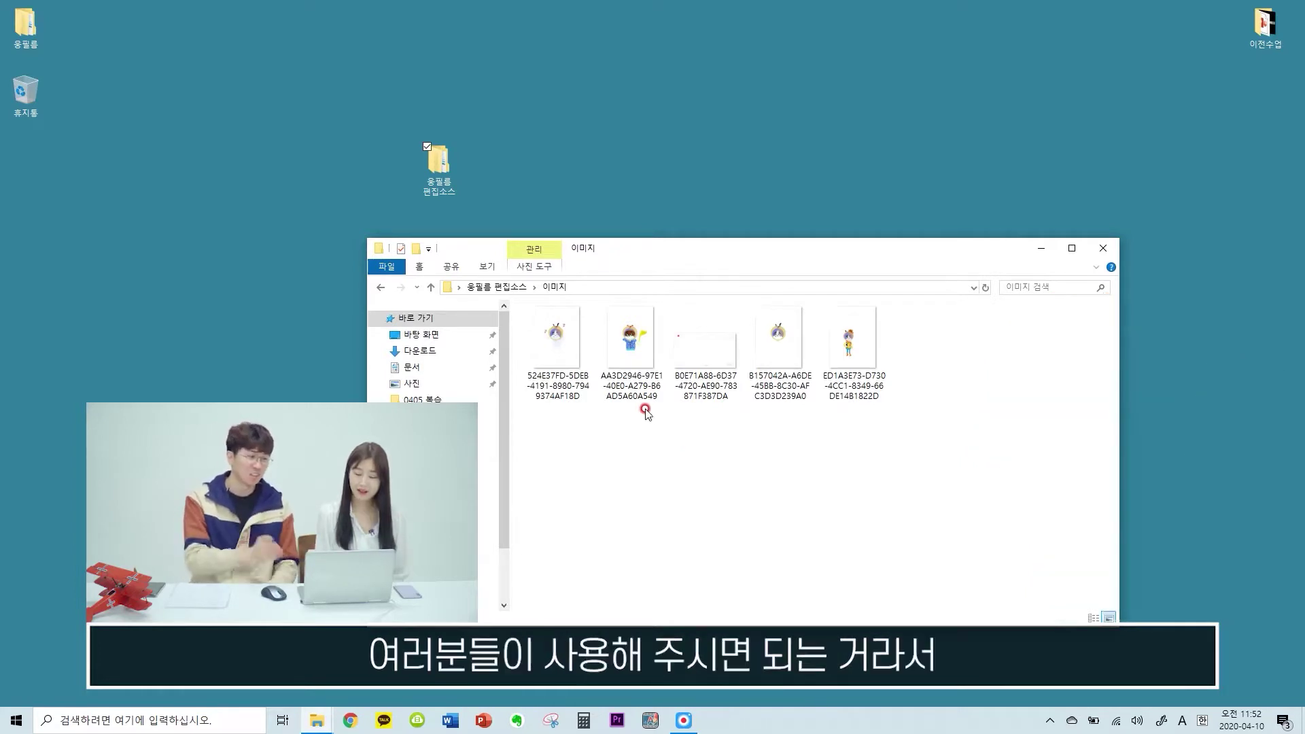
Close the open image folder window and move the 웅필름 편집소스 folder to another spot on the desktop
key(BackSpace)
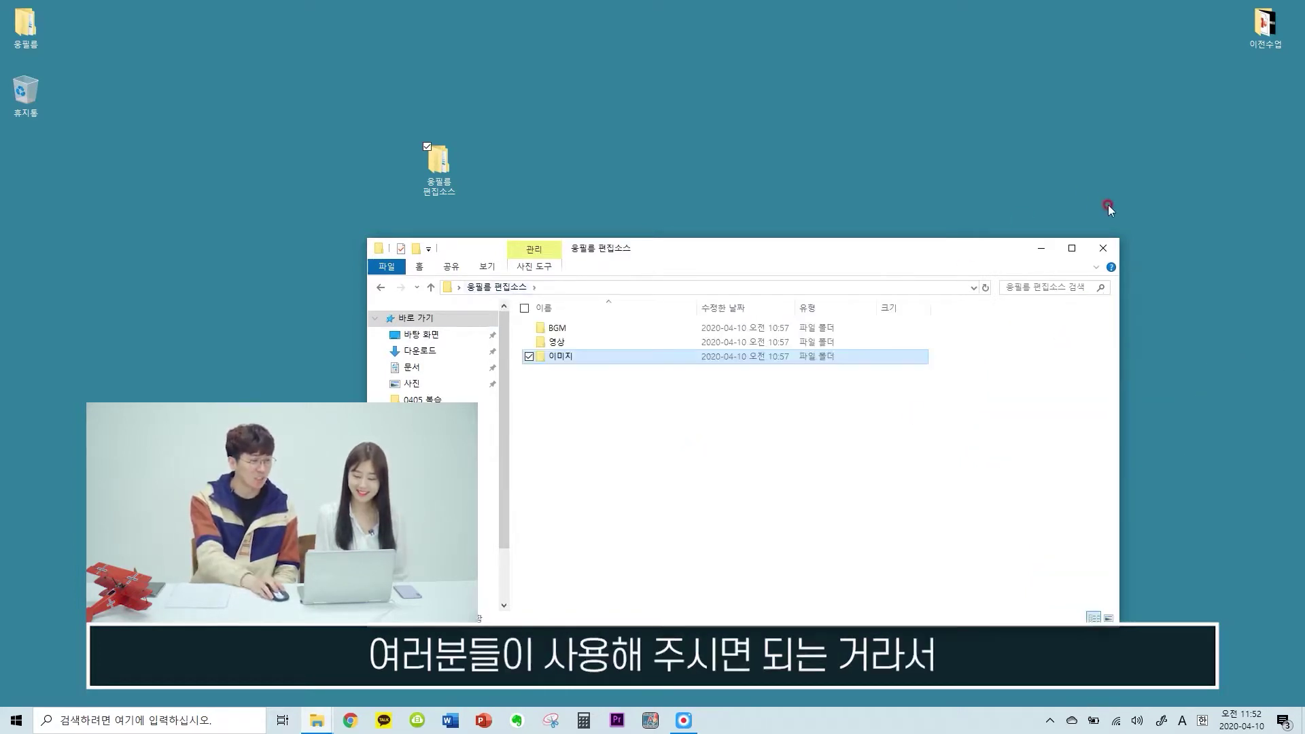
click(1103, 248)
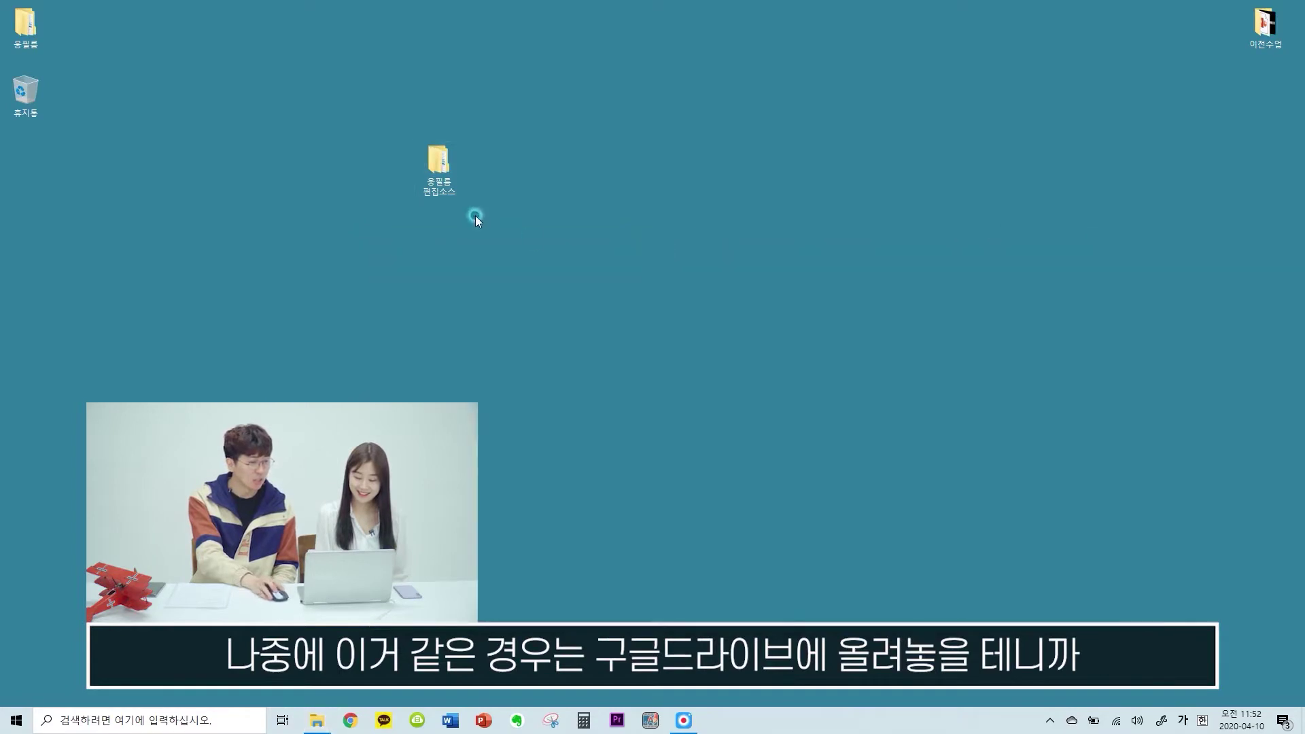
mouse_move(458, 165)
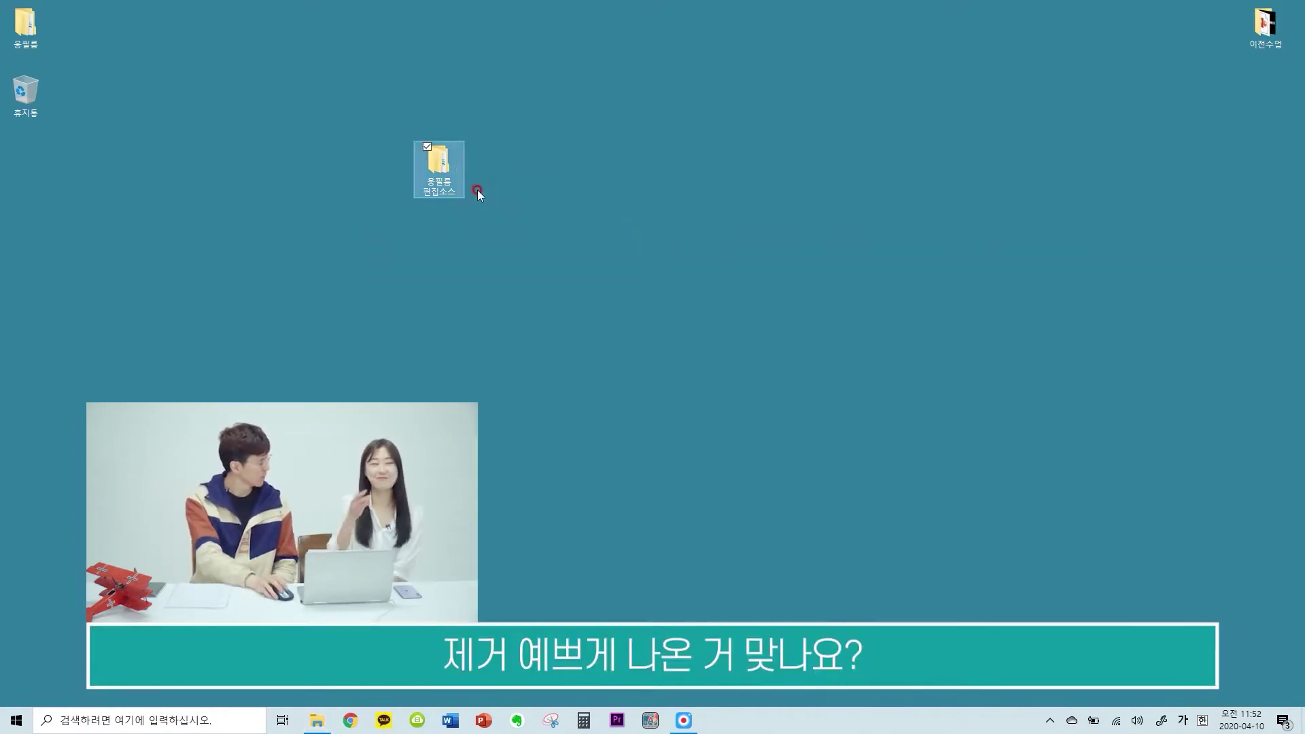
click(475, 207)
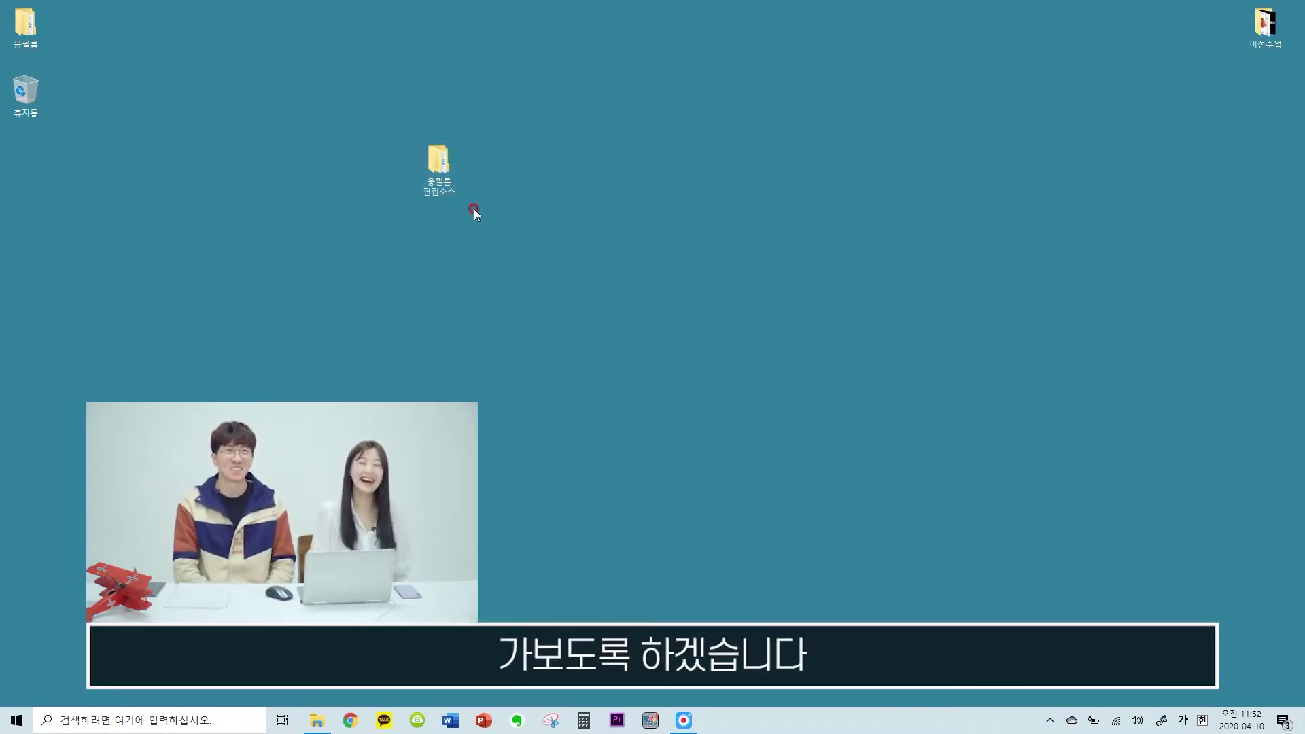
drag(439, 162, 194, 140)
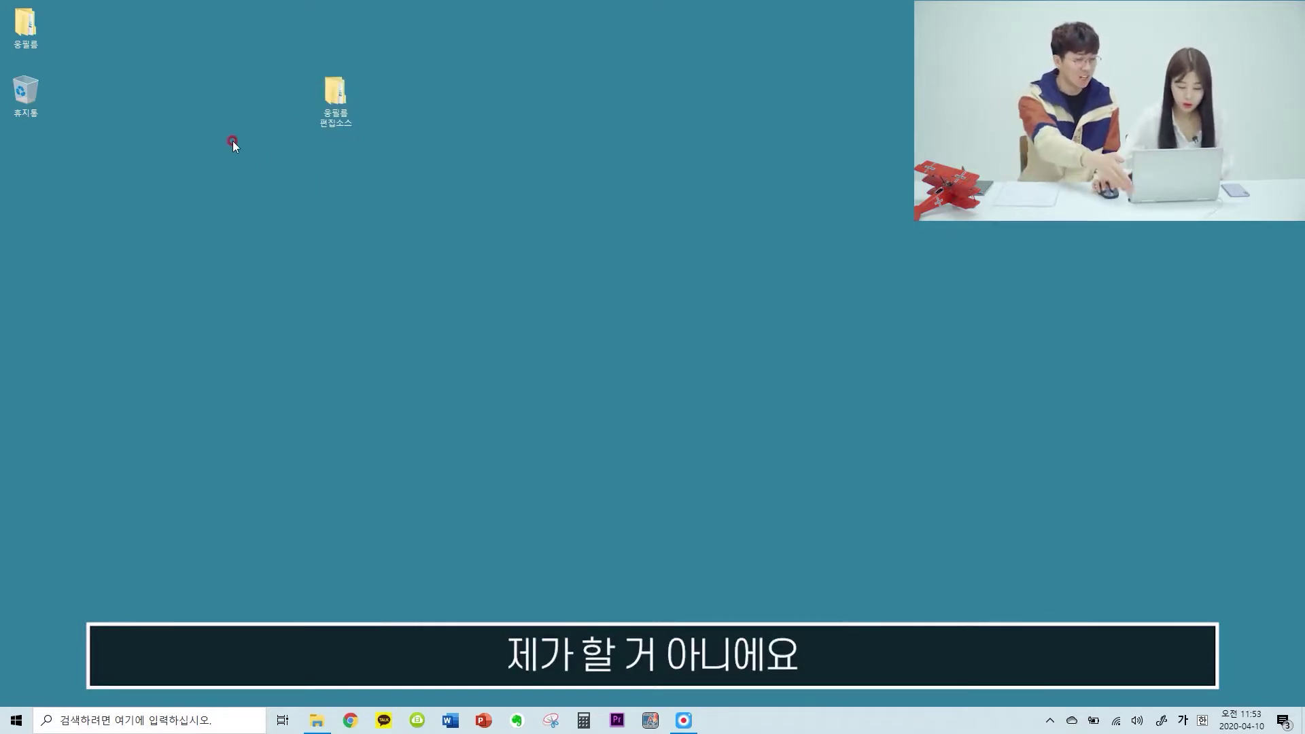
Create a new folder on the desktop and name it 영상수업
right_click(341, 191)
click(319, 204)
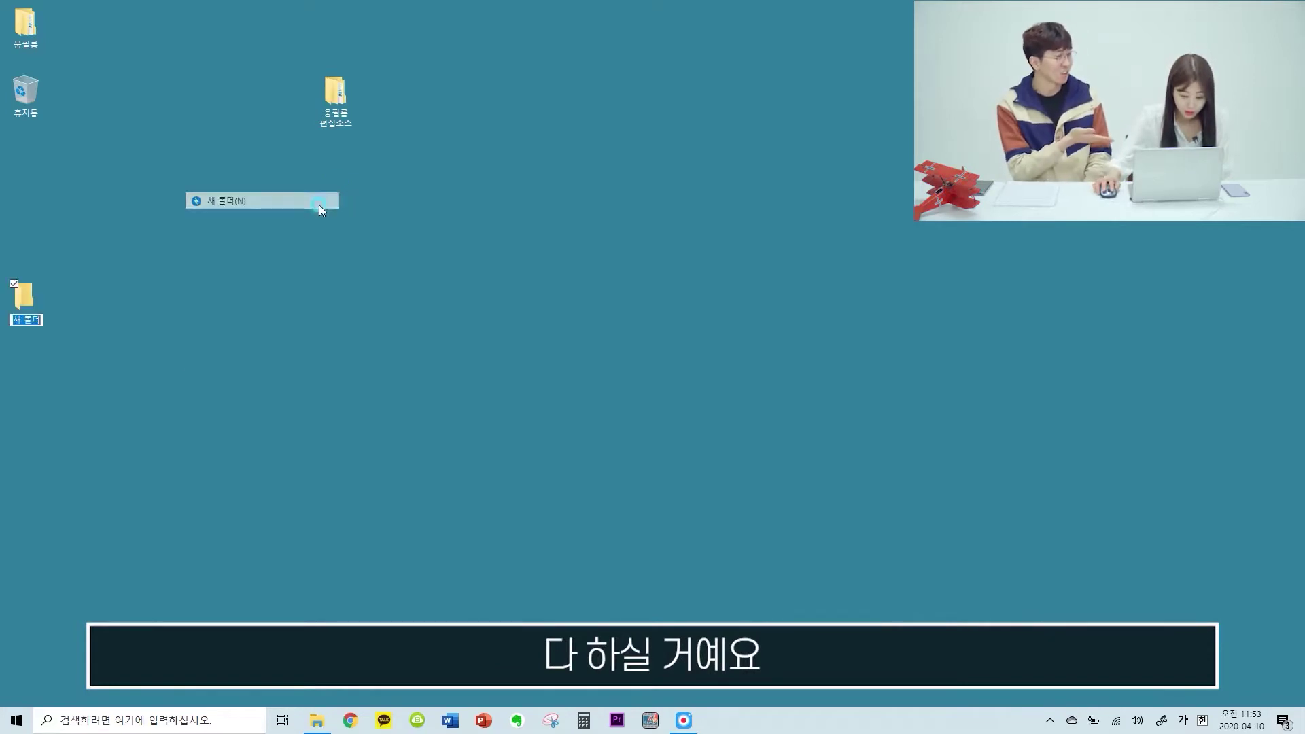
text(영상수업)
key(Return)
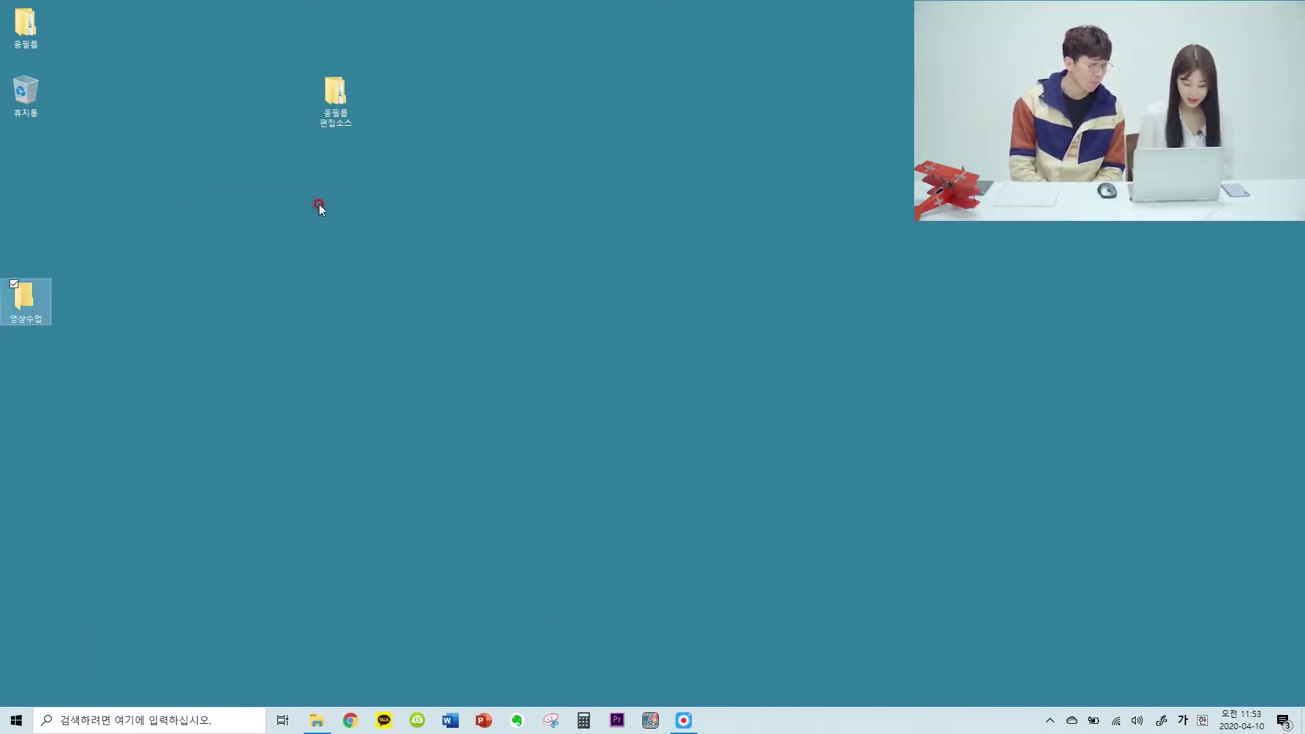
Rename the new desktop folder as 0410 수업 and place it below the 웅필름 편집소스 folder
key(F2)
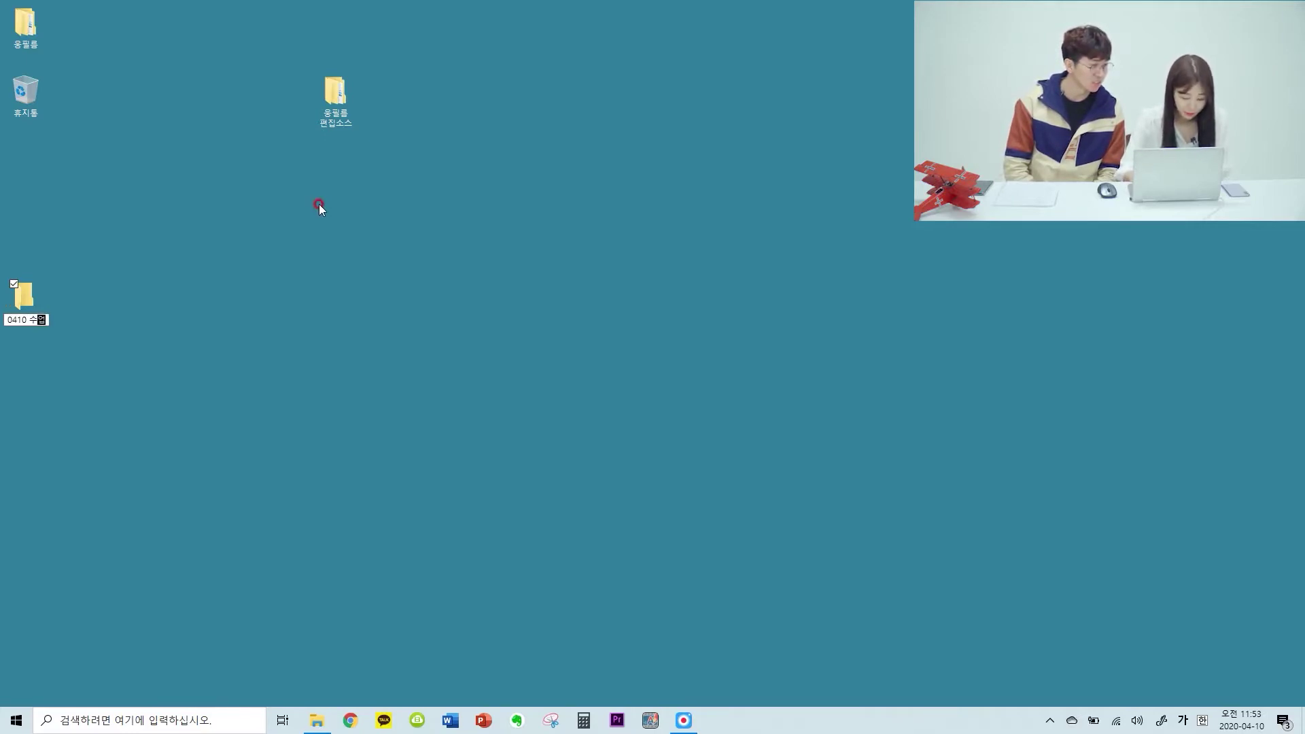
key(Return)
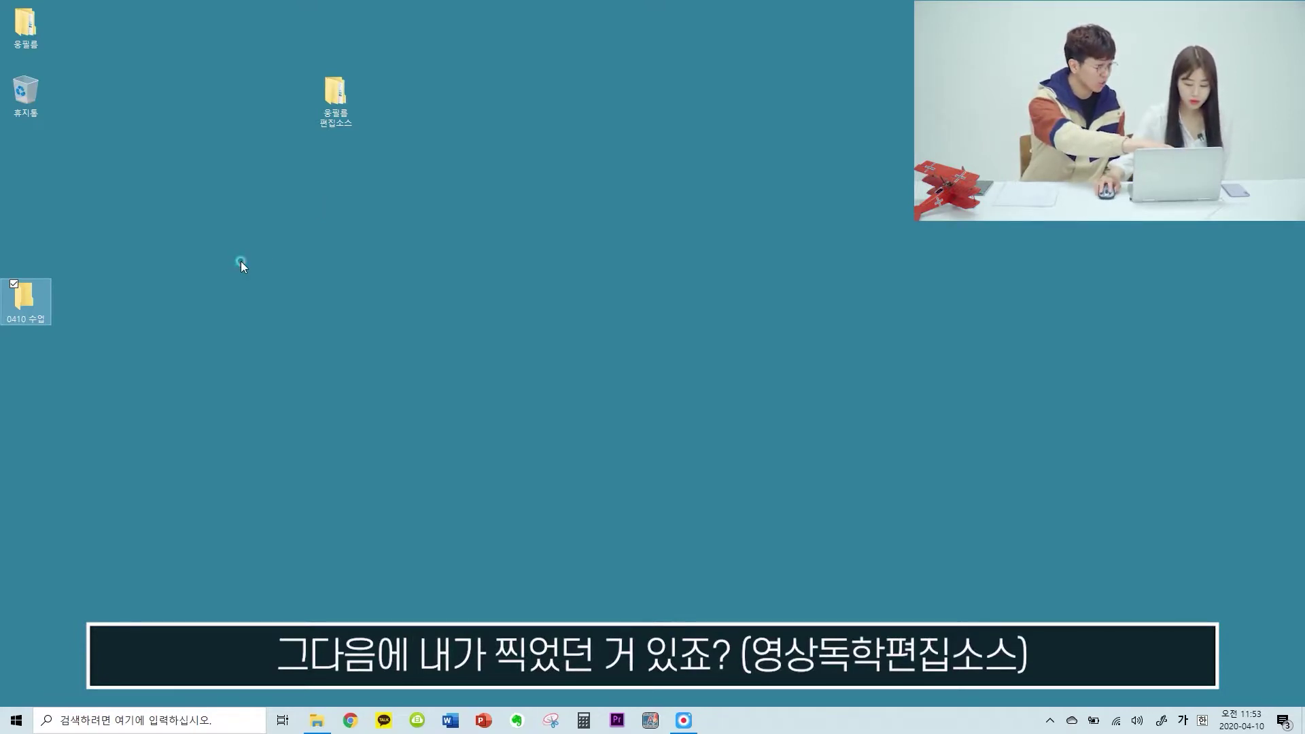
drag(27, 299, 349, 238)
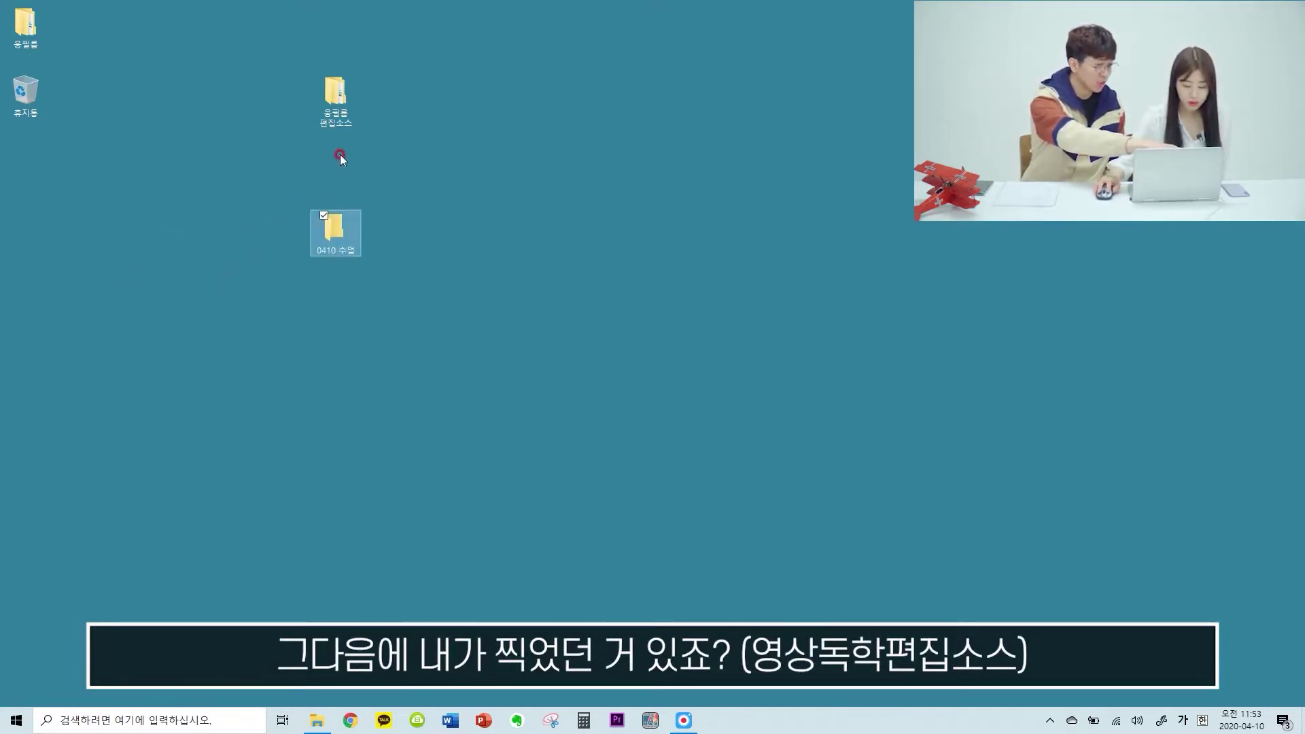
Check the contents of 웅필름 편집소스, move it into the 0410 수업 folder and open that folder
double_click(346, 122)
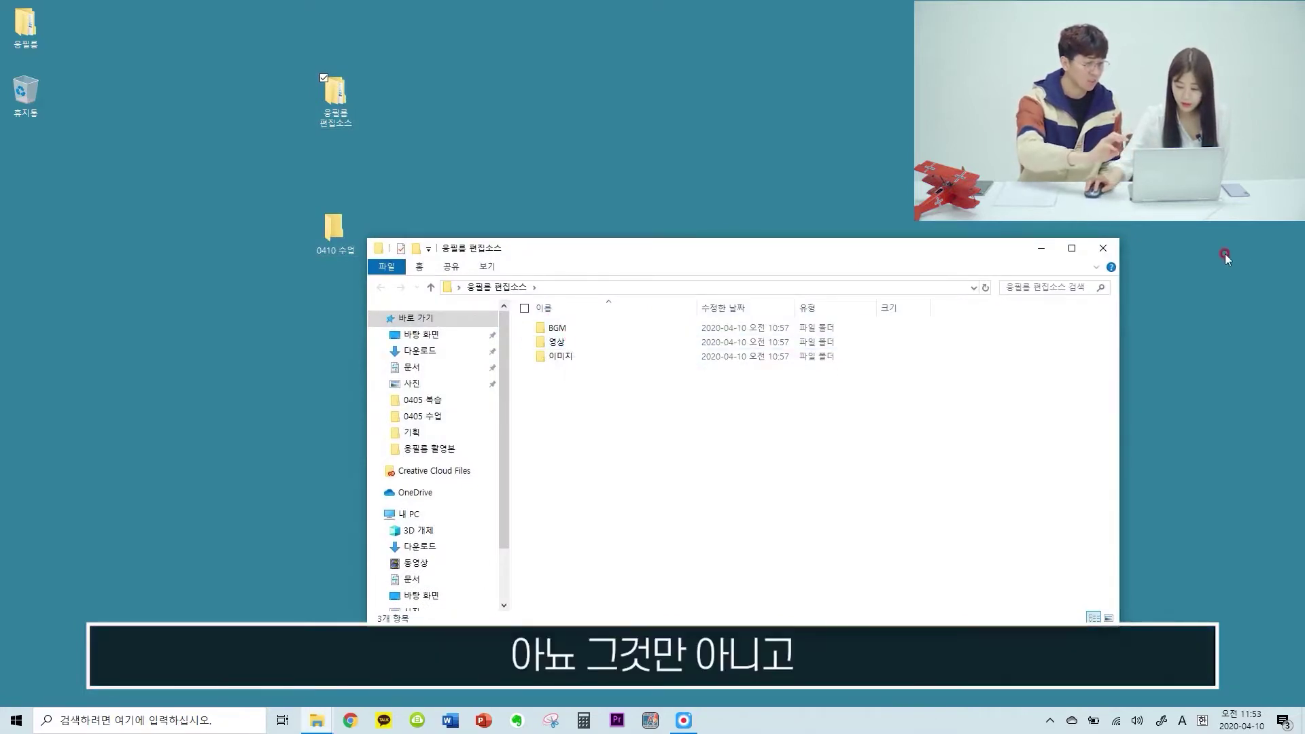
click(1102, 247)
drag(350, 113, 349, 223)
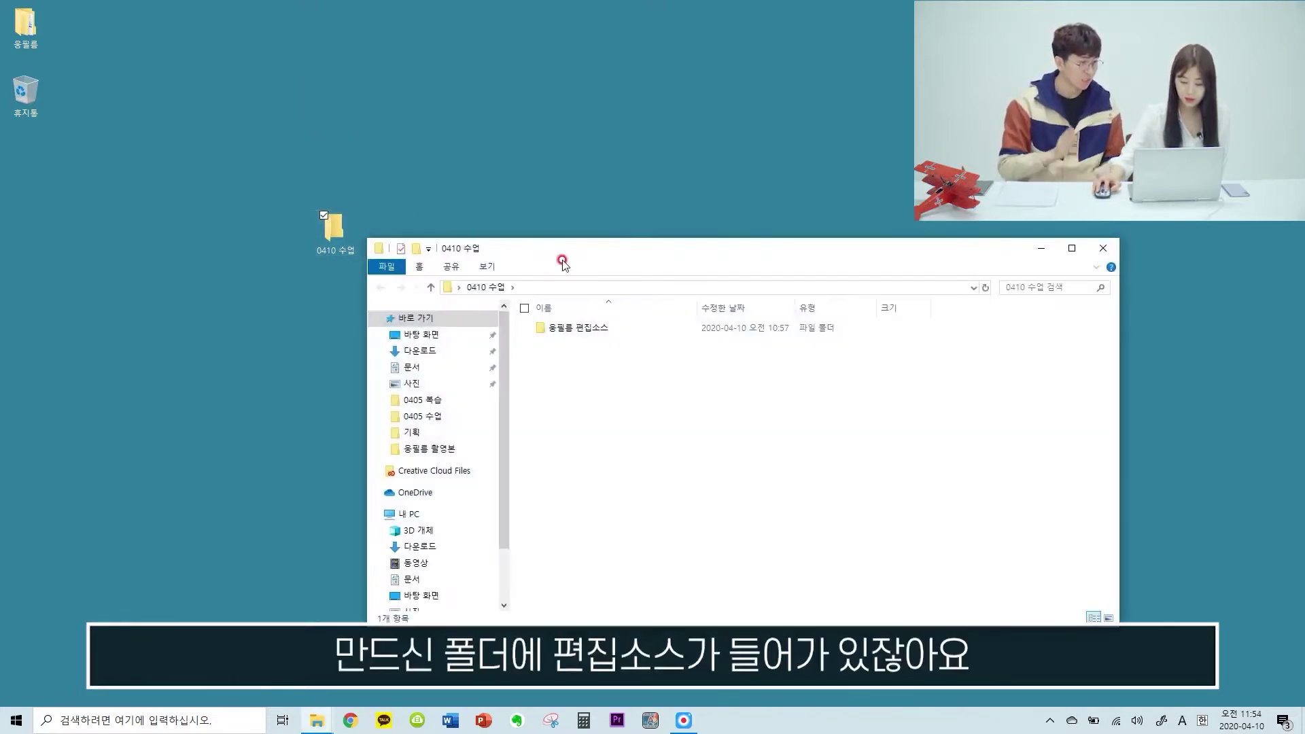
drag(564, 261, 593, 153)
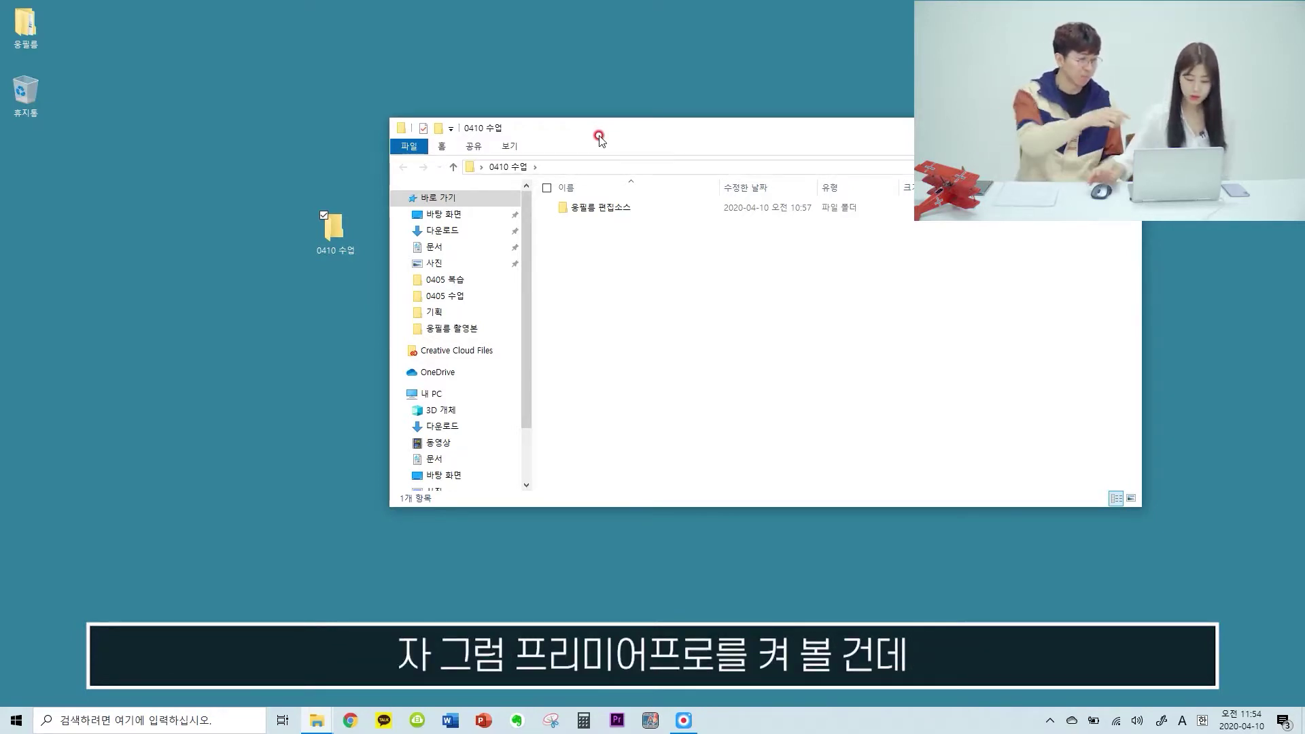
Launch Adobe Premiere Pro 2020 and start a new project, entering the presenter's first name as the project name
click(15, 722)
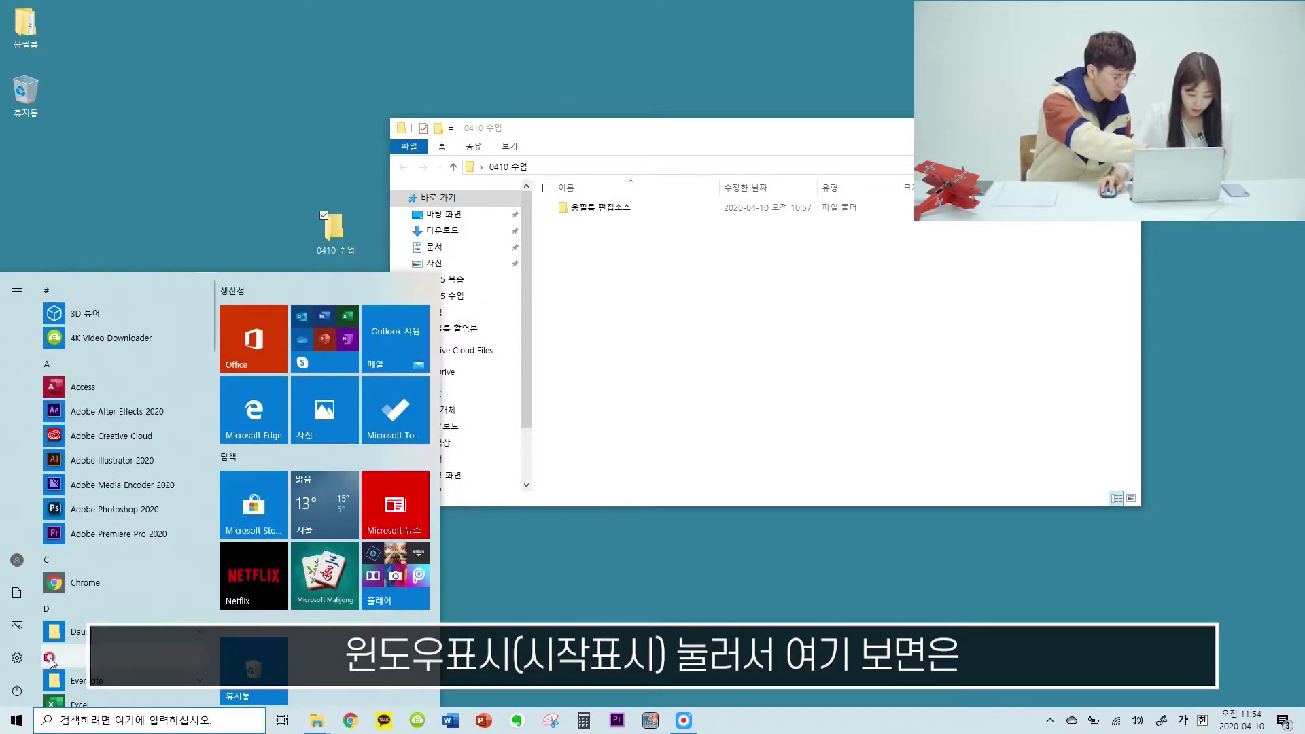
click(119, 533)
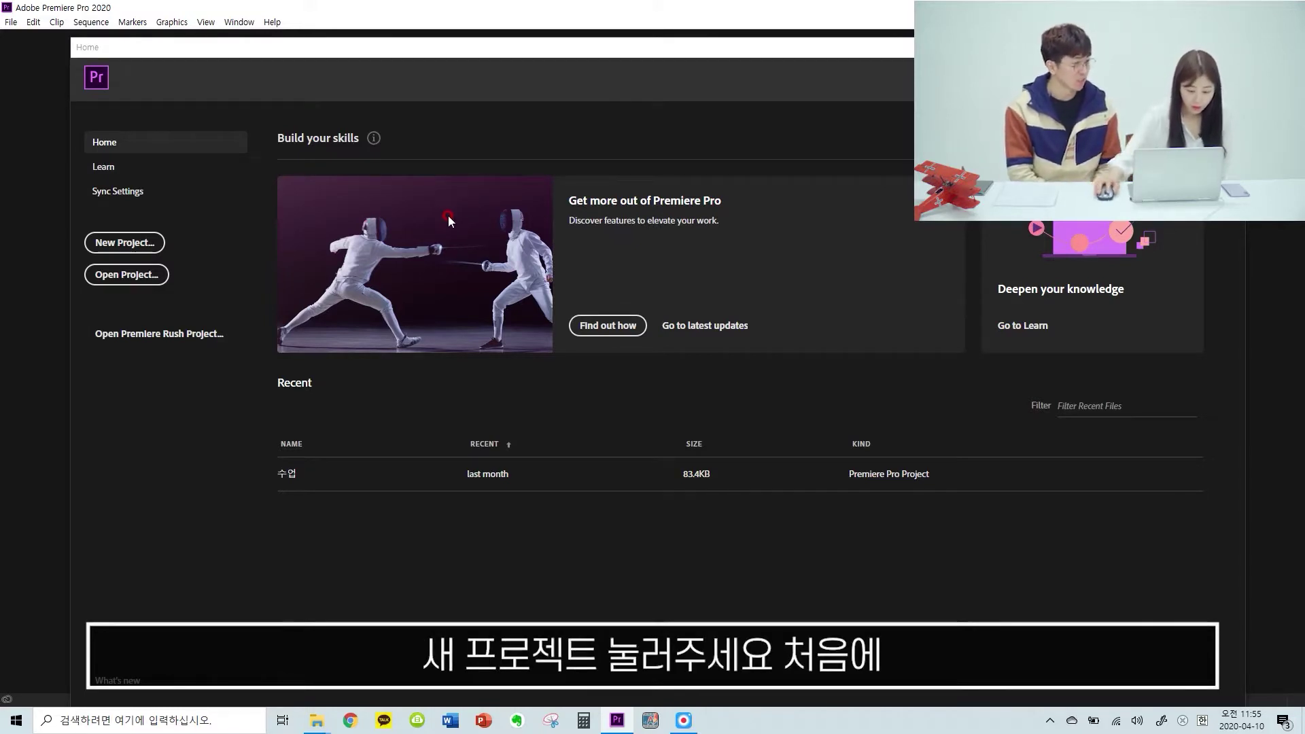
click(148, 245)
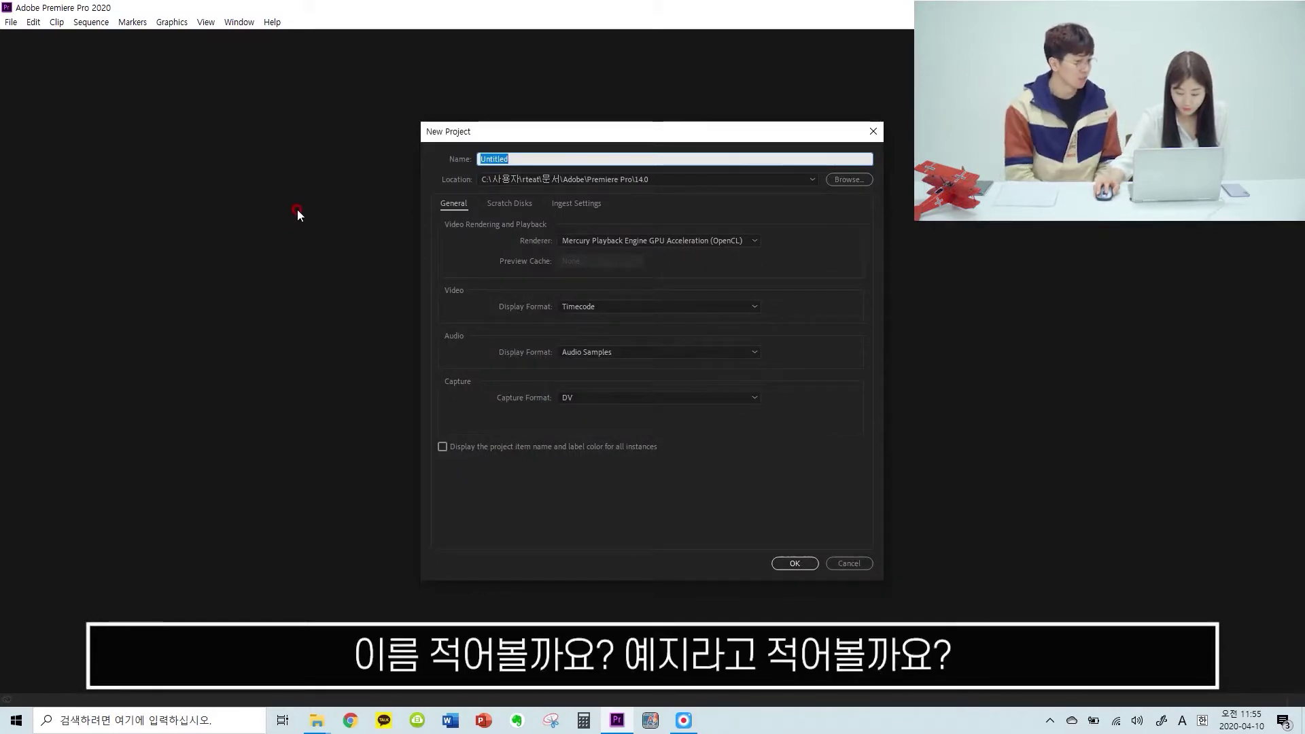
text(d)
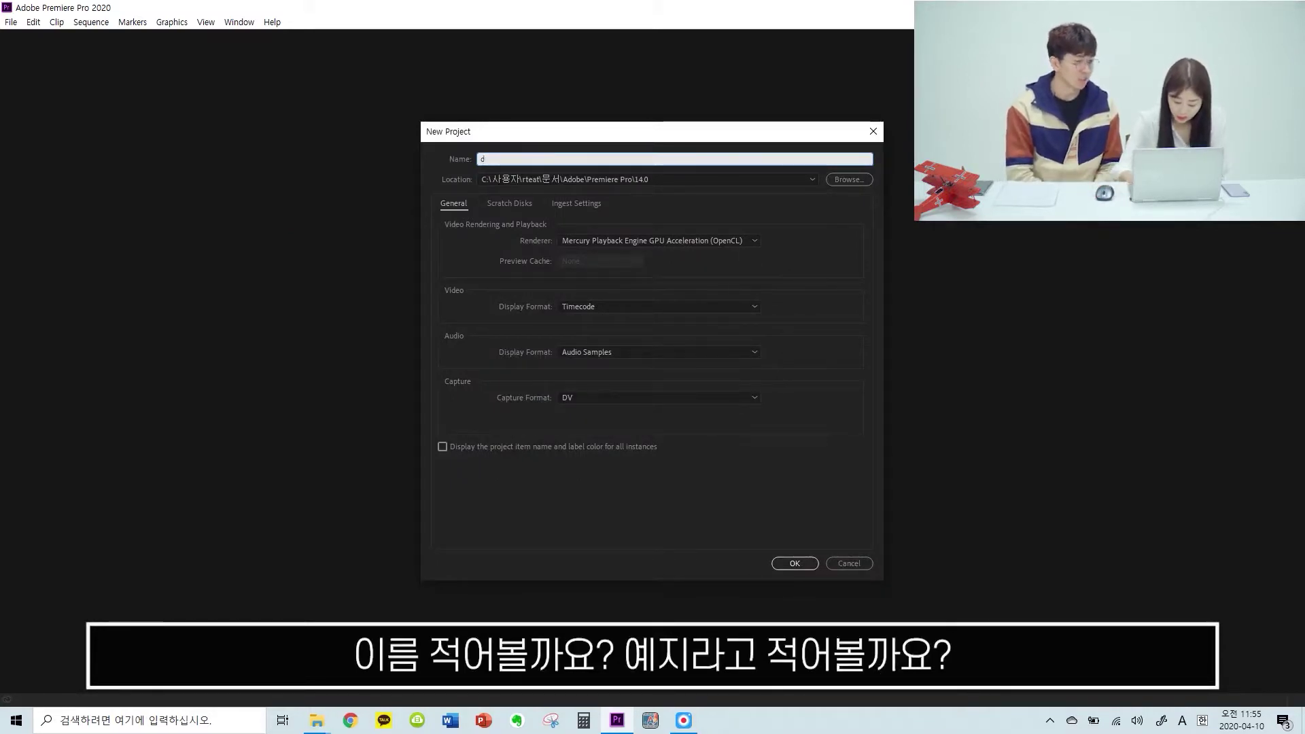
key(BackSpace)
text(yeji)
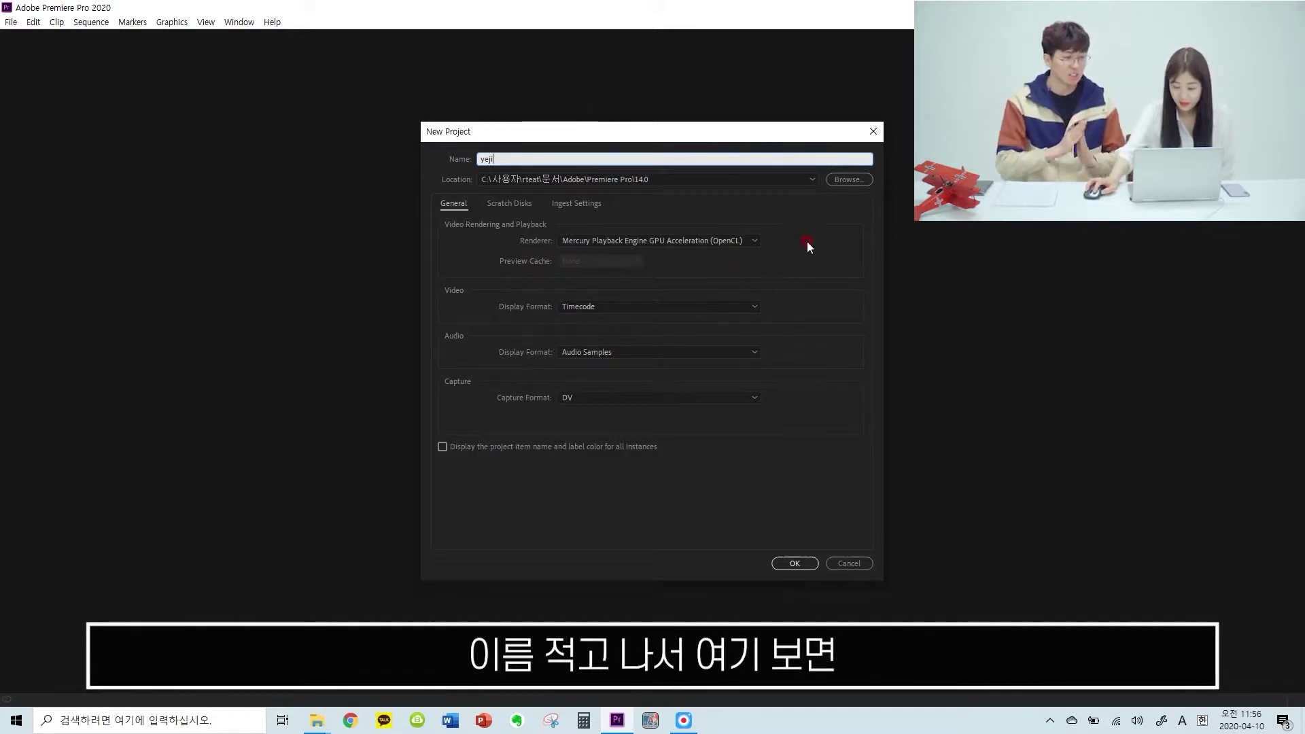
Create the project with the desktop's 0410 수업 folder as its location and switch to the Editing workspace
click(815, 218)
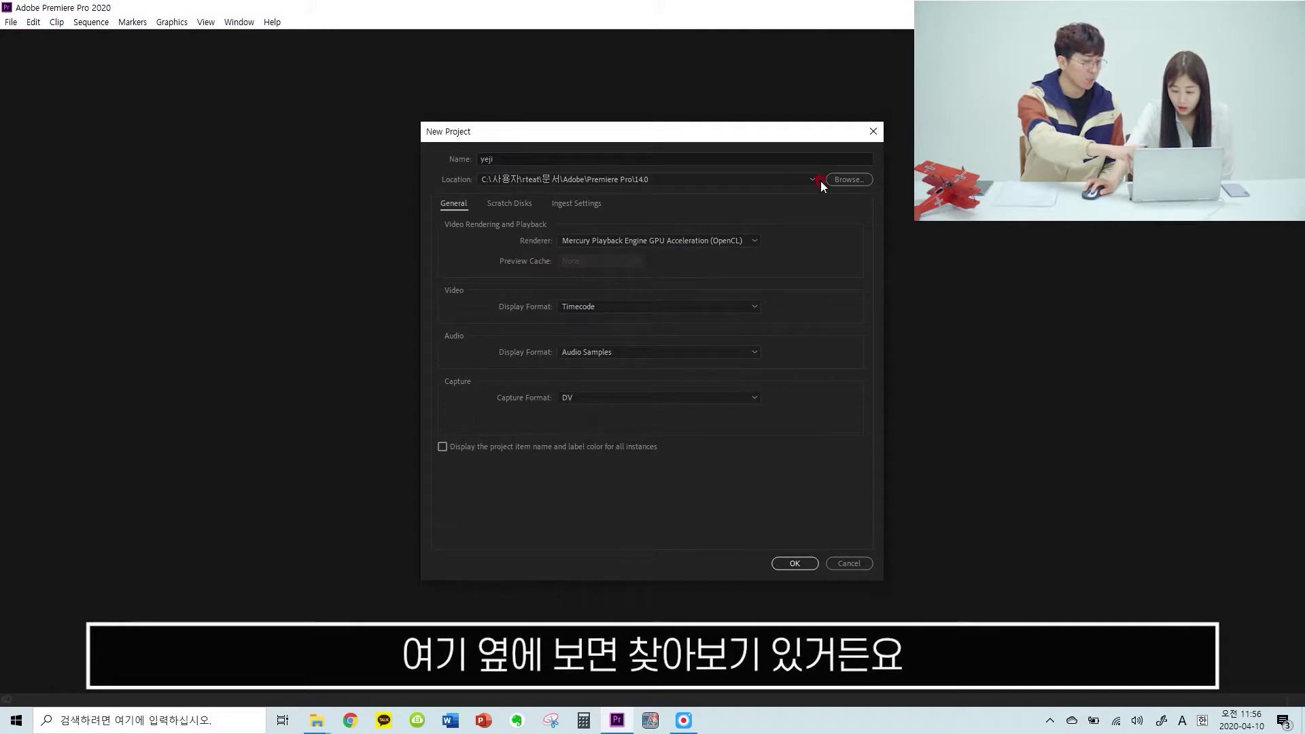
click(861, 179)
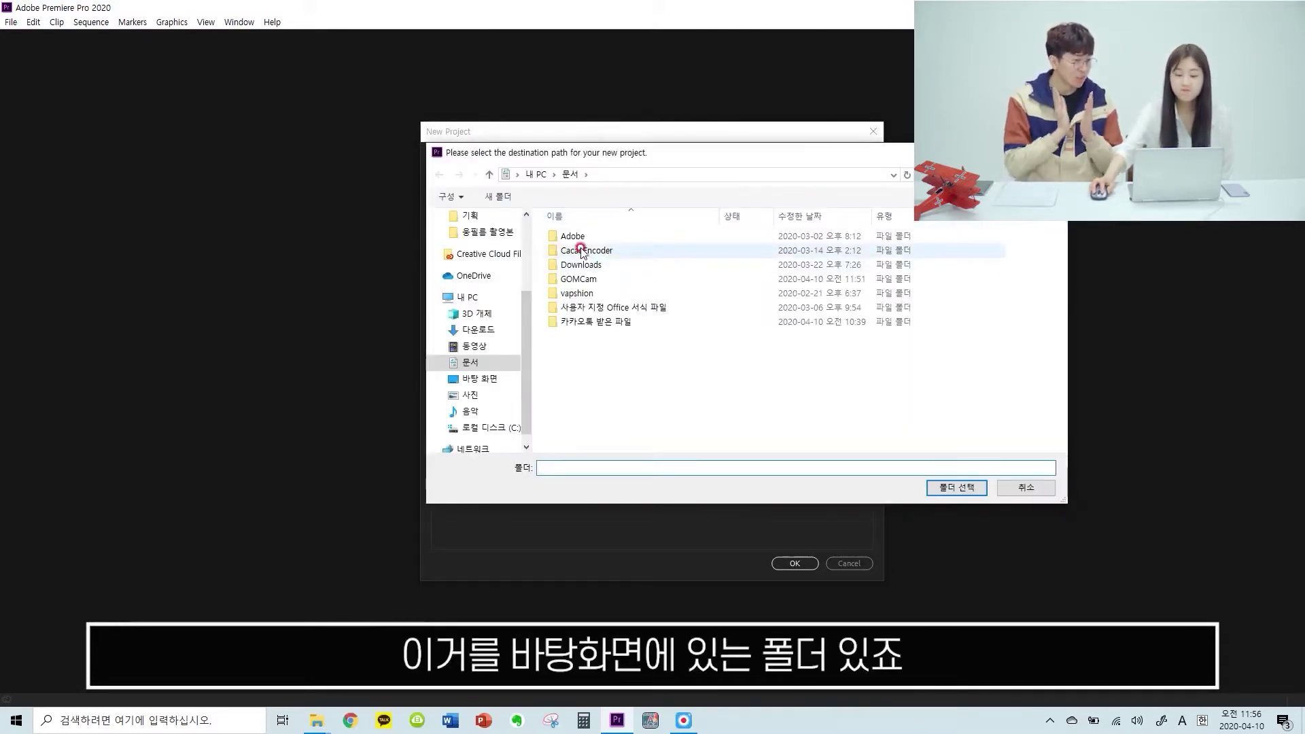
click(519, 325)
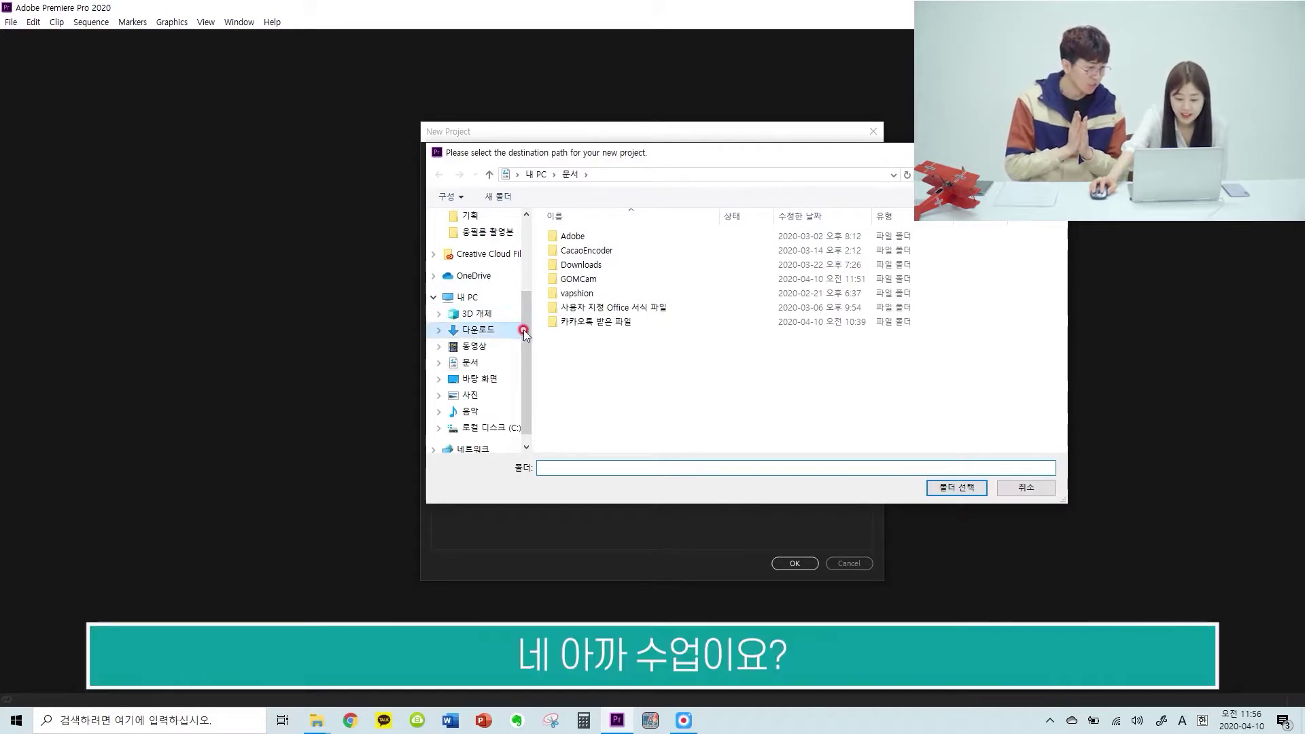
click(484, 243)
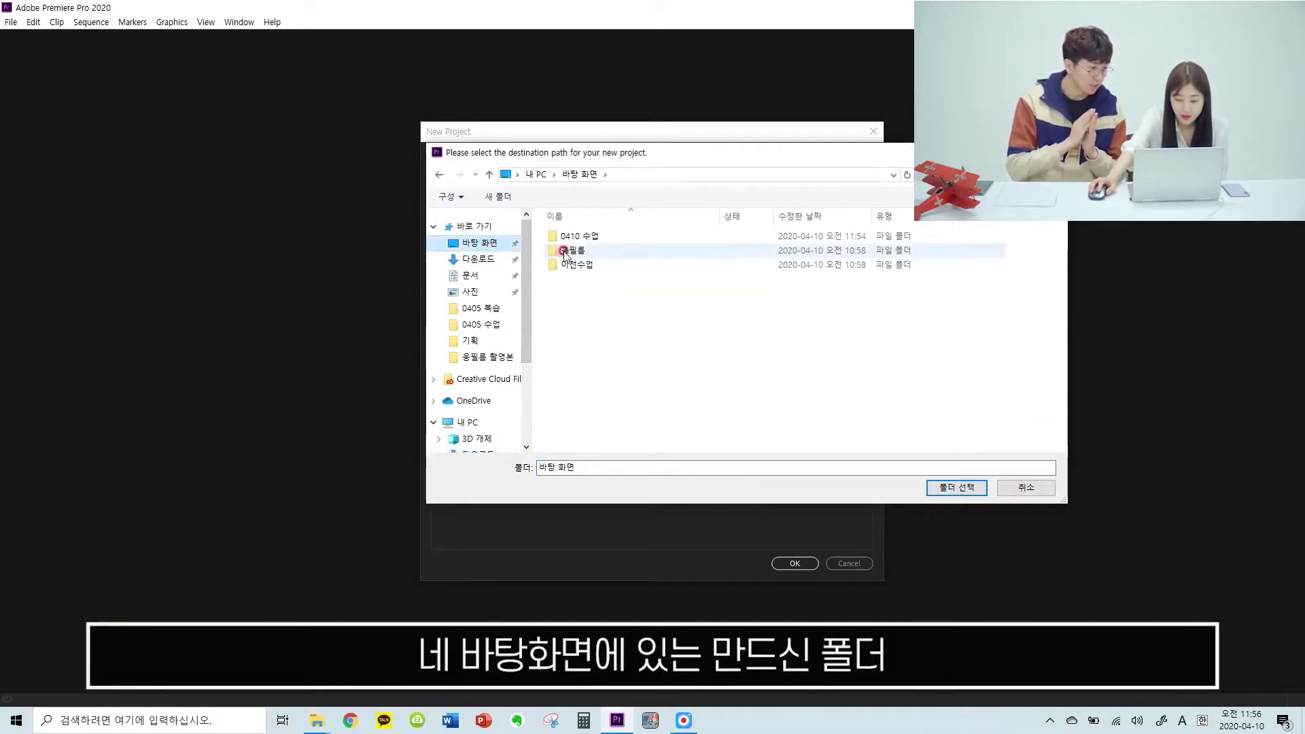
click(590, 236)
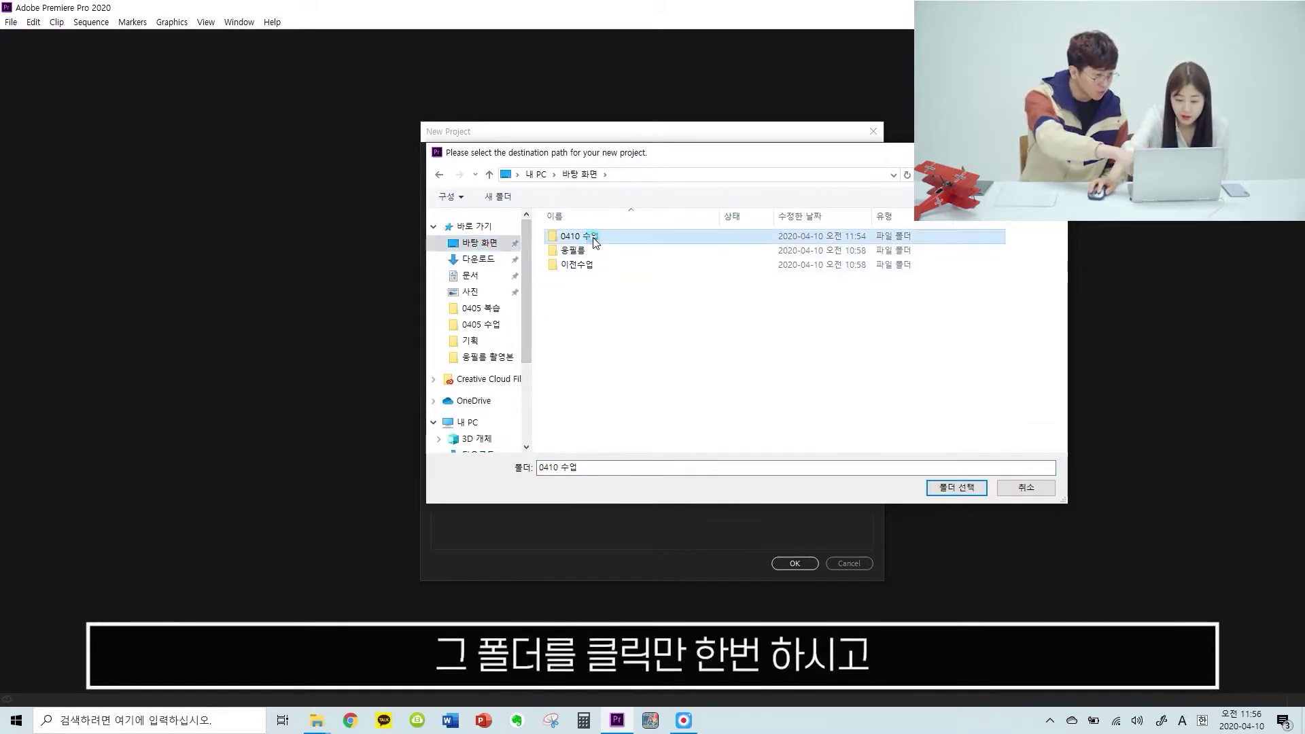
click(958, 488)
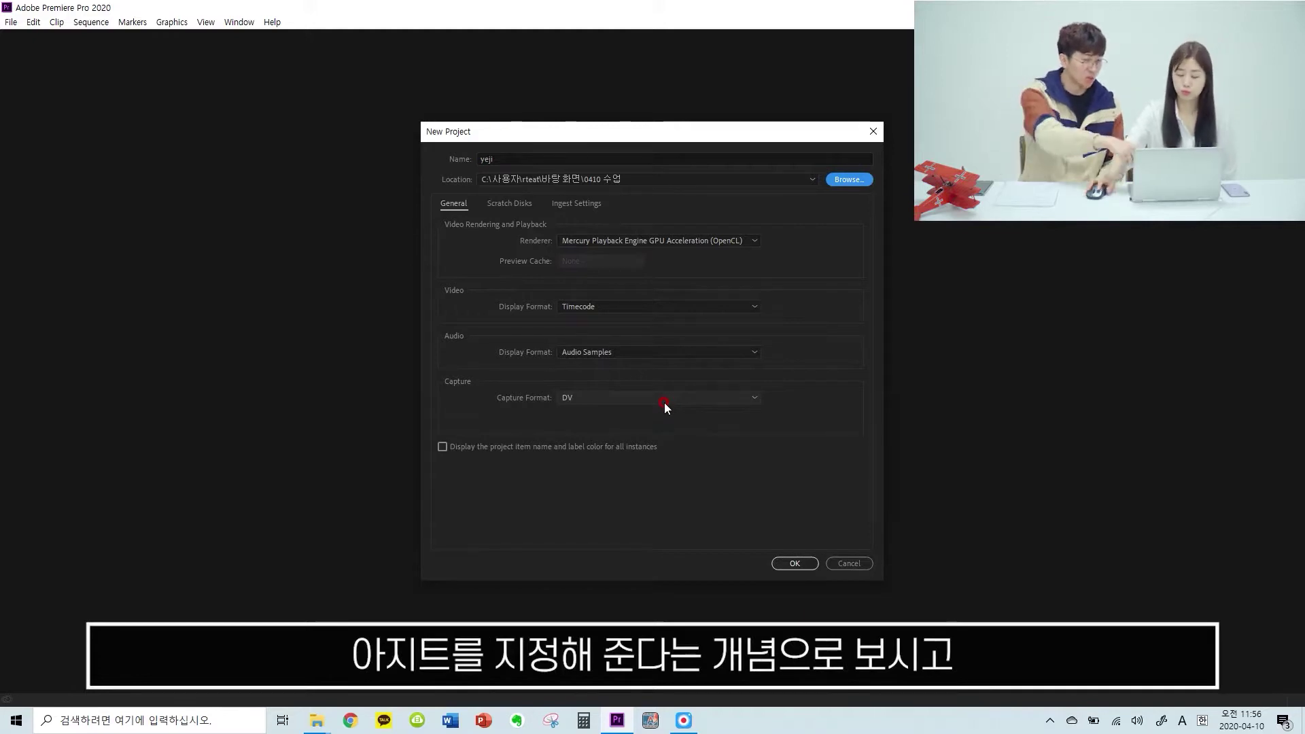
click(789, 562)
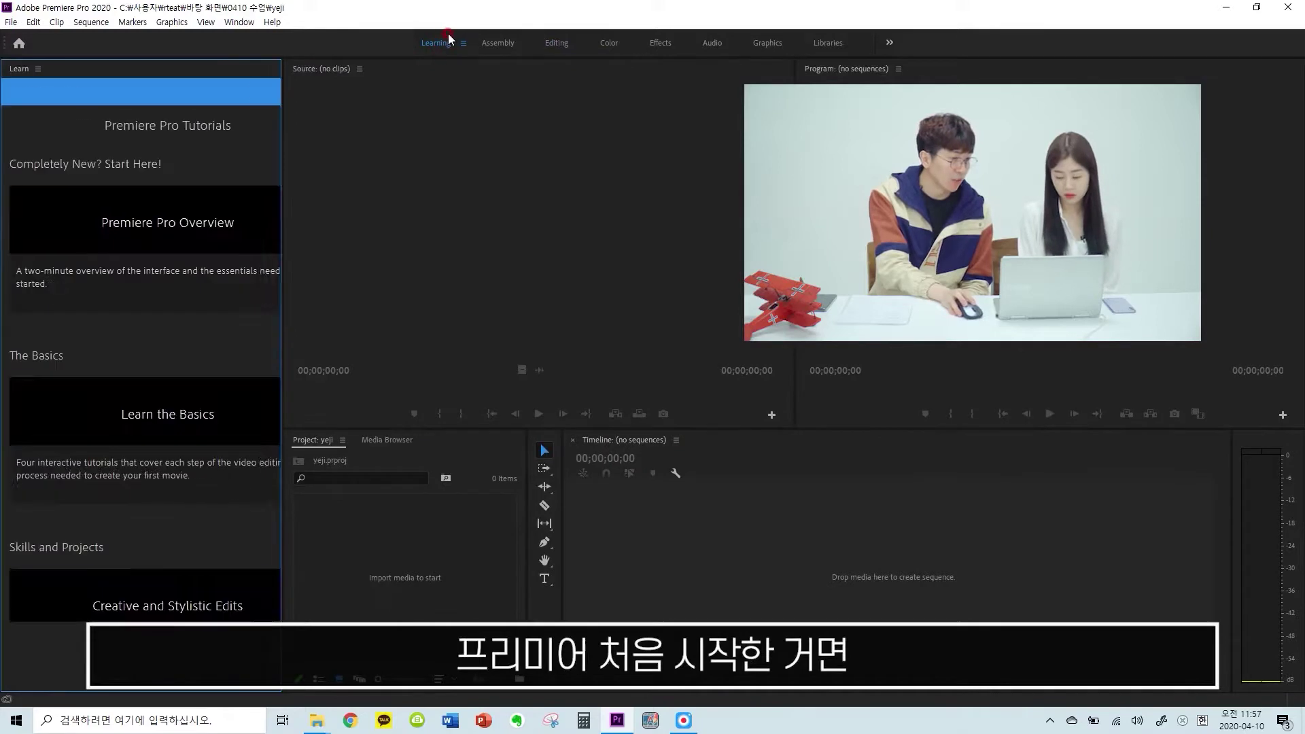
click(557, 43)
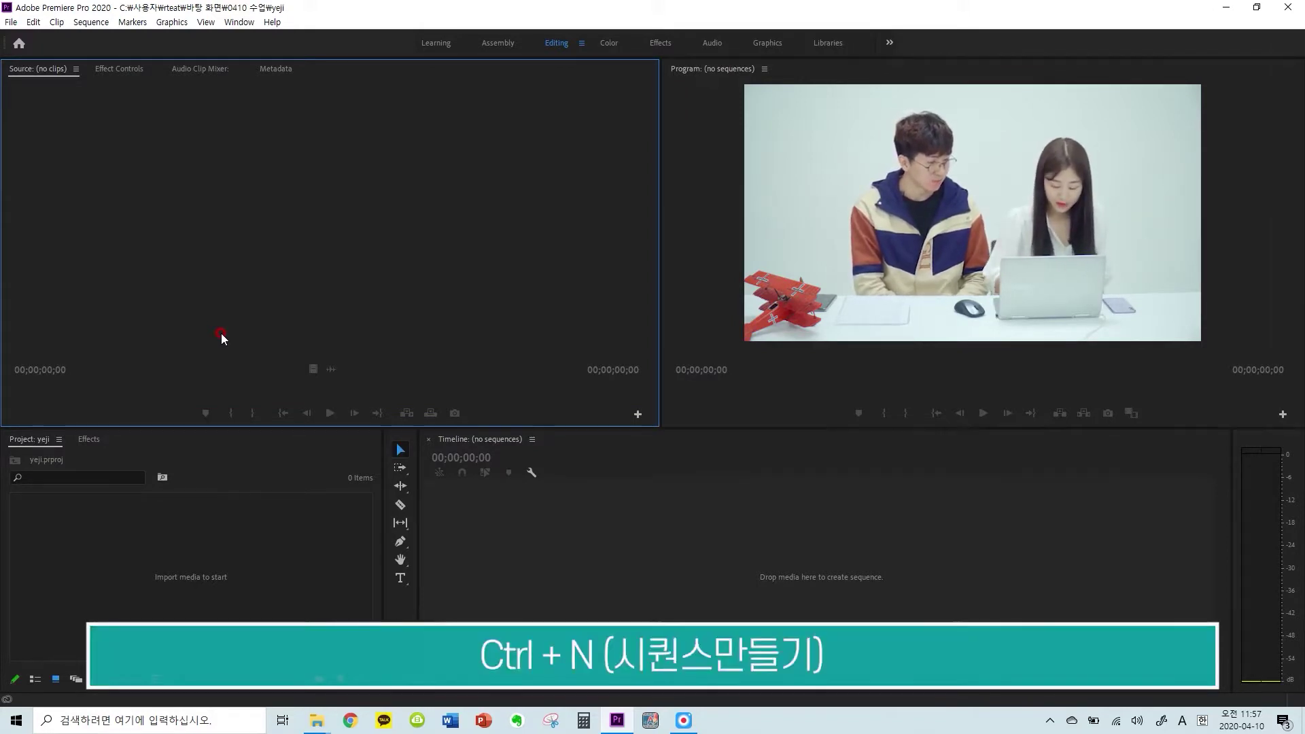
Create a new sequence from the AVCHD 1080p30 preset in the AVCHD 1080p group
key(ctrl+n)
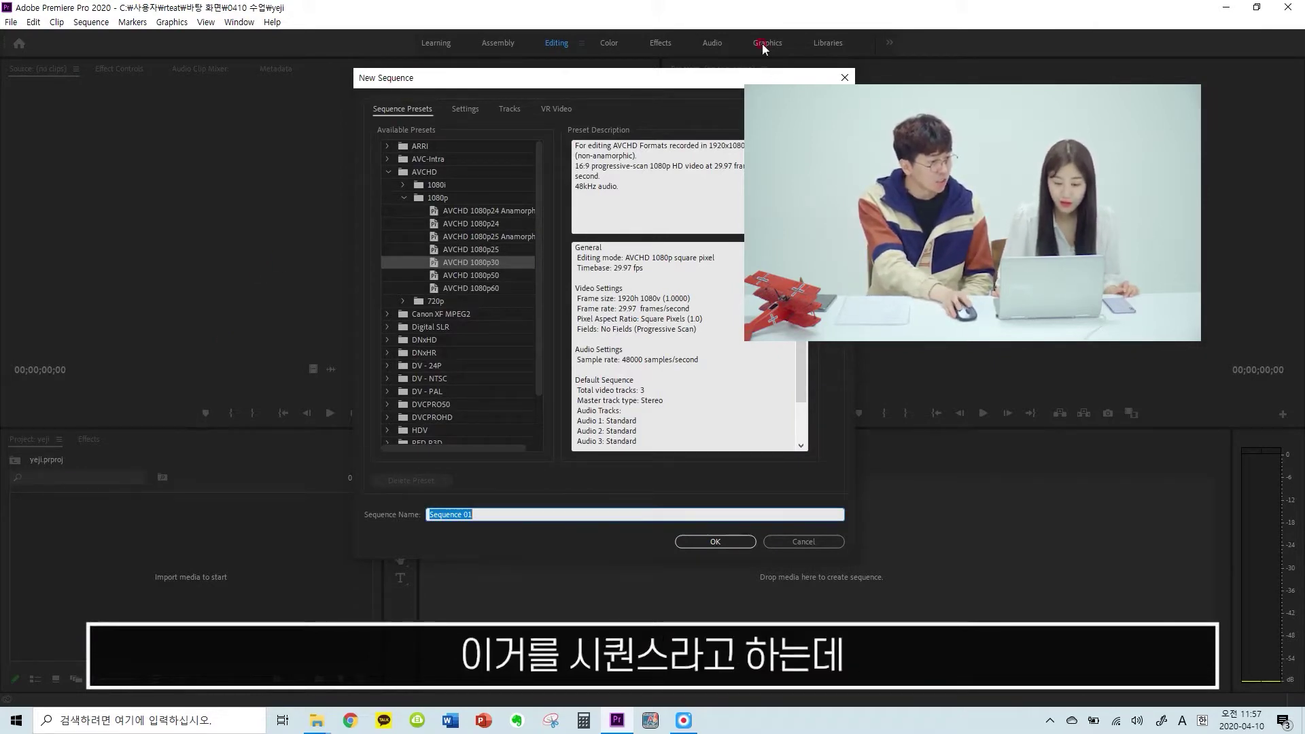
click(844, 77)
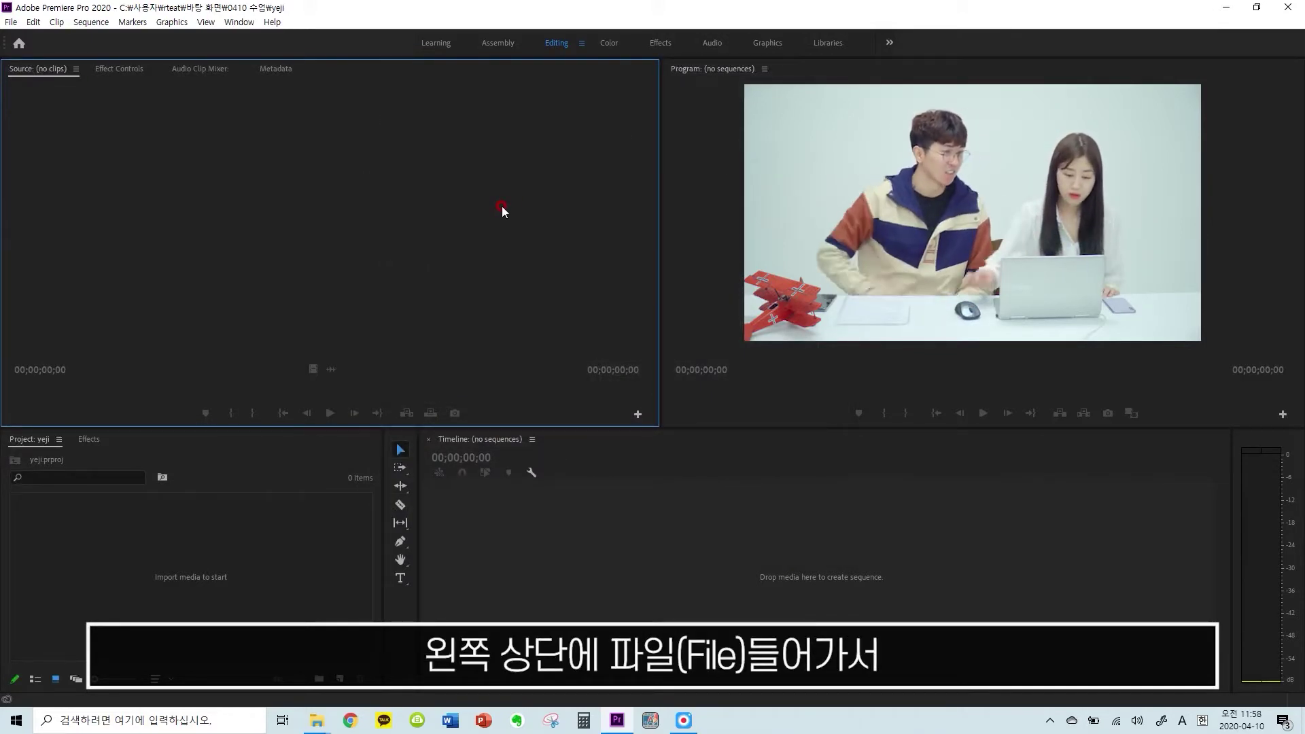
click(11, 22)
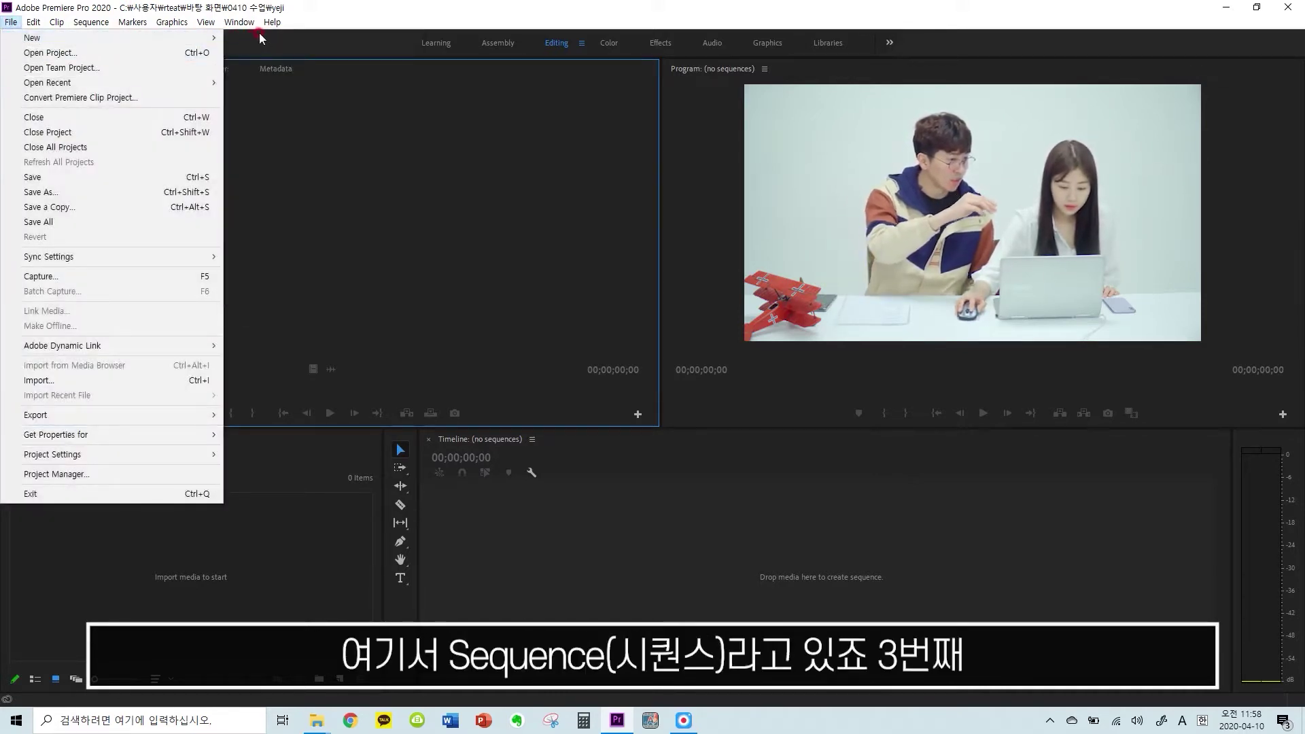
mouse_move(173, 38)
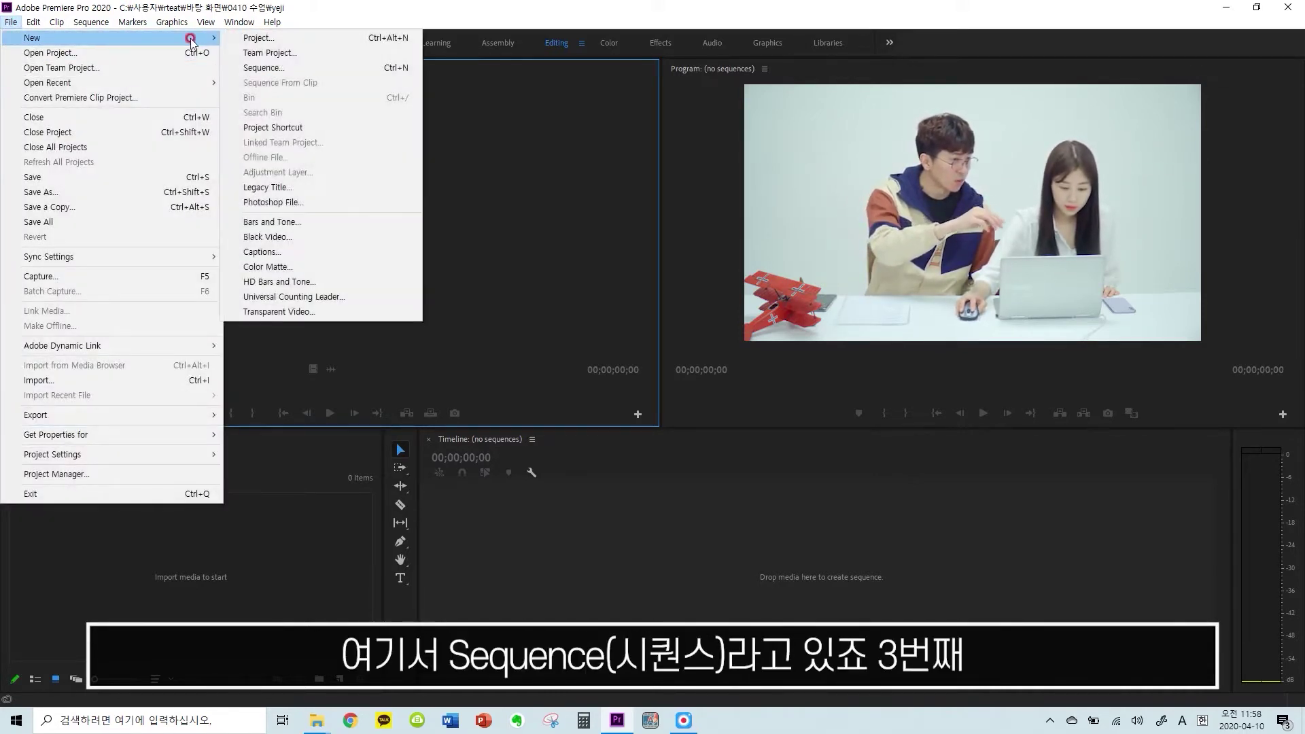
click(261, 68)
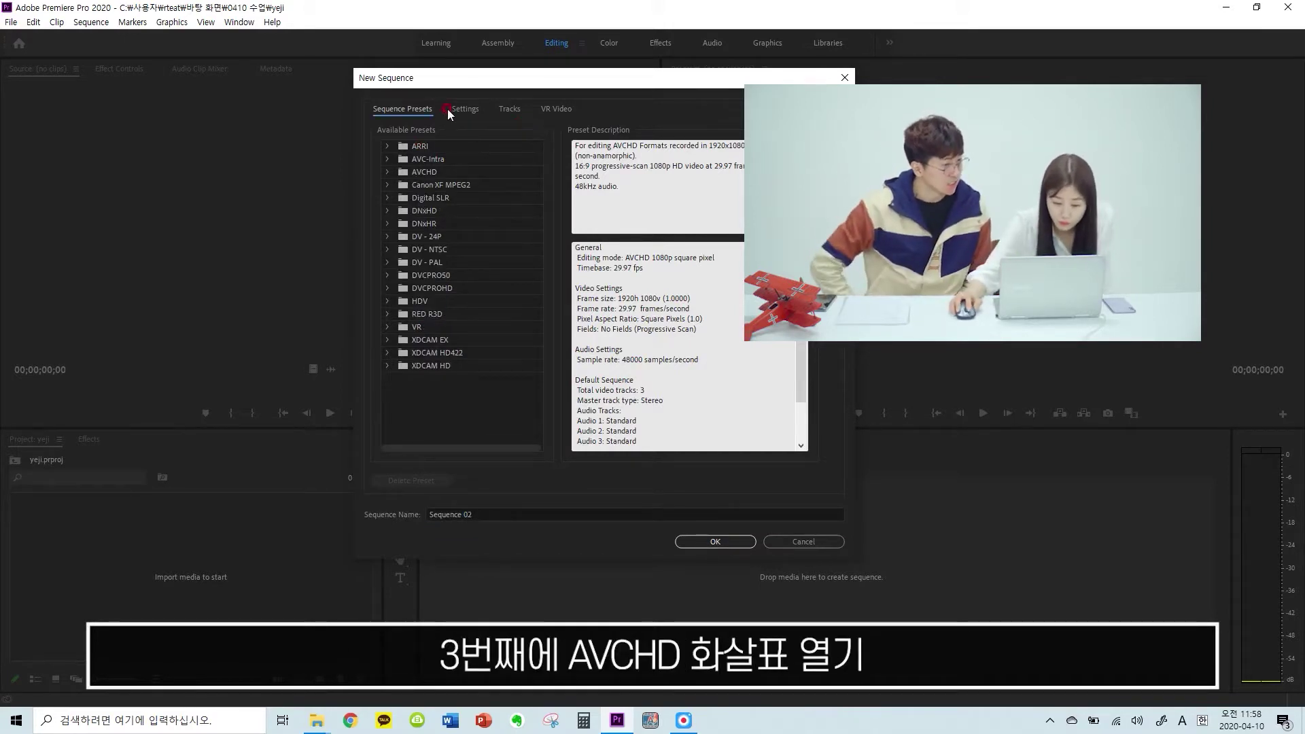
click(430, 174)
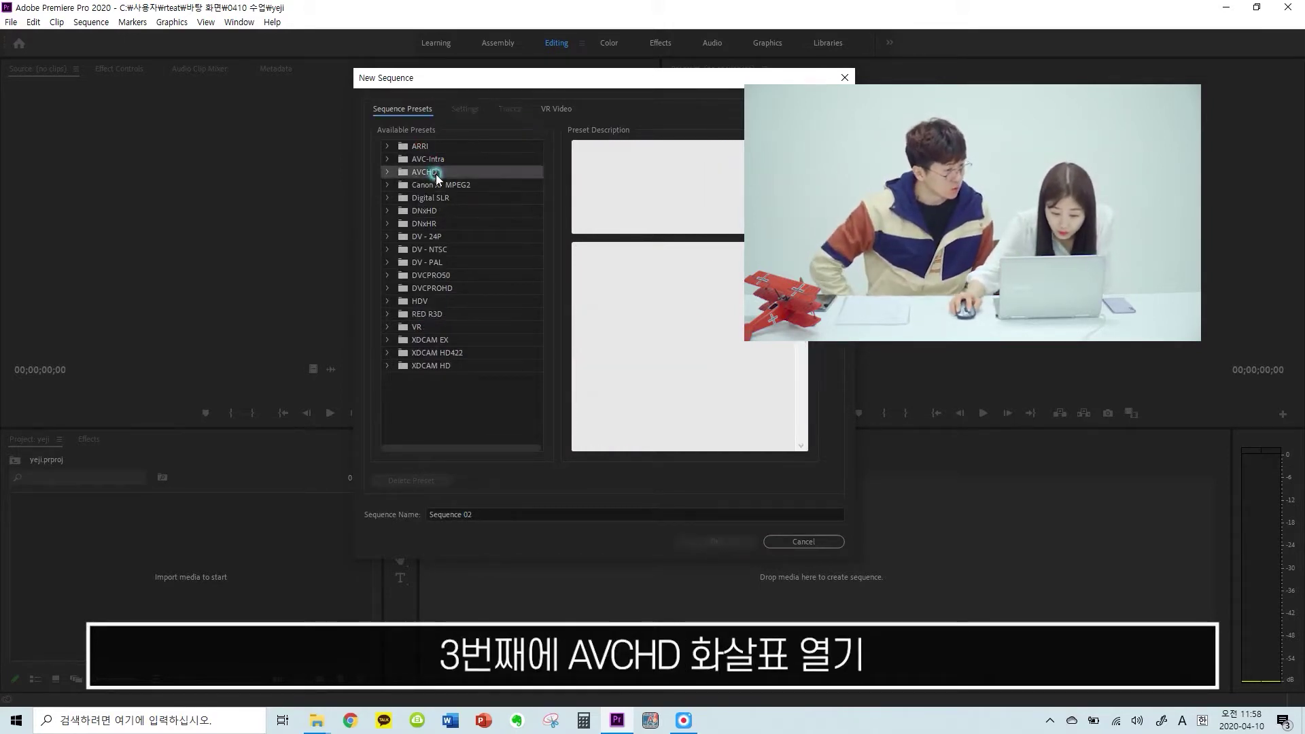
click(386, 172)
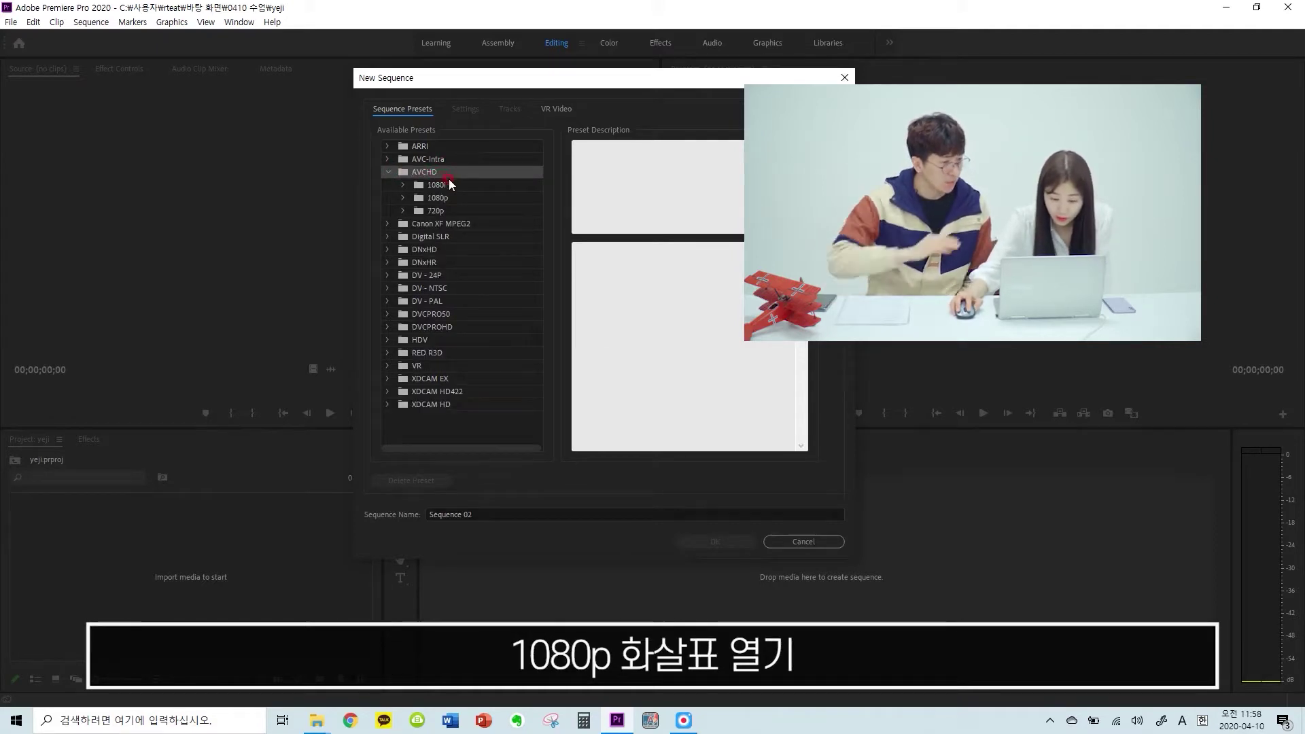
click(402, 199)
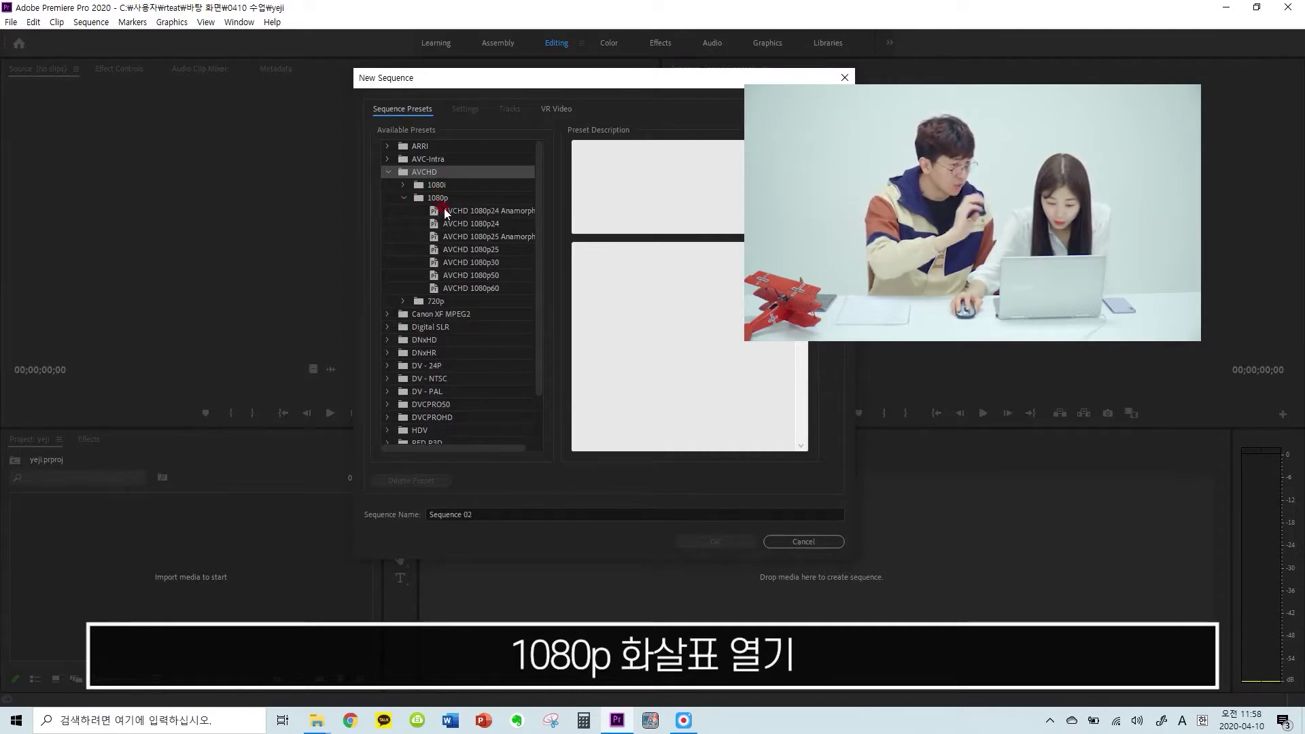
click(439, 261)
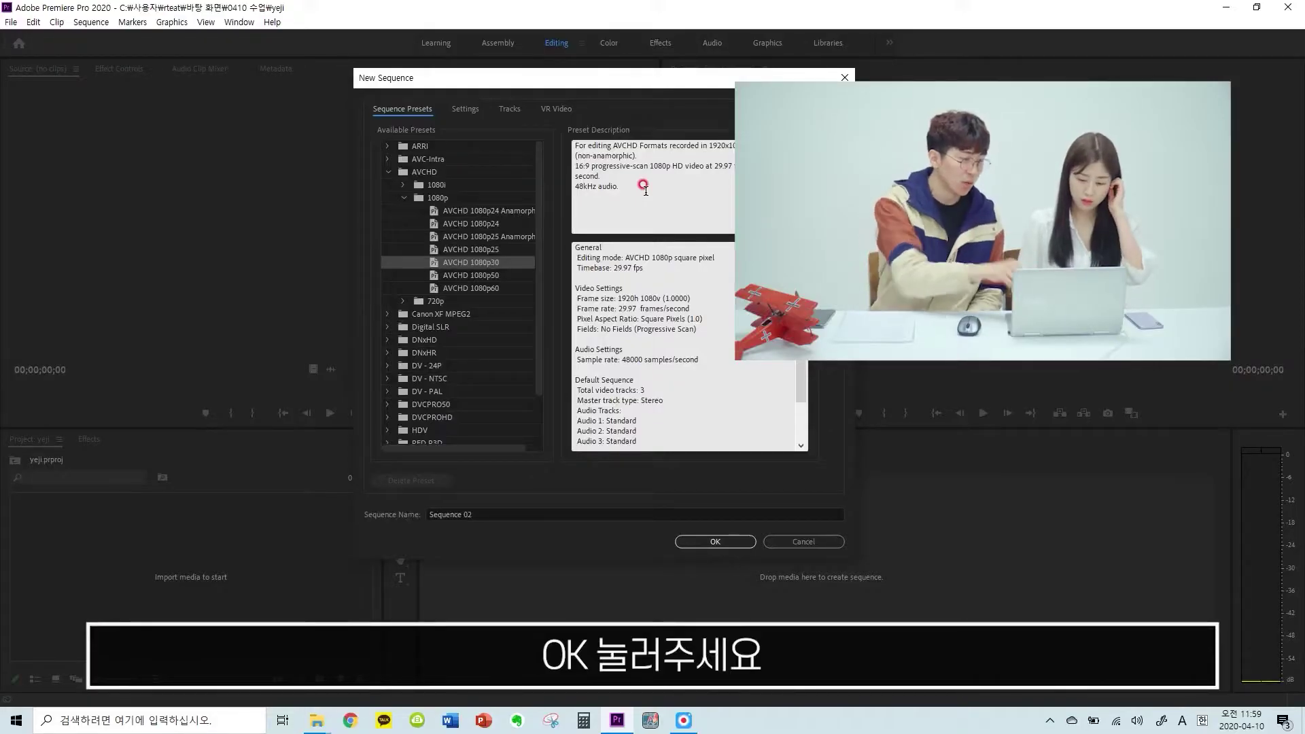
click(716, 540)
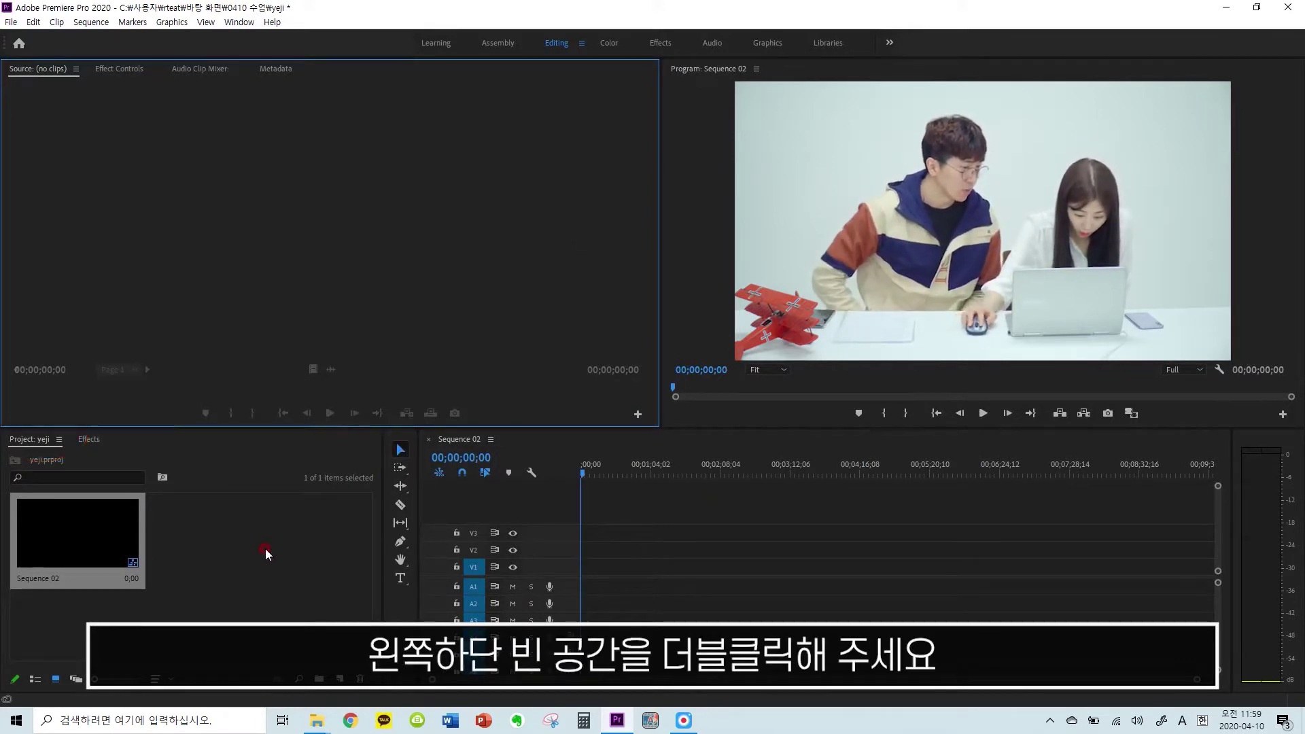
Import the three clips 고속촬영, 예전영상 and 인터뷰 from the 영상 folder inside 웅필름 편집소스
double_click(244, 552)
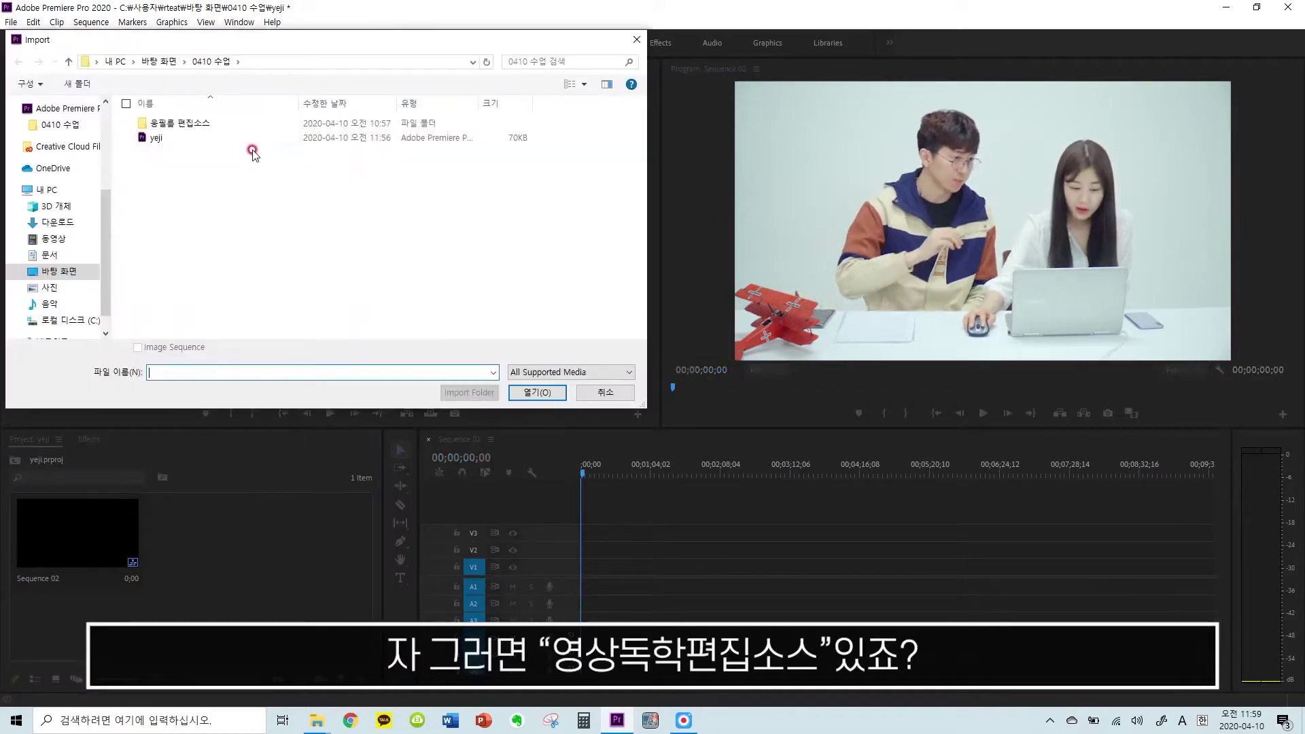
double_click(162, 124)
click(171, 140)
double_click(171, 141)
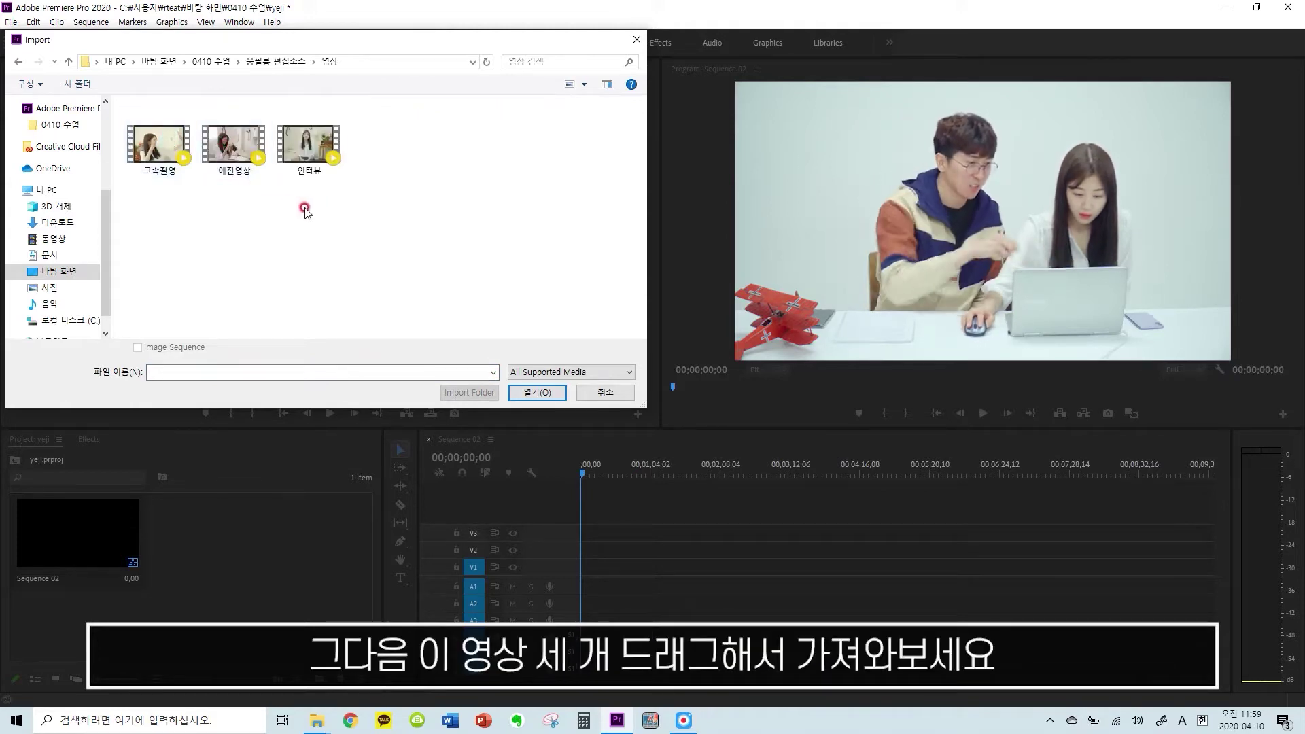
drag(382, 193, 126, 100)
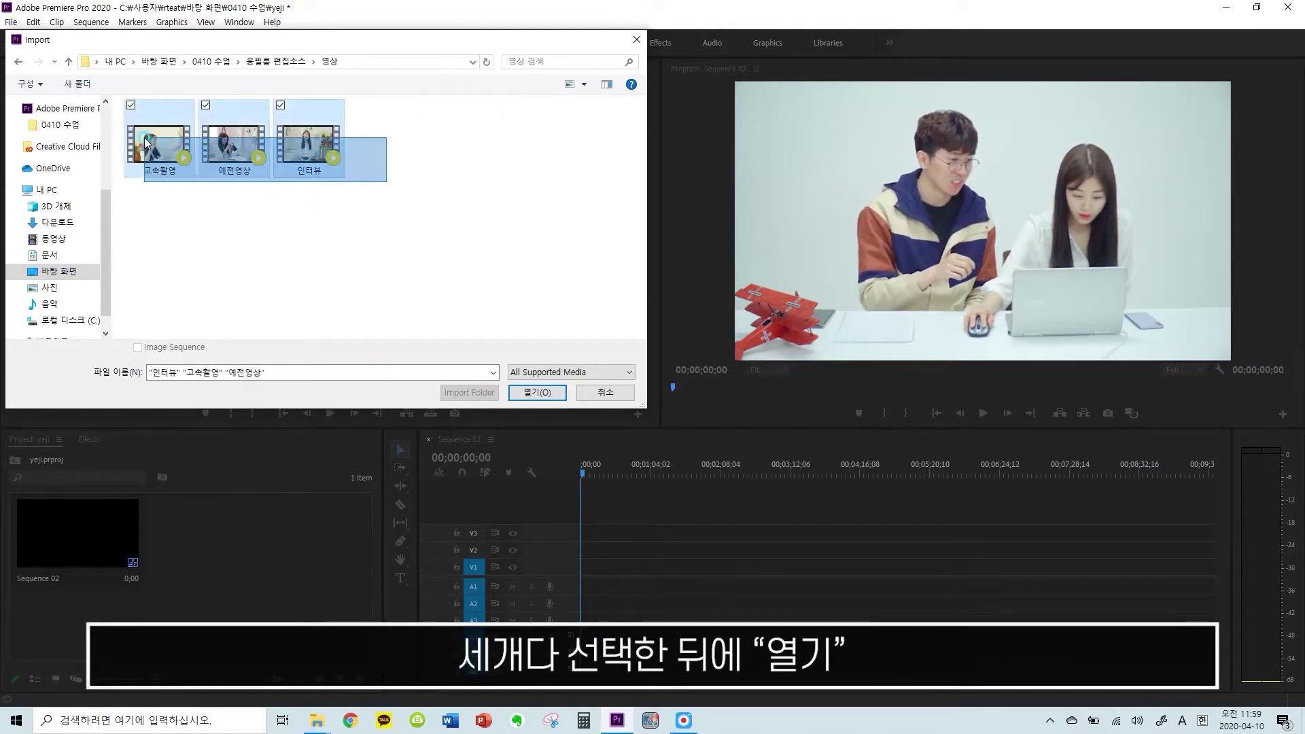
click(544, 394)
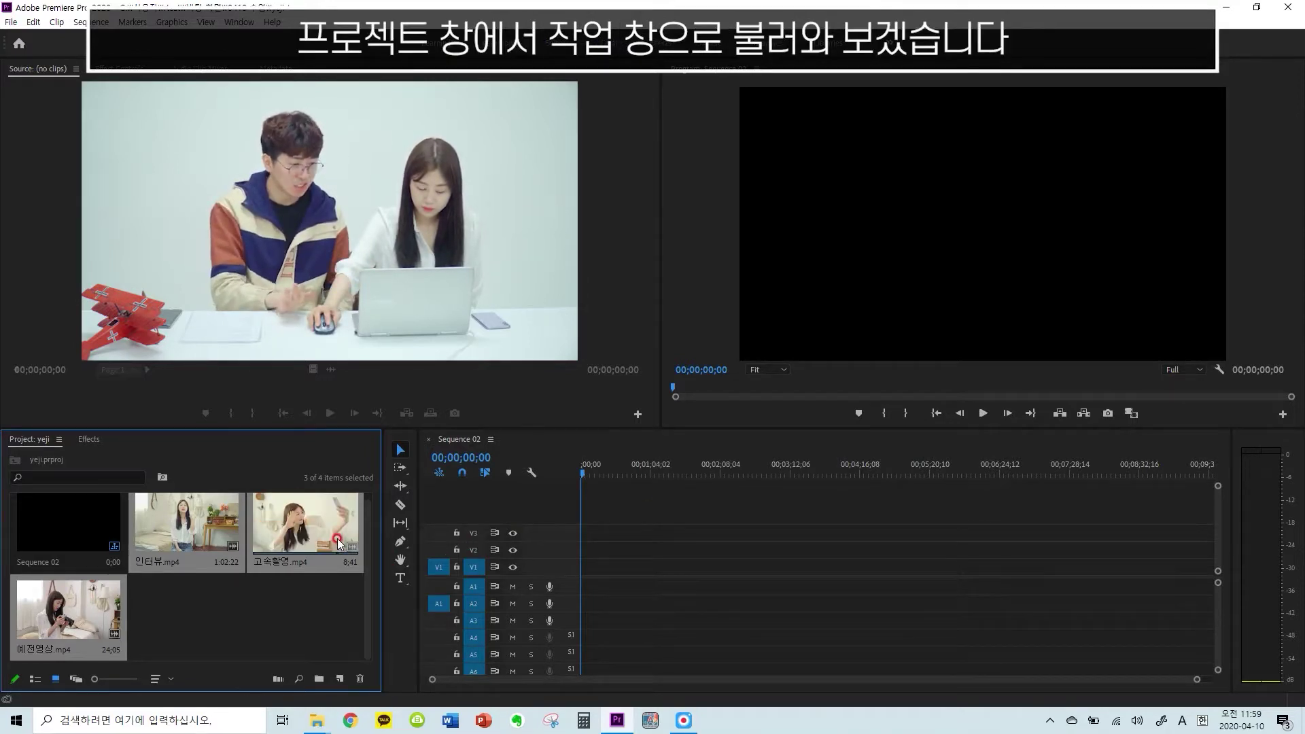
Try placing the three imported clips together at the start of the timeline, and delete them from it
click(218, 605)
click(192, 557)
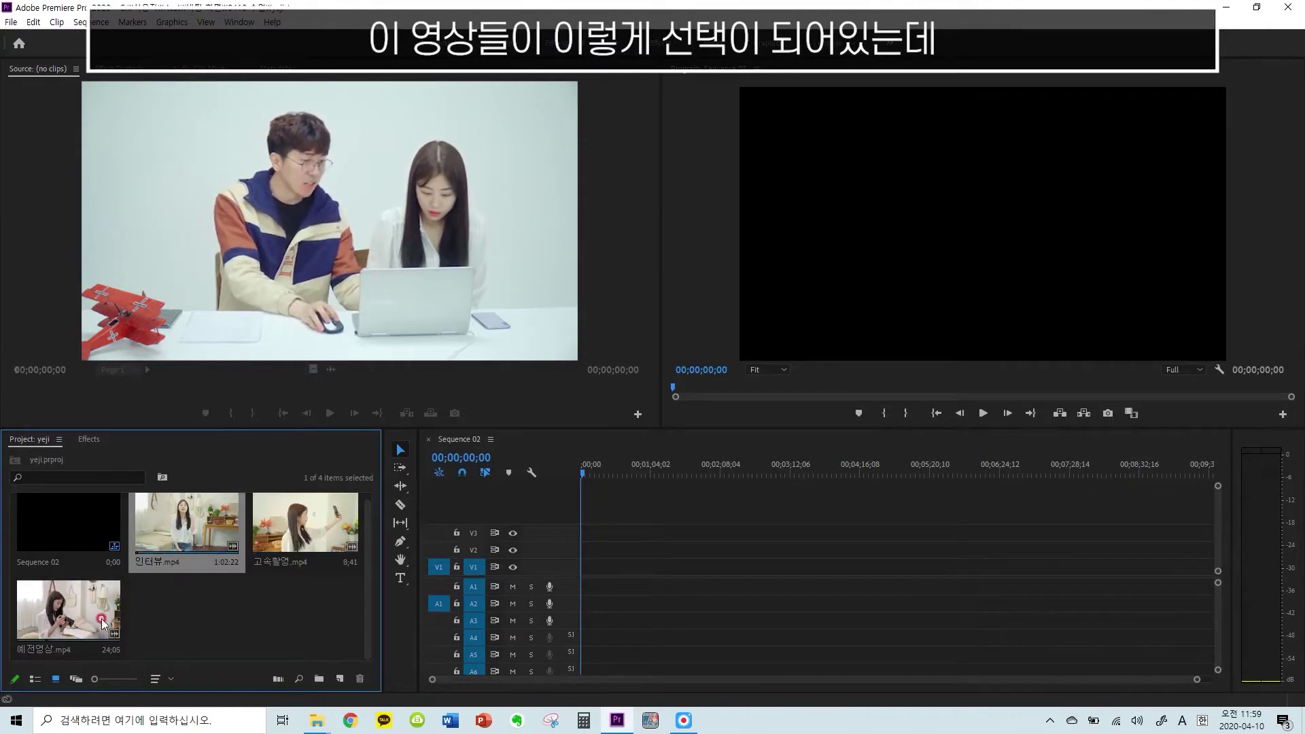
shift+click(54, 638)
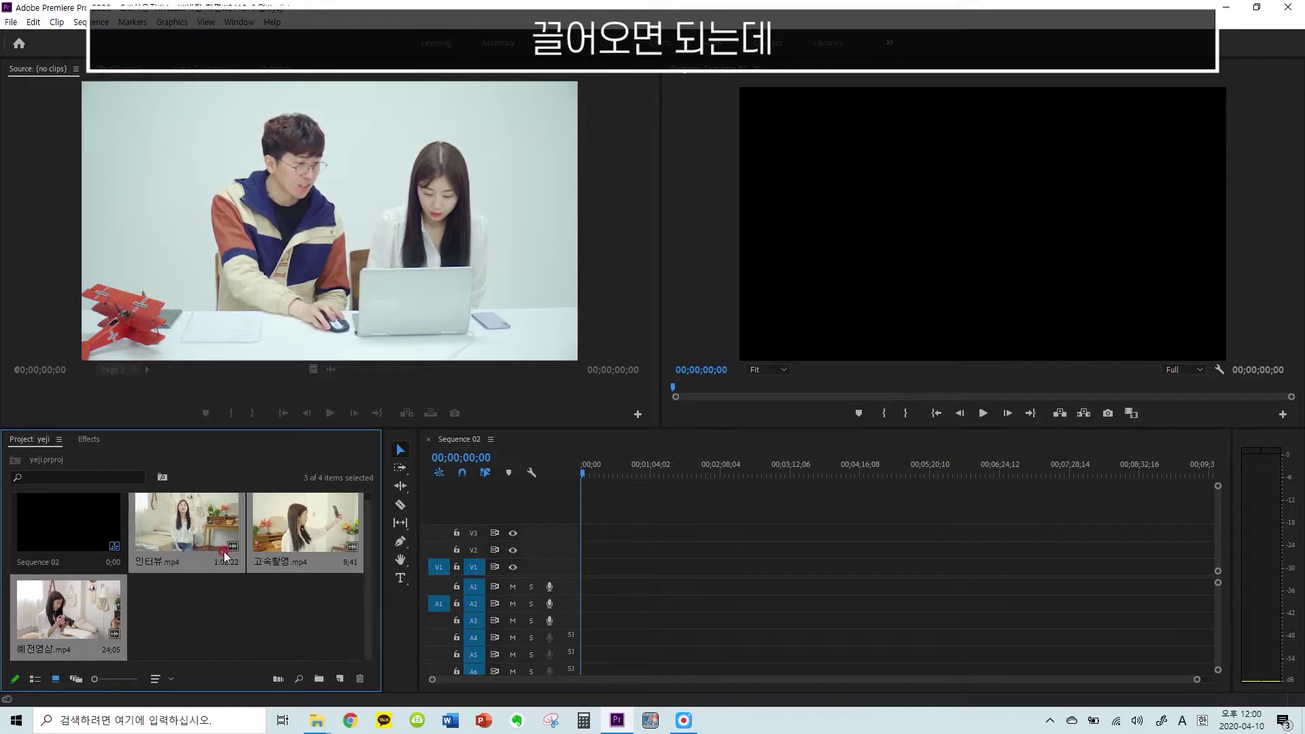
drag(209, 541, 611, 585)
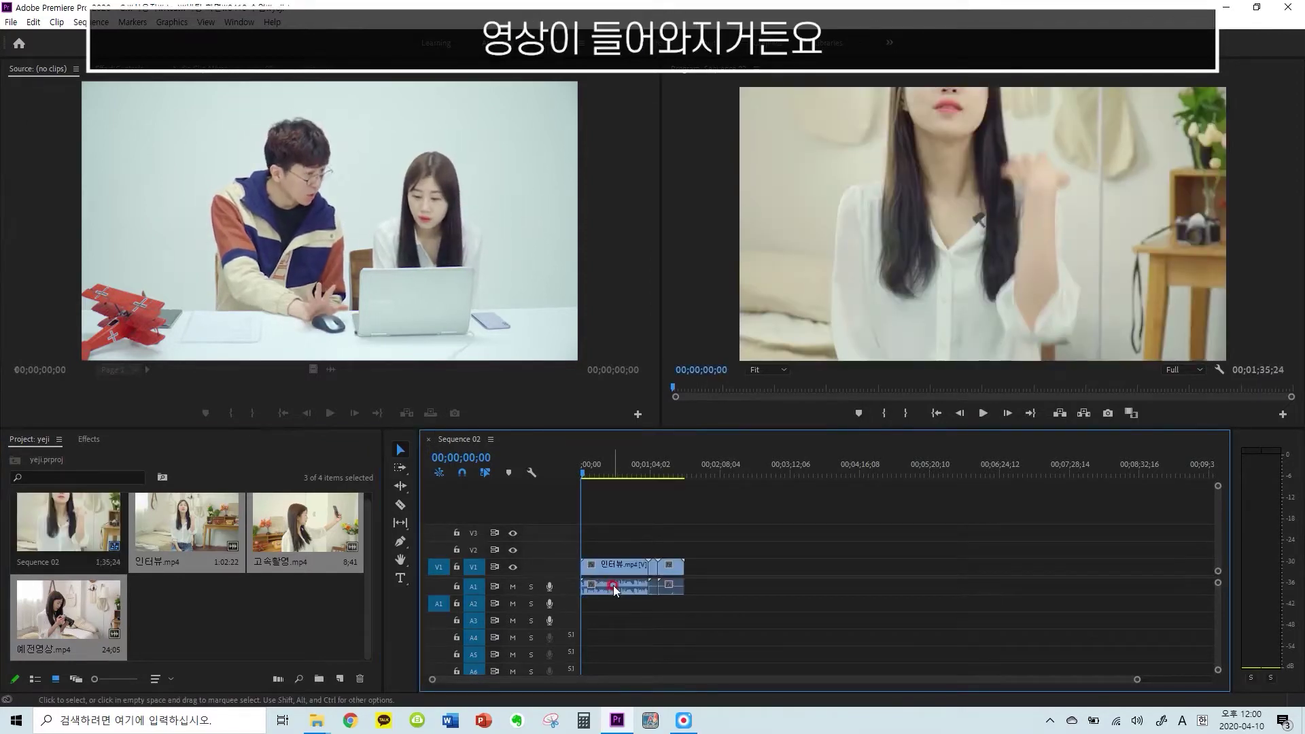
drag(701, 531, 585, 595)
key(Delete)
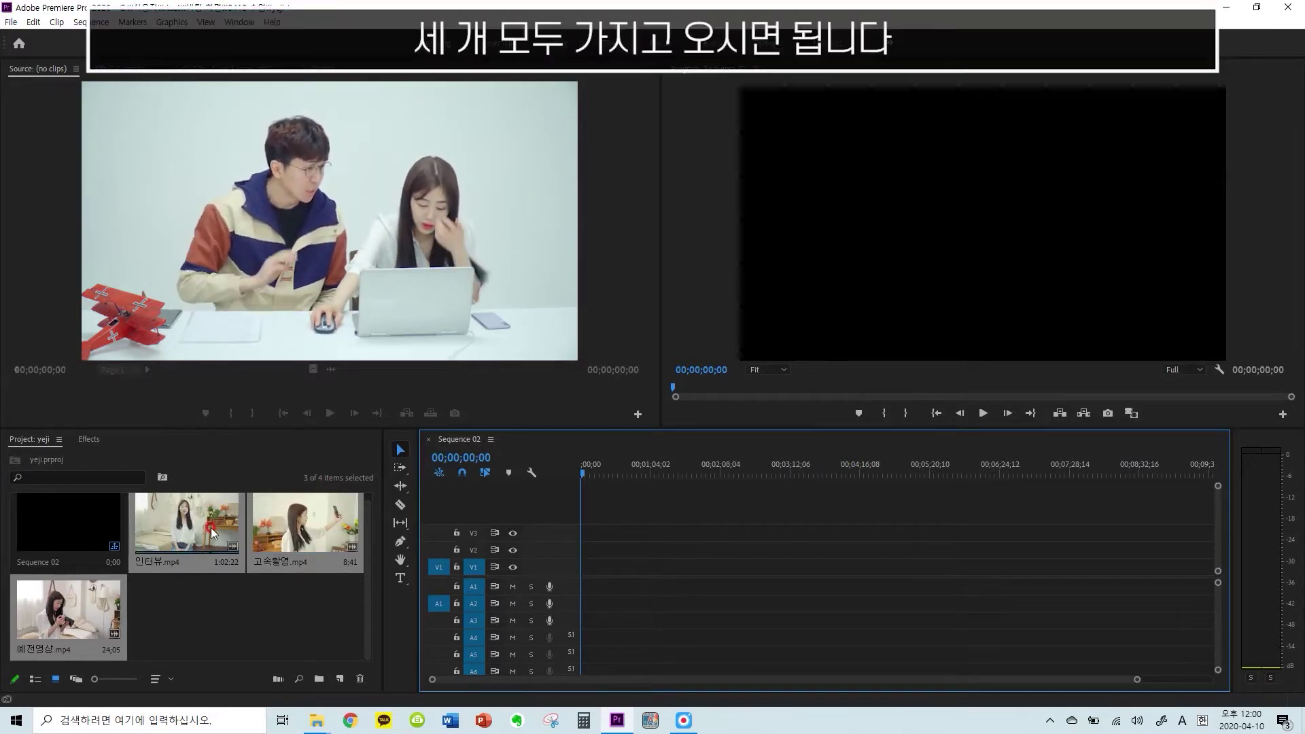
Select 인터뷰.mp4, 고속촬영.mp4 and 예전영상.mp4 without the sequence and place them at the start of tracks V1 and A1
drag(213, 529, 595, 595)
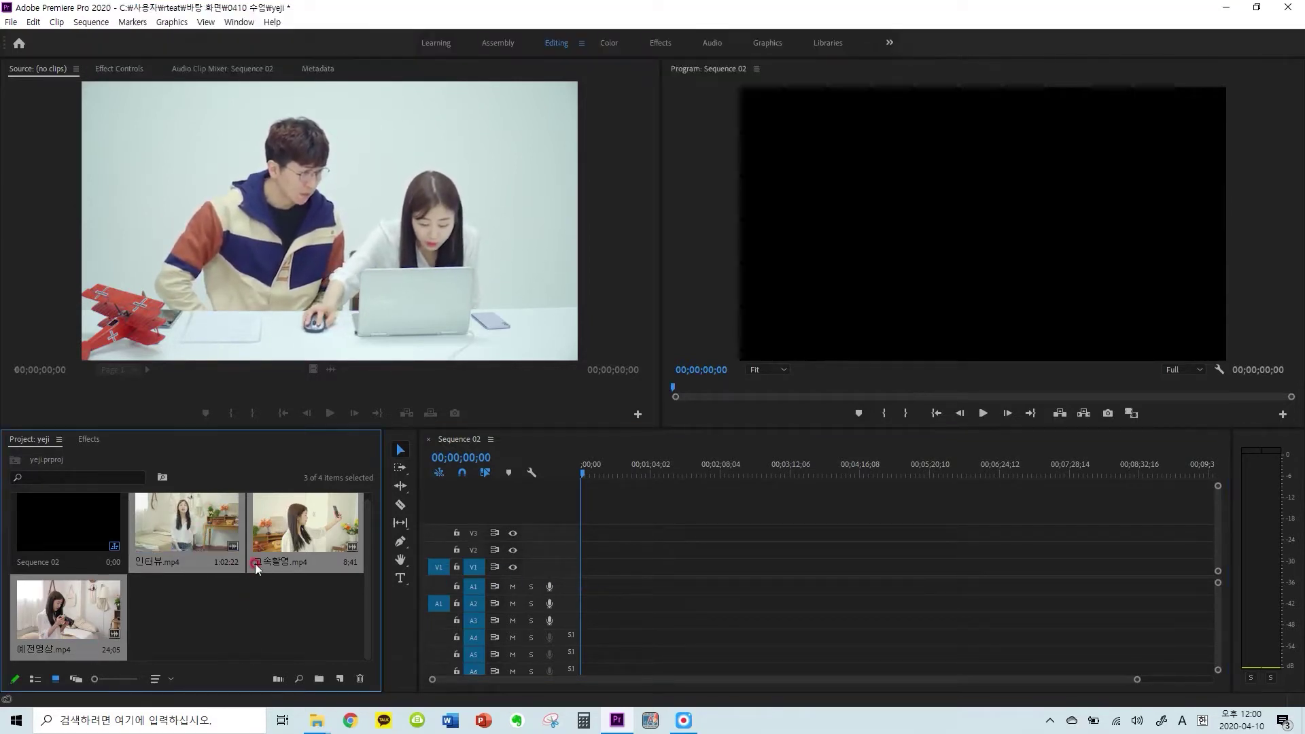
click(277, 608)
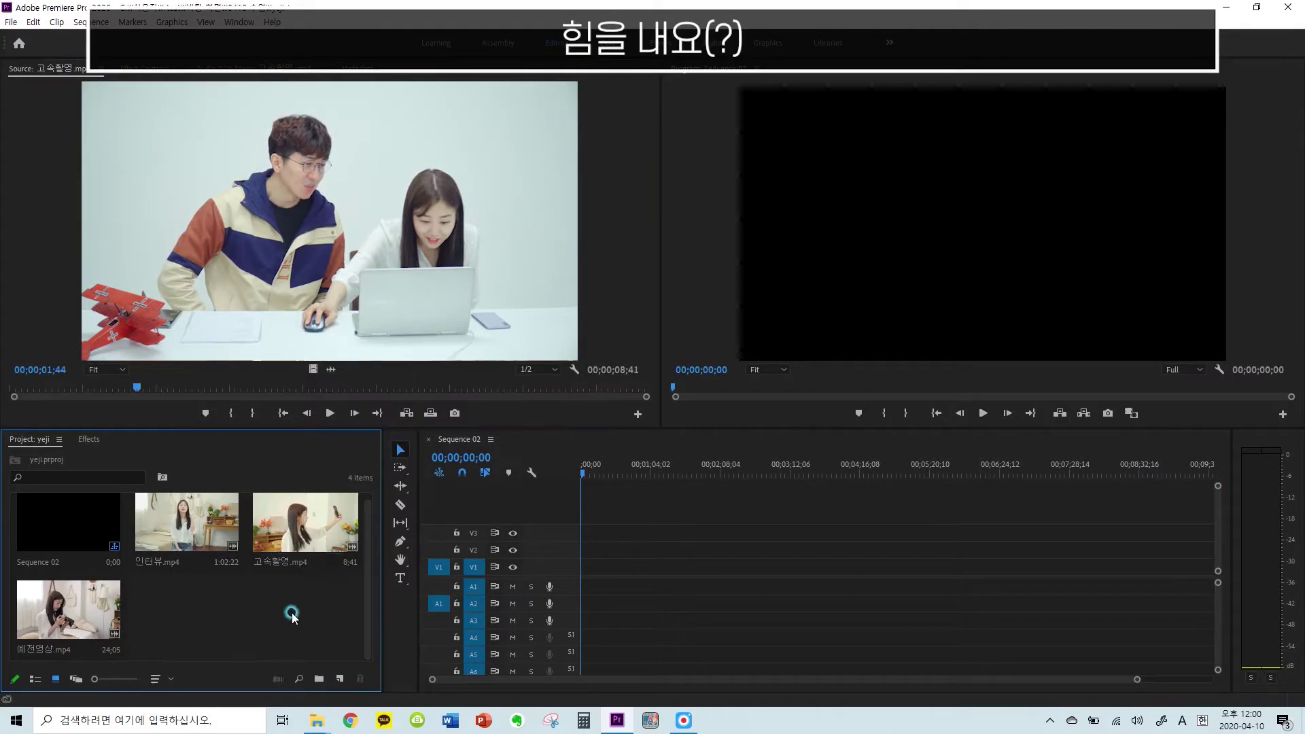
drag(223, 566, 95, 542)
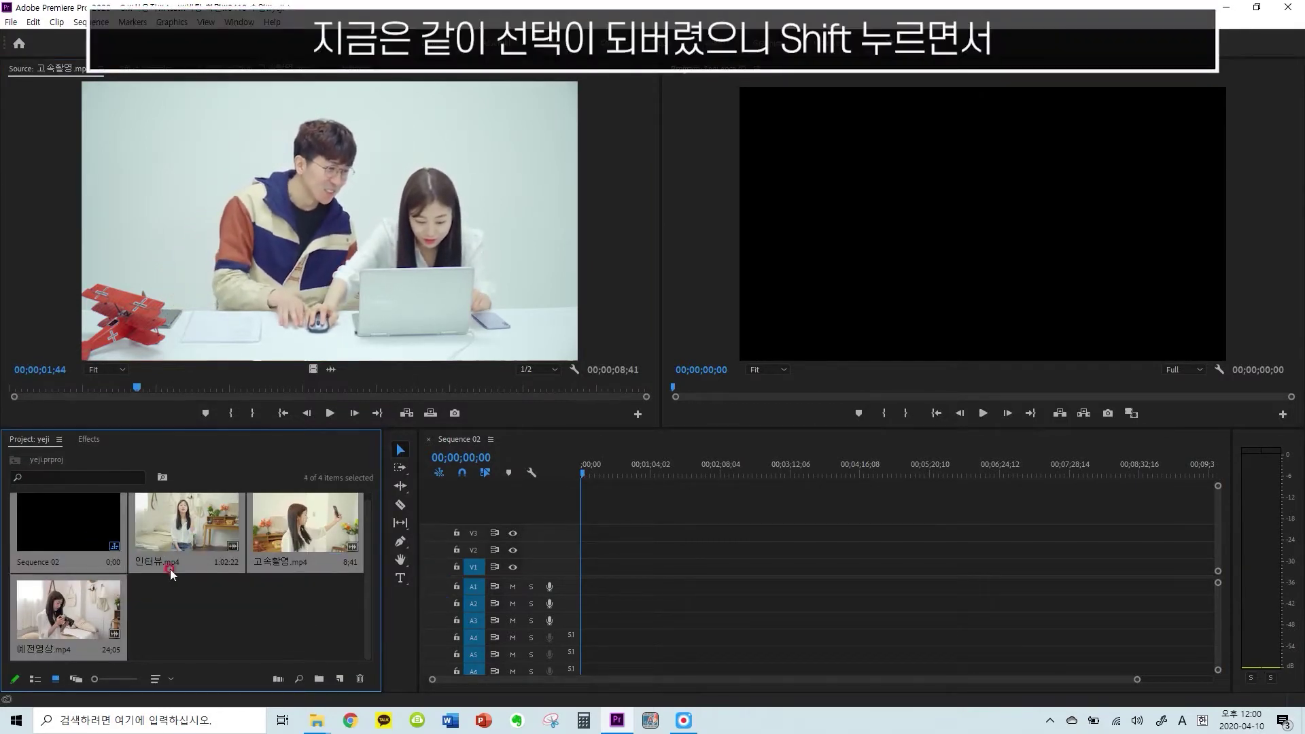
click(202, 601)
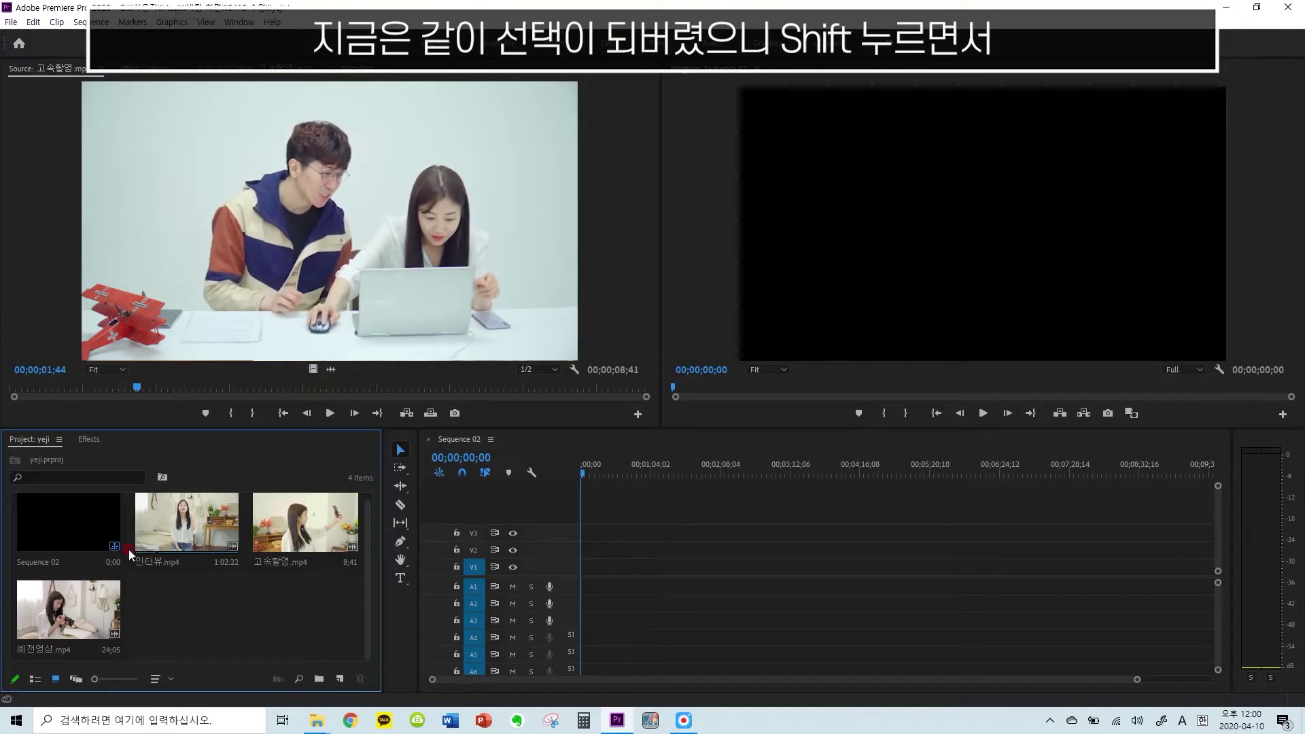
click(95, 532)
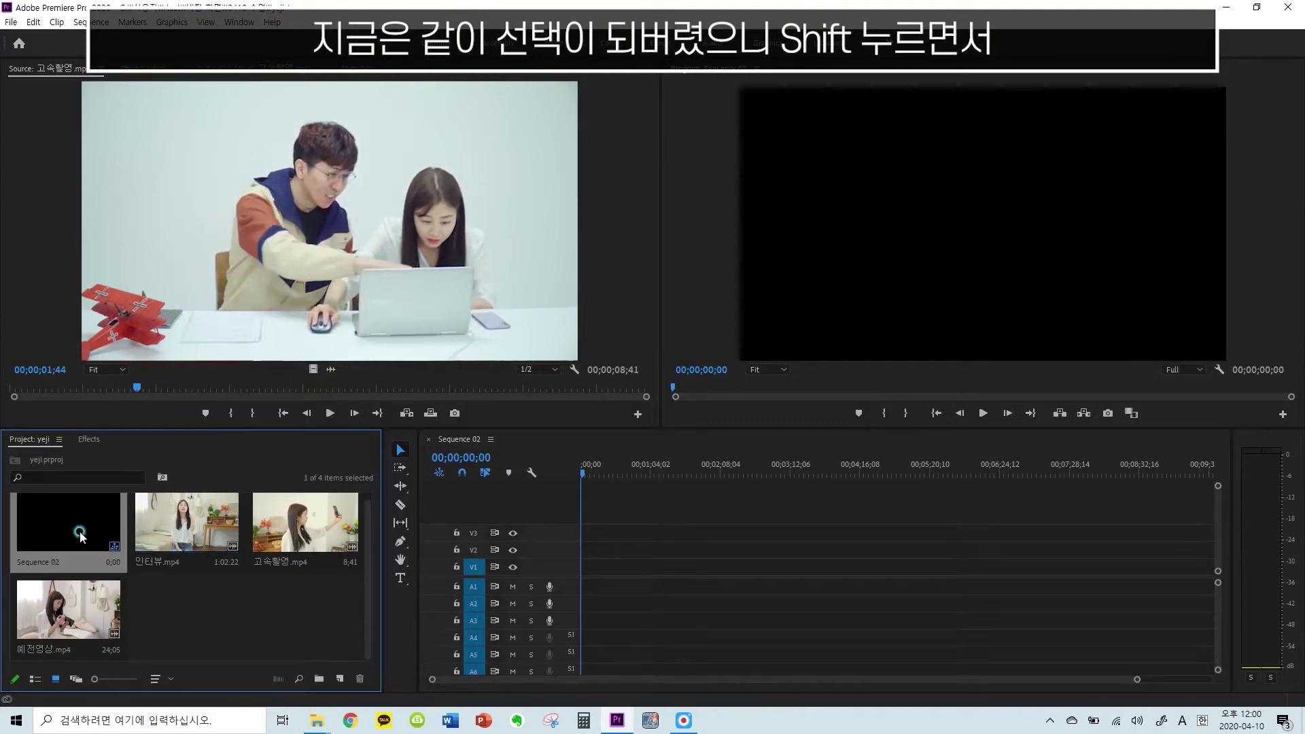
click(157, 538)
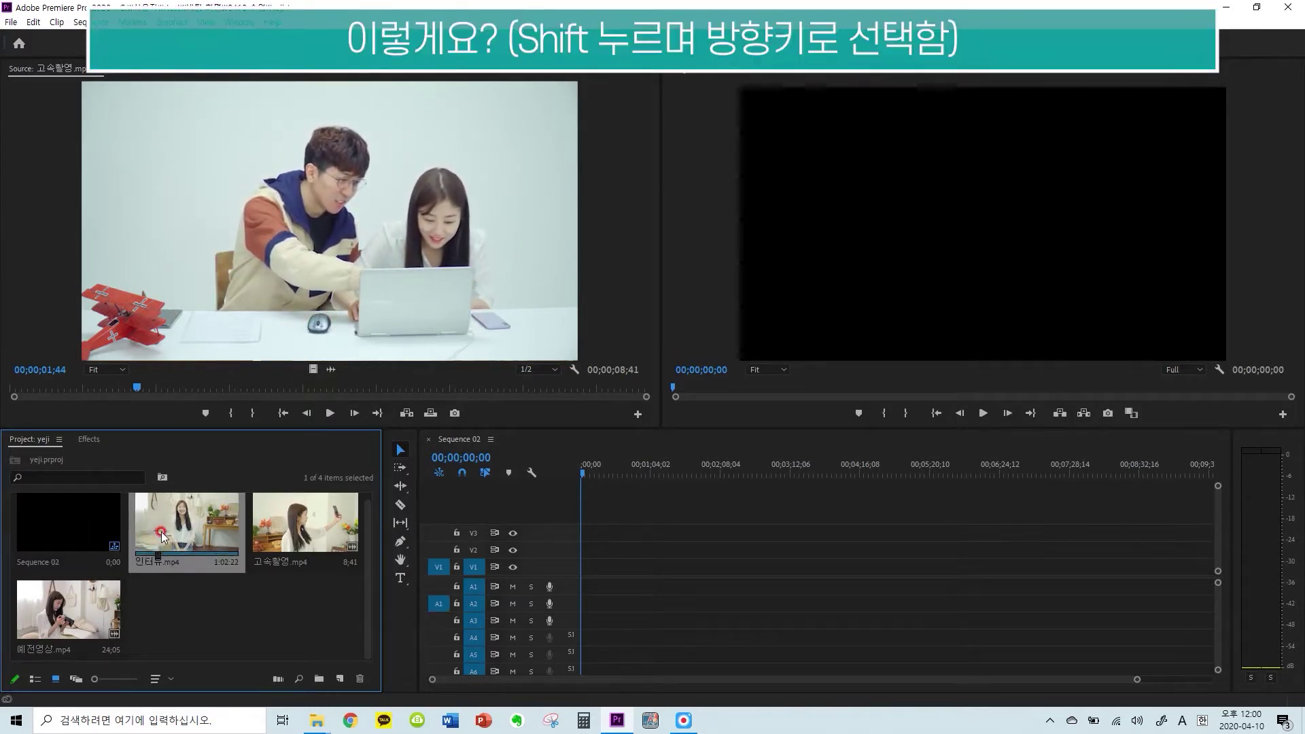
key(shift+Right)
key(shift+Right)
drag(161, 531, 590, 582)
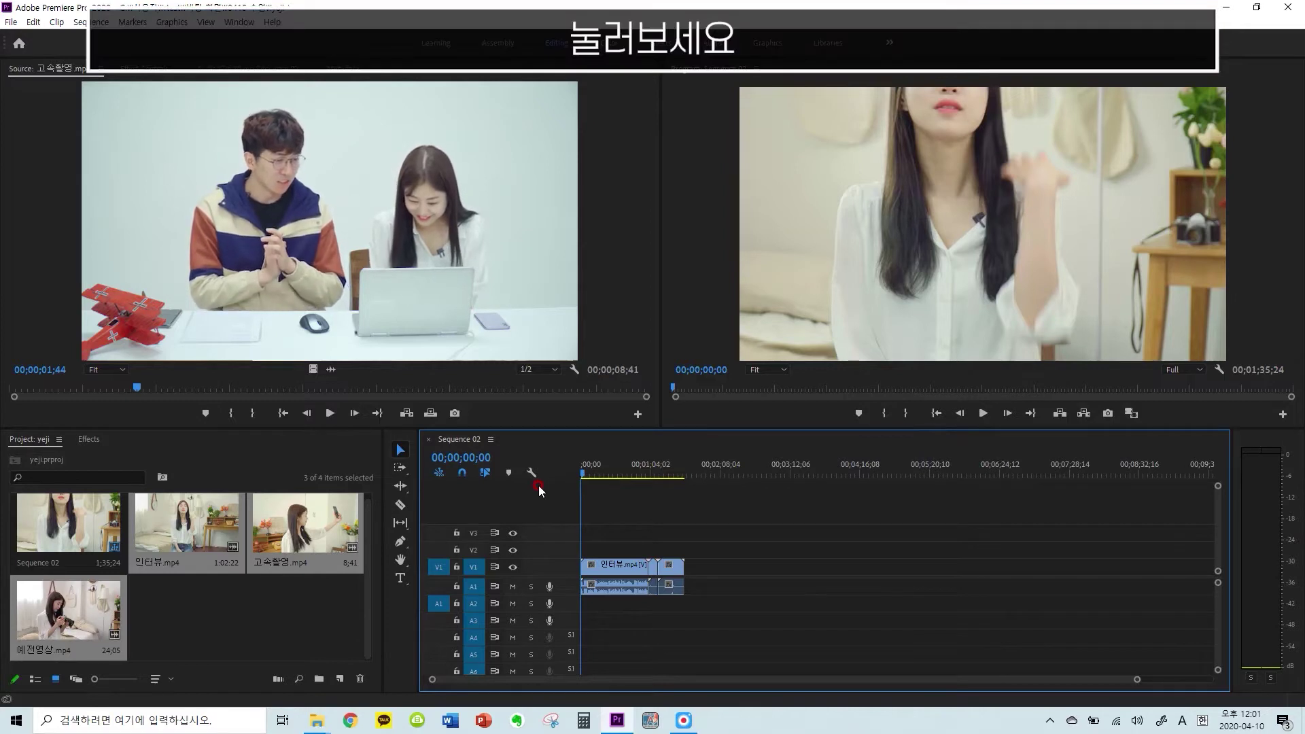
Play and pause the sequence several times from its start to check the interview clip and the playhead's movement
key(space)
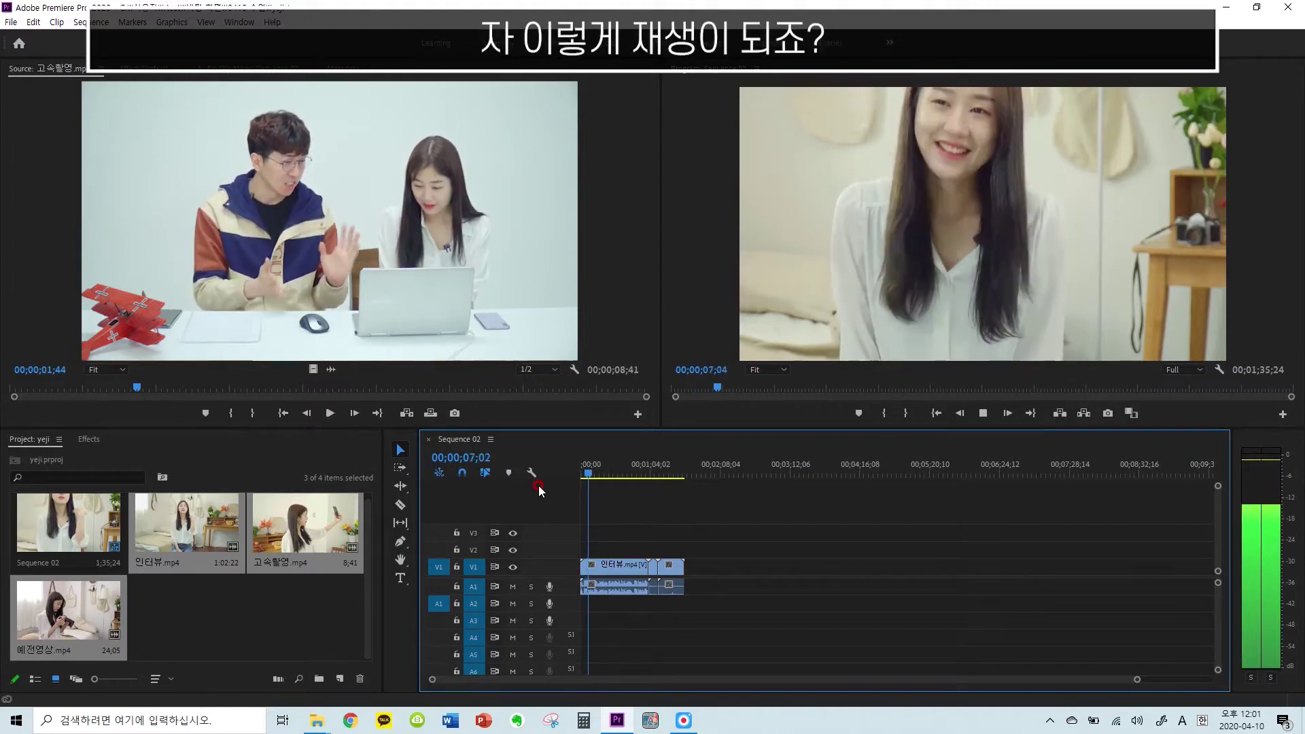
key(space)
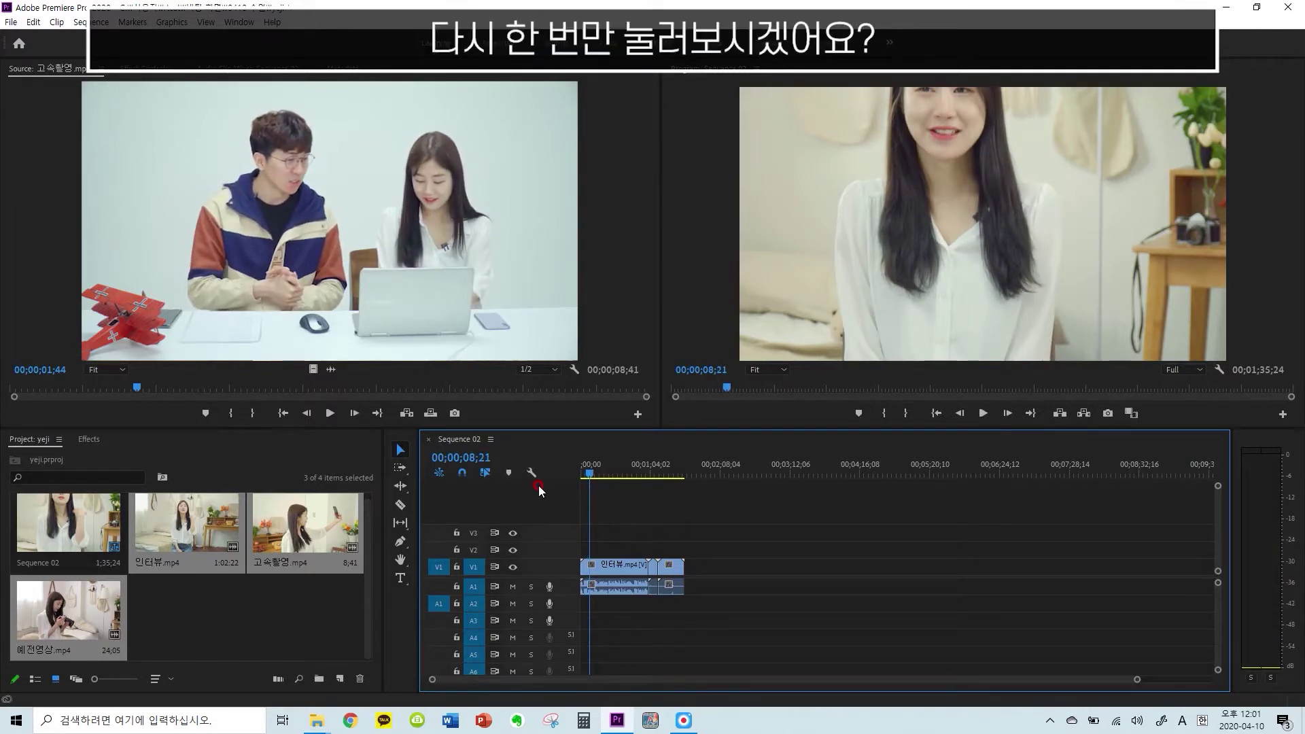
key(space)
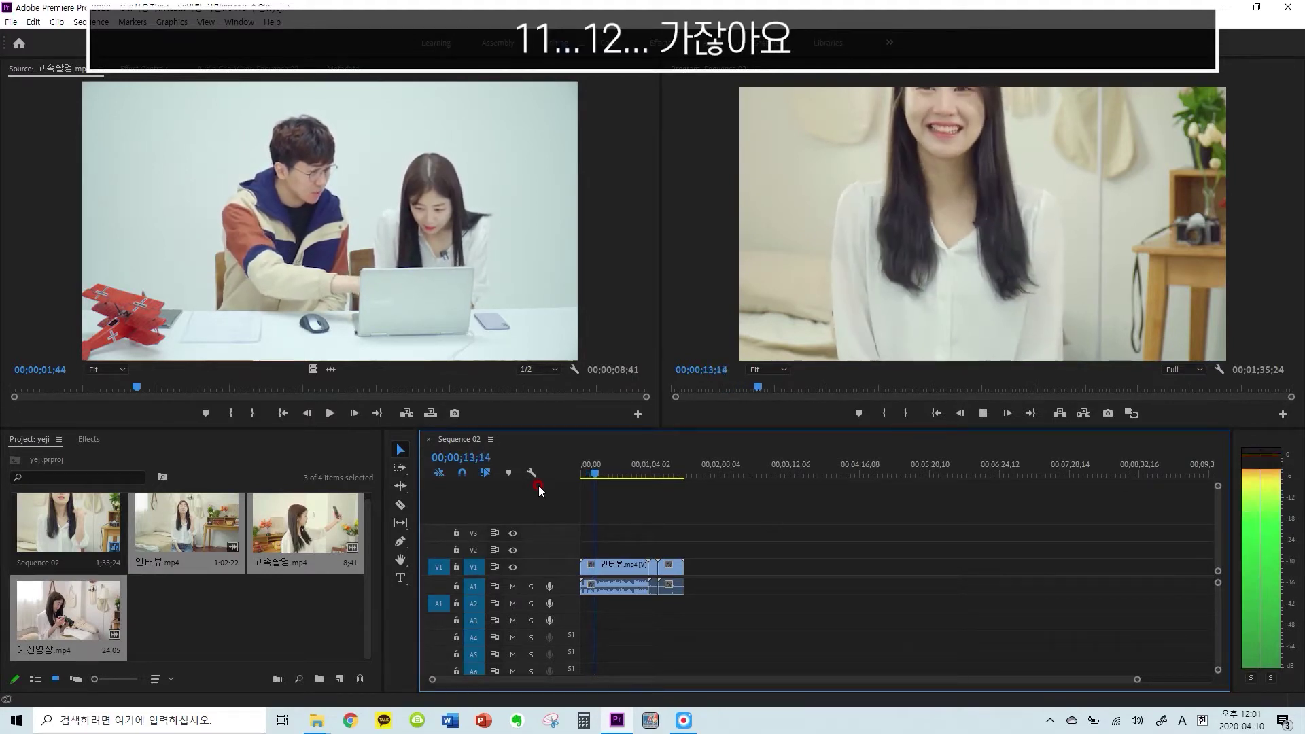
key(space)
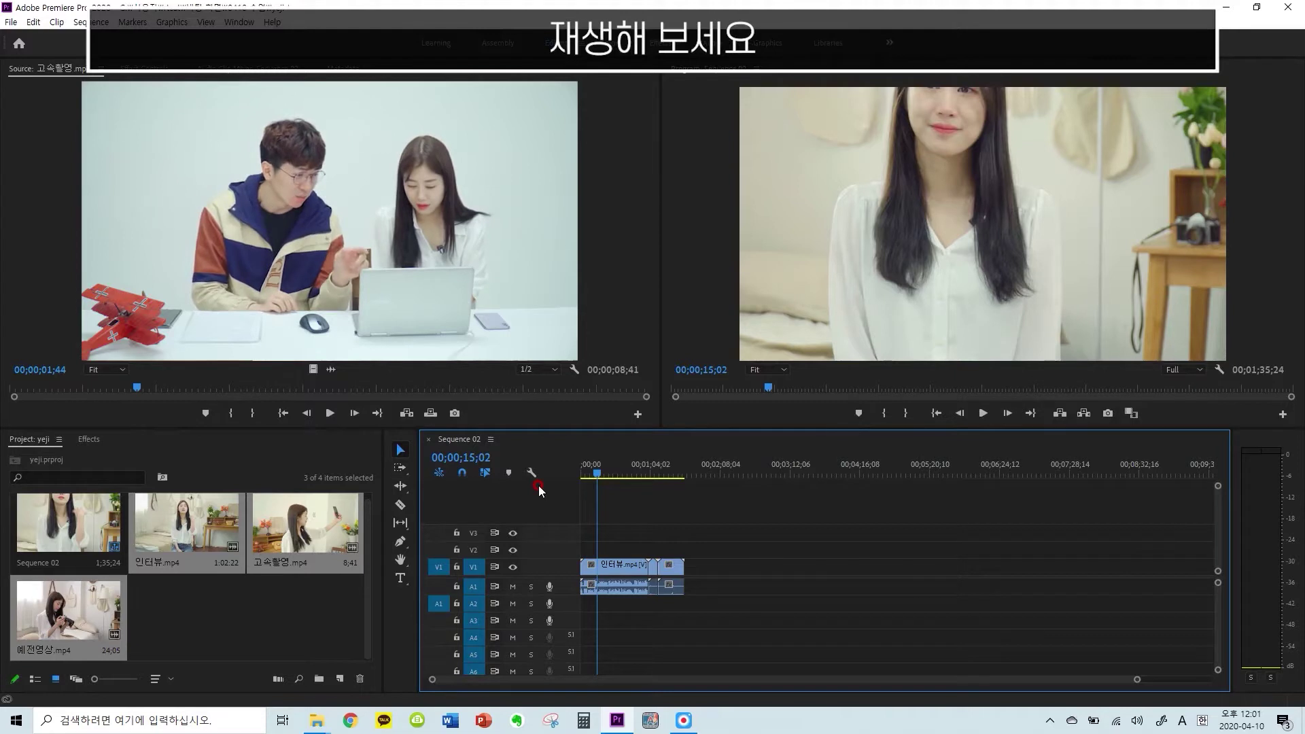
key(space)
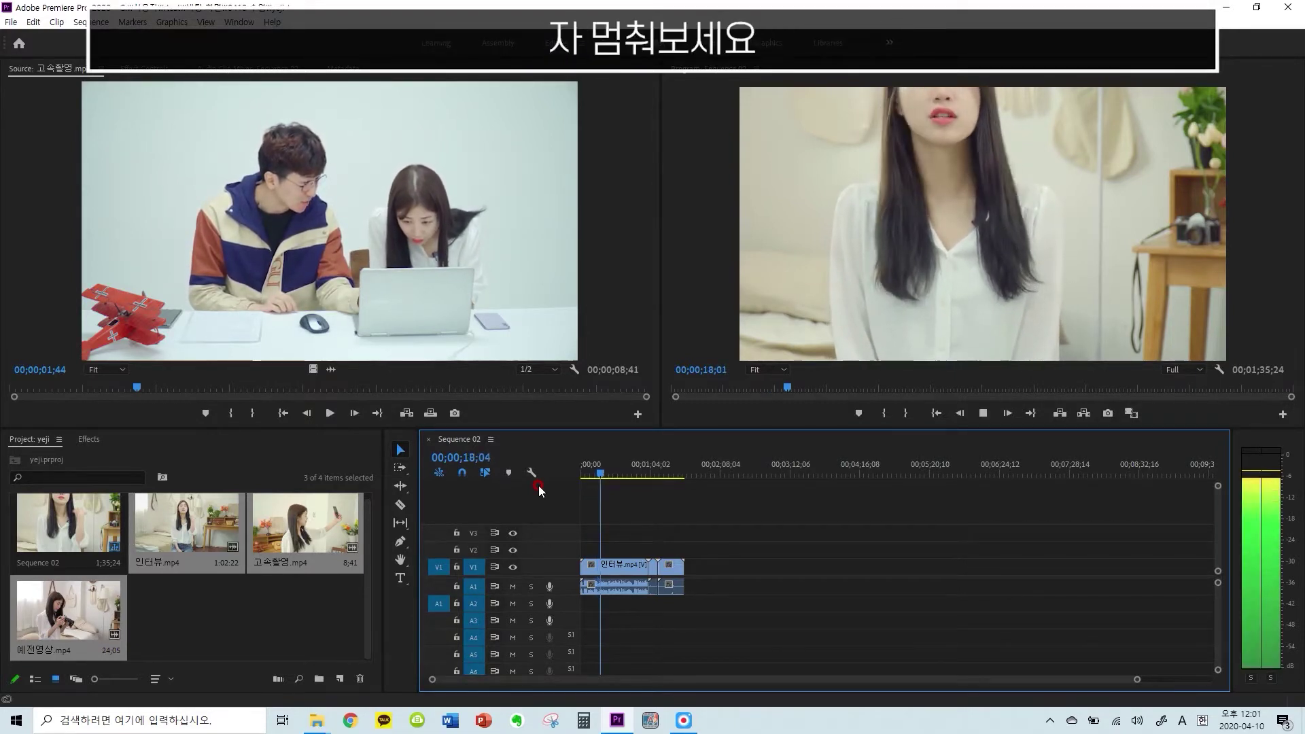
key(space)
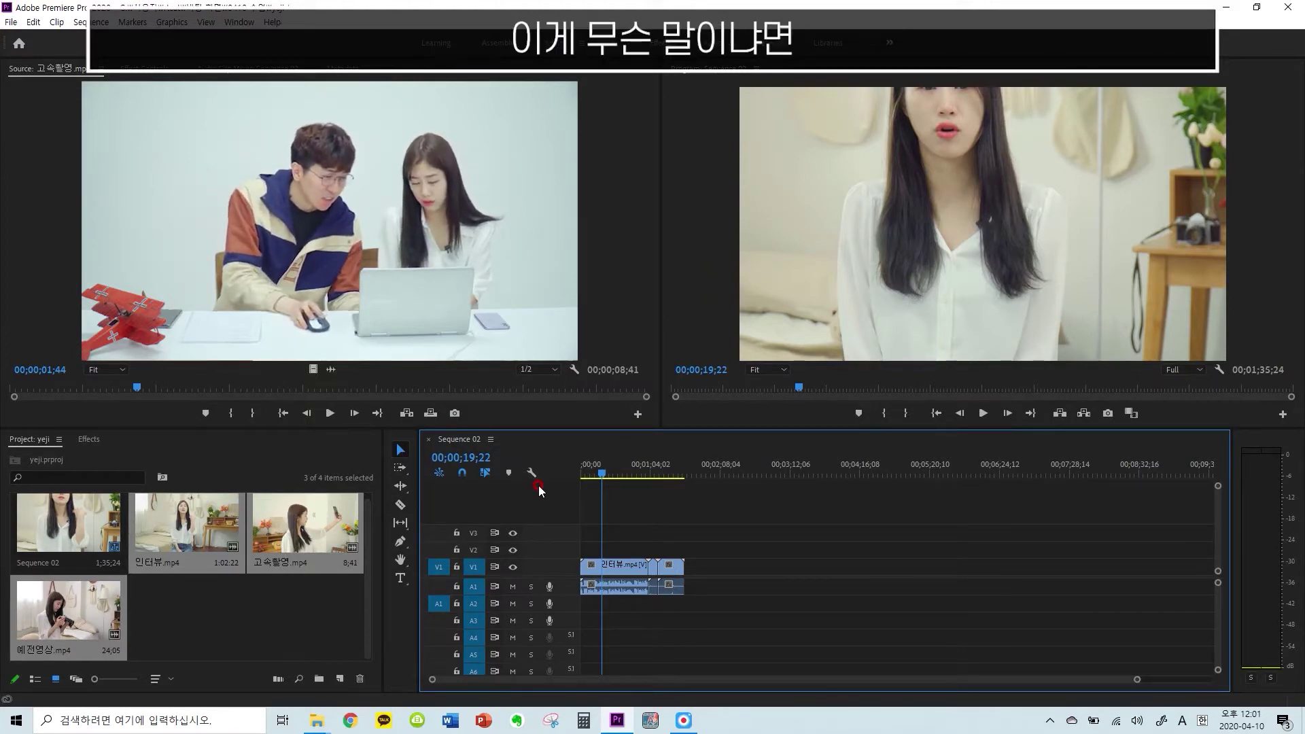
Scrub and play across the clip boundaries on the timeline to compare the joined clips and how they fill the frame
drag(601, 474, 647, 477)
click(676, 552)
key(space)
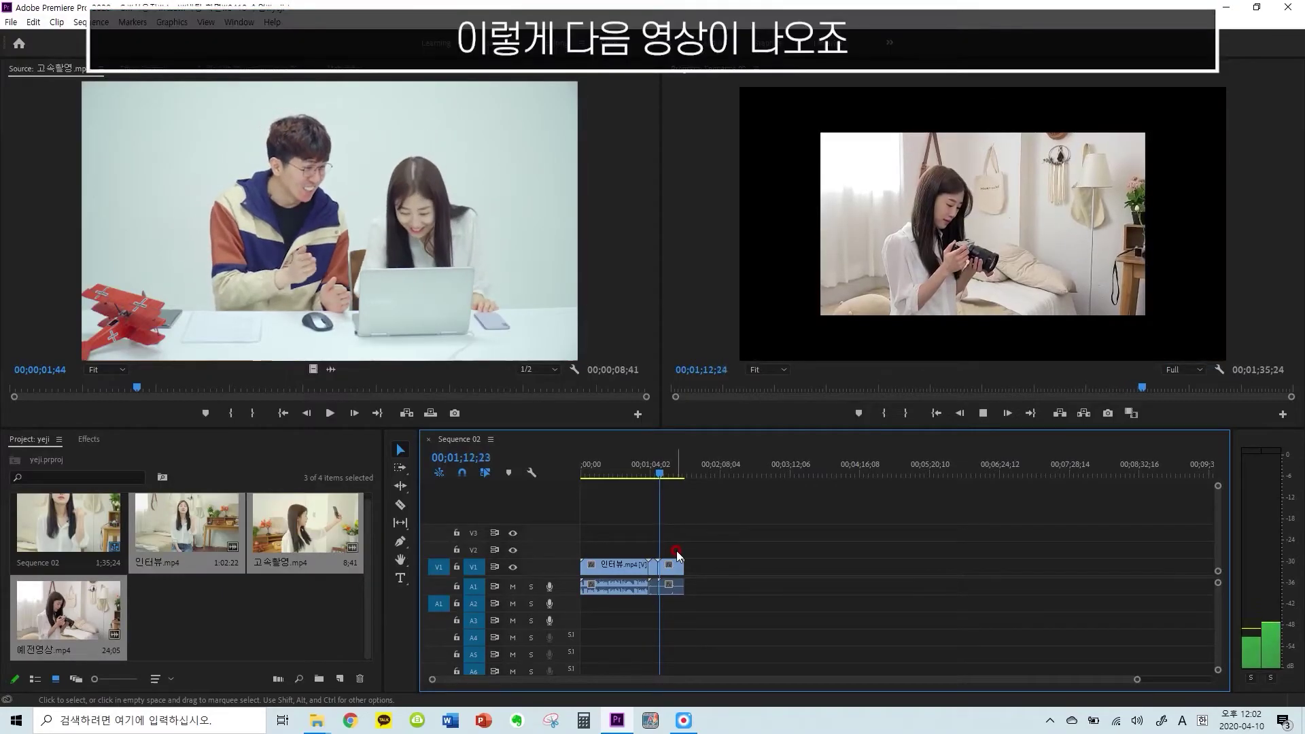
key(space)
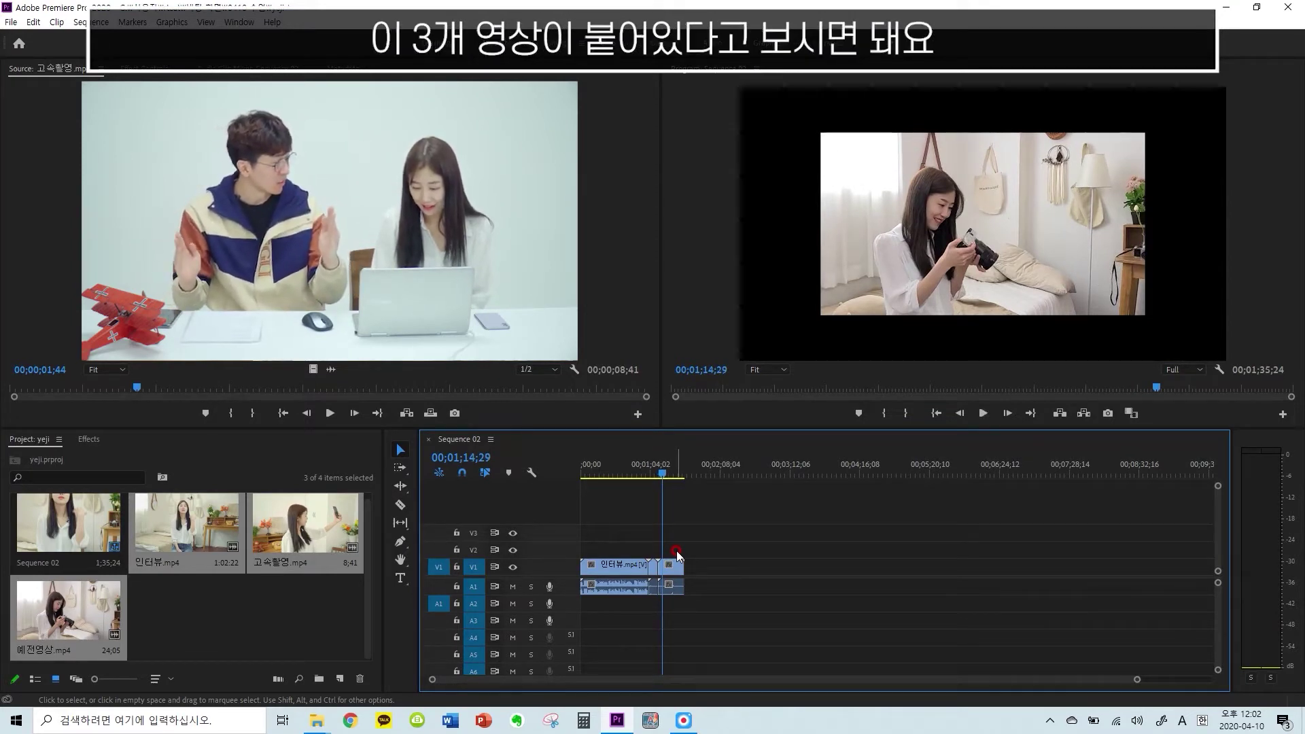
drag(653, 474, 612, 551)
click(620, 570)
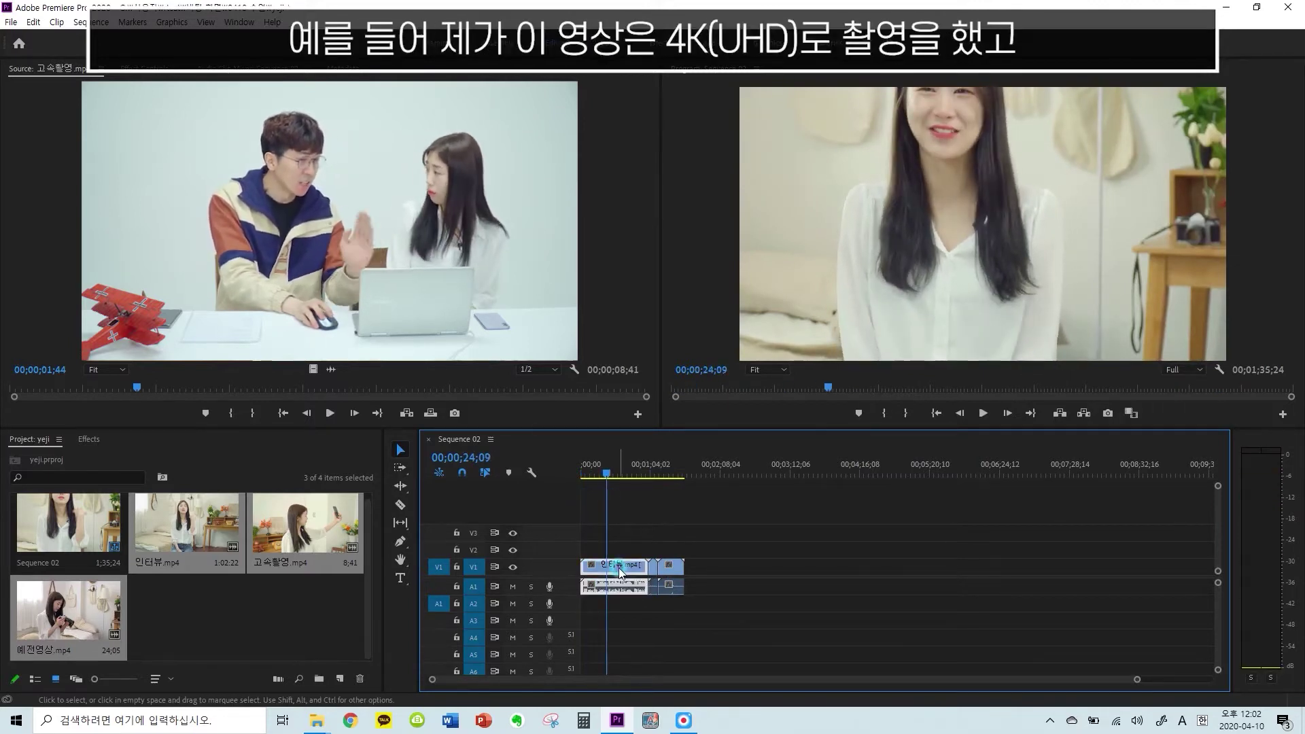
drag(639, 470, 679, 473)
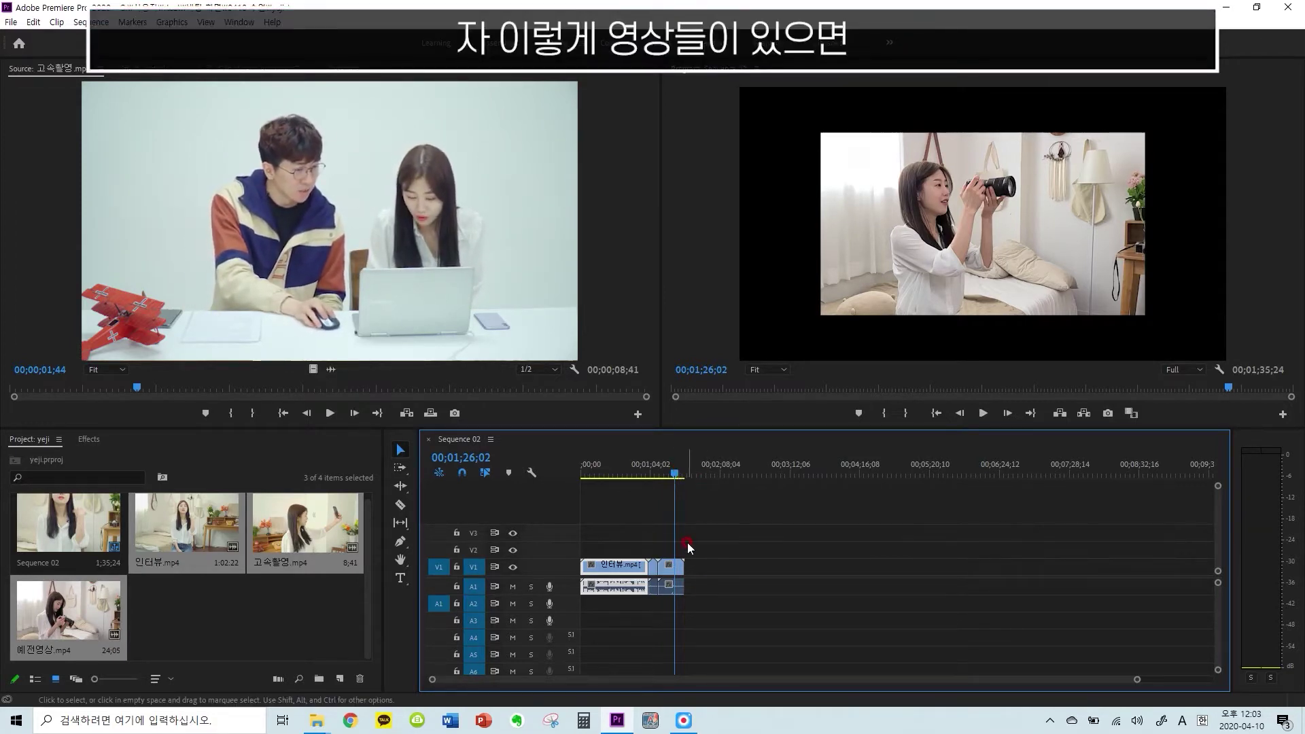
Apply Scale to Frame Size to all three timeline clips, check the interview clip in the frame, and undo the scaling
drag(712, 532, 597, 607)
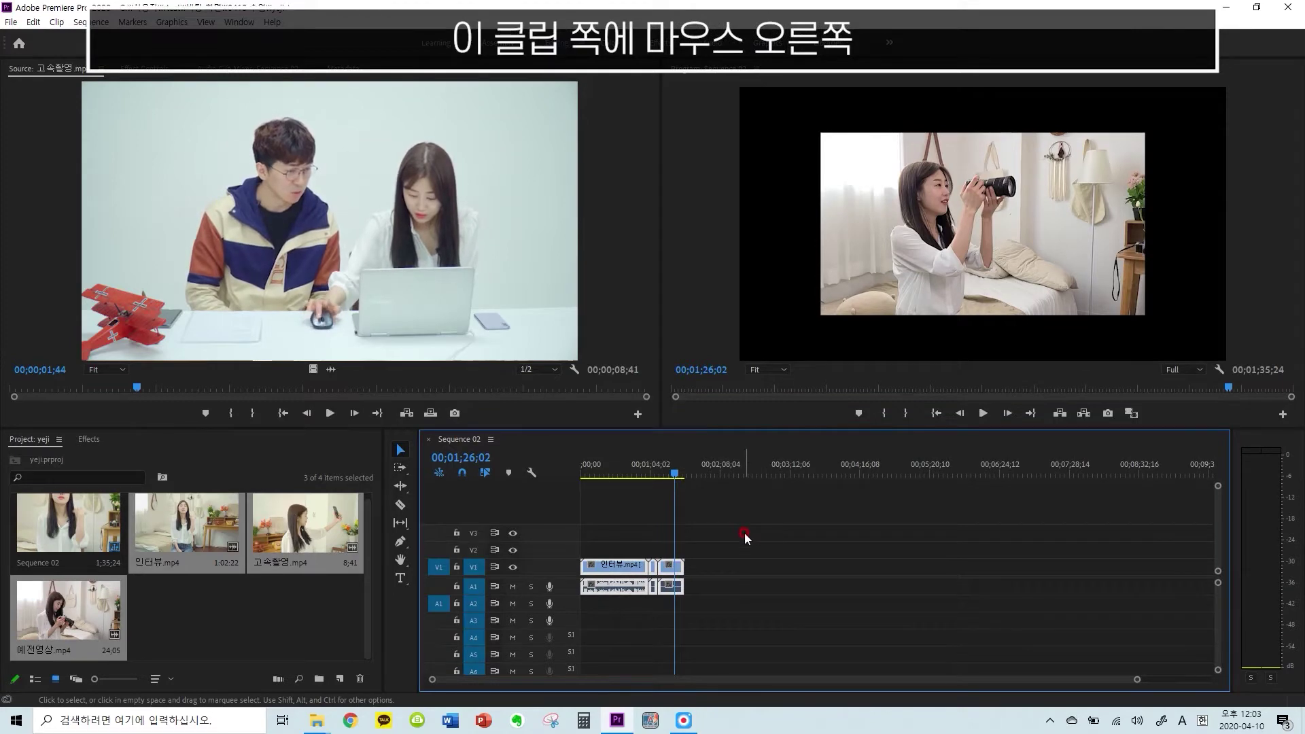
right_click(653, 571)
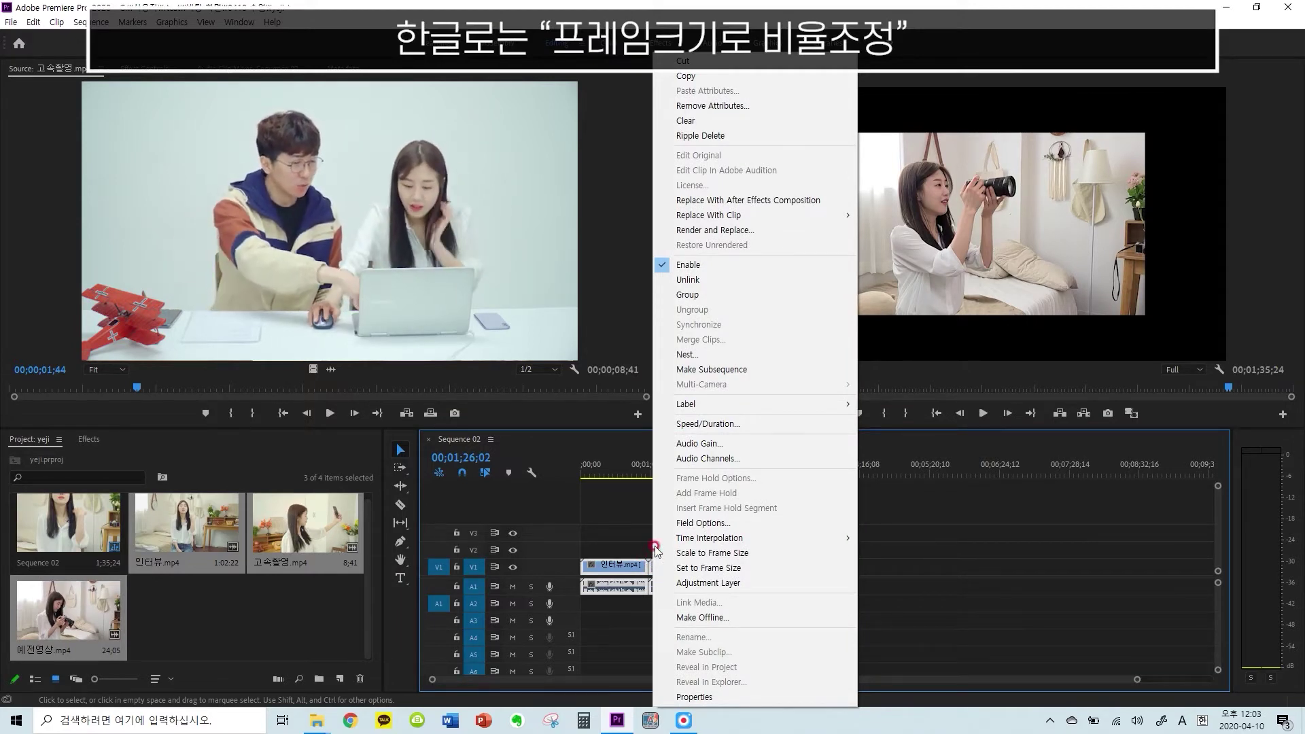
click(740, 554)
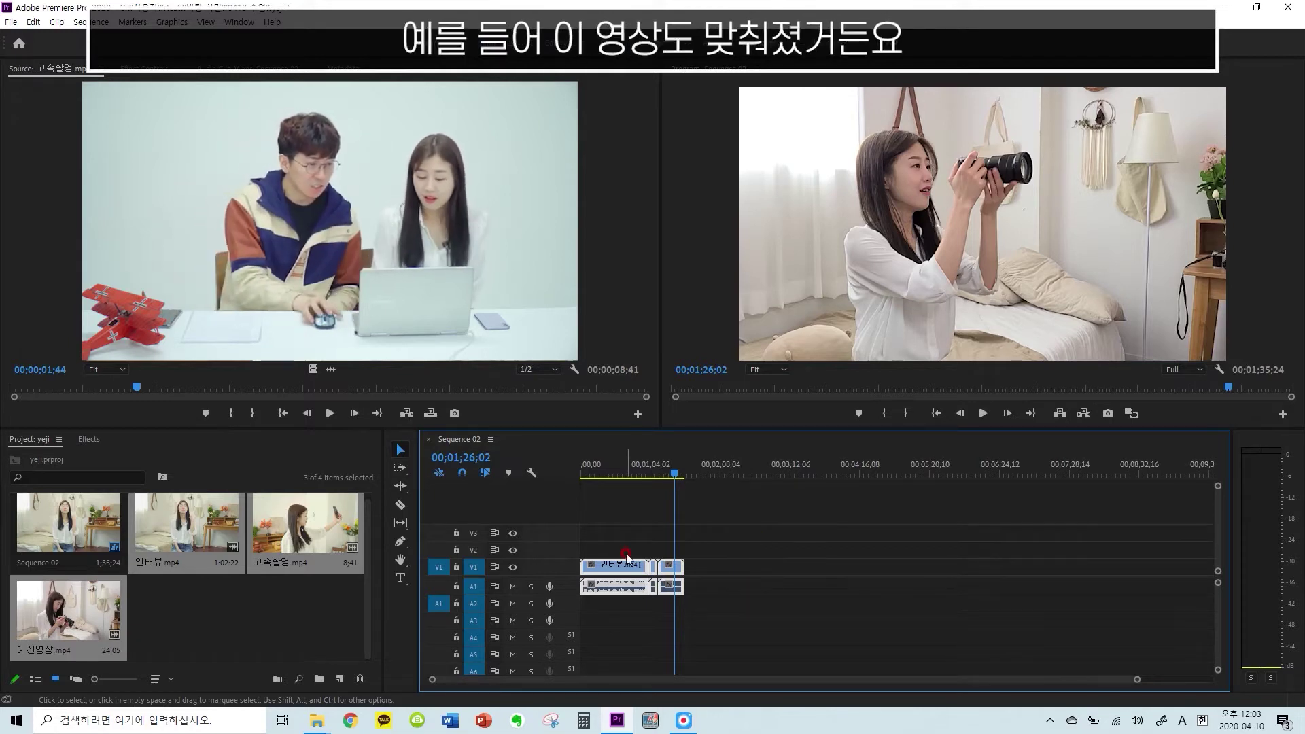
click(613, 460)
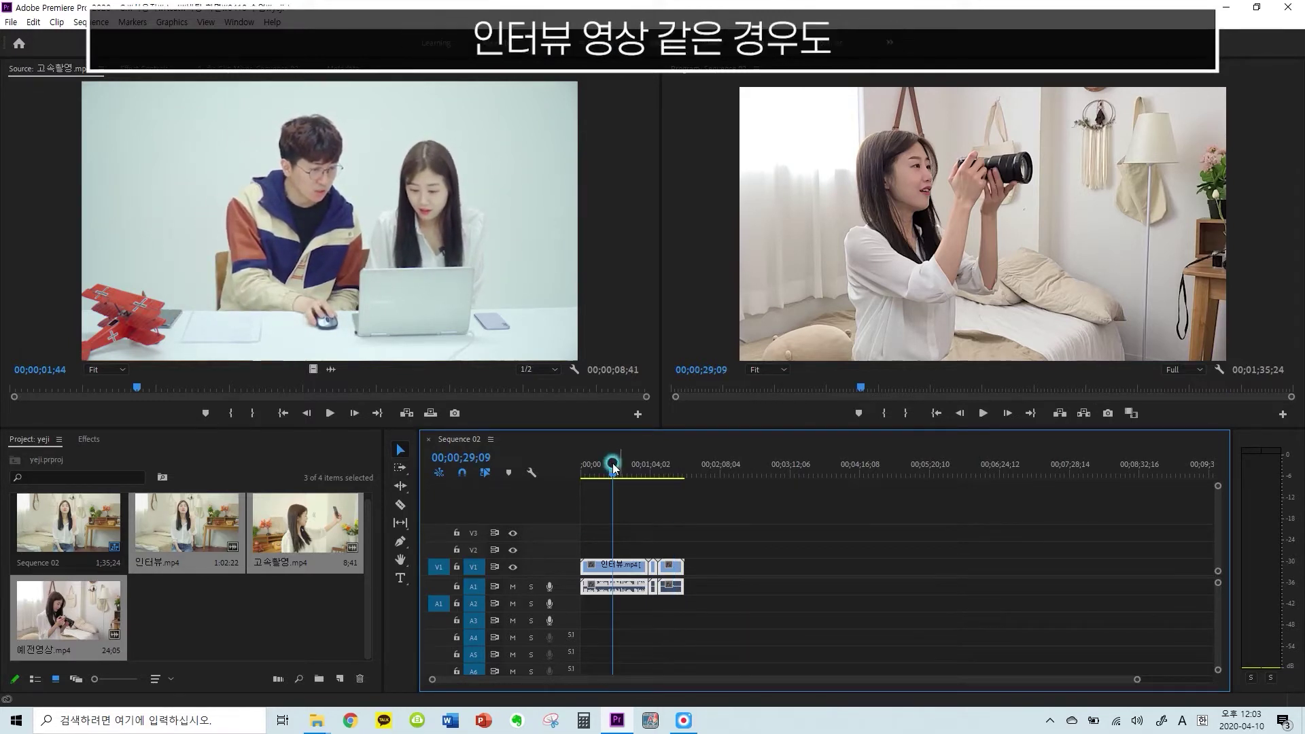
key(ctrl+z)
Reselect all three timeline clips, scale them to the frame size, and check the framing of 예전영상.mp4 and 인터뷰.mp4
drag(701, 528, 601, 596)
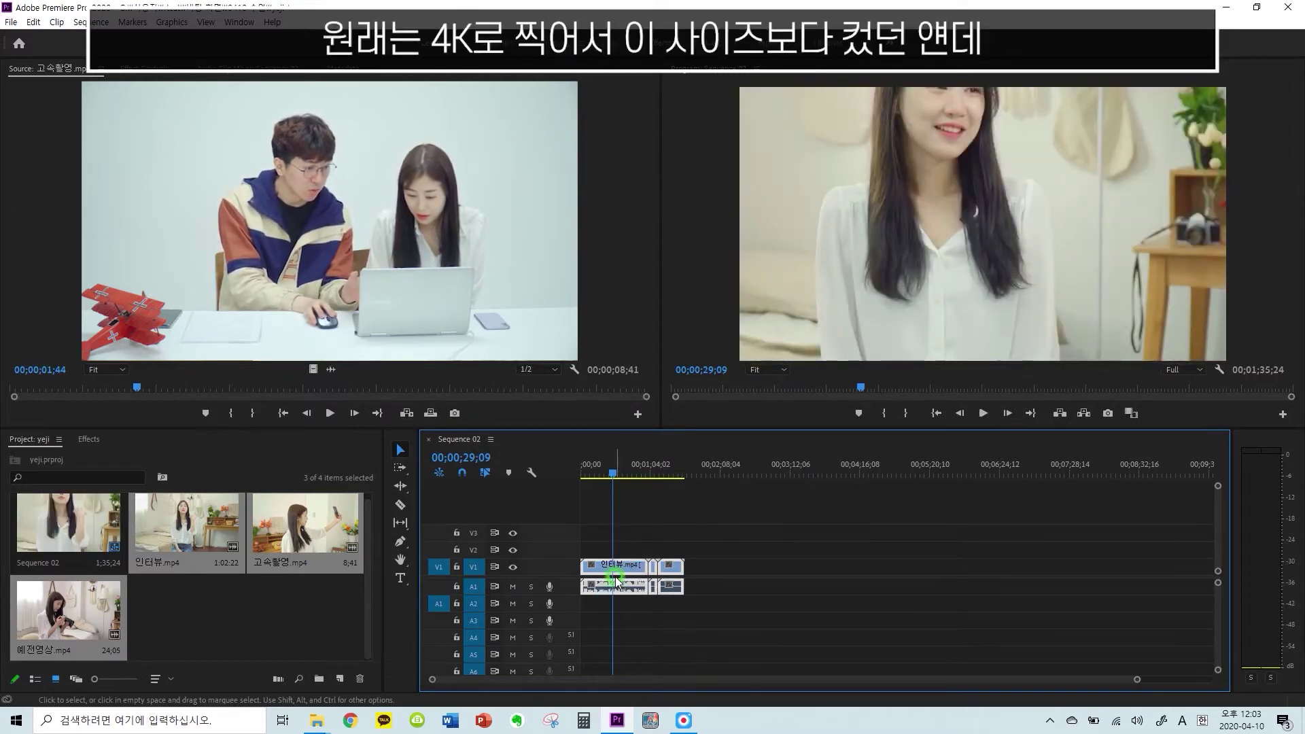
right_click(616, 581)
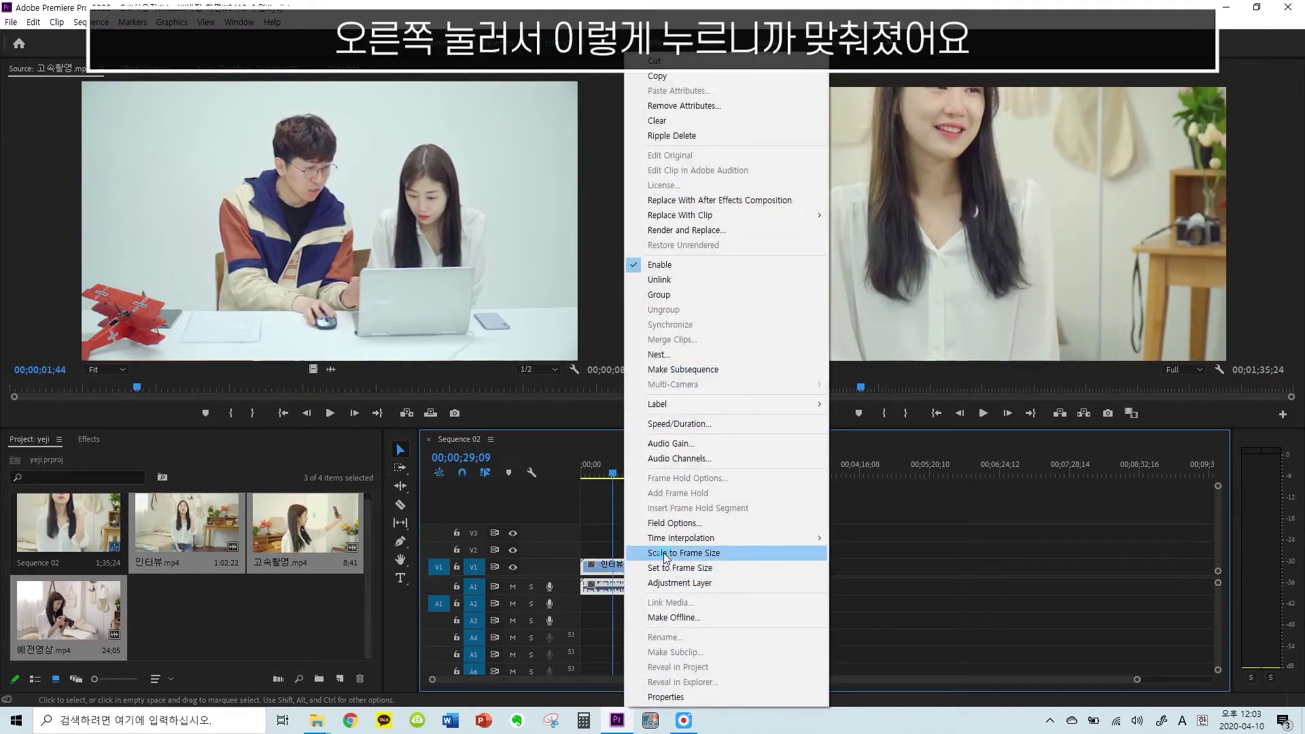
click(664, 558)
click(657, 471)
drag(654, 473, 667, 479)
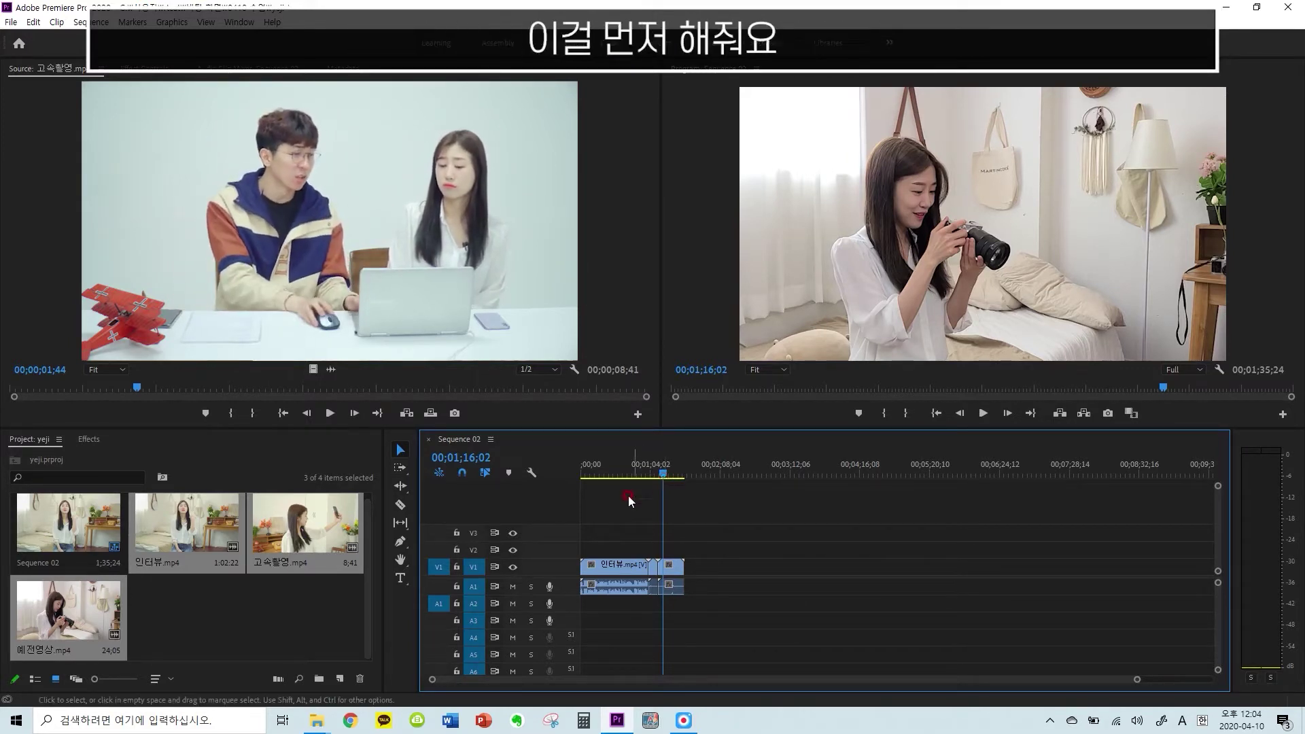
click(609, 476)
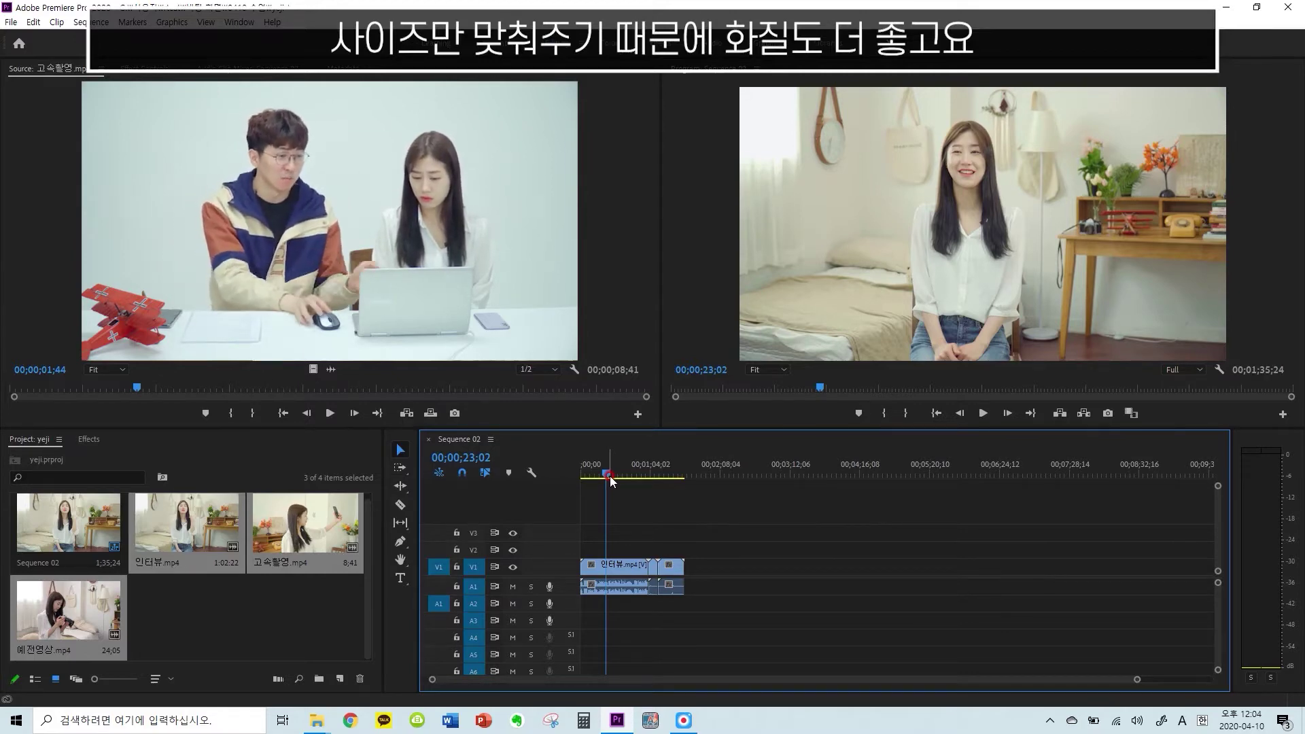
Undo the last frame-size scaling and deselect the clips on the timeline
key(ctrl+z)
right_click(586, 566)
click(646, 540)
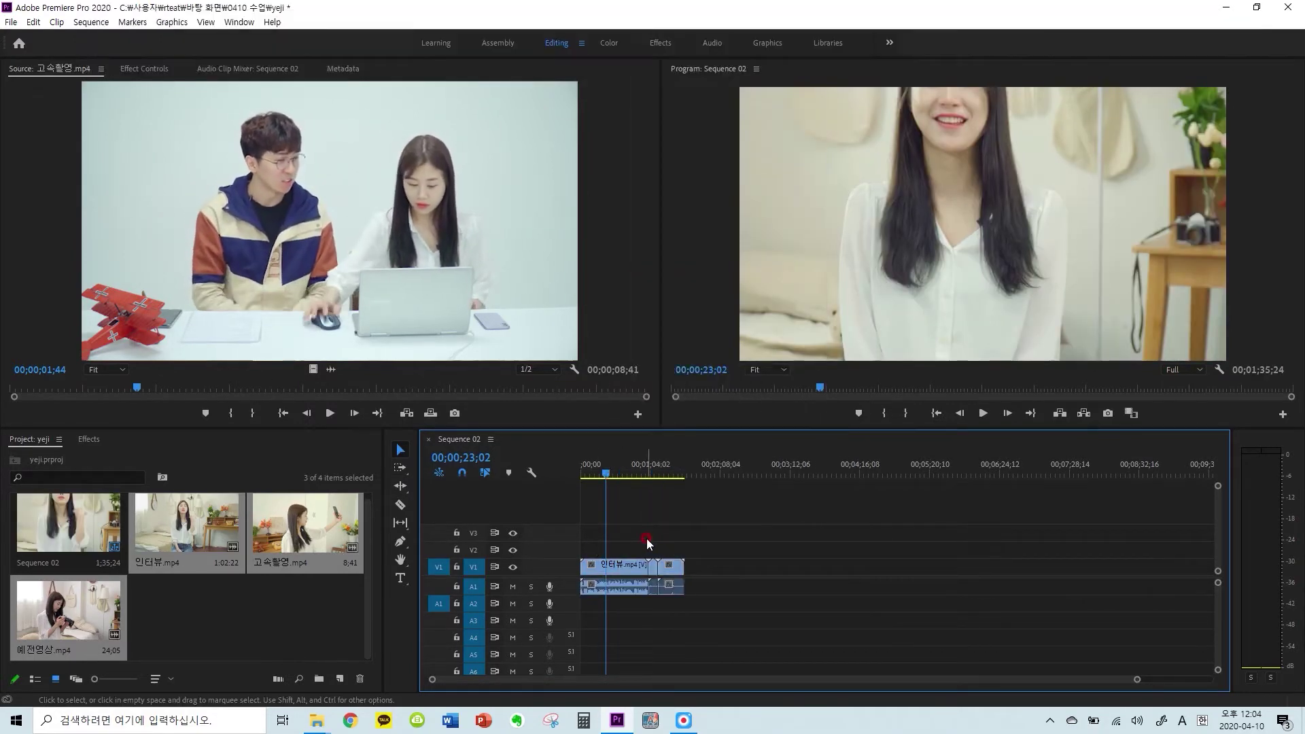
Select every clip in the sequence, apply Scale to Frame Size to them, and move the playhead within the interview clip
drag(650, 566, 722, 604)
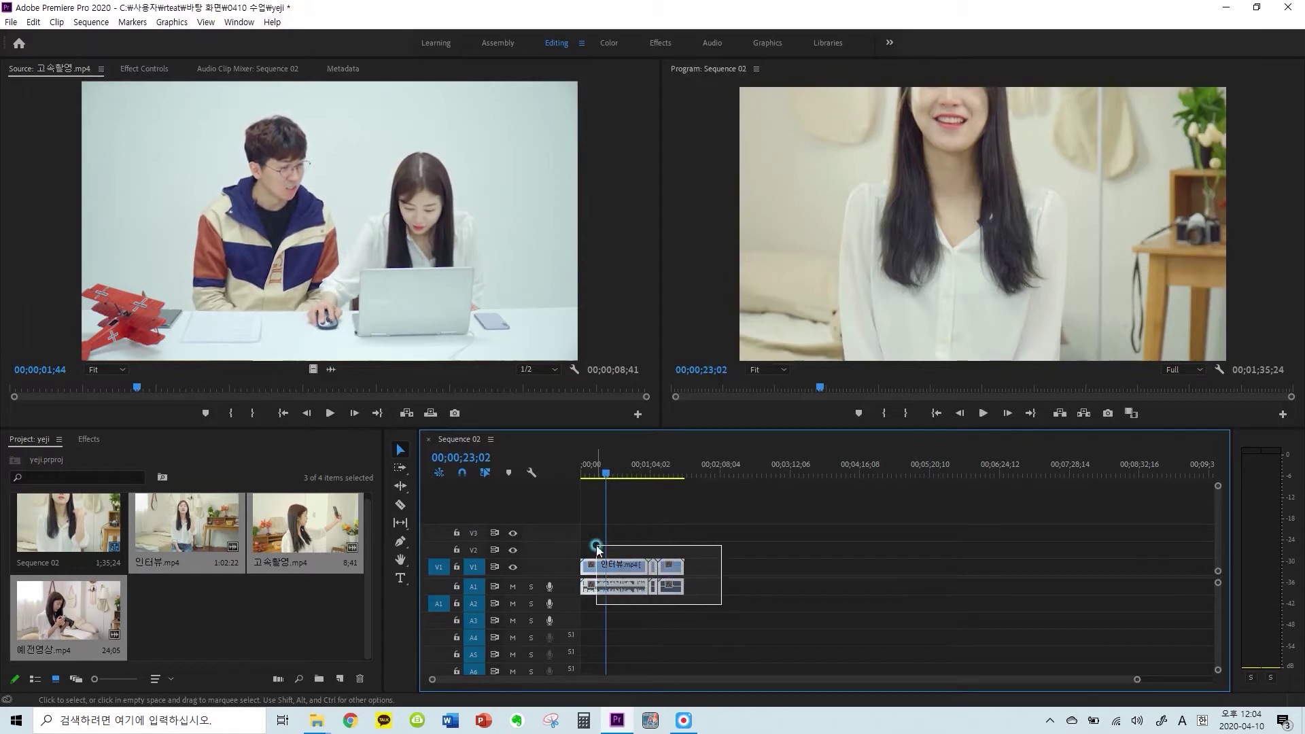
right_click(625, 568)
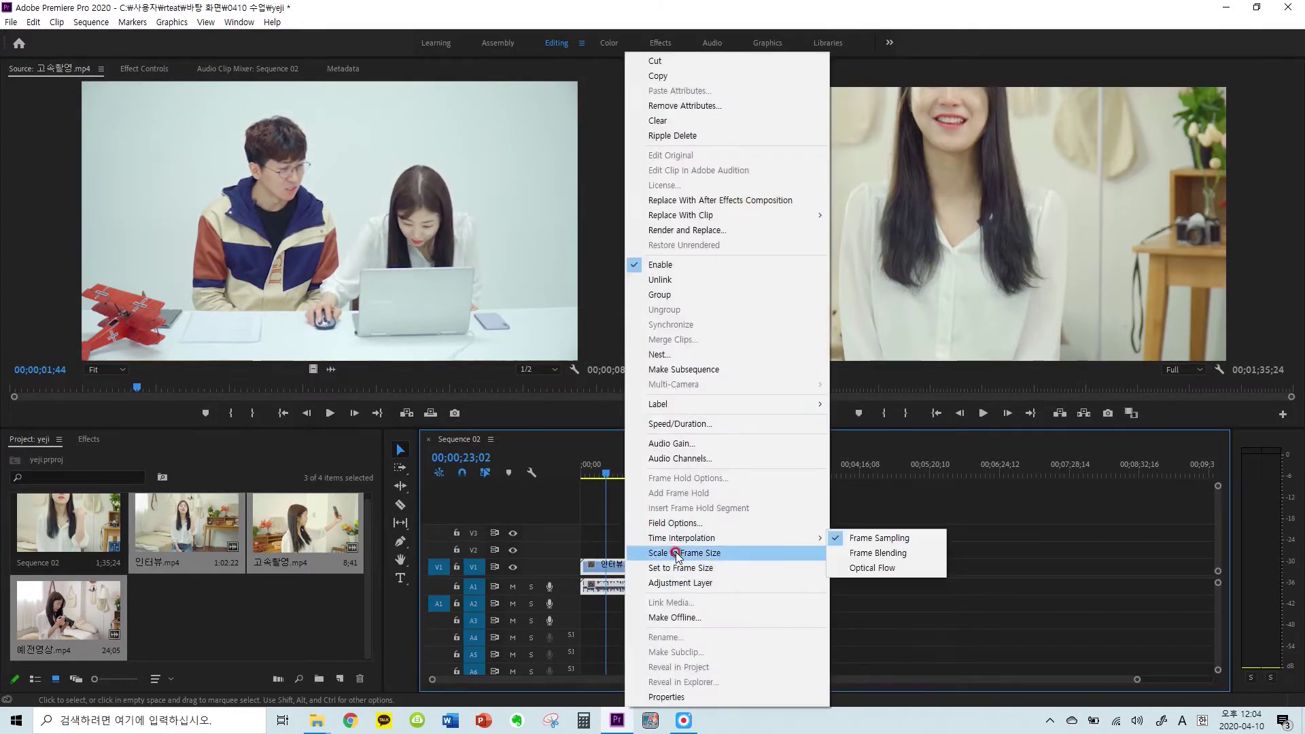
click(719, 553)
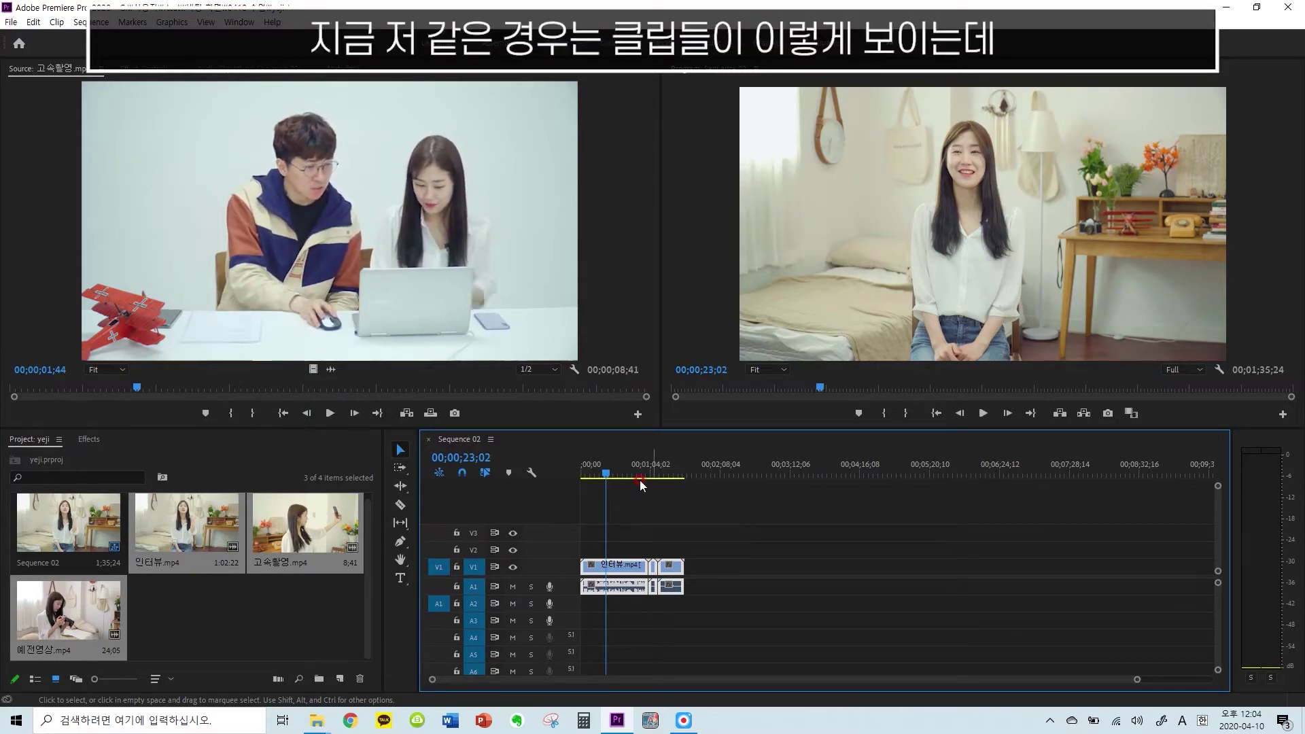
click(601, 472)
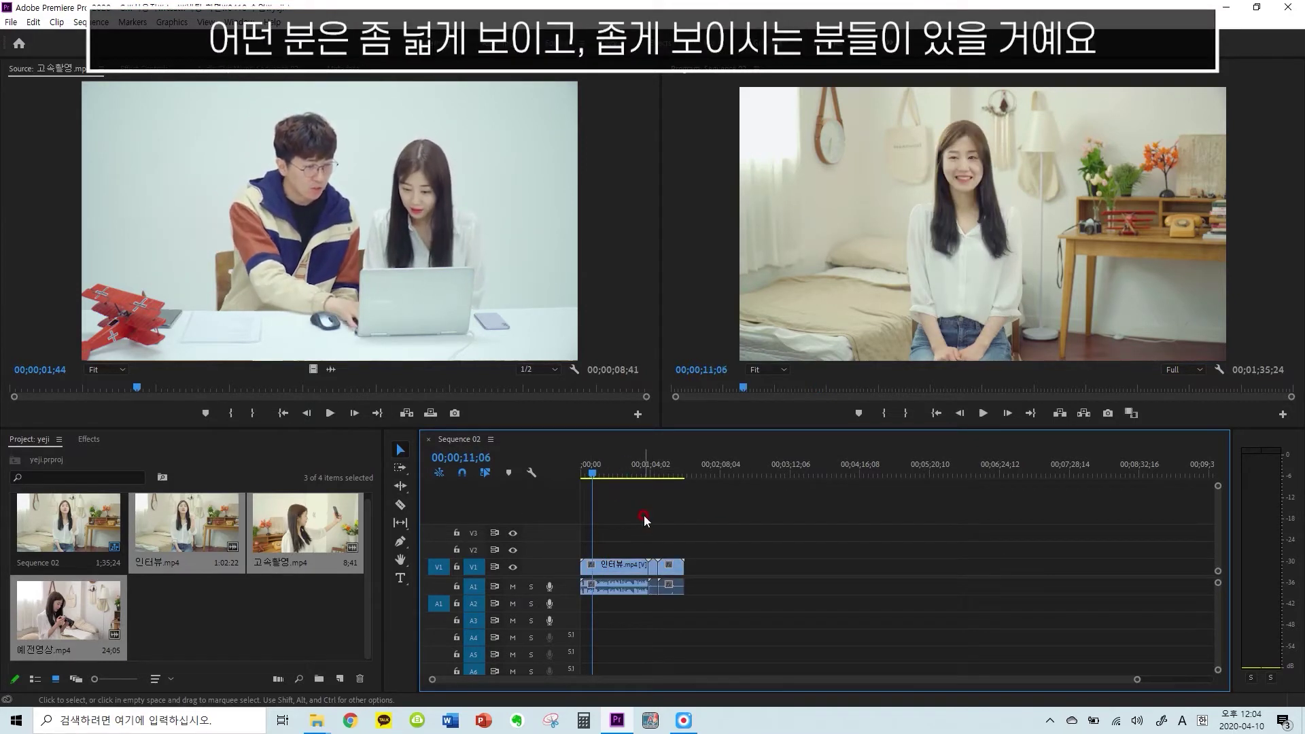
Zoom the timeline in and out repeatedly to compare how wide the three clips are displayed
key(equal)
key(equal)
key(equal)
key(minus)
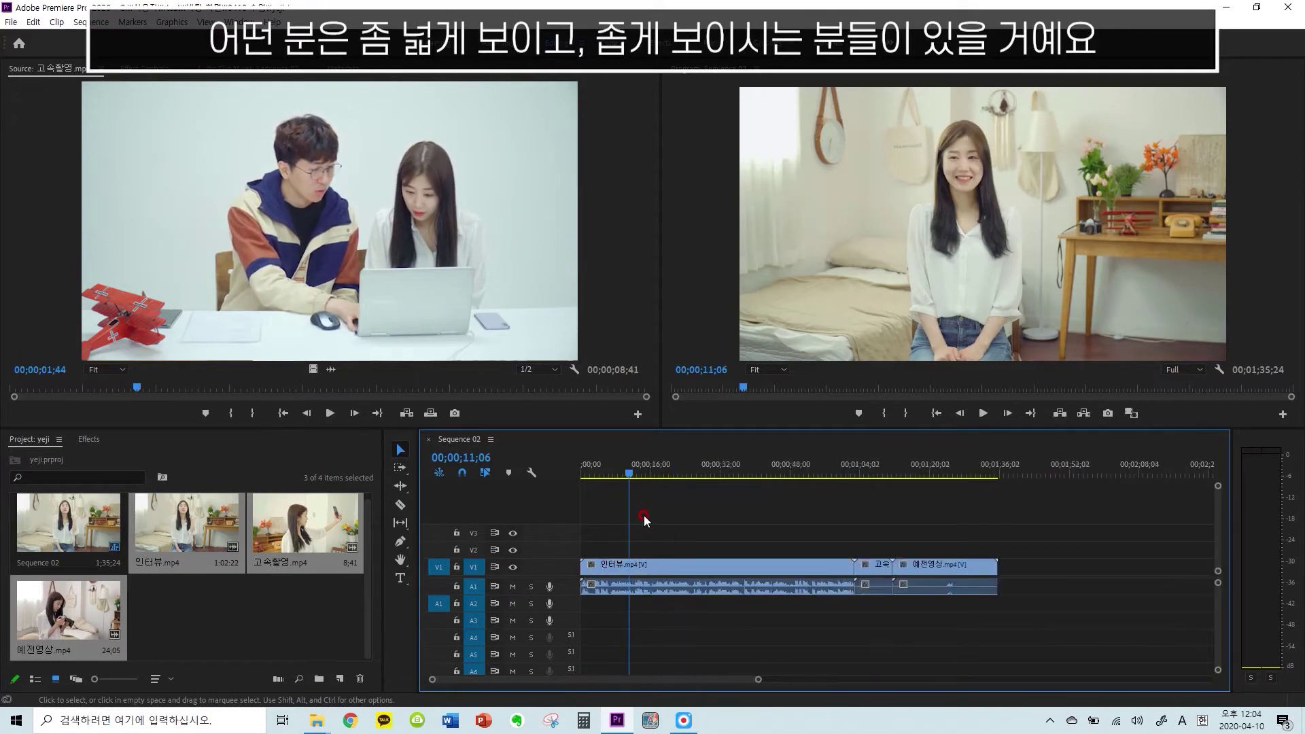
key(minus)
key(minus)
key(equal)
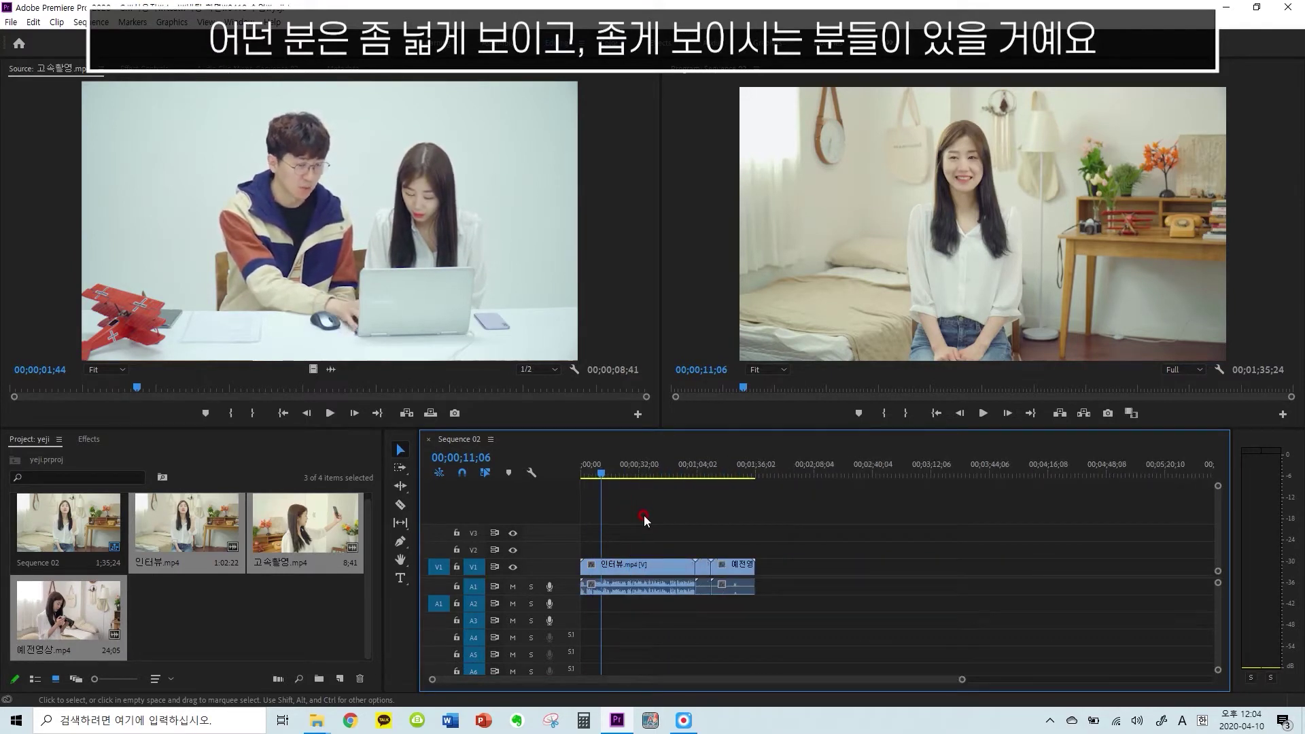
key(equal)
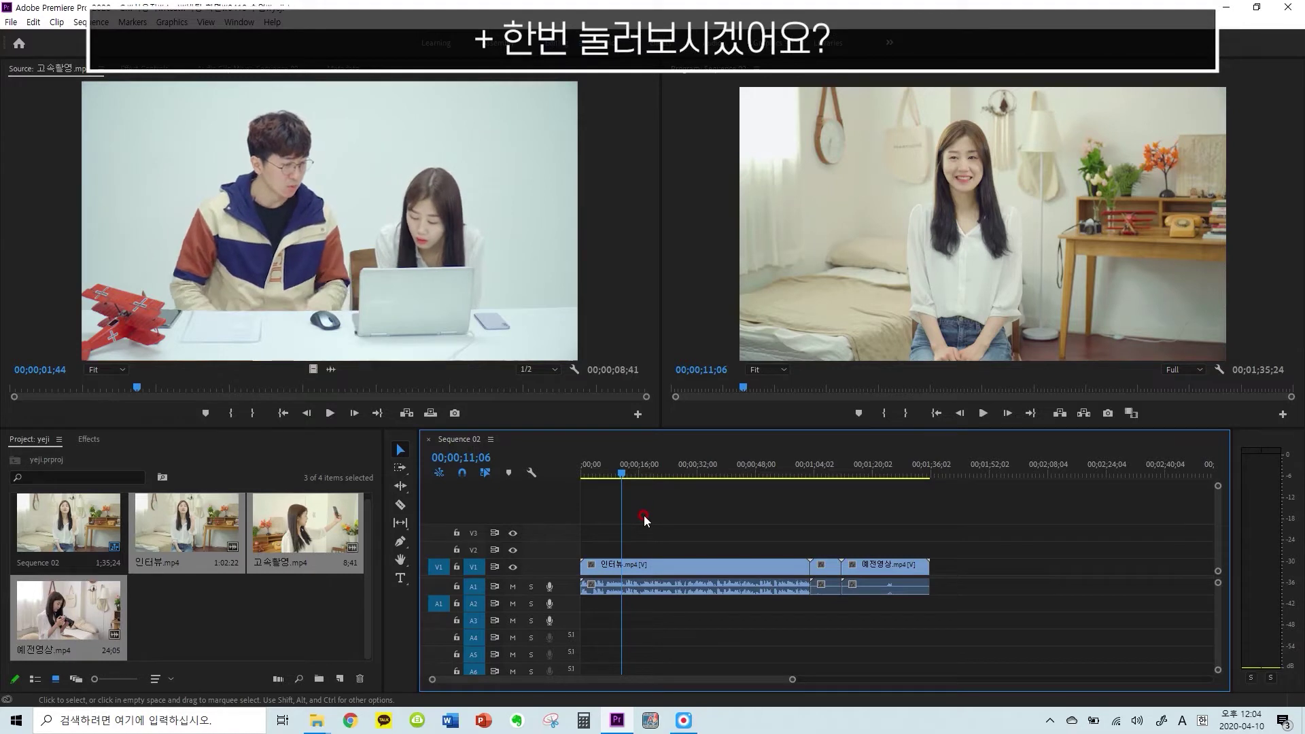
key(equal)
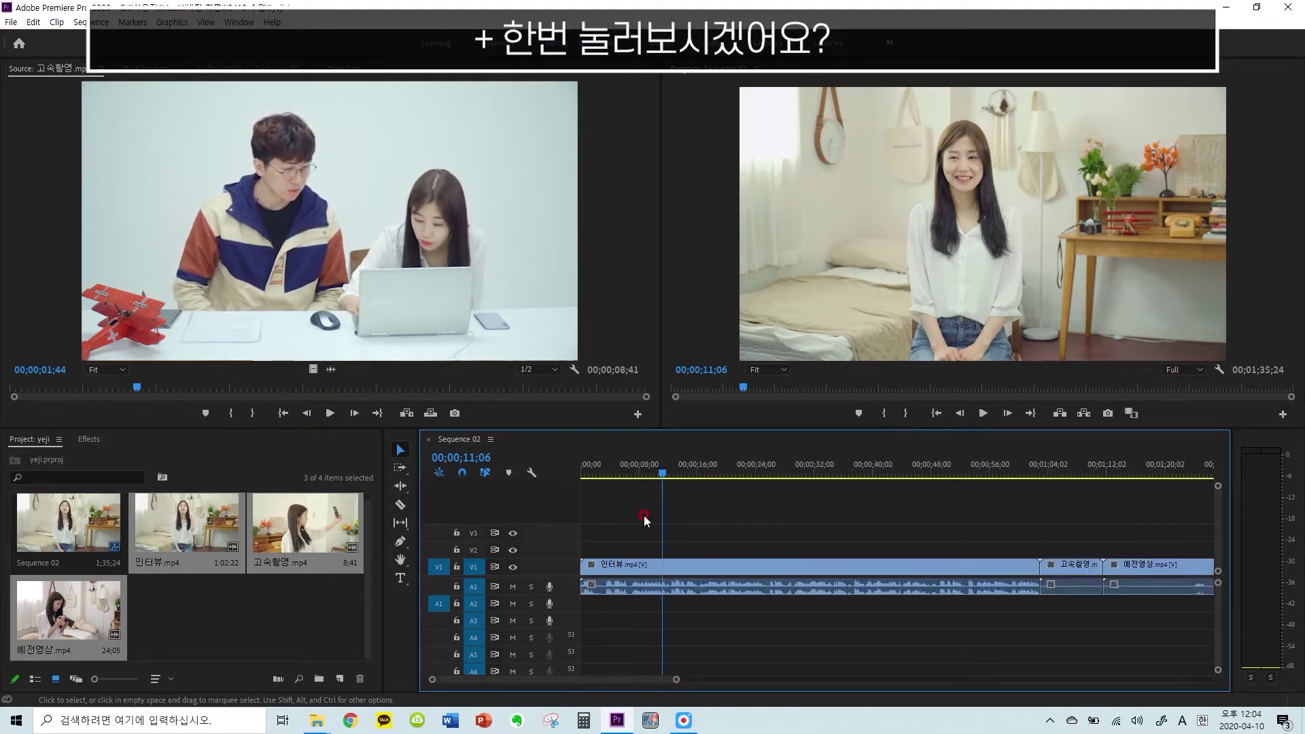
key(minus)
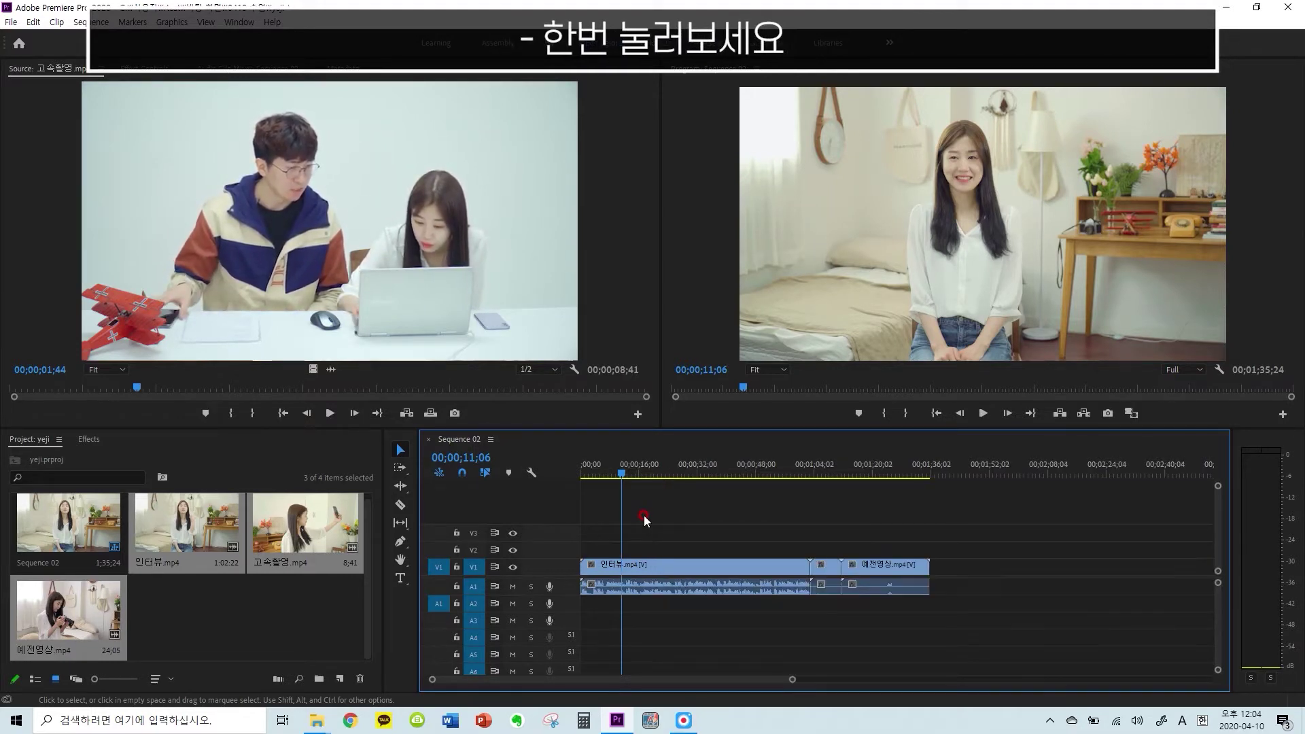
key(equal)
key(minus)
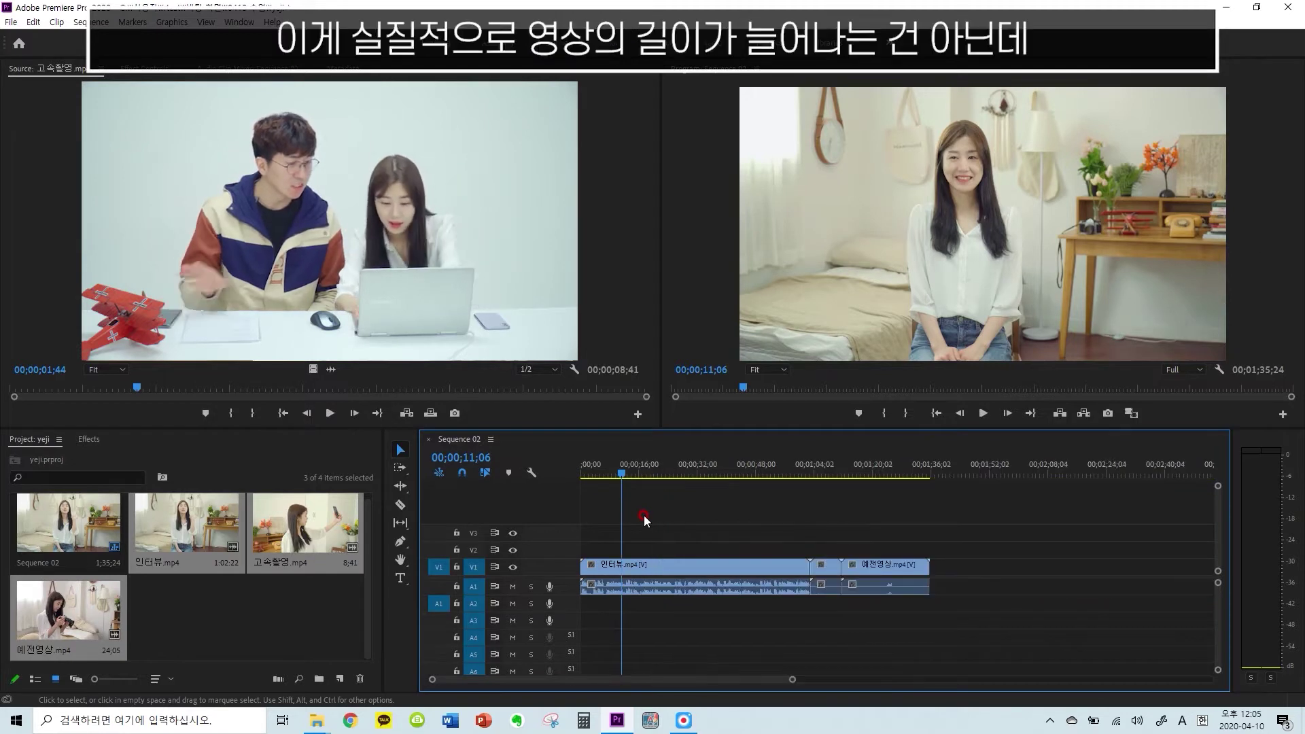
key(equal)
key(minus)
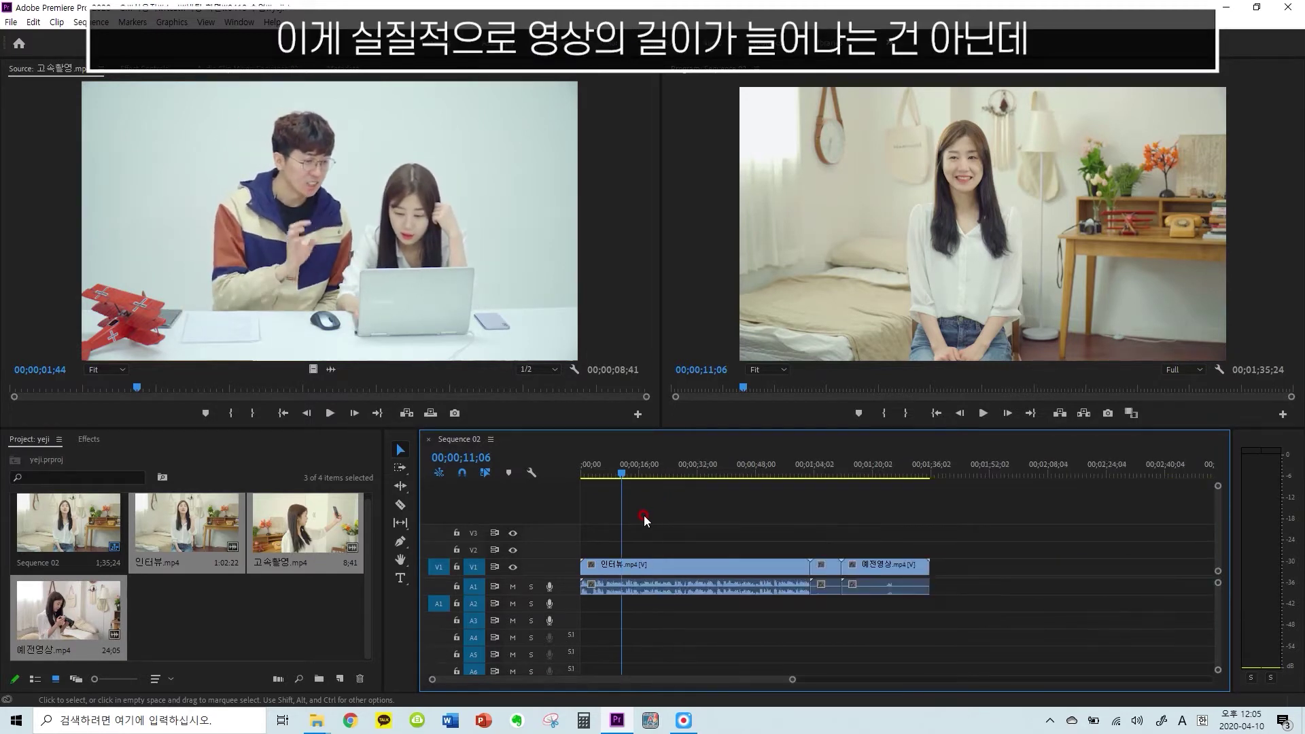
key(minus)
key(minus)
key(equal)
key(equal)
key(equal)
key(minus)
key(minus)
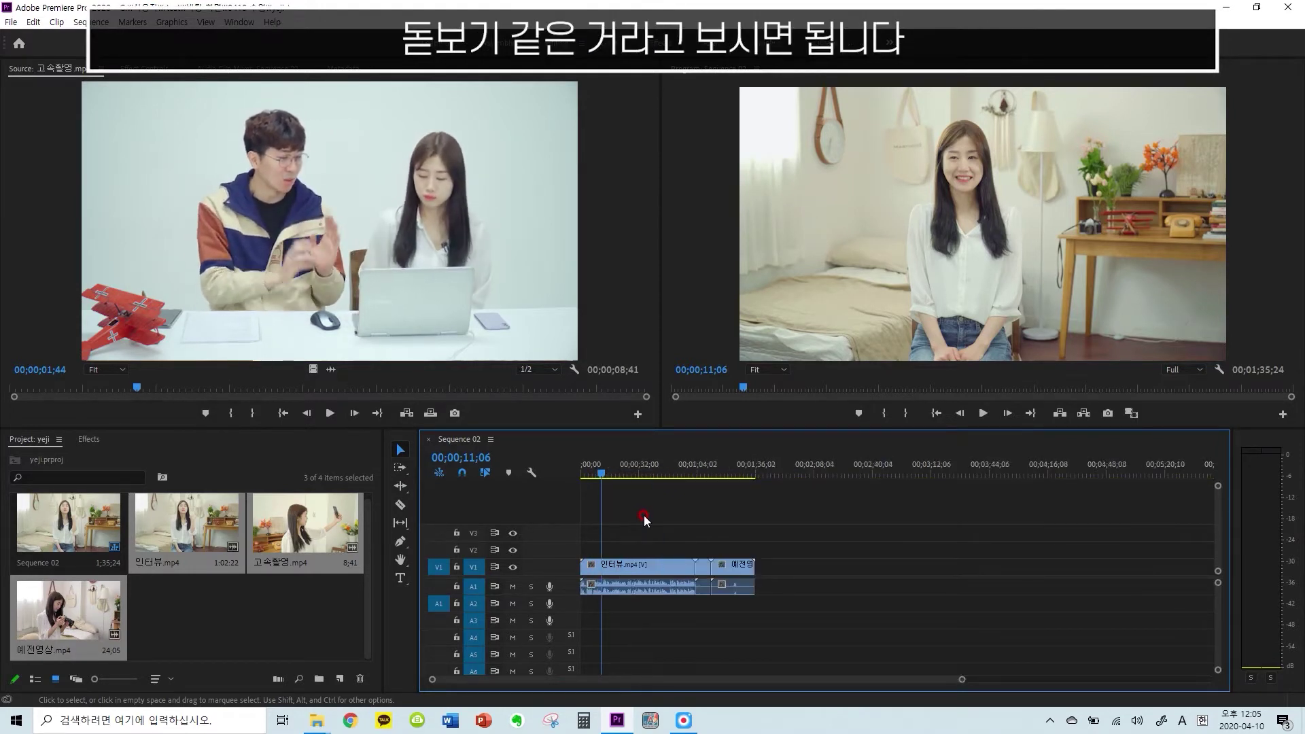
click(688, 722)
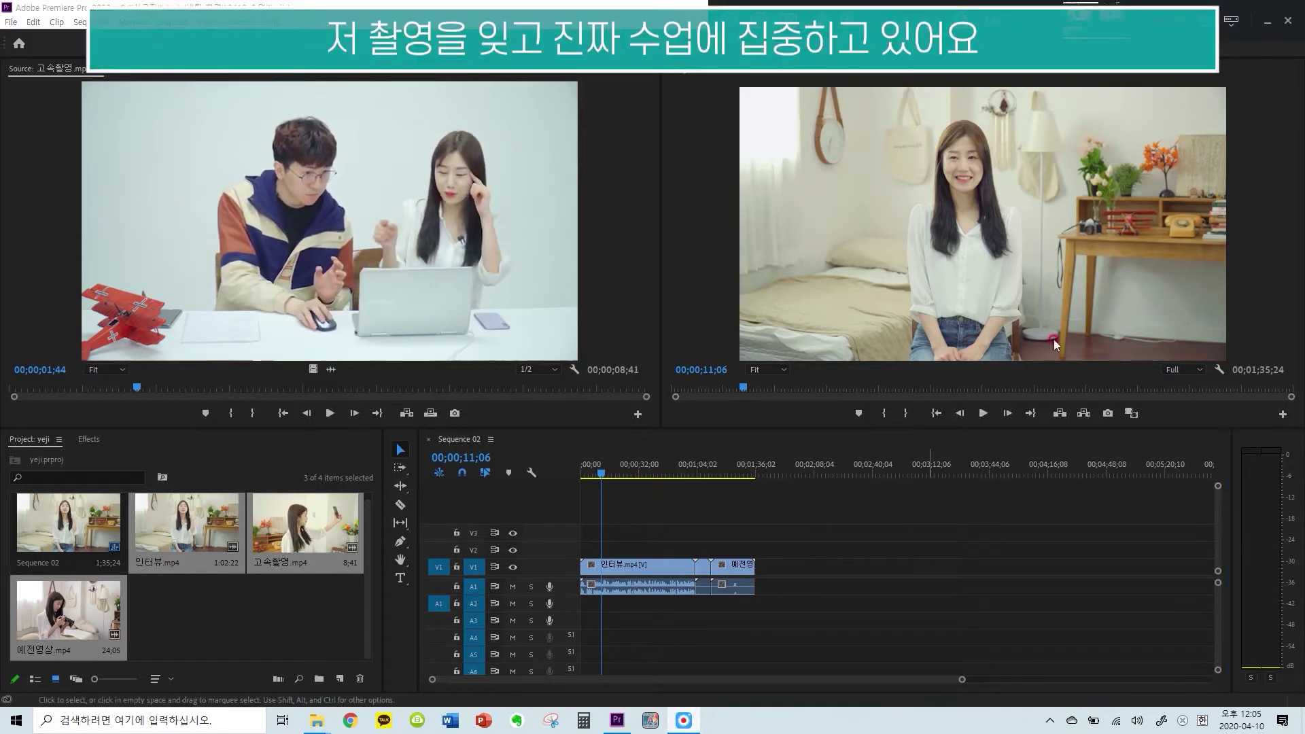
click(1269, 27)
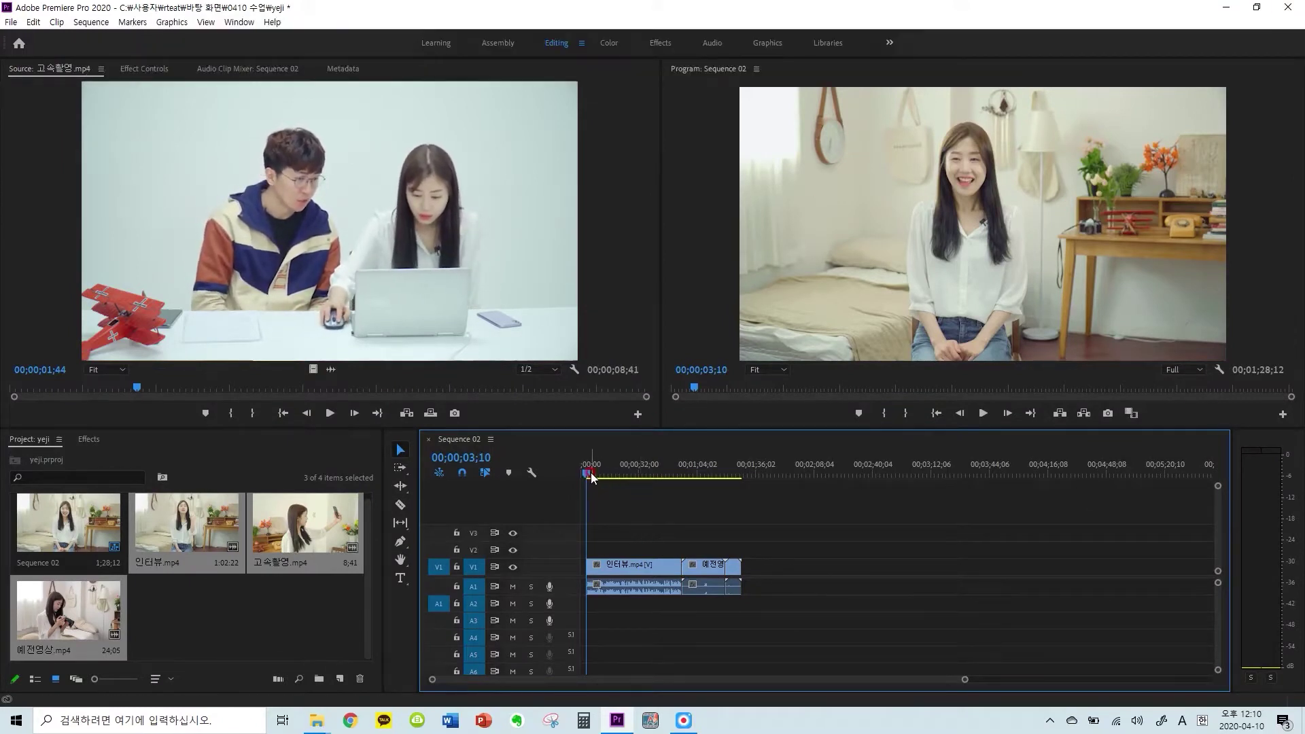
Try reordering the clips from the sequence start as 예전영상.mp4, 인터뷰.mp4, 고속촬영.mp4, and play the new order from the beginning
drag(585, 472, 742, 507)
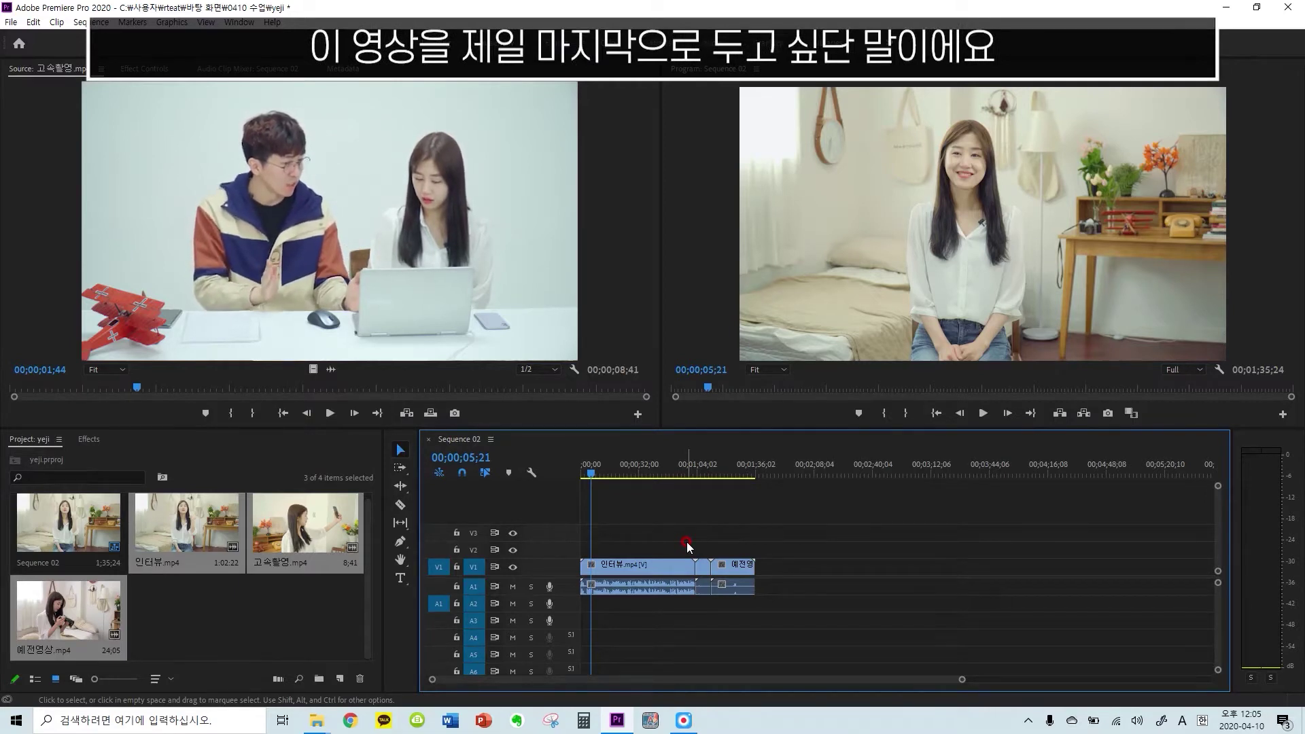
click(634, 571)
drag(634, 571, 780, 571)
drag(786, 511, 622, 583)
key(Home)
key(space)
click(621, 523)
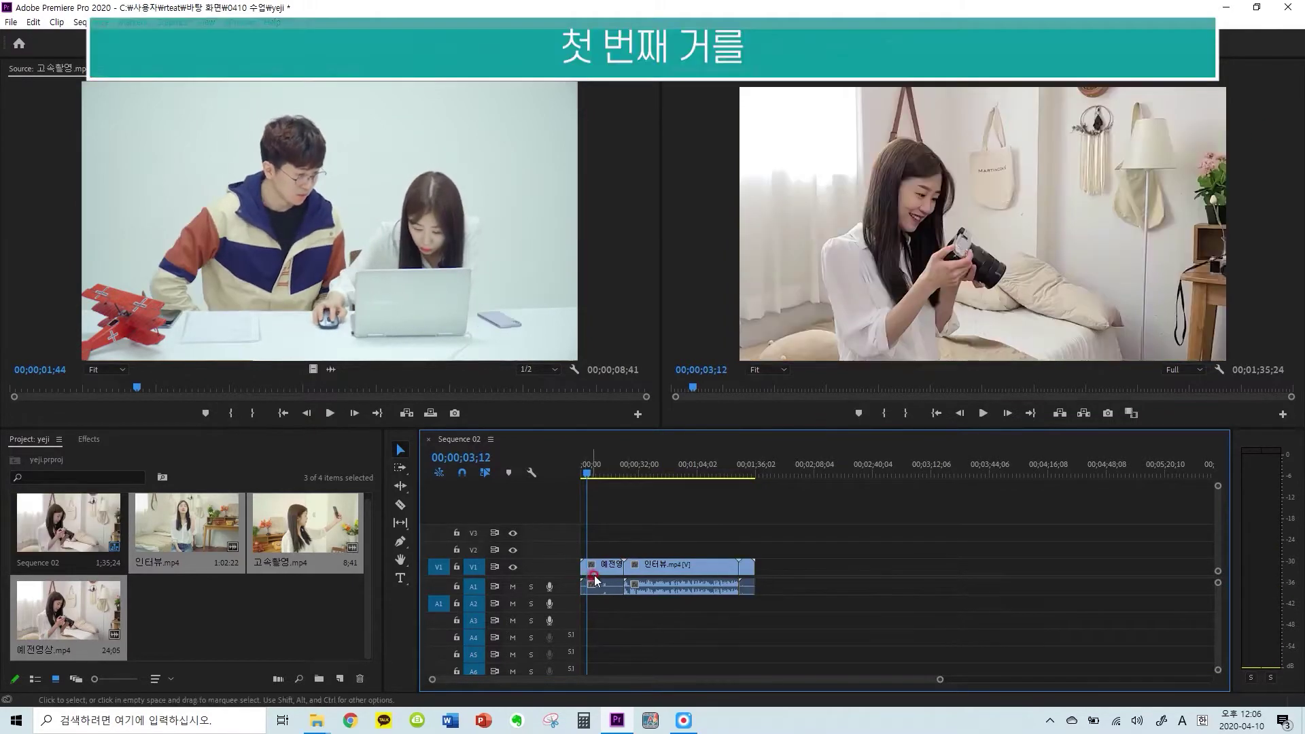
Return the timeline clips to the order 인터뷰.mp4, 고속촬영.mp4, 예전영상.mp4
click(602, 564)
mouse_move(603, 567)
mouse_down()
mouse_move(778, 575)
mouse_move(617, 560)
mouse_up()
click(625, 534)
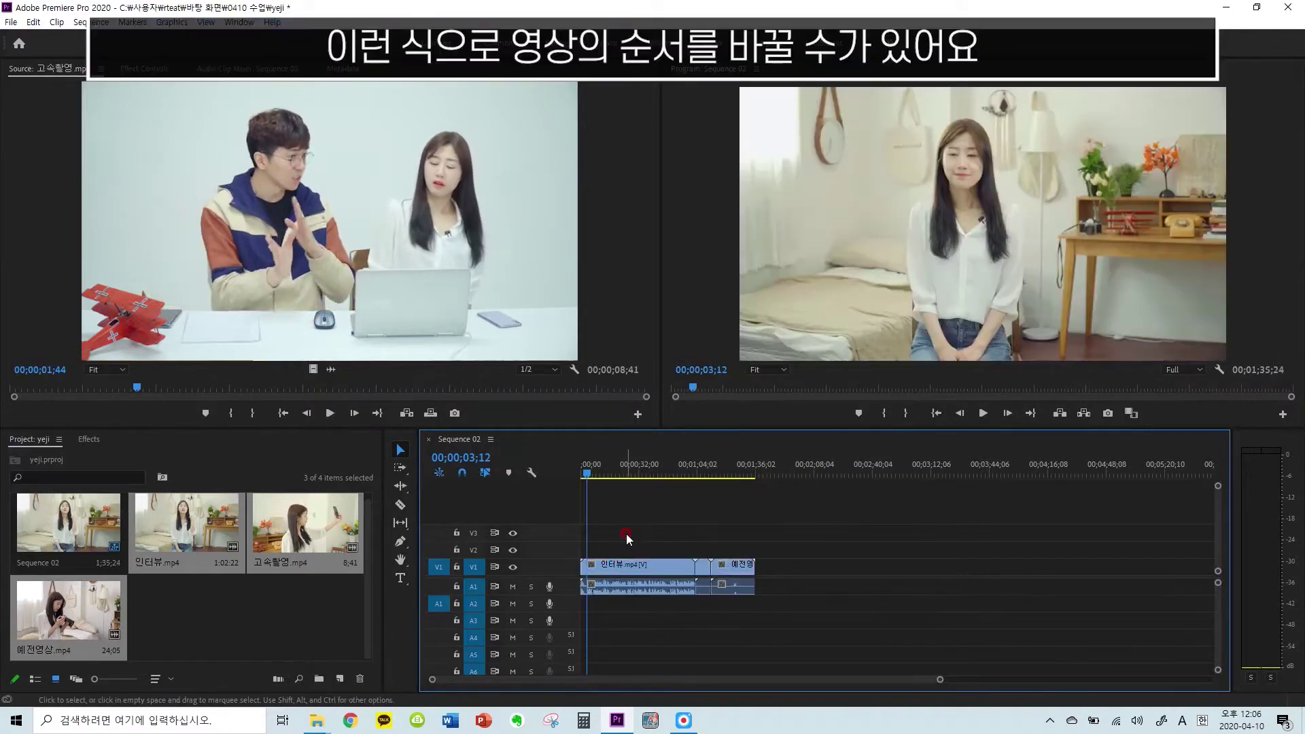
Preview 예전영상.mp4, try moving it to the sequence start directly over 인터뷰.mp4, and undo the move
mouse_move(732, 455)
mouse_down()
mouse_move(696, 464)
mouse_move(741, 476)
mouse_up()
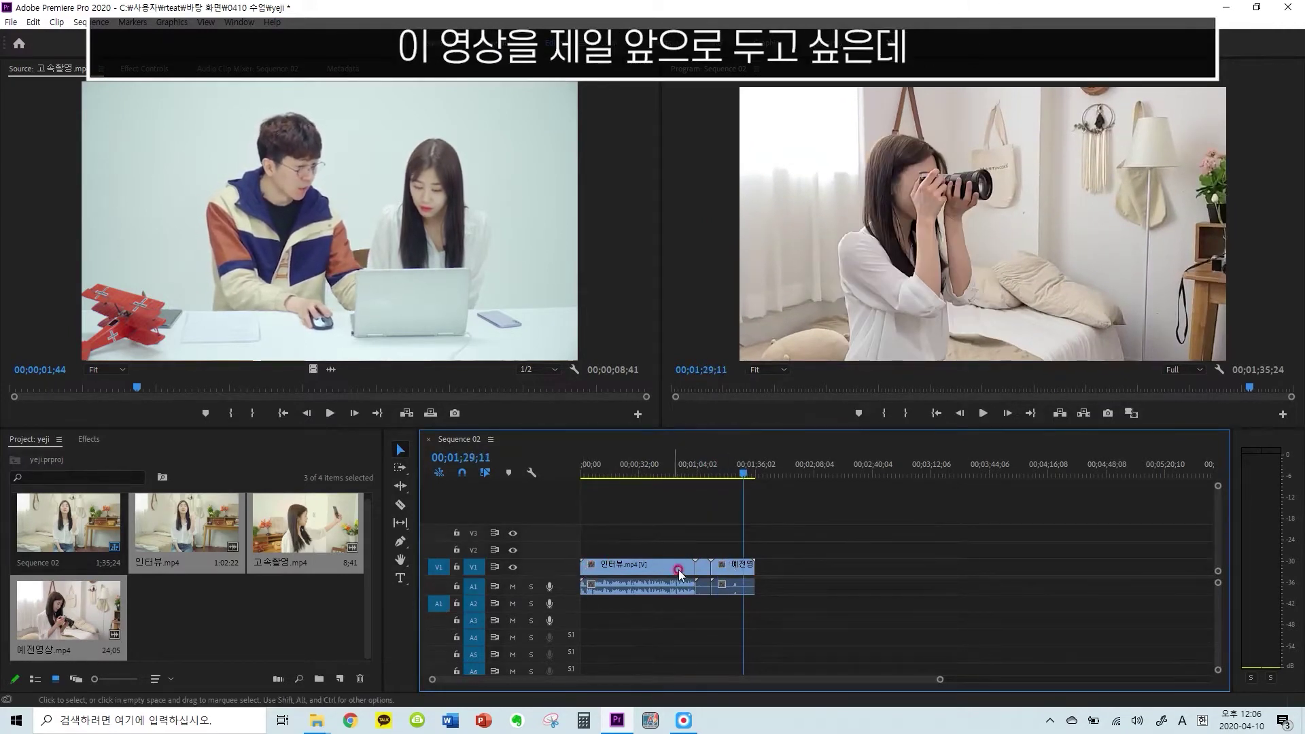
drag(734, 564, 596, 568)
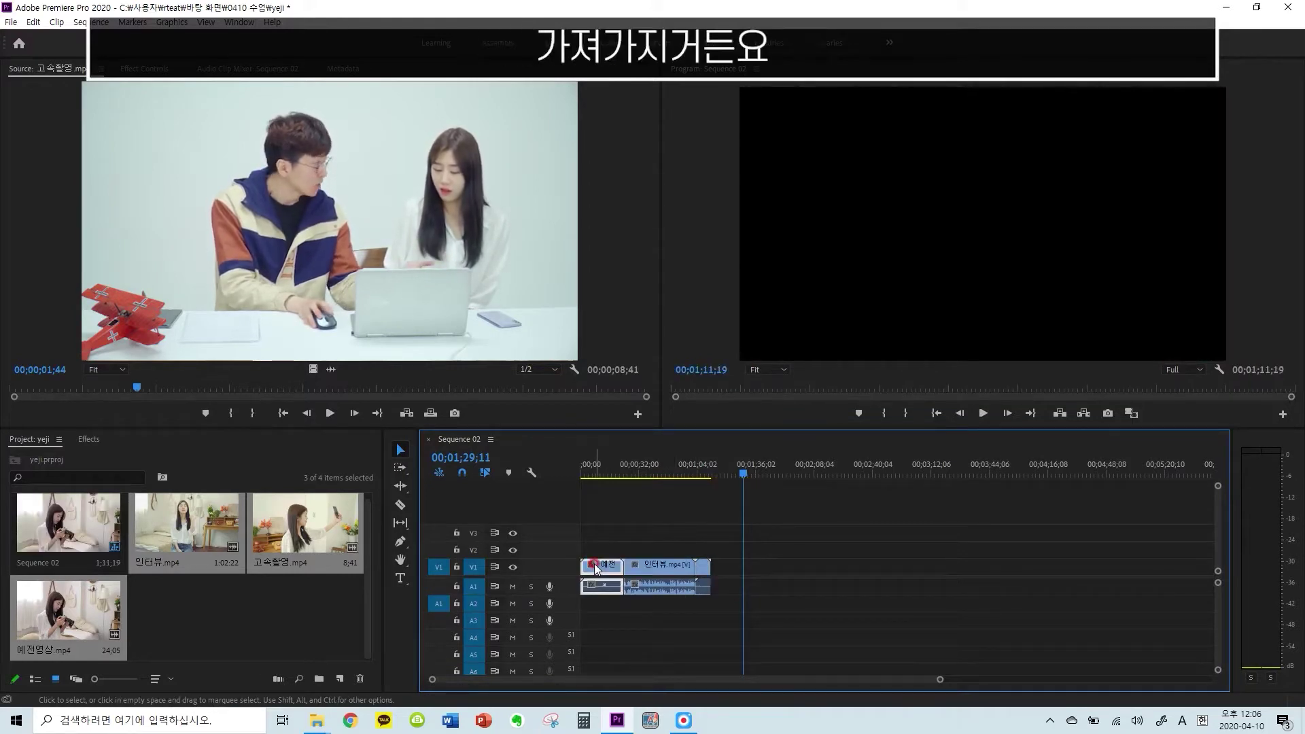
click(603, 485)
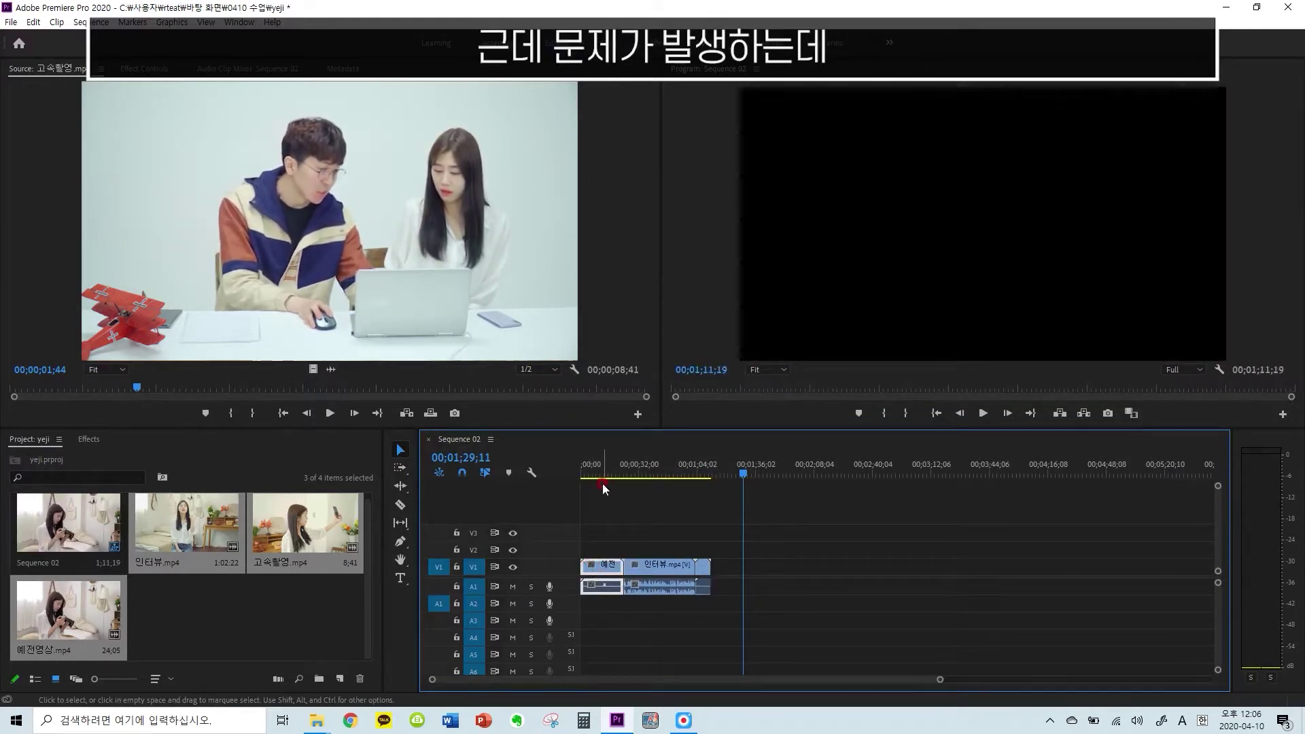
click(598, 476)
key(ctrl+z)
Repeat the overwriting move of 예전영상.mp4 onto the start of 인터뷰.mp4 twice, undoing it each time
drag(730, 585, 594, 583)
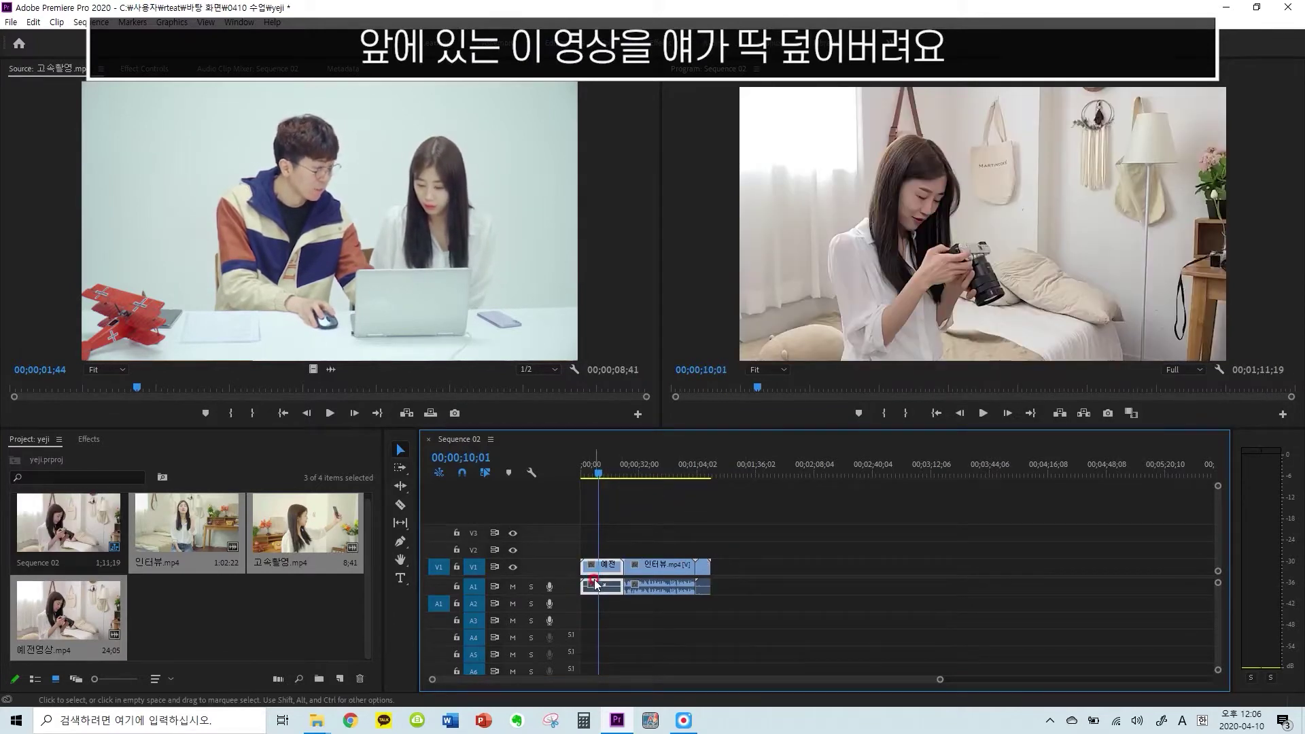
click(610, 589)
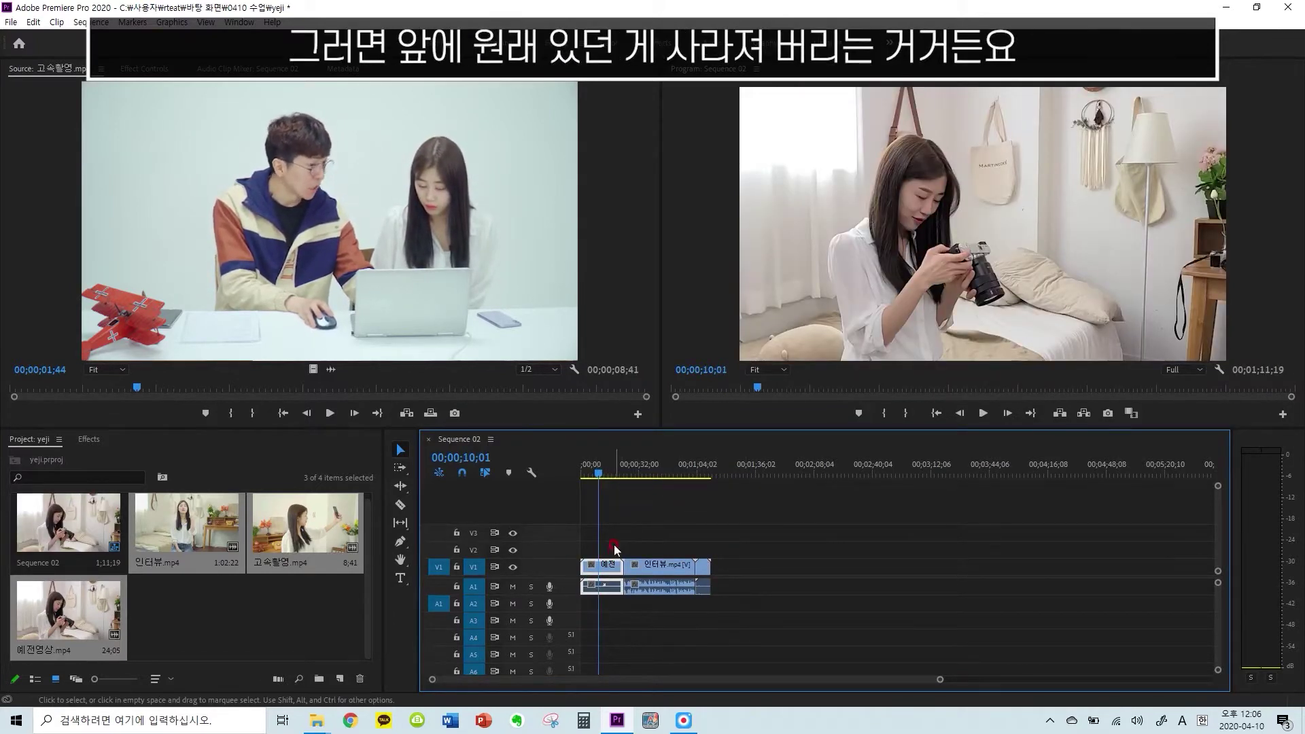
key(ctrl+z)
click(749, 563)
drag(749, 563, 618, 571)
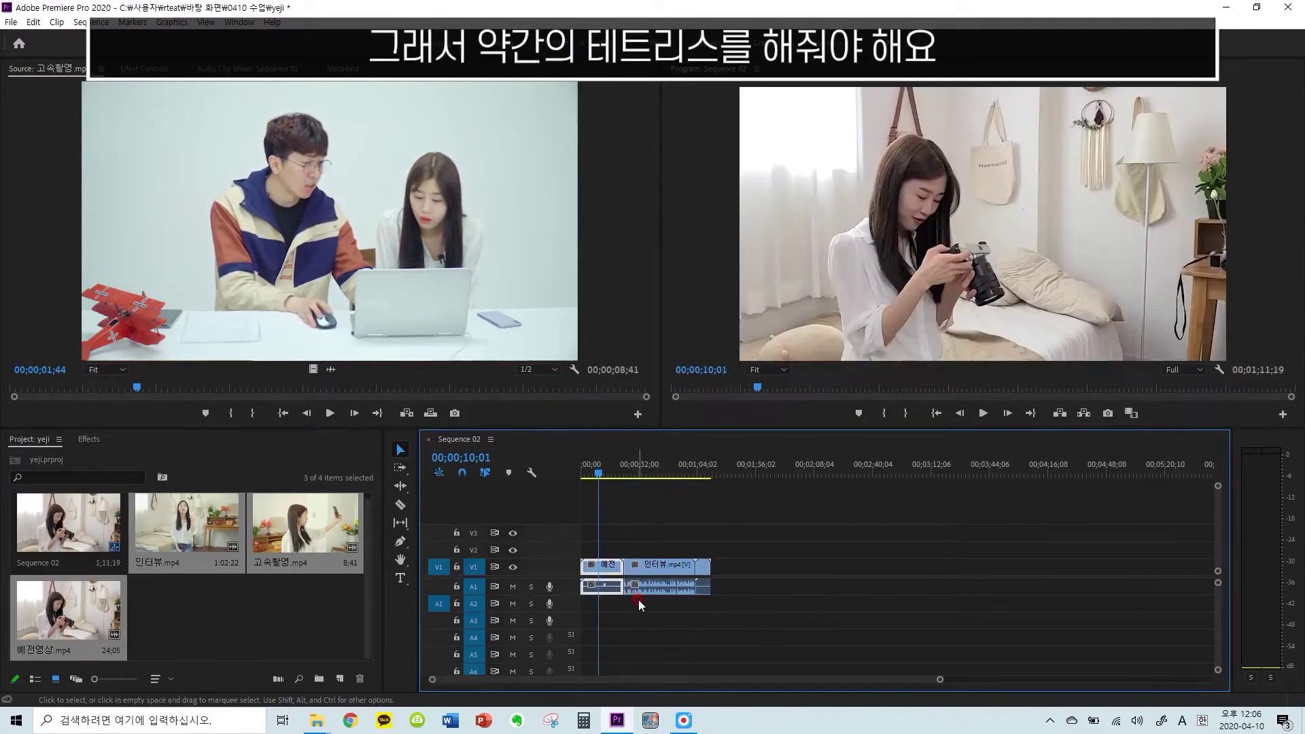
key(ctrl+z)
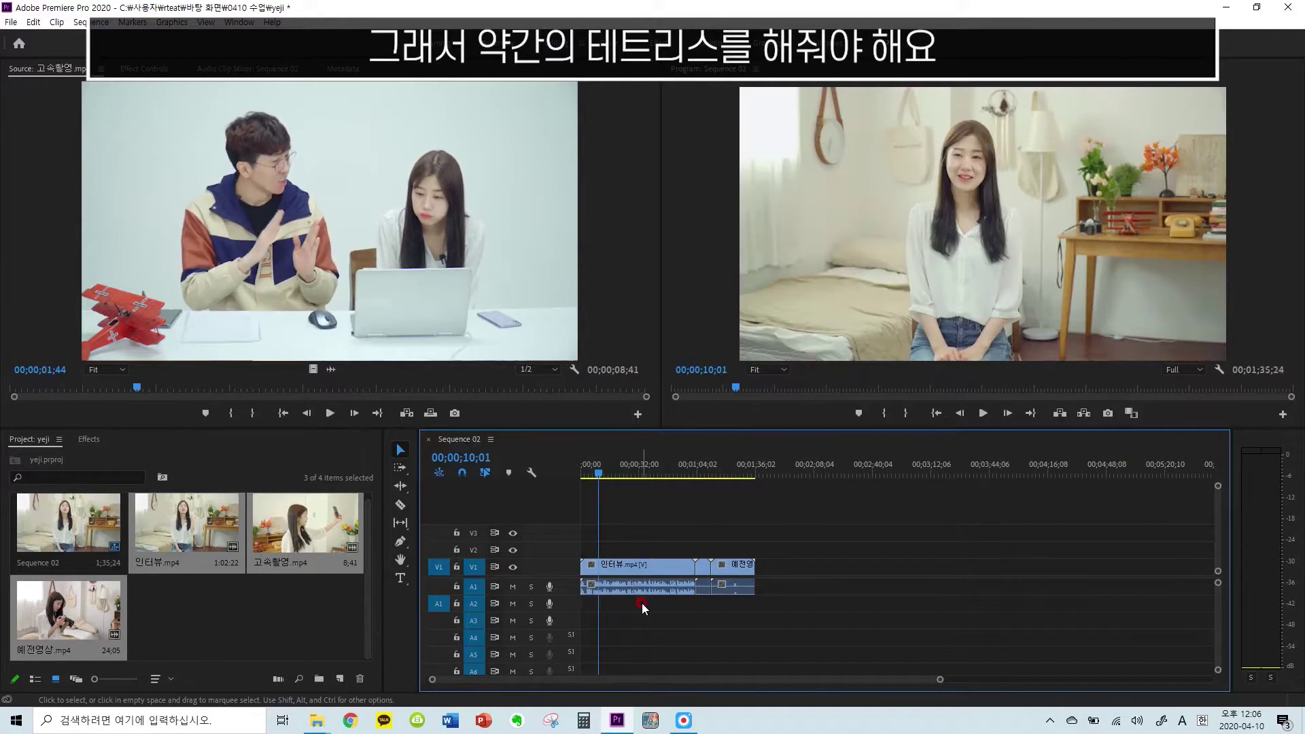
Rearrange the clips without overlap as 예전영상.mp4, 인터뷰.mp4, 고속촬영.mp4, and shift all three to start about 32 seconds into the sequence
drag(807, 514, 754, 569)
drag(844, 566, 581, 579)
drag(744, 567, 672, 565)
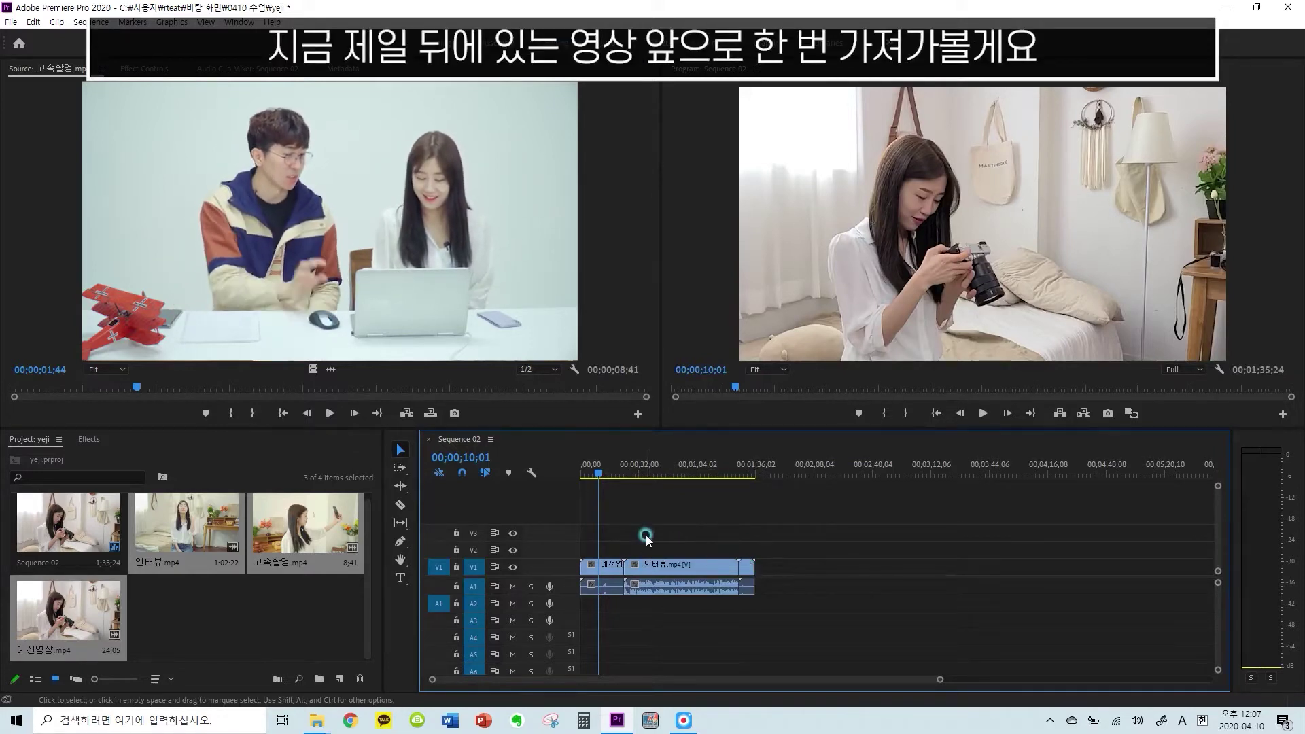
drag(769, 606, 666, 564)
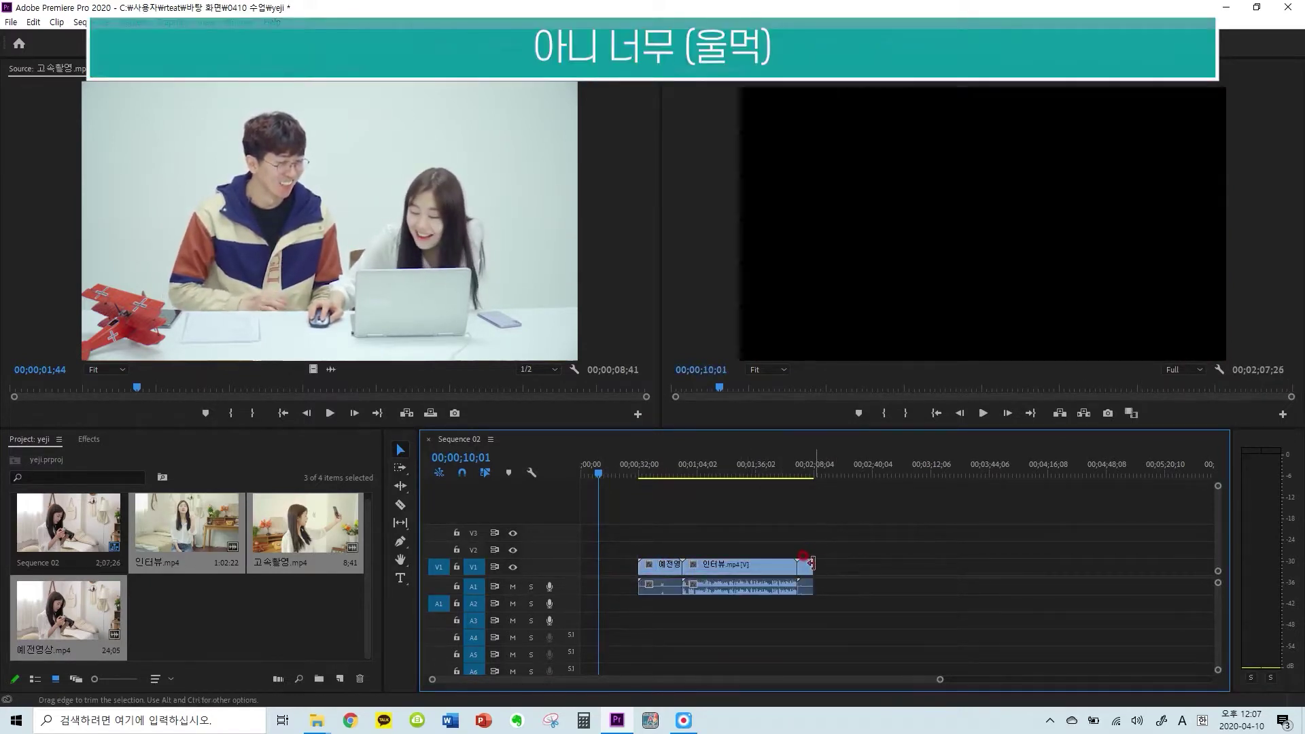
Move 고속촬영.mp4 to the sequence start, place 예전영상.mp4 and 인터뷰.mp4 directly behind it, and scrub through the first two clips
drag(805, 566, 585, 568)
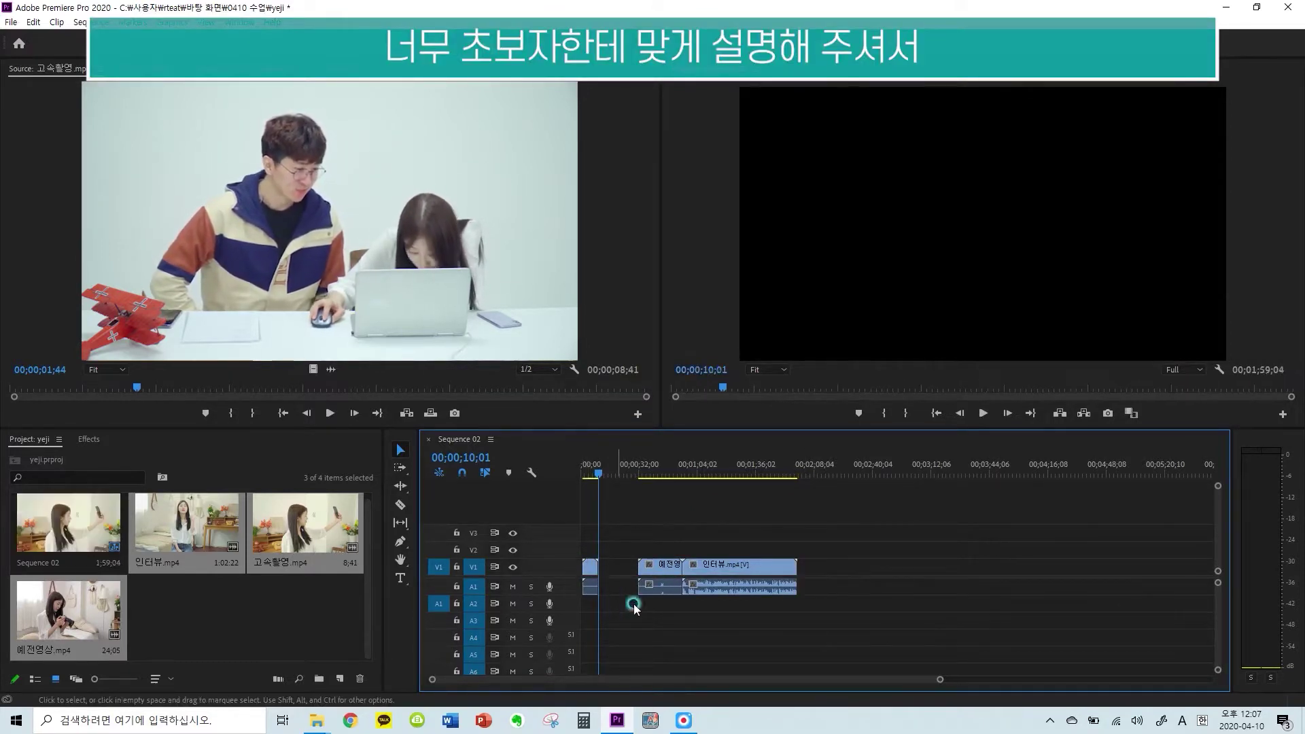
drag(813, 597, 647, 559)
drag(652, 566, 616, 568)
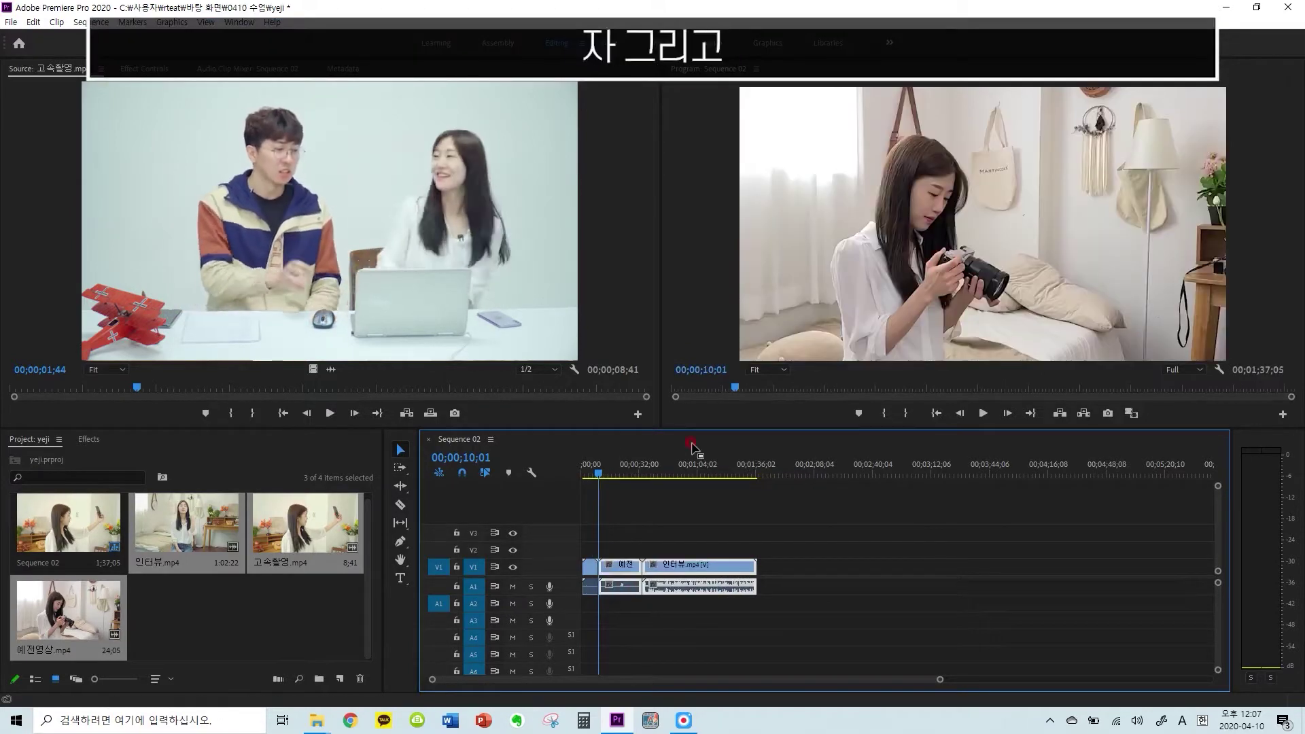
click(589, 474)
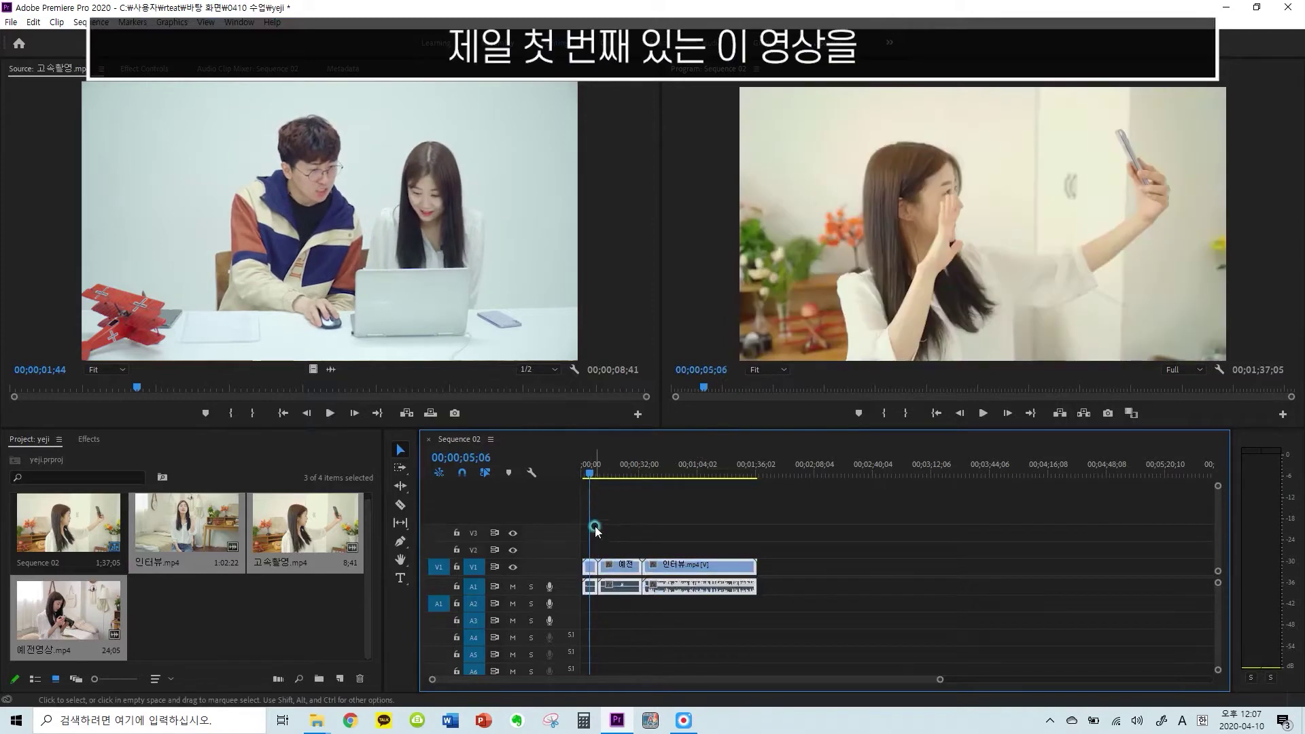
drag(589, 481, 627, 487)
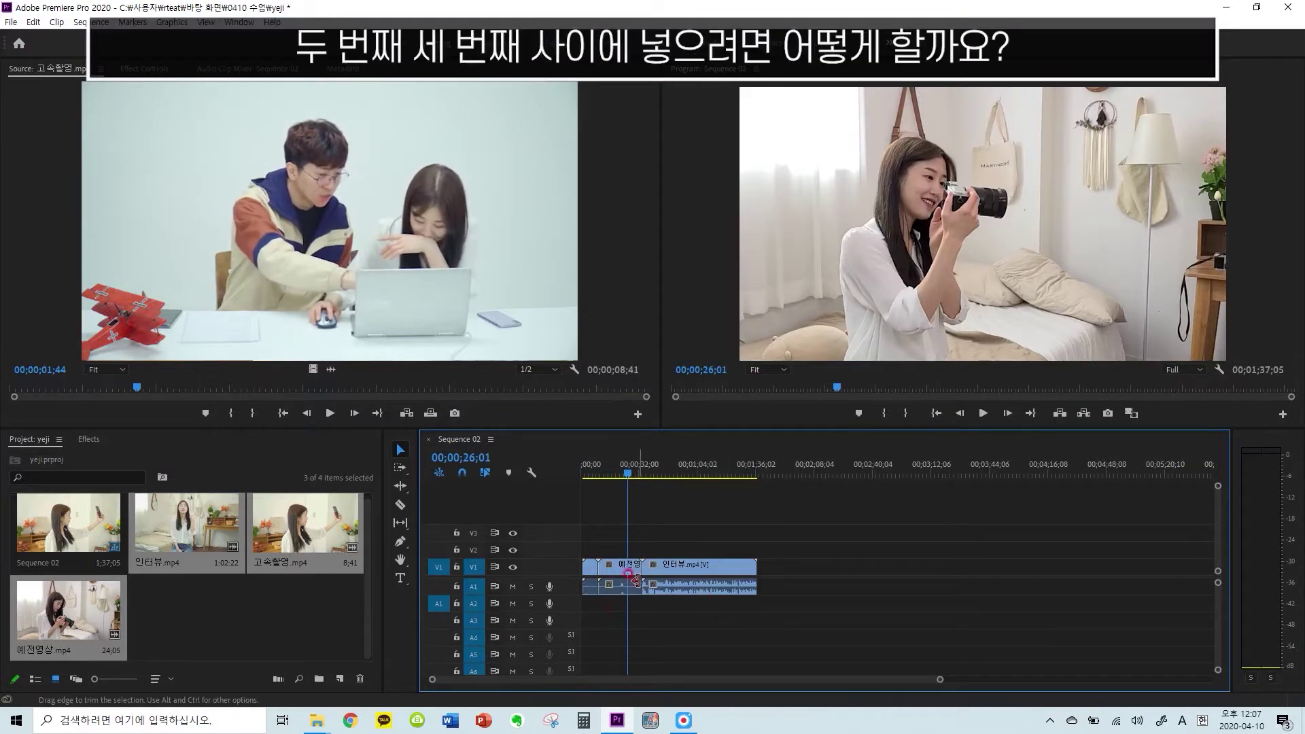
Rearrange the clips without gaps on V1 in the order 인터뷰.mp4, 예전영상.mp4, 고속촬영.mp4 from the sequence start
drag(712, 582, 743, 565)
drag(755, 564, 774, 567)
click(593, 569)
mouse_move(591, 568)
mouse_down()
mouse_move(656, 577)
mouse_move(691, 566)
mouse_move(587, 560)
mouse_up()
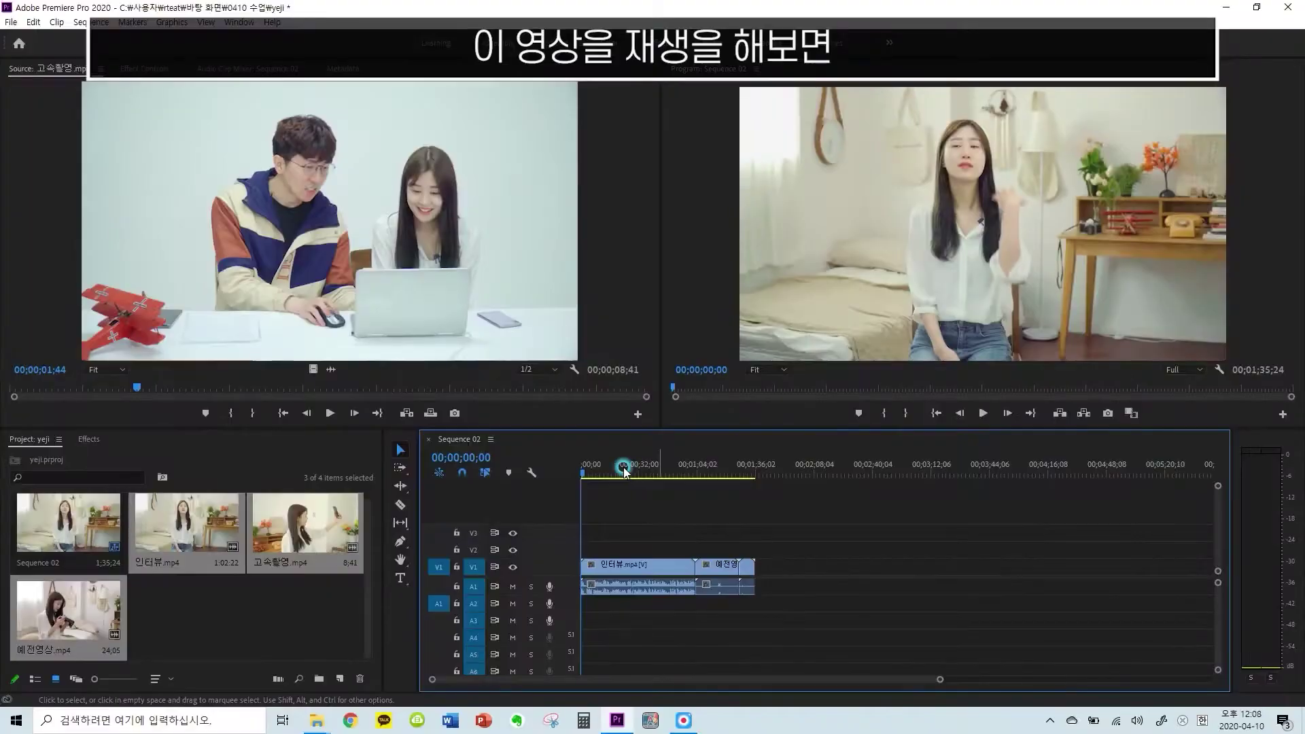
Play the opening of 인터뷰.mp4 and return the playhead to the sequence start
key(space)
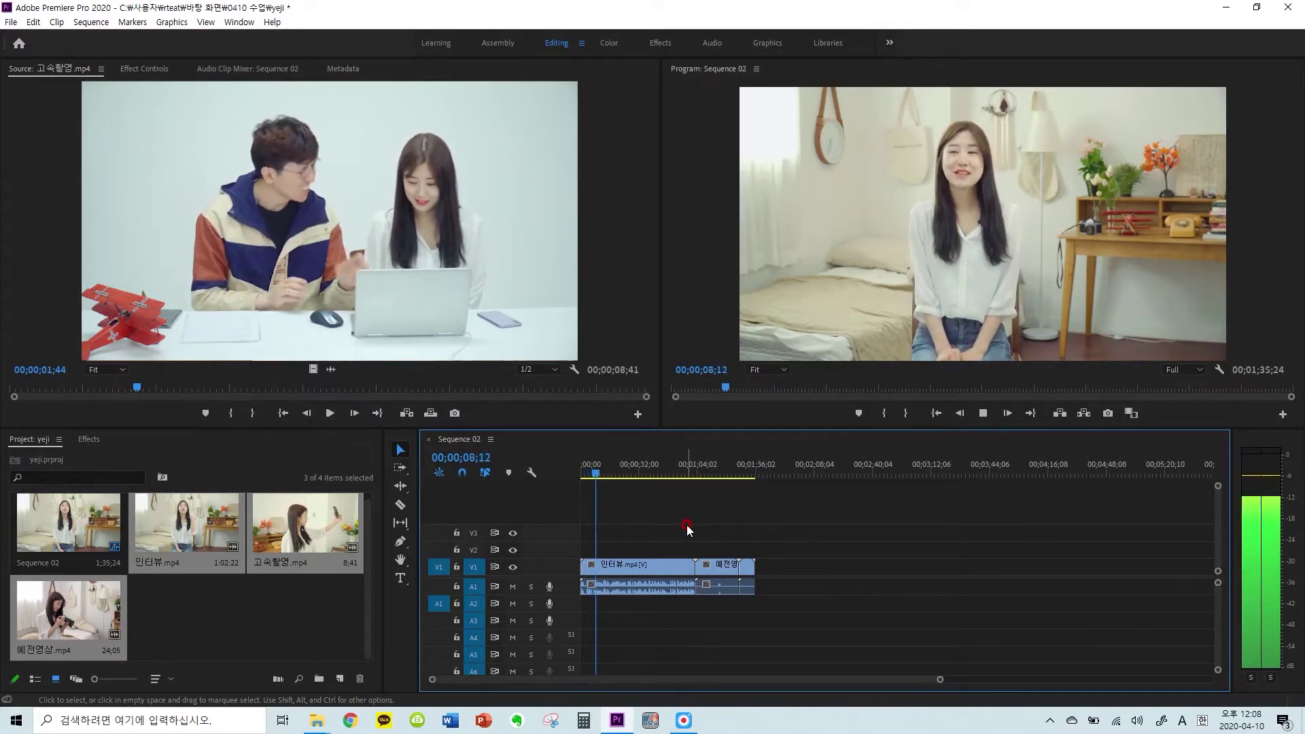
key(space)
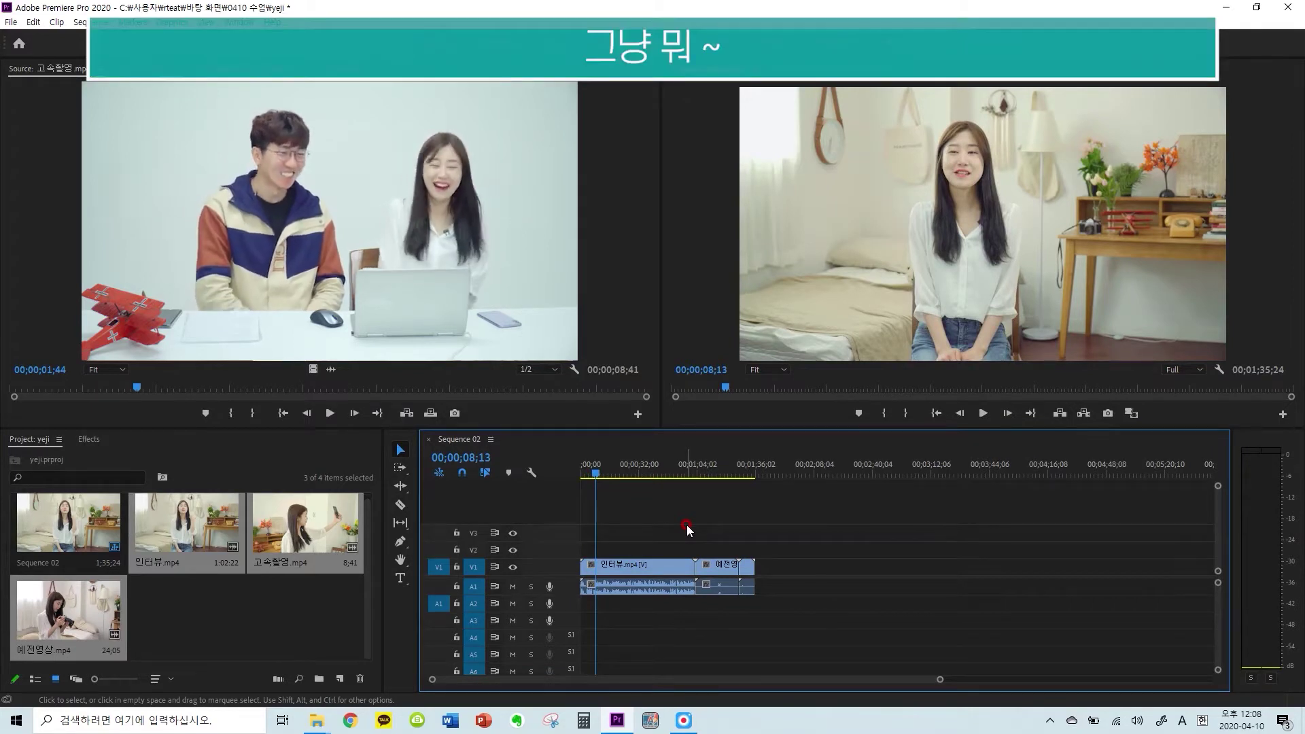
click(592, 473)
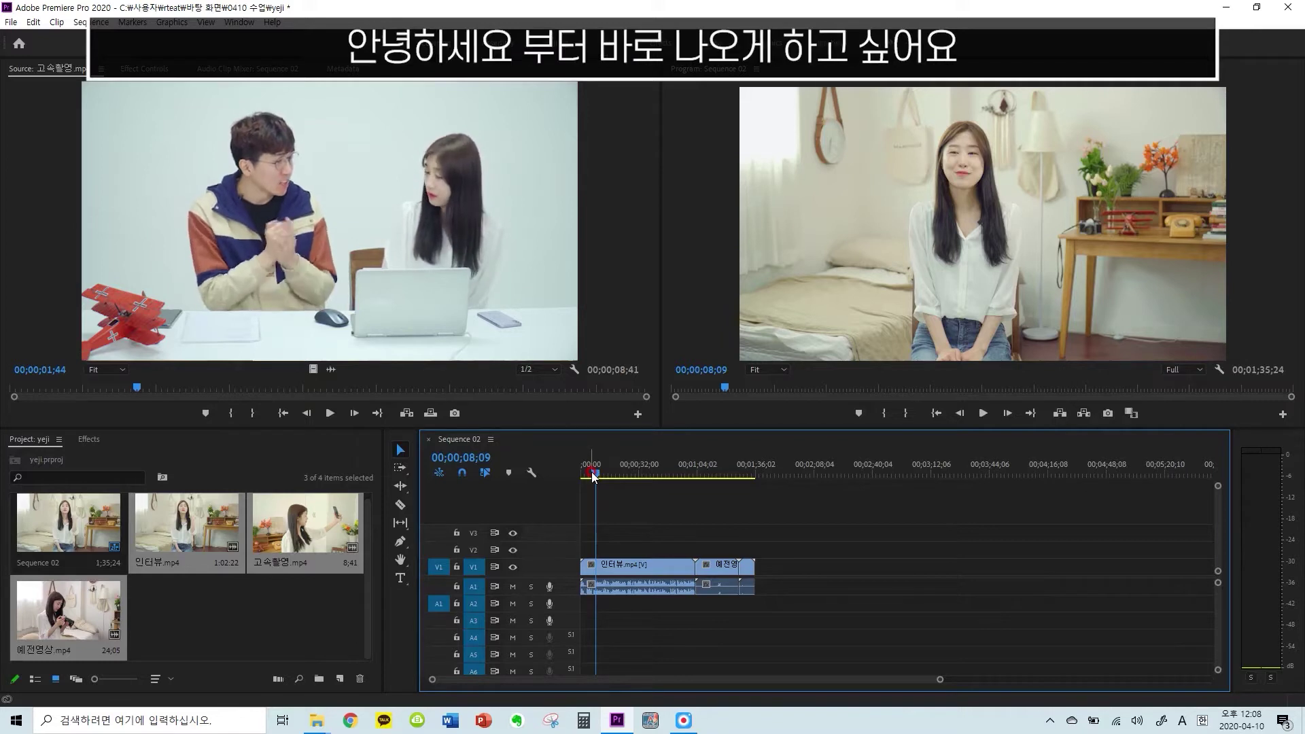
drag(589, 475, 577, 471)
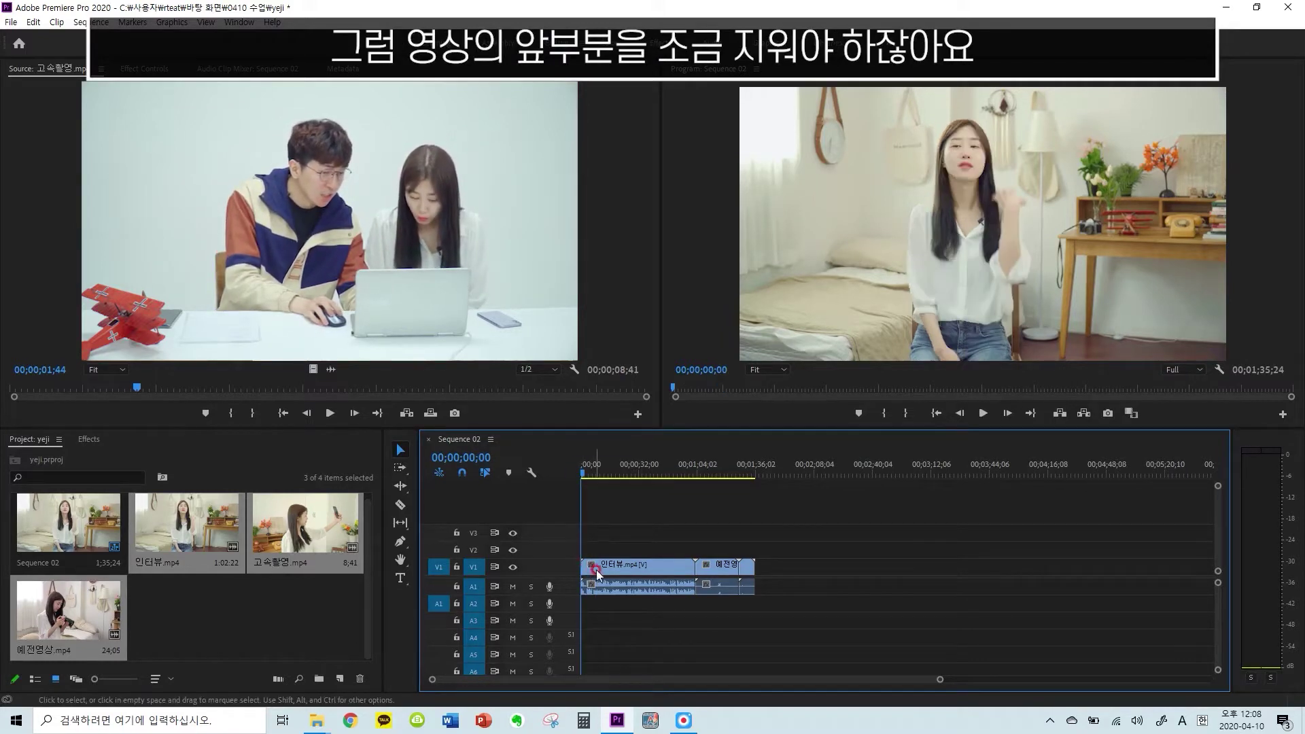
Trim about 5 seconds off the start of 인터뷰.mp4, shift all three clips back to the sequence start, and play the new opening
mouse_move(606, 564)
mouse_down()
mouse_move(679, 577)
mouse_move(585, 564)
mouse_up()
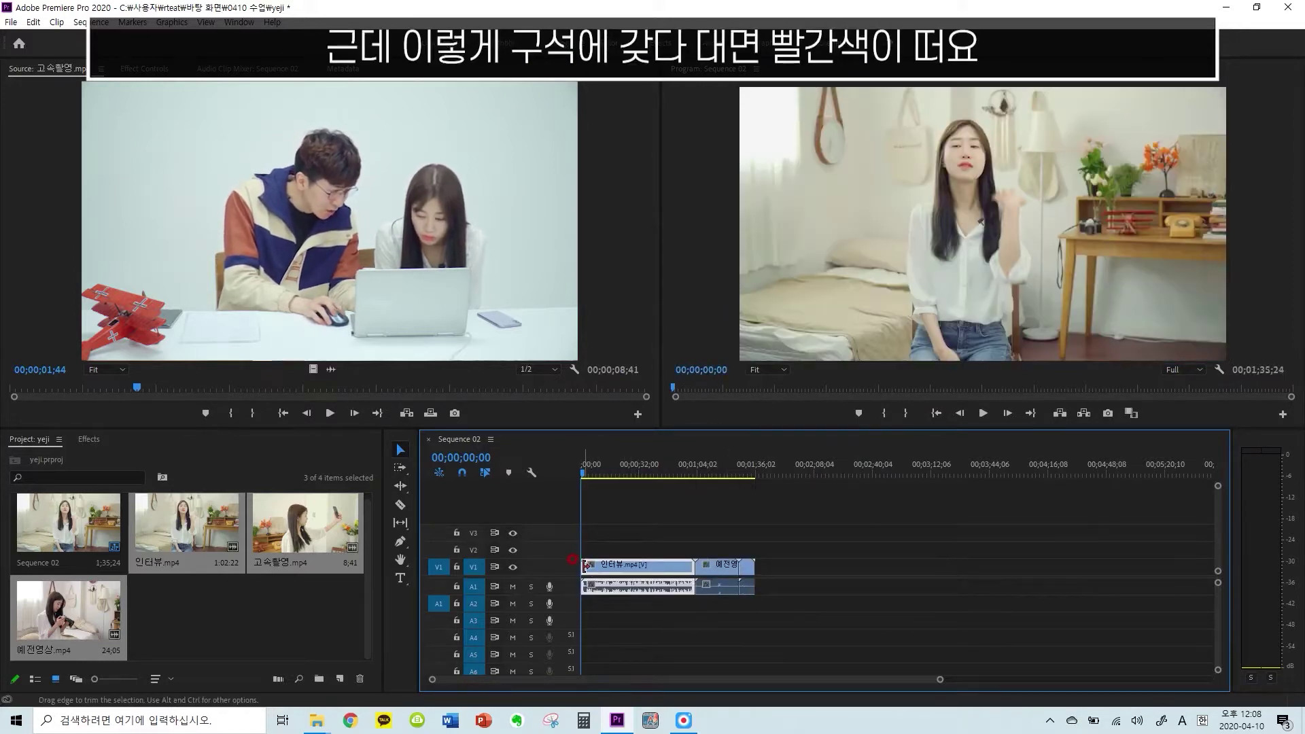
drag(584, 565, 599, 558)
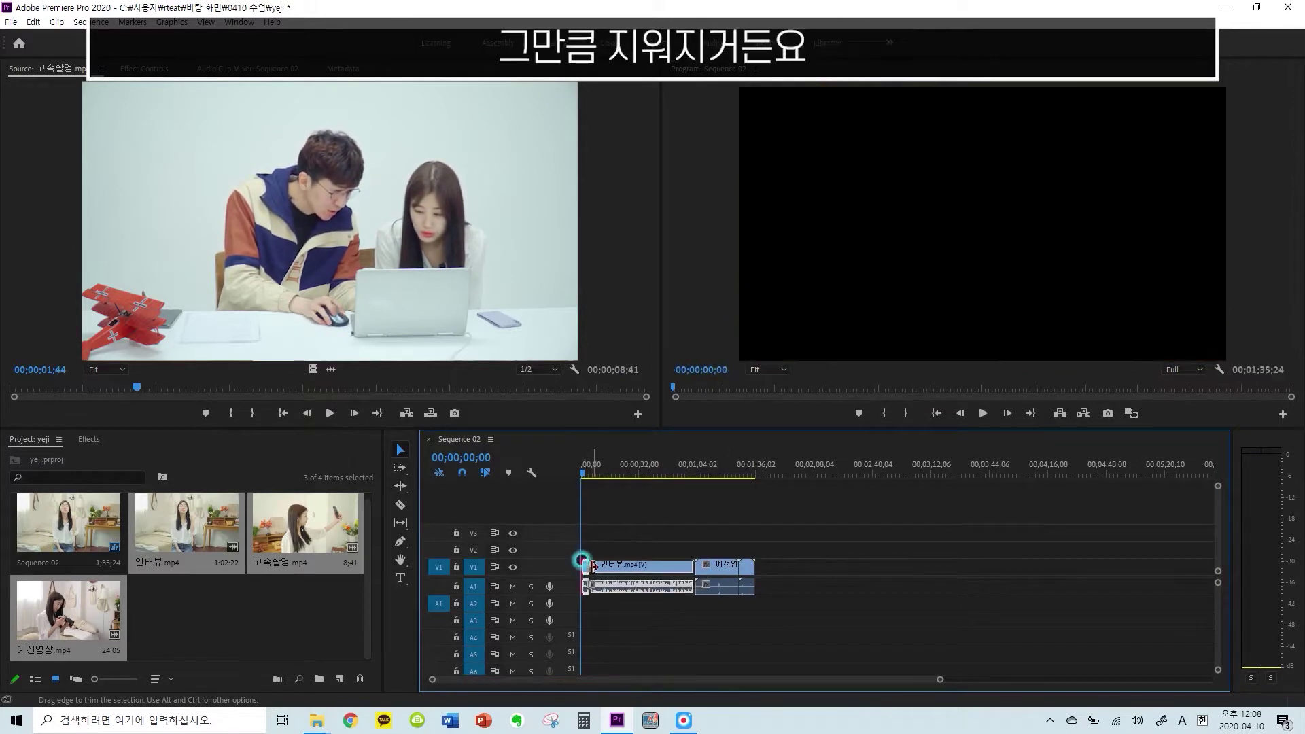
drag(792, 522, 669, 562)
drag(627, 573, 615, 573)
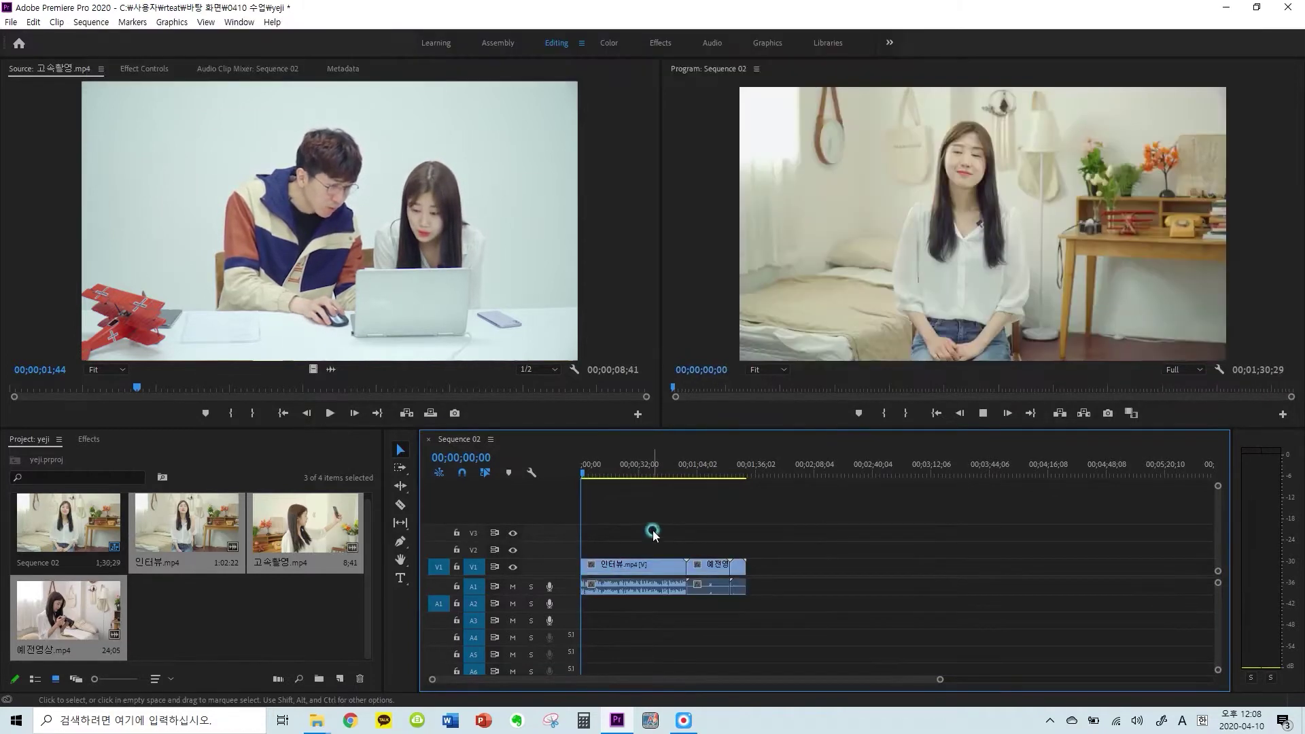
key(space)
key(space)
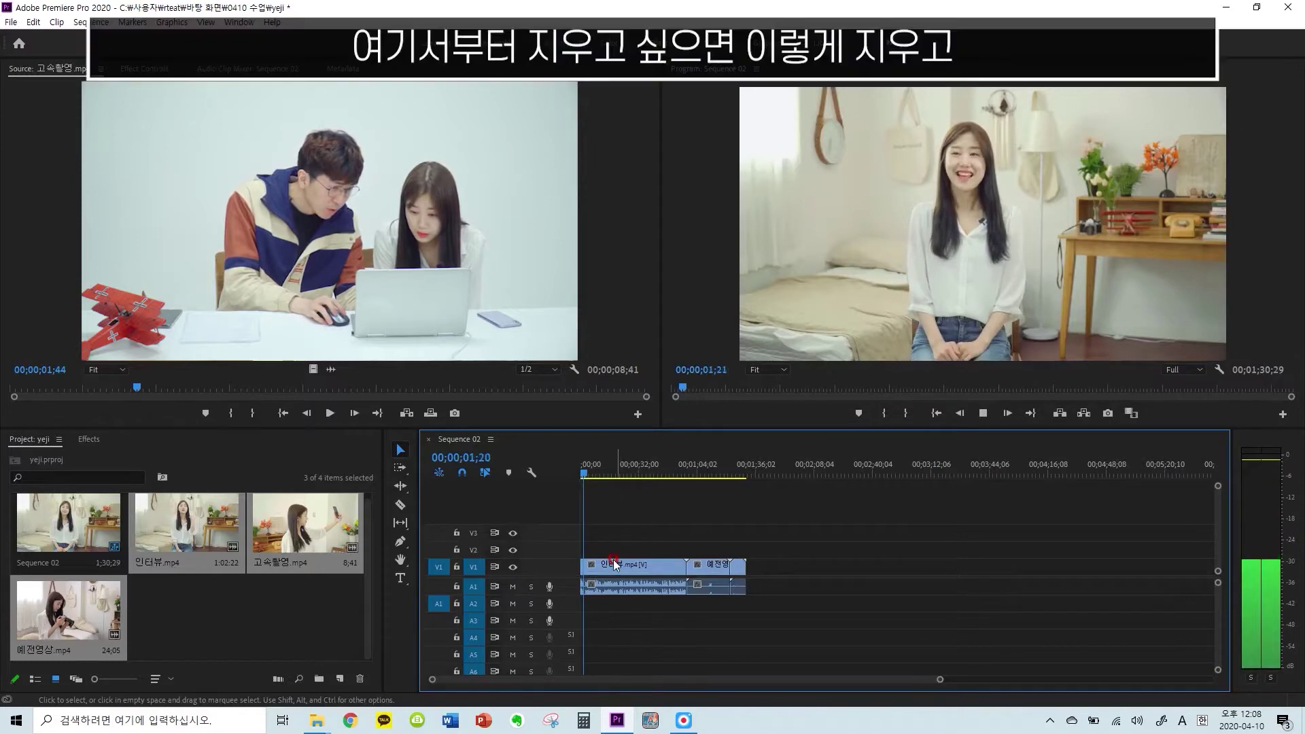
Trim the start of 인터뷰.mp4 to the playhead at 00;00;01;21, select all three clips, and play the opening again
click(584, 564)
drag(807, 520, 622, 566)
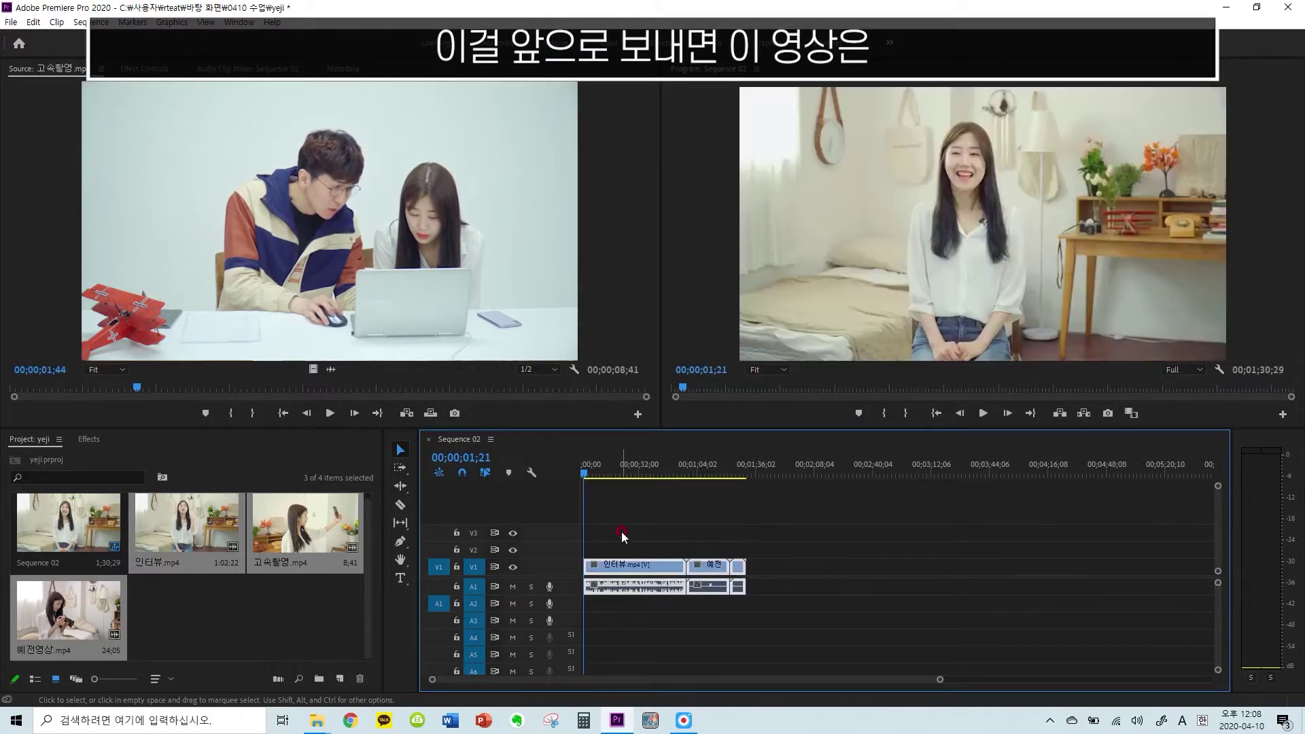
click(586, 469)
key(space)
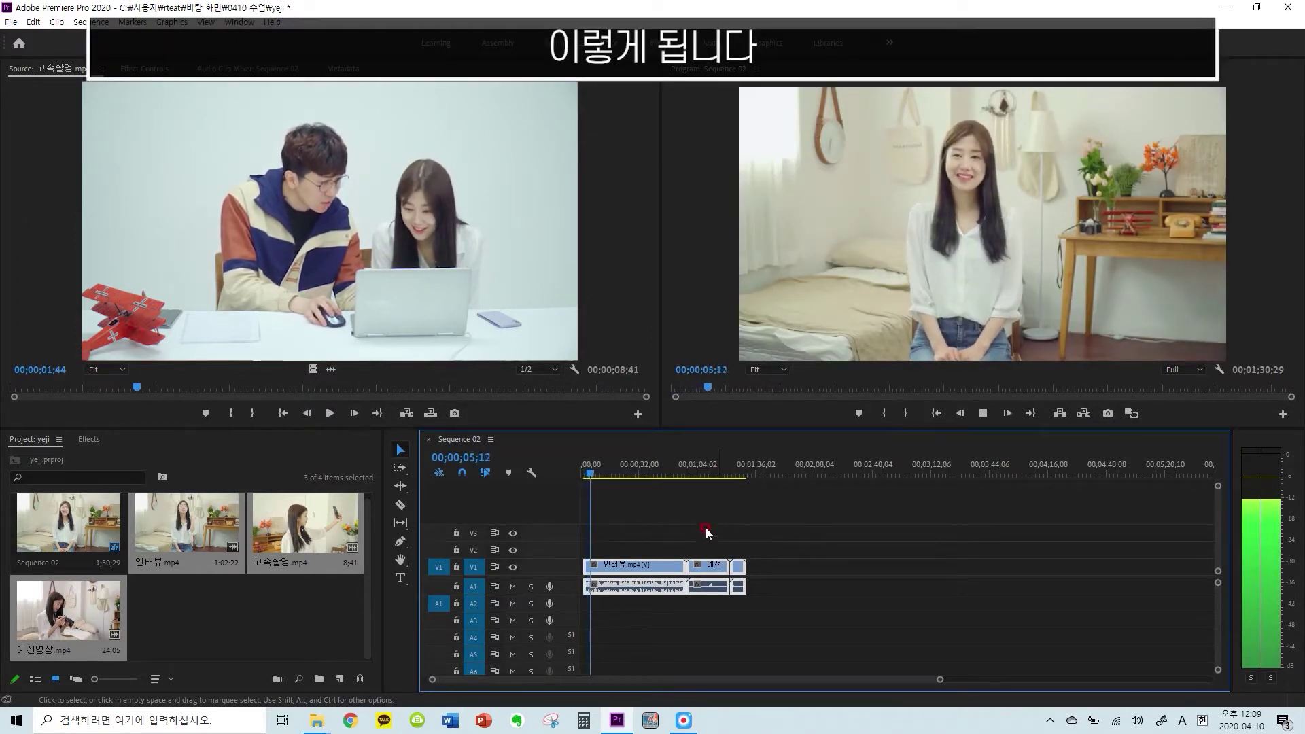
Trim the end of 인터뷰.mp4, both ends of 예전영상.mp4, and the start of 고속촬영.mp4 to the playhead at 00;01;26;23
click(693, 544)
drag(685, 565, 718, 565)
click(740, 473)
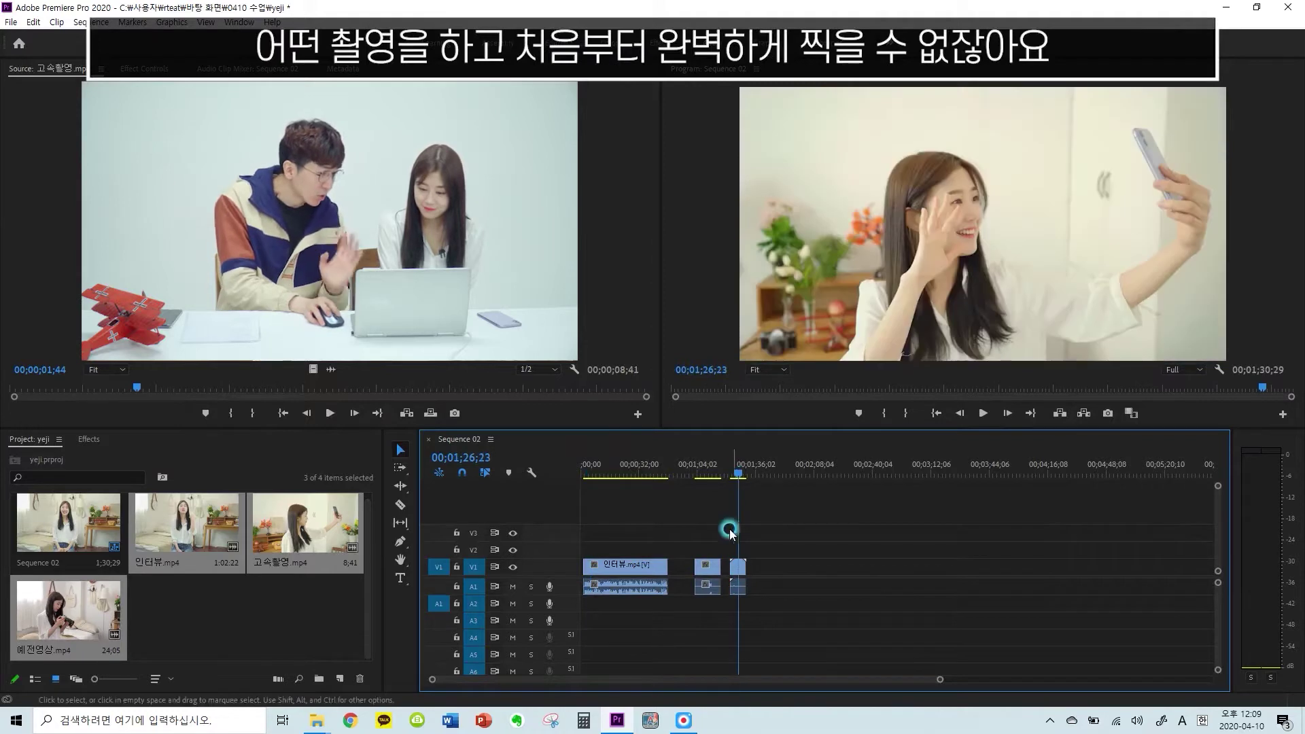
drag(731, 565, 739, 565)
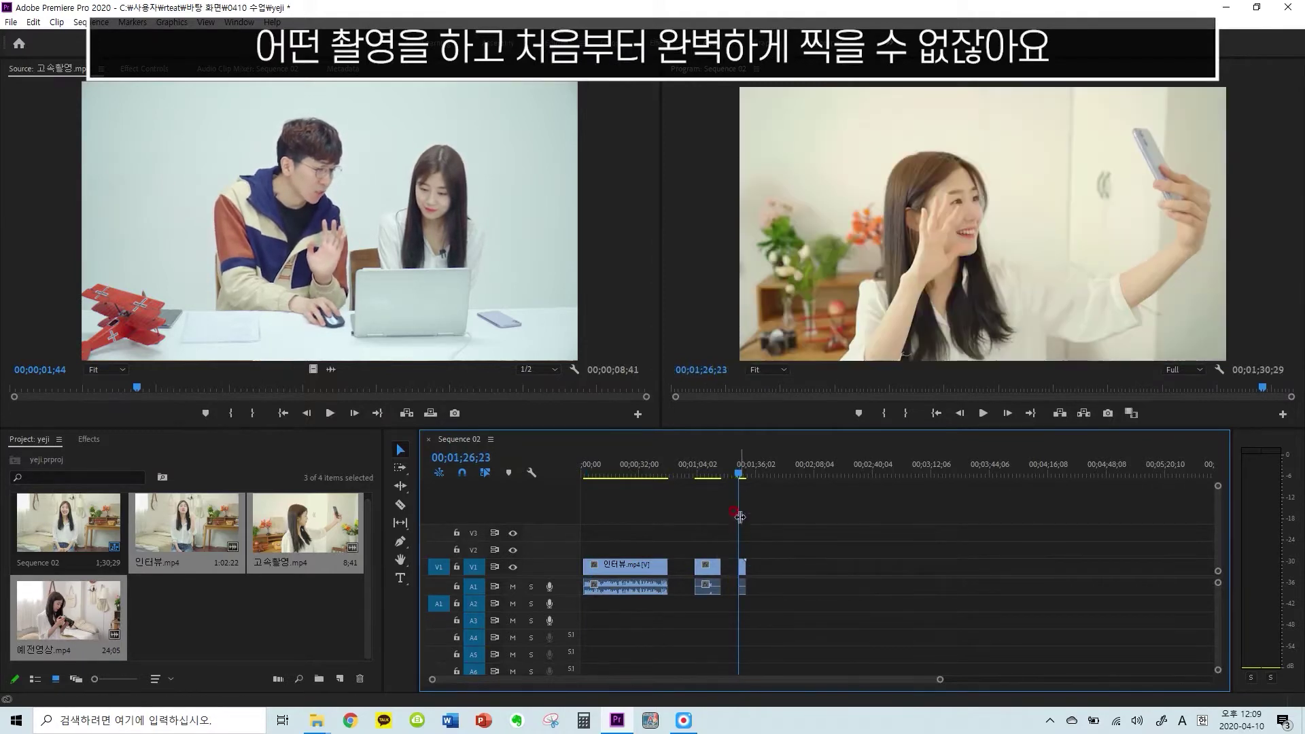
Undo all the trims and the clip shift, and return the playhead to the sequence start
key(ctrl+z)
key(ctrl+z)
key(ctrl+z)
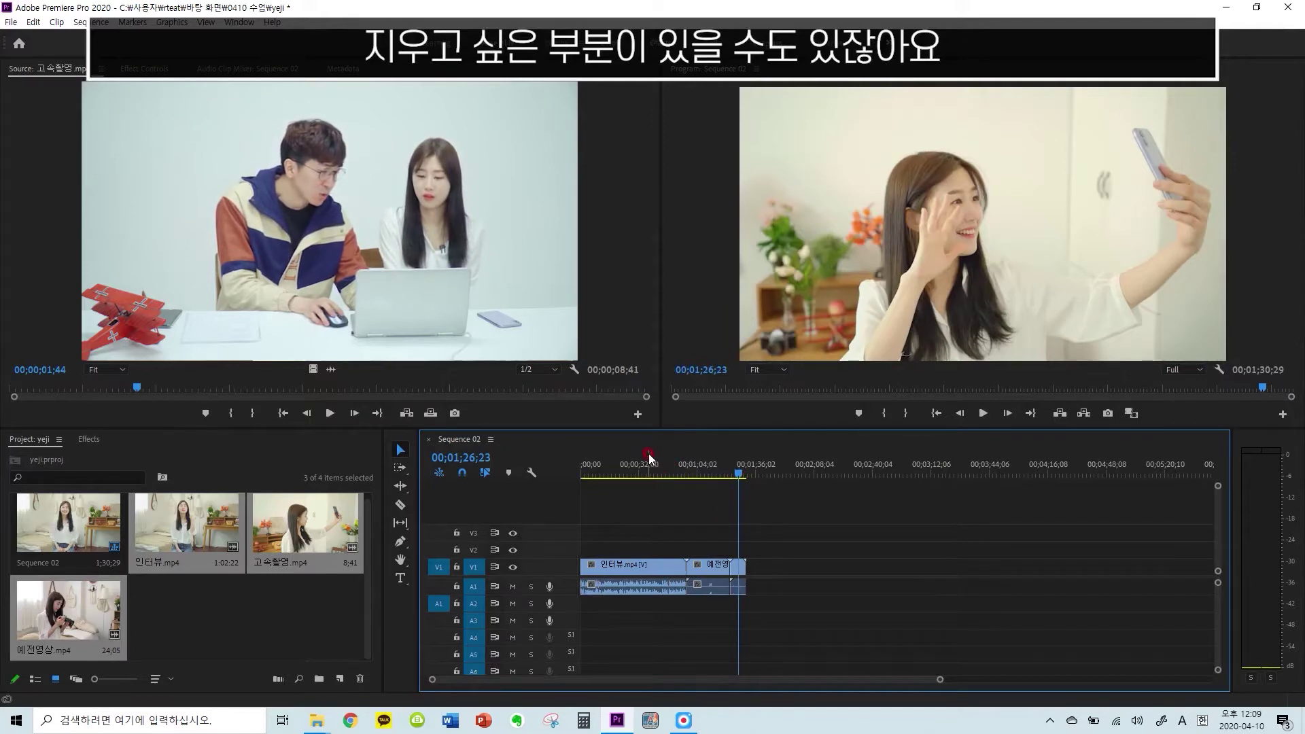
key(ctrl+z)
key(Home)
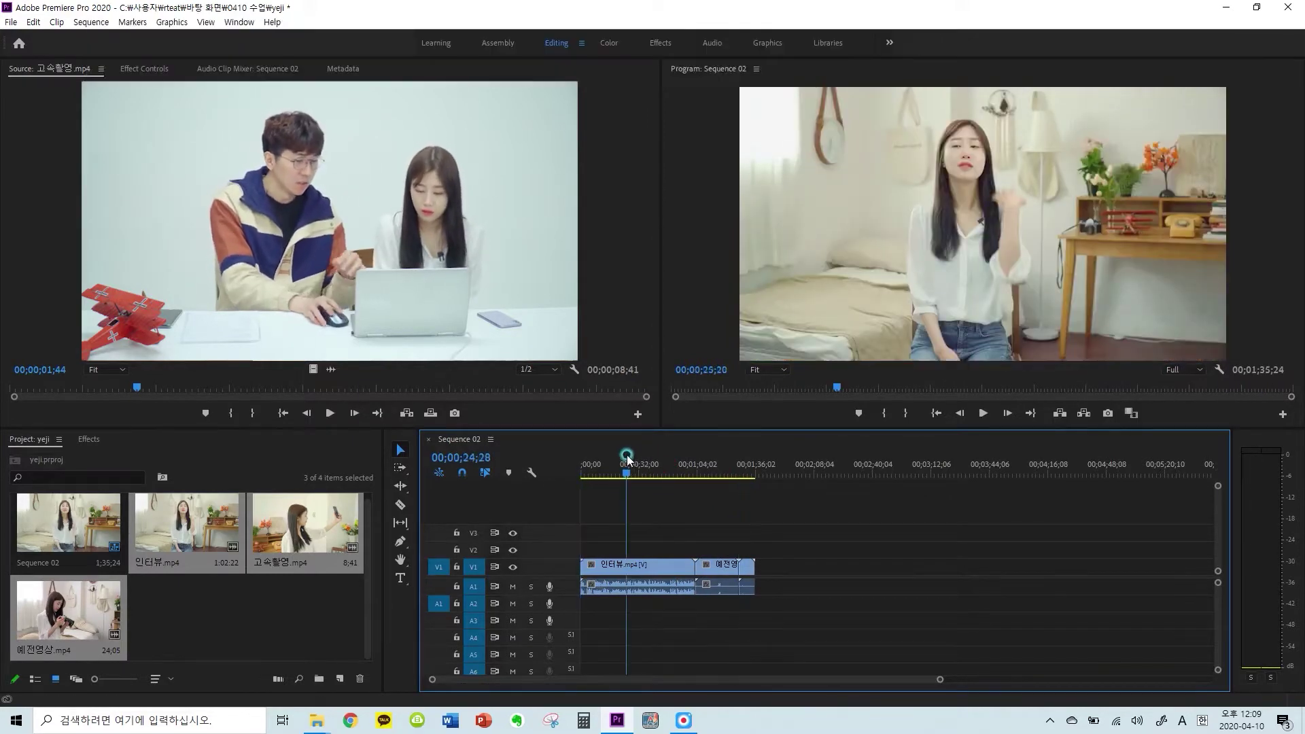
Trim a few seconds off both the start and the end of 인터뷰.mp4 on the timeline
click(626, 462)
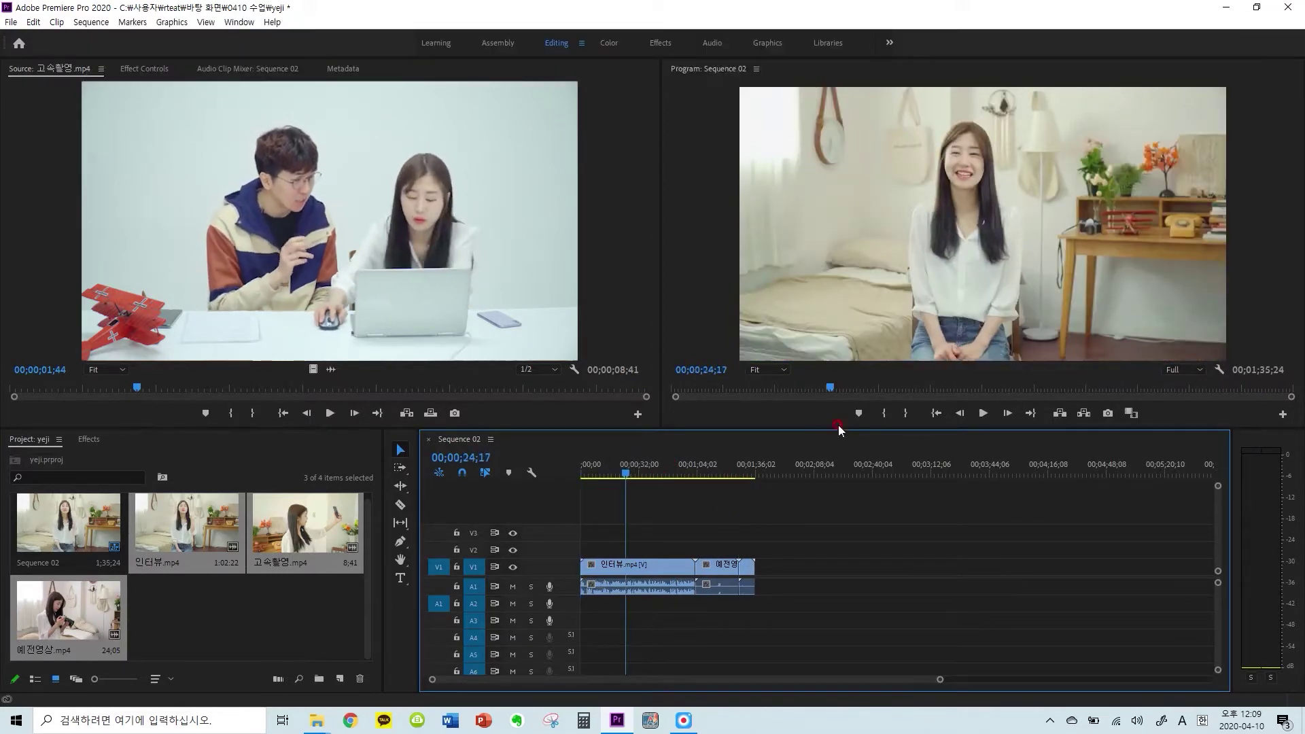
click(594, 563)
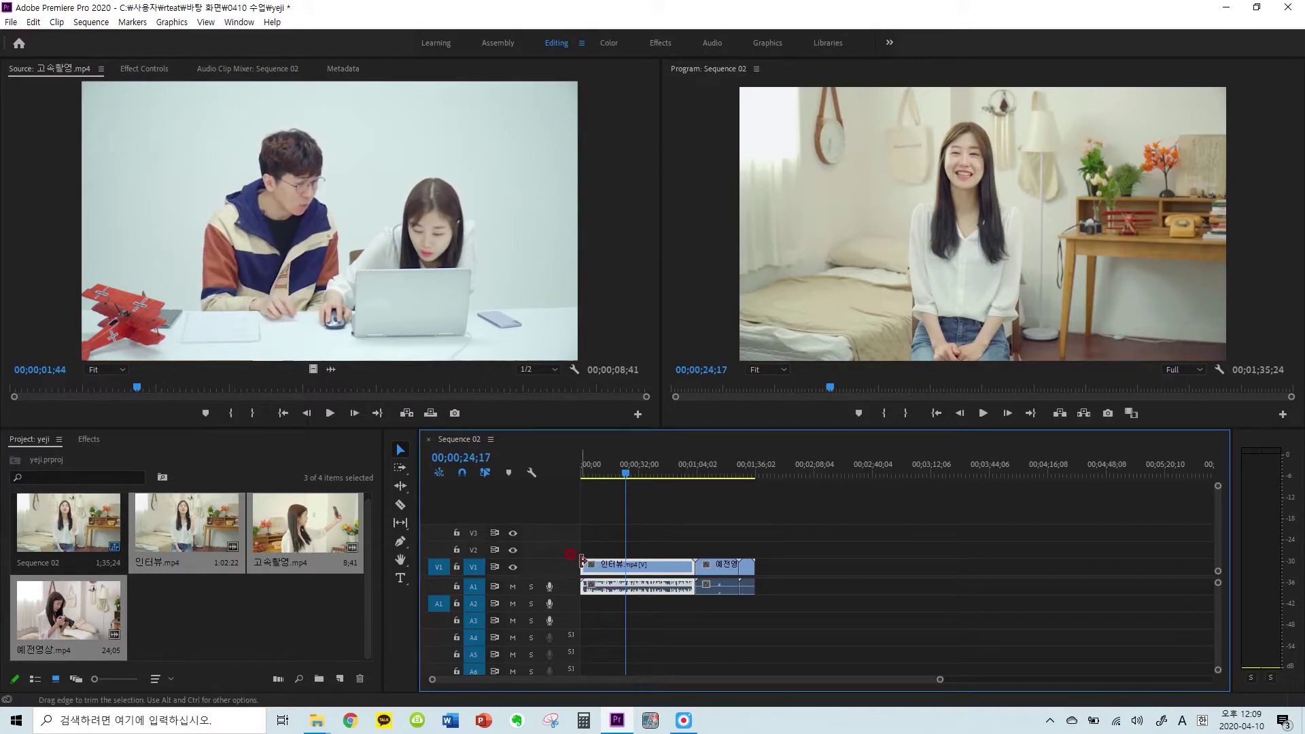
drag(583, 563, 586, 566)
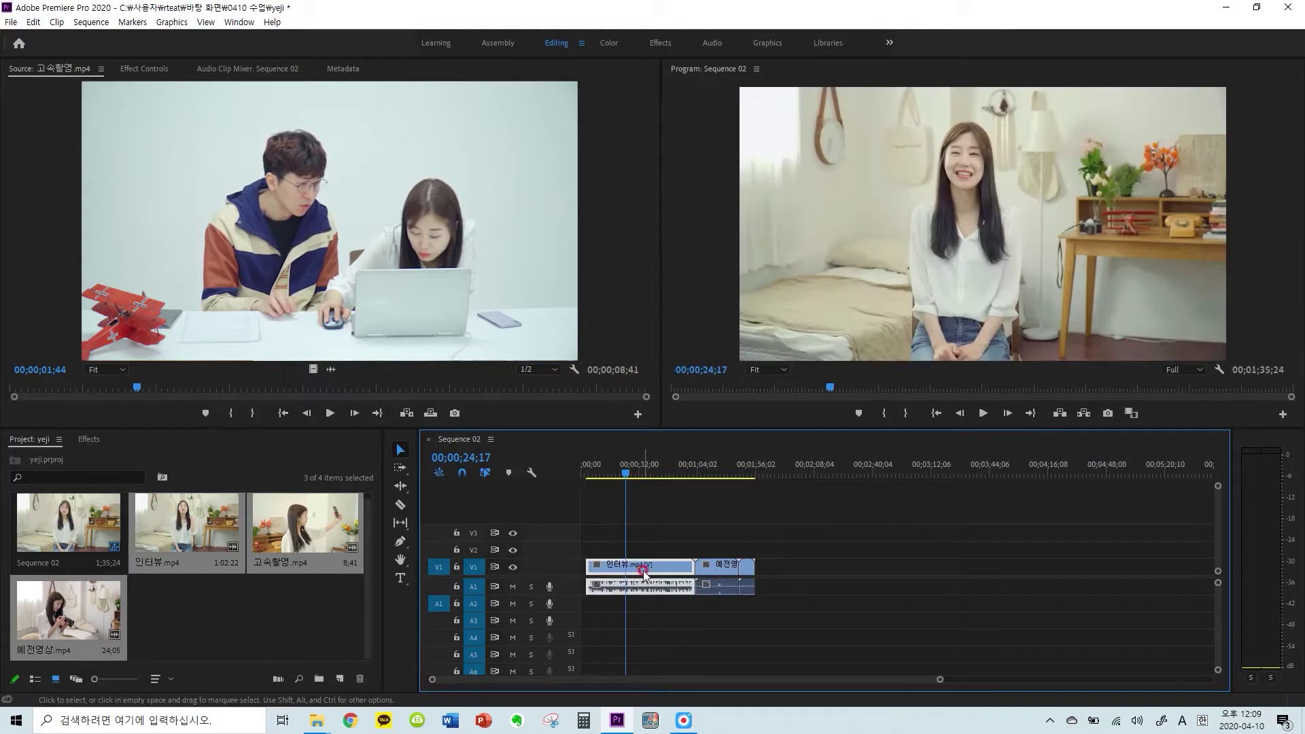
click(710, 570)
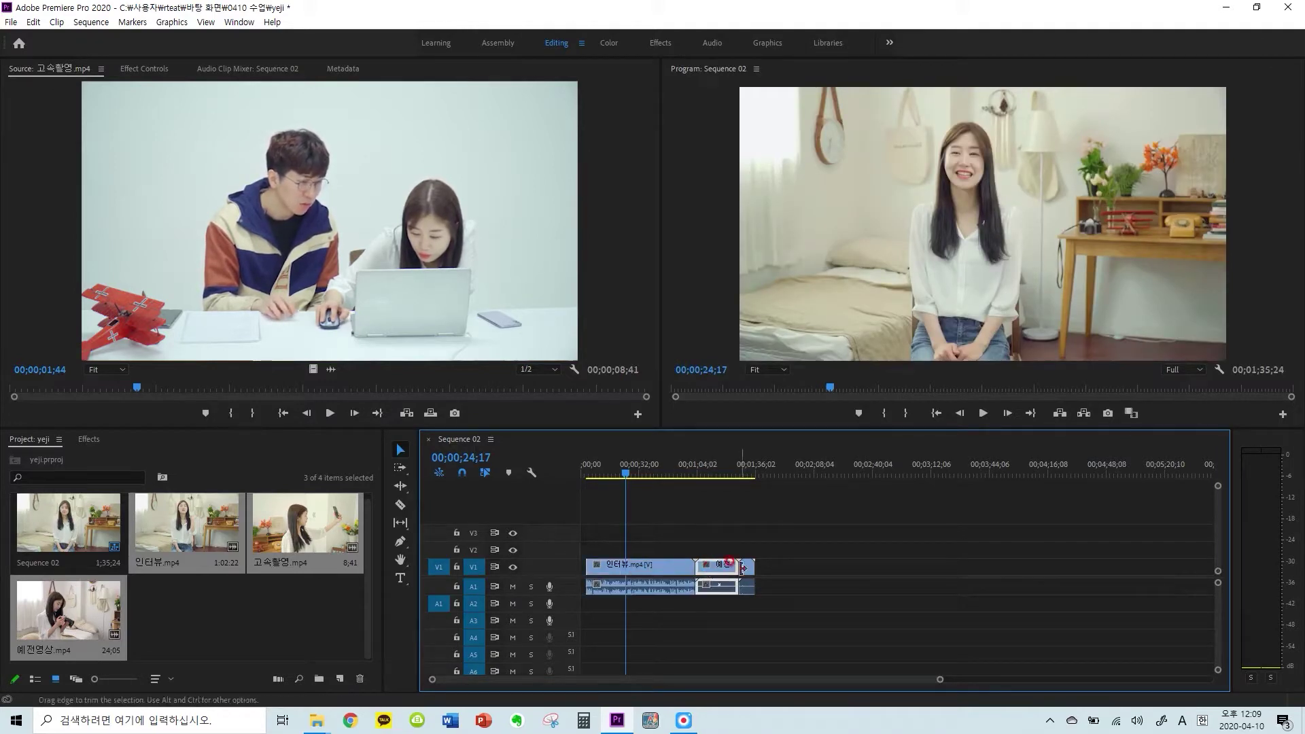
click(686, 559)
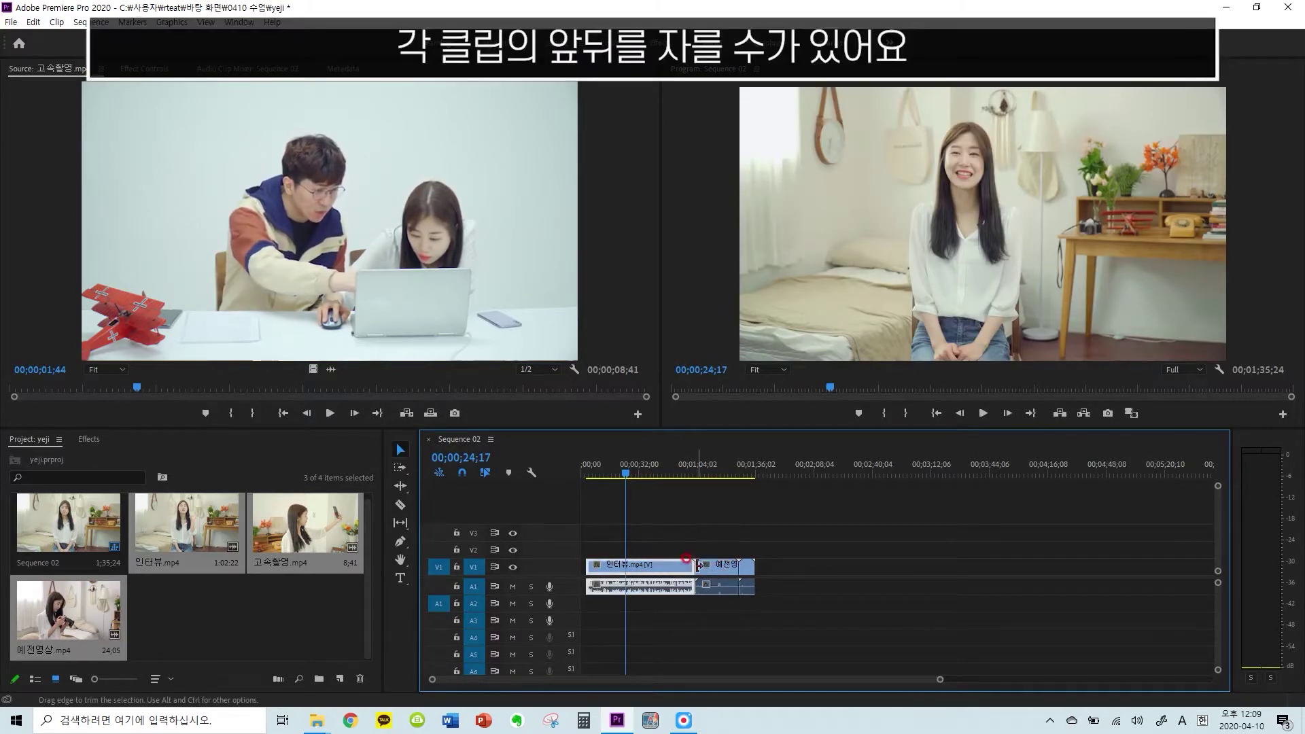
click(691, 564)
drag(690, 564, 686, 567)
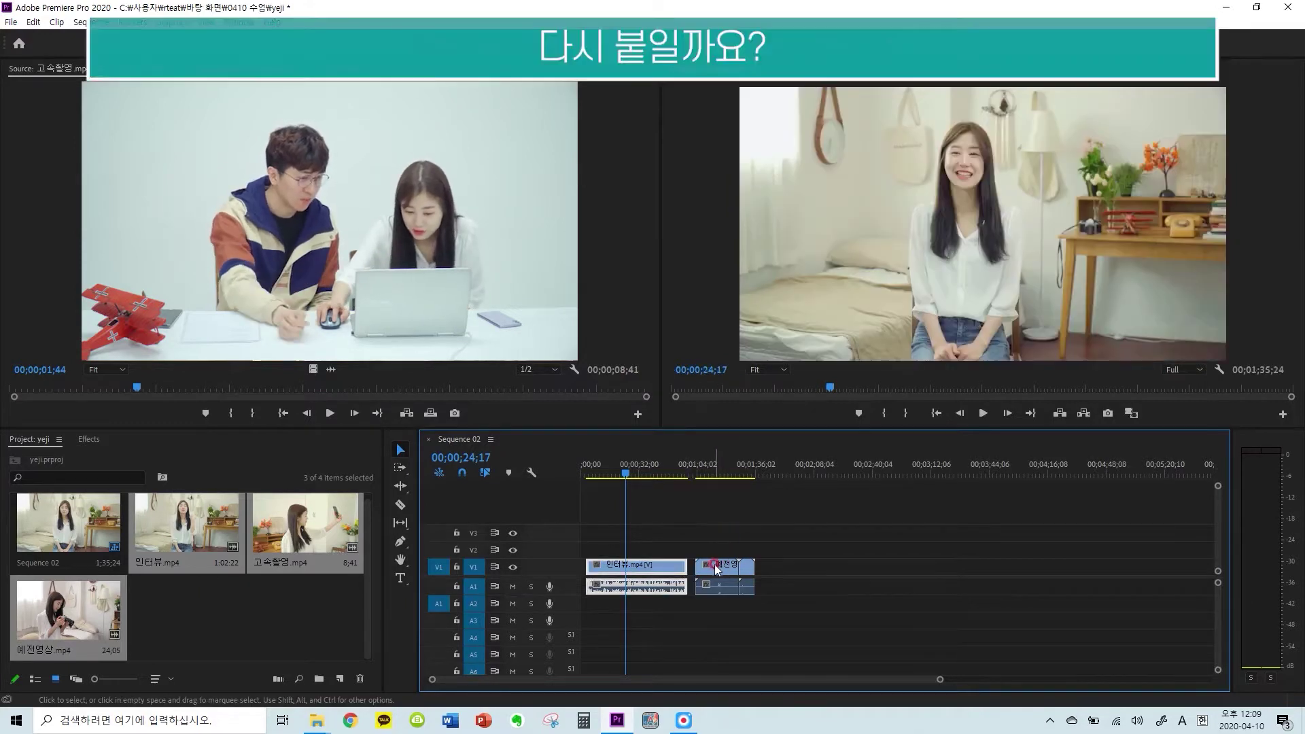
Shorten 예전영상.mp4 slightly and move it earlier together with 고속촬영.mp4, leaving a gap after 인터뷰.mp4
click(766, 588)
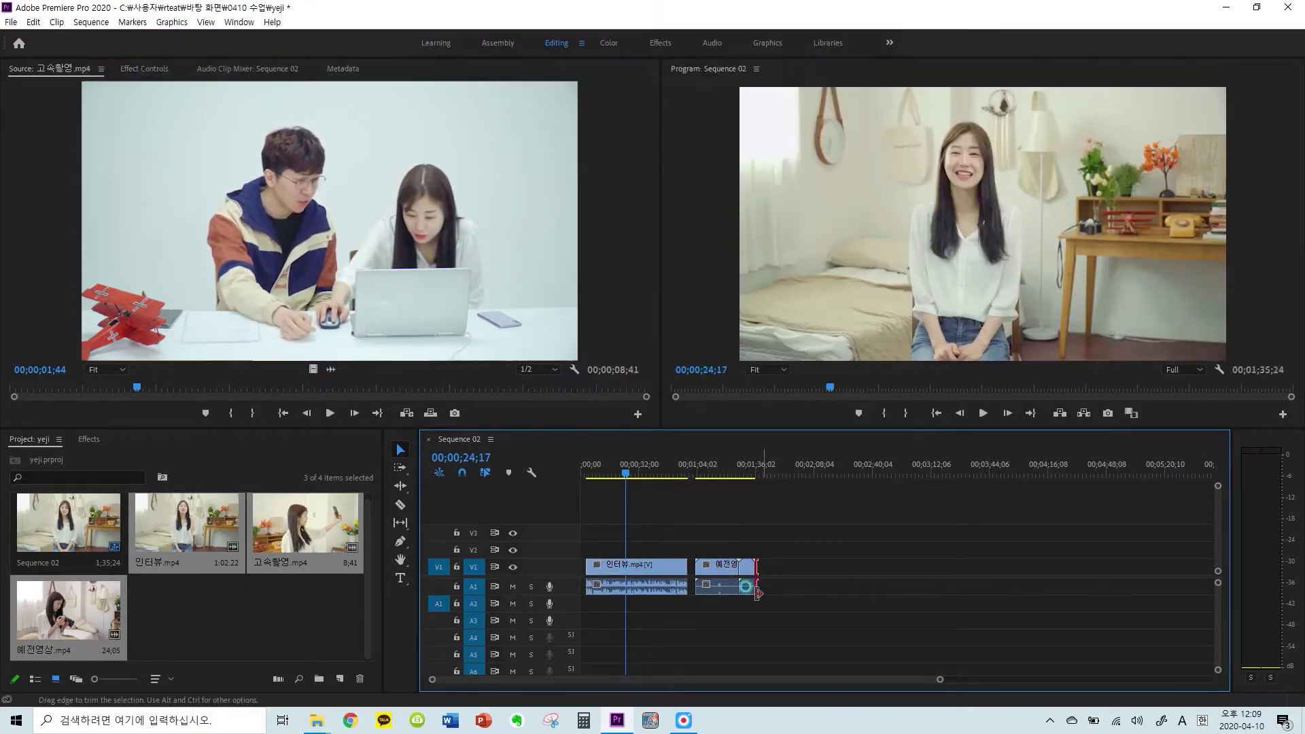
drag(753, 573, 710, 572)
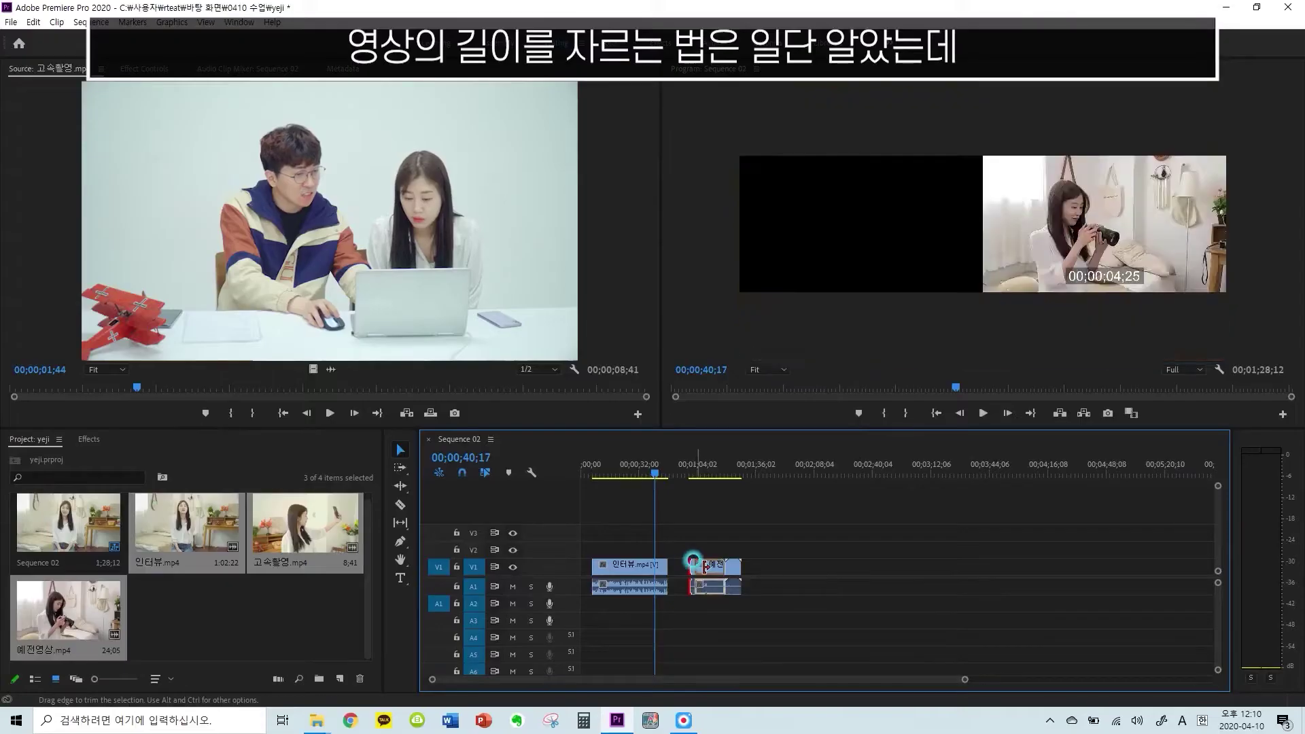
Trim the start of 예전영상.mp4, move it directly behind 인터뷰.mp4, play across the cut, and undo the move and the trim
drag(691, 562, 685, 567)
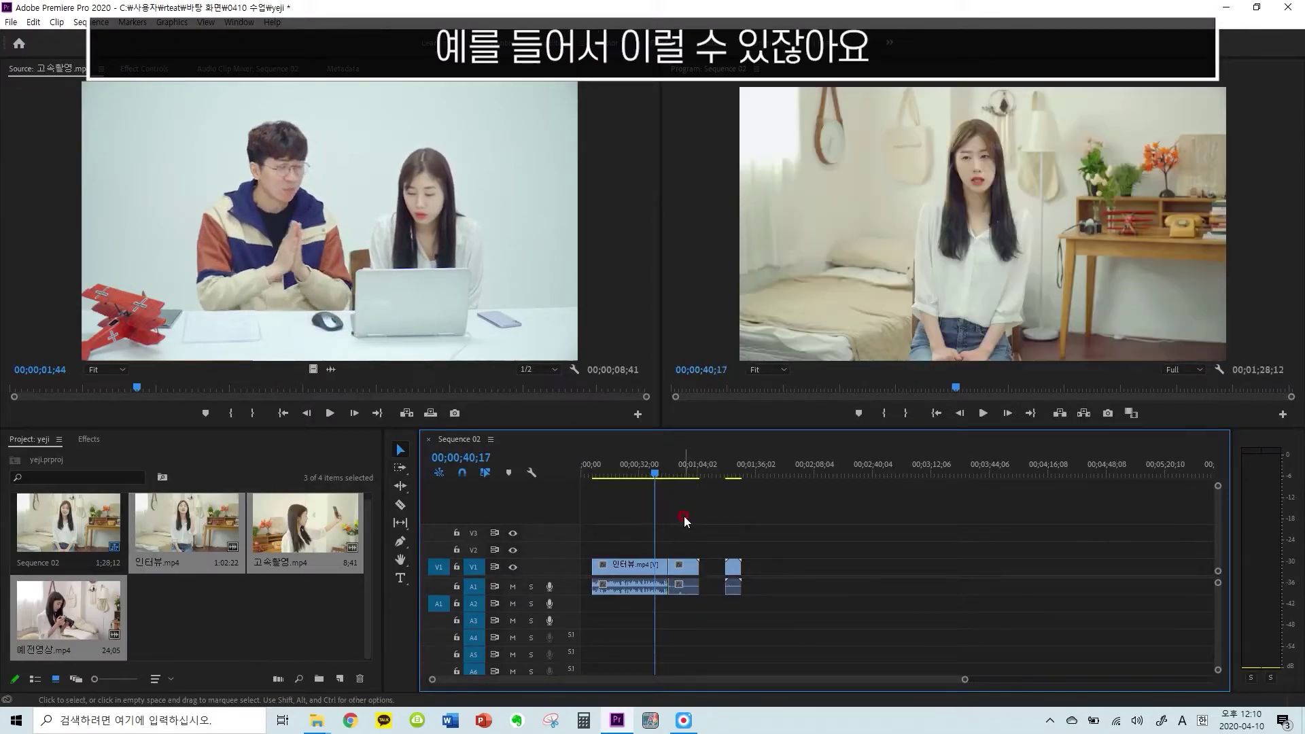
key(=)
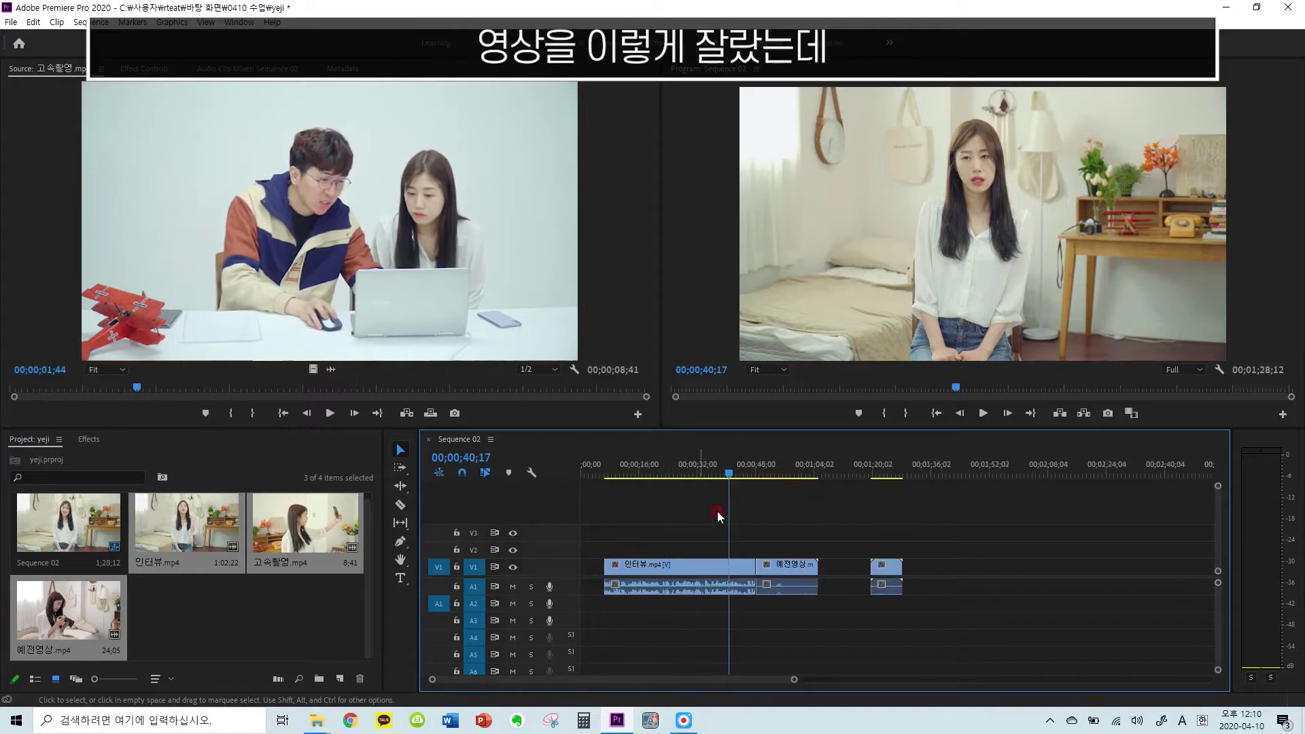
click(744, 480)
key(space)
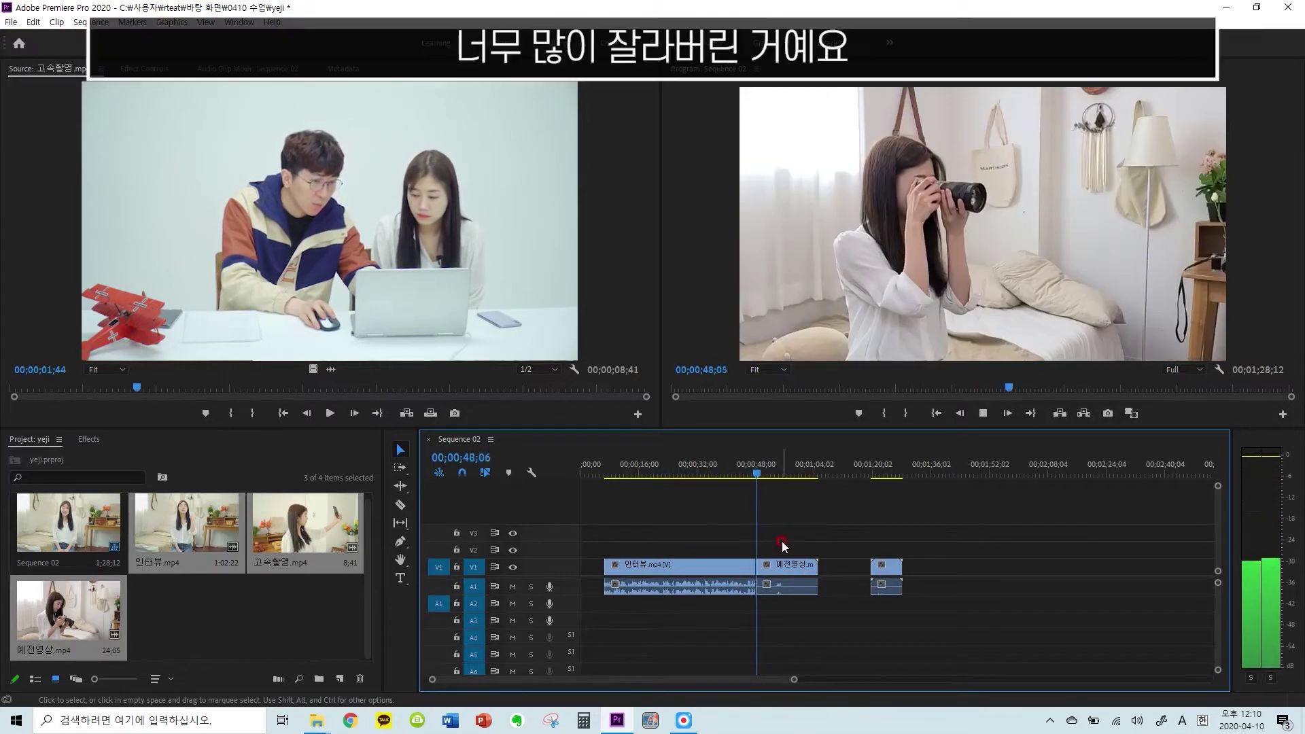
key(space)
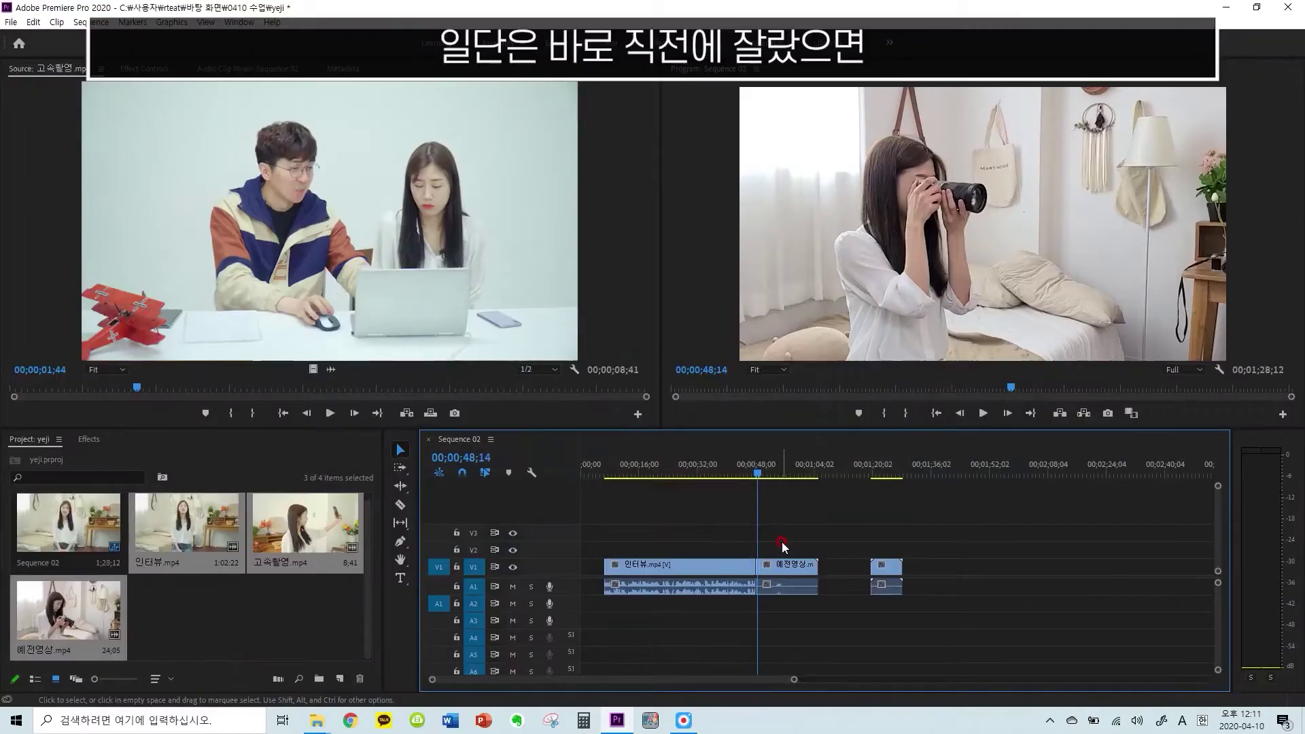
key(ctrl+z)
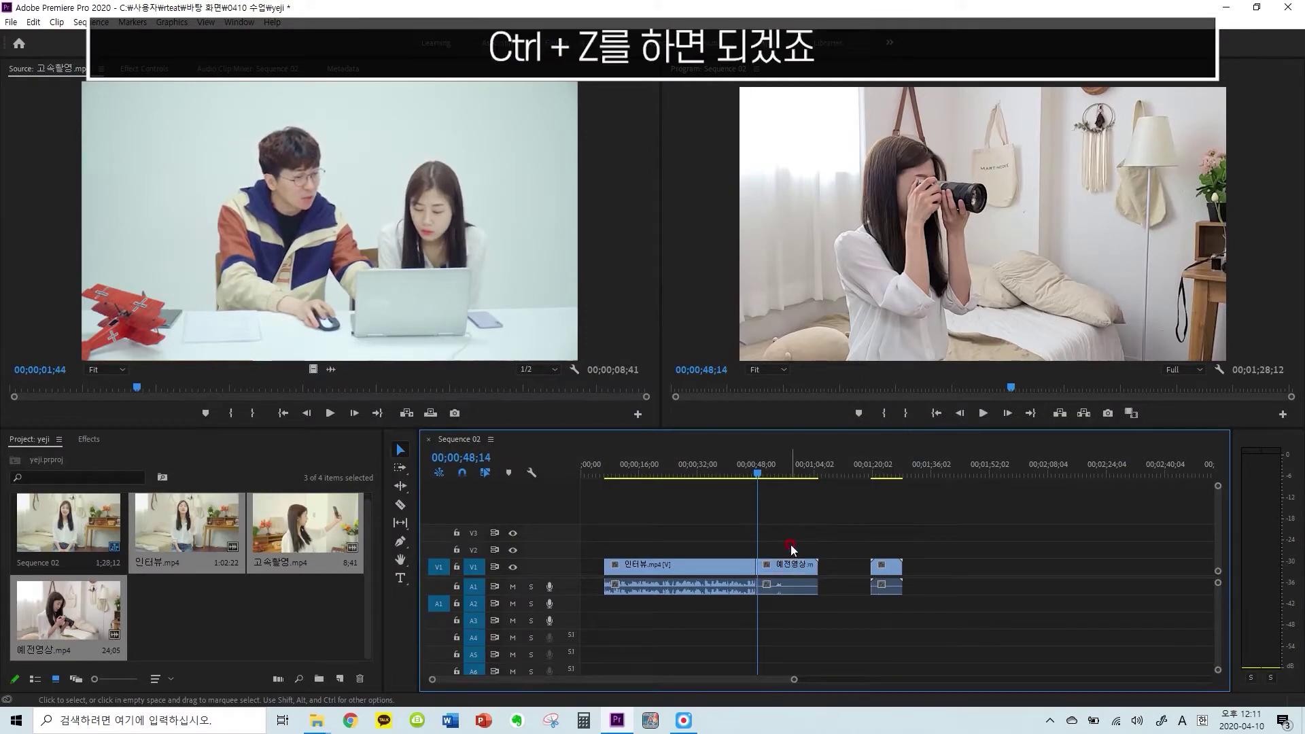
key(ctrl+z)
Try shortening the end of 인터뷰.mp4 to about 43 seconds and moving 예전영상.mp4 directly behind it, and undo both edits
drag(754, 567, 738, 554)
drag(798, 567, 753, 570)
click(738, 472)
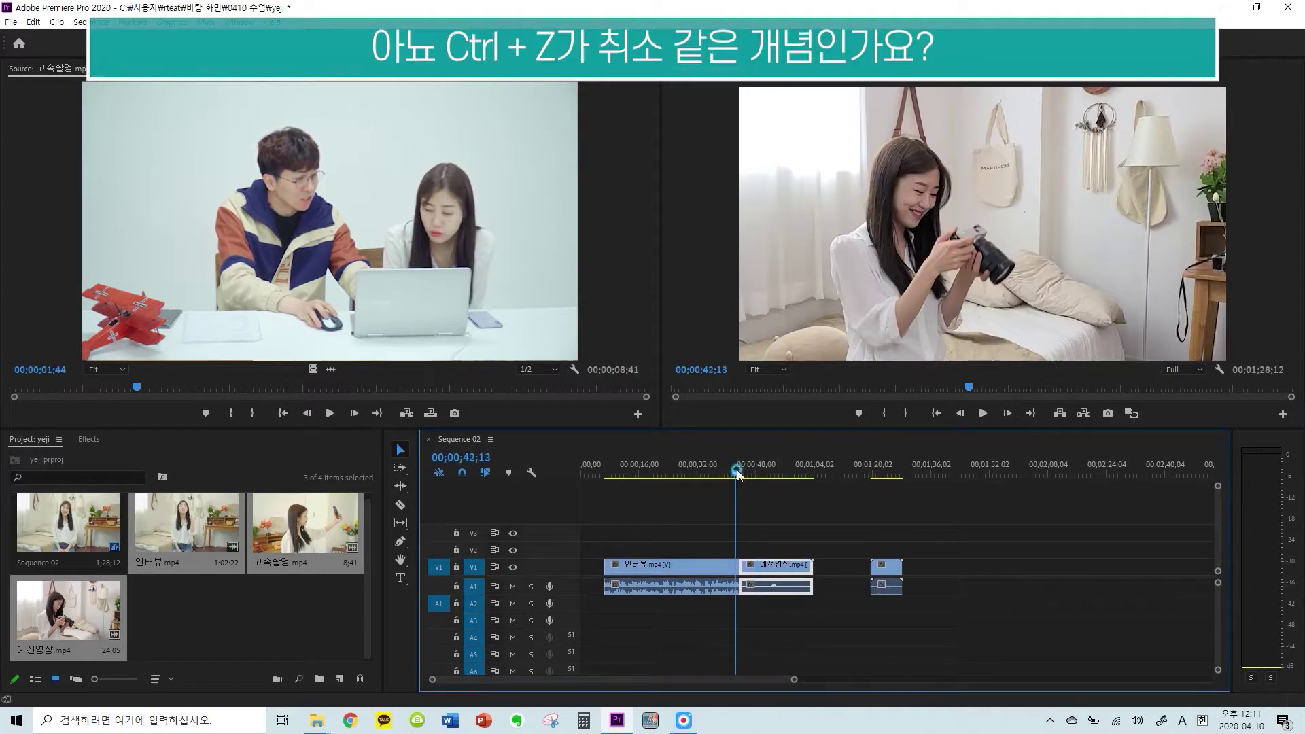
key(ctrl+z)
key(ctrl+z)
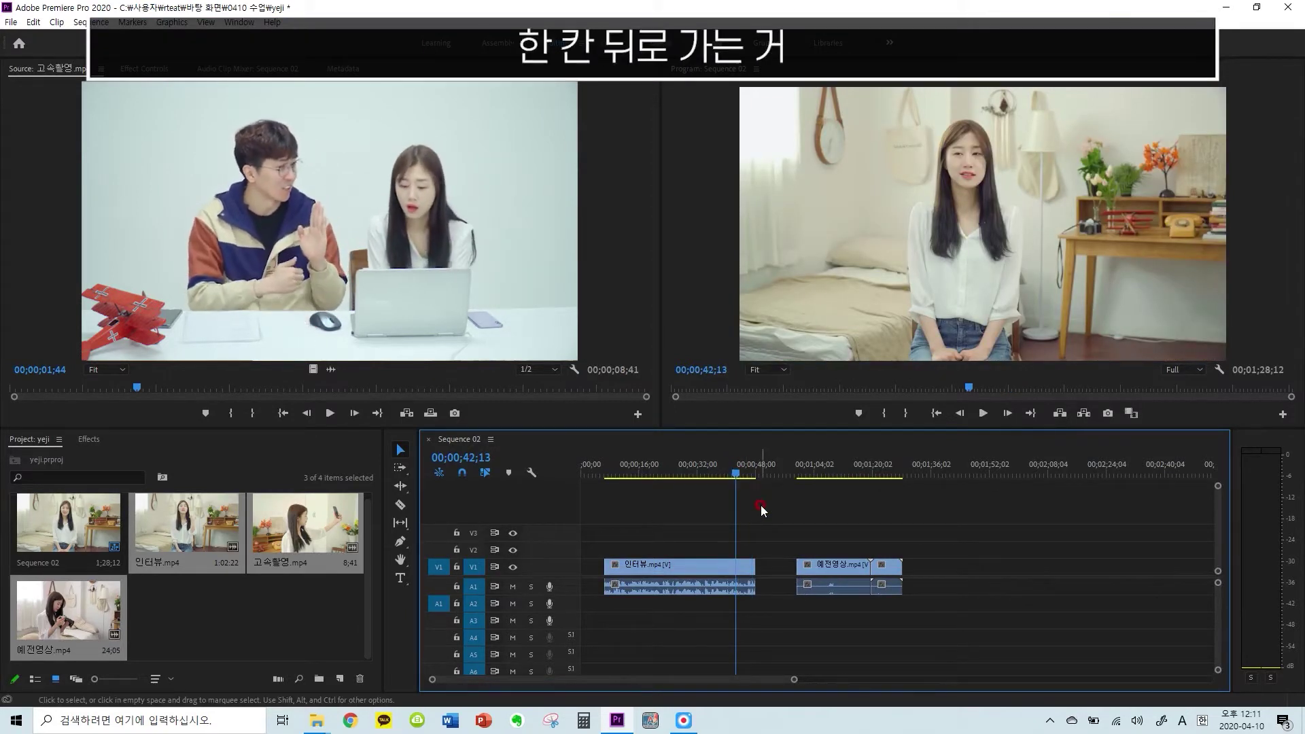
click(782, 567)
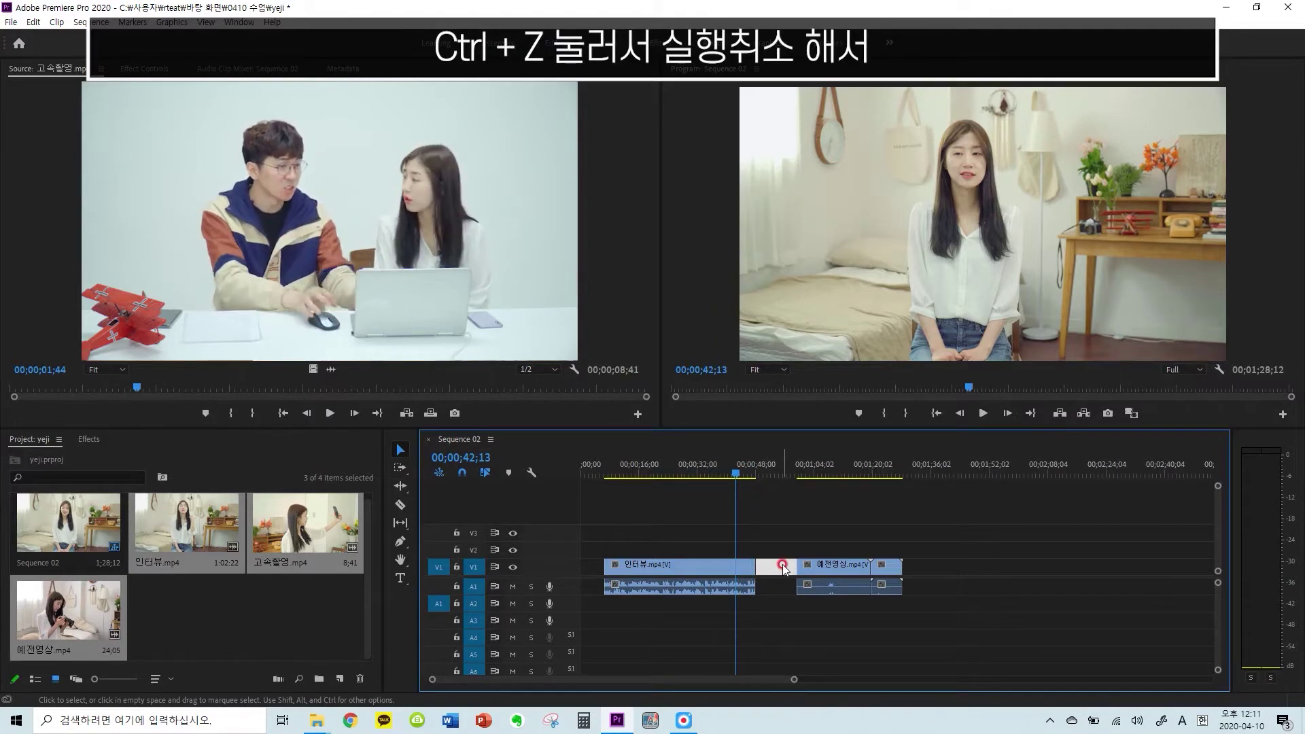
drag(818, 565, 789, 525)
key(ctrl+z)
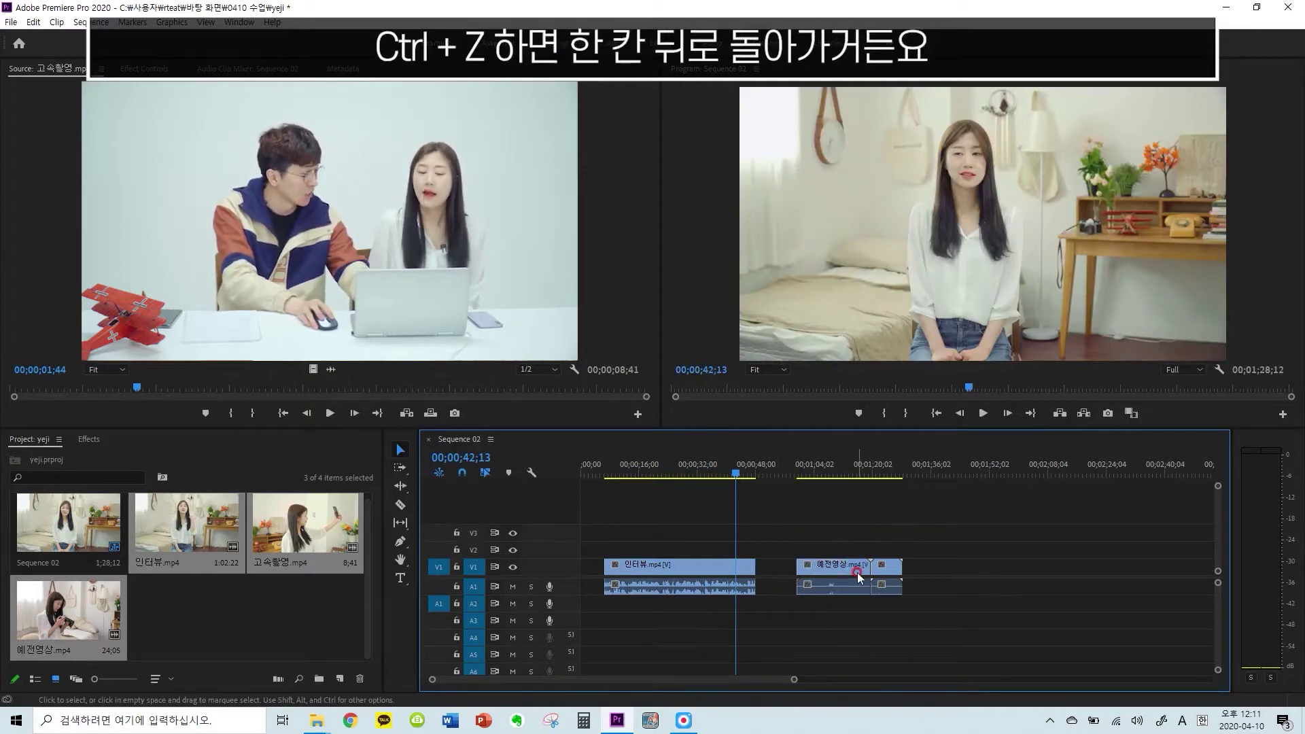
click(761, 573)
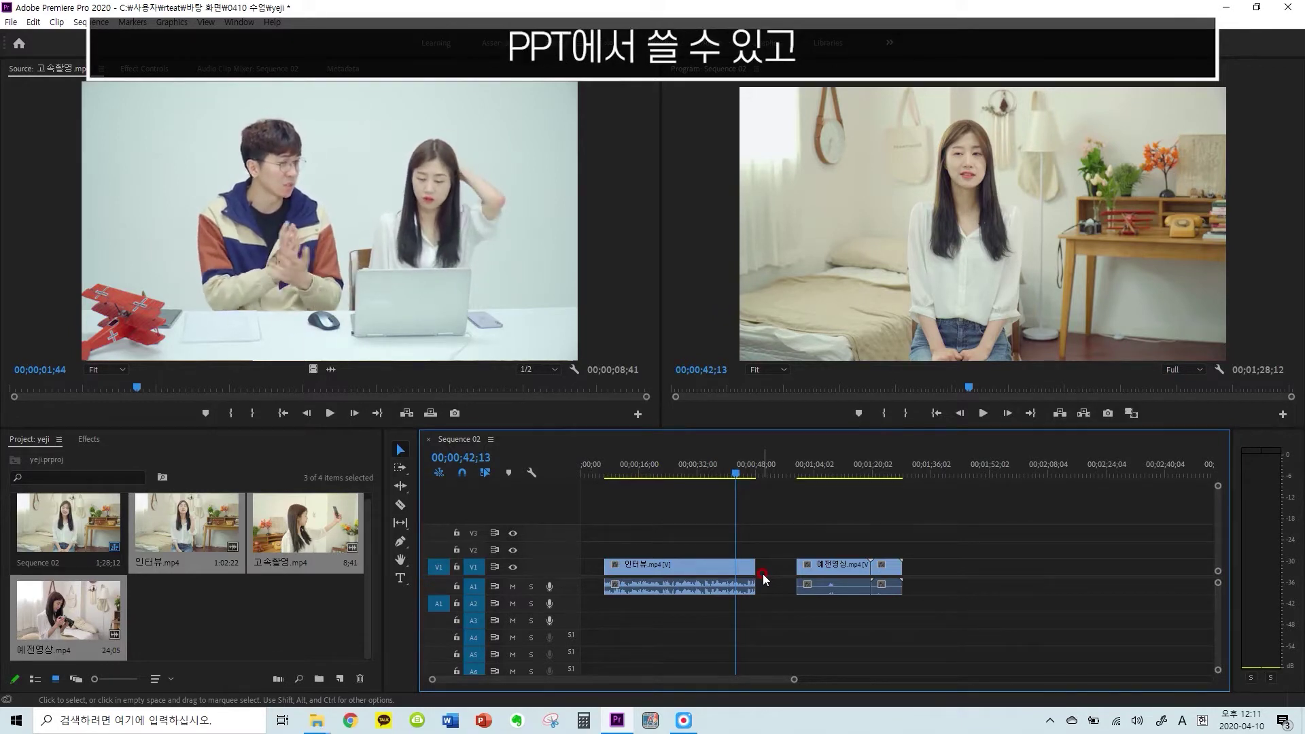
drag(756, 567, 755, 569)
click(760, 621)
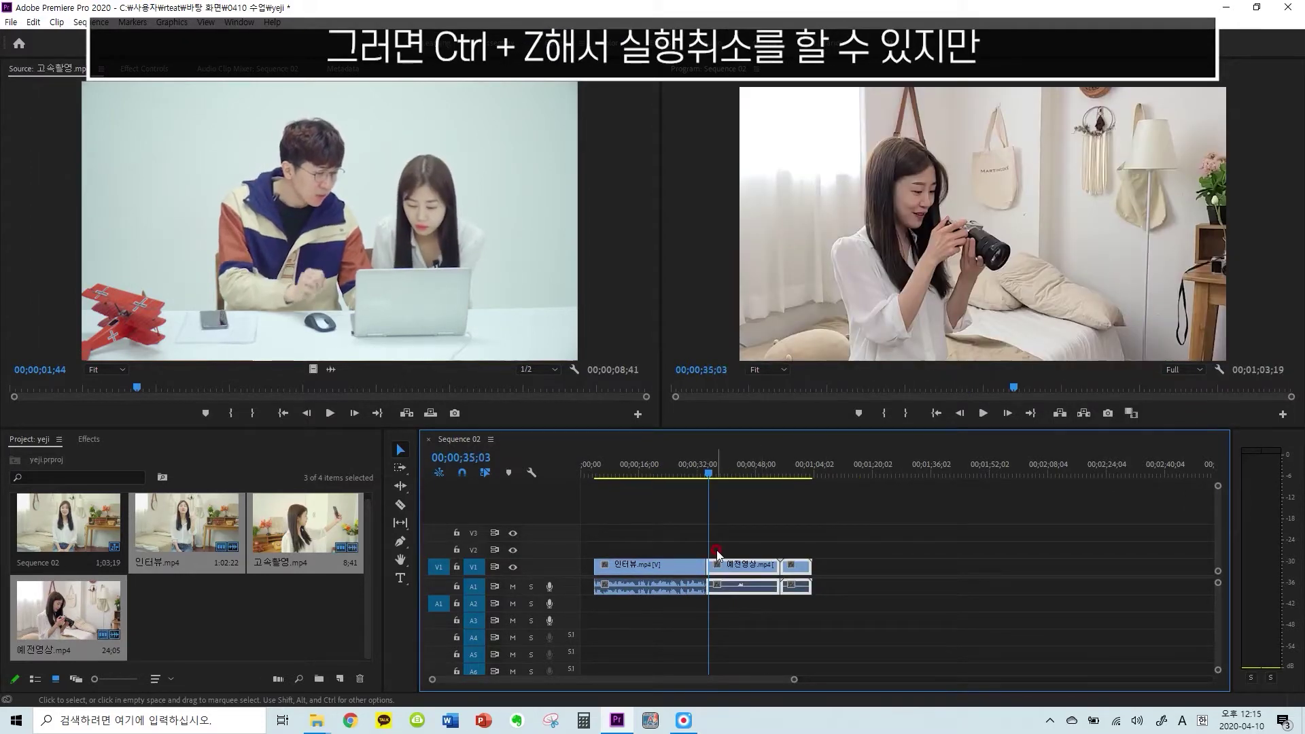
Undo the move of 예전영상.mp4 and 고속촬영.mp4 behind 인터뷰.mp4 and the trim before it, and play across the cut near 35 seconds
key(ctrl+z)
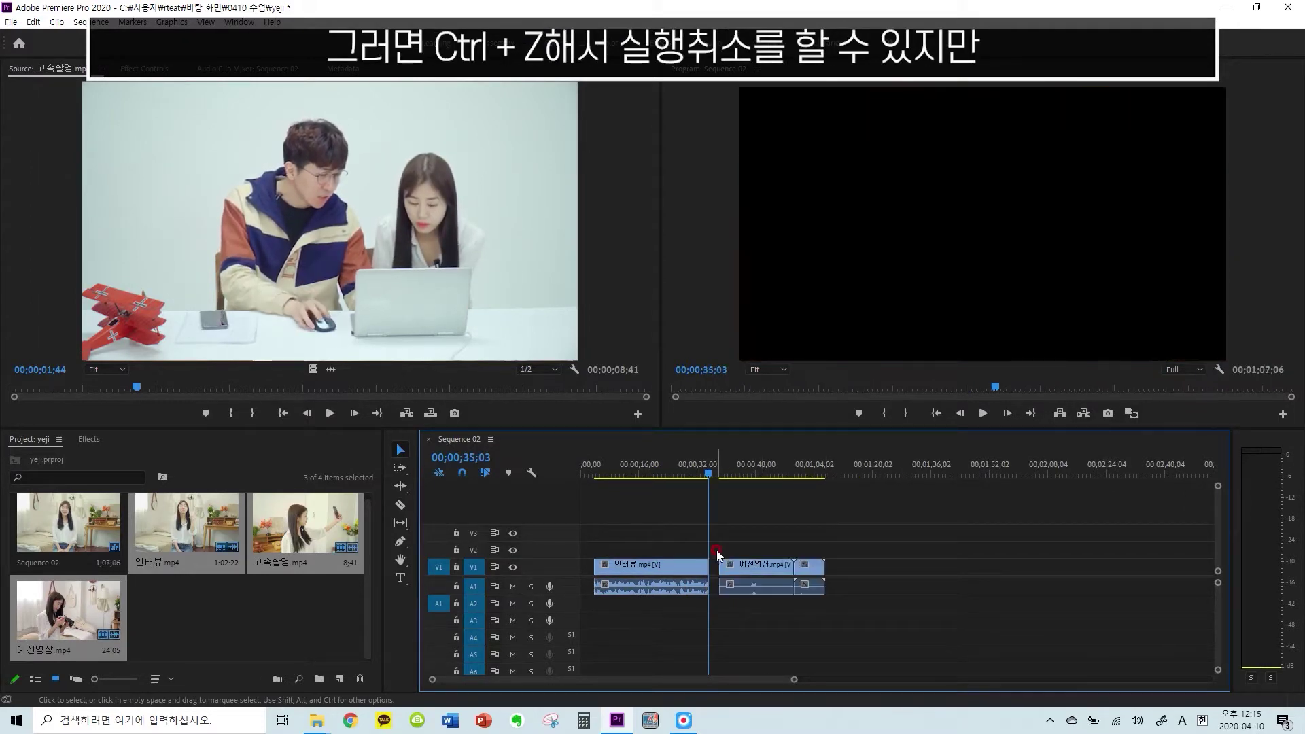
key(ctrl+z)
key(space)
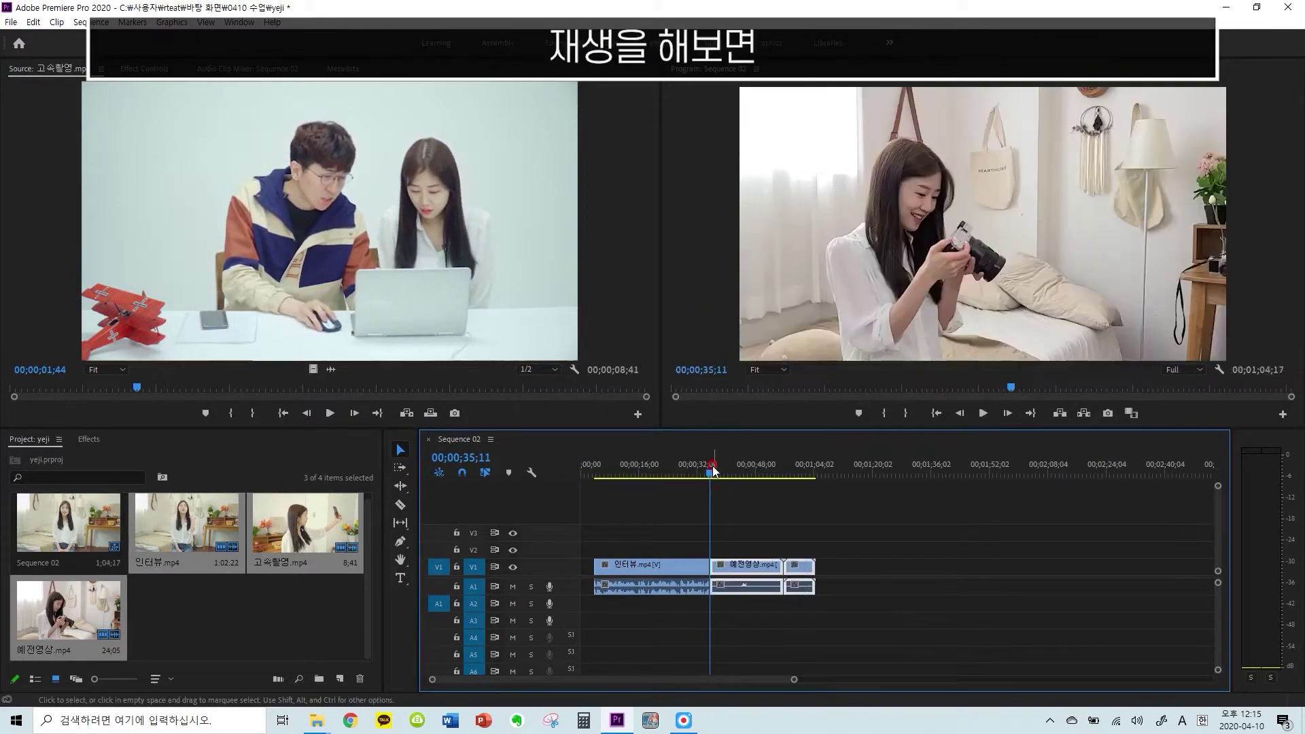
click(704, 466)
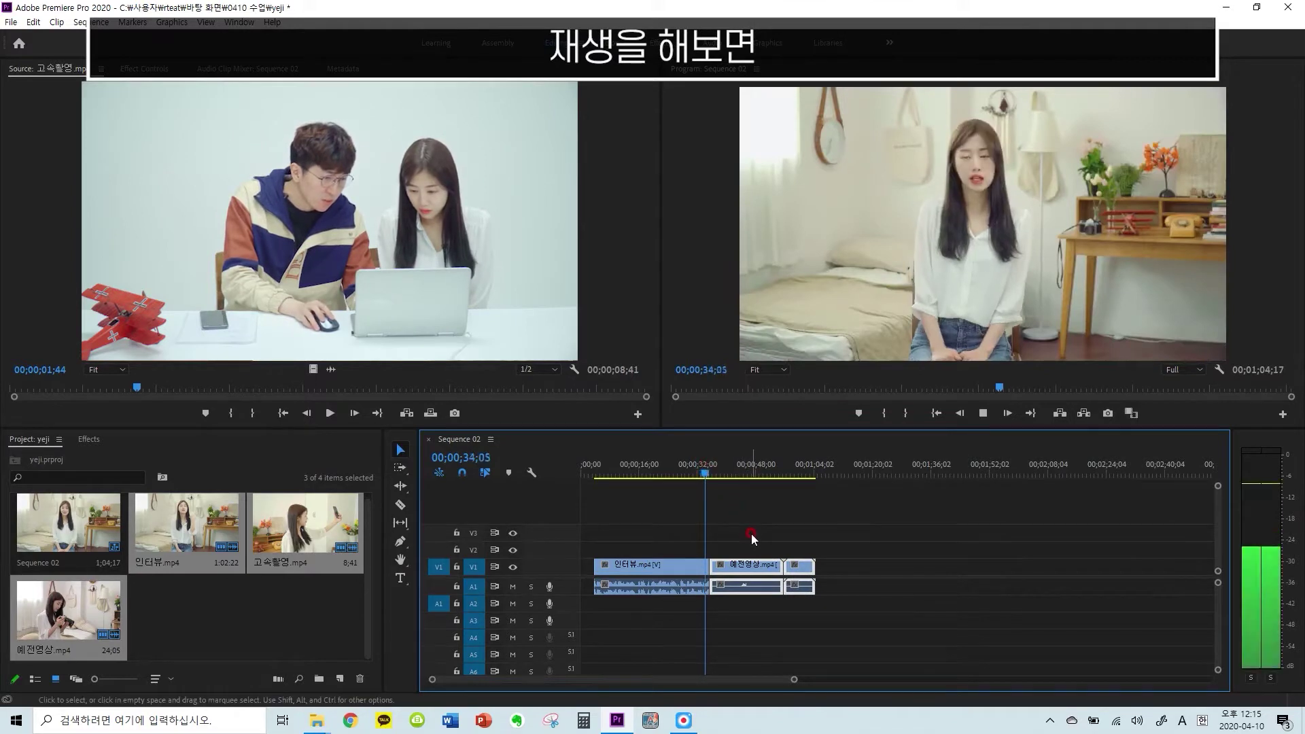
key(space)
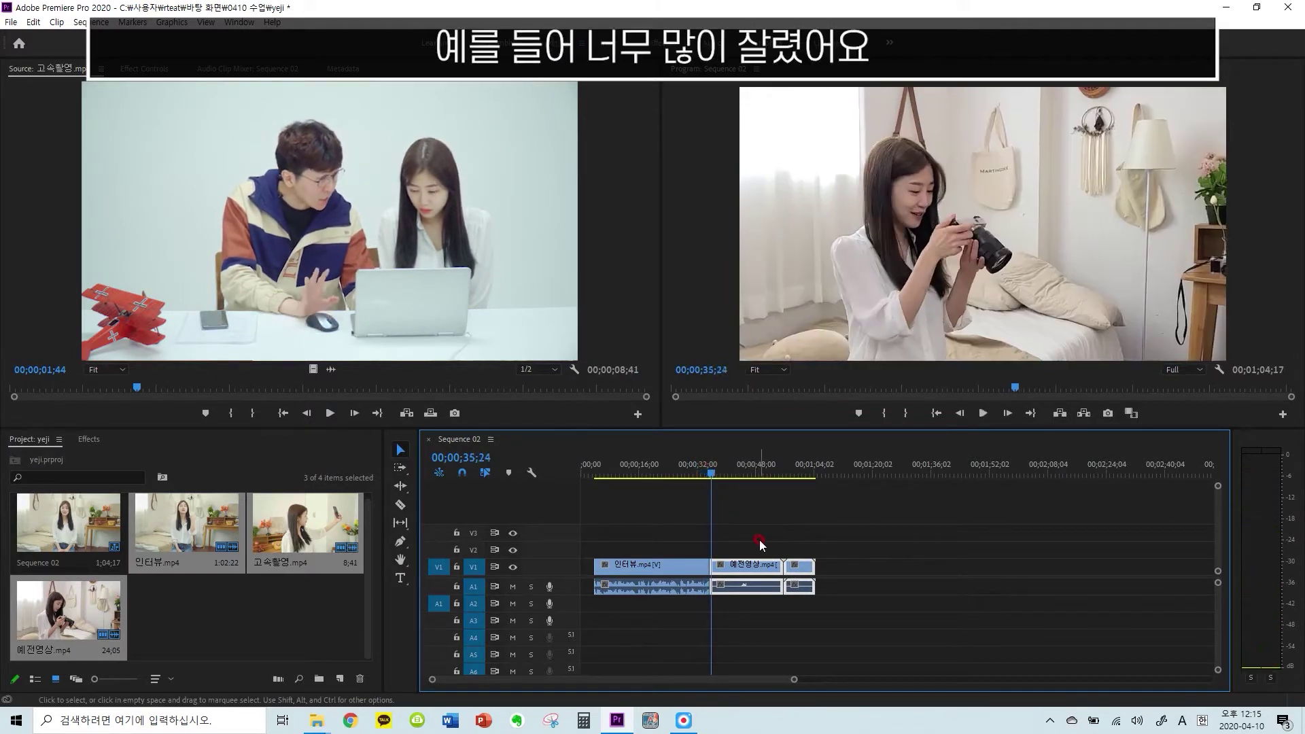
Extend the end of 인터뷰.mp4 to about 40 seconds, join the two following clips directly behind it, and play across the cut
drag(879, 539, 727, 550)
click(725, 475)
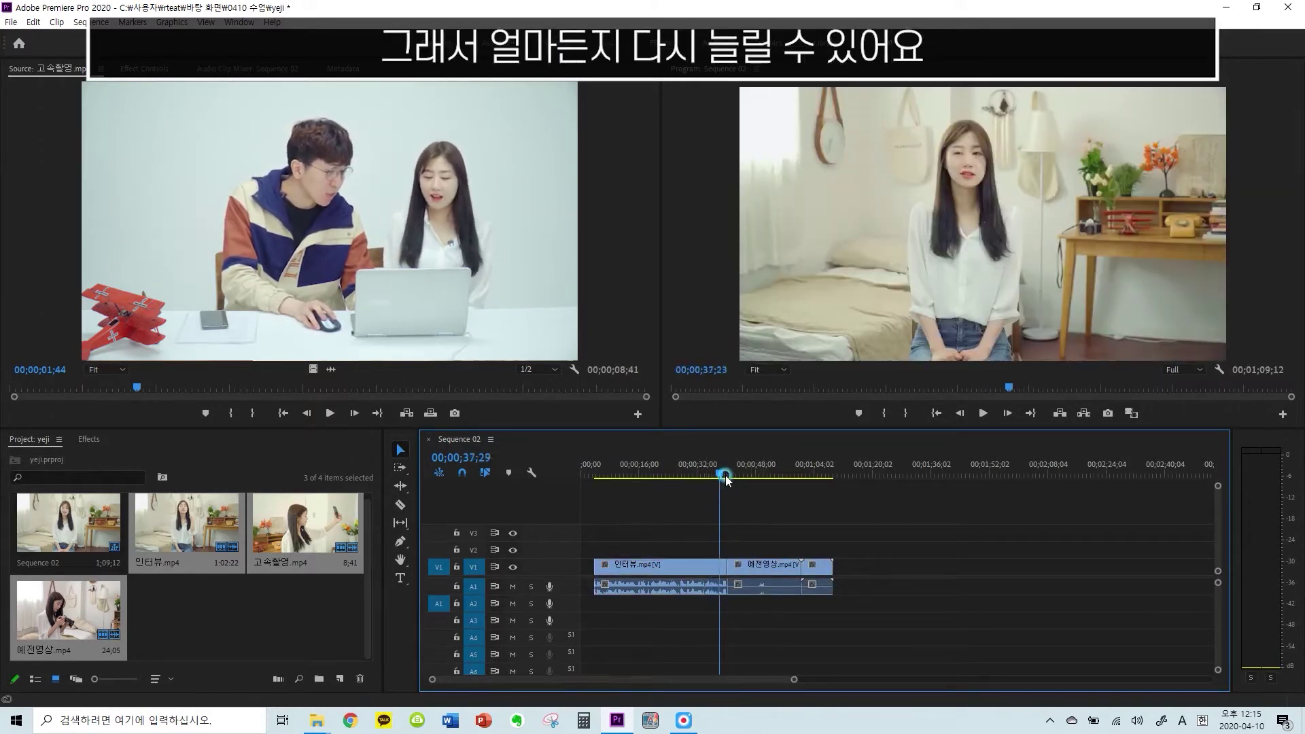
key(space)
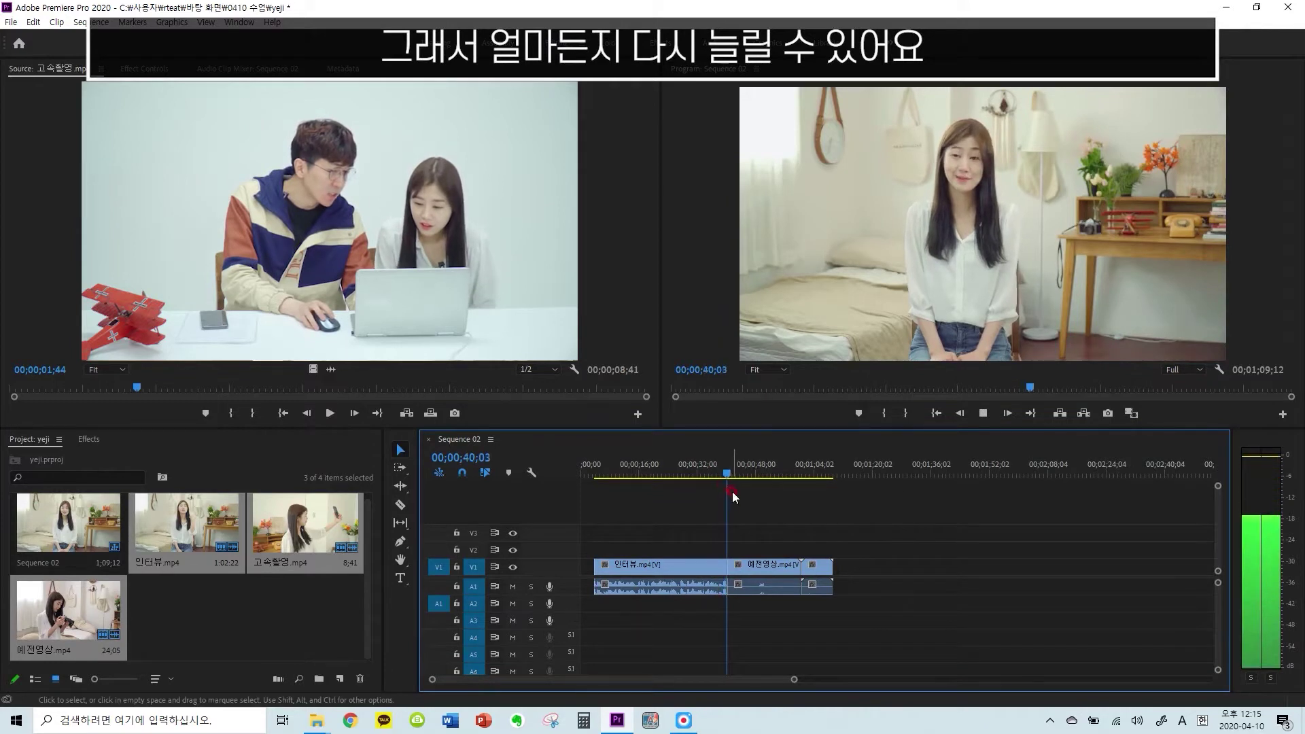
key(space)
Try moving the two rear clips further back and extending 인터뷰.mp4 to about 52 seconds, and undo
drag(827, 517, 839, 567)
drag(727, 568, 787, 568)
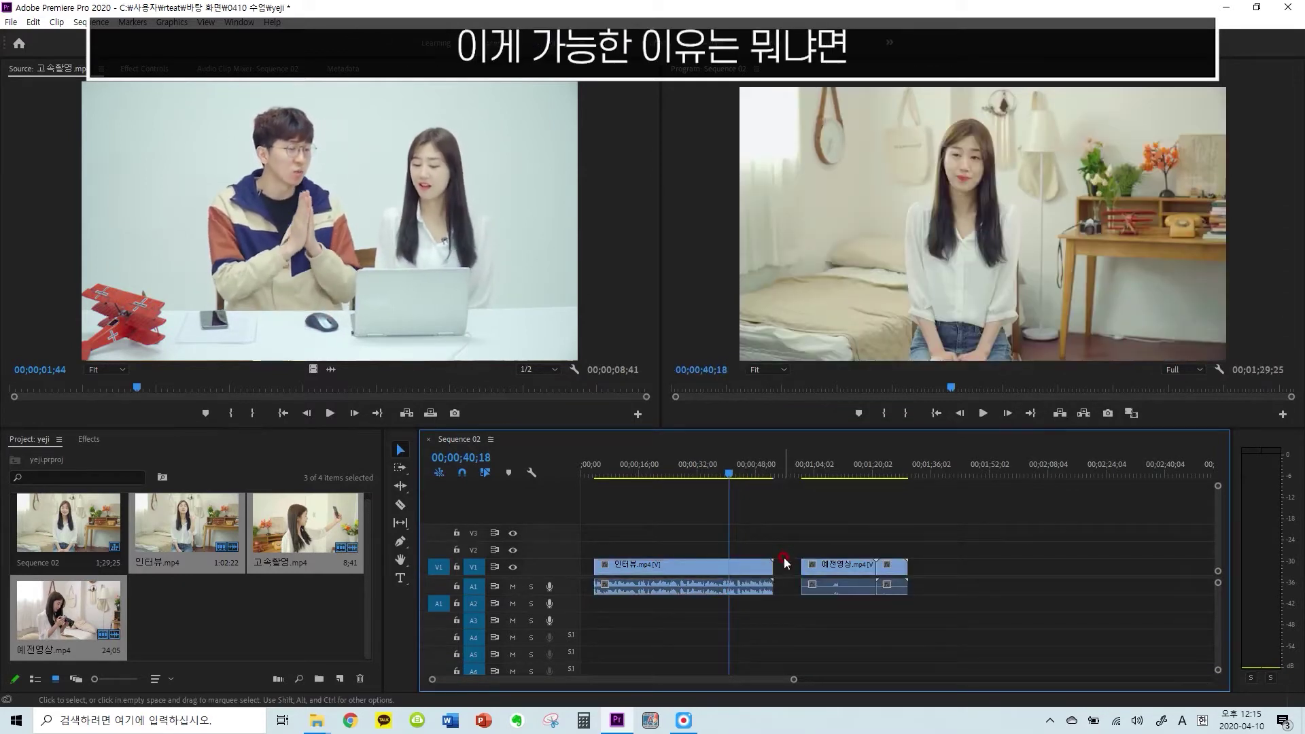
key(ctrl+z)
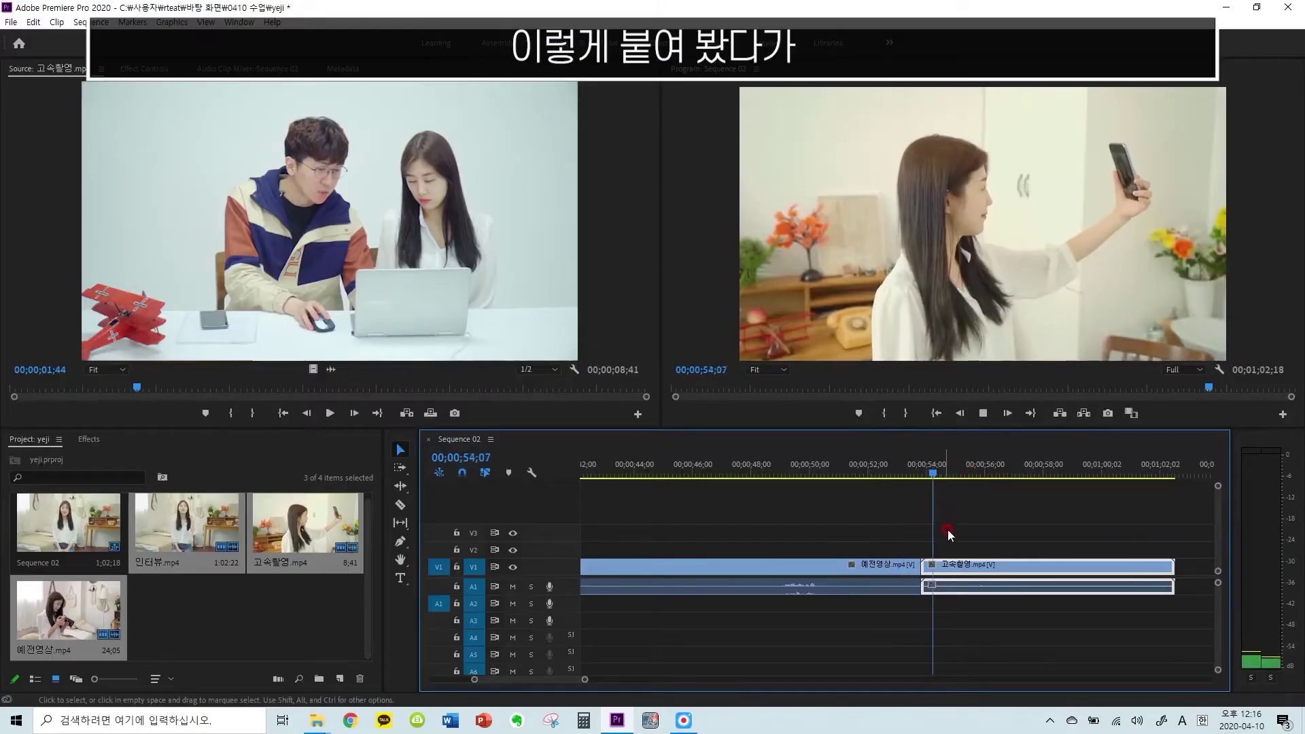
Trim a little off the end of 예전영상.mp4, join 고속촬영.mp4 directly behind it, and play across the cut
drag(917, 565, 945, 565)
click(899, 474)
drag(900, 474, 919, 474)
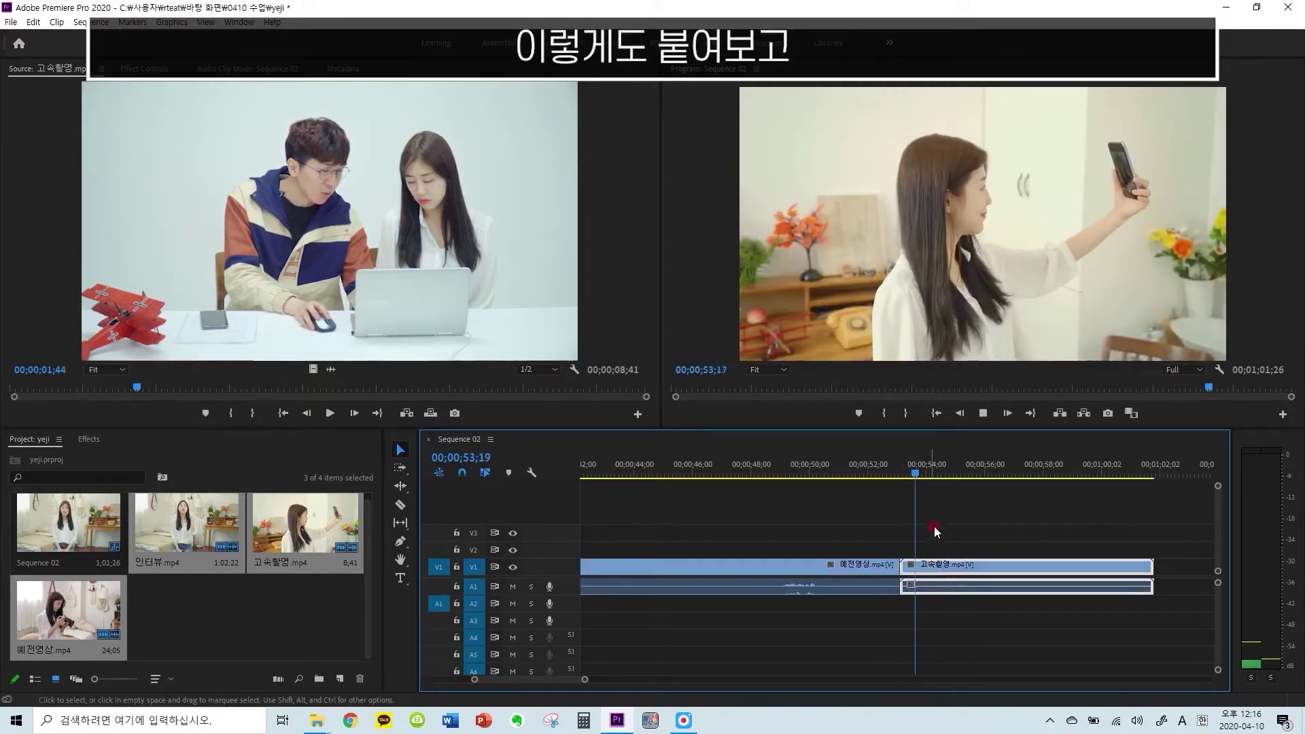
Move 고속촬영.mp4 about one second later, extend the end of 예전영상.mp4 to meet it, and play across the cut
drag(938, 565, 969, 565)
click(910, 569)
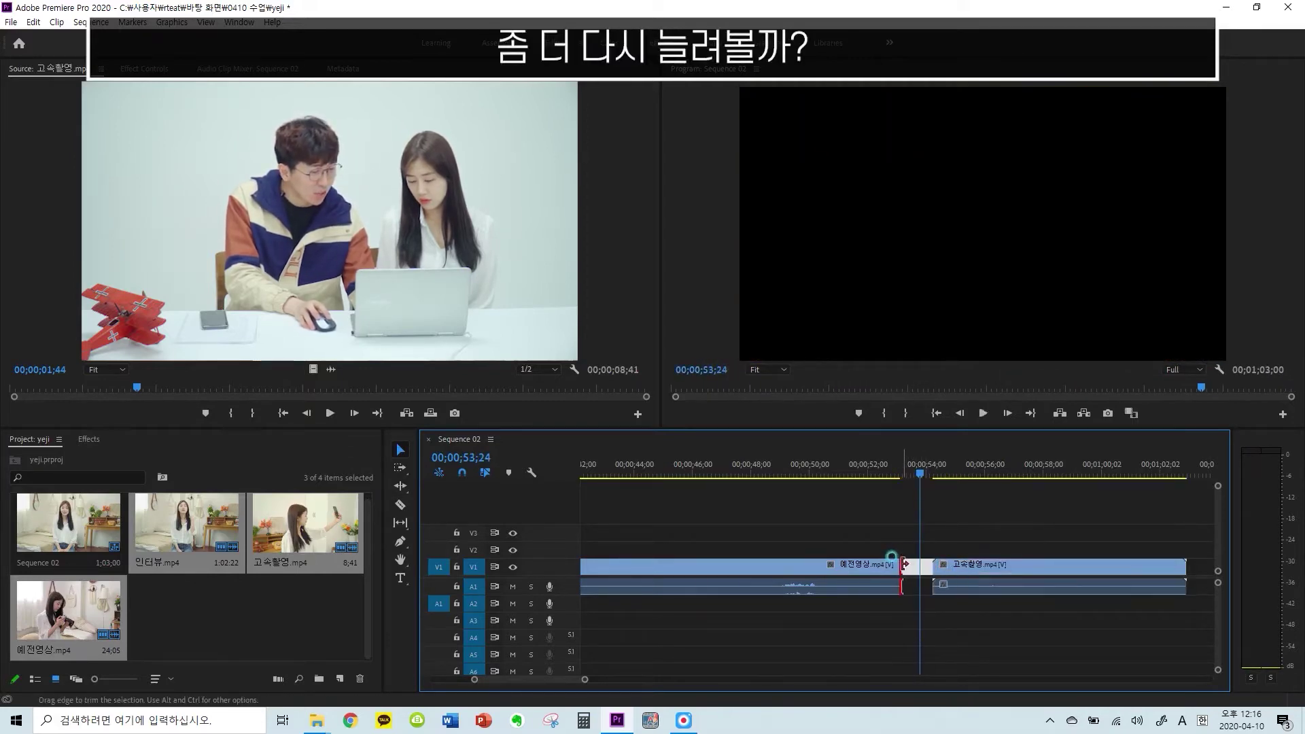
key(Delete)
key(space)
click(950, 524)
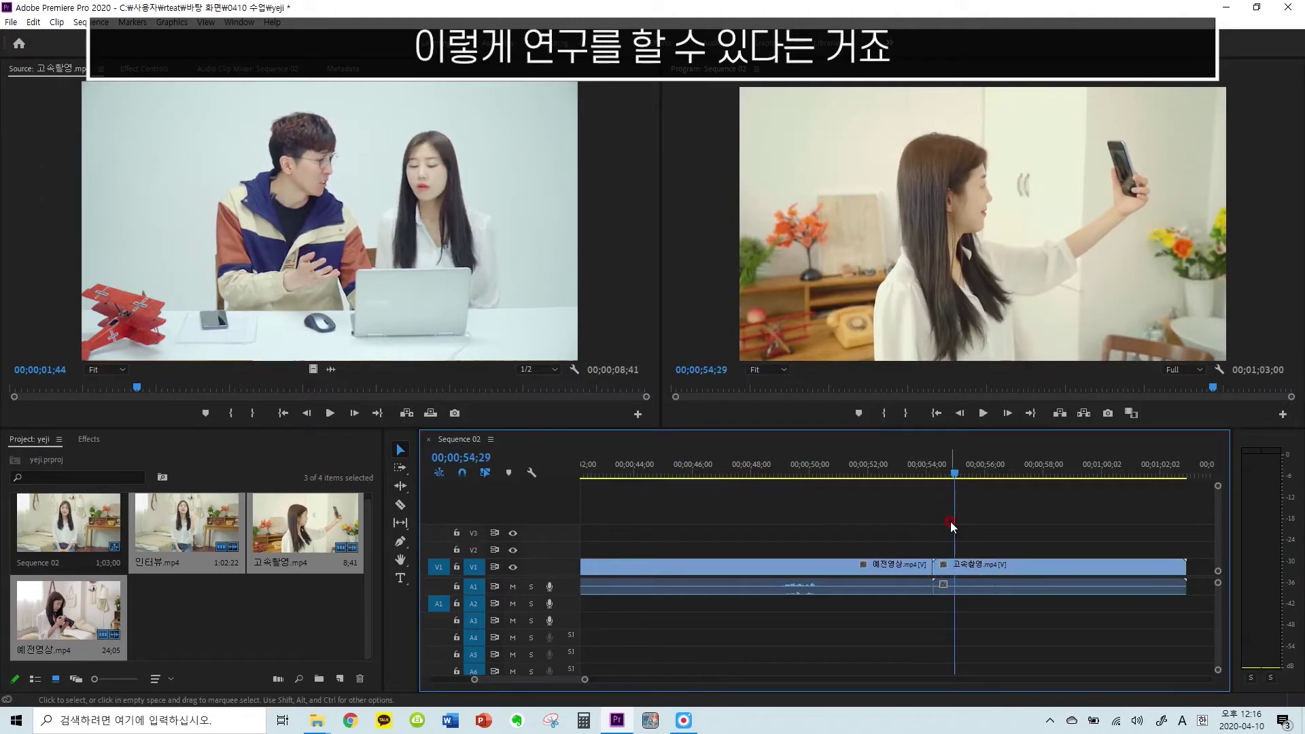
key(space)
Shift 인터뷰.mp4 and 예전영상.mp4 to the start of the sequence and place 고속촬영.mp4 separately at about 1:06
key(minus)
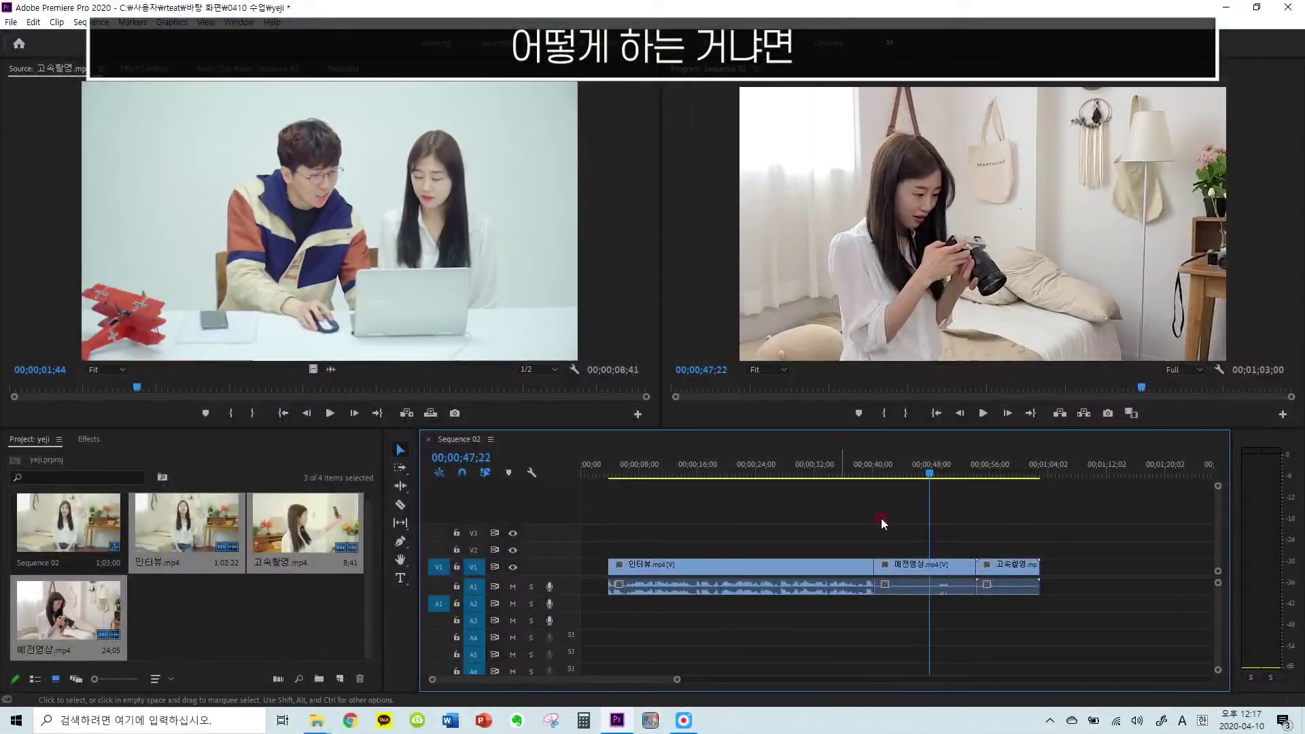
drag(1035, 523, 809, 579)
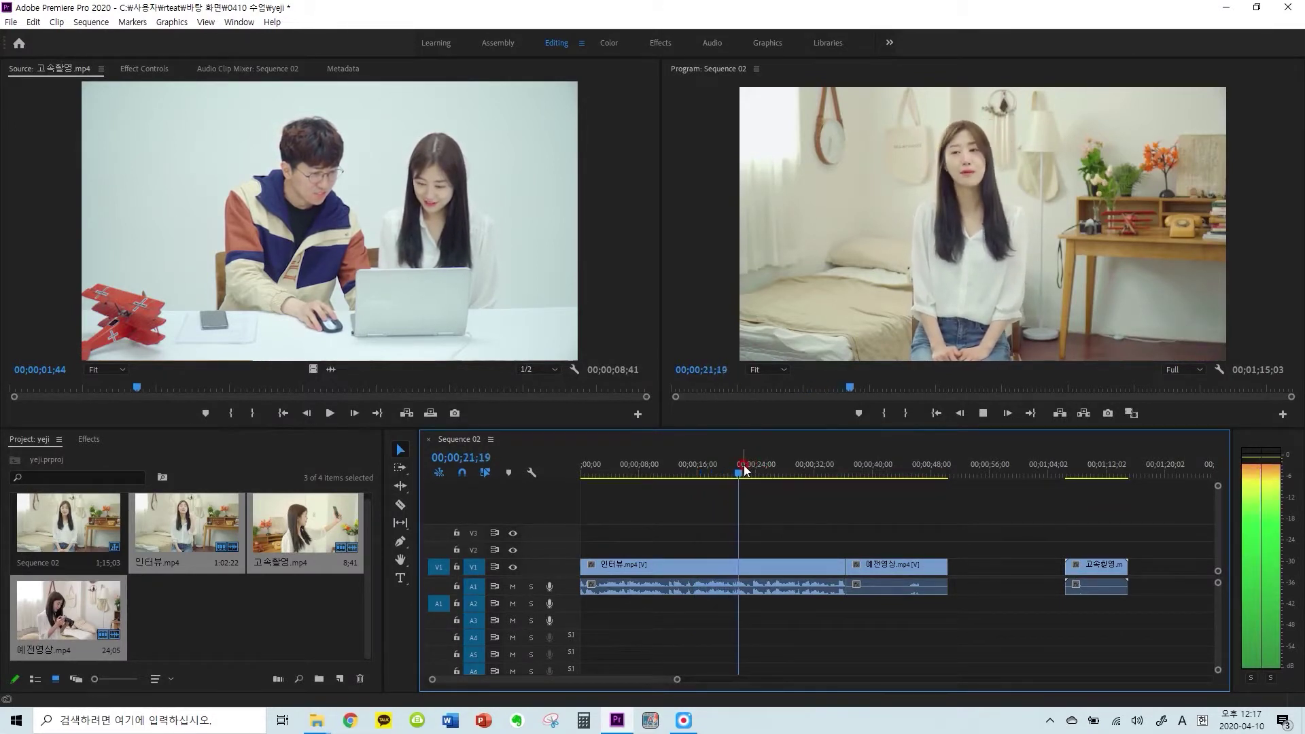
Split 인터뷰.mp4 at 00;00;20;14 with the Razor tool
click(733, 470)
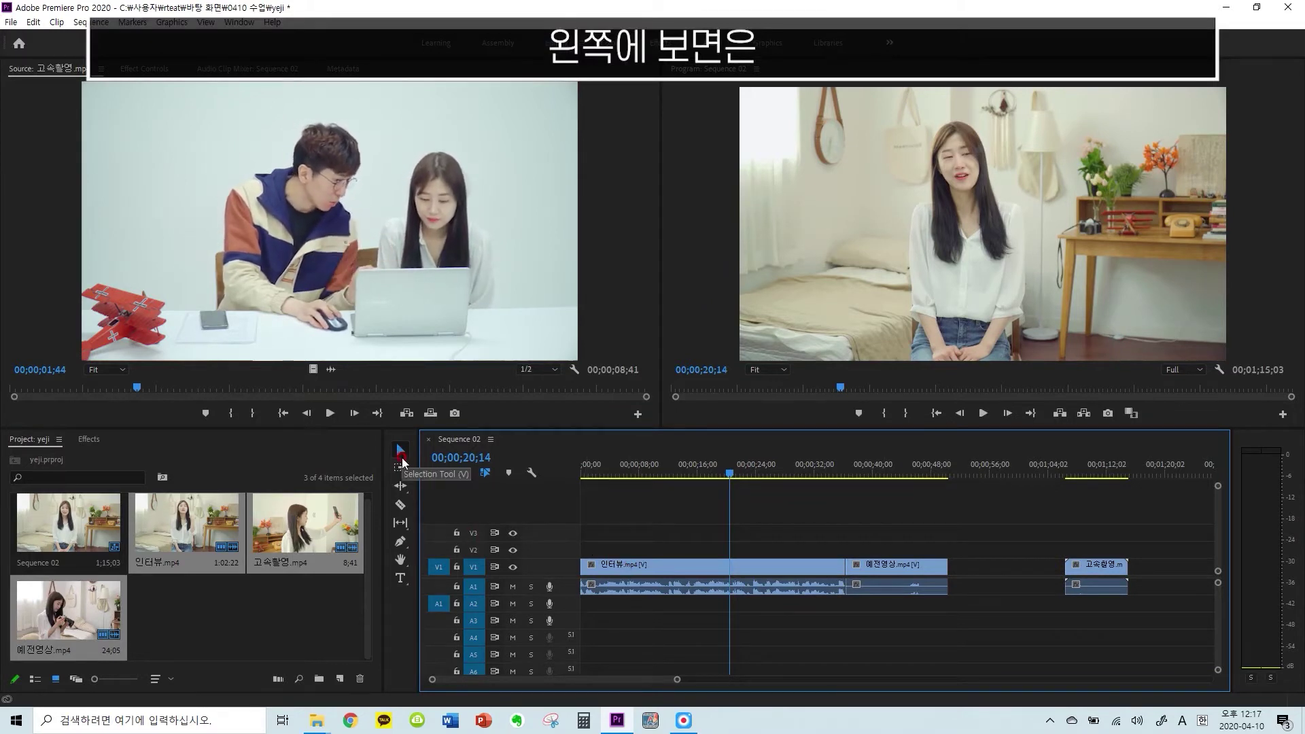
click(401, 505)
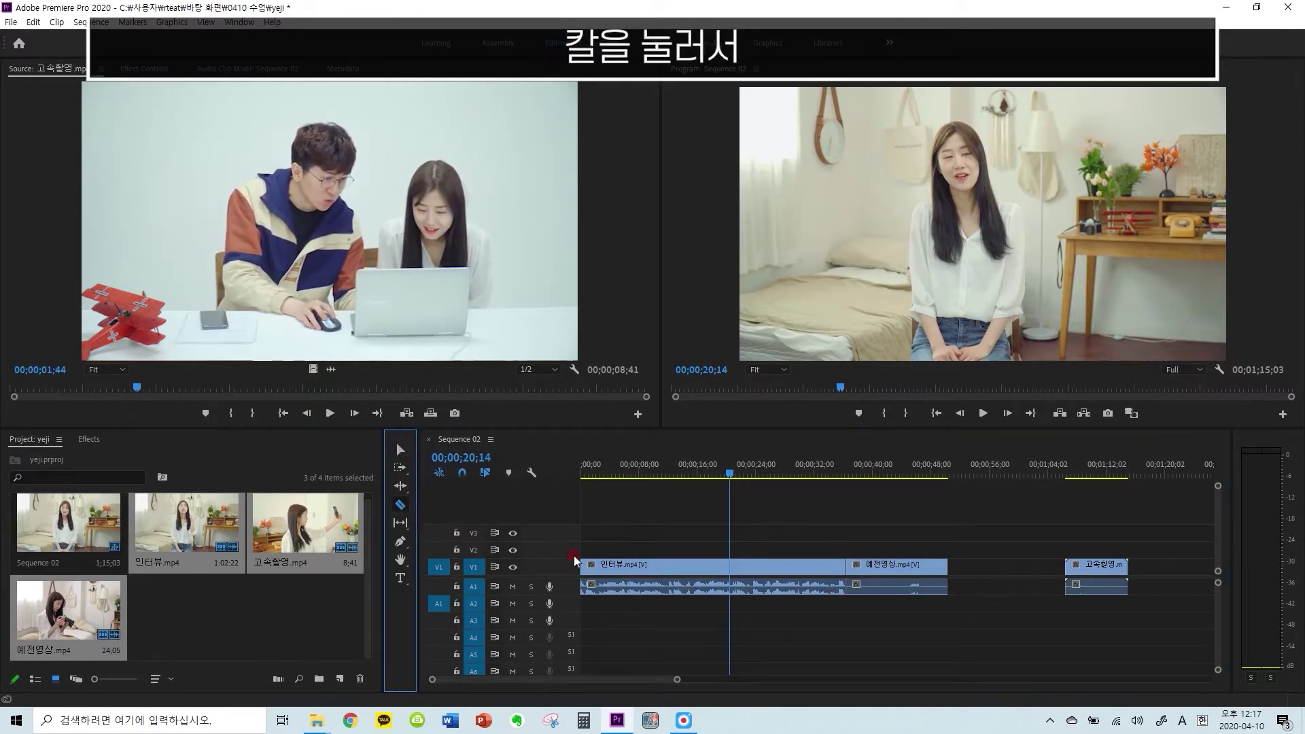
click(729, 566)
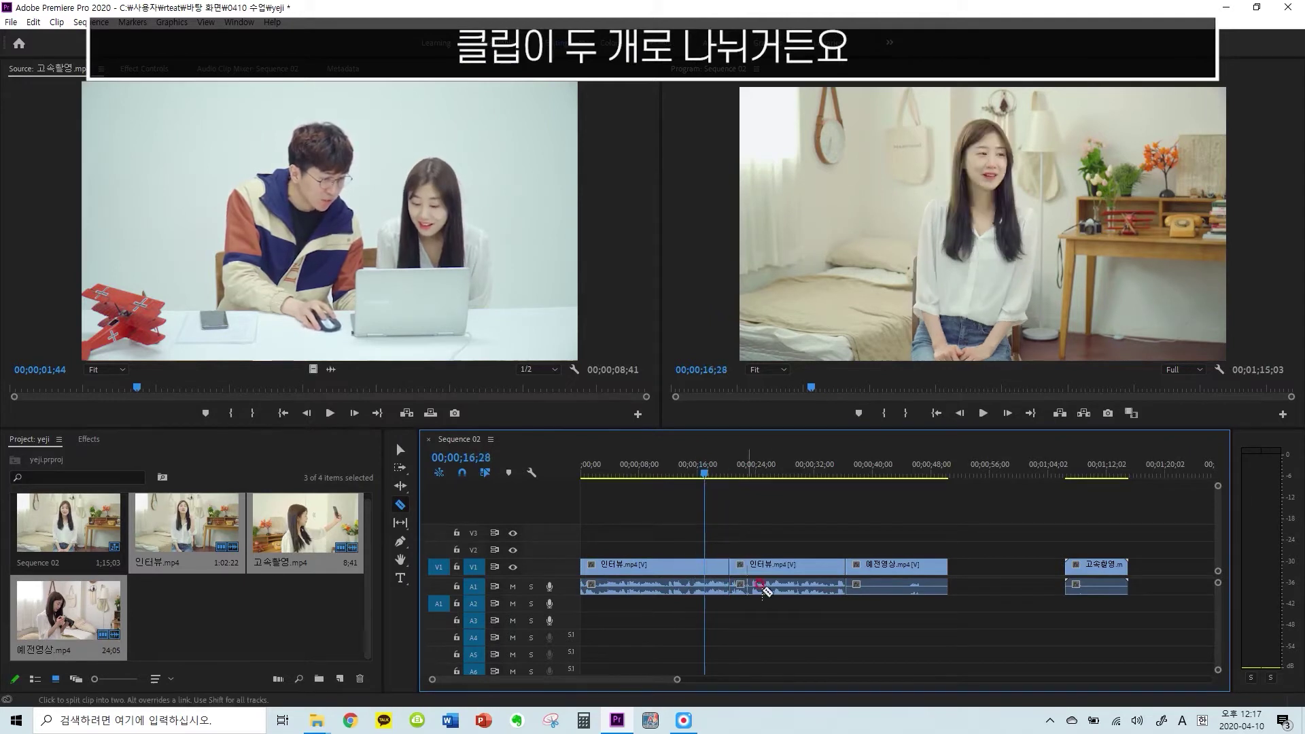
Spread the two parts of 인터뷰.mp4 apart, insert 예전영상.mp4 between them, and close the gaps
click(400, 450)
click(800, 567)
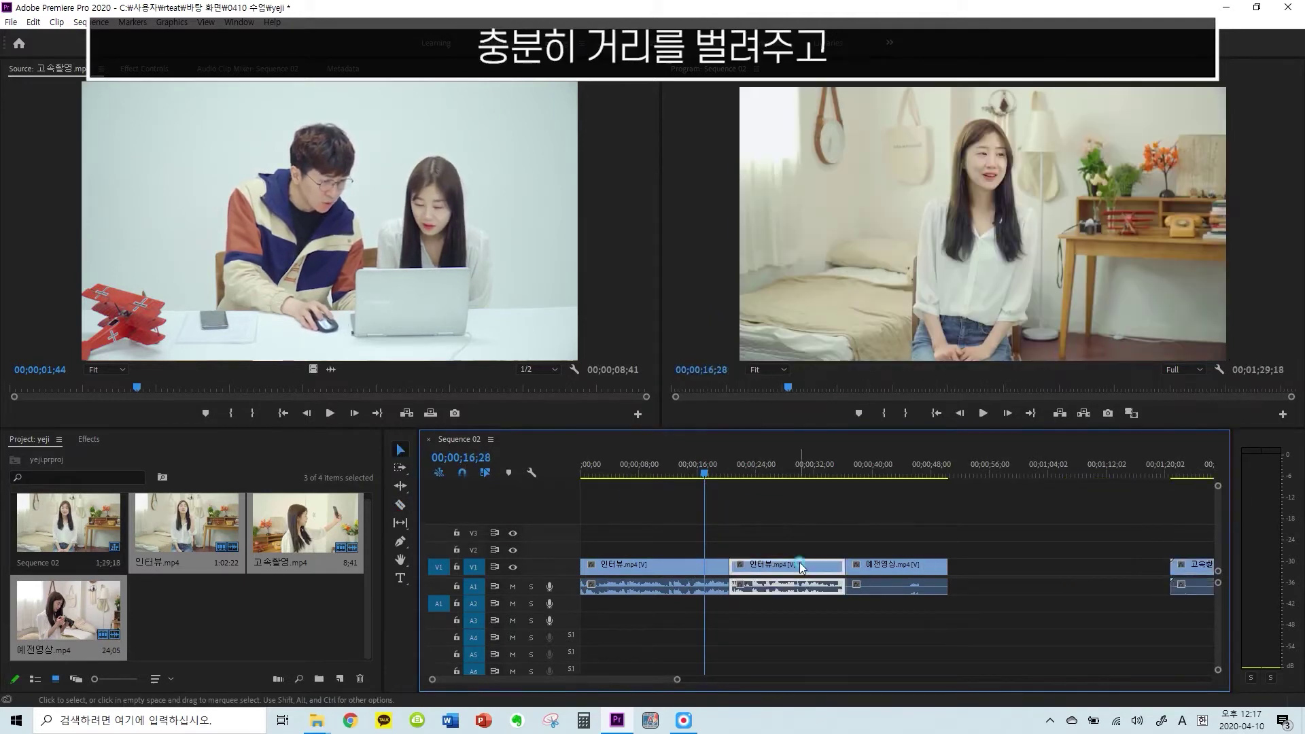
drag(855, 571, 1006, 565)
click(859, 456)
drag(859, 455, 873, 464)
drag(878, 572, 765, 577)
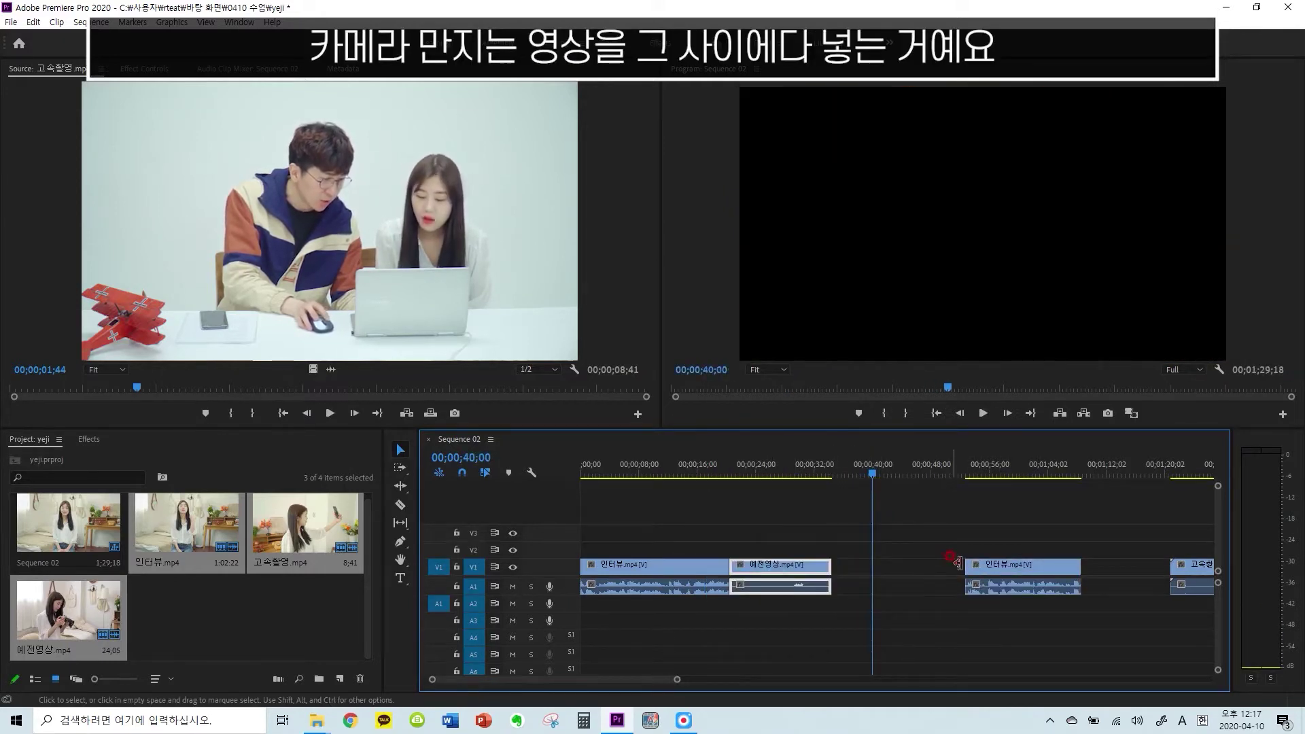
drag(997, 561, 863, 567)
Trim the end of 예전영상.mp4 to about 25 seconds, join the second part of 인터뷰.mp4 behind it, and play the result
click(714, 474)
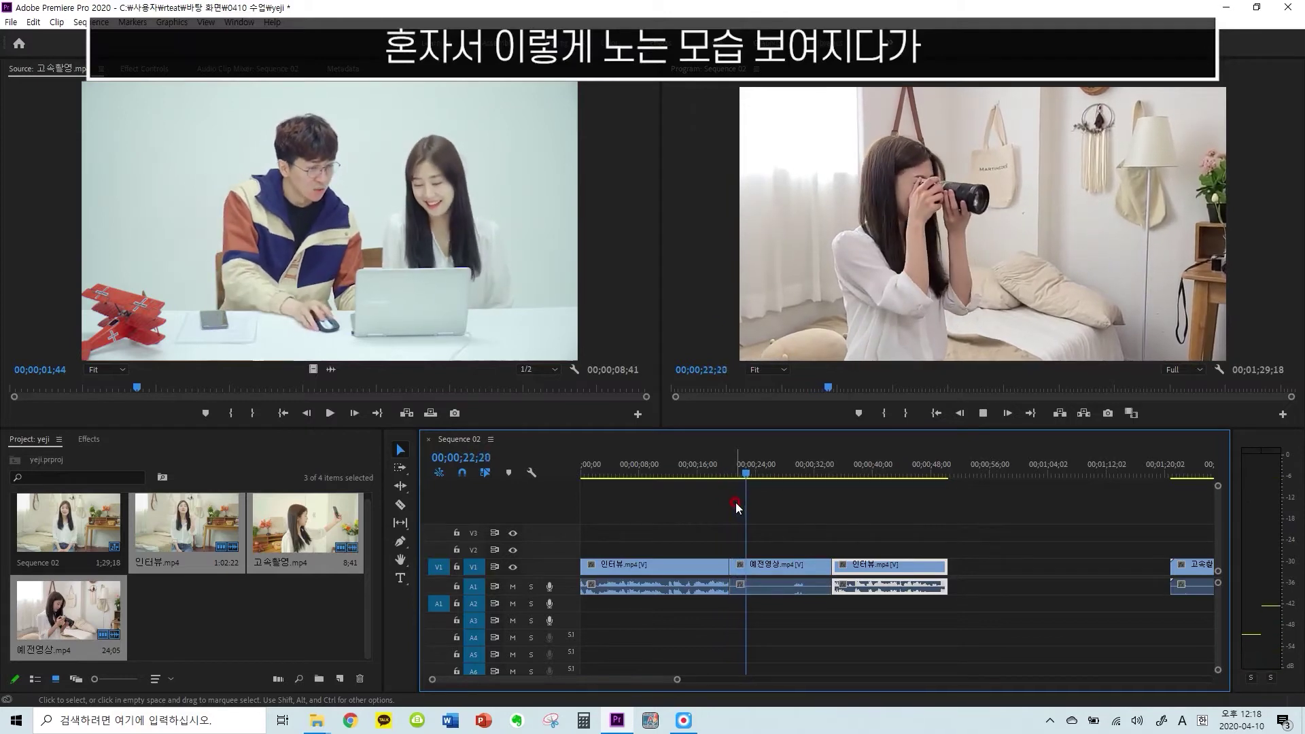
mouse_move(820, 566)
mouse_down()
mouse_move(762, 566)
mouse_move(819, 568)
mouse_move(789, 568)
mouse_move(799, 555)
mouse_up()
key(space)
click(802, 538)
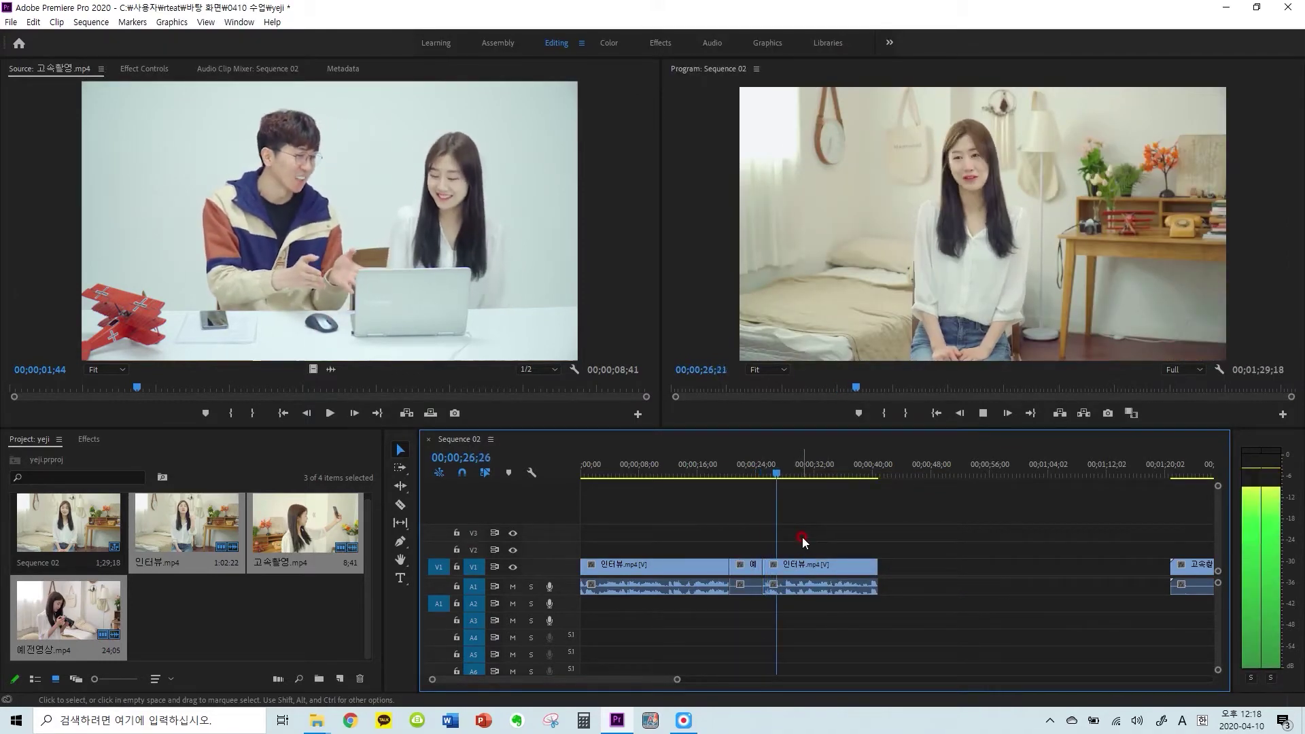
key(space)
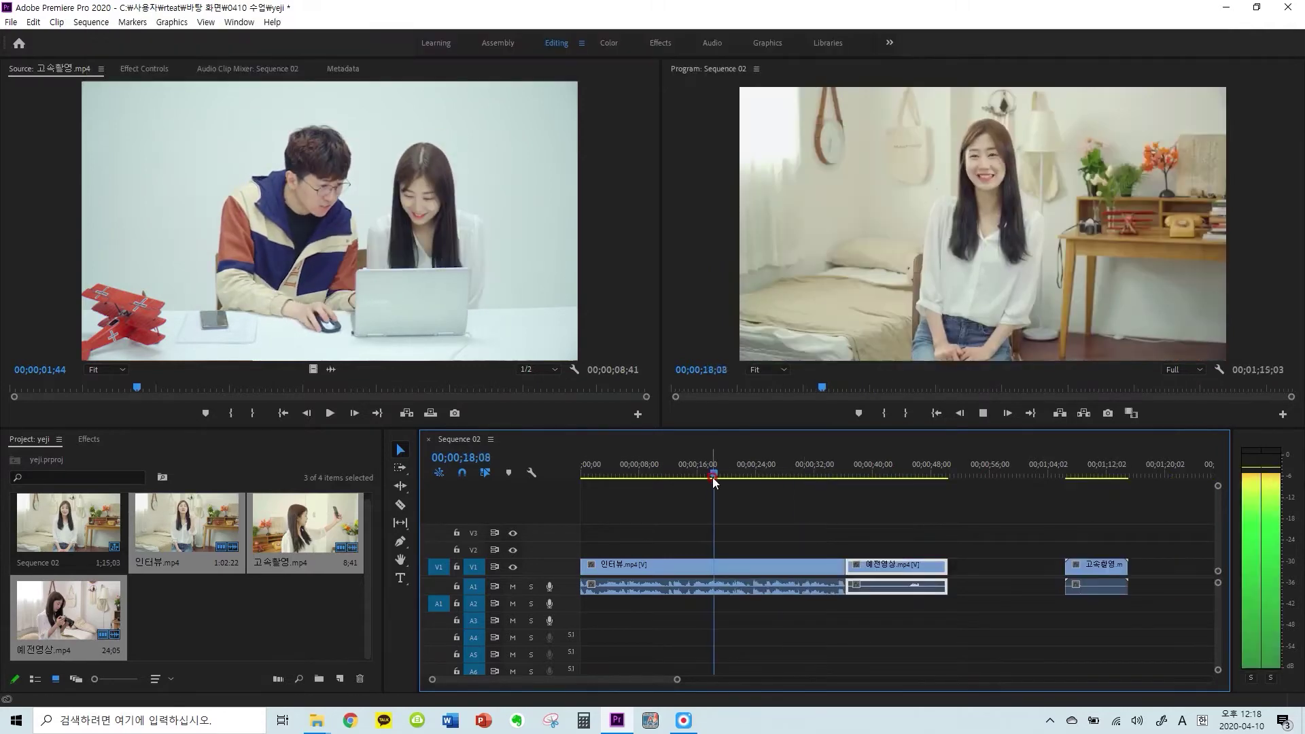
Split 인터뷰.mp4 at 00;00;20;16 with the Razor tool and move the playhead away from the cut to about 14 seconds
click(744, 515)
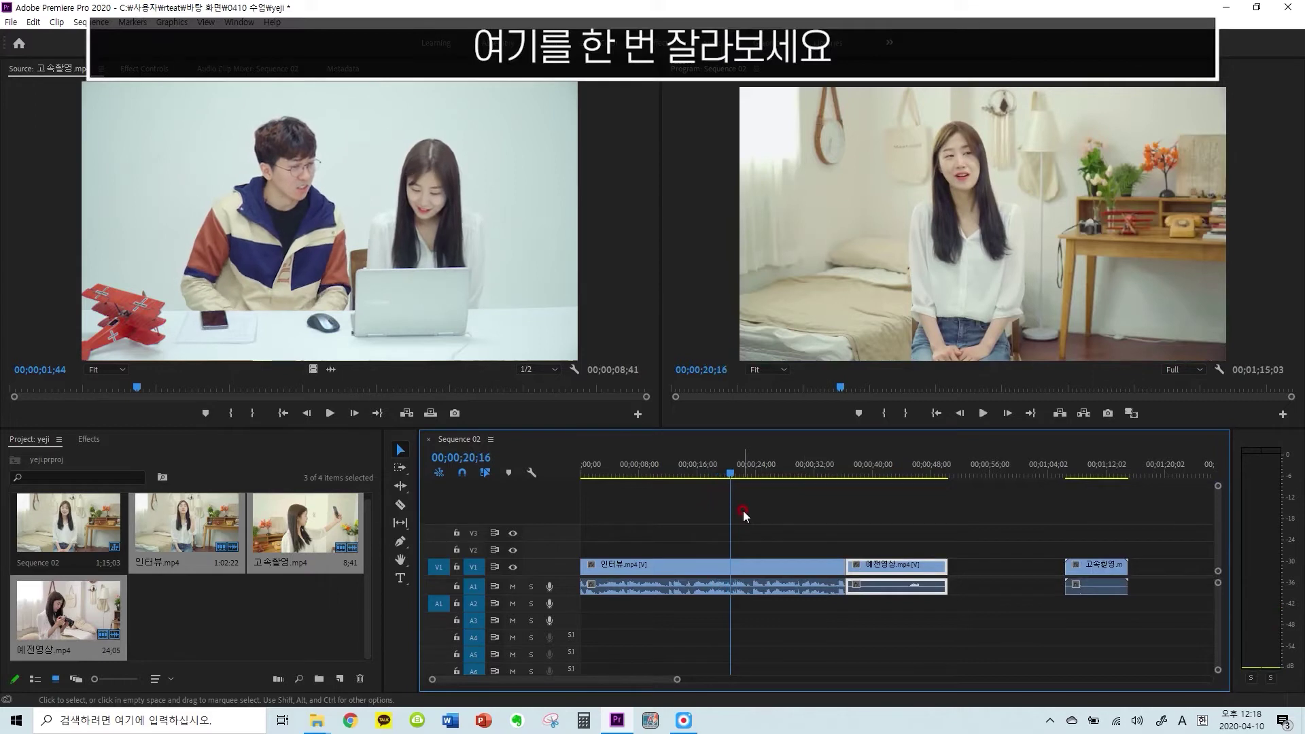
click(401, 506)
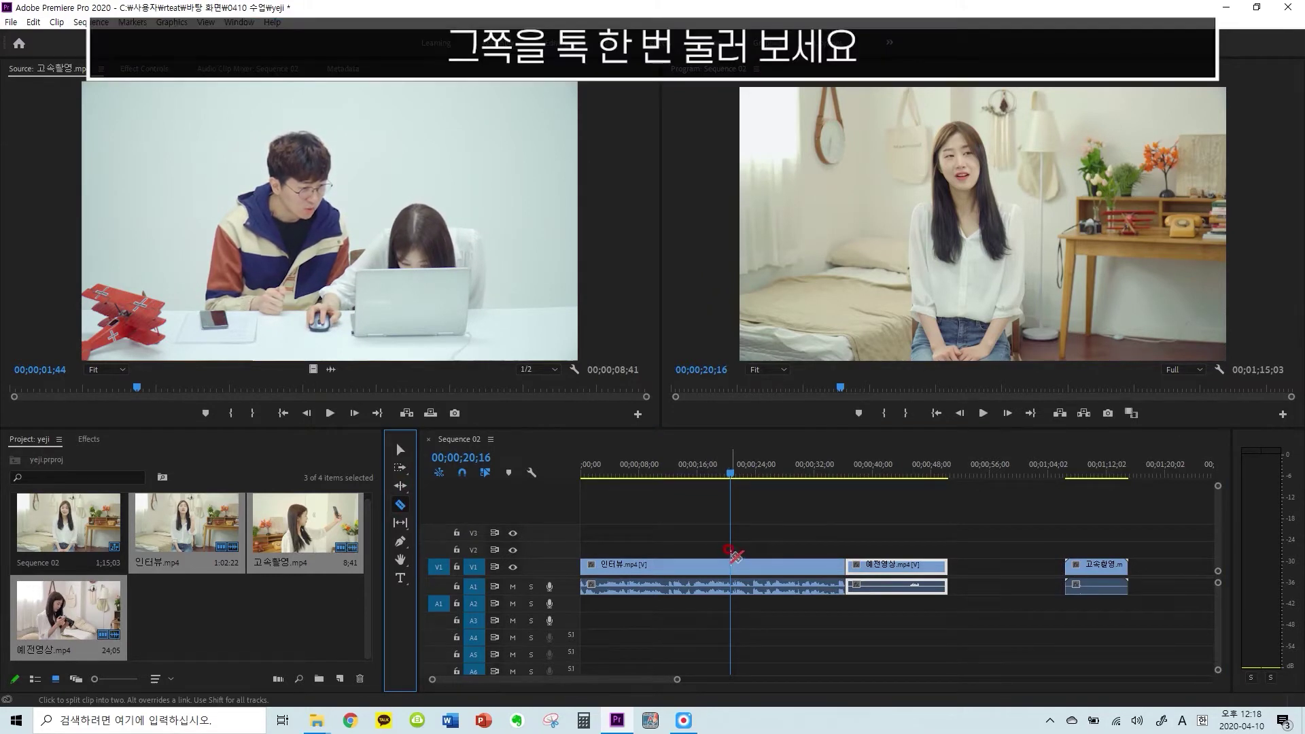
click(734, 556)
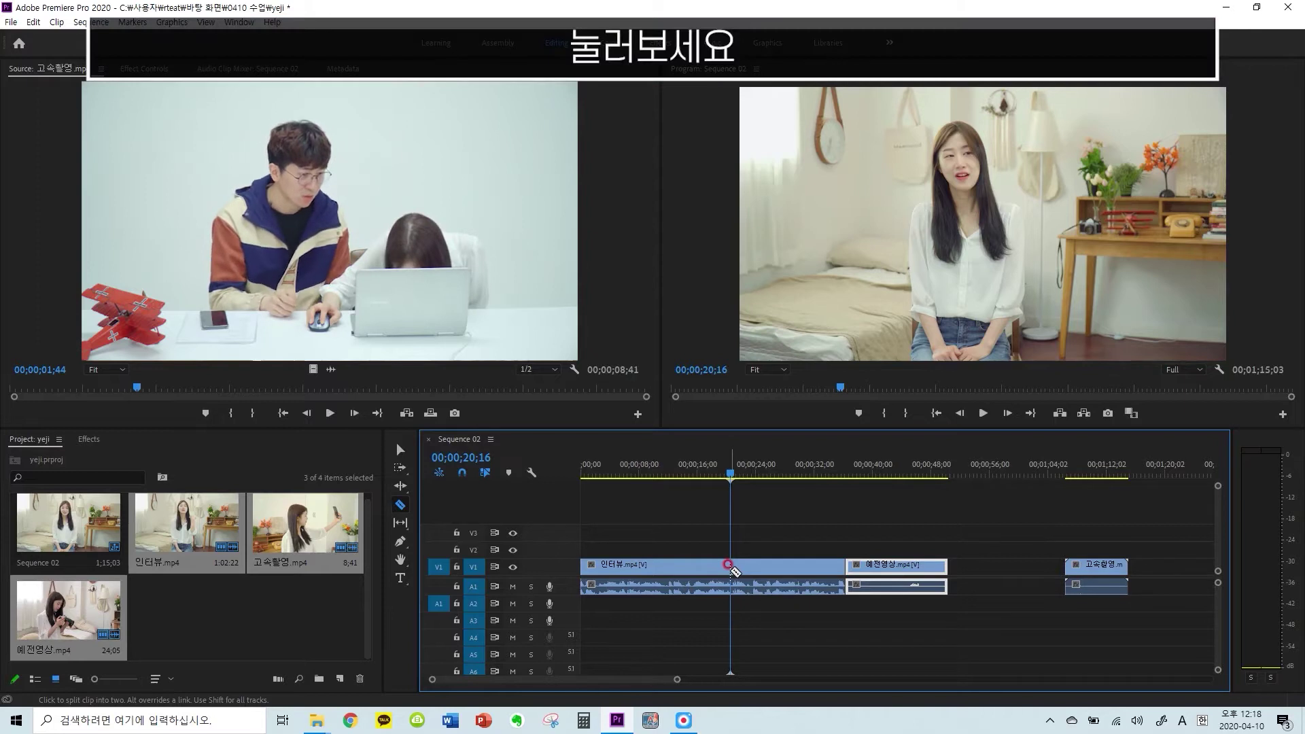
click(731, 563)
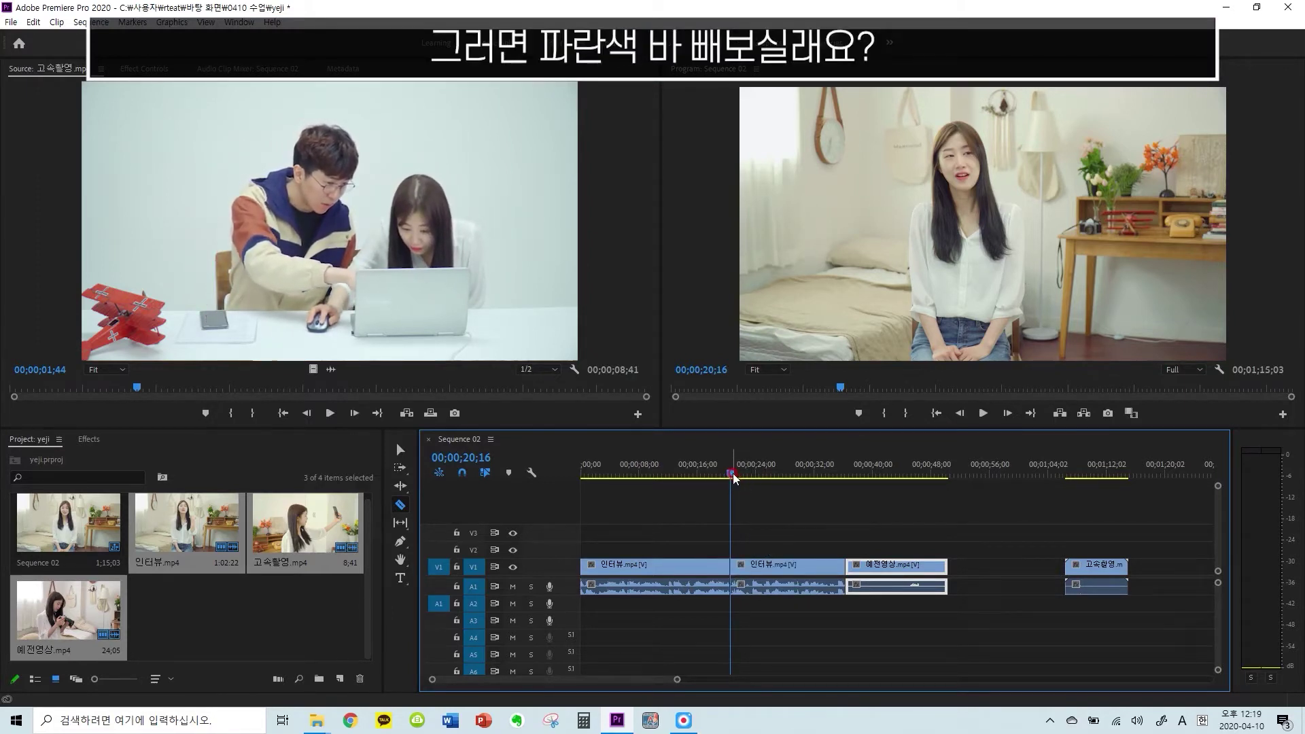
drag(748, 477, 685, 478)
click(800, 563)
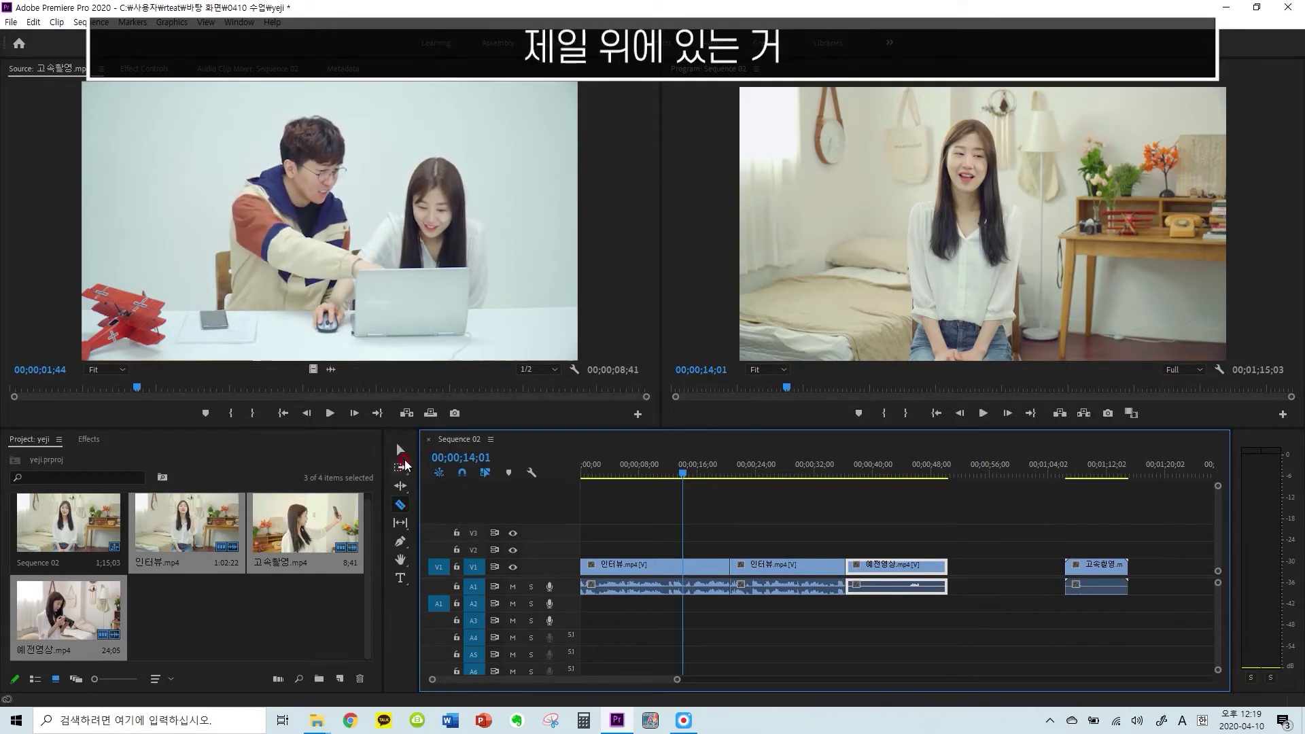
Move the second part of 인터뷰.mp4 away, place 예전영상.mp4 behind the first part, and attach the second part after it
click(398, 448)
click(678, 501)
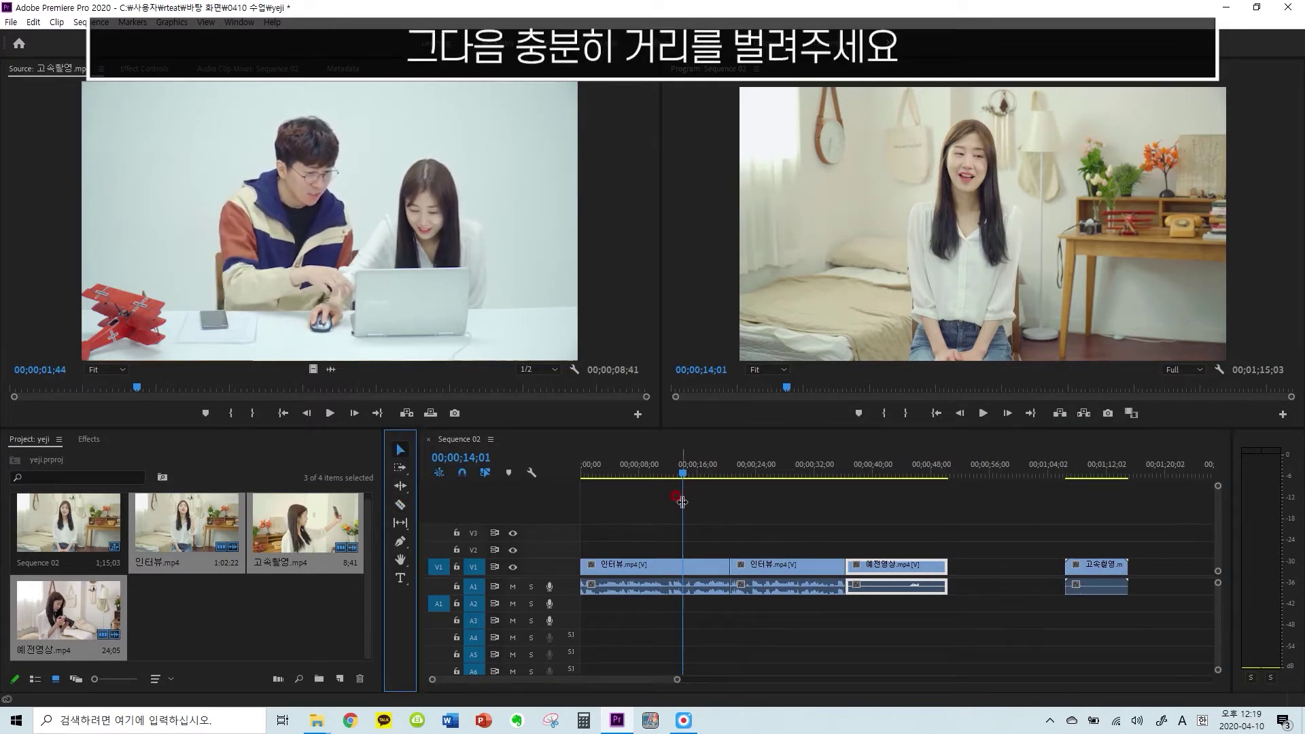
click(819, 564)
drag(818, 563, 1012, 566)
drag(909, 568, 794, 568)
drag(954, 565, 846, 564)
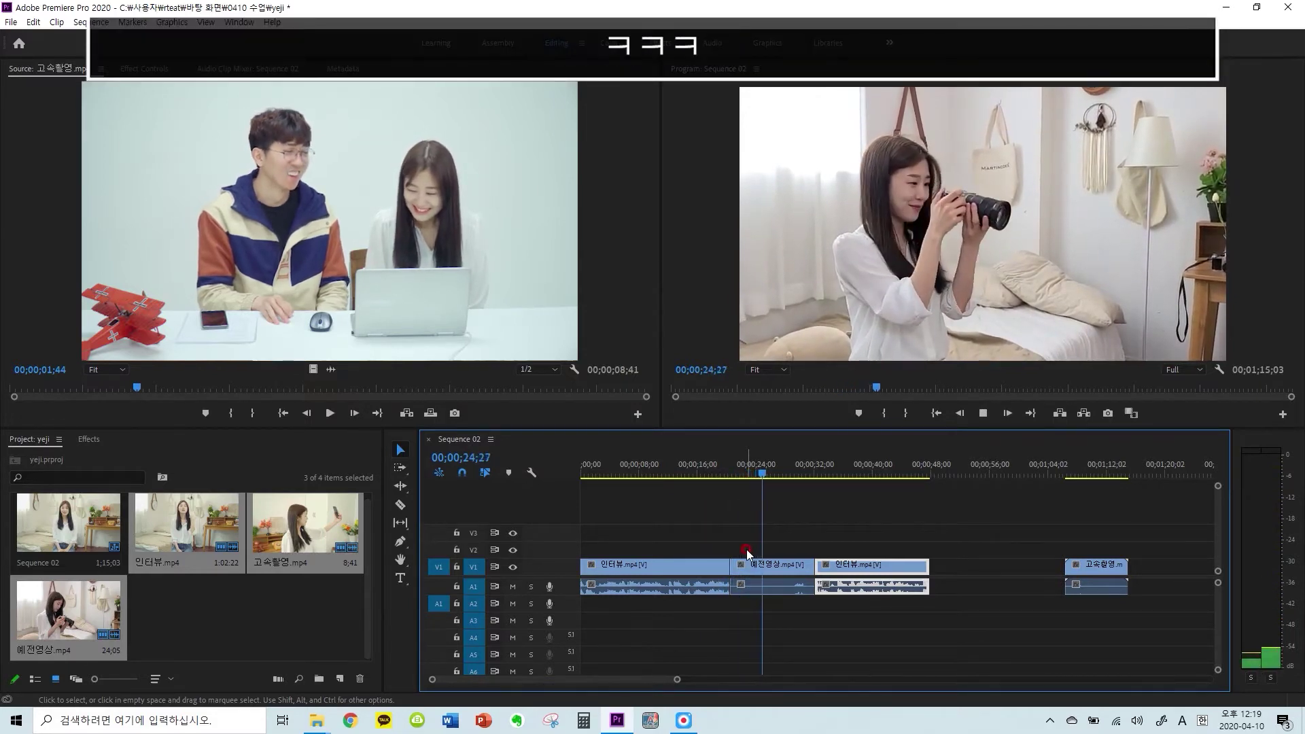
Shorten the end of 예전영상.mp4 to about 28 seconds, rejoin the second part of 인터뷰.mp4 behind it, and play across the cuts
key(space)
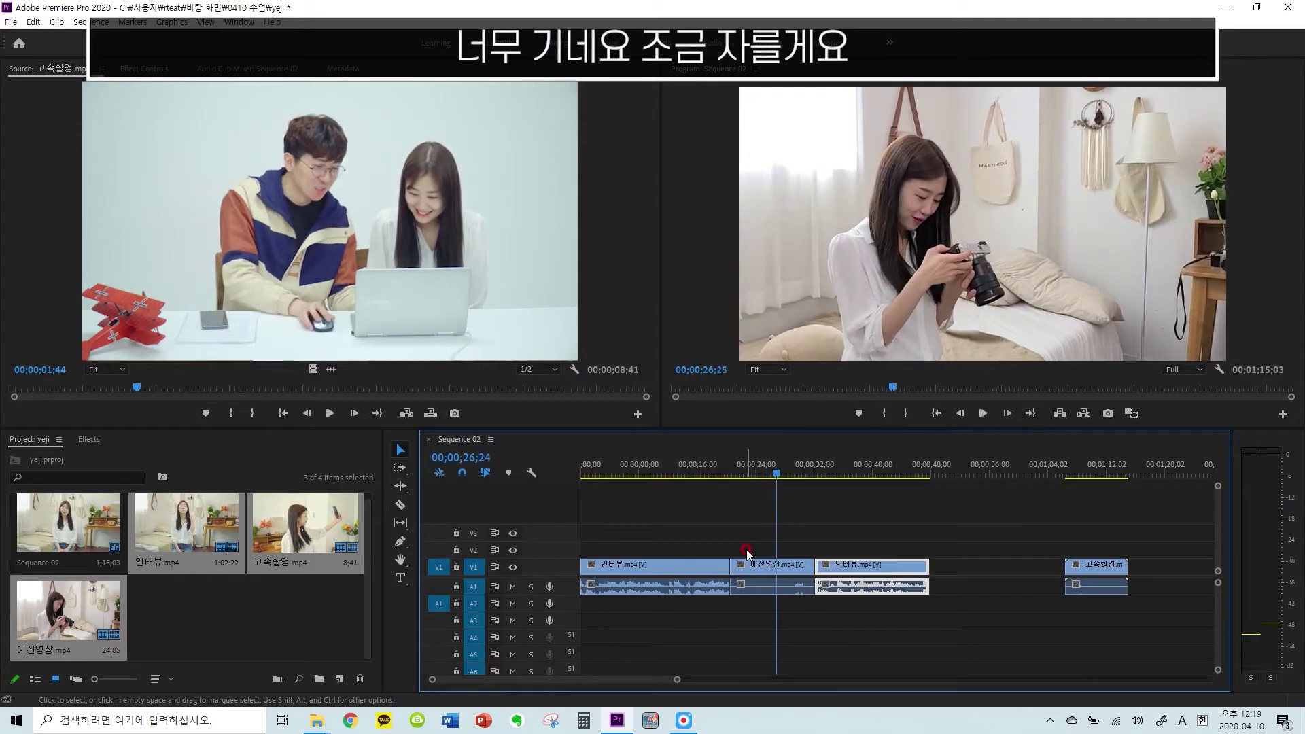
mouse_move(807, 567)
mouse_down()
mouse_move(781, 567)
mouse_move(828, 569)
mouse_move(796, 569)
mouse_up()
key(space)
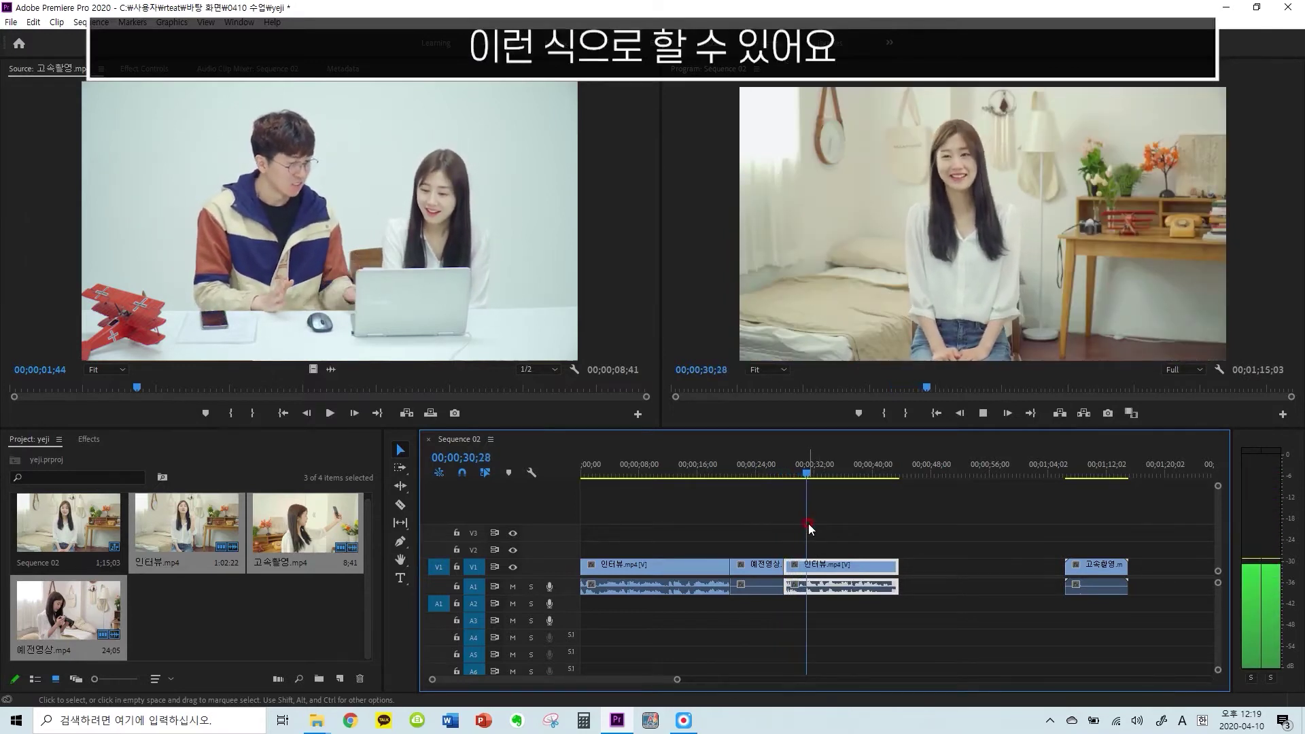
key(space)
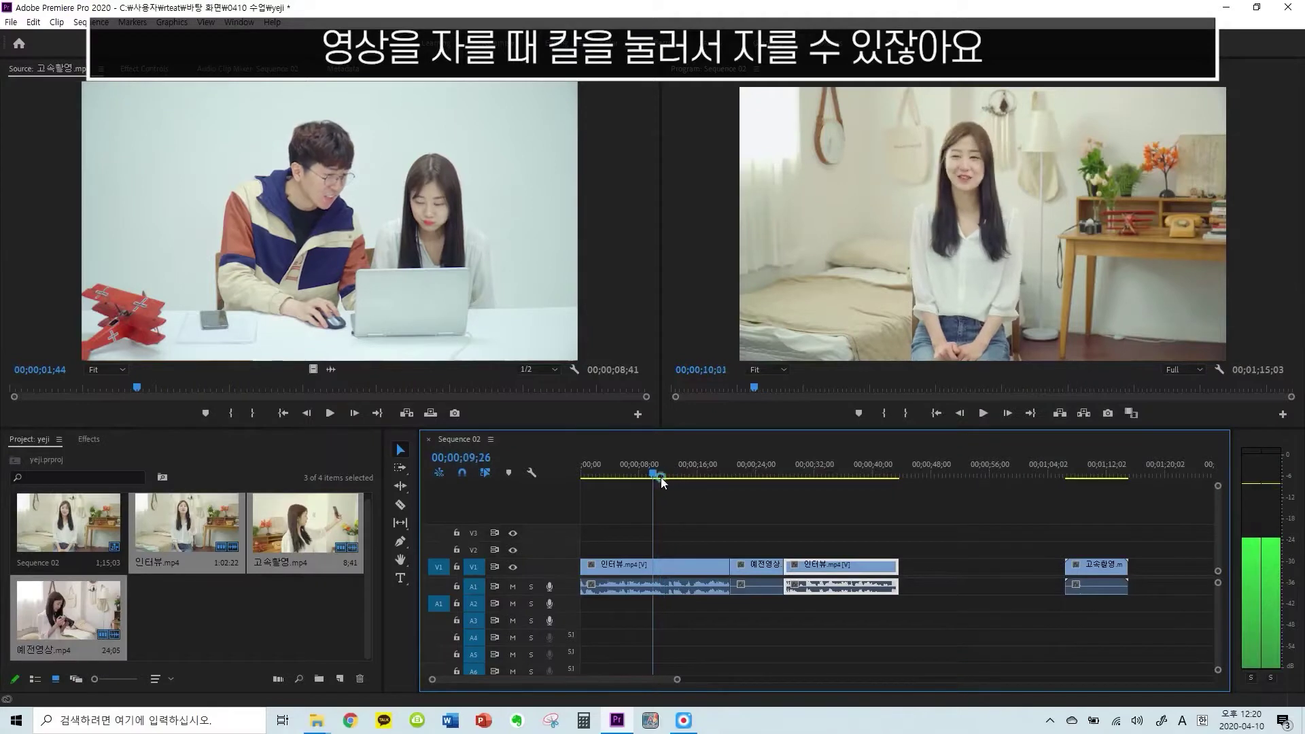
Split the first part of 인터뷰.mp4 at about 11 seconds with the Razor tool and undo the cut
click(400, 505)
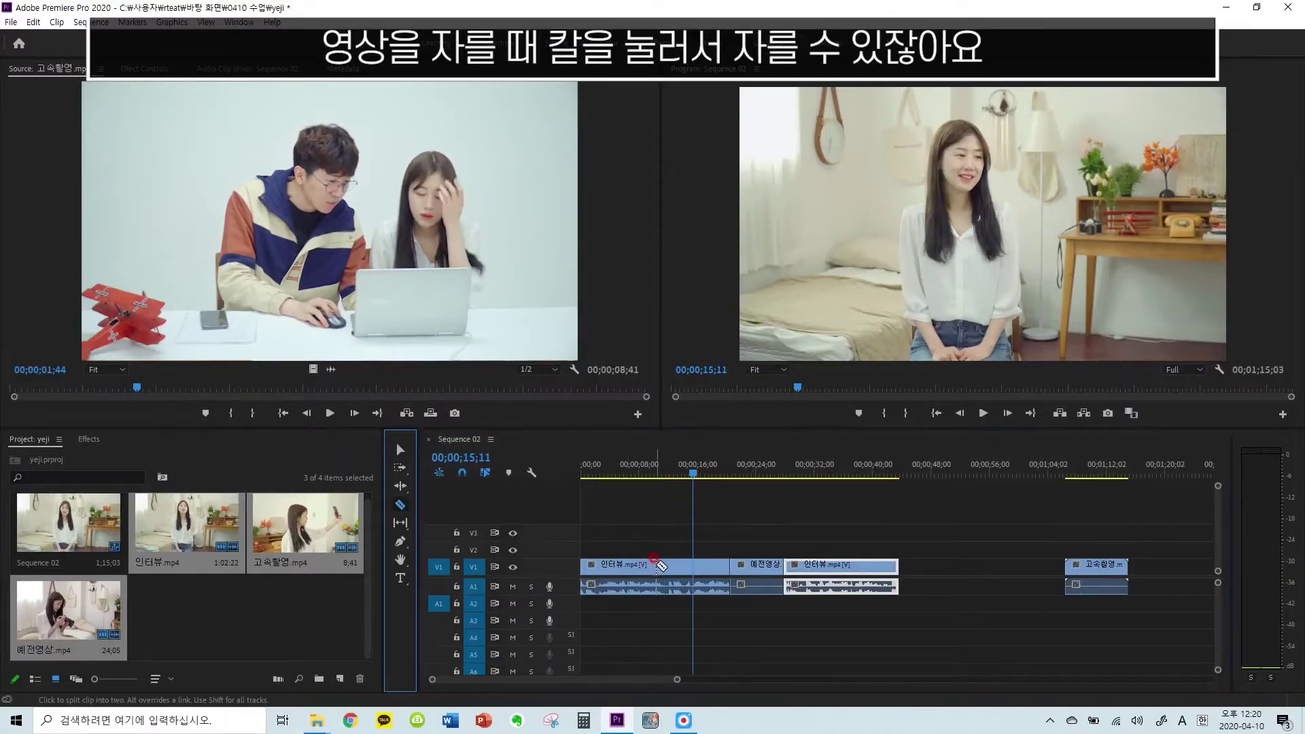
click(660, 560)
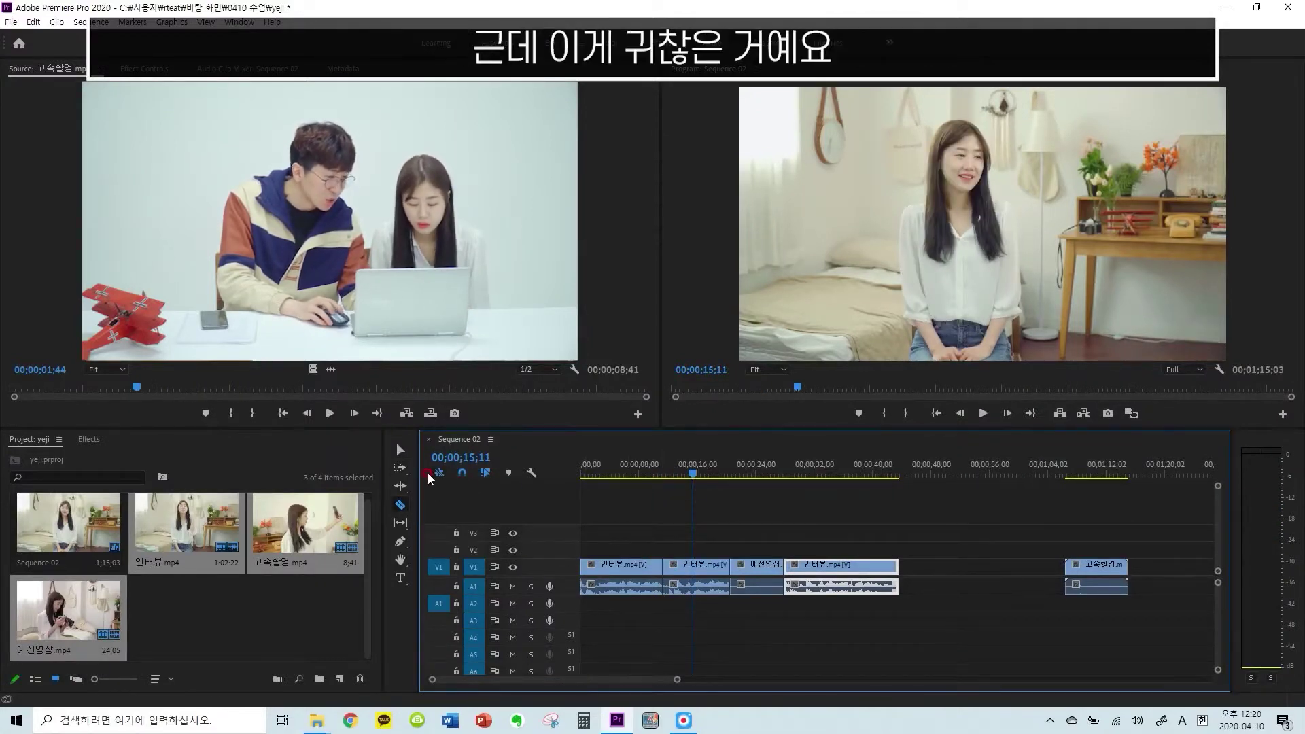
key(v)
key(ctrl+z)
Add an edit to all tracks at 00;00;11;16 and move the piece of 인터뷰.mp4 behind the cut to about 50 seconds, before 고속촬영.mp4
drag(693, 473, 666, 479)
click(691, 503)
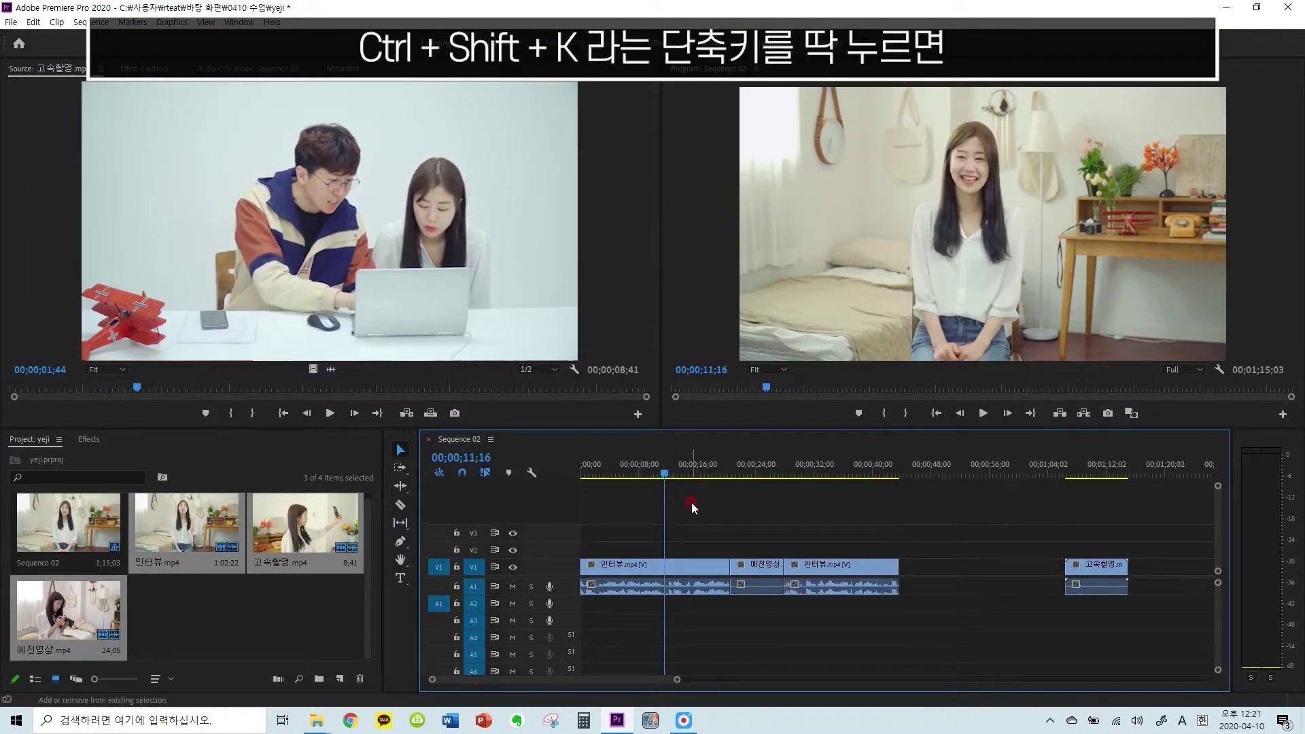
key(ctrl+shift+k)
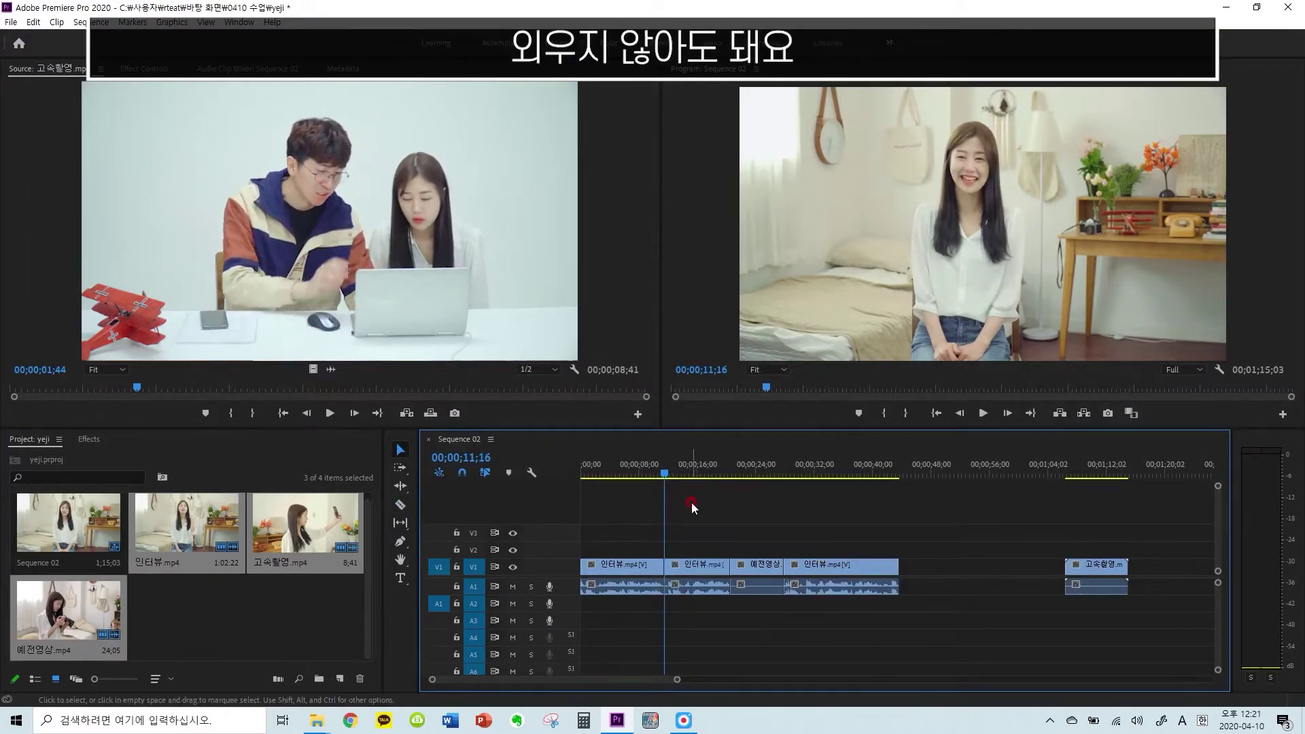
click(660, 469)
drag(718, 564, 999, 562)
click(707, 576)
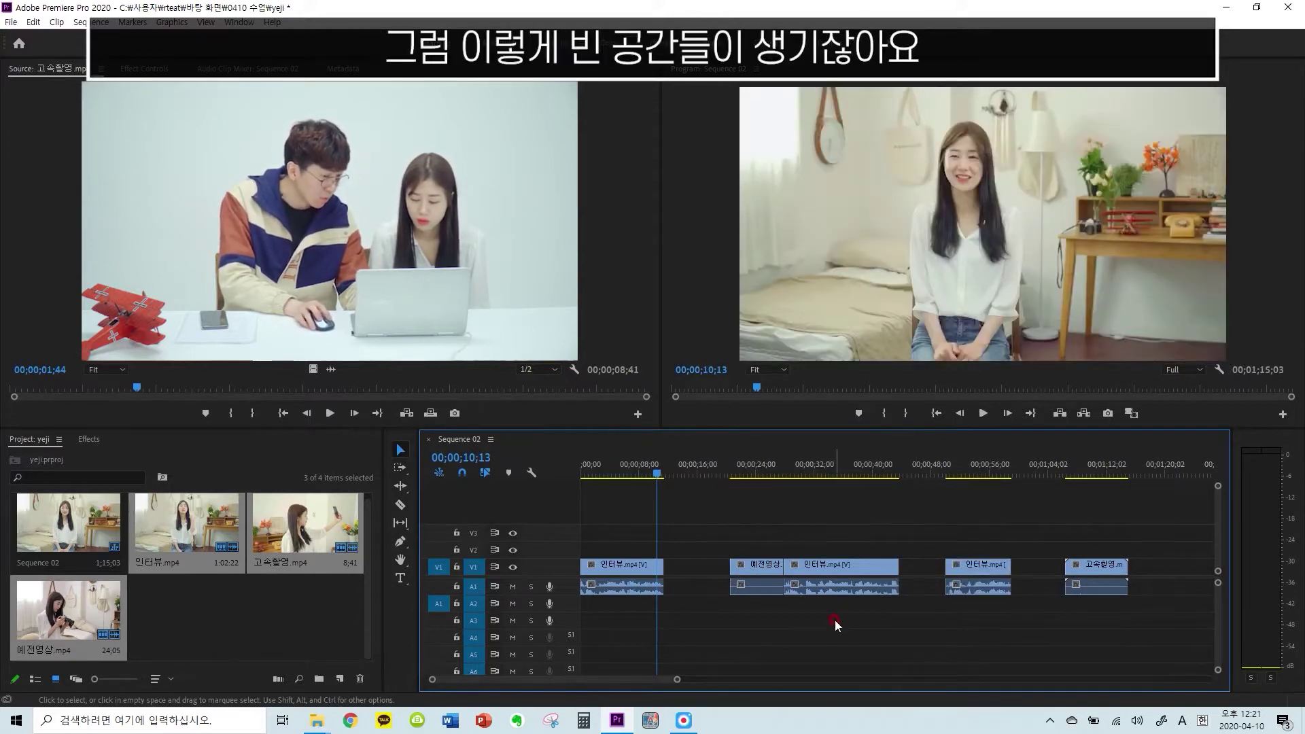
Ripple delete the three gaps in the sequence so all clips through 고속촬영.mp4 adjoin
click(694, 575)
drag(734, 513, 1138, 620)
click(700, 567)
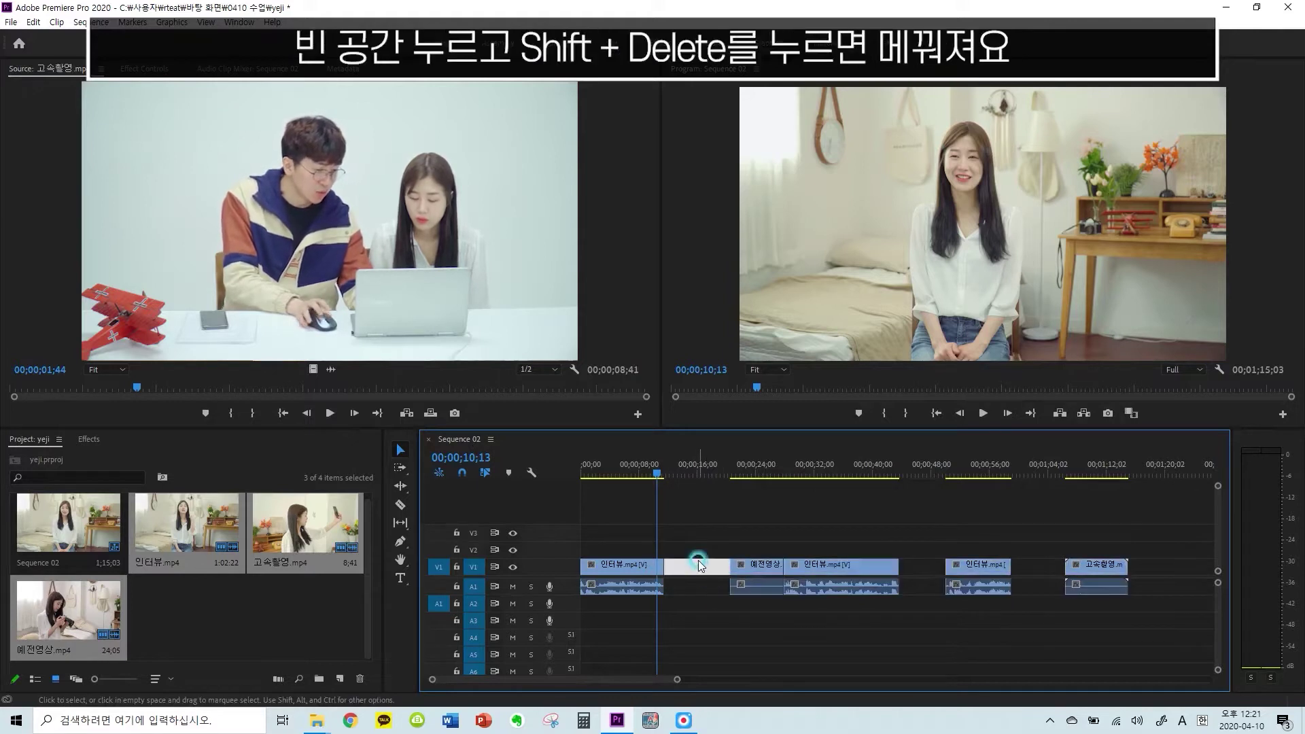
key(shift+Delete)
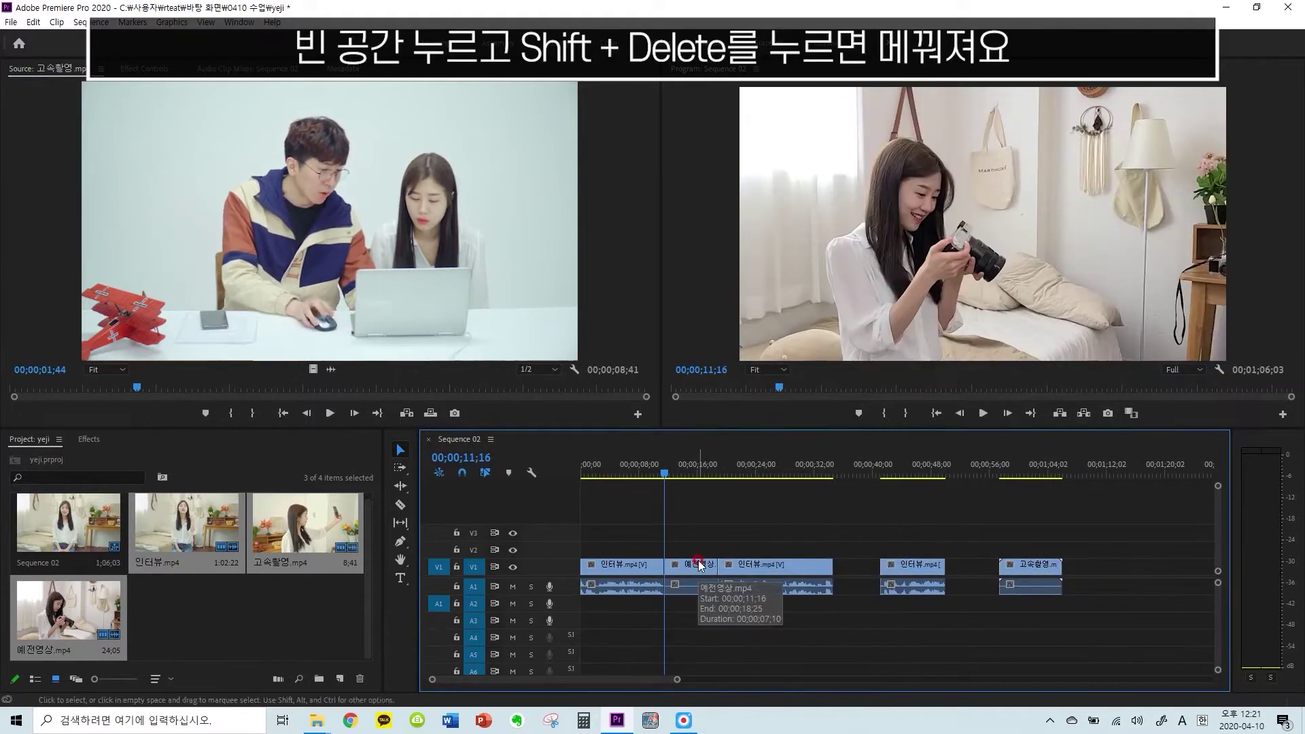
click(854, 564)
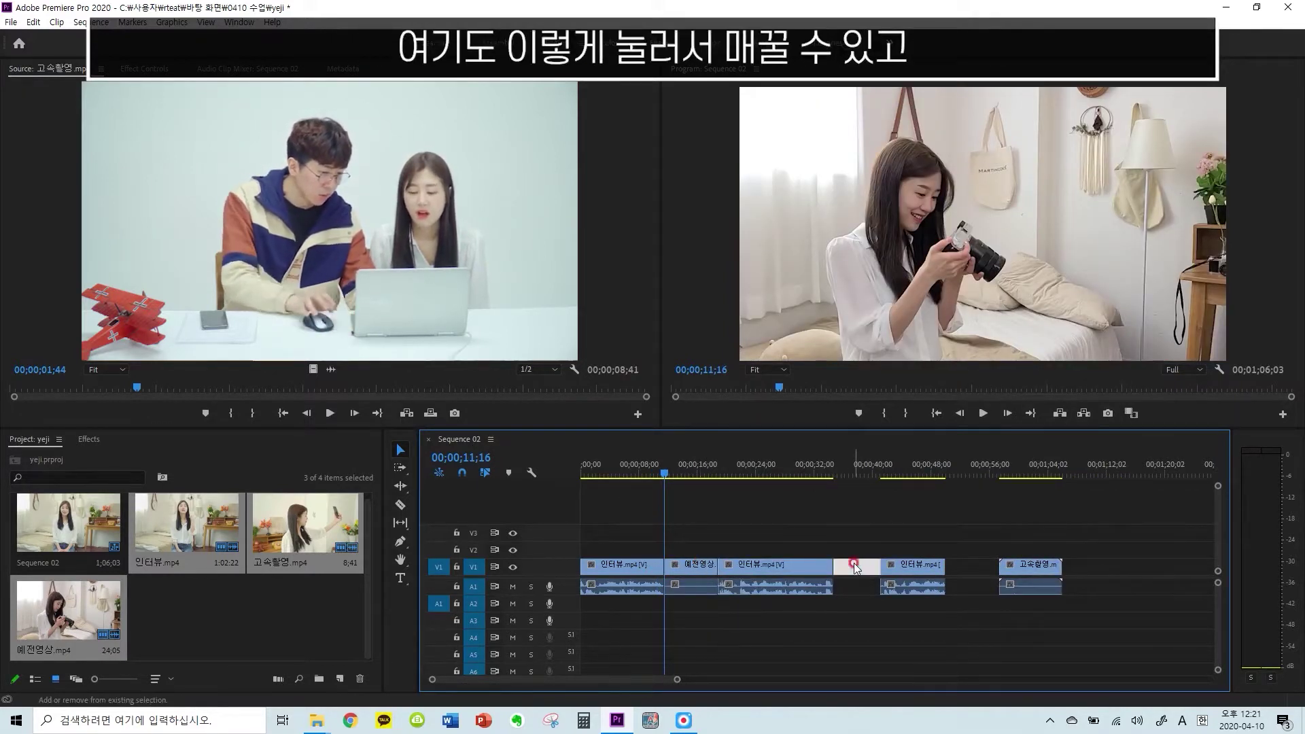
key(shift+Delete)
click(908, 569)
key(shift+Delete)
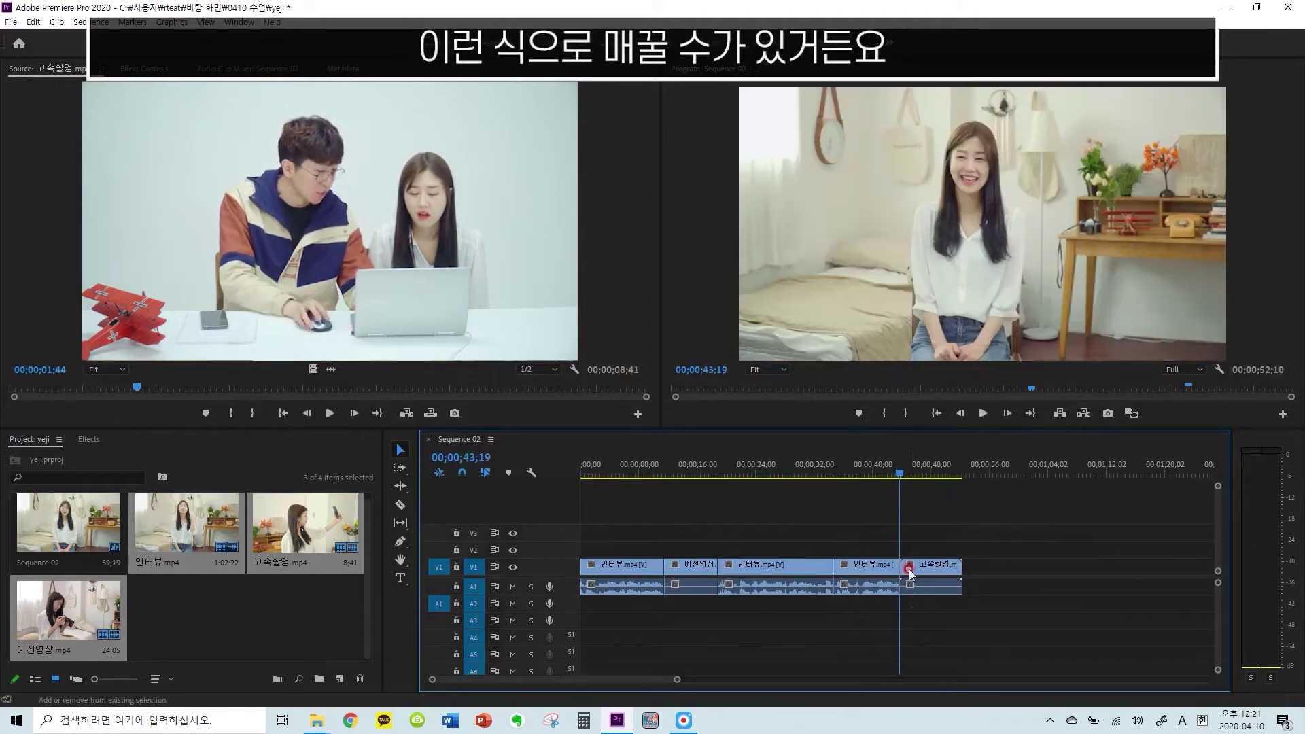
Ripple delete 예전영상.mp4 from between the 인터뷰.mp4 parts and undo the deletion
click(680, 499)
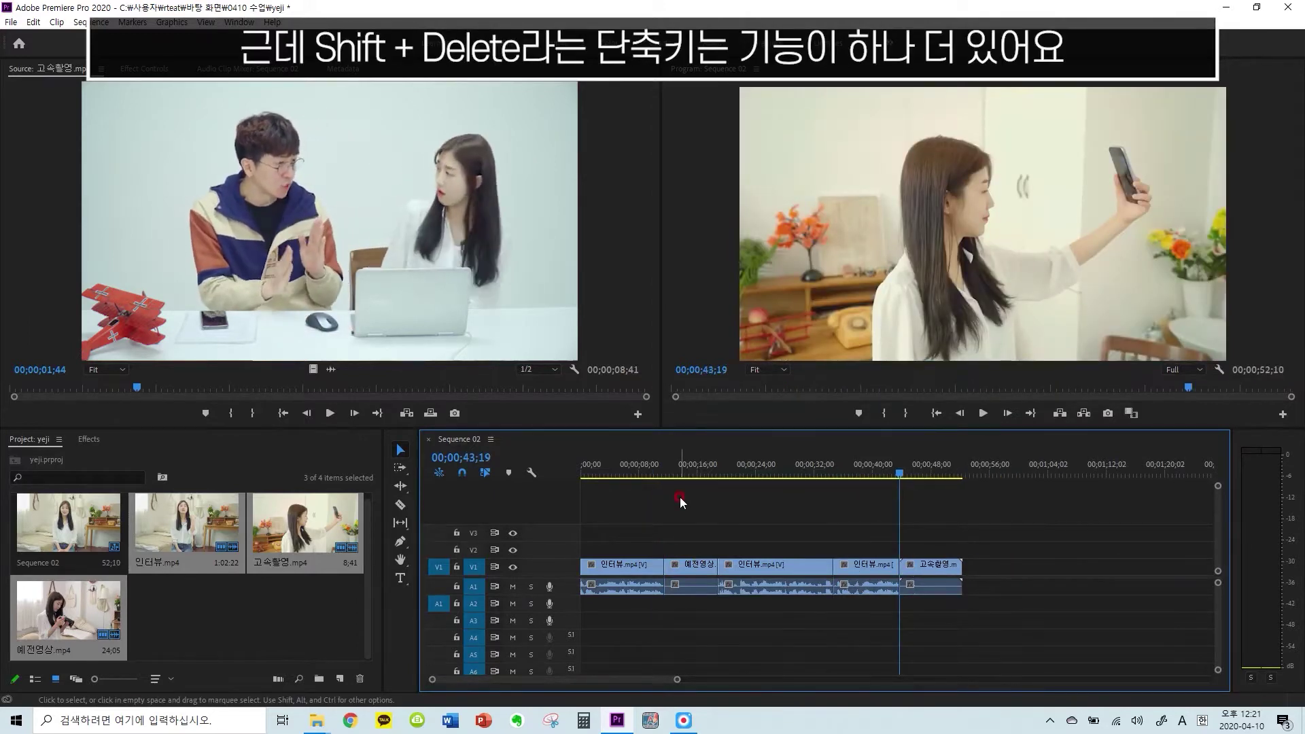
click(657, 487)
click(642, 466)
click(692, 464)
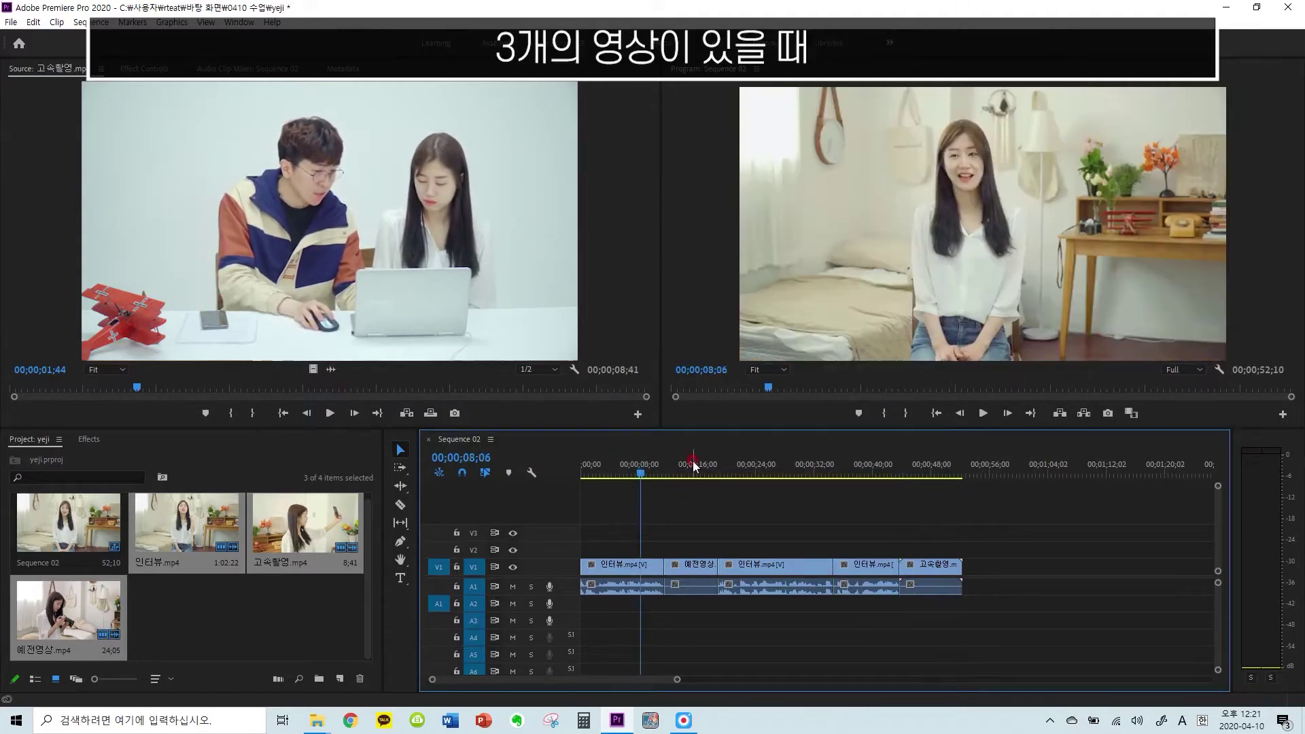
click(756, 462)
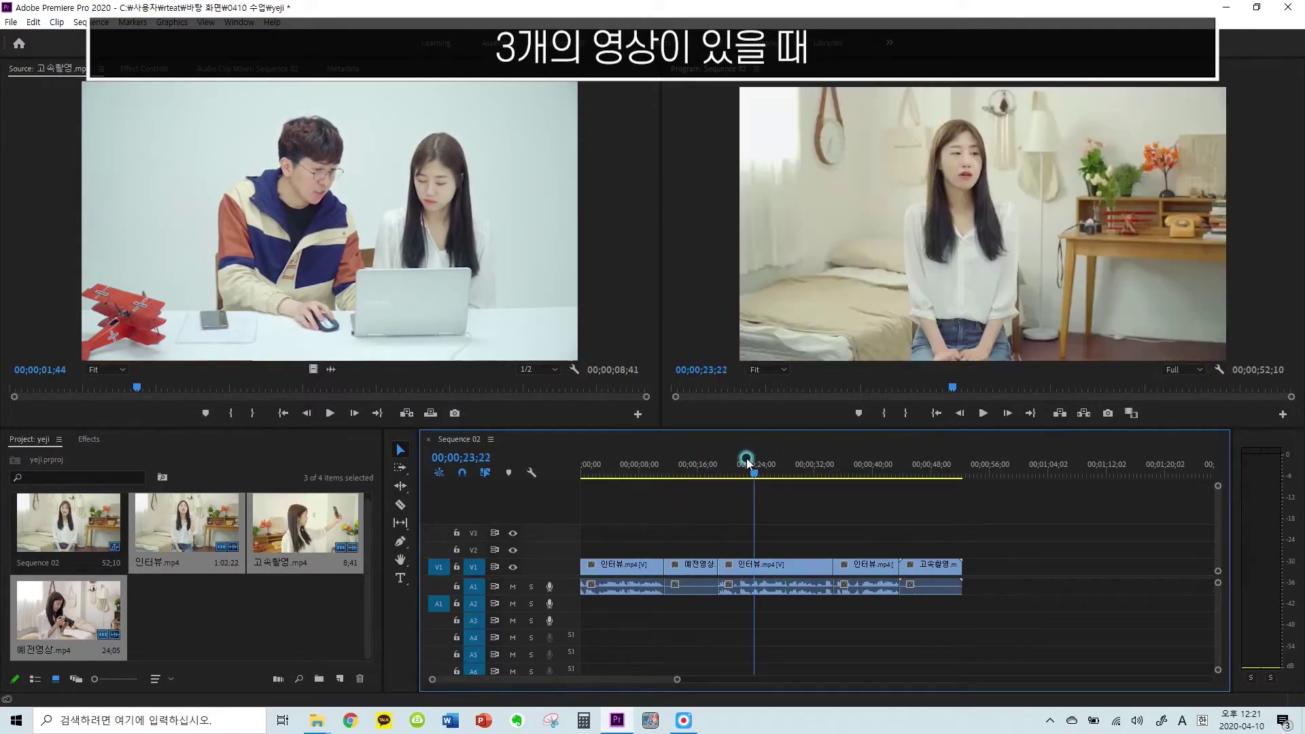
click(673, 464)
click(694, 540)
click(689, 565)
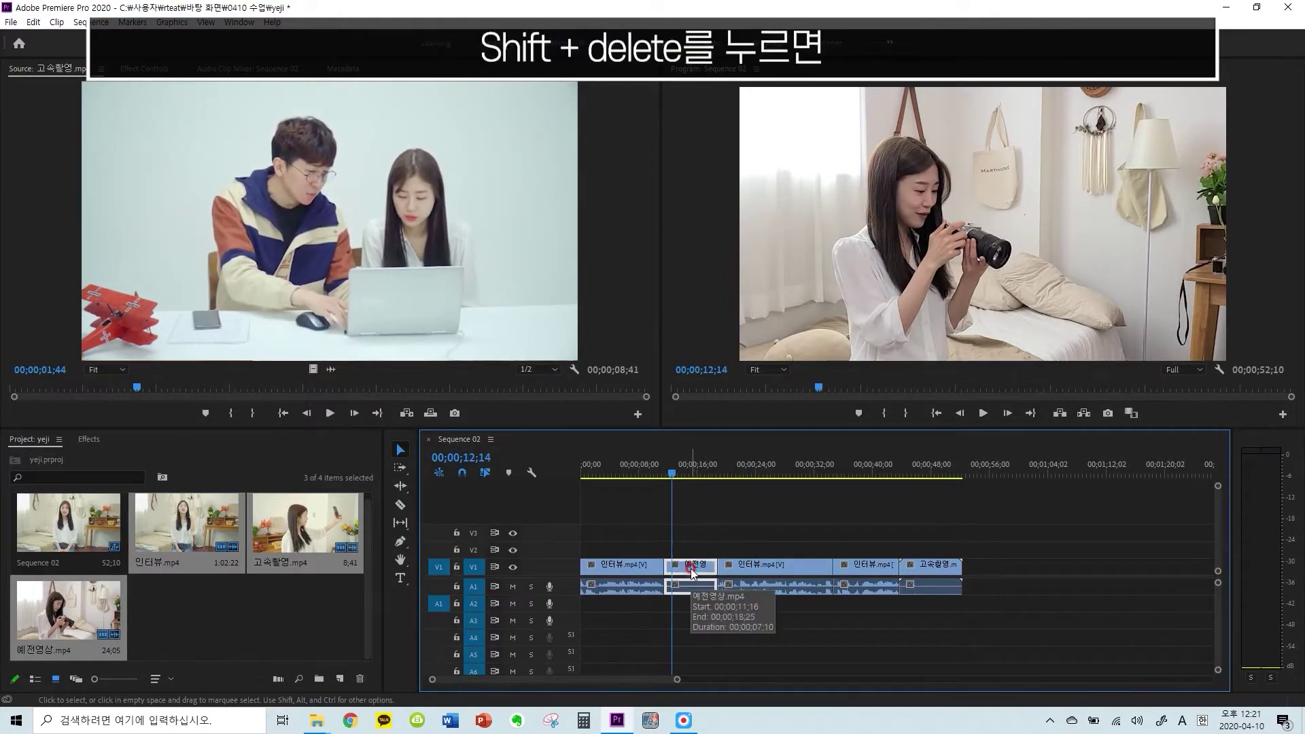
key(shift+Delete)
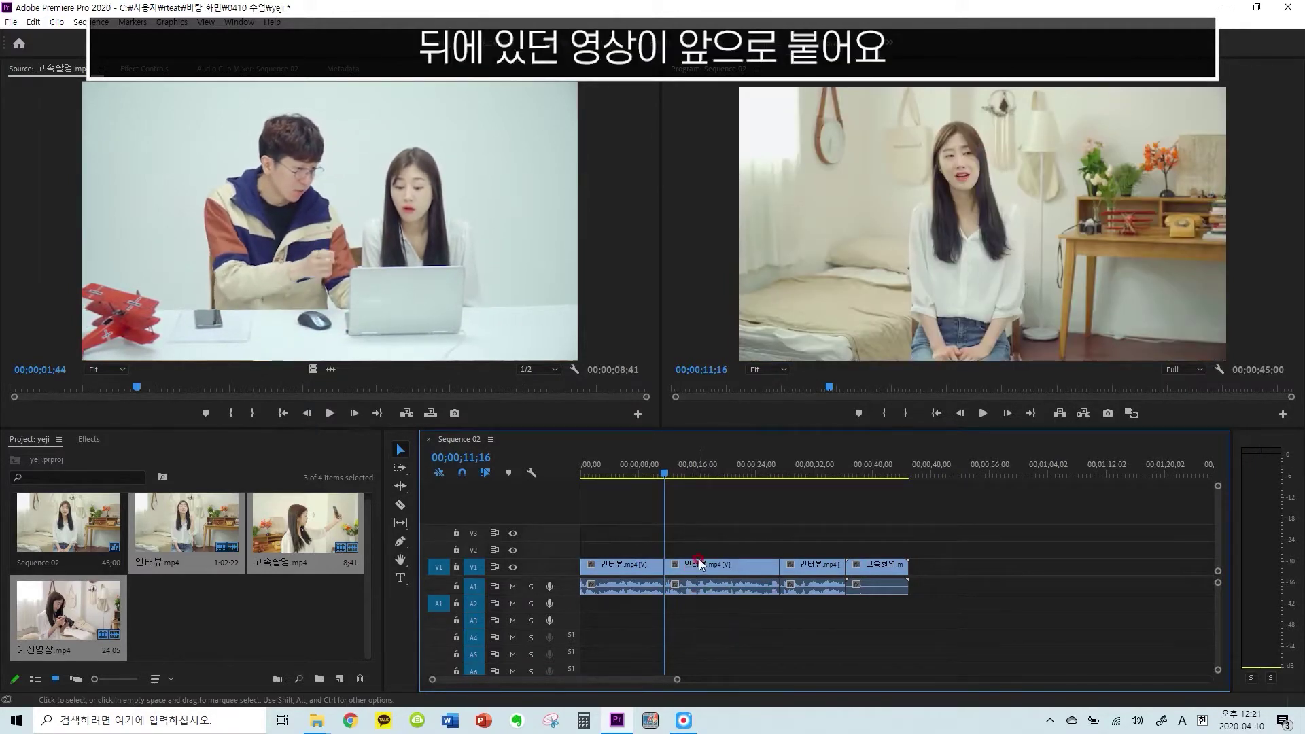
key(ctrl+z)
Delete 예전영상.mp4 so that a gap is left, select the clips behind the gap, and undo the deletion
click(686, 475)
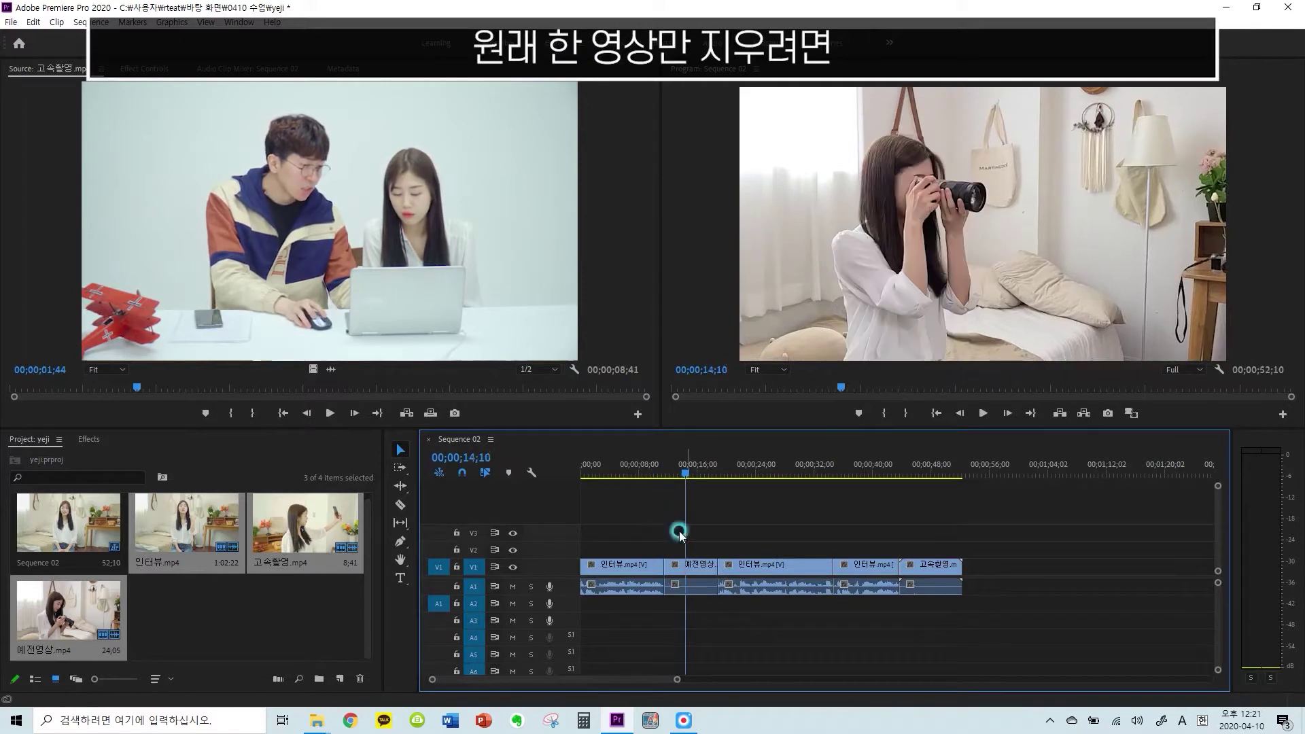
click(695, 569)
key(Delete)
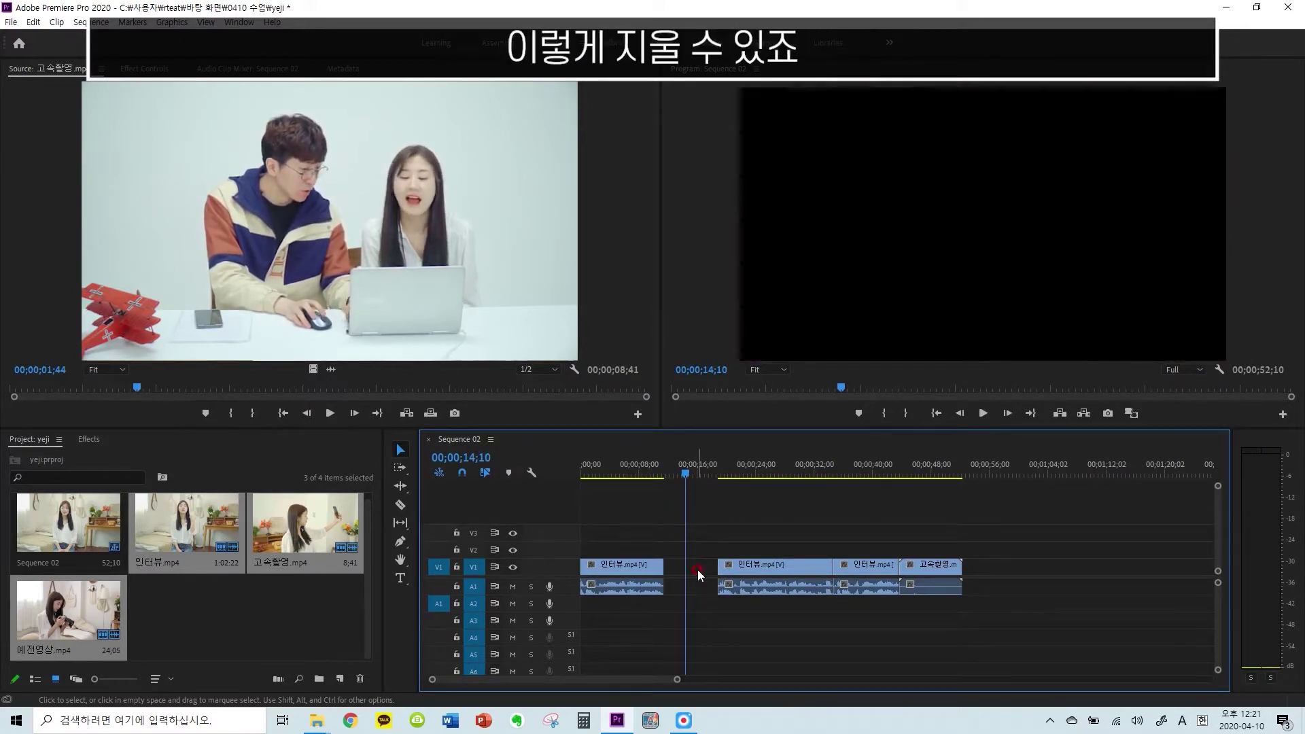
key(ctrl+z)
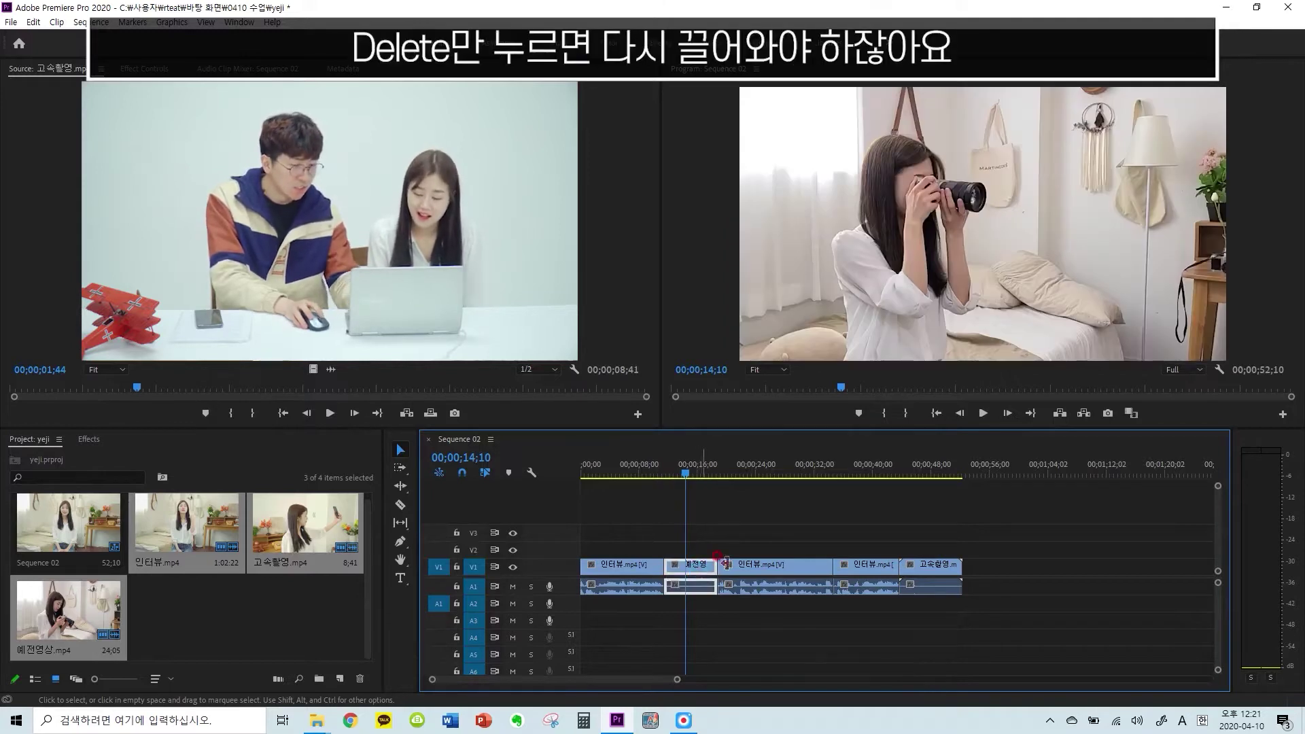
key(Delete)
drag(976, 532, 719, 608)
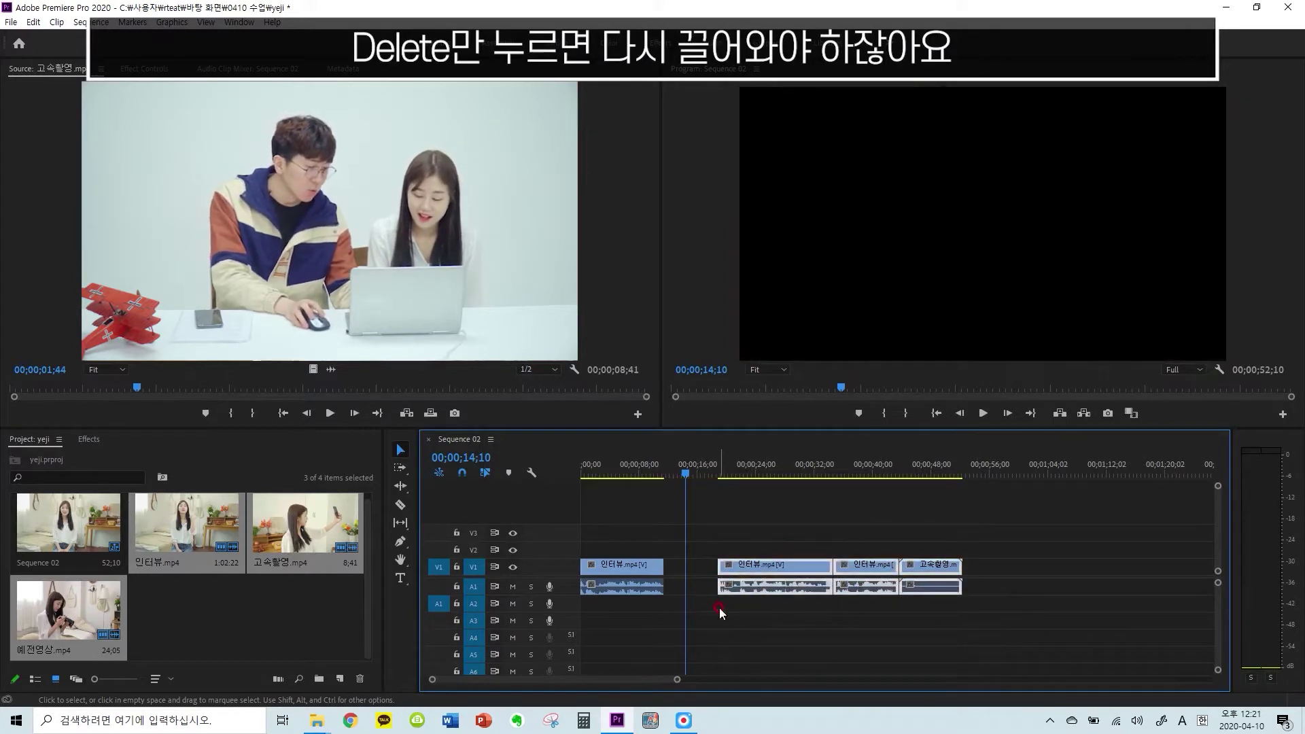
key(ctrl+z)
Ripple delete 예전영상.mp4 so the following clips close up to the first 인터뷰.mp4 part
click(685, 571)
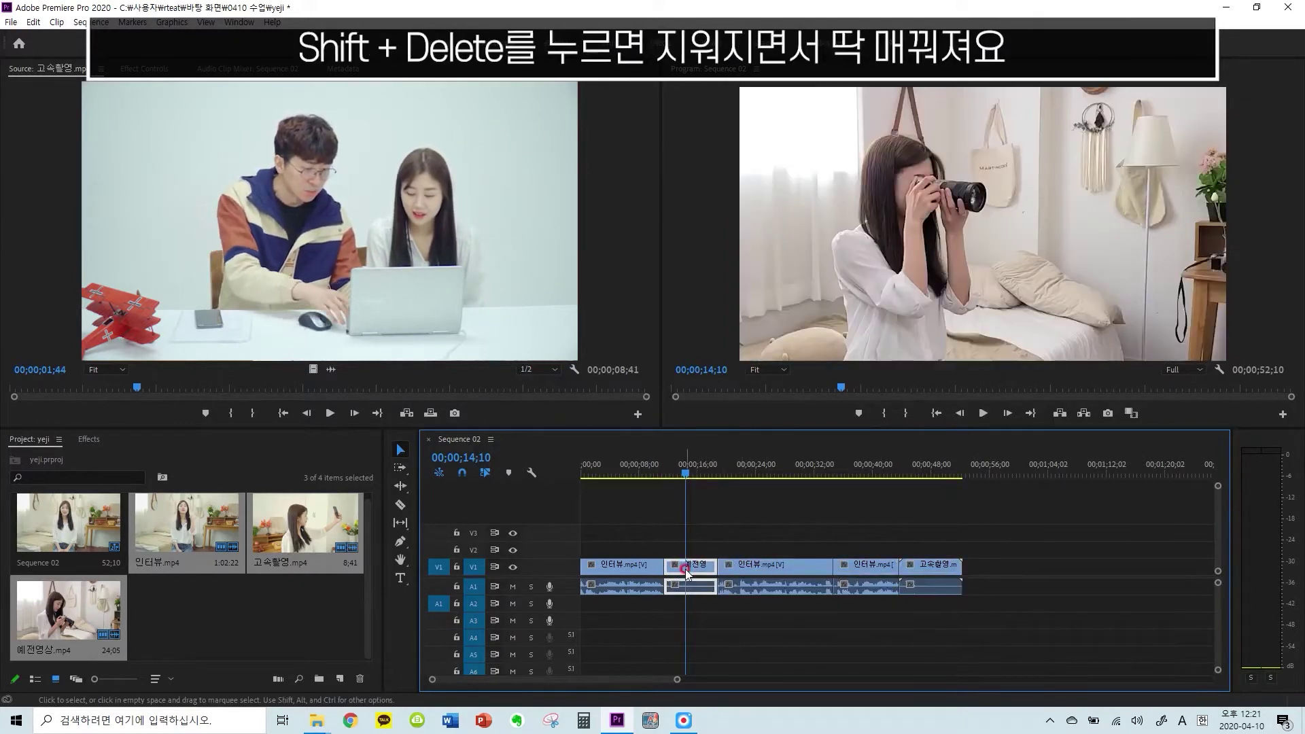
key(shift+Delete)
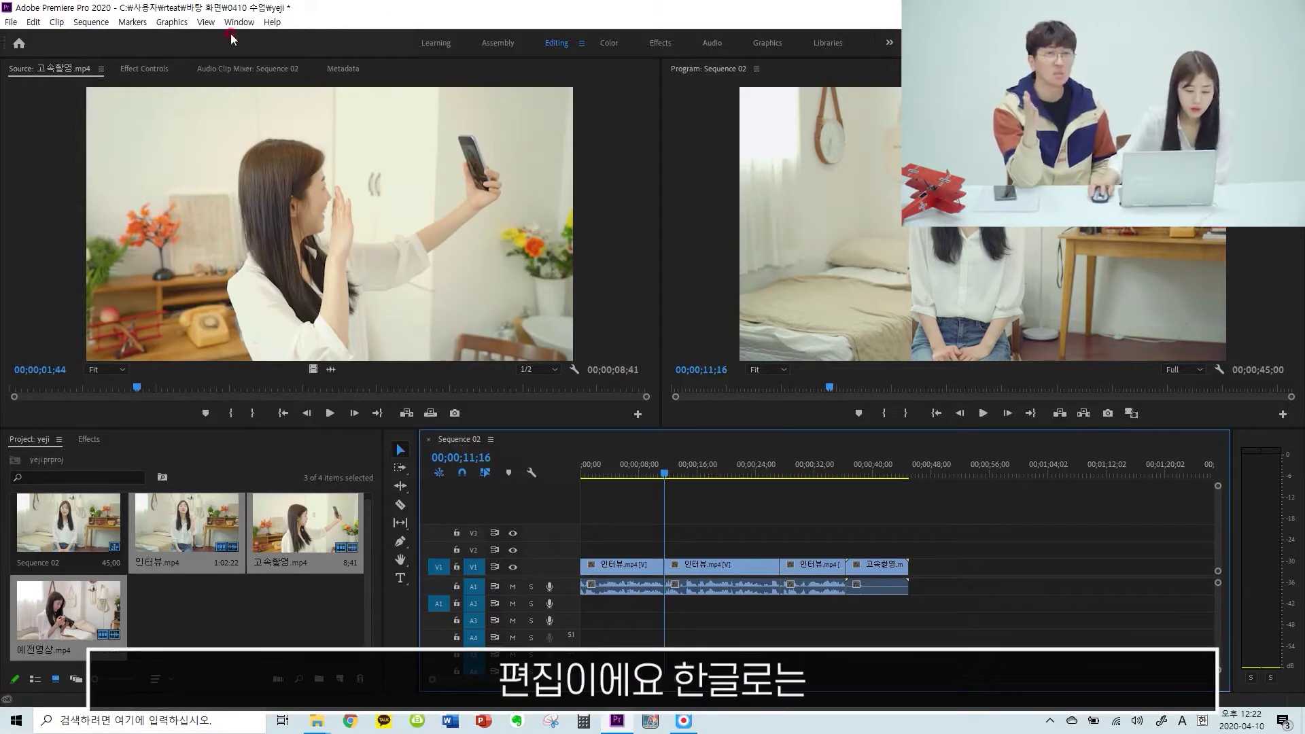
Open the keyboard shortcut settings and search the commands for add
click(32, 22)
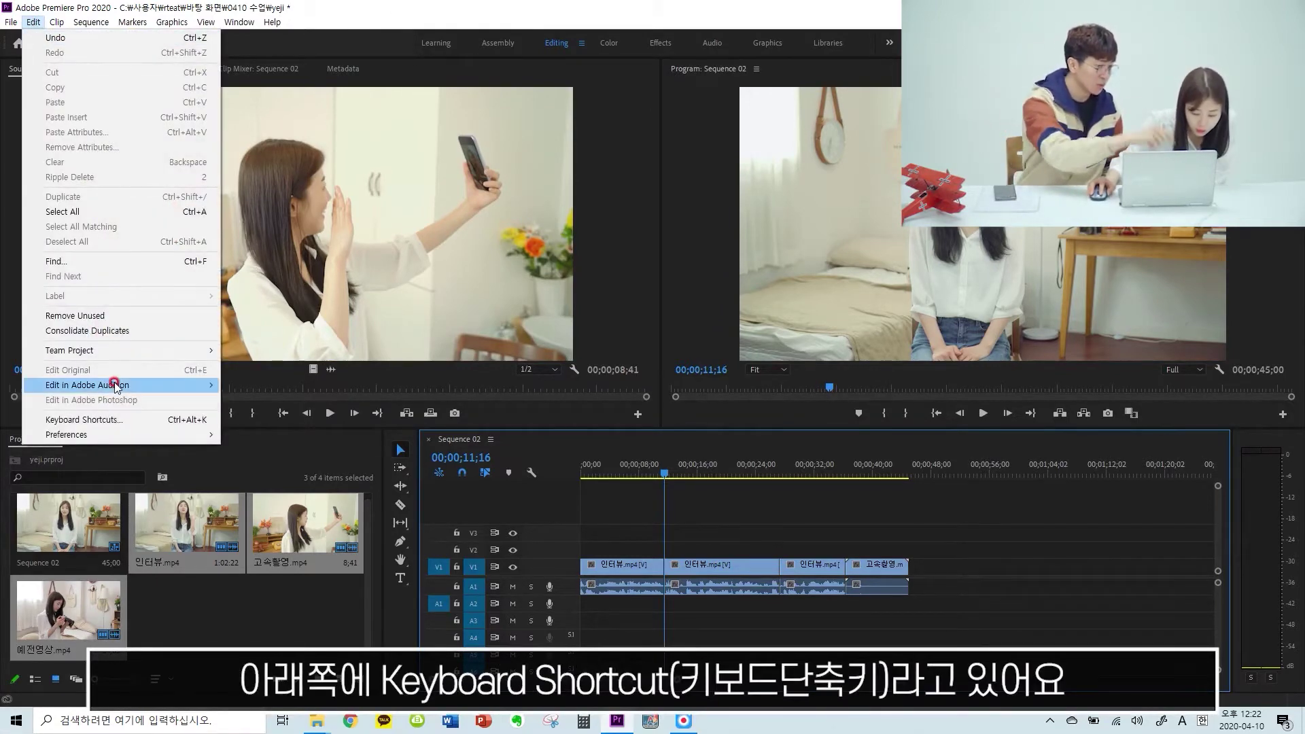
click(119, 419)
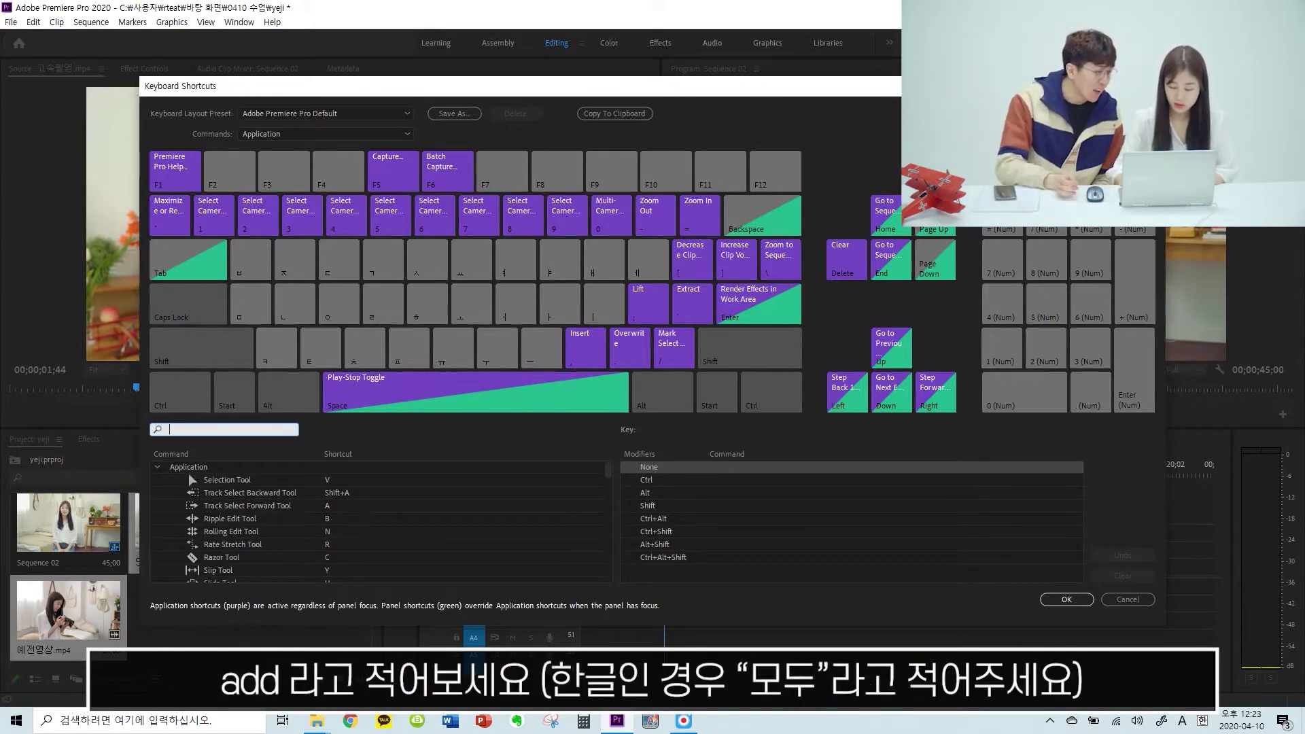
text(add)
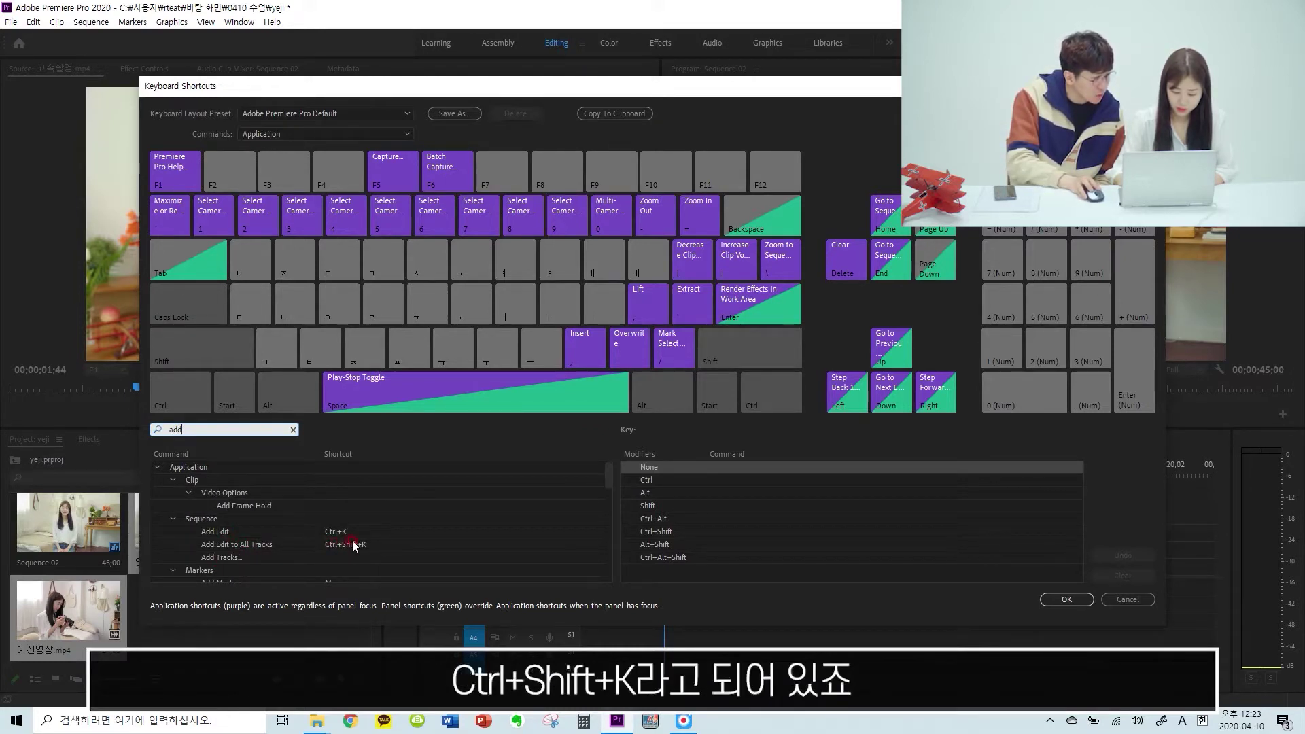
Assign 1 as an additional shortcut for Add Edit to All Tracks and remove it again
click(374, 546)
click(396, 548)
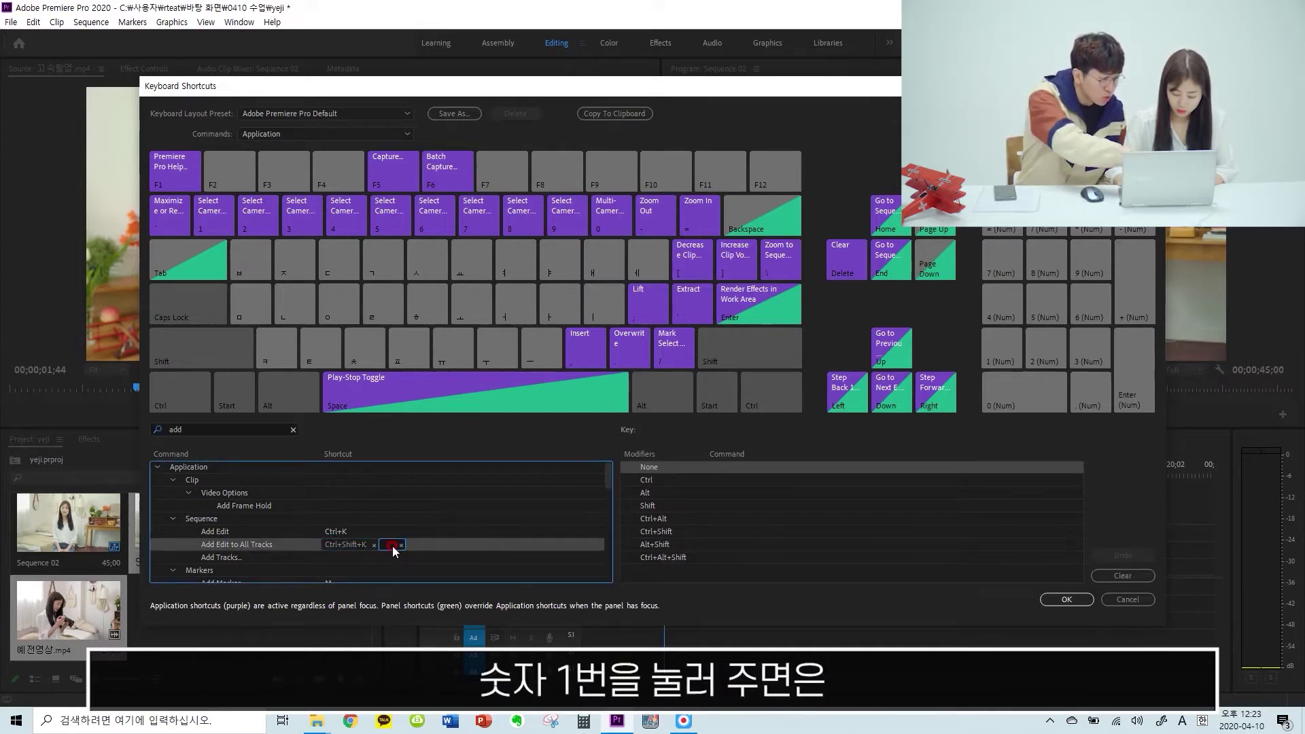
key(1)
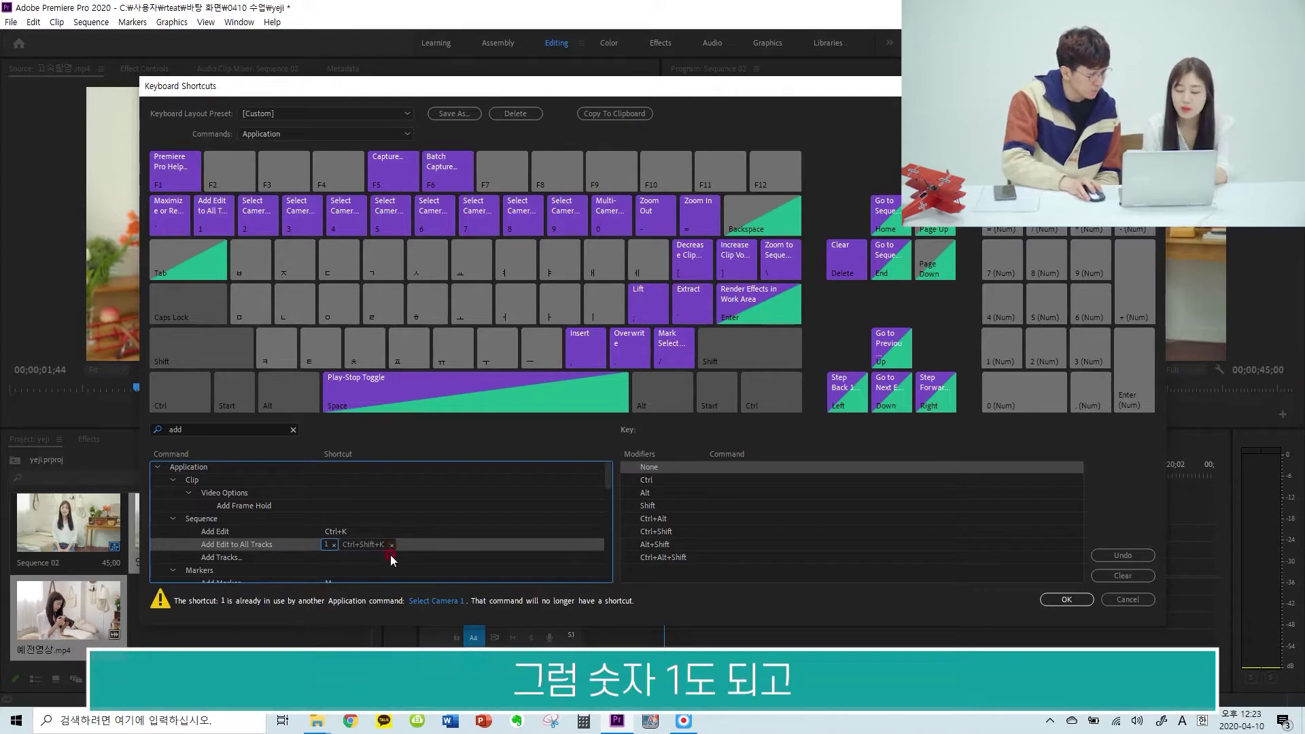
click(334, 545)
click(351, 559)
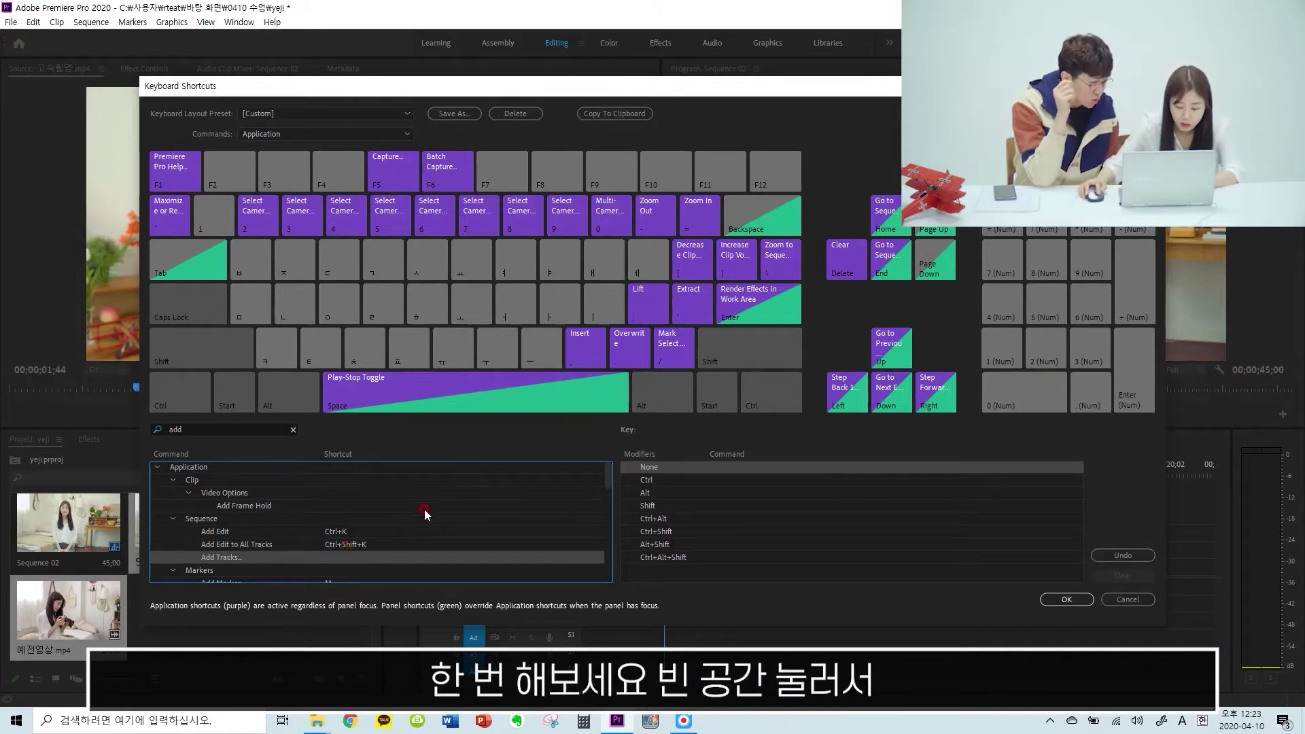
Give Add Edit to All Tracks the additional shortcut 1
click(389, 544)
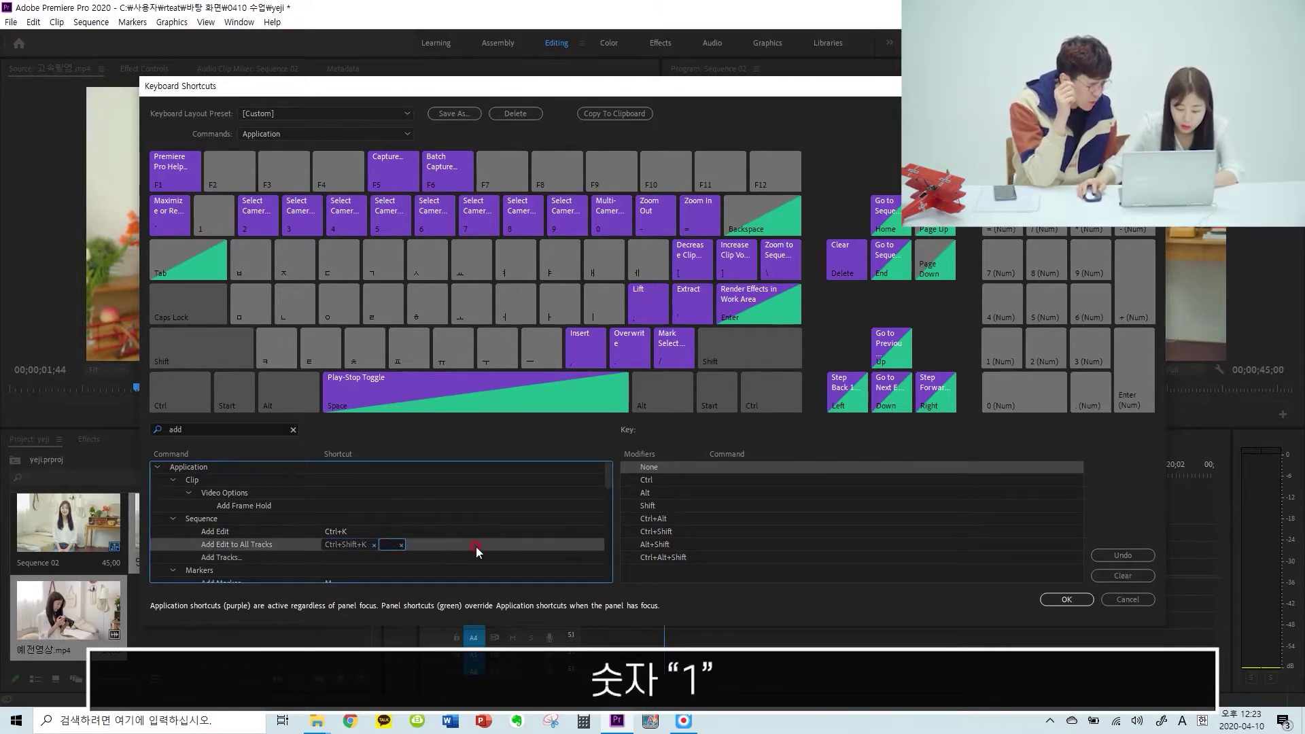
key(1)
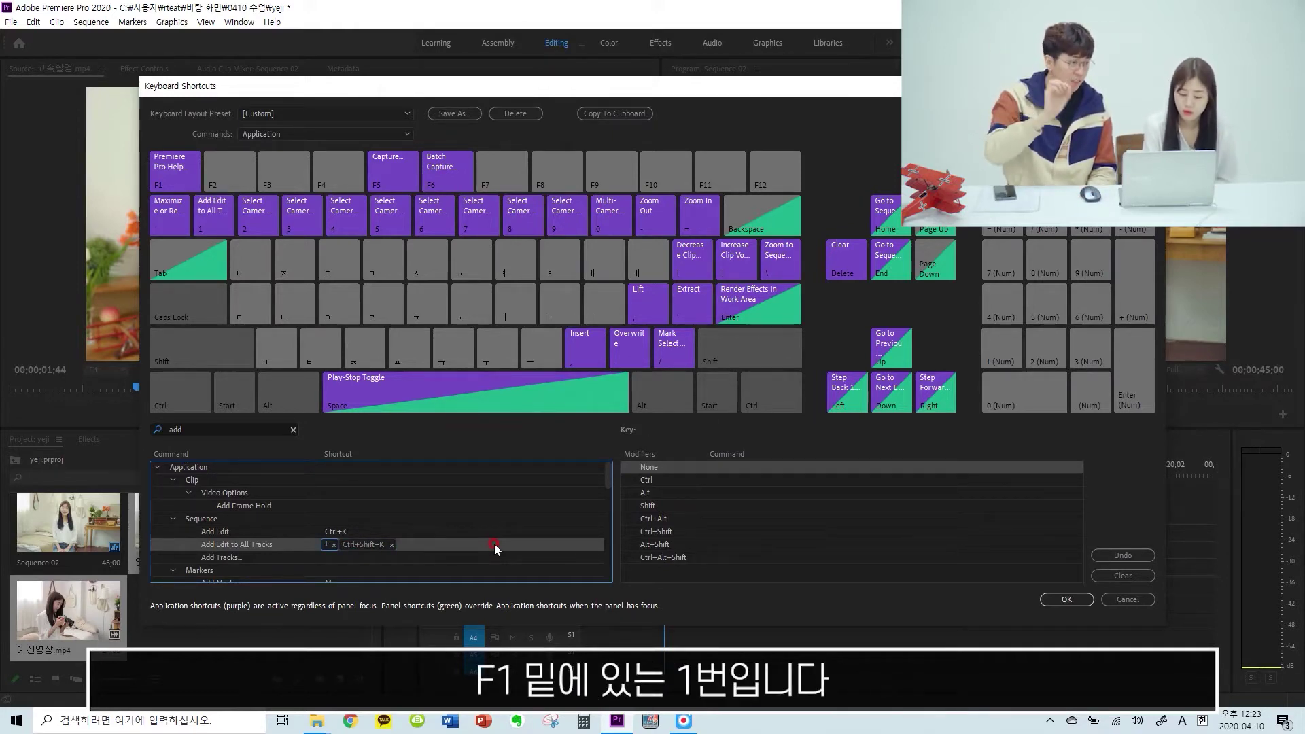
Search the commands for ripp and give Ripple Delete the additional shortcut 2
click(153, 430)
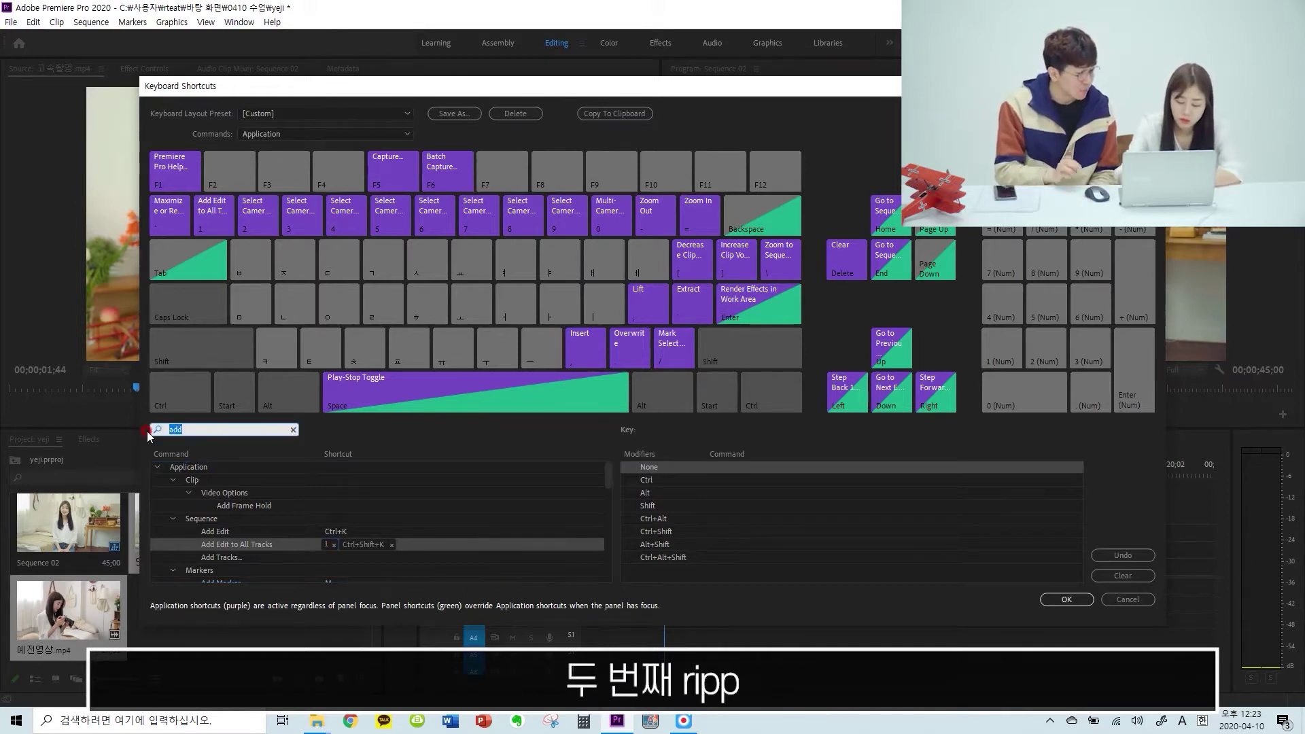
text(ripp)
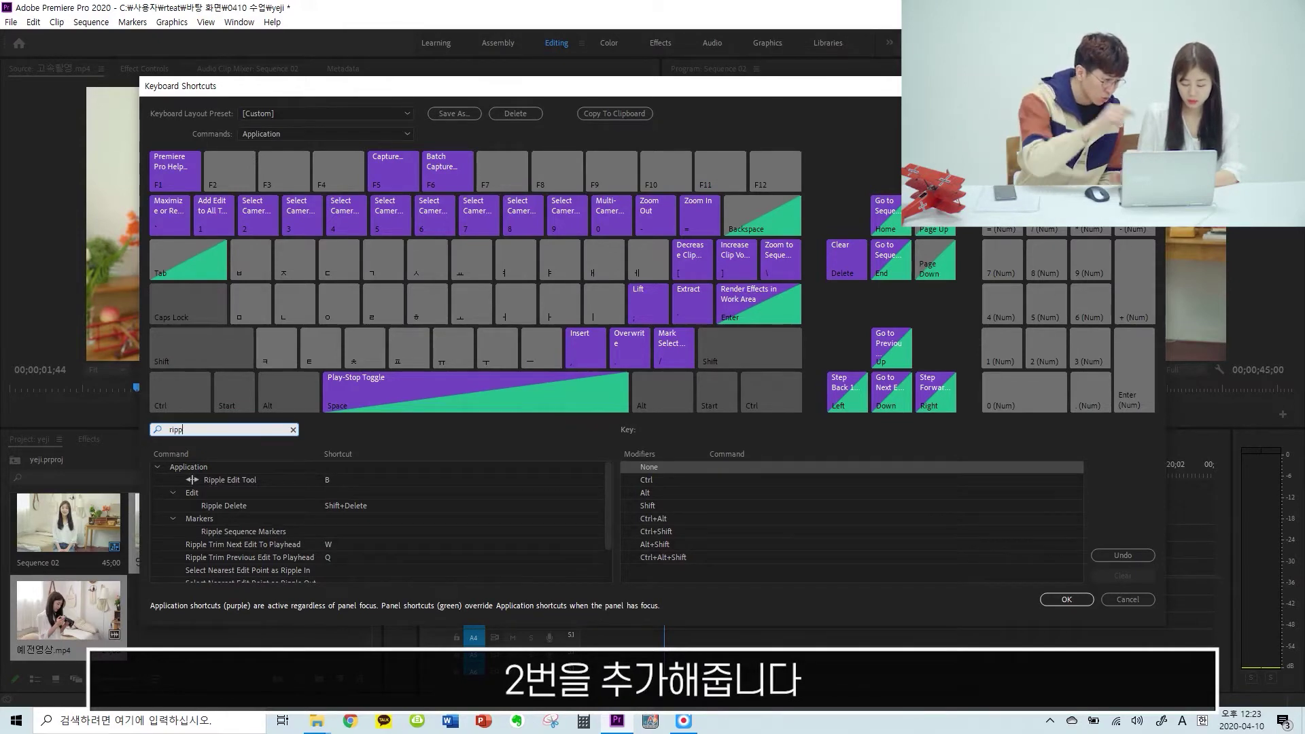
click(395, 506)
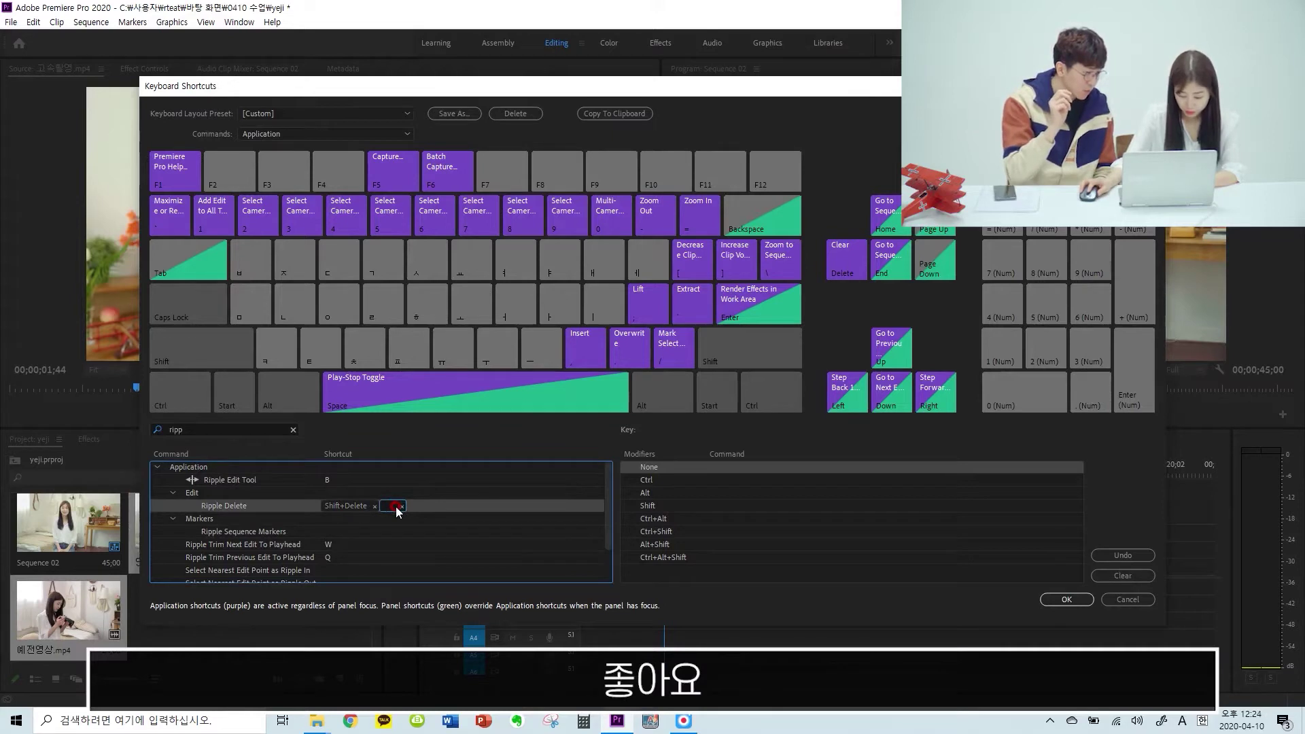
key(2)
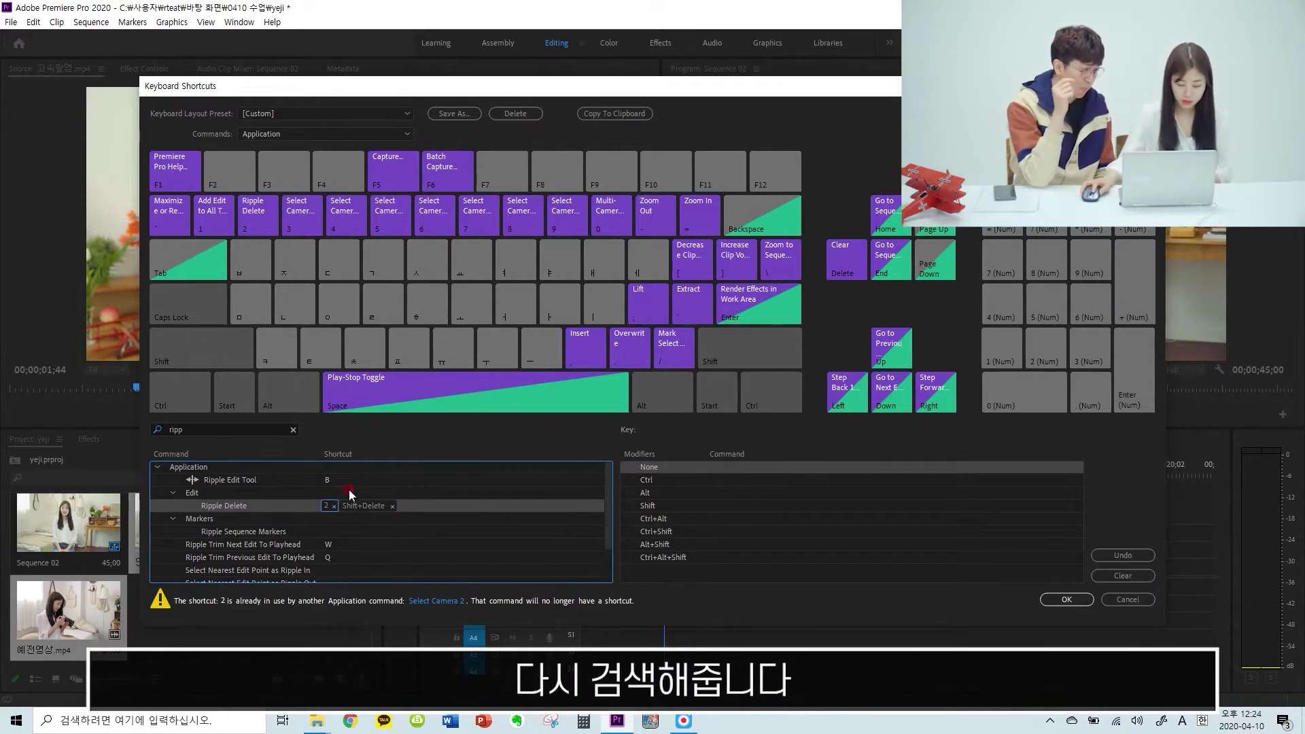
Search the commands for zoom and give Zoom In the additional shortcut 4
click(292, 430)
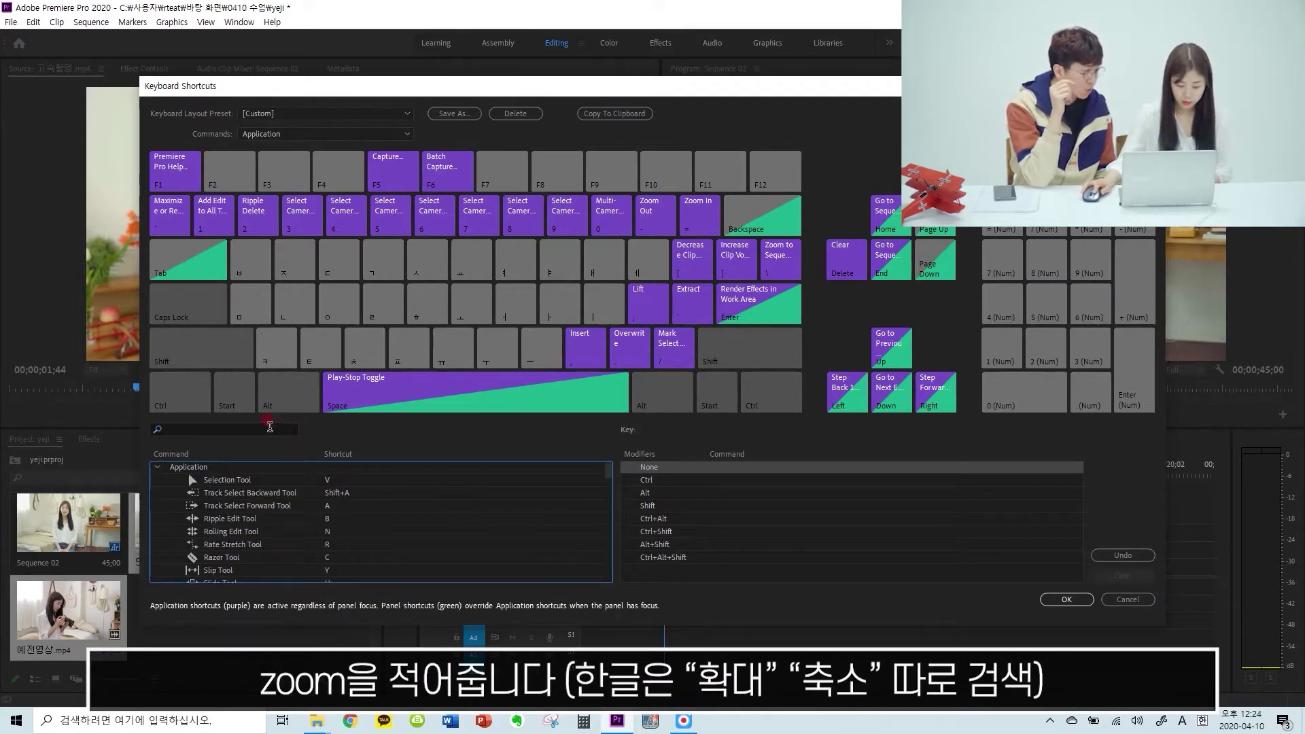
click(269, 427)
text(zooo)
key(BackSpace)
text(m)
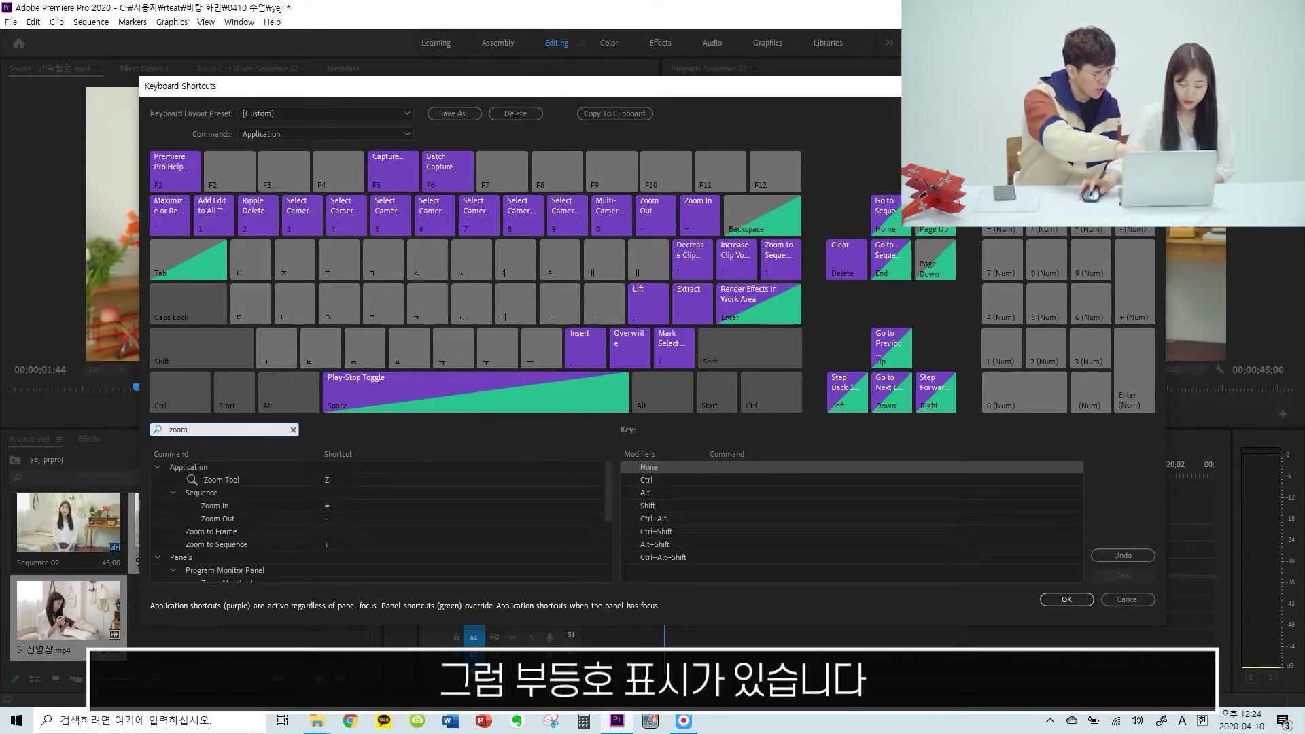
click(313, 506)
click(371, 506)
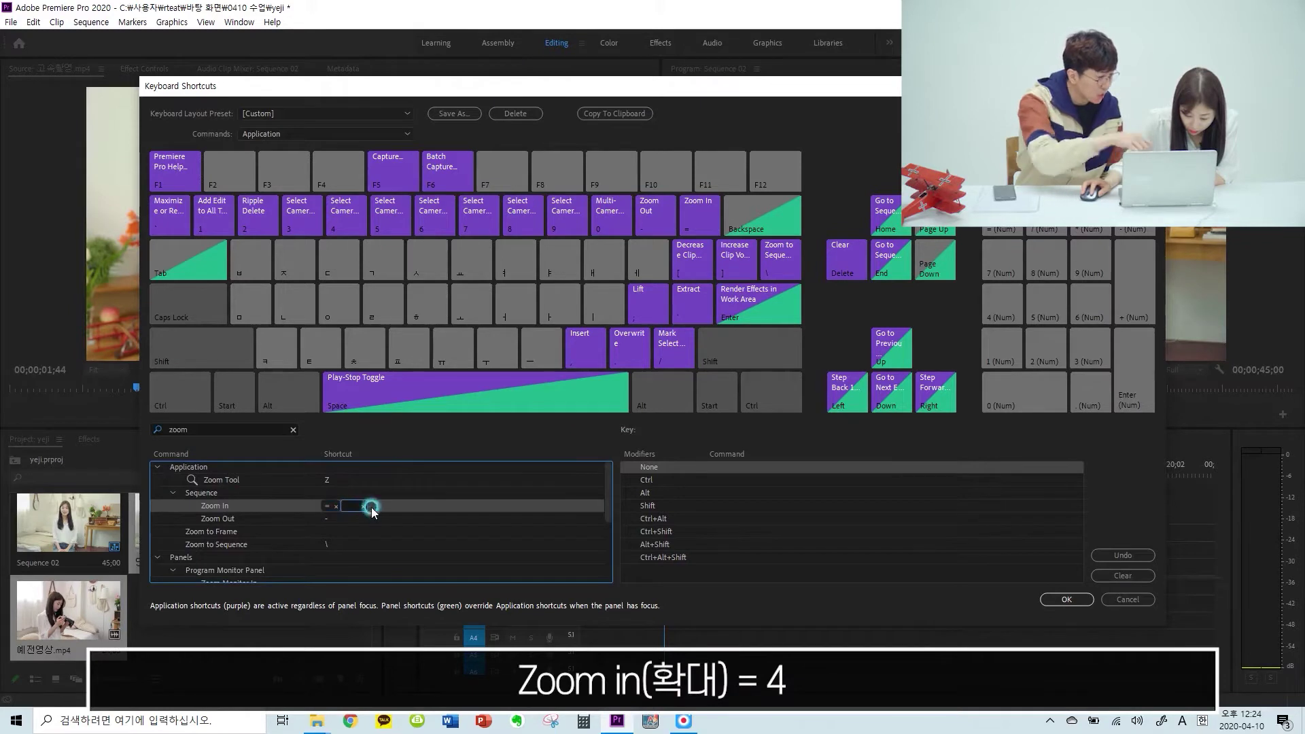
key(4)
click(359, 503)
key(4)
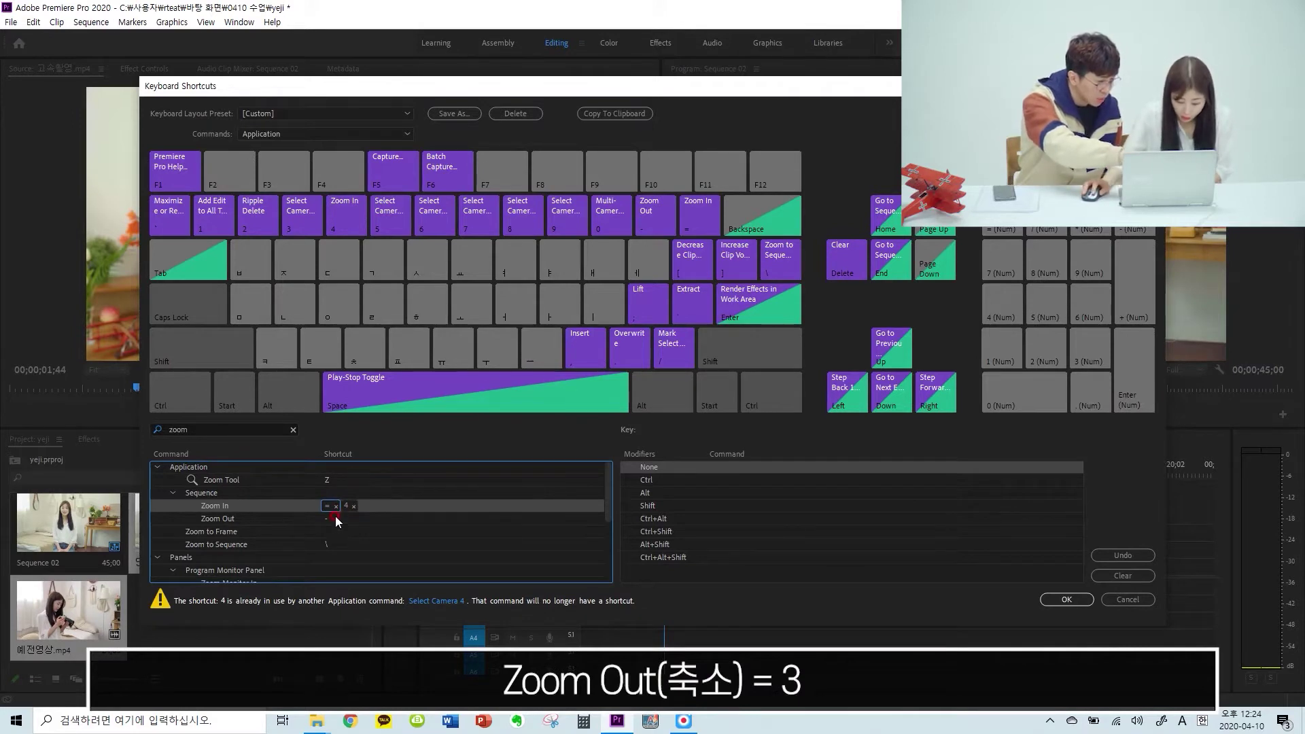
Give Zoom Out the additional shortcut 3 and apply the keyboard shortcut changes
click(340, 519)
click(352, 518)
key(3)
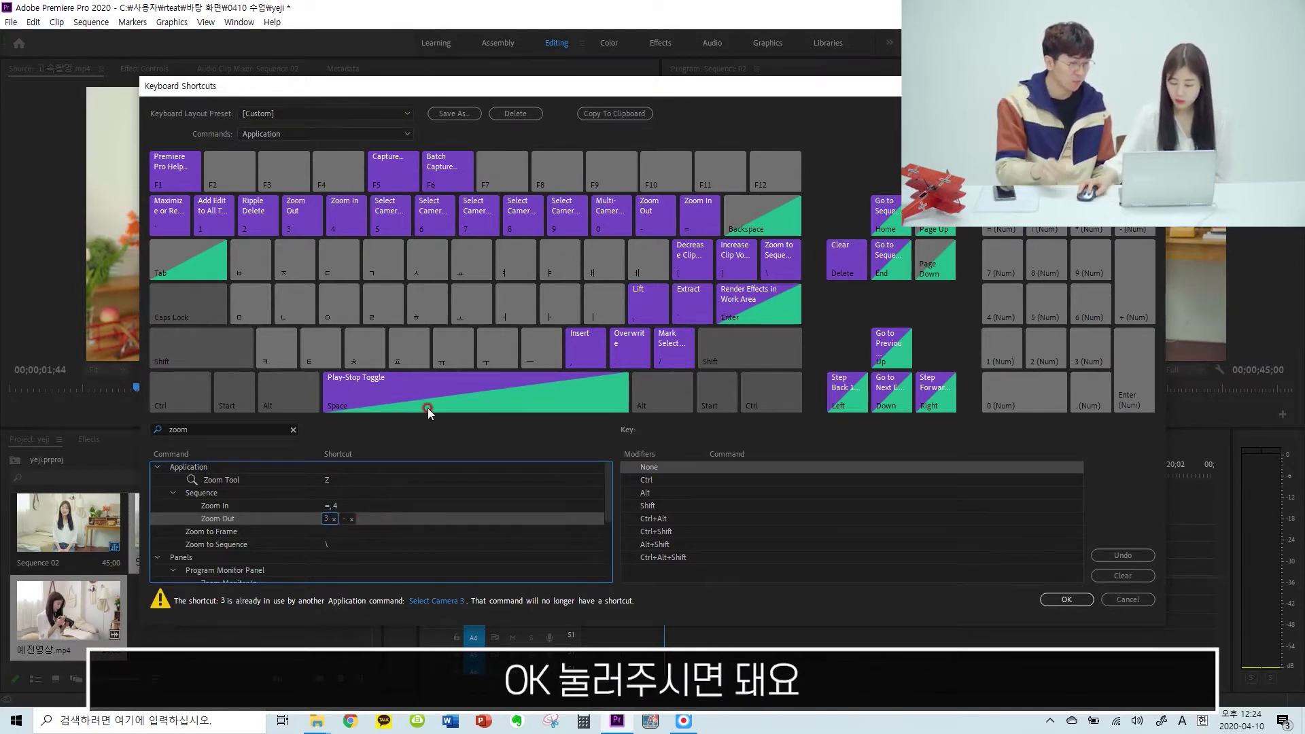
click(1066, 599)
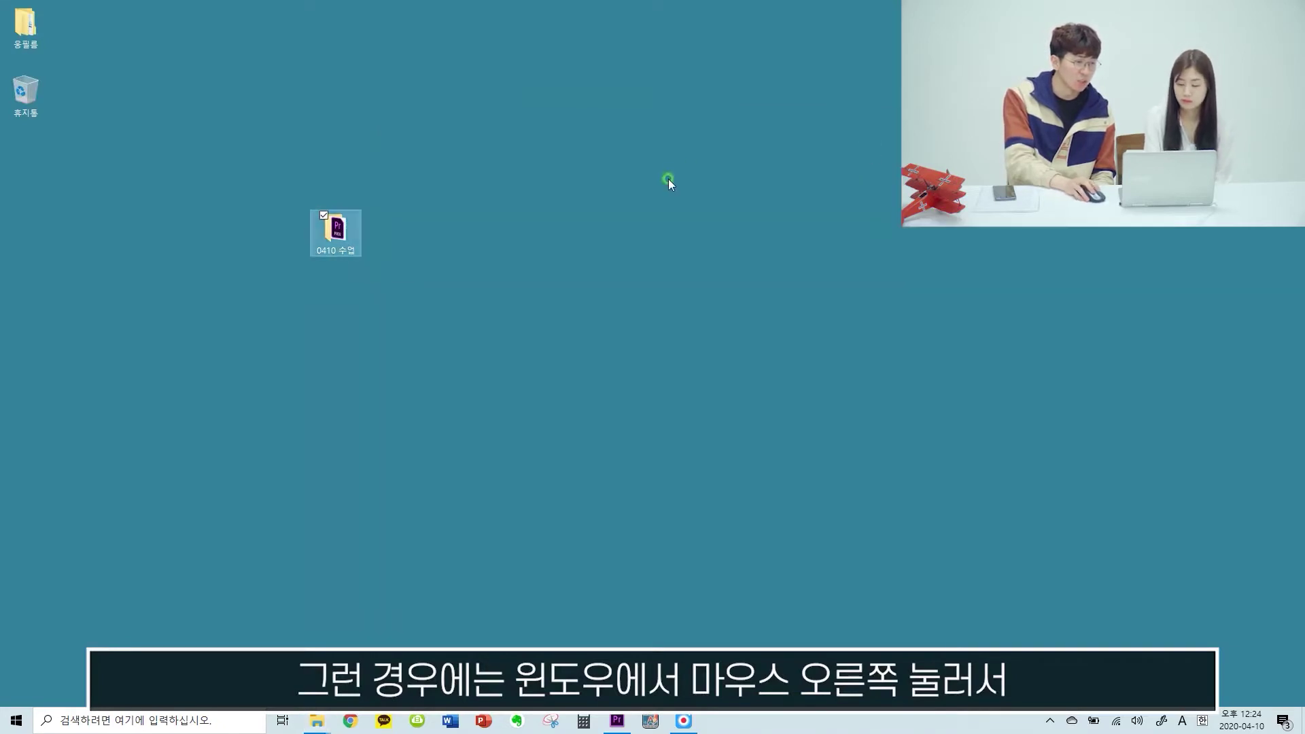
Open the Windows display settings from the desktop and examine the text and app scaling options, keeping 100%
right_click(667, 178)
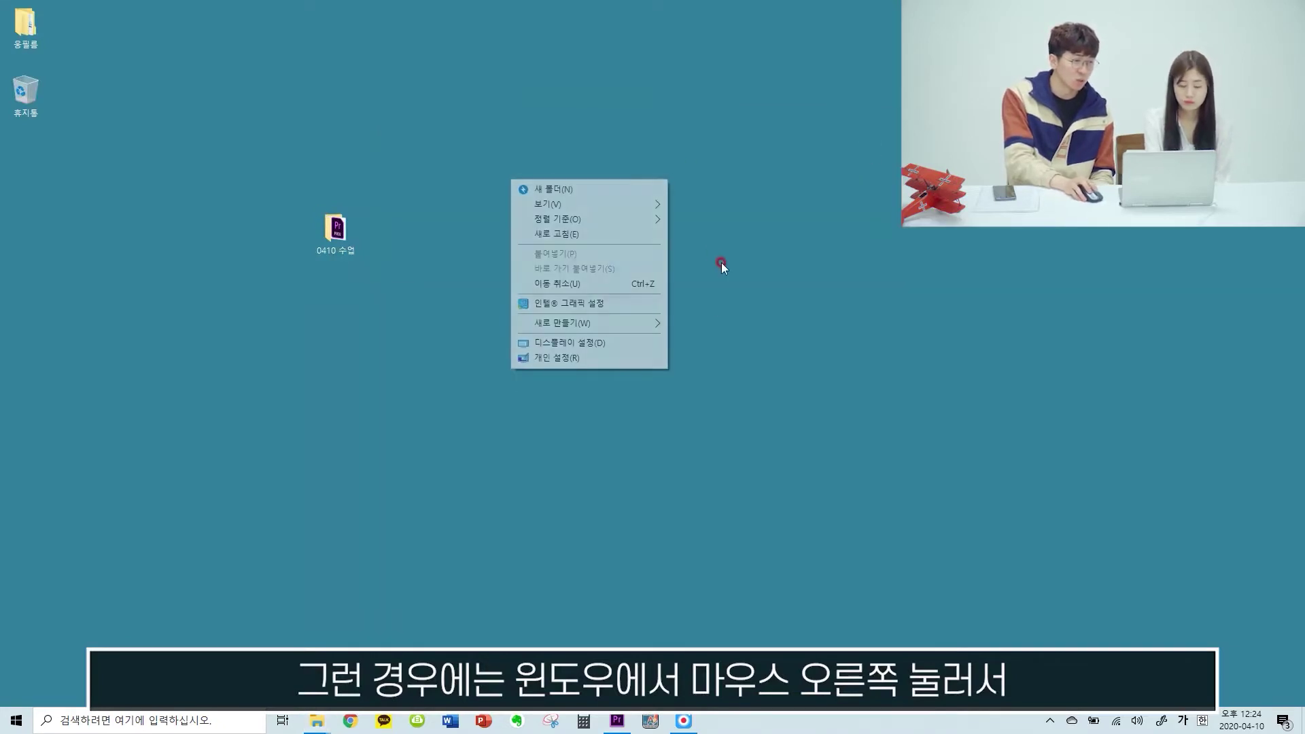
click(598, 344)
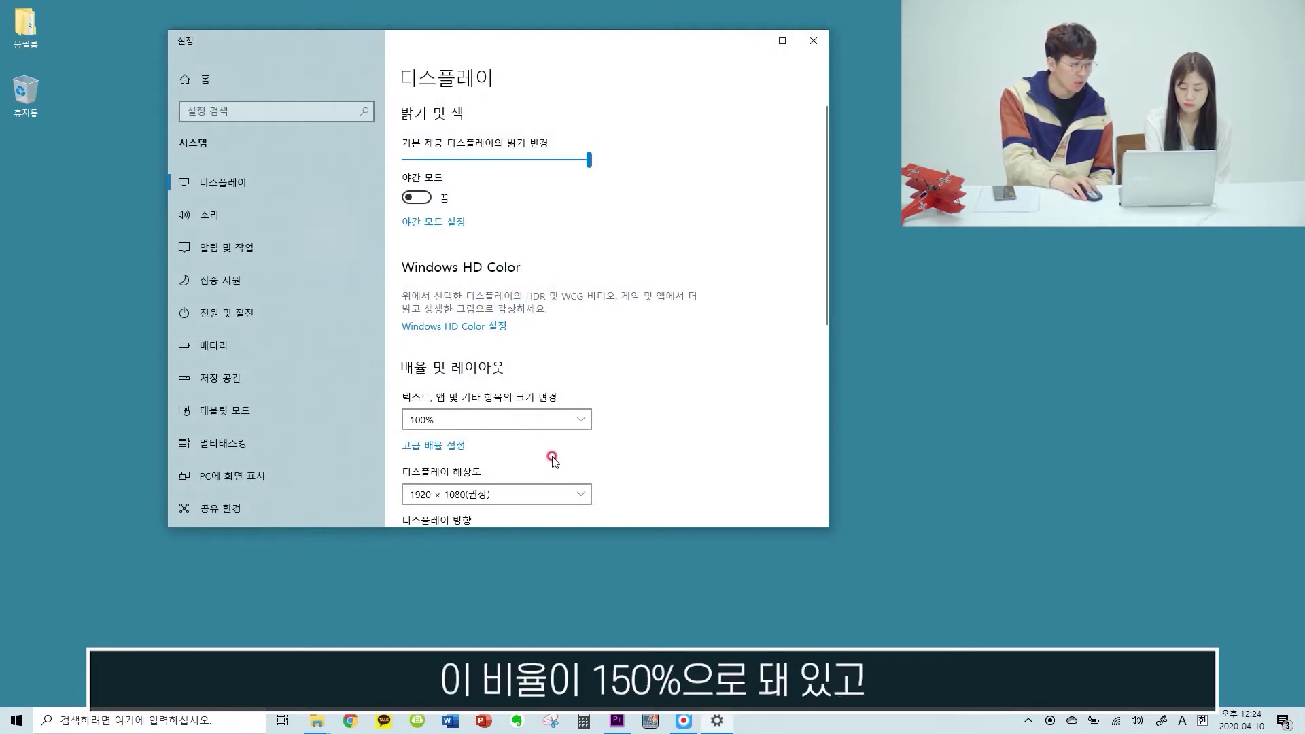
click(556, 416)
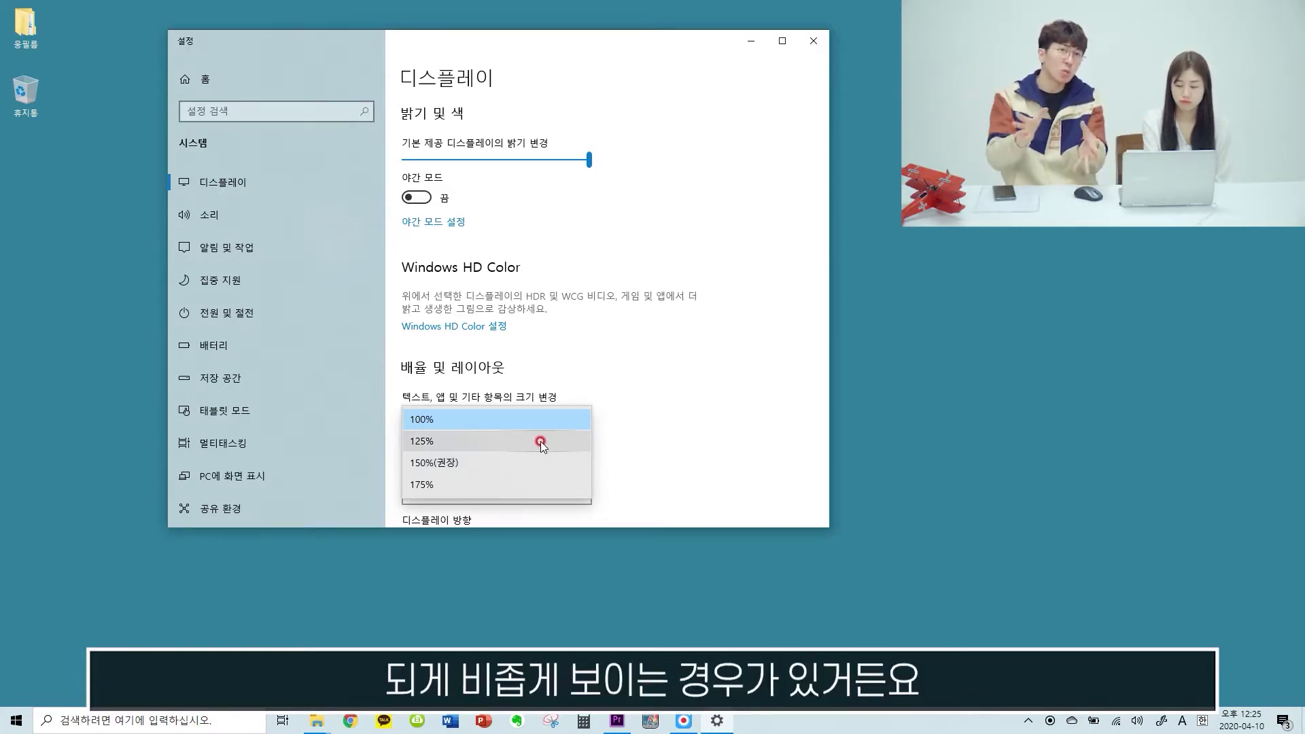
click(515, 416)
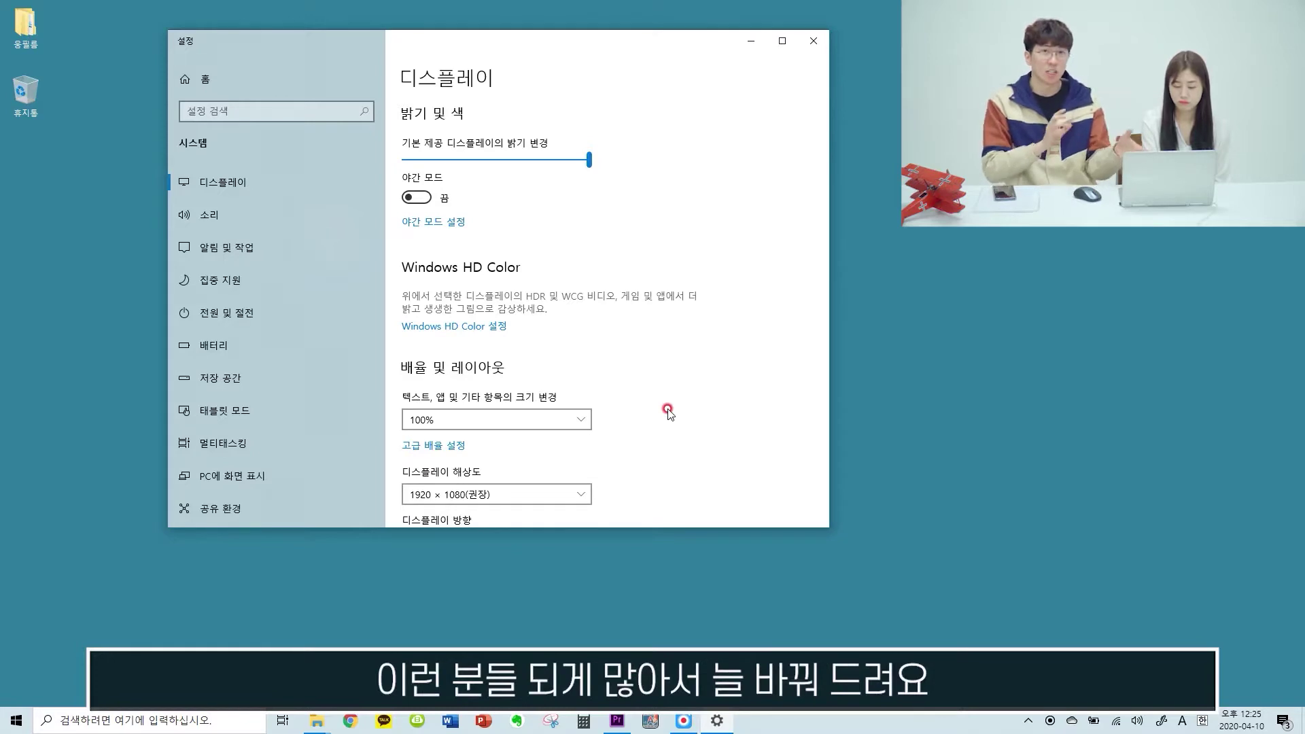
click(519, 424)
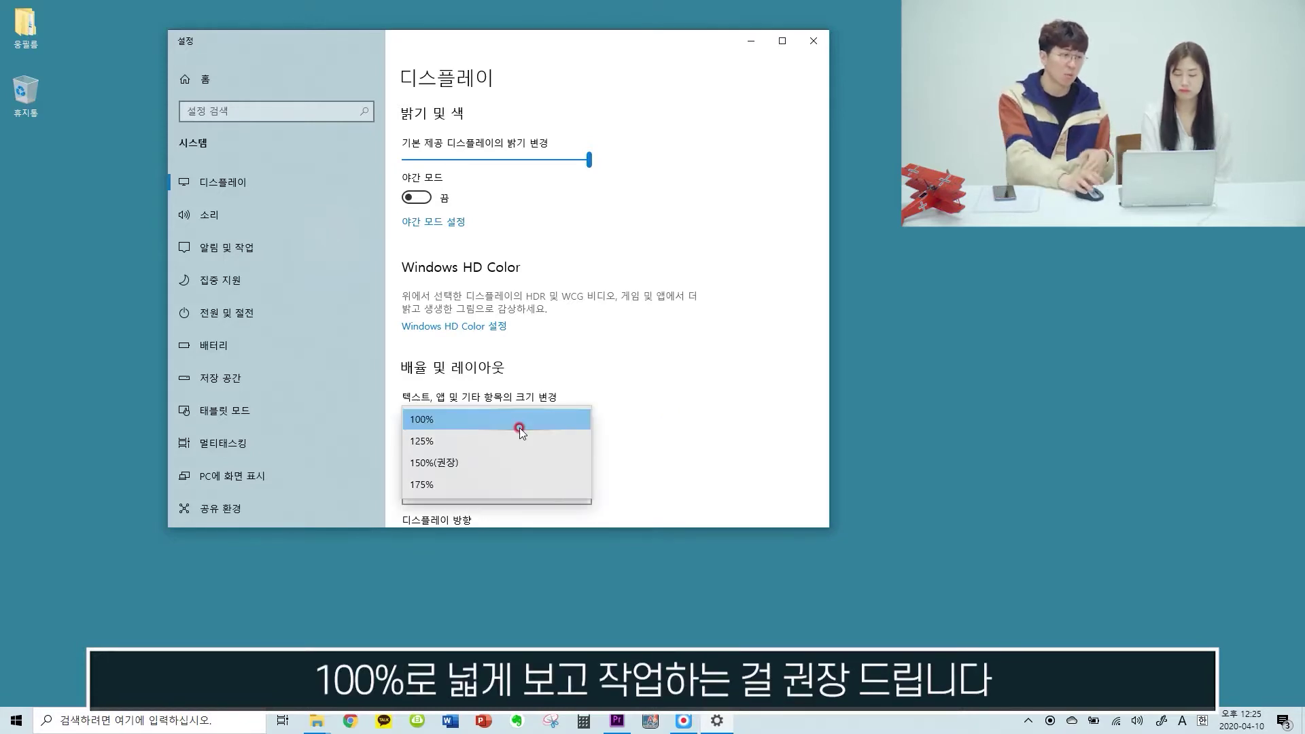
click(694, 416)
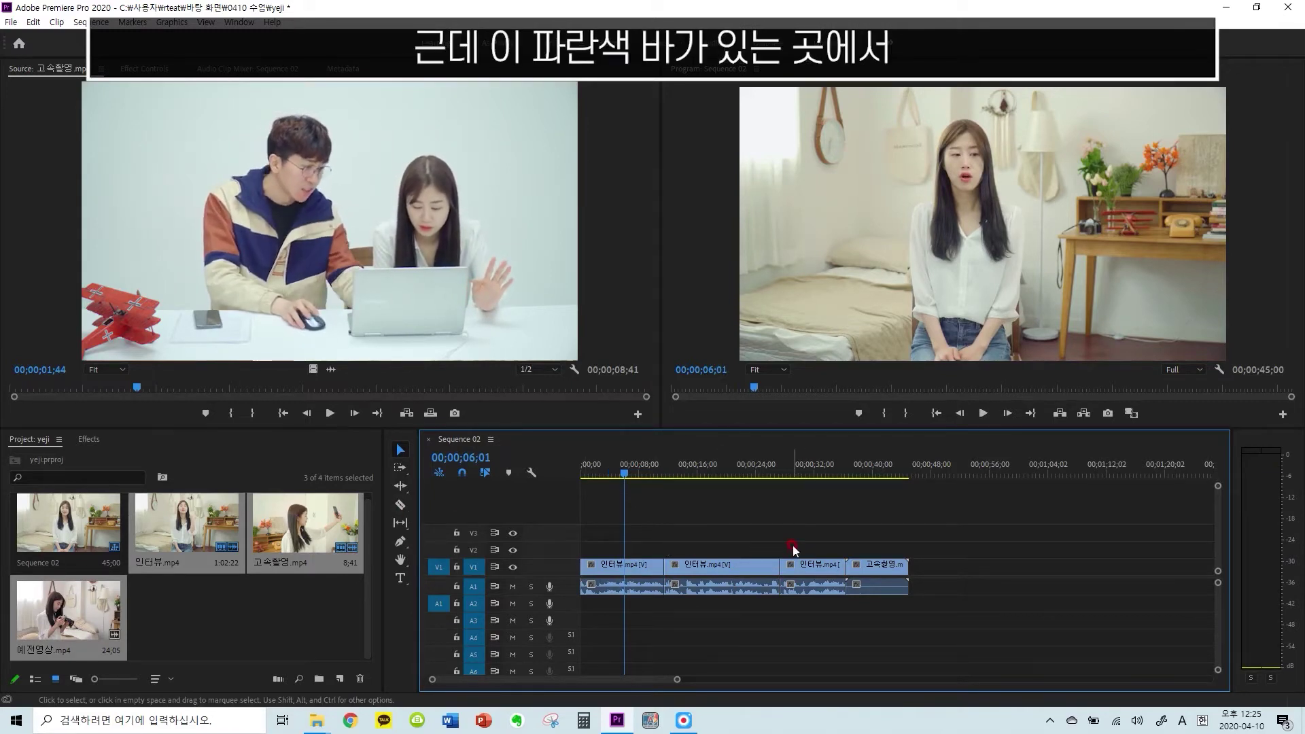
Cut the first interview clip at 00;00;08;06 and move the piece after the cut past the end of the last clip
key(space)
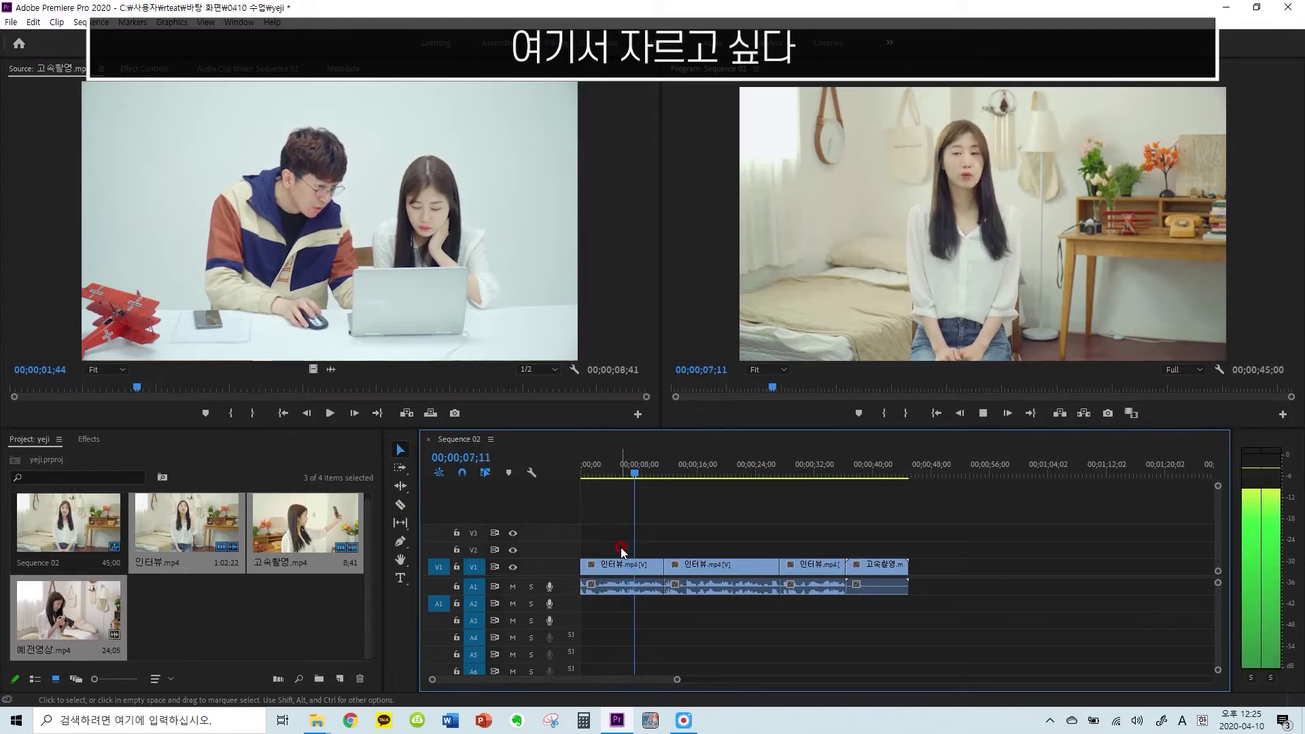
key(space)
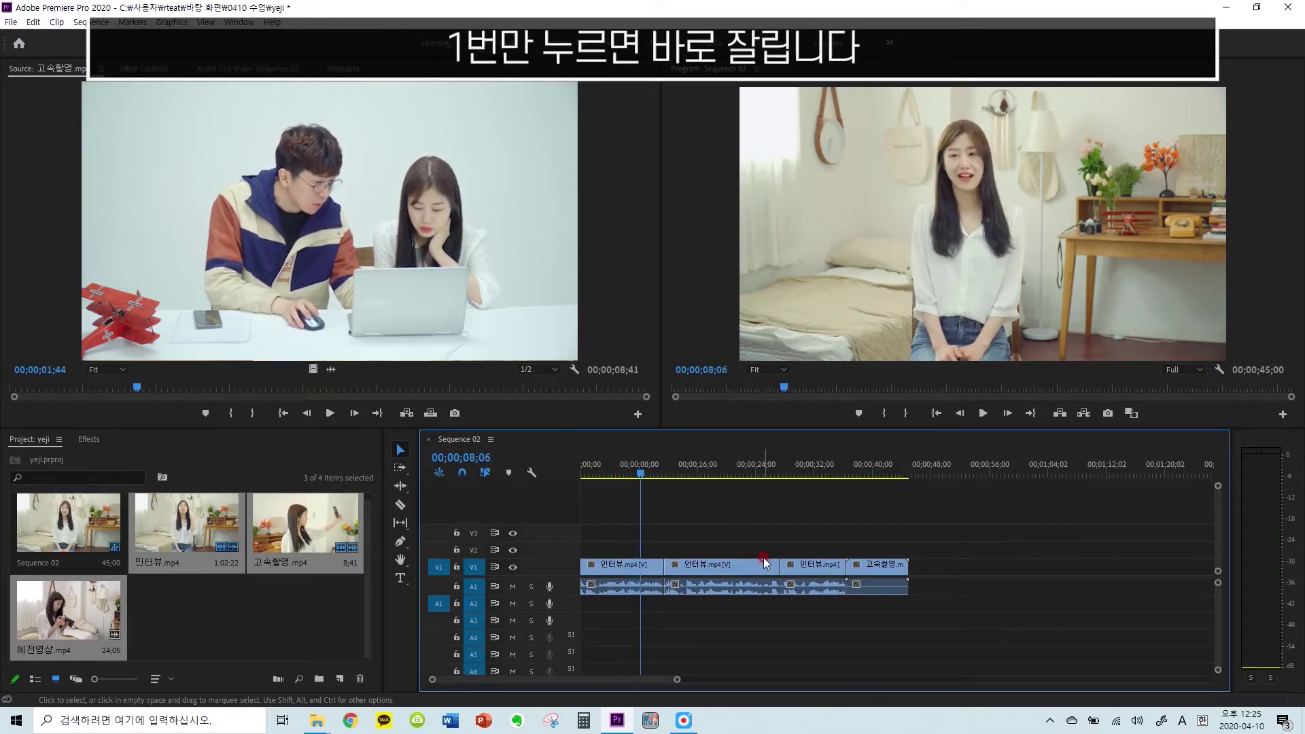
key(ctrl+k)
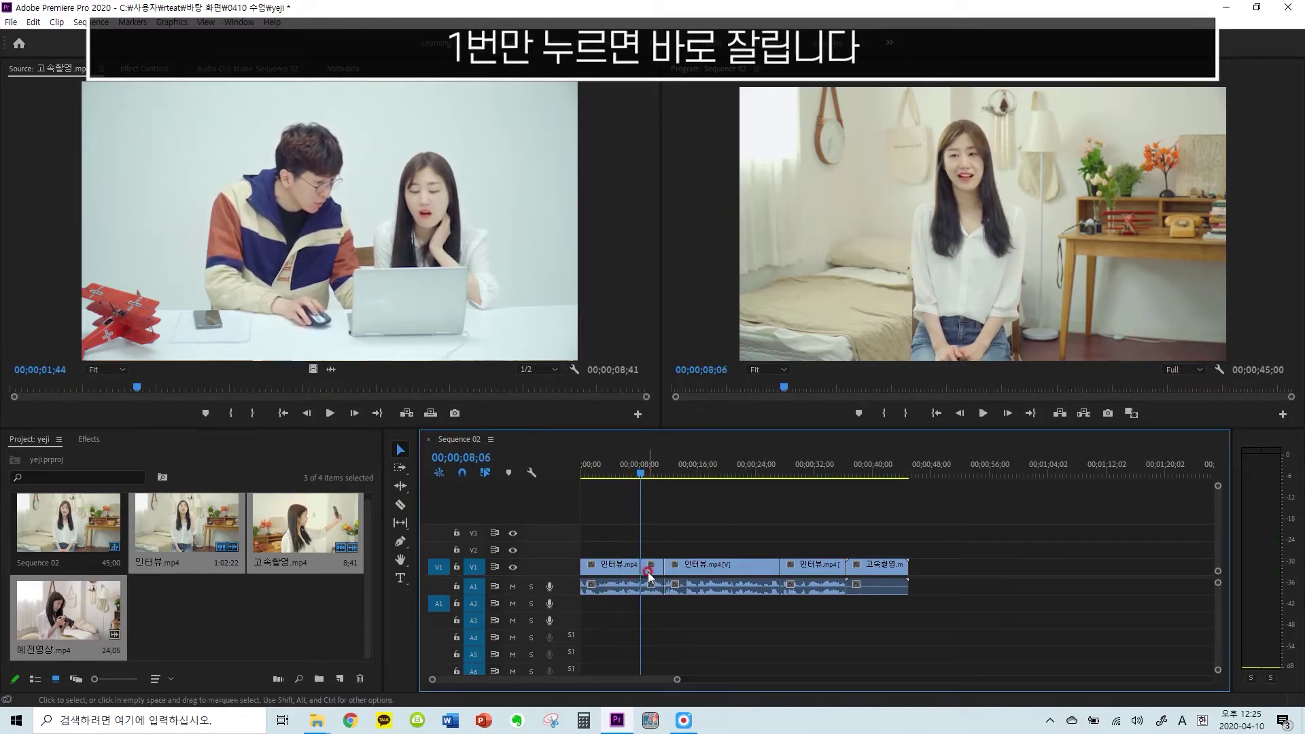
click(651, 565)
drag(807, 574, 974, 567)
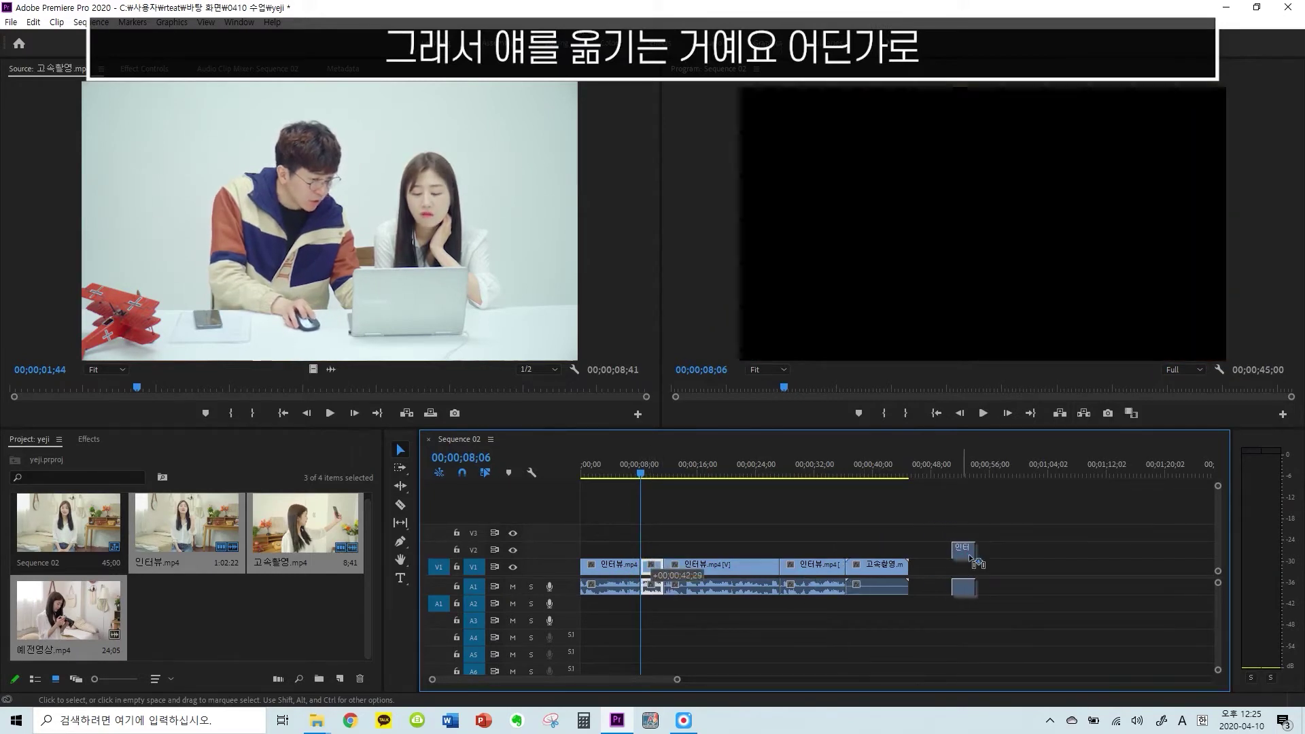
Ripple-delete the gap after the first clip and the gap before the moved piece
click(689, 591)
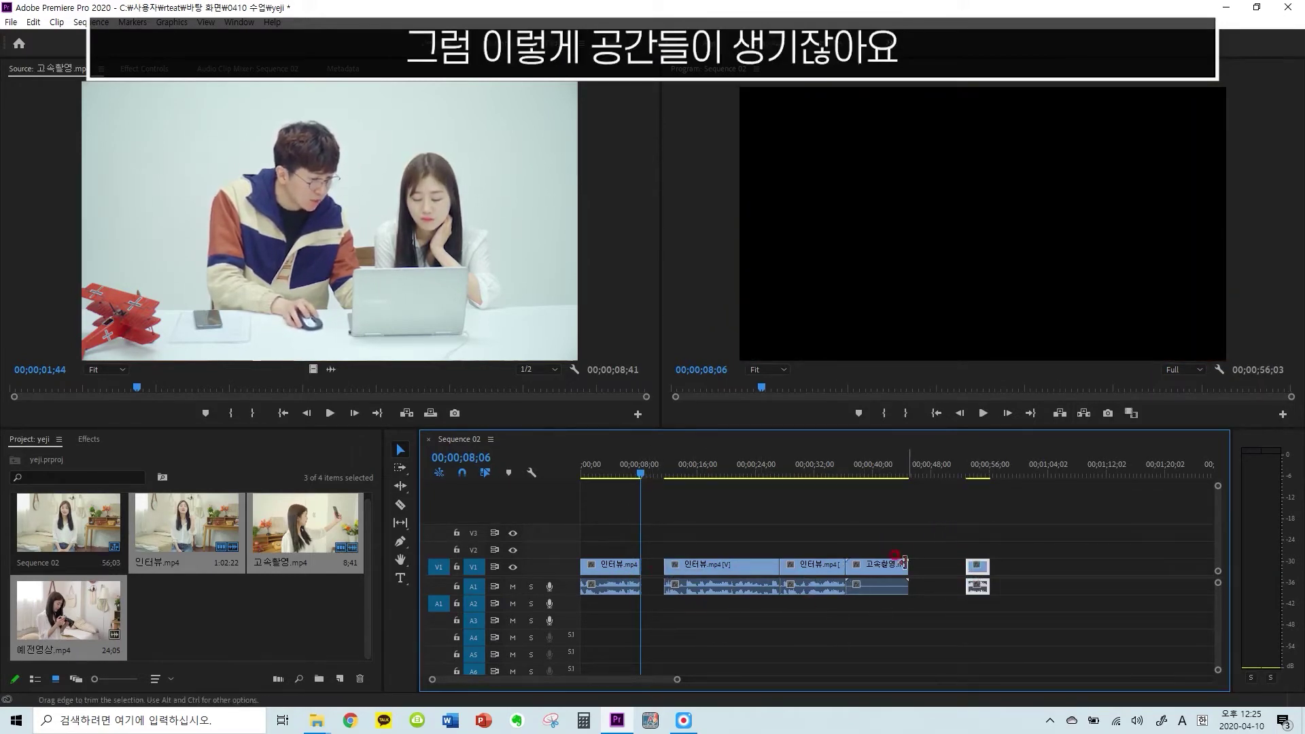
click(651, 566)
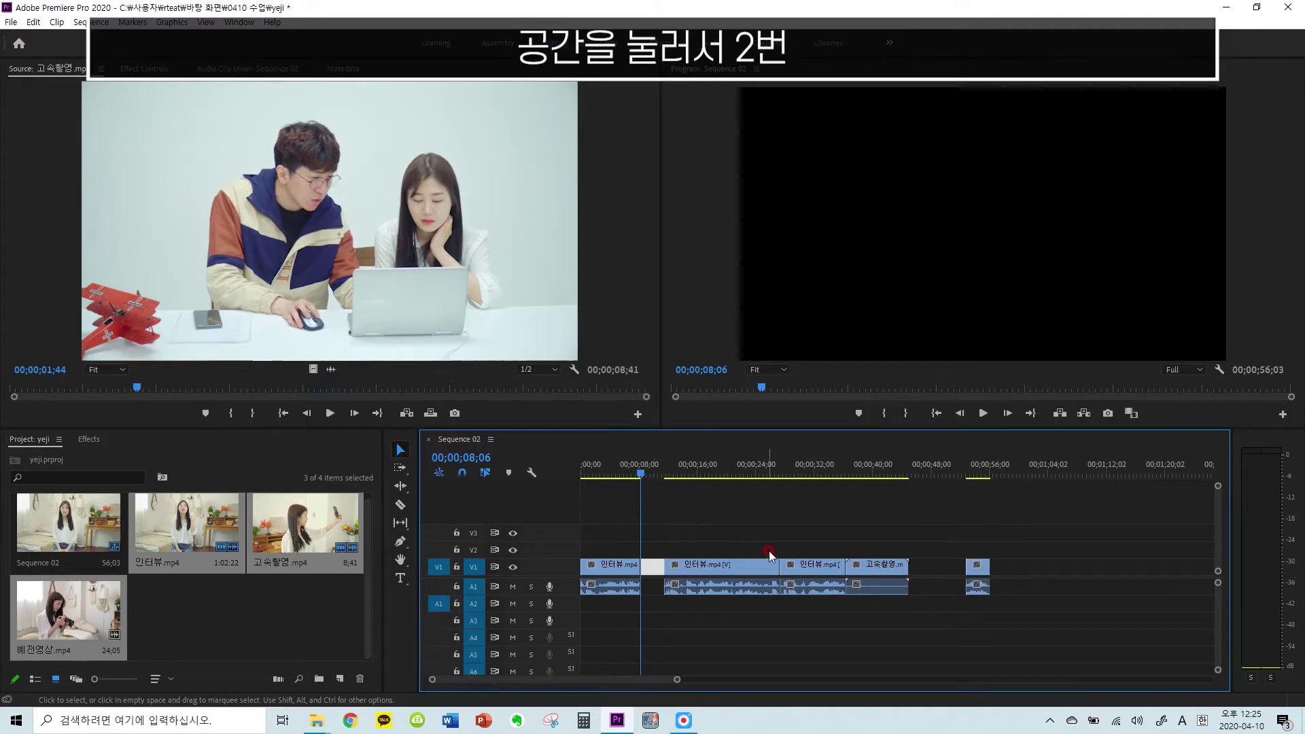
key(Delete)
click(892, 564)
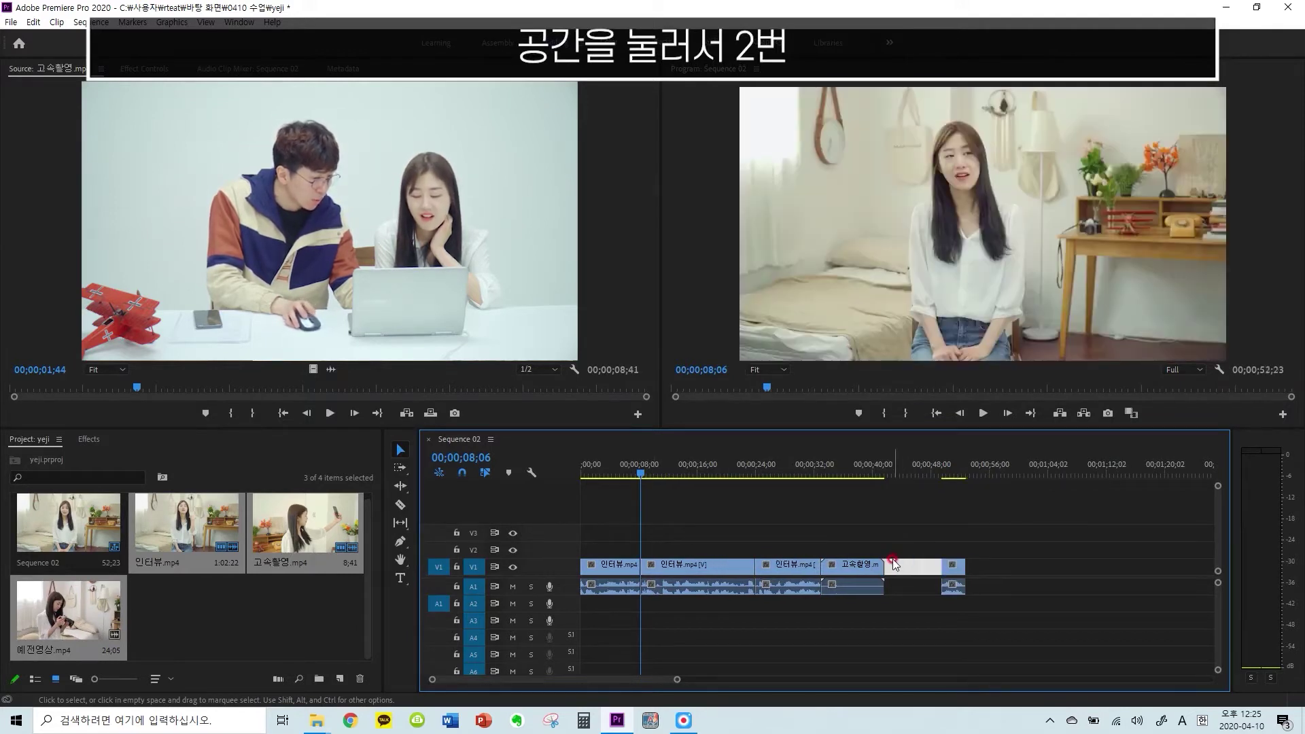
key(Delete)
Play the sequence from about 16 seconds and cut the second interview clip at 00;00;18;02
click(696, 472)
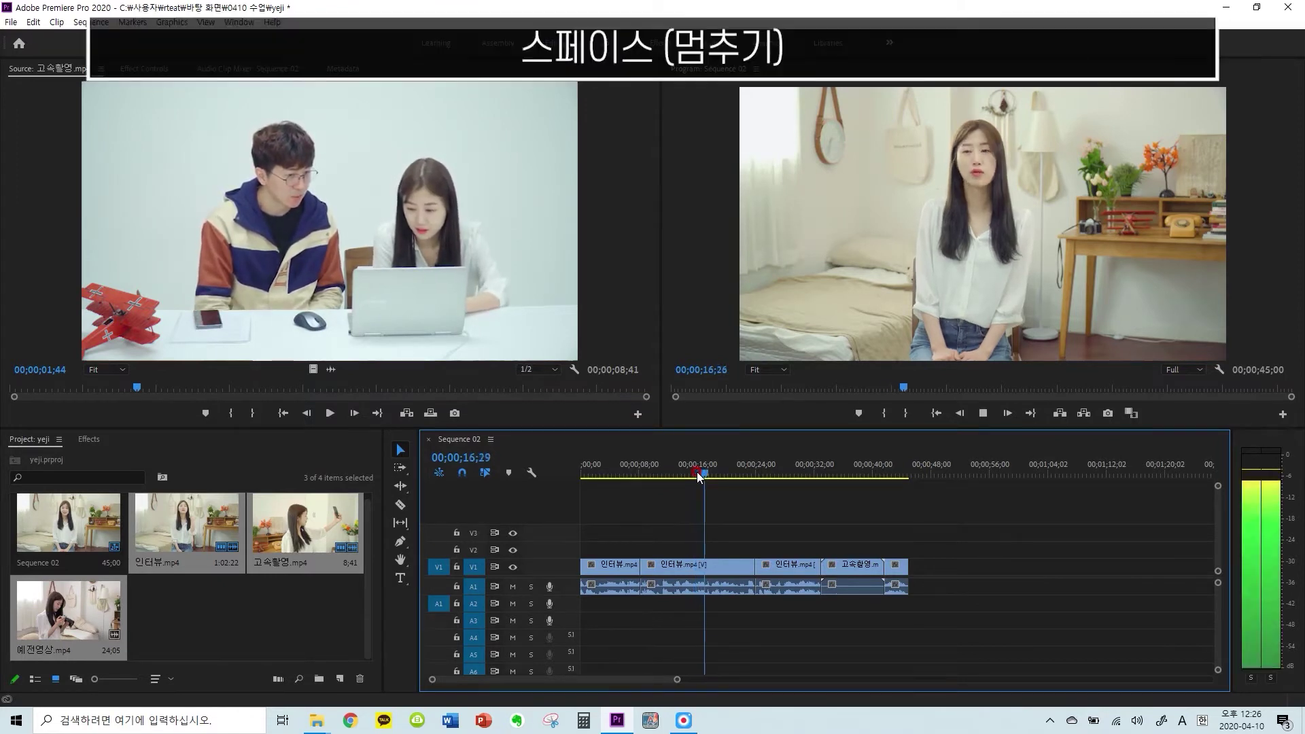
key(space)
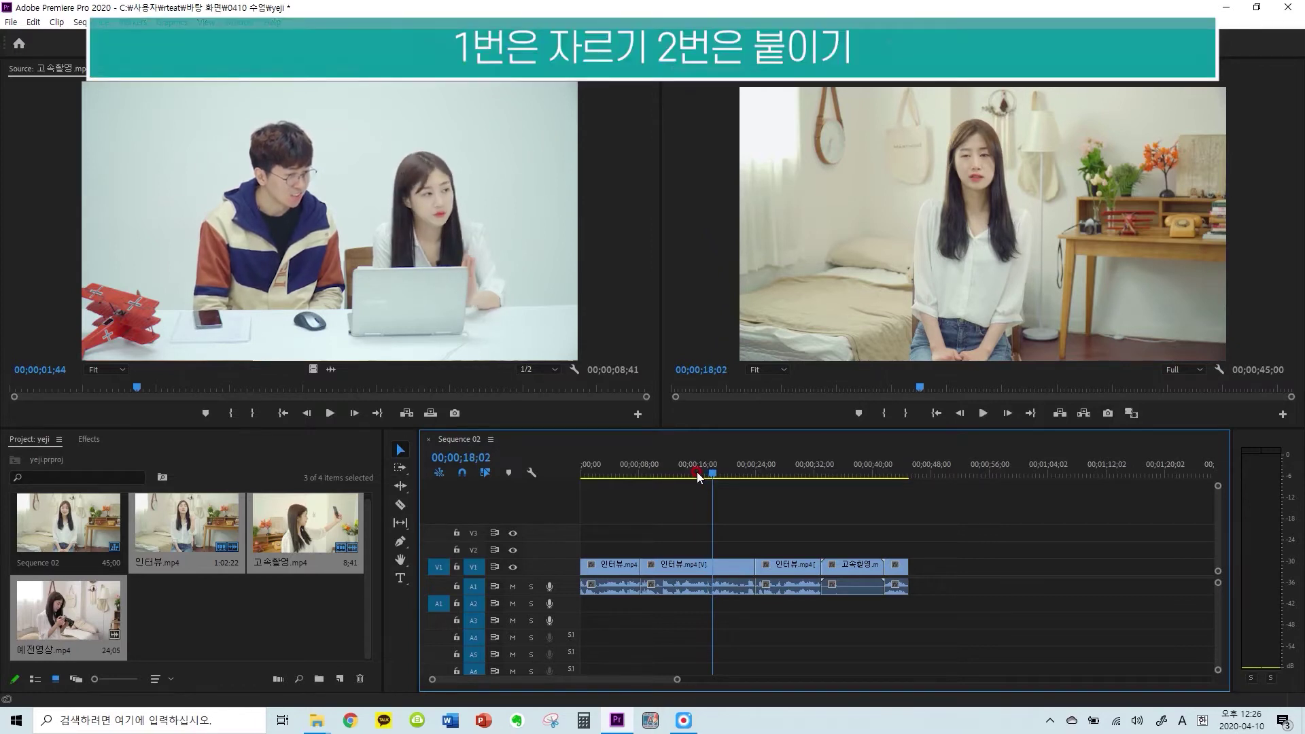
key(1)
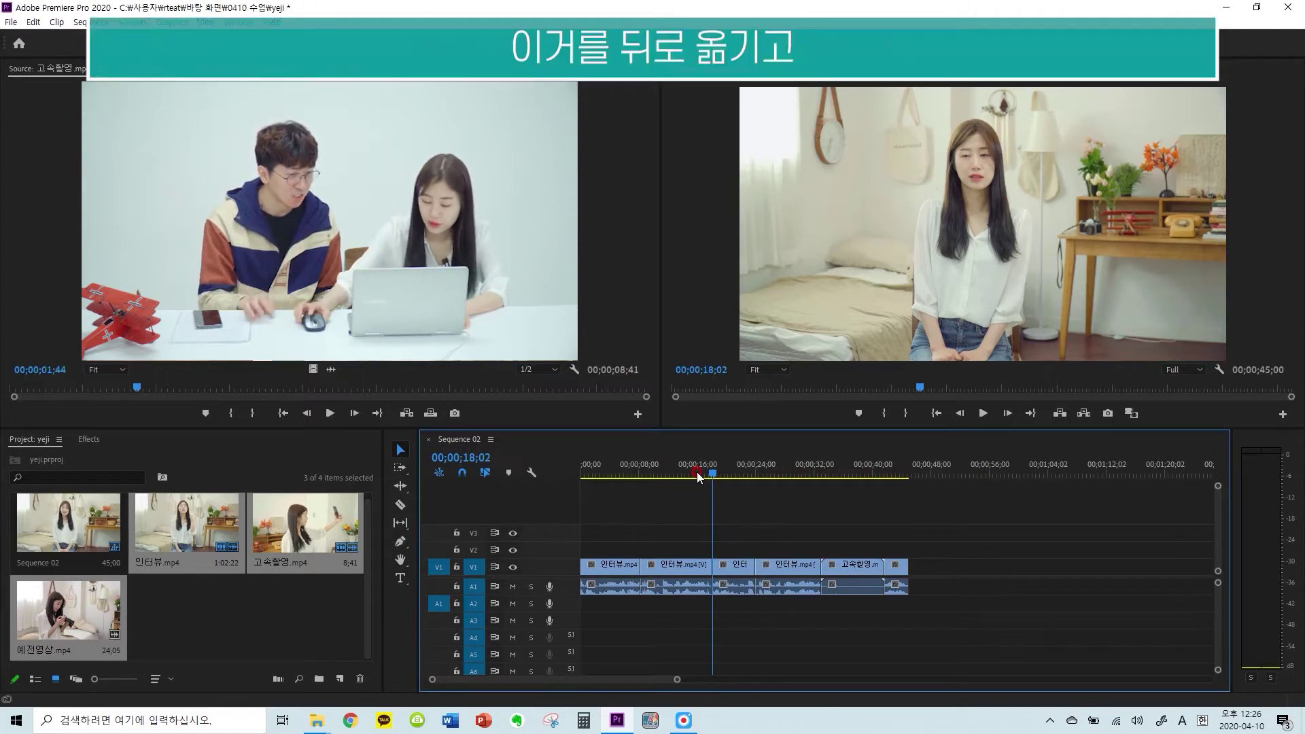
Move the piece after the 00;00;18;02 cut to the end of the sequence and ripple-delete the gap it leaves
drag(734, 566, 930, 564)
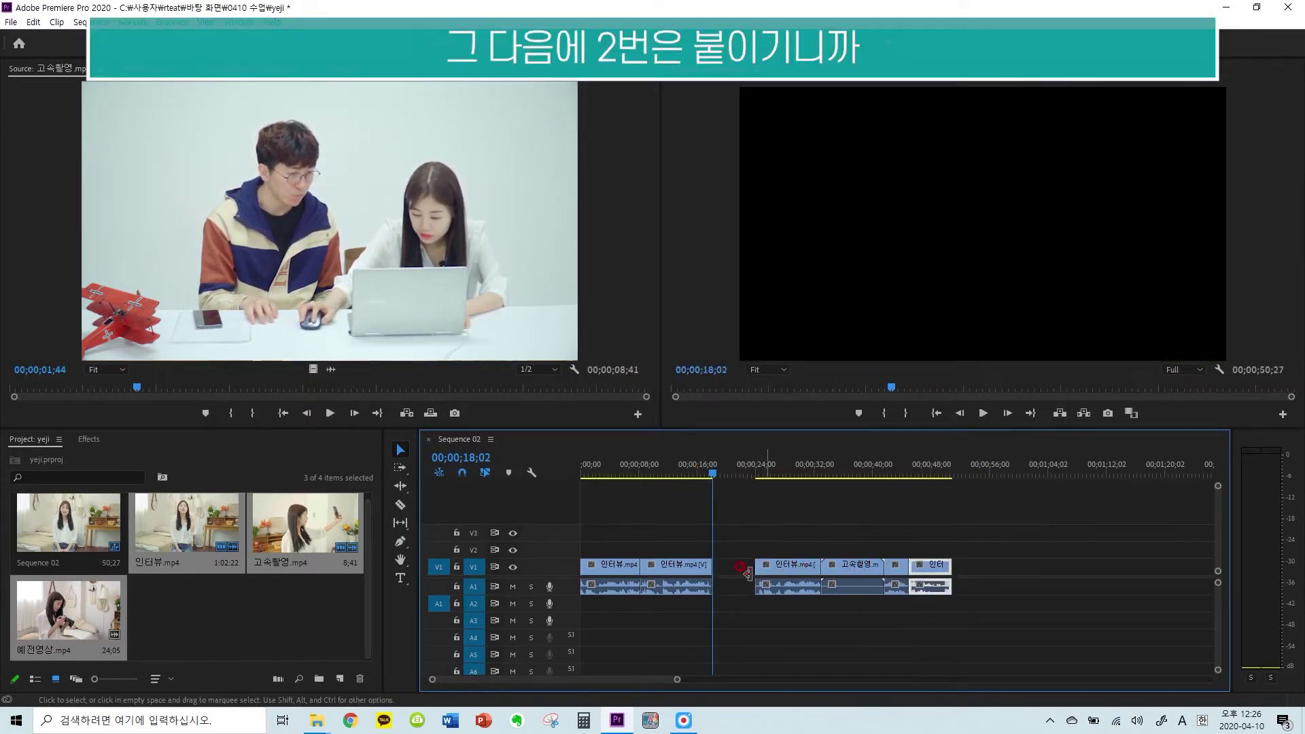
key(Delete)
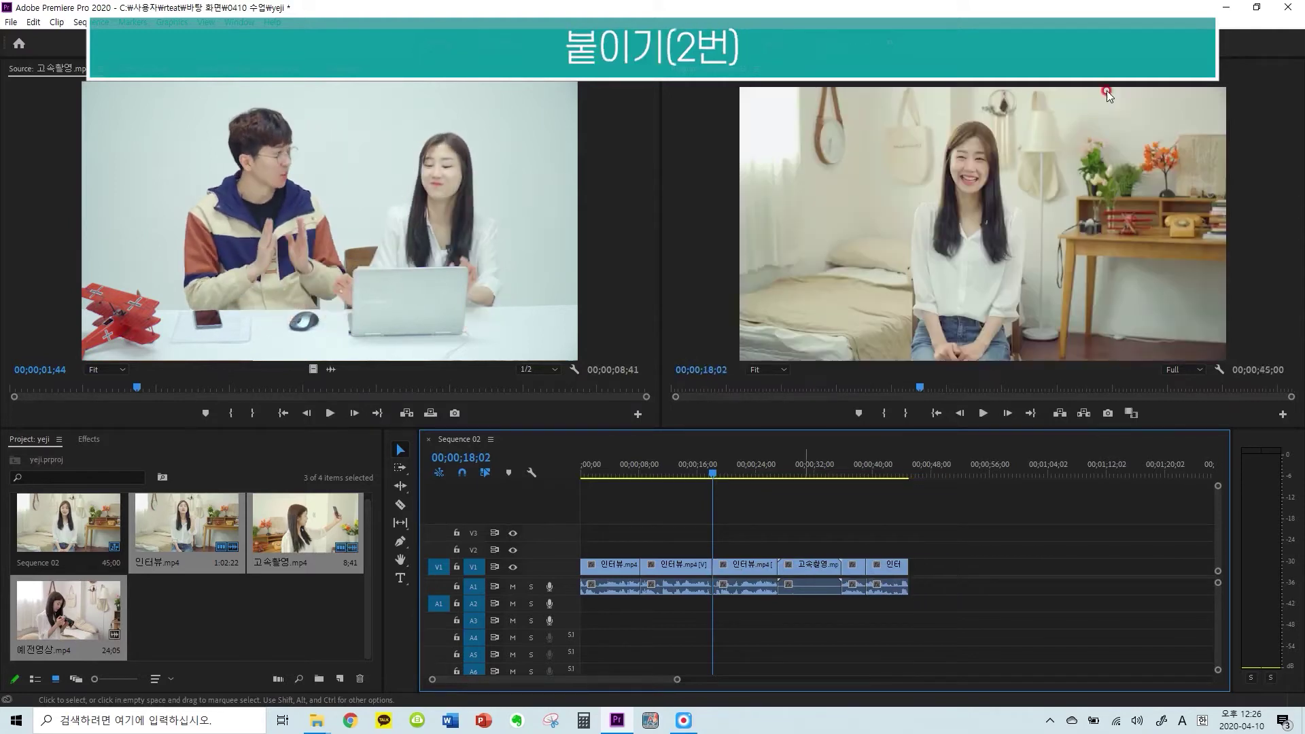
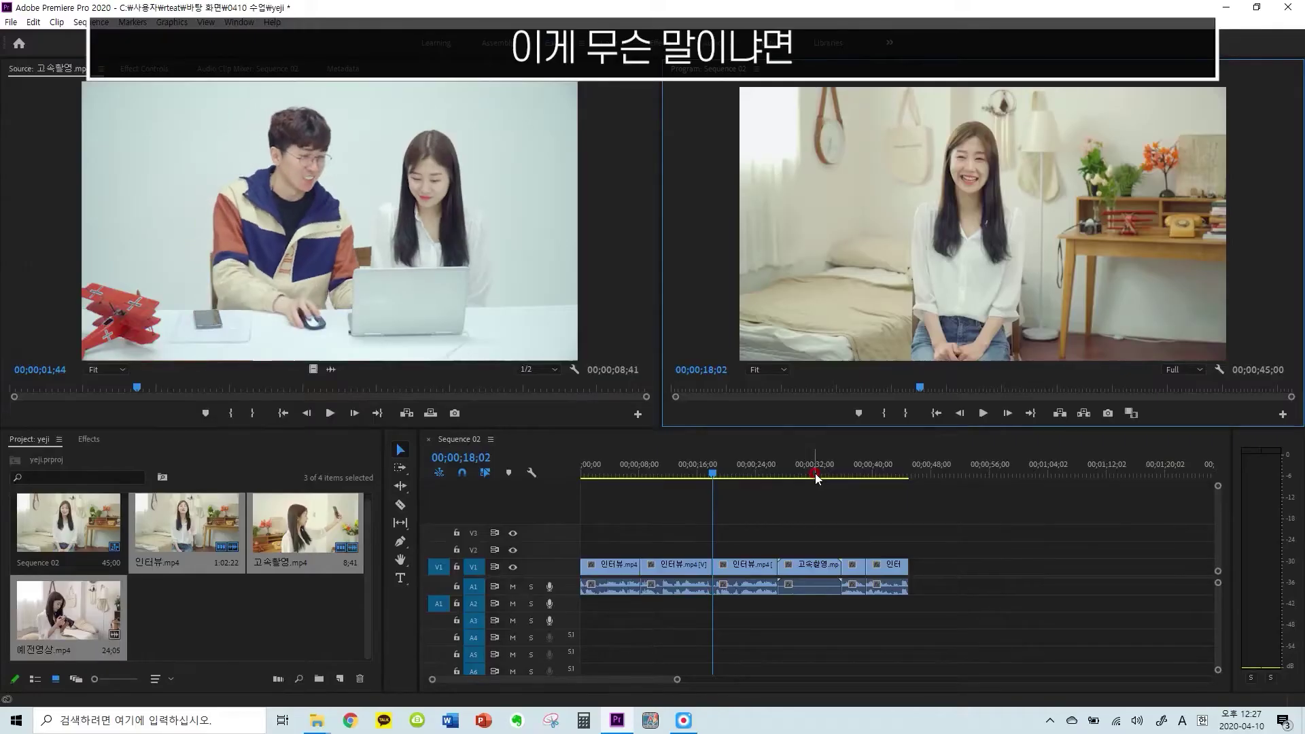
Delete all clips from the timeline, and remove the three videos and Sequence 02 from the project
drag(895, 516, 651, 590)
key(Delete)
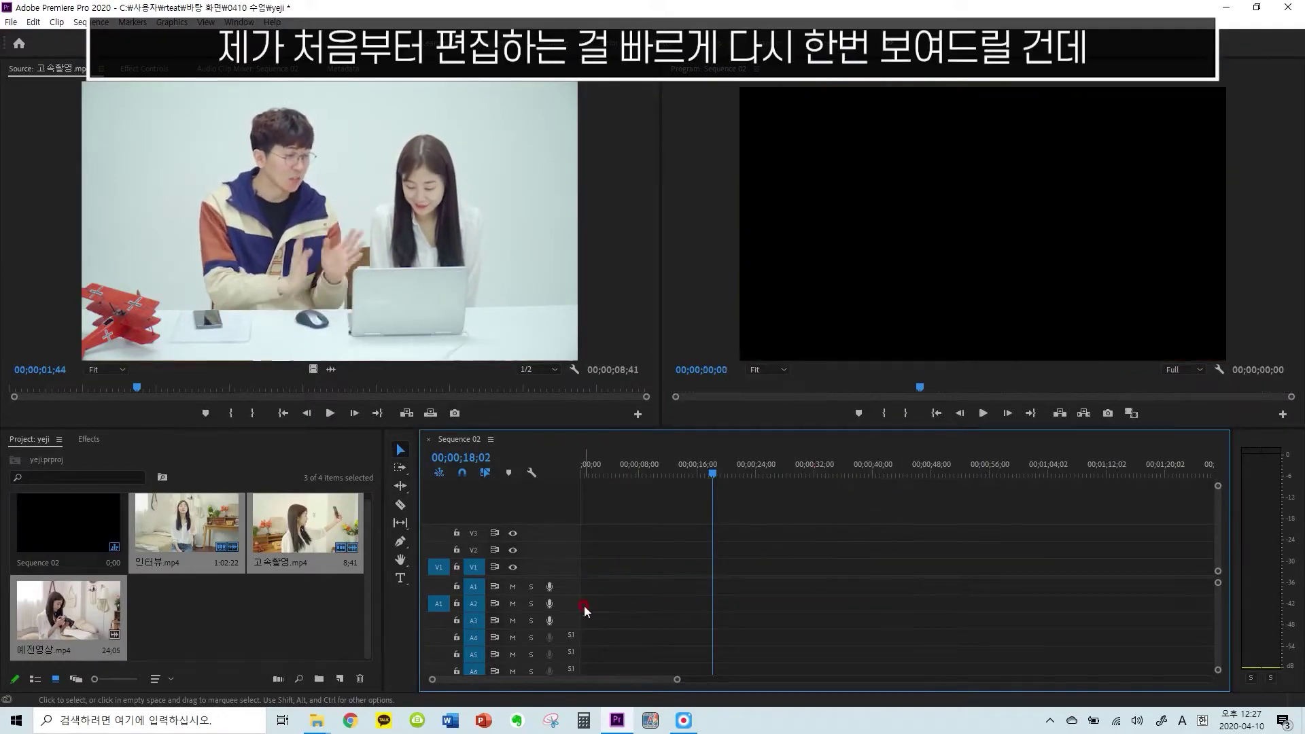
click(255, 590)
click(181, 561)
shift+click(121, 630)
key(Delete)
click(51, 532)
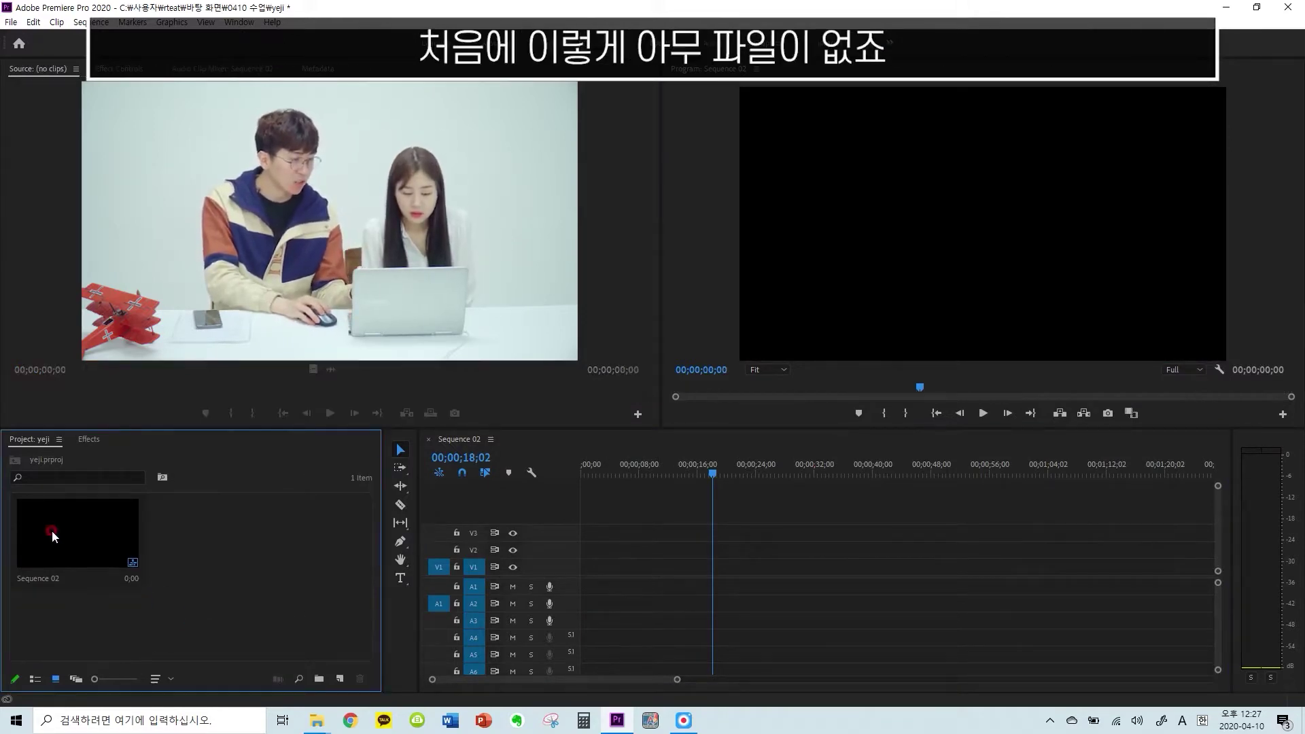
key(Delete)
Create a new sequence from the AVCHD 1080p30 preset
key(ctrl+n)
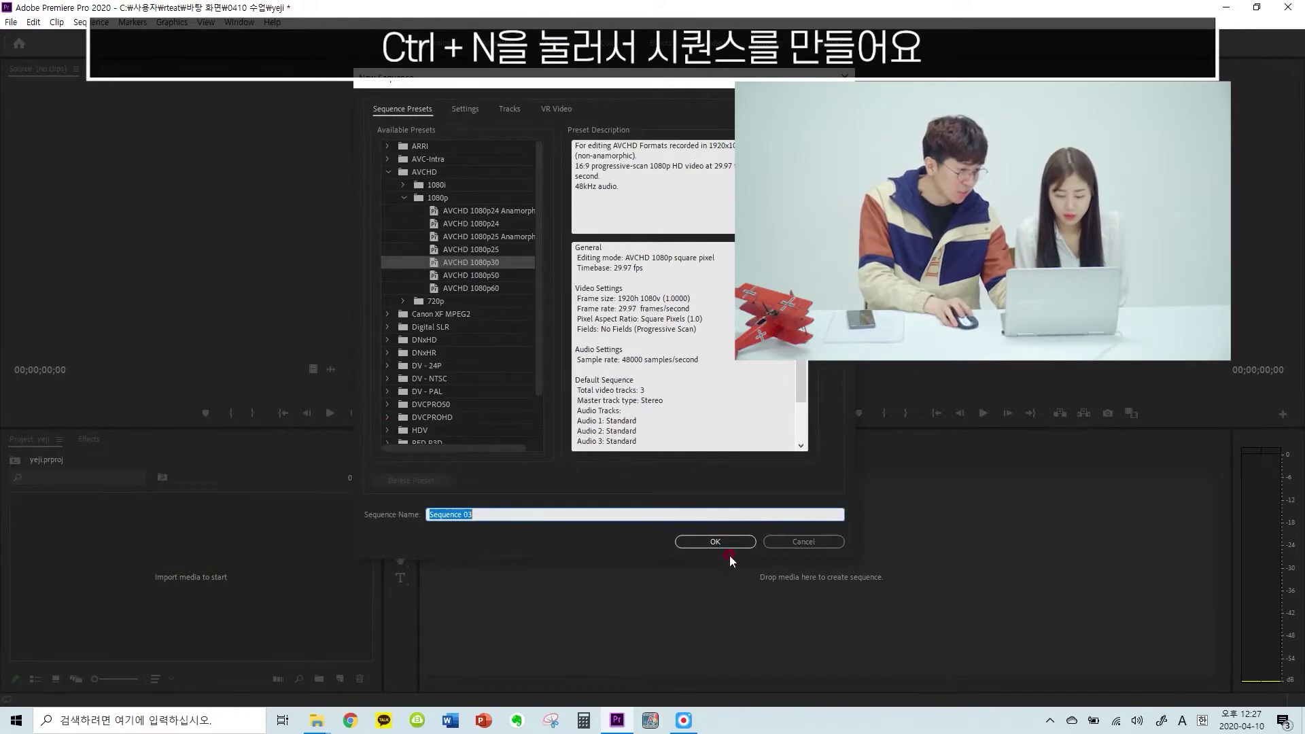
click(721, 541)
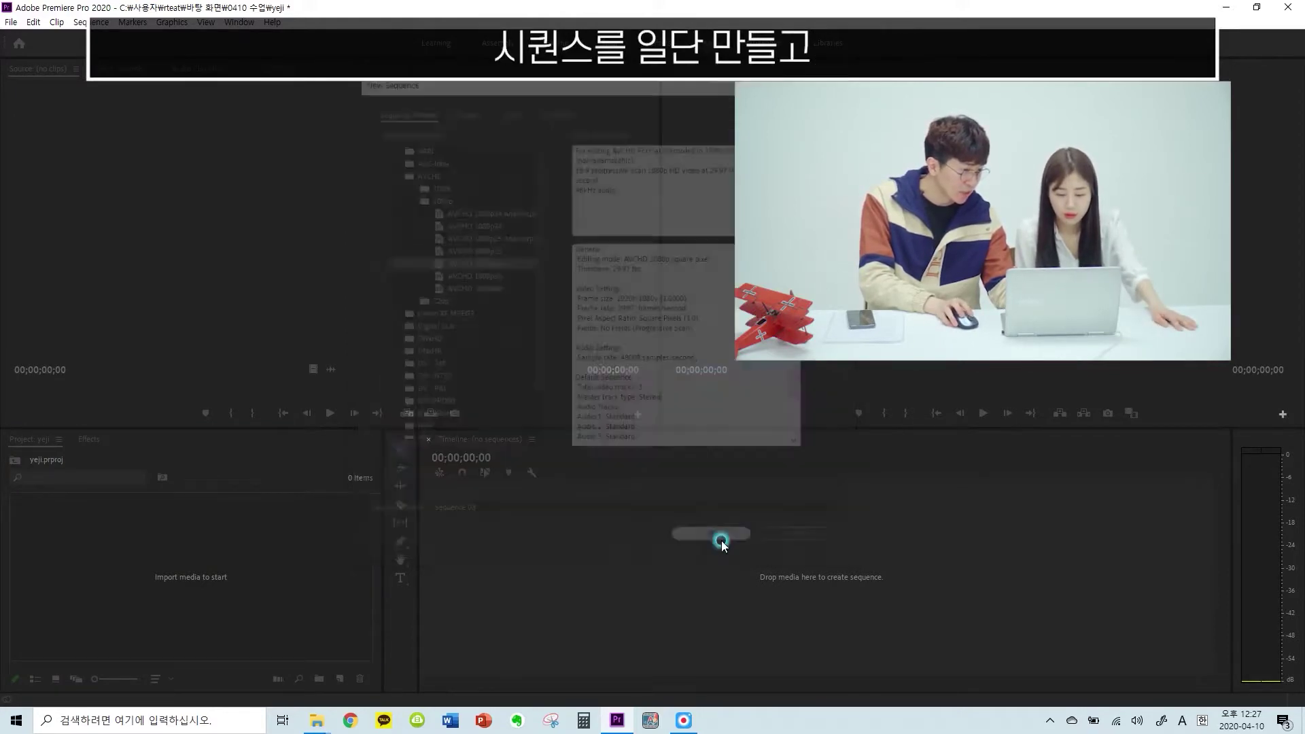
Import the 고속촬영, 예전영상 and 인터뷰 videos from the 영상 folder into the project
double_click(251, 556)
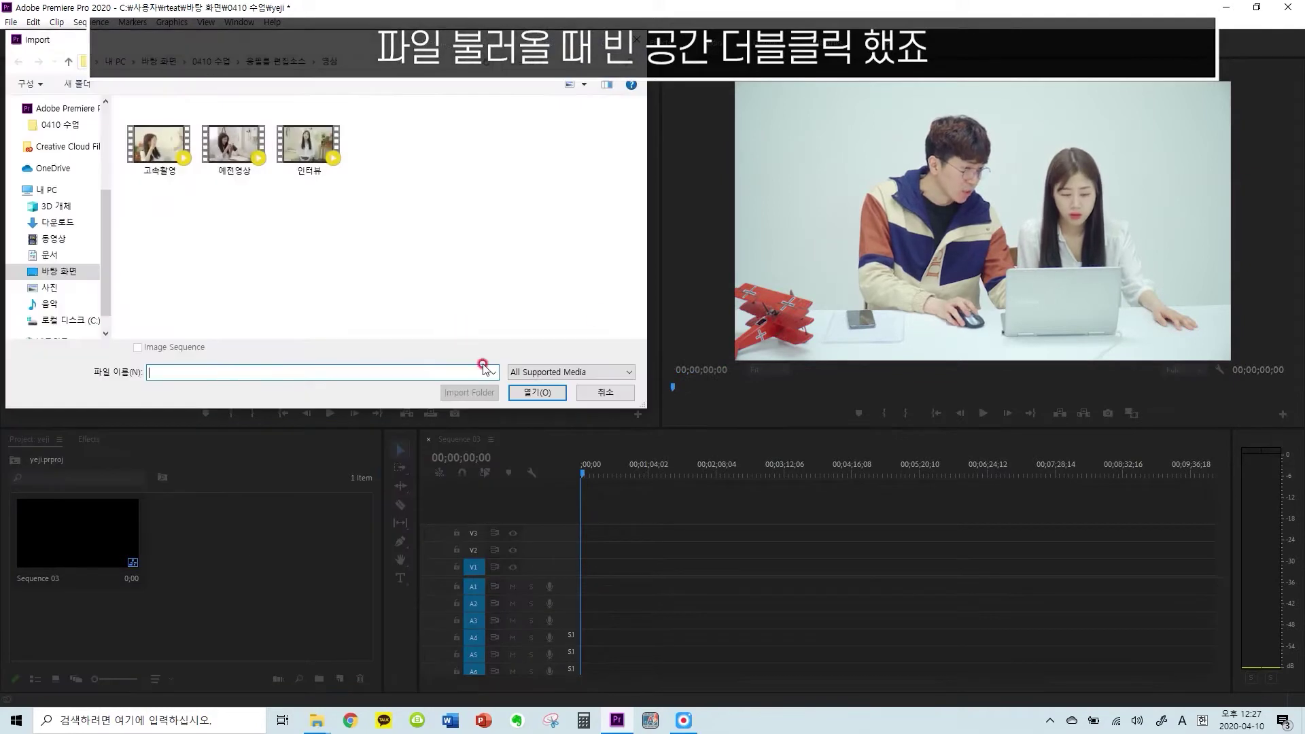
click(605, 392)
right_click(251, 536)
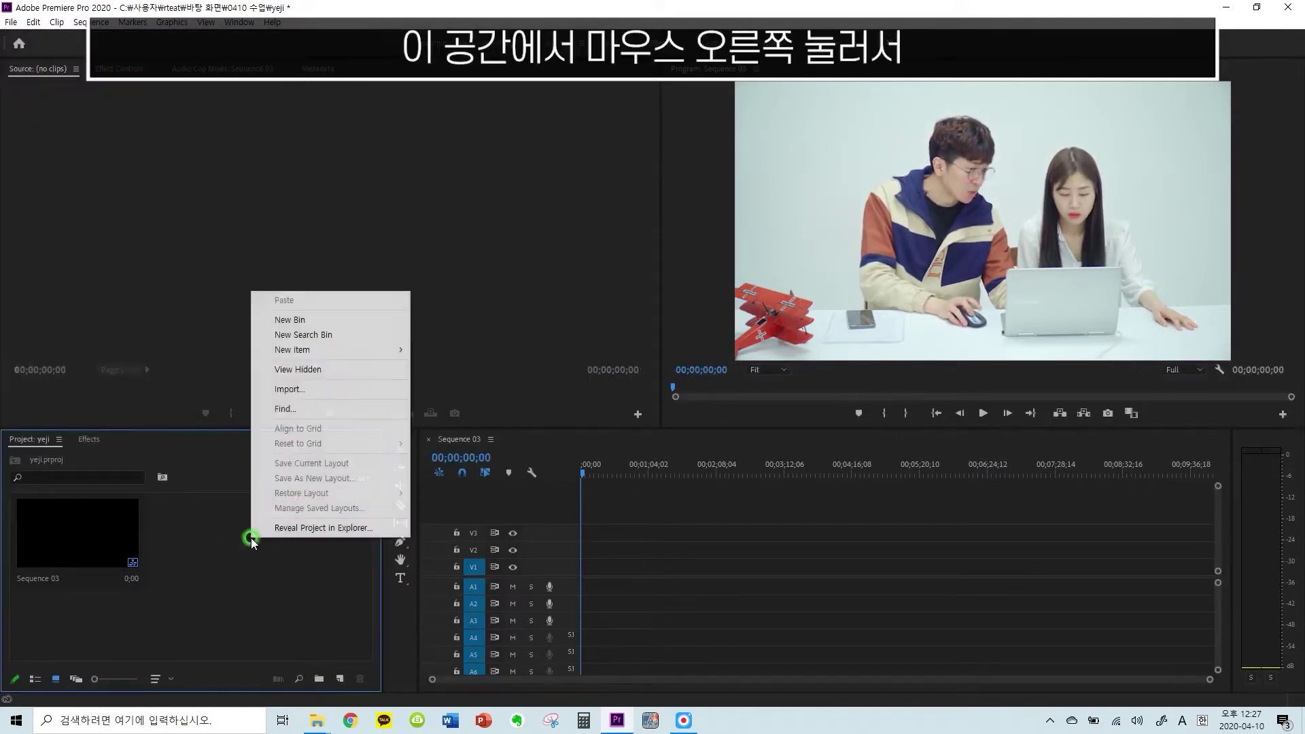
click(319, 389)
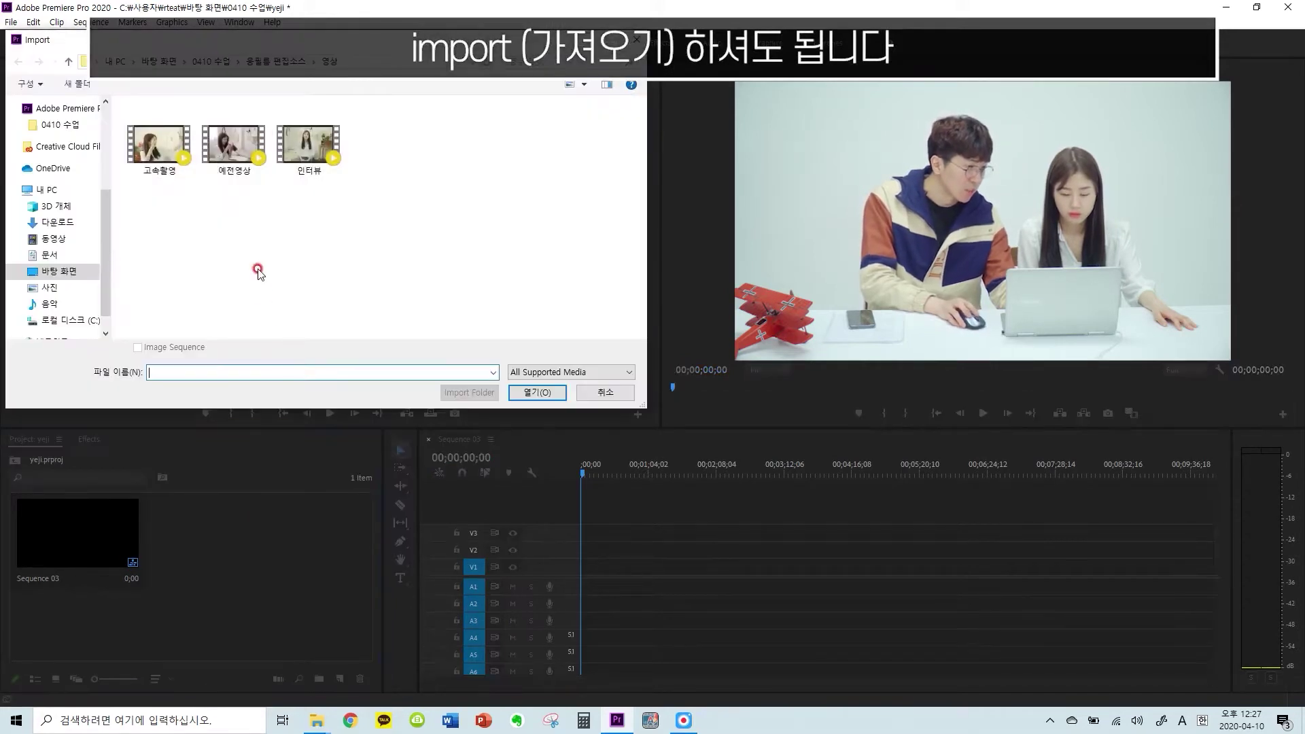
drag(363, 220, 126, 102)
click(532, 393)
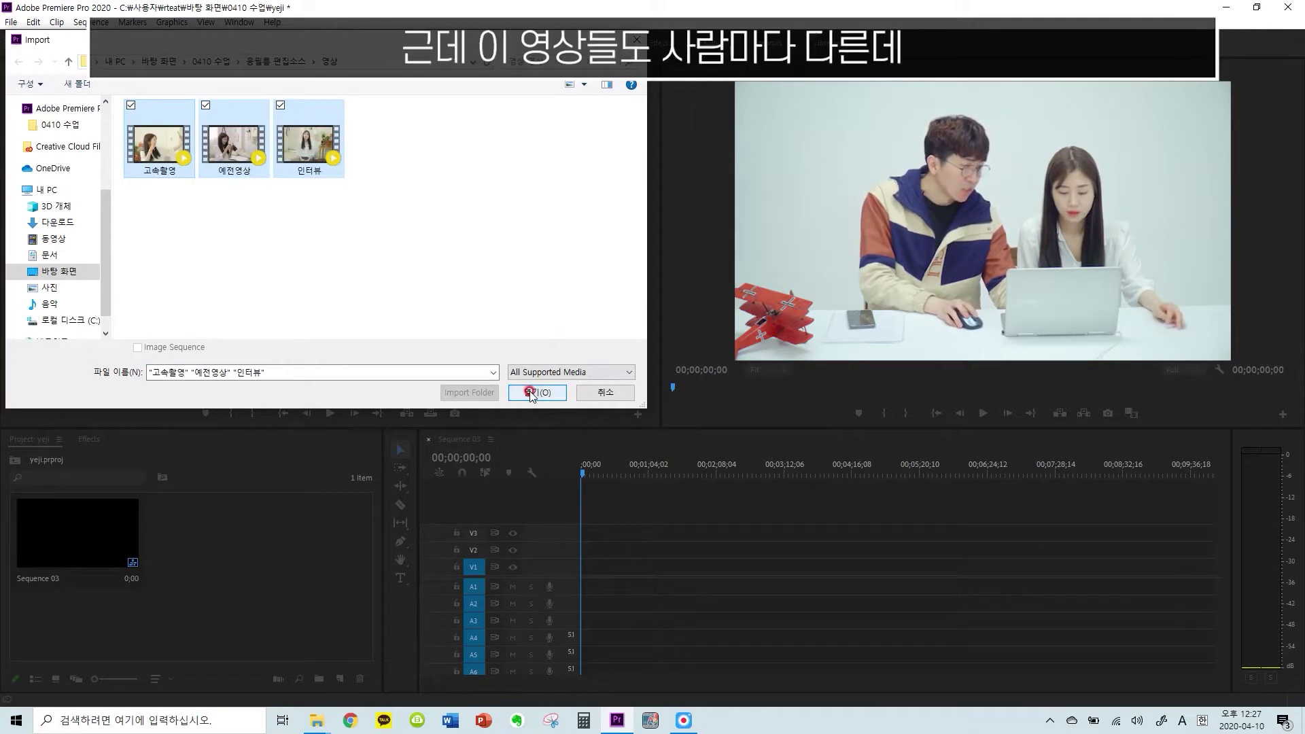
Switch to File Explorer, open the 영상 folder and preview one of its source videos in the media player
click(317, 719)
click(373, 664)
double_click(603, 222)
double_click(616, 224)
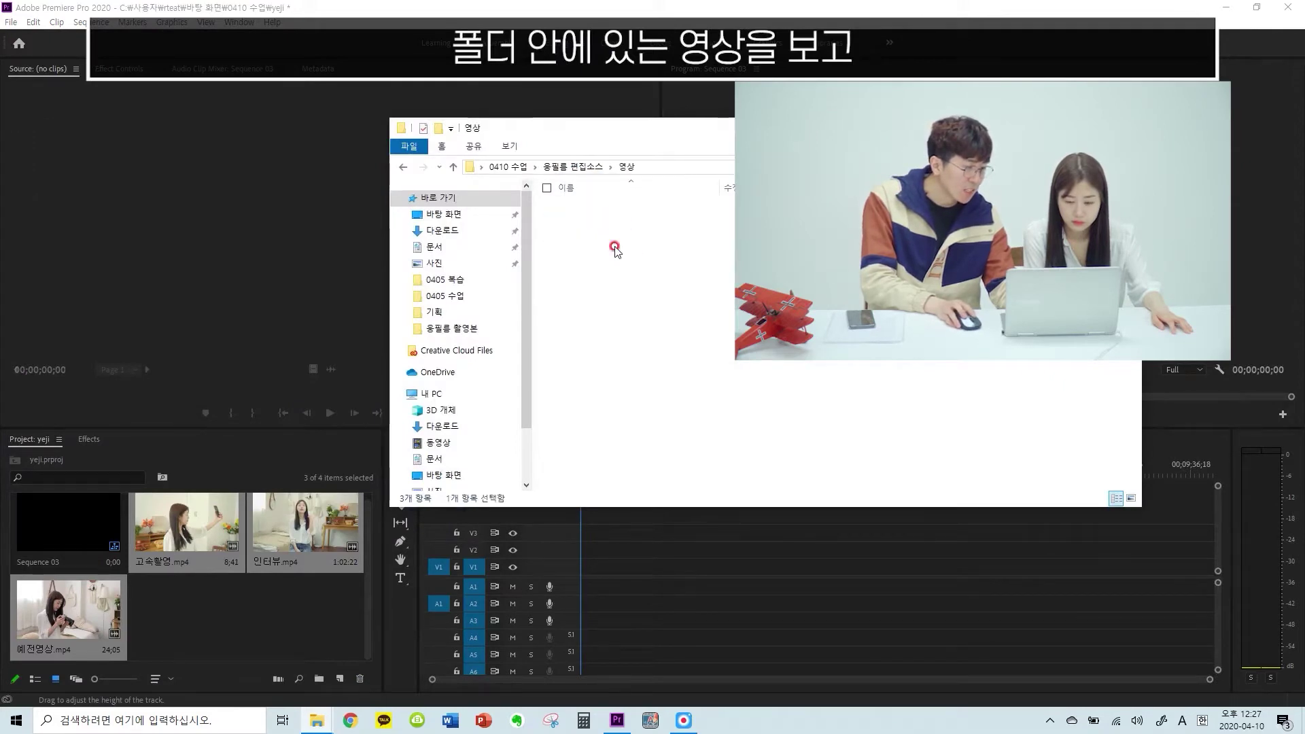
click(635, 243)
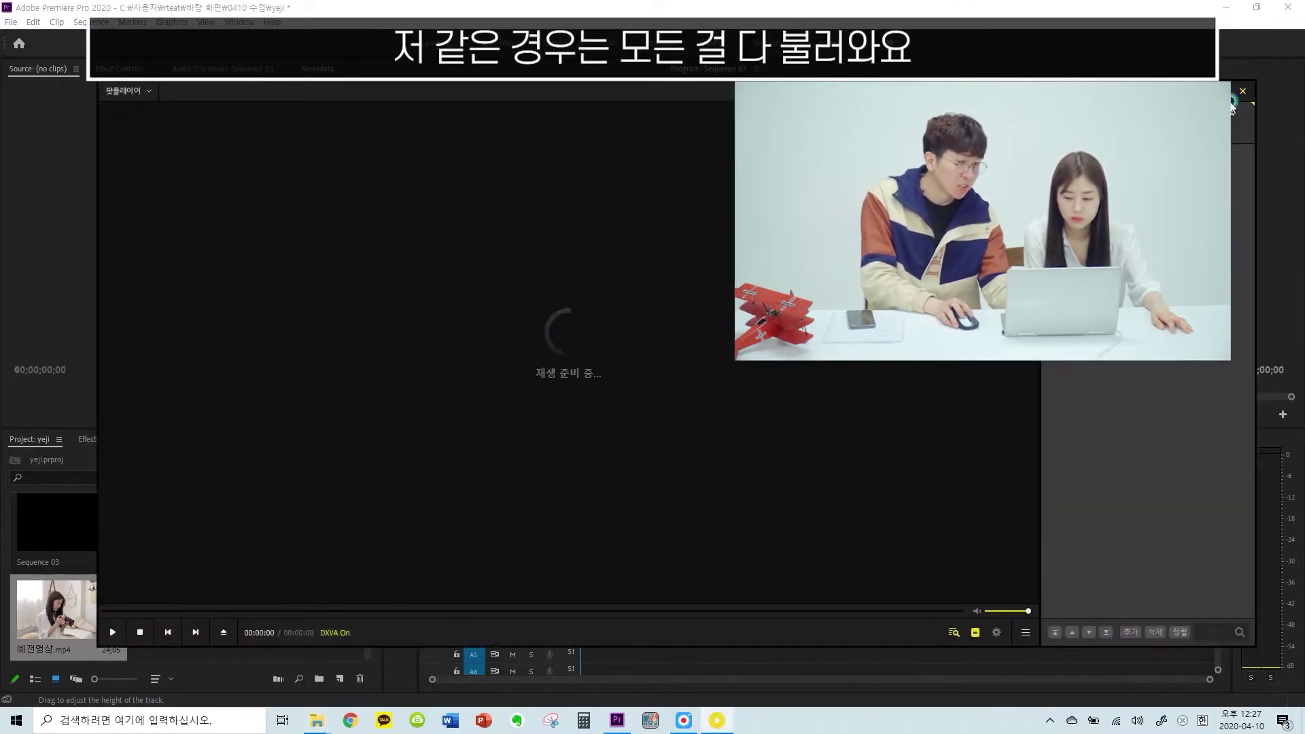
Close the media player, return to Premiere Pro and place the 고속촬영, 인터뷰 and 예전영상 videos on the Sequence 03 timeline
click(1241, 92)
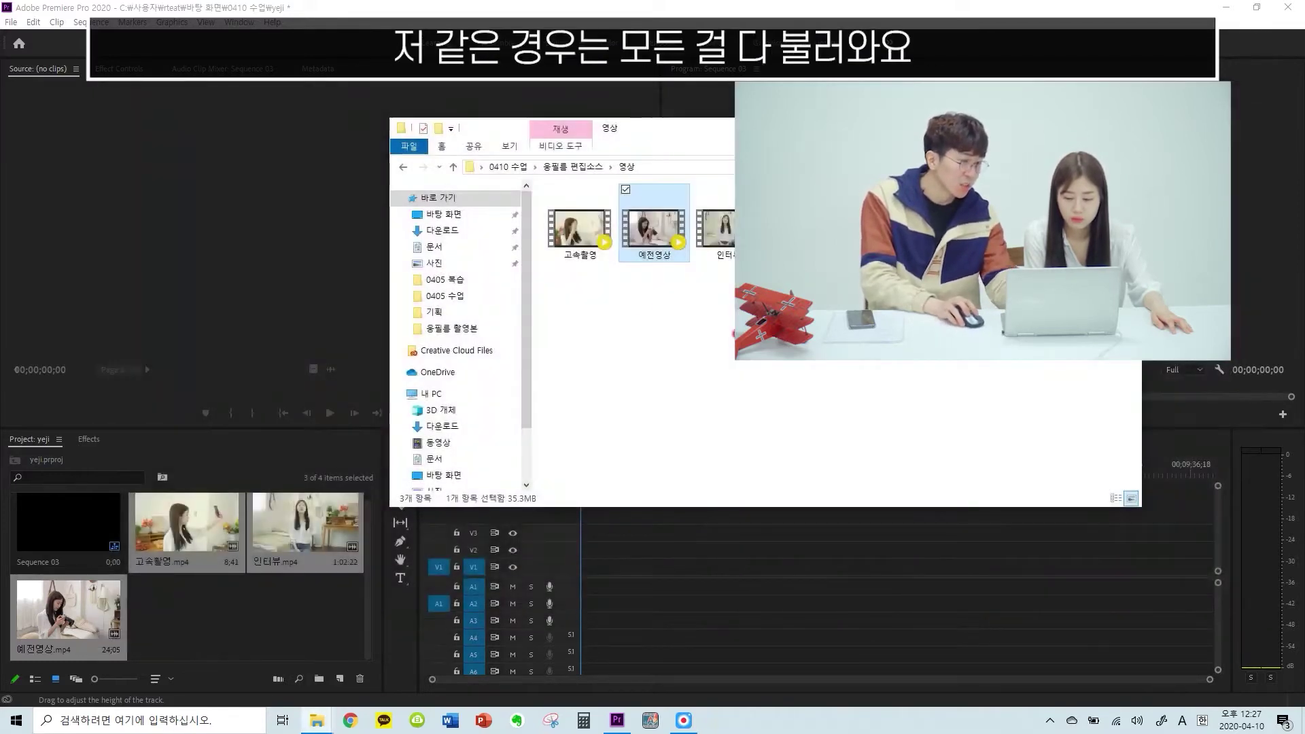
click(243, 605)
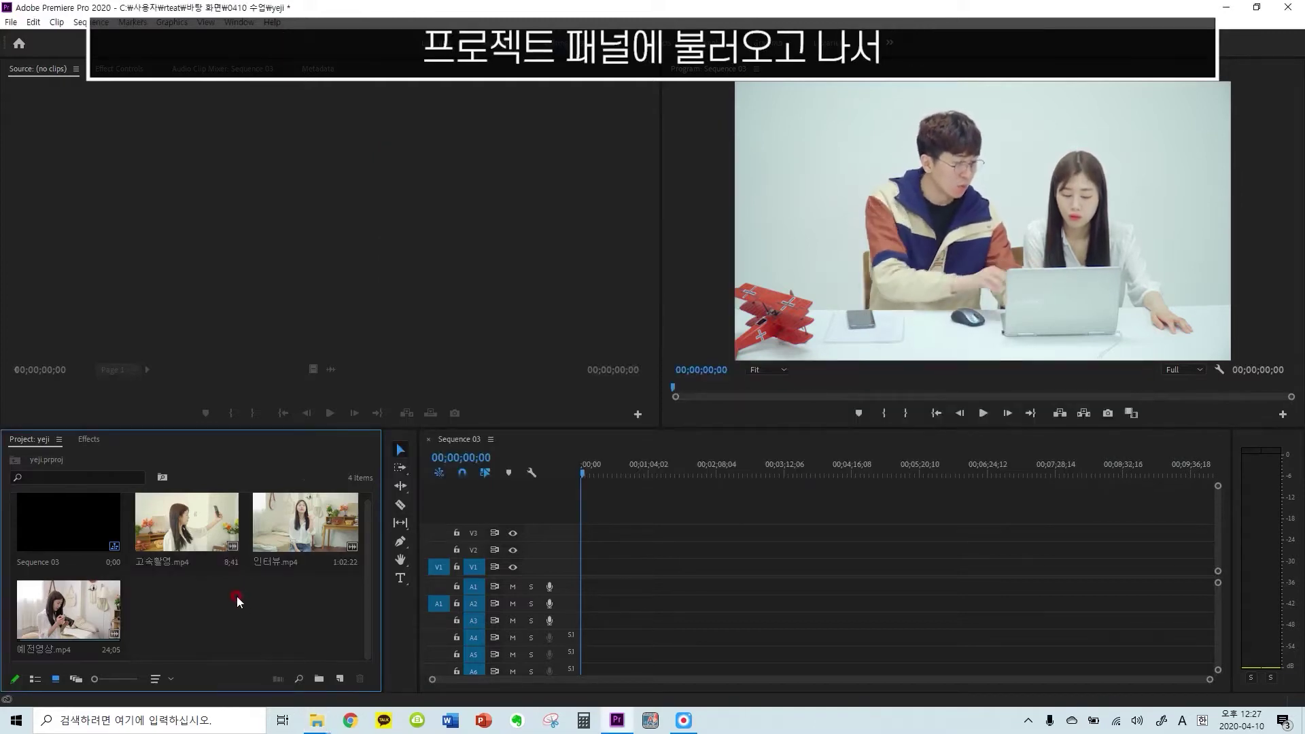
click(173, 558)
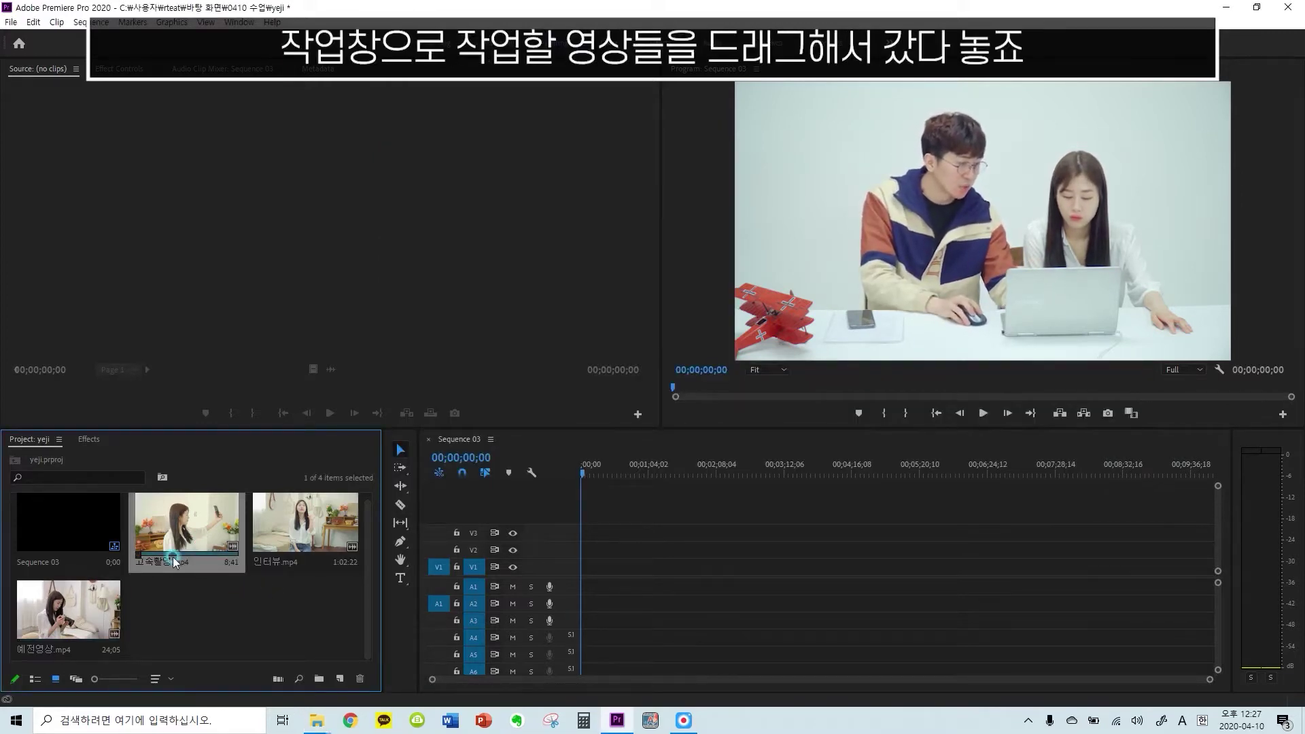
shift+click(94, 625)
drag(183, 550, 576, 575)
click(624, 574)
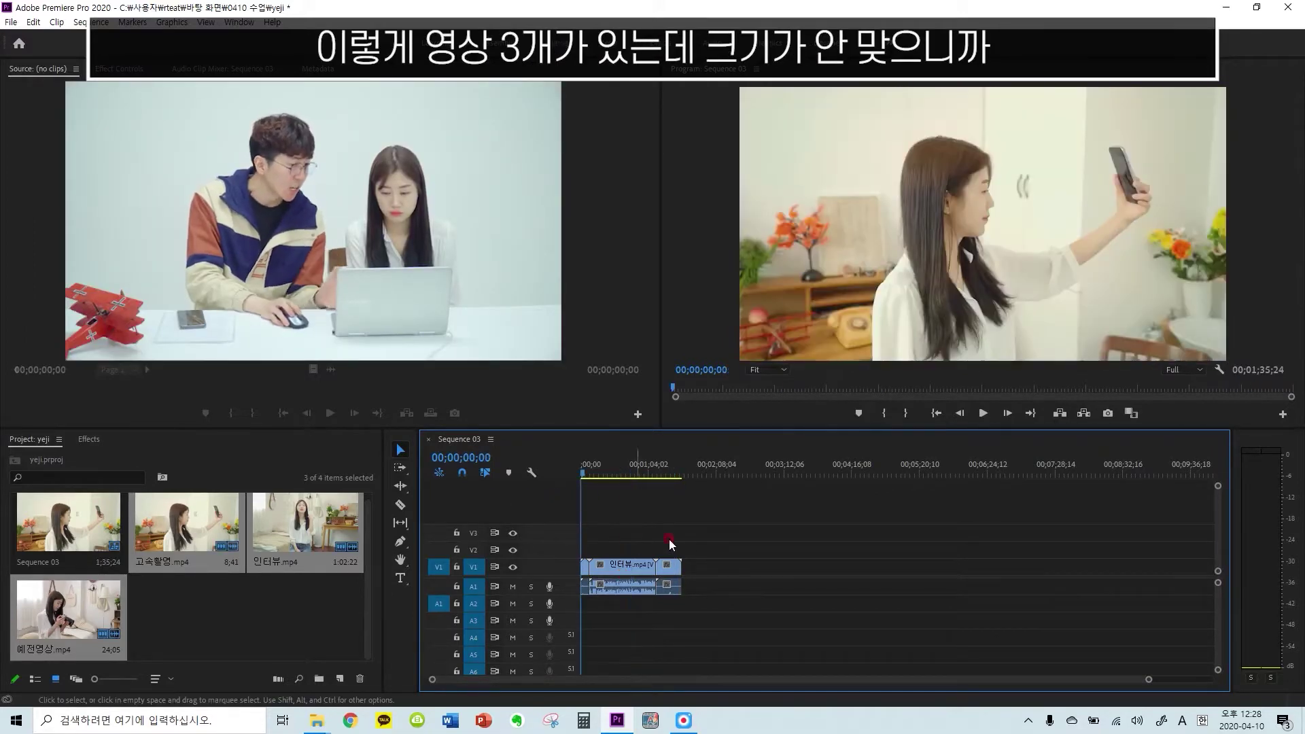
Scale all three timeline clips to the frame size and return the playhead to the start of the sequence
drag(673, 532, 586, 584)
right_click(619, 573)
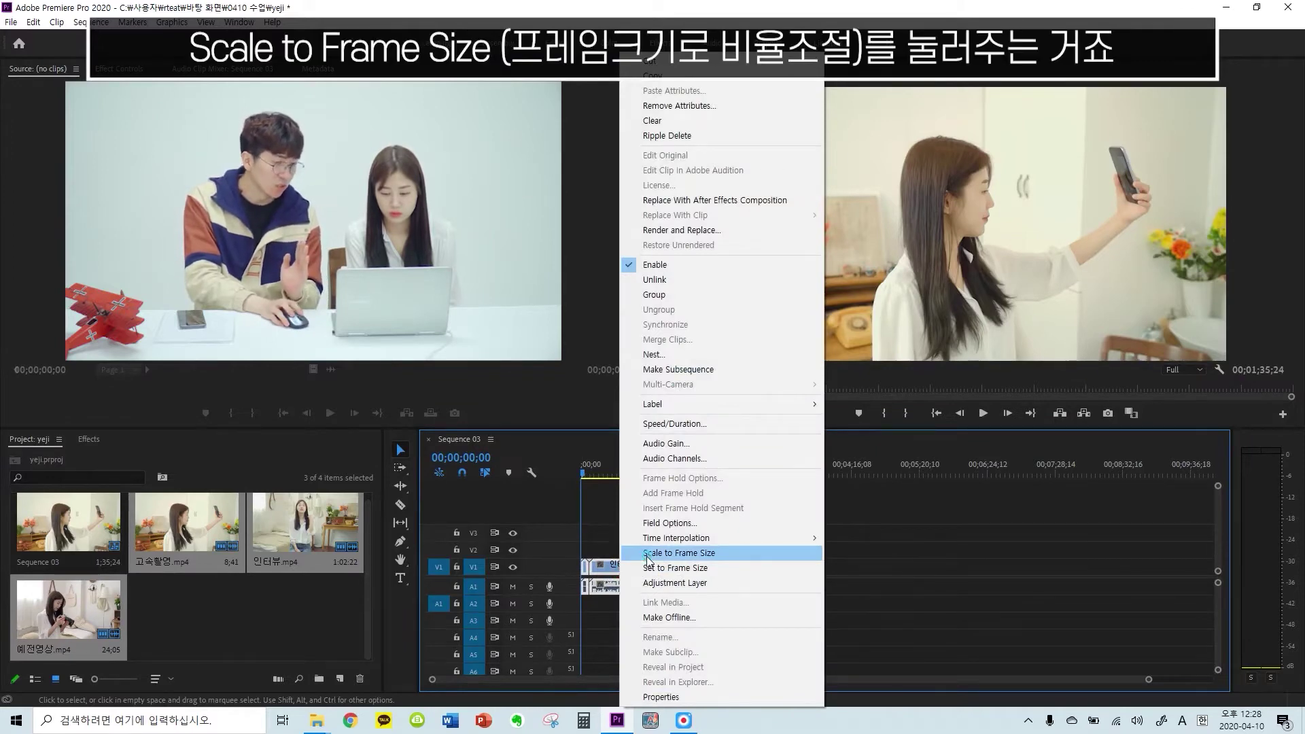
click(648, 559)
click(634, 482)
drag(634, 482, 572, 496)
click(664, 511)
Play the 고속촬영 clip, cut it at 00;00;03;07 and ripple-delete the part before the cut
key(equal)
key(equal)
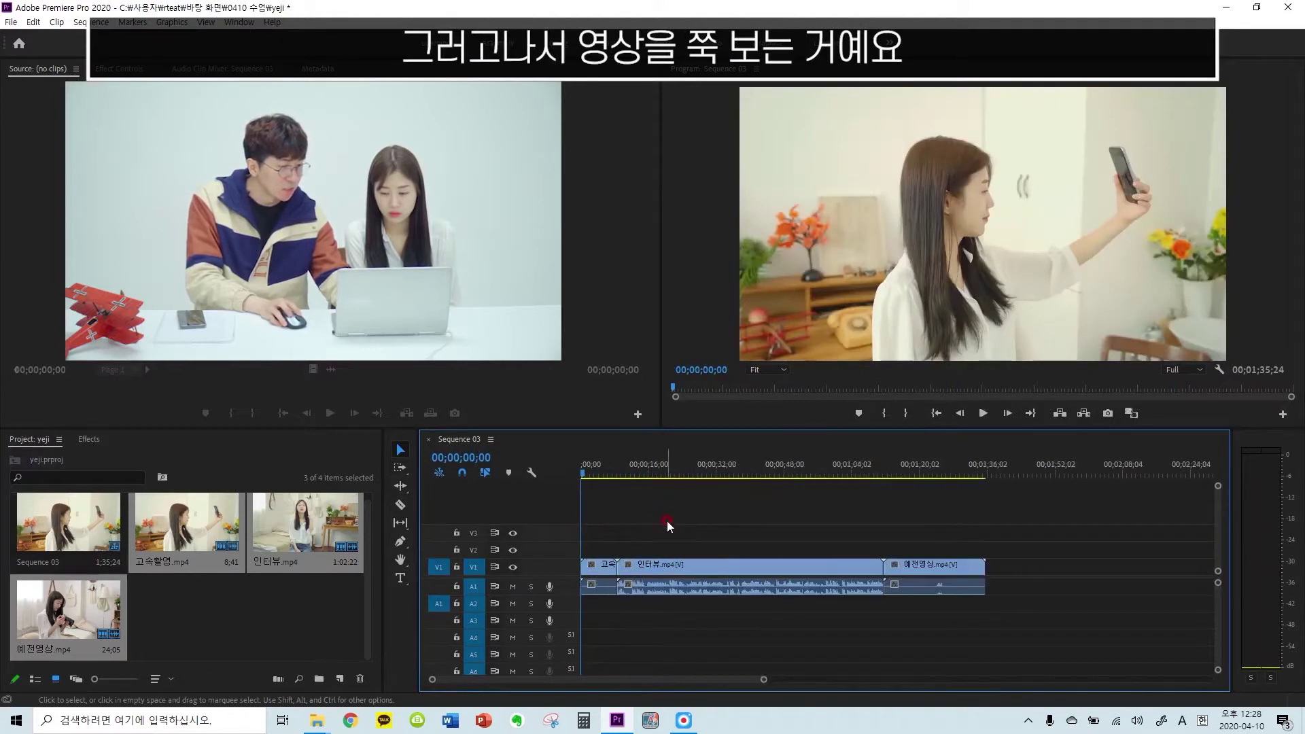
key(equal)
key(equal)
key(space)
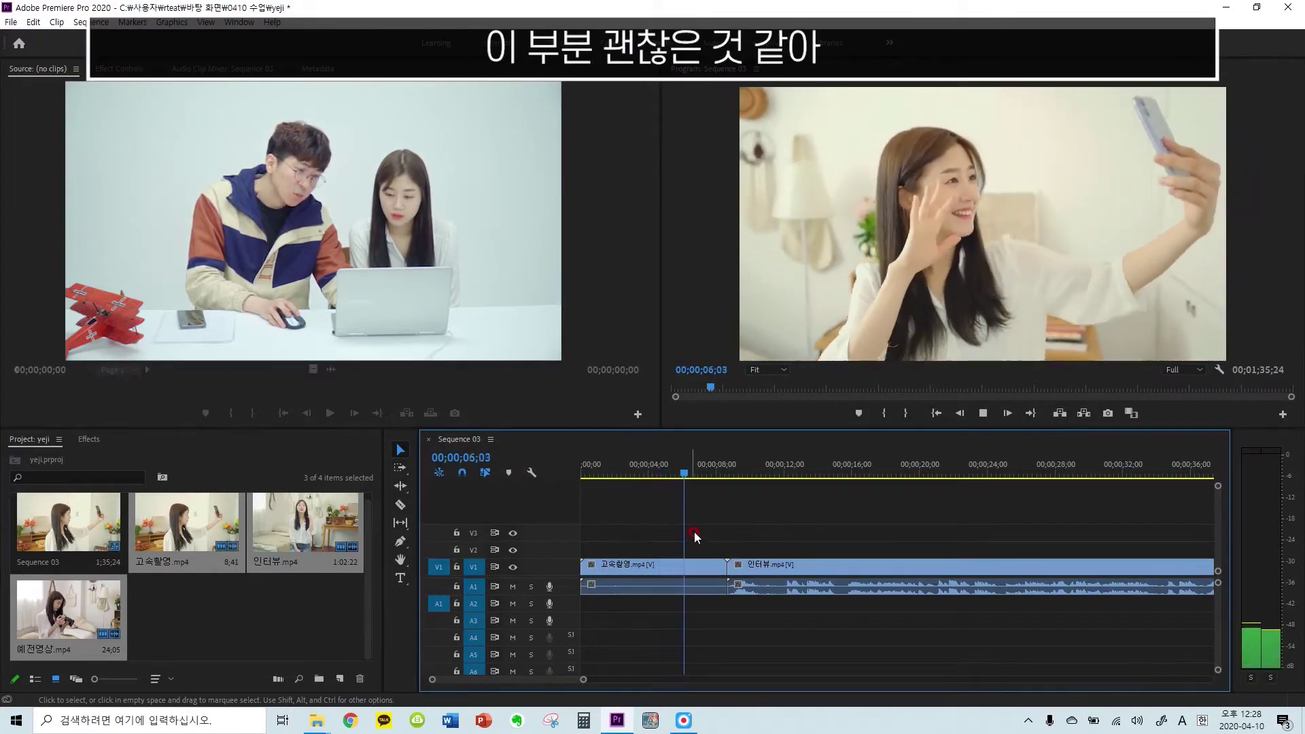
drag(703, 475, 635, 496)
click(643, 553)
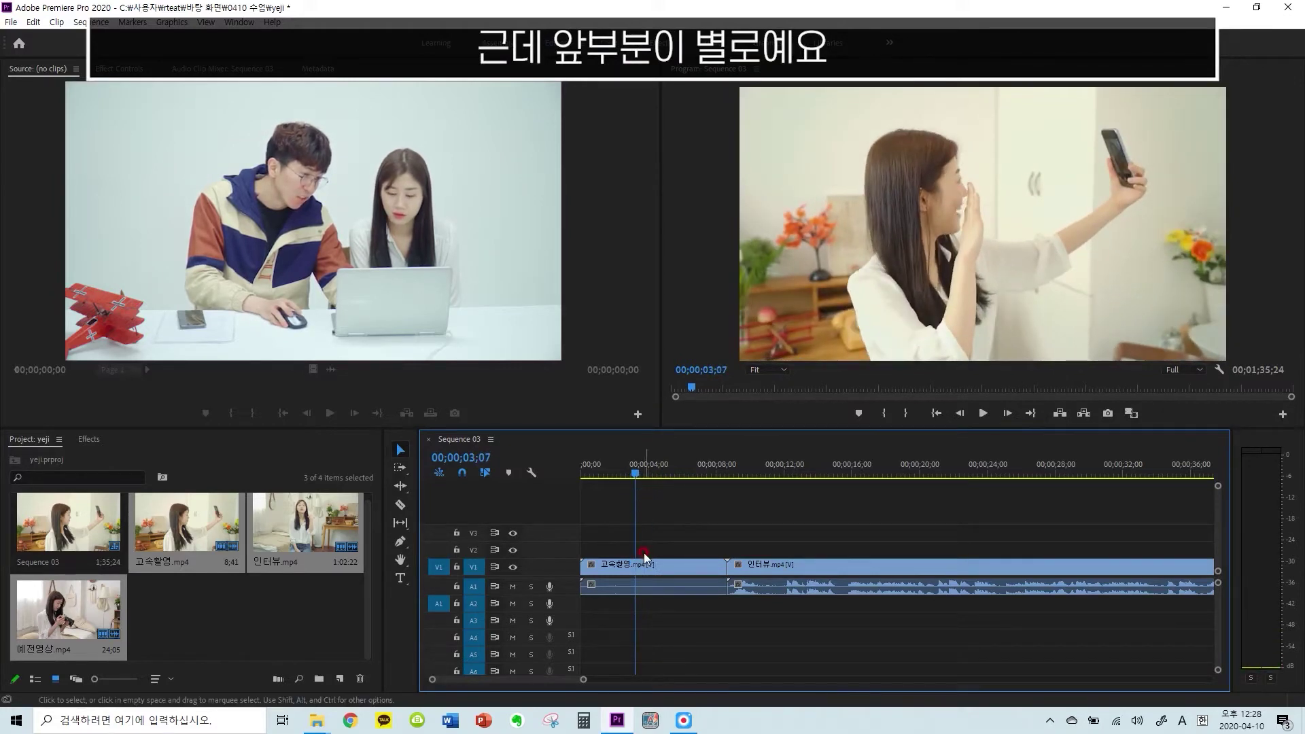
key(1)
click(618, 566)
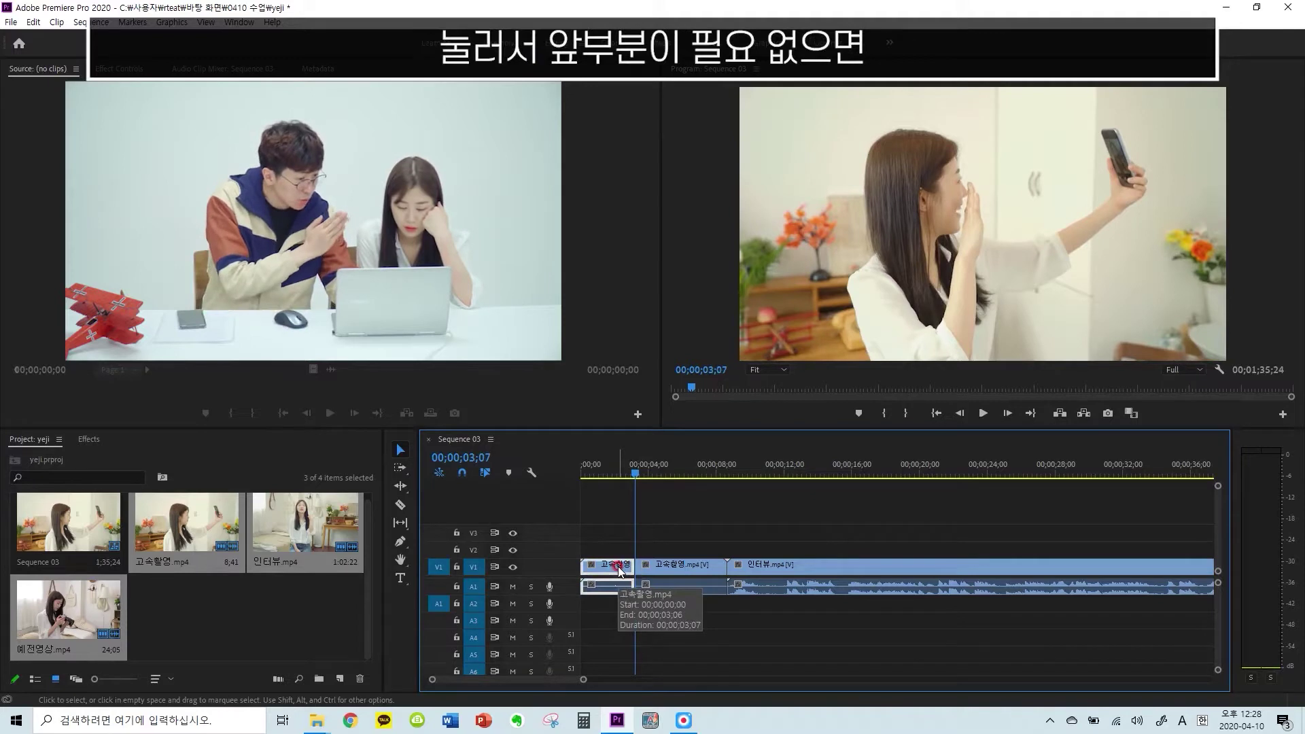
key(2)
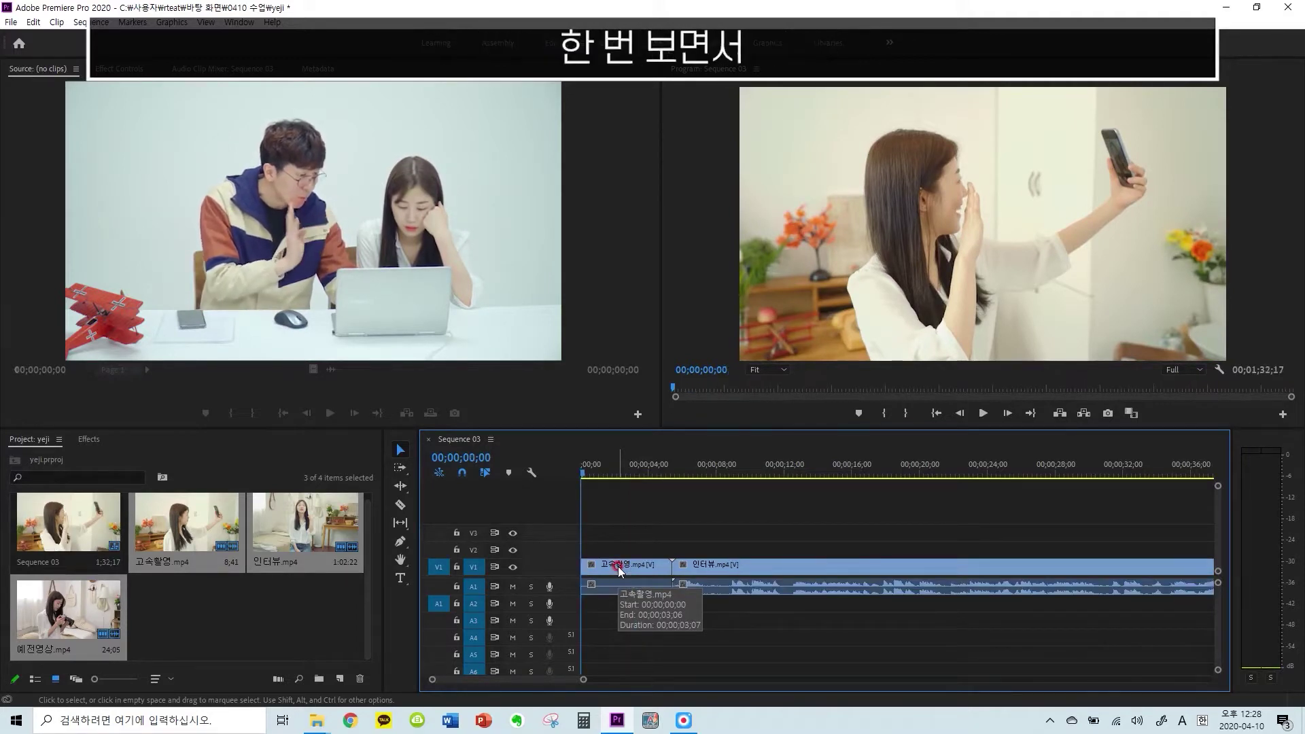
Cut the remaining 고속촬영 clip at 00;00;03;23 and ripple-delete the part after the cut
key(space)
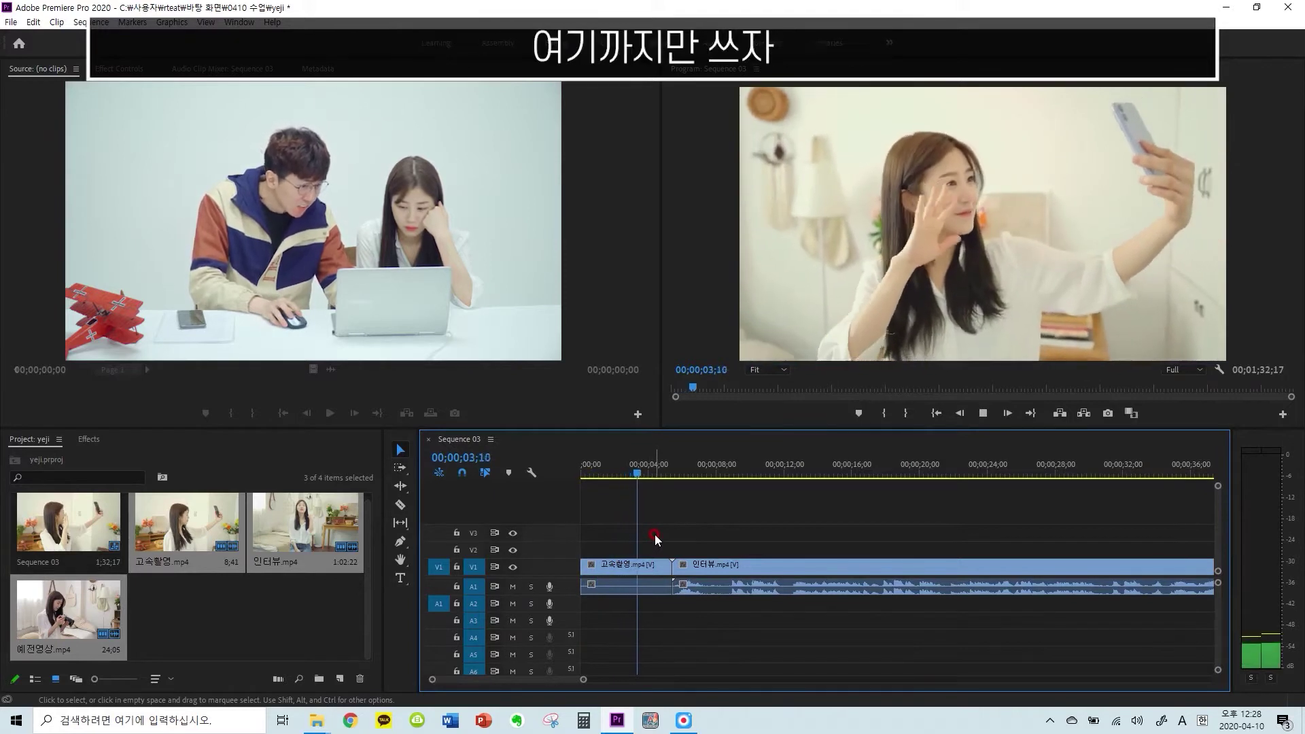
key(space)
key(1)
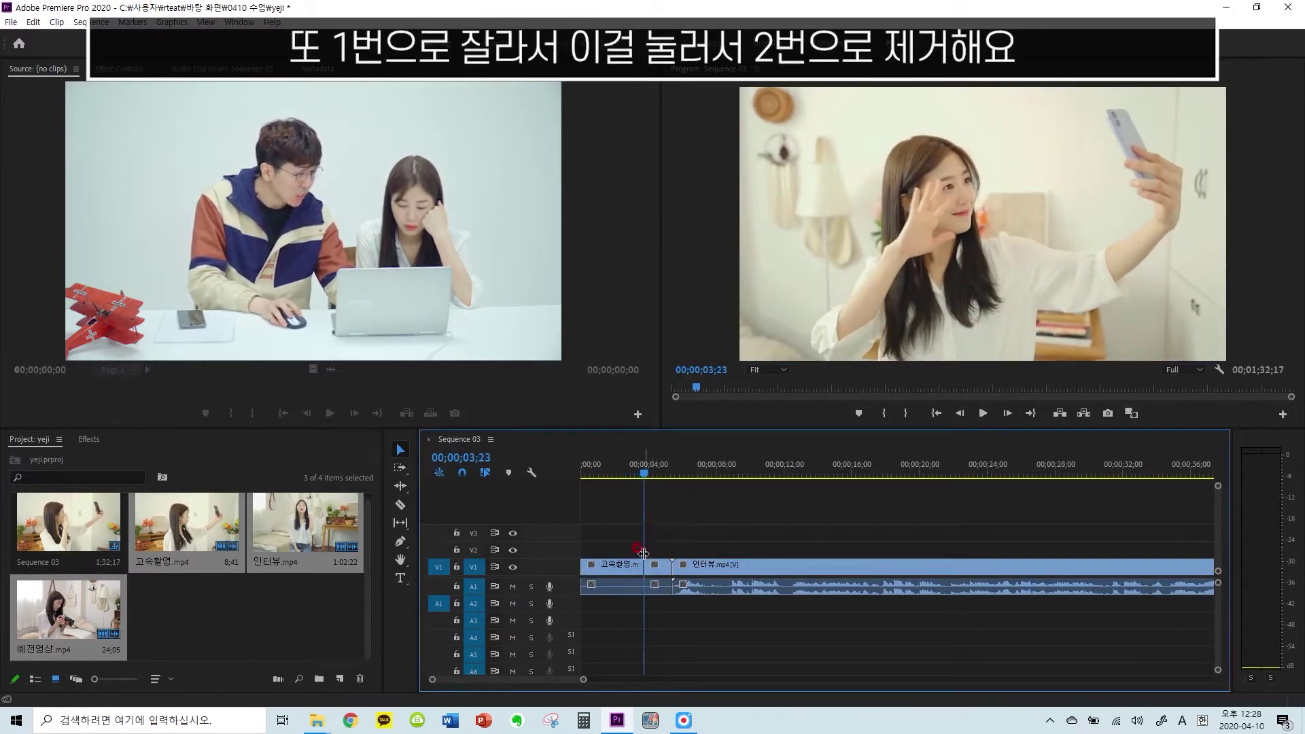
click(660, 568)
key(2)
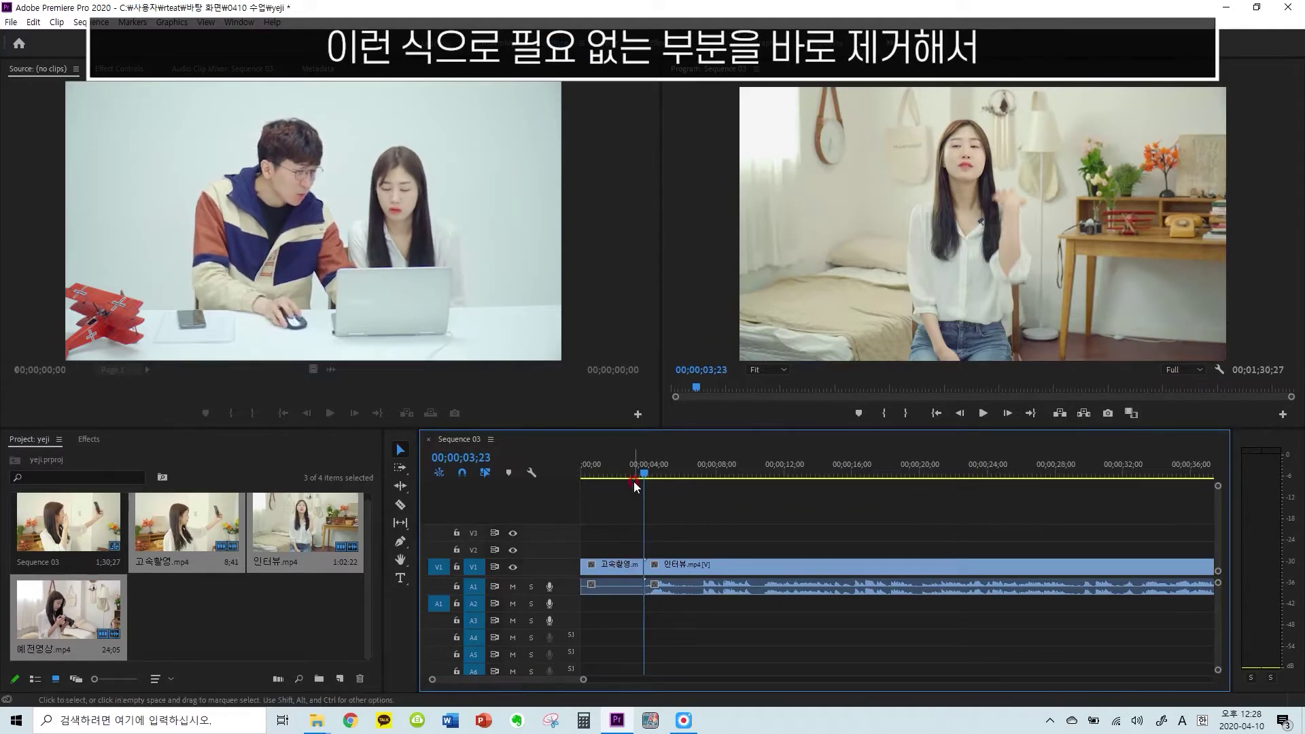
Reorder the timeline so the 예전영상 clip directly follows 고속촬영 and comes before the 인터뷰 clip
drag(634, 481, 570, 478)
key(space)
key(minus)
key(minus)
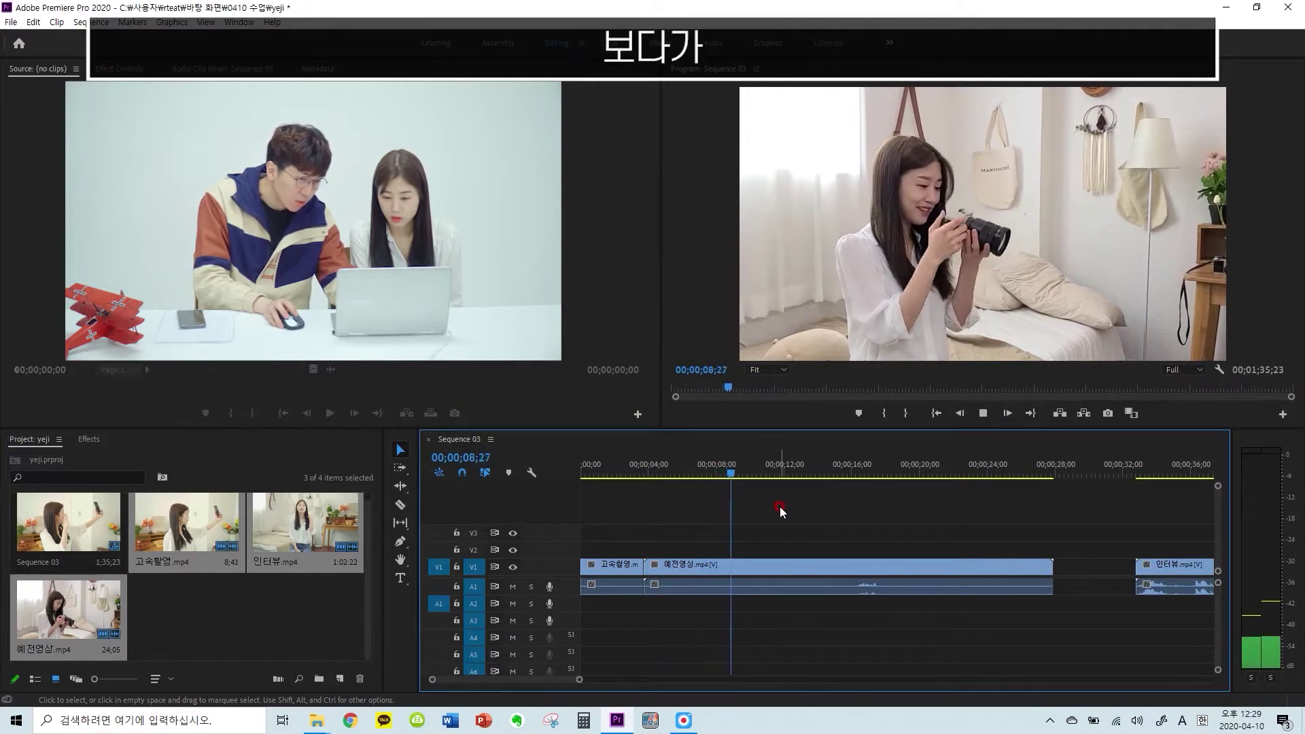
Cut the 예전영상 clip at 00;00;08;28 and ripple-delete its part before the cut
drag(757, 465, 731, 473)
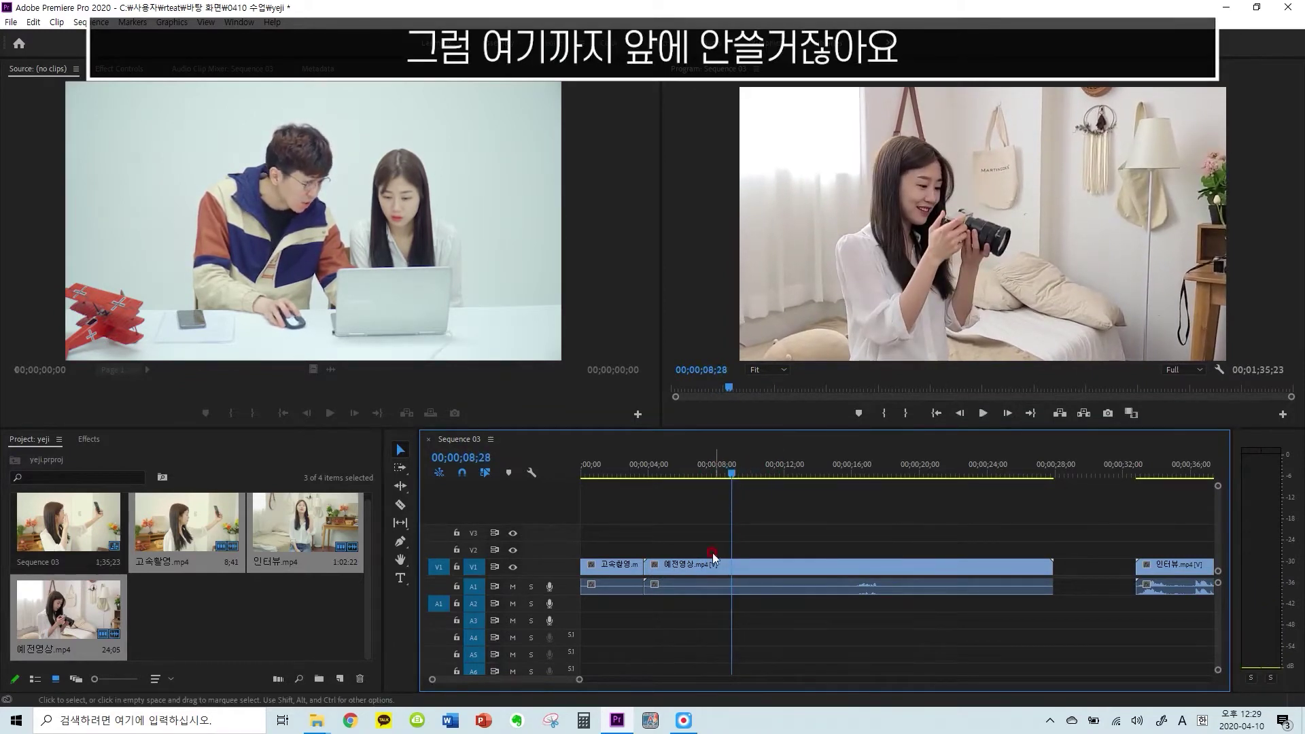
key(ctrl+k)
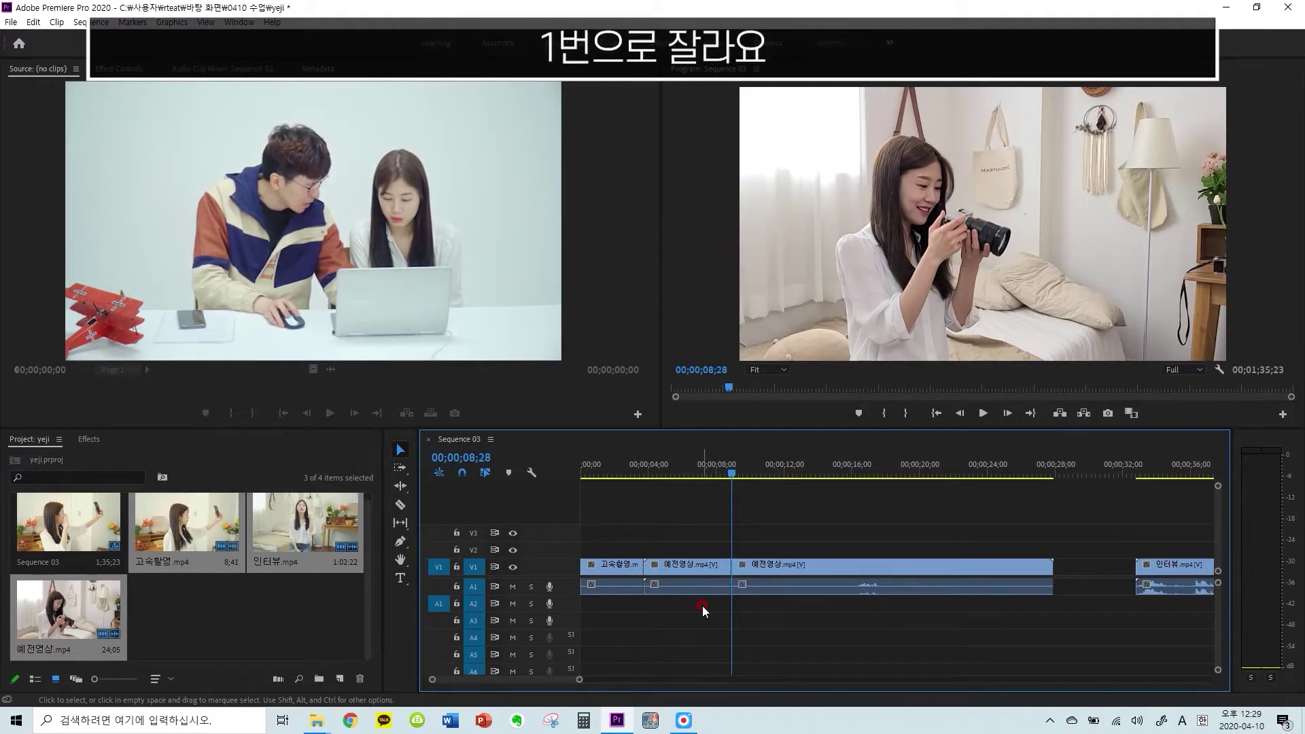
click(703, 574)
key(shift+Delete)
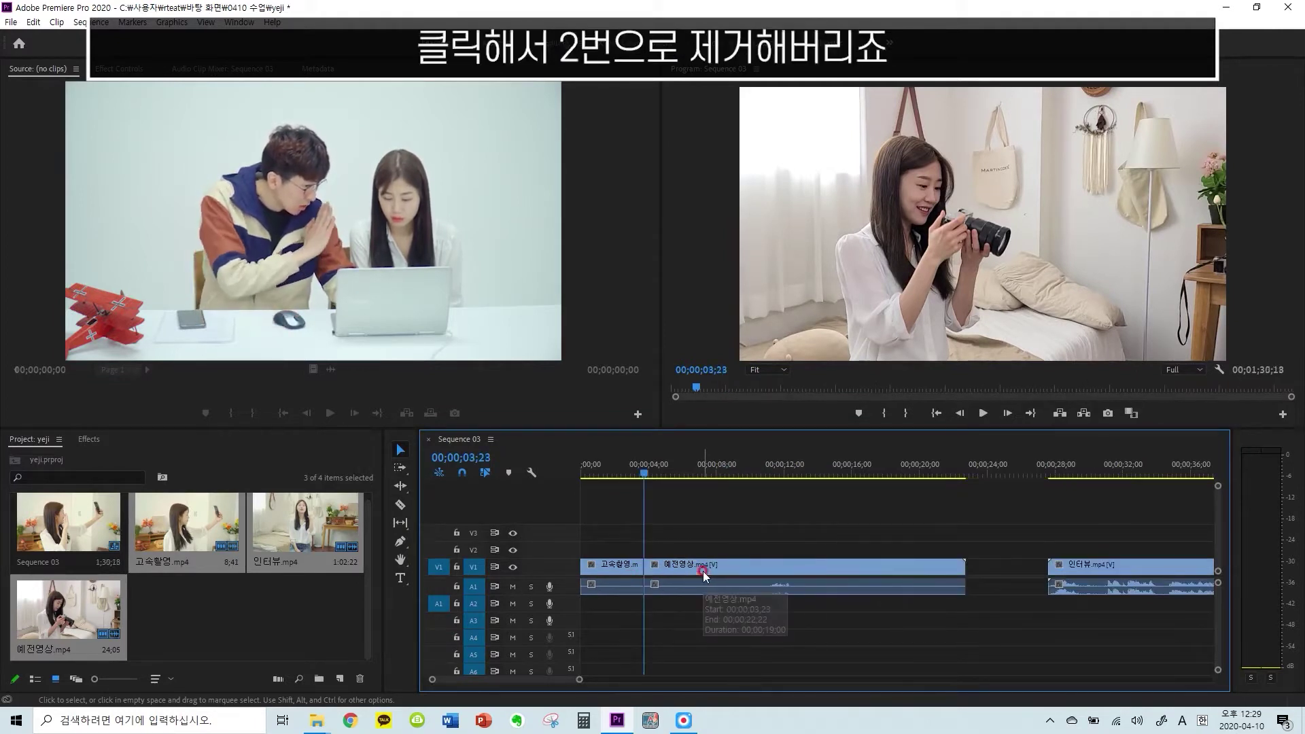
Play the 예전영상 clip, cut it at 00;00;07;25 and 00;00;13;12, and ripple-delete the section between the cuts
key(Up)
key(space)
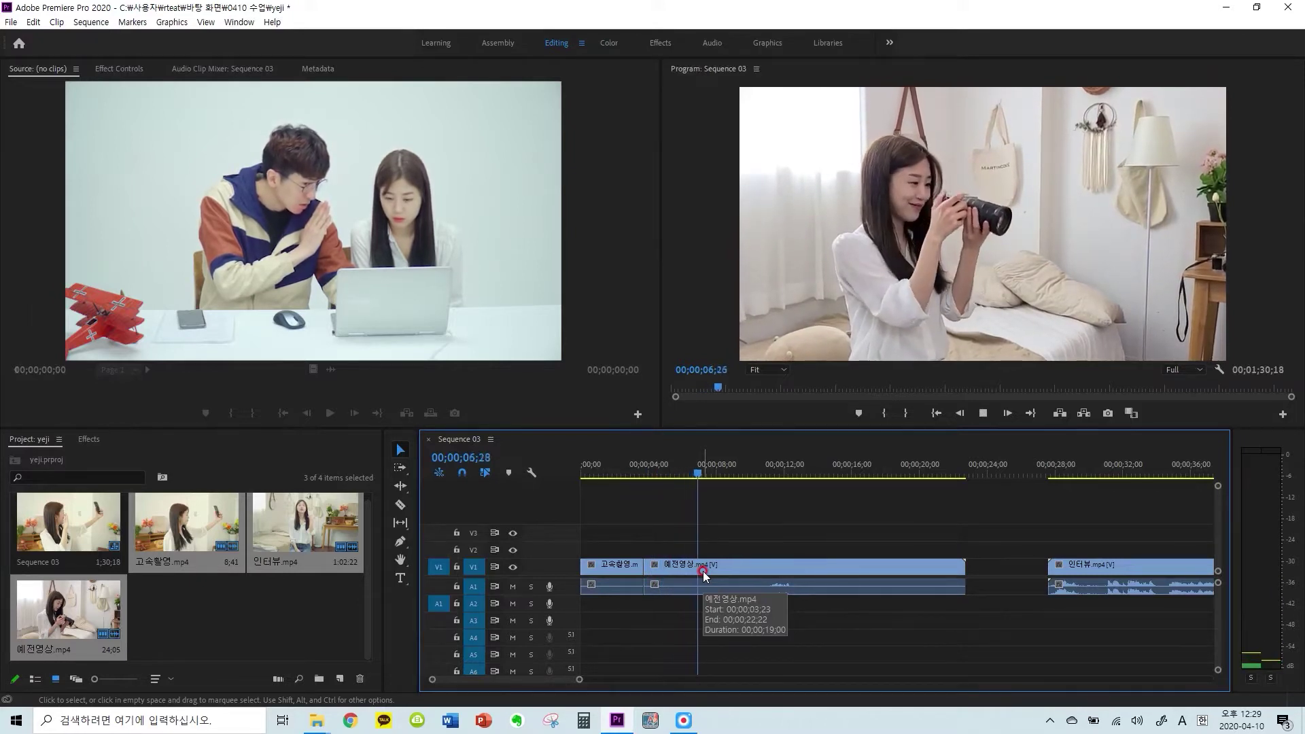
key(space)
key(ctrl+k)
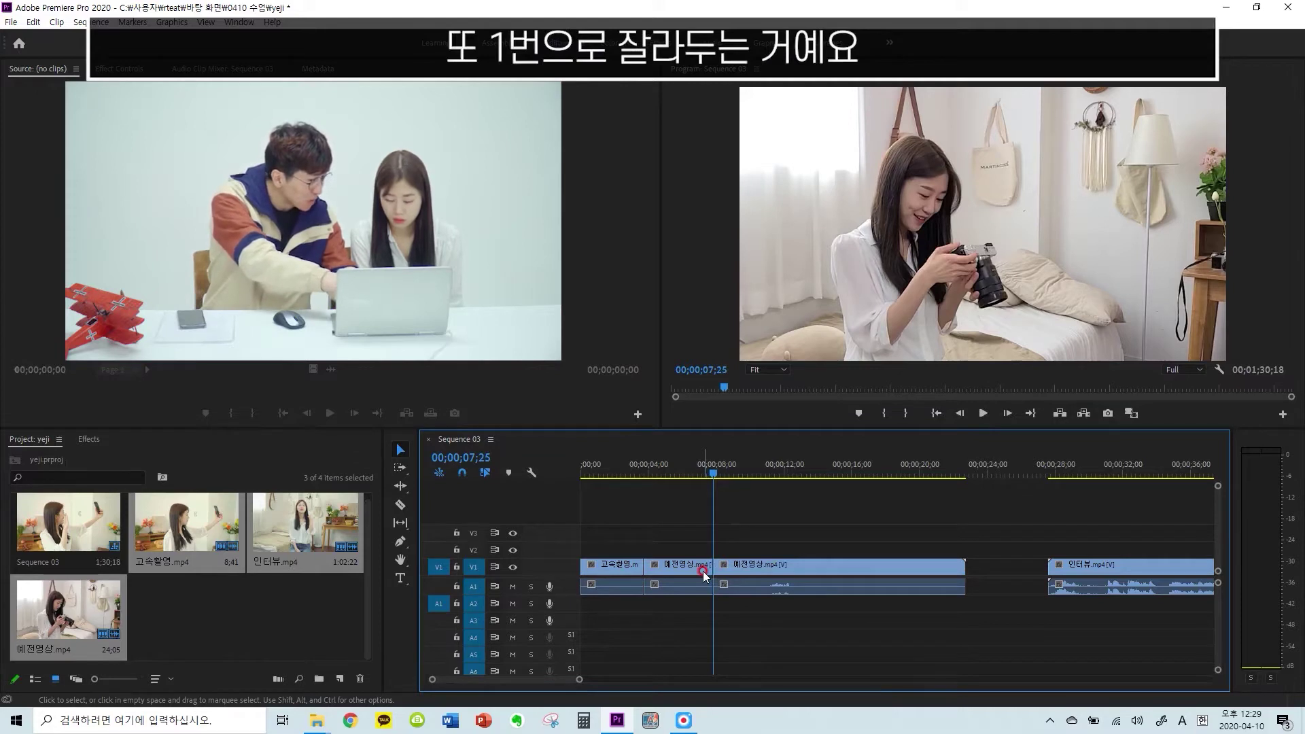
key(space)
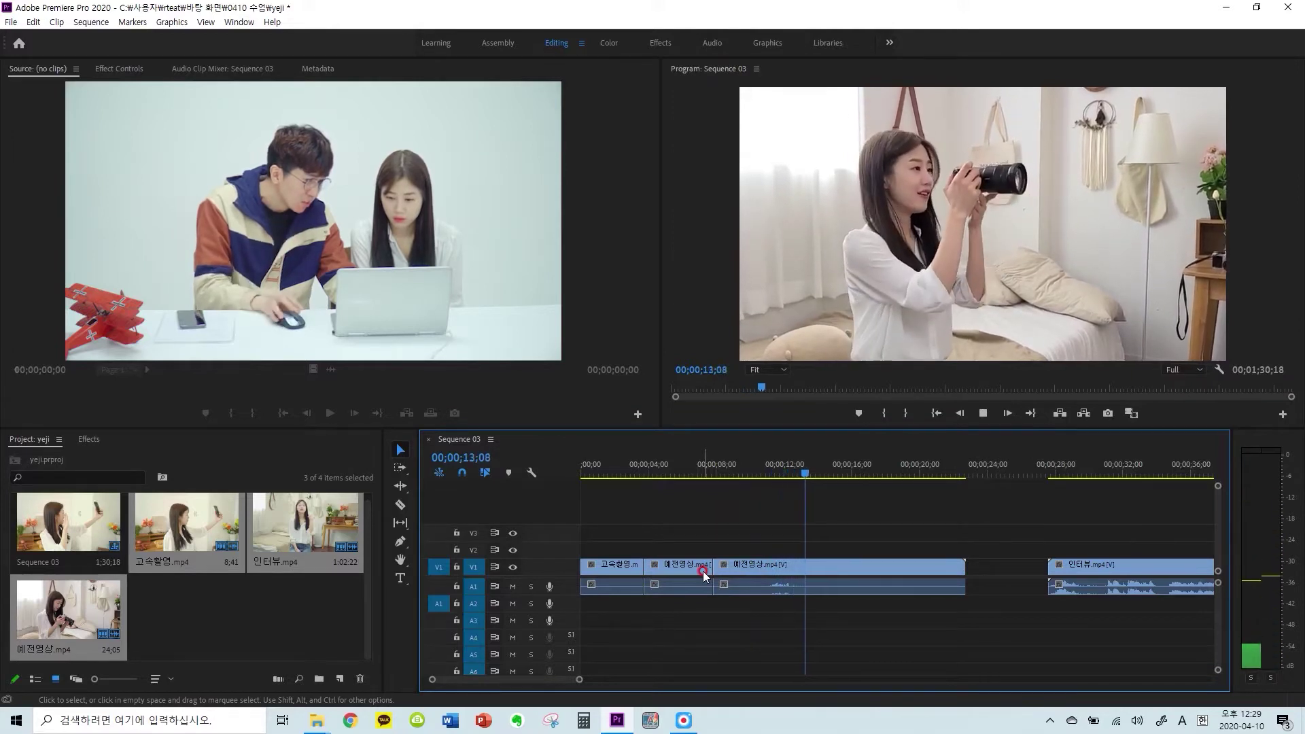
click(841, 475)
drag(842, 473, 808, 476)
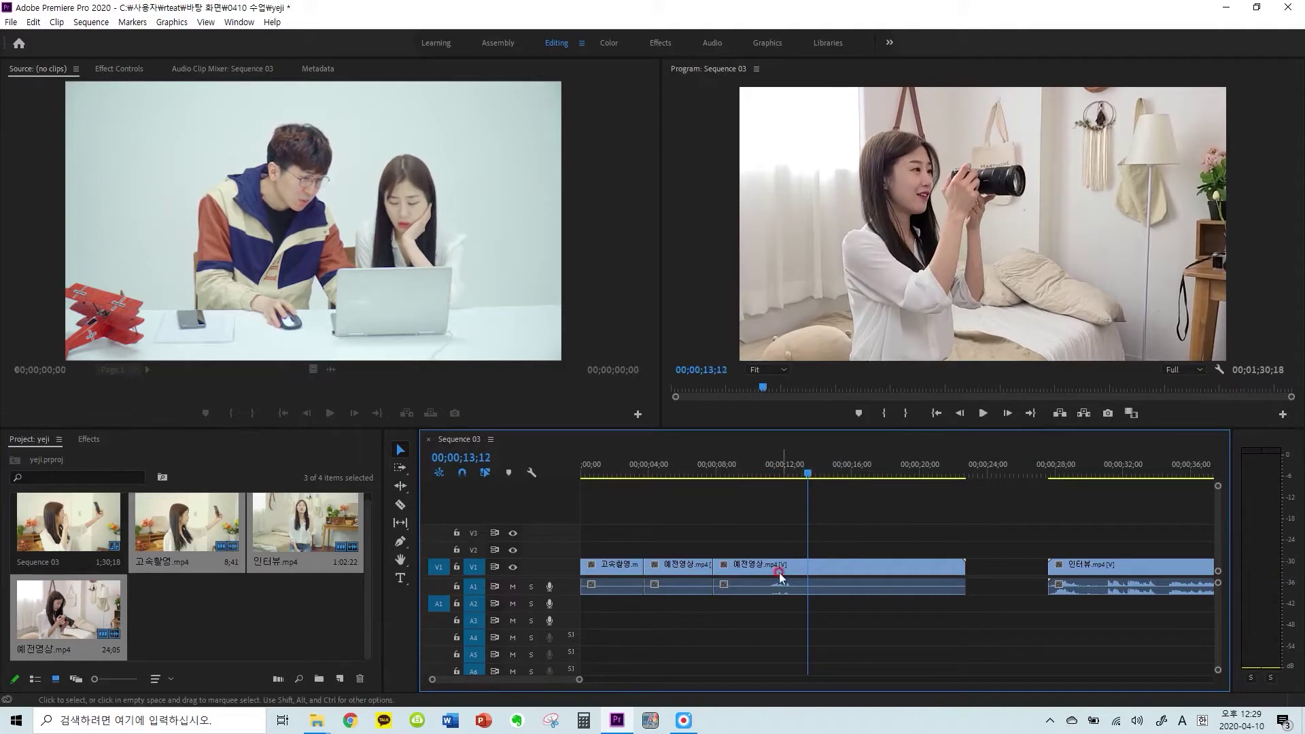
key(ctrl+k)
click(773, 570)
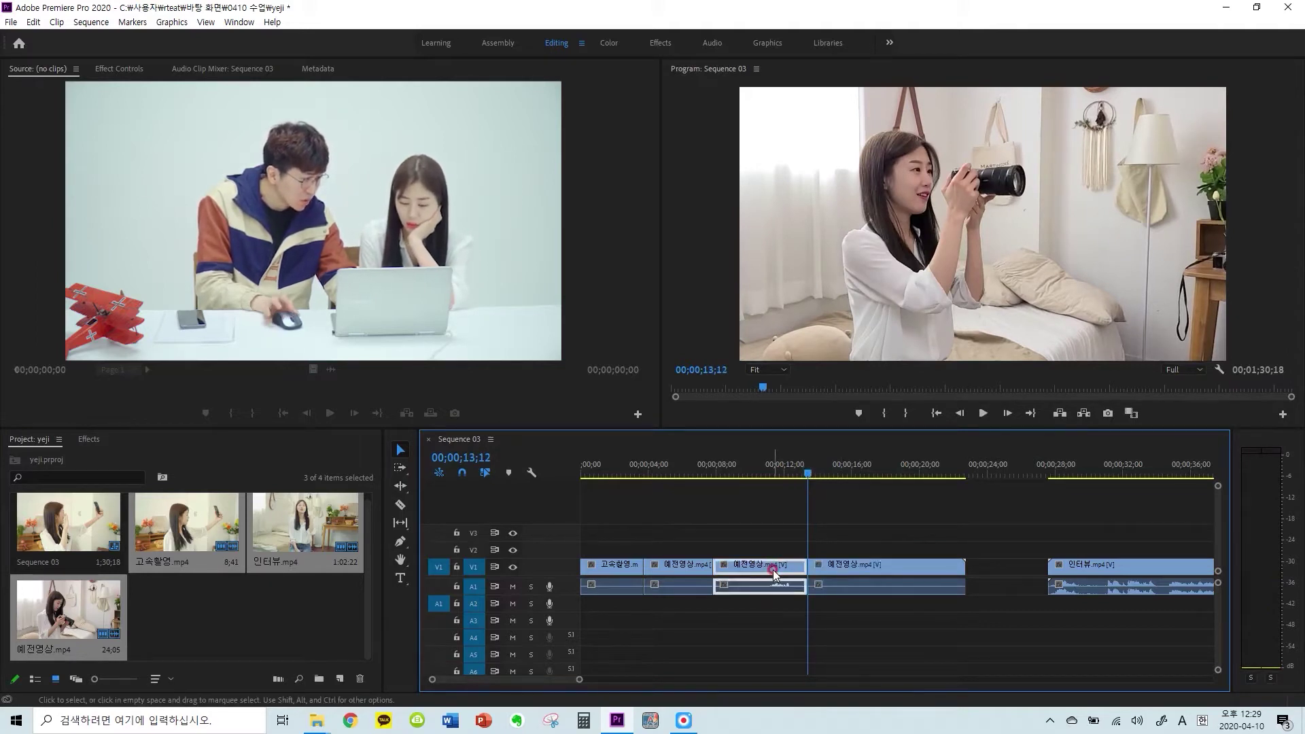
key(shift+Delete)
Cut the last 예전영상 piece at 00;00;09;19 and ripple-delete everything of it after the cut
key(Up)
key(space)
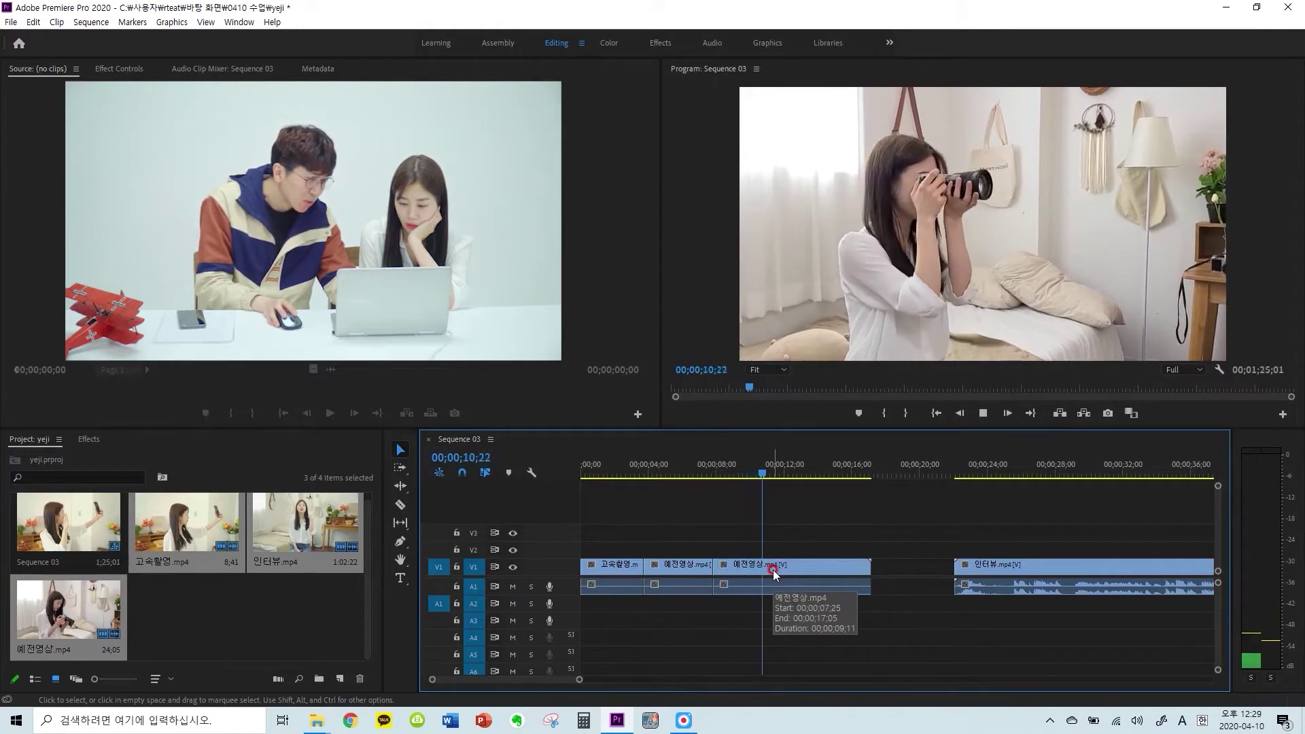
click(774, 464)
drag(761, 466, 743, 466)
key(ctrl+k)
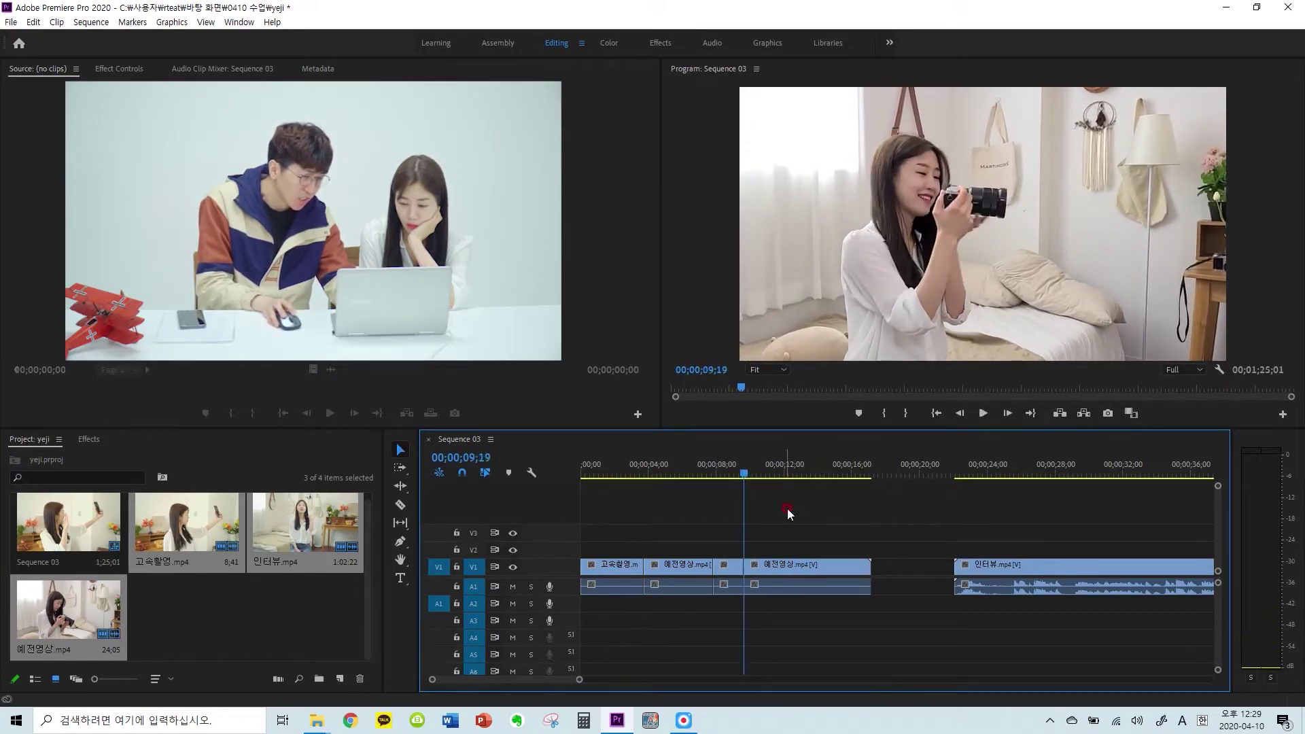
click(786, 573)
click(780, 469)
key(space)
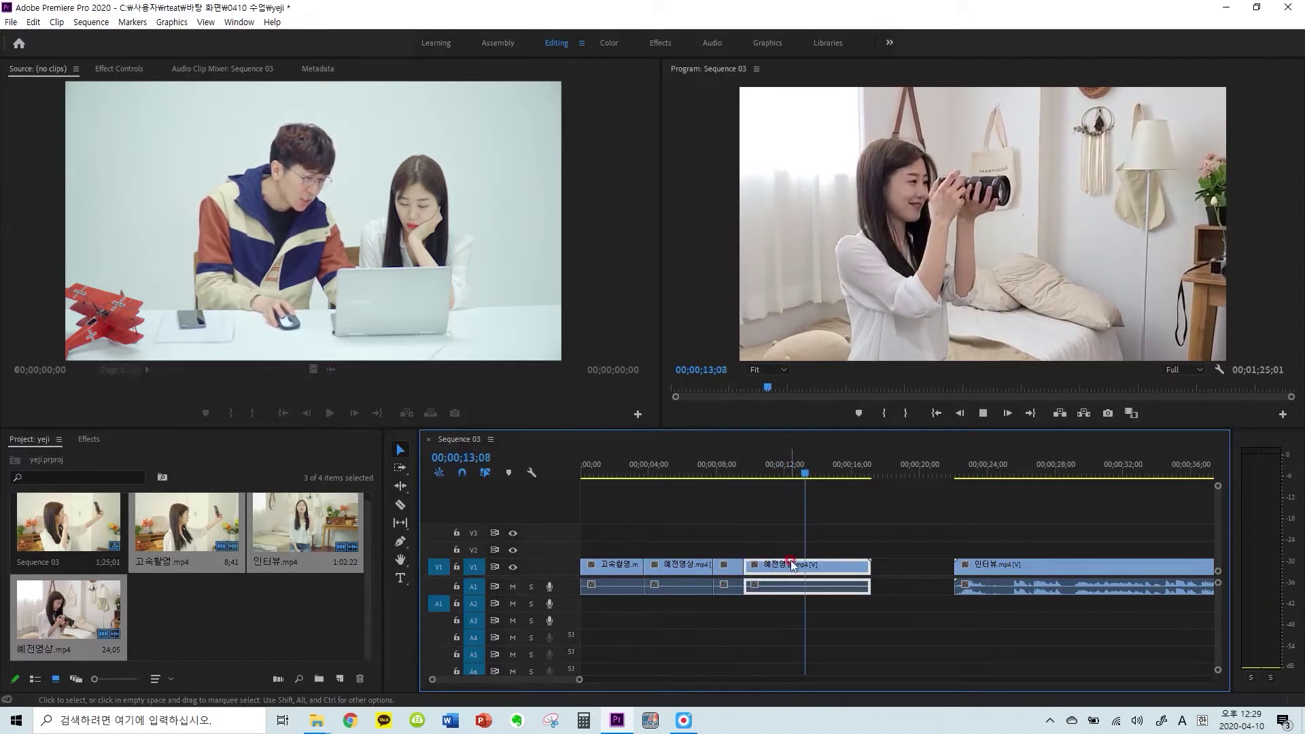
click(797, 572)
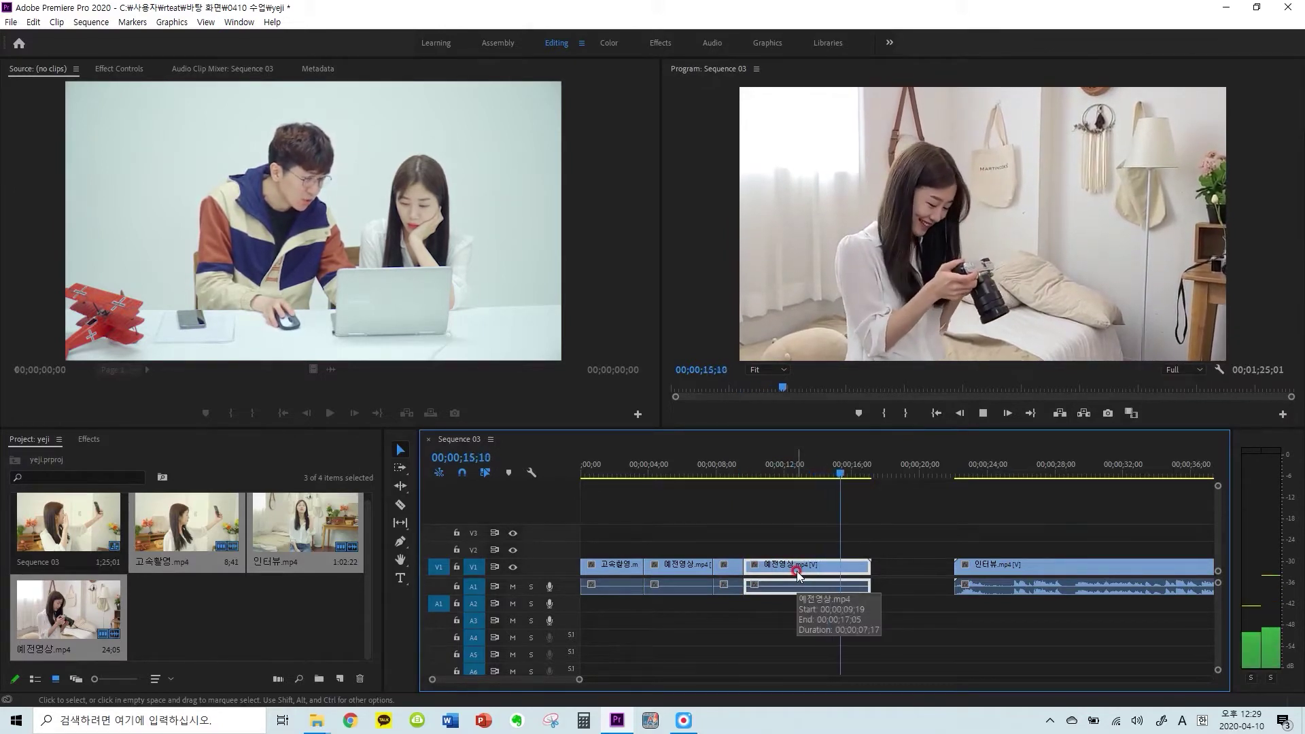
key(shift+Delete)
Play the rough cut from the start of the sequence, and close the gap in front of the 인터뷰 clip
key(Up)
key(Up)
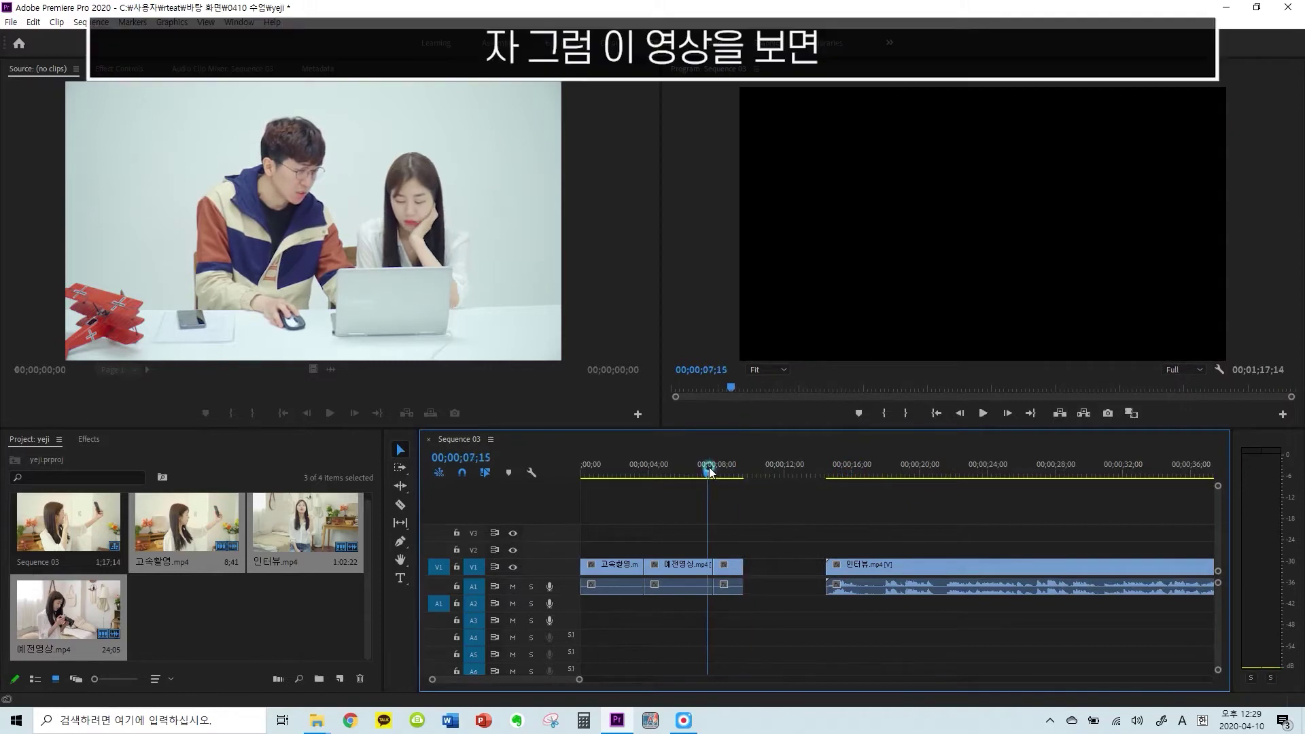
key(Home)
key(space)
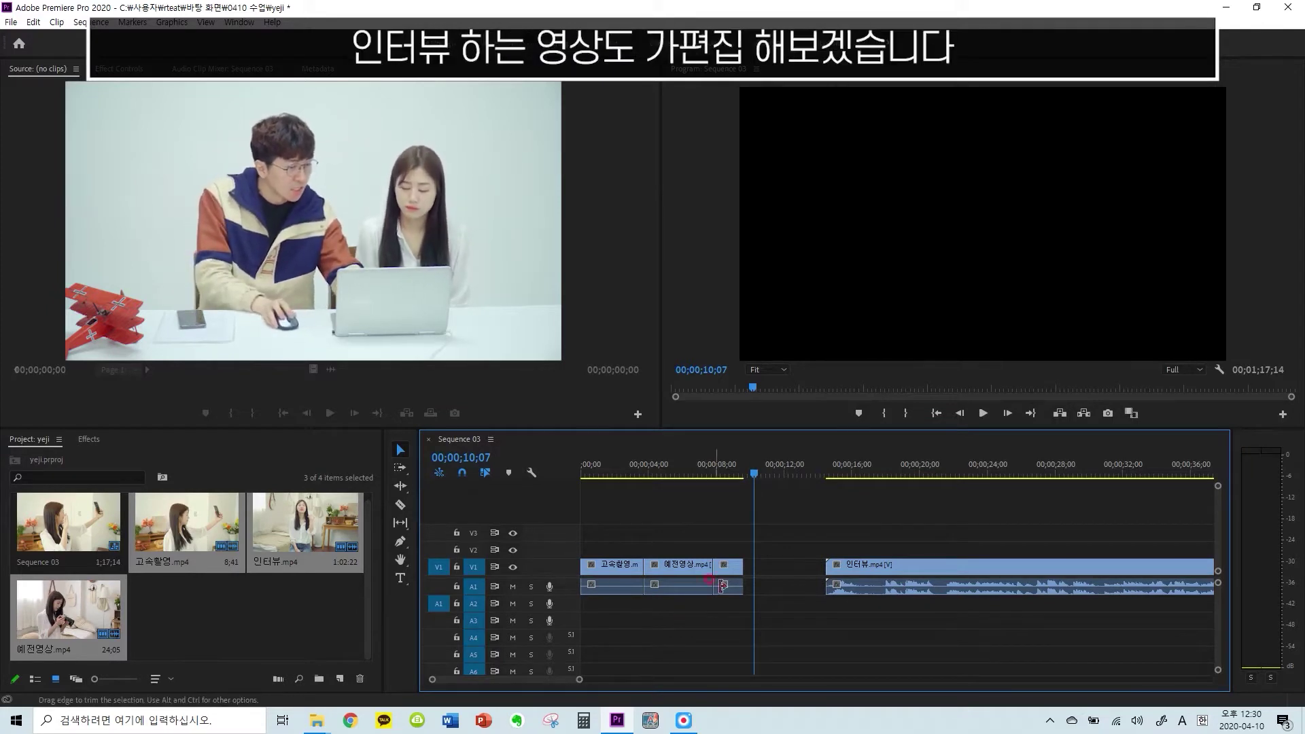
click(768, 570)
key(Delete)
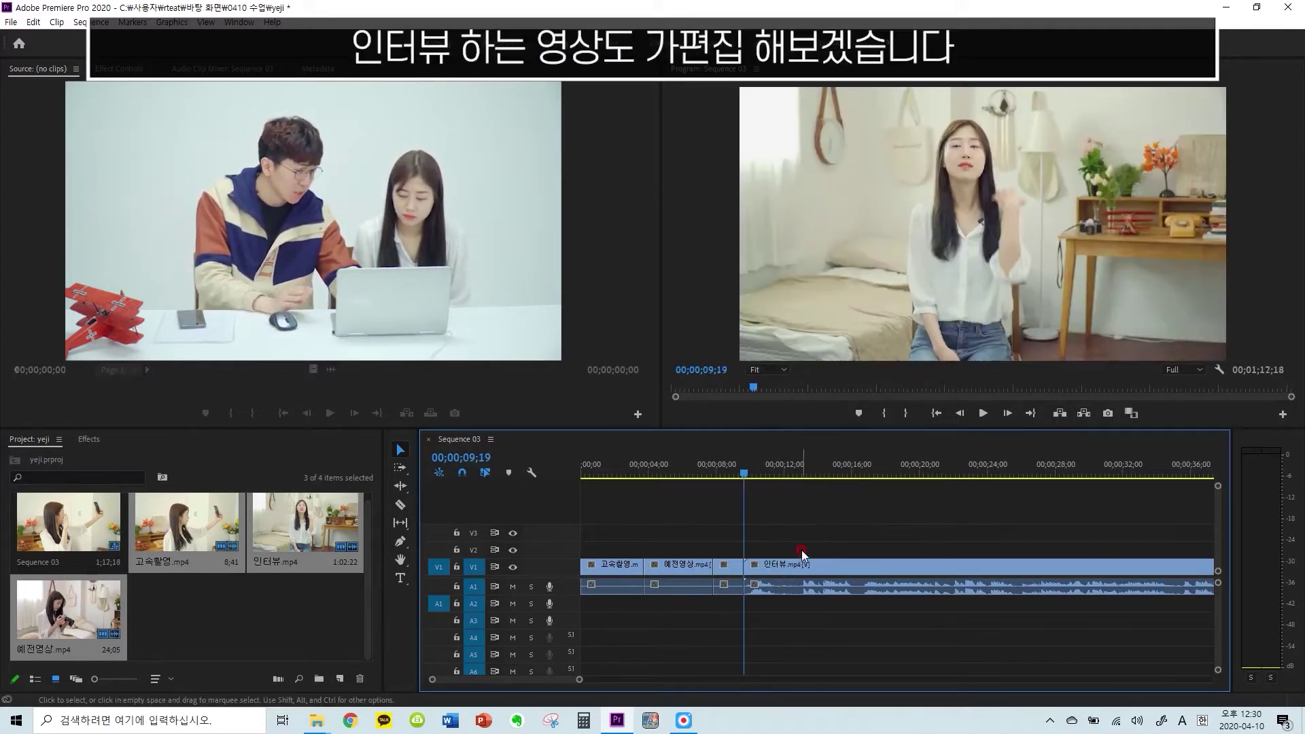
Play the 인터뷰 clip, cut it at 00;00;16;08 and ripple-delete its opening part
key(space)
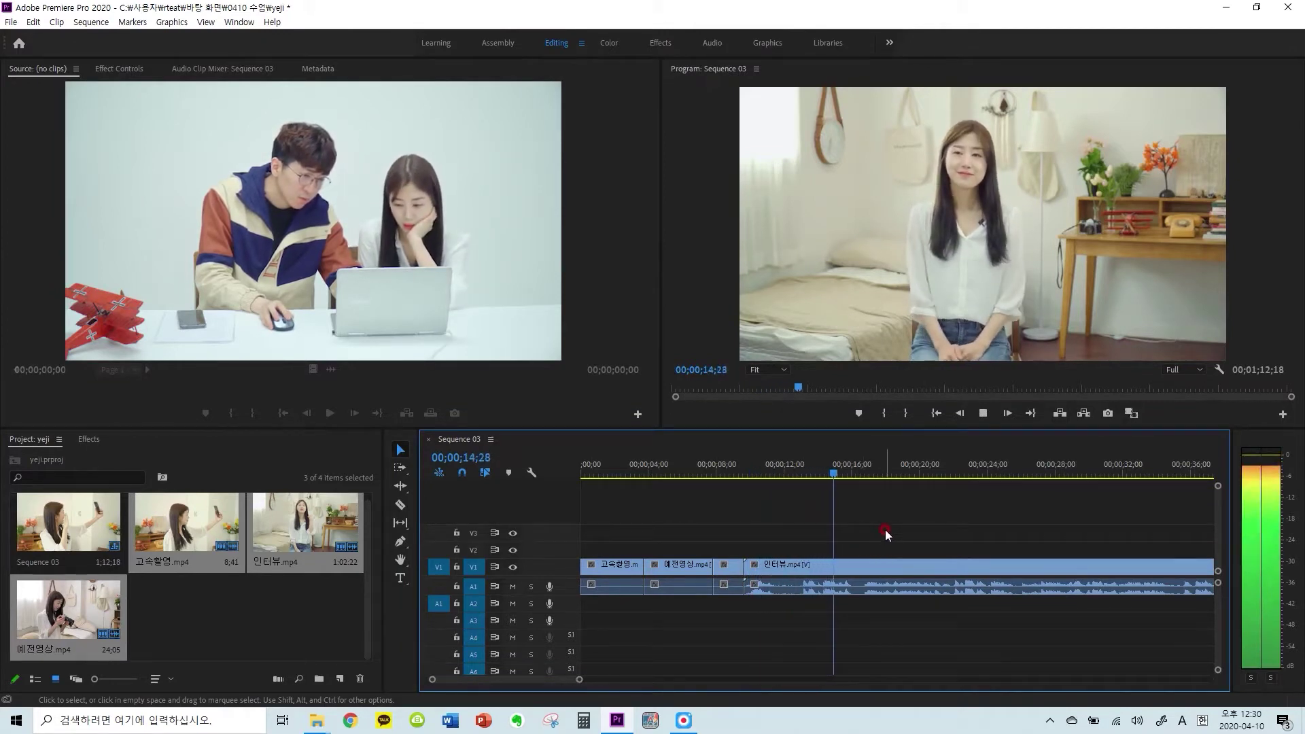
key(space)
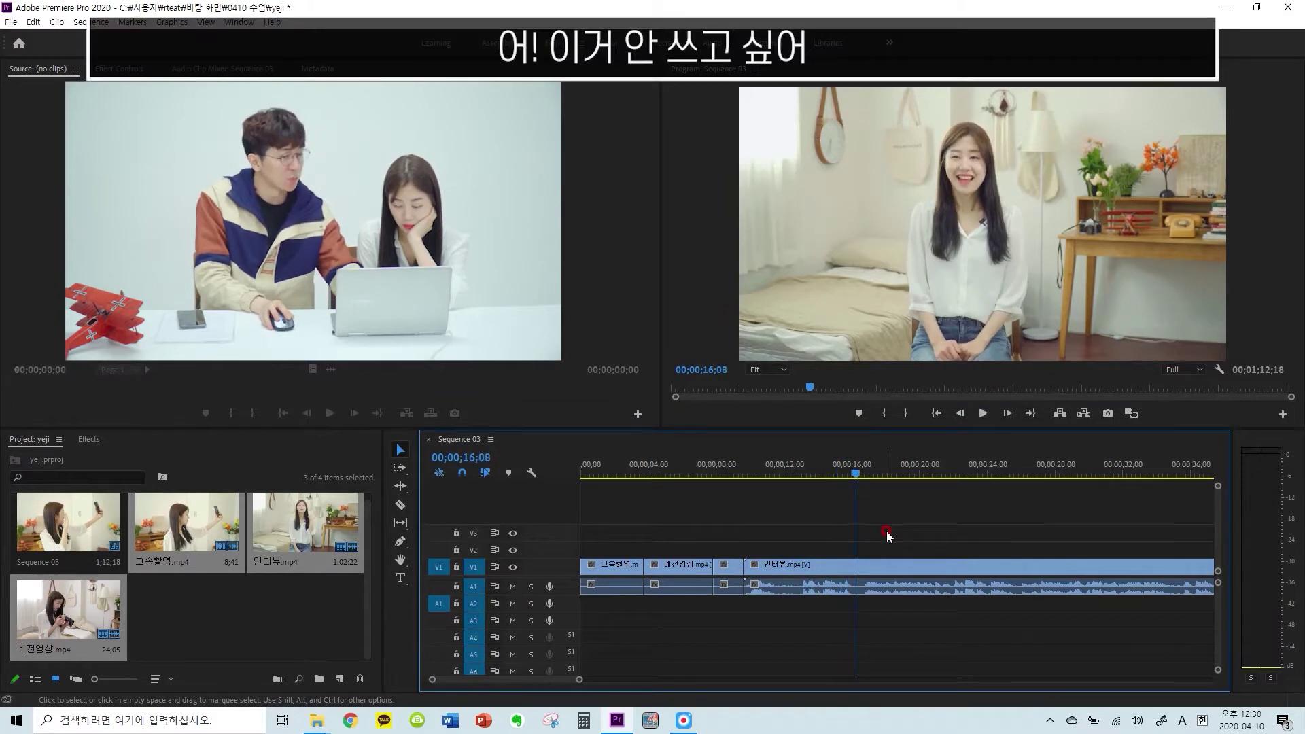
key(1)
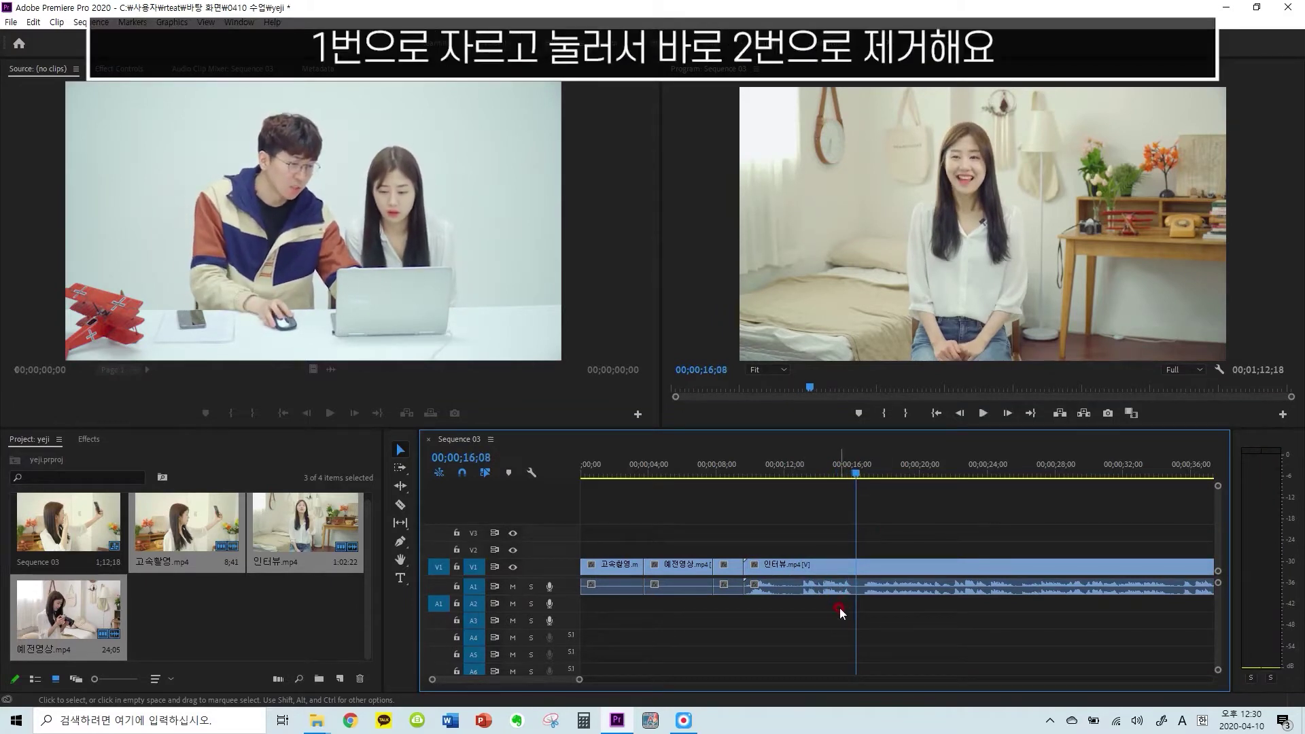
click(813, 564)
key(2)
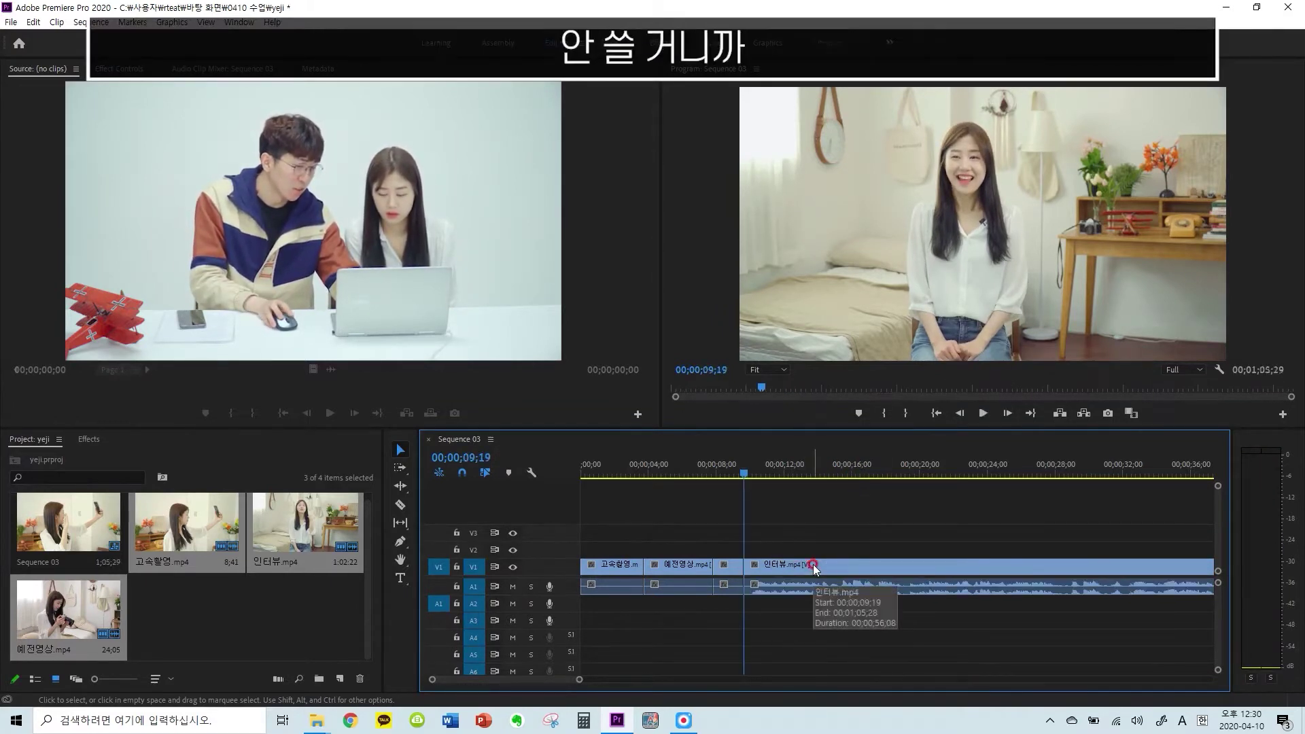
Play on from the start of the trimmed 인터뷰 clip and cut it at 00;00;14;17
key(space)
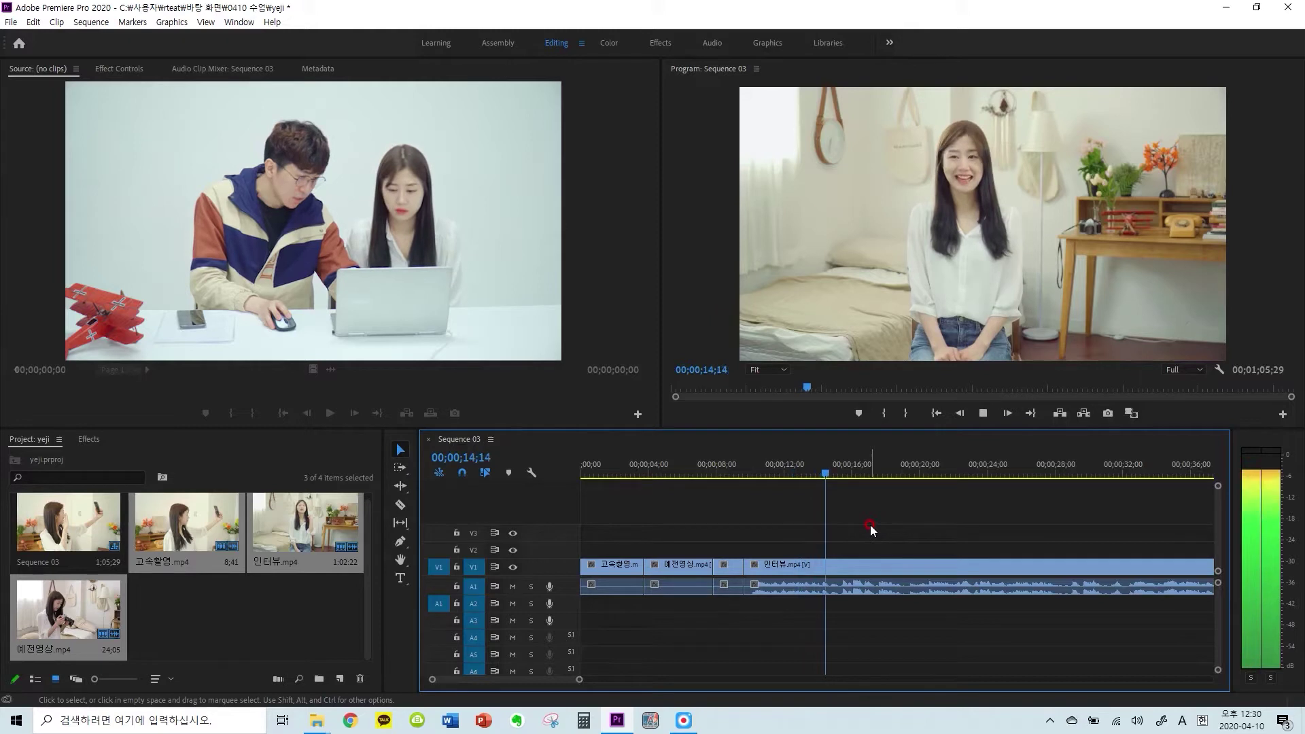
key(space)
key(ctrl+k)
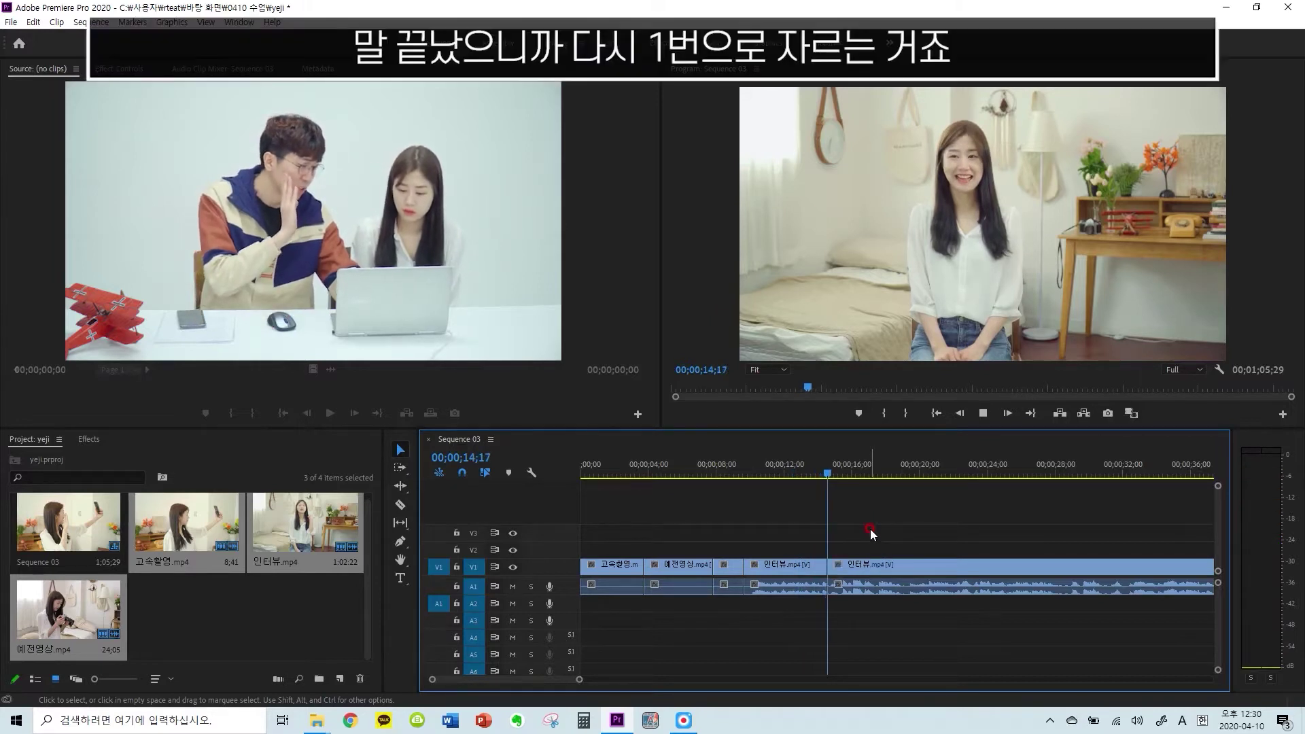
Play the 인터뷰 clip on, cut it at 00;00;19;08 and ripple-delete the piece between the last two cuts
key(space)
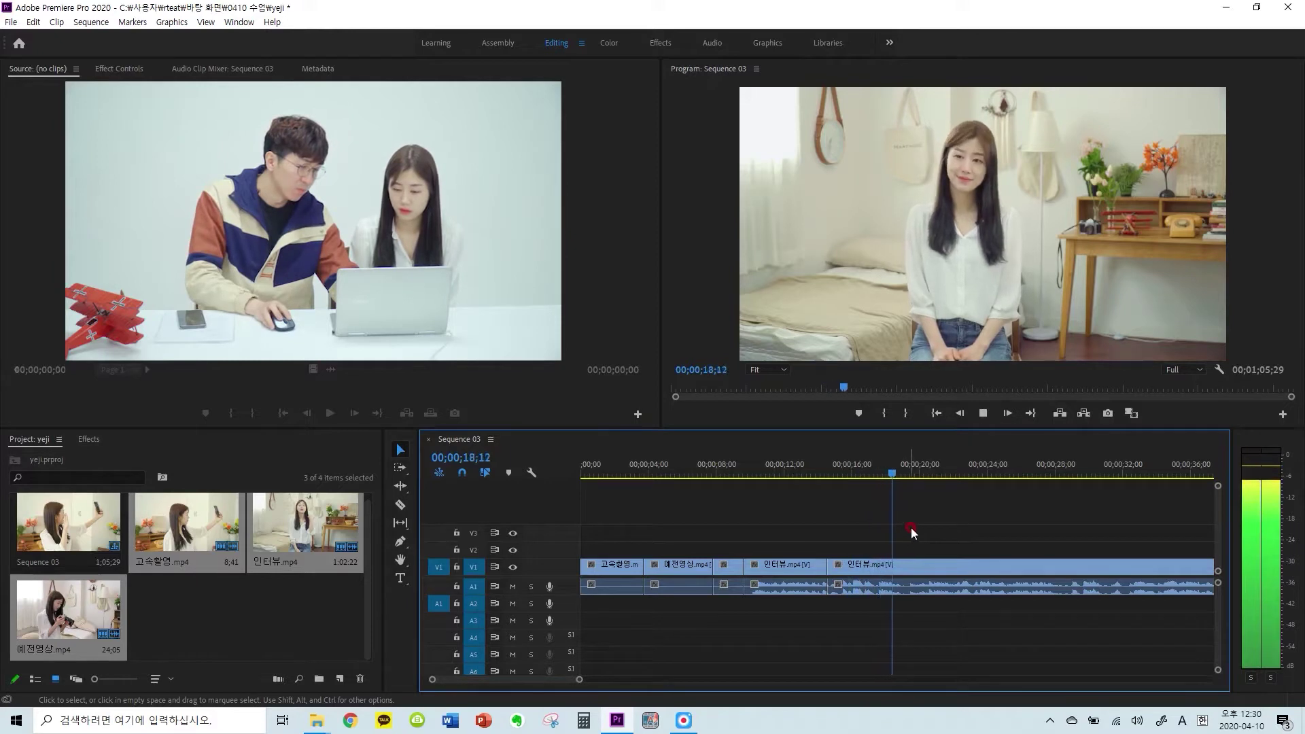
key(space)
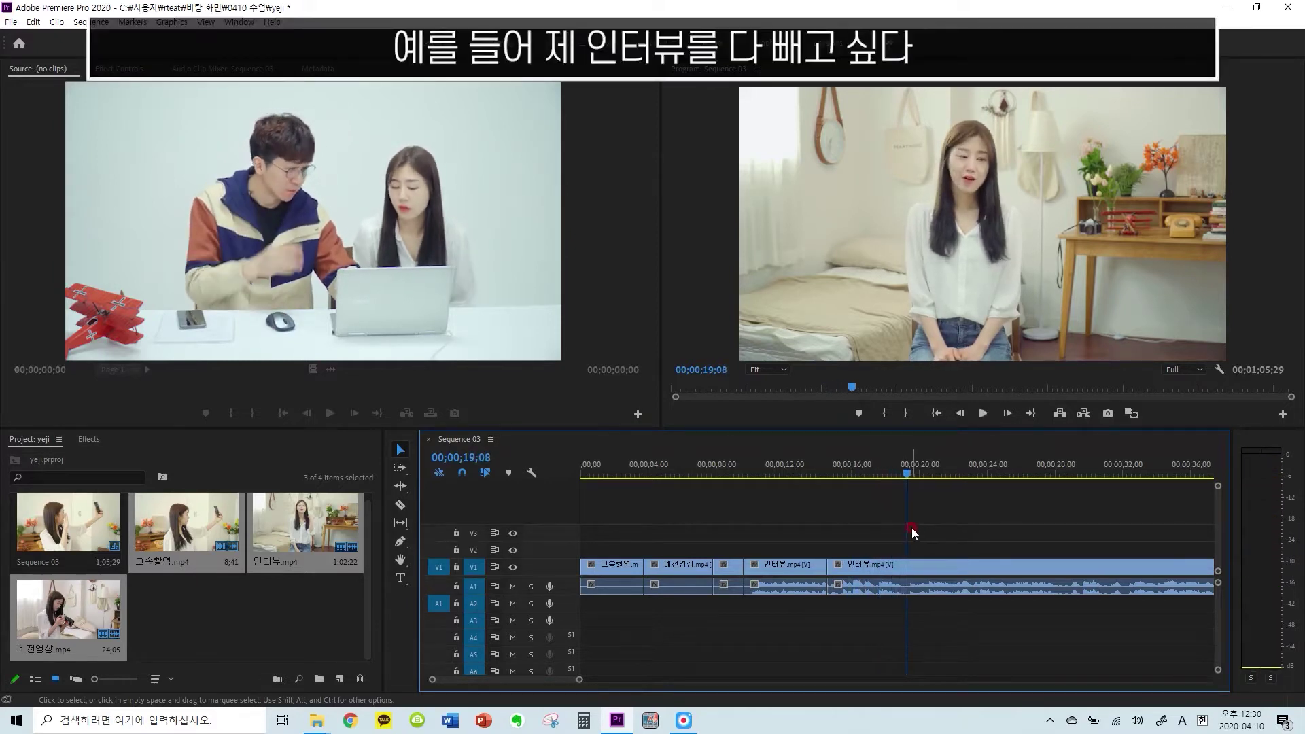
key(ctrl+k)
click(876, 568)
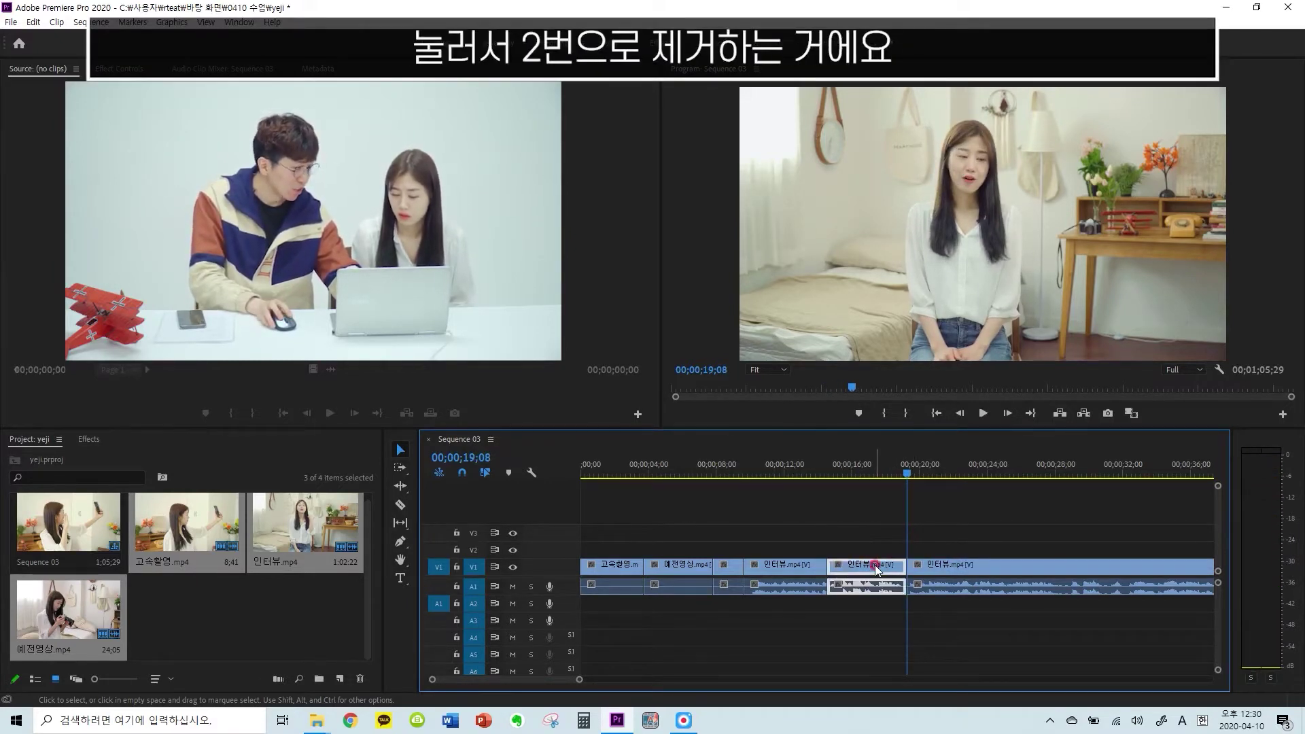
key(shift+Delete)
Play across the new join from 00;00;14;05 and cut the 인터뷰 clip at about 00;00;24
click(827, 475)
drag(829, 471, 821, 471)
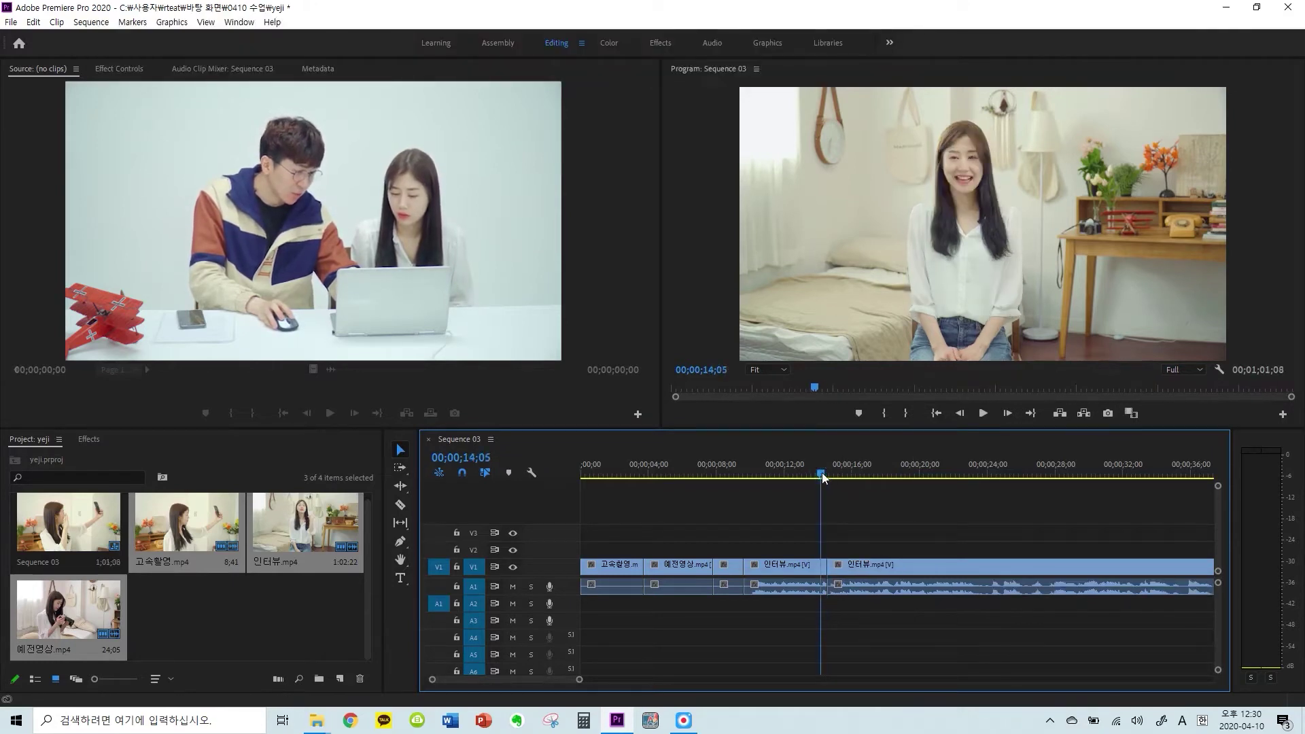
click(834, 496)
key(space)
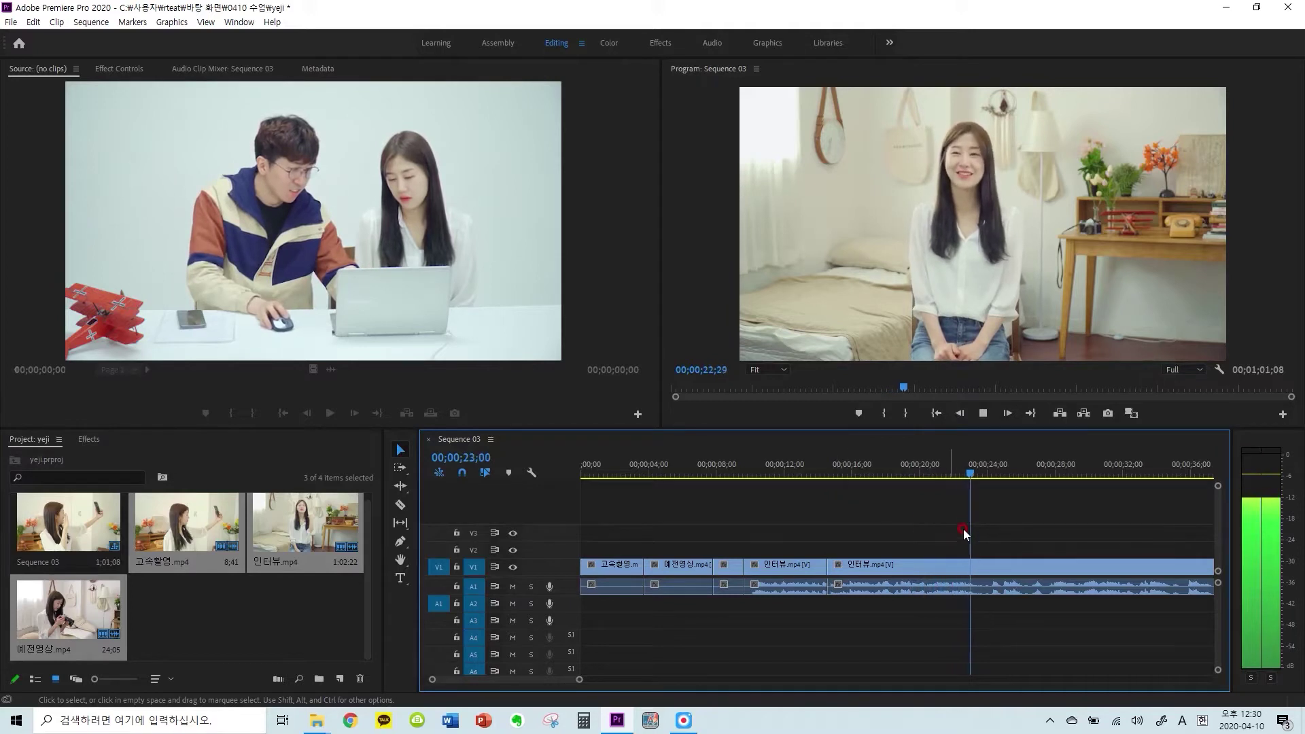
key(space)
key(ctrl+k)
Play on, cut the last 인터뷰 piece at 00;00;27;13 and ripple-delete the short piece before that cut
key(space)
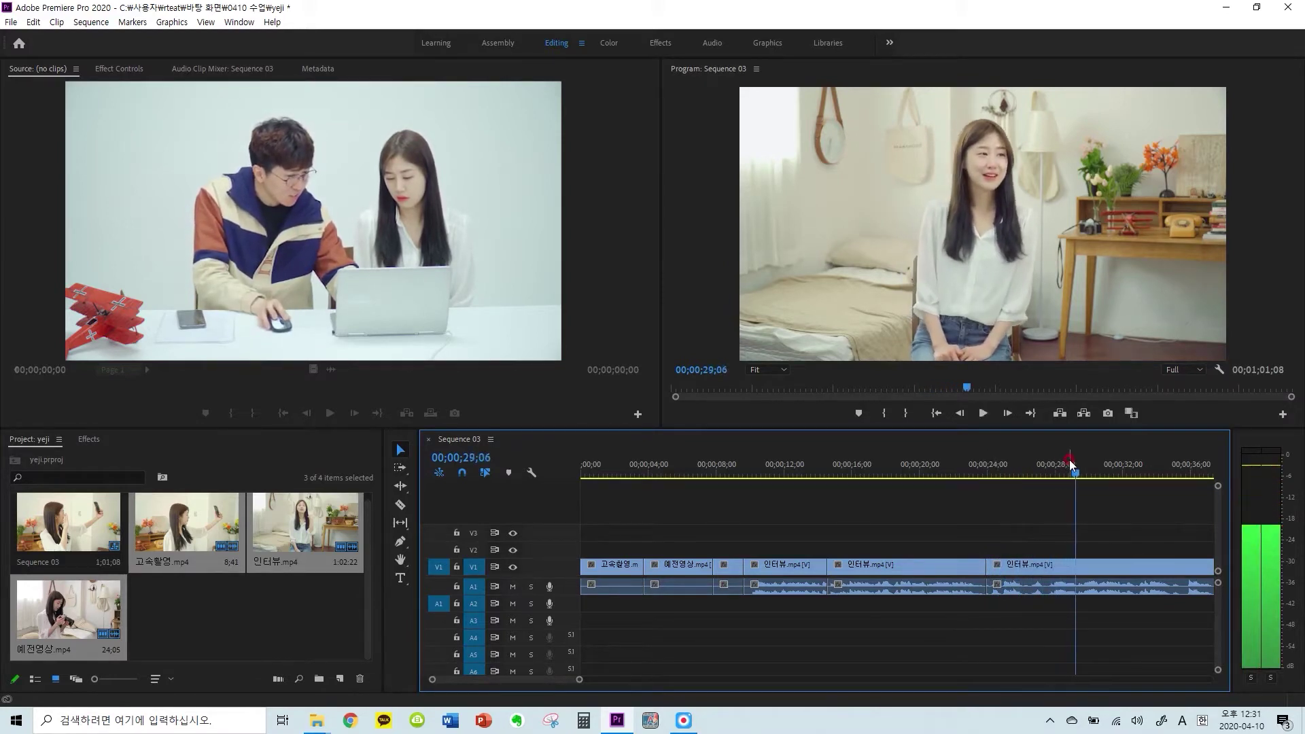
click(1044, 472)
key(ctrl+k)
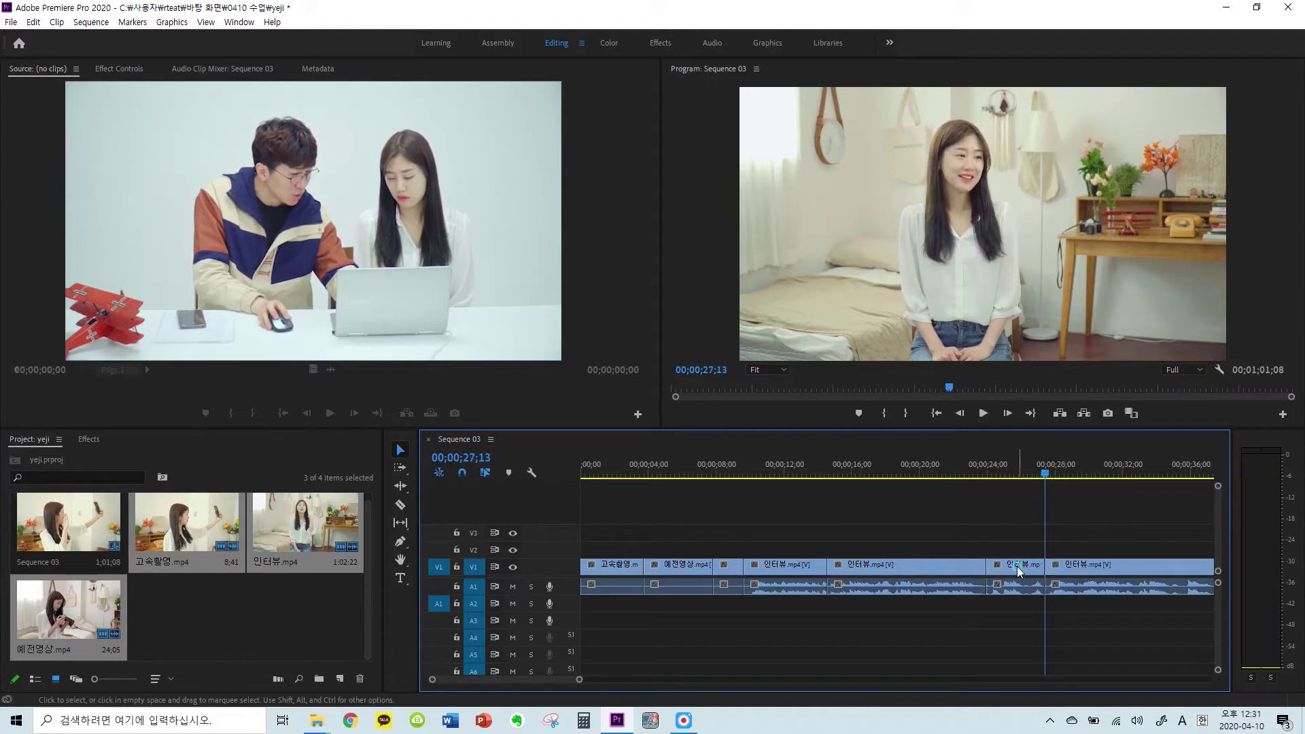
key(shift+Delete)
Play on from before the new join and cut the last 인터뷰 piece at 00;00;32;01
click(961, 465)
key(minus)
key(space)
key(equal)
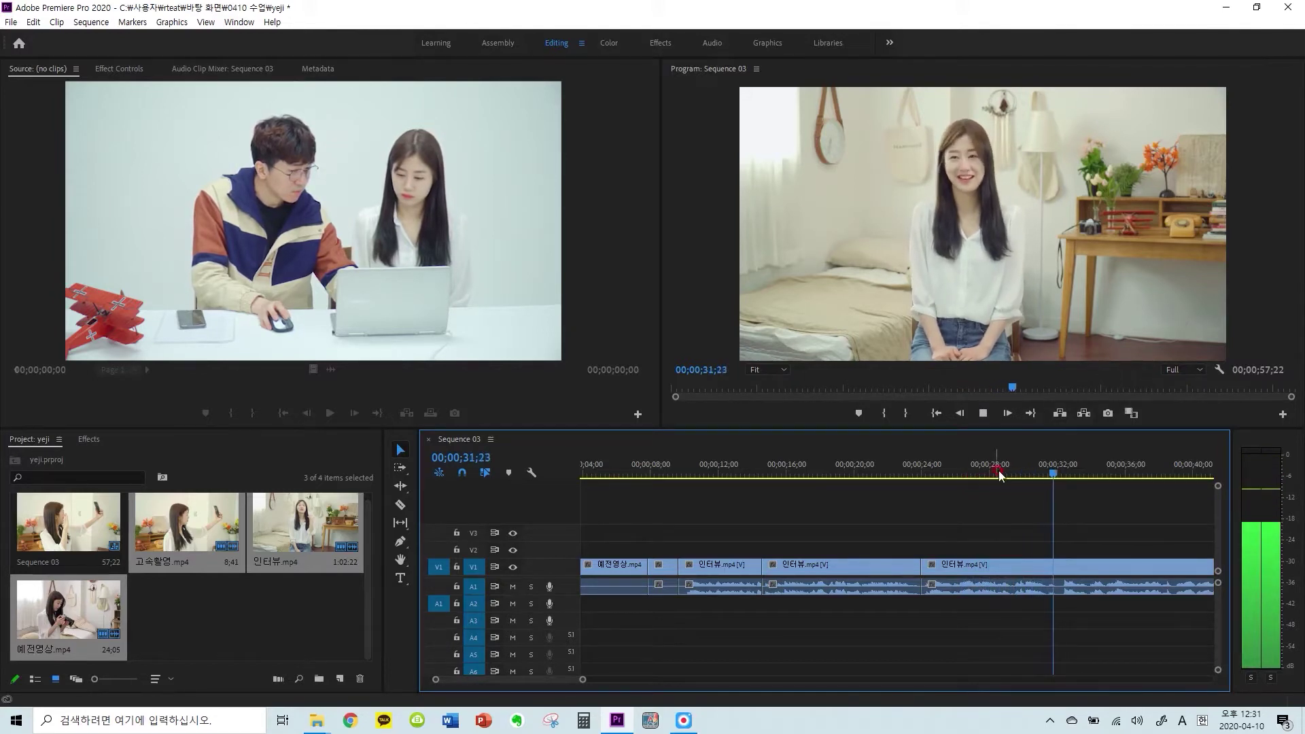
drag(1054, 459, 1059, 459)
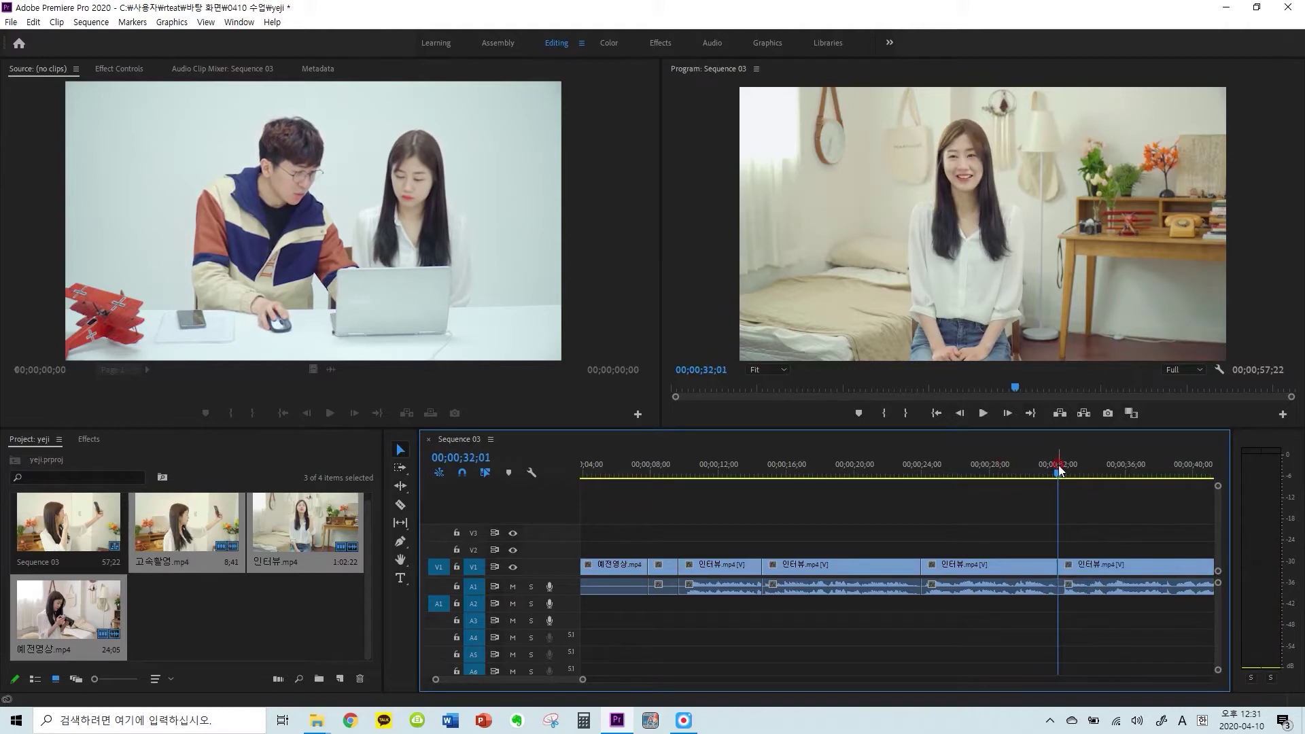
Play on, cut the last 인터뷰 piece at 00;00;33;28 and ripple-delete its part before the cut
key(space)
key(equal)
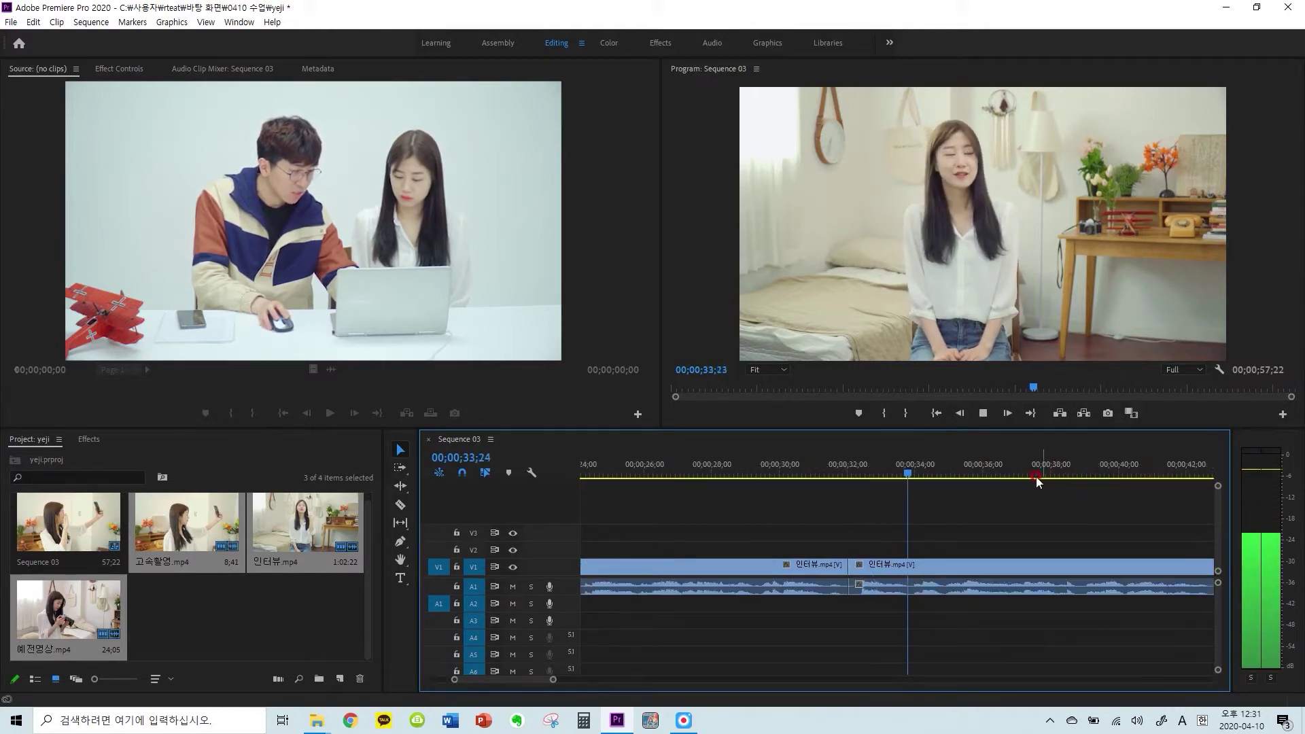
key(space)
key(ctrl+k)
click(891, 561)
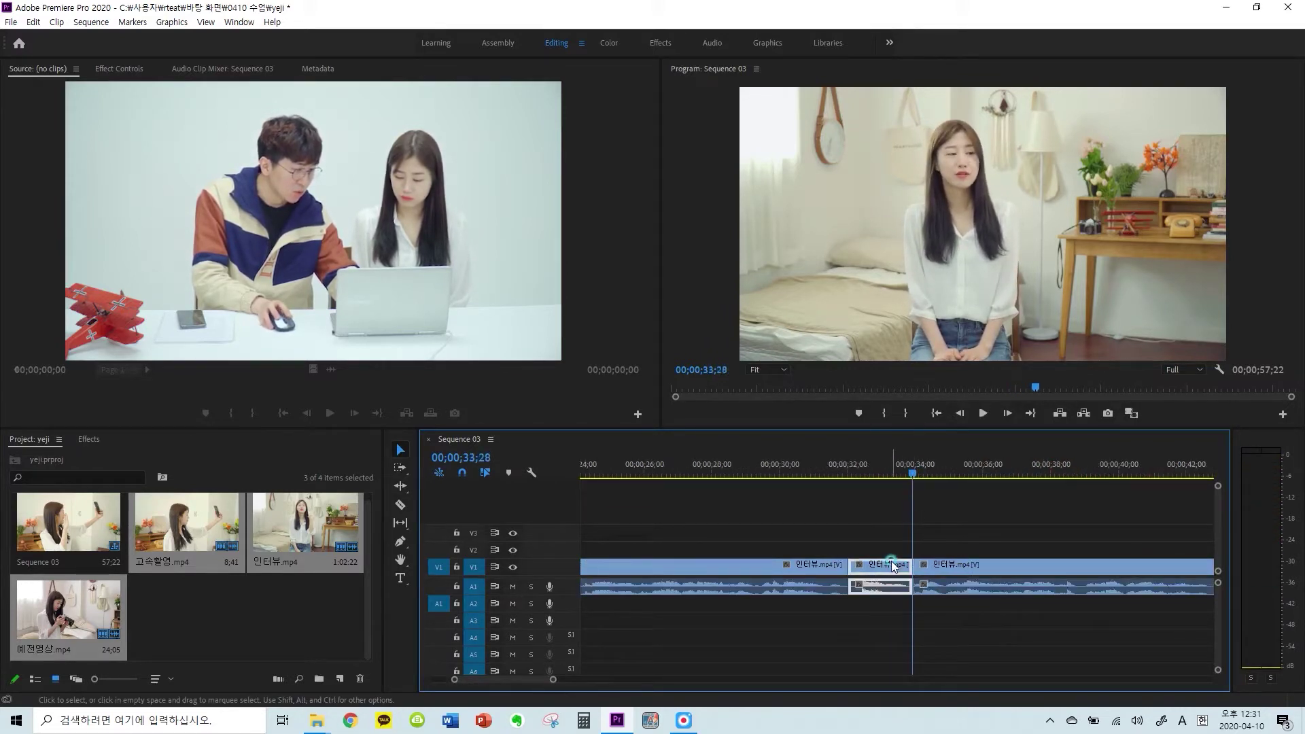
key(shift+Delete)
Play across the last join around 00;00;32 to hear how the 인터뷰 speech starts after it
click(846, 469)
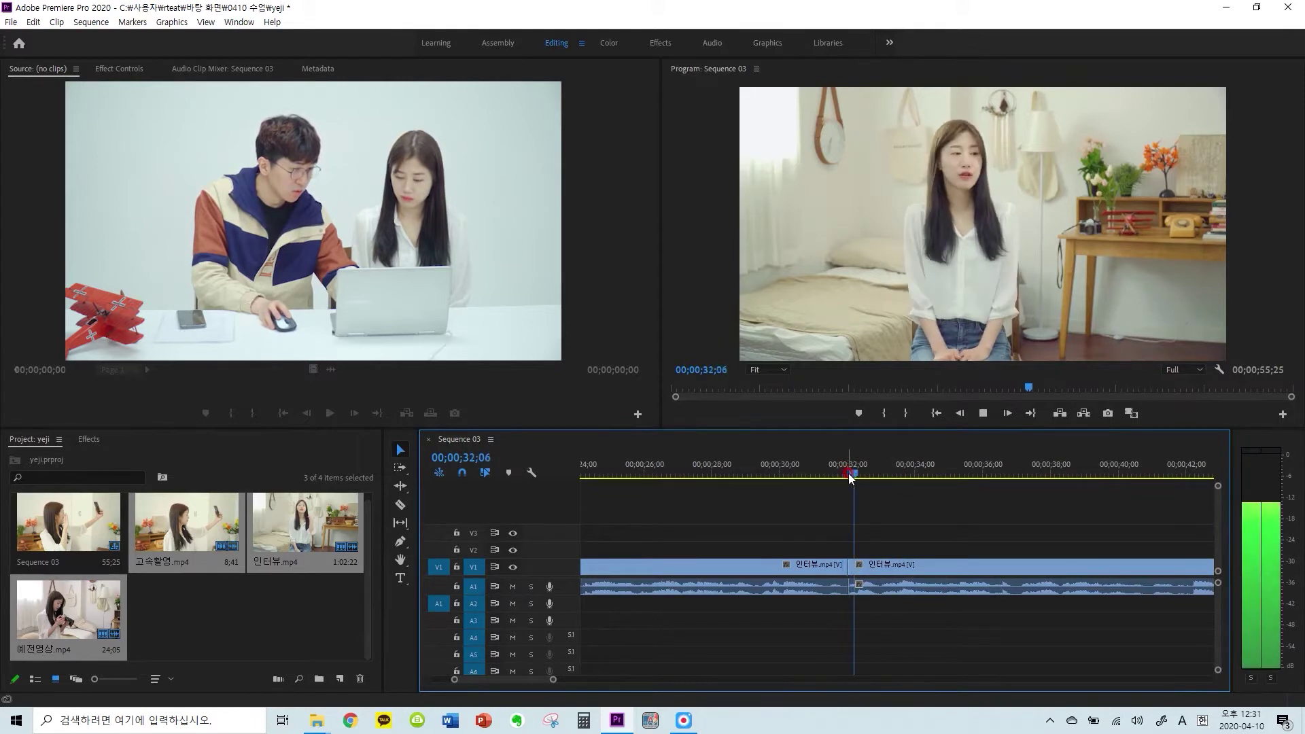
key(minus)
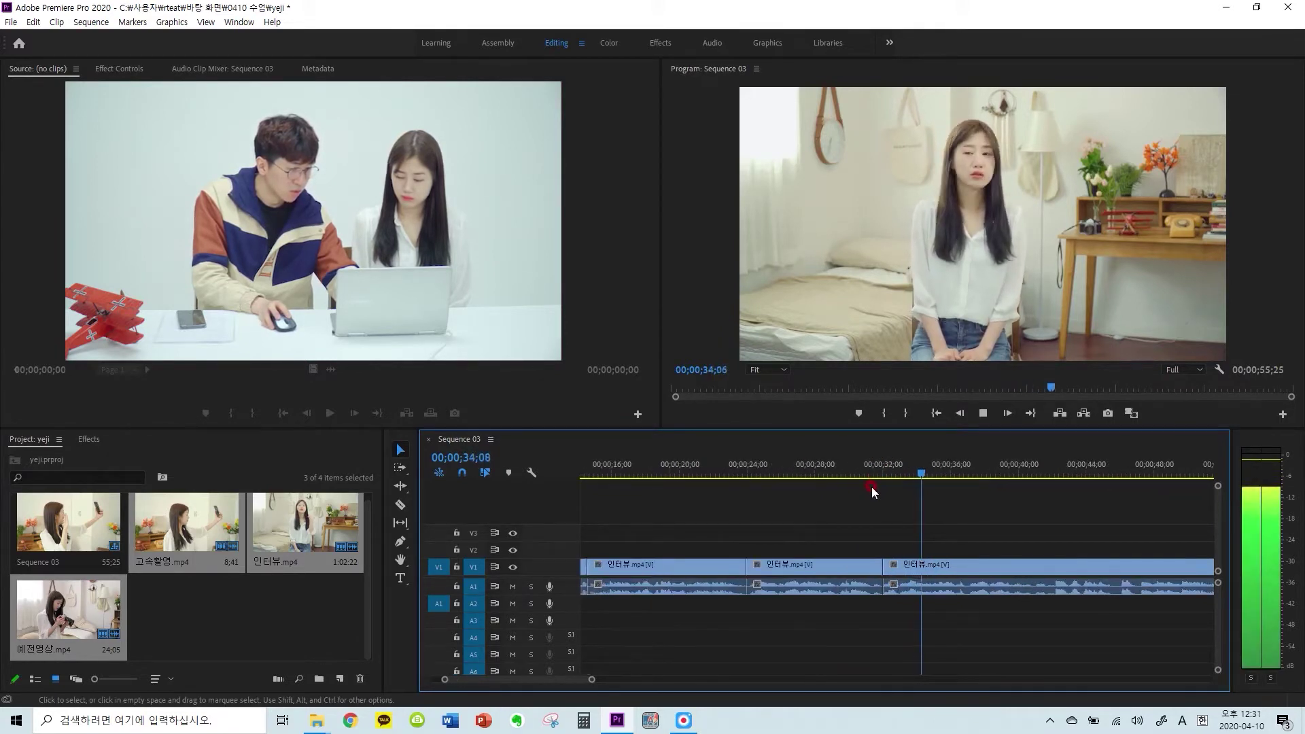
key(equal)
click(825, 470)
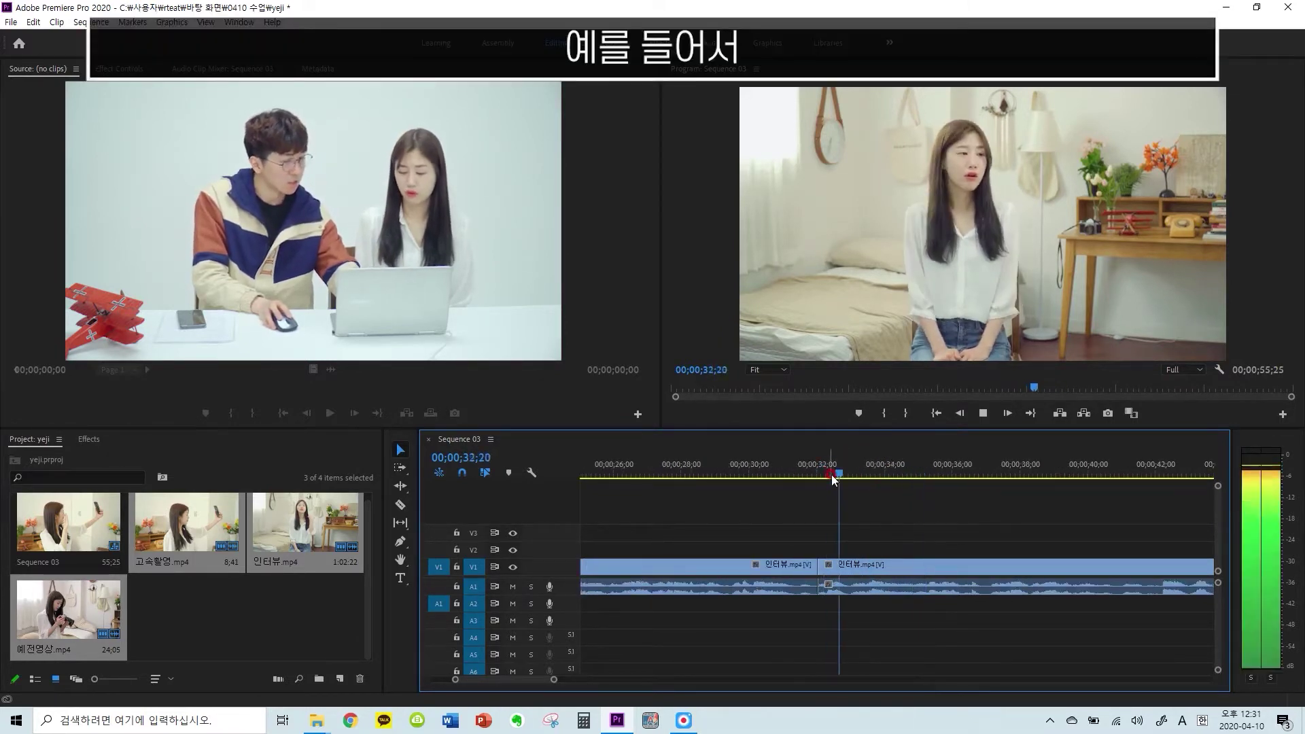
key(space)
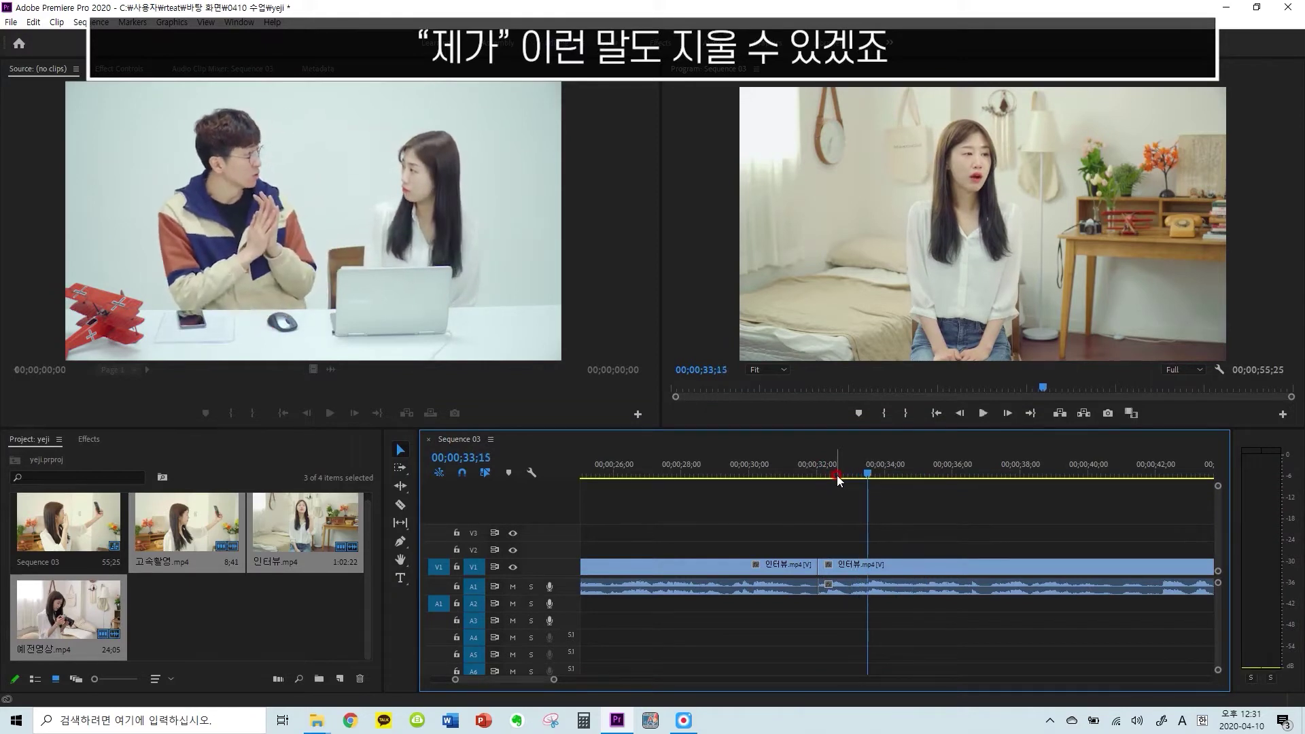
Cut the last 인터뷰 piece right after the opening word "제가" and ripple-delete that word
click(823, 476)
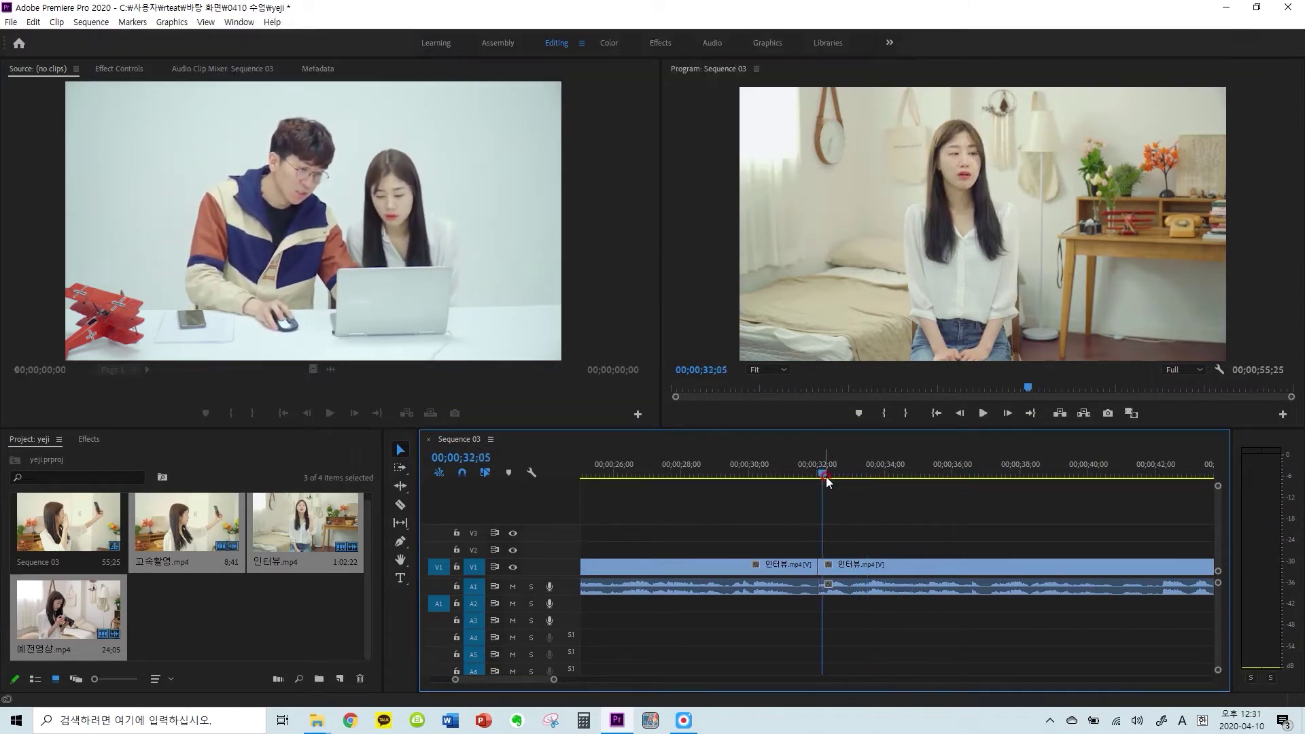
key(space)
drag(873, 463, 850, 463)
key(ctrl+k)
click(835, 567)
key(shift+Delete)
Play across the tightened 인터뷰 join from 00;00;31;01 to check the word removal
click(783, 467)
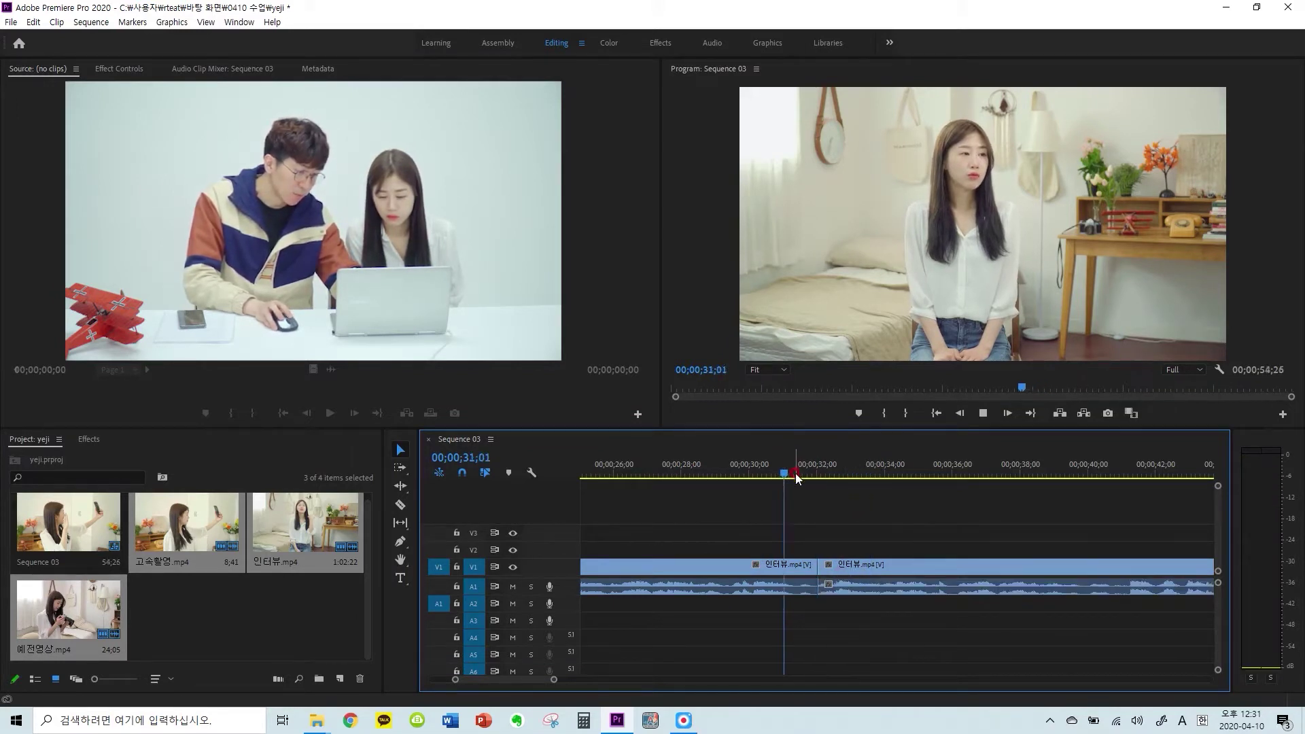
key(space)
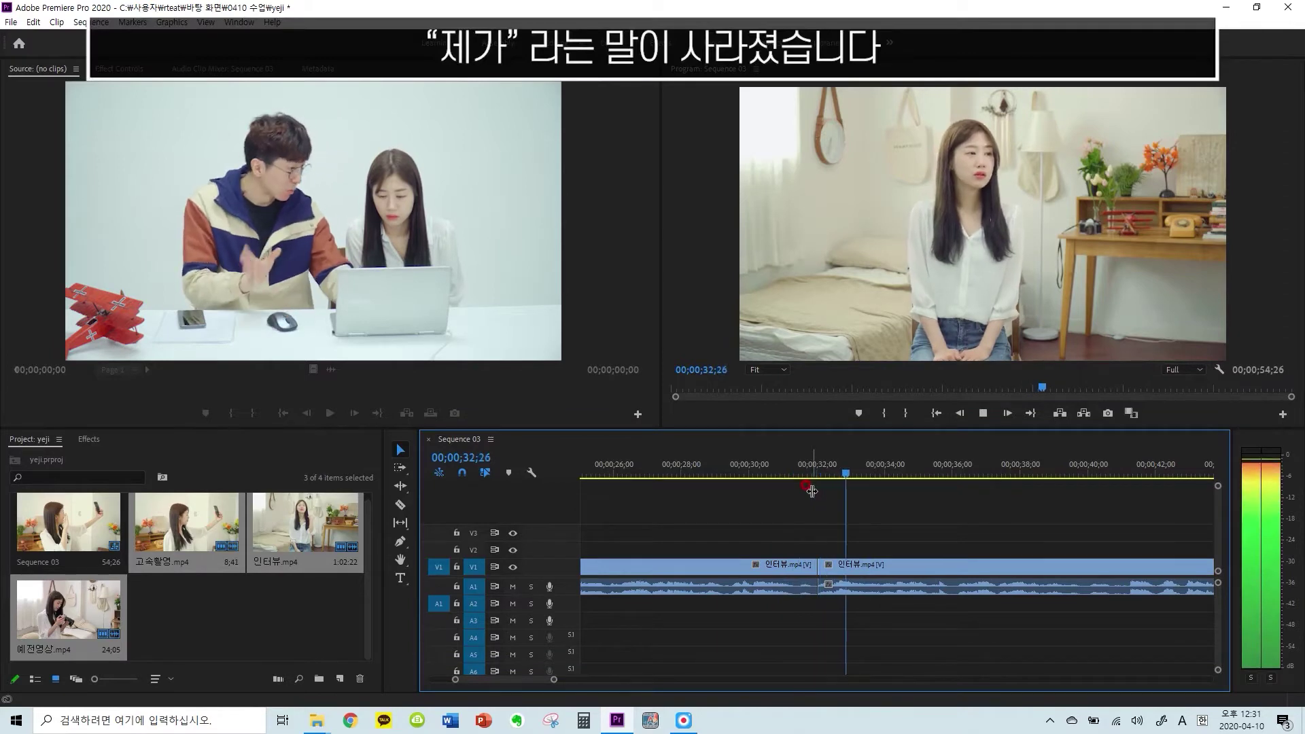
key(space)
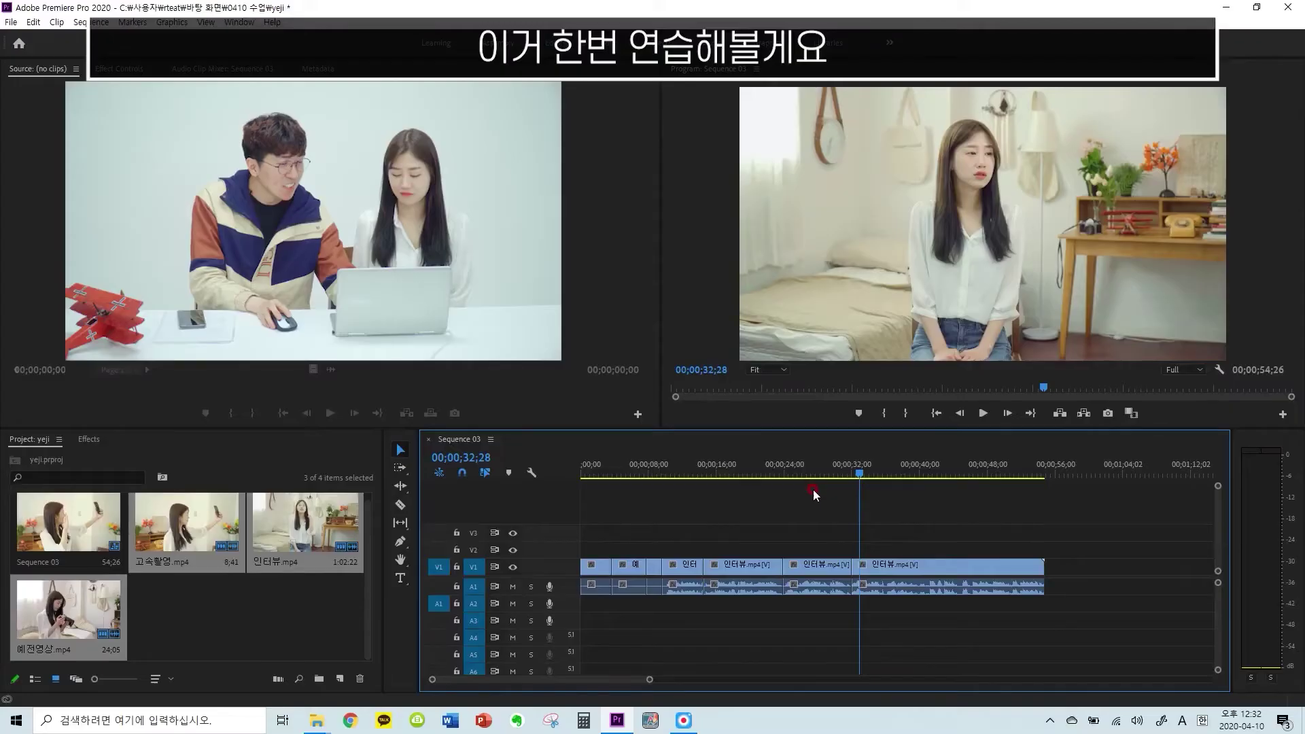
Remove all clips from Sequence 03, leaving an empty timeline
scroll(822, 496, down, 3)
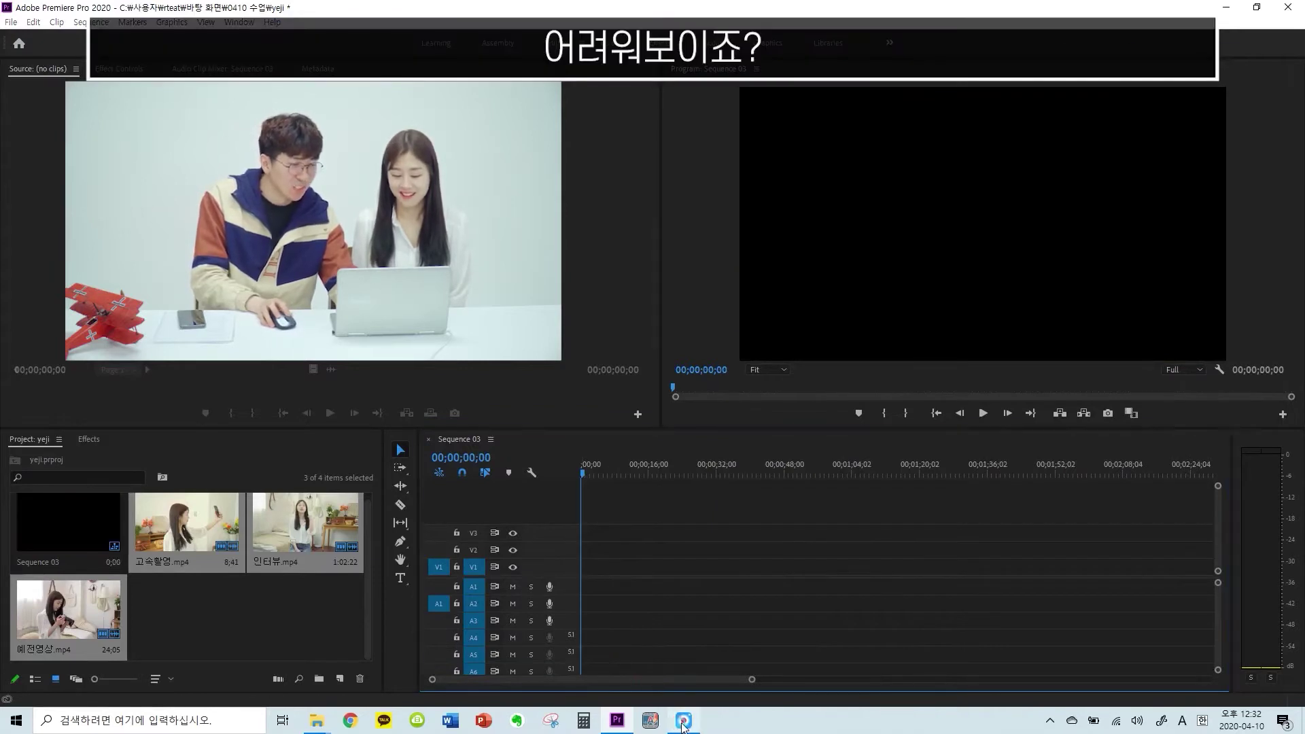
click(684, 722)
click(743, 585)
click(1261, 27)
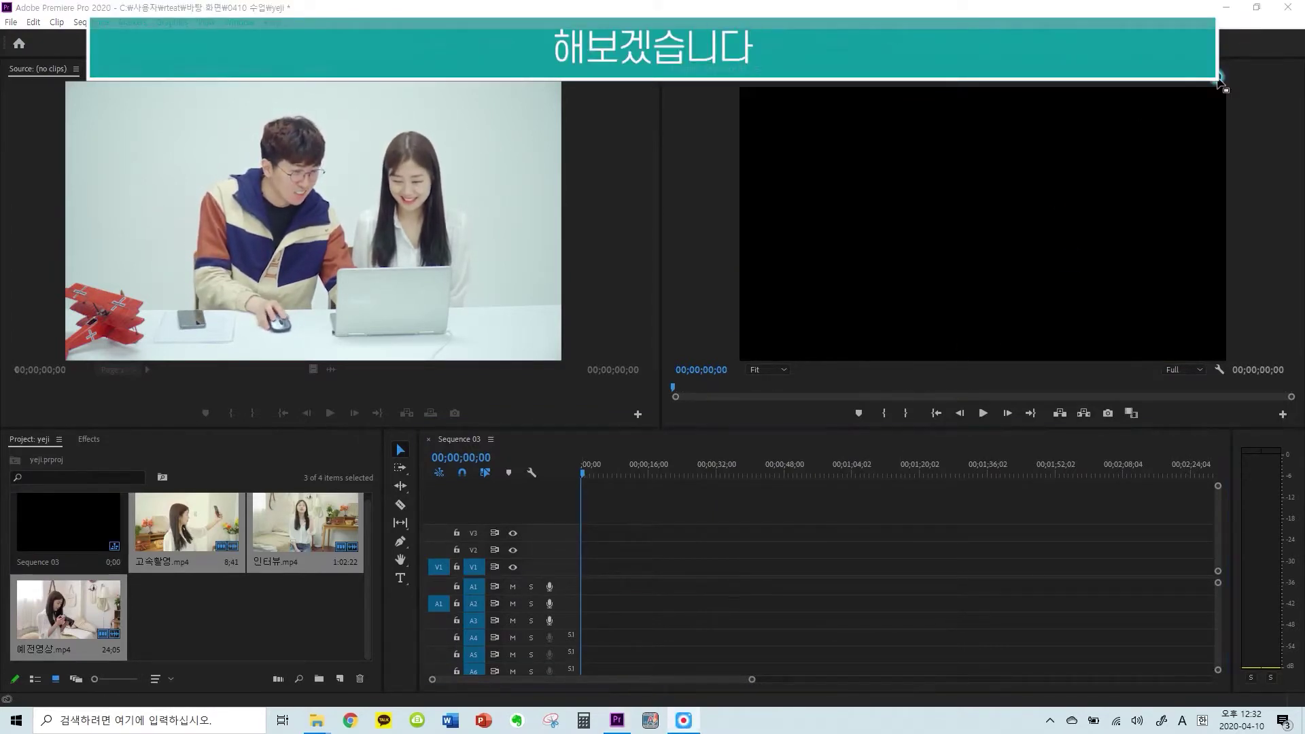
Select the 고속촬영, 인터뷰 and 예전영상 videos in the project and place them at the start of the empty sequence
click(225, 595)
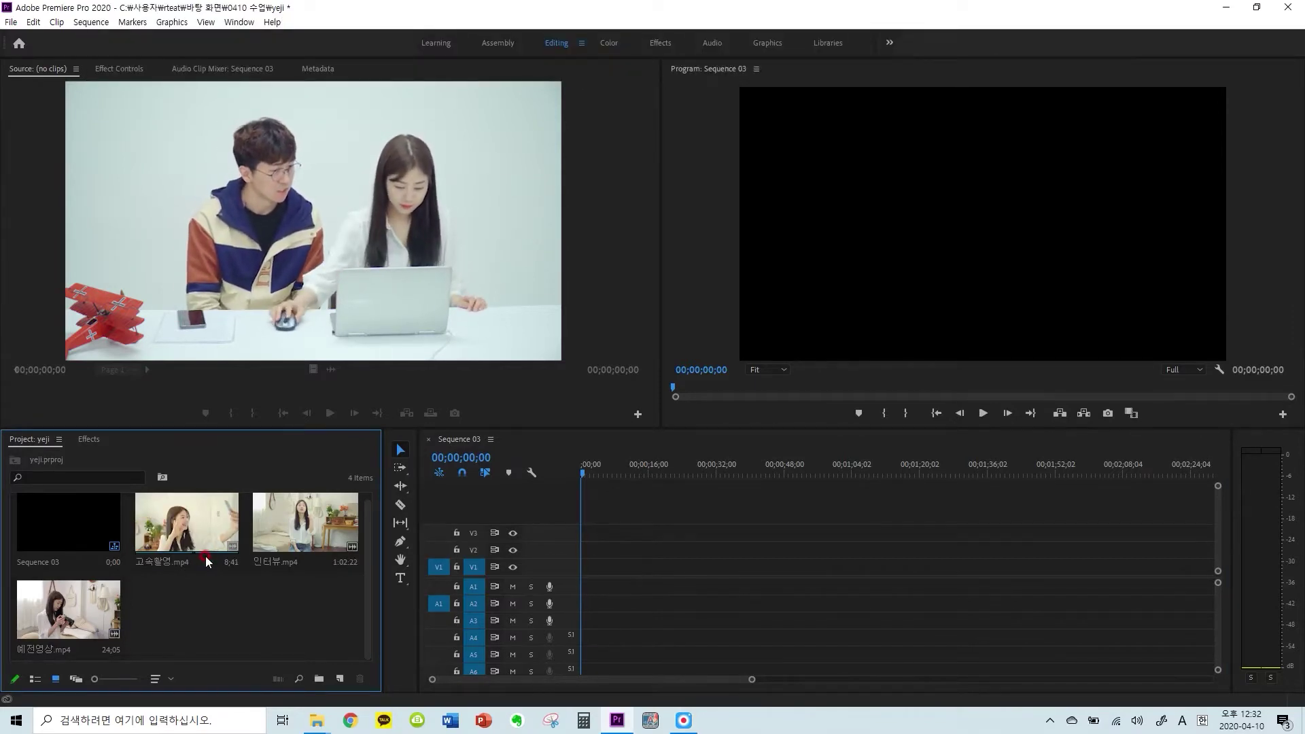
shift+click(208, 522)
drag(208, 522, 699, 573)
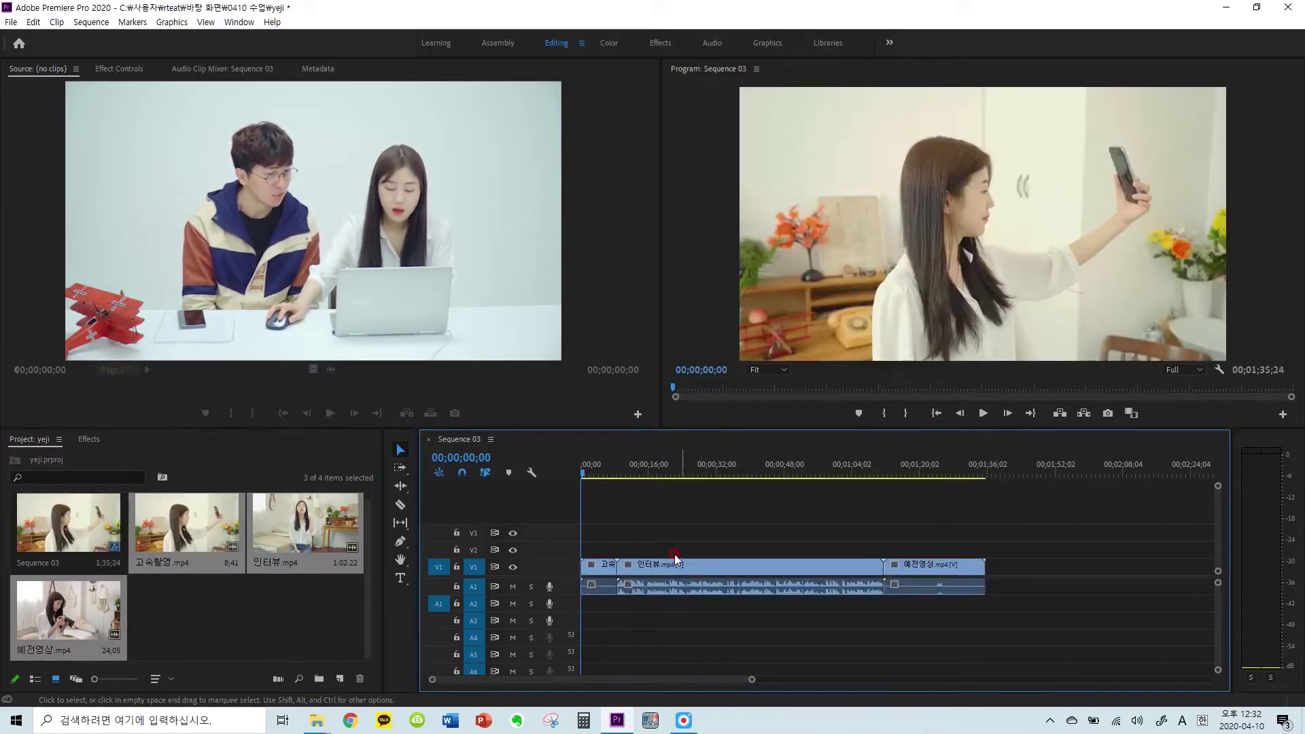
click(596, 565)
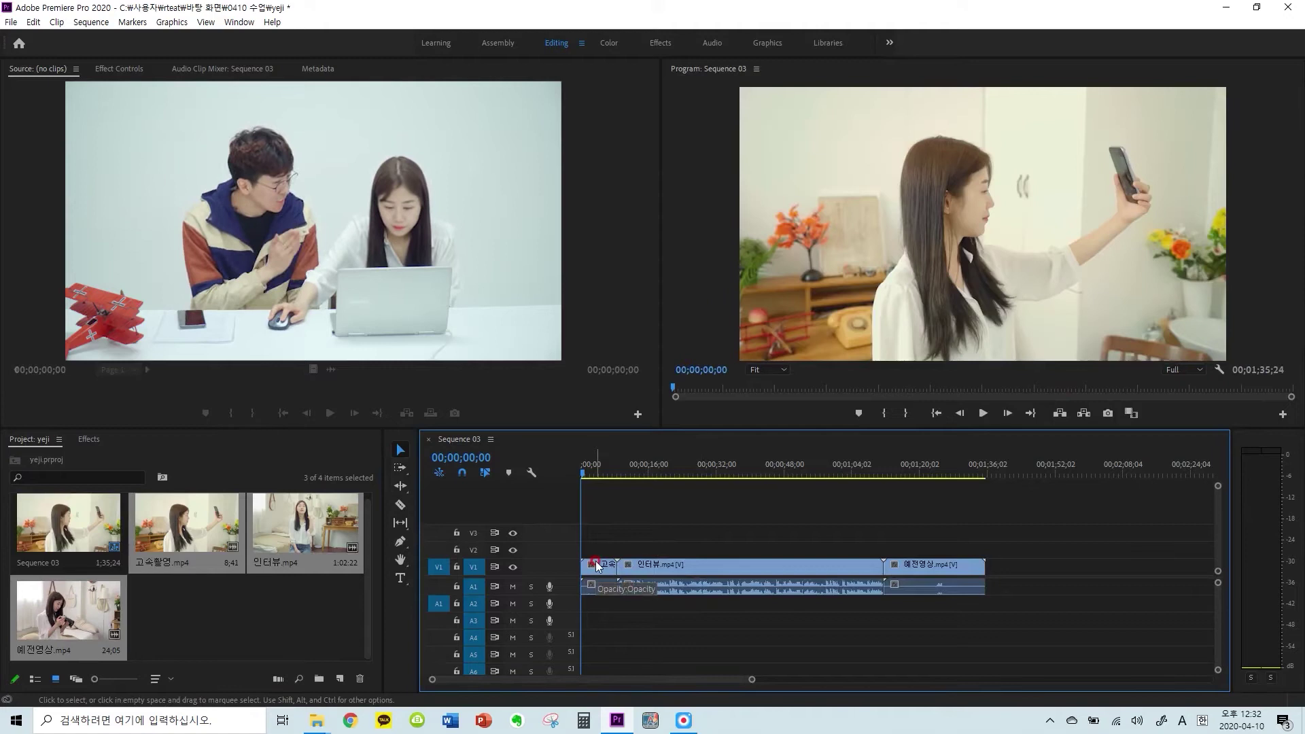
click(693, 367)
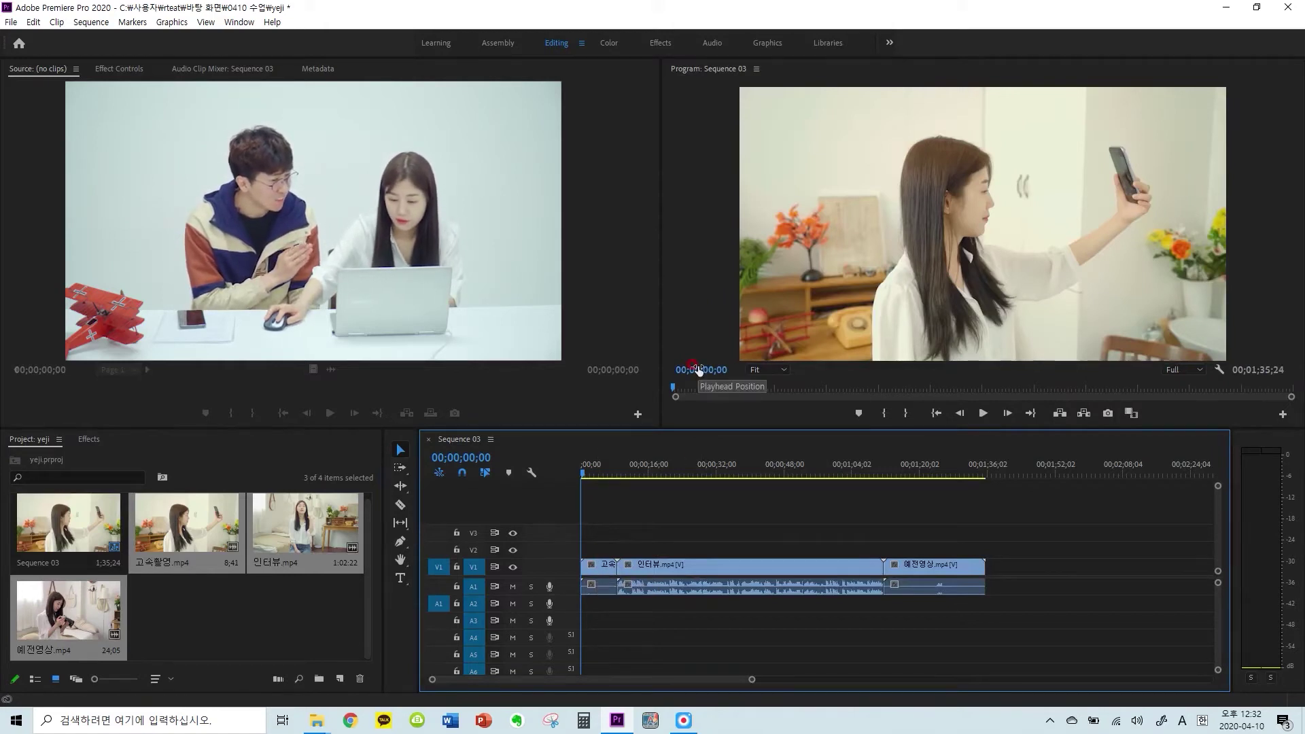
drag(698, 369, 631, 421)
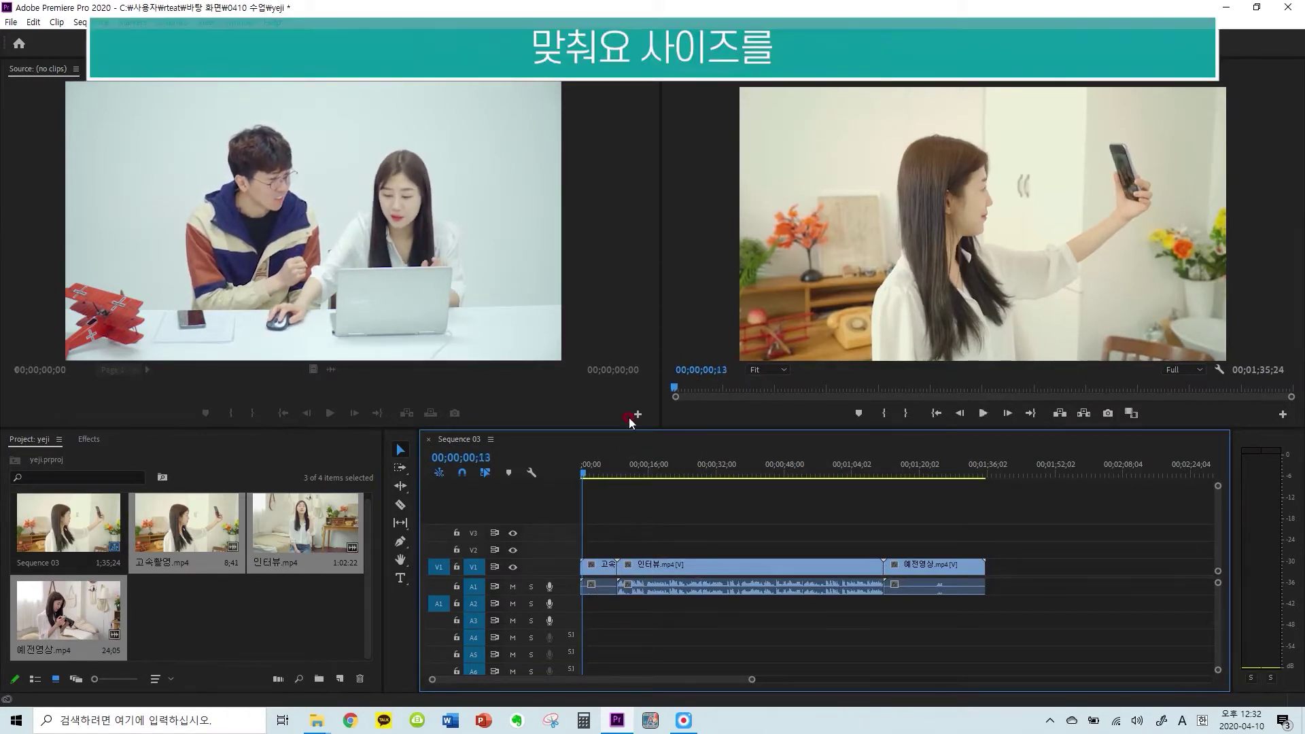
click(651, 482)
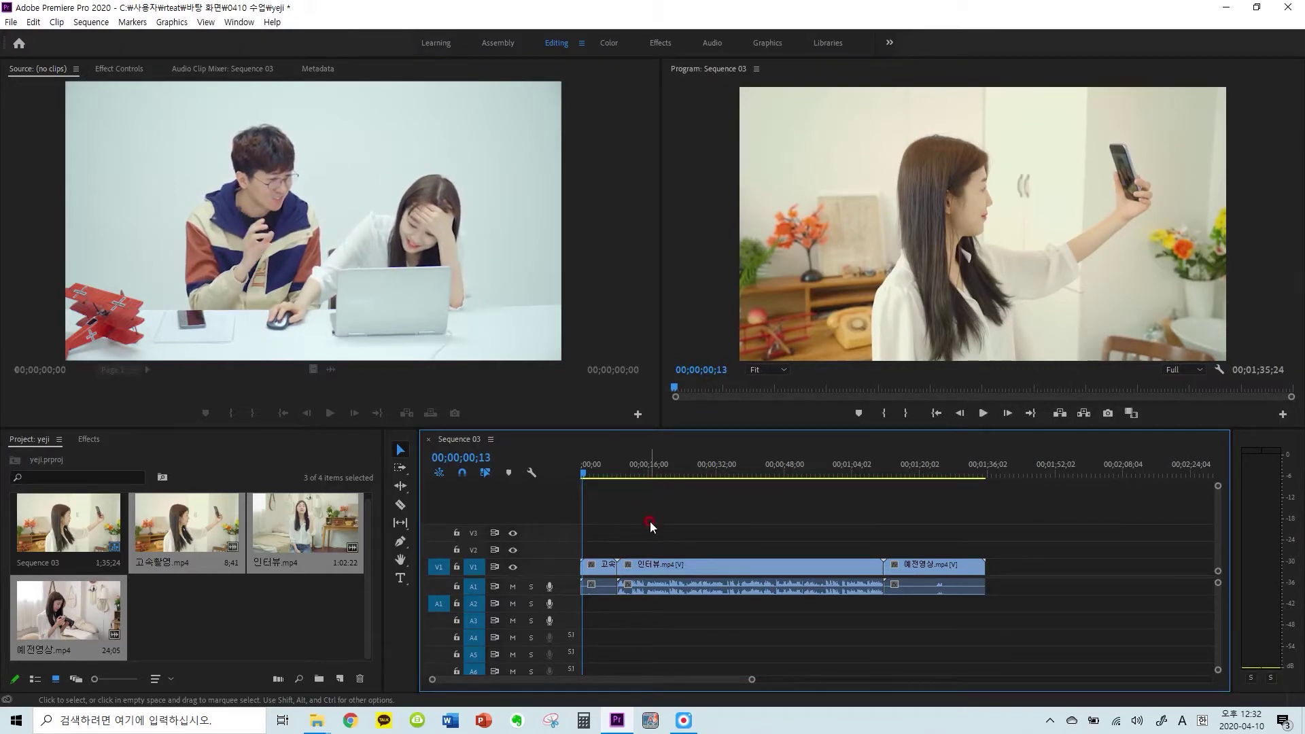
click(11, 23)
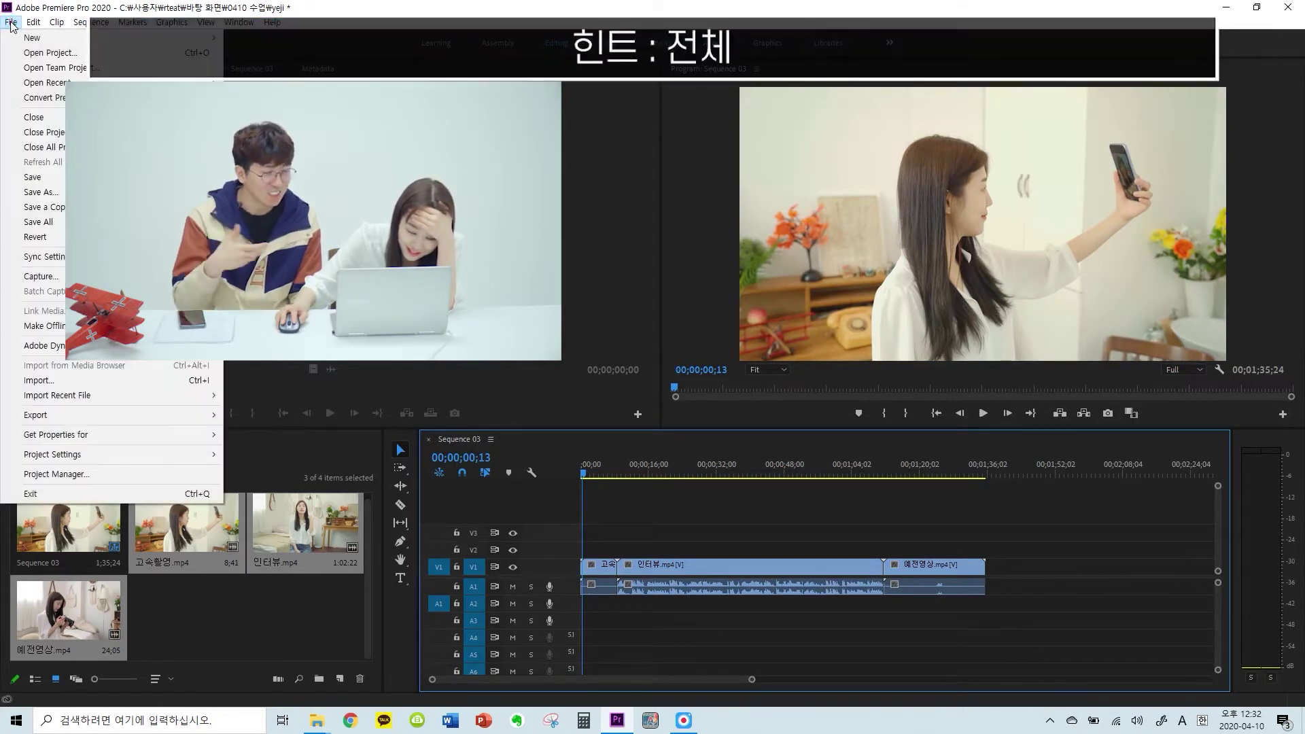
click(11, 23)
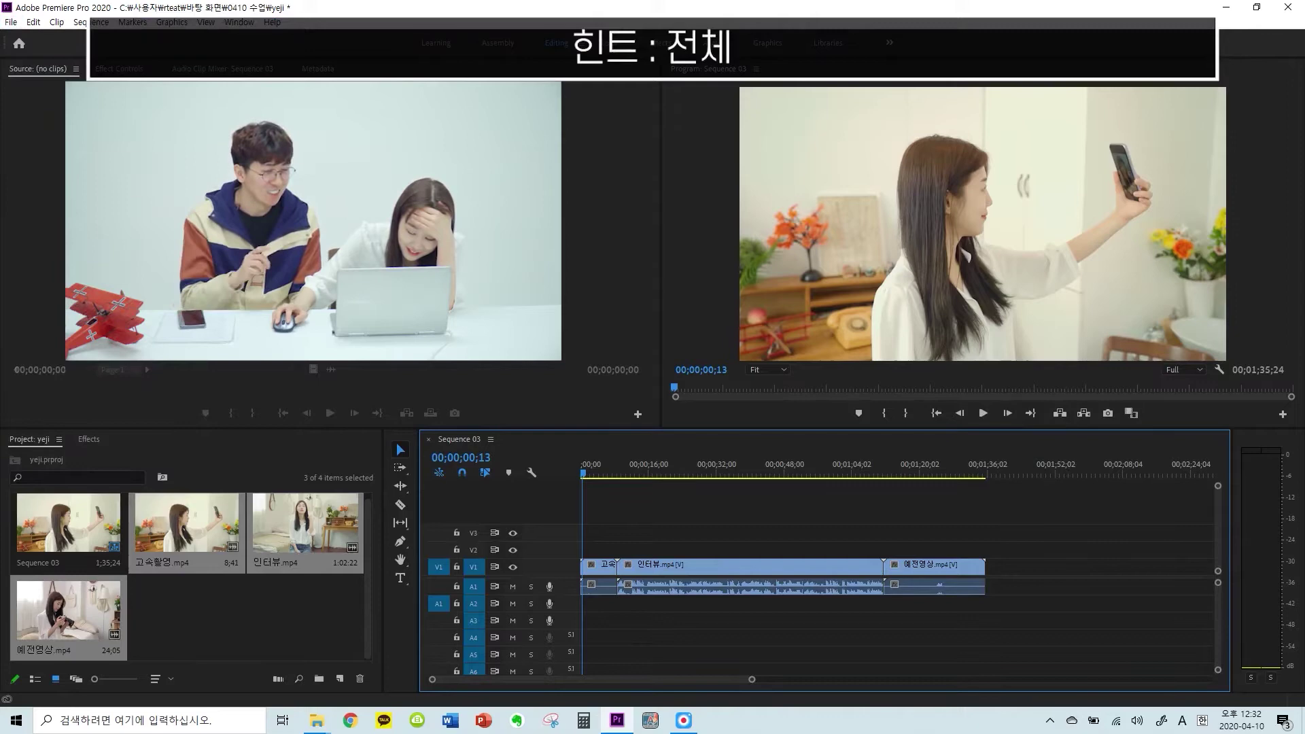
Try to apply Scale to Frame Size to all three clips in the sequence
drag(1028, 628, 601, 553)
right_click(599, 566)
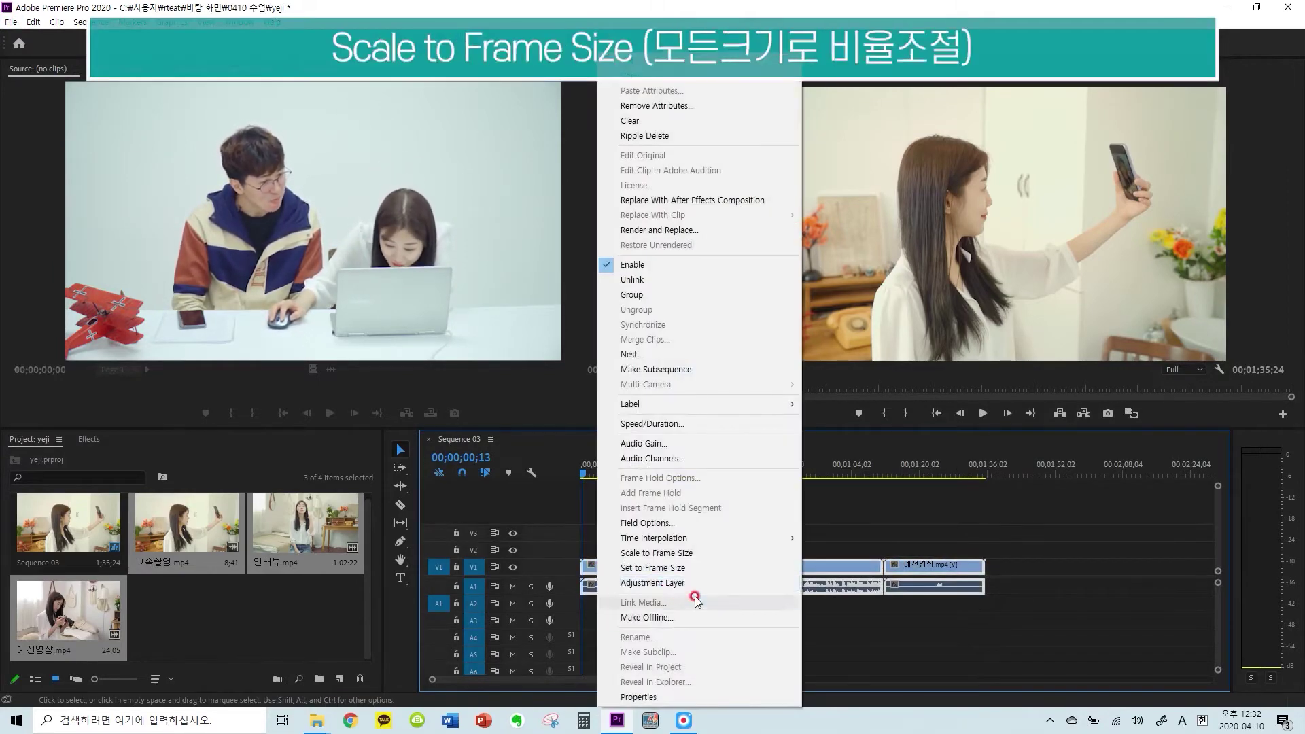
click(698, 554)
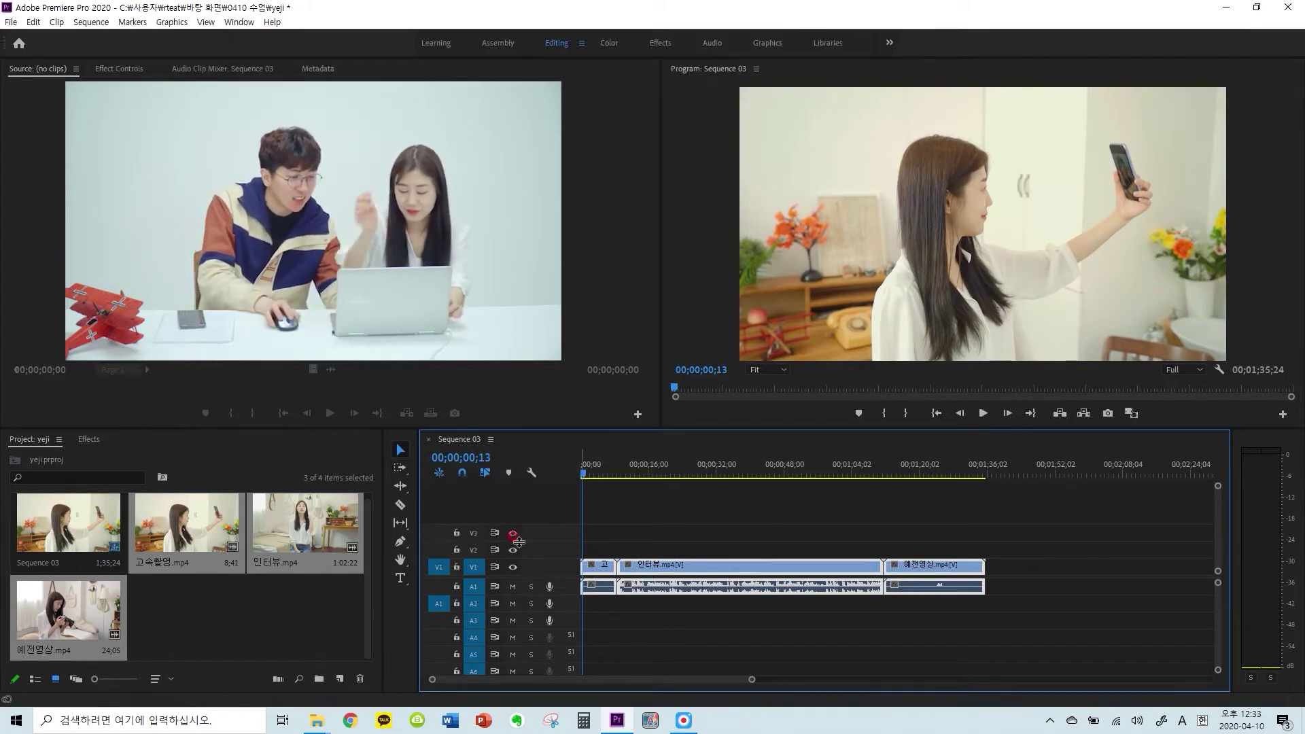
Move the playhead to 00;00;24;07 in the 인터뷰 clip and apply Scale to Frame Size to all three selected clips
click(684, 467)
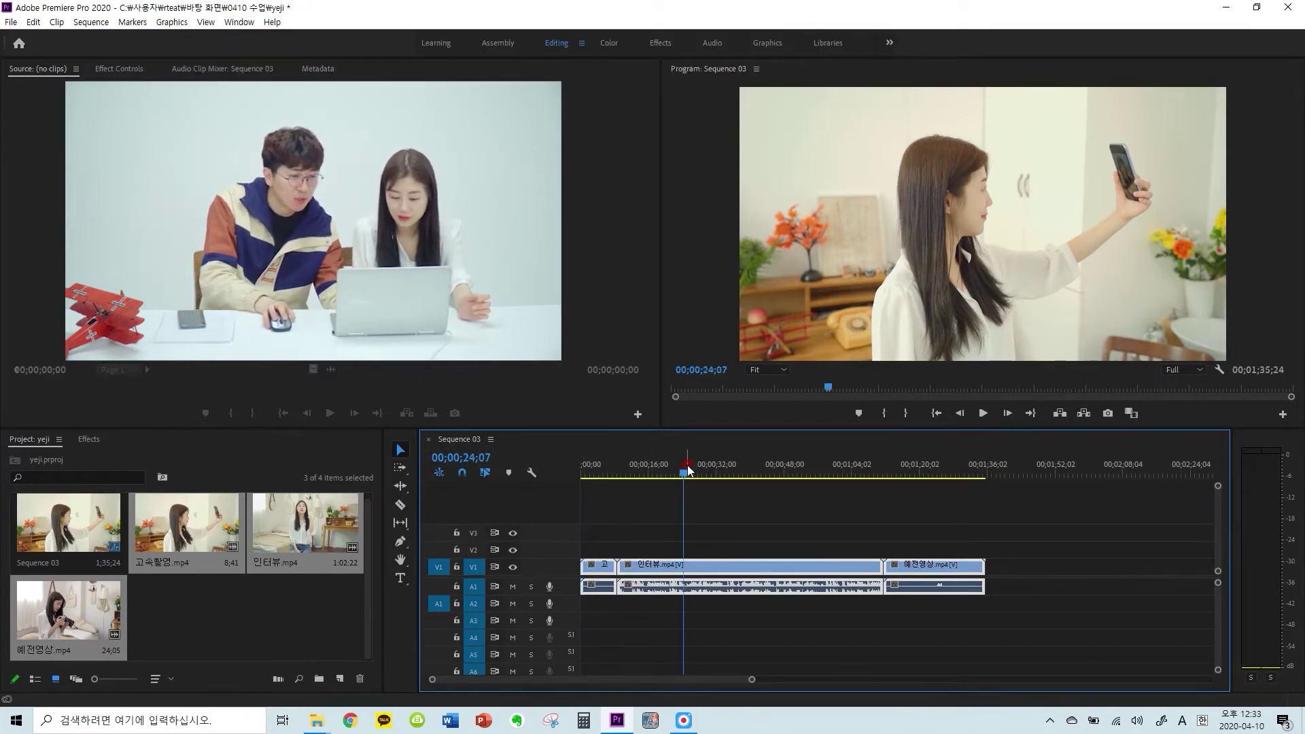
drag(988, 510, 705, 564)
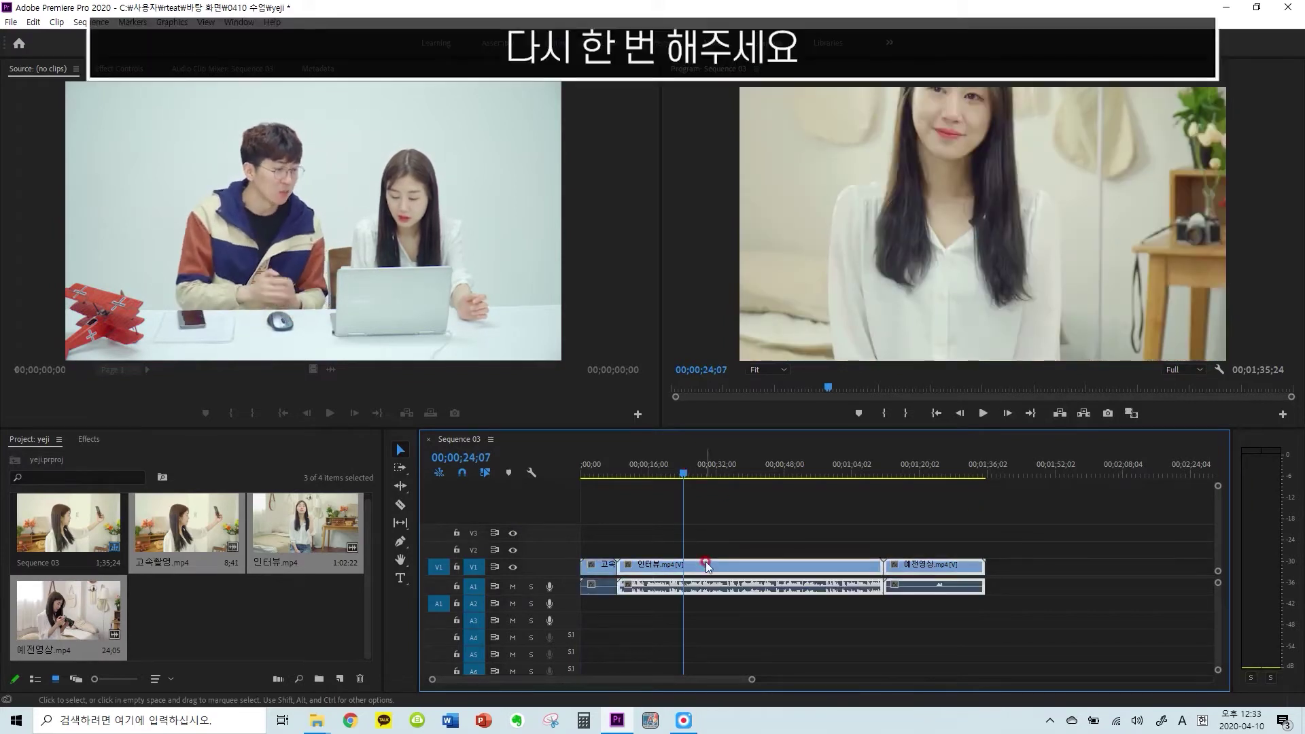
click(839, 624)
drag(1000, 596, 589, 560)
right_click(588, 561)
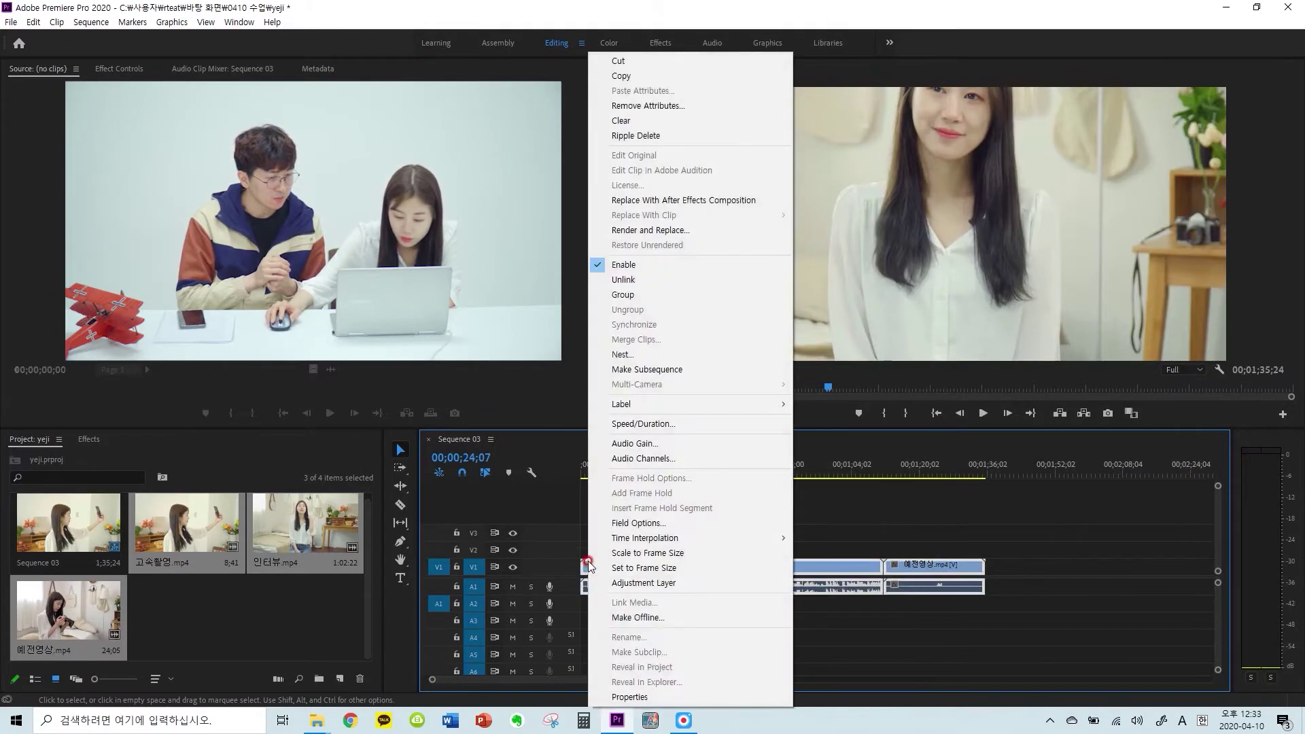
click(639, 558)
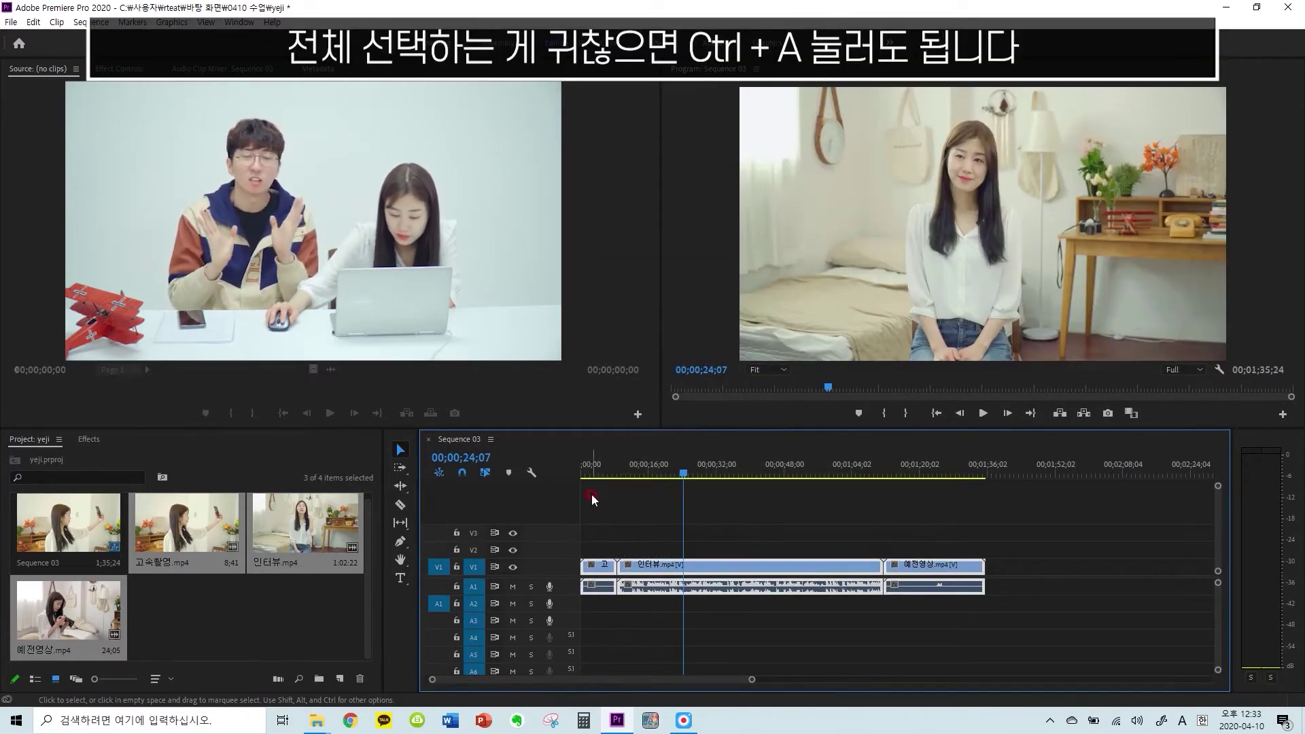
Play Sequence 03 from the start, split the 고속촬영 clip at 00;00;03;22 and ripple delete the part before the cut
drag(683, 472, 561, 481)
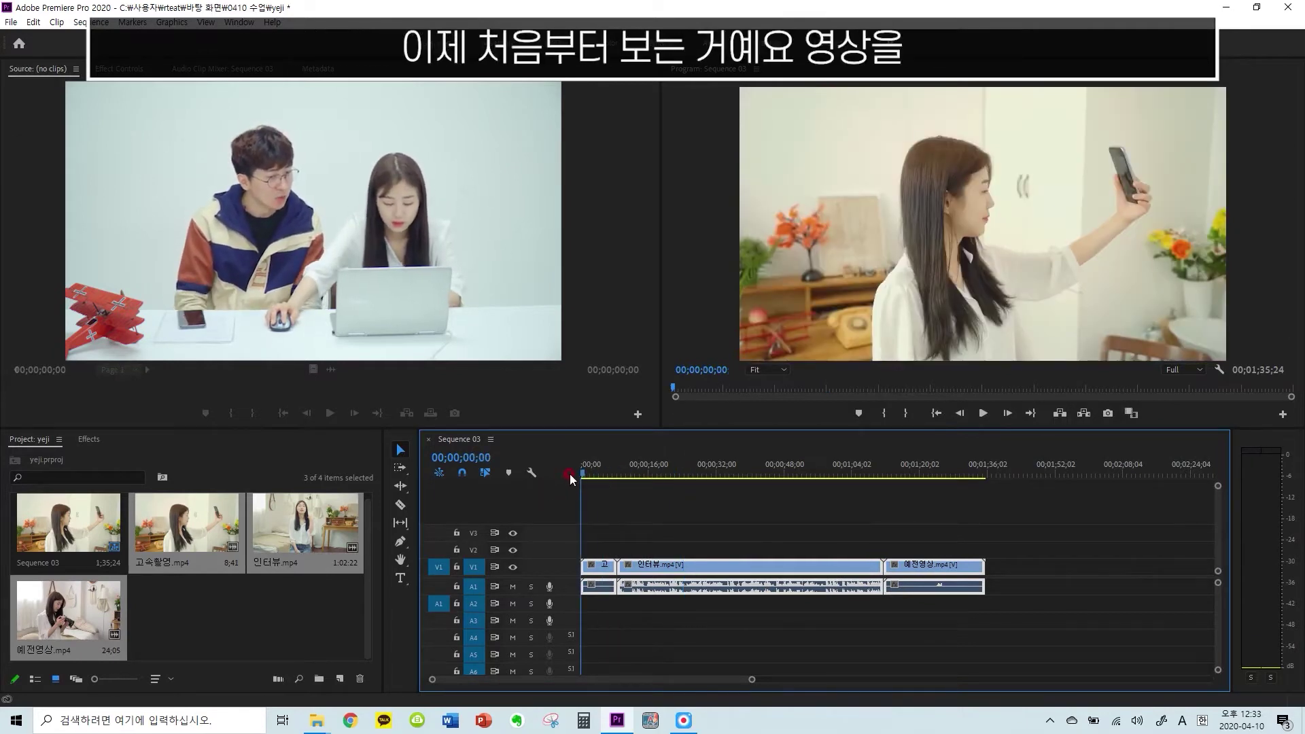
key(space)
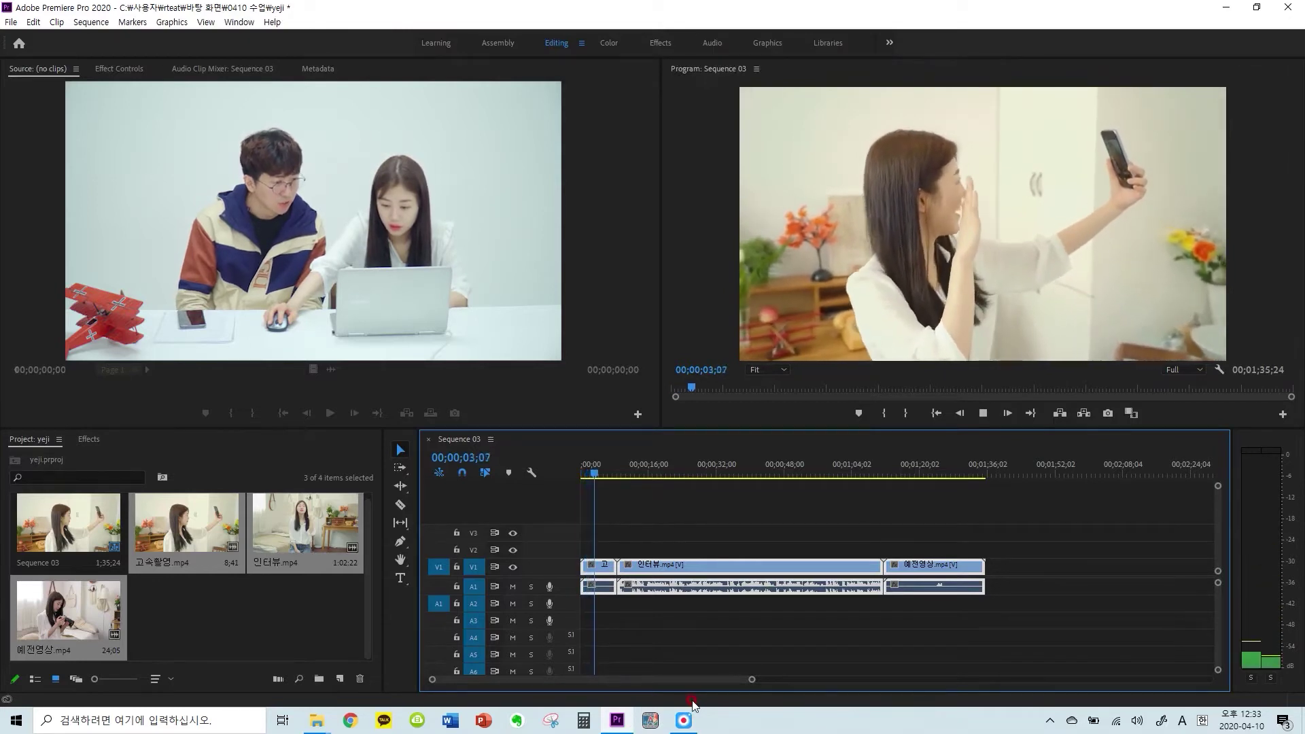
key(space)
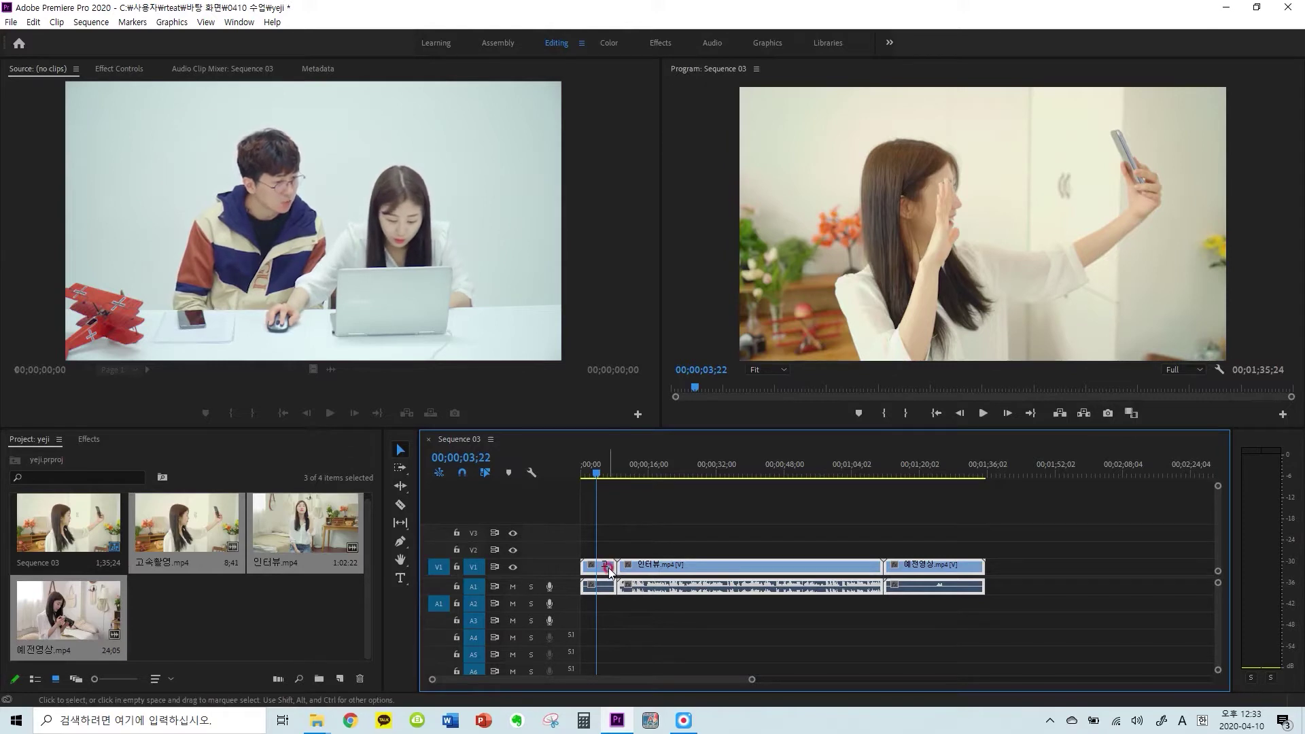
drag(612, 554, 590, 570)
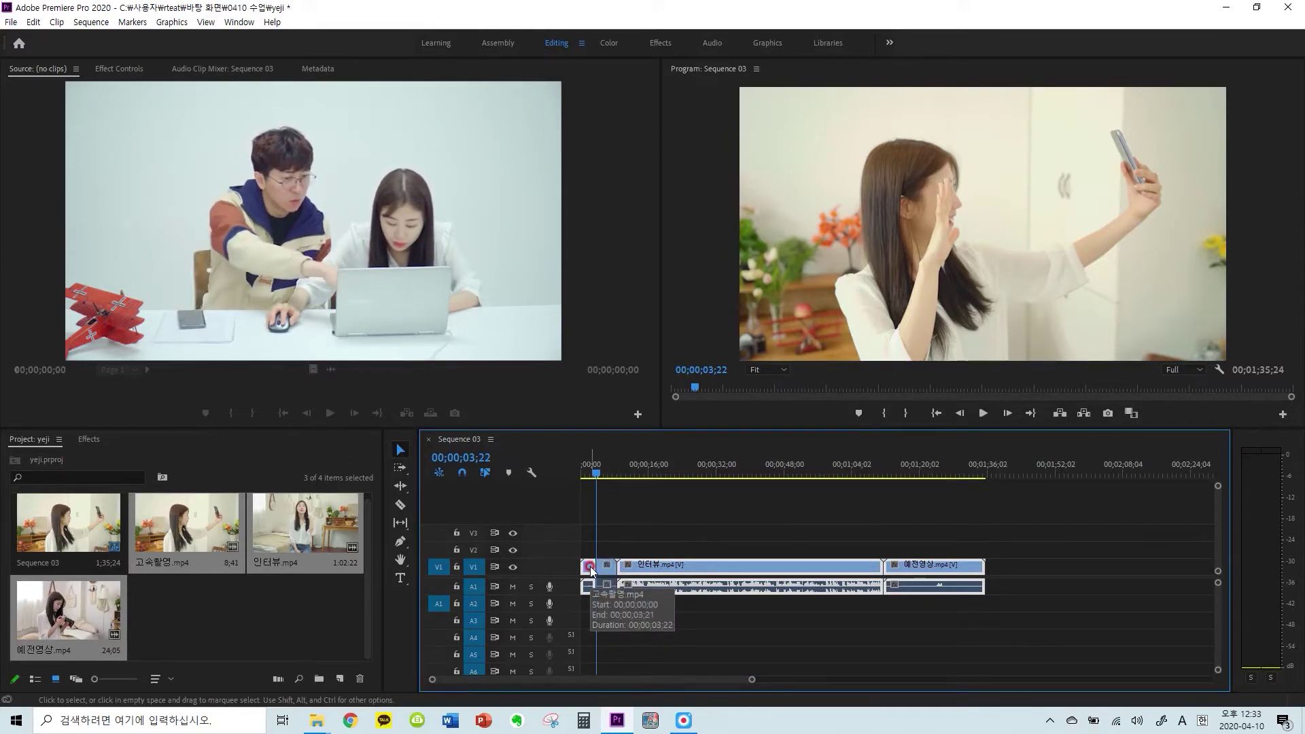
click(590, 569)
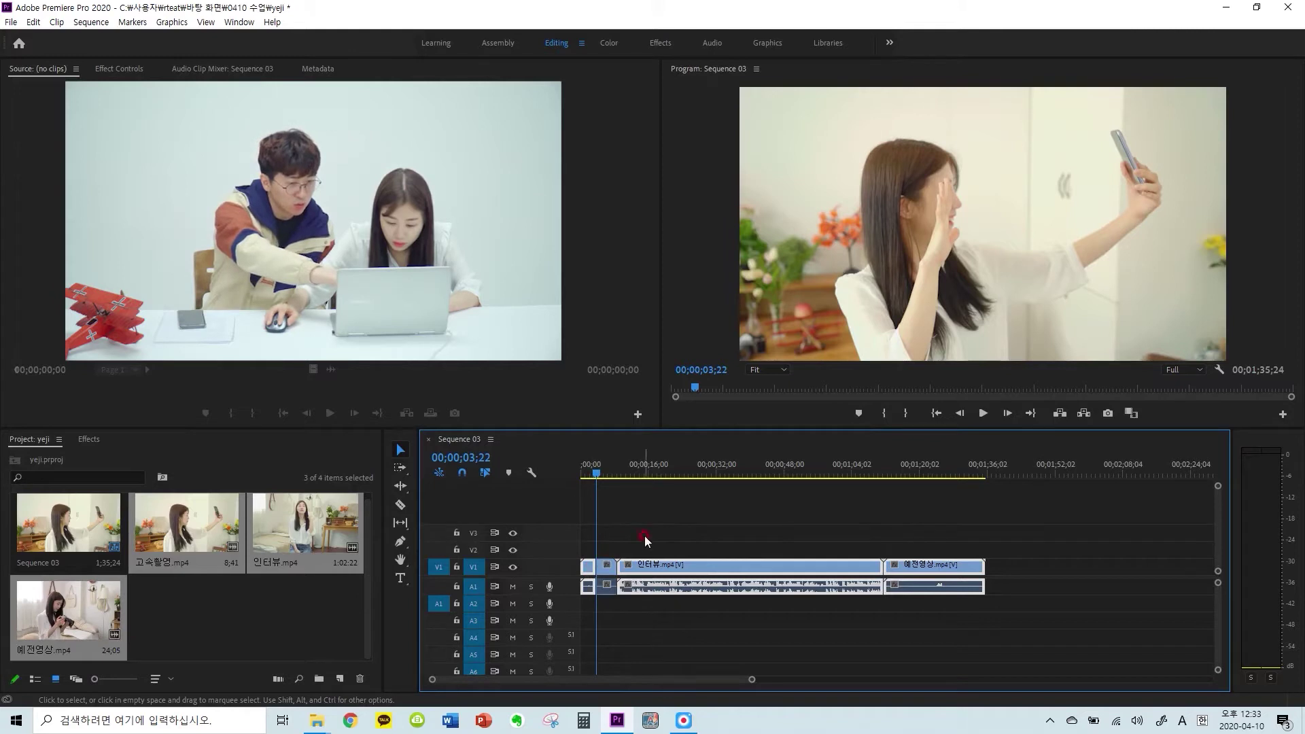
click(590, 570)
key(shift+Delete)
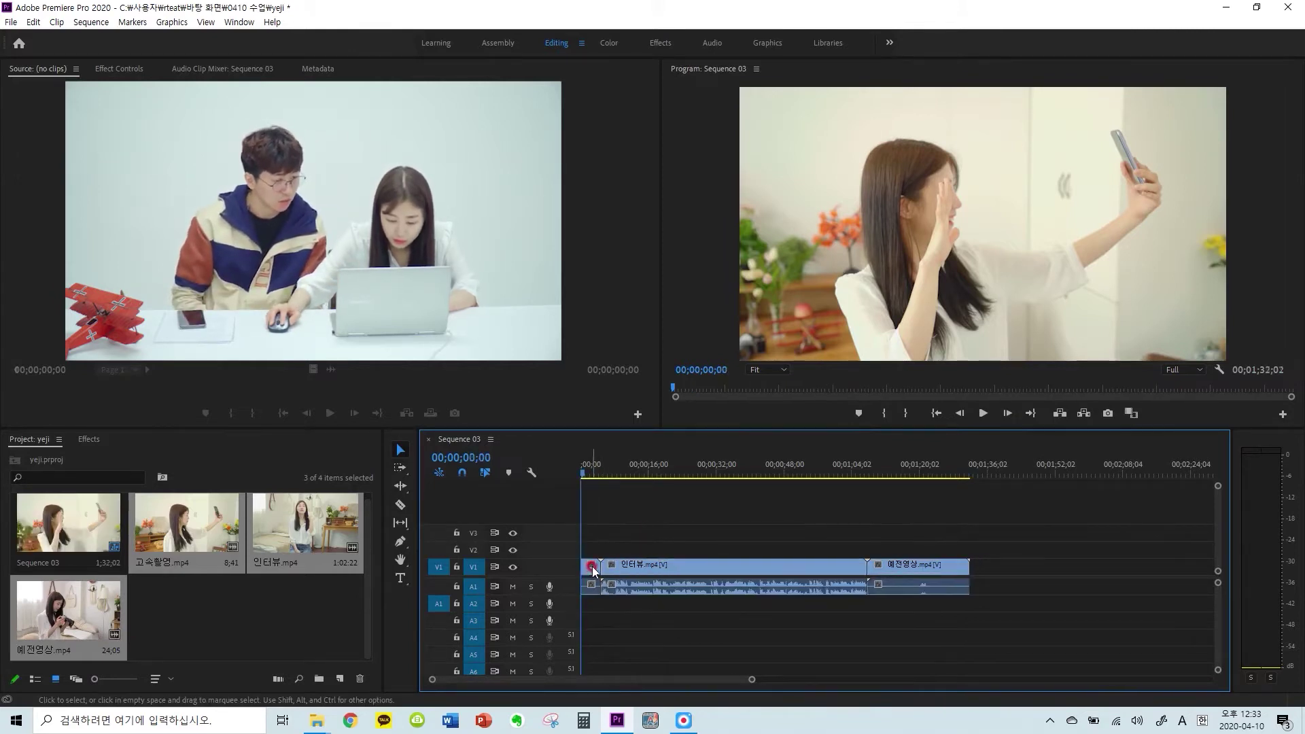
Play the remaining 고속촬영 clip, split it at 00;00;03;28 and ripple delete the leftover piece before the 인터뷰 clip
key(space)
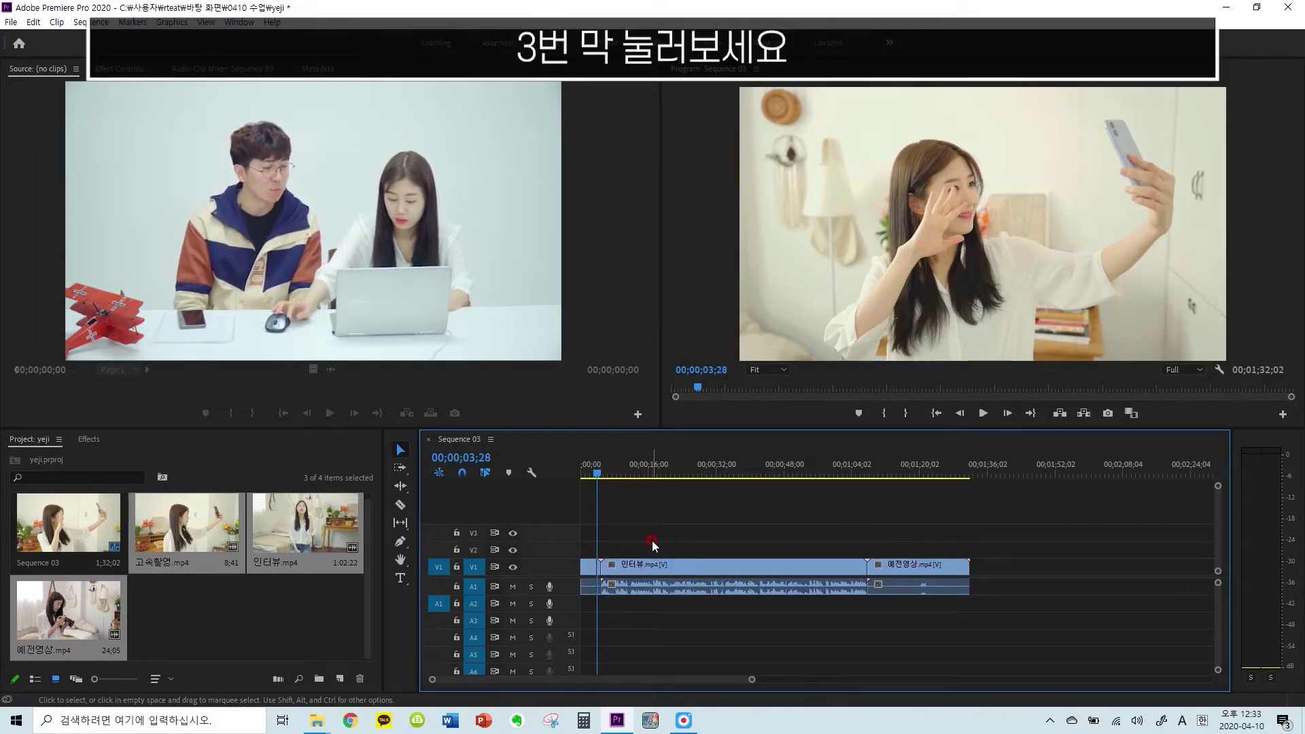
key(minus)
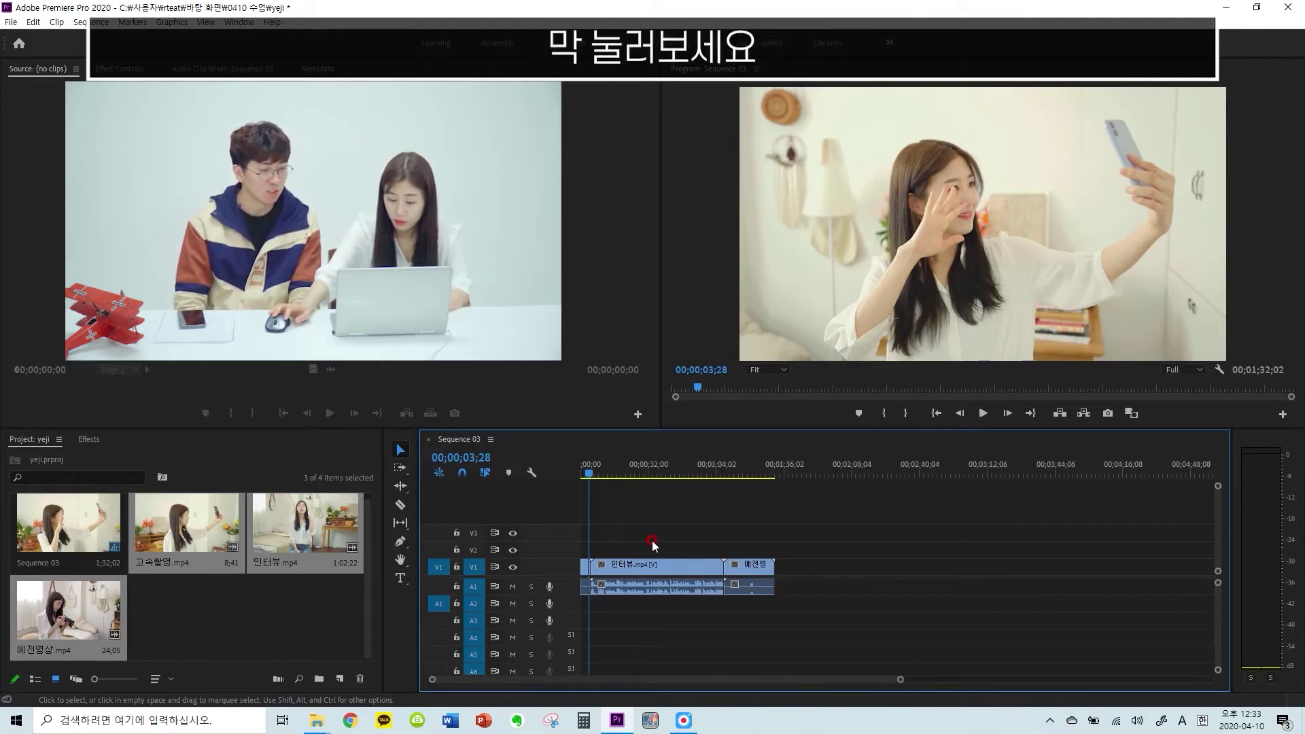
key(minus)
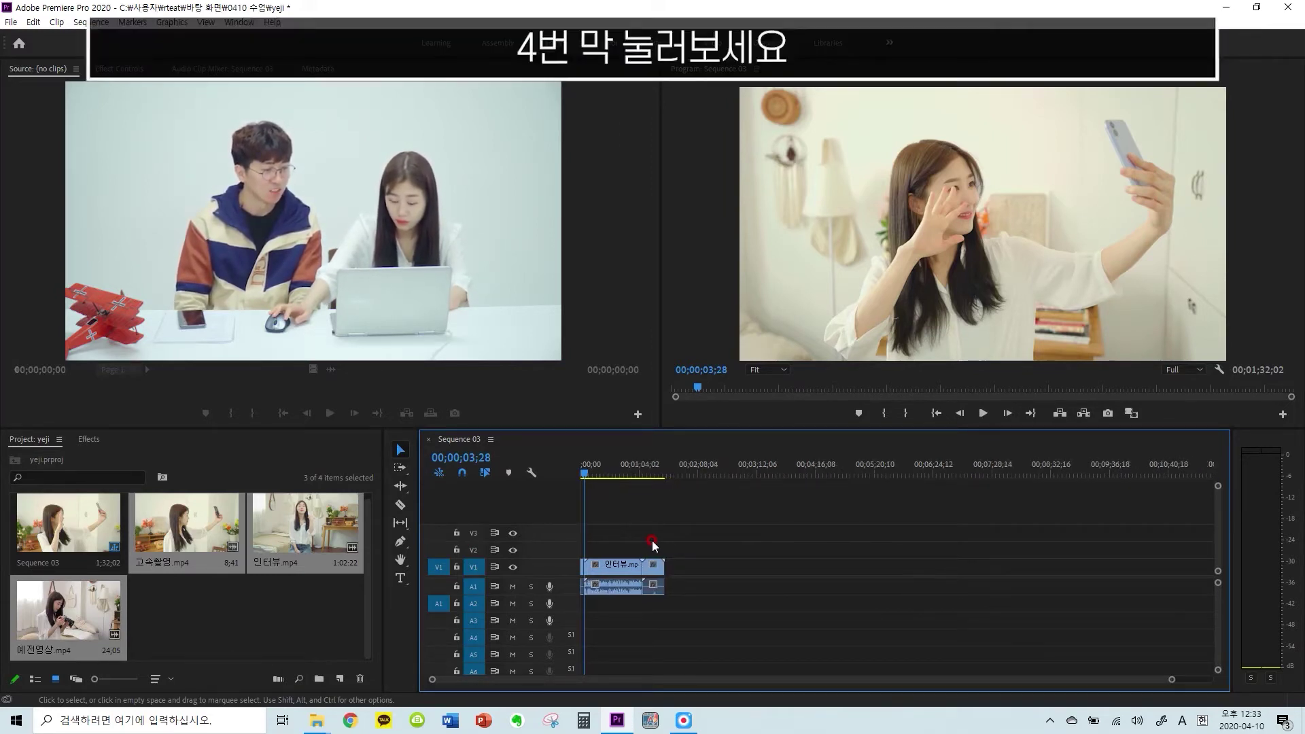
key(equal)
key(equal)
key(equal)
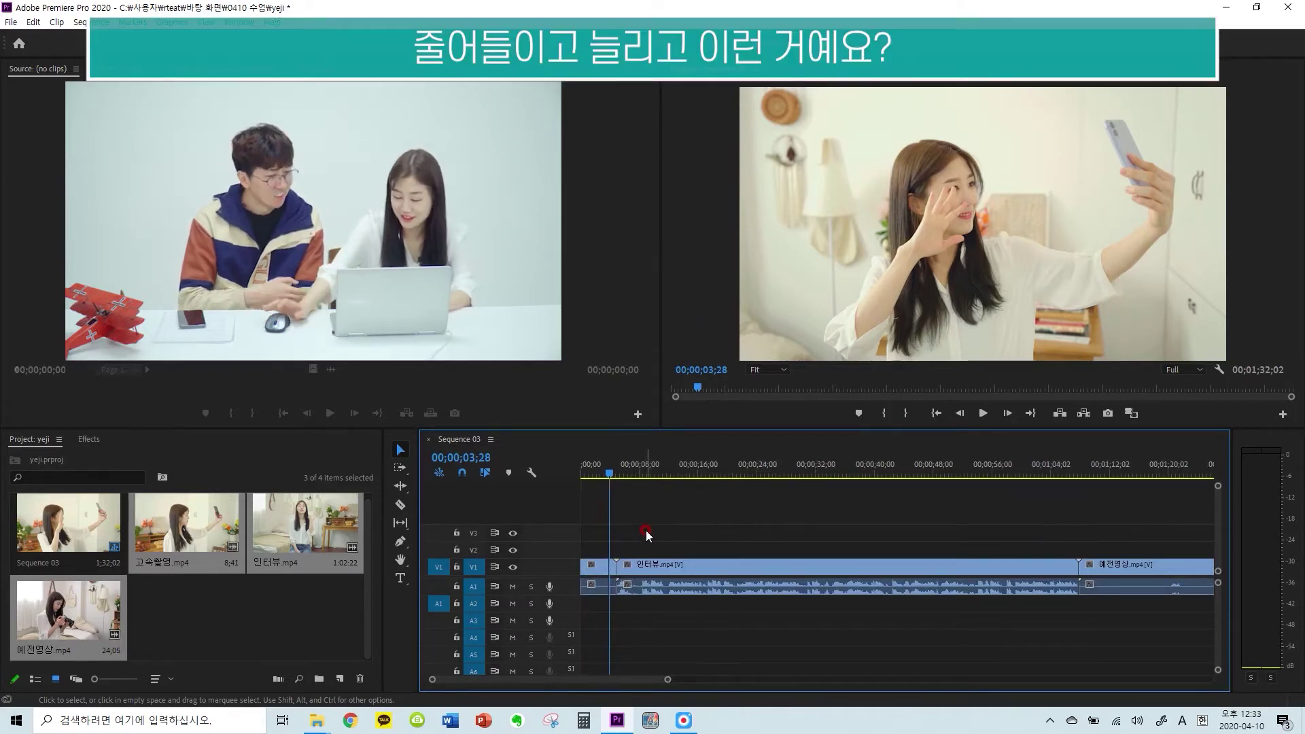
key(minus)
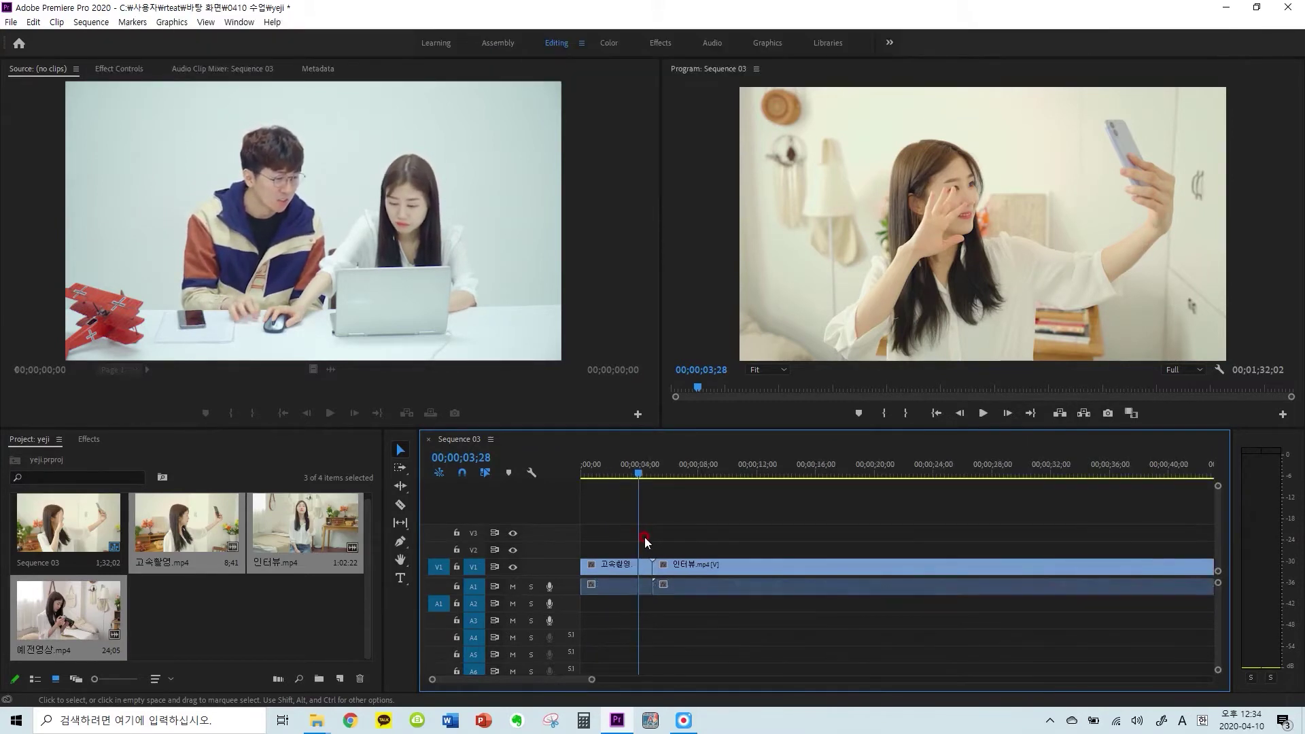
key(=)
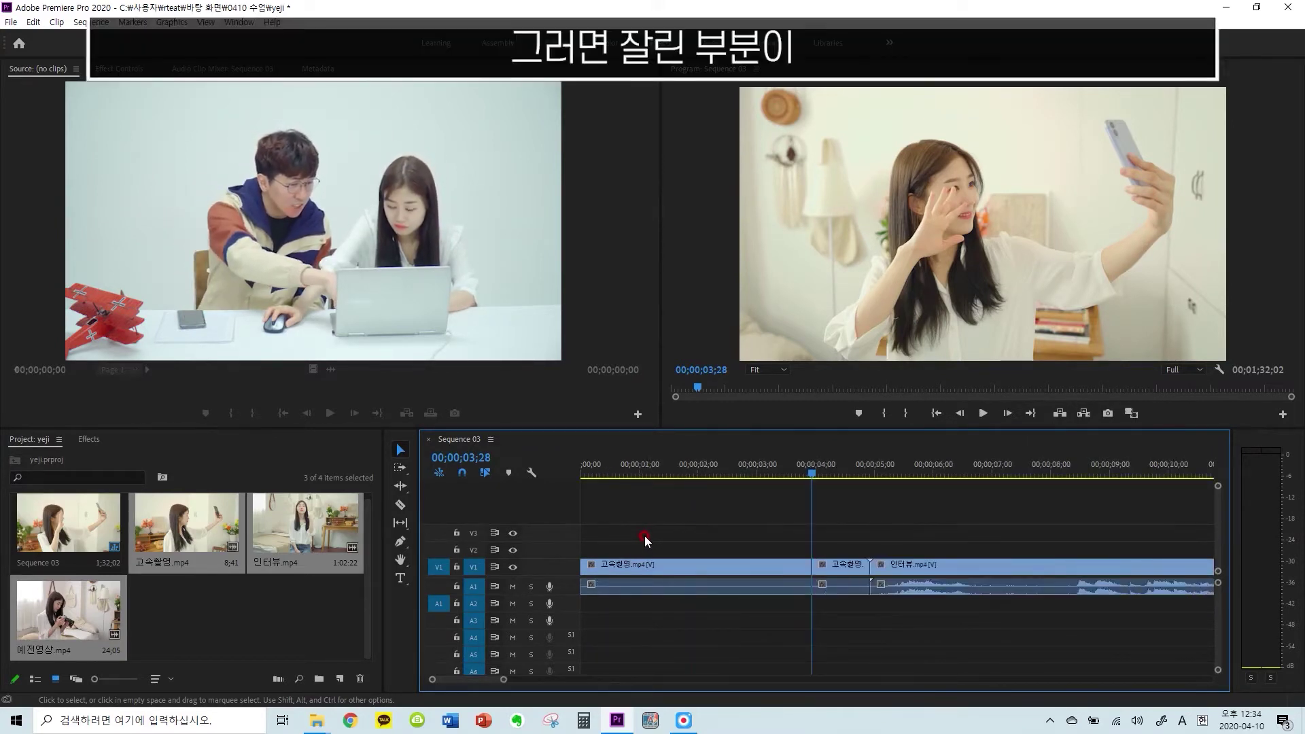
key(=)
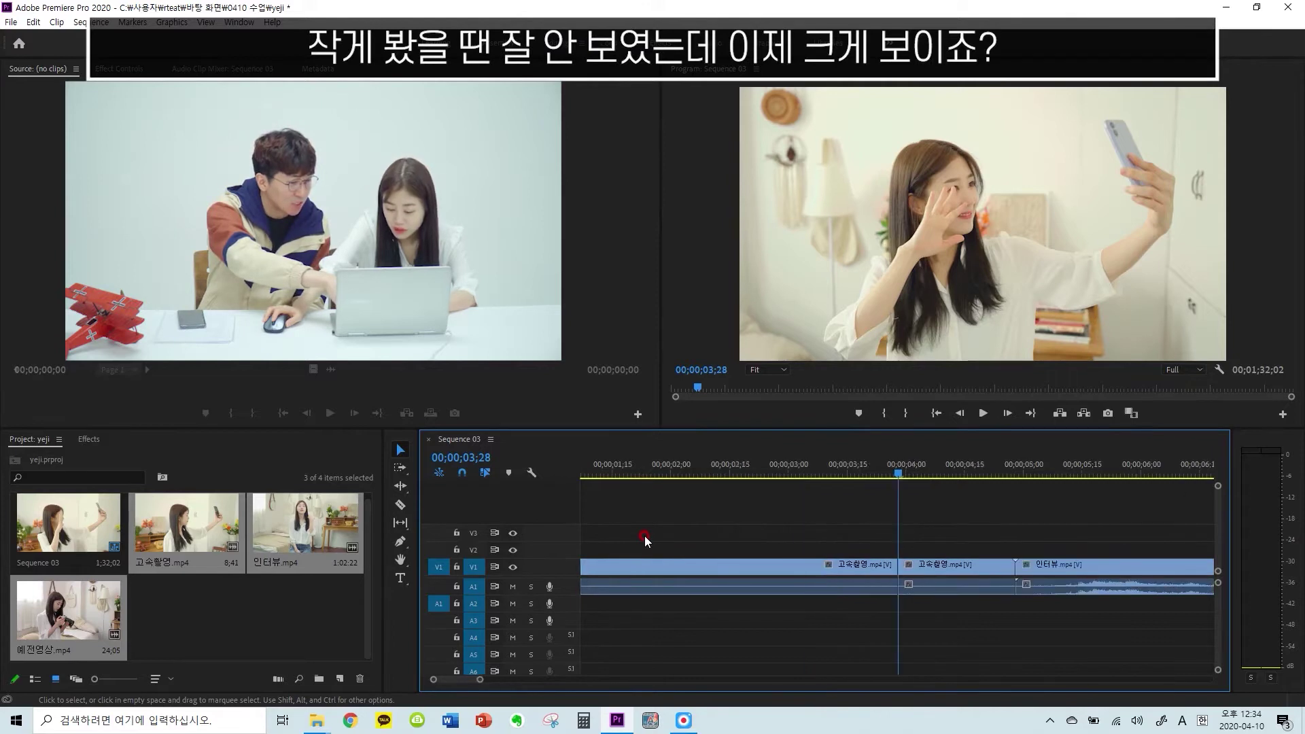
key(minus)
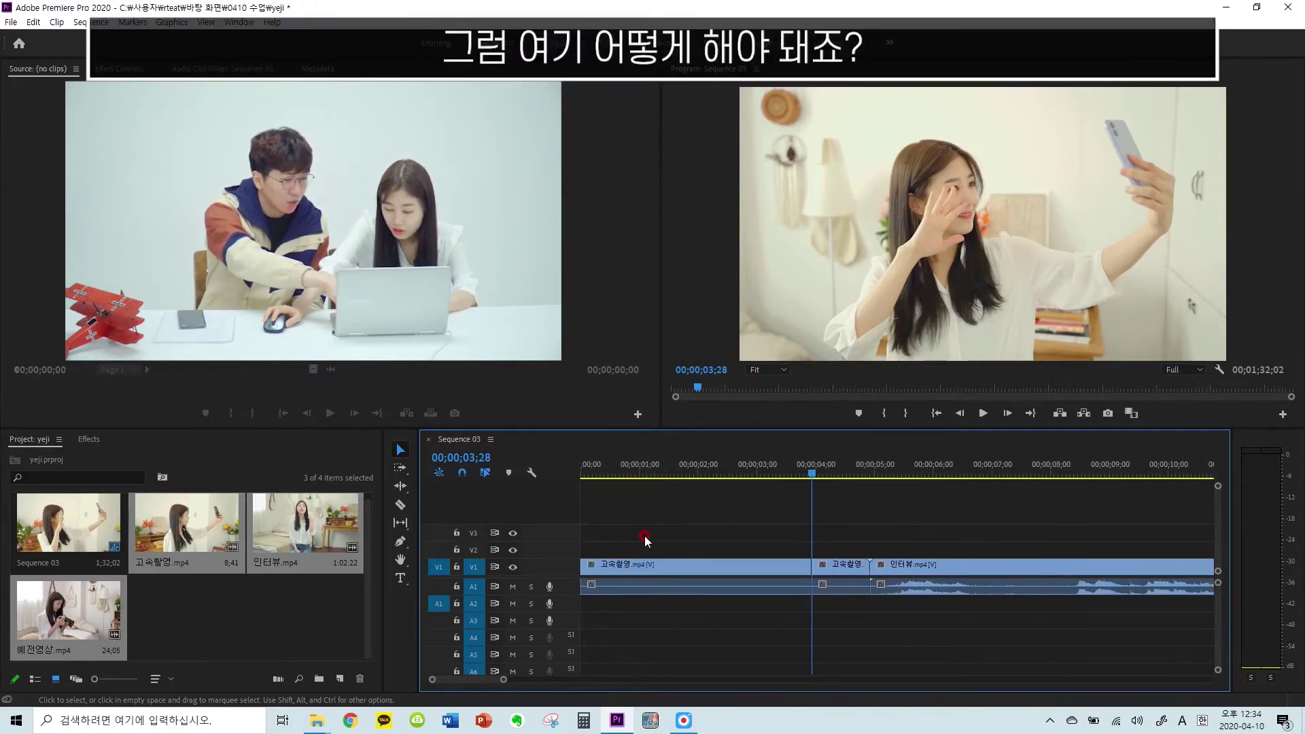
click(833, 565)
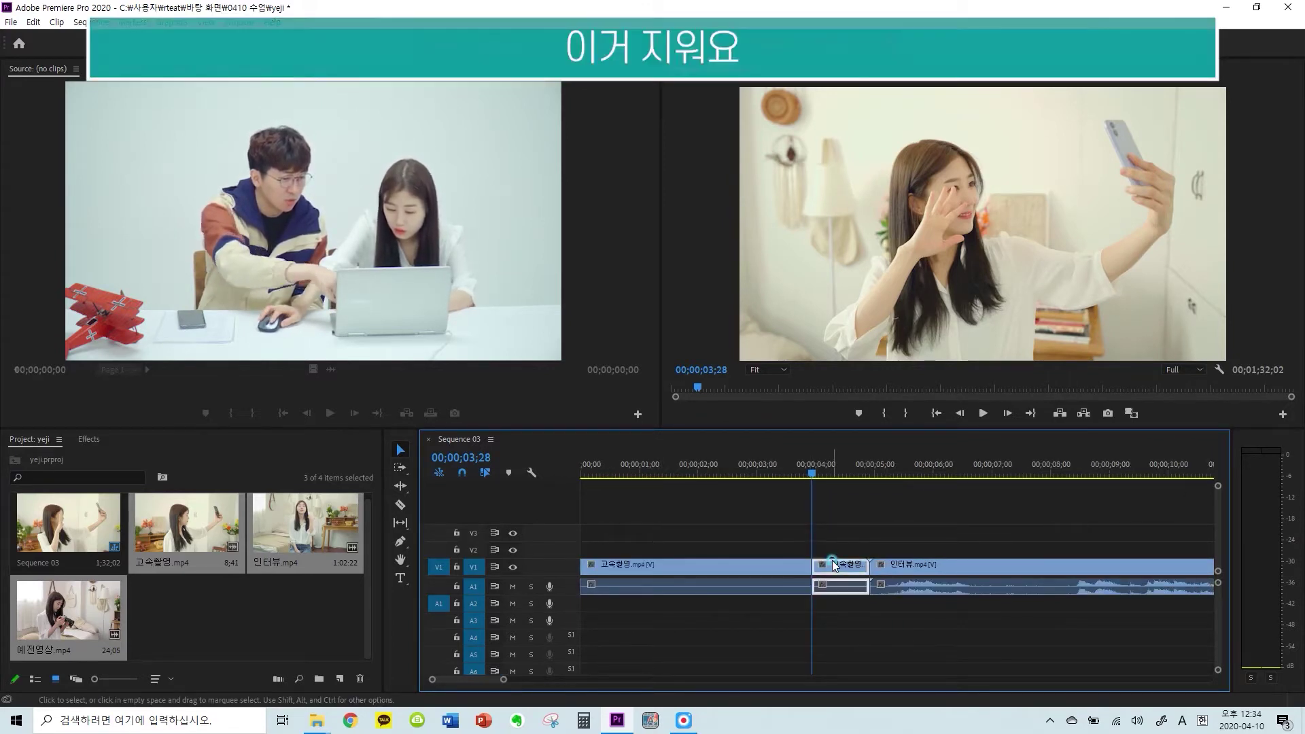
key(shift+Delete)
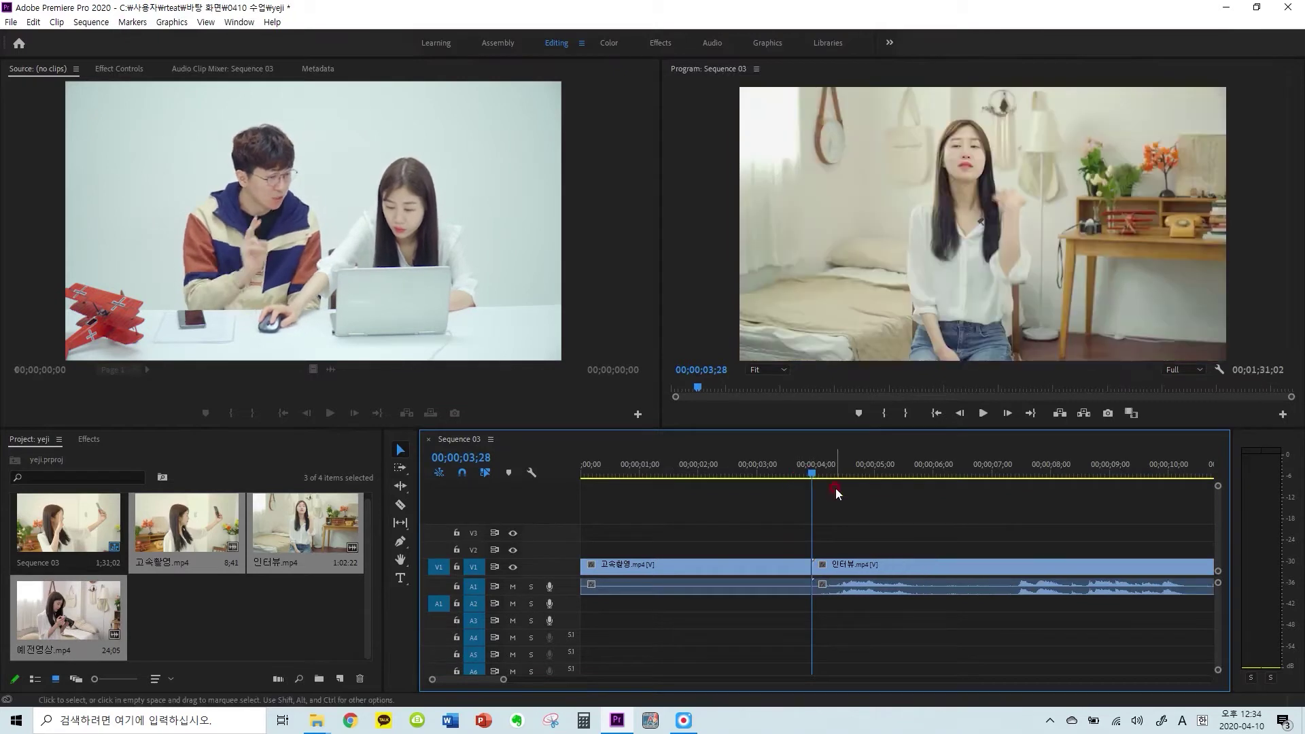
Play into the 인터뷰 clip and remove its beginning up to 00;00;10;15, closing the gap to the 고속촬영 clip
click(789, 473)
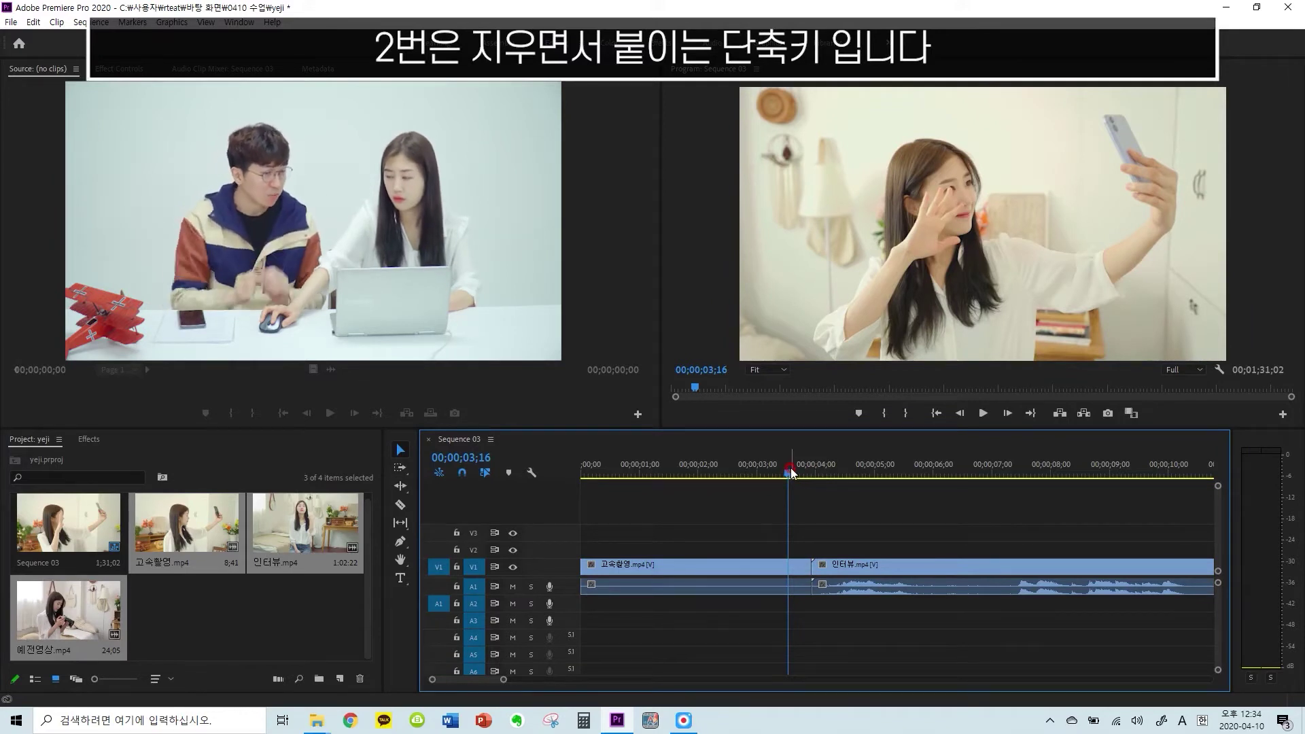
key(minus)
key(space)
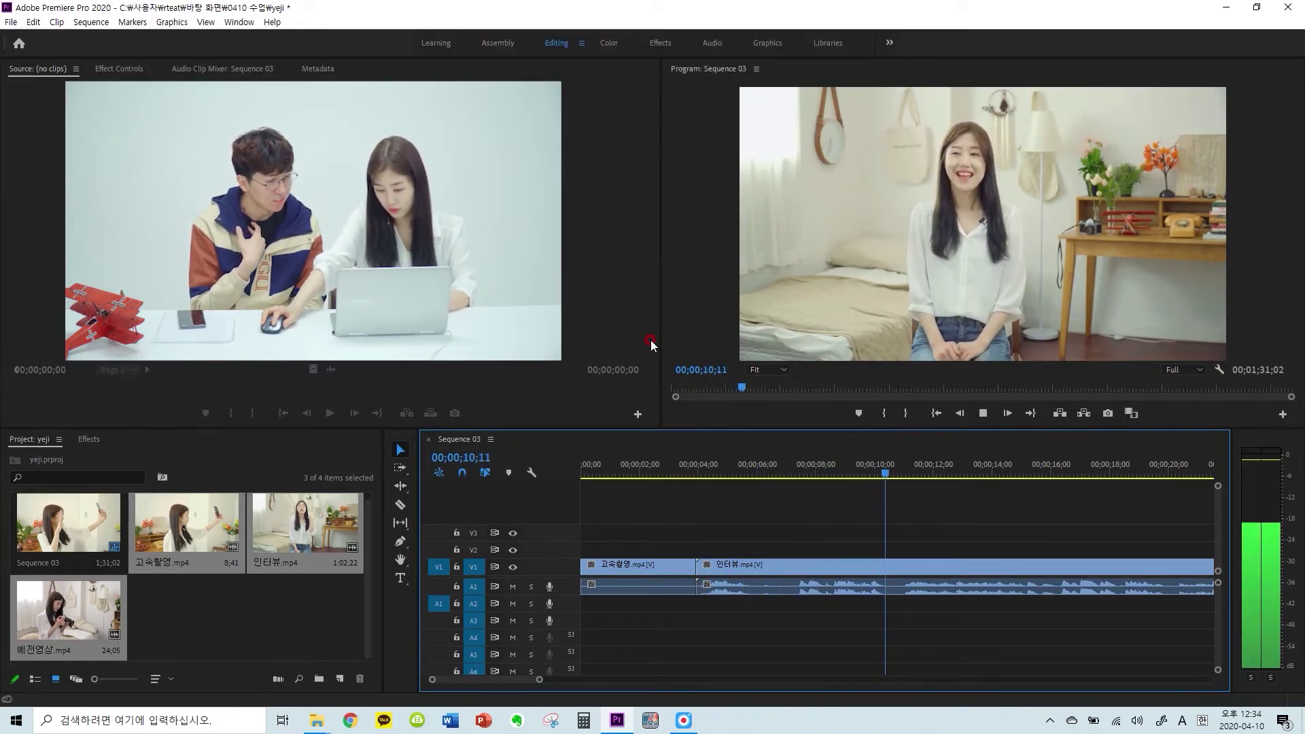
key(space)
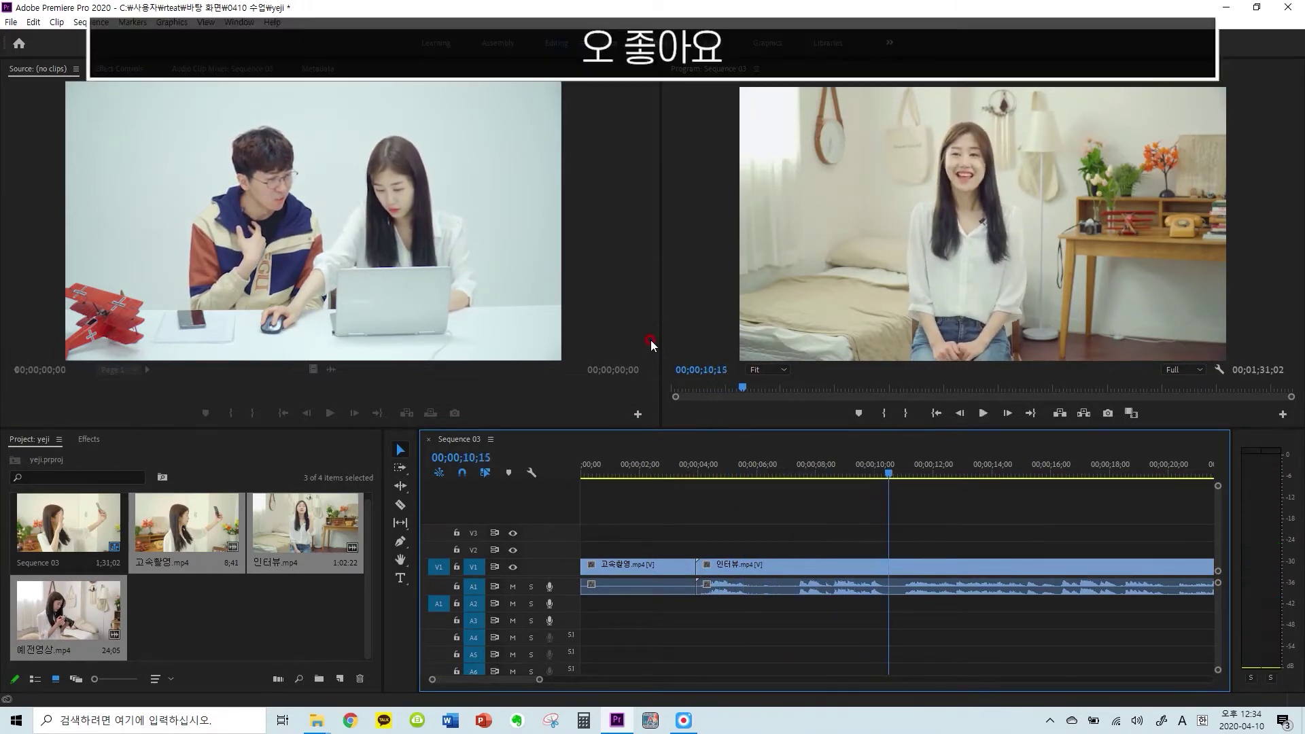
click(772, 559)
key(q)
click(771, 558)
Play from just before the start of the 인터뷰 clip and split that clip at 00;00;09;11
click(679, 475)
key(space)
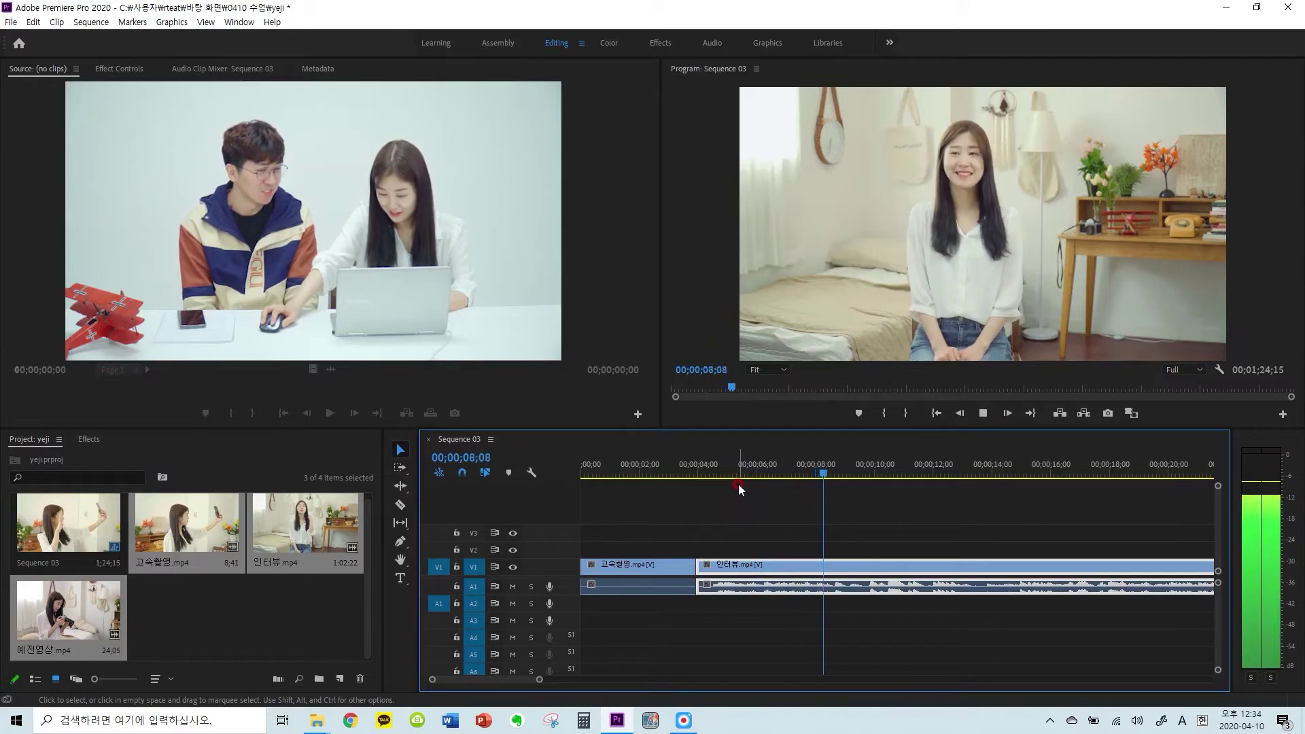
key(space)
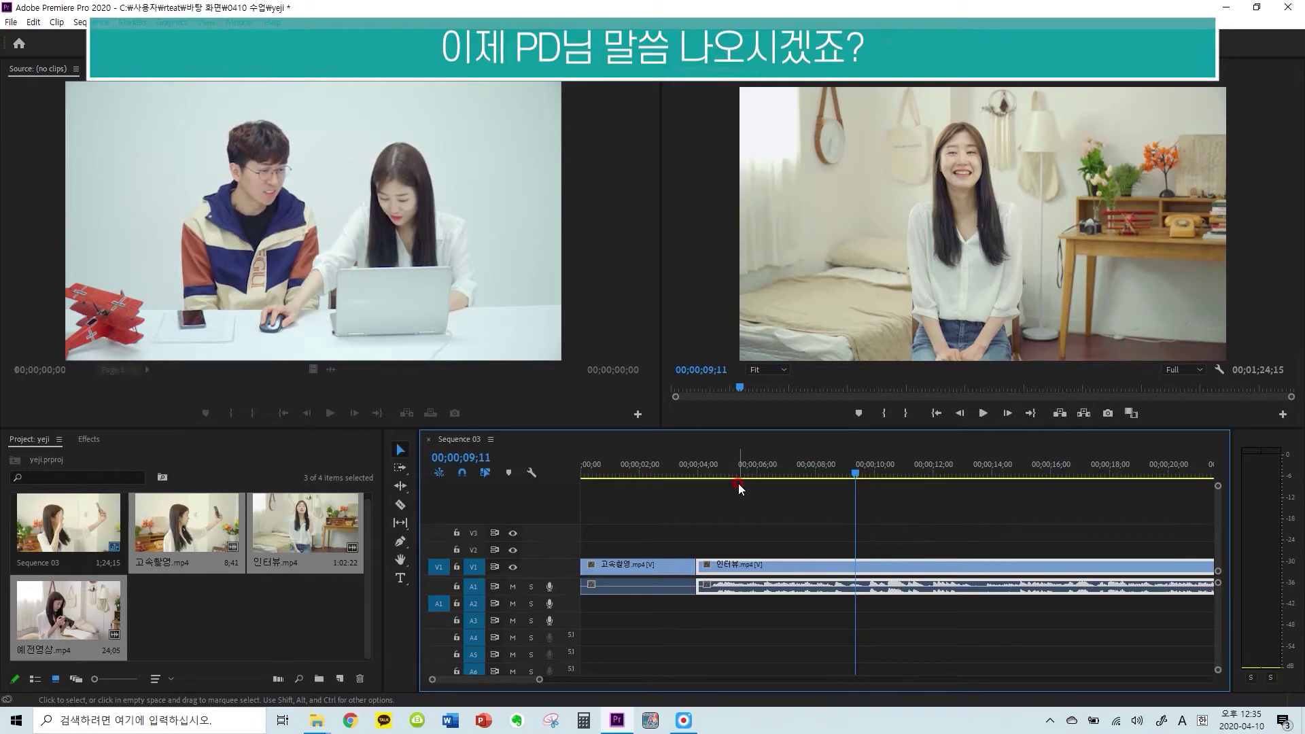
key(ctrl+k)
Find where the next answer begins, split the 인터뷰 clip at 00;00;13;03 and ripple delete the section between the two cuts
key(space)
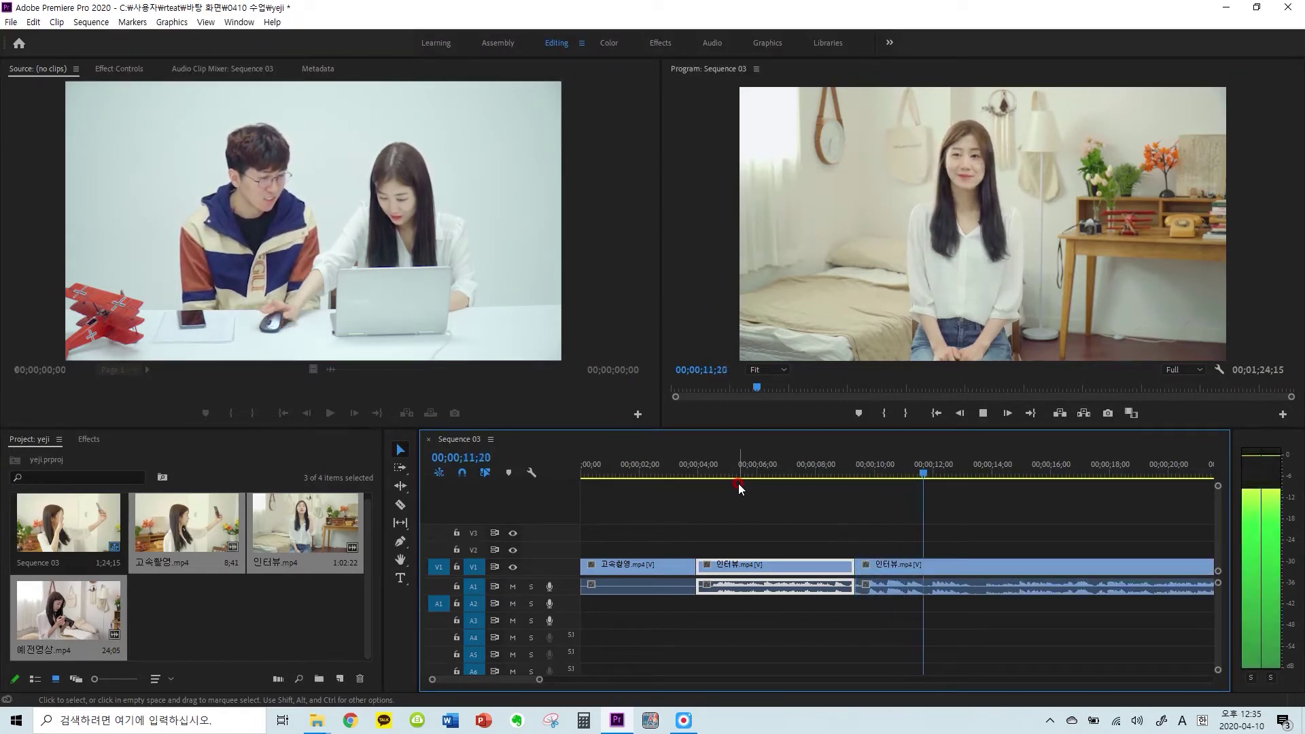
key(space)
click(977, 476)
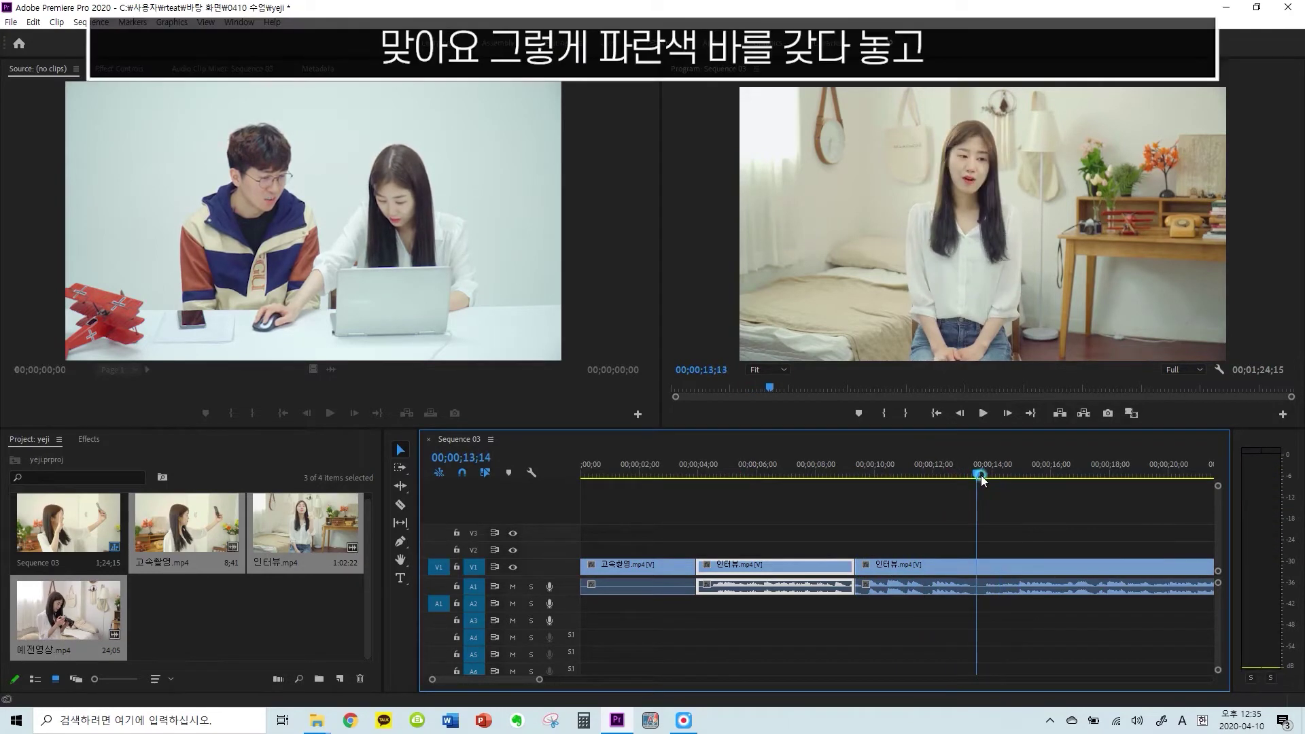
key(space)
key(space)
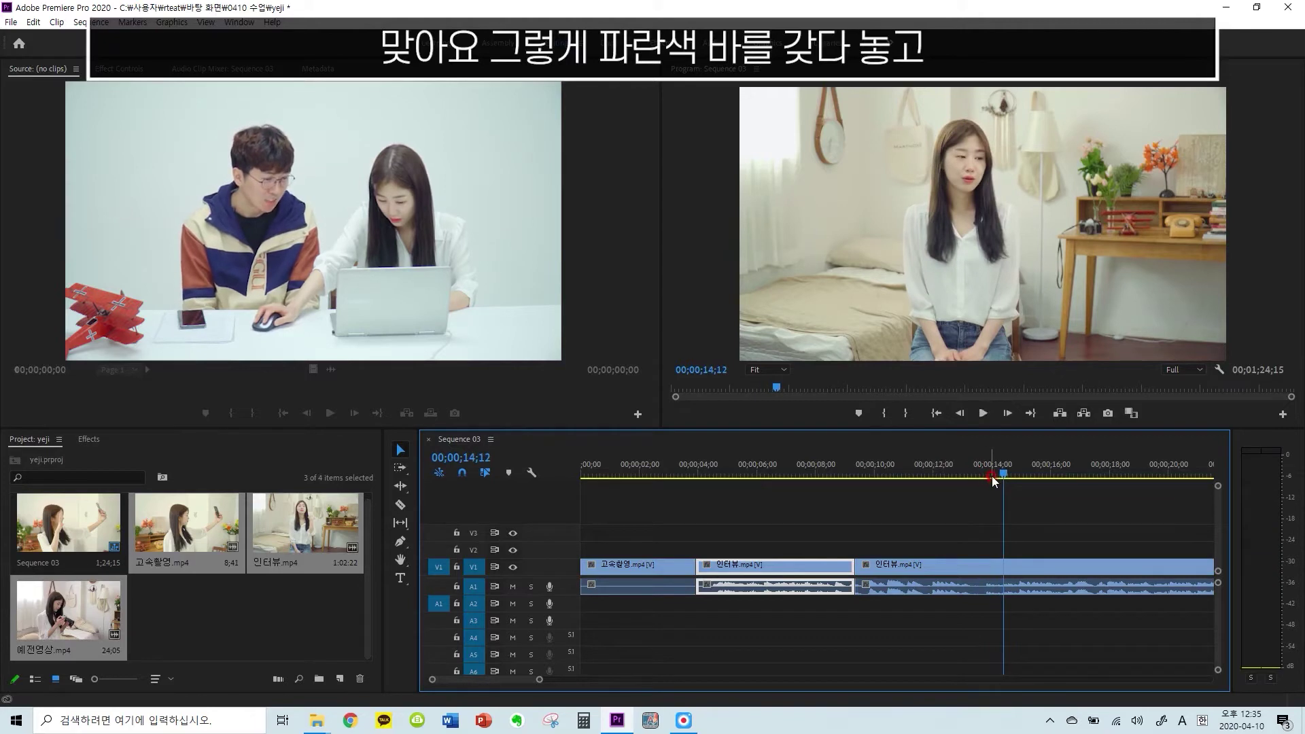
click(992, 475)
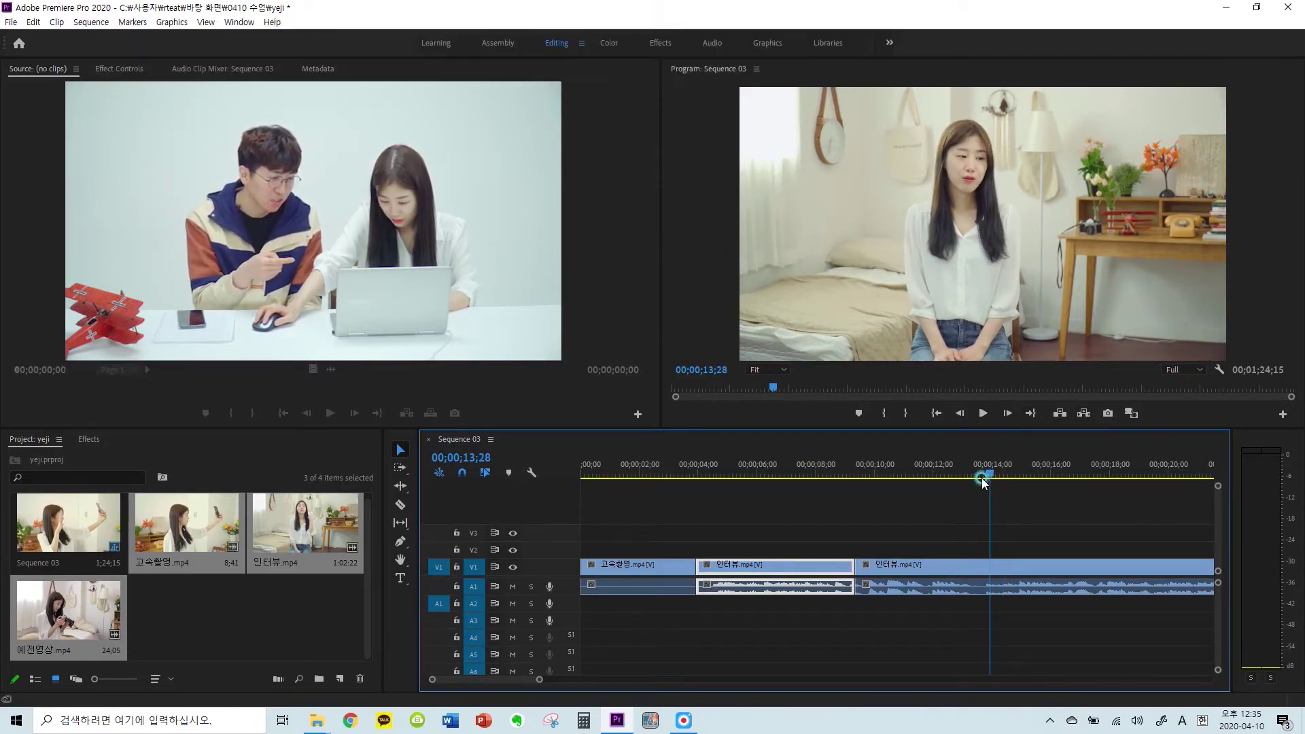
click(982, 474)
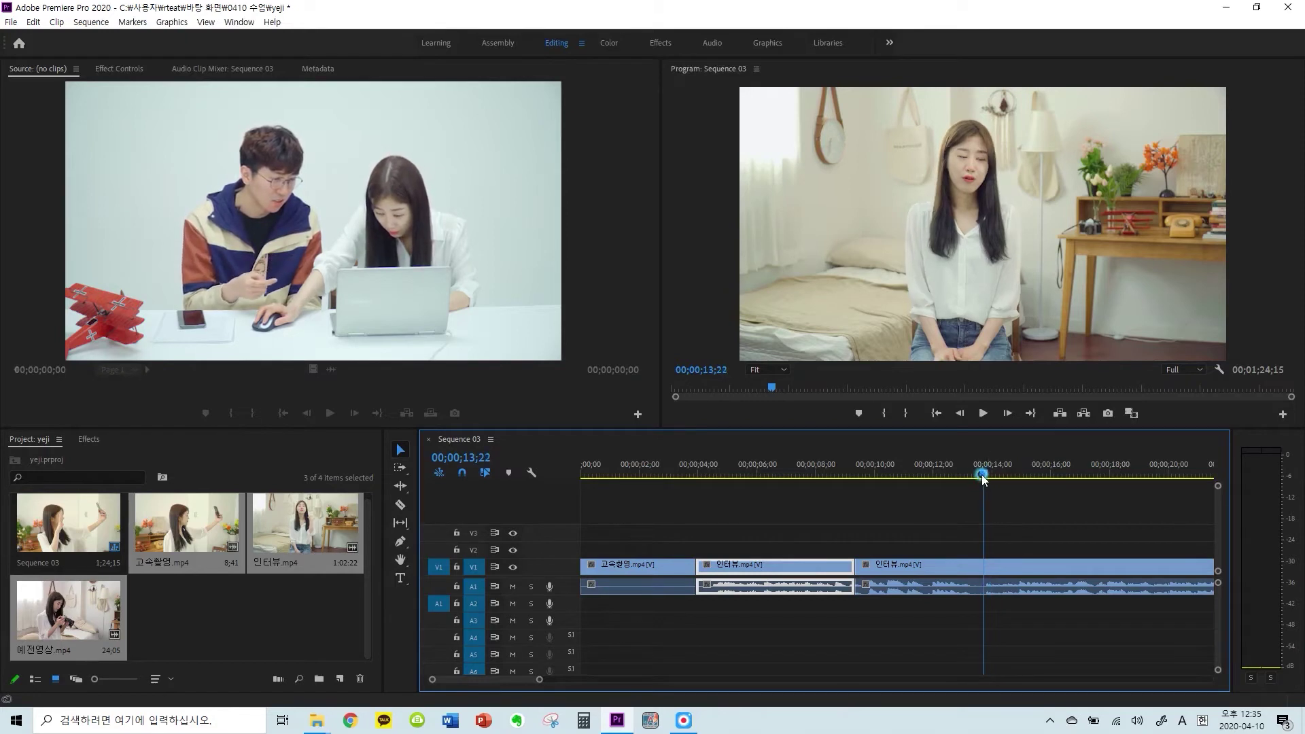
drag(984, 478, 965, 479)
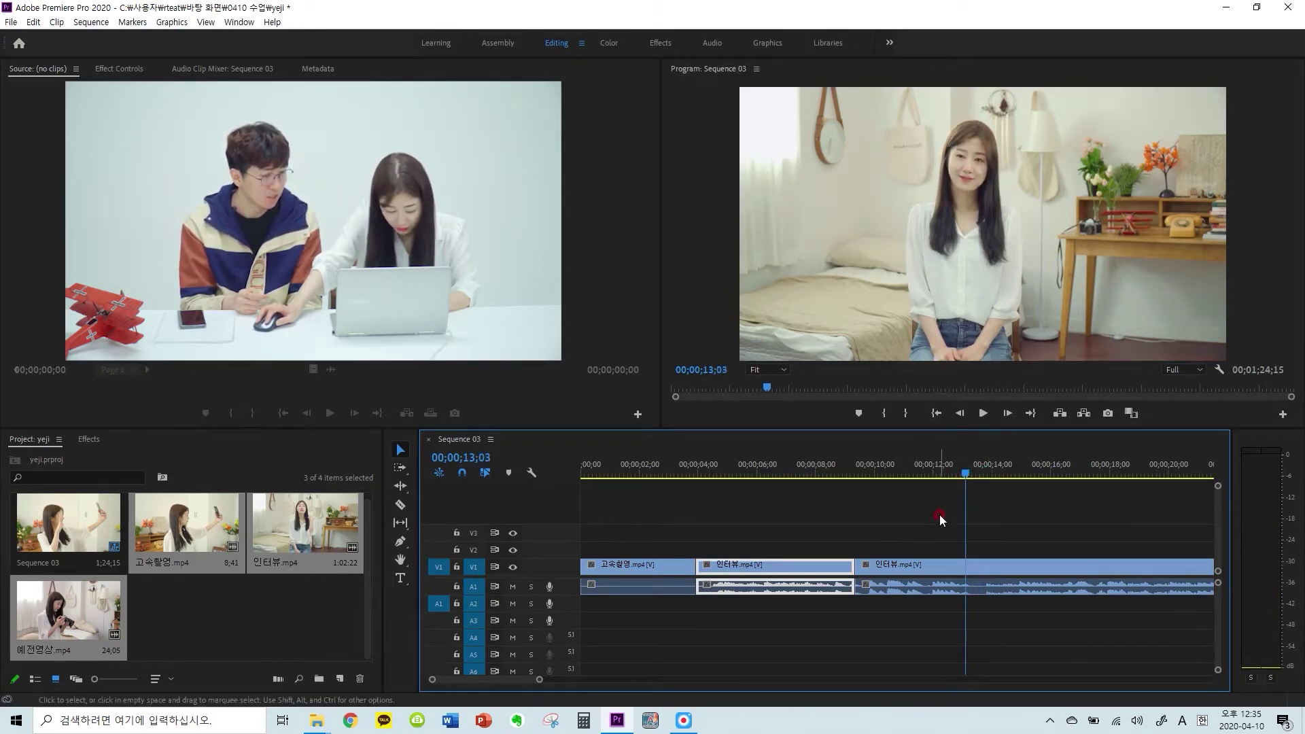
key(ctrl+k)
click(943, 566)
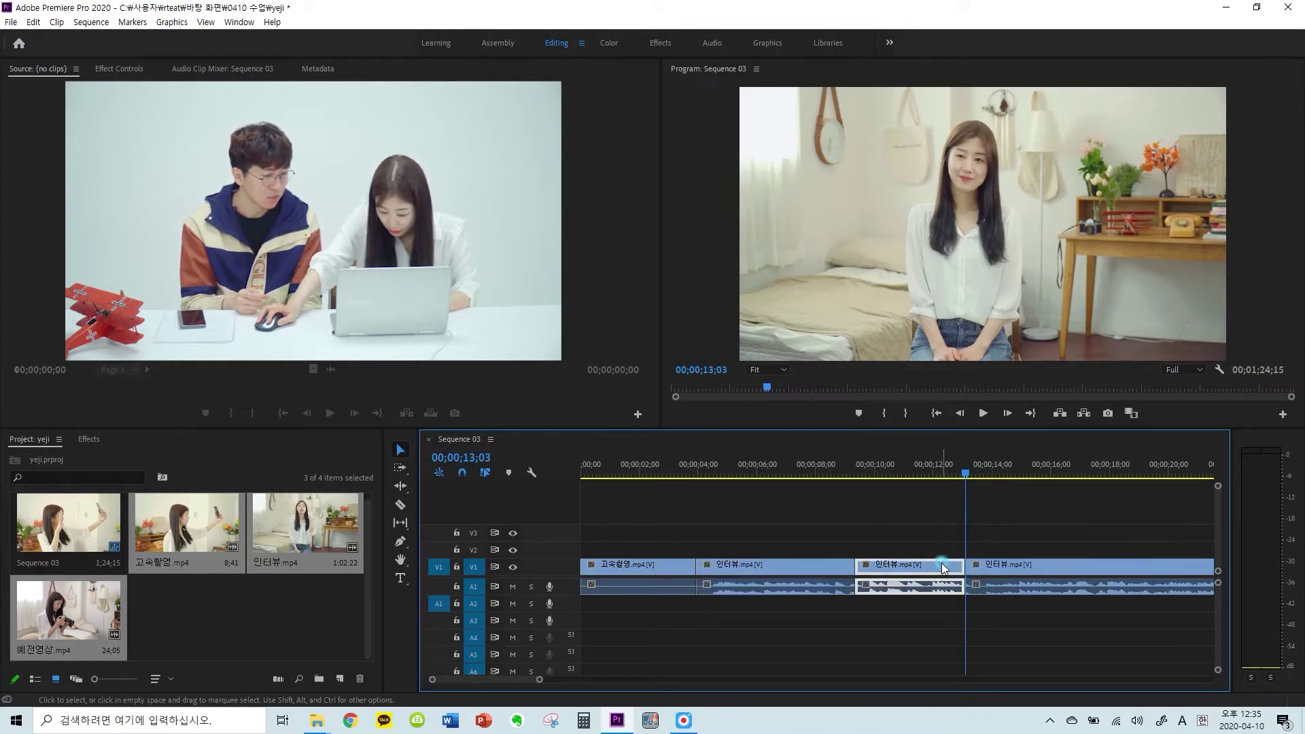
key(shift+Delete)
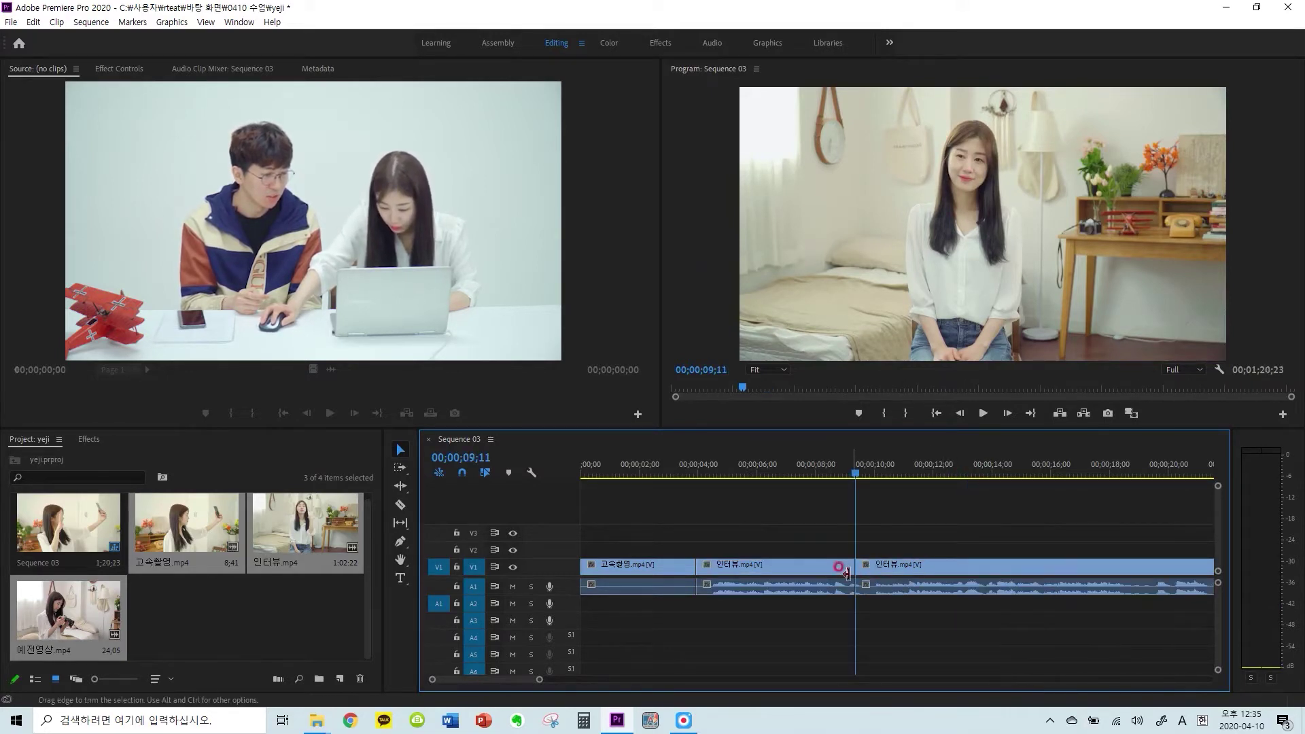
Play the cut between the two 인터뷰 clips from just before it to check the transition
drag(855, 478, 848, 479)
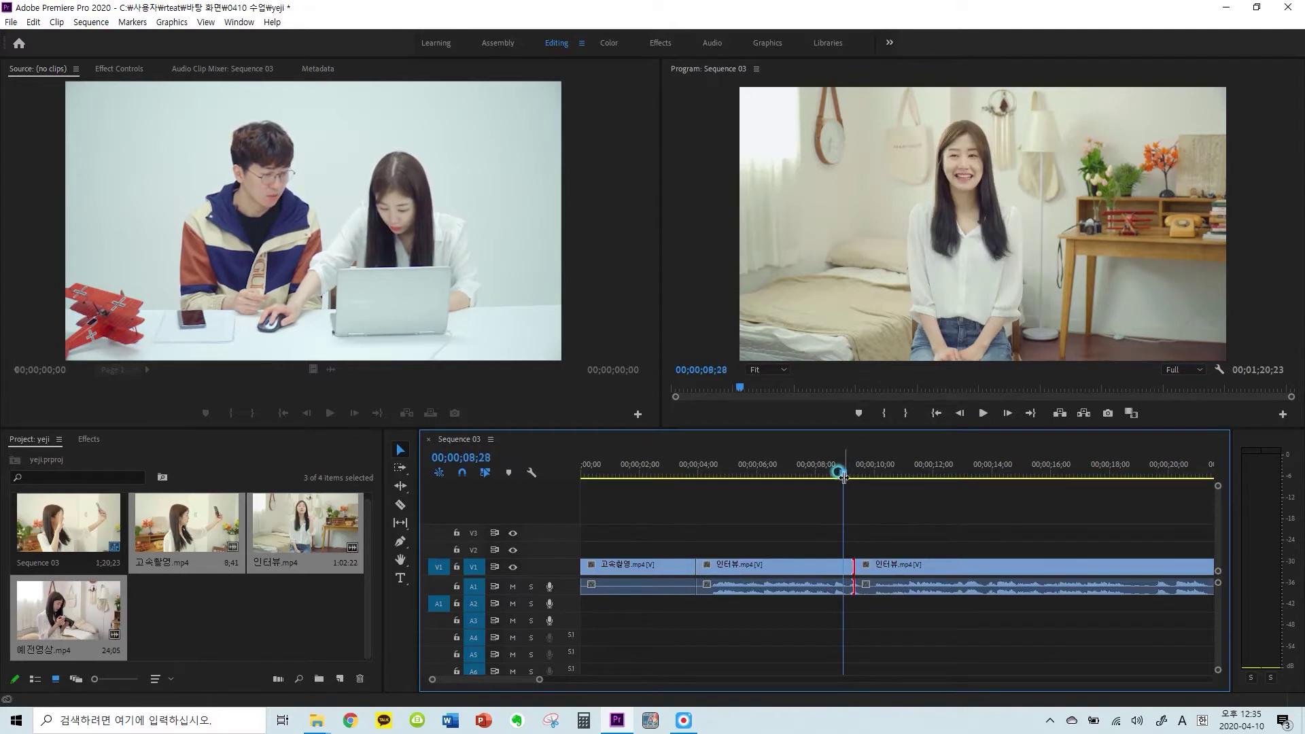
key(space)
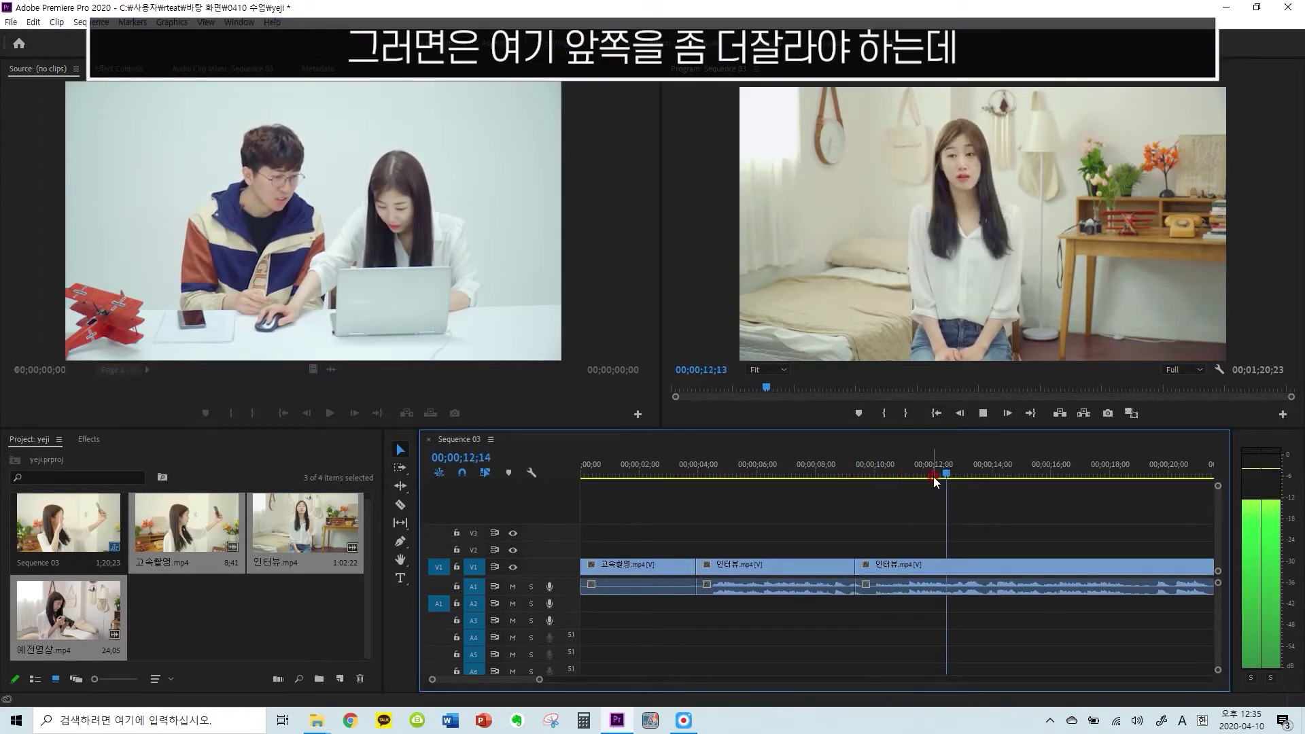
key(space)
drag(946, 473, 840, 477)
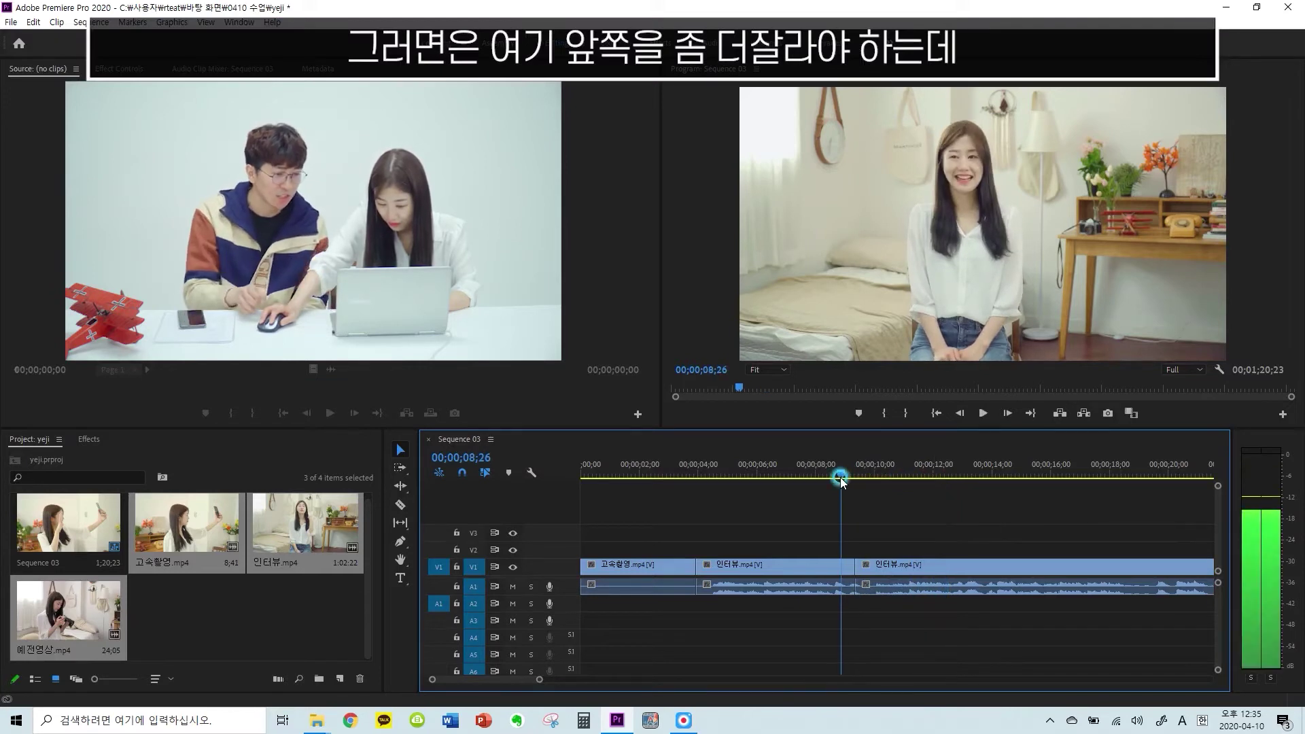
key(space)
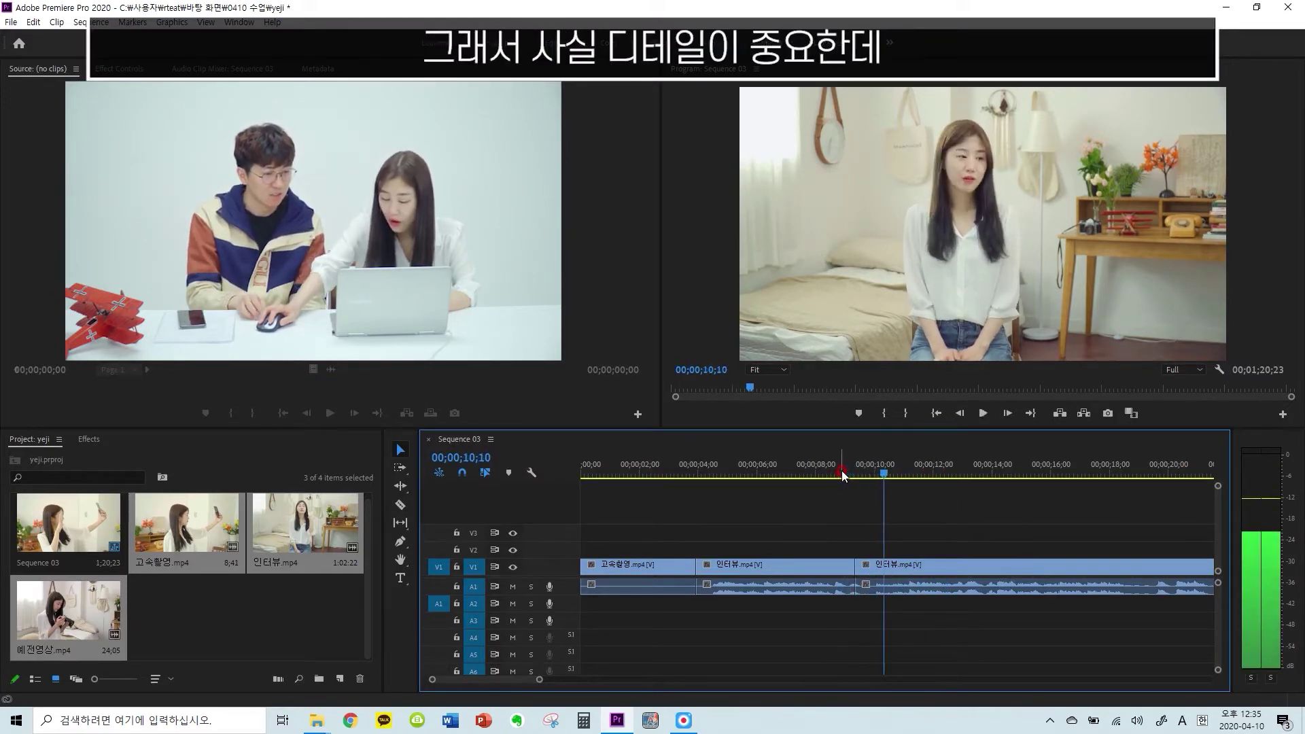
click(888, 500)
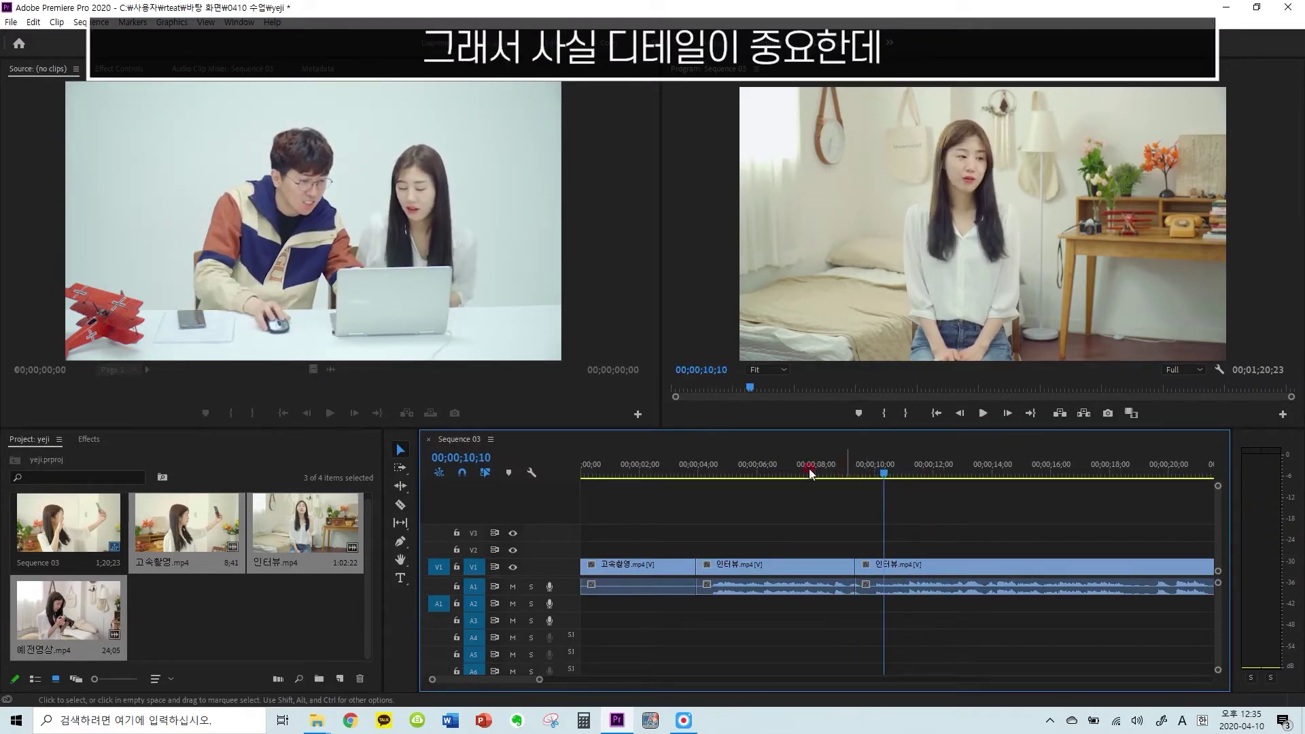
Zoom in on the cut between the two 인터뷰 clips and ripple trim the end of the first one back to 00;00;09;00
click(841, 466)
key(=)
key(=)
key(space)
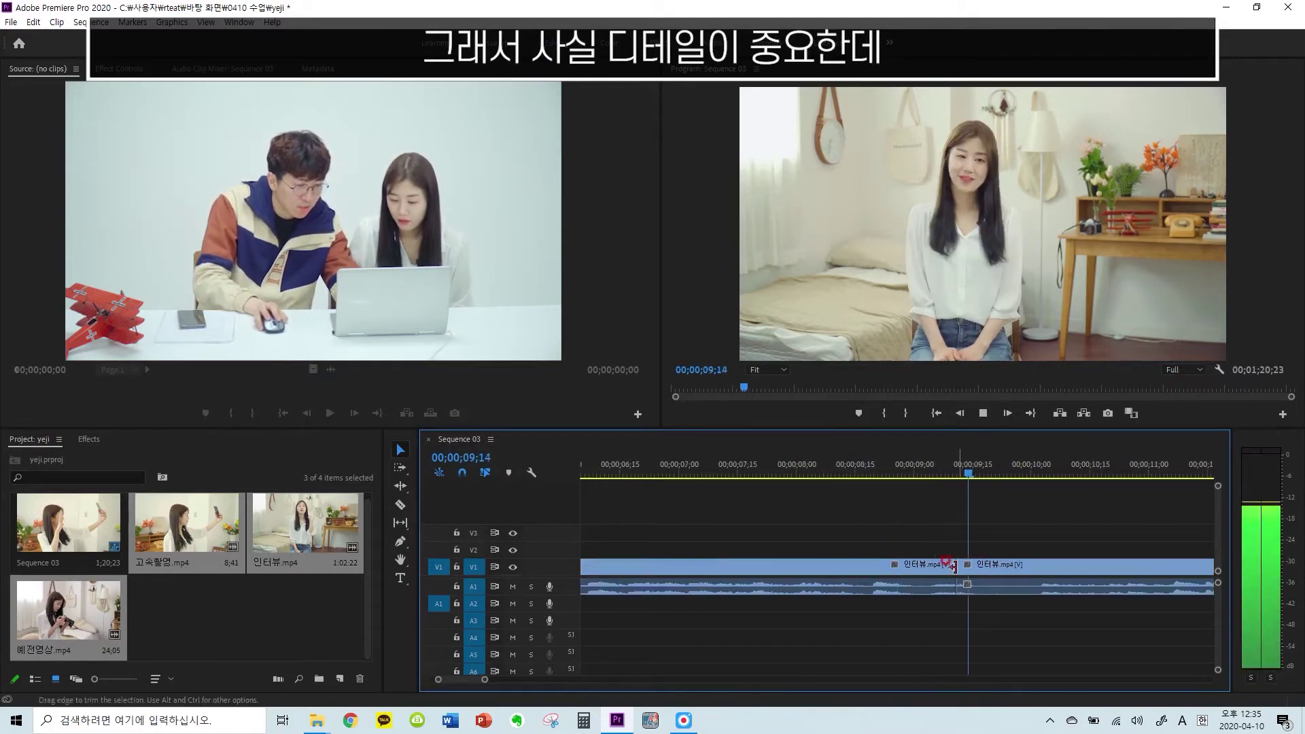
key(space)
click(919, 468)
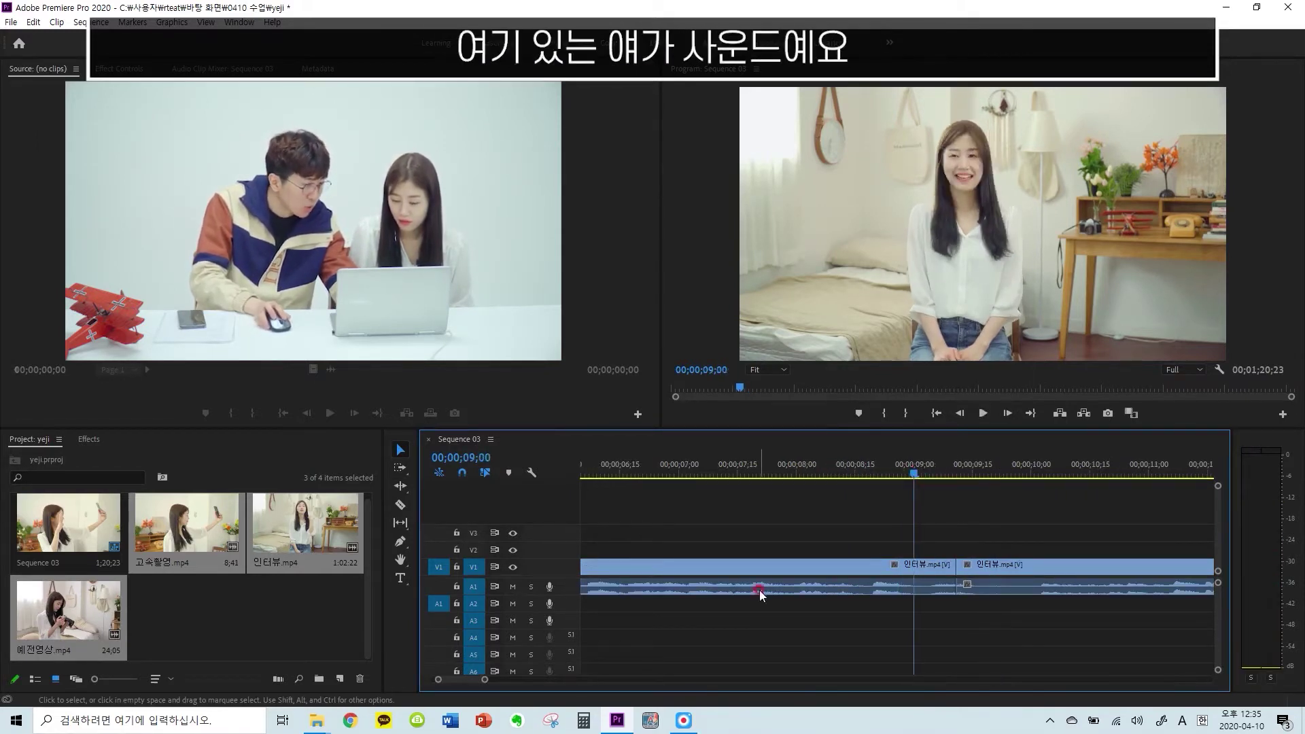
right_click(870, 492)
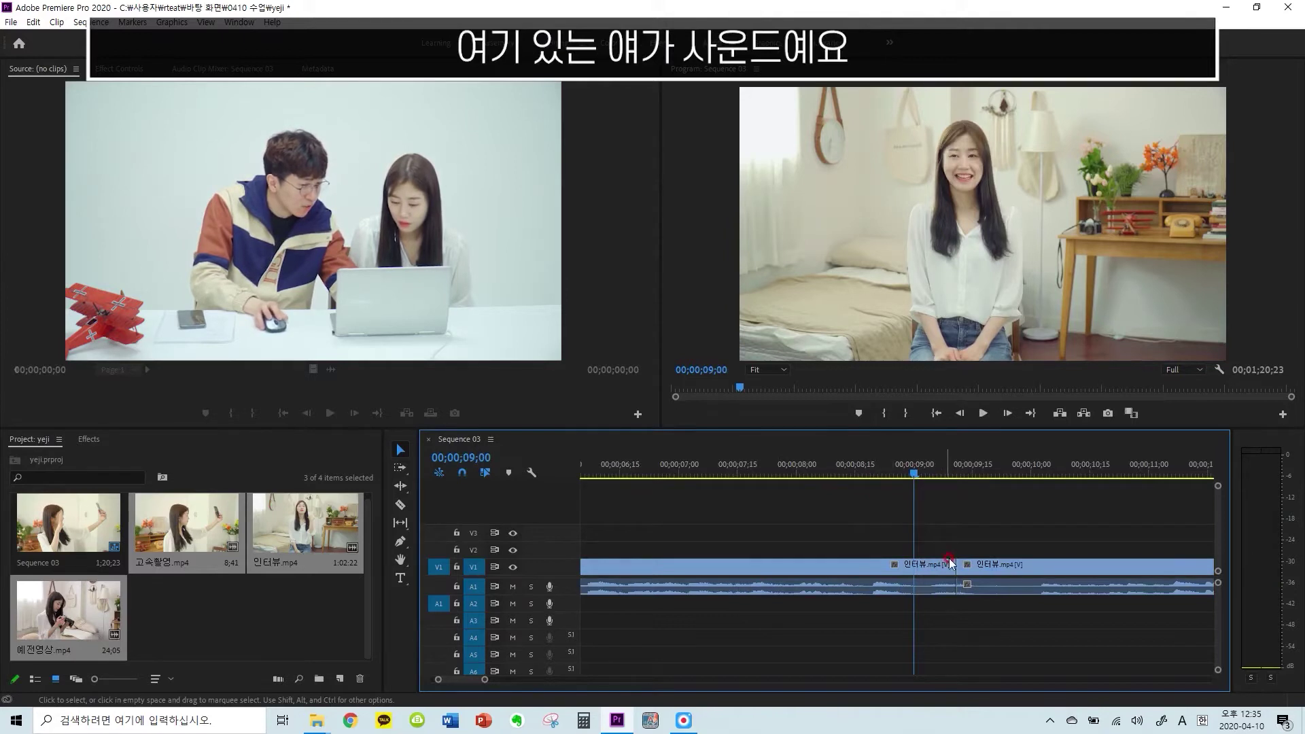
key(w)
Play past the trimmed cut into the following 인터뷰 clip and enlarge the Audio 1 track so its waveform shows larger
key(space)
key(minus)
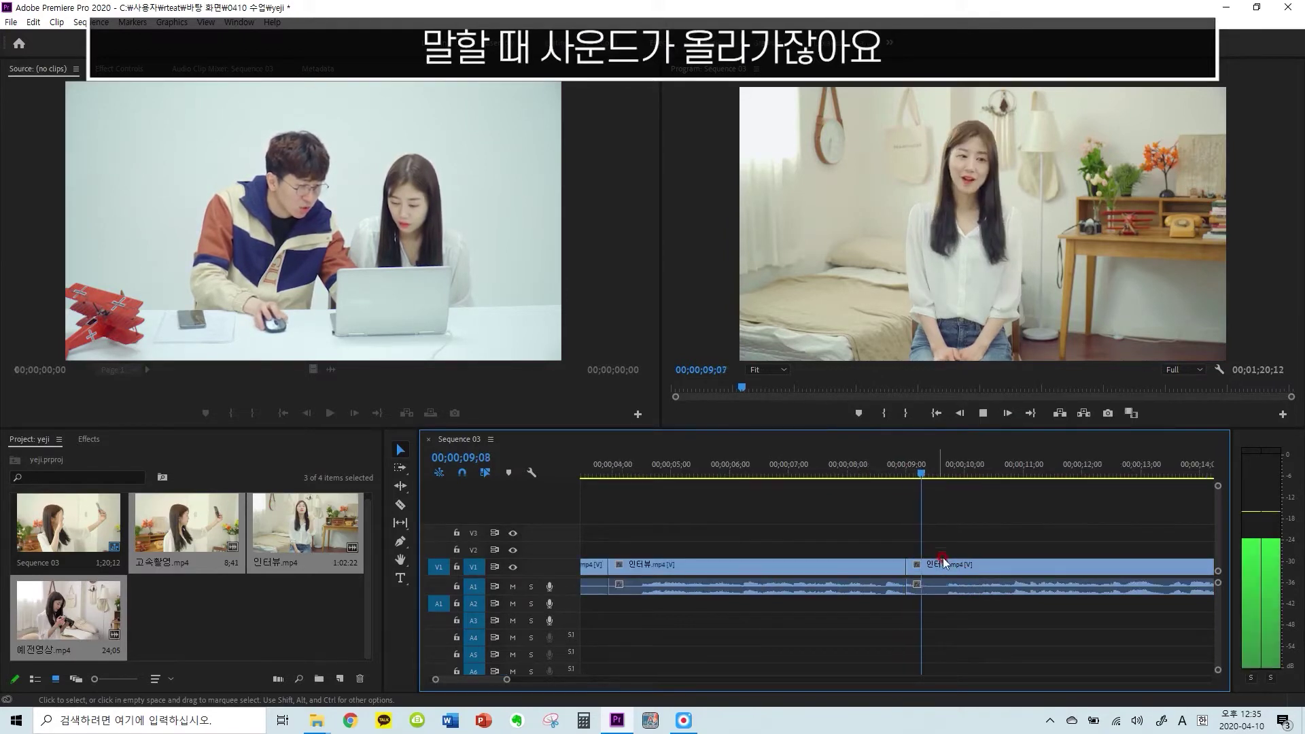
key(minus)
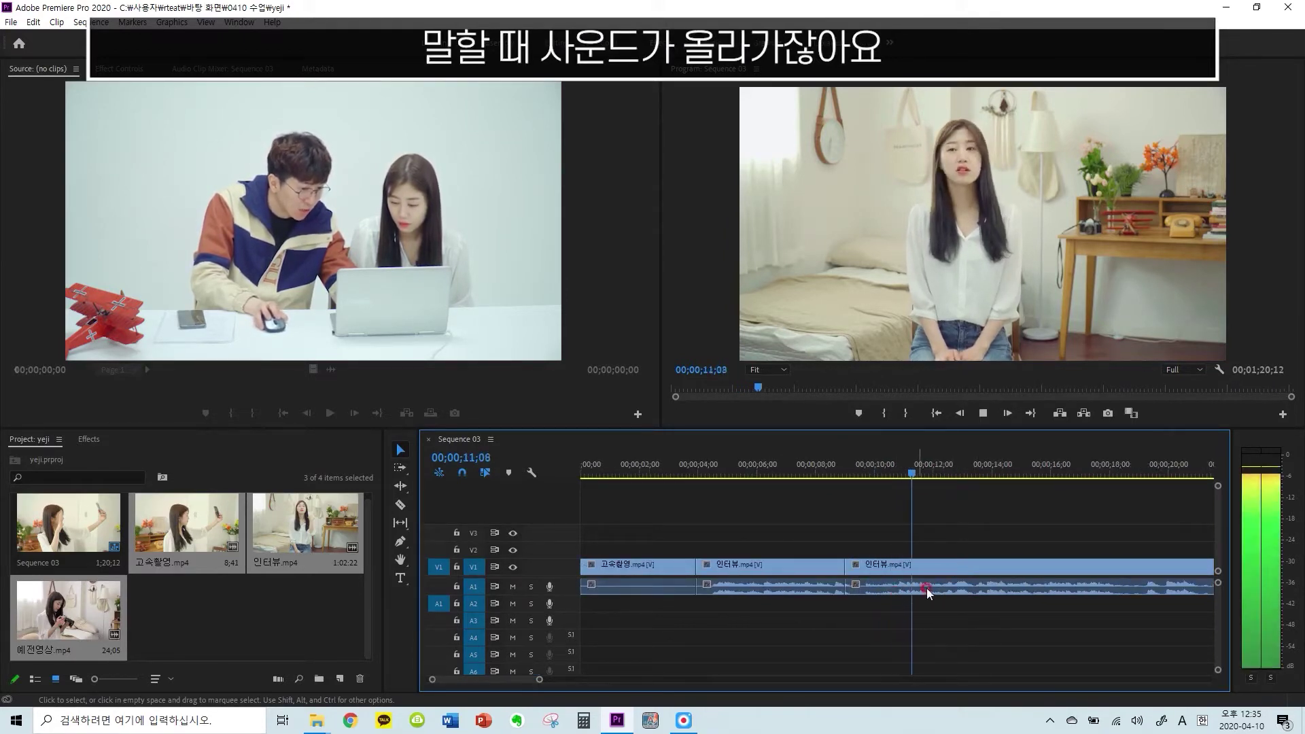
scroll(977, 585, down, 3)
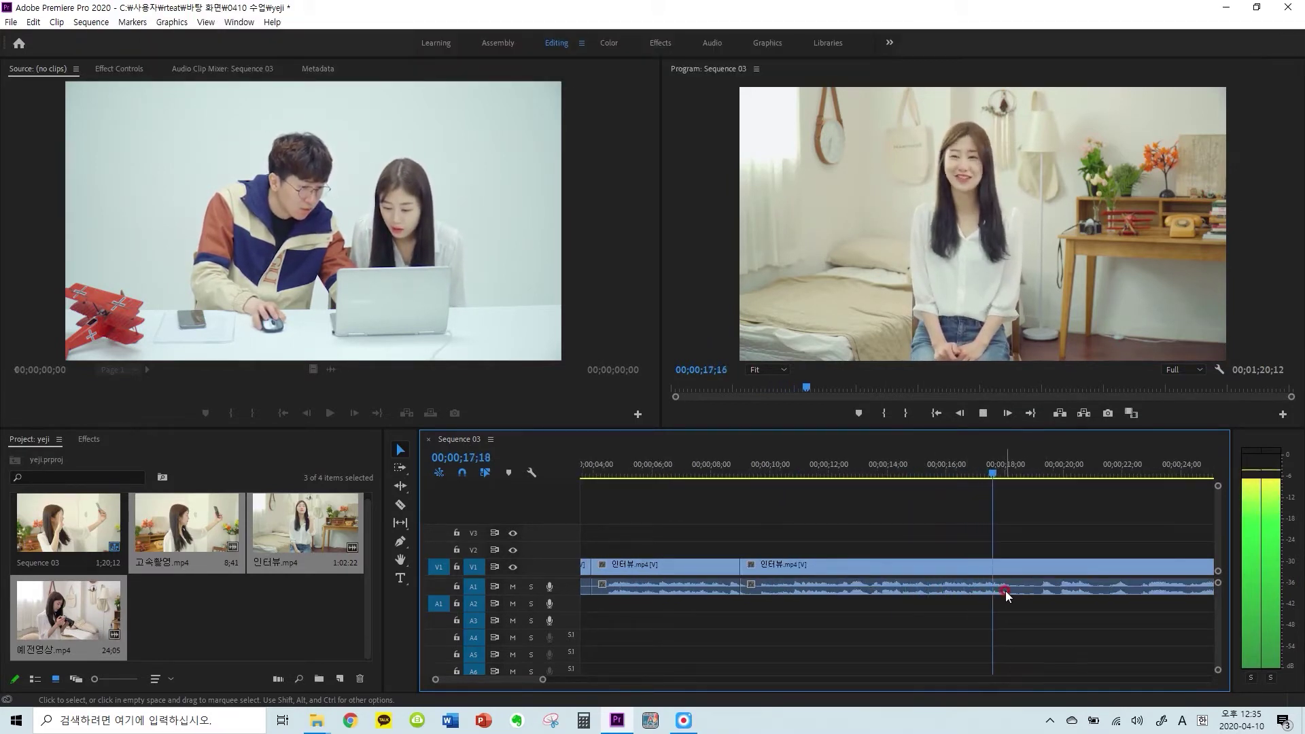
key(space)
drag(1217, 583, 1214, 574)
Split the 인터뷰 clip at 00;00;18;24 and 00;00;21;14 and ripple delete the section between the two cuts
click(976, 465)
key(space)
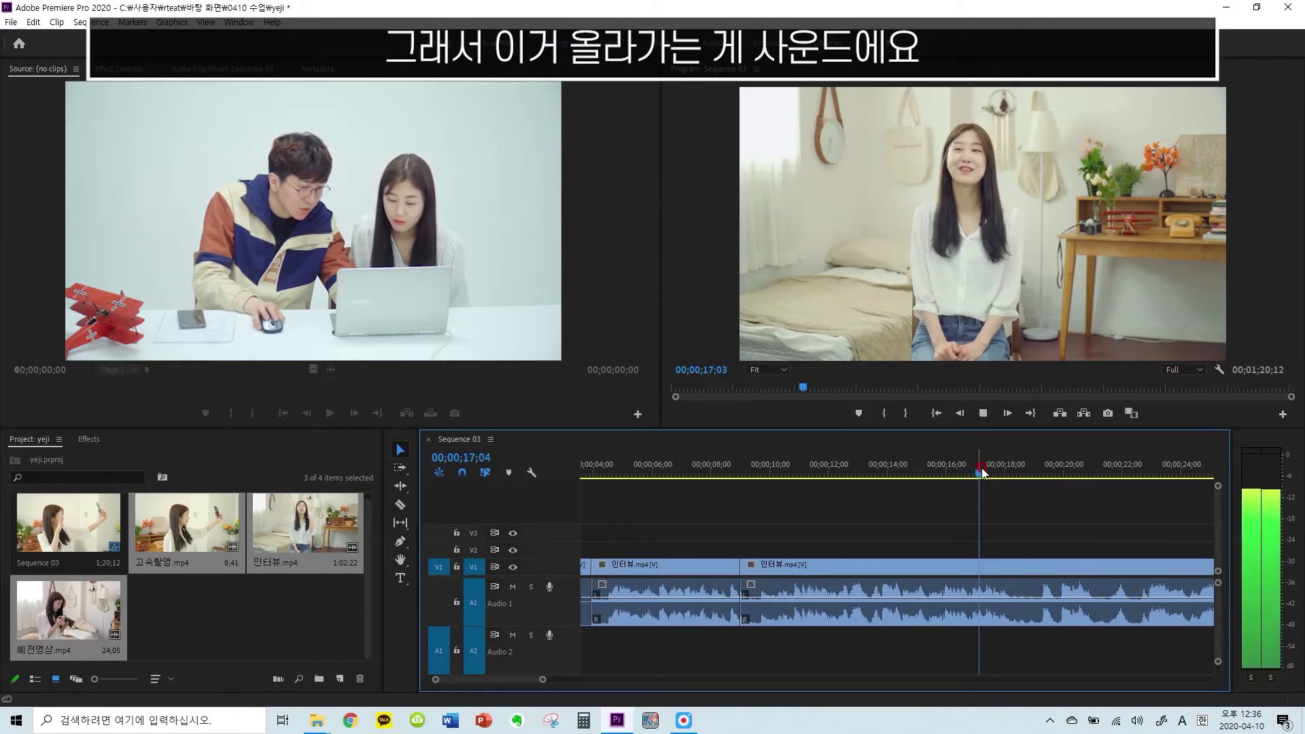
key(space)
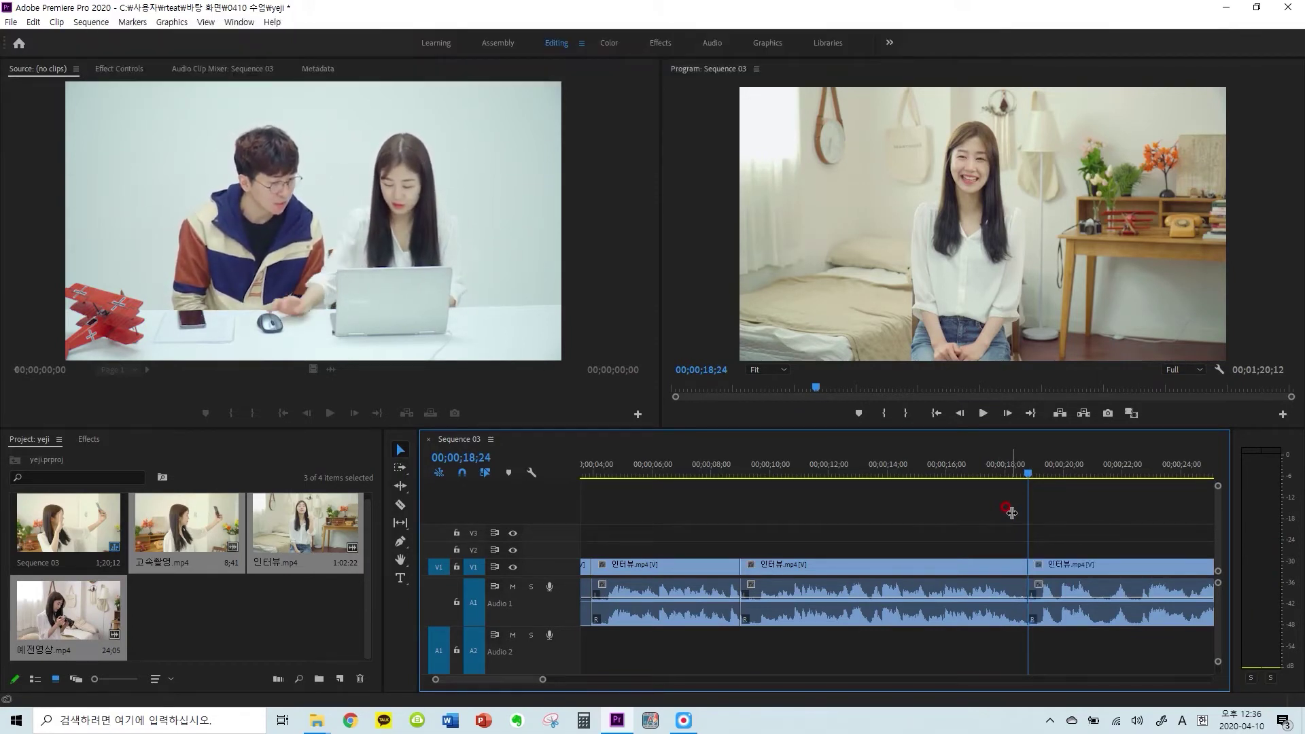
key(space)
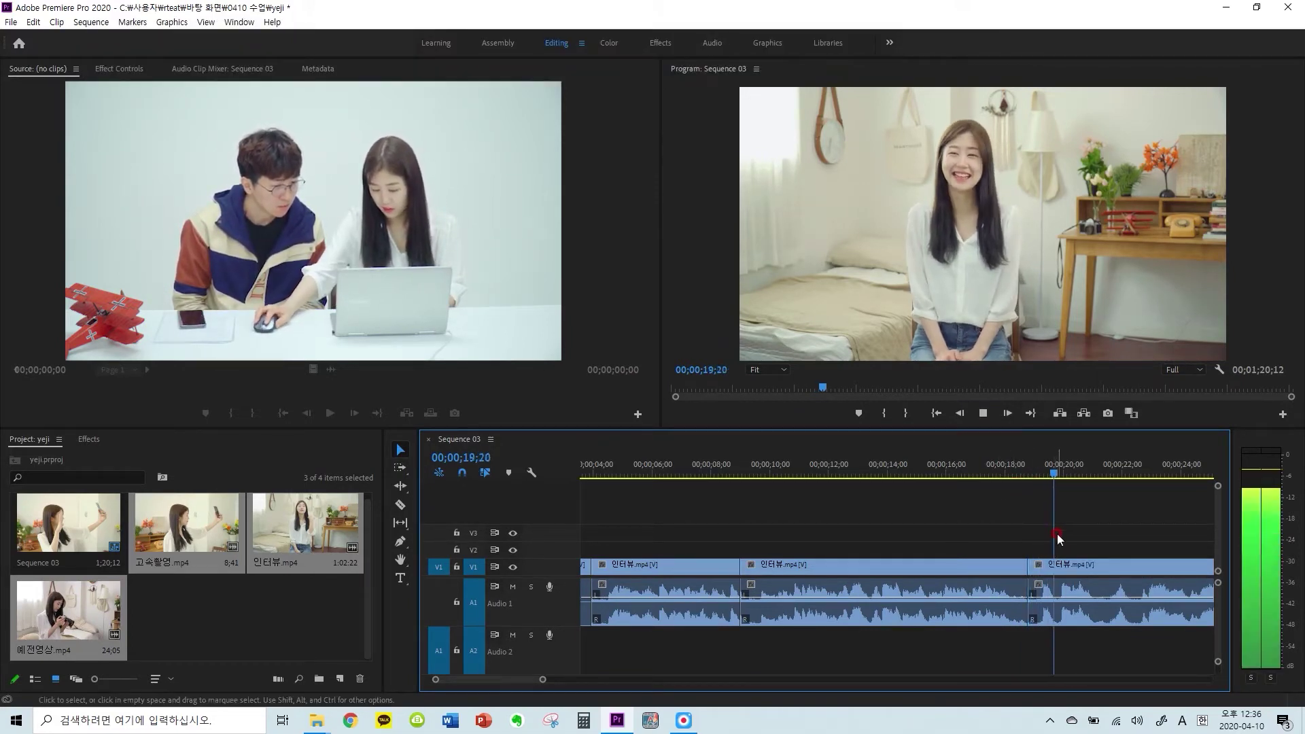
key(space)
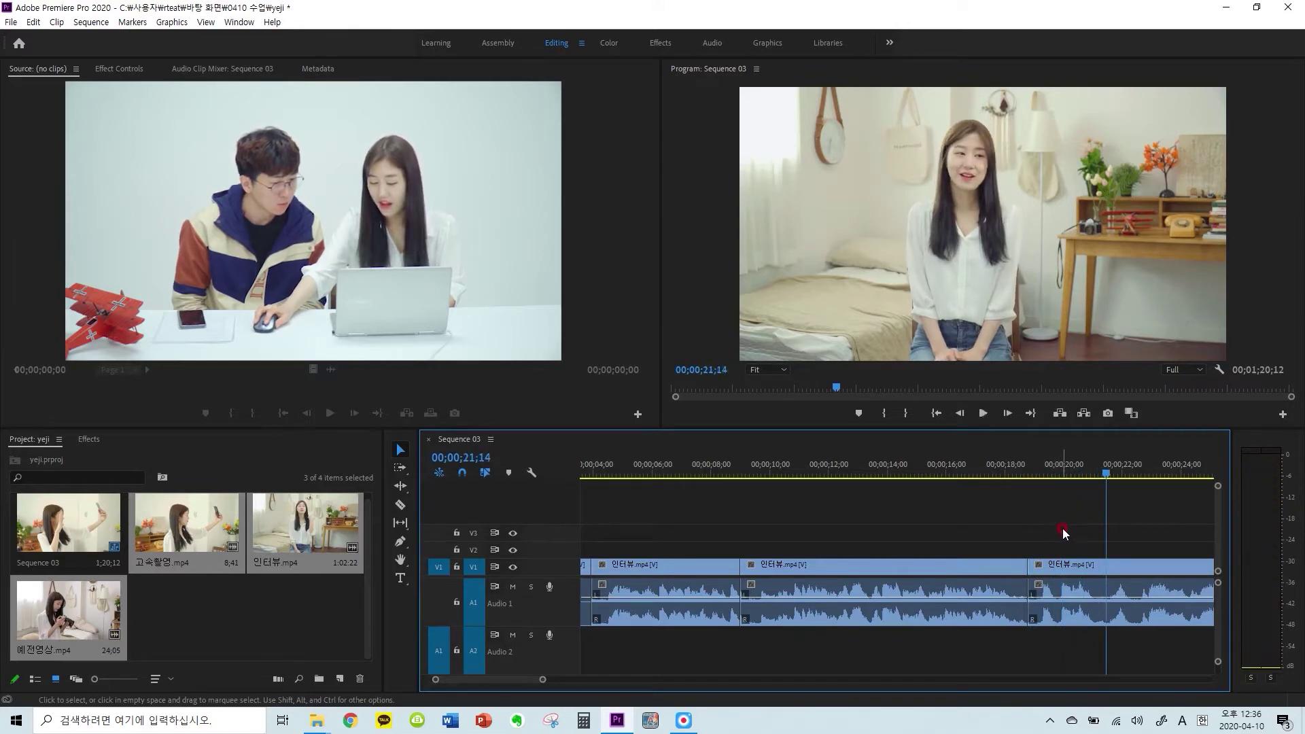
click(1076, 569)
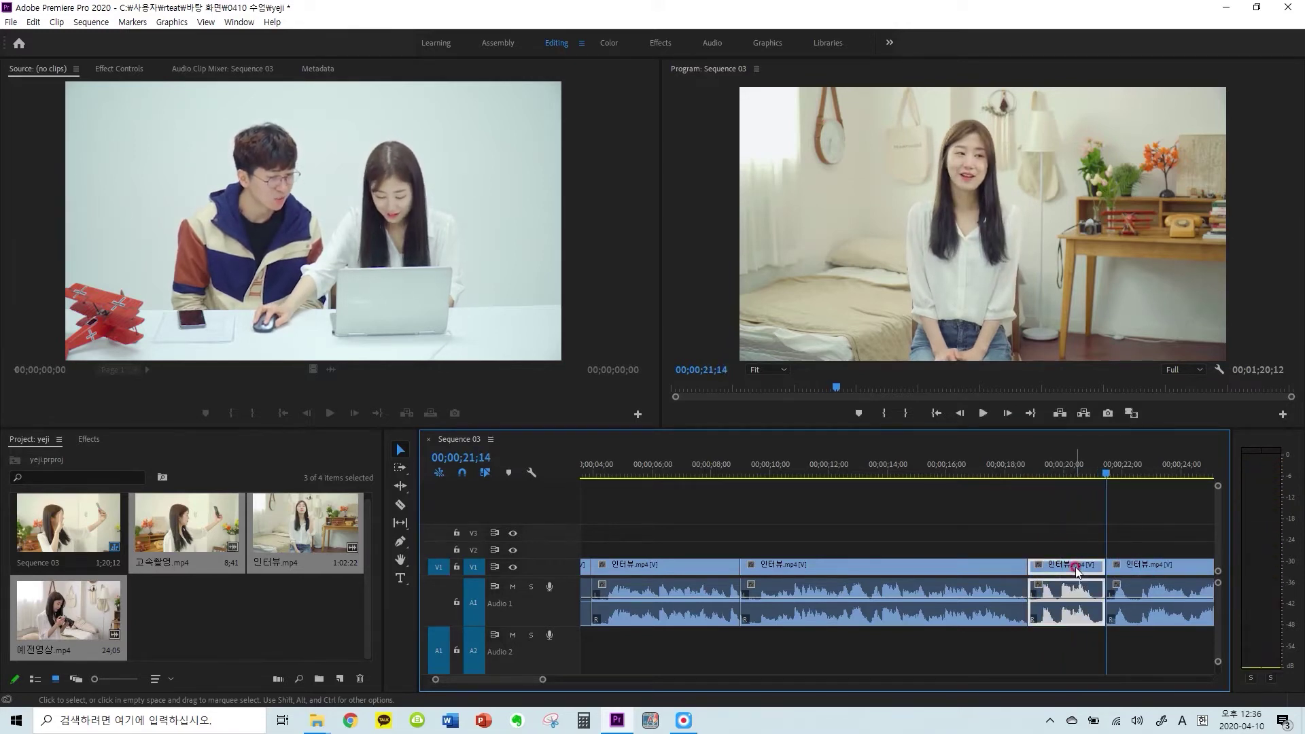
click(1033, 541)
Play from just before the 00;00;18;24 cut and split the 인터뷰 clip at the end of the answer, 00;00;28;03
click(1008, 476)
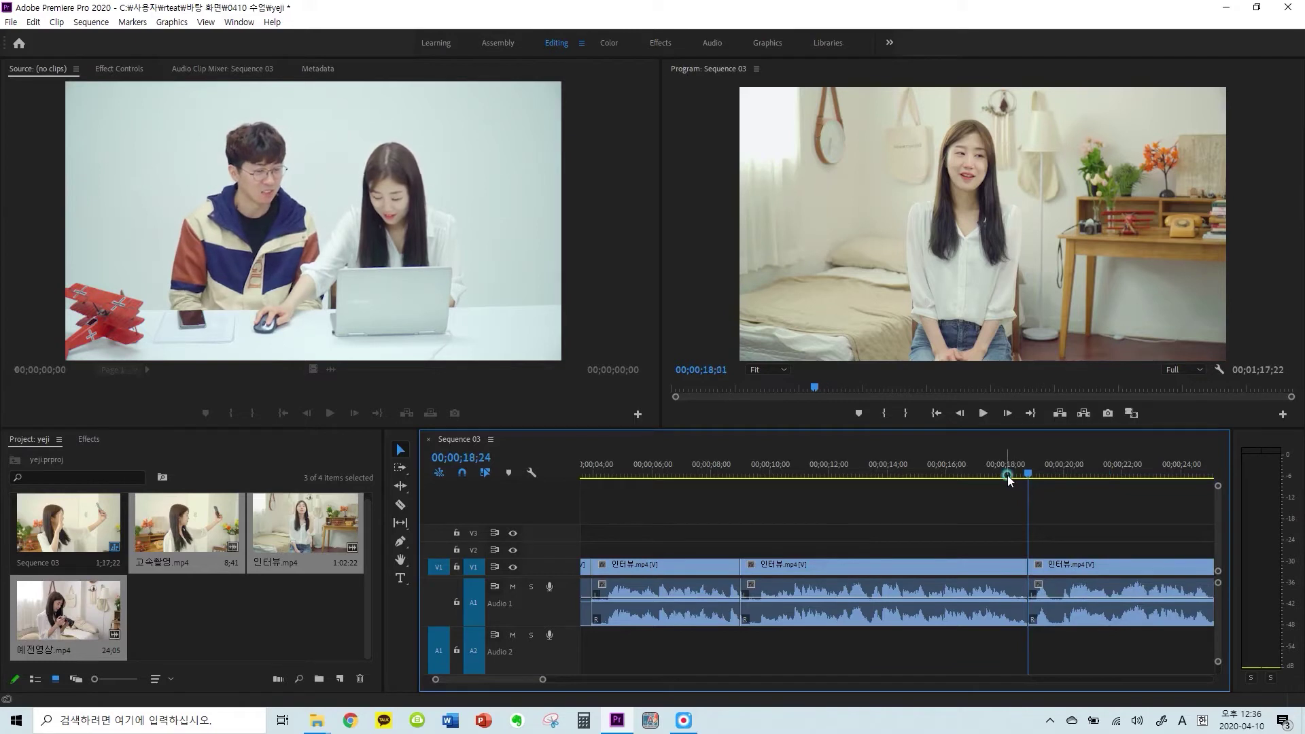
key(space)
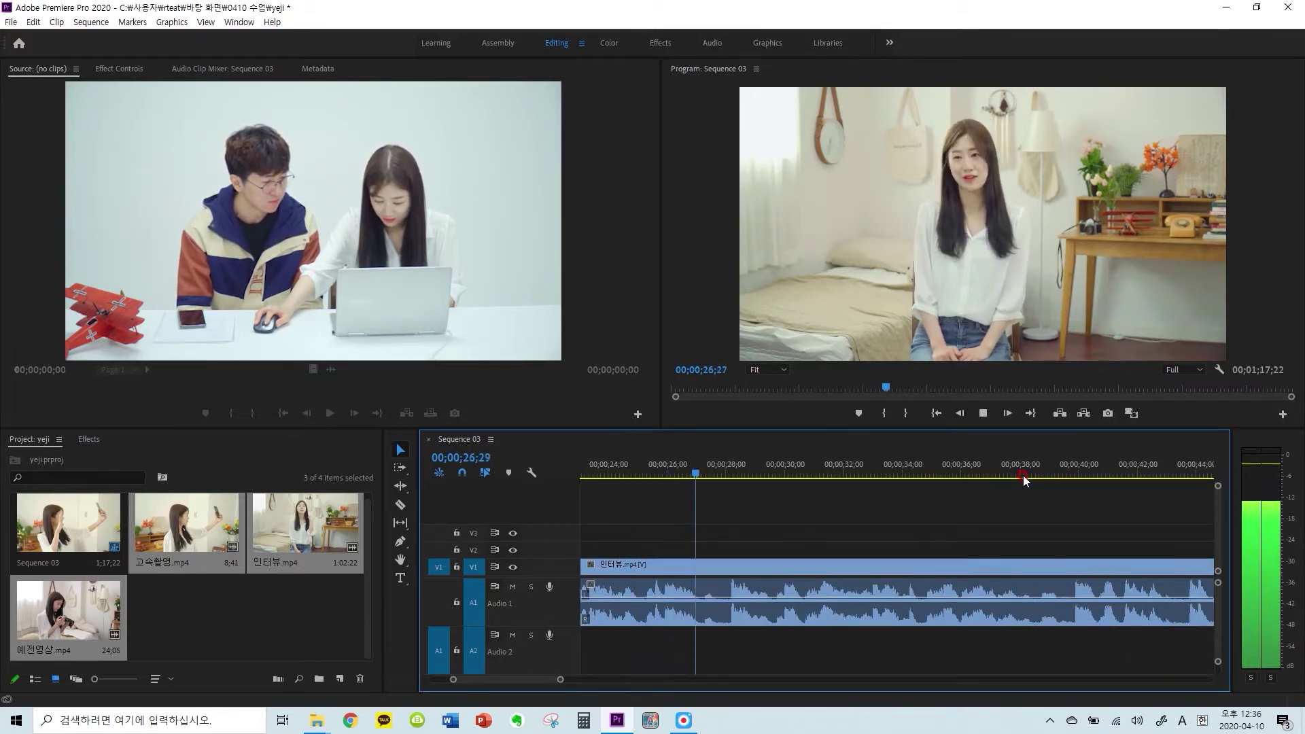
key(space)
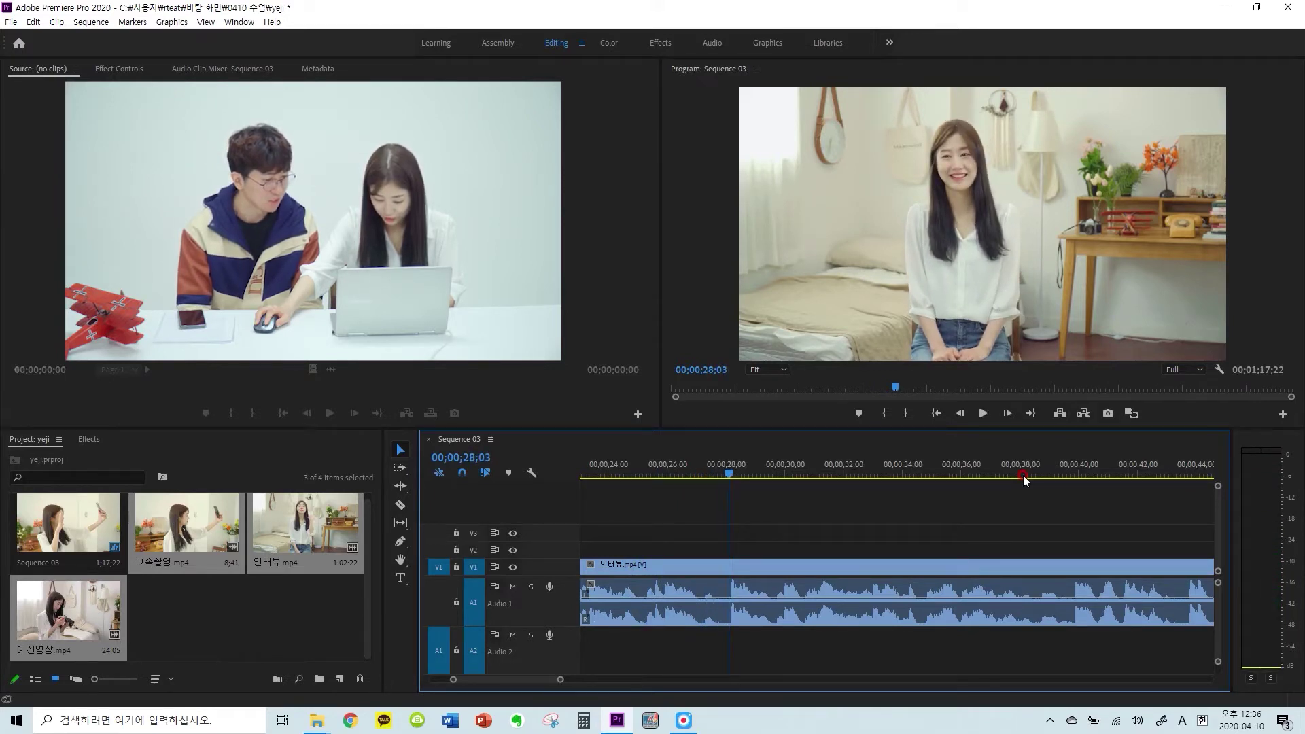
key(ctrl+k)
Try to split the 인터뷰 clip during playback shortly after the 00;00;28;03 cut, and undo the attempted cuts
key(space)
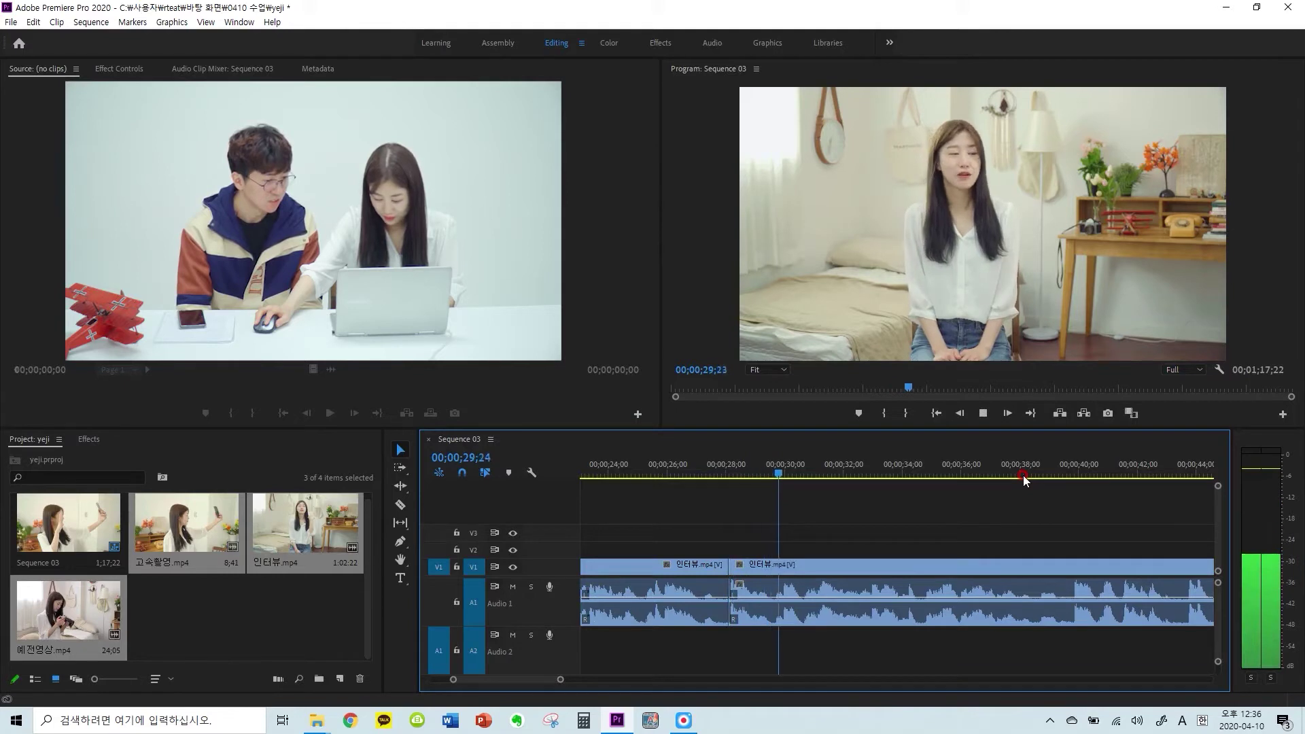
click(781, 478)
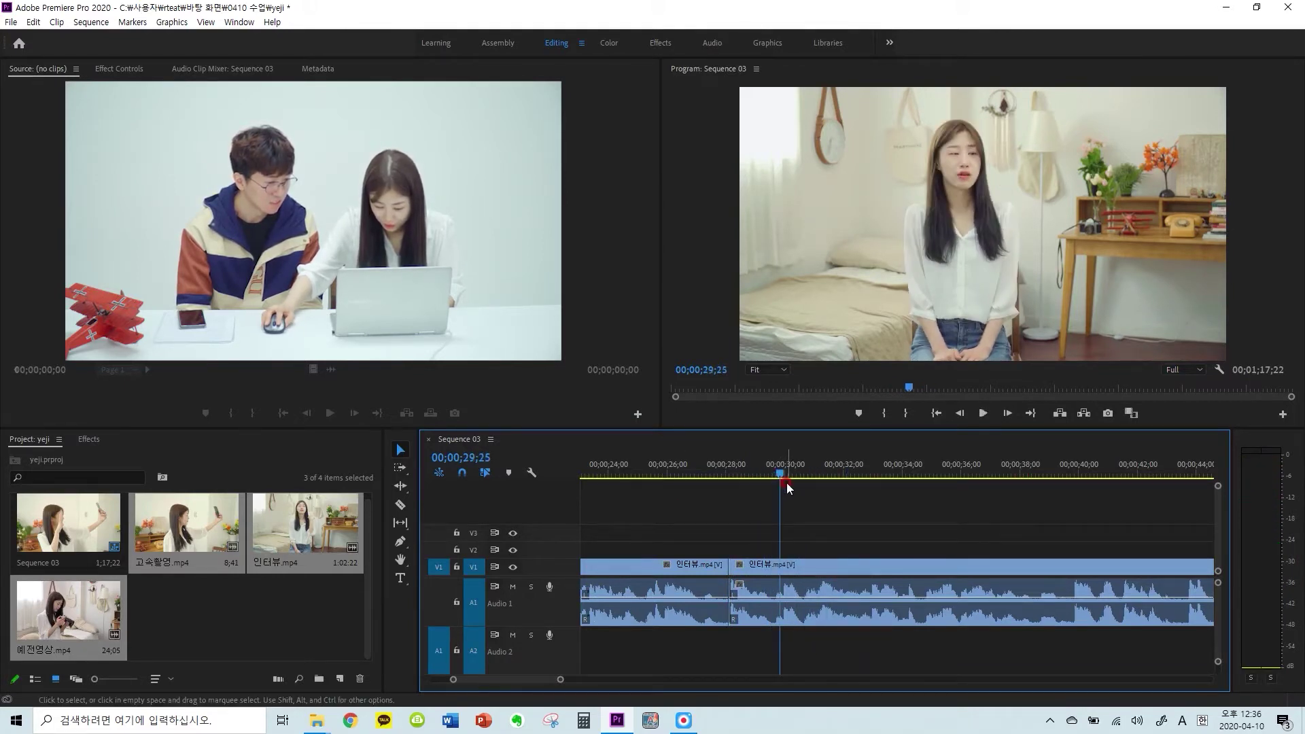
key(space)
click(764, 477)
key(space)
key(ctrl+k)
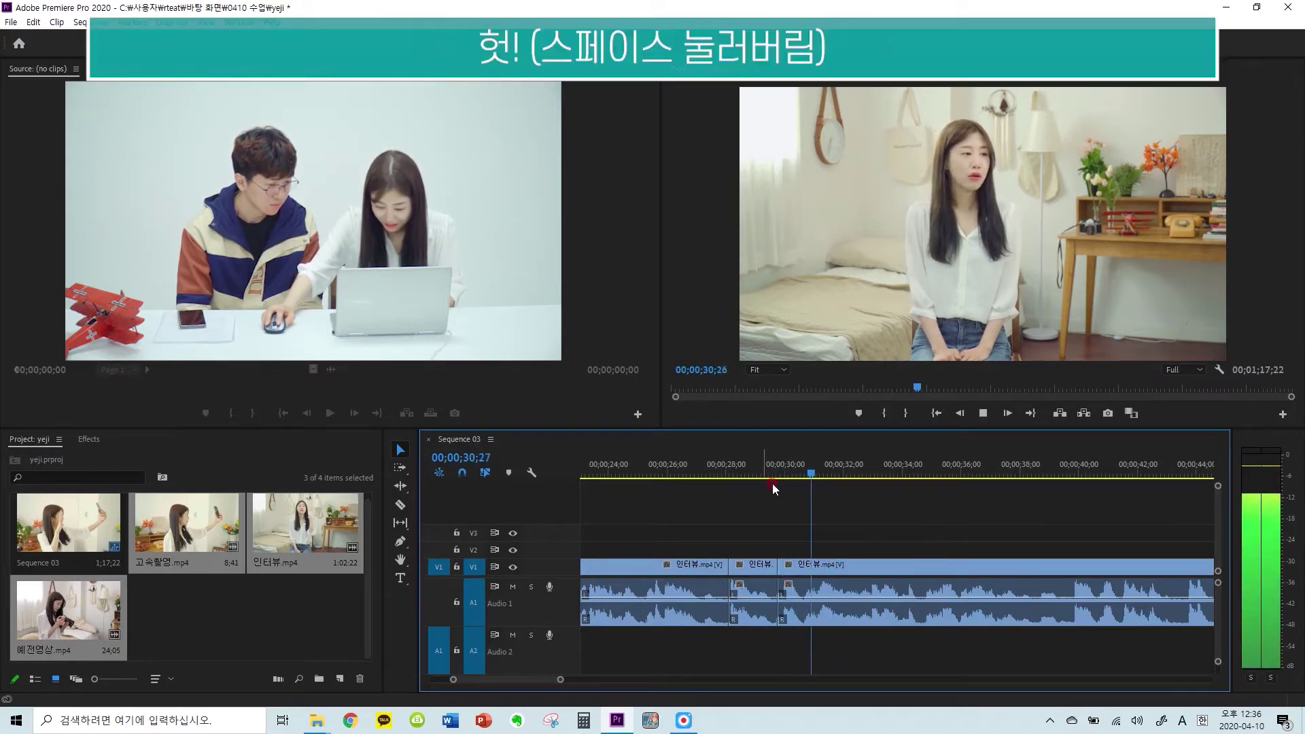
key(space)
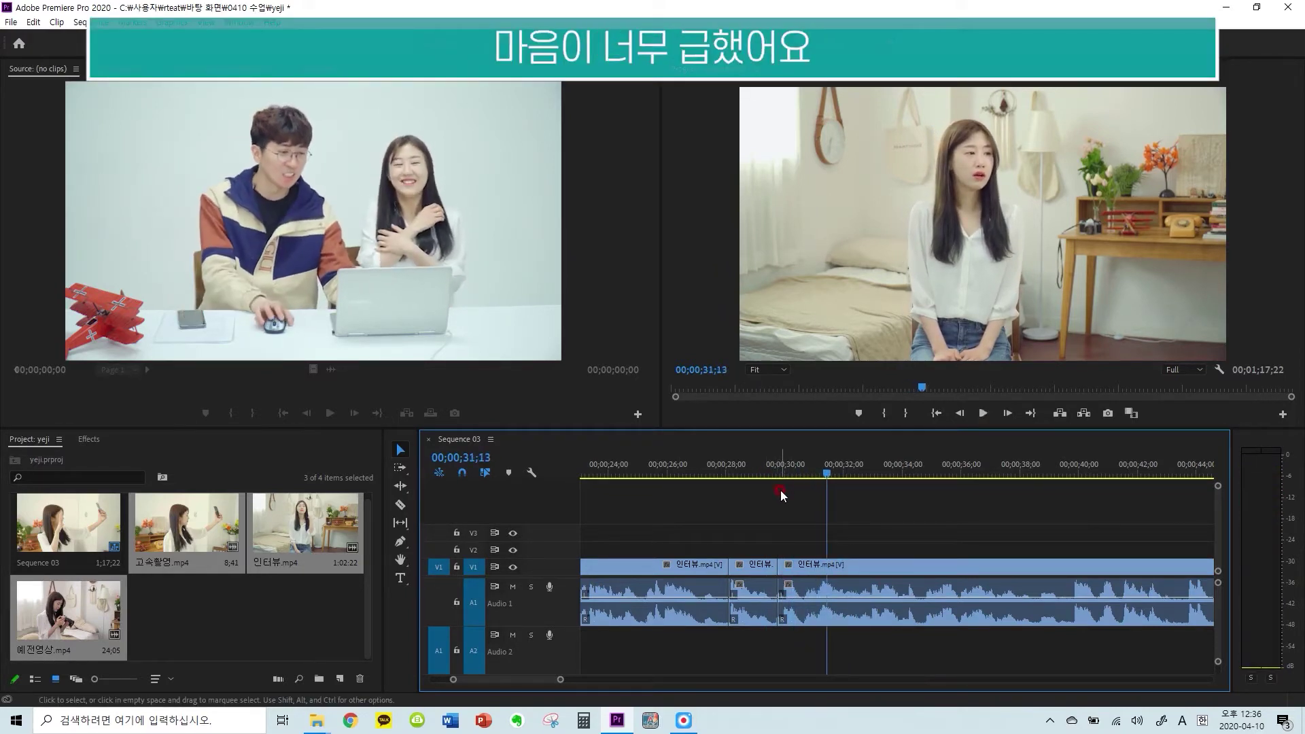
key(ctrl+z)
click(760, 461)
key(space)
key(ctrl+k)
key(ctrl+z)
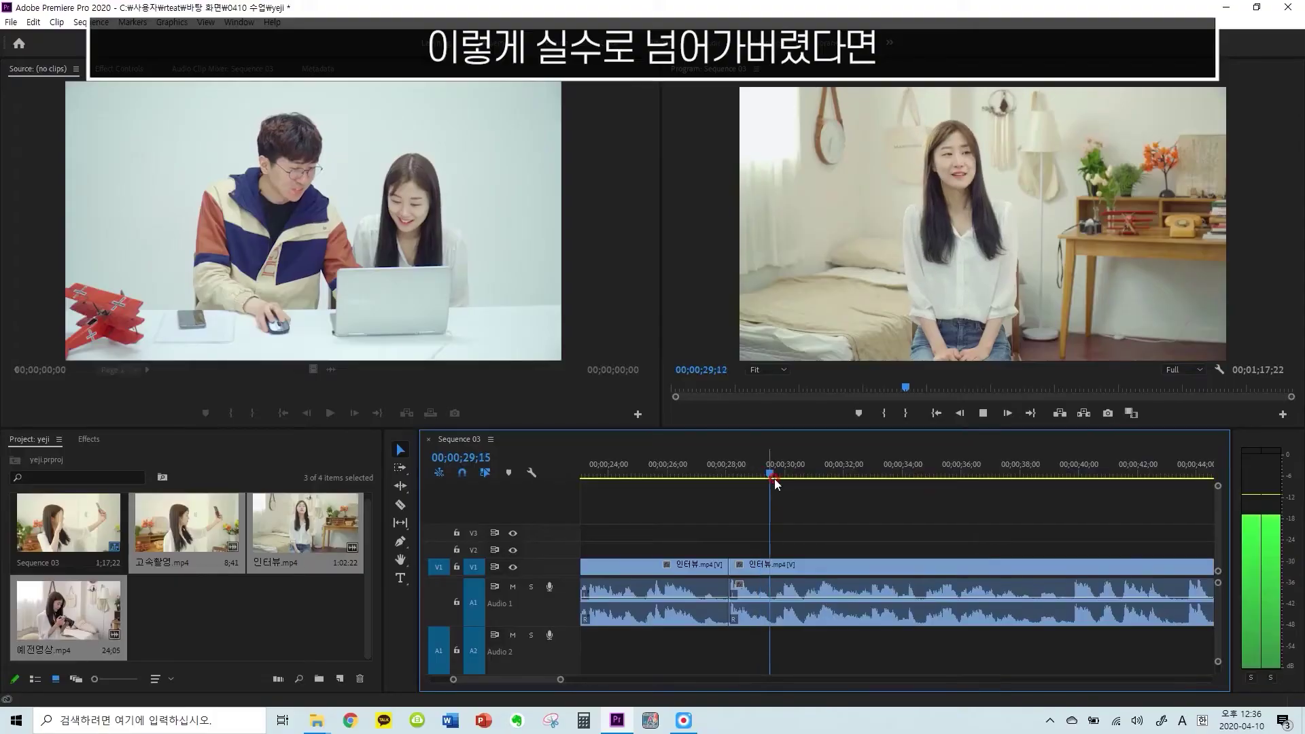
Remove the beginning of the 인터뷰 clip after the 00;00;28;03 cut up to 00;00;29;17, closing the gap
click(782, 491)
click(798, 486)
drag(793, 468, 777, 469)
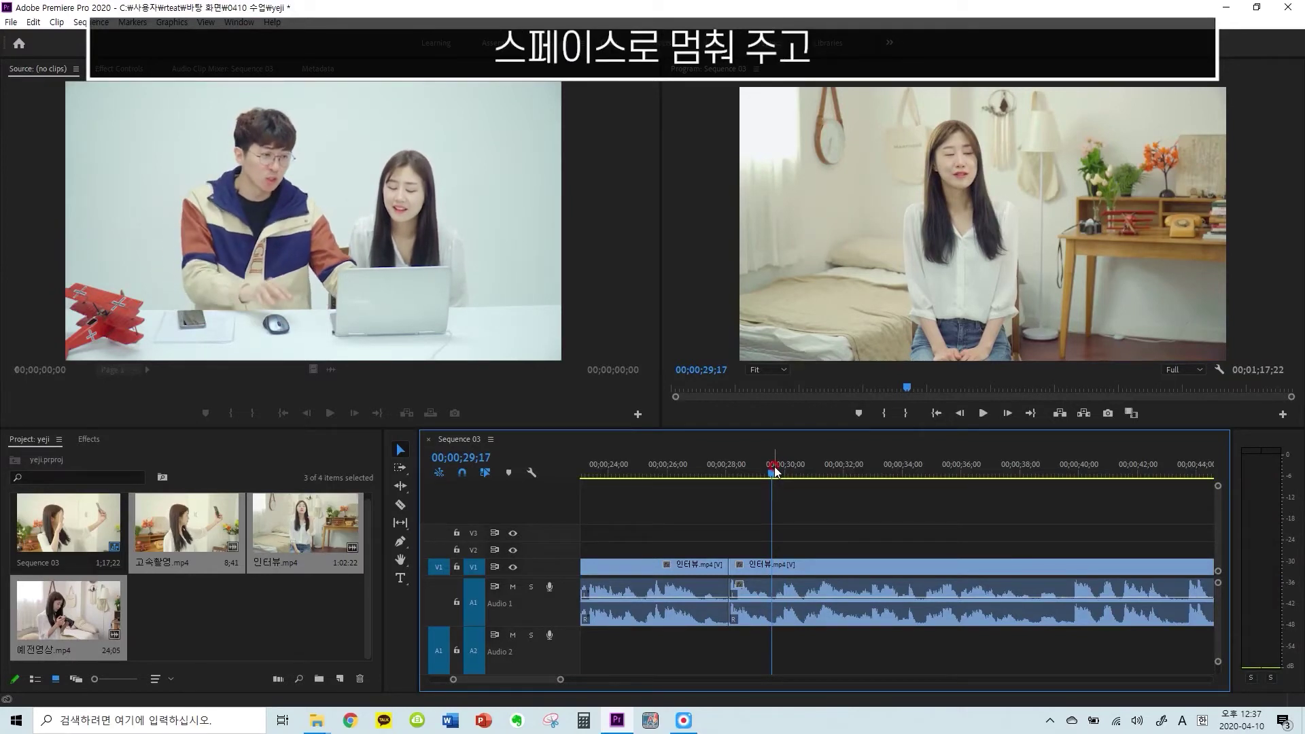
key(space)
drag(776, 477, 770, 515)
key(1)
key(2)
Play from before the 00;00;28;03 cut and split the 인터뷰 clip at 00;00;37;07
drag(701, 480, 678, 476)
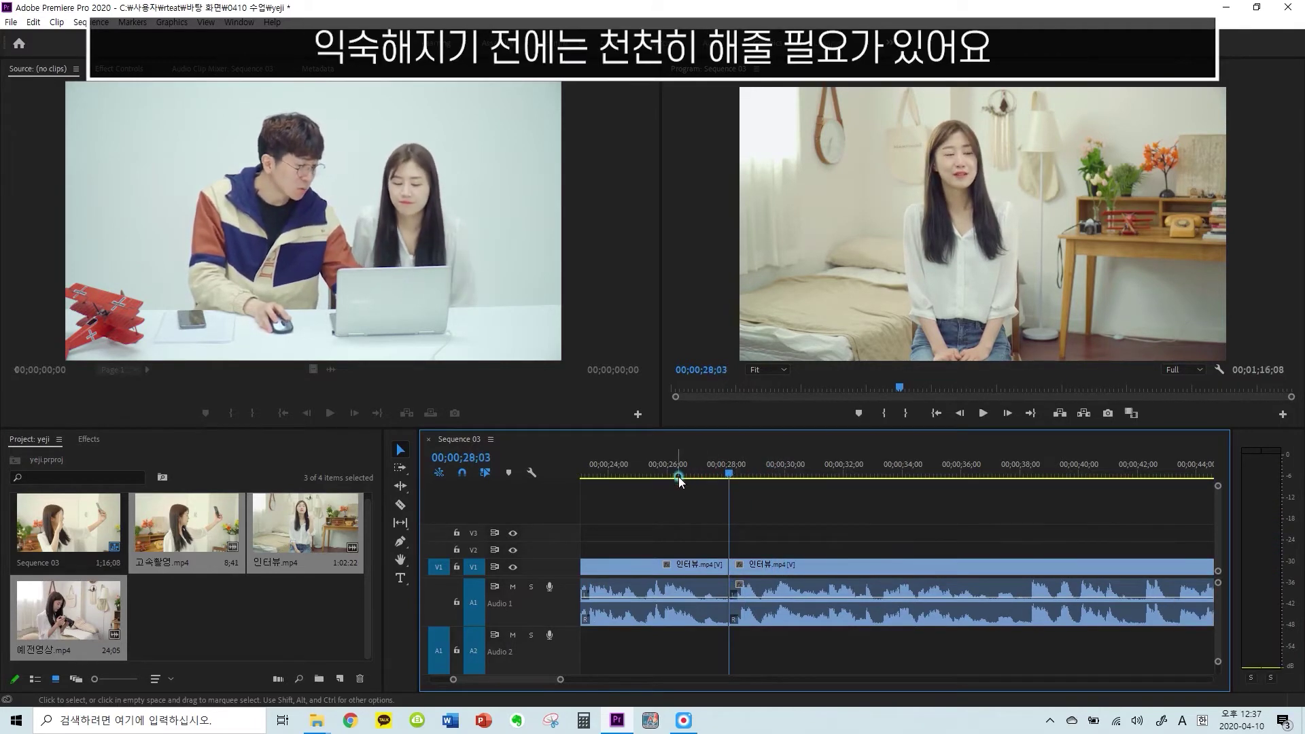
key(minus)
key(space)
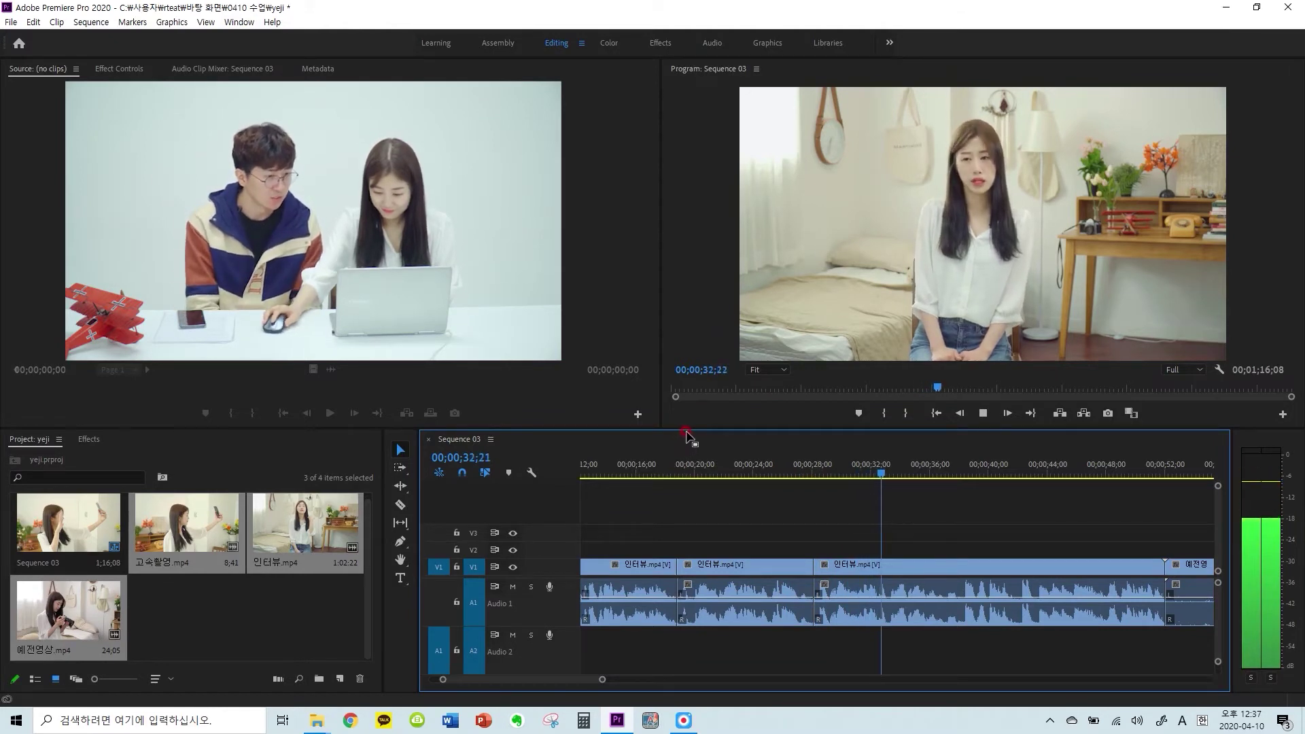
click(797, 441)
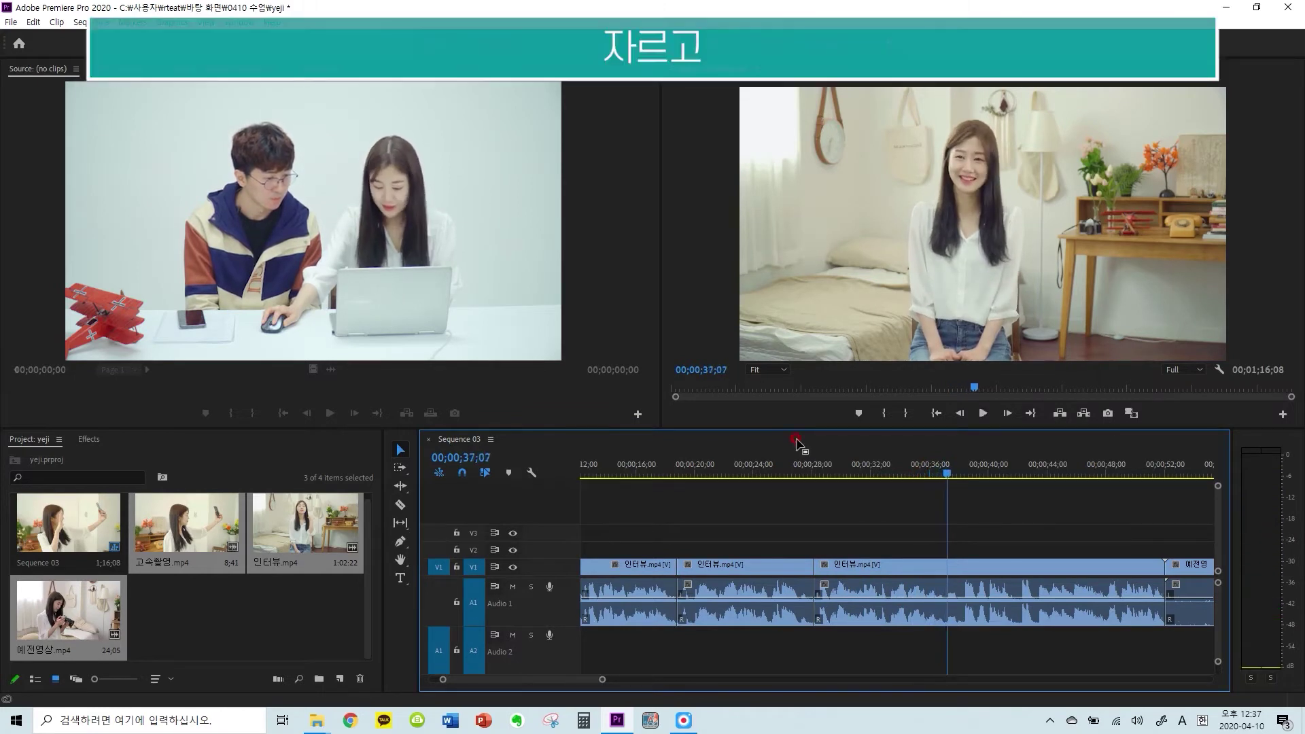
Find the end of the unwanted section, split the 인터뷰 clip at 00;00;42;01 and ripple delete the piece after the 00;00;37;07 cut
key(space)
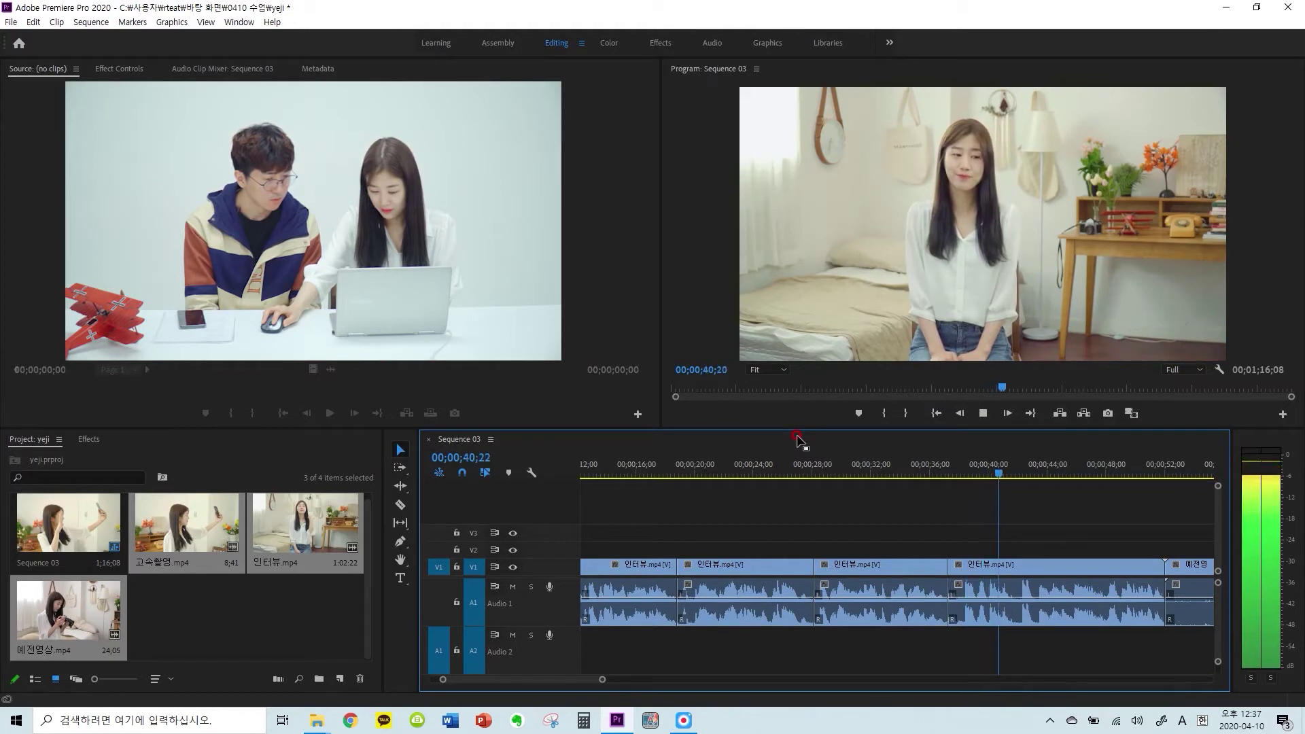
key(space)
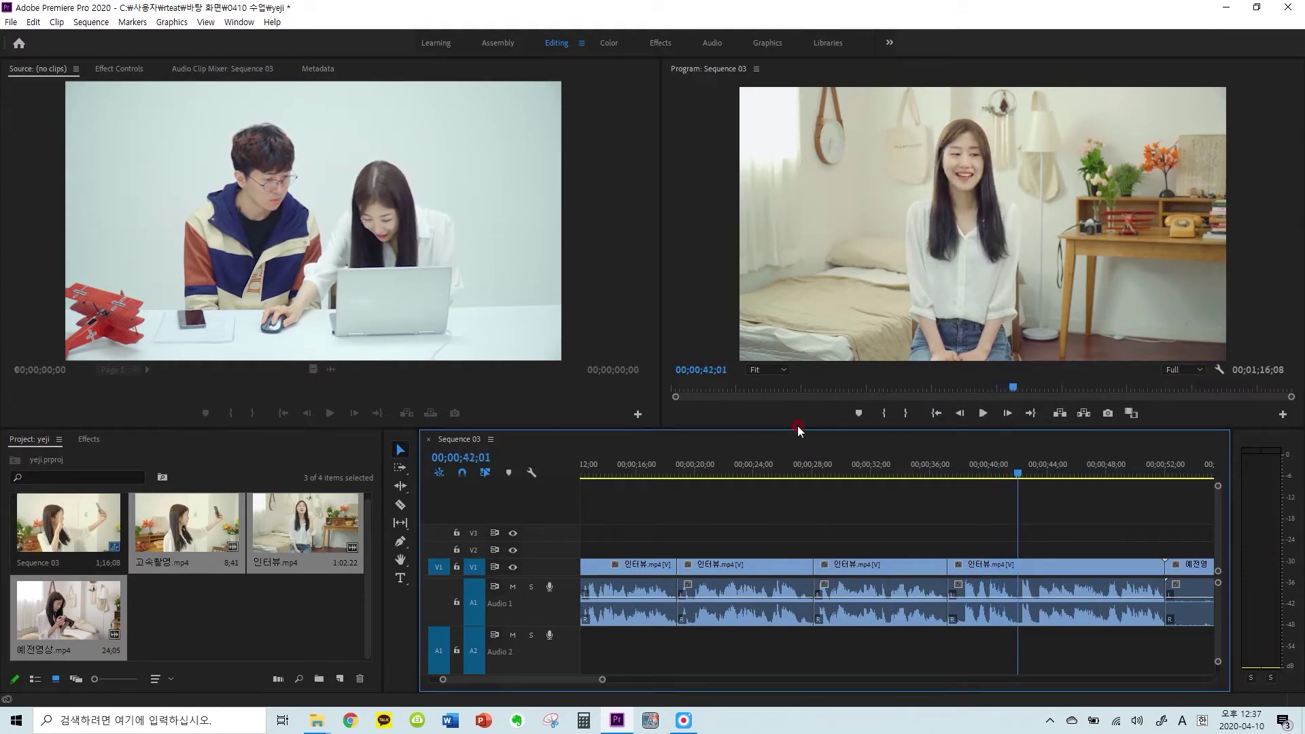
key(ctrl+k)
click(982, 569)
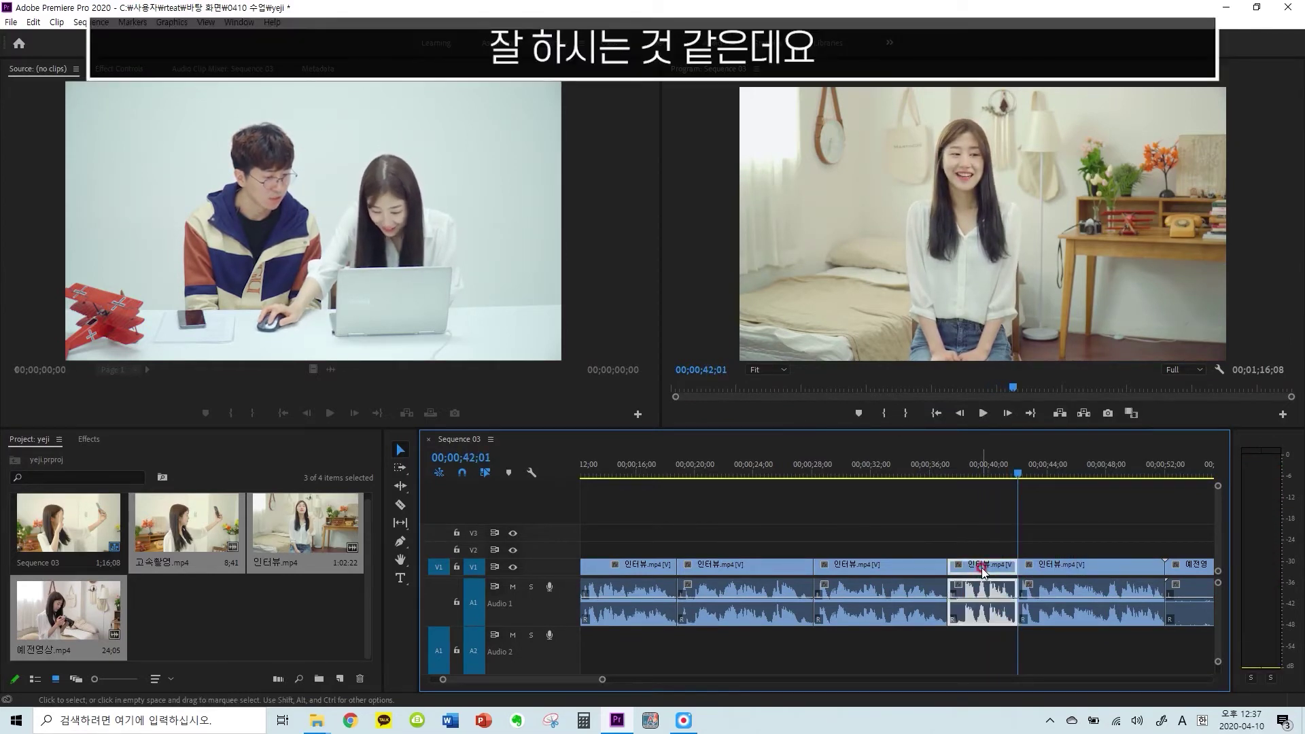
key(shift+Delete)
Play across the 00;00;37;07 cut and ripple trim the beginning of the last 인터뷰 clip up to 00;00;38;12
drag(945, 473, 935, 475)
key(space)
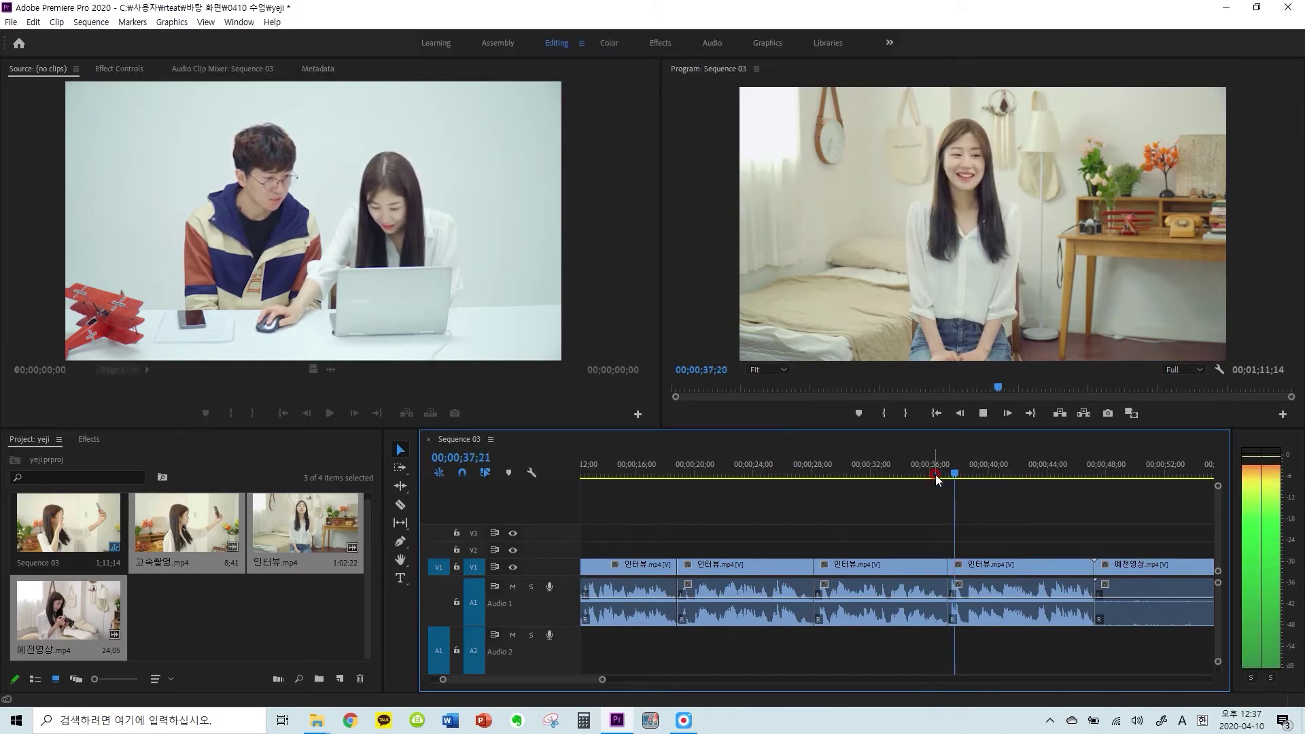
key(space)
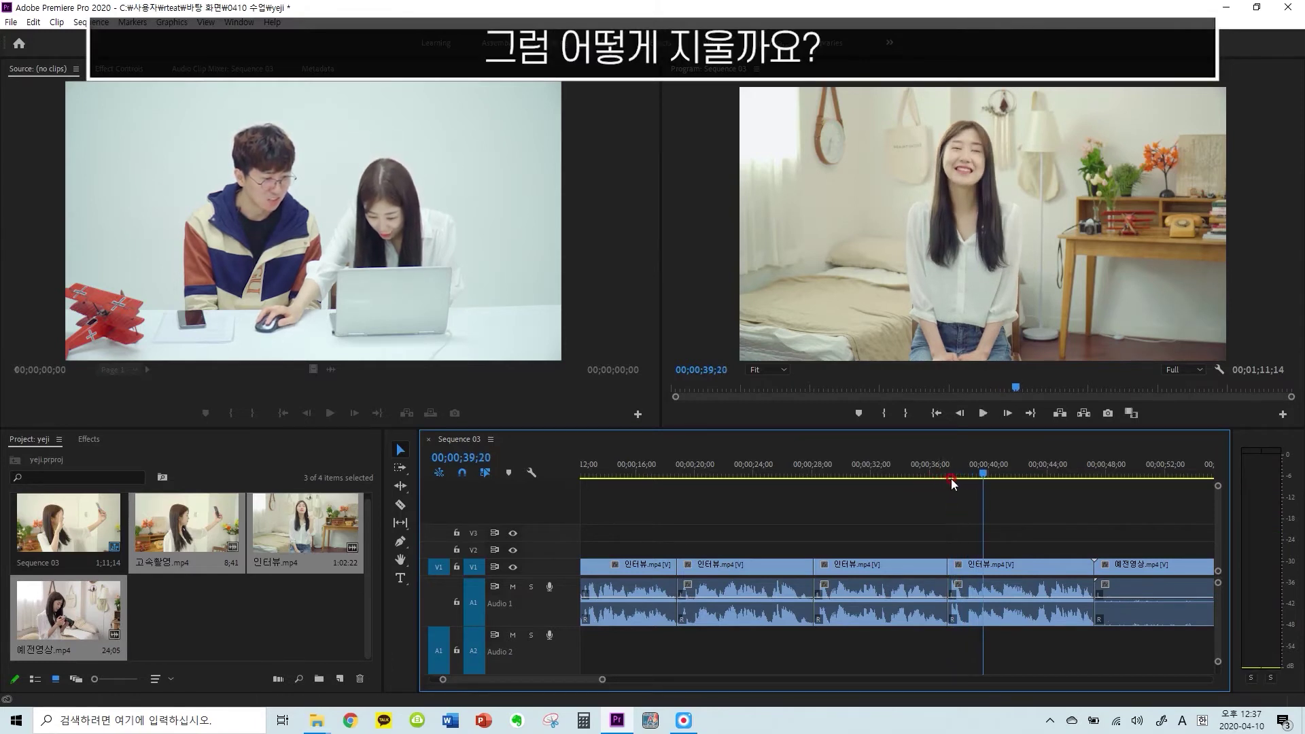
drag(983, 479, 955, 474)
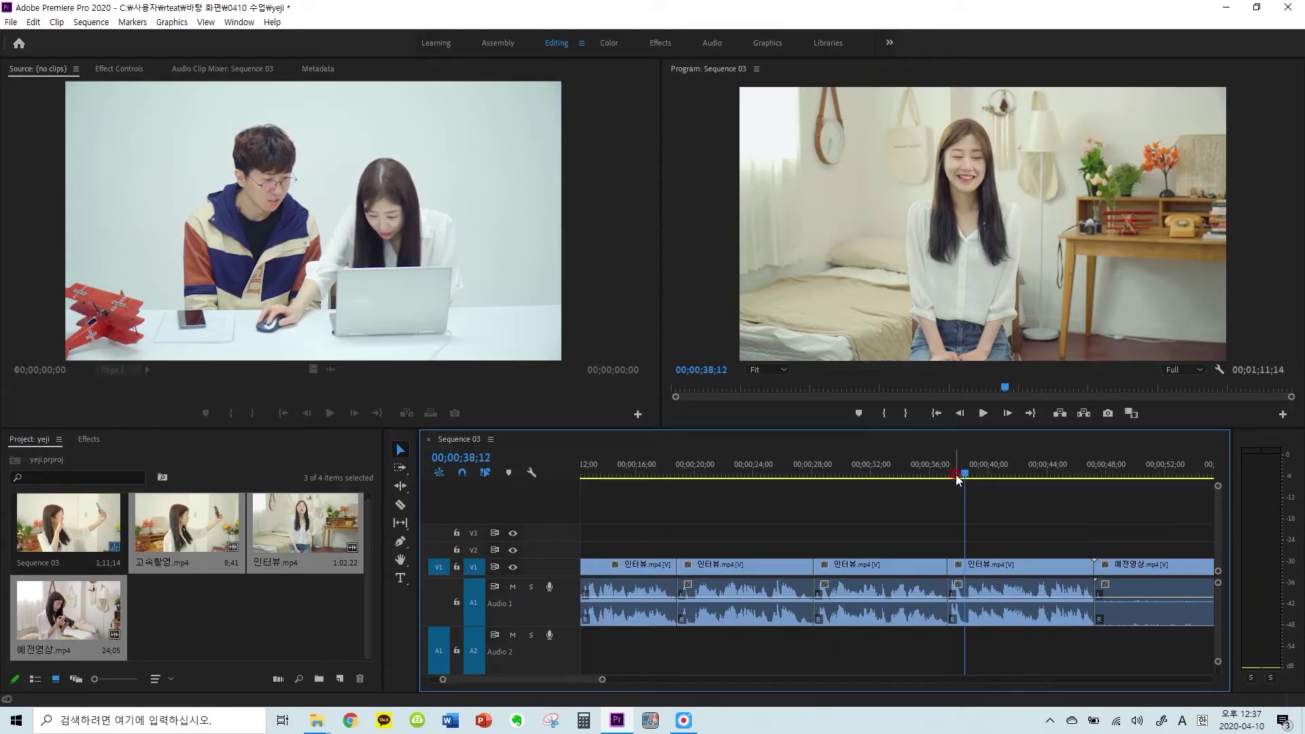
key(q)
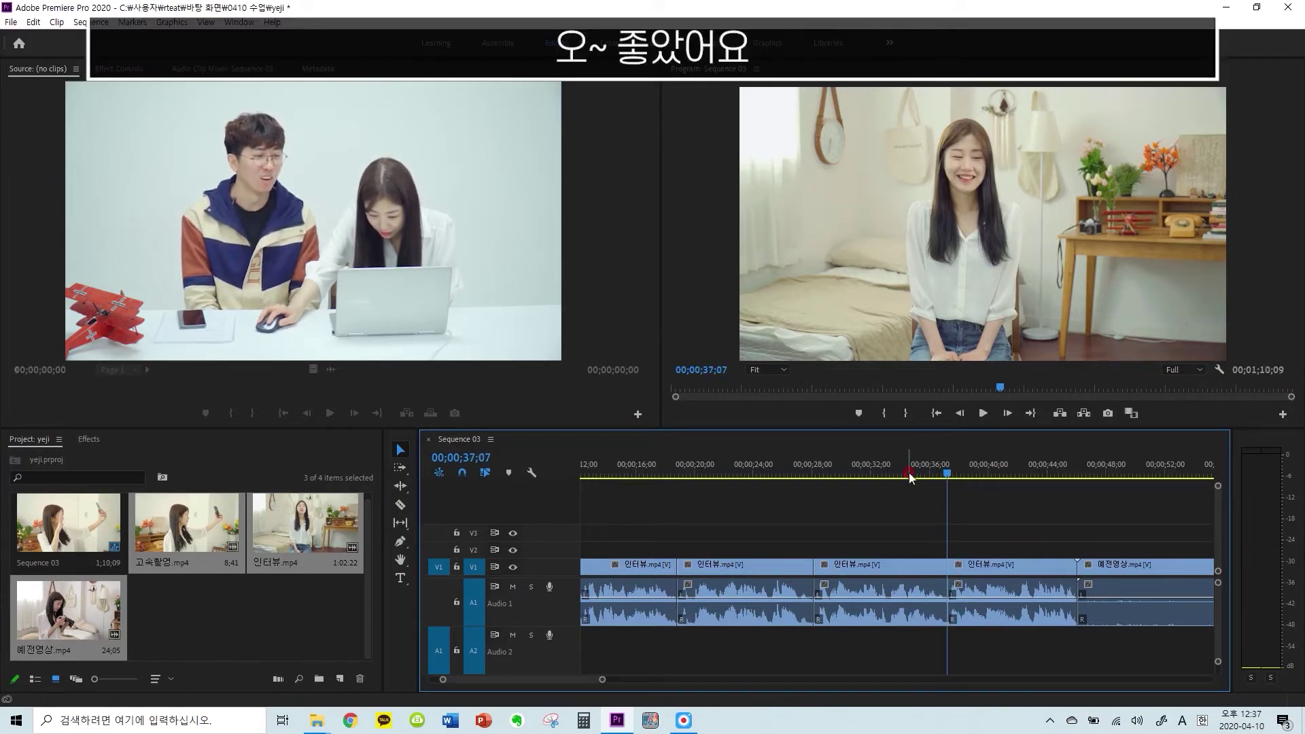
Play the sequence across the 00;00;37;07 cut to check the trimmed transition
click(933, 475)
key(space)
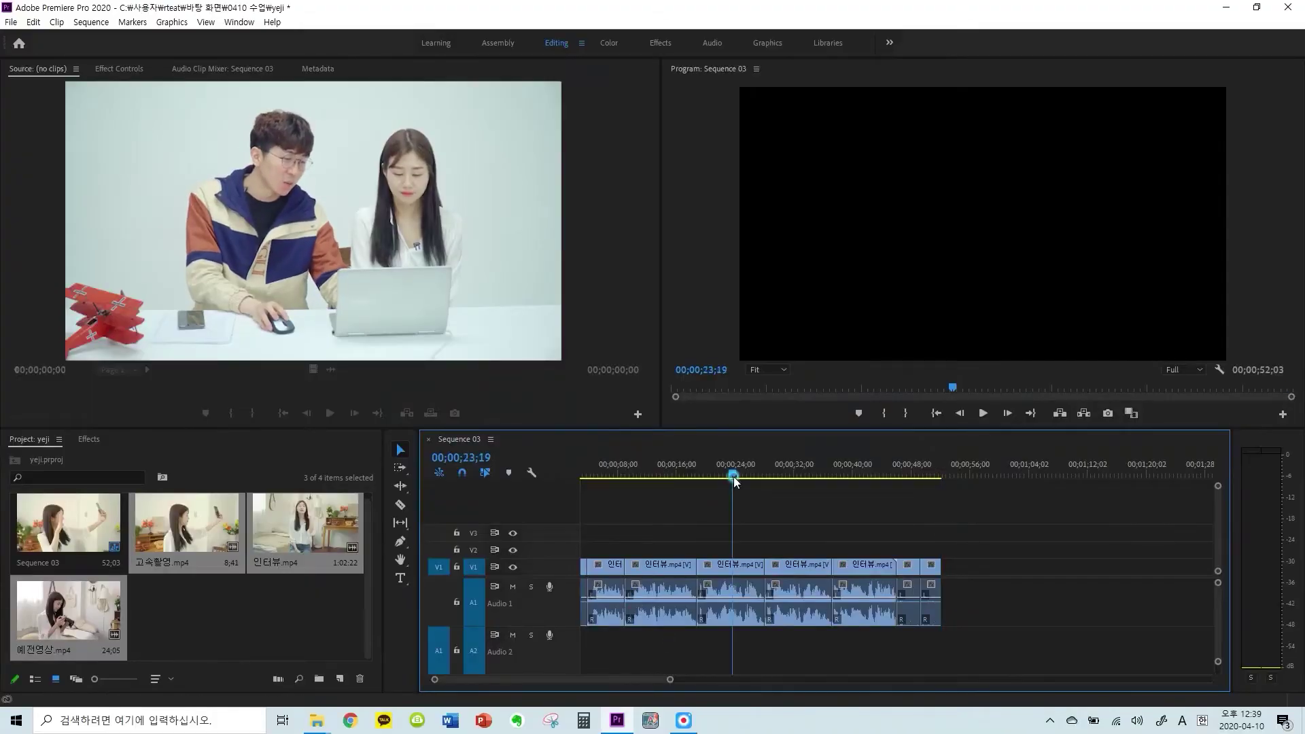
Play to the end of the good take, split the 인터뷰 clip at 00;00;25;01 and ripple delete the piece after the cut
key(space)
key(=)
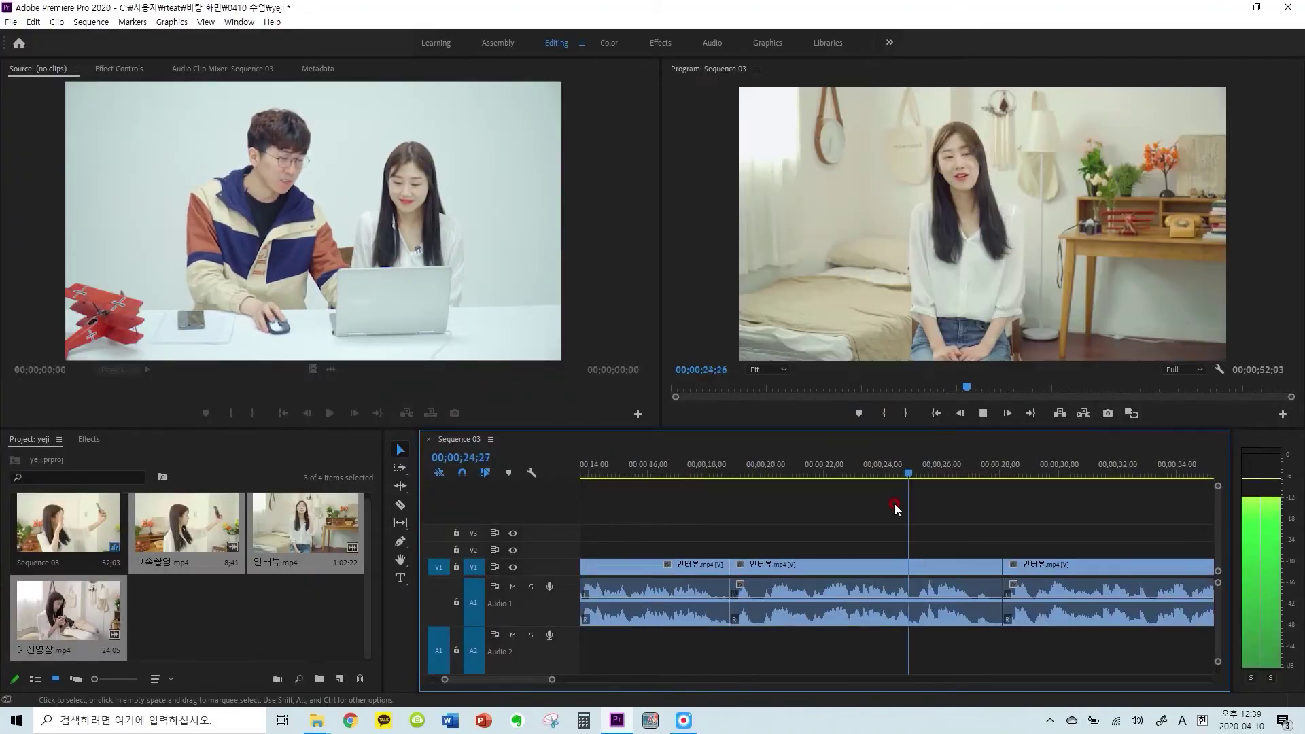
click(903, 502)
drag(945, 477, 913, 468)
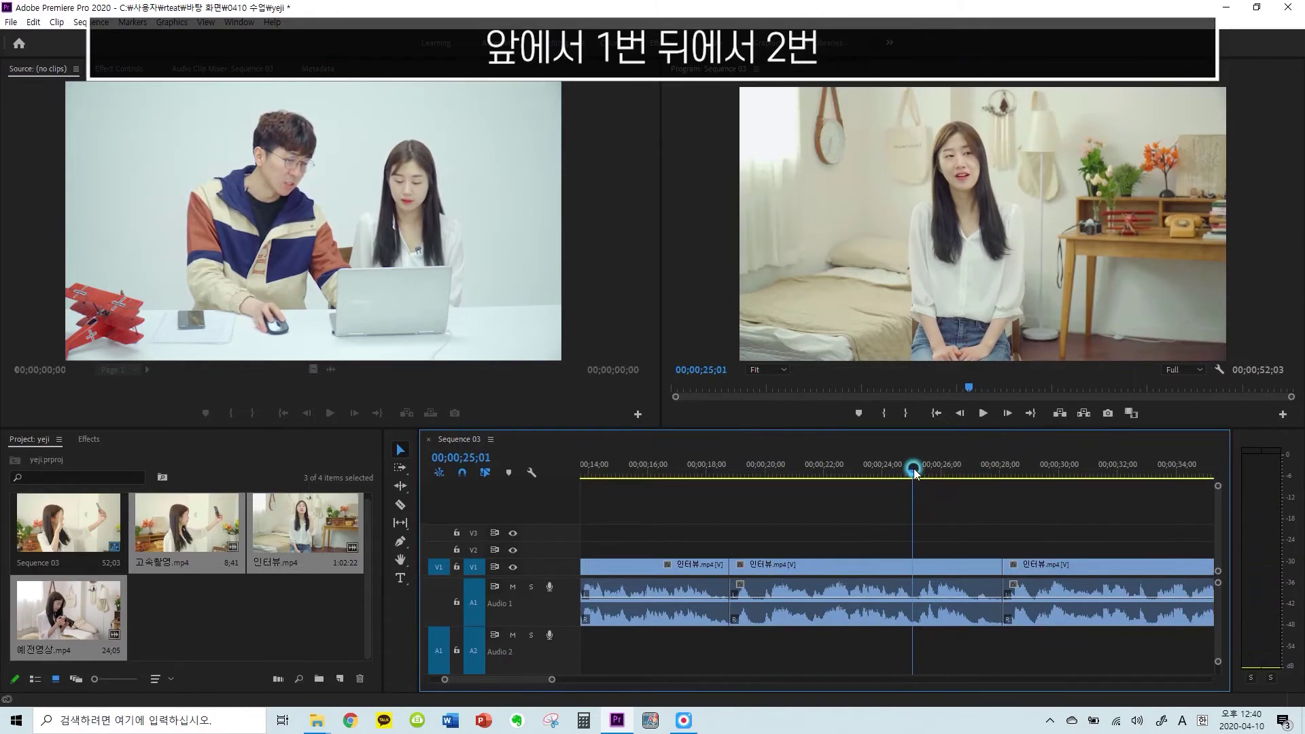
key(ctrl+k)
click(940, 569)
key(shift+Delete)
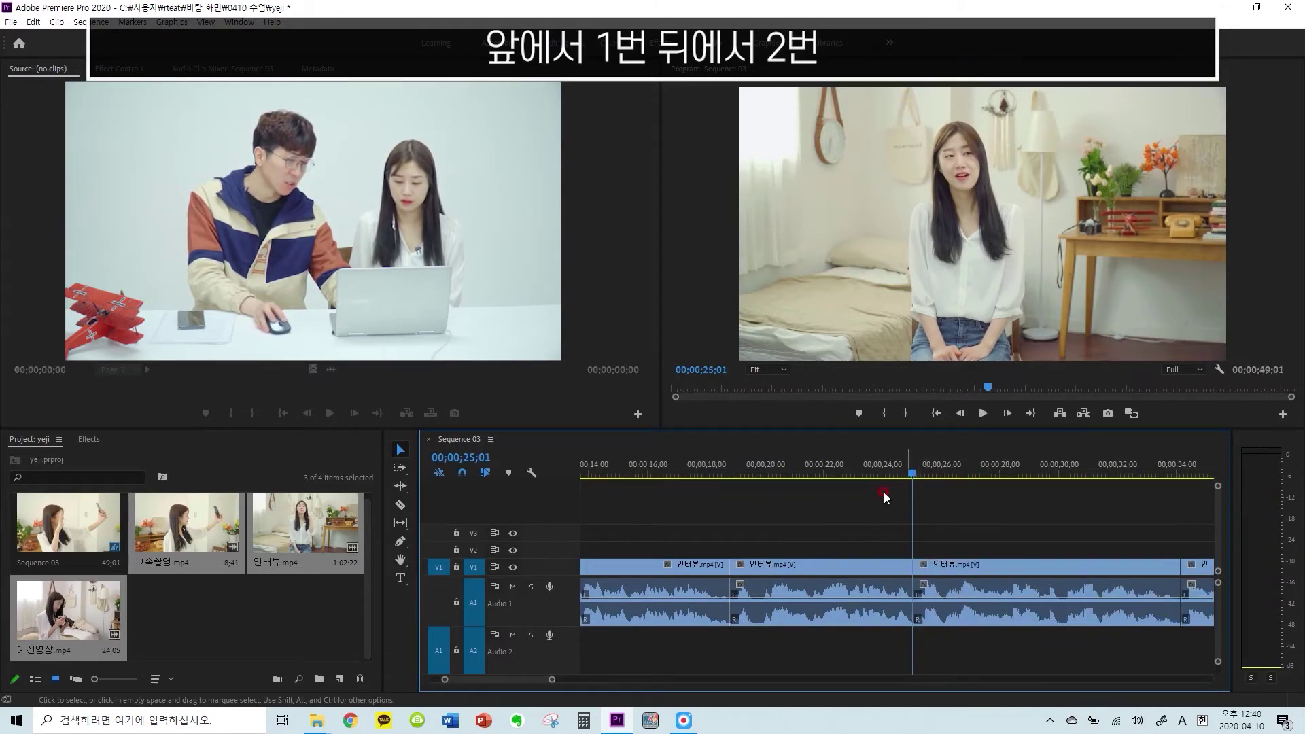
Play the sequence across the 00;00;25;01 cut to check the transition
click(876, 475)
key(space)
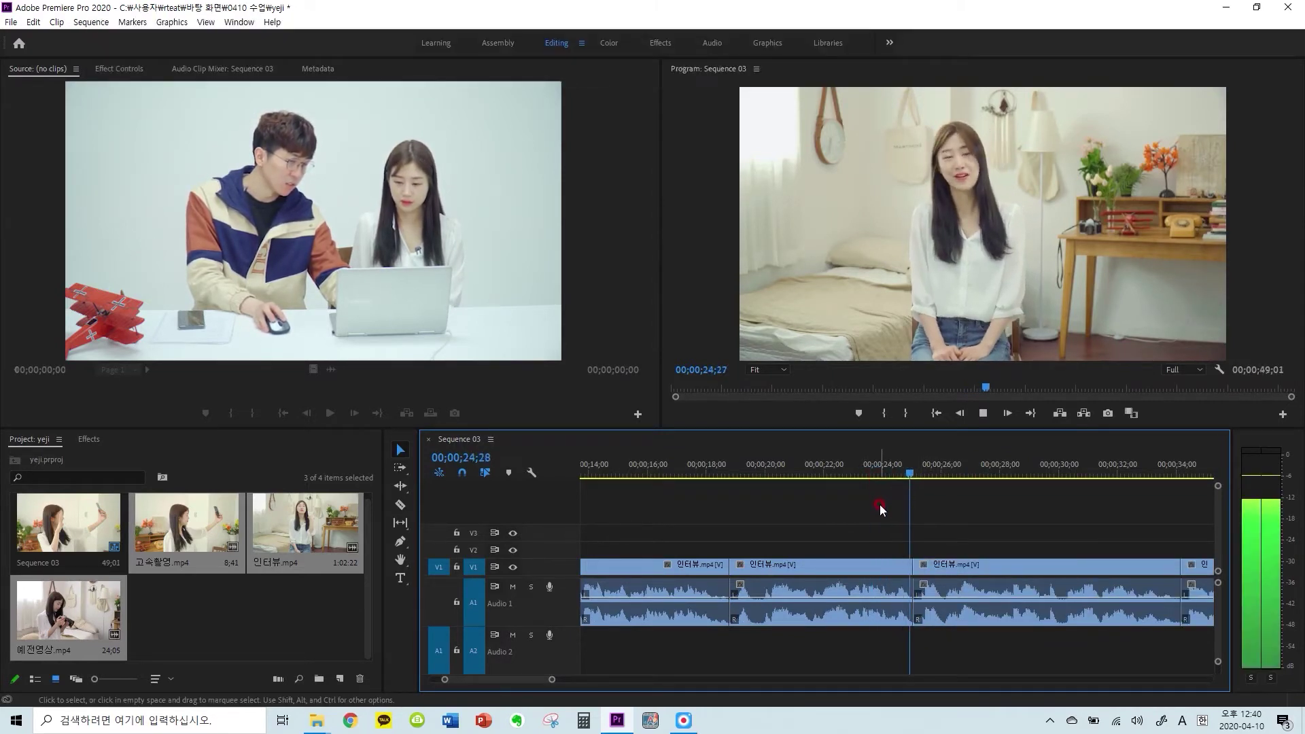
key(space)
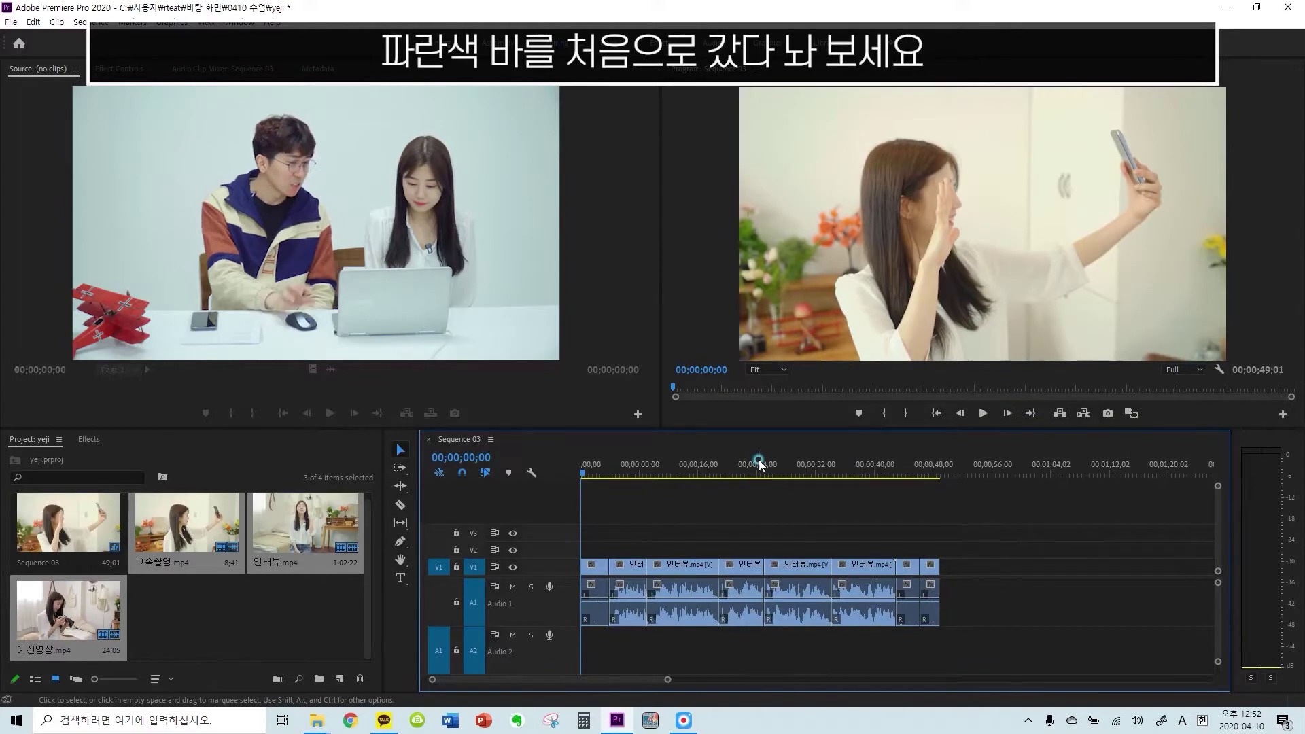
Add the text "셀카찍는중" over the lower middle of the video picture at the sequence start, 00;00;00;00
click(758, 460)
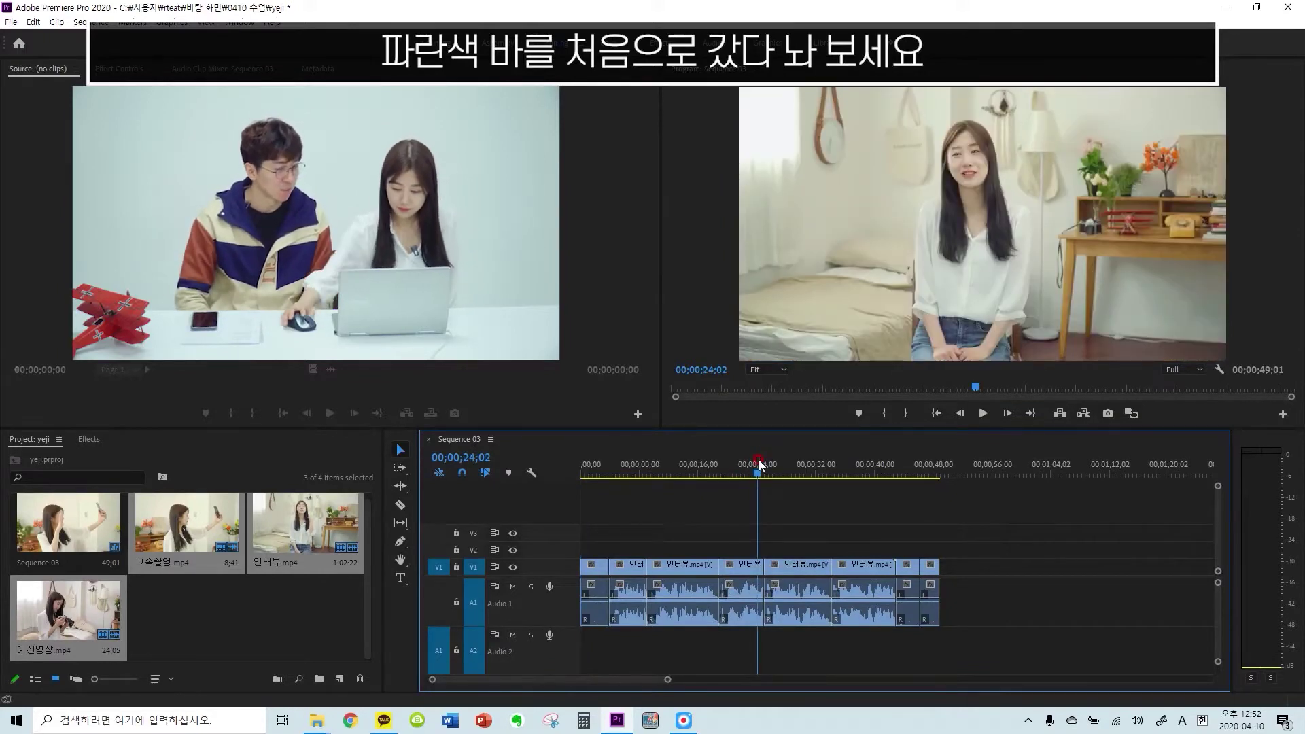
drag(758, 470, 625, 484)
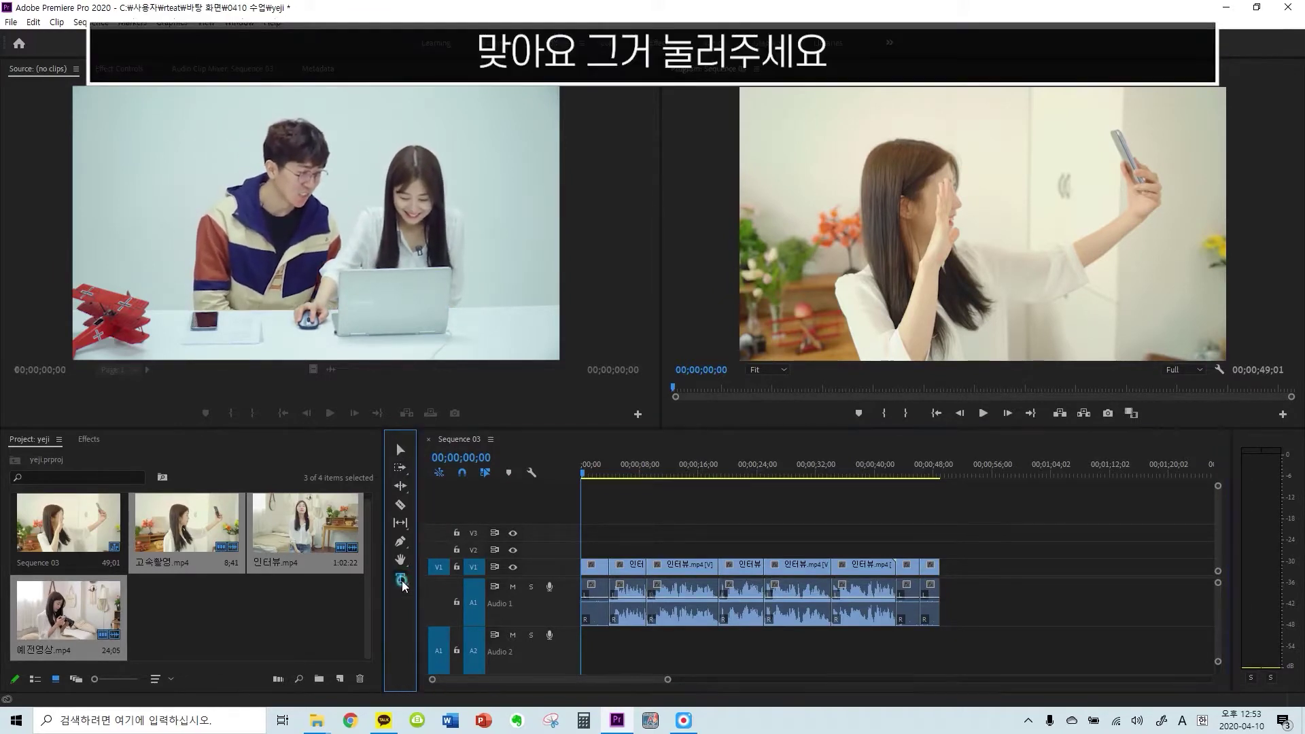
click(405, 580)
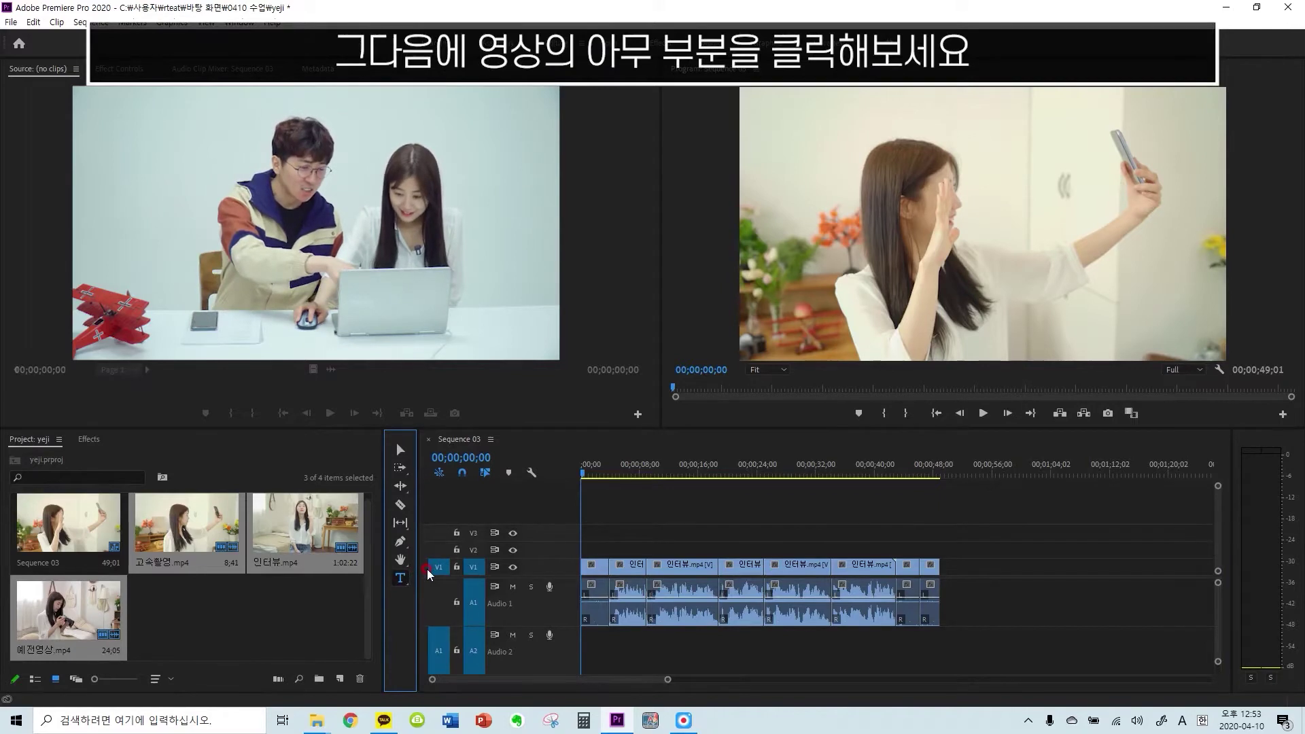
click(893, 296)
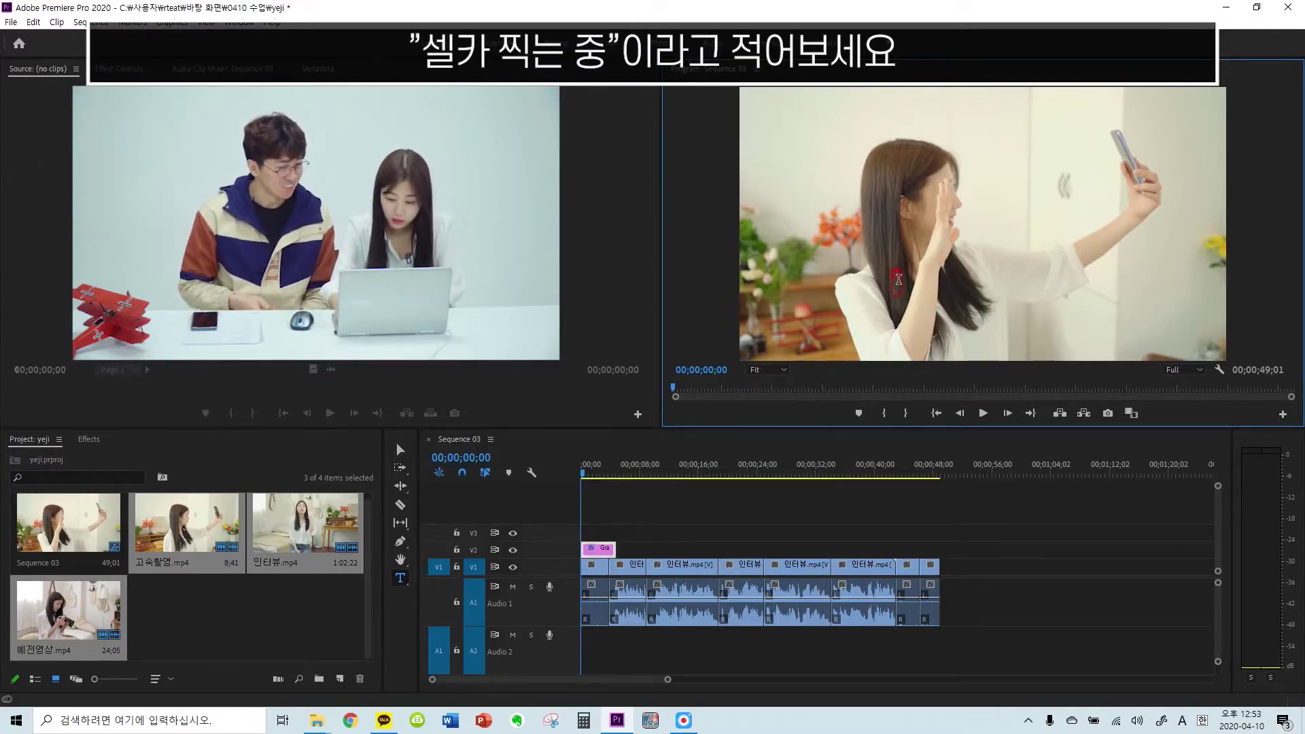
key(Hangul)
text(세)
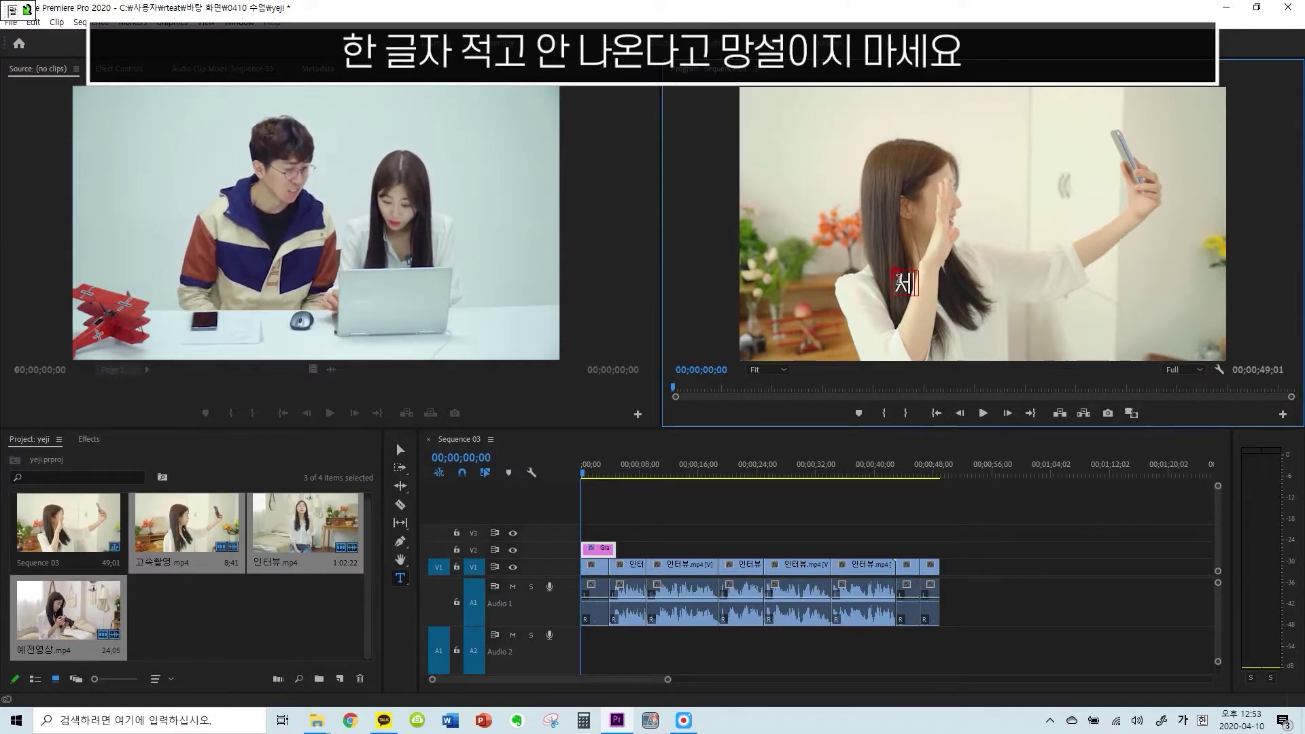
key(BackSpace)
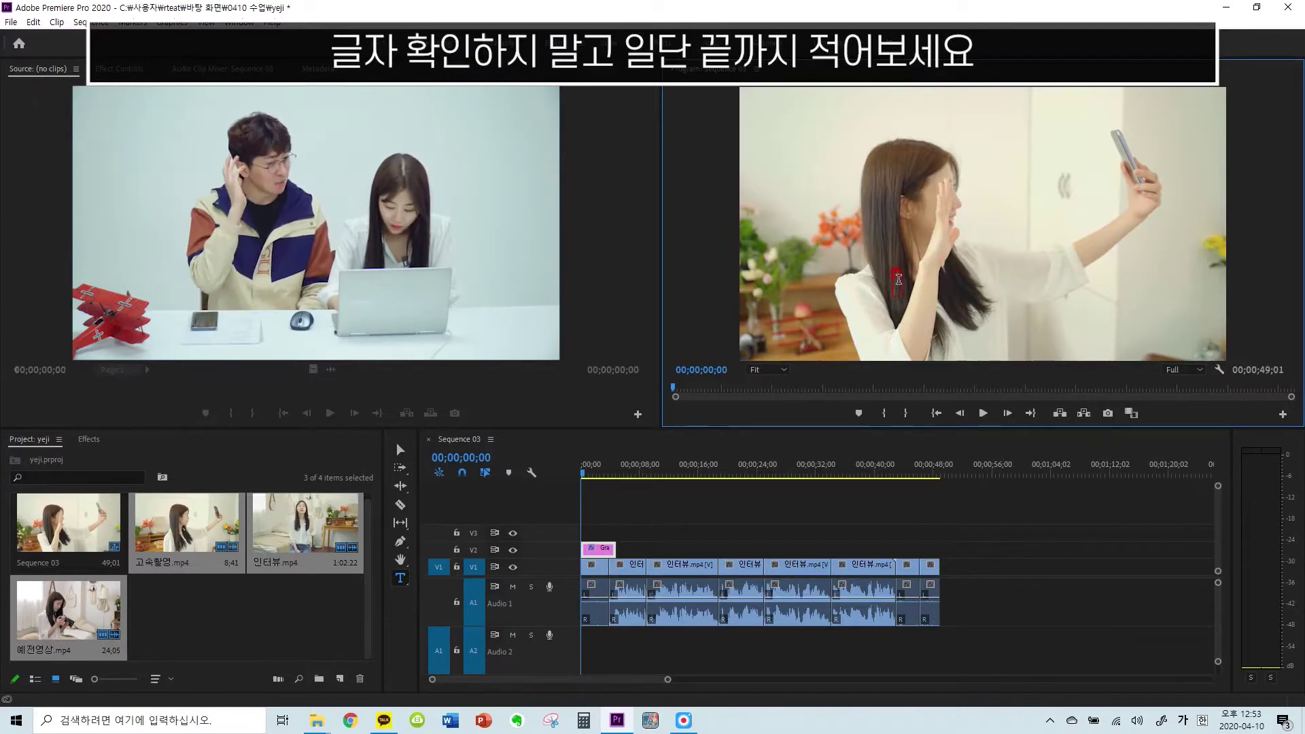
text(셀카)
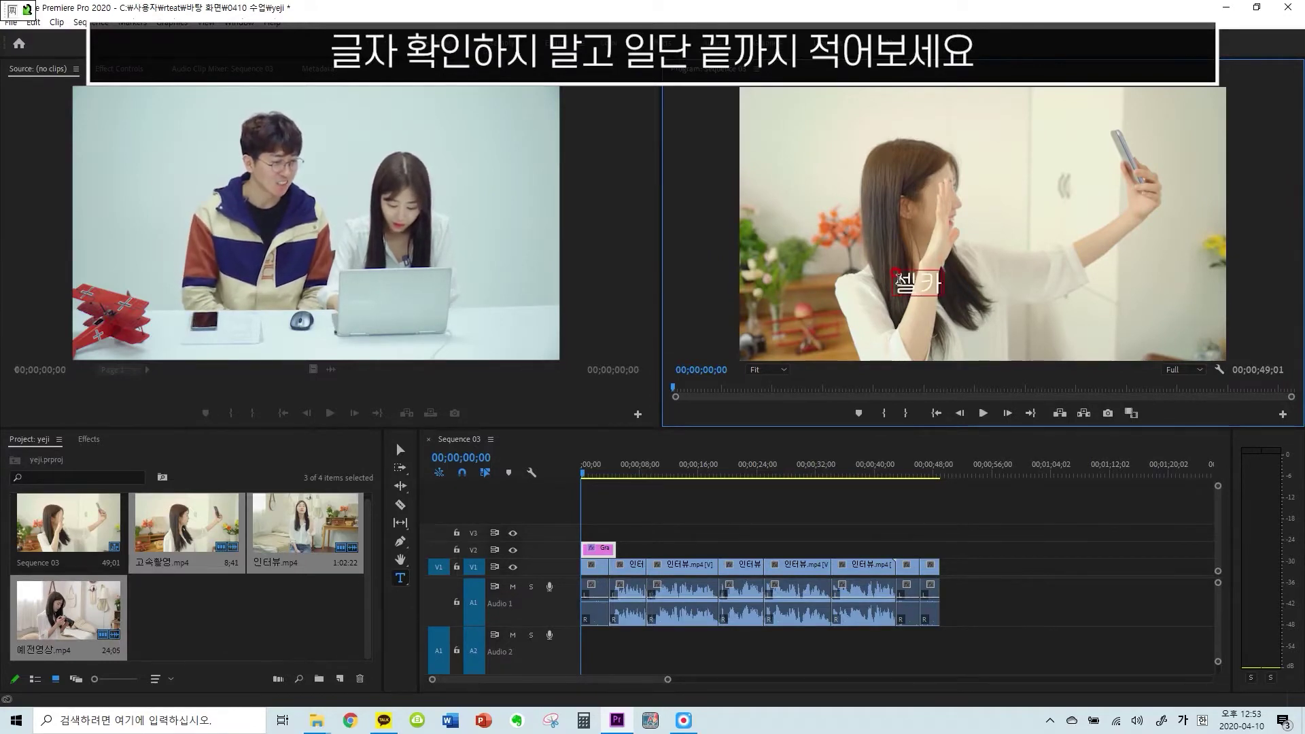
text(찍는)
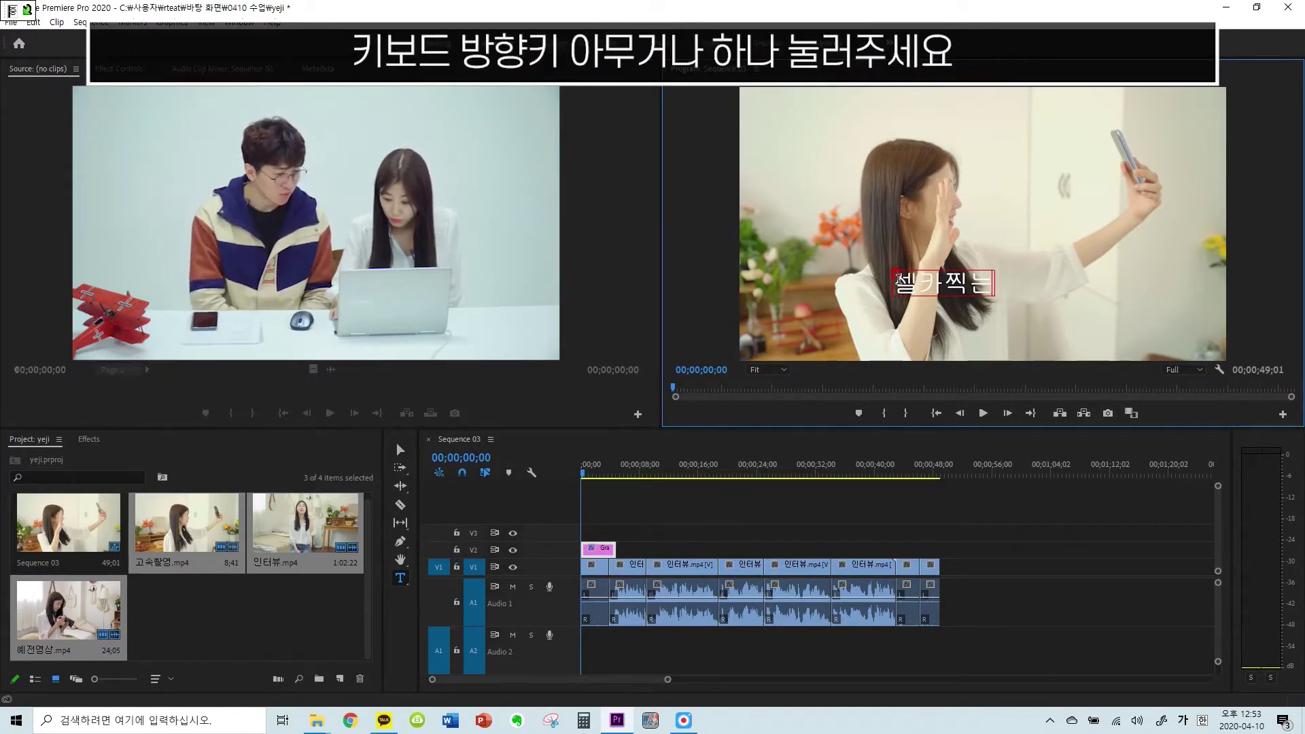
key(Right)
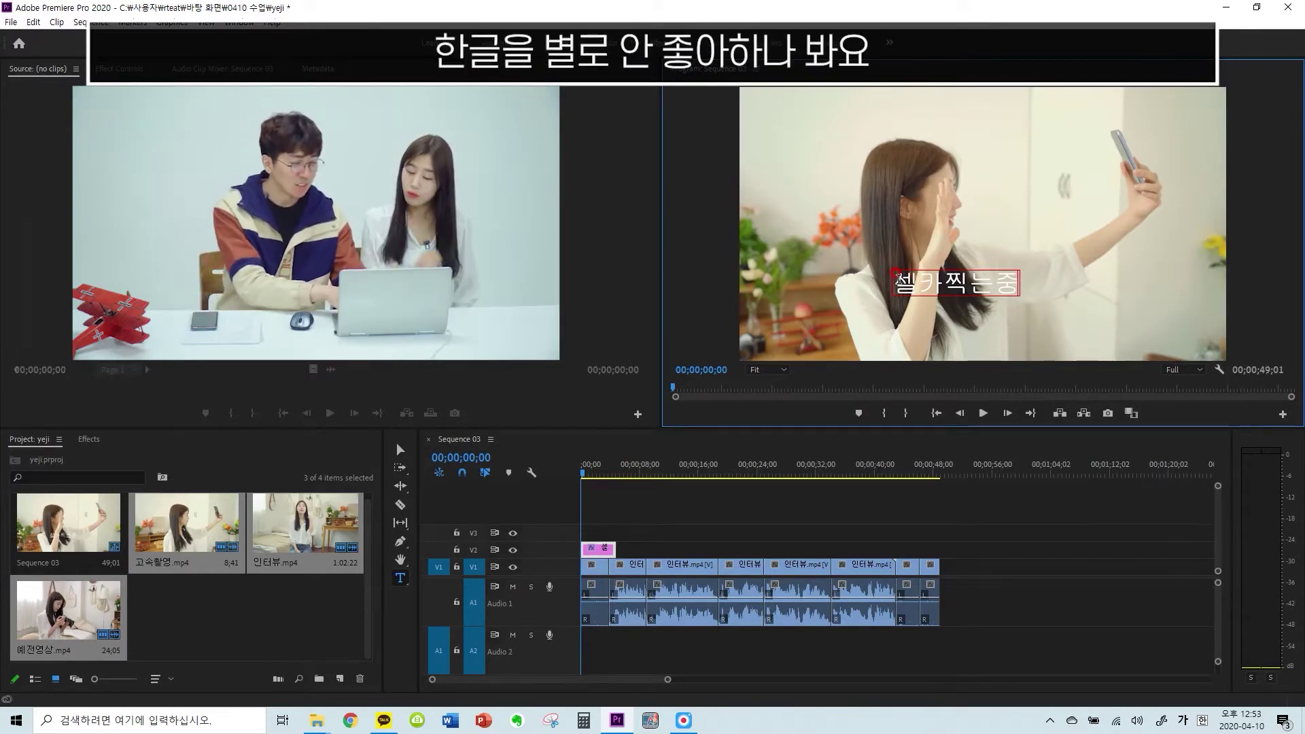
Try adding the Latin letters dfsf to the end of the caption, remove them, and retype the final 중
text(dfsf)
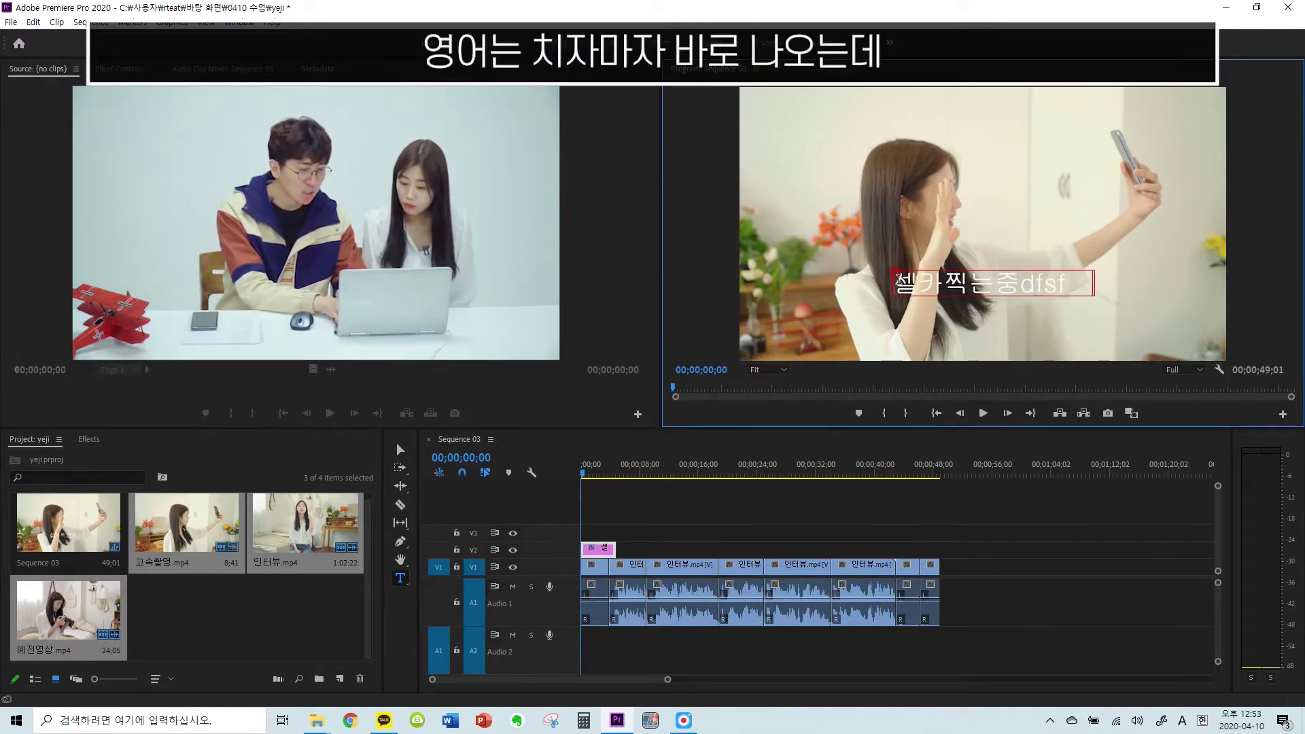
key(BackSpace)
key(BackSpace)
key(BackSpace)
key(BackSpace)
key(BackSpace)
key(BackSpace)
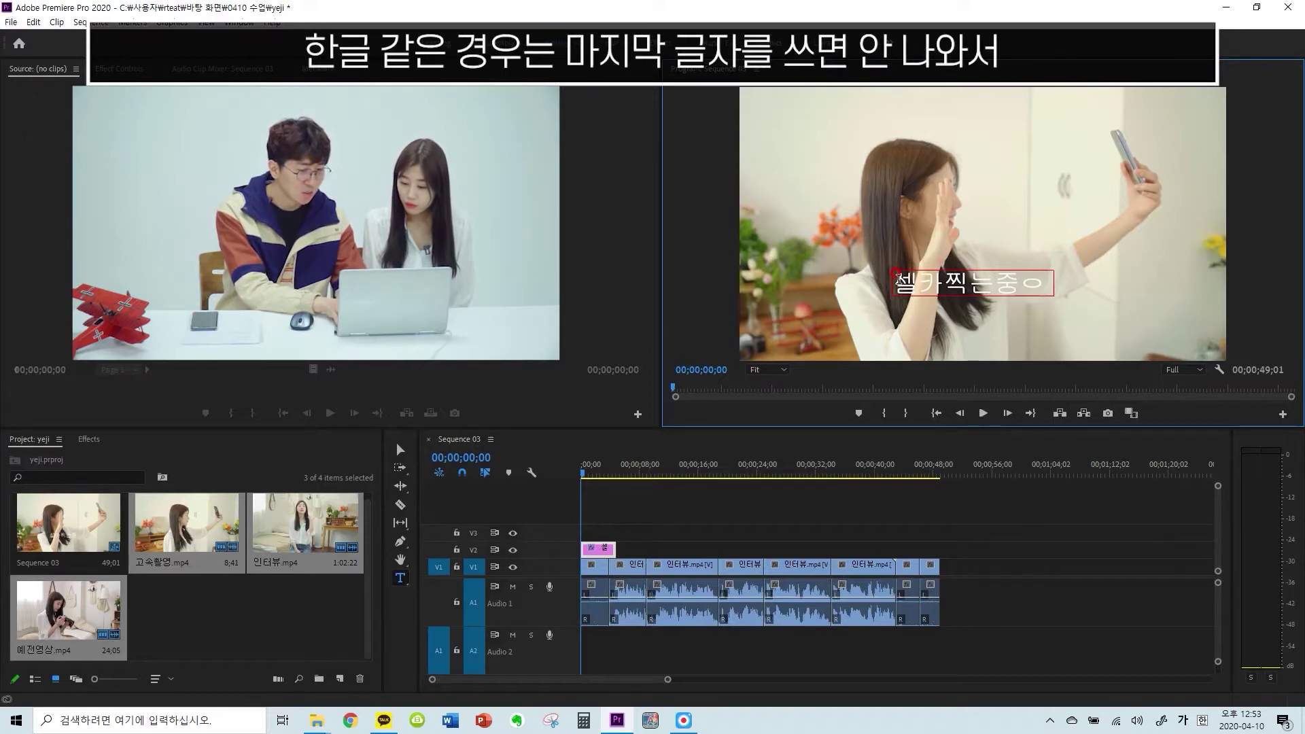
key(BackSpace)
text(ㅈ)
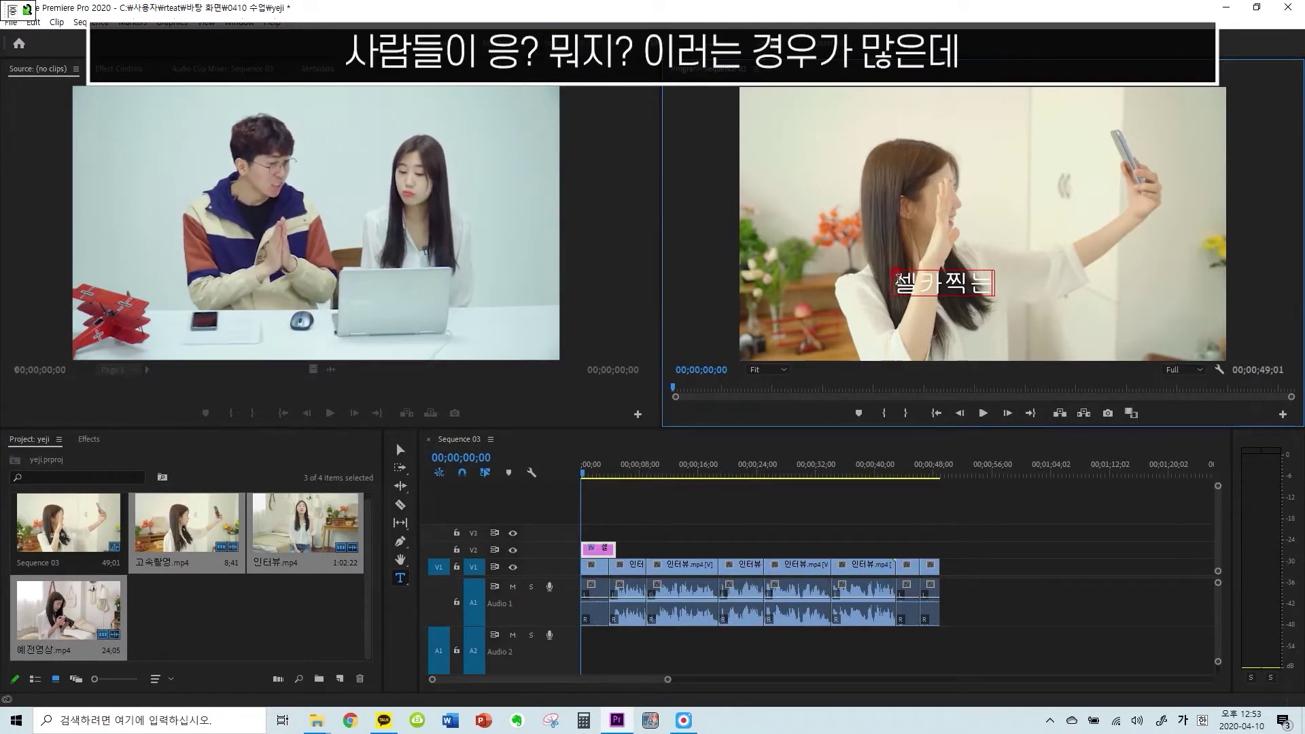
text(중)
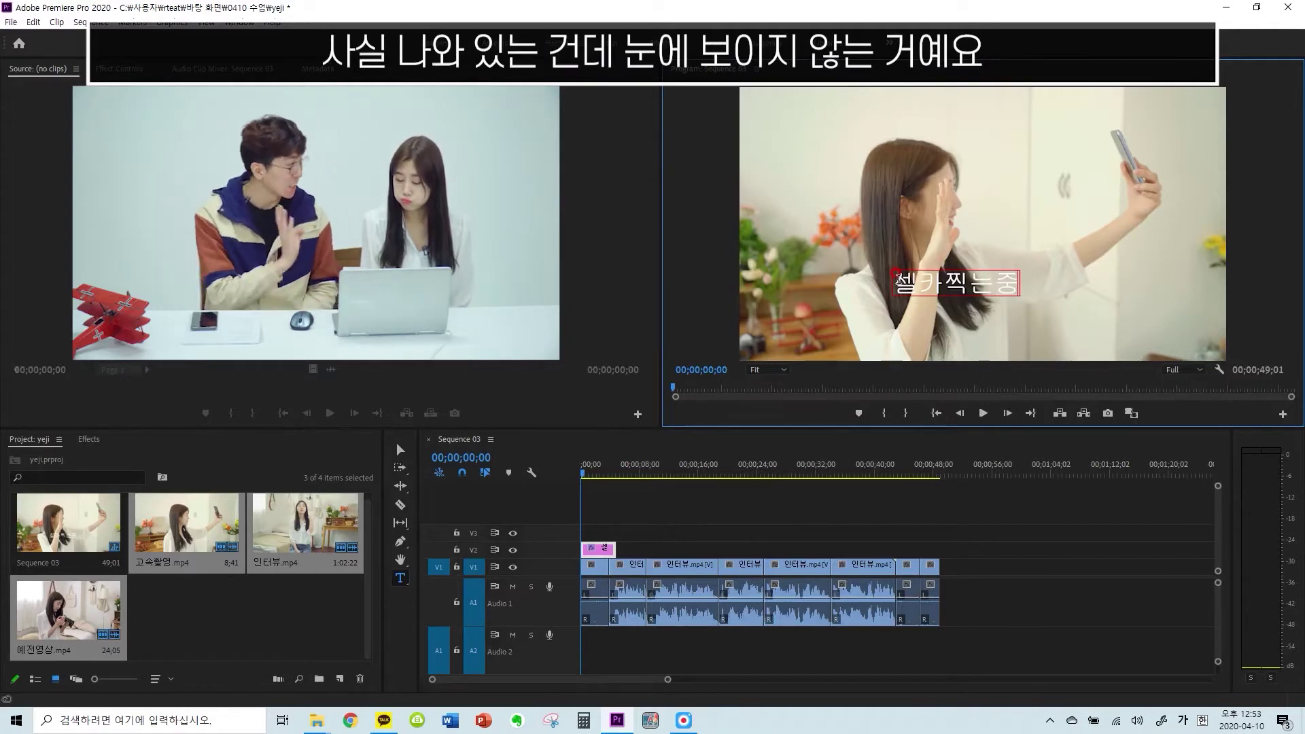
Clear the whole caption and retype it as 셀카찍는중
key(BackSpace)
key(BackSpace)
key(BackSpace)
key(BackSpace)
key(BackSpace)
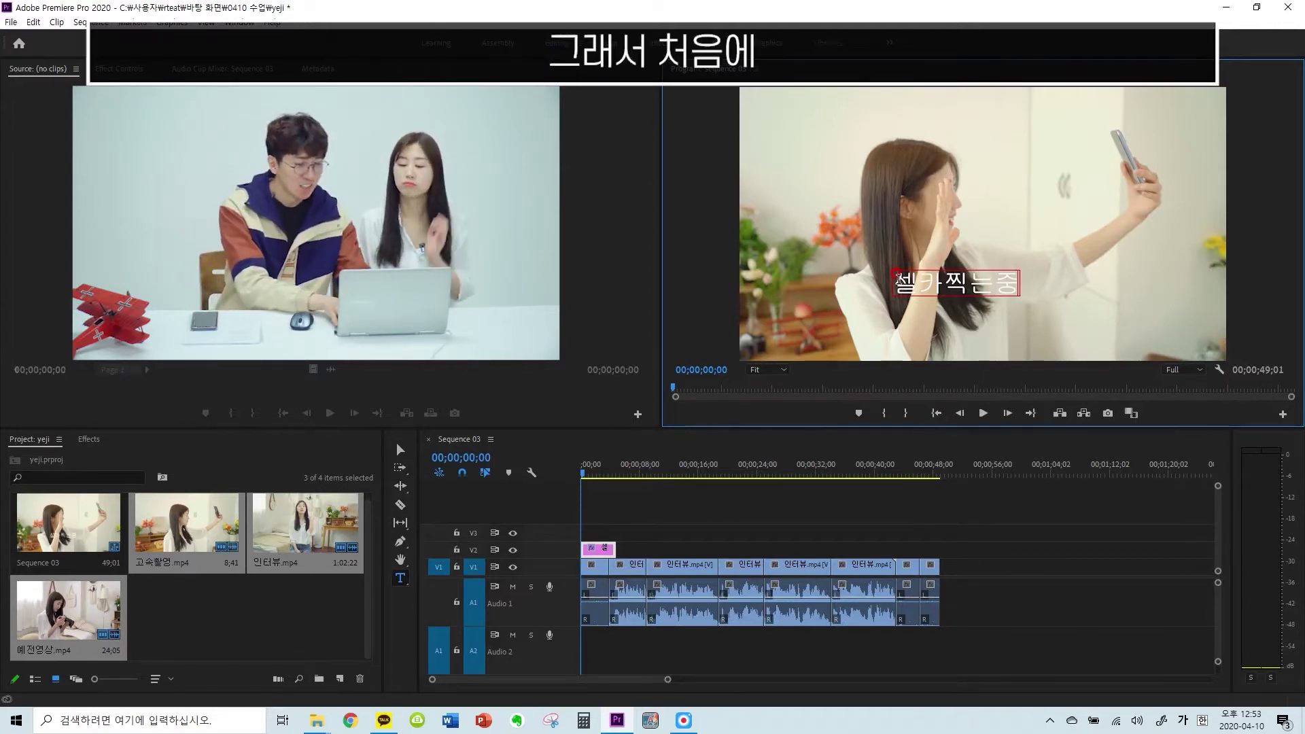
text(세)
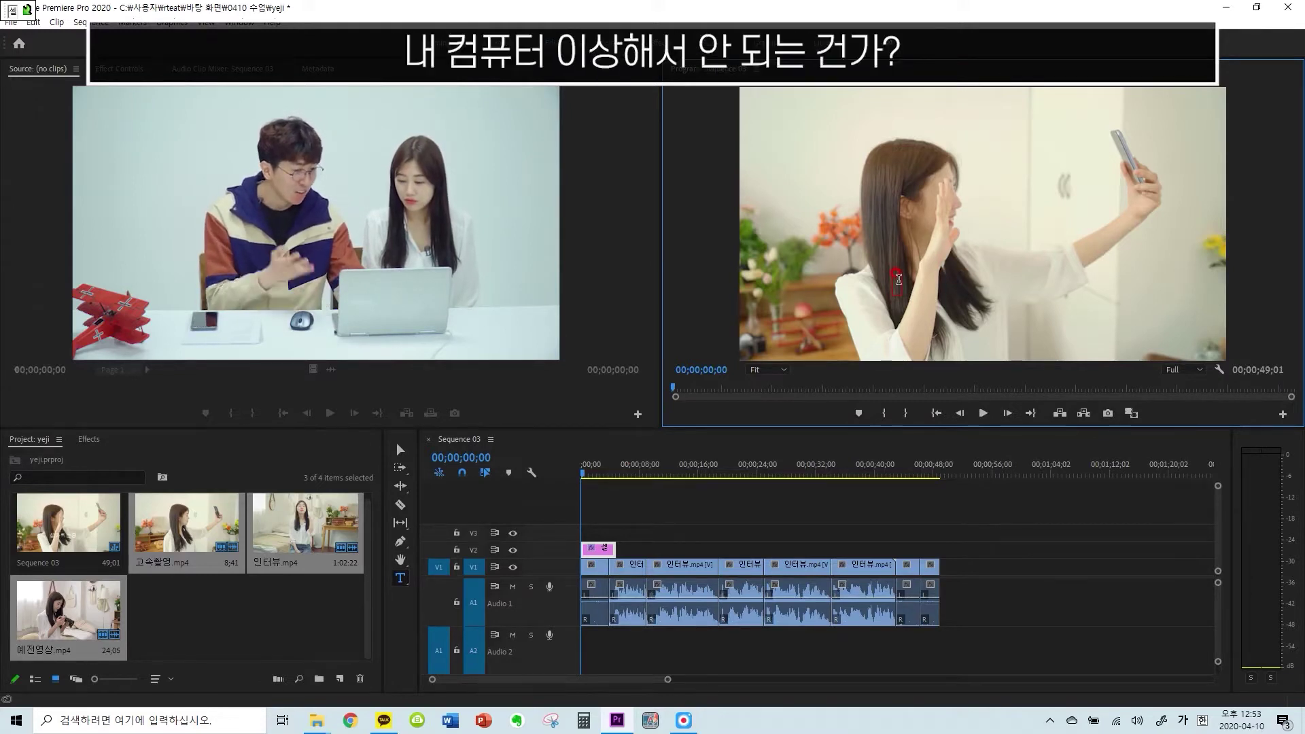
text(카찌)
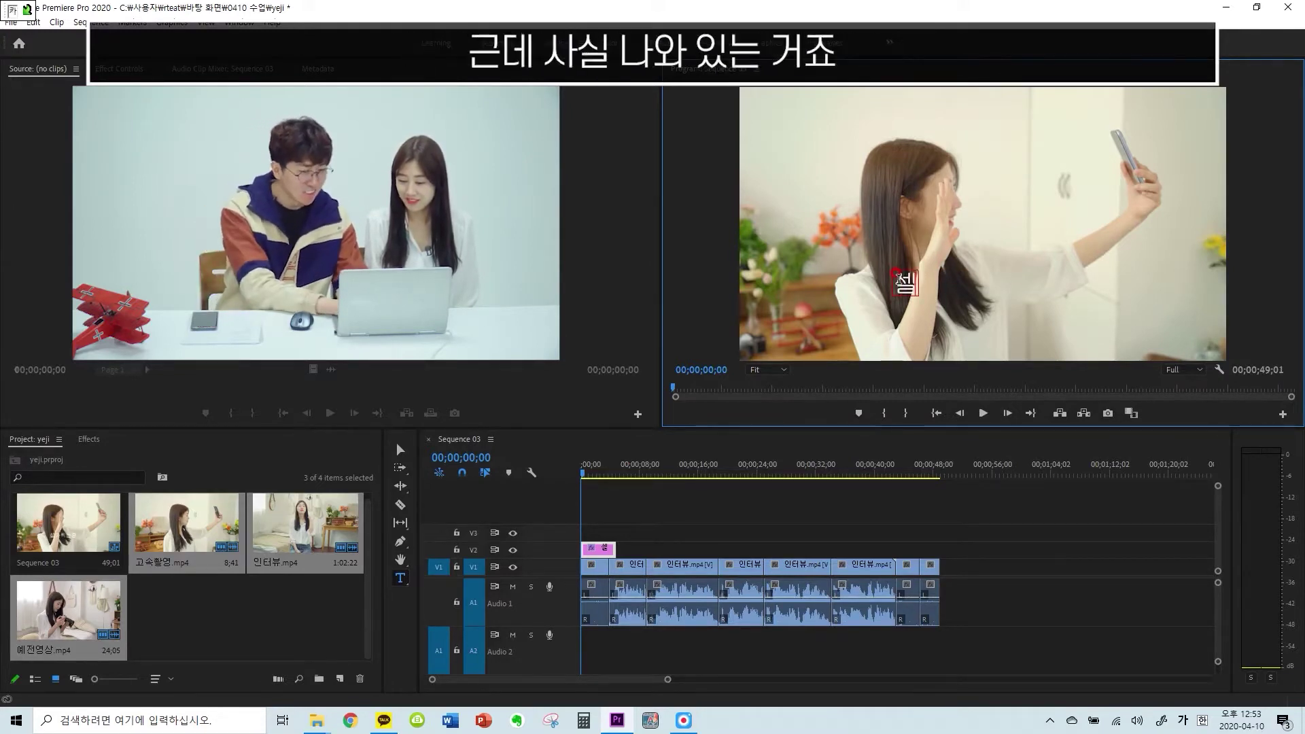
text(찍는중)
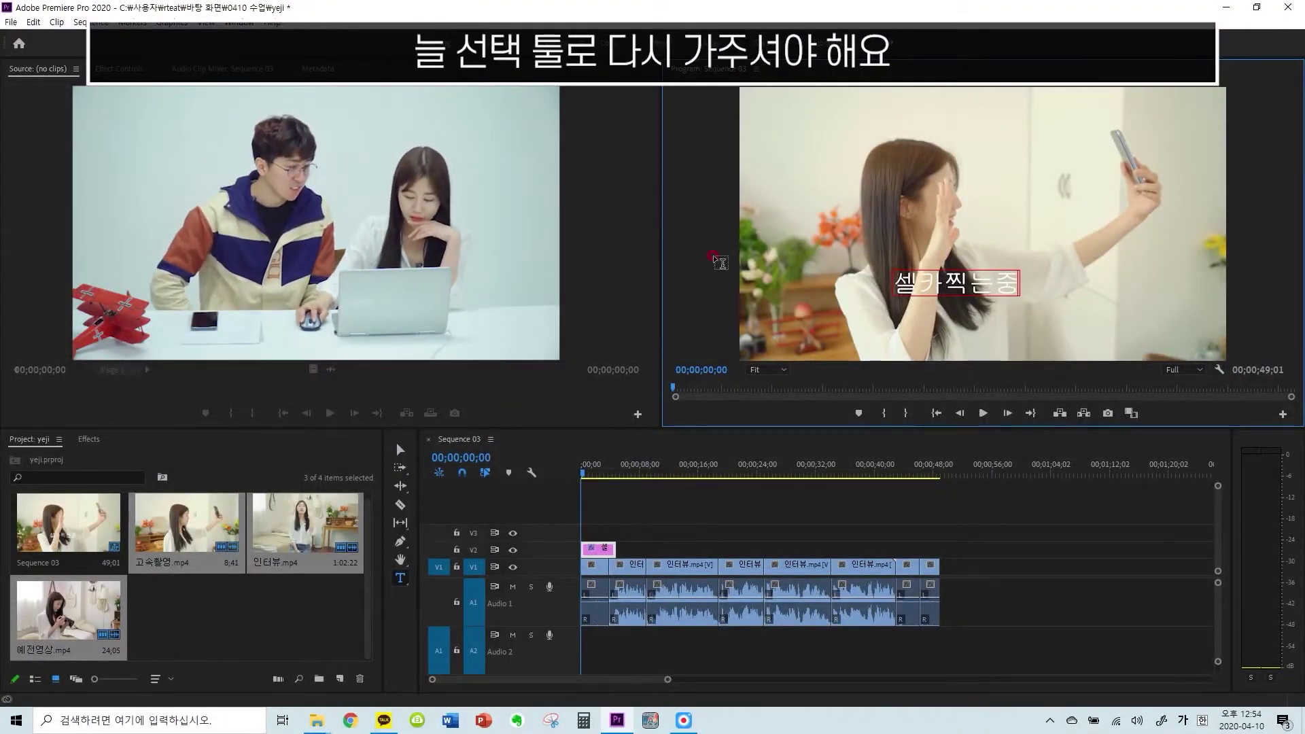
With the Selection tool, move the caption close to the frame's lower edge and enlarge it to a scale of about 124
click(400, 450)
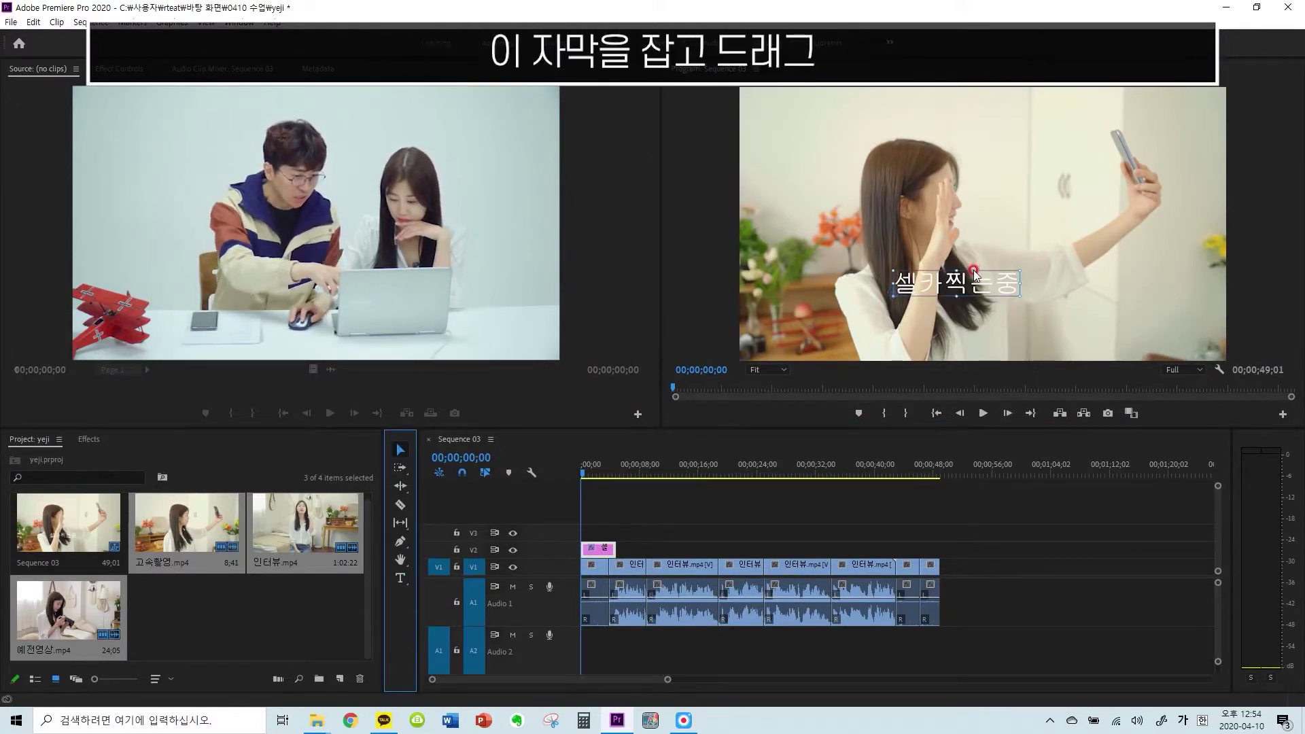
mouse_move(974, 276)
mouse_down()
mouse_move(985, 203)
mouse_move(1033, 110)
mouse_move(1019, 219)
mouse_move(945, 319)
mouse_move(846, 213)
mouse_move(897, 158)
mouse_move(916, 161)
mouse_move(978, 271)
mouse_move(986, 320)
mouse_up()
click(1068, 332)
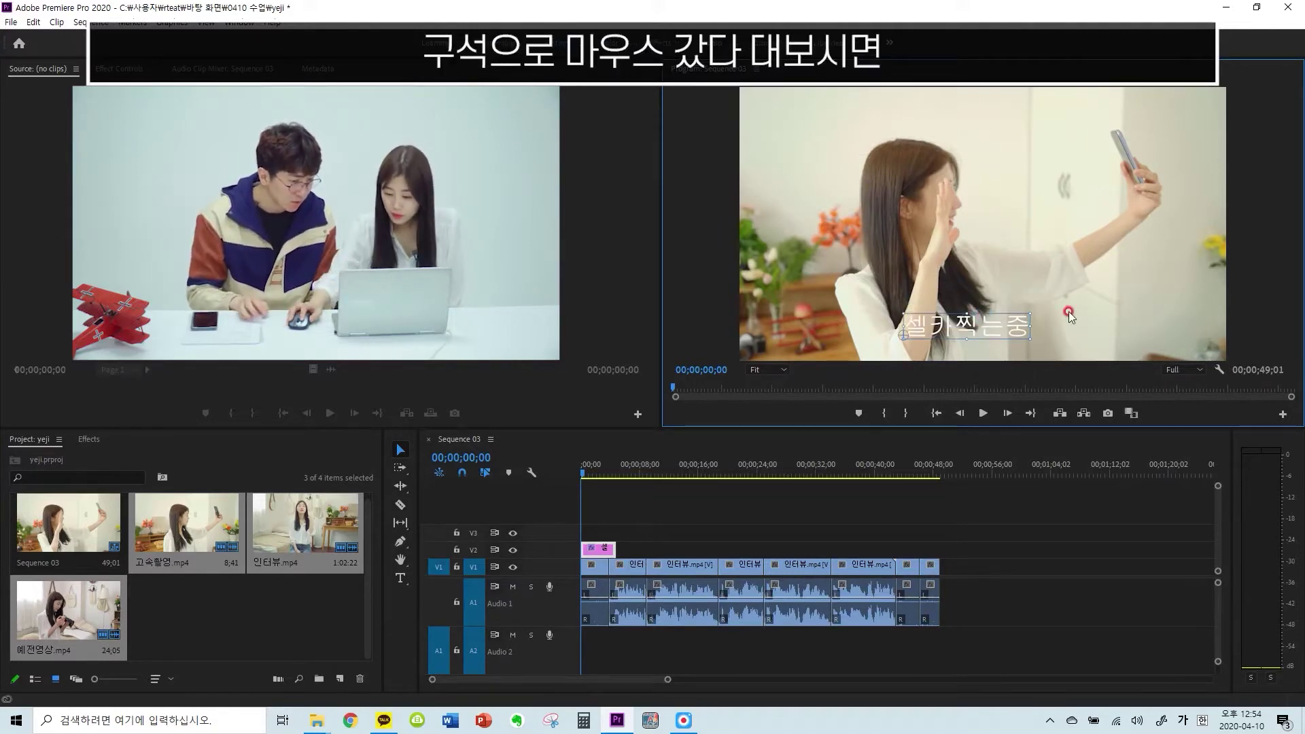
click(1017, 333)
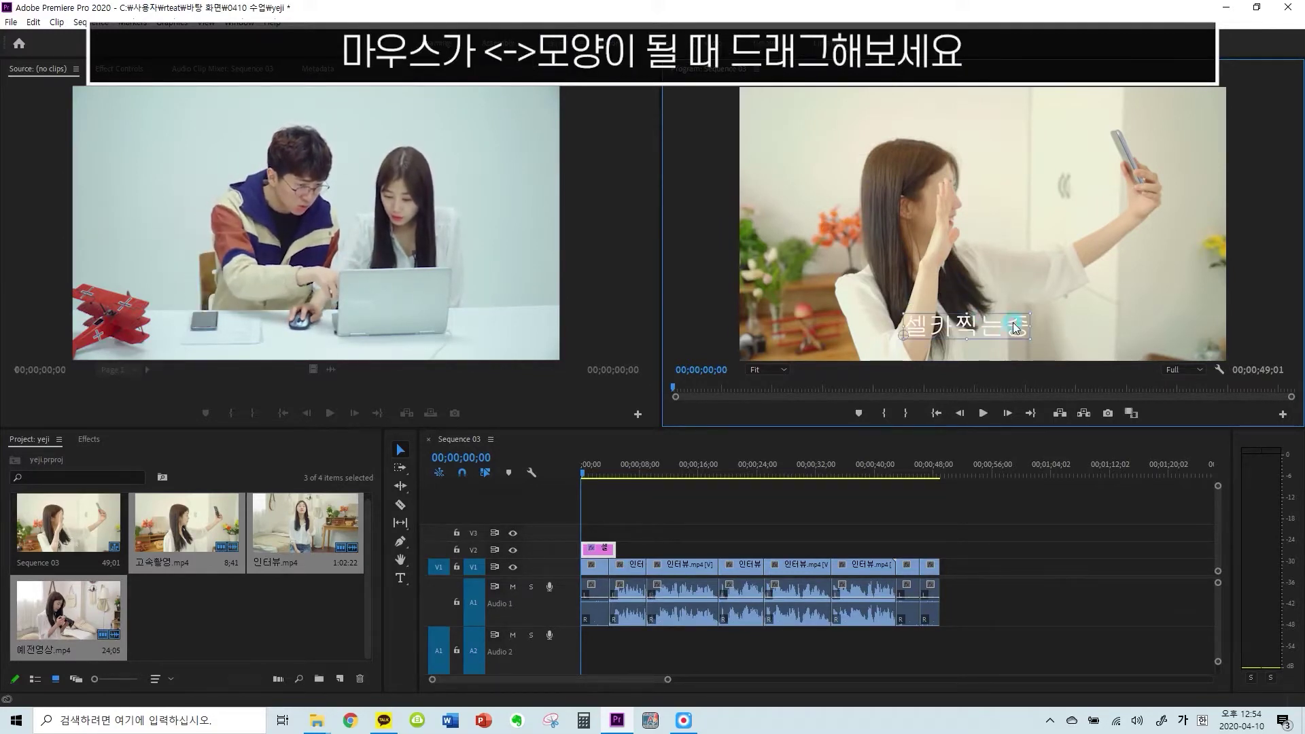
drag(1022, 314, 1050, 307)
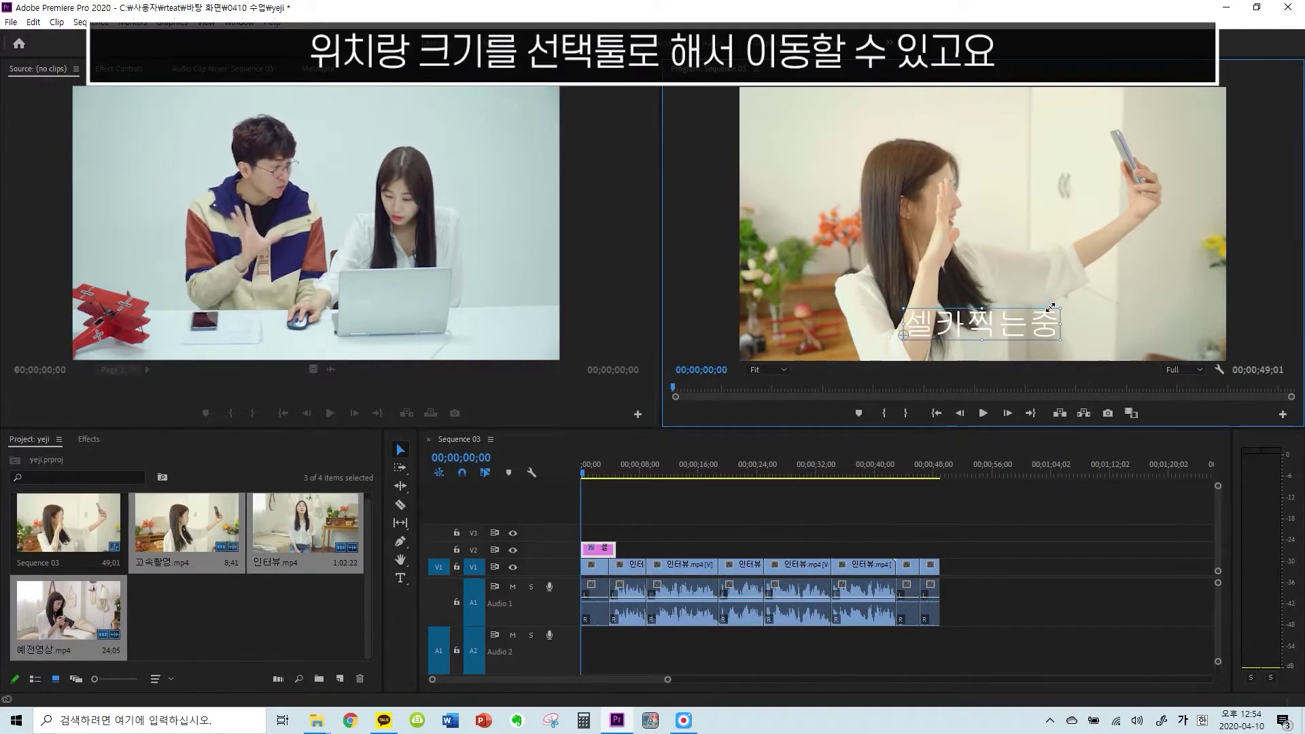
click(1035, 310)
click(1036, 321)
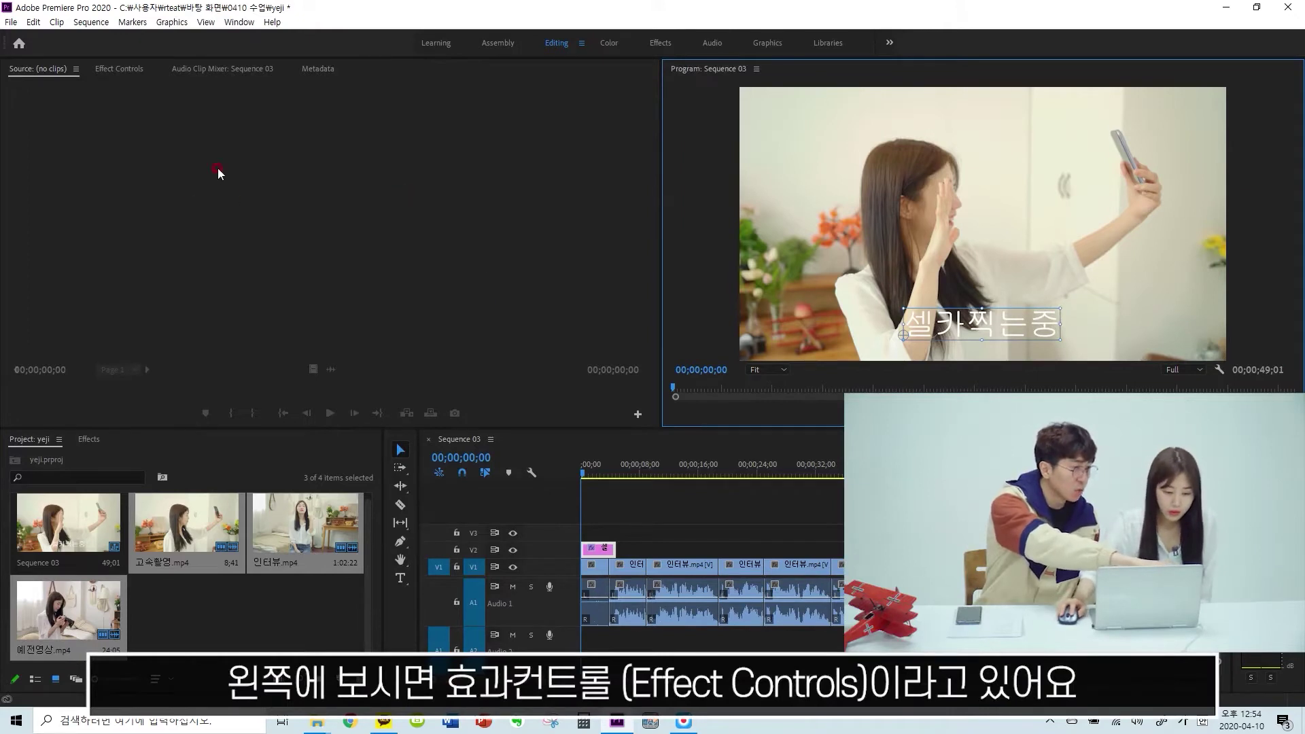
Expand the caption's text properties in Effect Controls and change its font to Cafe24 Ohsquare
click(116, 70)
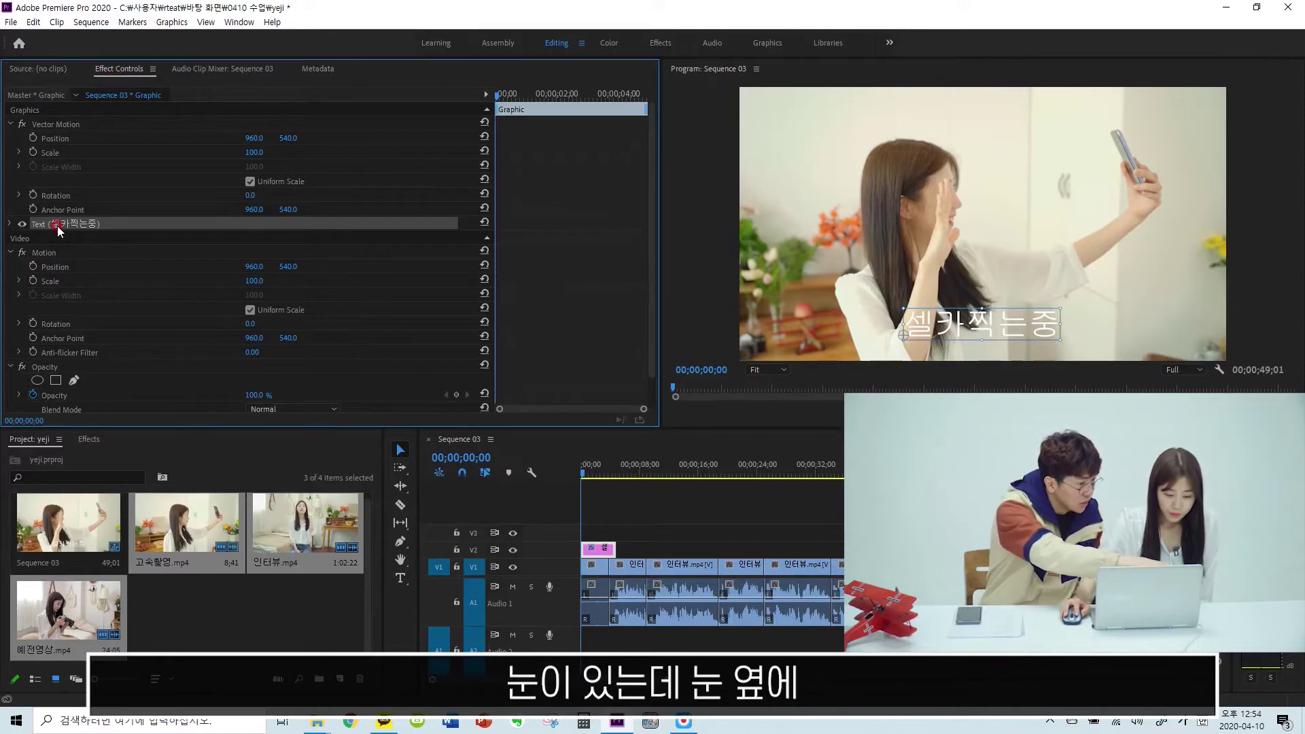
click(11, 224)
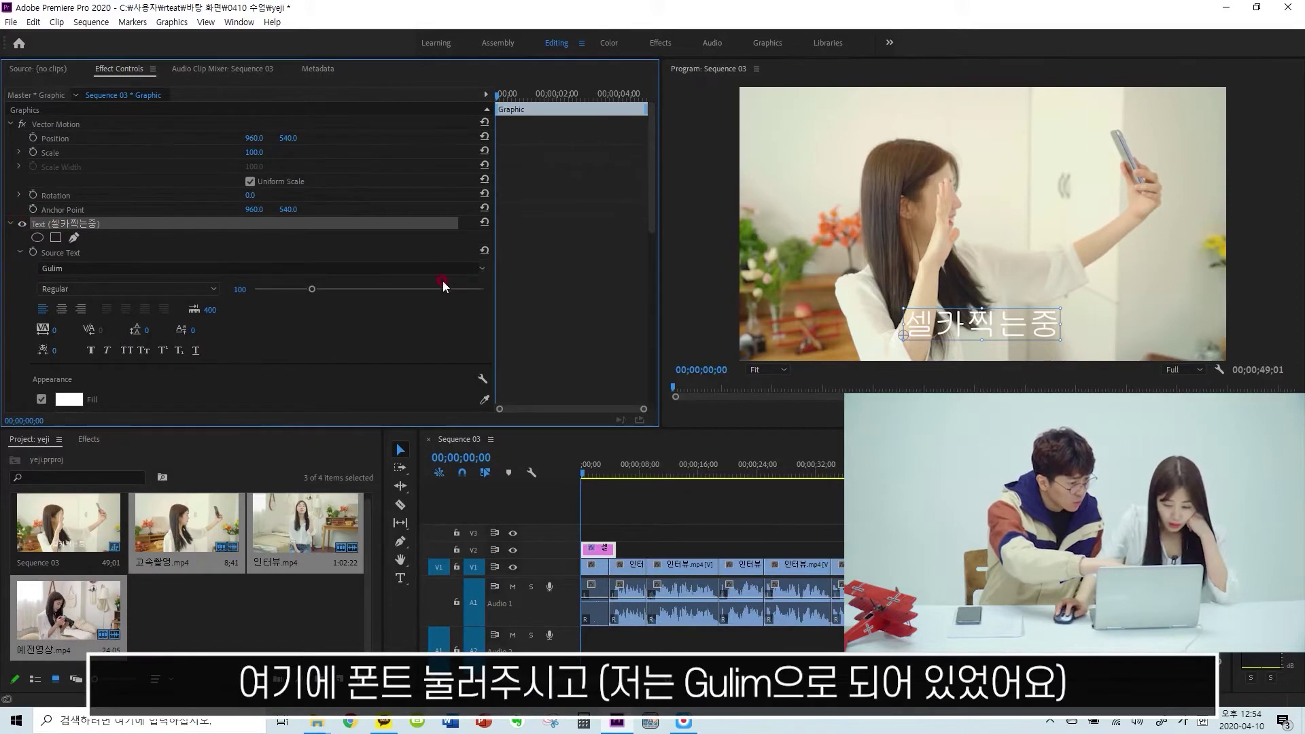
click(478, 268)
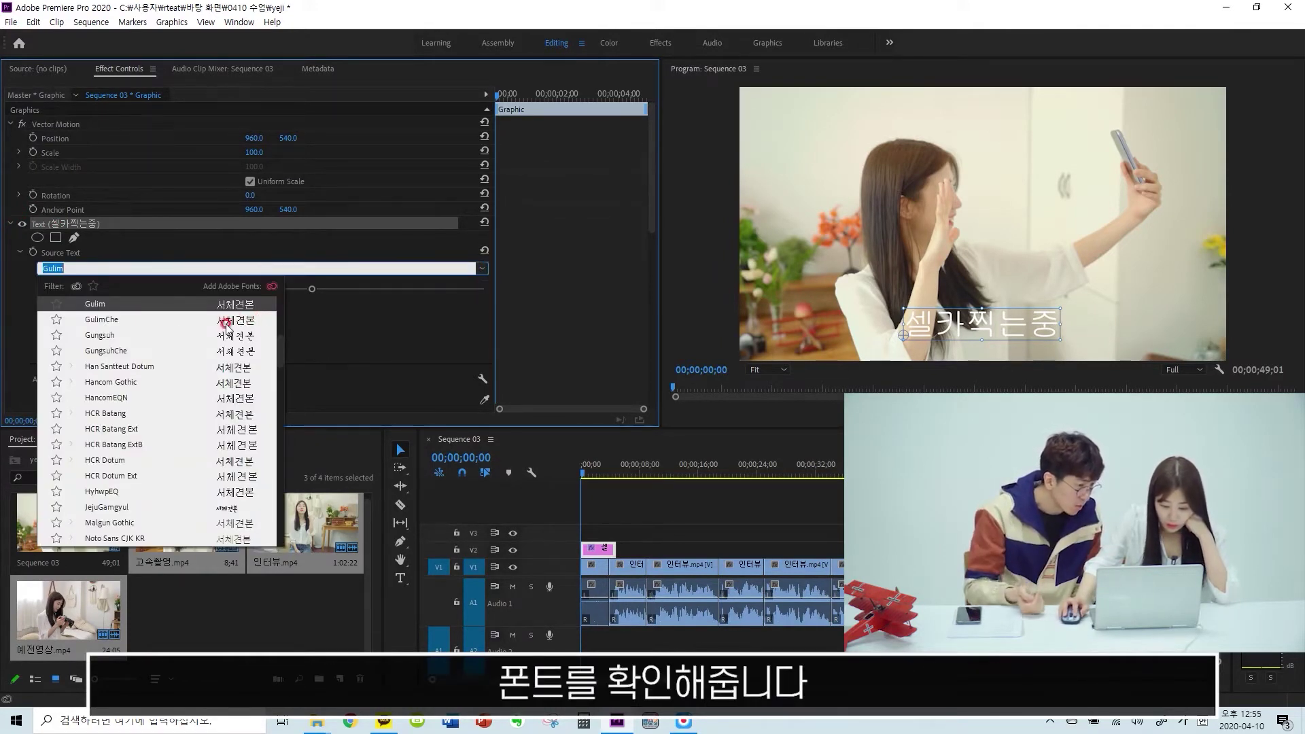
scroll(150, 329, up, 4)
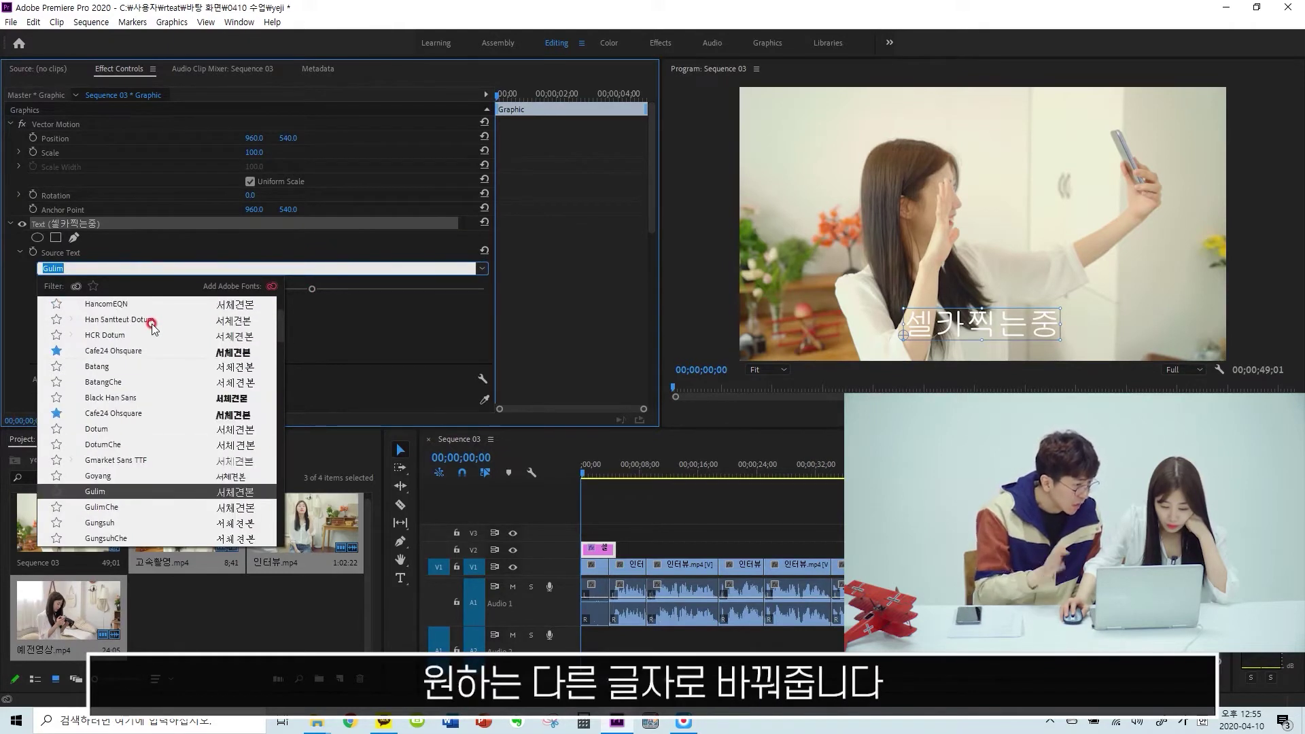
click(128, 350)
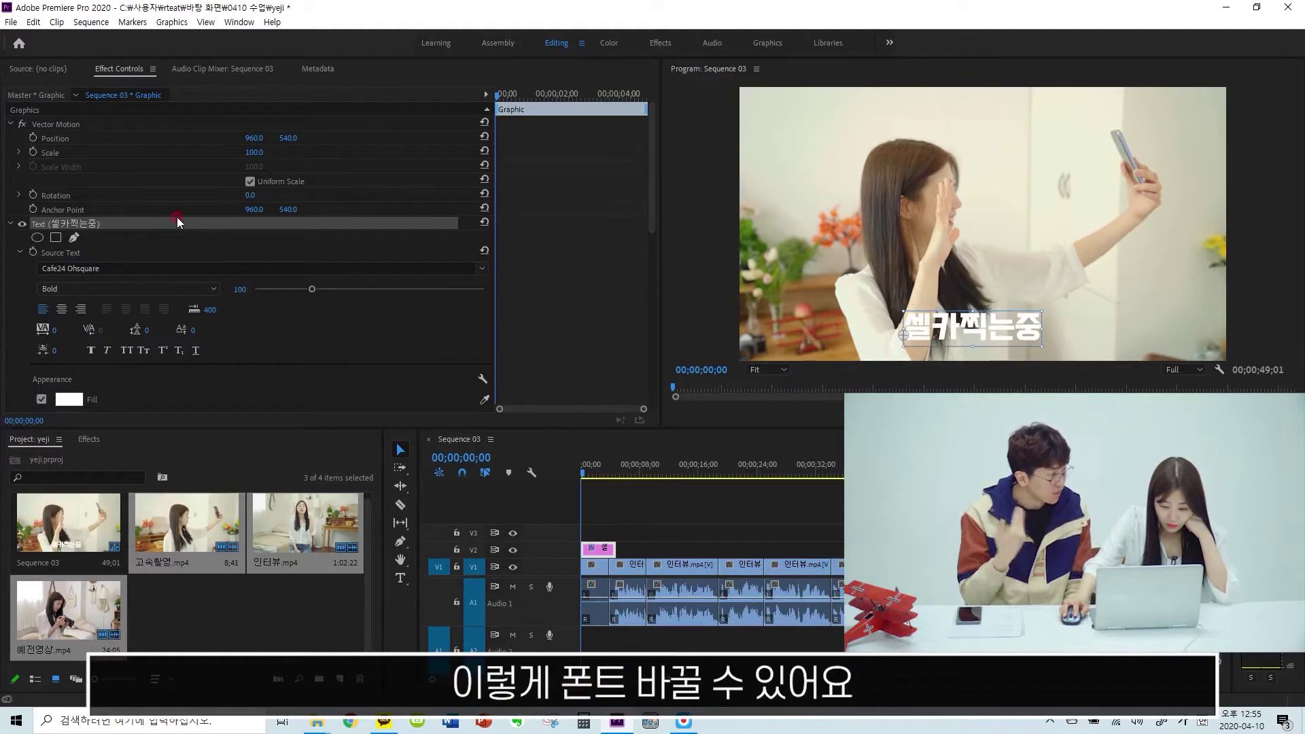
Try the HCR Dotum font and an English-only font, Gabriola, on the Korean caption
click(272, 269)
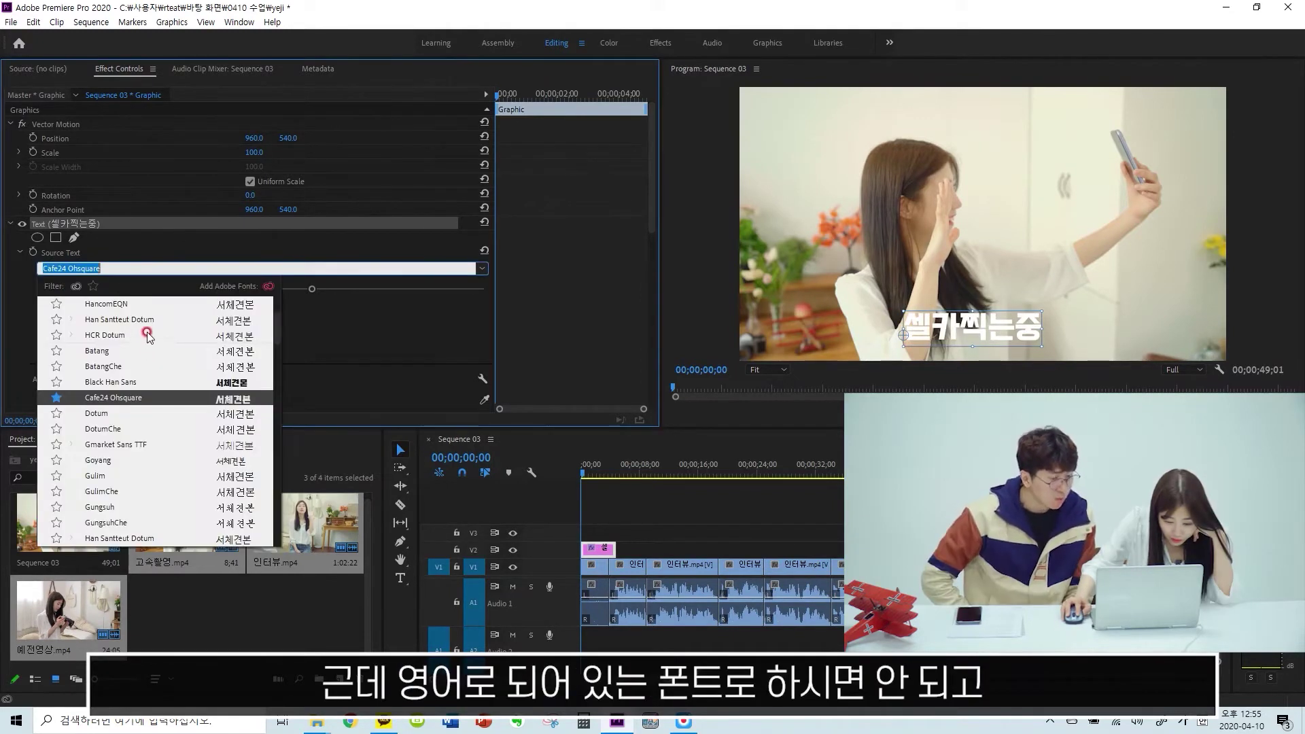
click(143, 338)
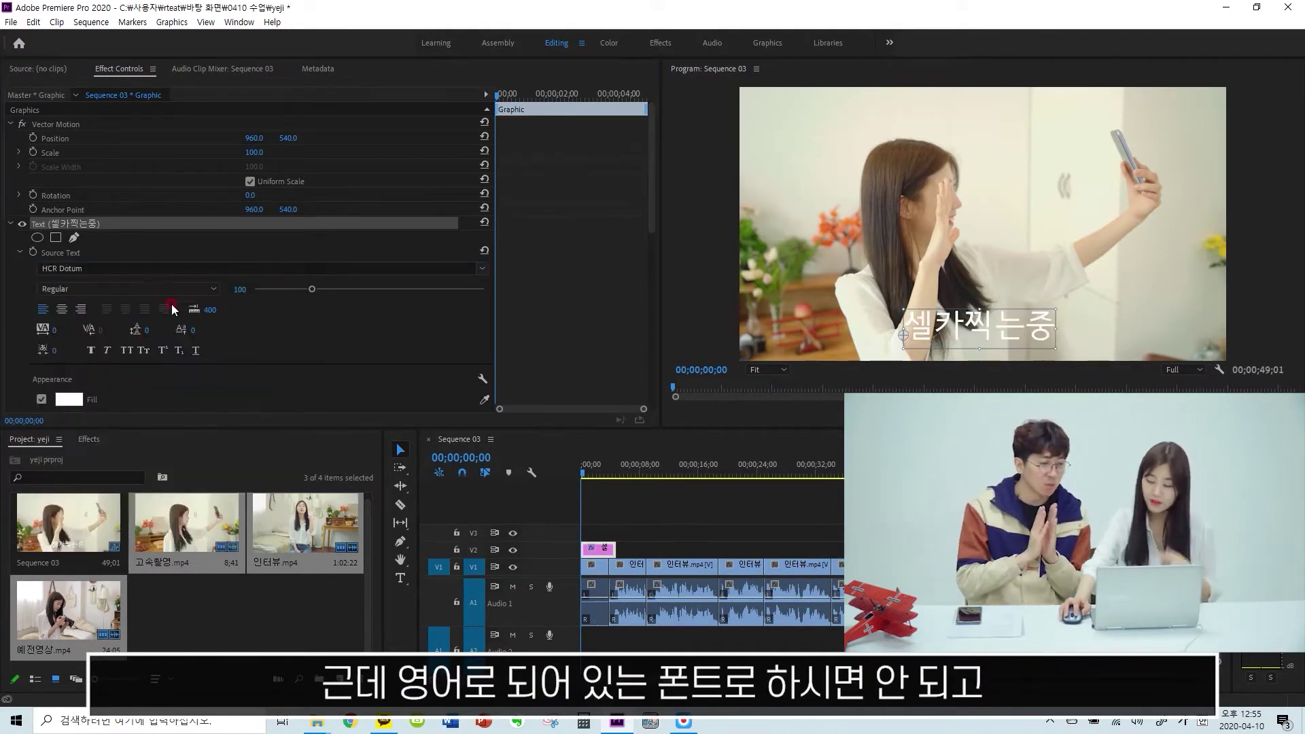
click(350, 269)
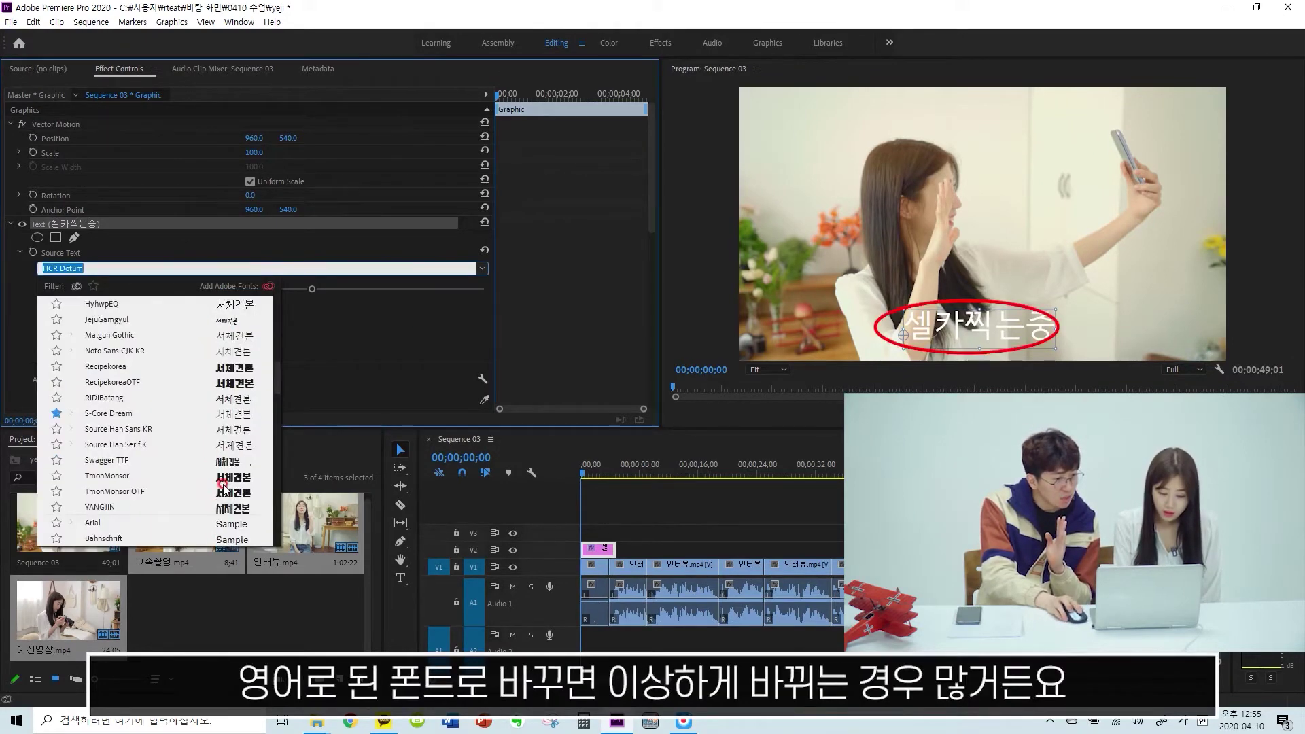
scroll(219, 478, down, 5)
click(221, 385)
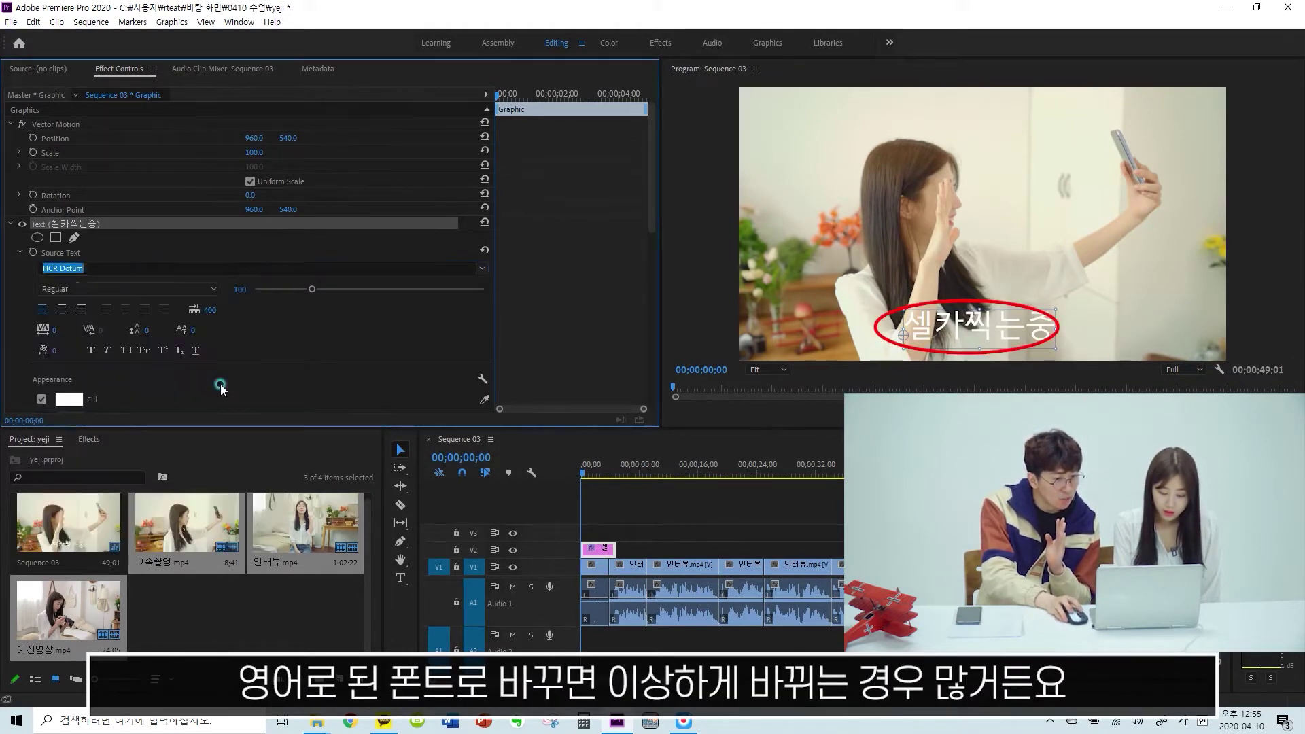
Change the caption's font to TmonMonsoriOTF in the Black style
click(248, 227)
click(227, 268)
scroll(160, 408, up, 8)
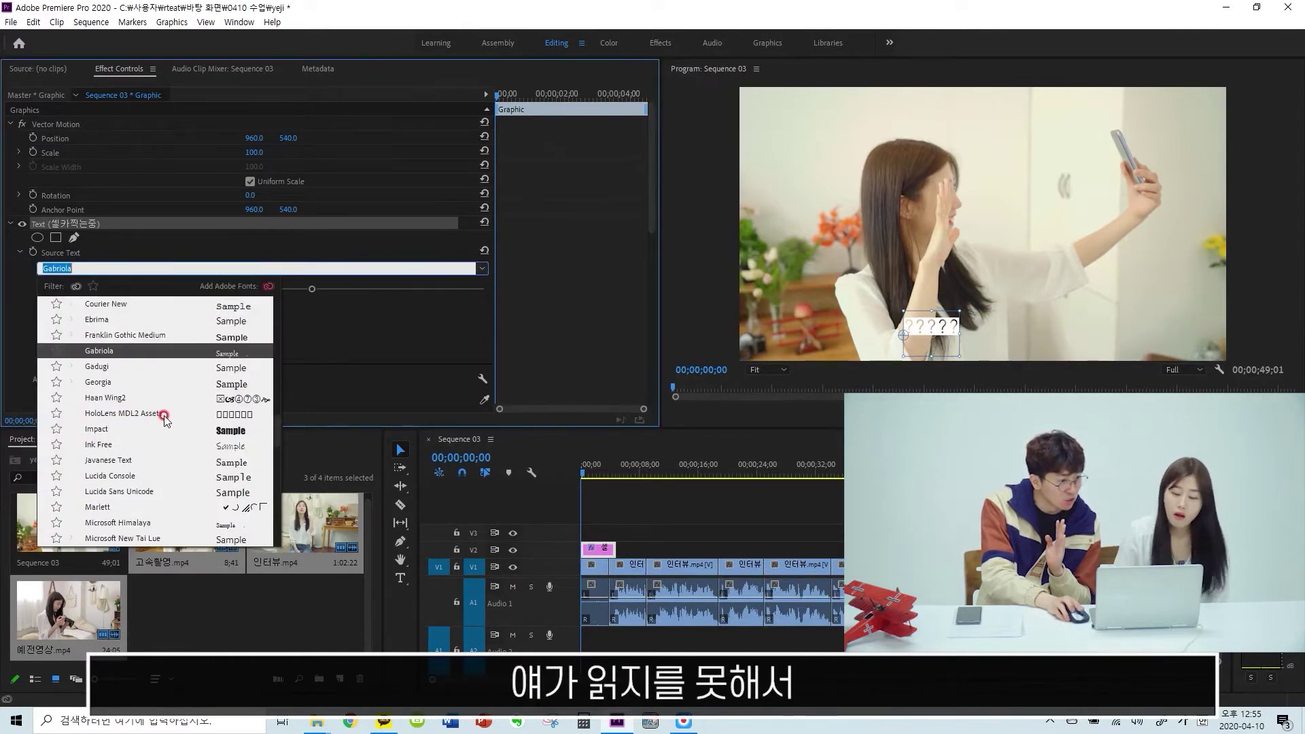
click(169, 503)
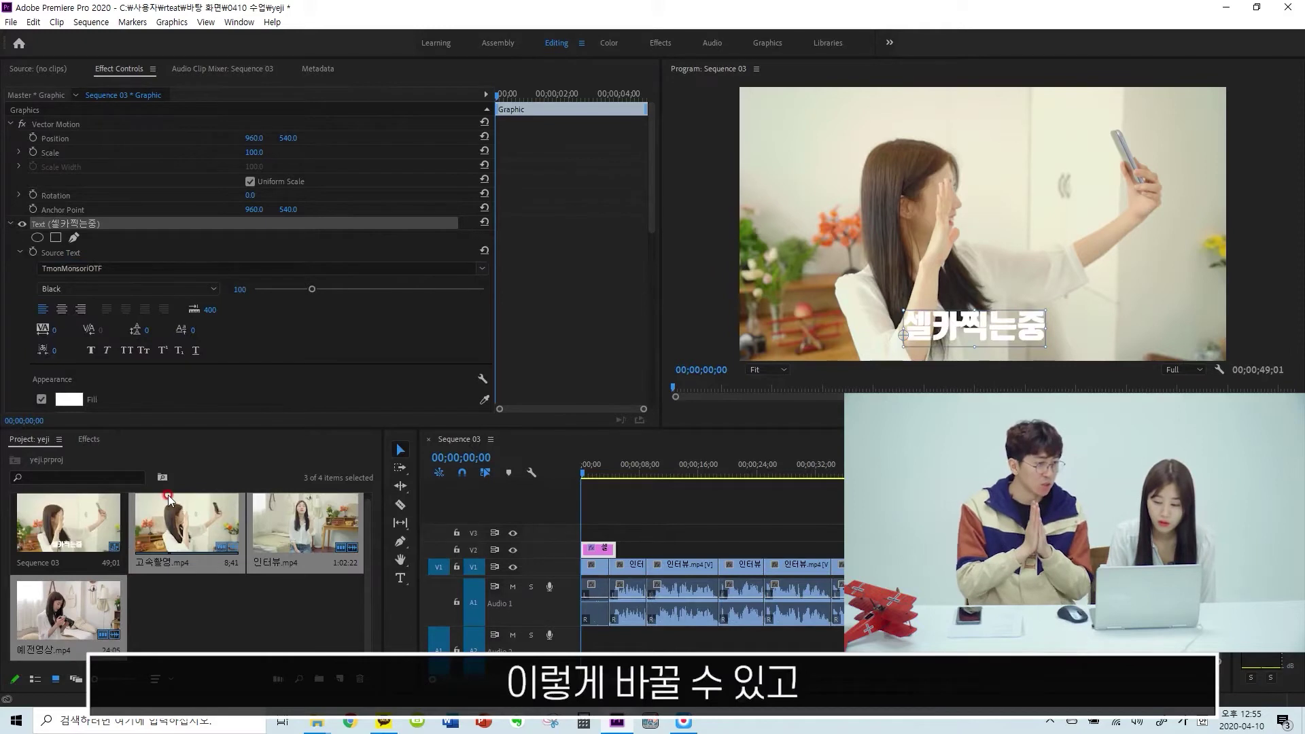
click(210, 288)
click(202, 290)
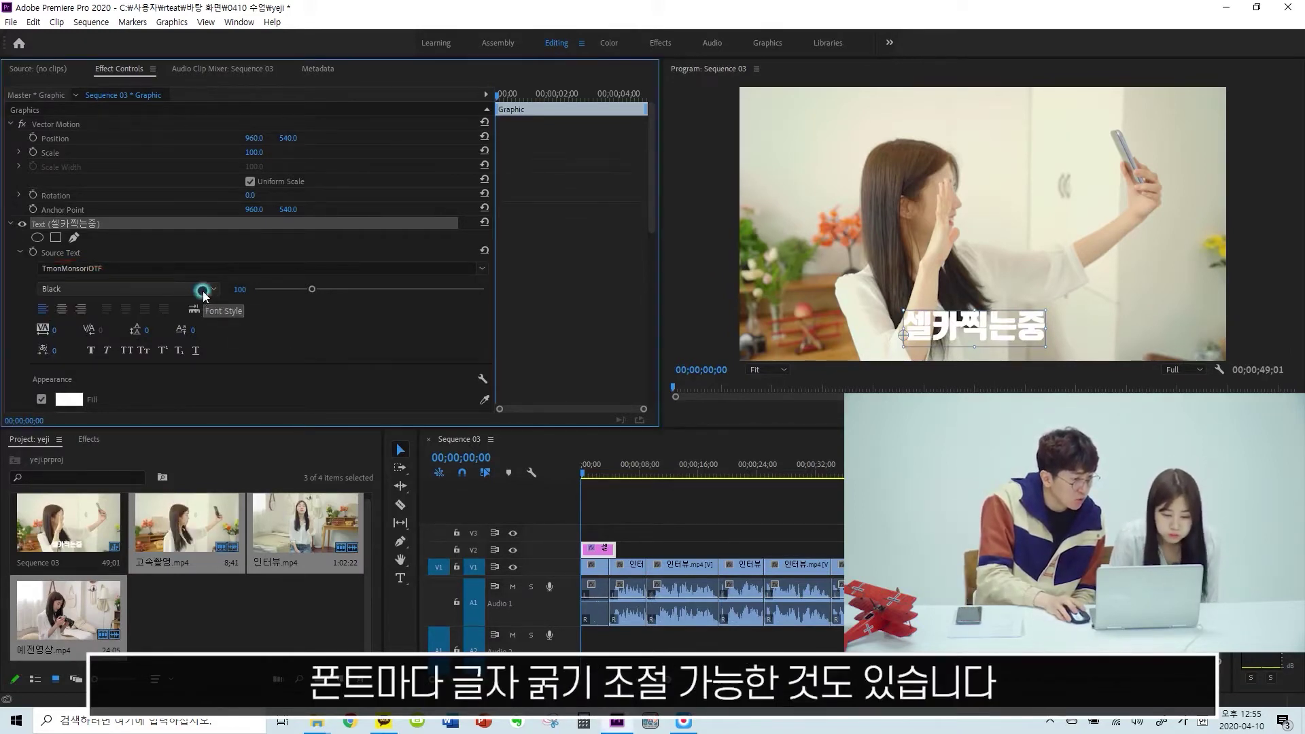
Center-align the caption text and snap it to the frame's horizontal center near the lower edge
click(63, 310)
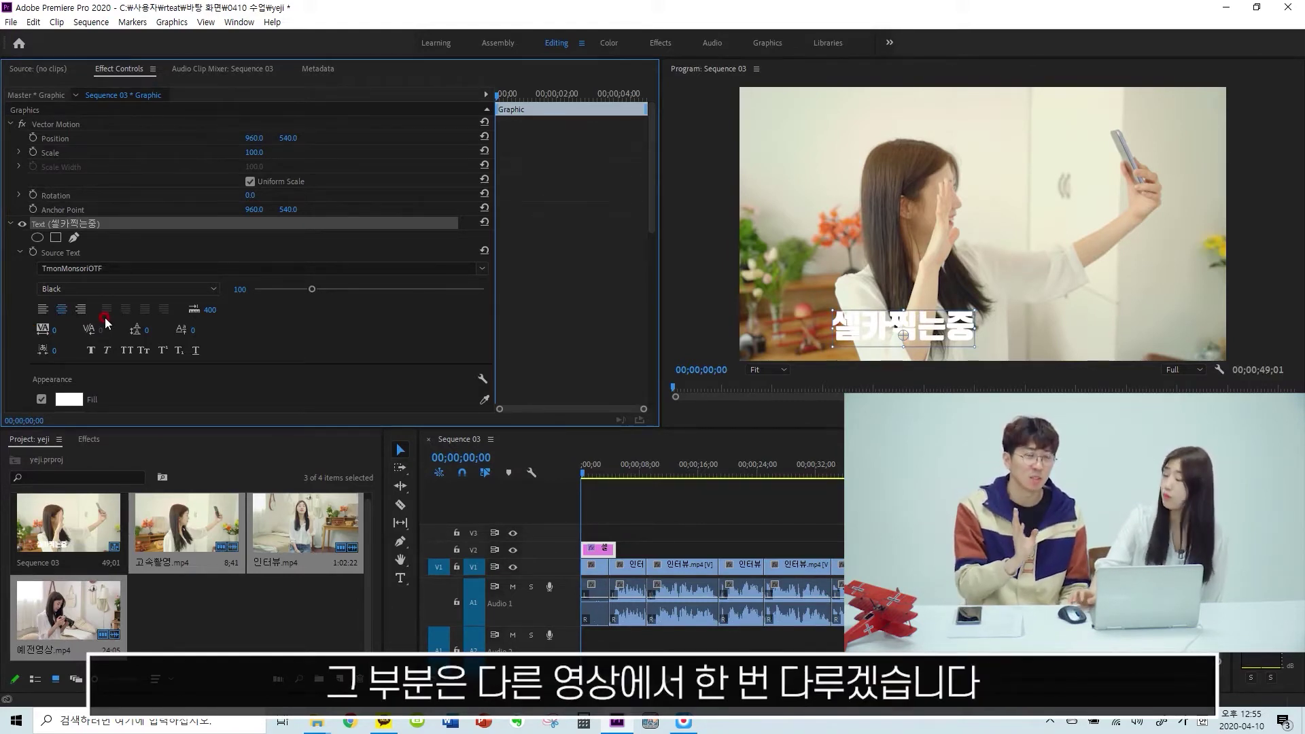
drag(869, 323, 916, 288)
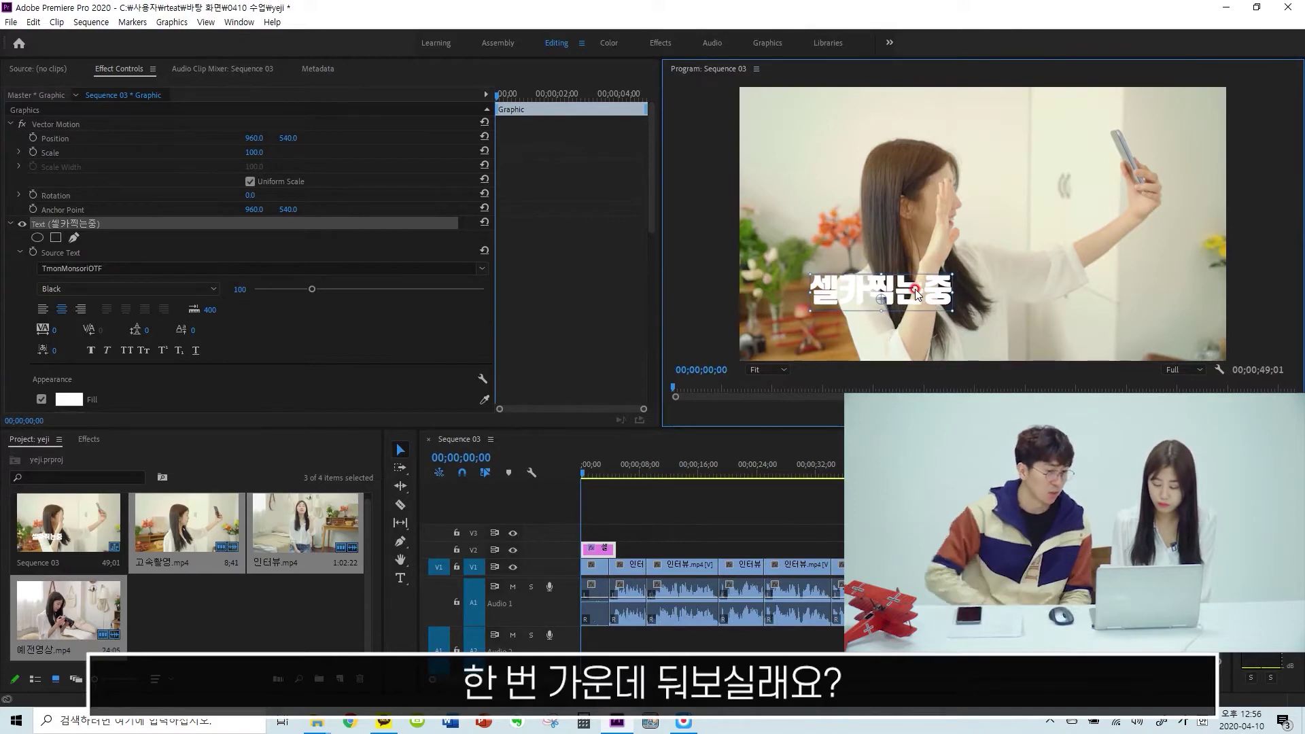
drag(906, 292, 998, 326)
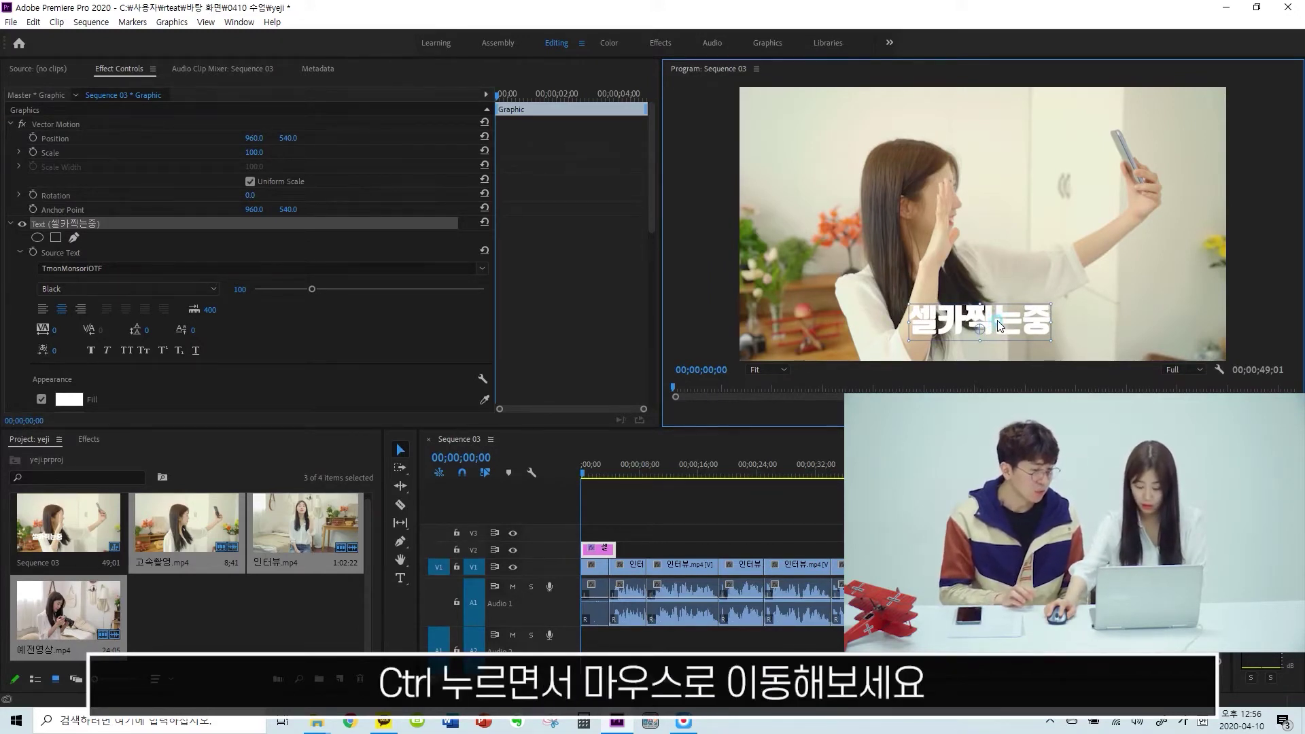
click(997, 322)
drag(997, 321, 997, 320)
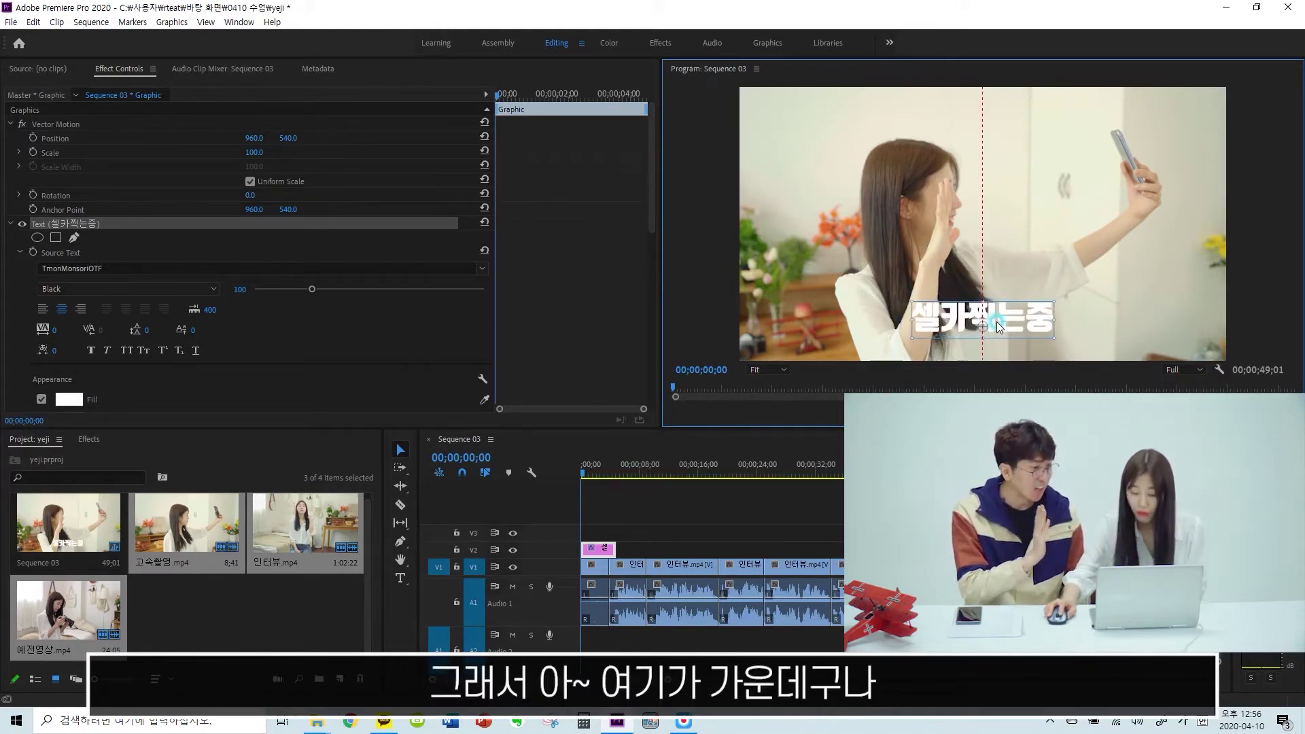
click(1004, 323)
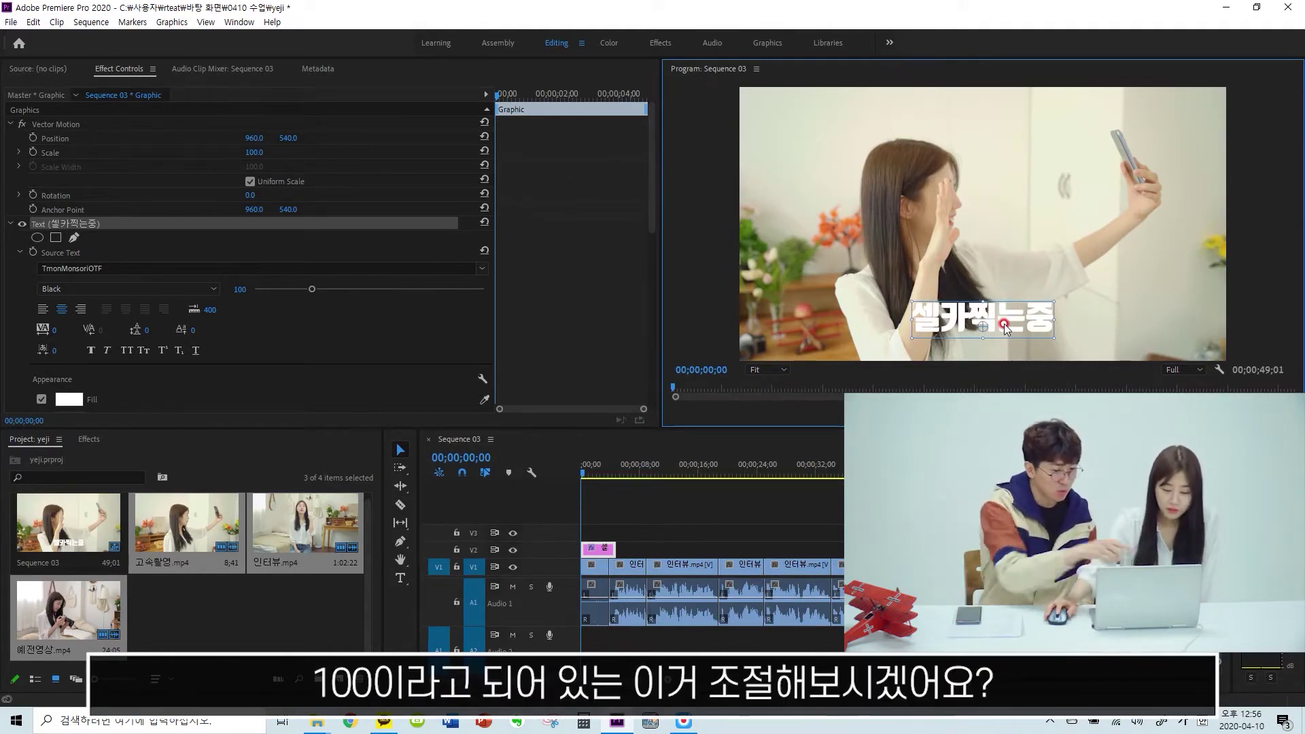
Set the caption's font size to 105
click(311, 288)
mouse_move(309, 291)
mouse_down()
mouse_move(349, 311)
mouse_move(312, 308)
mouse_up()
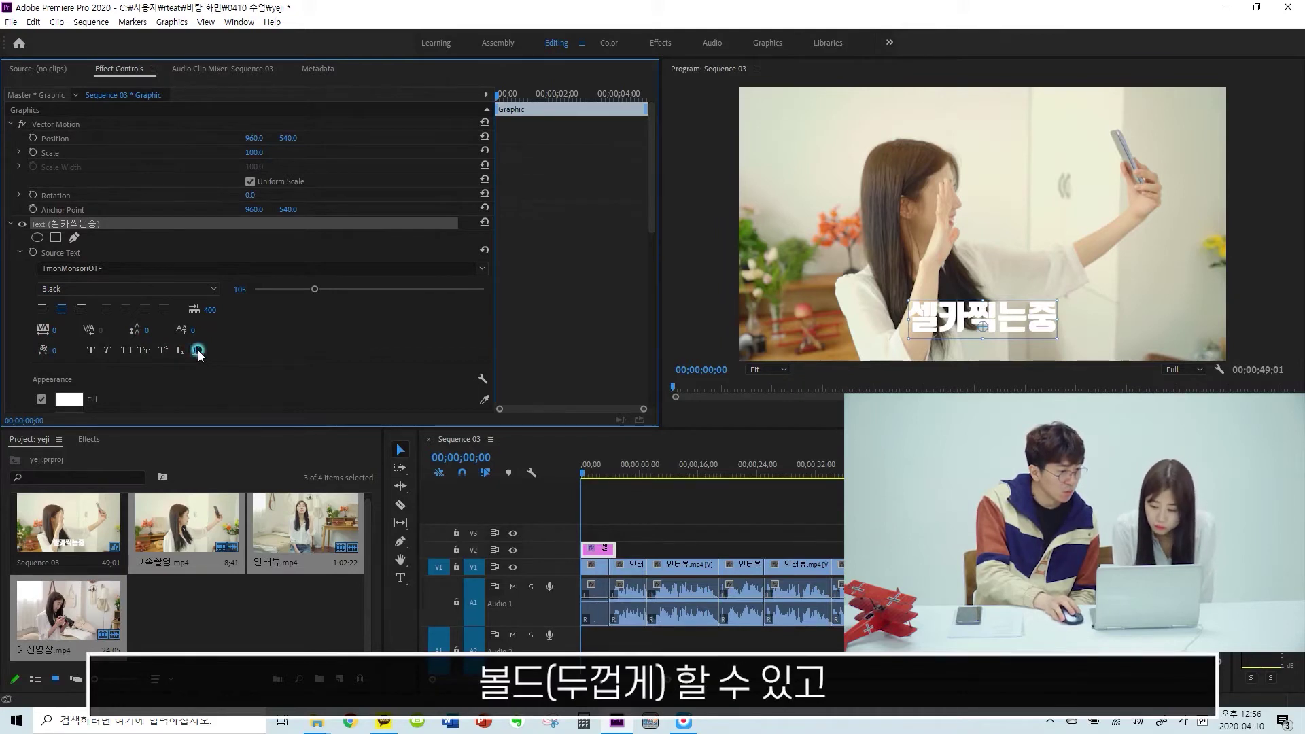
Try faux bold and faux italic on the caption, switching each one back off
click(92, 351)
click(92, 351)
click(107, 350)
click(107, 350)
Set the caption's tracking to 12
click(84, 334)
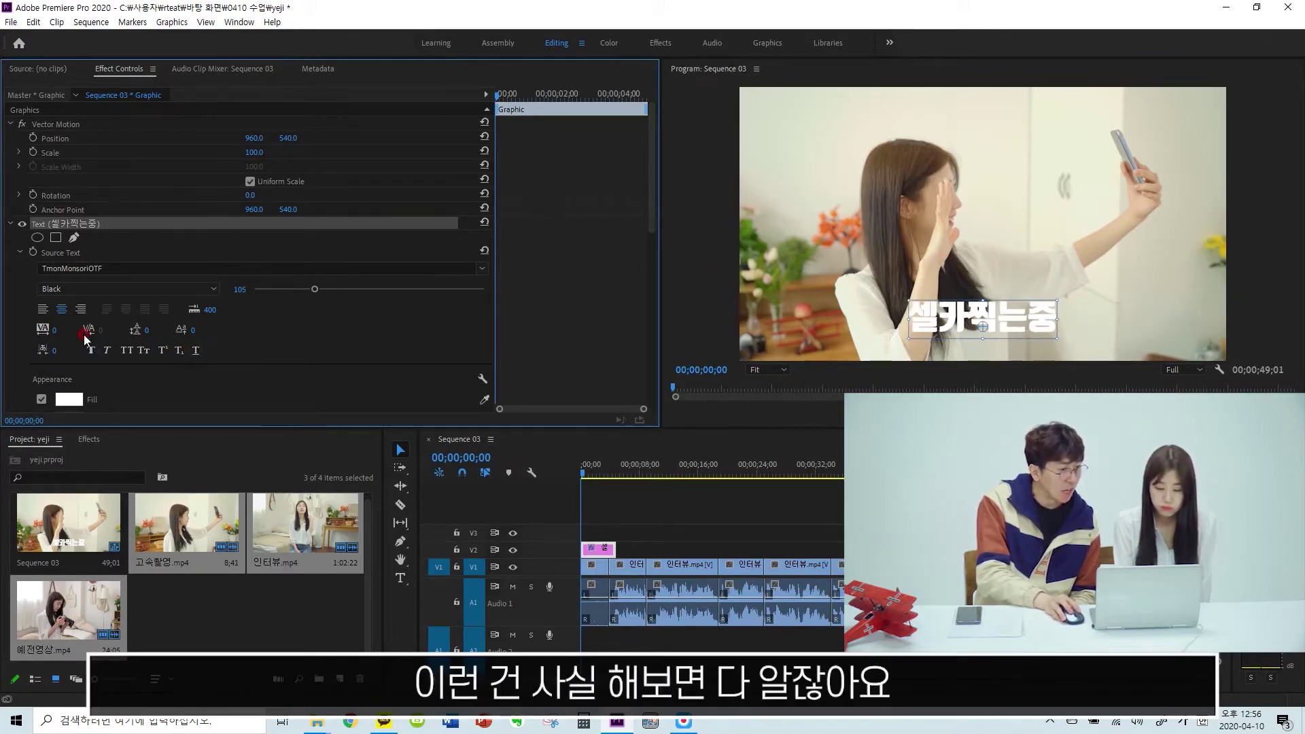
drag(54, 330, 169, 337)
click(316, 345)
Toggle the caption's fill off and on, and change its fill color to red (F51807)
scroll(303, 344, down, 5)
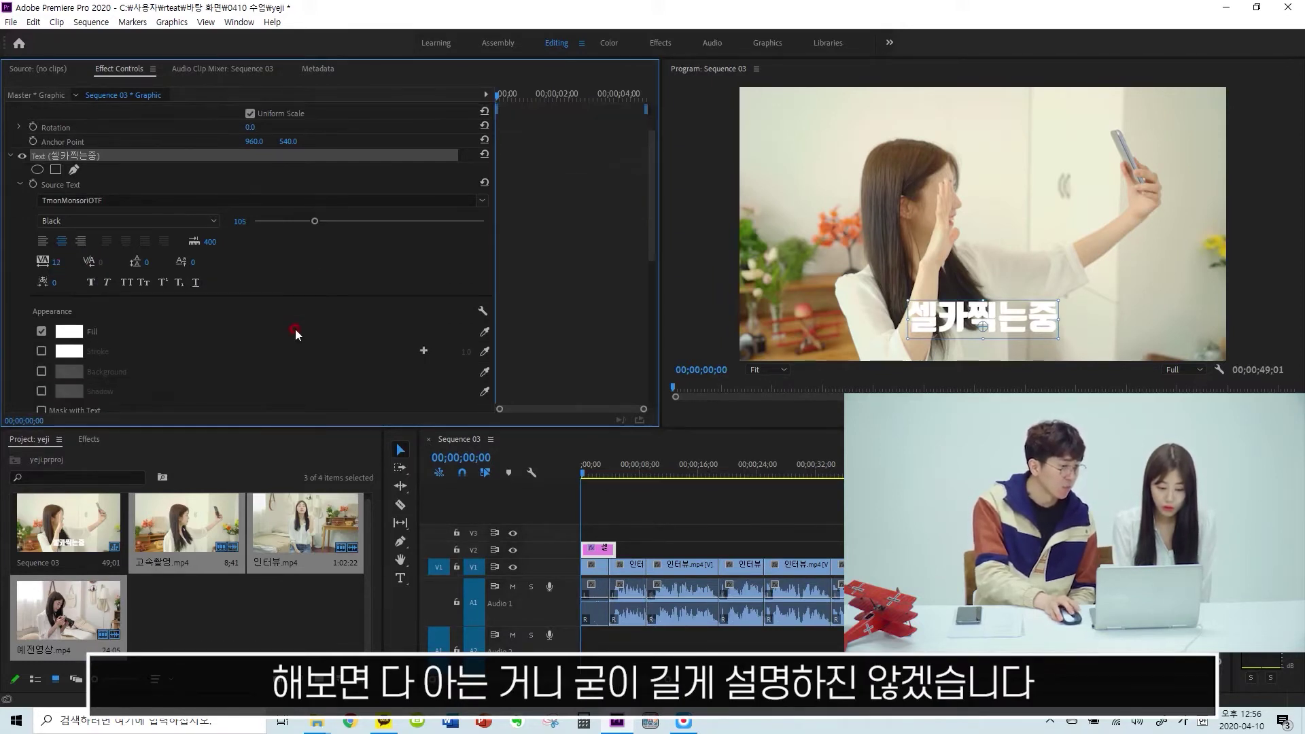
scroll(295, 329, up, 4)
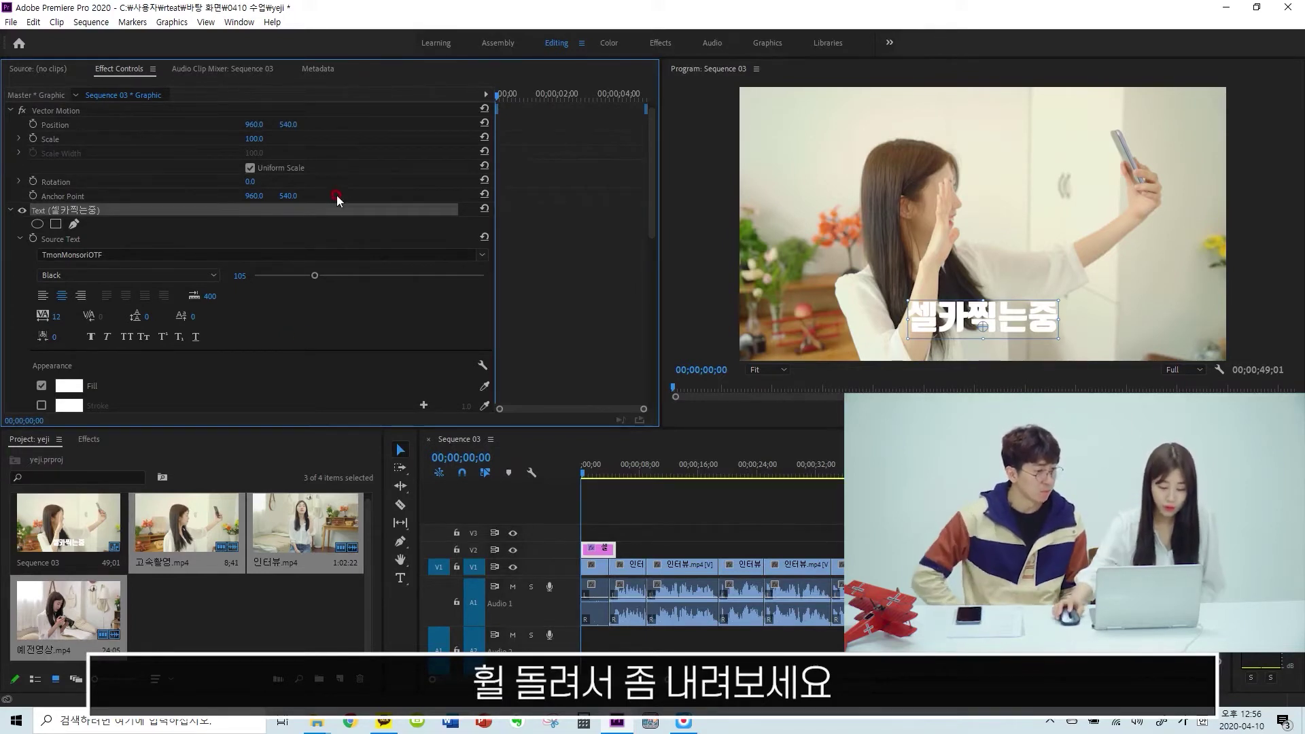
scroll(316, 286, down, 4)
scroll(277, 271, down, 2)
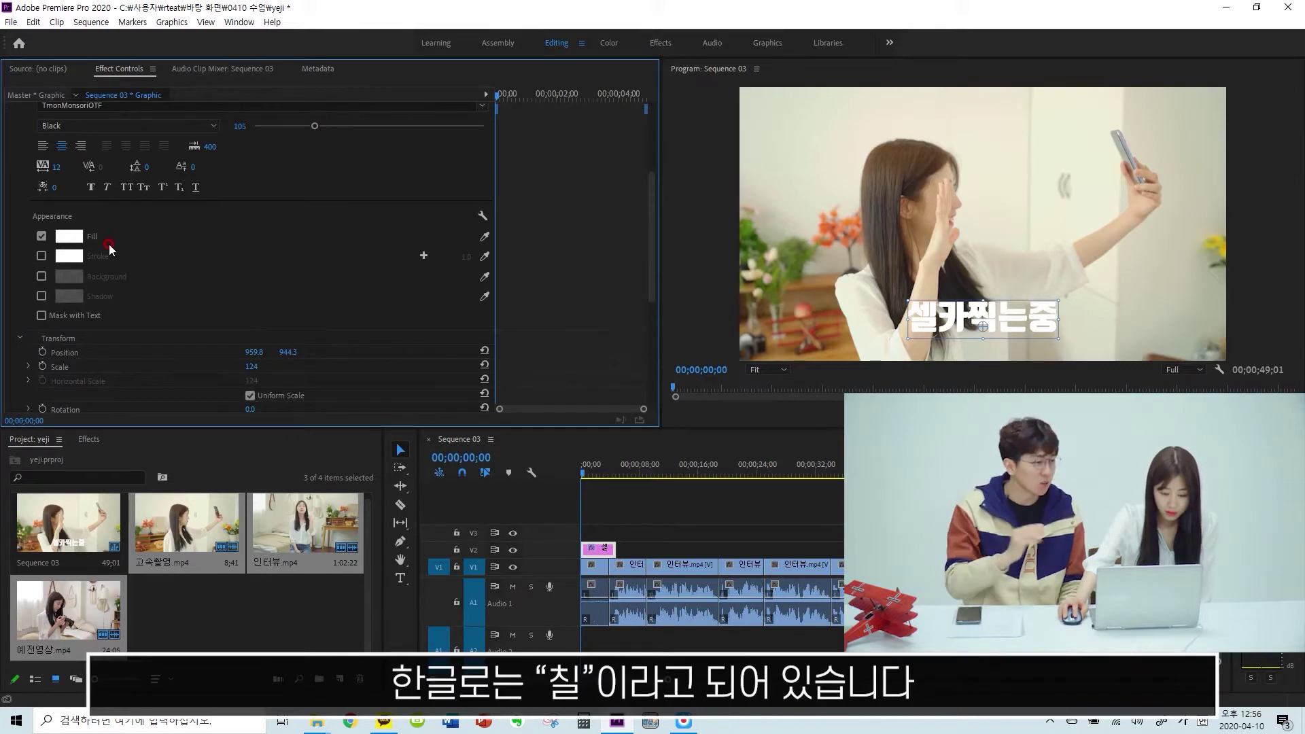
click(39, 237)
click(41, 237)
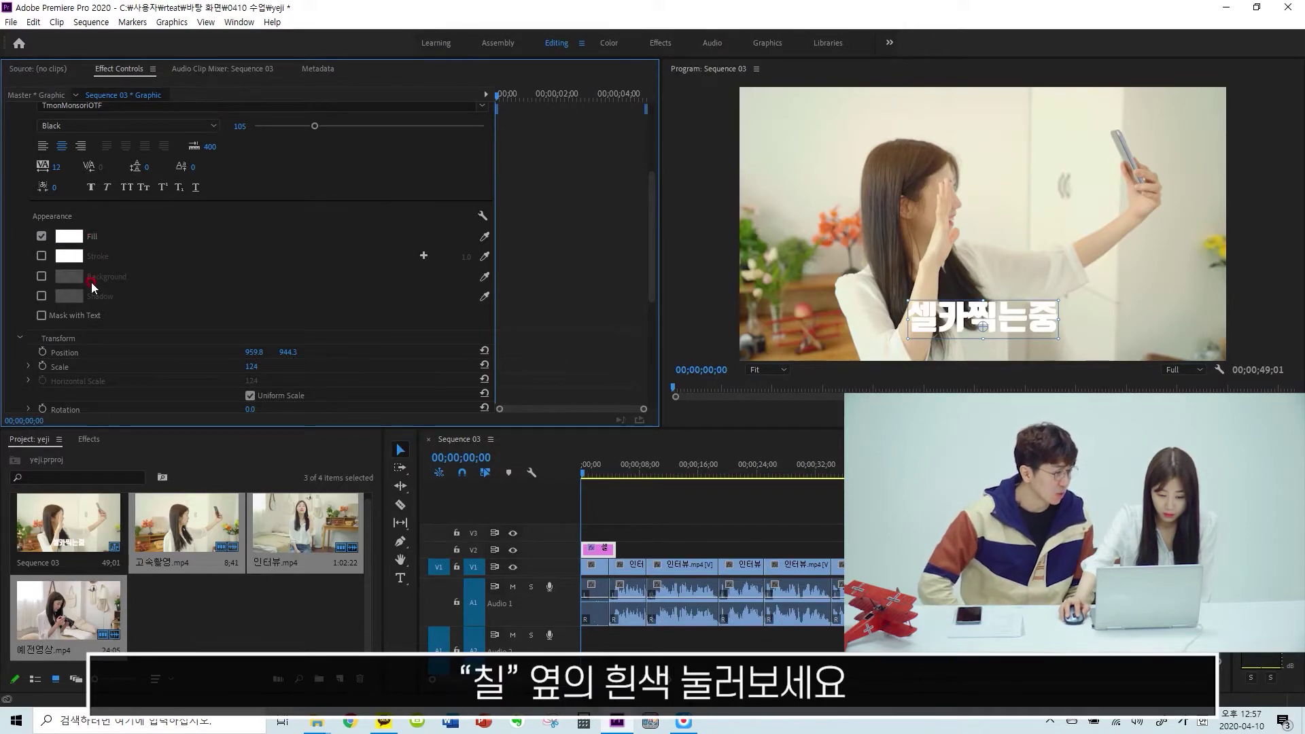
click(82, 233)
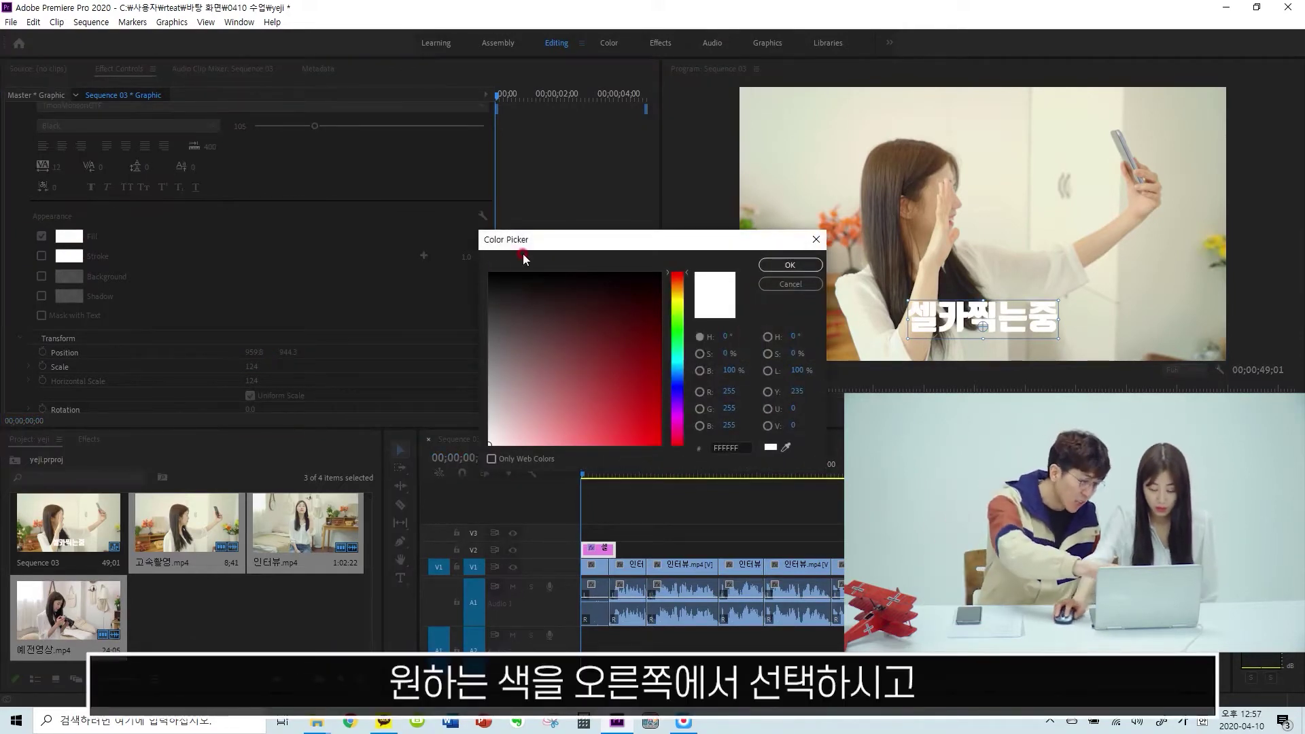
click(679, 276)
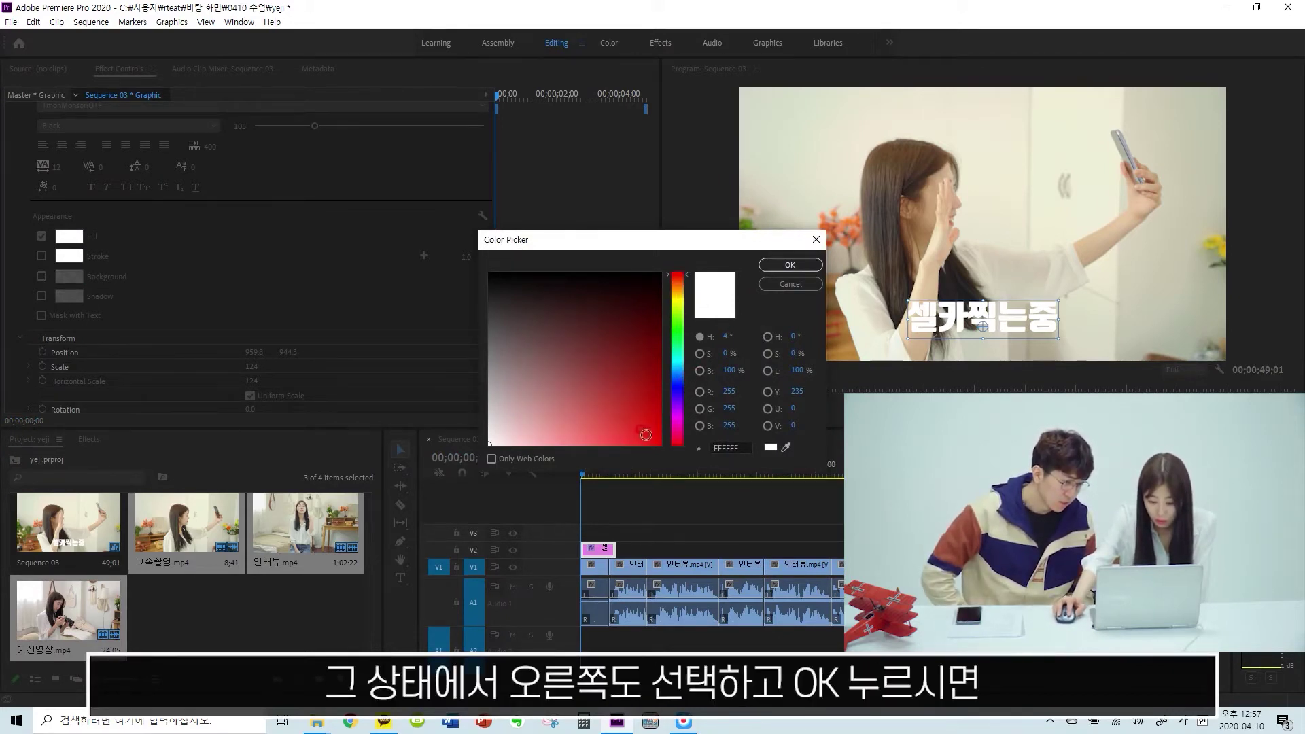
click(657, 438)
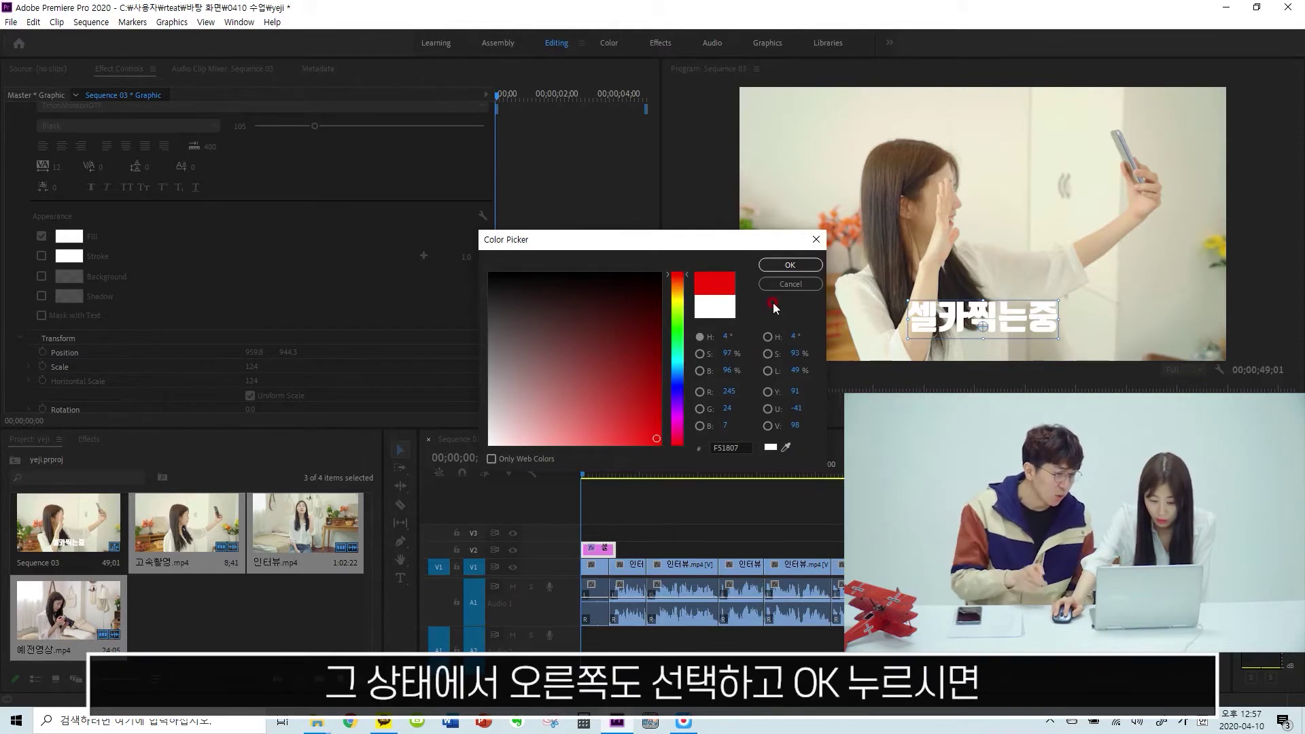
click(779, 265)
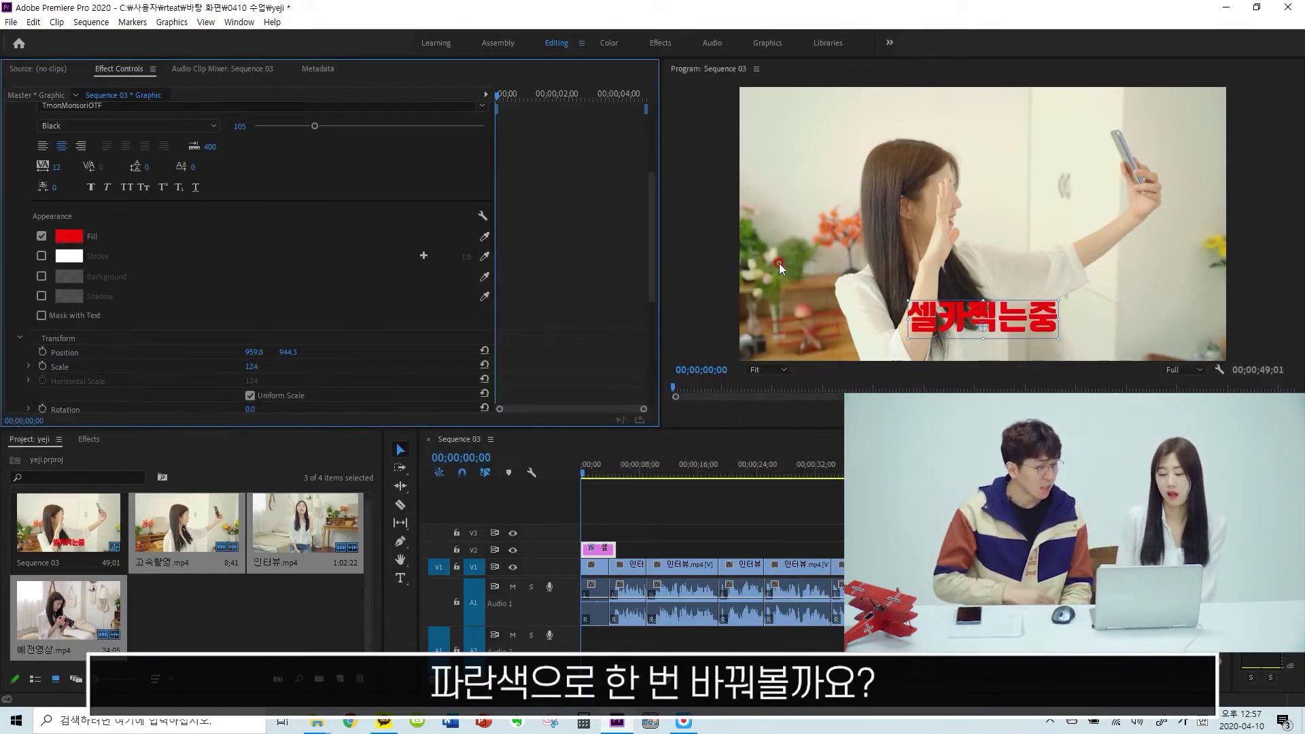
Change the caption's fill color to blue (0A15F3)
click(68, 236)
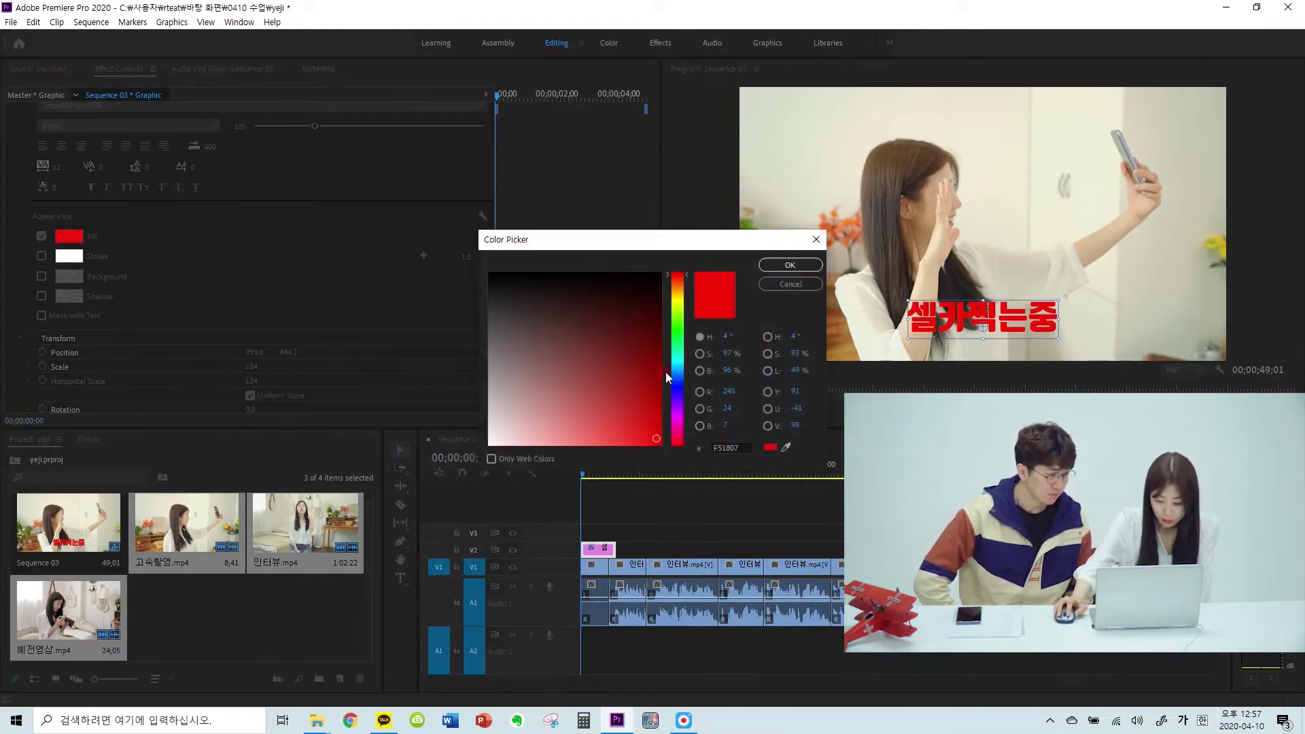
click(678, 393)
click(678, 386)
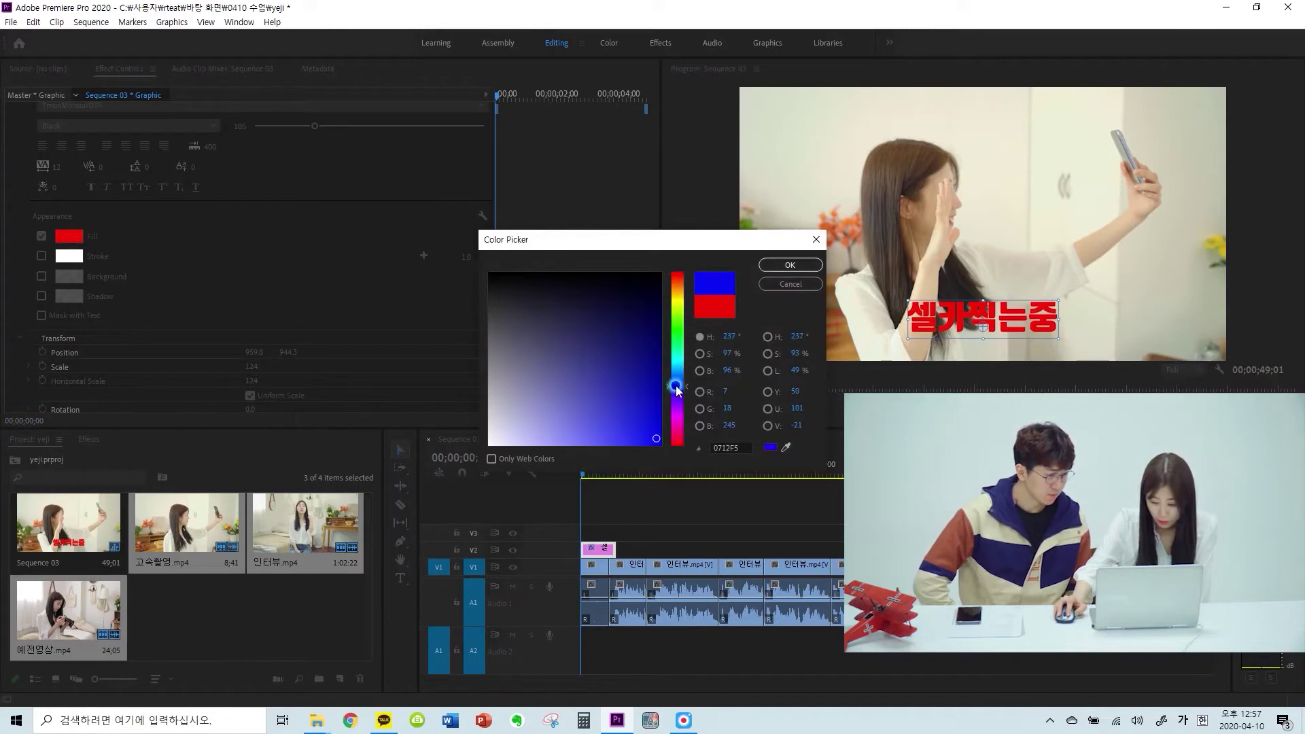
drag(647, 422, 648, 431)
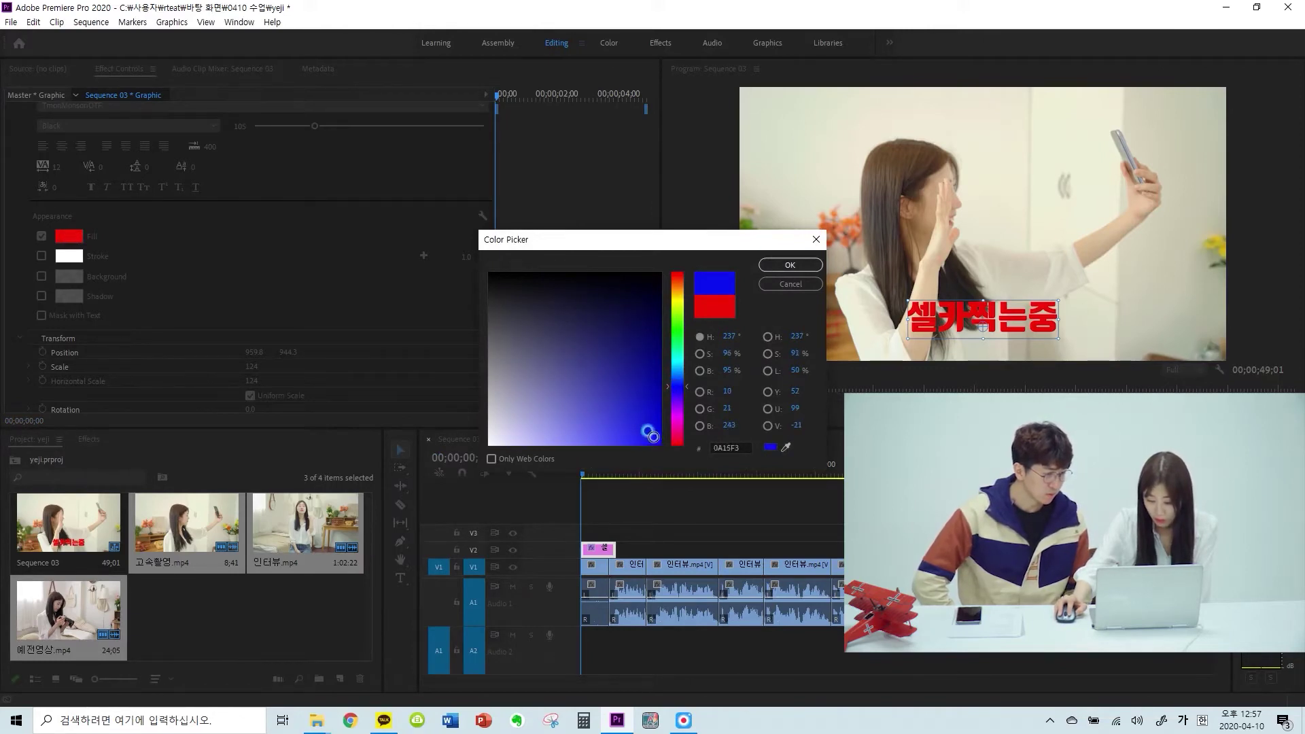
click(782, 265)
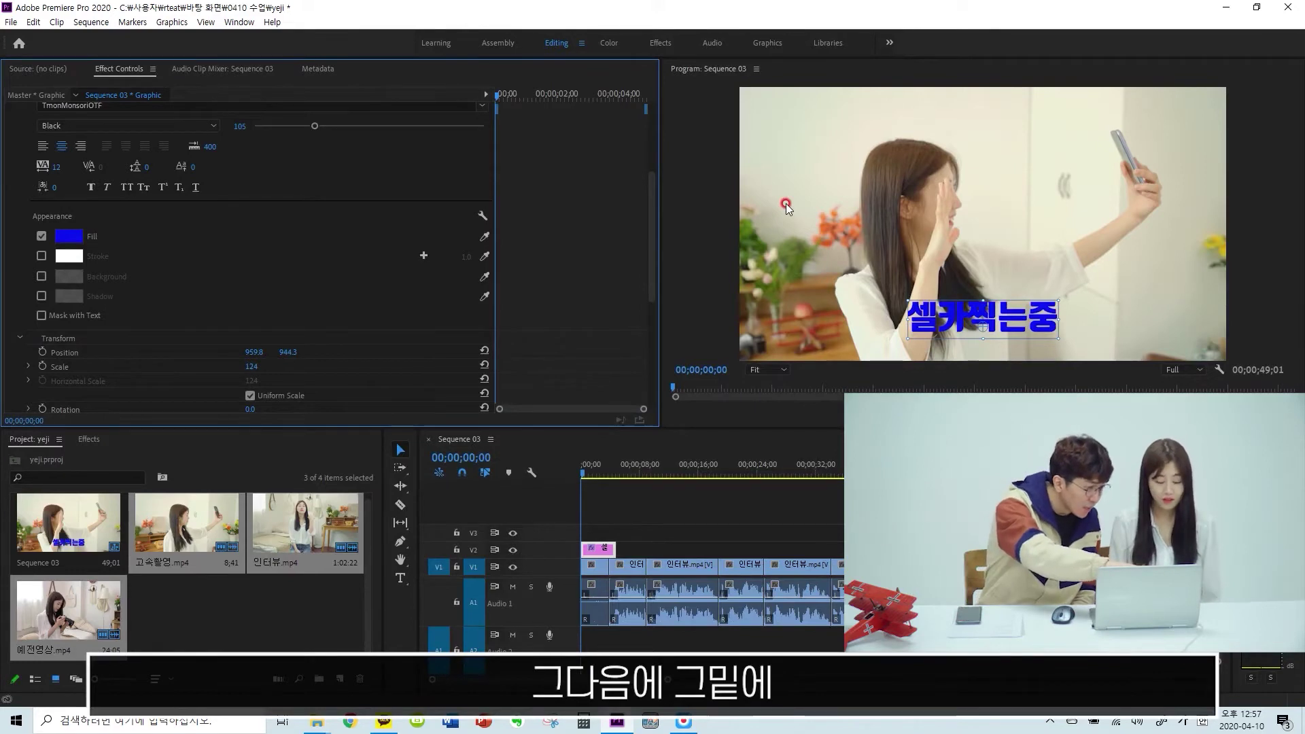
Try a white stroke of width 10 on the caption, and replace it with a background
click(42, 256)
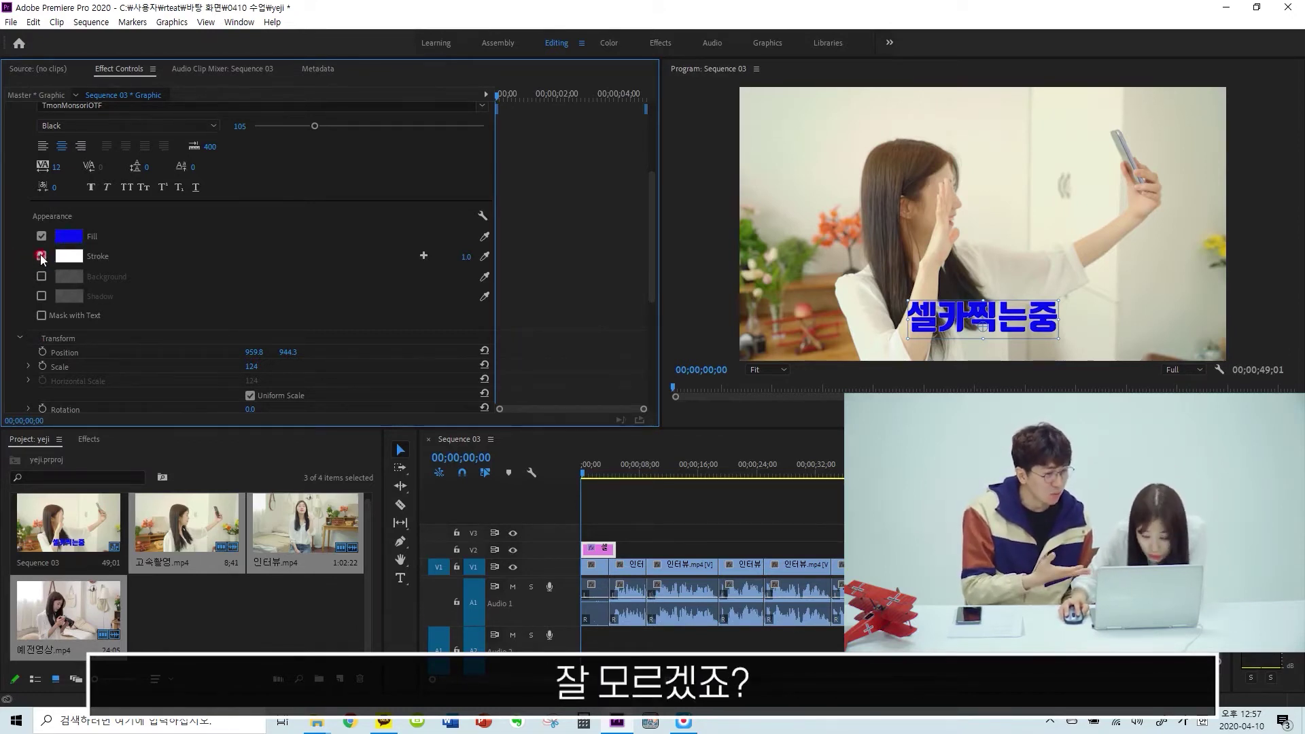
click(39, 254)
click(40, 254)
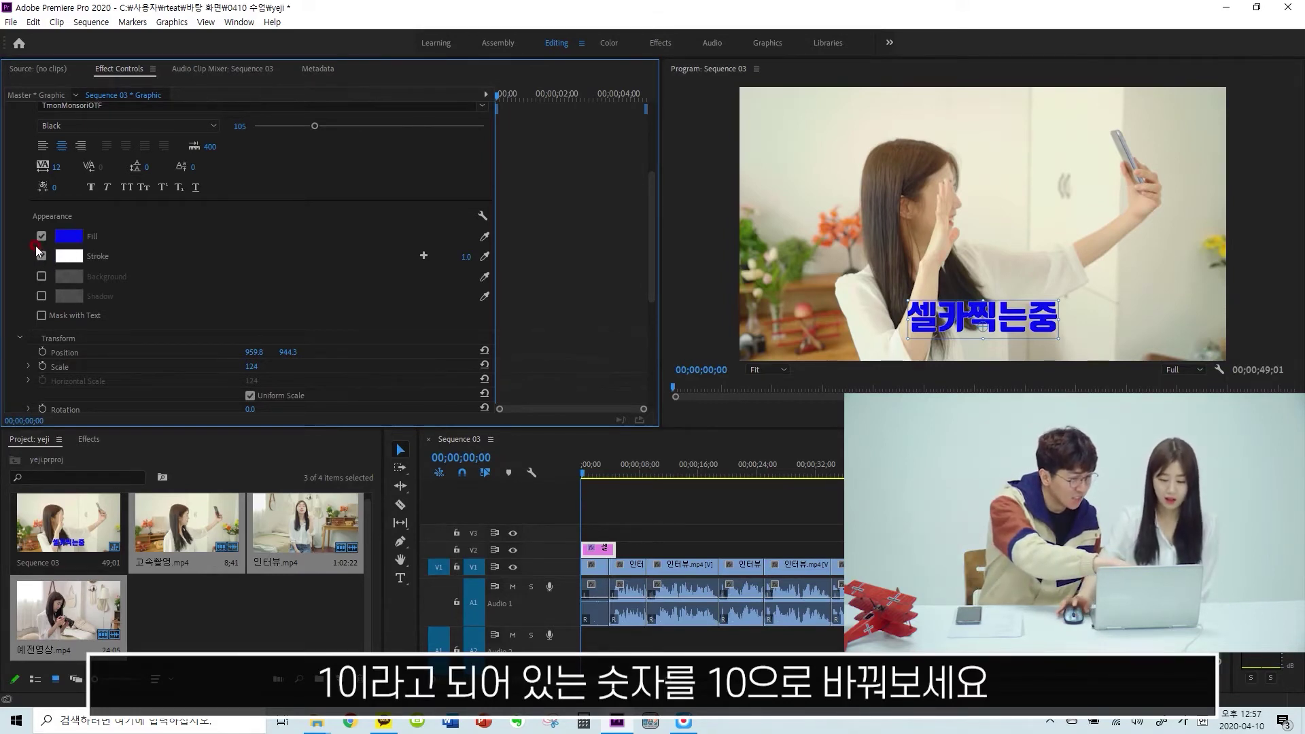
click(466, 258)
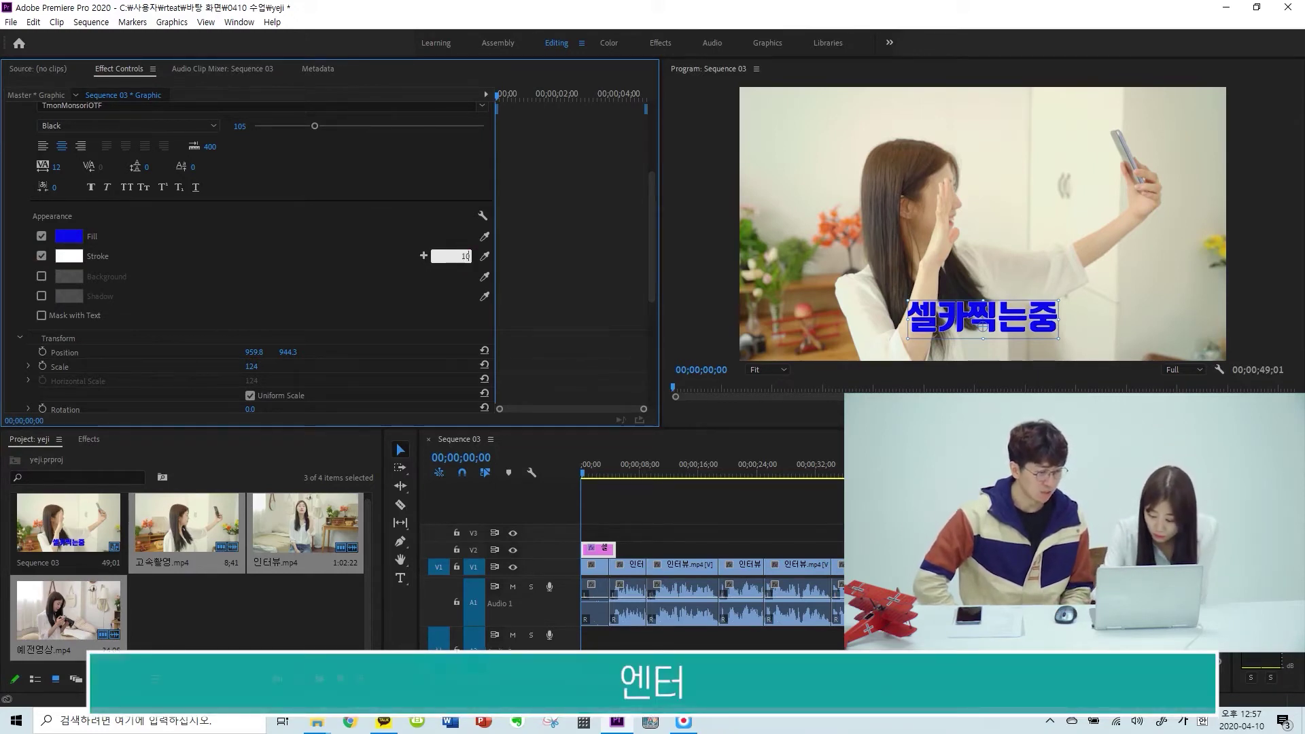
key(Return)
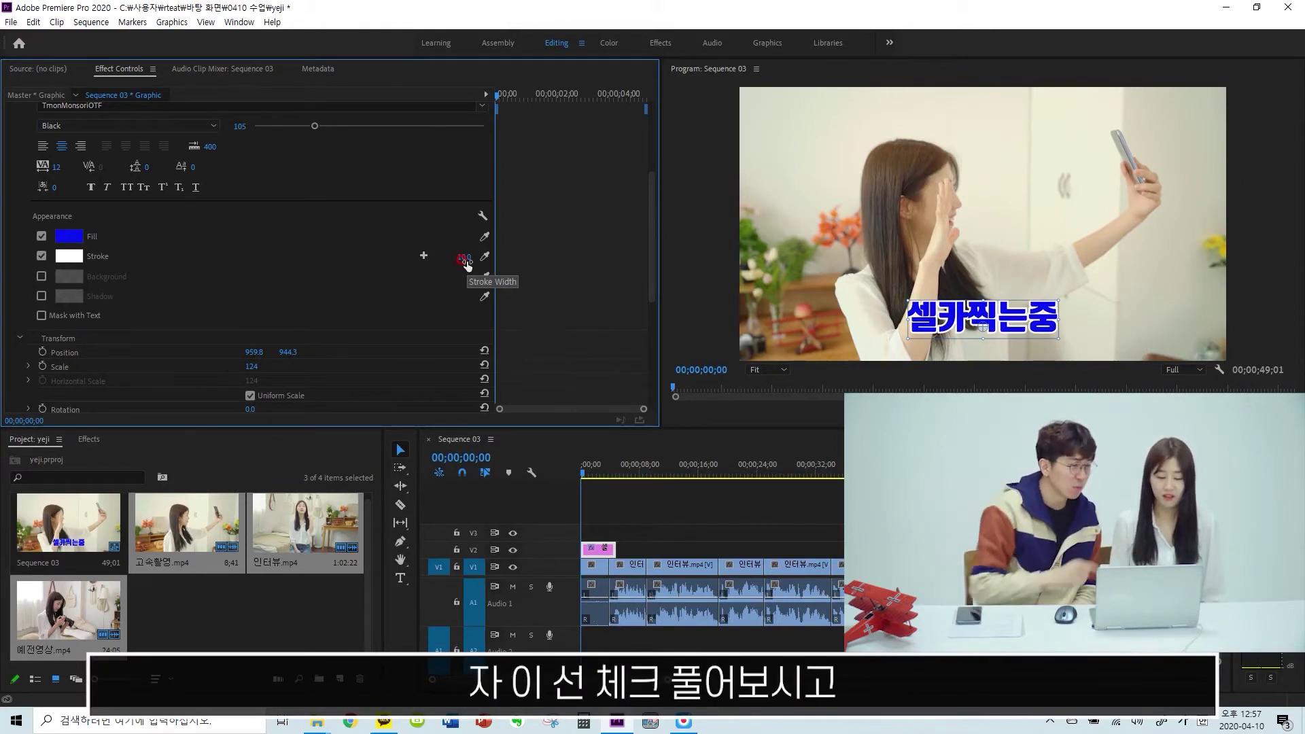
click(42, 255)
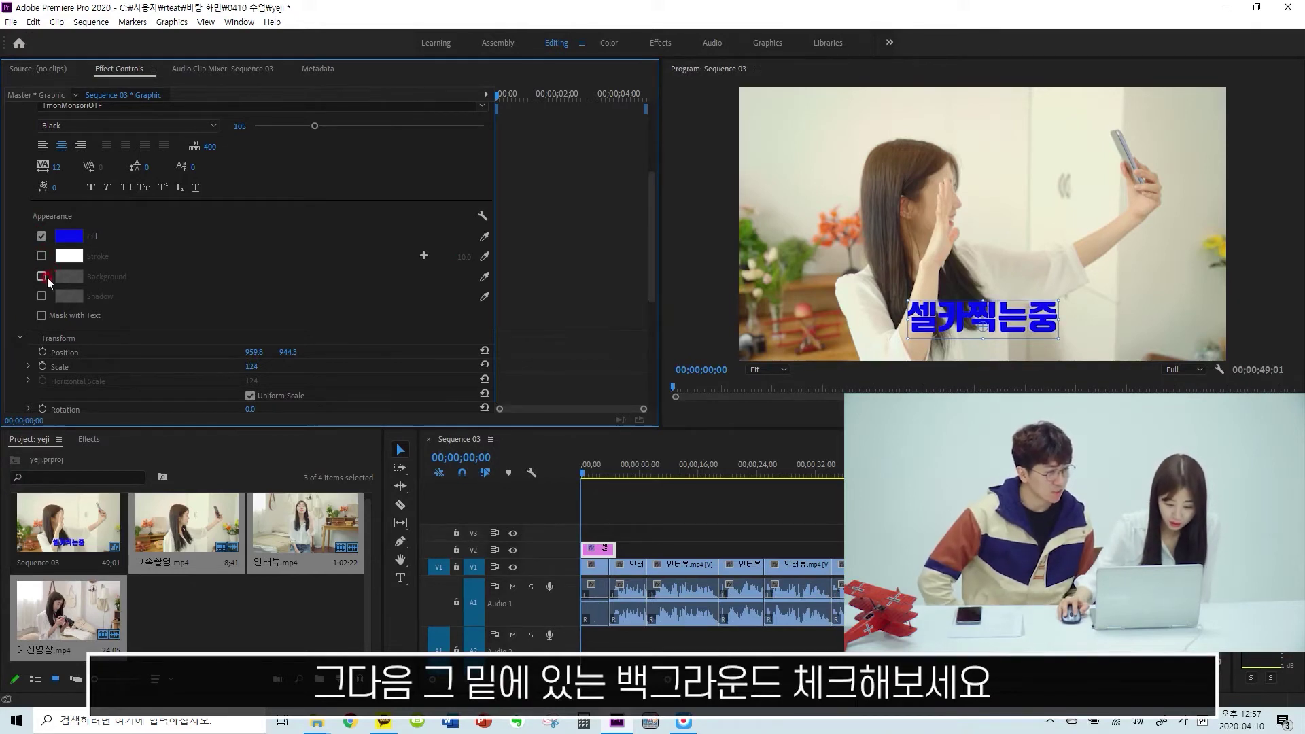
click(43, 275)
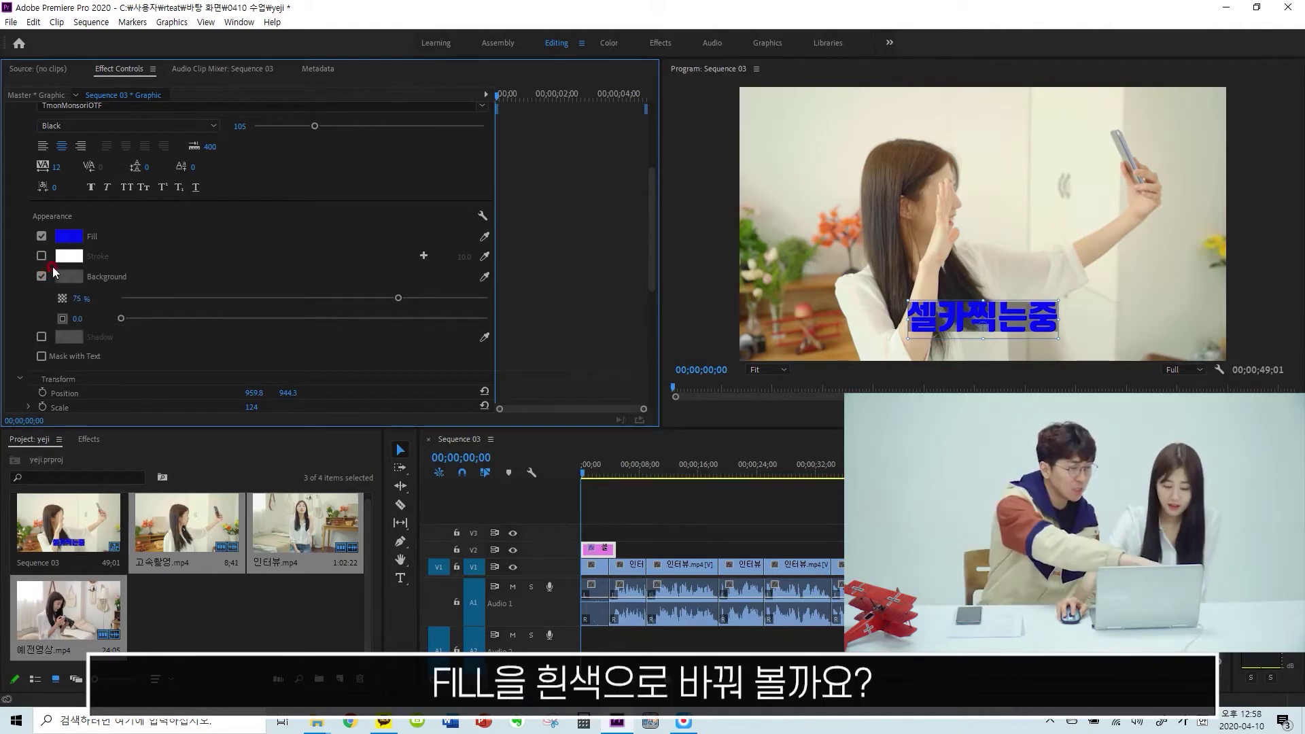
Change the caption's fill color to near-white (F4F4FB)
click(59, 239)
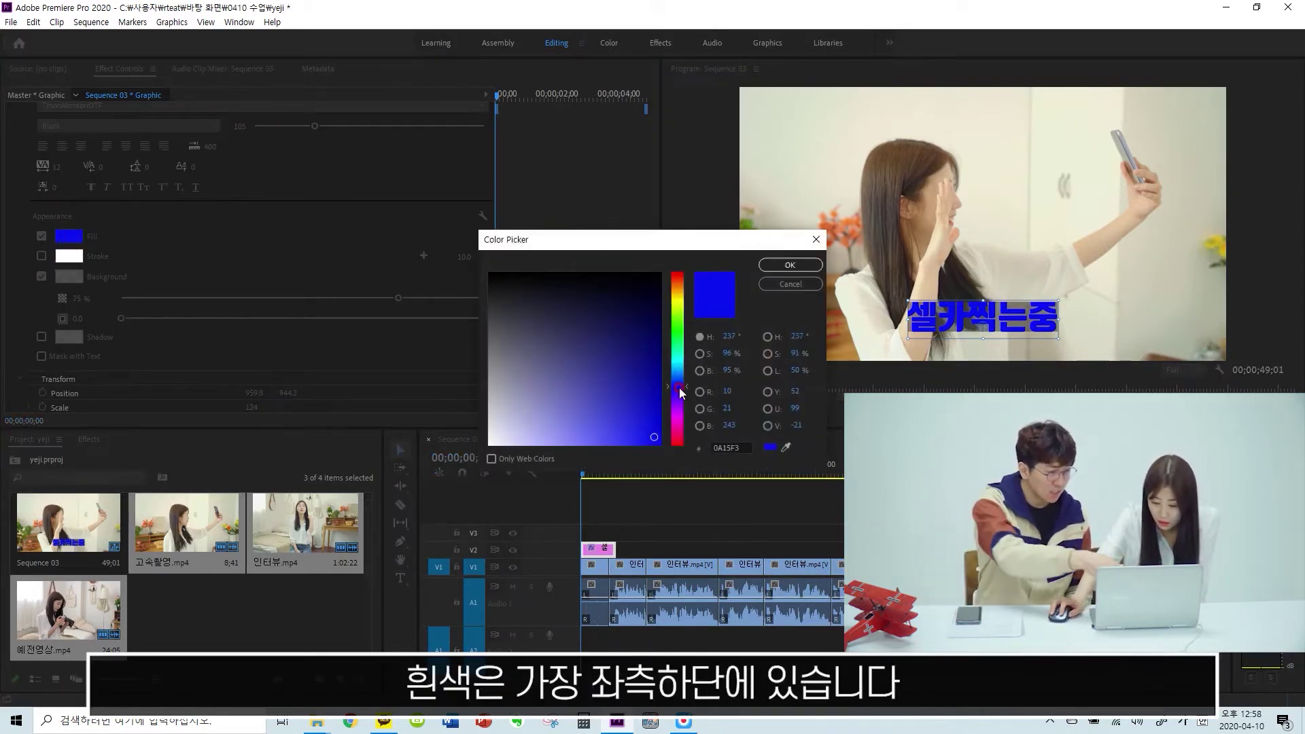
click(492, 442)
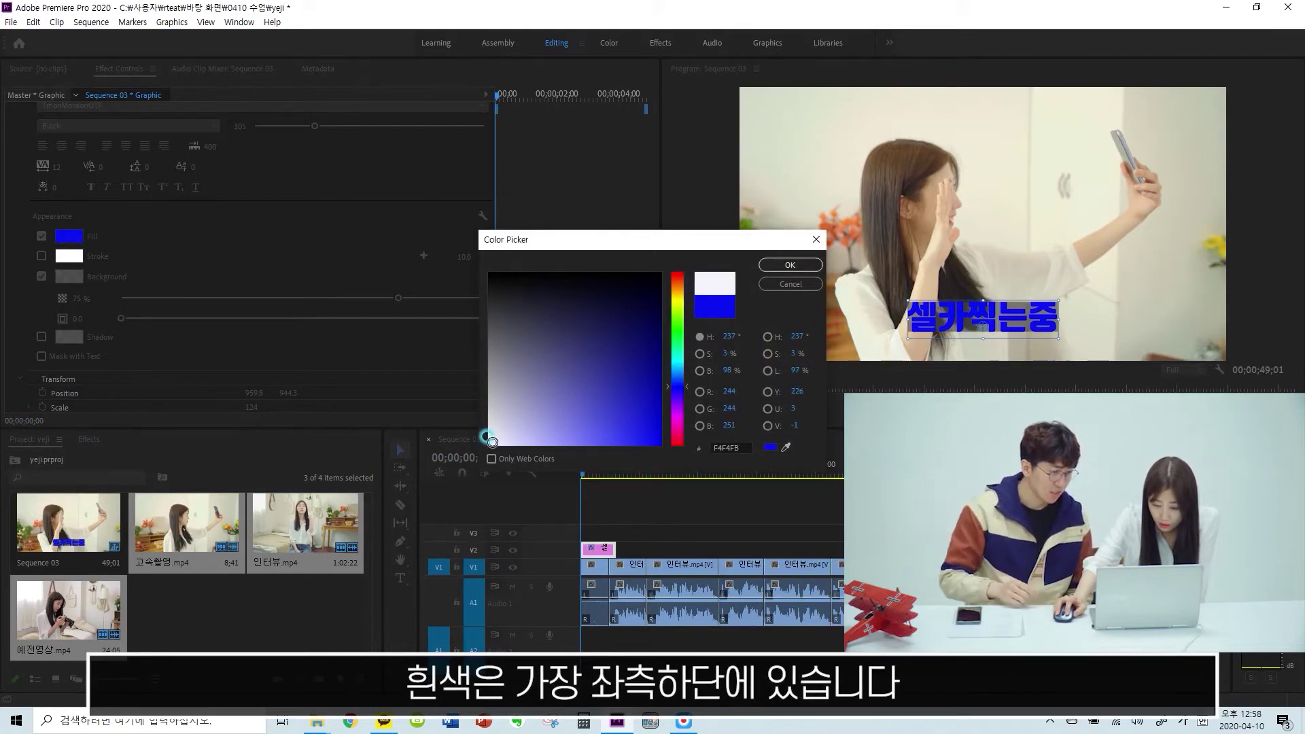
click(766, 265)
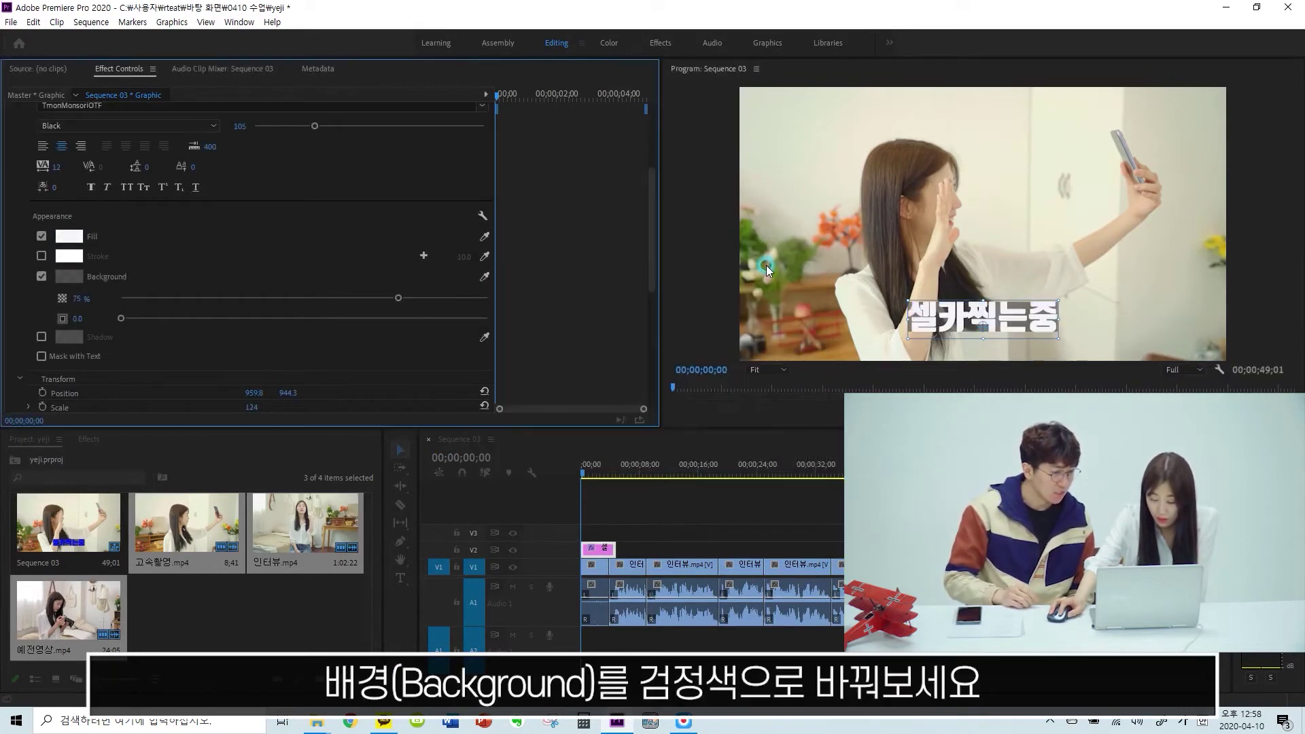
Make the caption's background black, with its size set to 27 and its opacity to 100%
click(76, 278)
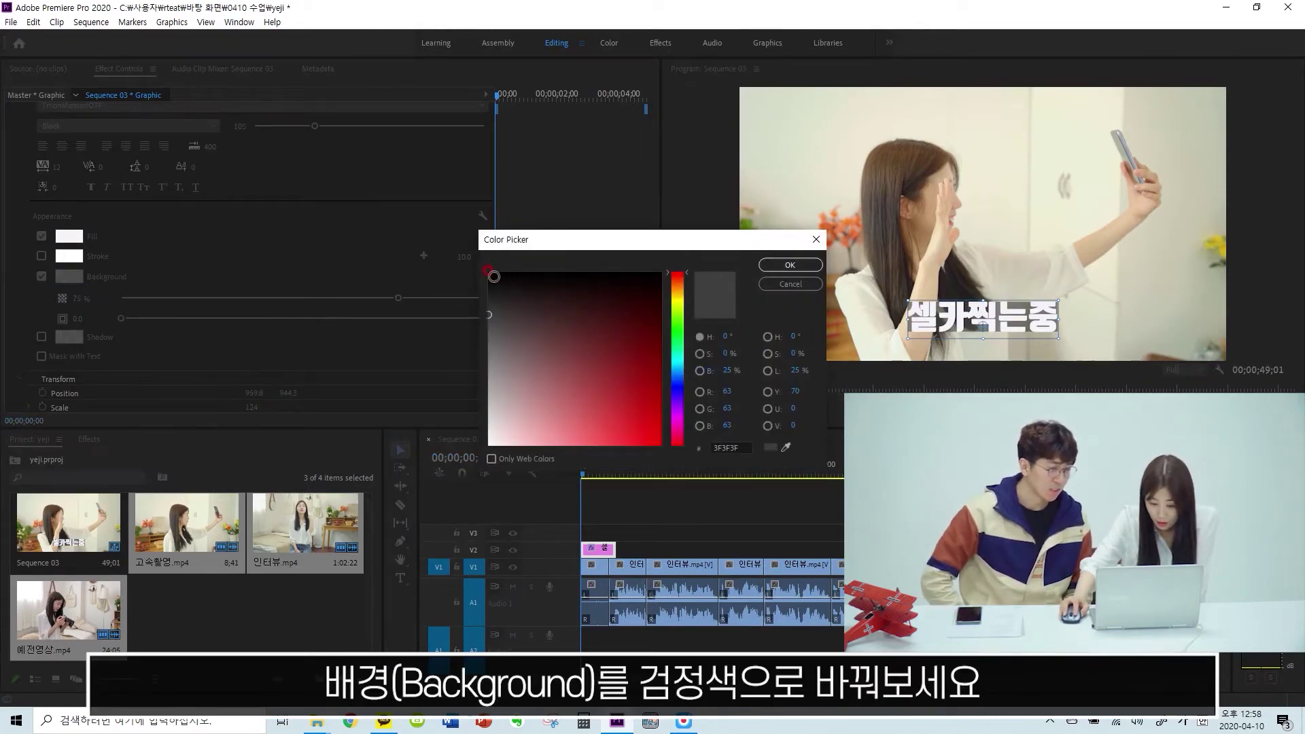
click(489, 272)
click(801, 265)
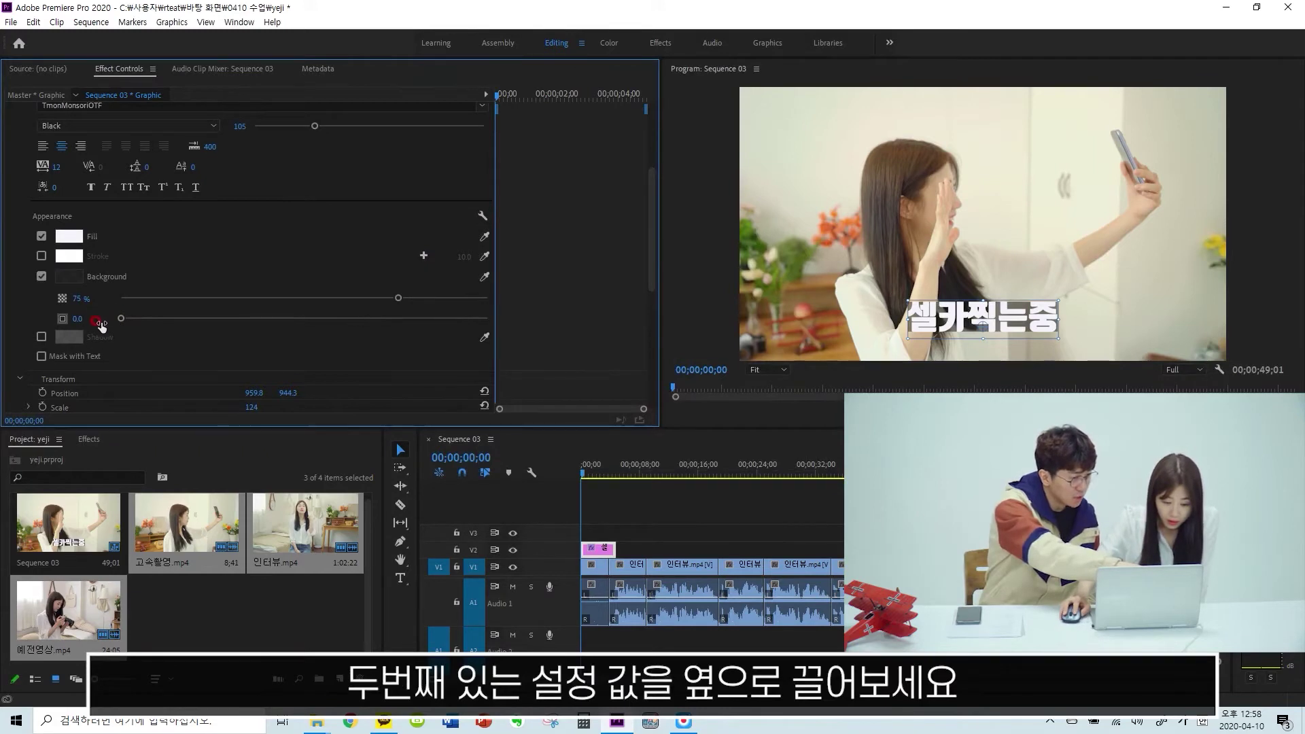
mouse_move(92, 320)
mouse_down()
mouse_move(238, 323)
mouse_move(220, 327)
mouse_up()
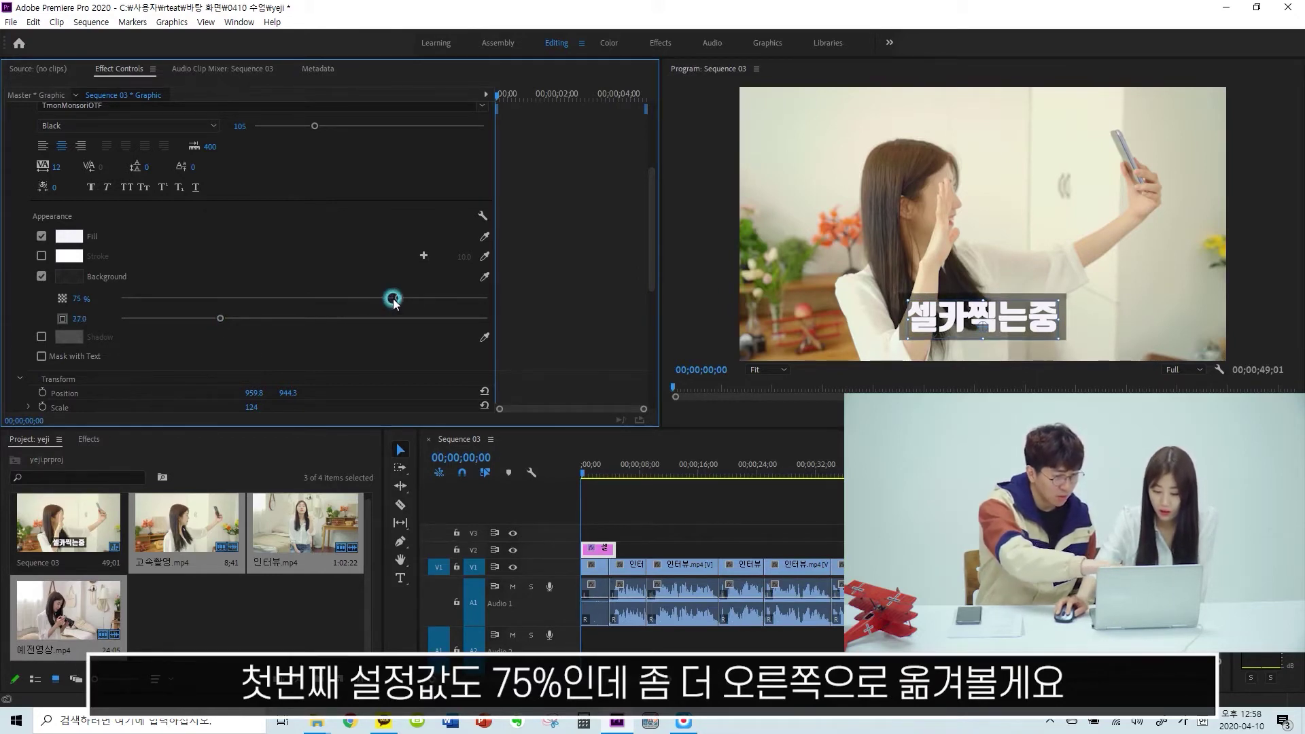
drag(408, 304, 459, 314)
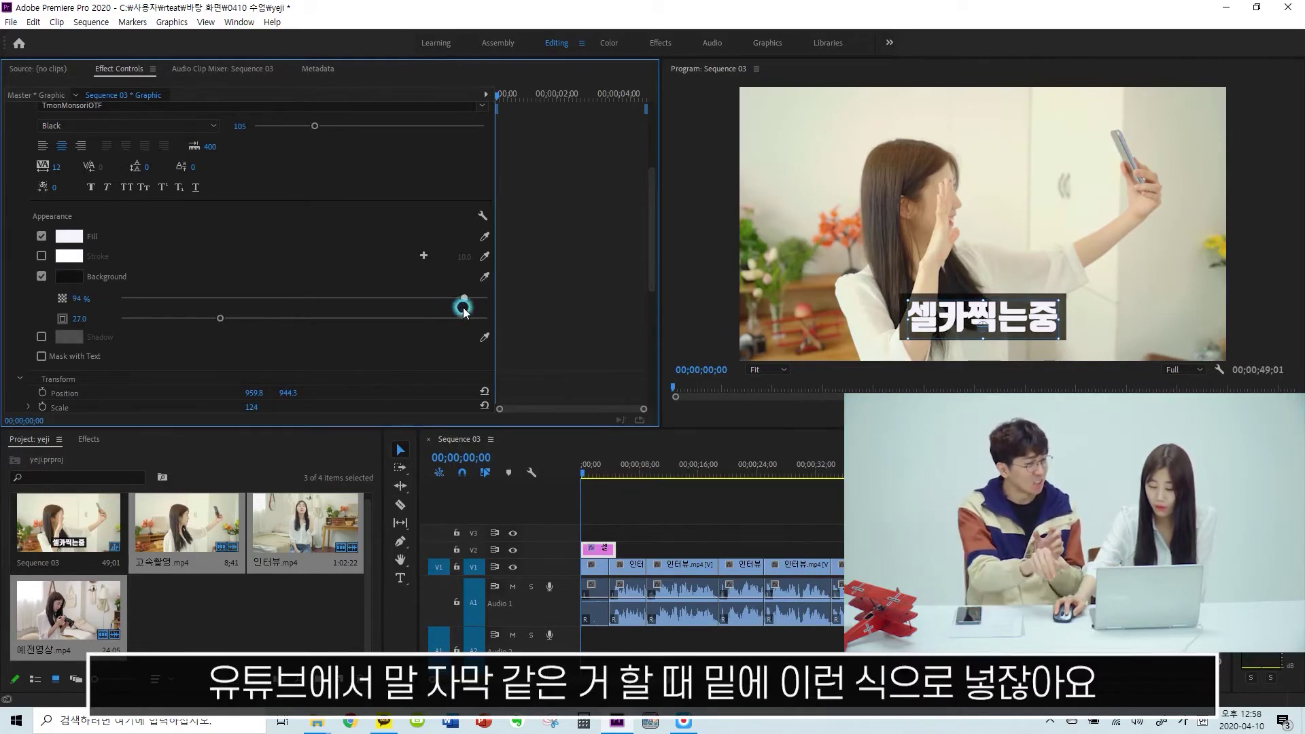
drag(463, 308, 385, 309)
click(418, 319)
drag(418, 320, 576, 299)
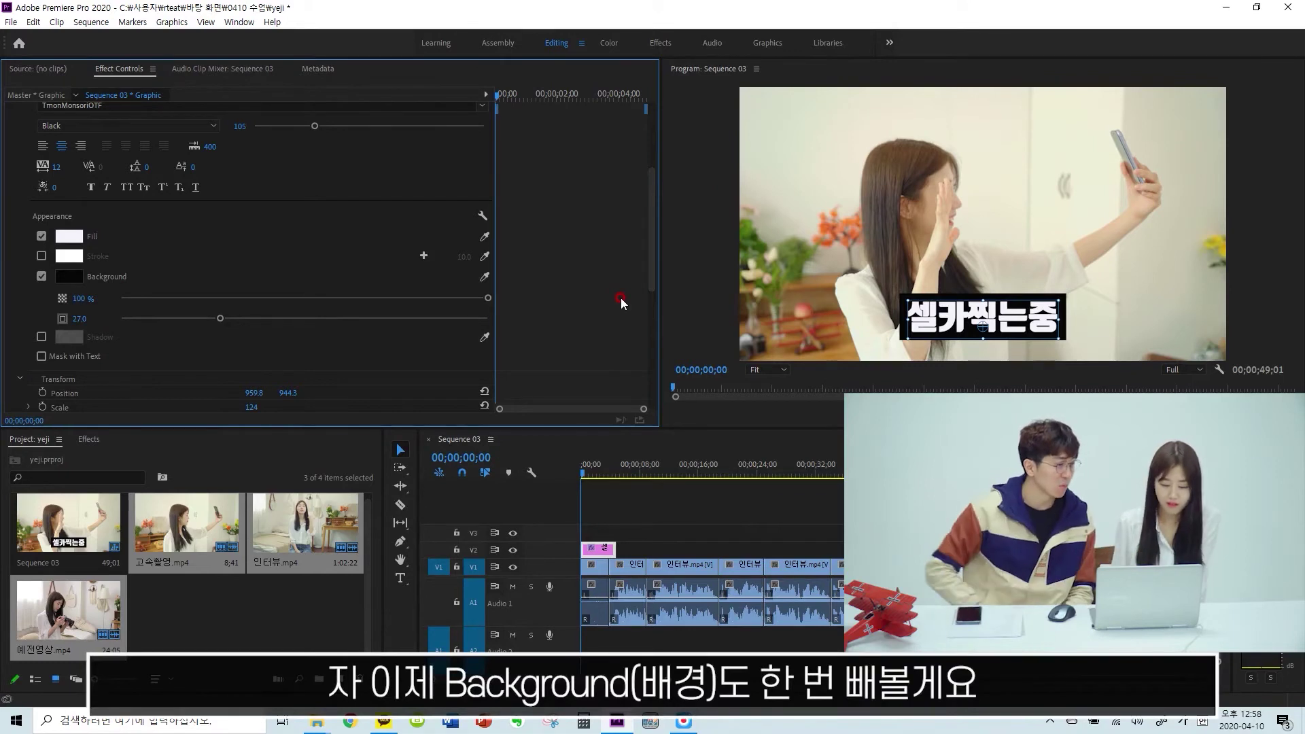
Turn off the caption's background and try a shadow, switching it back off
click(41, 276)
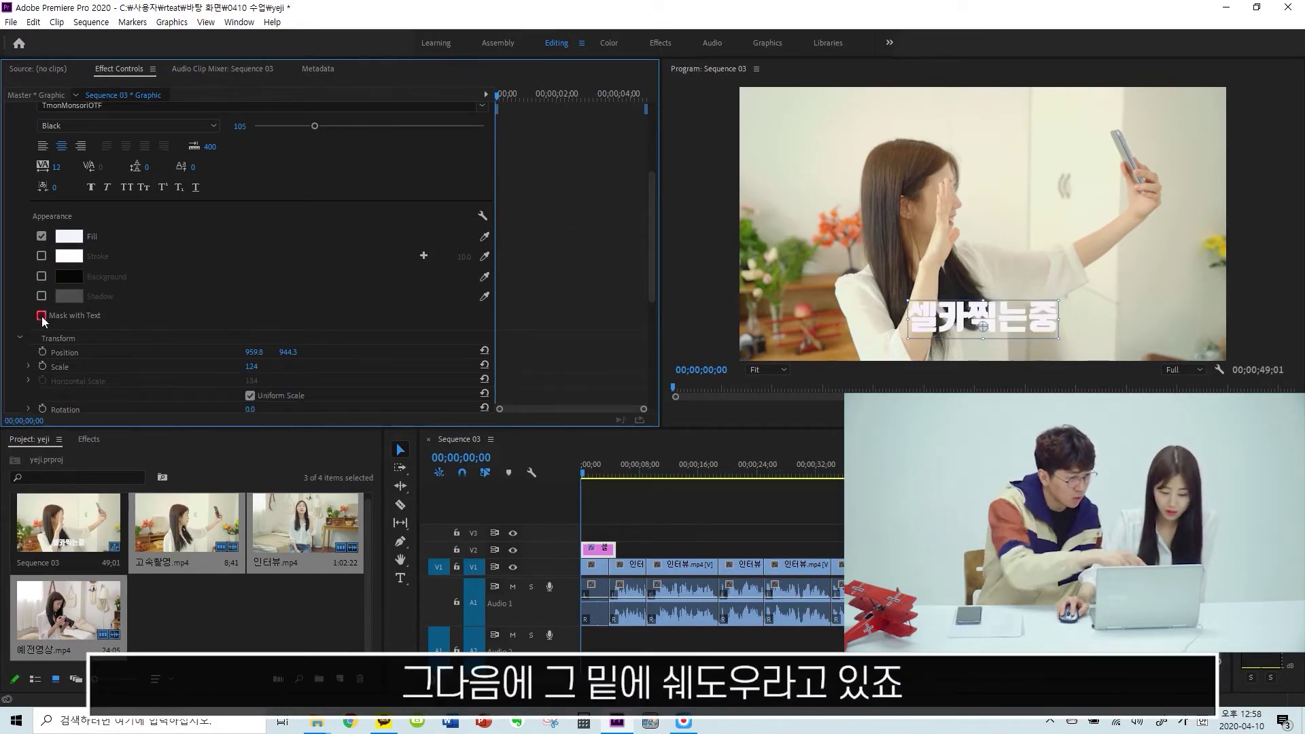
click(40, 297)
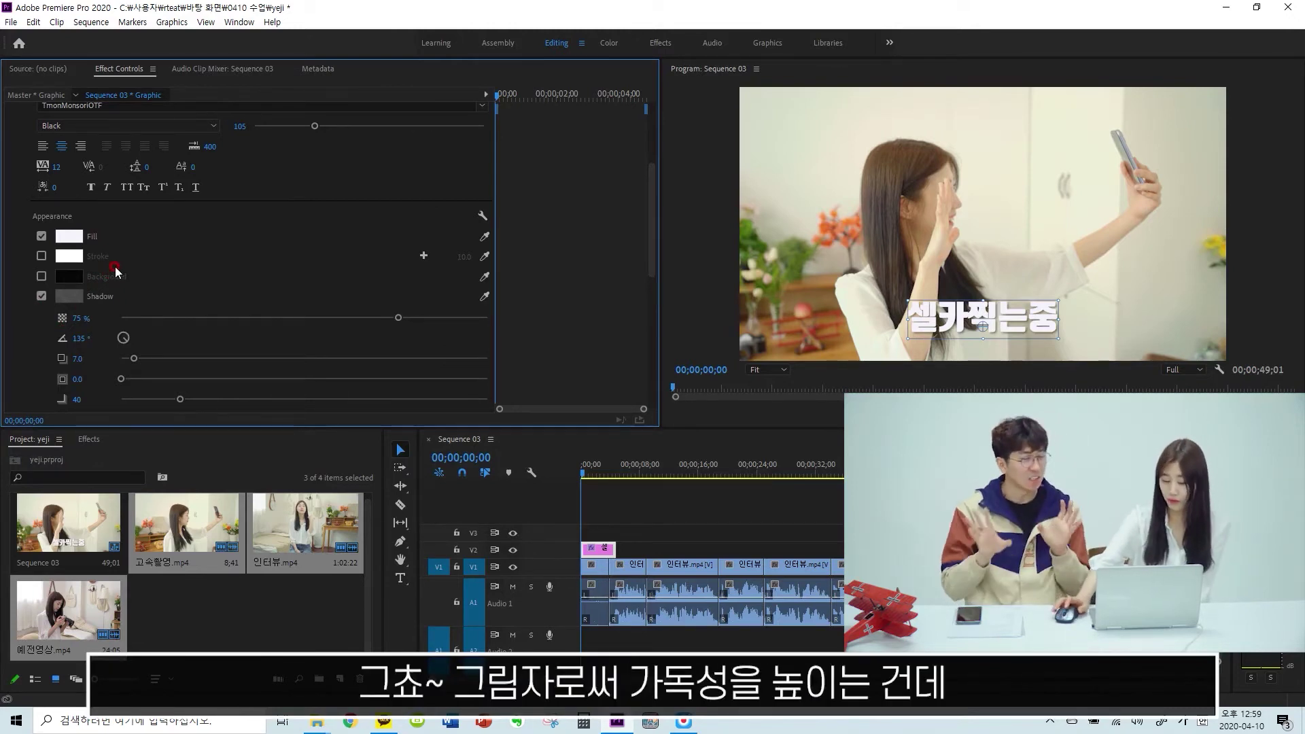
click(42, 296)
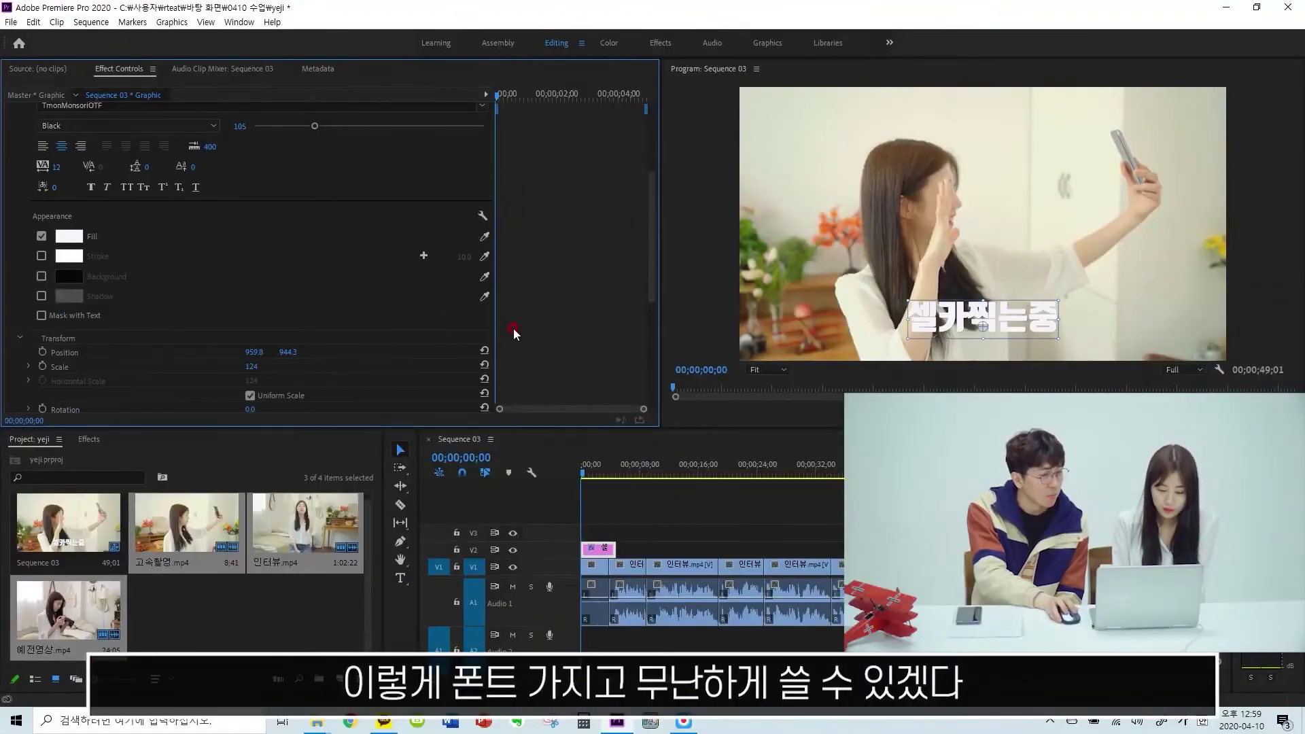
click(1030, 353)
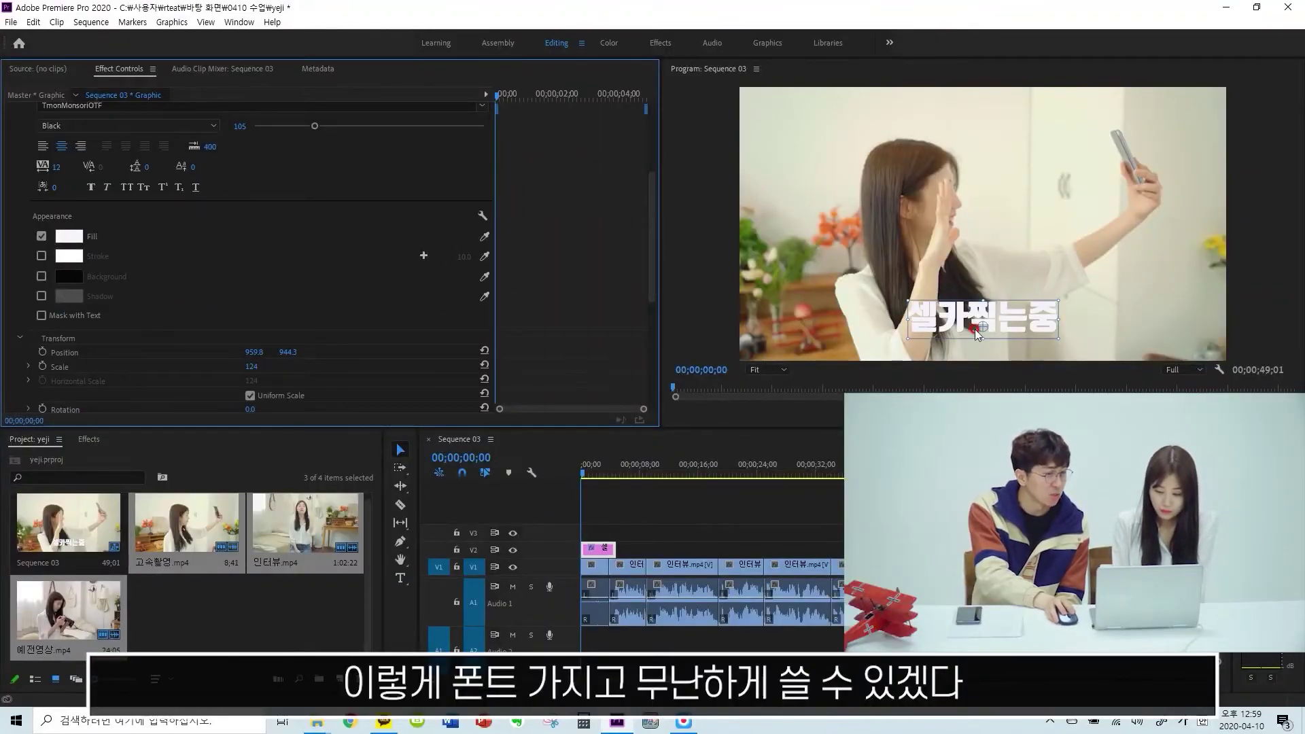
click(288, 167)
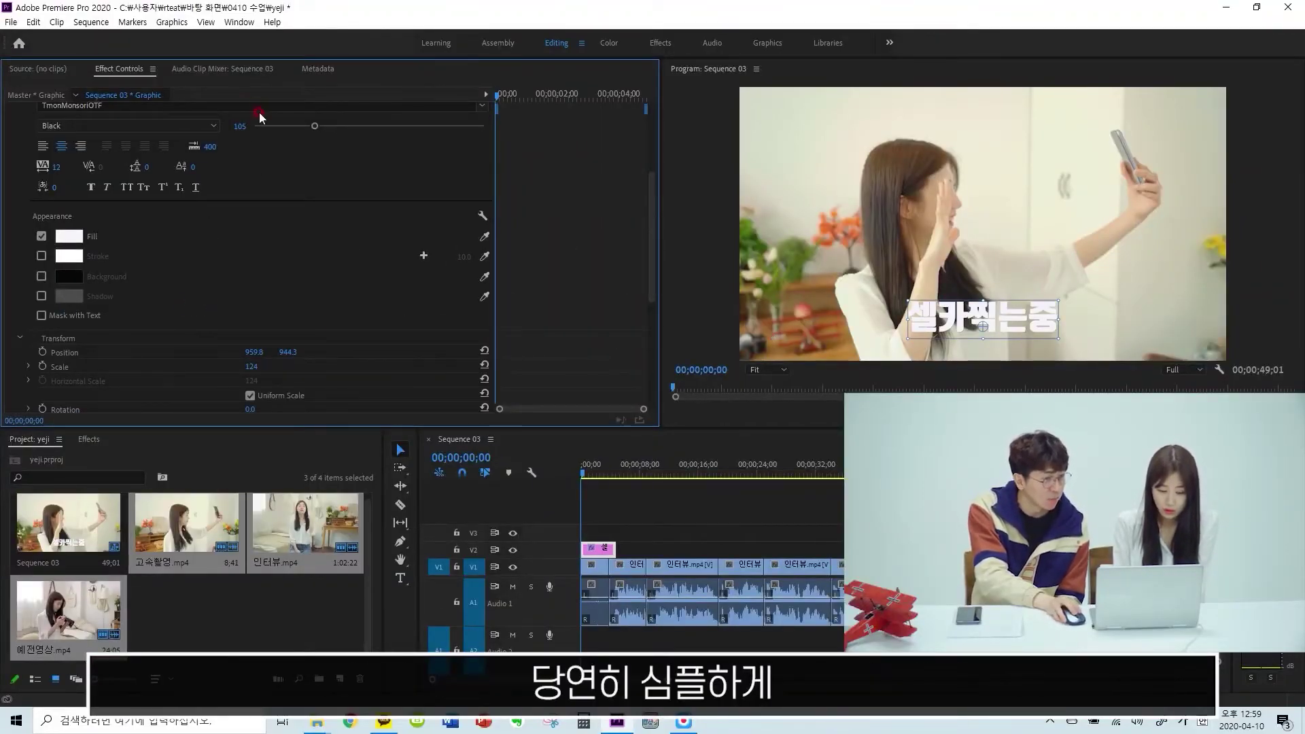
click(222, 243)
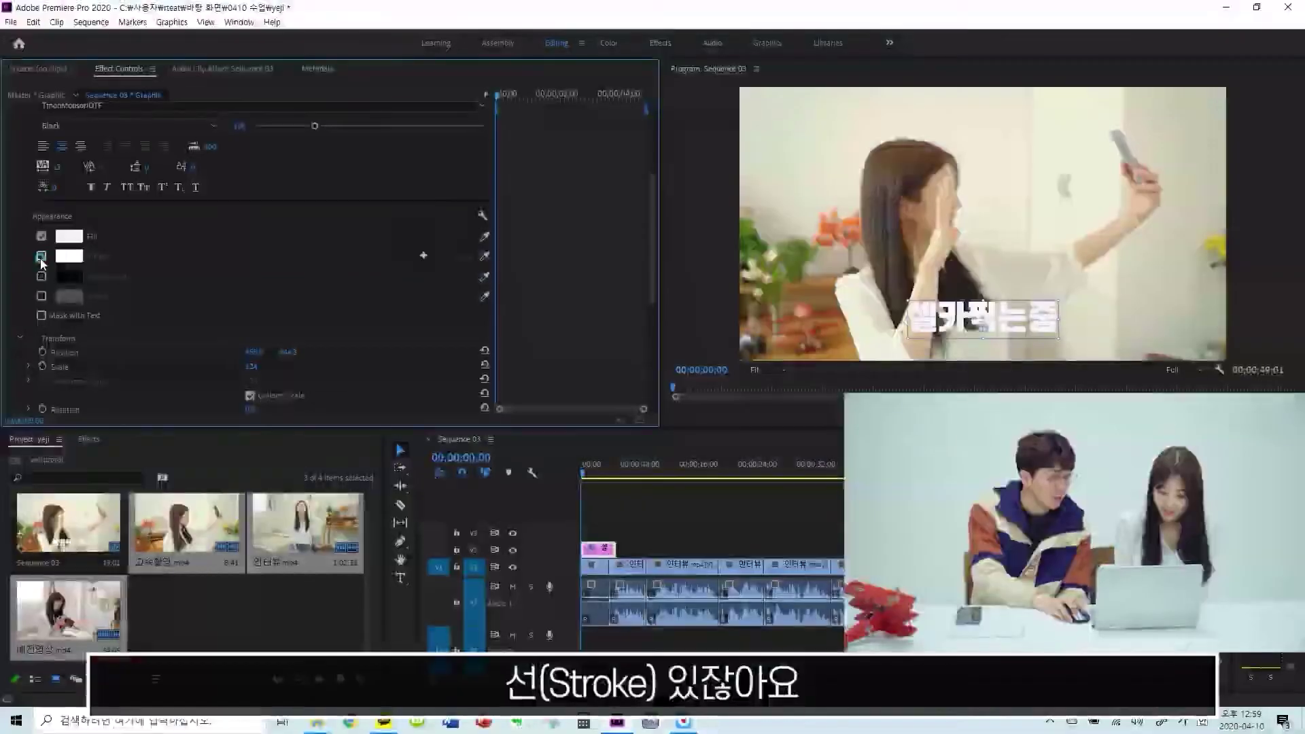
Enable the caption's stroke, color it black and set its width to 5
click(41, 255)
click(69, 255)
drag(548, 312, 492, 276)
click(787, 266)
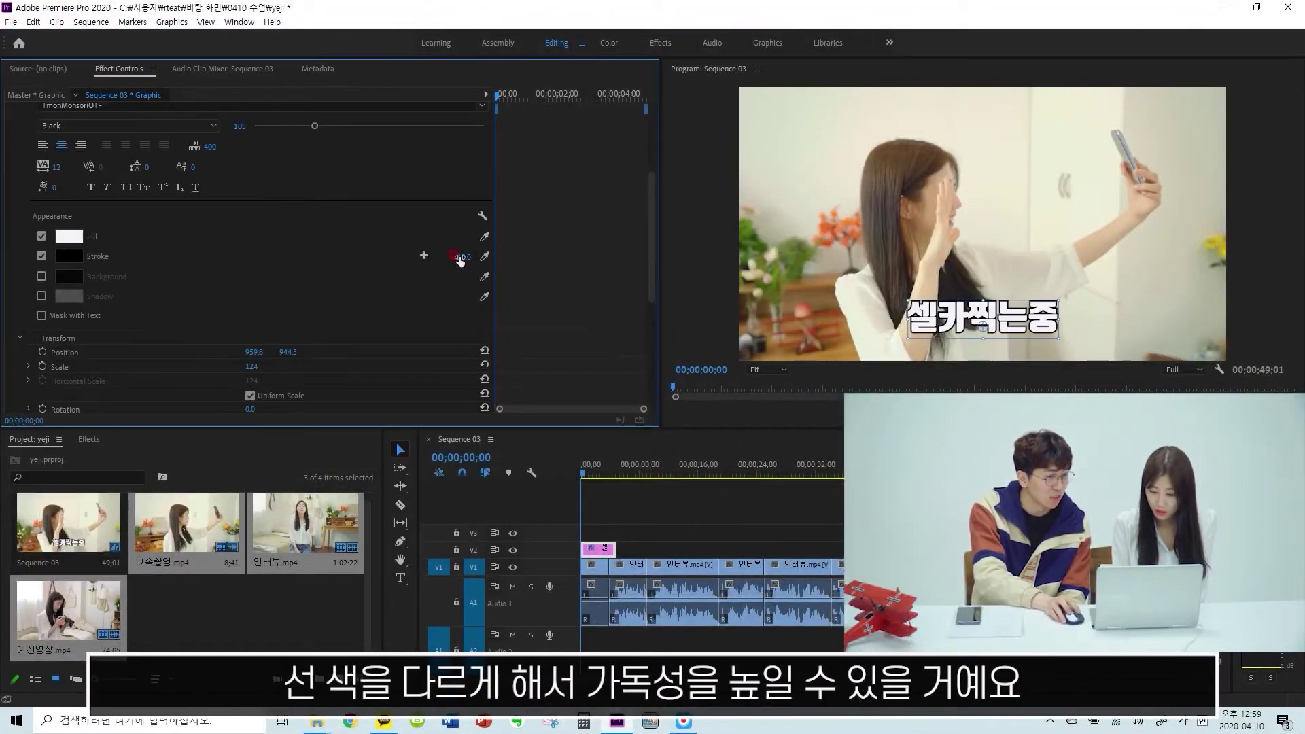
click(367, 284)
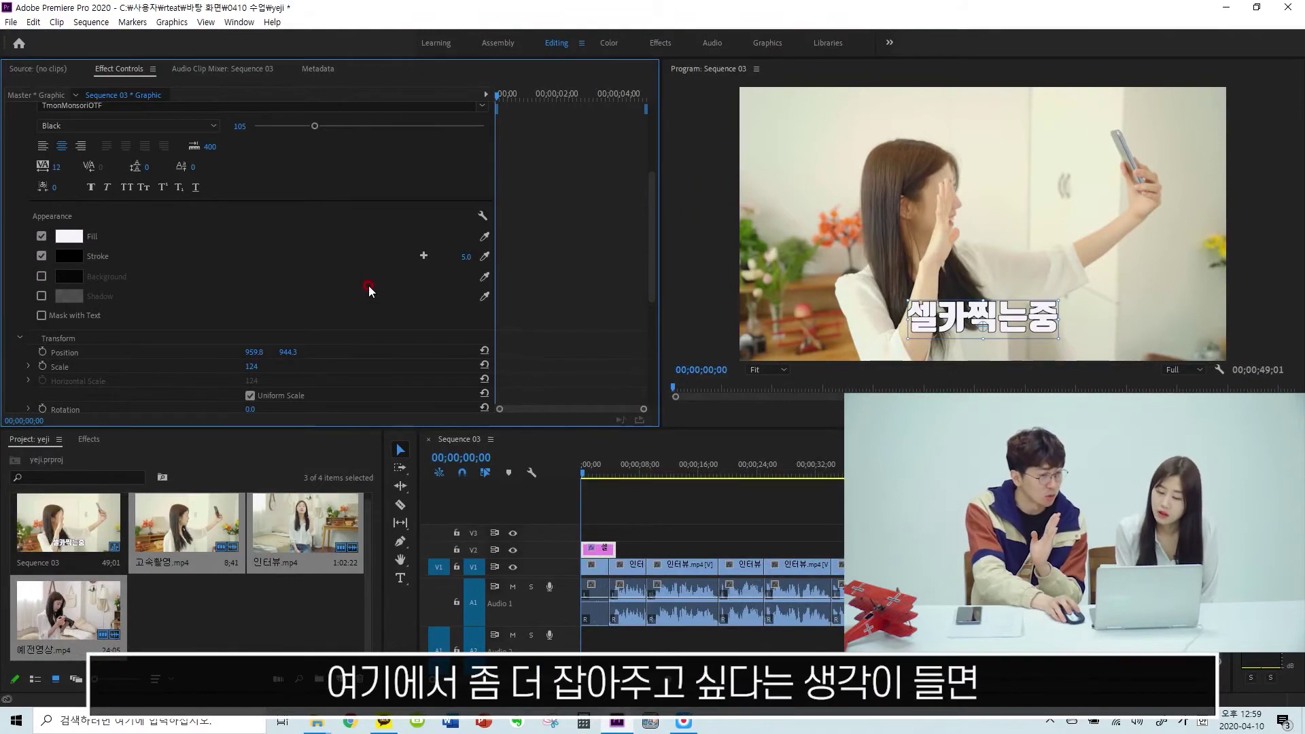
Add a second stroke to the caption in light green with a width of 11, and switch it back off
click(422, 257)
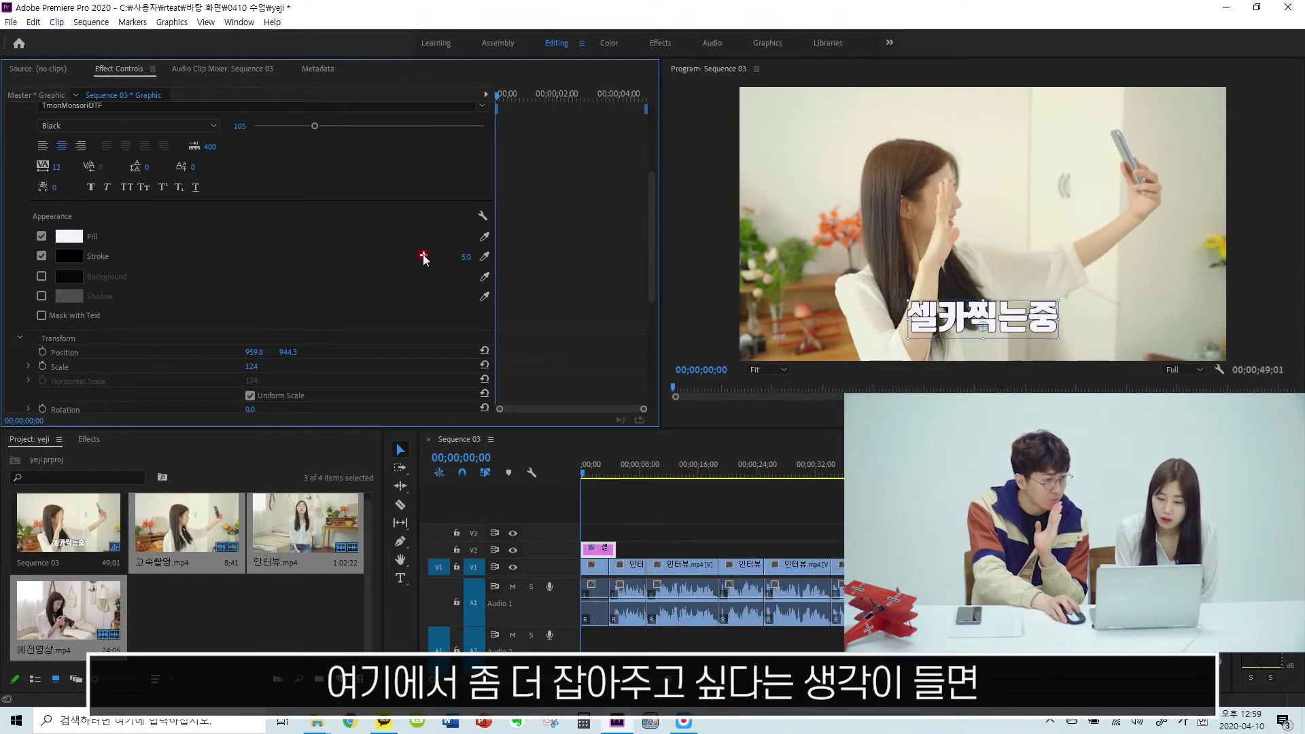
click(422, 257)
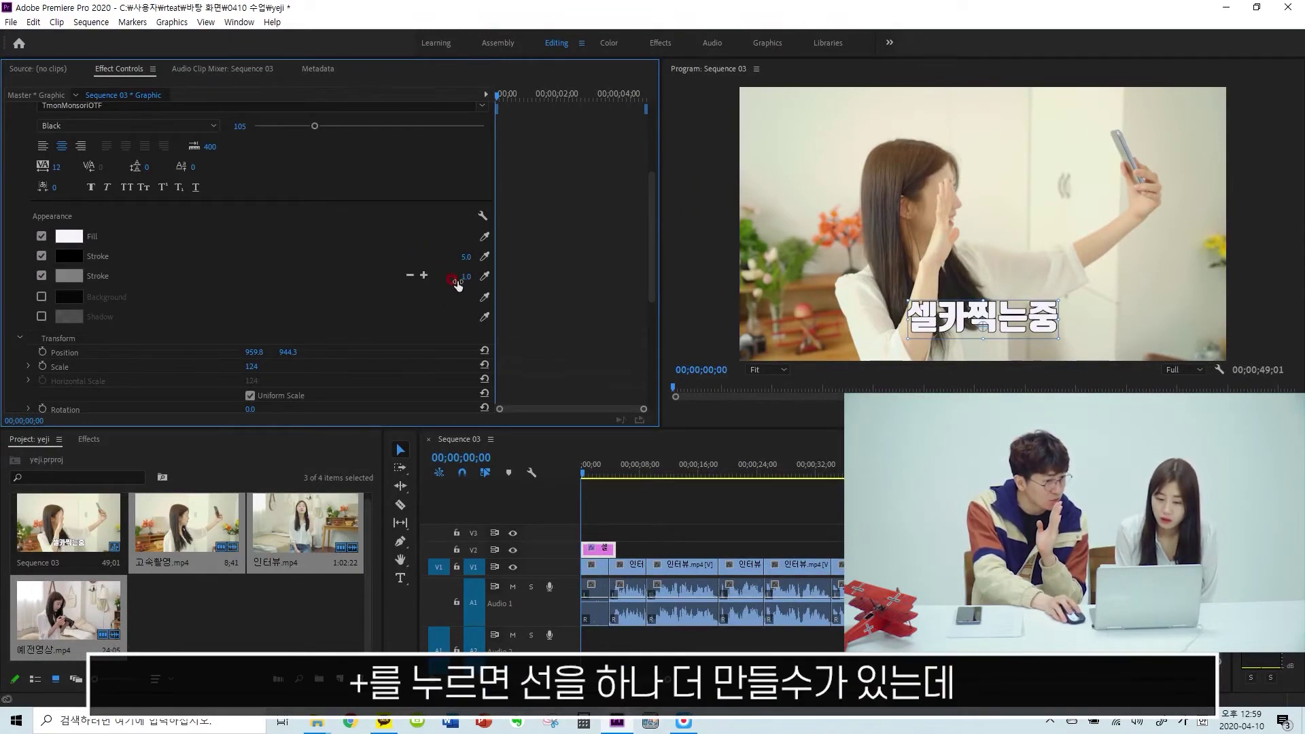
click(66, 274)
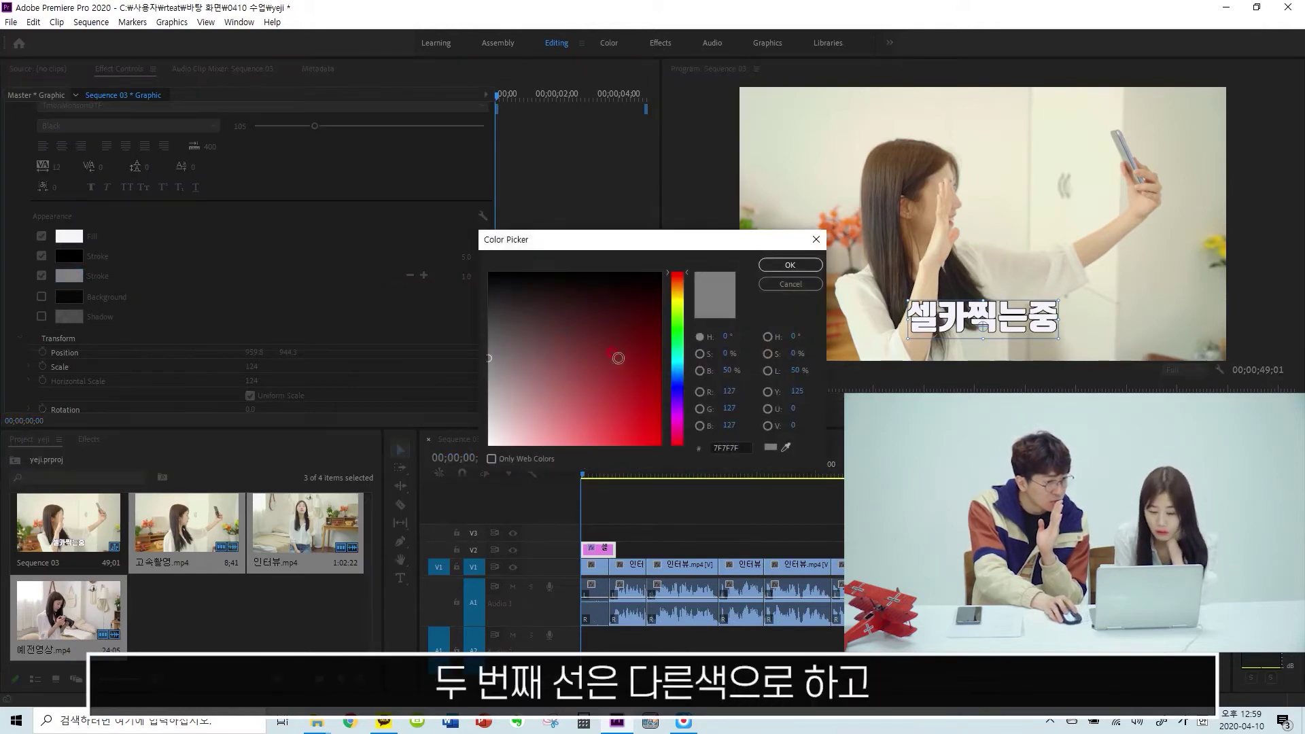
drag(683, 299, 671, 313)
click(555, 444)
click(775, 265)
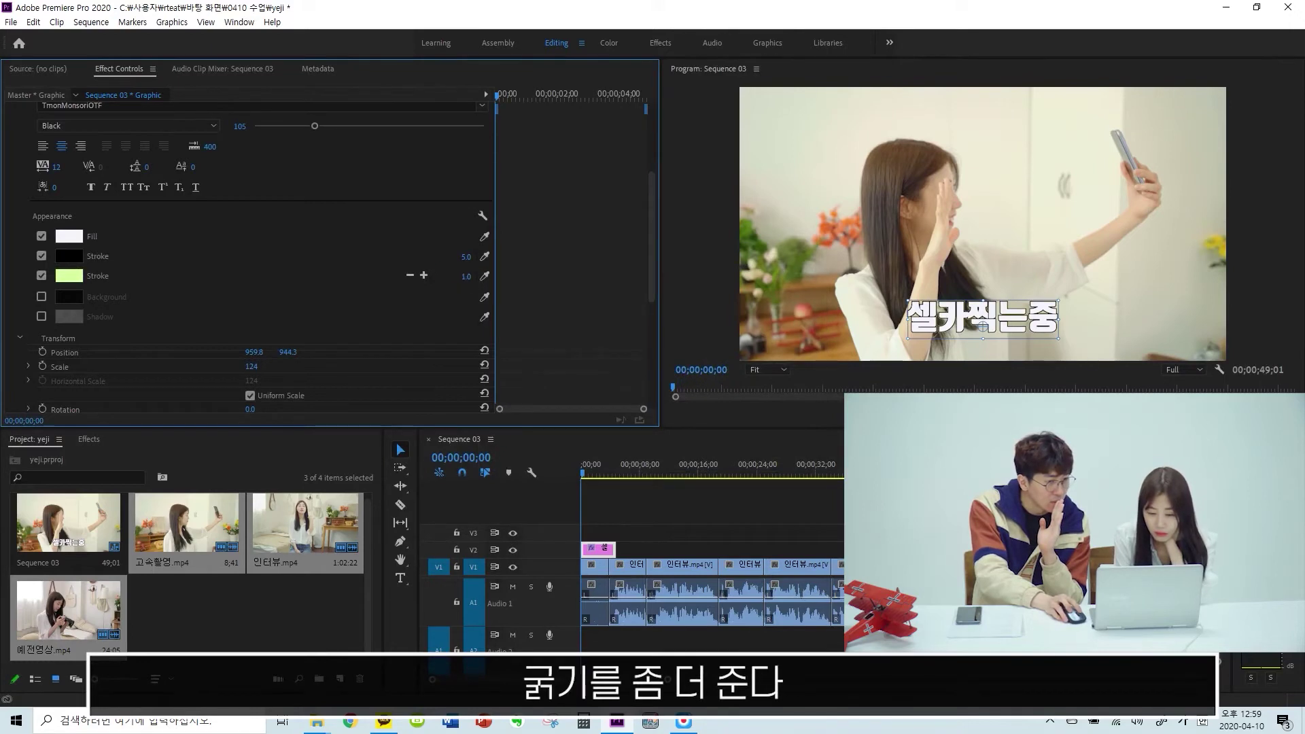
mouse_move(466, 276)
mouse_down()
mouse_move(479, 276)
mouse_move(448, 275)
mouse_up()
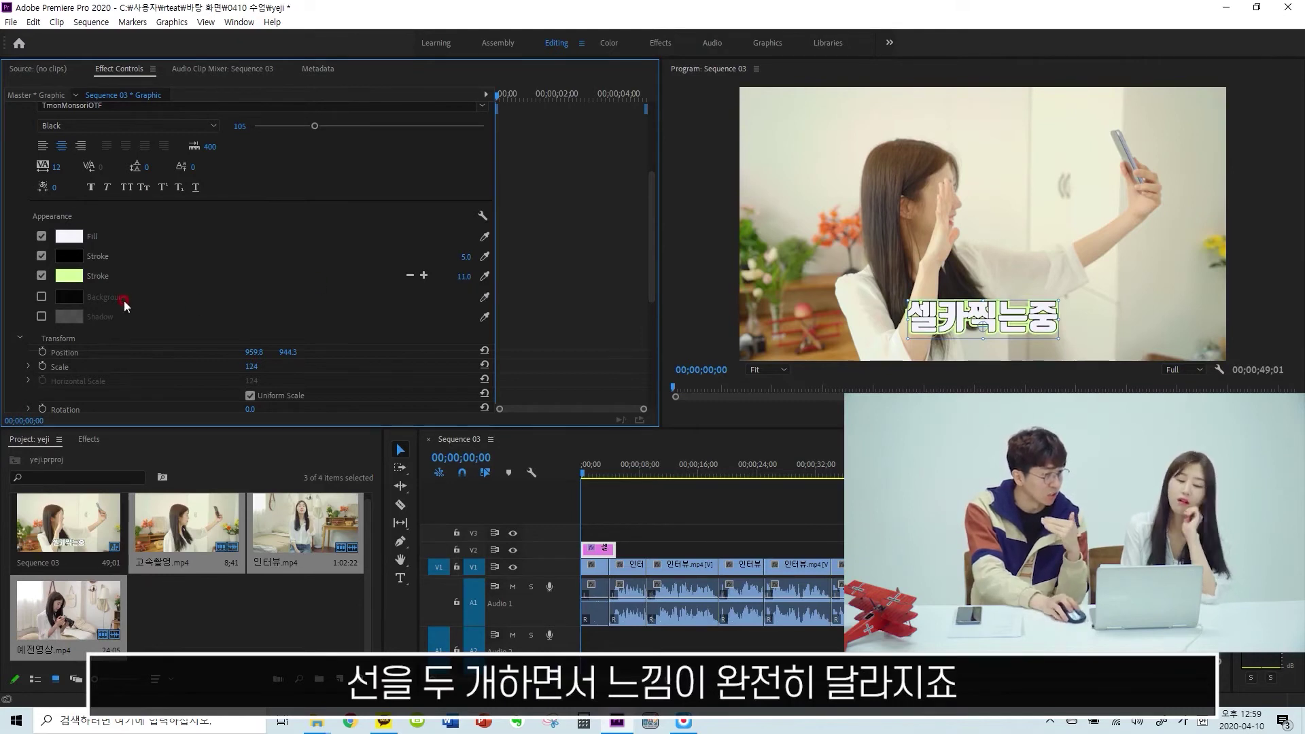
click(42, 277)
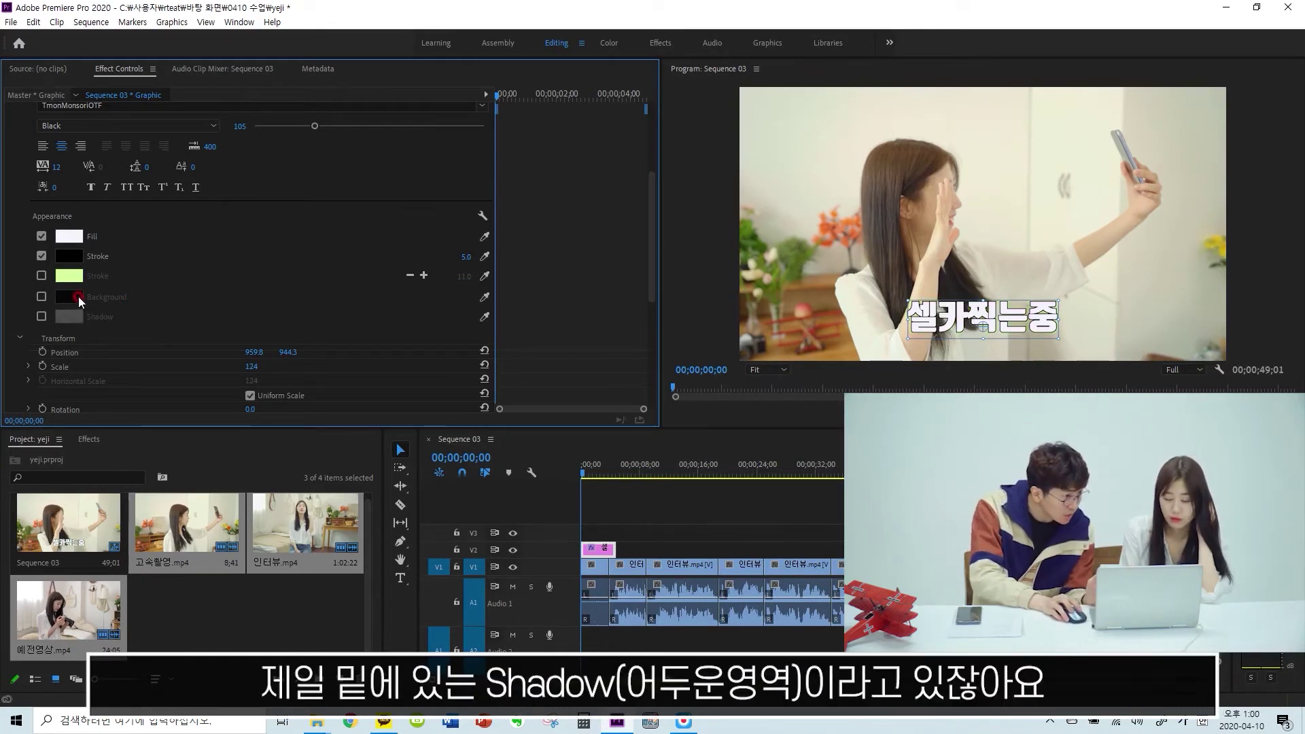
Enable the caption's shadow and change its color to a light cyan
click(39, 318)
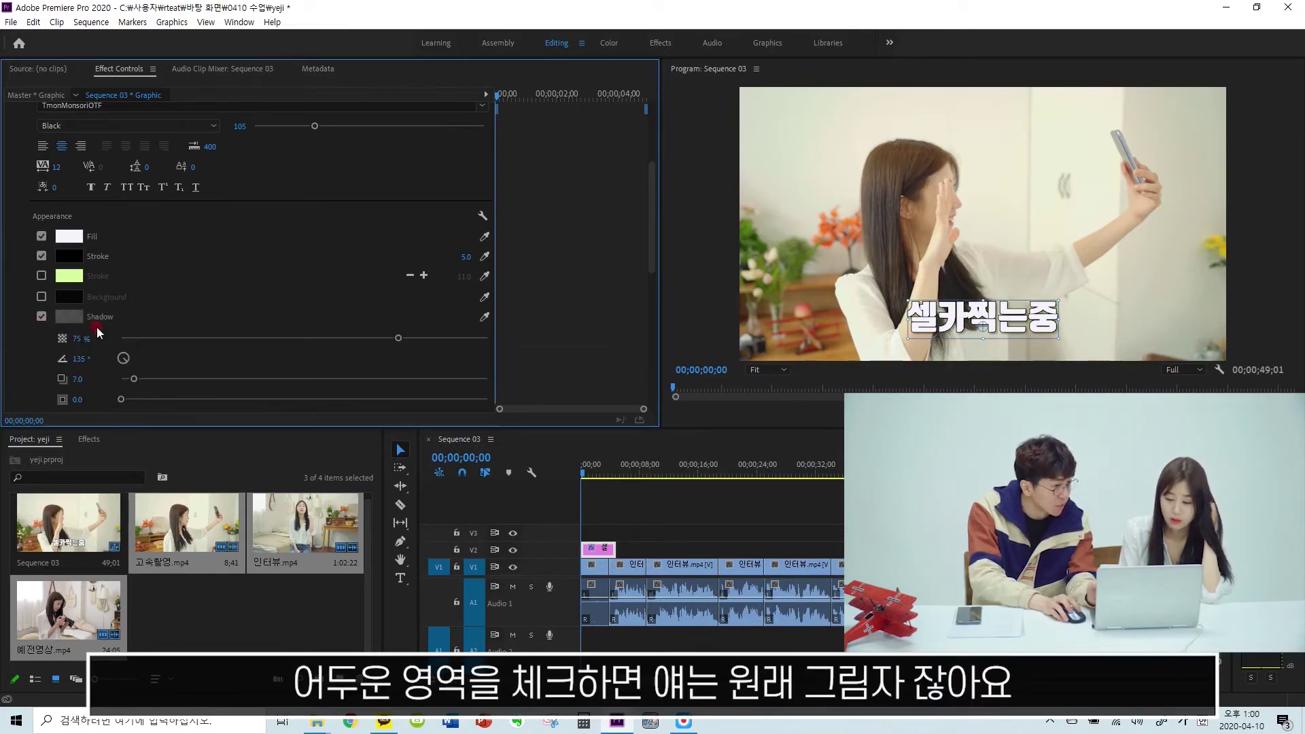
click(69, 317)
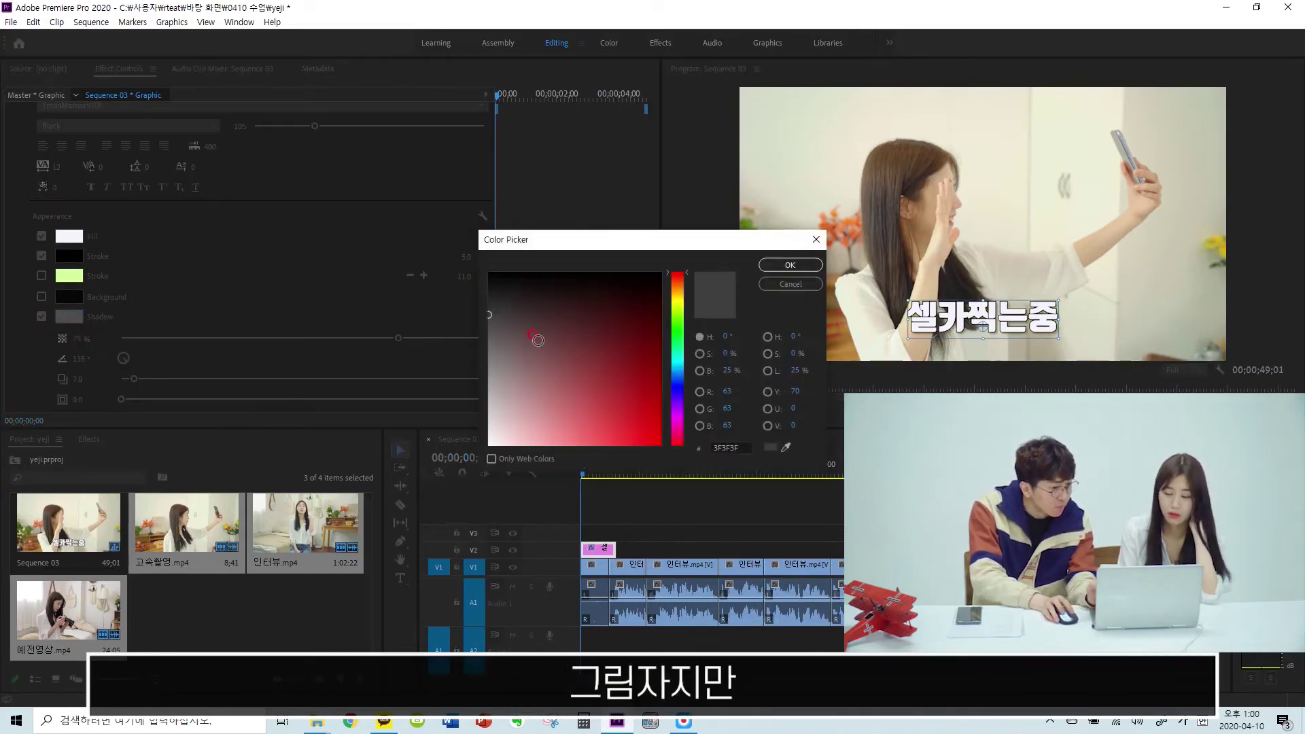
click(519, 443)
mouse_move(674, 330)
mouse_down()
mouse_move(677, 312)
mouse_move(674, 350)
mouse_up()
click(568, 435)
click(613, 375)
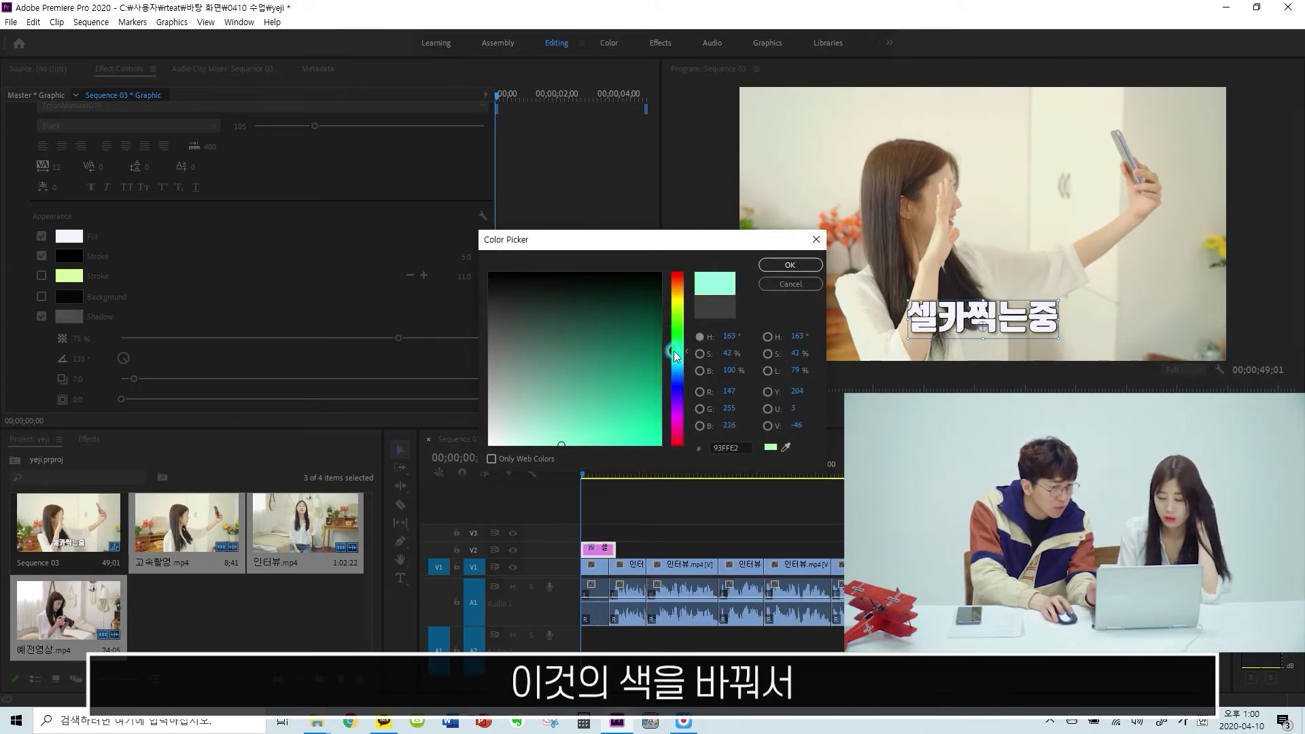
click(772, 268)
Raise the shadow's opacity to 100% and reduce its blur to 0
click(328, 362)
scroll(328, 363, down, 1)
click(390, 303)
drag(398, 308, 500, 309)
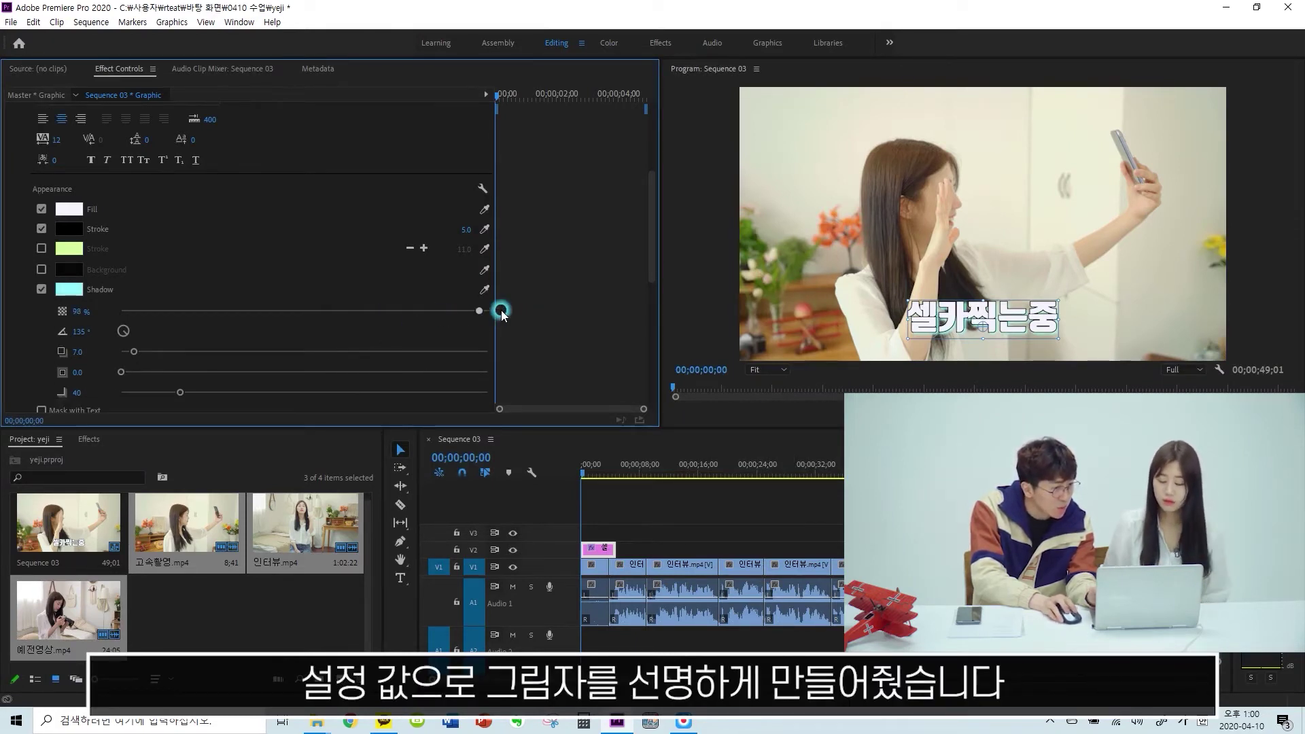
drag(181, 392, 132, 394)
Set the shadow's angle to -180° and scale the caption slightly larger over the video
drag(908, 301, 854, 279)
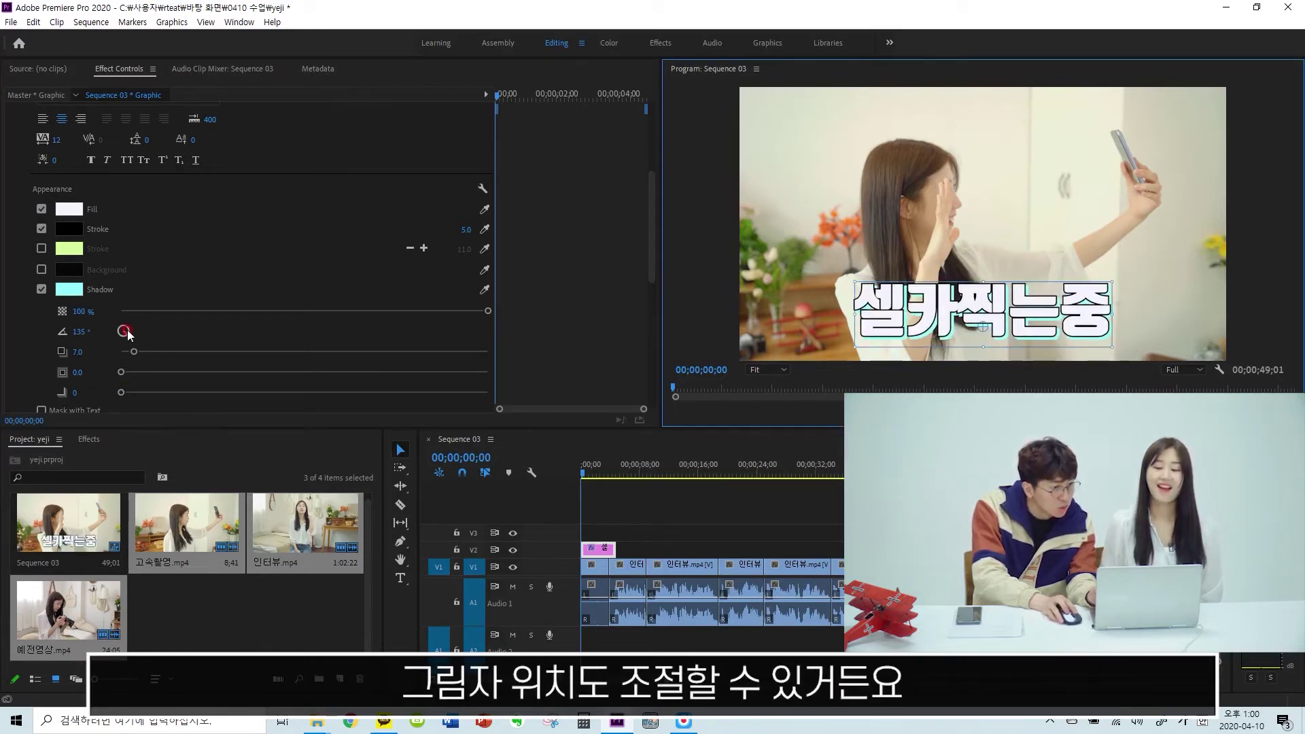
drag(123, 330, 120, 329)
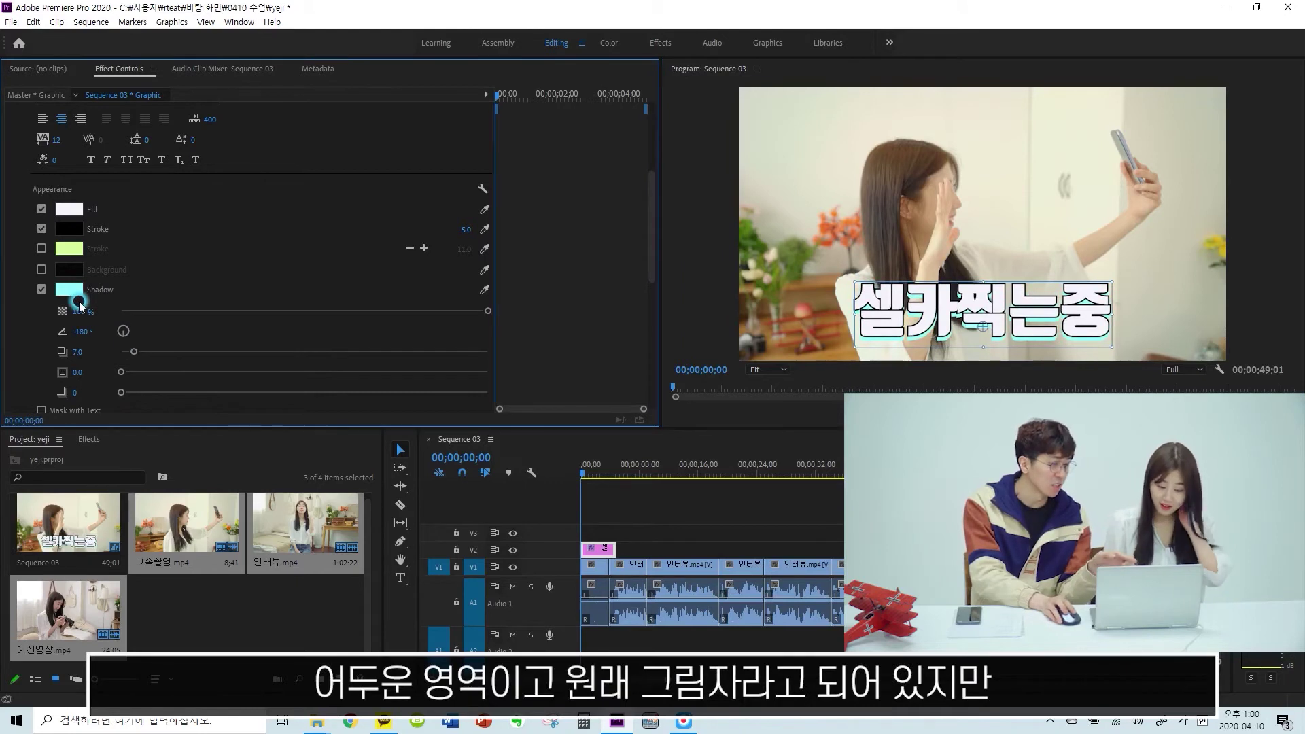
mouse_move(1112, 281)
mouse_down()
mouse_move(1062, 301)
mouse_move(1072, 296)
mouse_up()
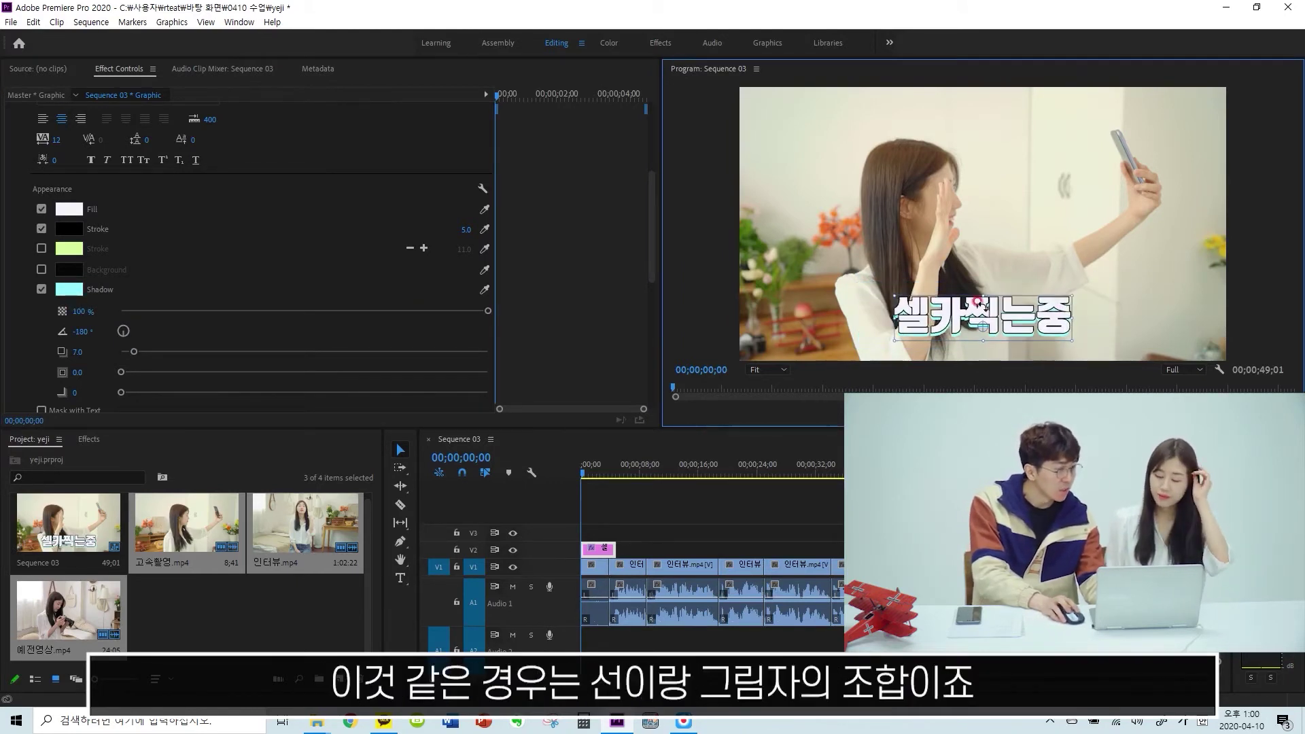
Compare the caption with and without its black stroke and its shadow, leaving both enabled
click(42, 227)
click(42, 227)
click(42, 228)
click(42, 228)
click(42, 227)
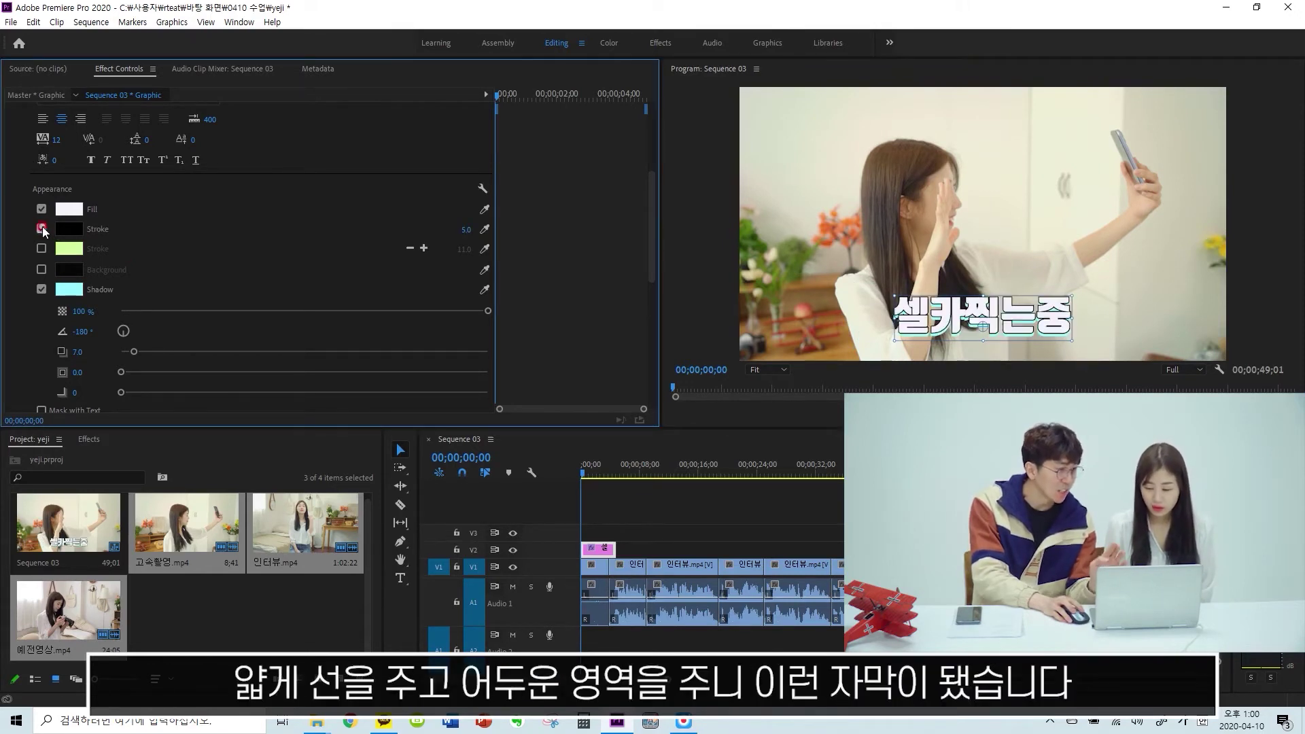
click(42, 289)
click(42, 292)
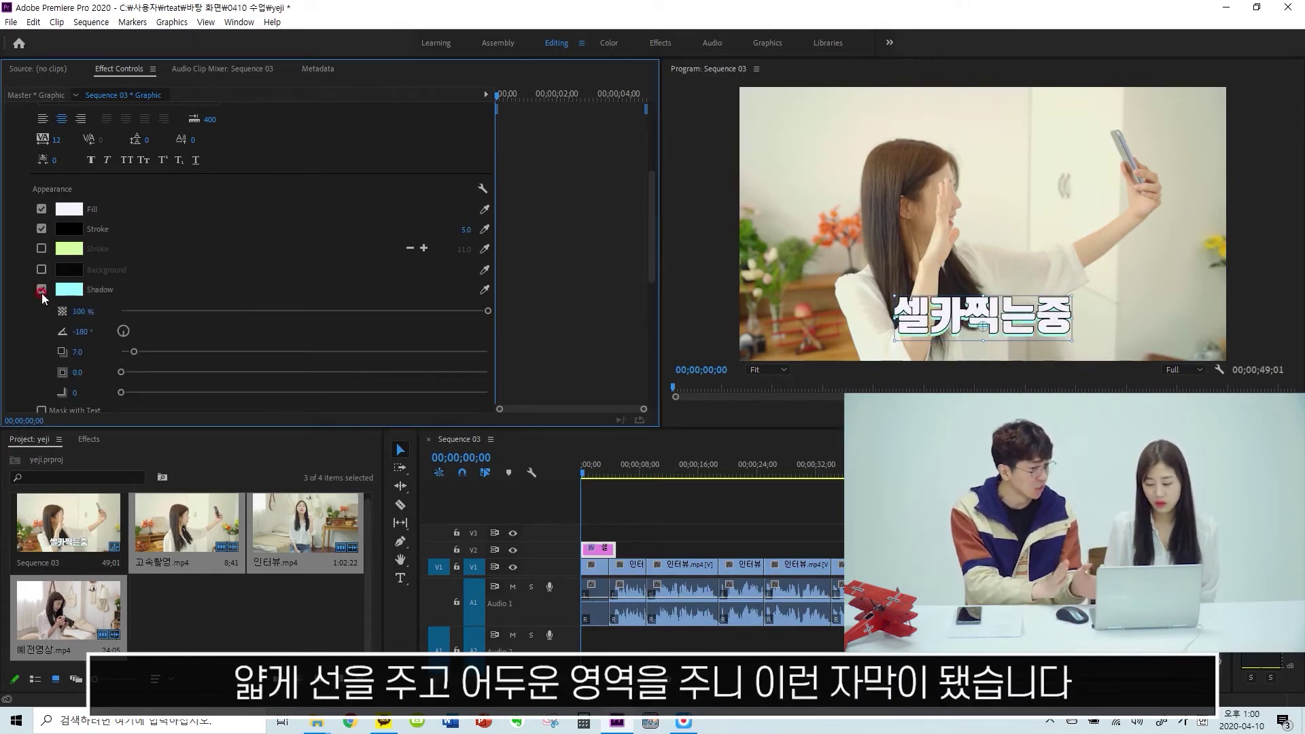
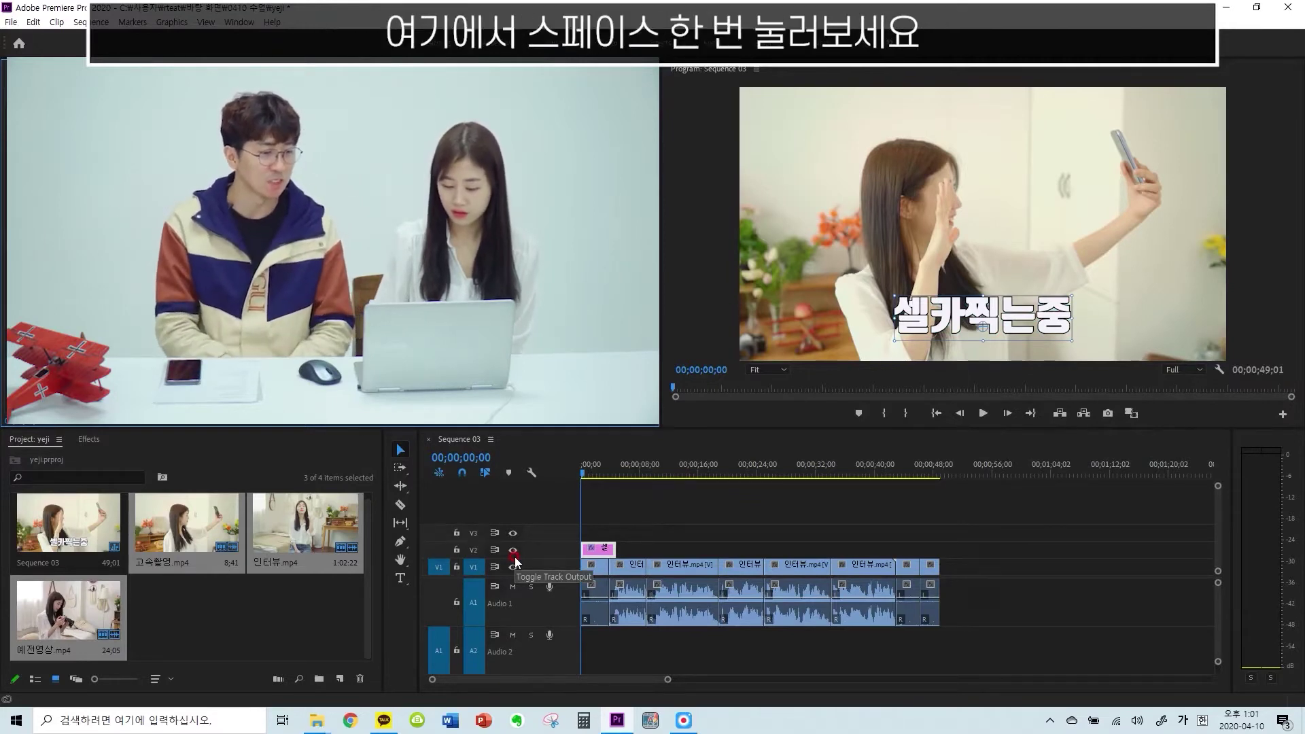
Play the sequence past the caption, shift the caption clip about 2 seconds later on V2, and play it again
key(space)
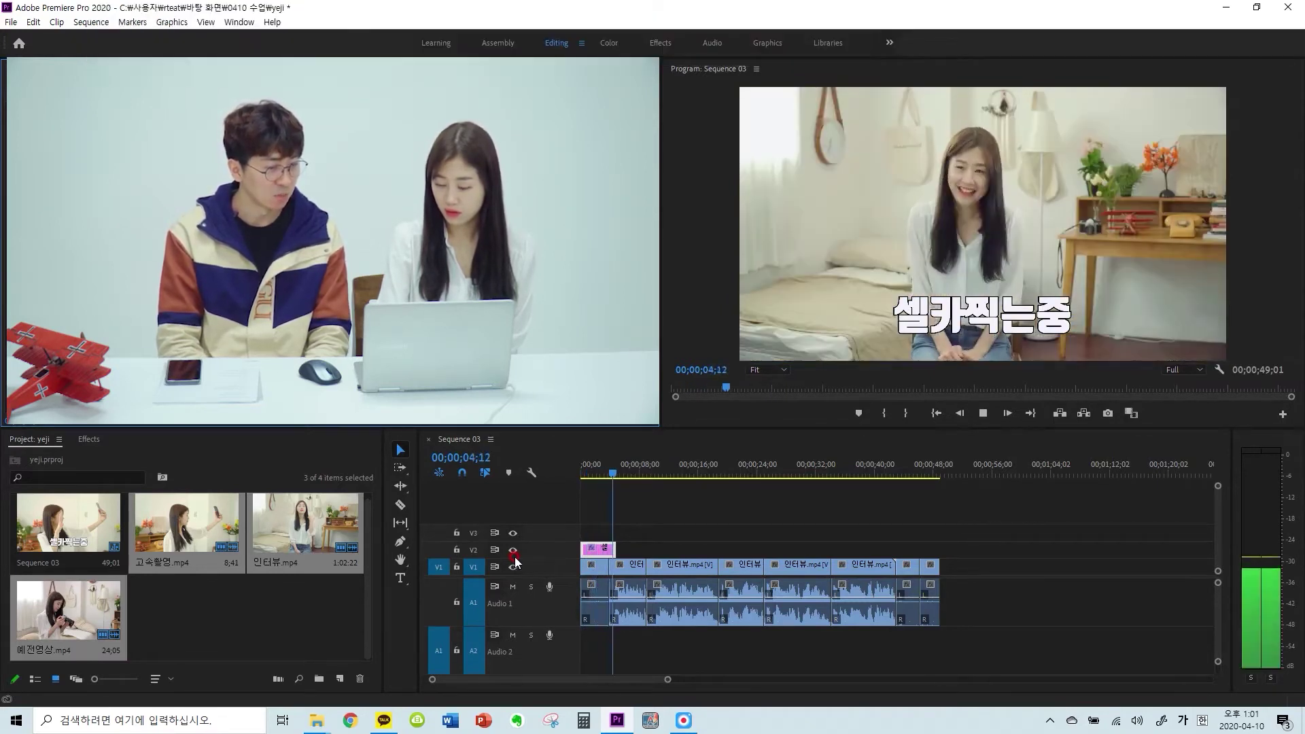
key(space)
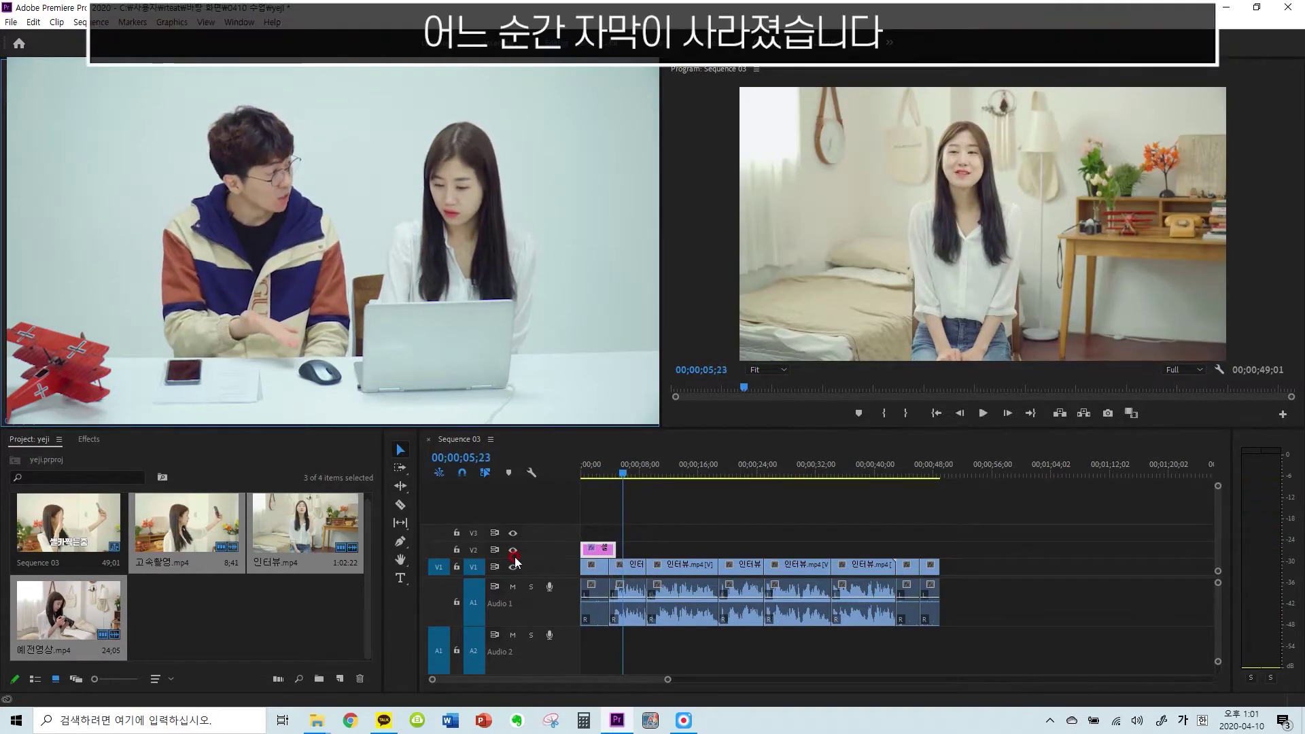
click(597, 554)
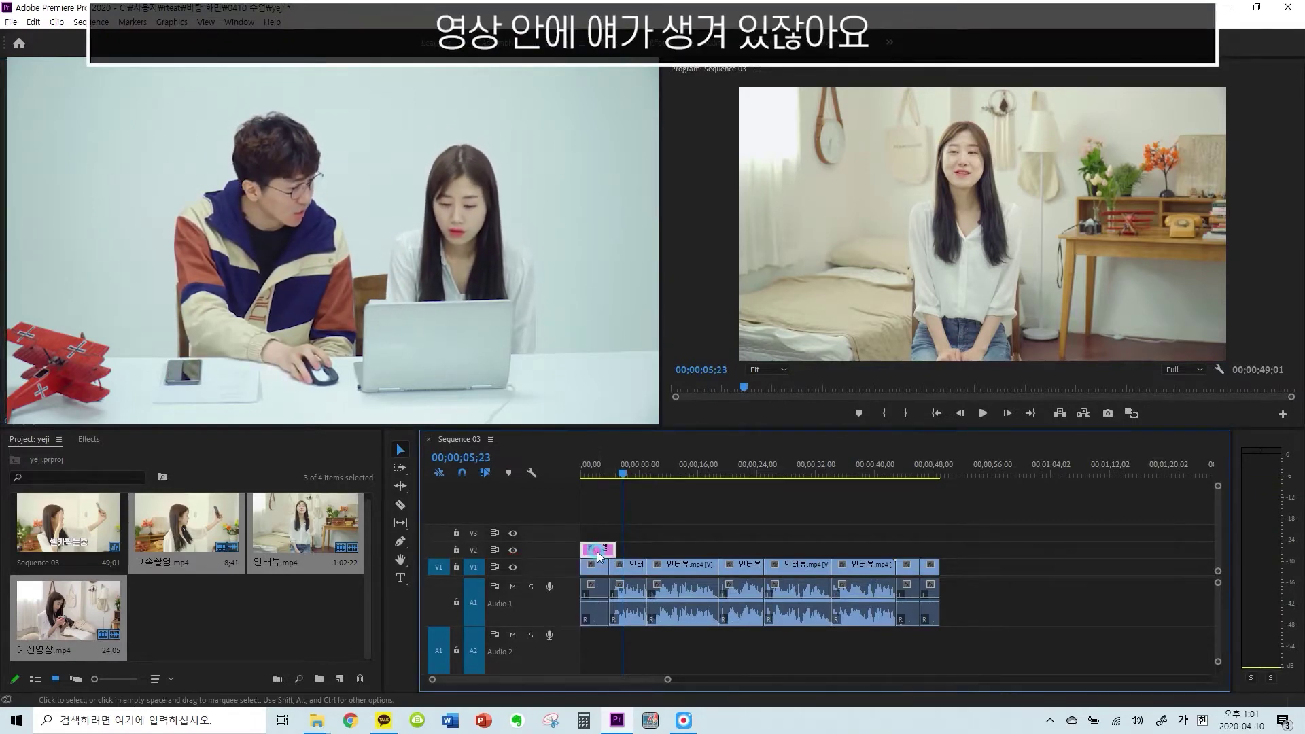
click(597, 556)
drag(597, 556, 606, 508)
key(space)
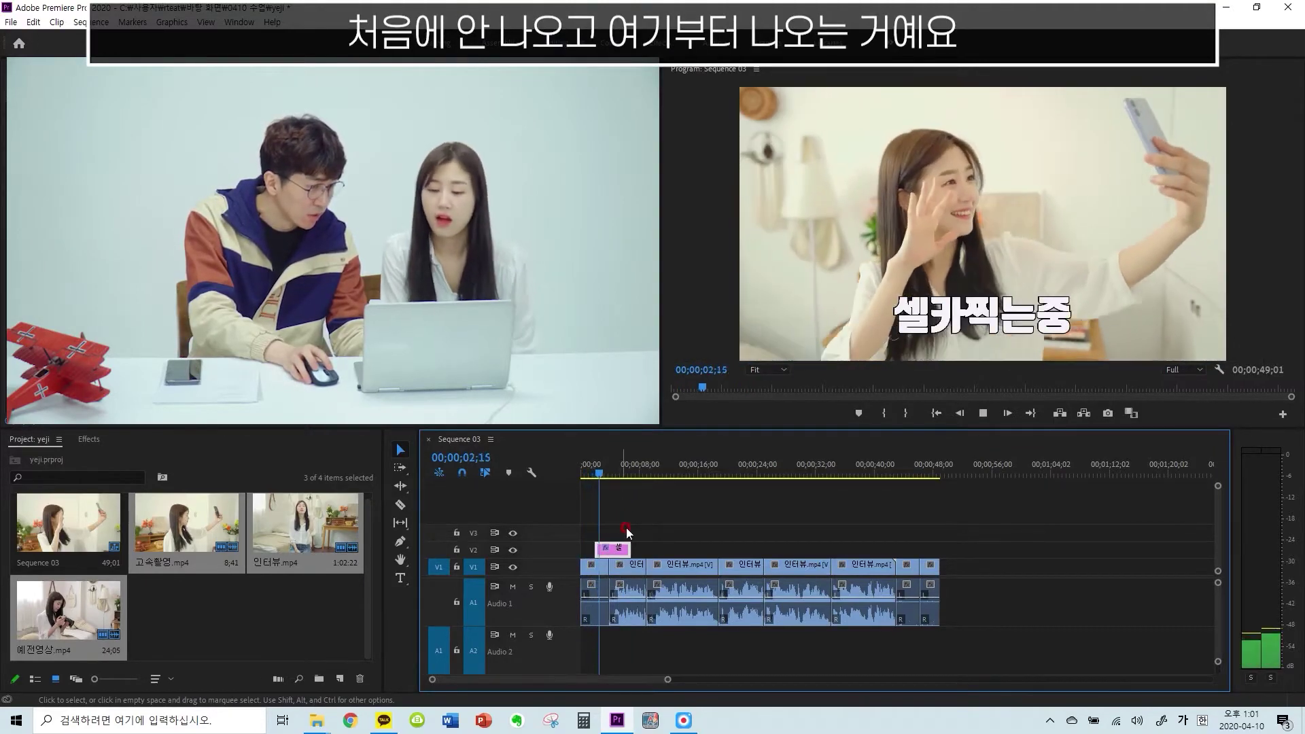
key(space)
Shorten the caption clip to about 2.5 seconds, starting about 1 second into the first video clip, and preview it
drag(632, 549, 602, 544)
click(582, 474)
key(space)
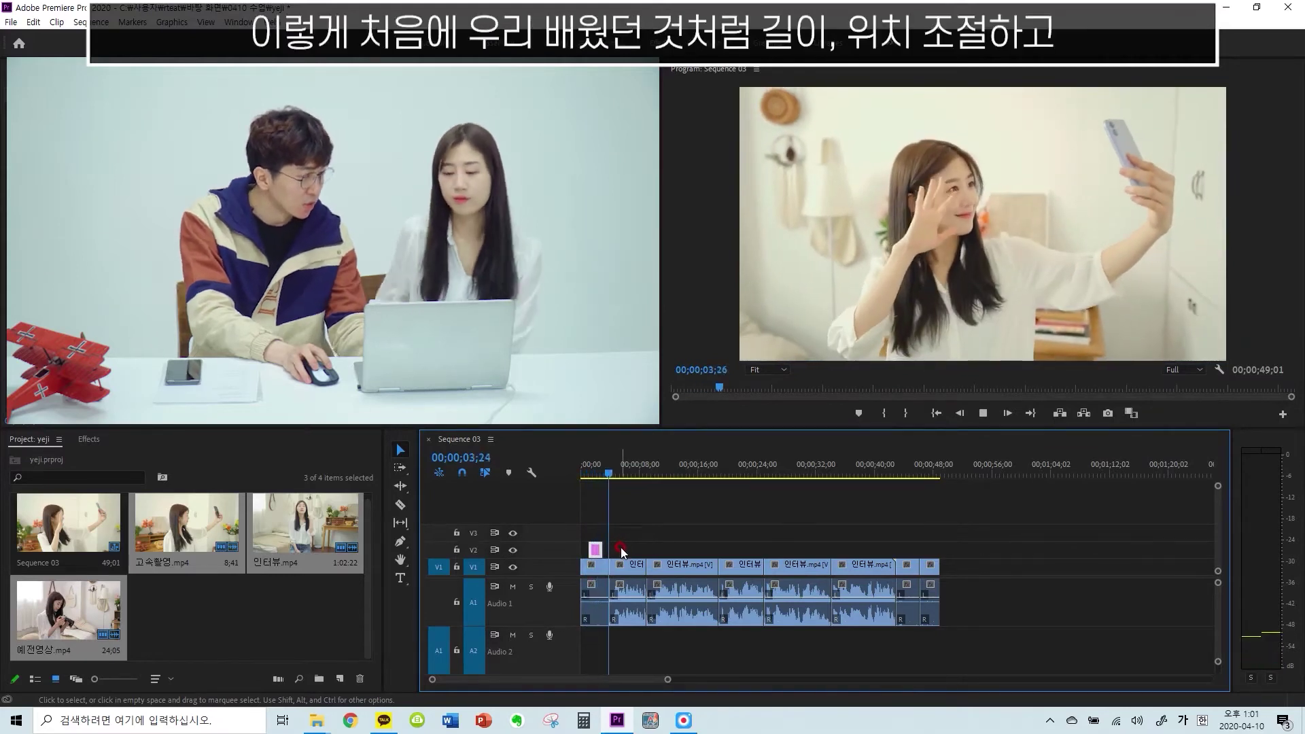
mouse_move(601, 549)
mouse_down()
mouse_move(620, 552)
mouse_move(600, 549)
mouse_up()
drag(611, 469, 598, 474)
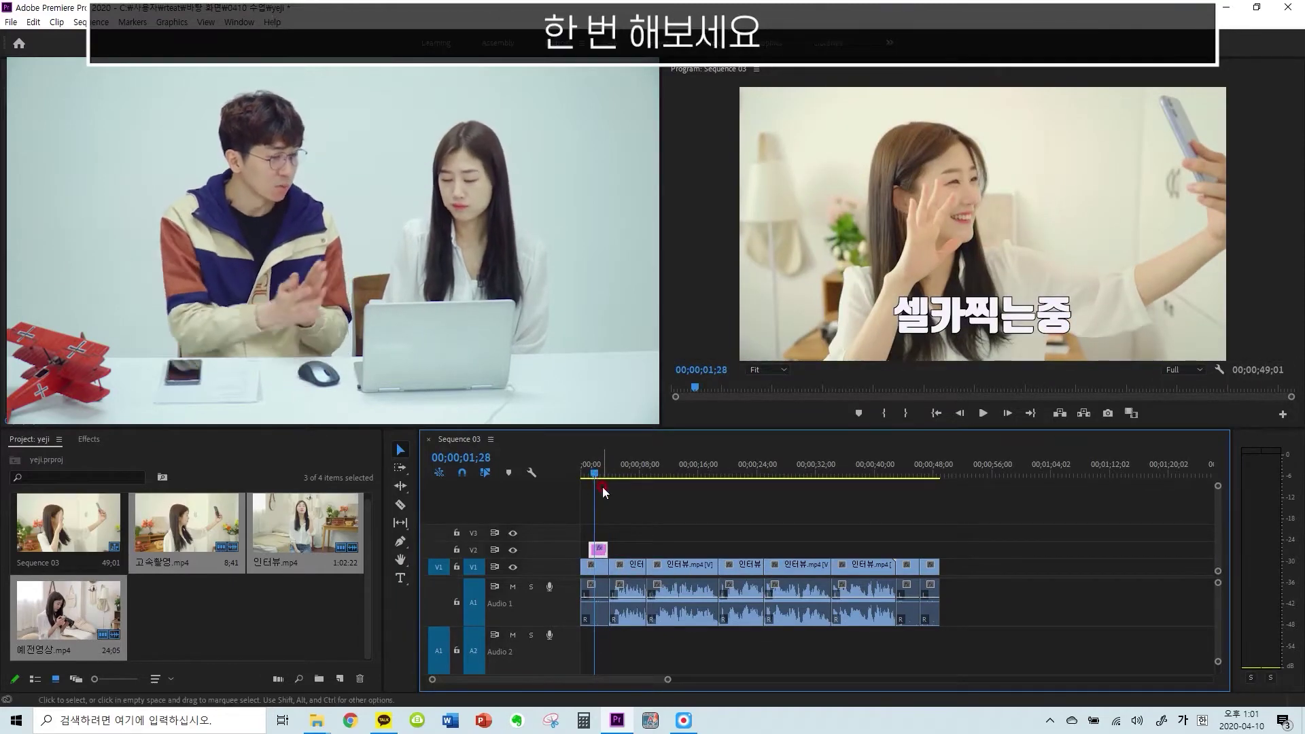
Fit the caption clip on V2 to the full length of the first video clip, from its start to its end
click(588, 469)
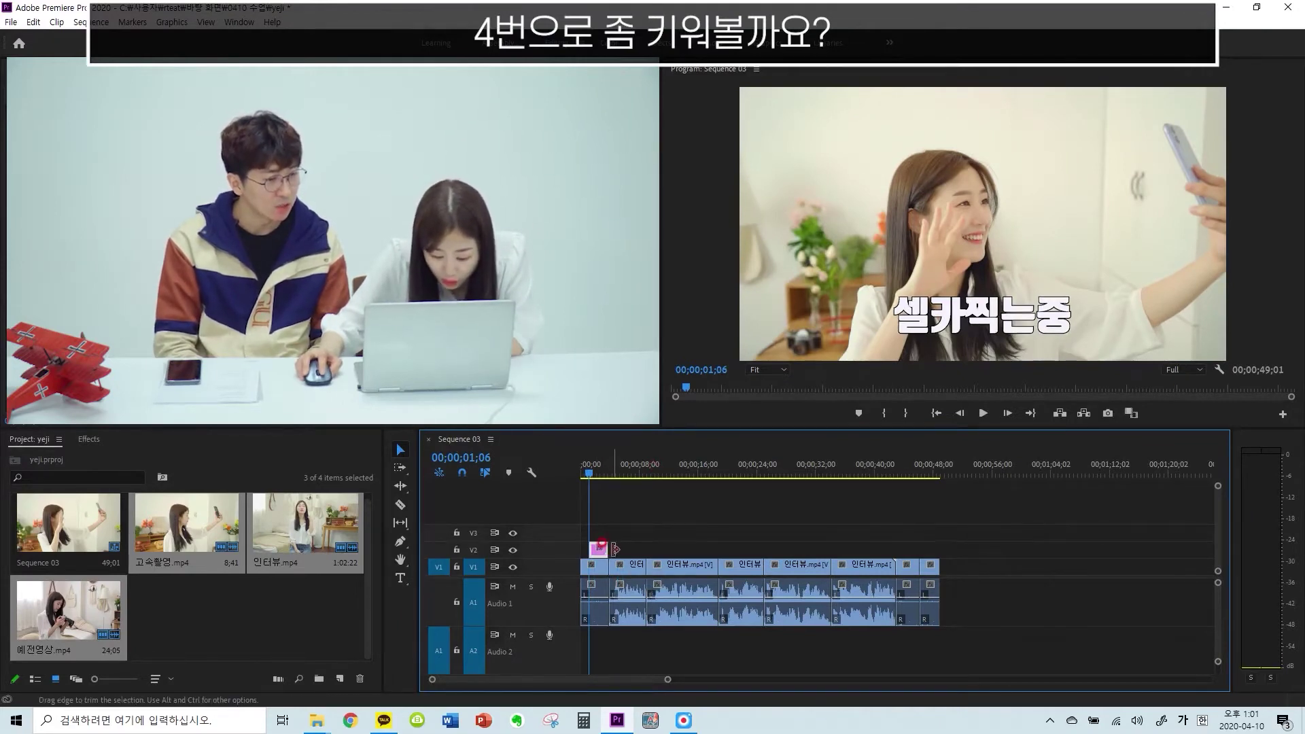
key(=)
key(=)
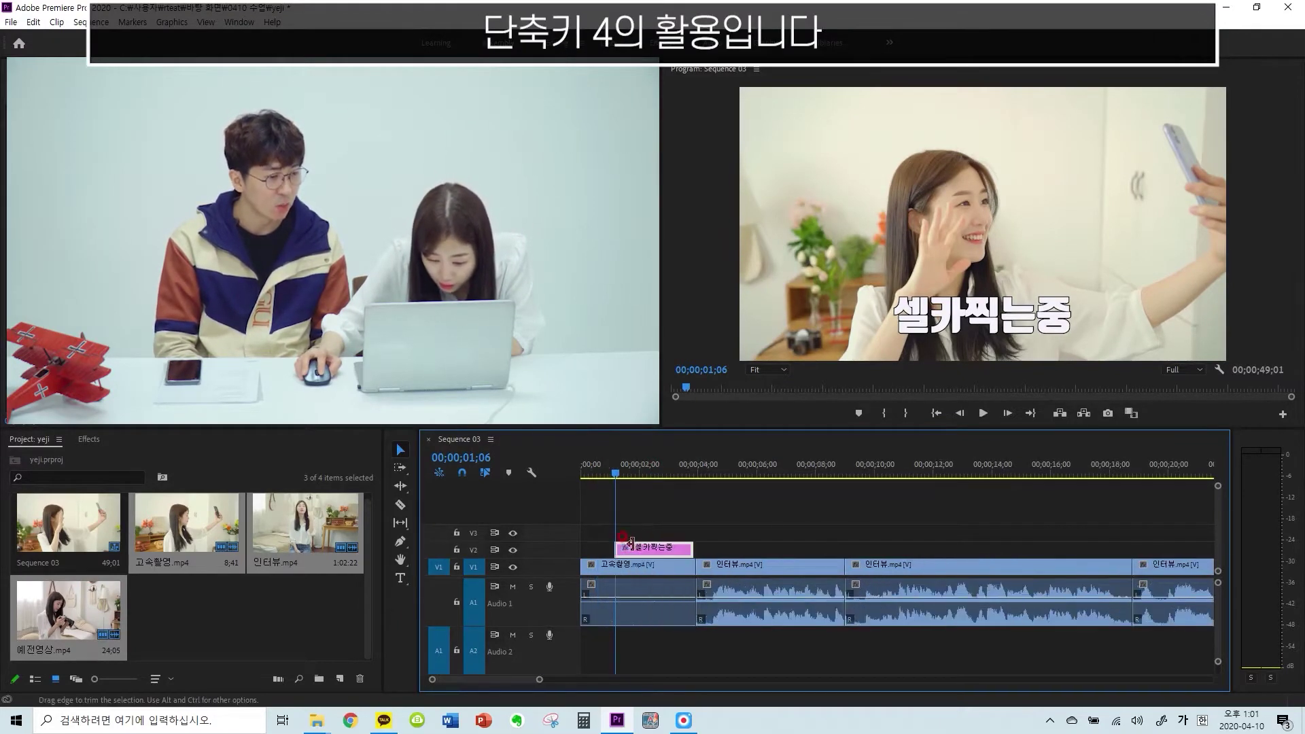
drag(685, 547, 600, 556)
click(642, 548)
click(607, 548)
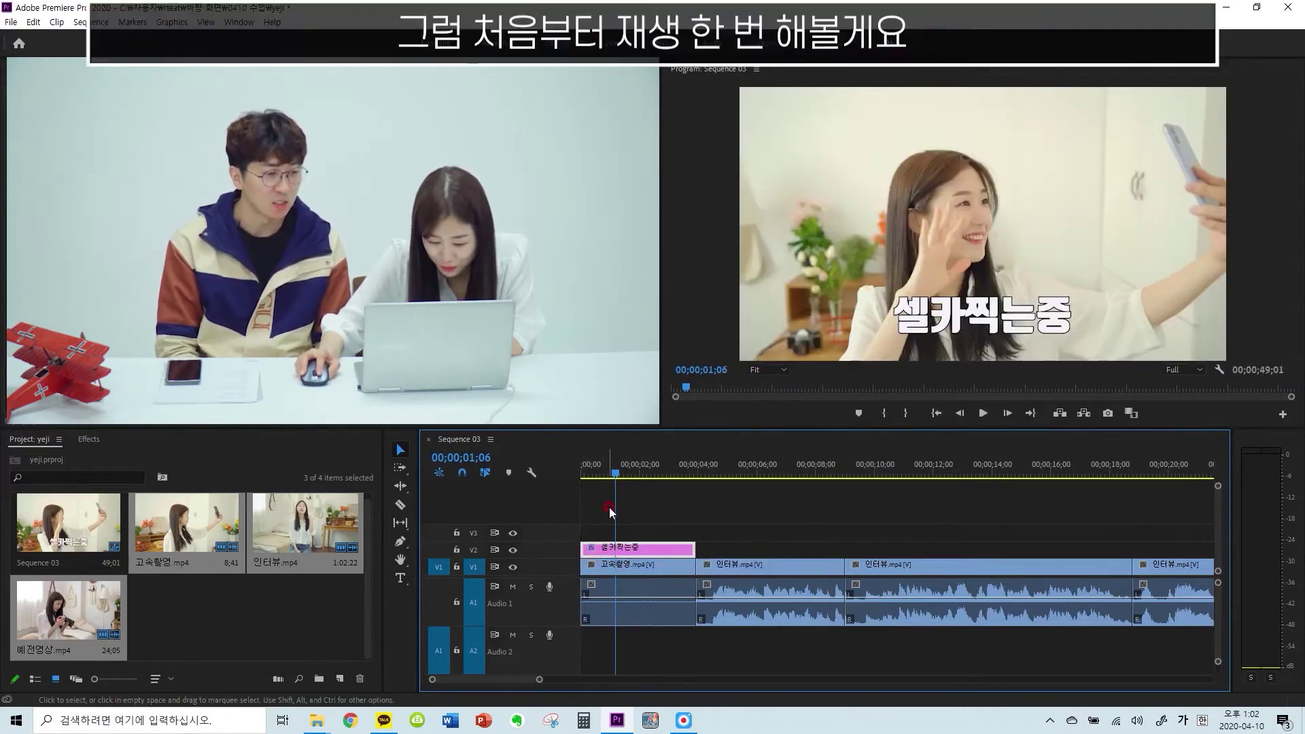
Play the captioned section from the sequence start and skim ahead into the first interview clip, to about 8 seconds
drag(618, 476, 559, 474)
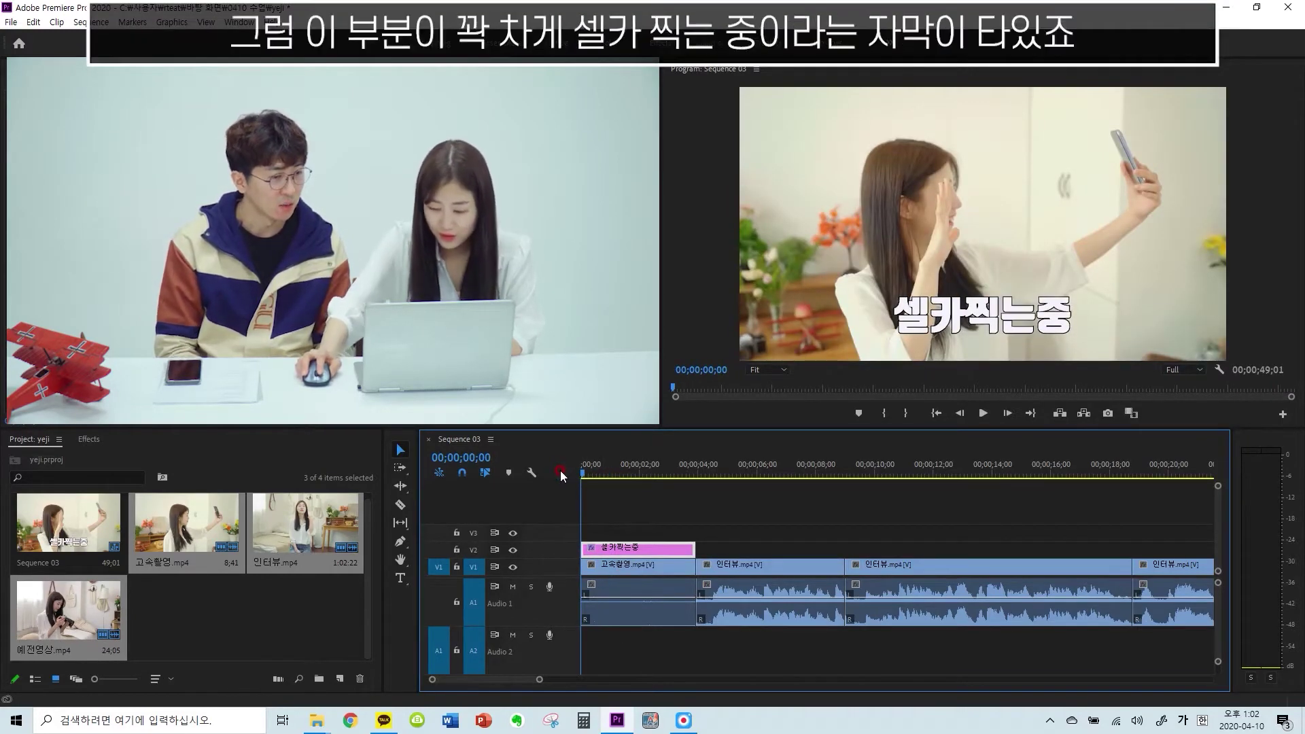
key(space)
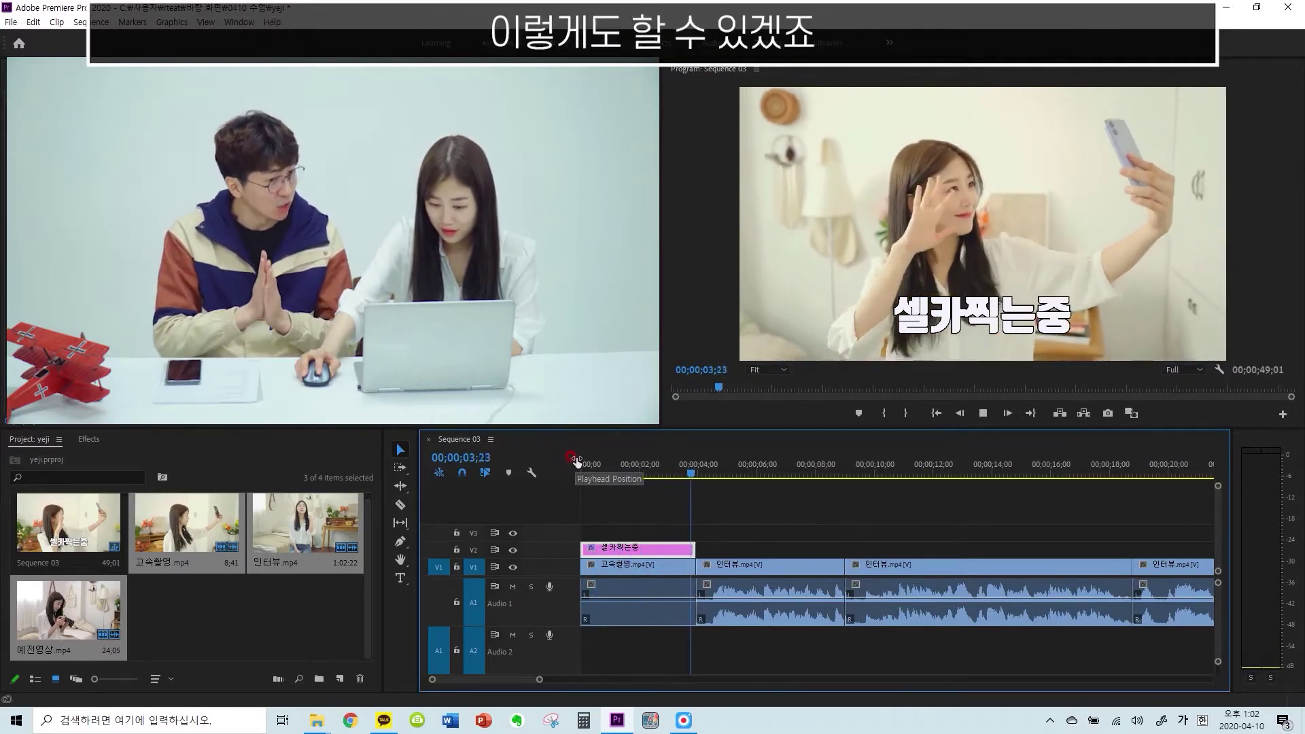
key(space)
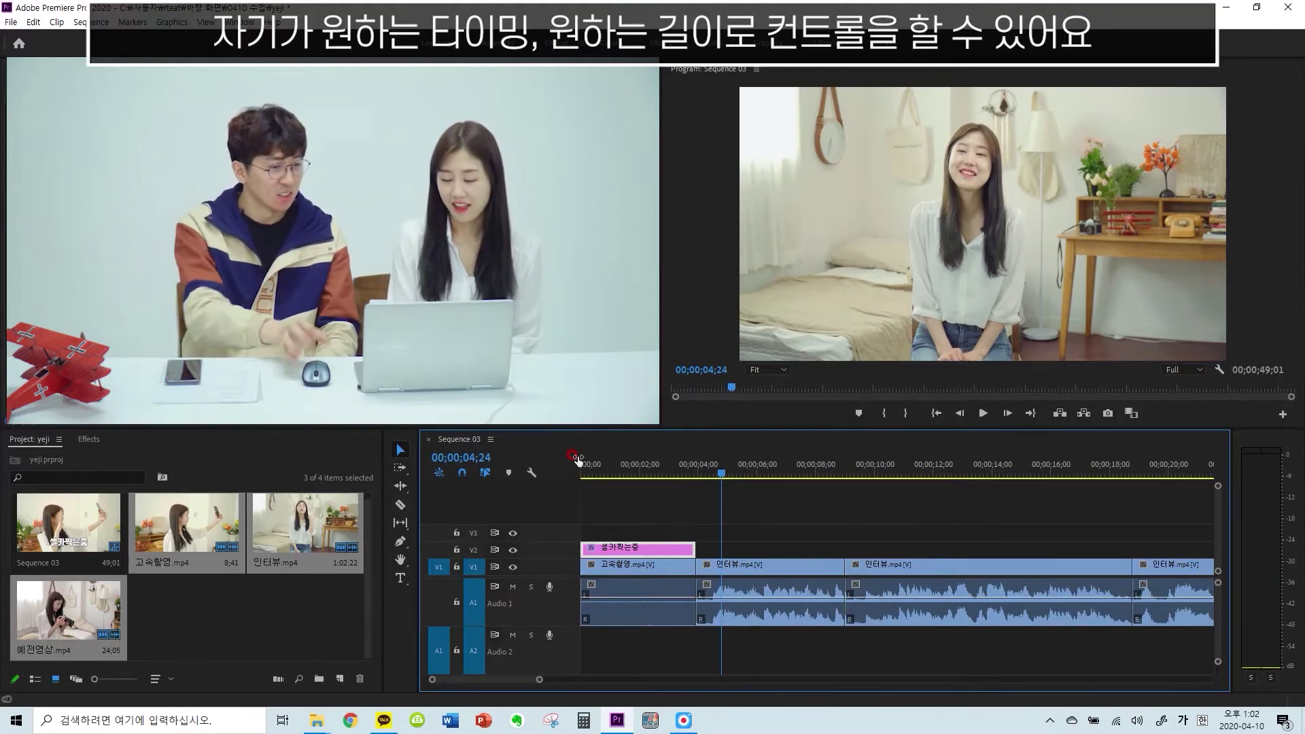
drag(773, 465, 806, 476)
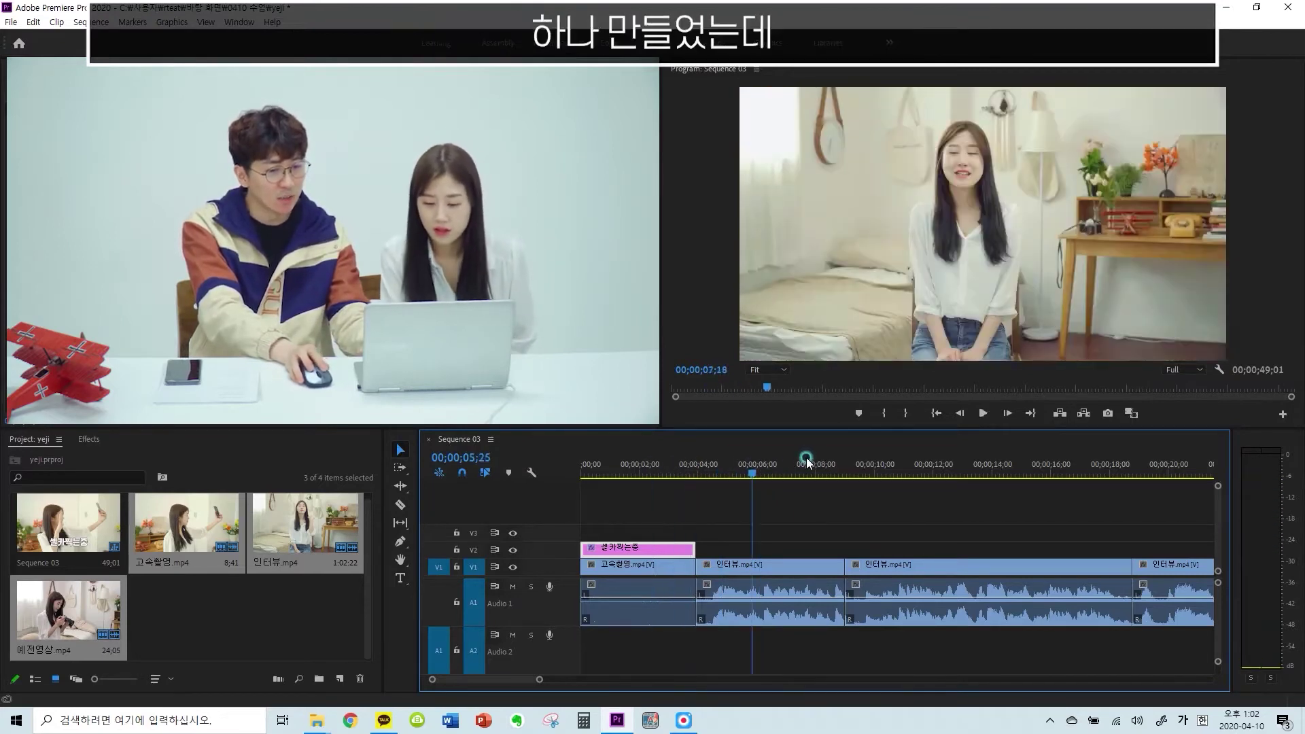
key(space)
click(816, 503)
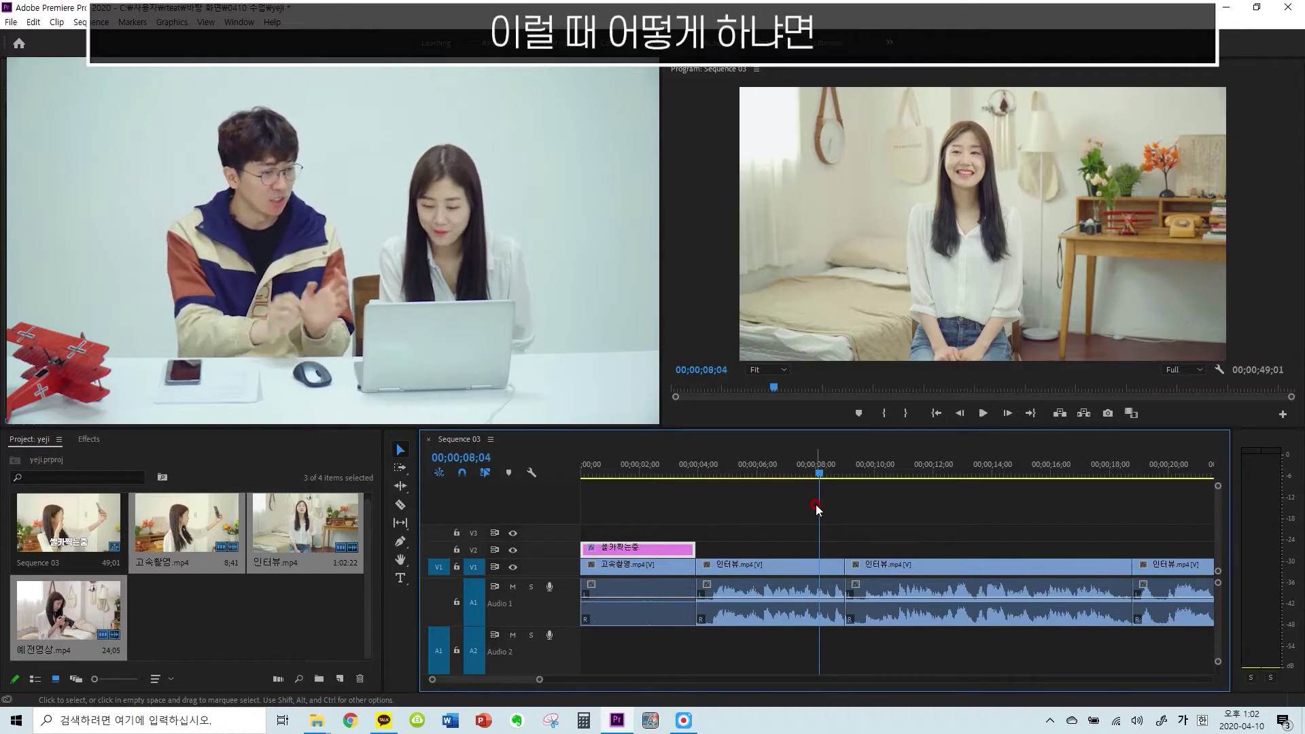
Create a new text caption reading 새로운 너무 구 over the interview clip at 00;00;07;29
click(656, 475)
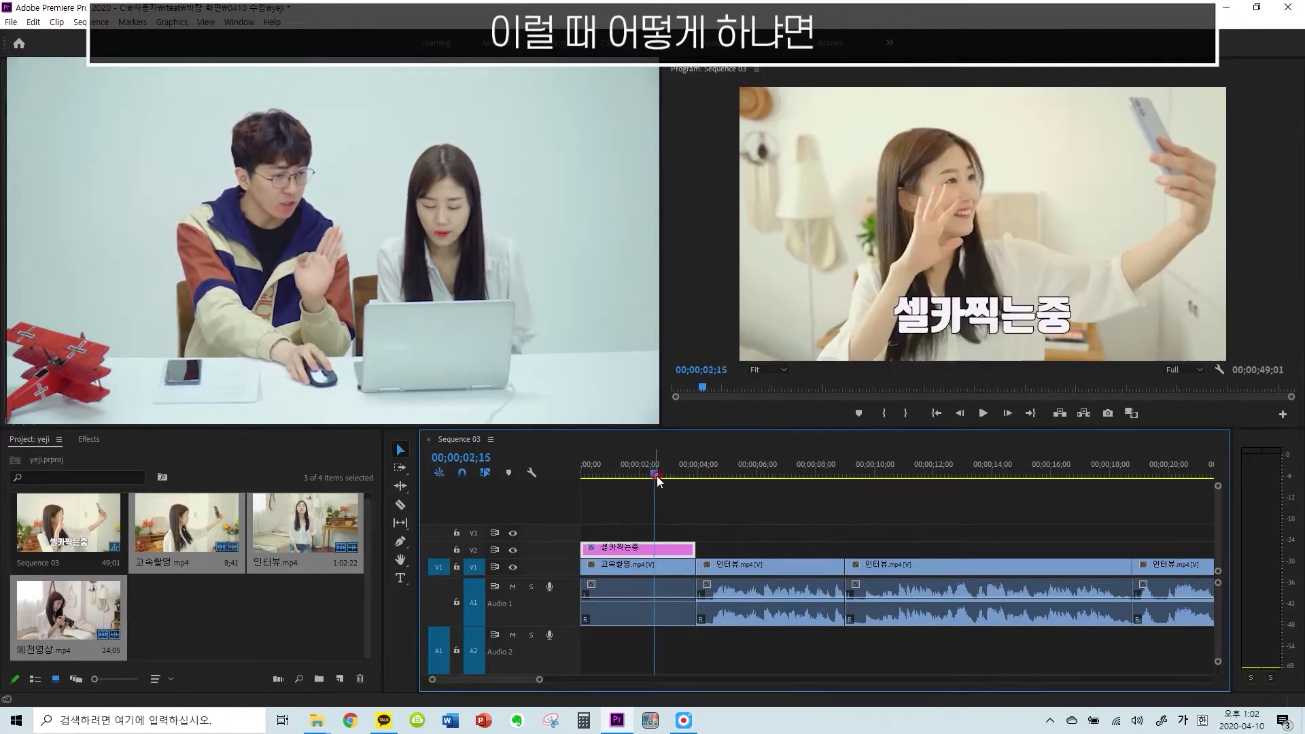
drag(762, 475, 814, 476)
click(414, 571)
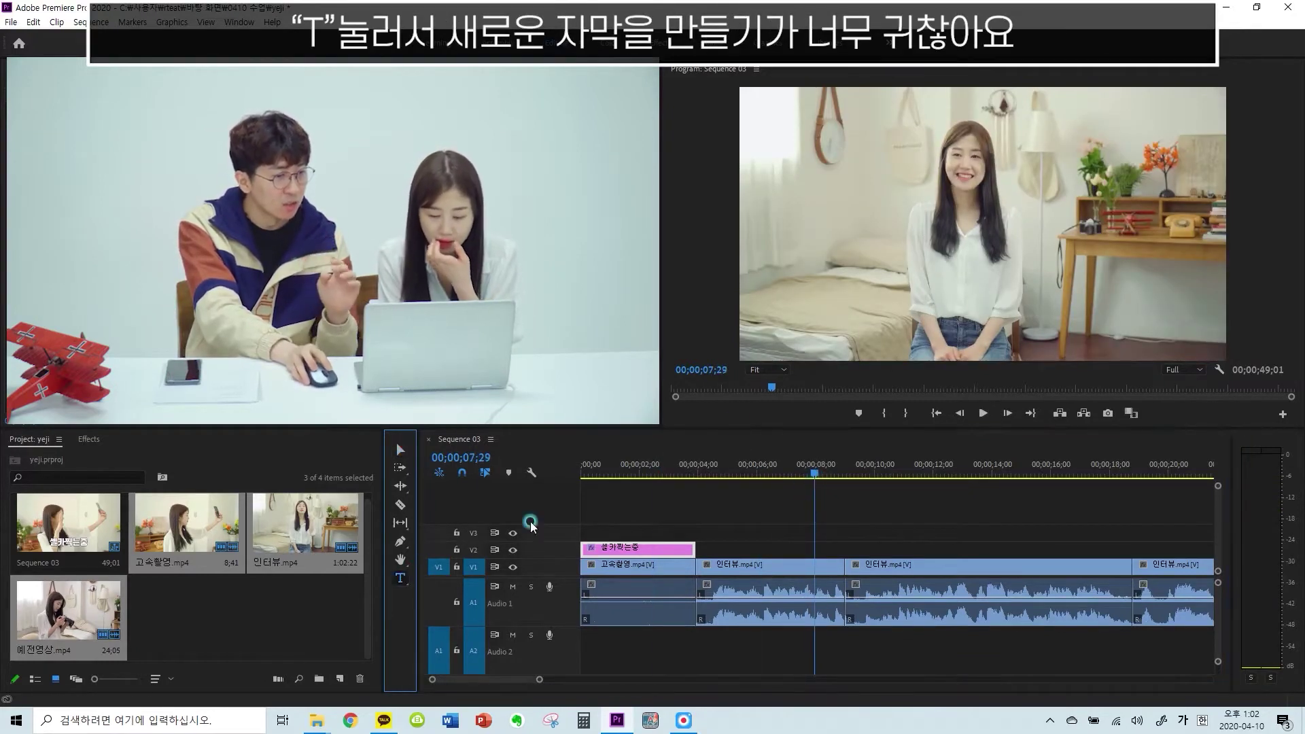
click(808, 271)
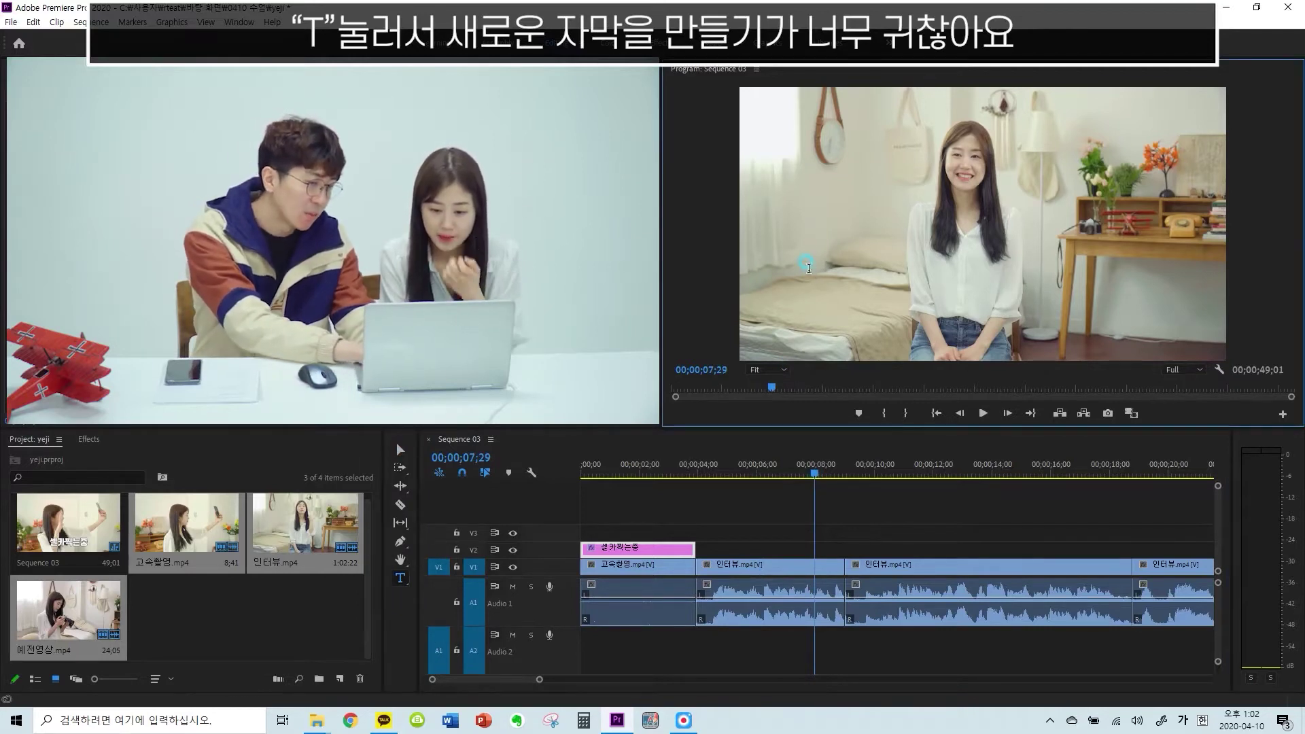
text(새로운 너무)
Delete the trial caption over the interview clip and return the playhead to the 셀카찍는중 caption
click(868, 549)
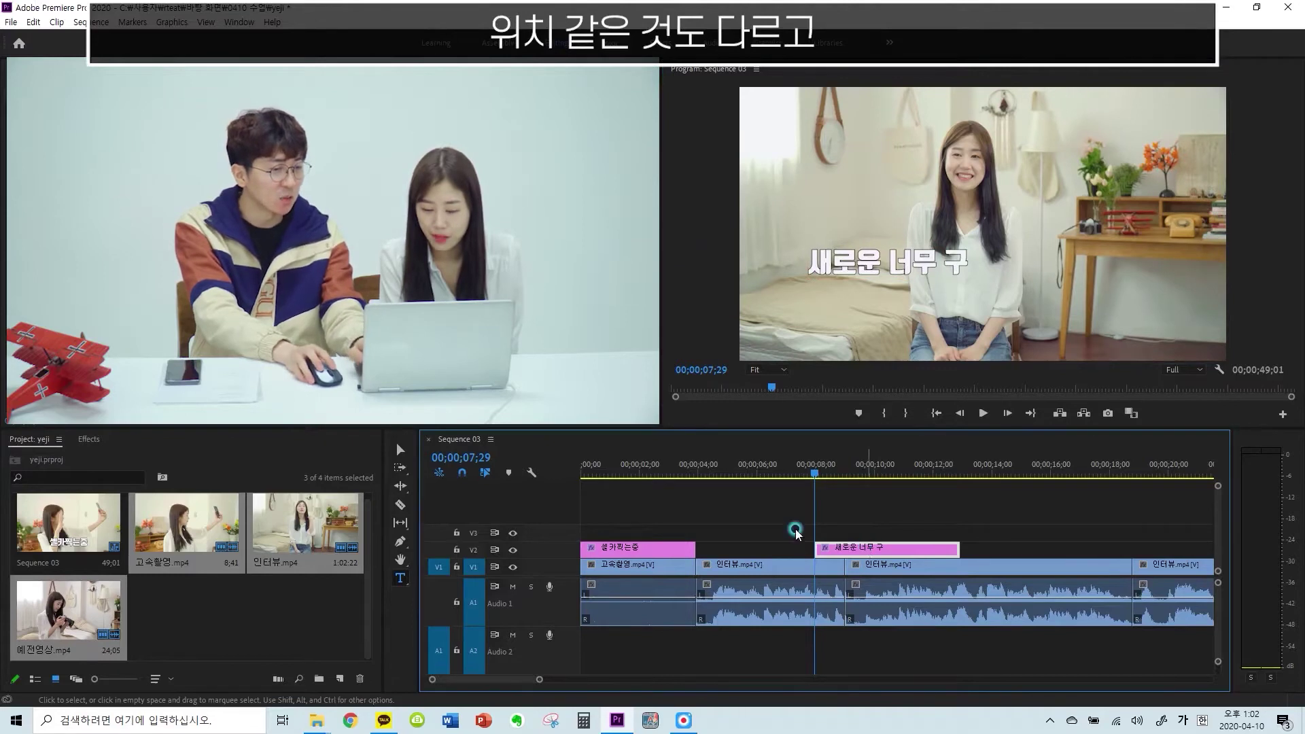
key(Delete)
click(668, 468)
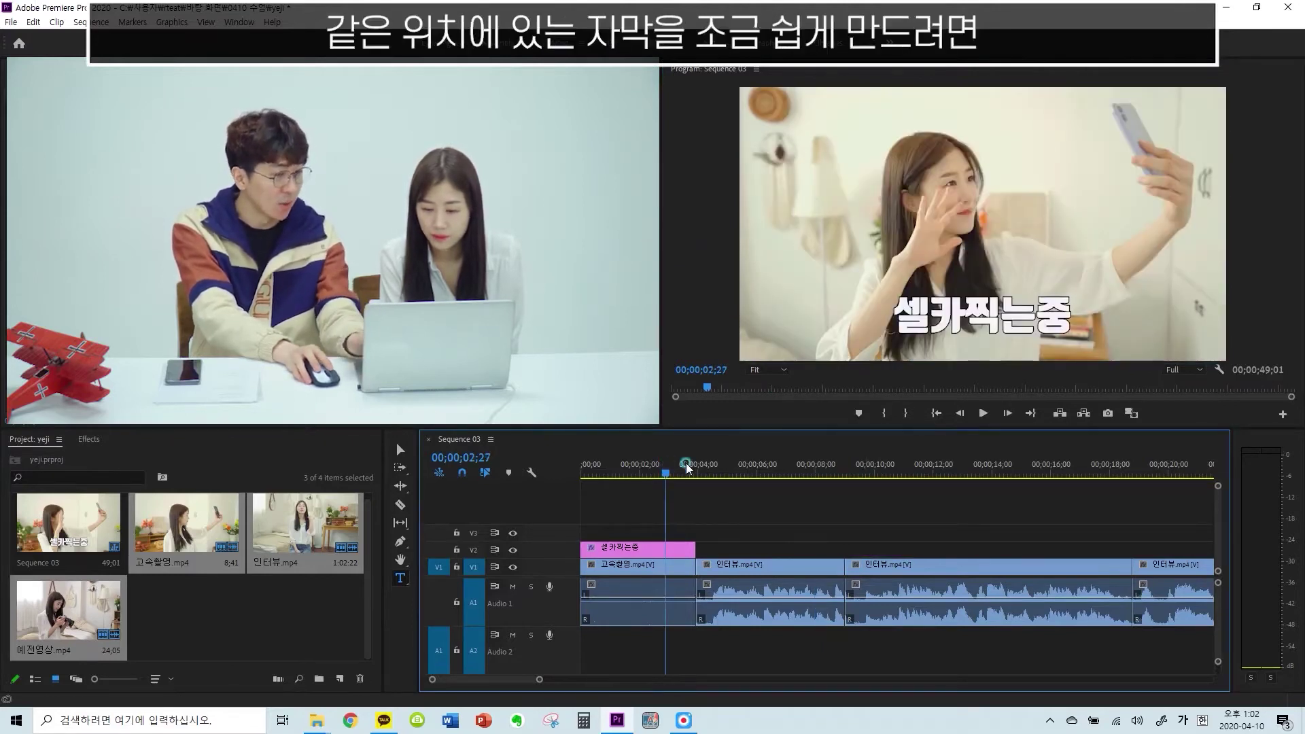
Duplicate the 셀카찍는중 caption on V2 to the start of the second interview clip and place the playhead over the copy at 00;00;09;25
drag(668, 468, 808, 470)
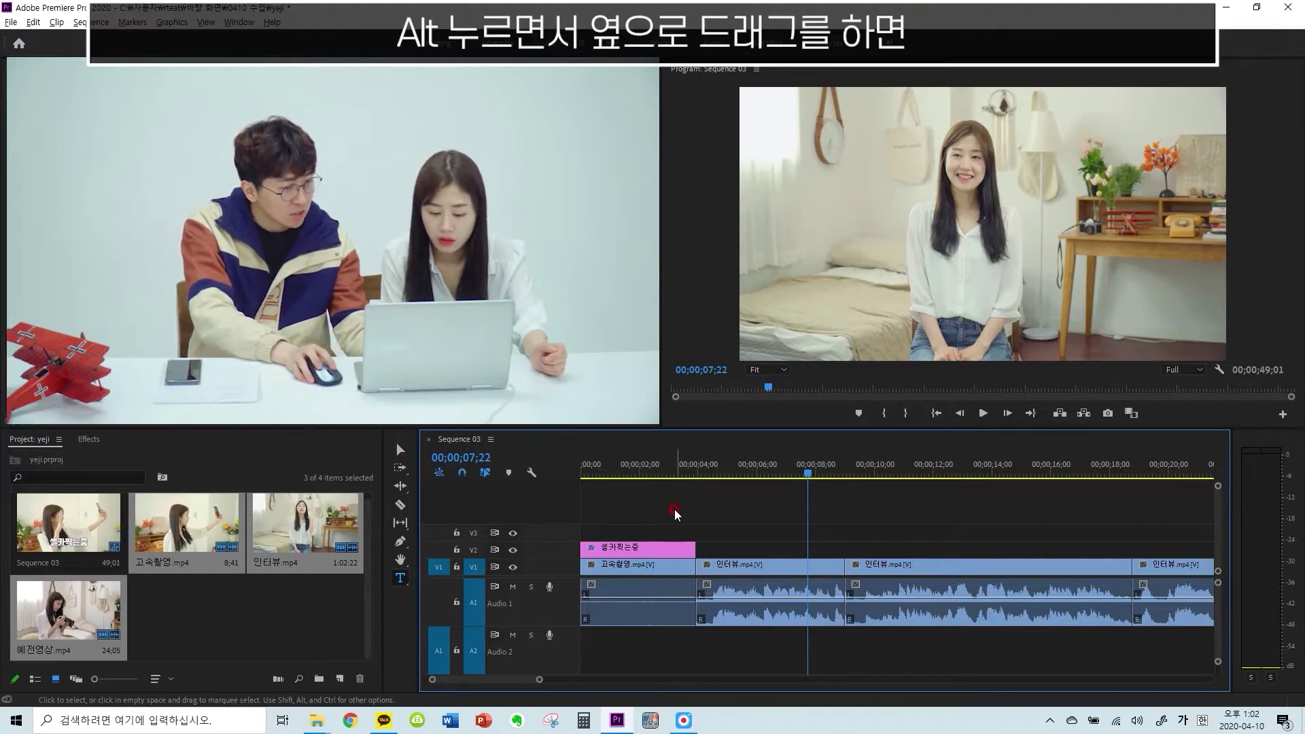
drag(642, 548, 885, 496)
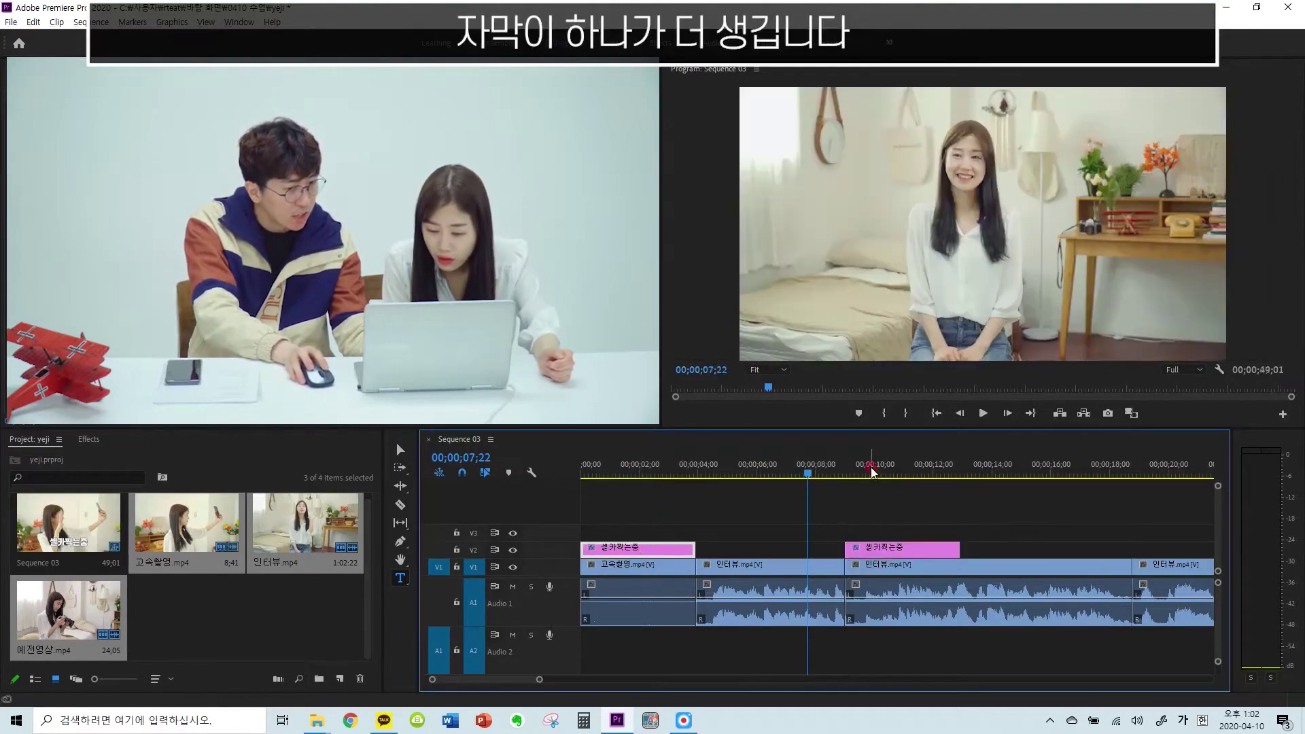
click(869, 471)
click(895, 524)
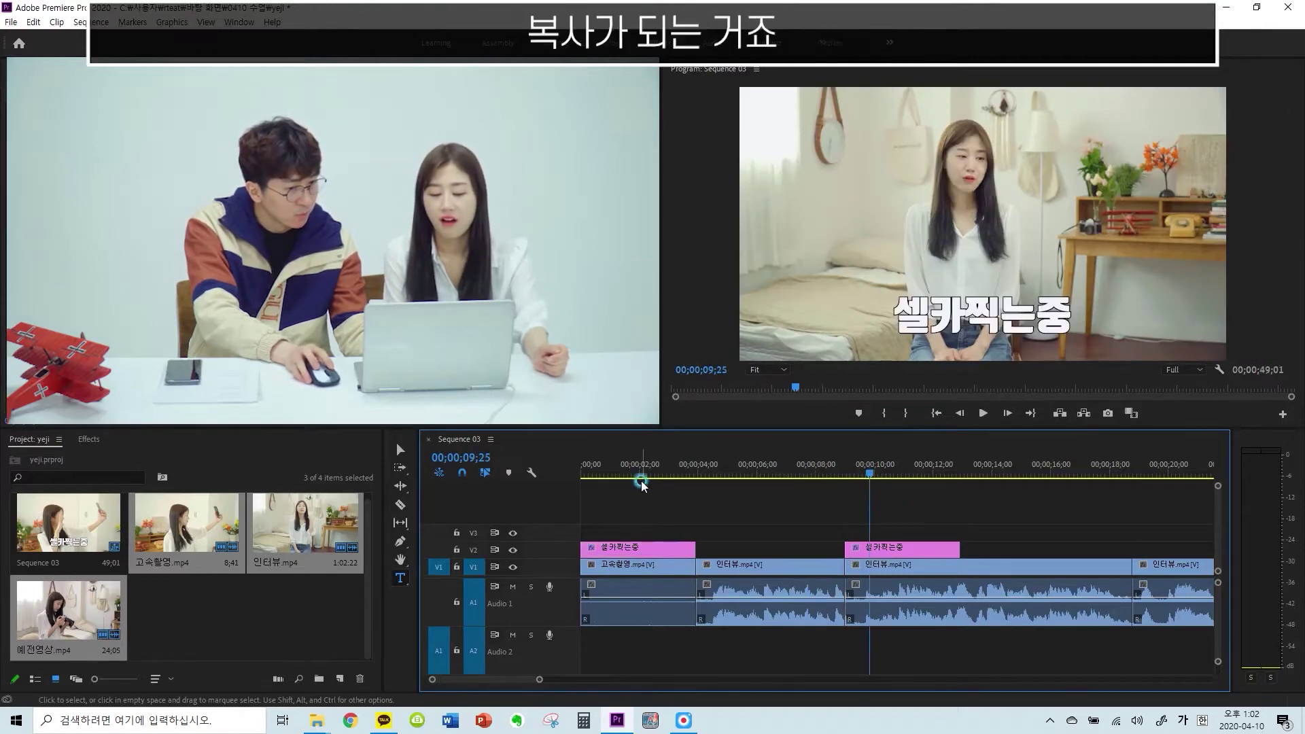
Replace the text of the copied caption over the second interview clip with 인터뷰!
click(399, 582)
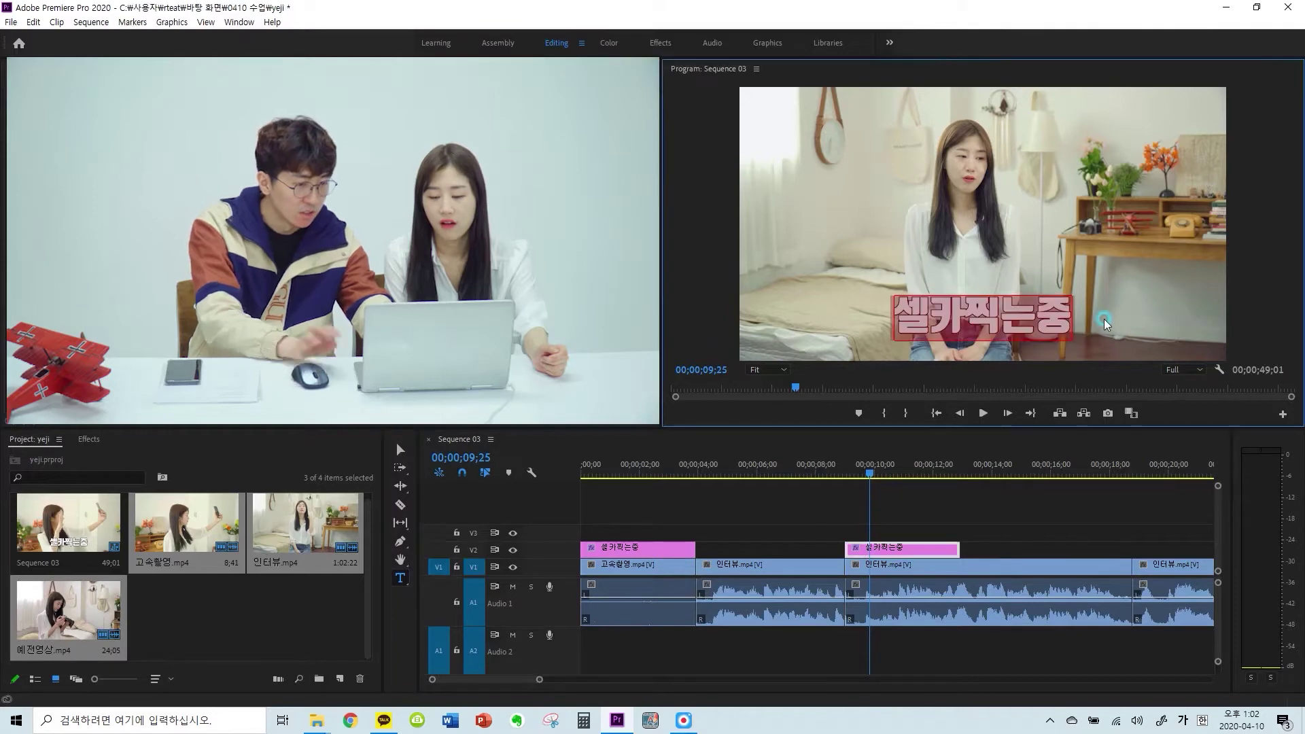
double_click(919, 309)
text(인터뷰)
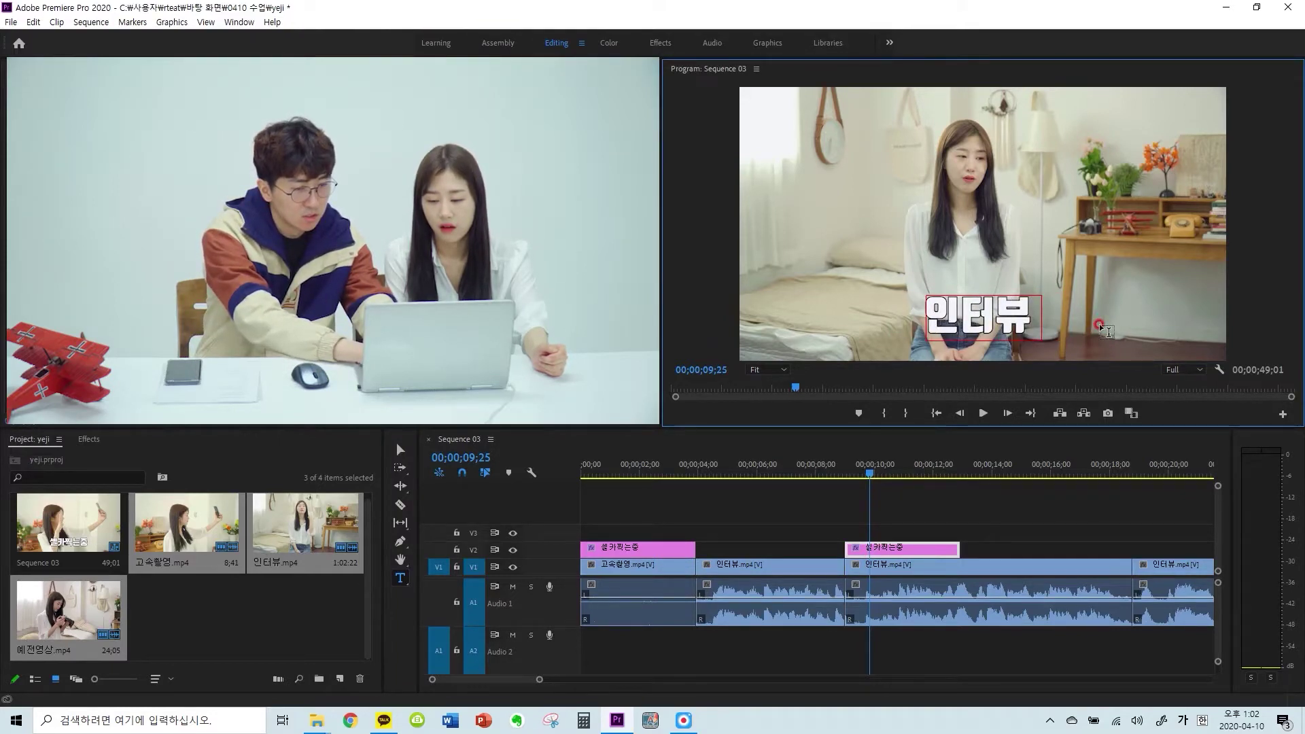
text(할게요)
key(BackSpace)
key(BackSpace)
key(BackSpace)
key(BackSpace)
text(뷰!)
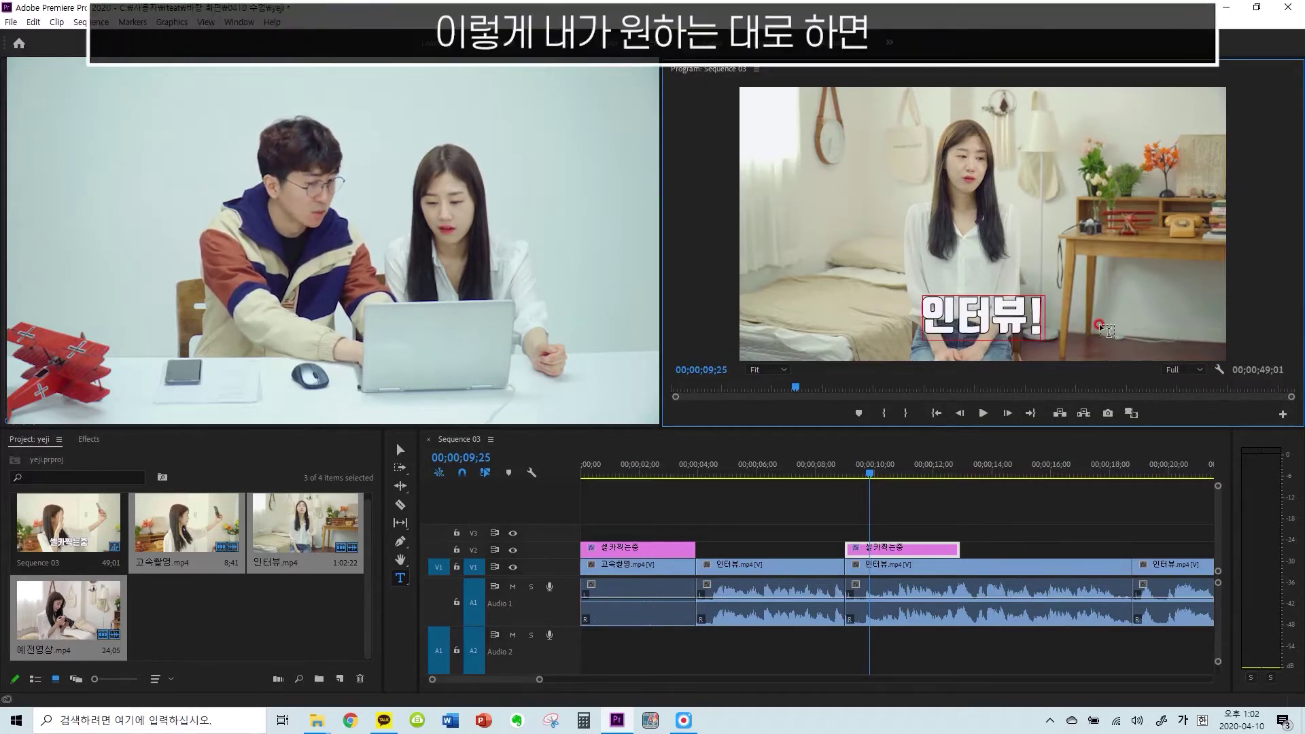
Duplicate the 인터뷰! caption to the start of the fourth interview clip and place the playhead over the copy at 00;00;26;03
click(916, 464)
click(931, 514)
key(space)
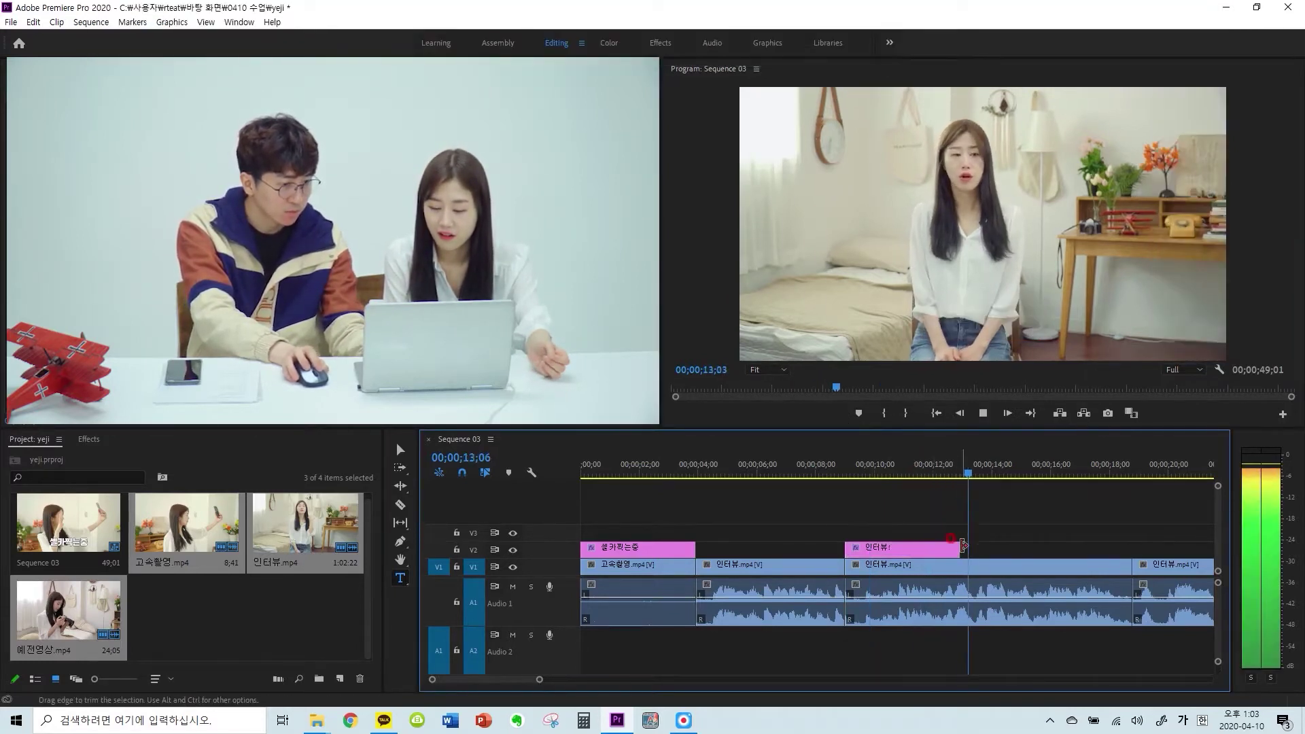
key(minus)
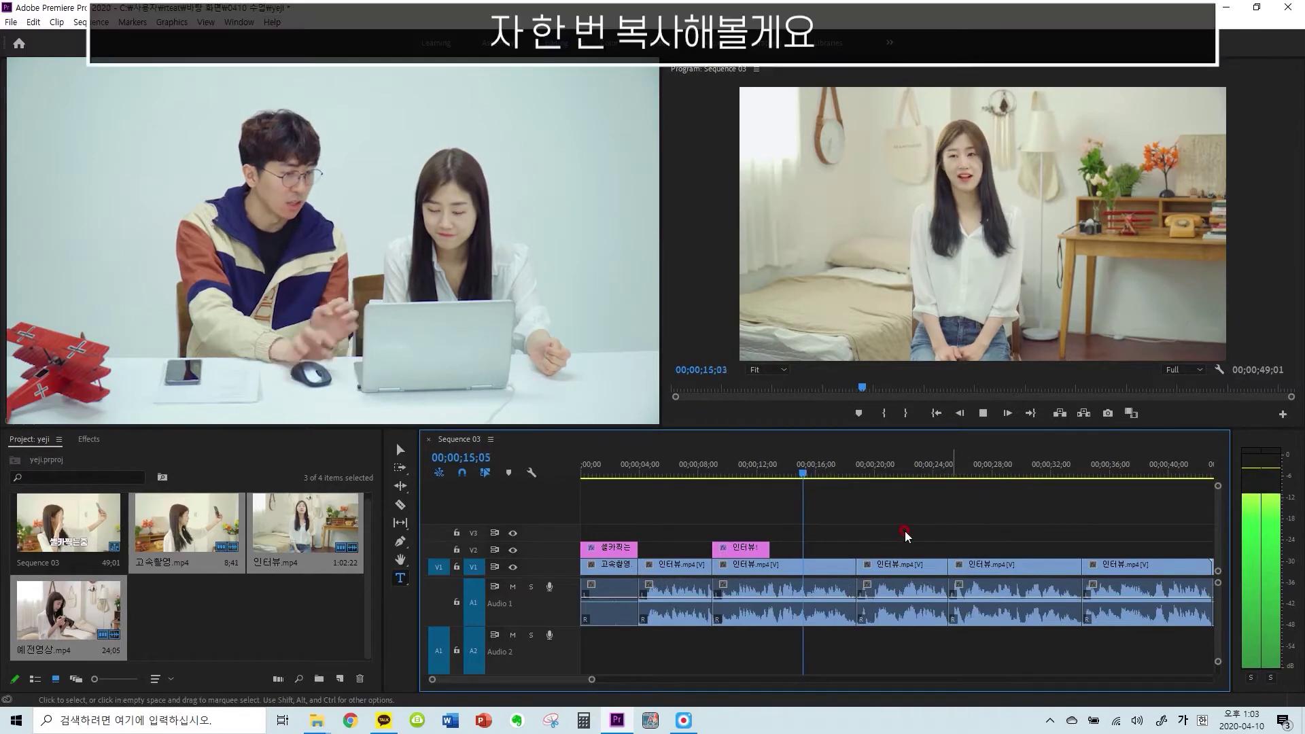
key(space)
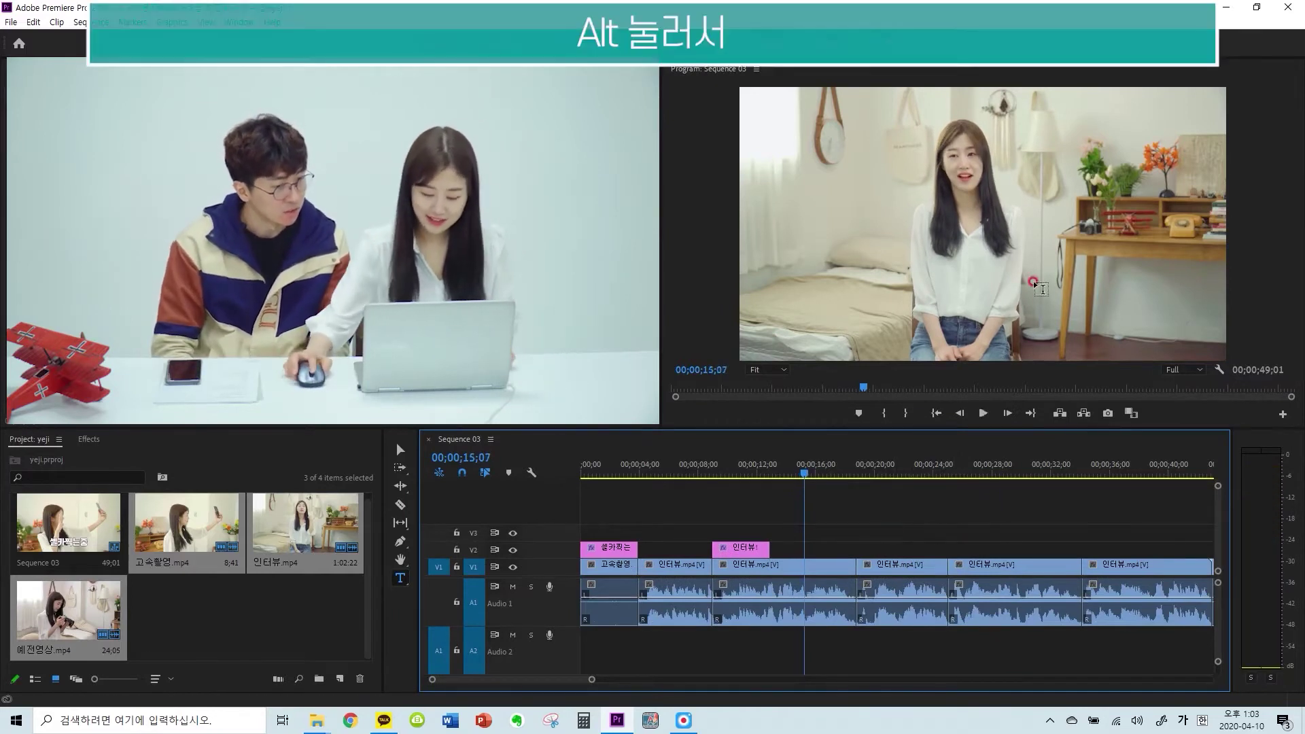
click(734, 546)
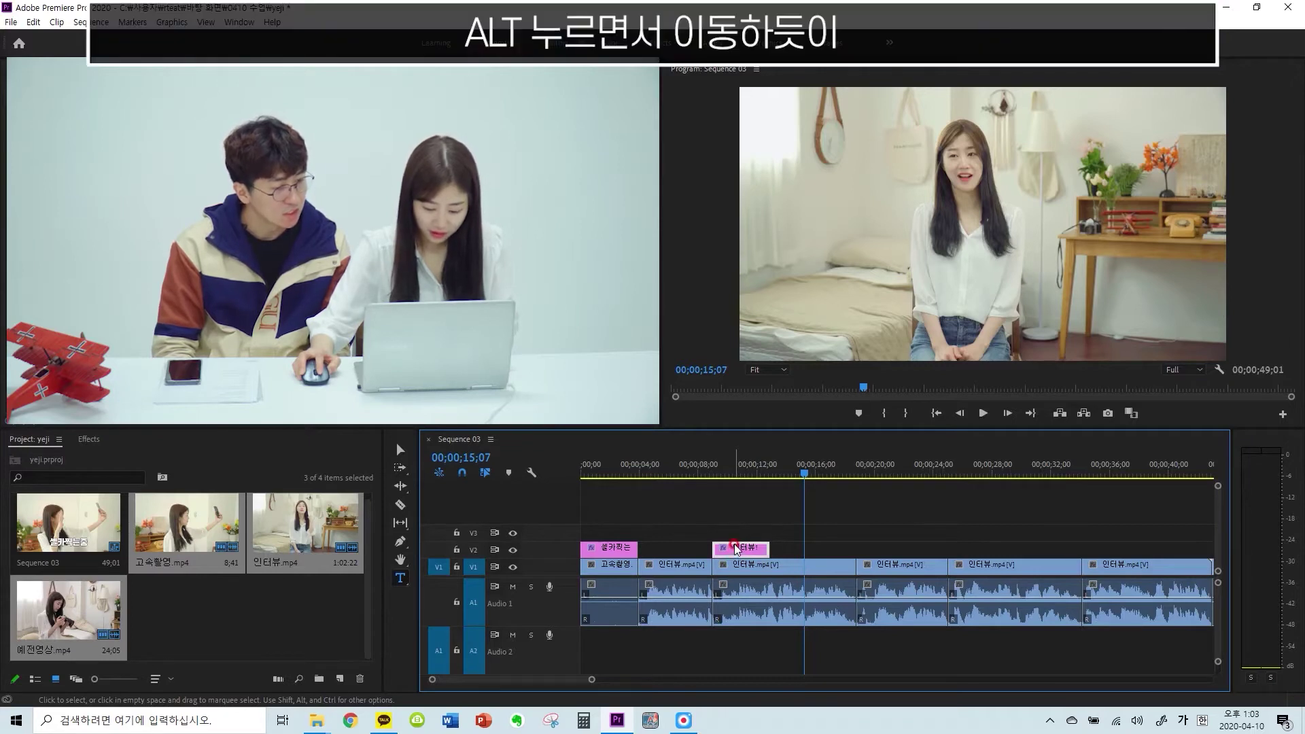
drag(738, 548, 979, 549)
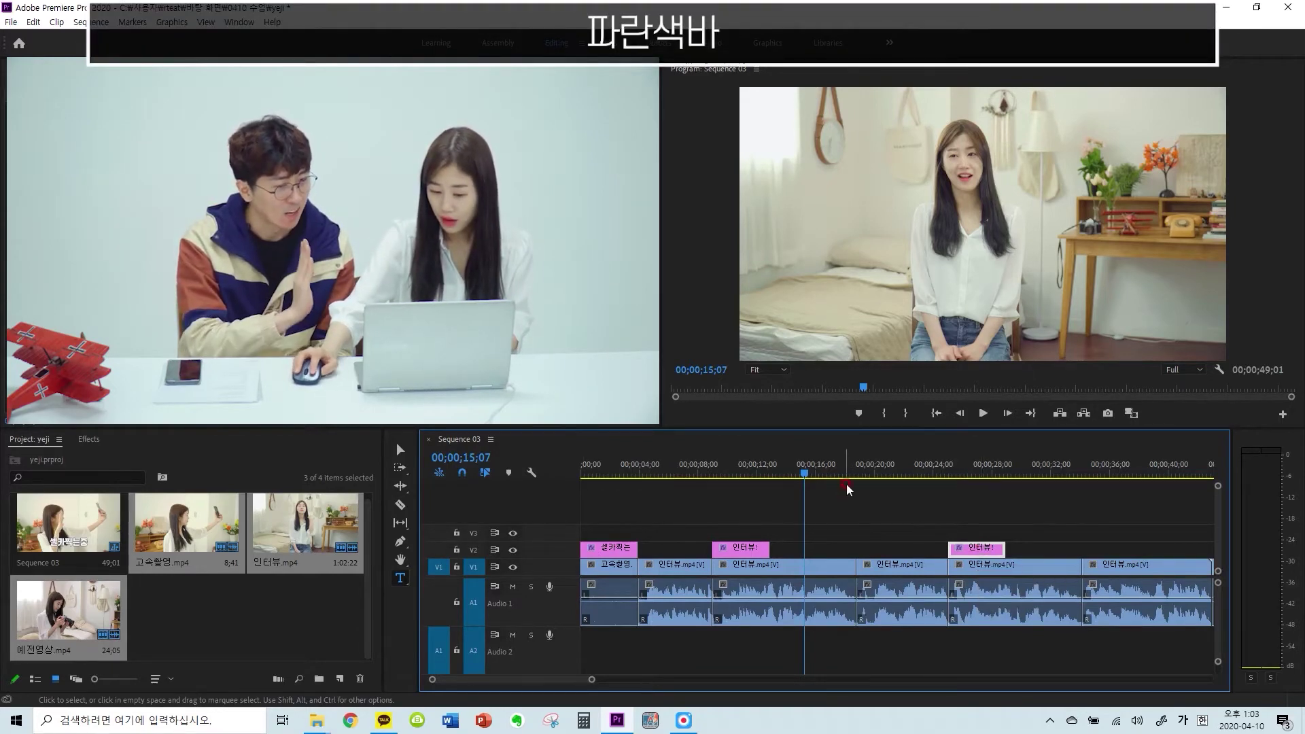
drag(807, 475, 966, 488)
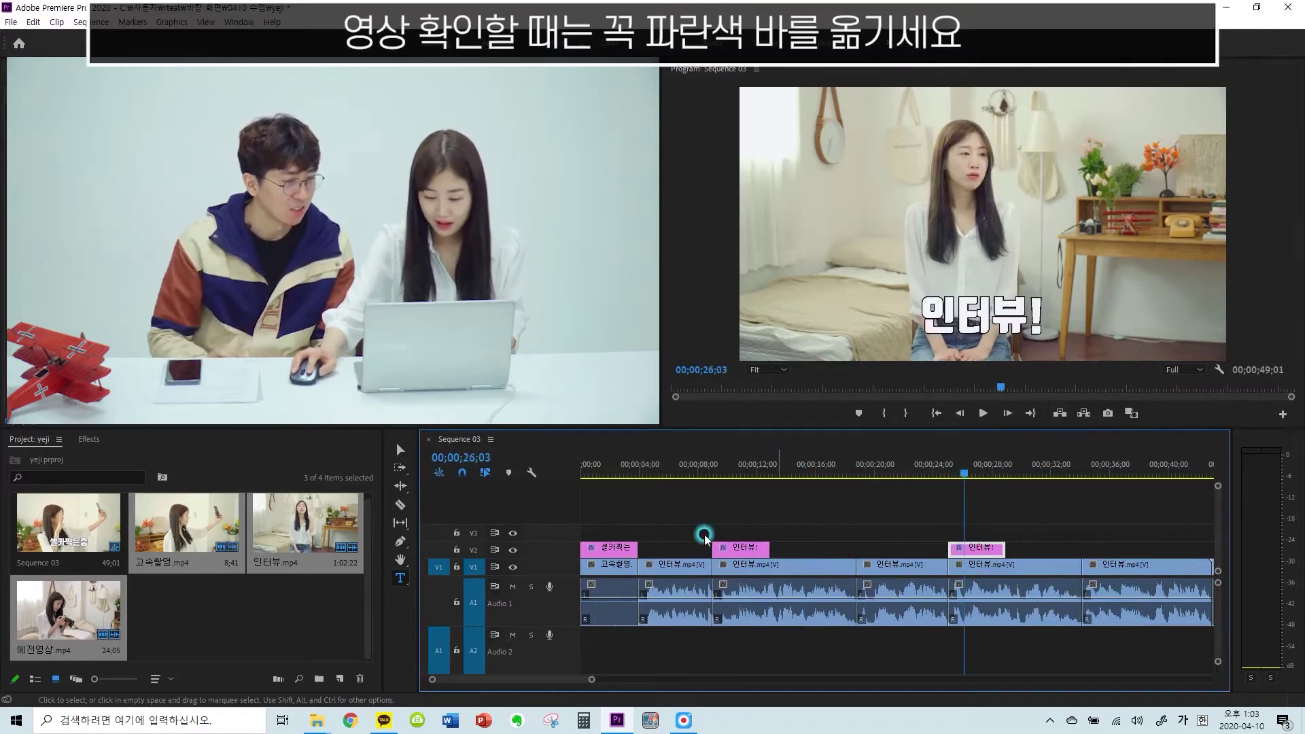
Replace the text of the caption copy over the fourth interview clip with 진짜일까..?
click(1027, 309)
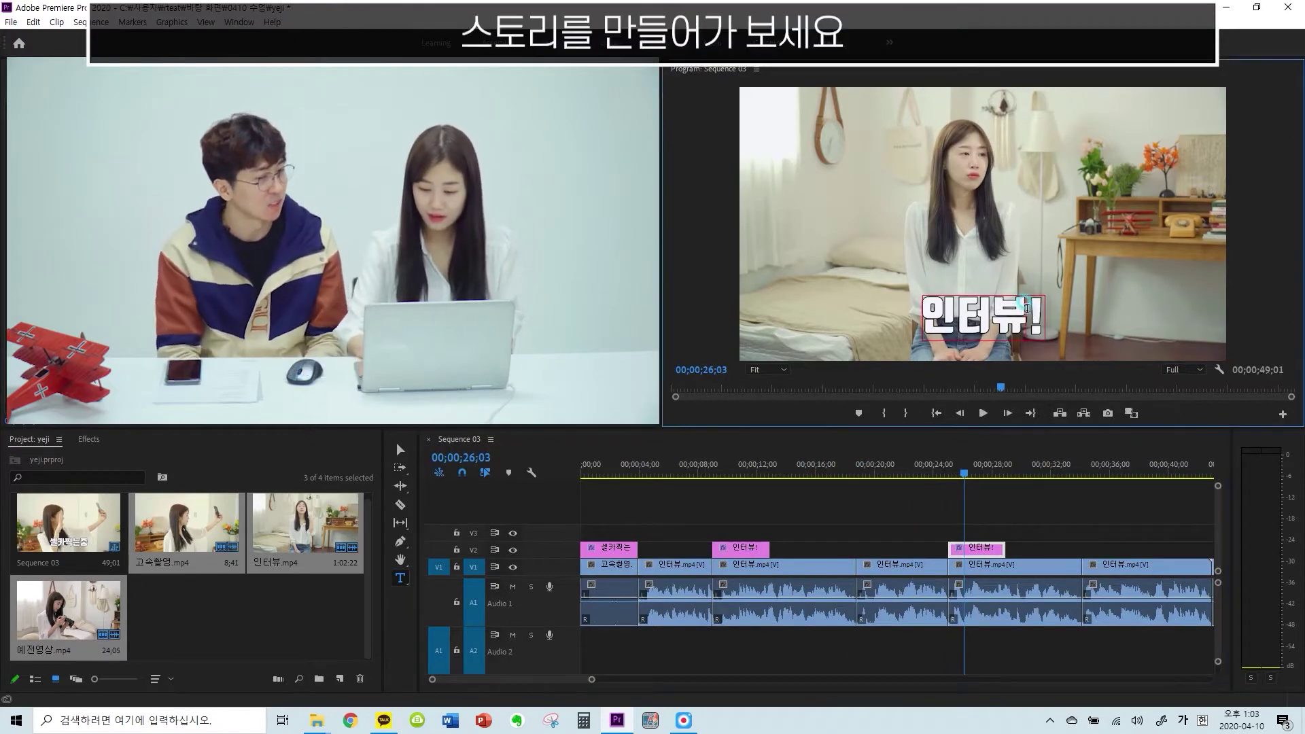
key(BackSpace)
key(BackSpace)
key(BackSpace)
key(BackSpace)
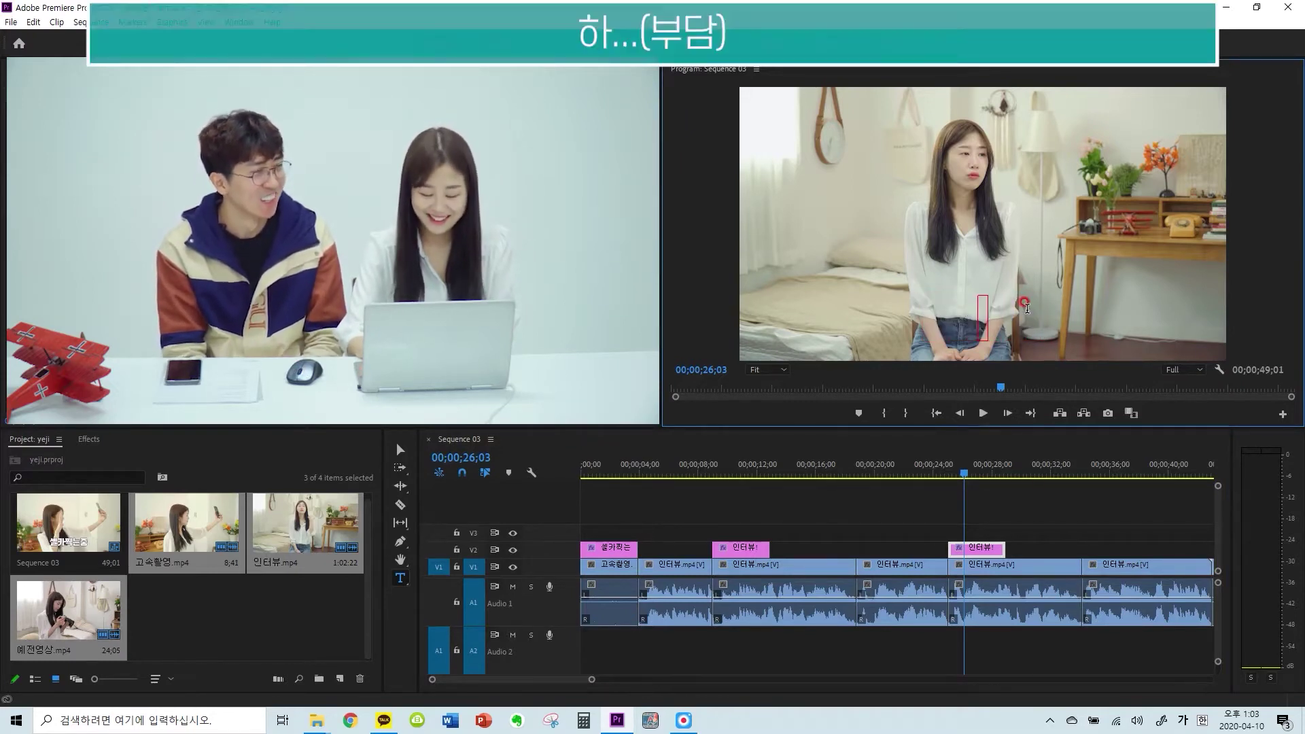
text(진)
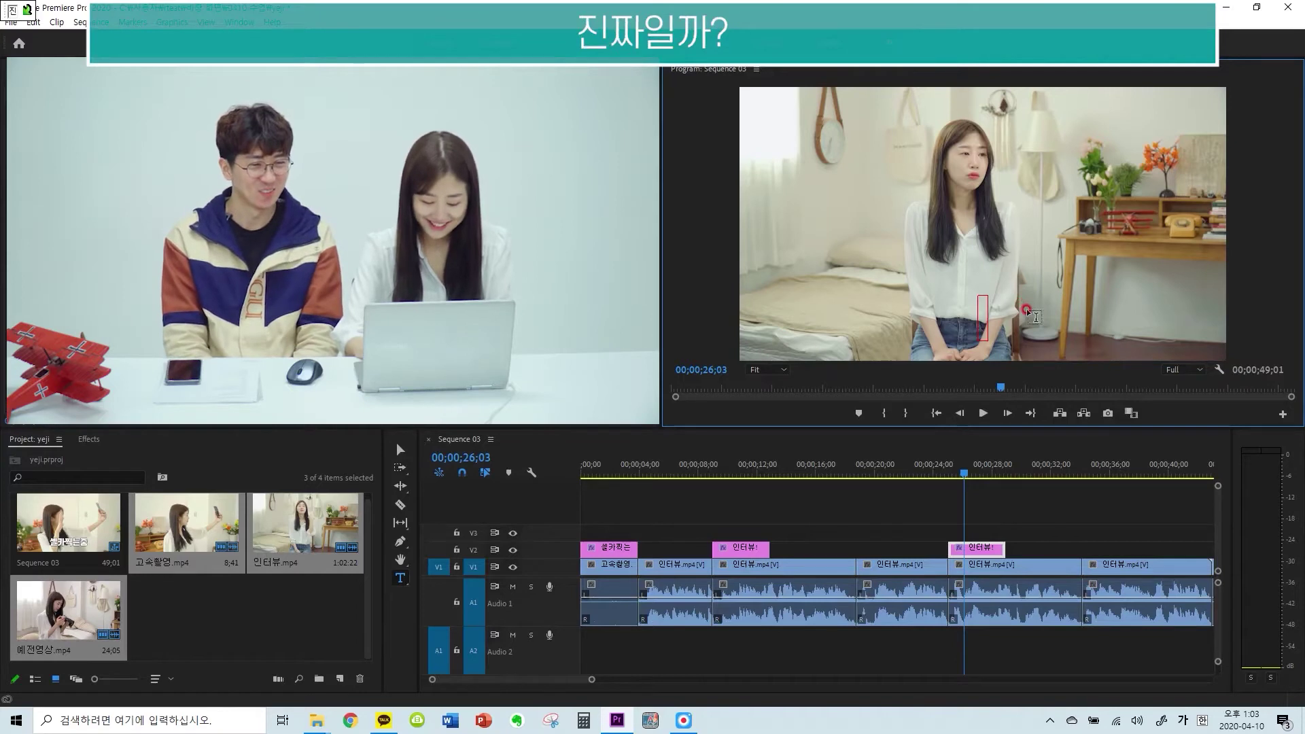
text(짜일까..?)
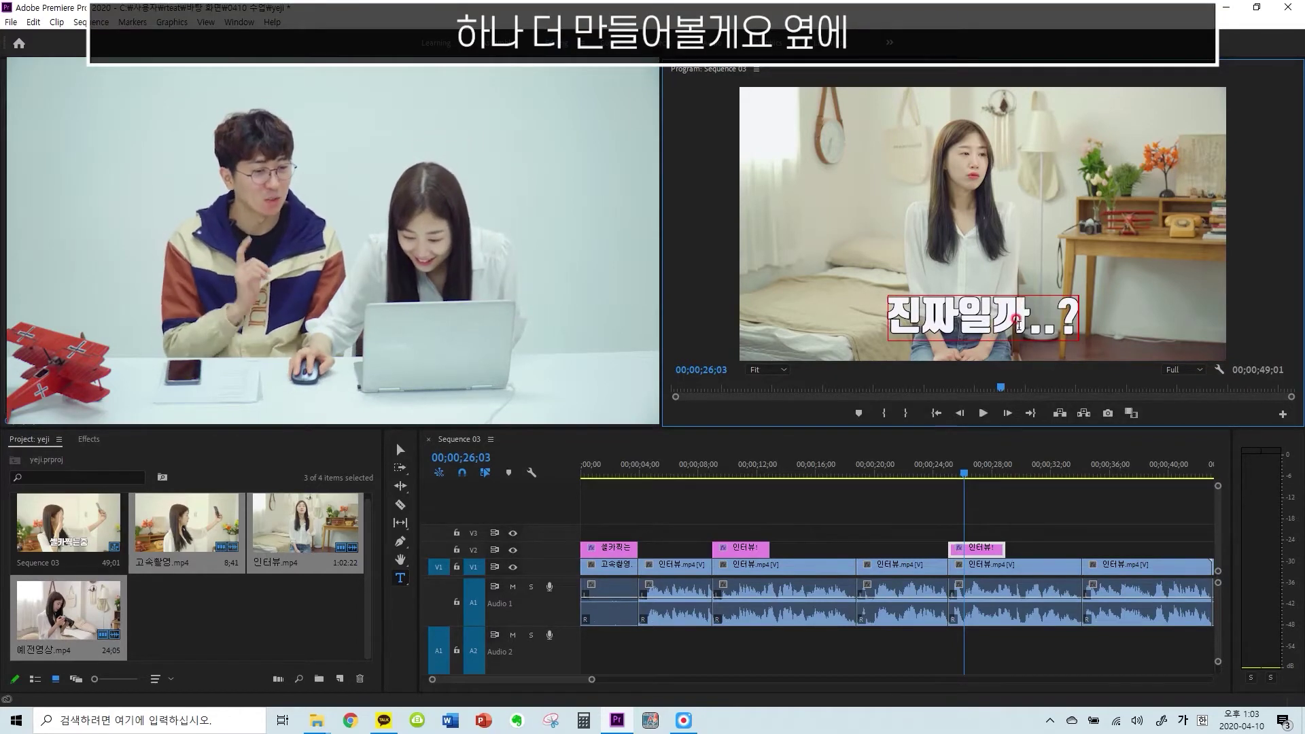
Duplicate the 진짜일까..? caption to the start of the fifth interview clip and place the playhead over the copy at 00;00;34;27
click(989, 547)
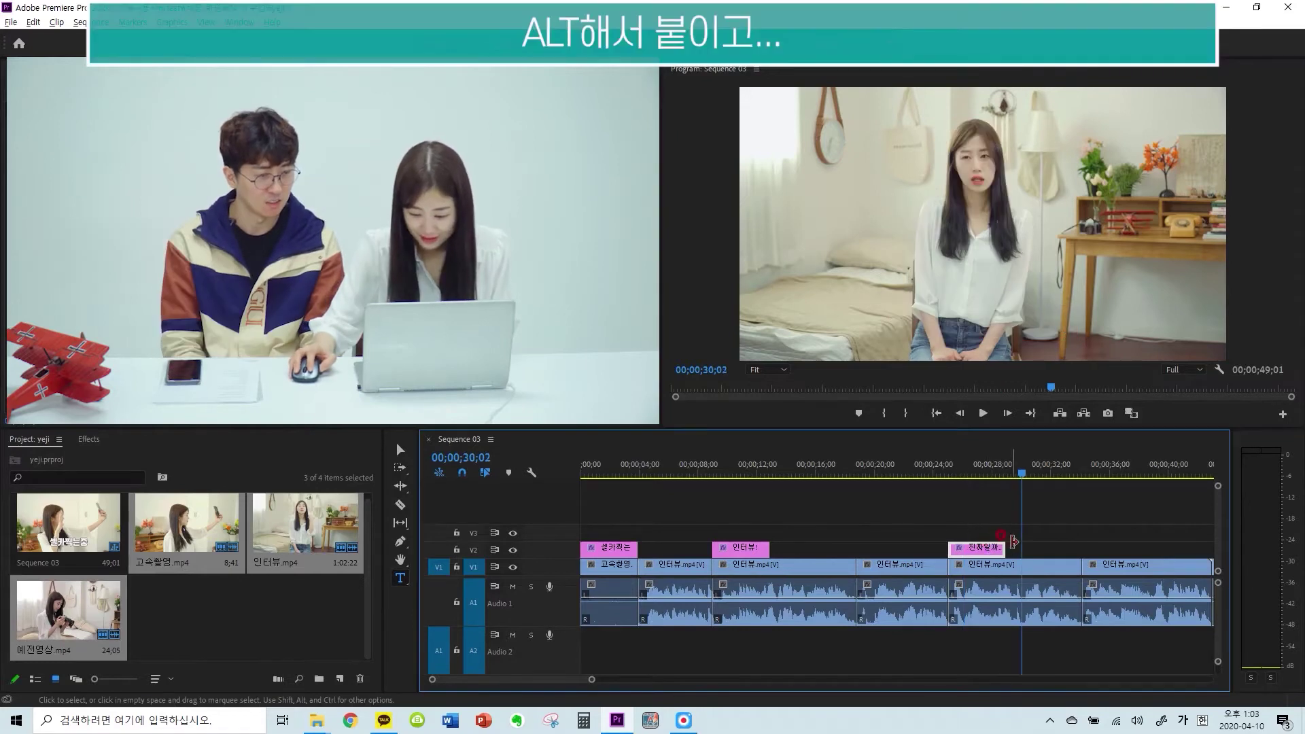
drag(976, 554, 1114, 550)
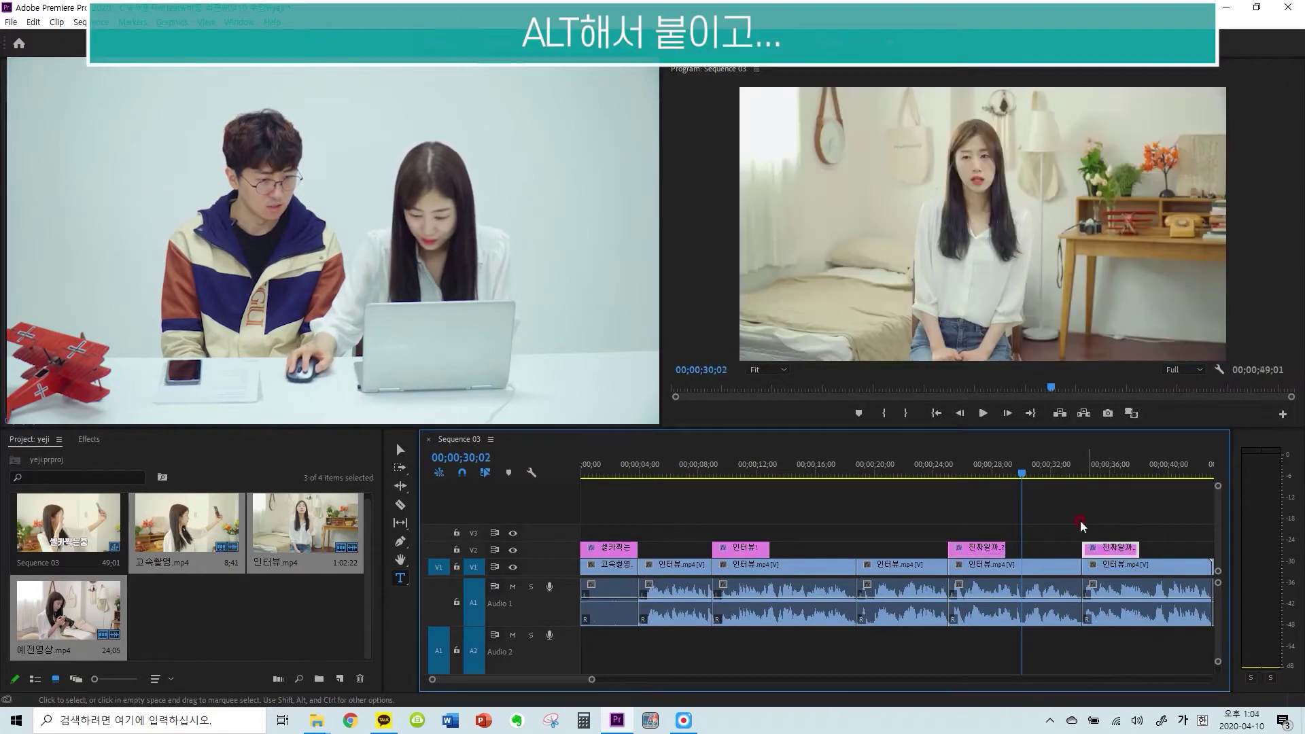
drag(1021, 476, 1092, 479)
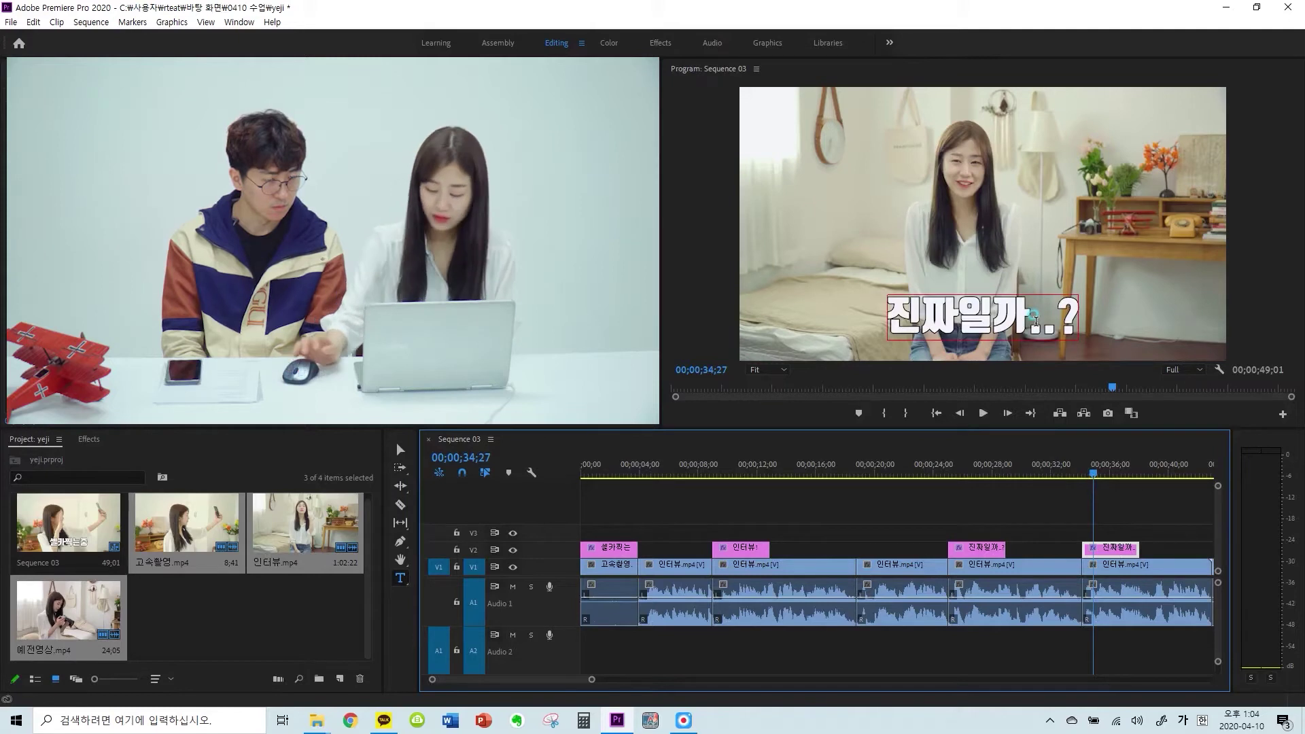
Replace the text of the caption copy over the fifth interview clip with 이제 가세요 and return to the Selection tool
click(1035, 320)
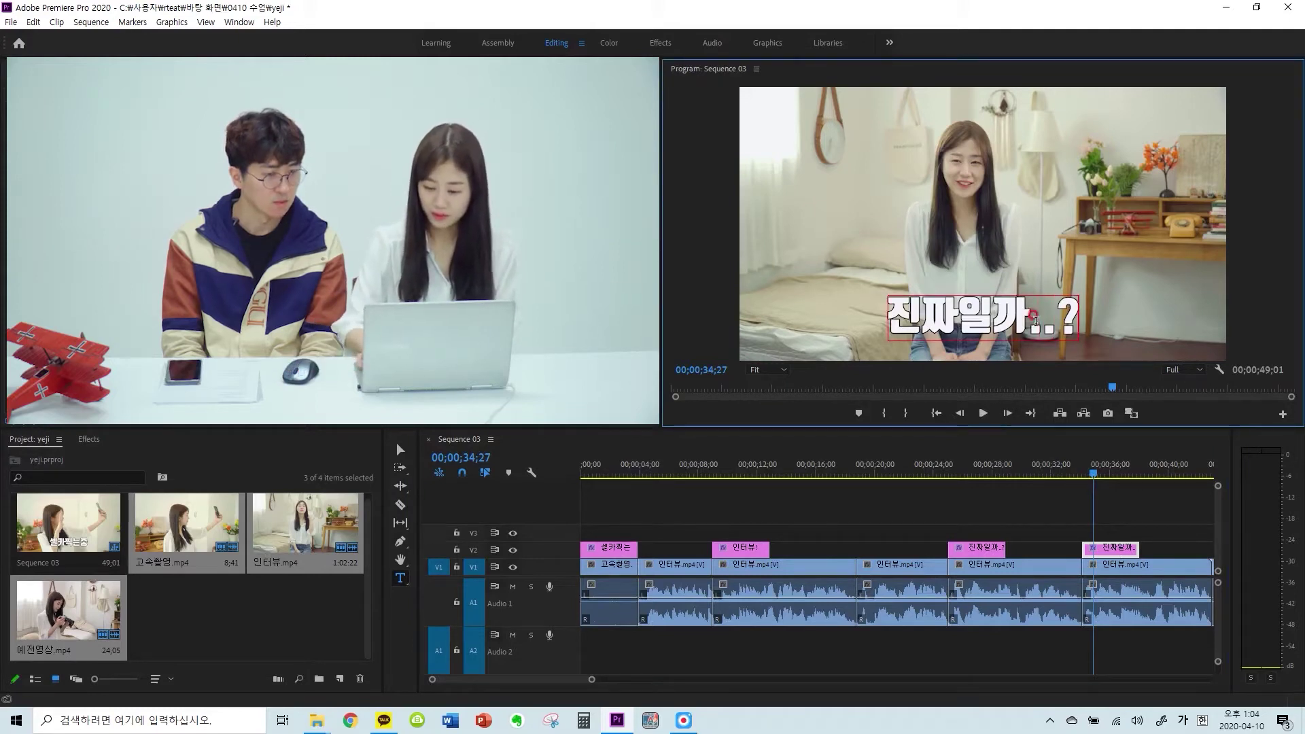
key(BackSpace)
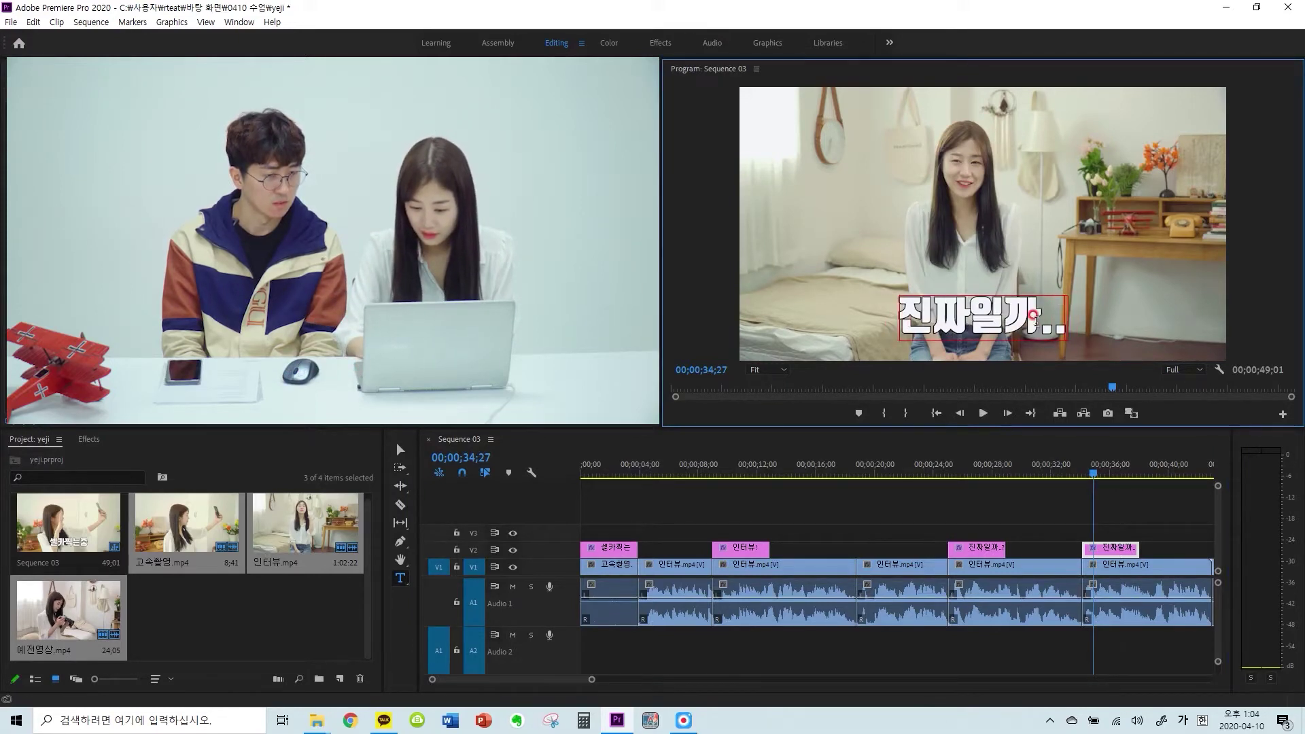
key(BackSpace)
key(BackSpace)
key(BackSpace)
key(BackSpace)
key(BackSpace)
key(BackSpace)
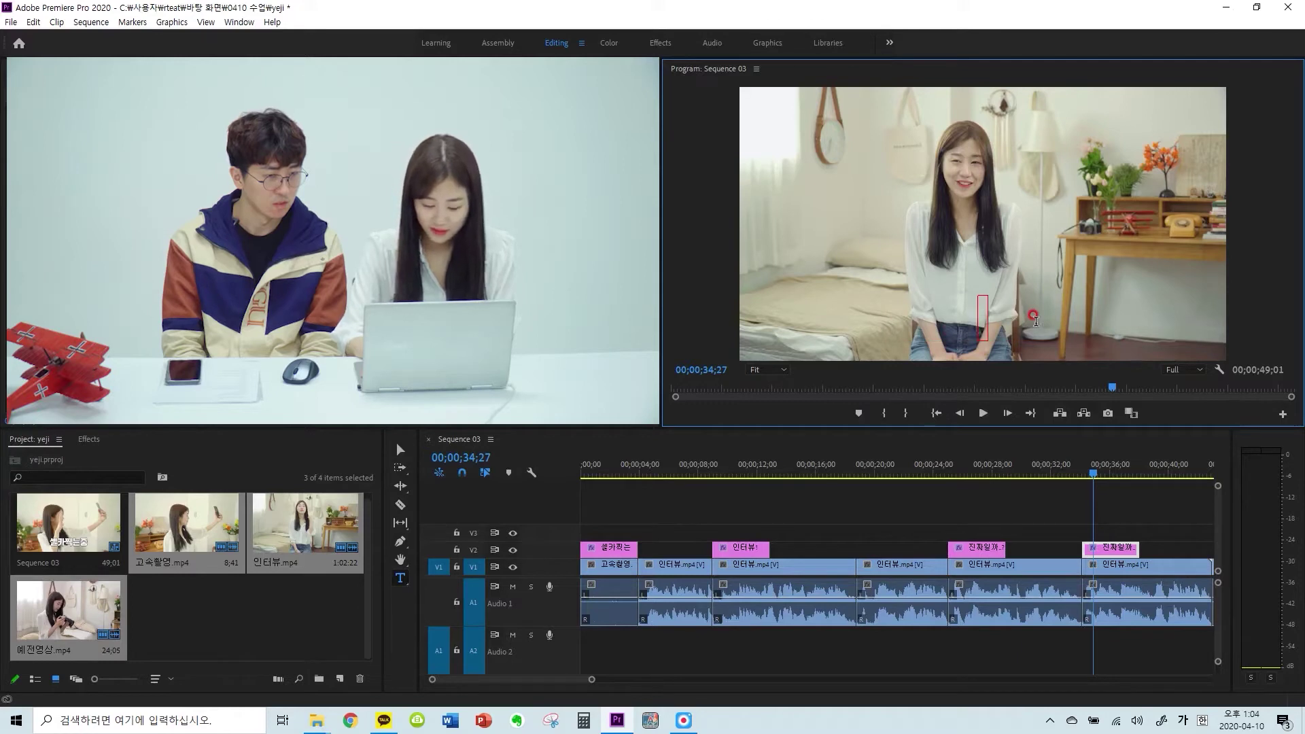
text(이제)
text(가세)
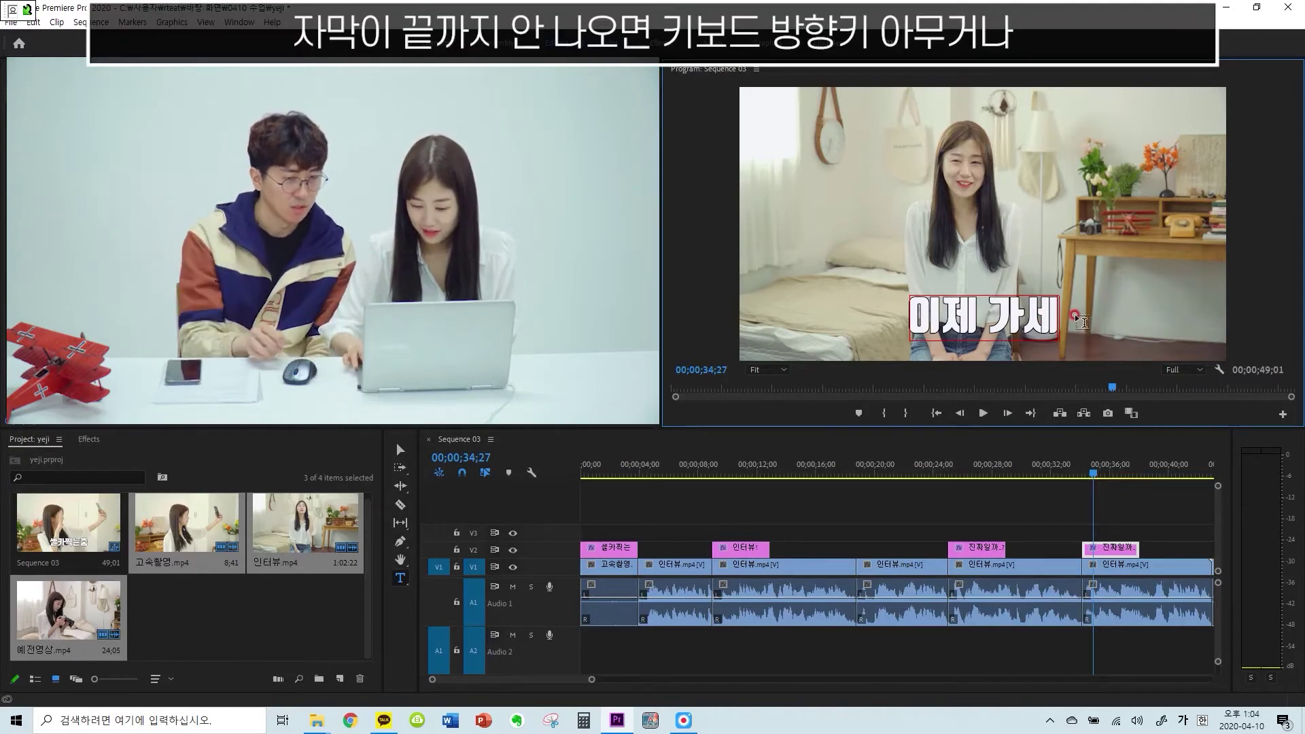
text(요)
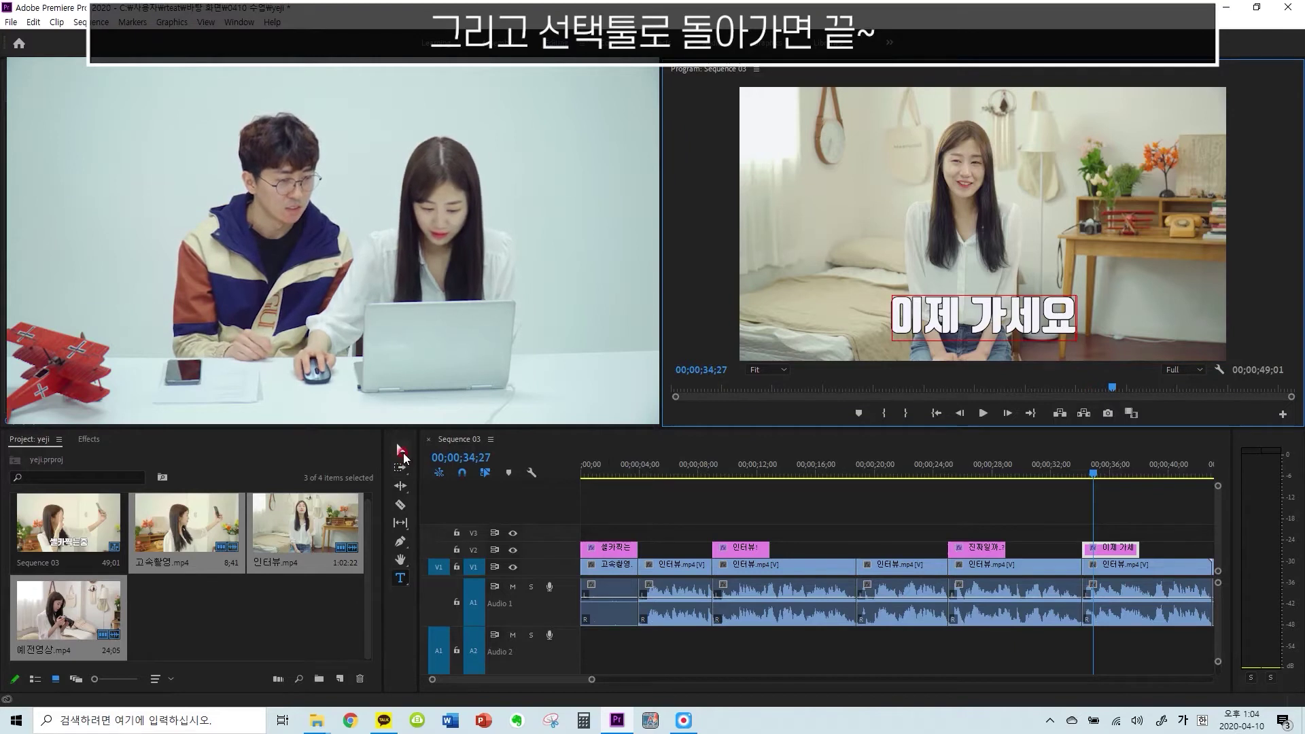
click(401, 451)
Play the section with the 이제 가세요 caption and move the playhead past its end to 00;00;40;10
drag(1009, 468, 1094, 479)
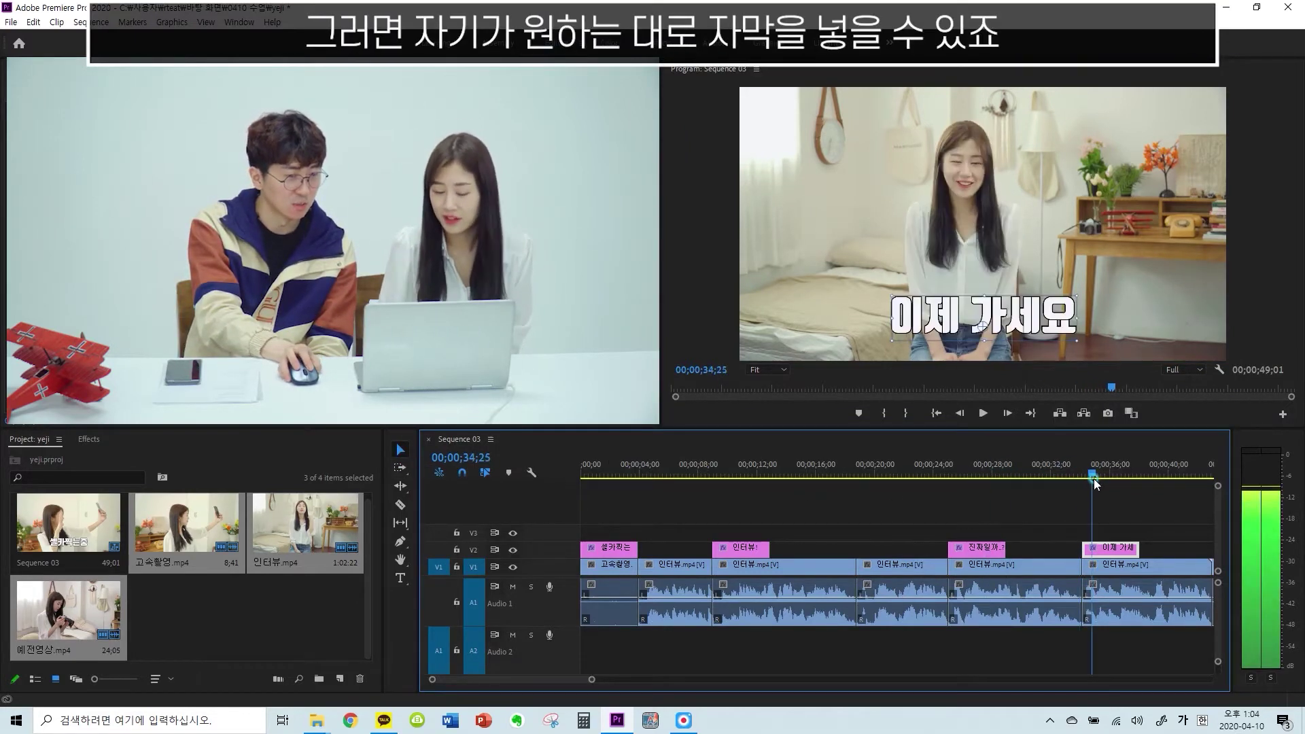
click(1033, 549)
key(minus)
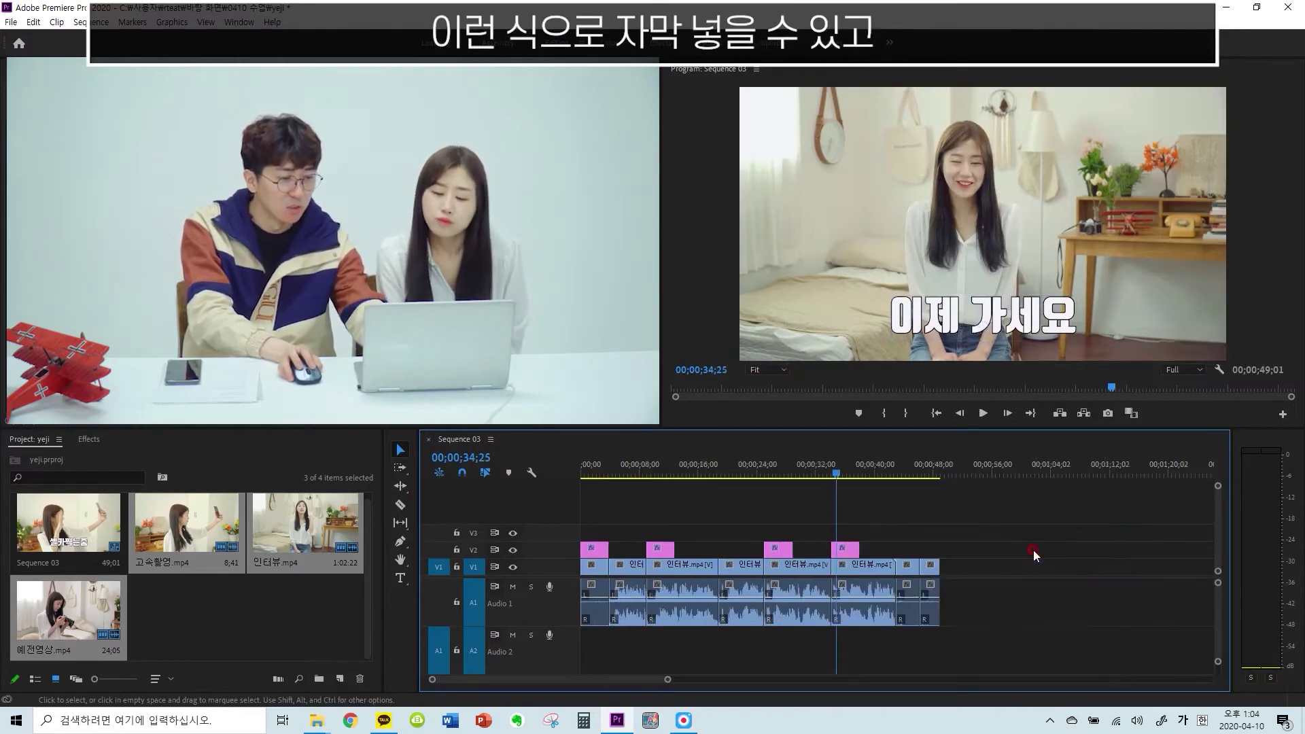
key(space)
key(equal)
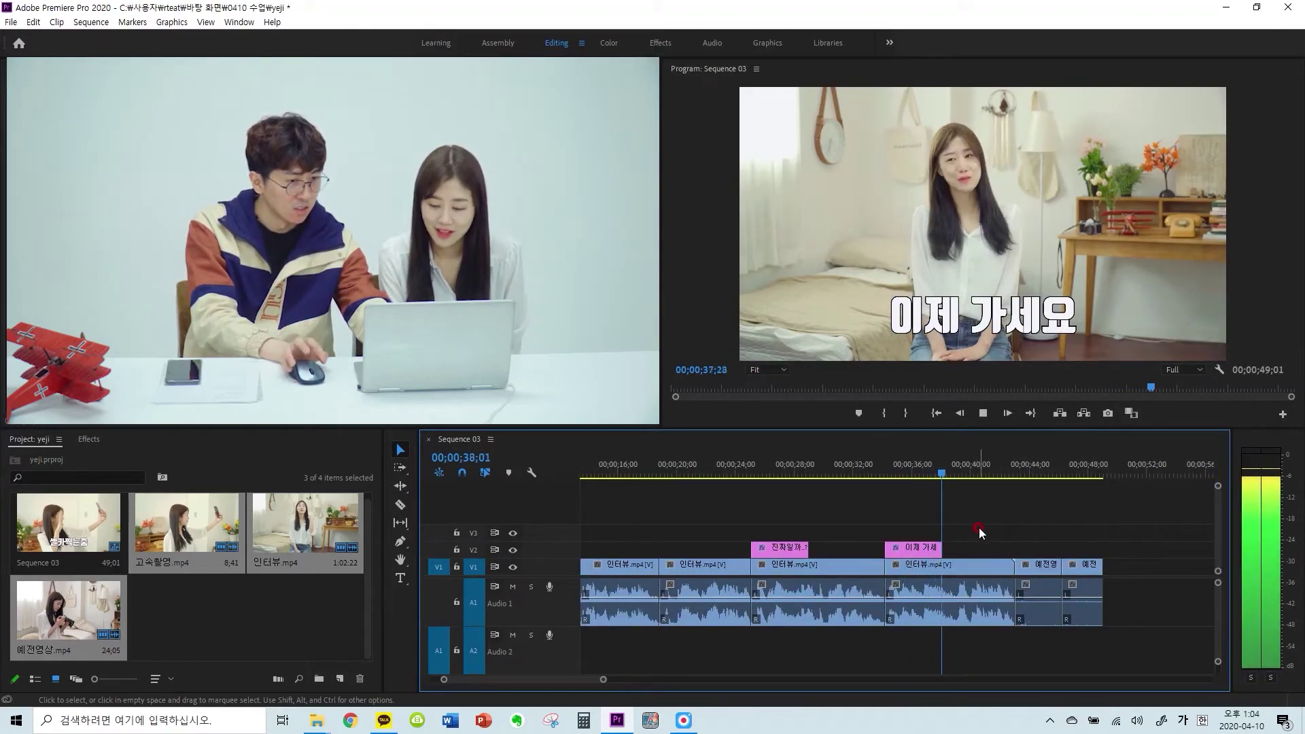
key(space)
drag(952, 474, 976, 478)
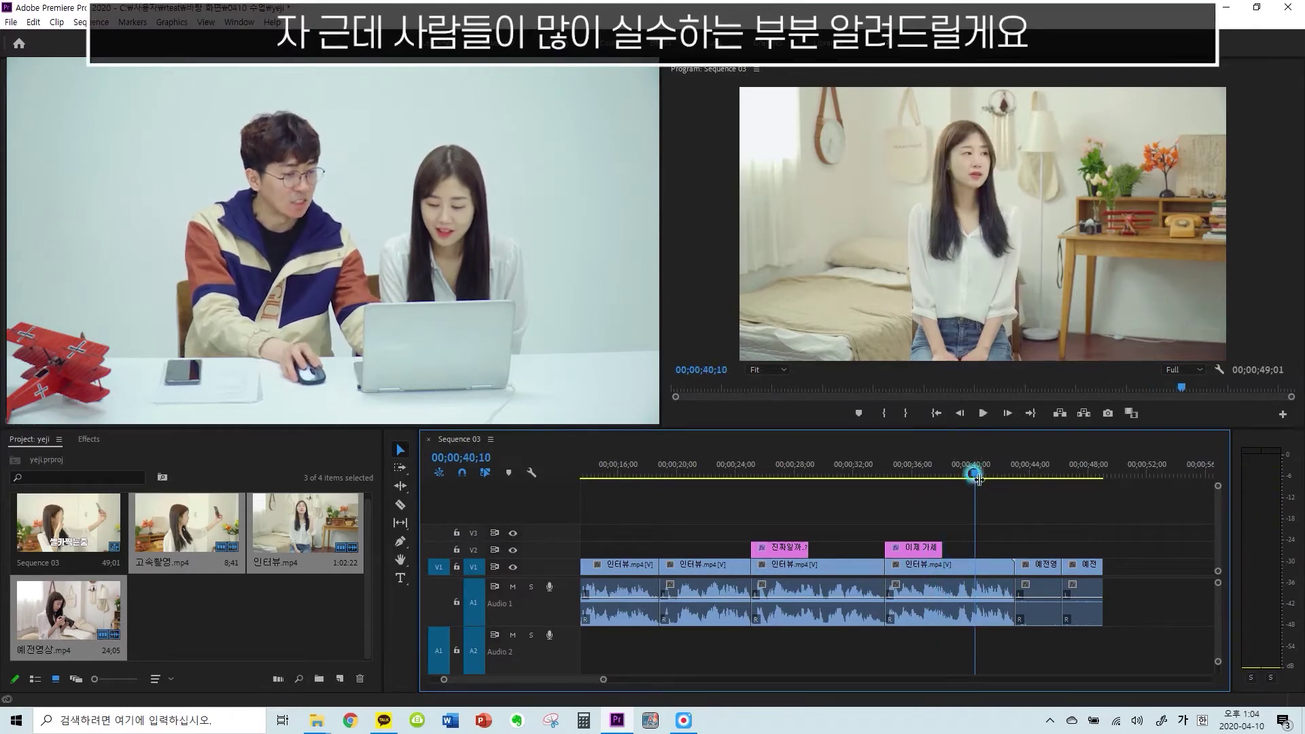
Duplicate the 이제 가세요 caption to the end of the same interview clip, with the playhead over the original caption at 00;00;36;14
click(915, 547)
drag(915, 546, 990, 550)
click(919, 469)
key(ctrl+z)
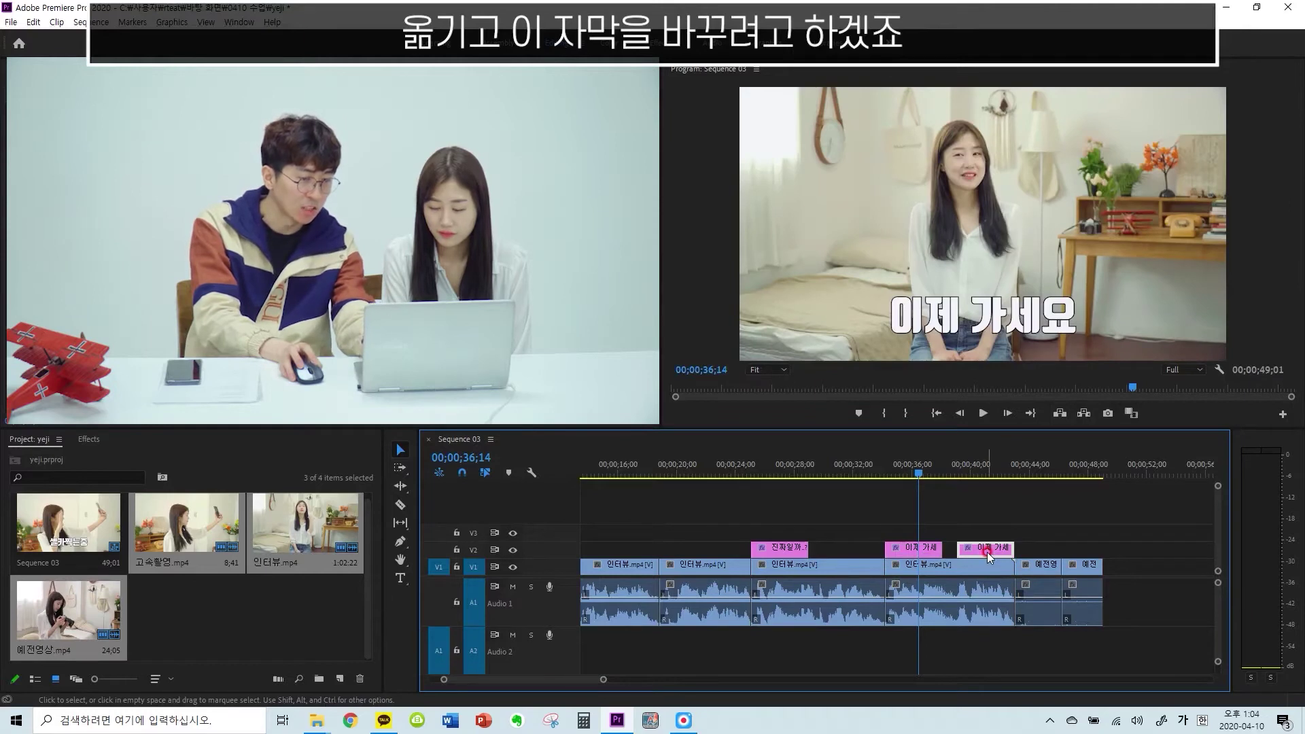
Replace the text of the original 이제 가세요 caption under the playhead with 바꾸자
click(408, 577)
click(943, 312)
drag(899, 313, 1087, 309)
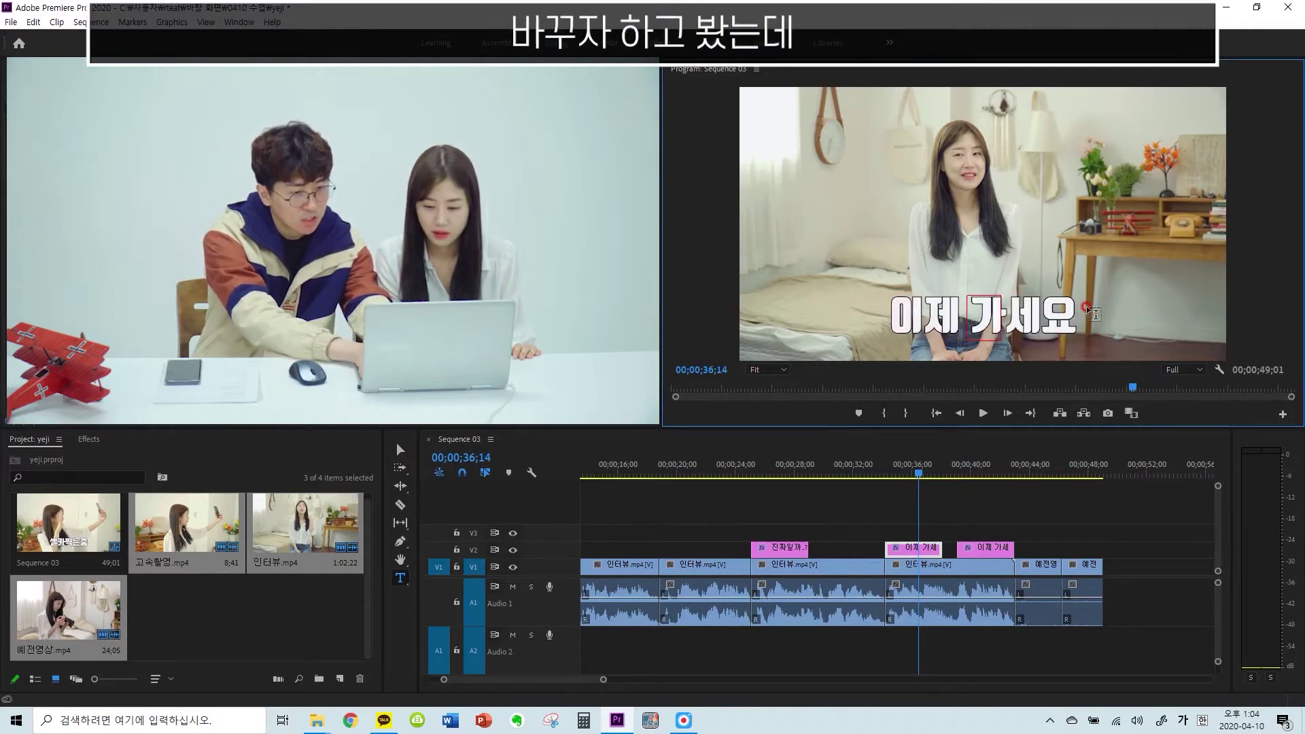
text(바꾸자)
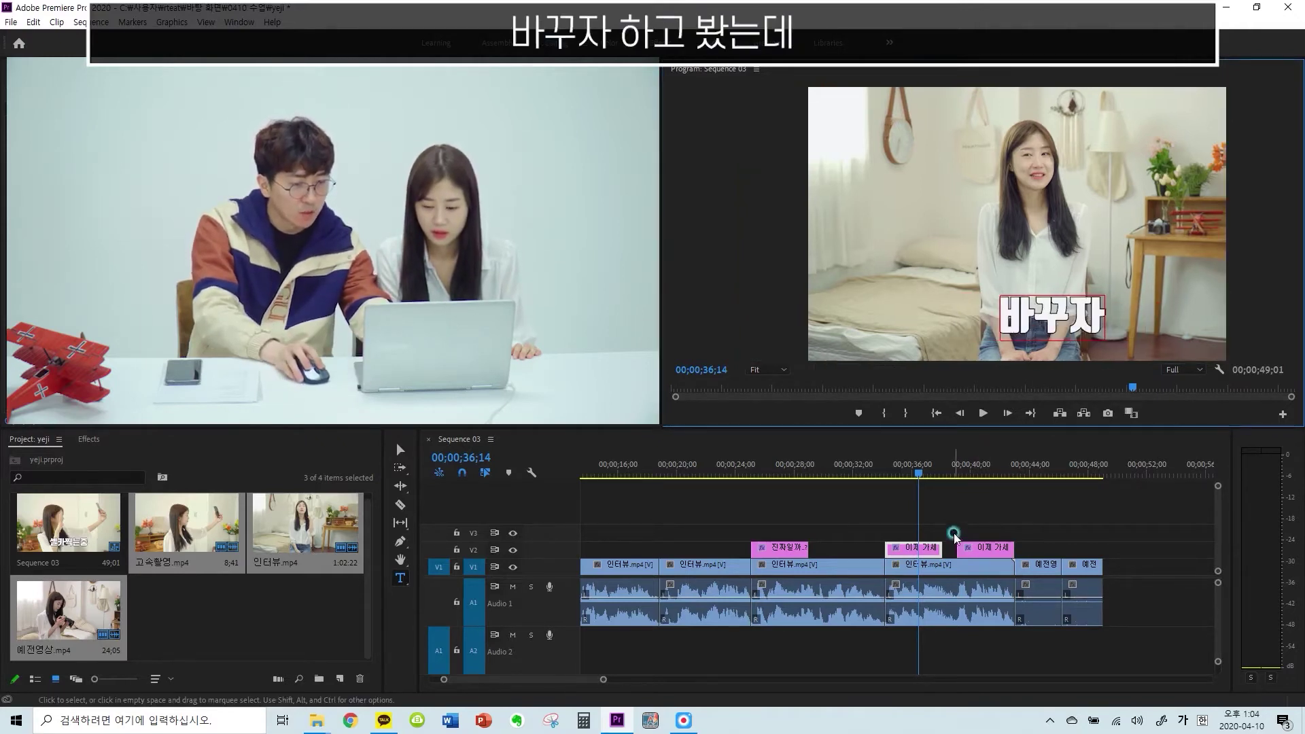
Compare the copied caption at 00;00;40;19 with the original at 00;00;36;21 and undo the 바꾸자 text change
click(980, 471)
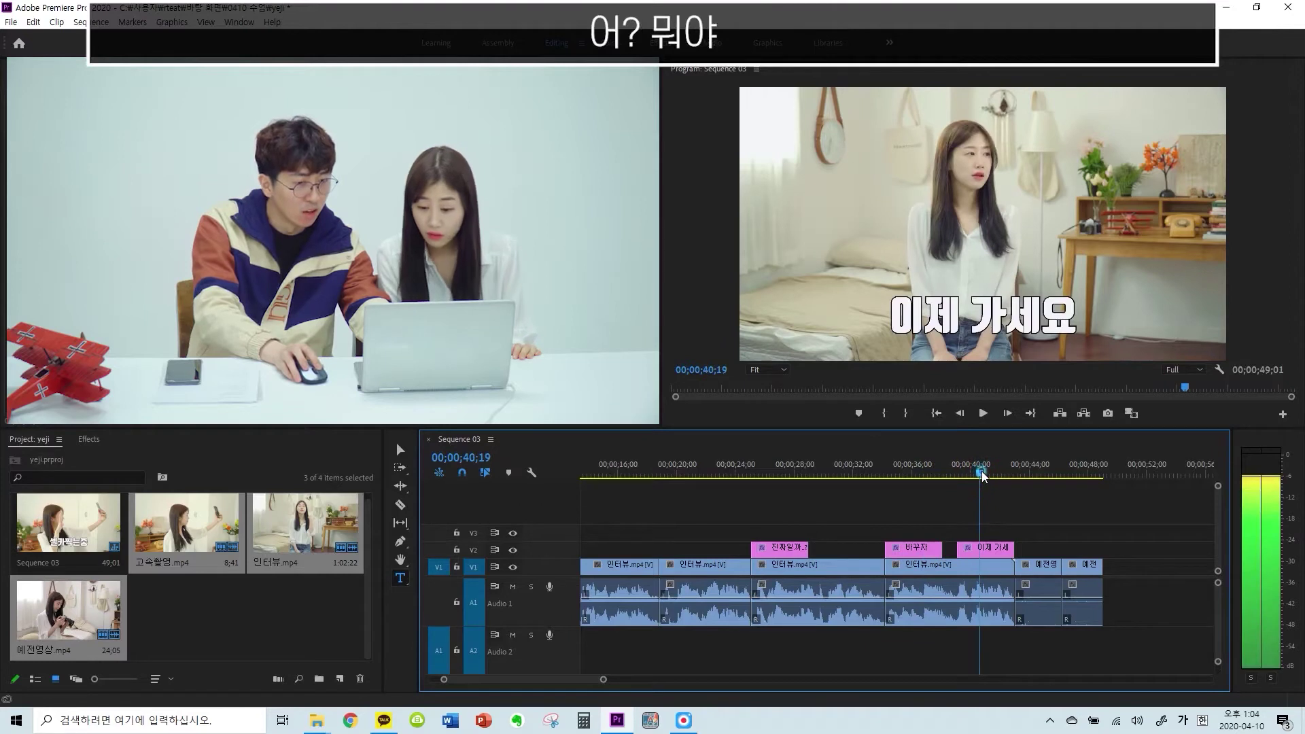
click(922, 471)
click(926, 556)
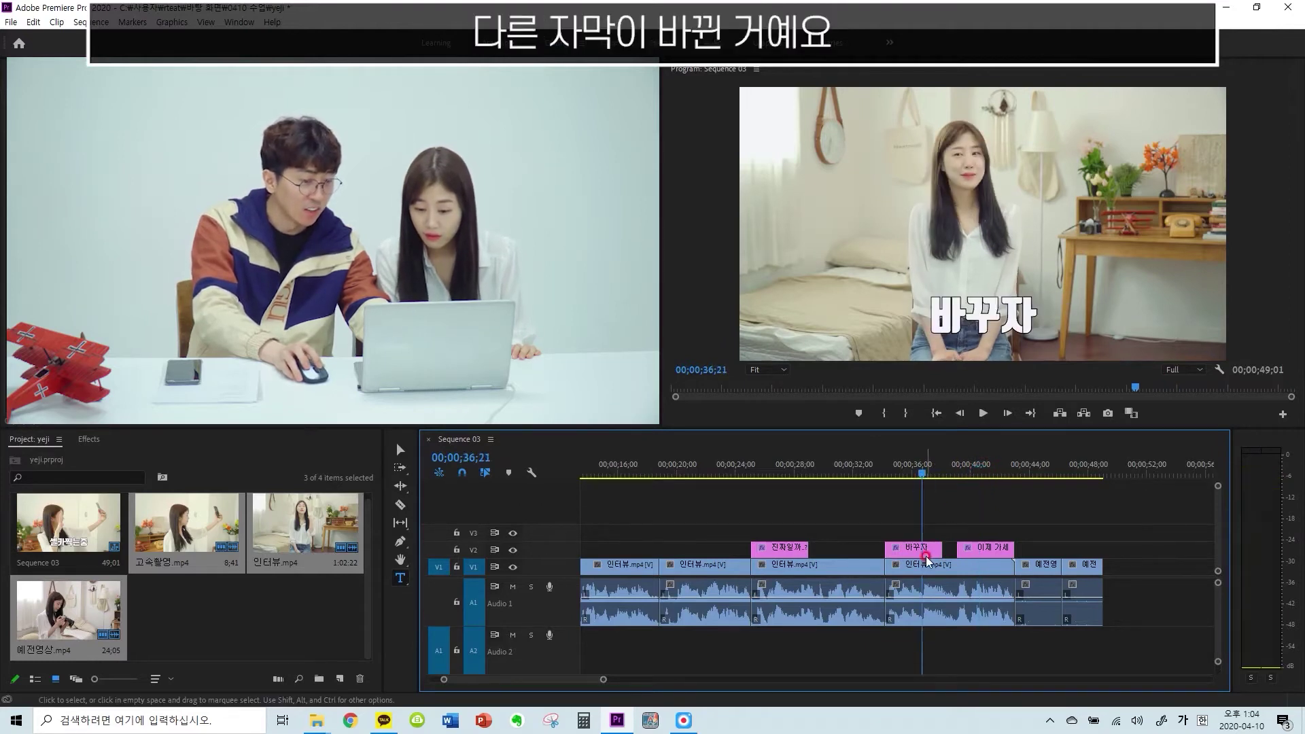
click(995, 527)
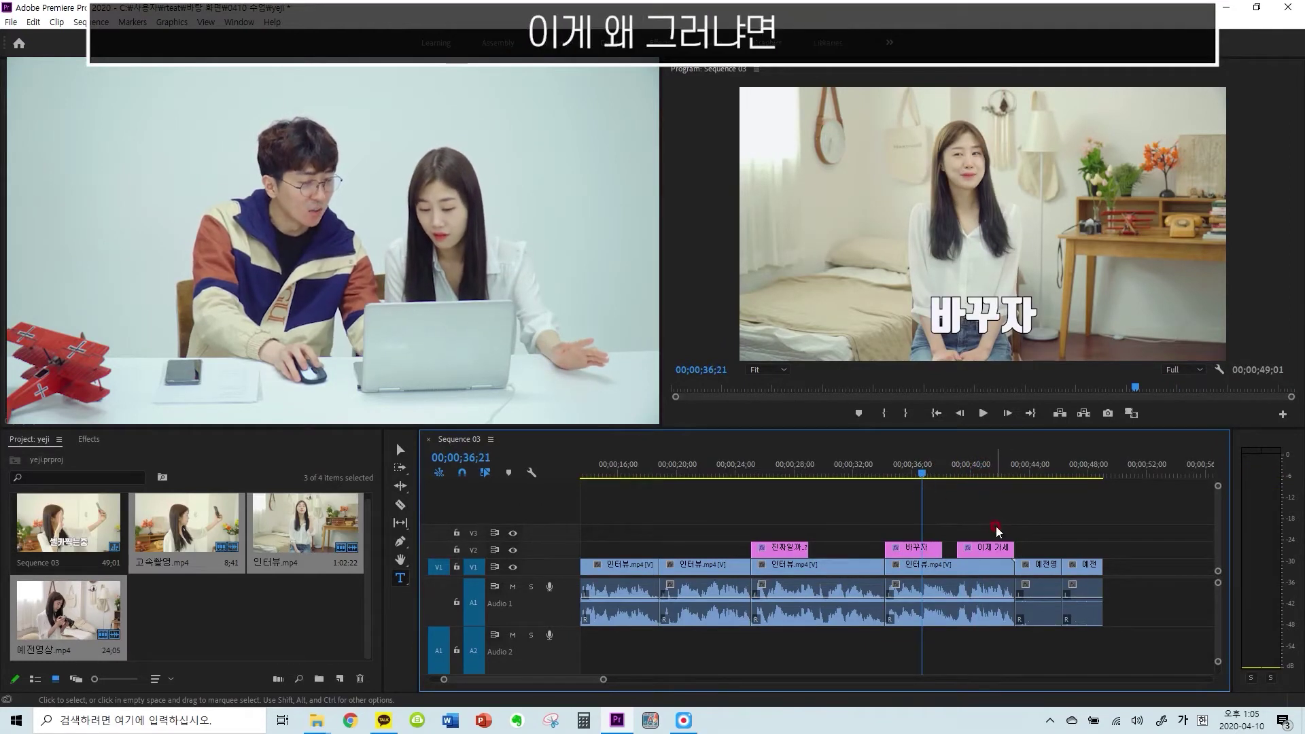
click(999, 549)
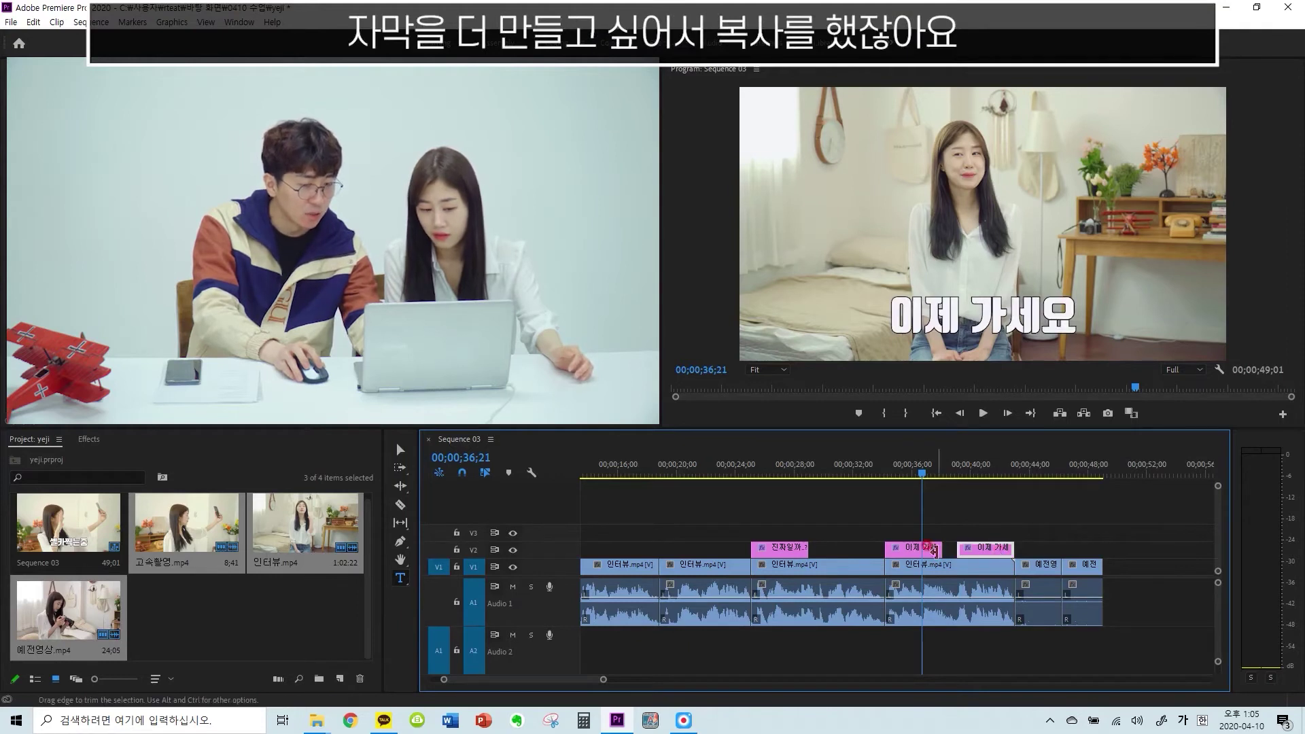
click(972, 522)
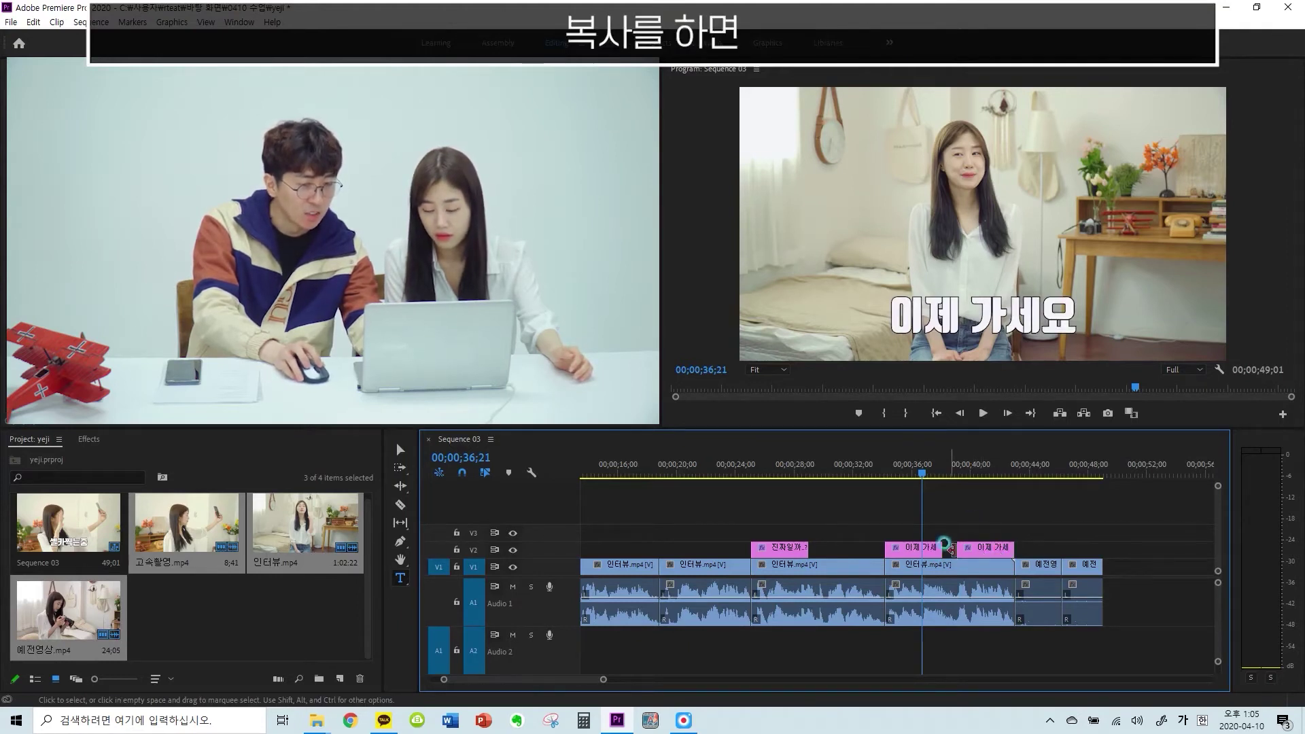
click(963, 551)
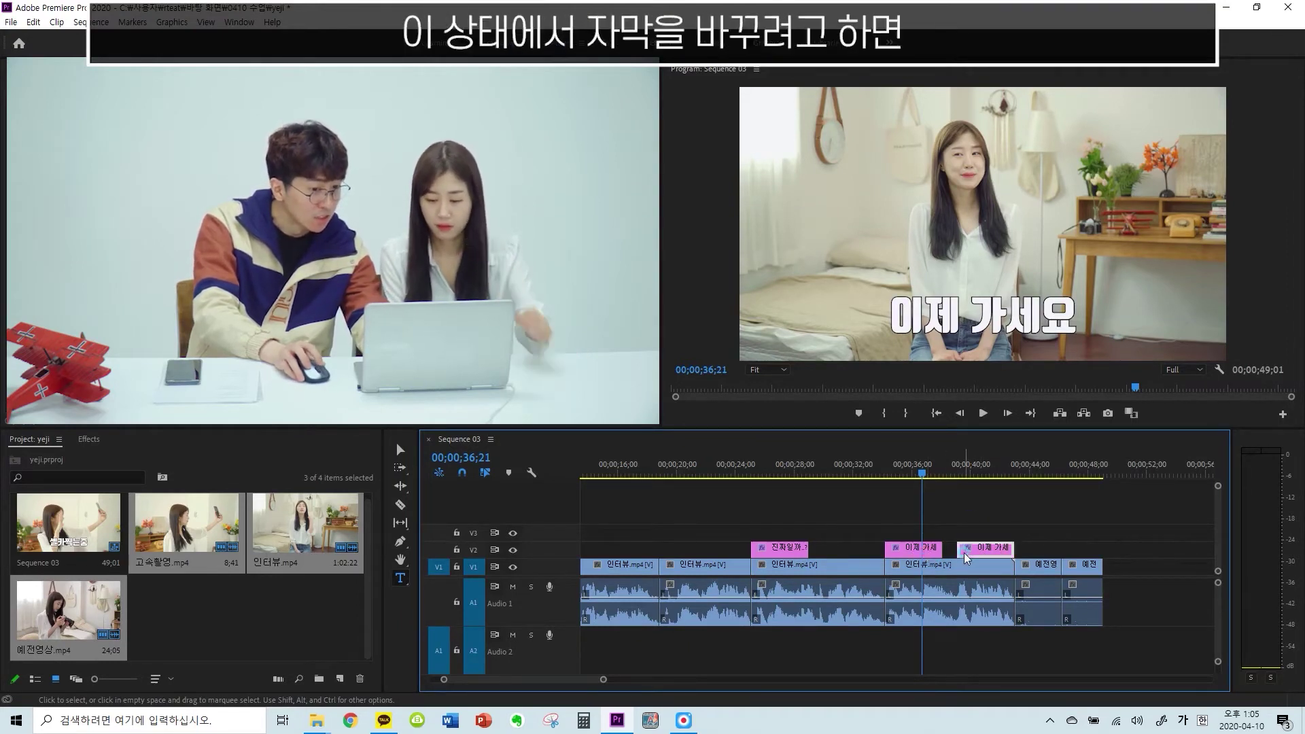
click(400, 576)
click(937, 307)
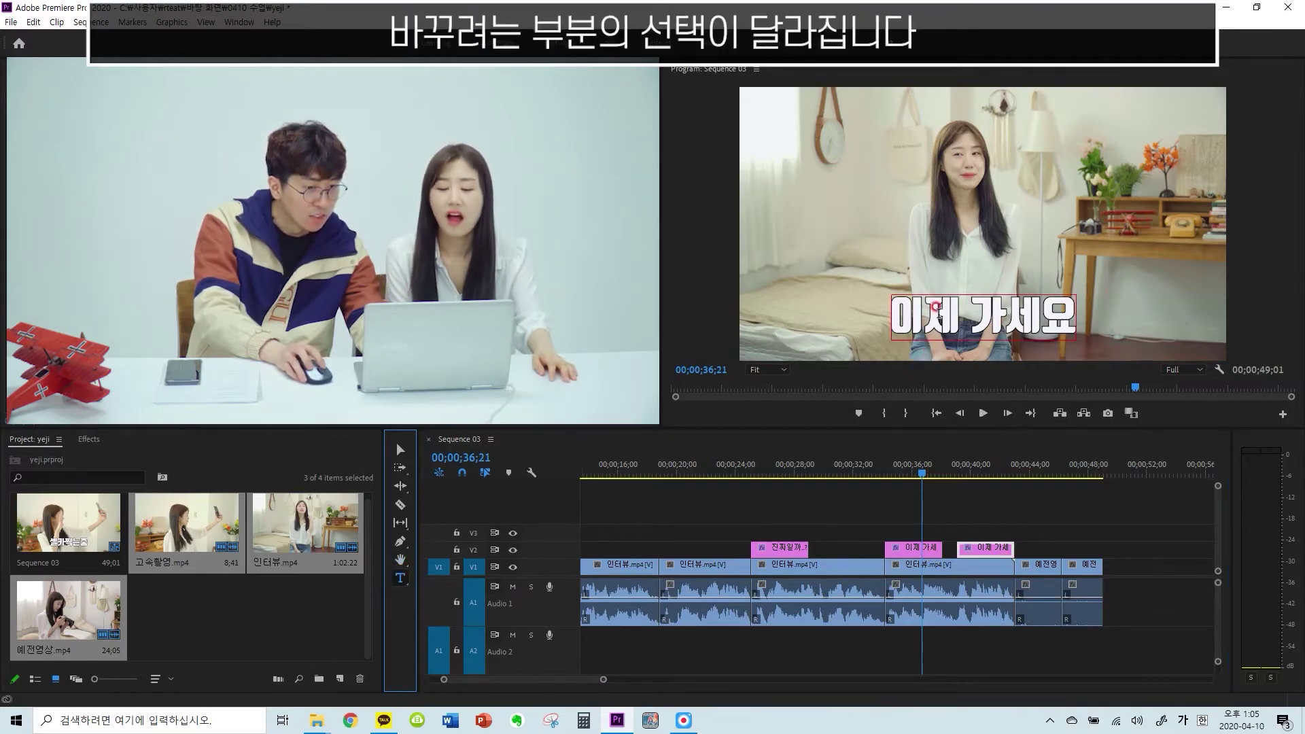
click(914, 548)
Replace the copied caption's text with 바꾸자, with the playhead over that copy at 00;00;41;02
drag(922, 476, 988, 470)
click(992, 555)
click(880, 316)
drag(897, 311, 1070, 314)
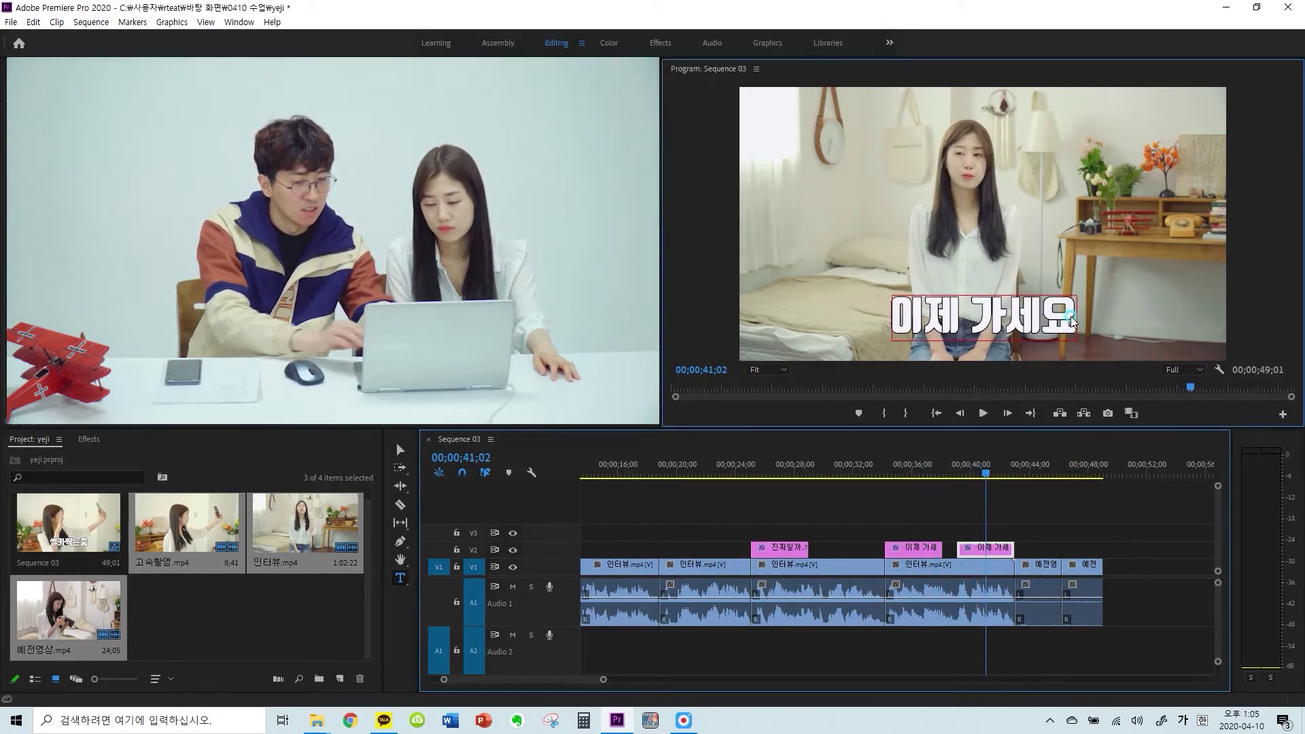
text(바꾸자)
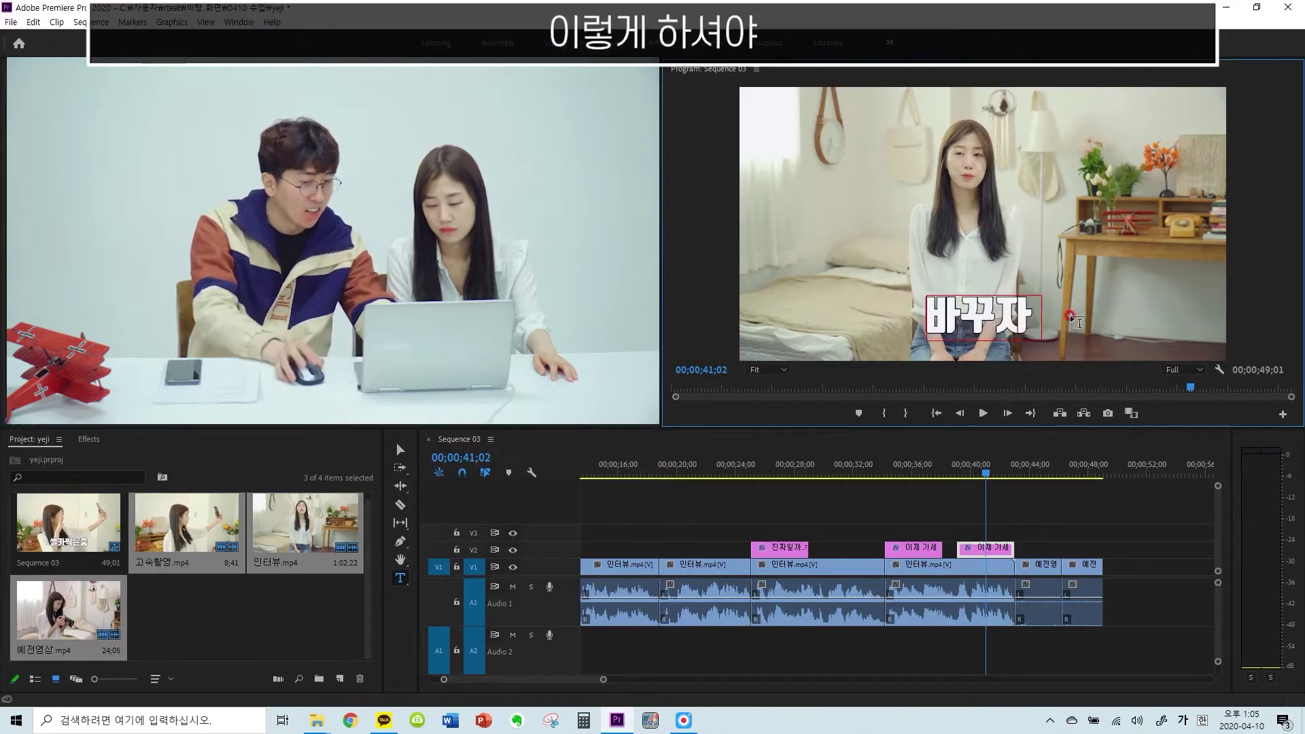
Scrub back through the interview captions, checking the footage at 00;00;37;06 and 00;00;31;08
drag(948, 471, 931, 478)
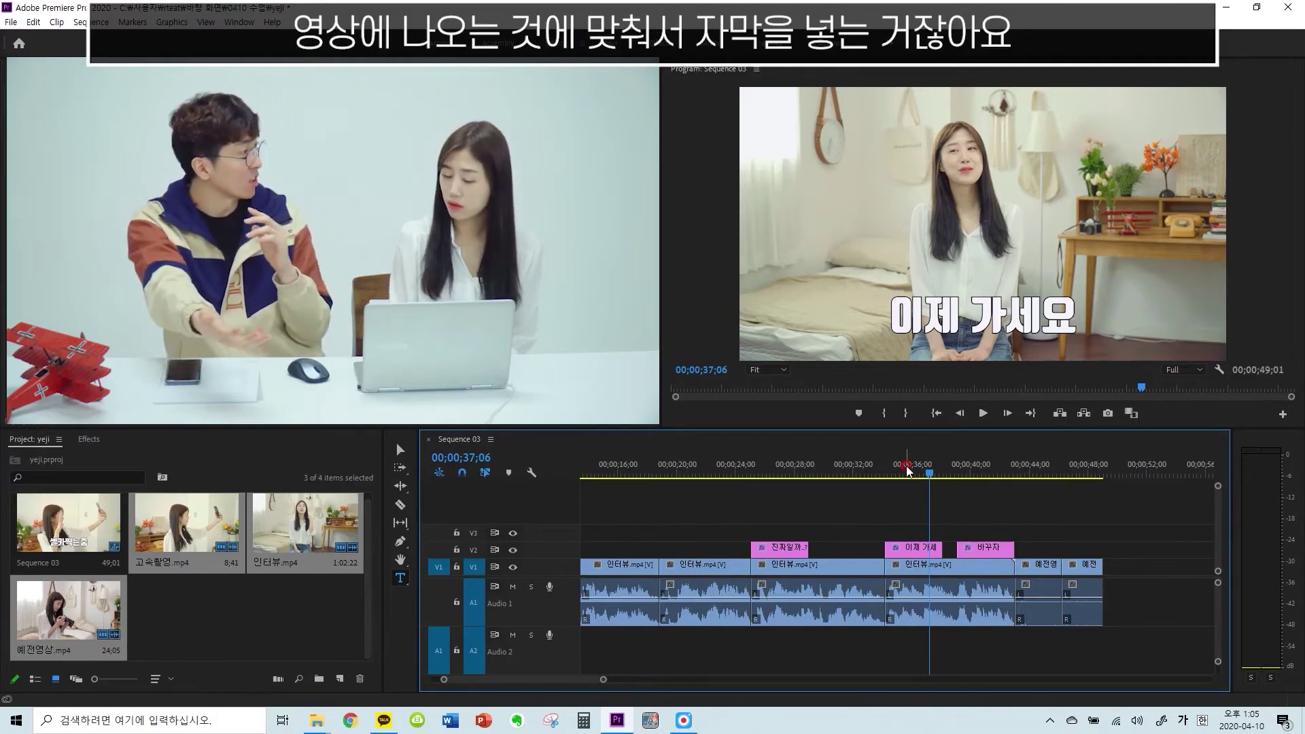
click(843, 468)
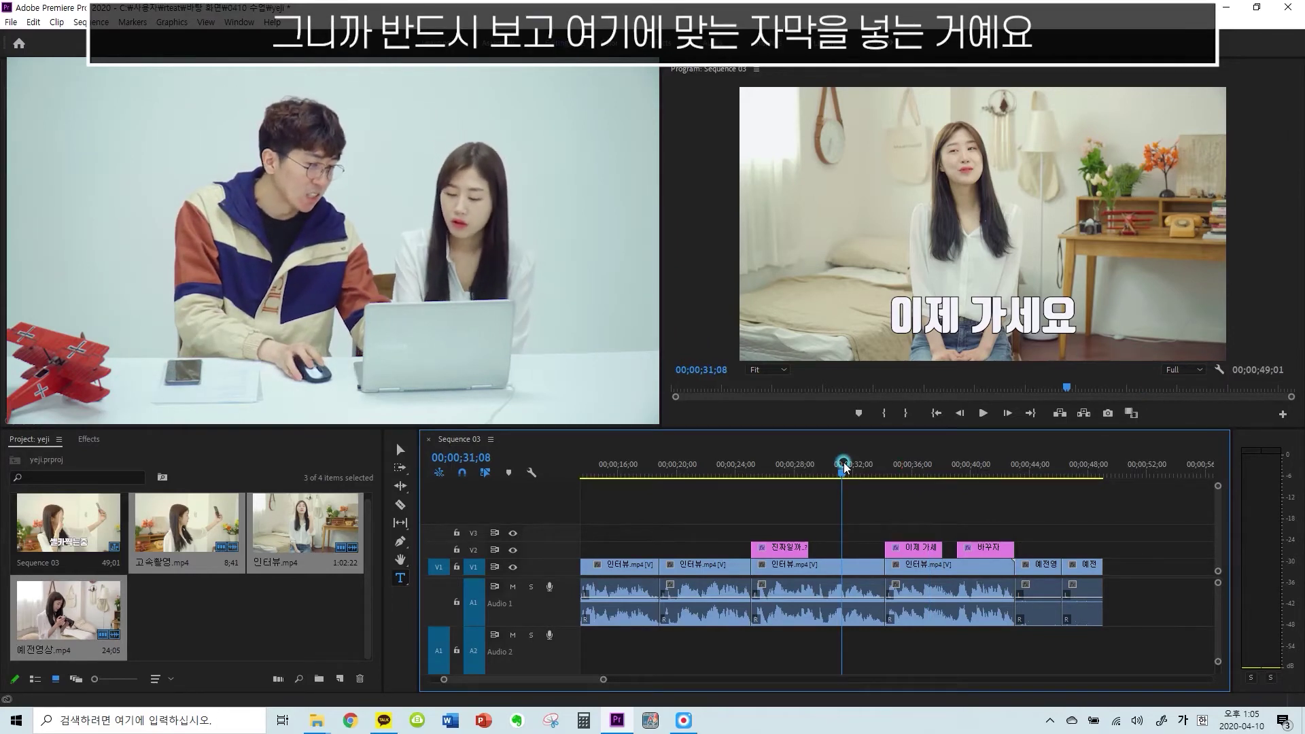
drag(843, 467, 848, 476)
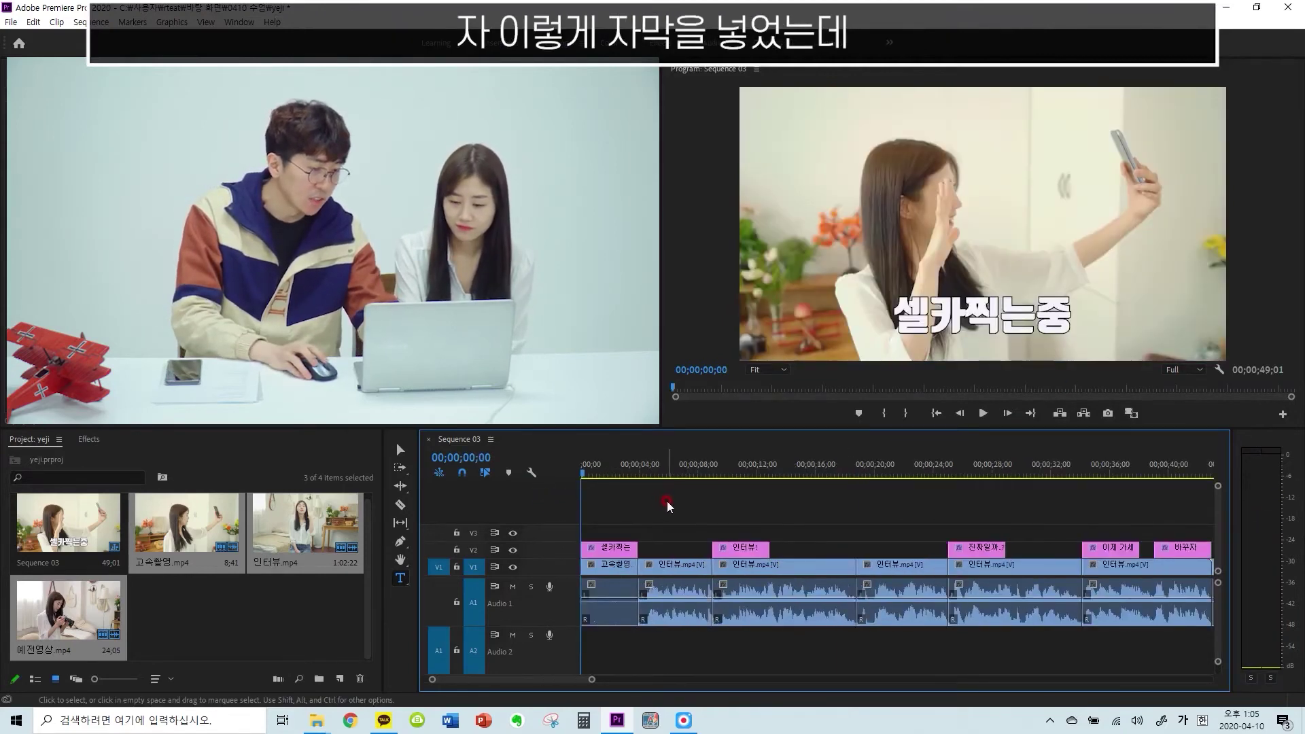
Add a new 예쁜척 text caption beside the woman's face in the selfie clip, starting at 00;00;00;17
key(space)
key(minus)
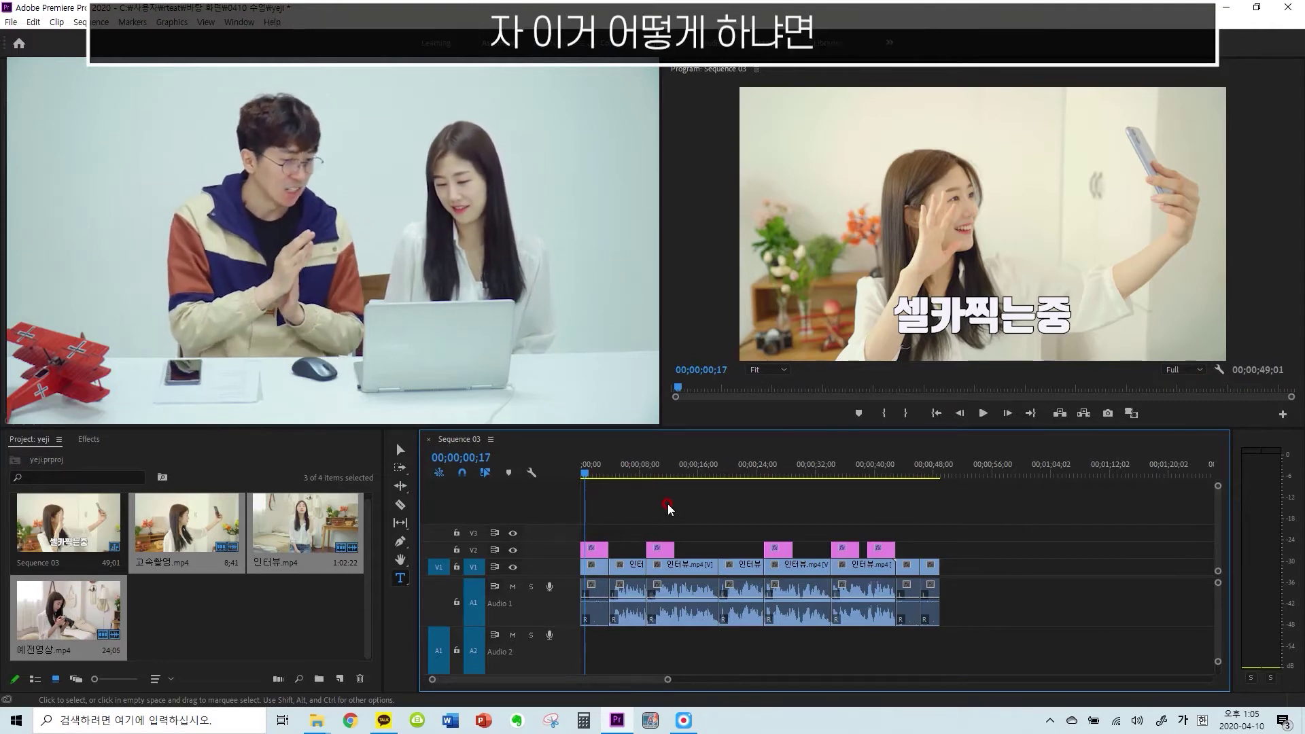
click(400, 578)
click(736, 496)
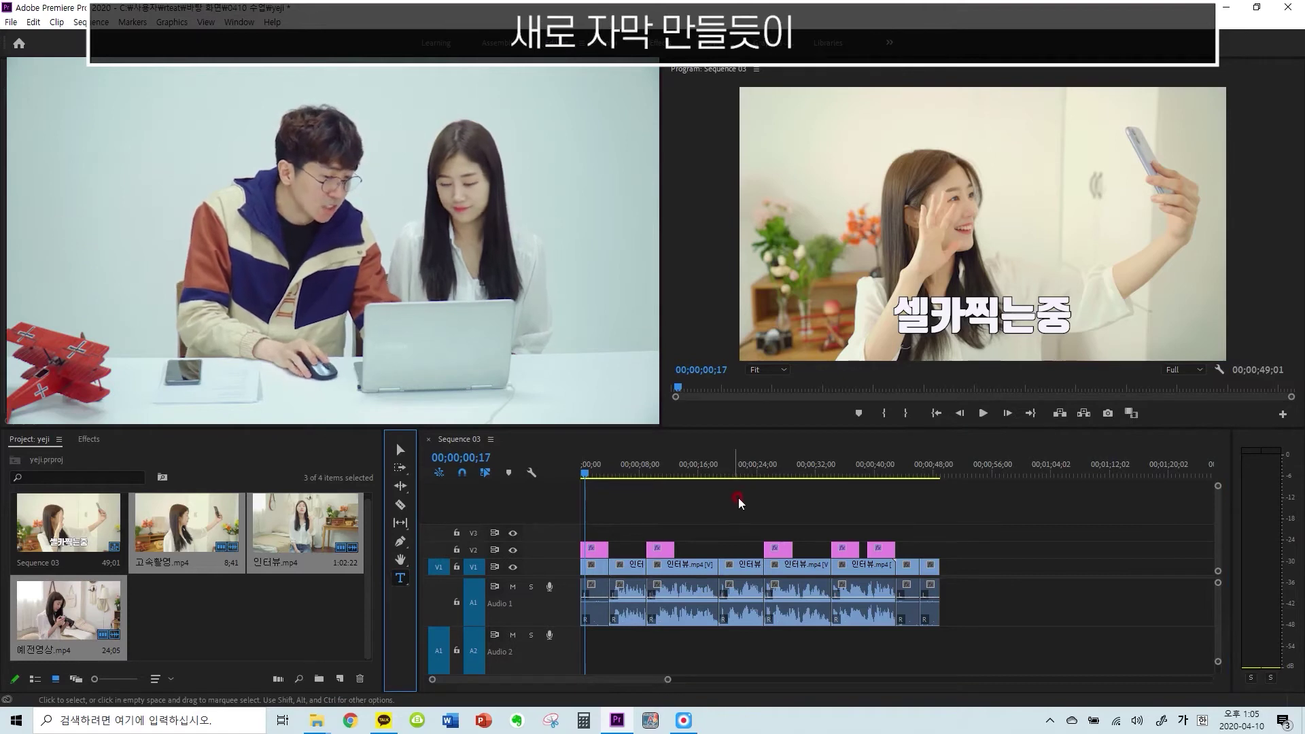
click(865, 199)
click(835, 210)
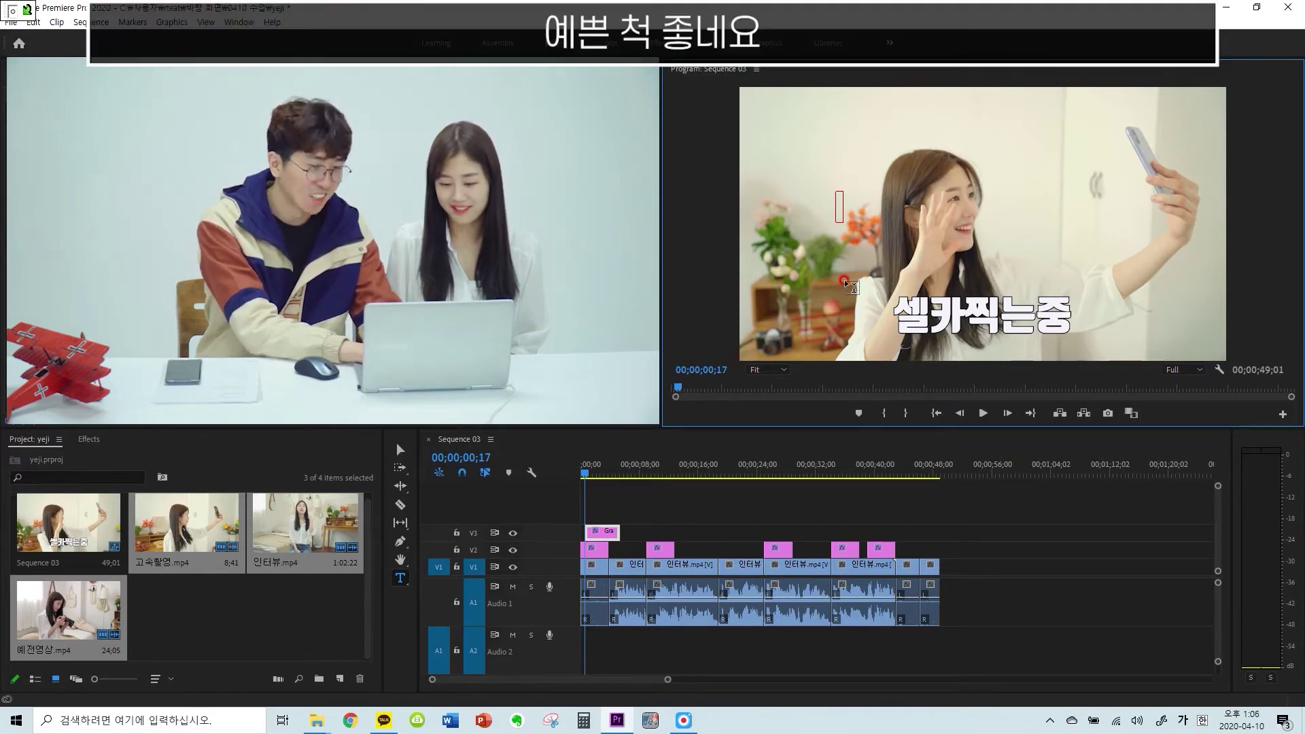
text(예쁜척)
key(BackSpace)
key(BackSpace)
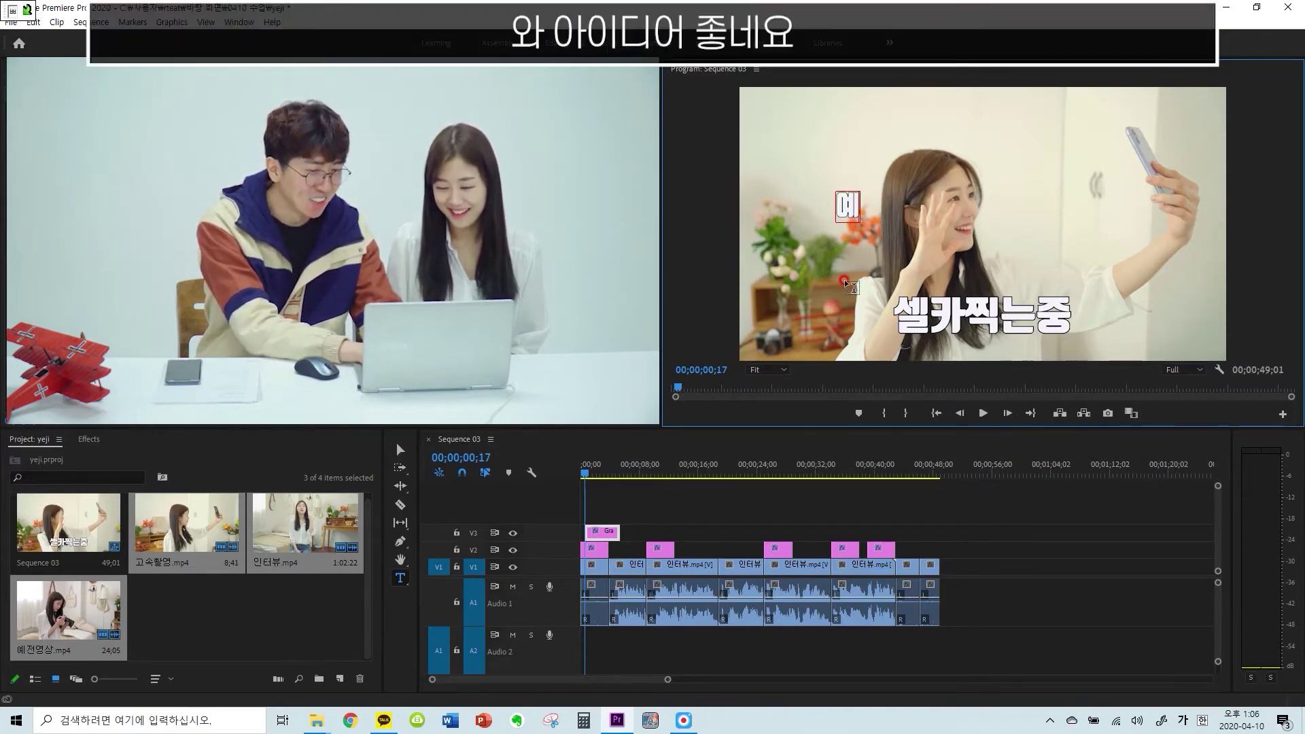
text(쁜척)
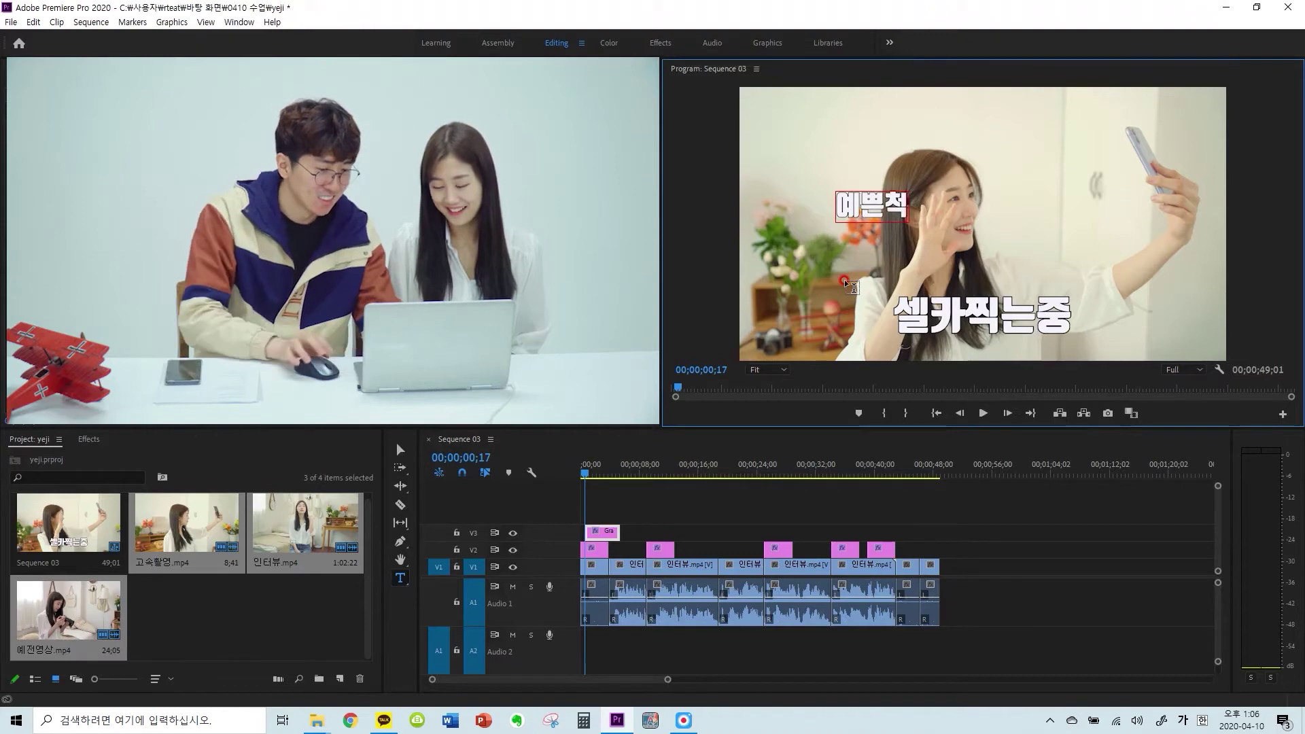
Move the 예쁜척 caption away from the woman's face to the empty wall above the flowers
click(401, 450)
drag(893, 210, 865, 217)
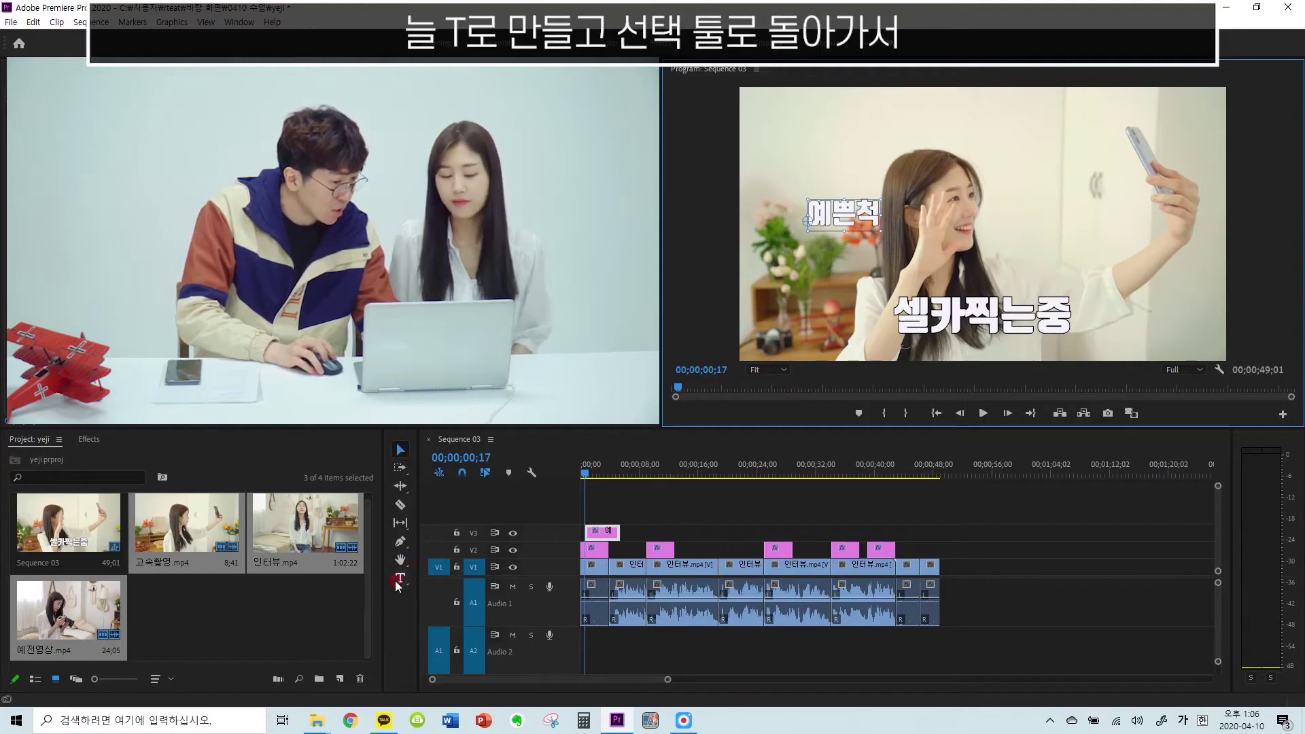
click(859, 214)
drag(859, 213, 841, 195)
Change the 예쁜척 caption's font to JejuGamgyul, with its second stroke turned off
click(7, 224)
scroll(23, 344, down, 2)
scroll(23, 341, down, 2)
click(40, 318)
click(43, 317)
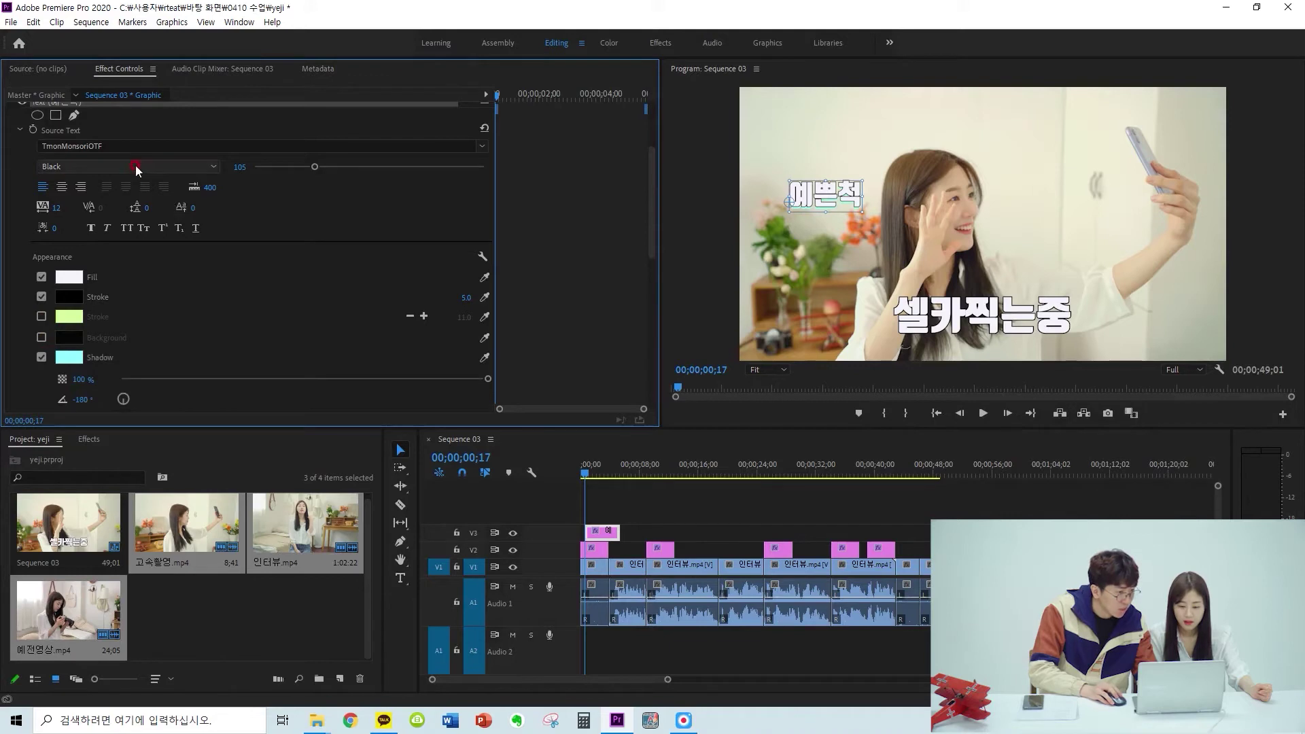
click(122, 146)
scroll(151, 222, up, 2)
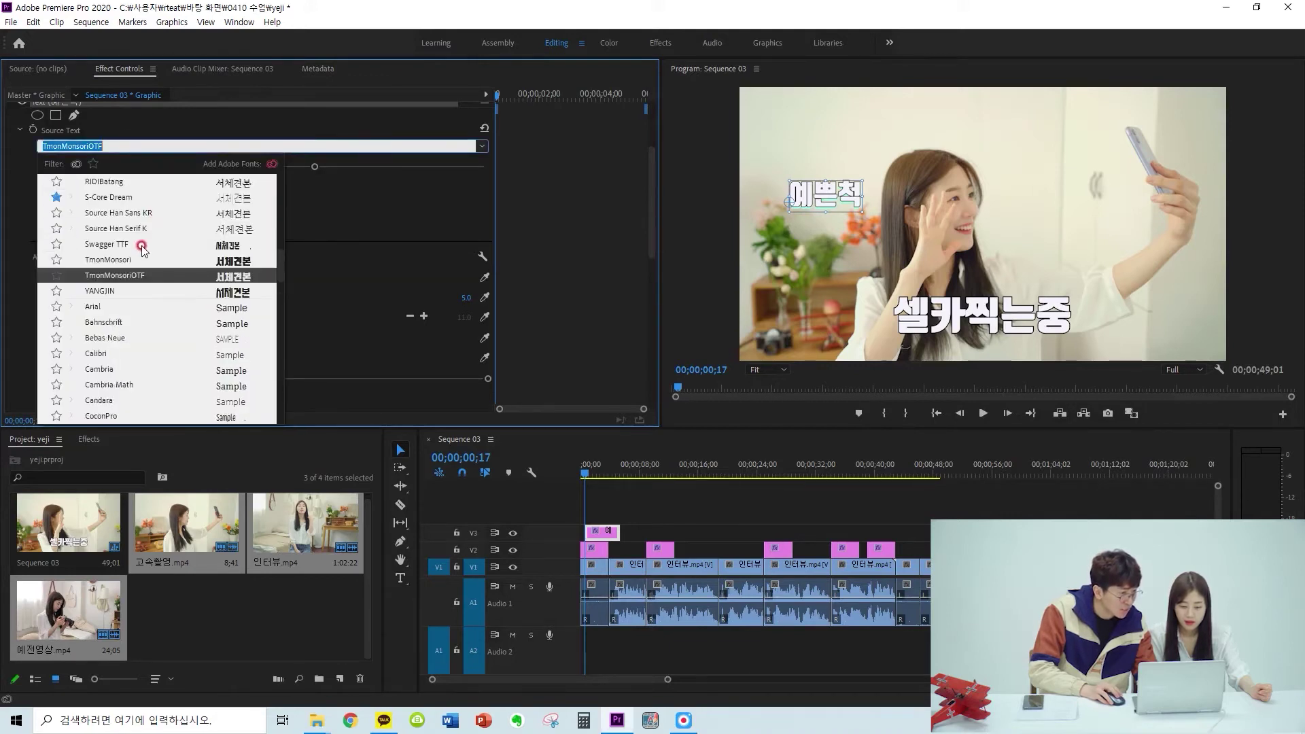
scroll(143, 252, up, 2)
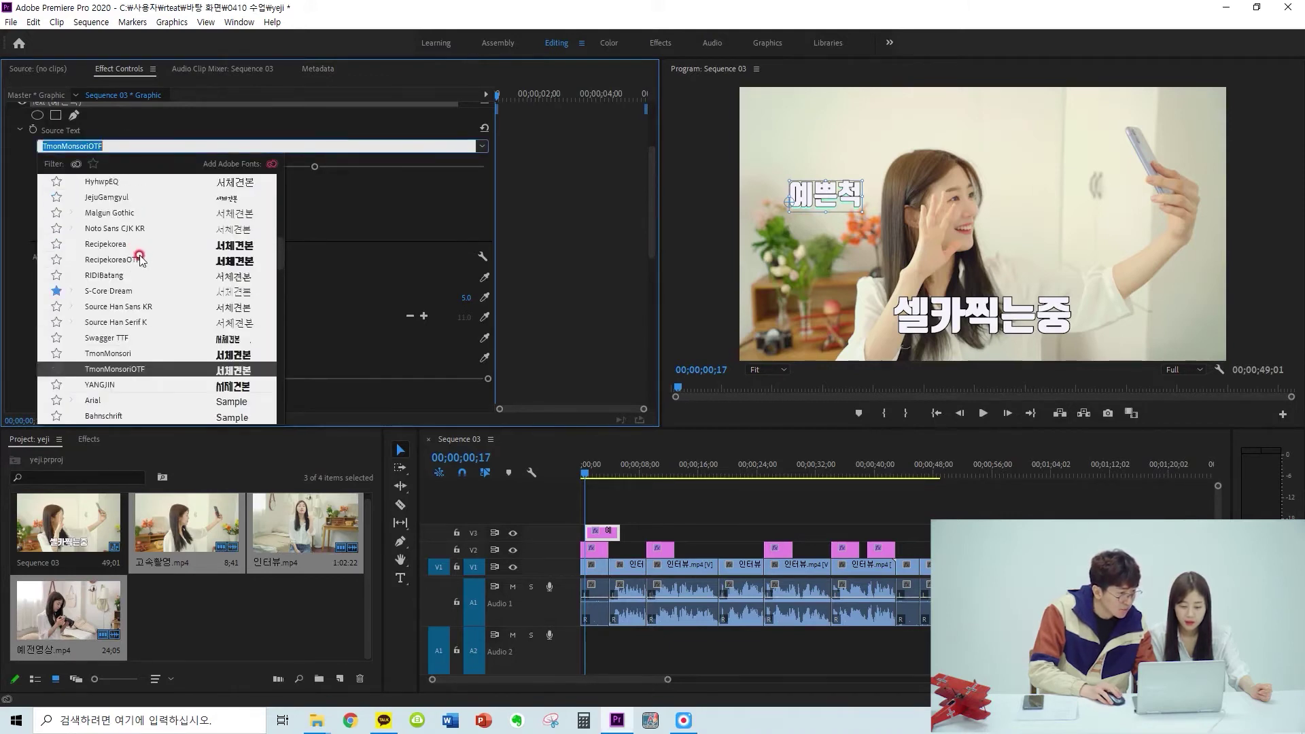
click(142, 203)
drag(835, 176, 873, 157)
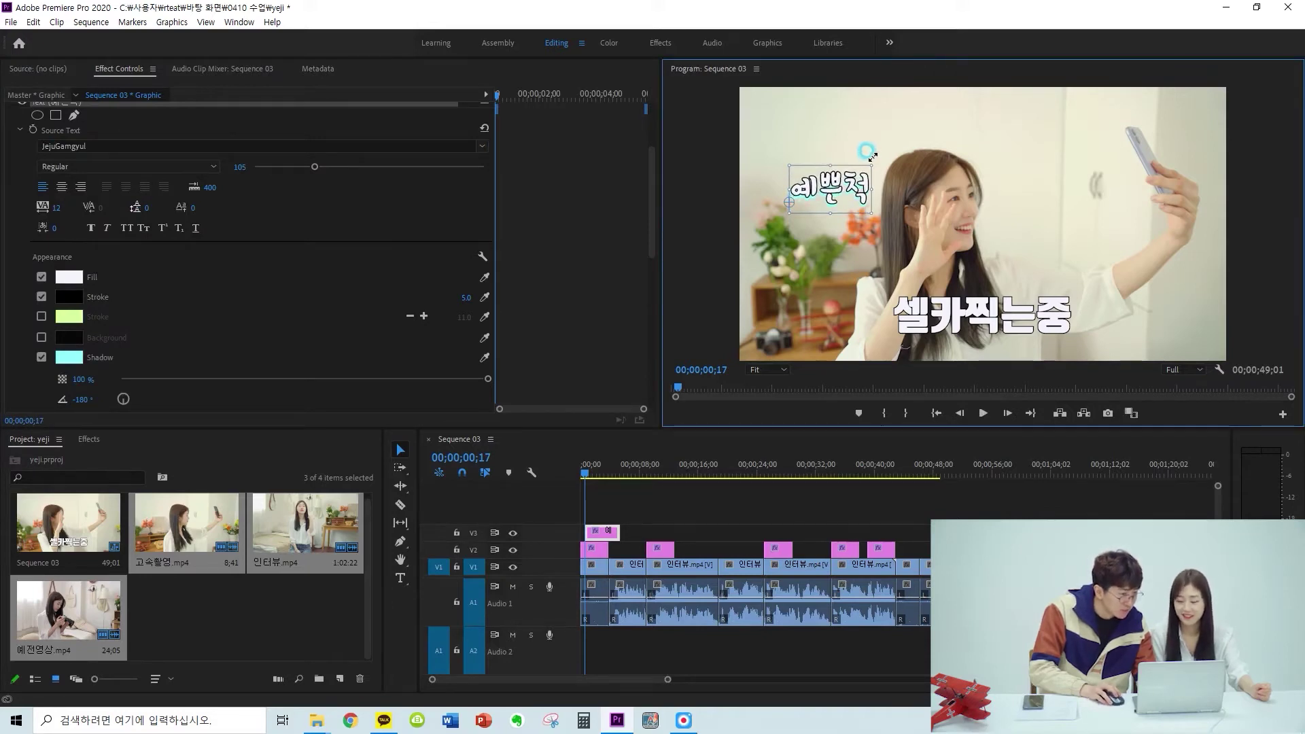
Set the shadow distance of the 예쁜척 caption to 3.3
scroll(180, 370, down, 2)
drag(135, 370, 126, 365)
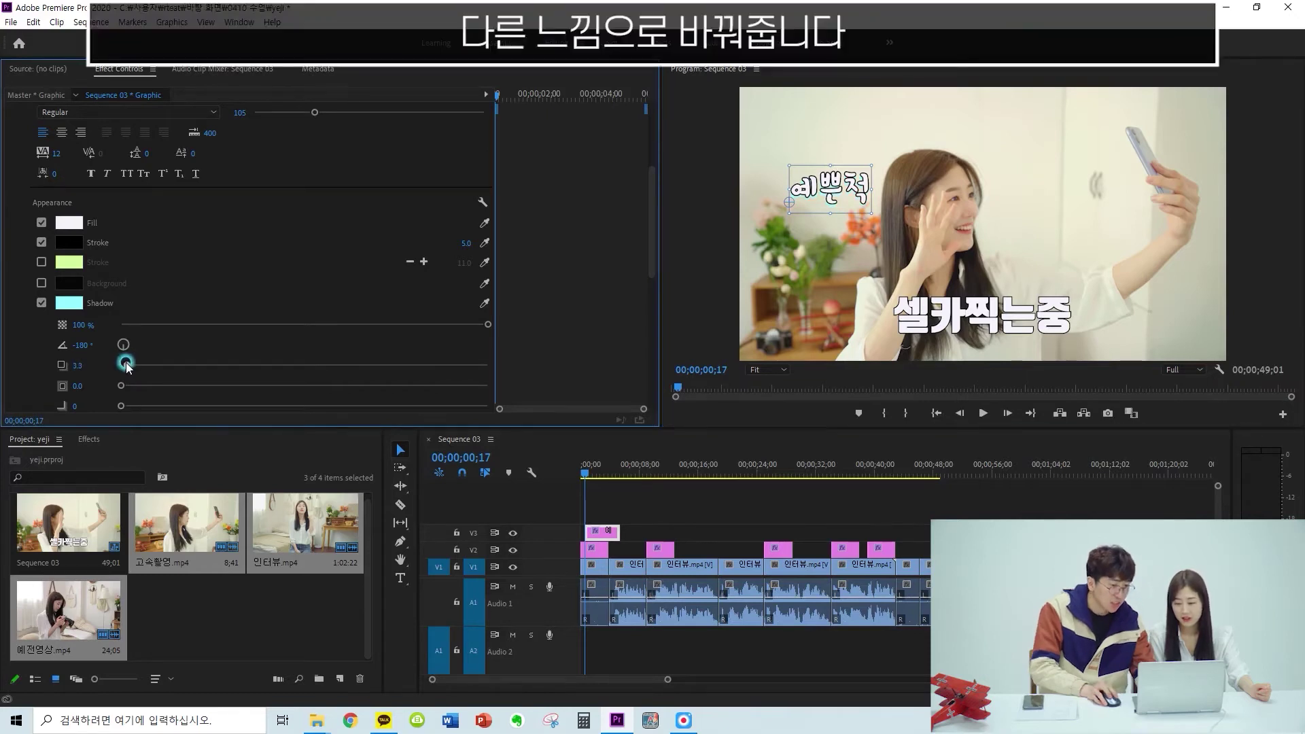
click(644, 510)
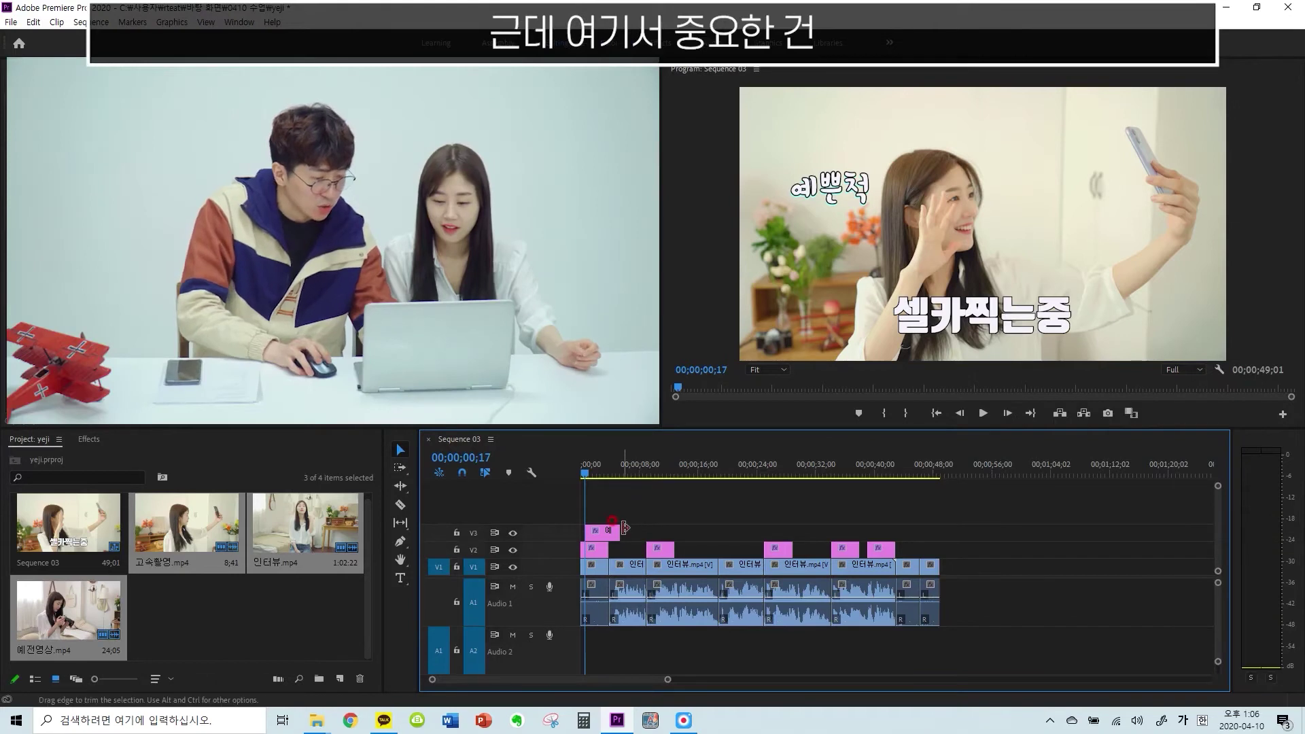
Trim both ends of the 예쁜척 caption so it runs from about 1 to 2.5 seconds, and play it back to check the timing
key(=)
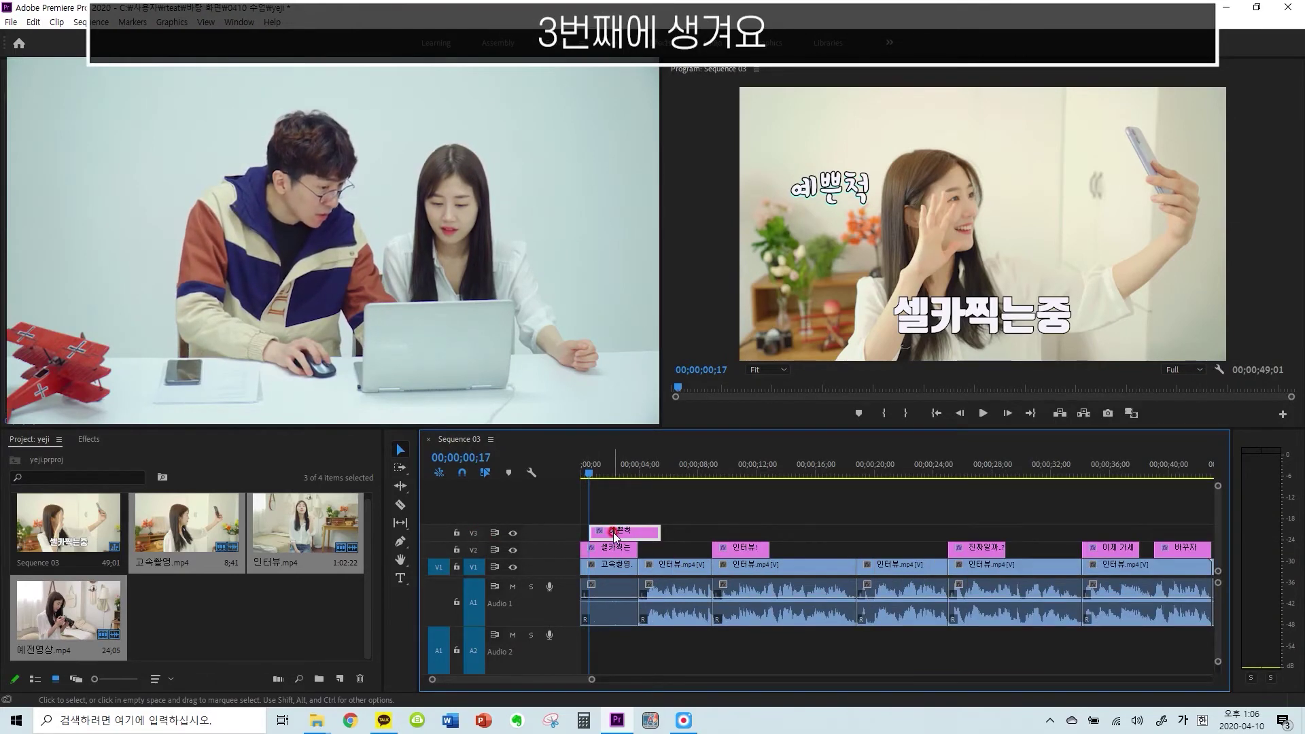
drag(655, 529, 598, 533)
key(space)
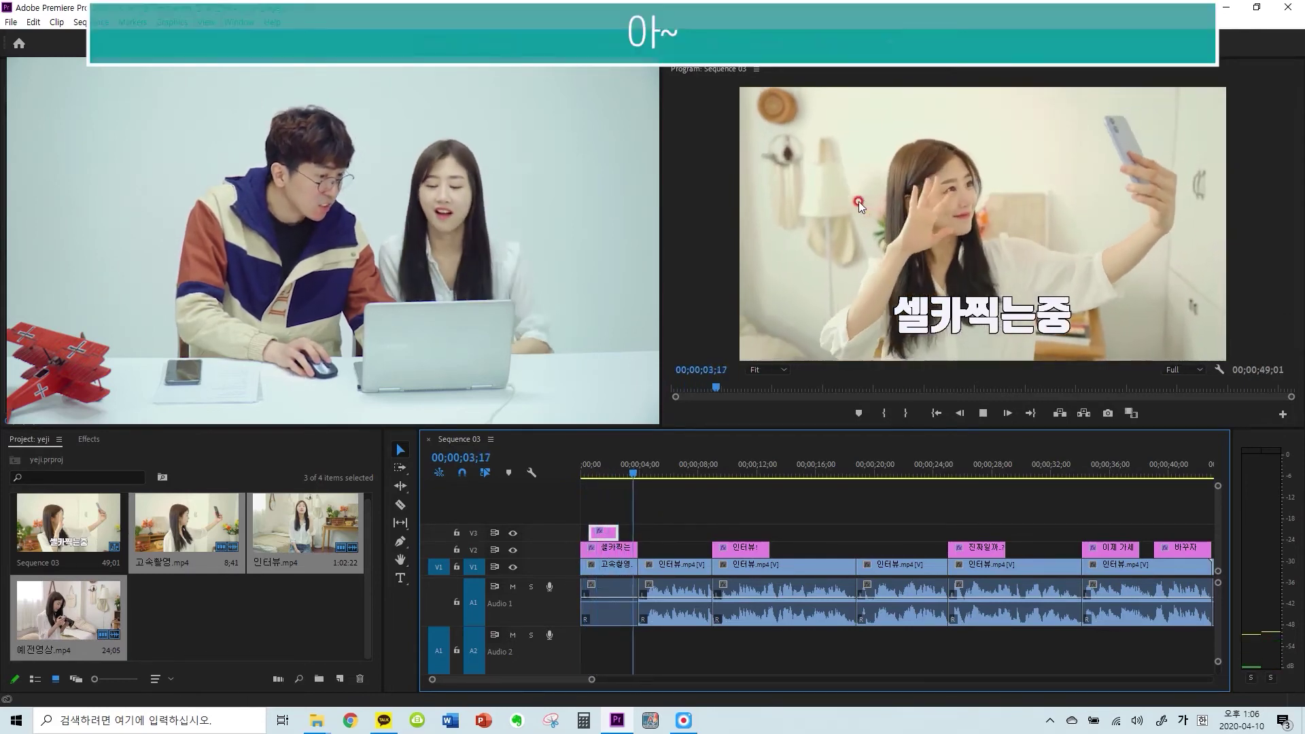
key(space)
drag(592, 533, 597, 533)
click(590, 468)
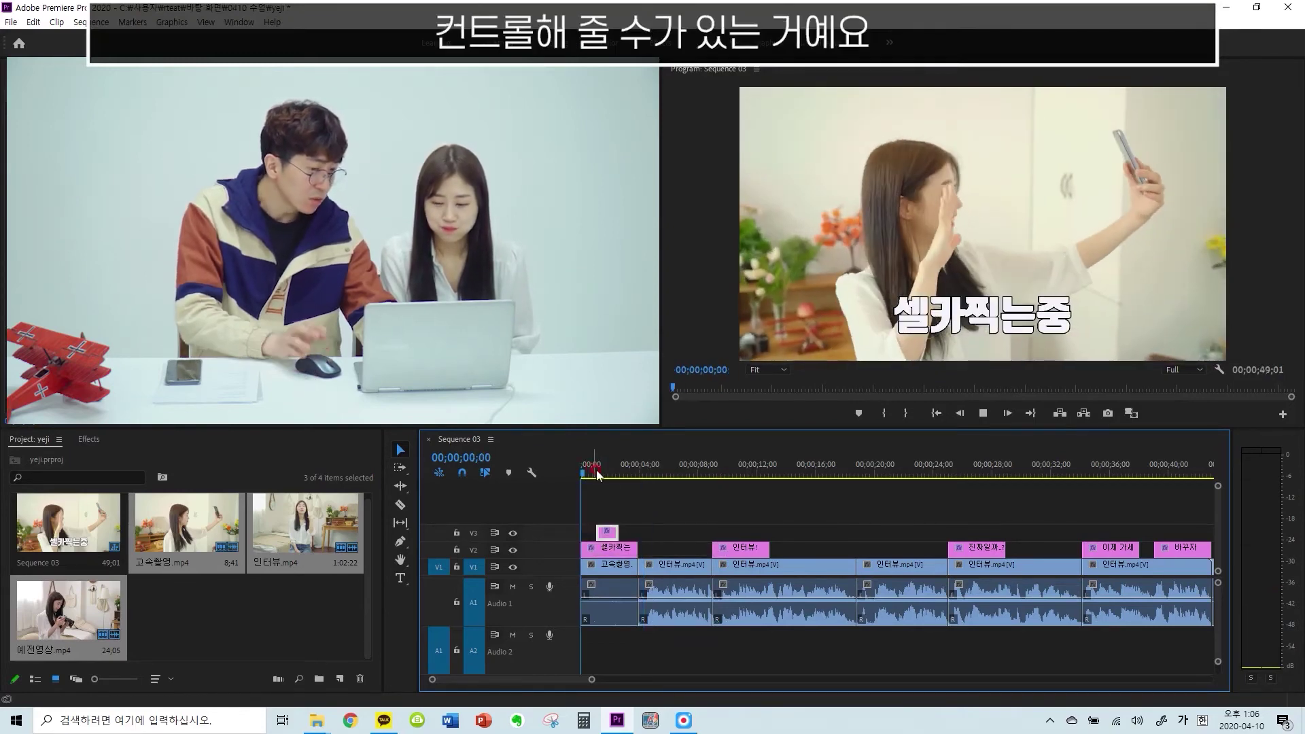
key(space)
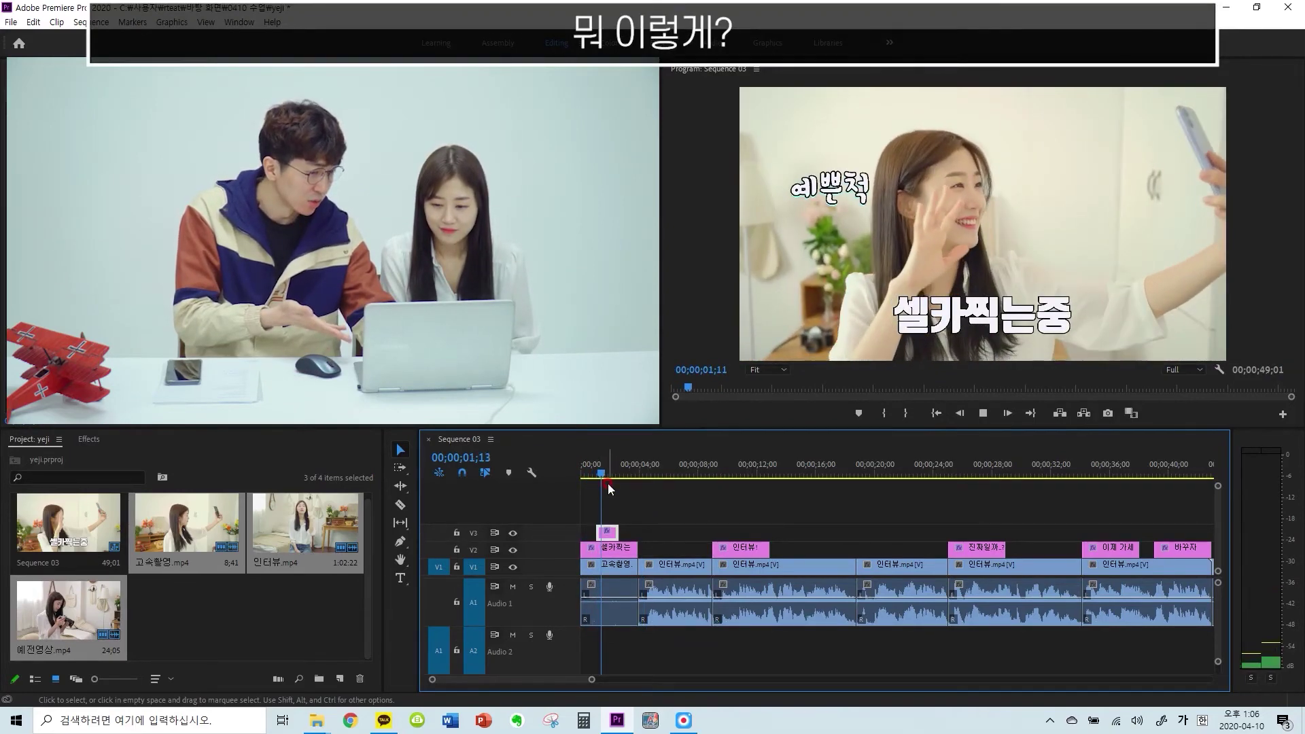
Move the playhead to 00;00;10;18, over the 인터뷰! caption
click(736, 461)
key(minus)
key(equal)
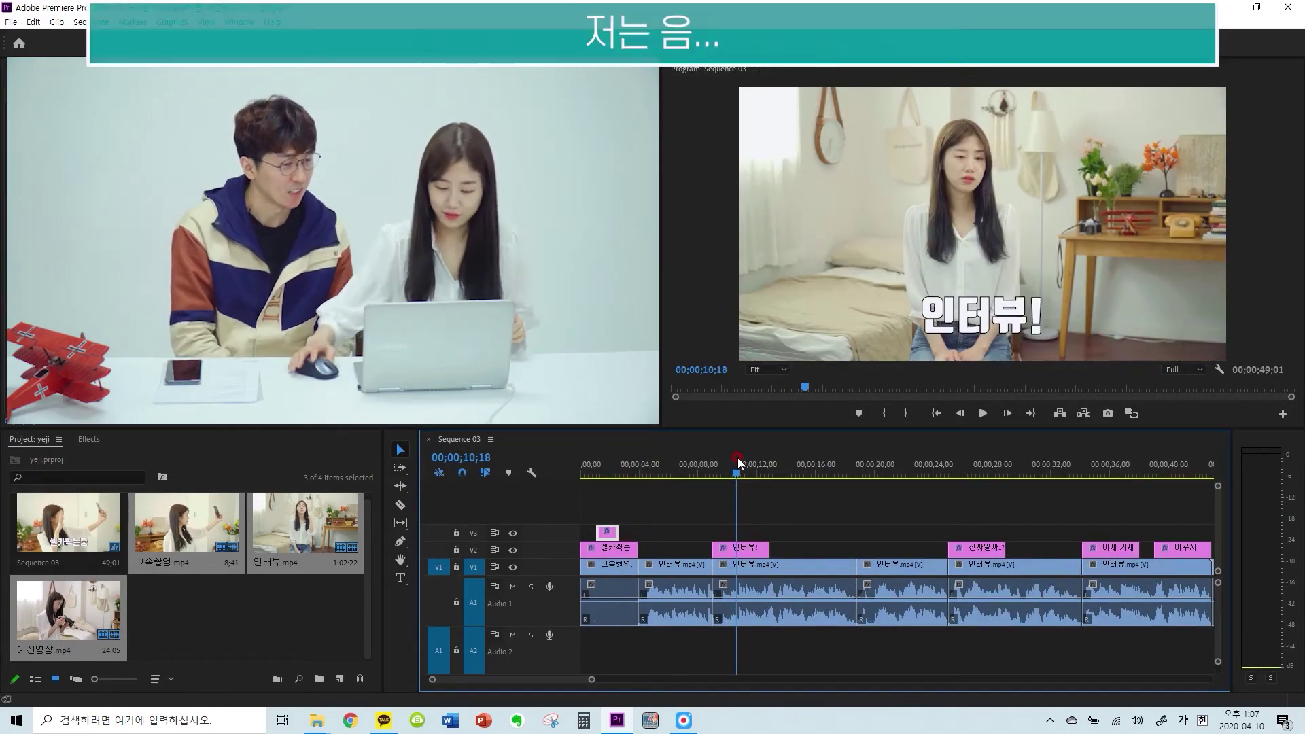
Try a fixed-size text box beside the woman with 진지진하다진지진지, enlarge it to reveal the overflowing text, and delete that caption
click(401, 575)
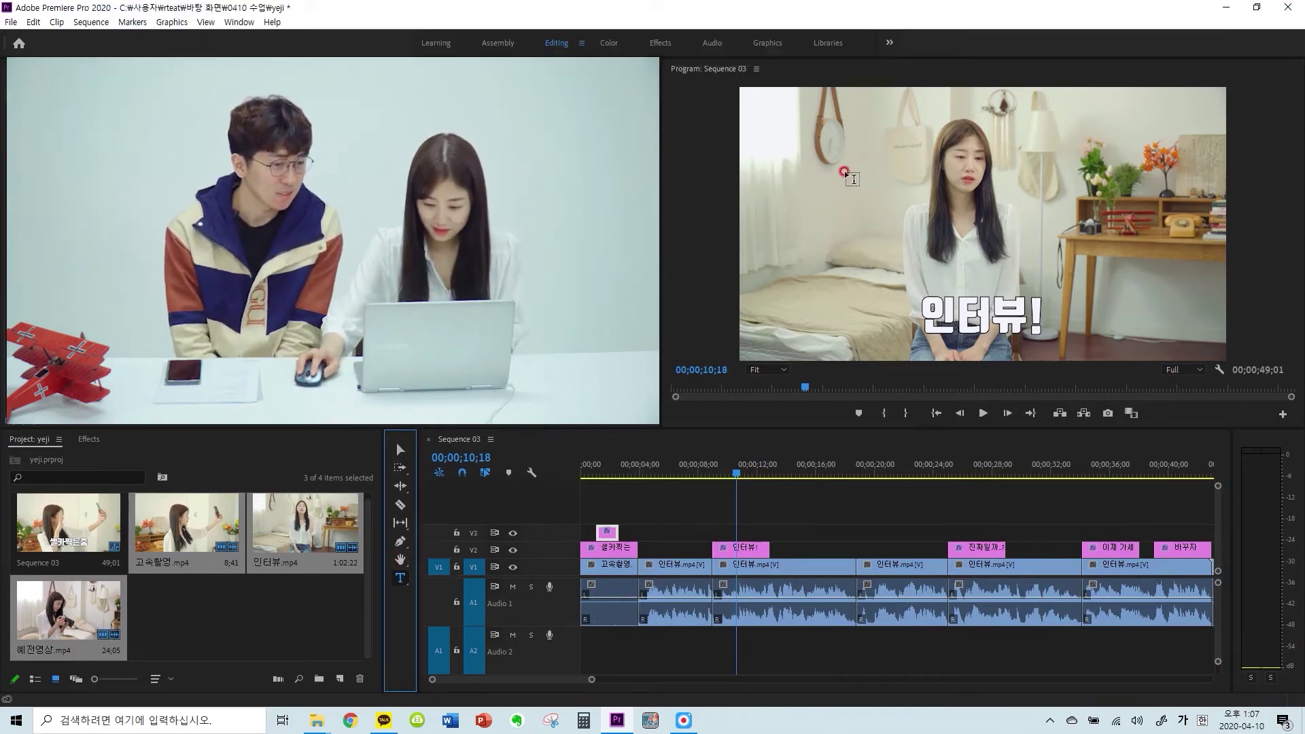
drag(842, 168, 898, 209)
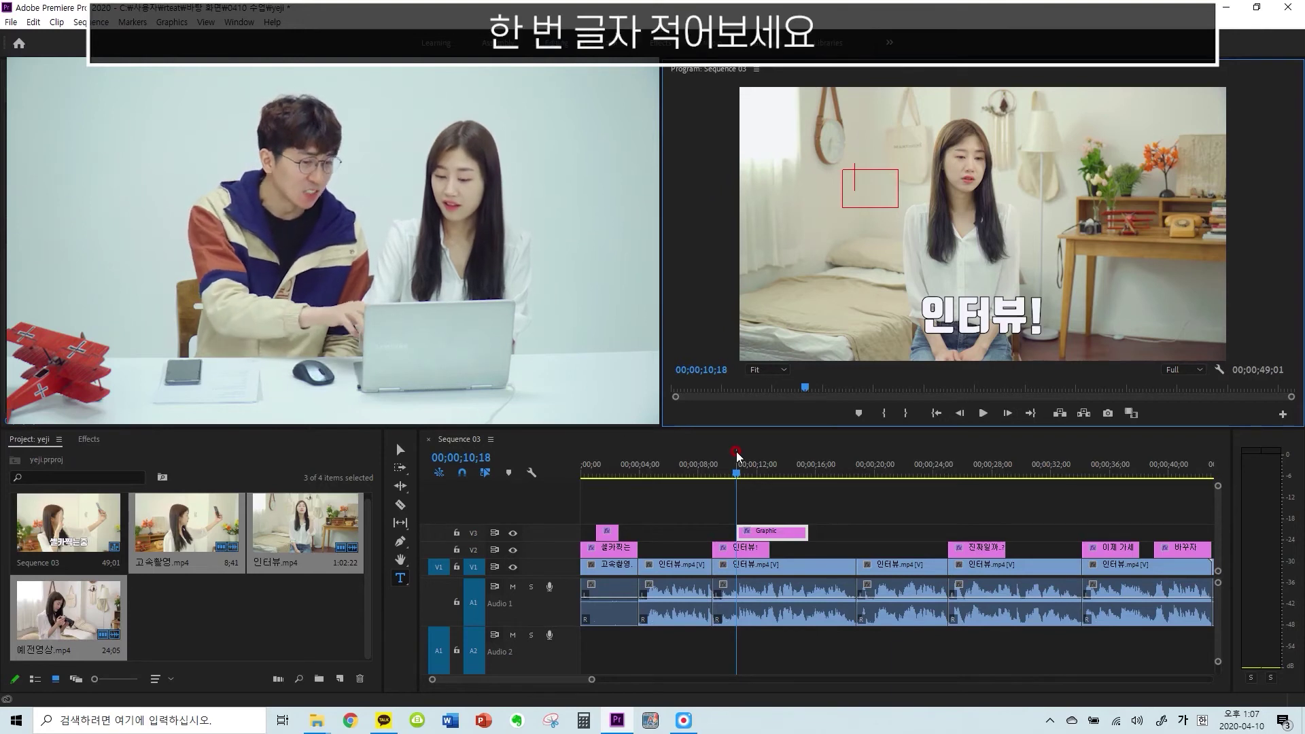
text(진지진)
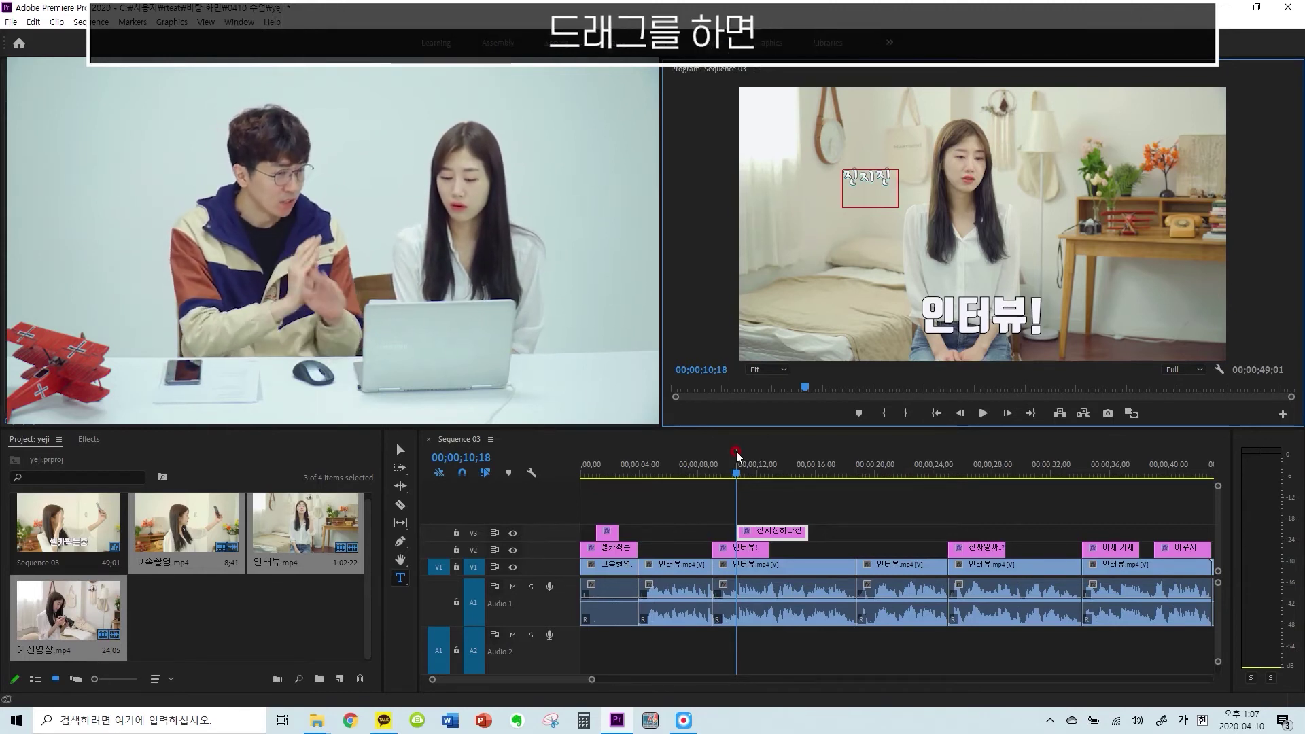
key(v)
drag(928, 223, 970, 248)
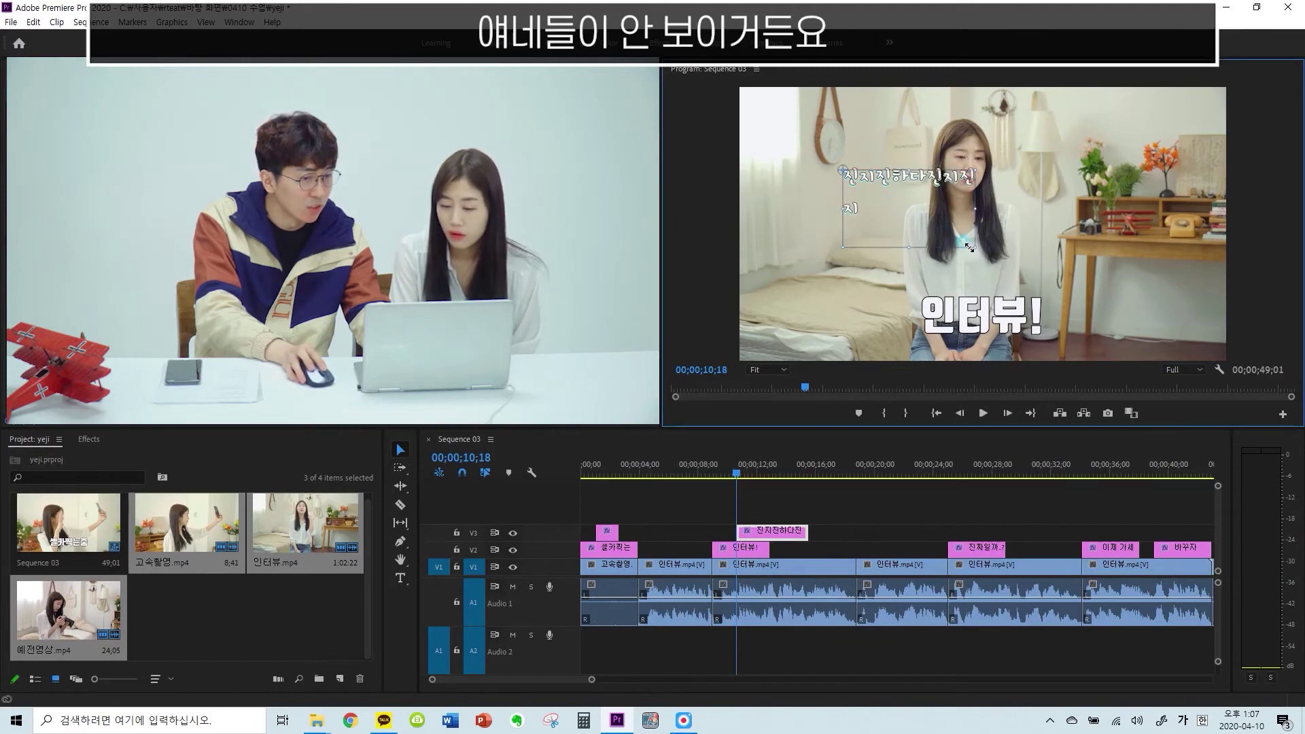
click(779, 534)
key(Delete)
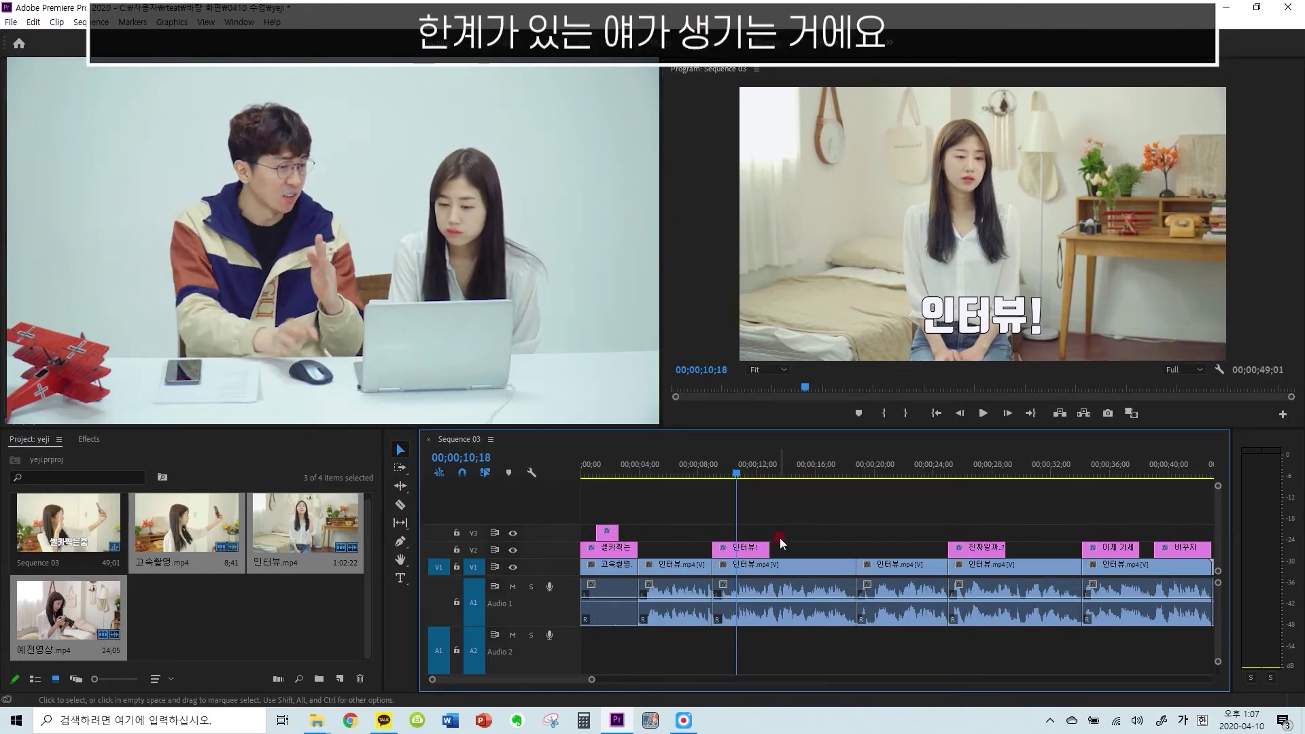
Add a free-length text caption 진지... on the wall beside the woman at 00;00;10;18
click(406, 581)
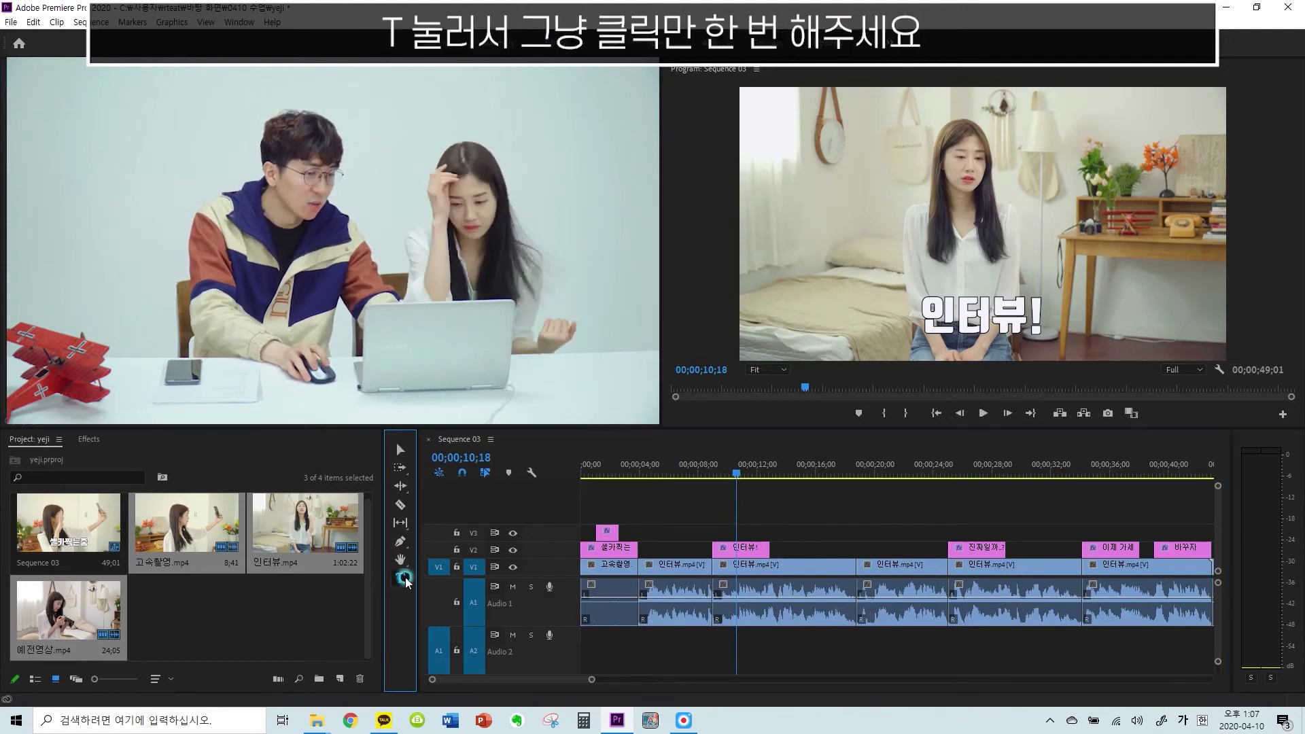
click(826, 206)
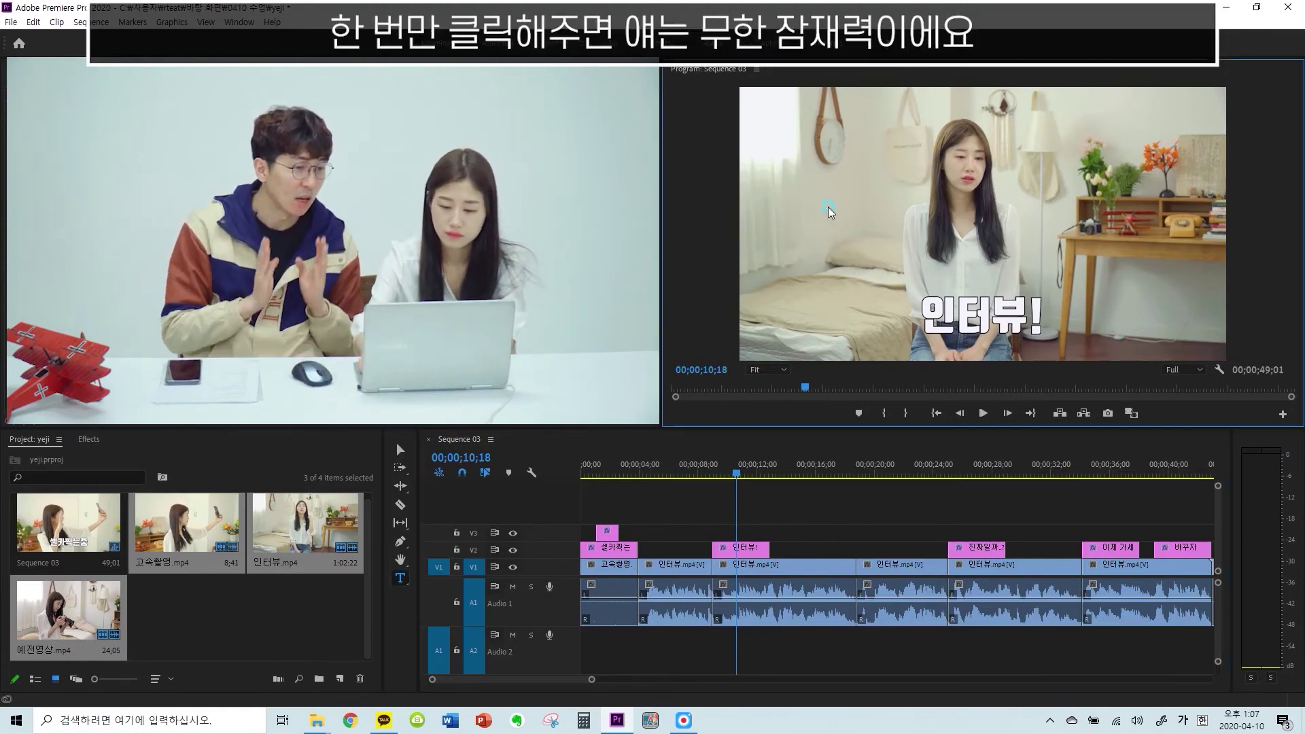
text(징)
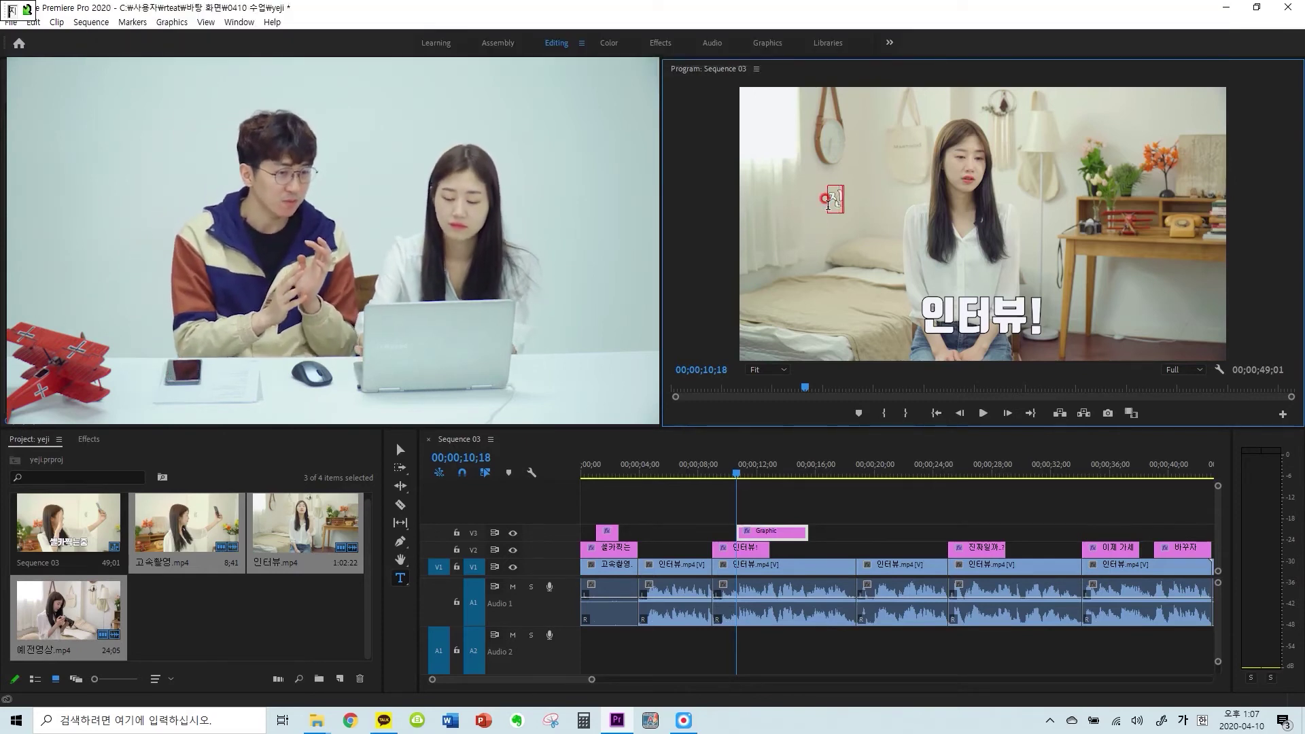
text(지...)
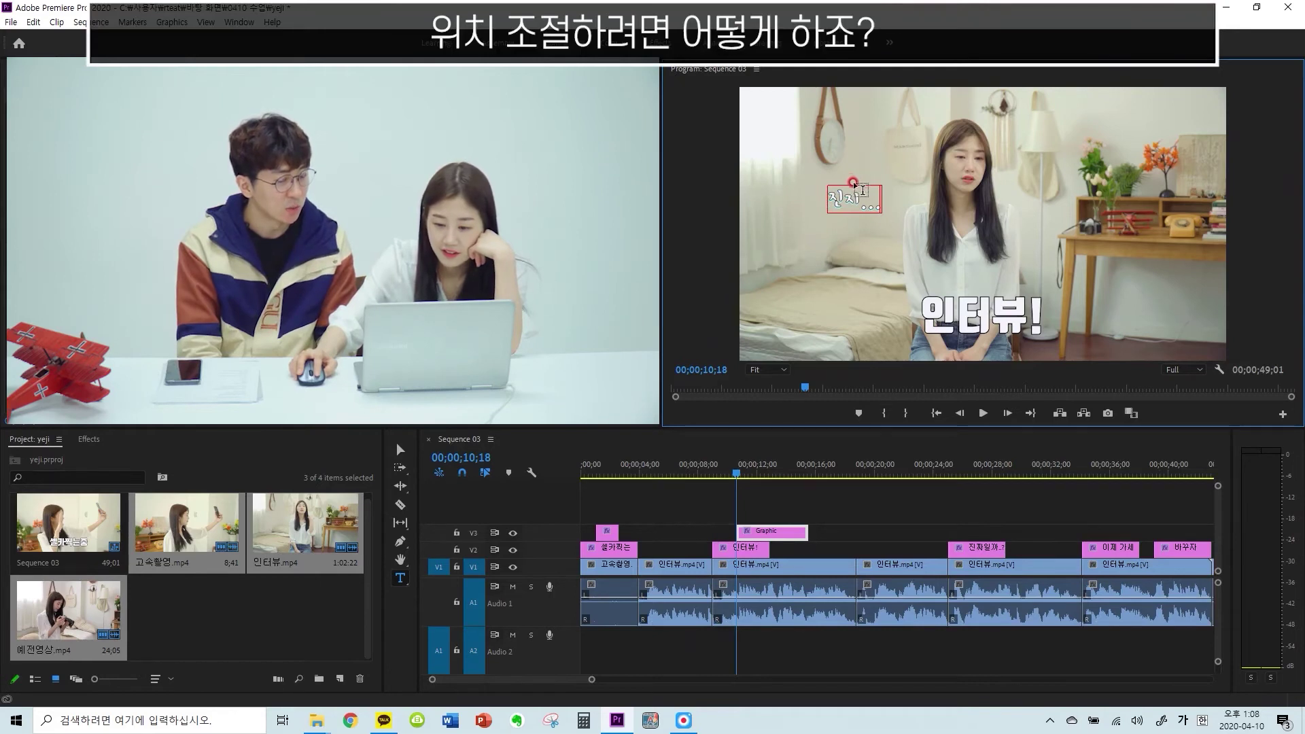
key(Escape)
click(874, 183)
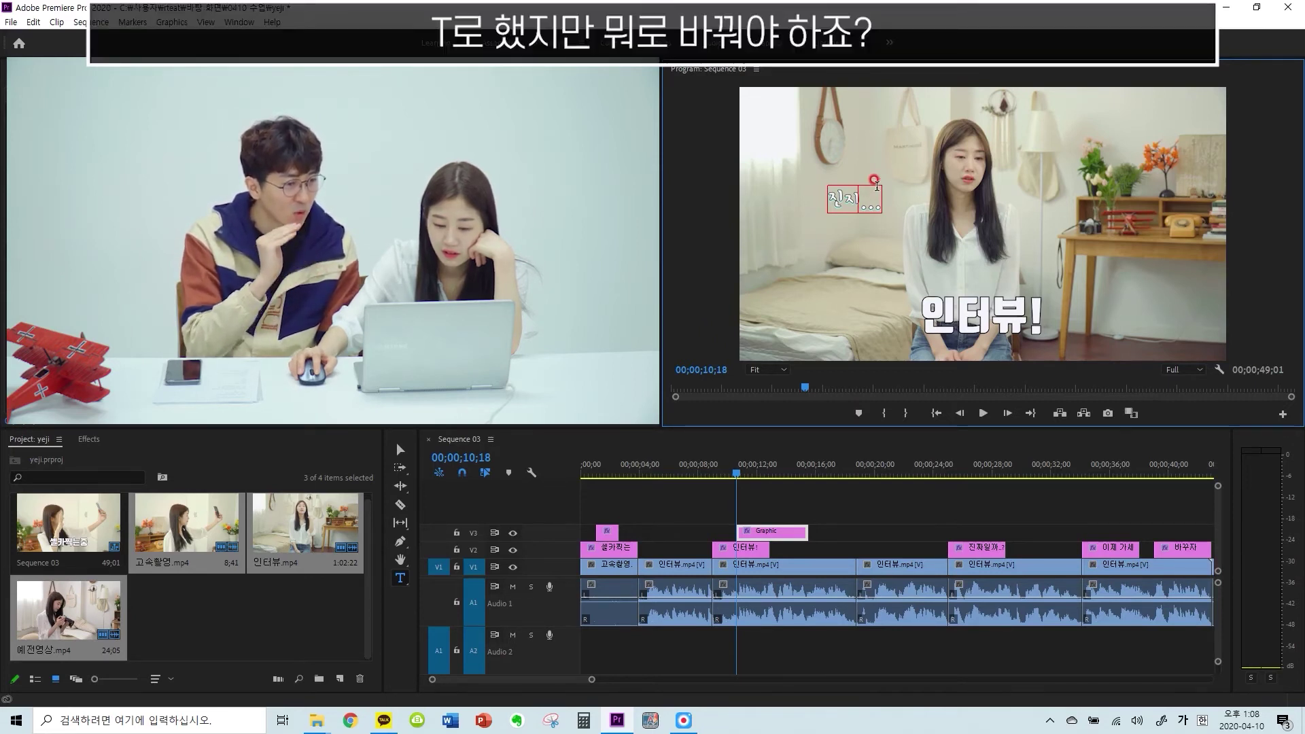
Enlarge the 진지... caption slightly and move it to the wall beside the woman's head, on its right
click(400, 454)
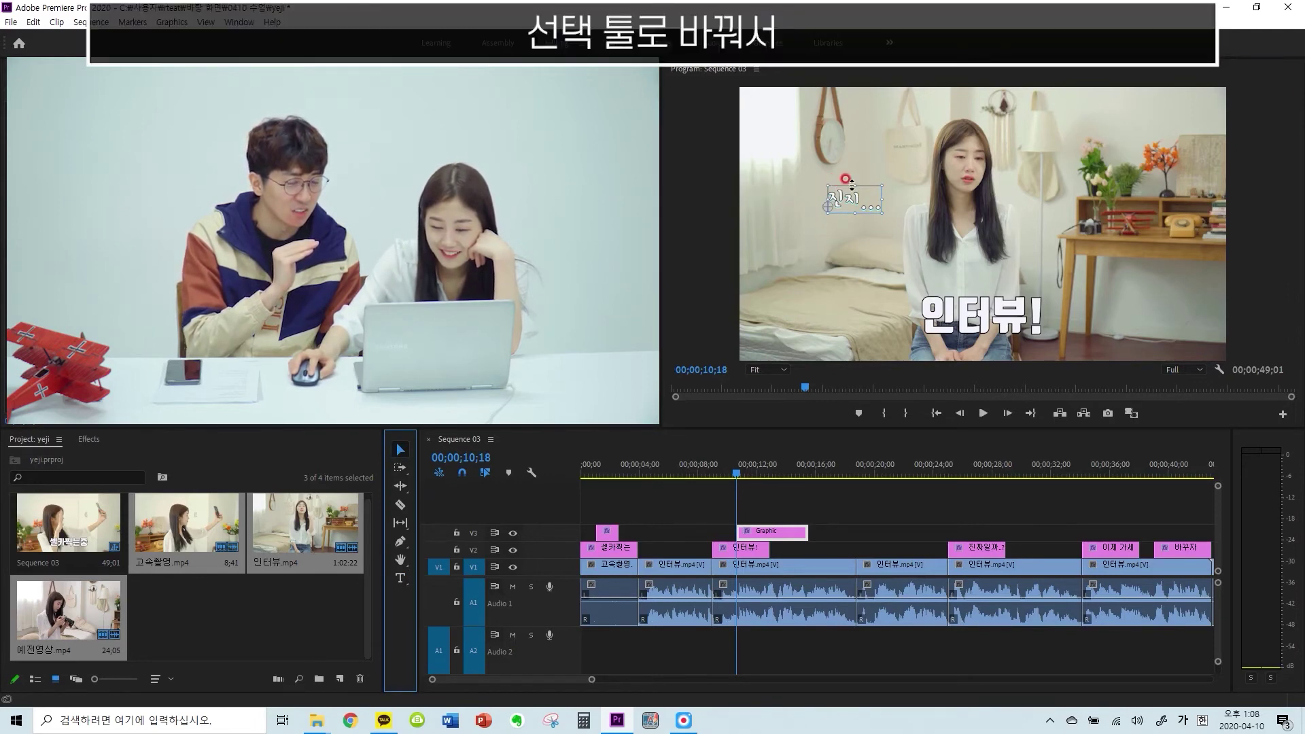
click(850, 182)
drag(852, 183, 865, 178)
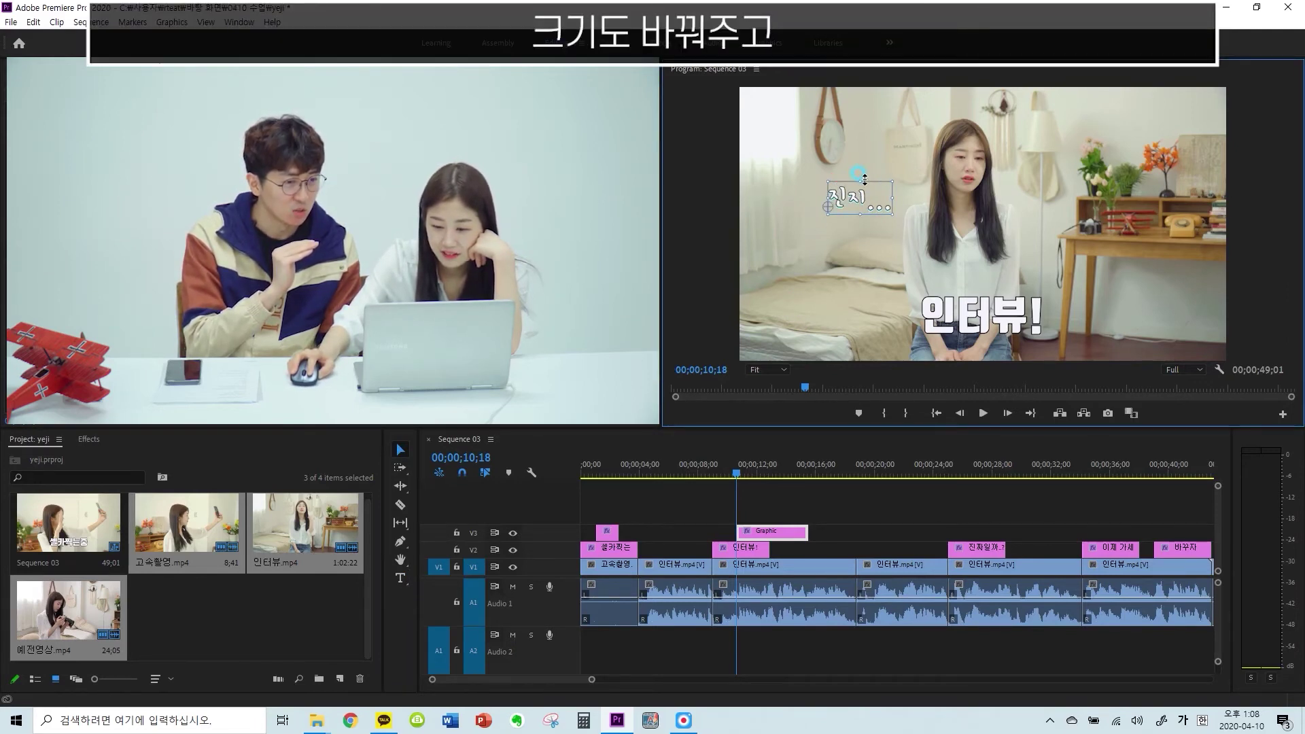
drag(876, 190, 920, 158)
drag(1025, 135, 1045, 125)
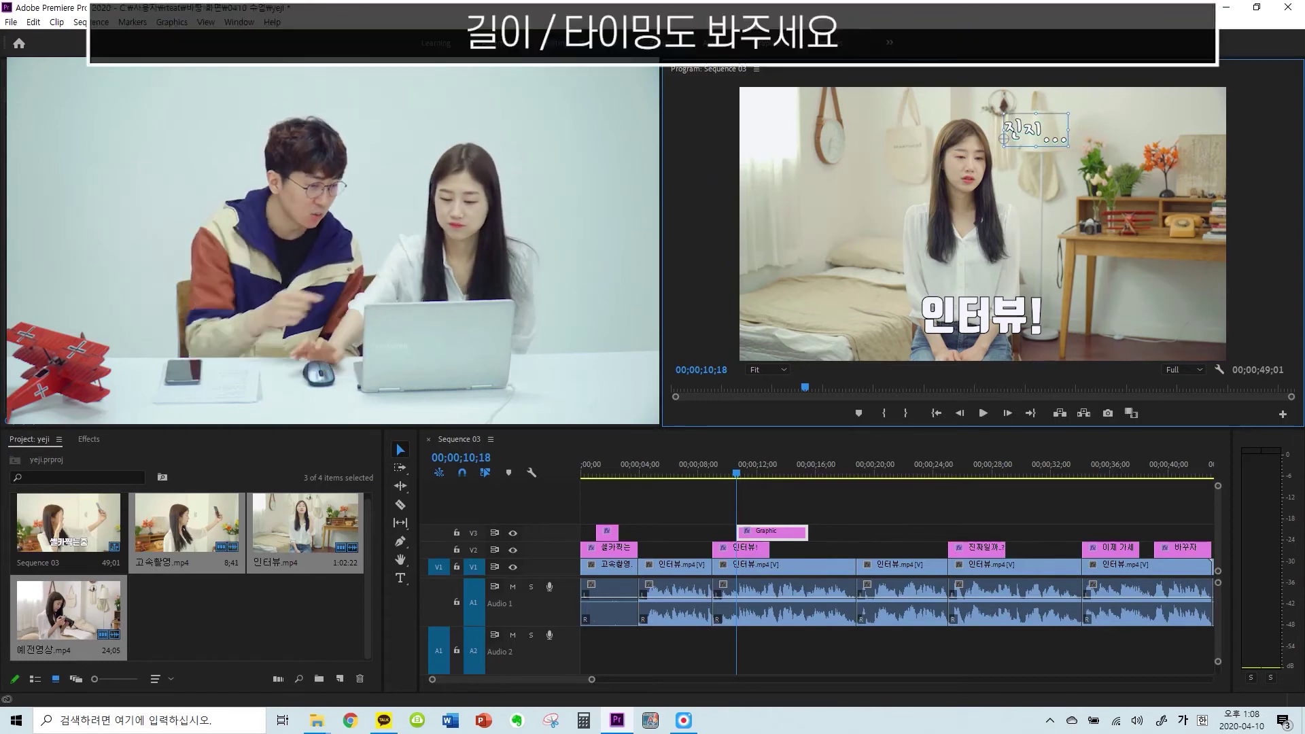
Shorten and shift the 진지... caption on V3 so it runs from about 9 to 10.5 seconds, and play it back
click(788, 533)
drag(789, 532, 732, 533)
drag(721, 476, 700, 483)
key(space)
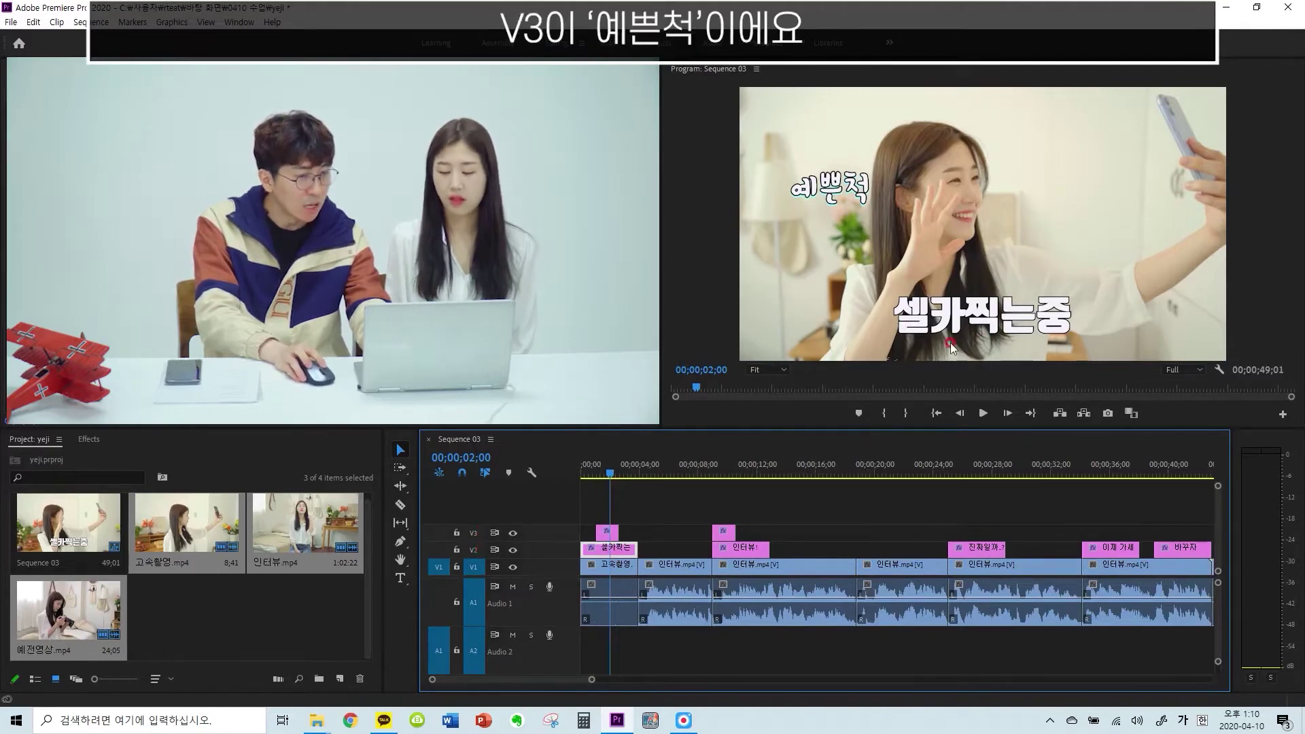
click(615, 587)
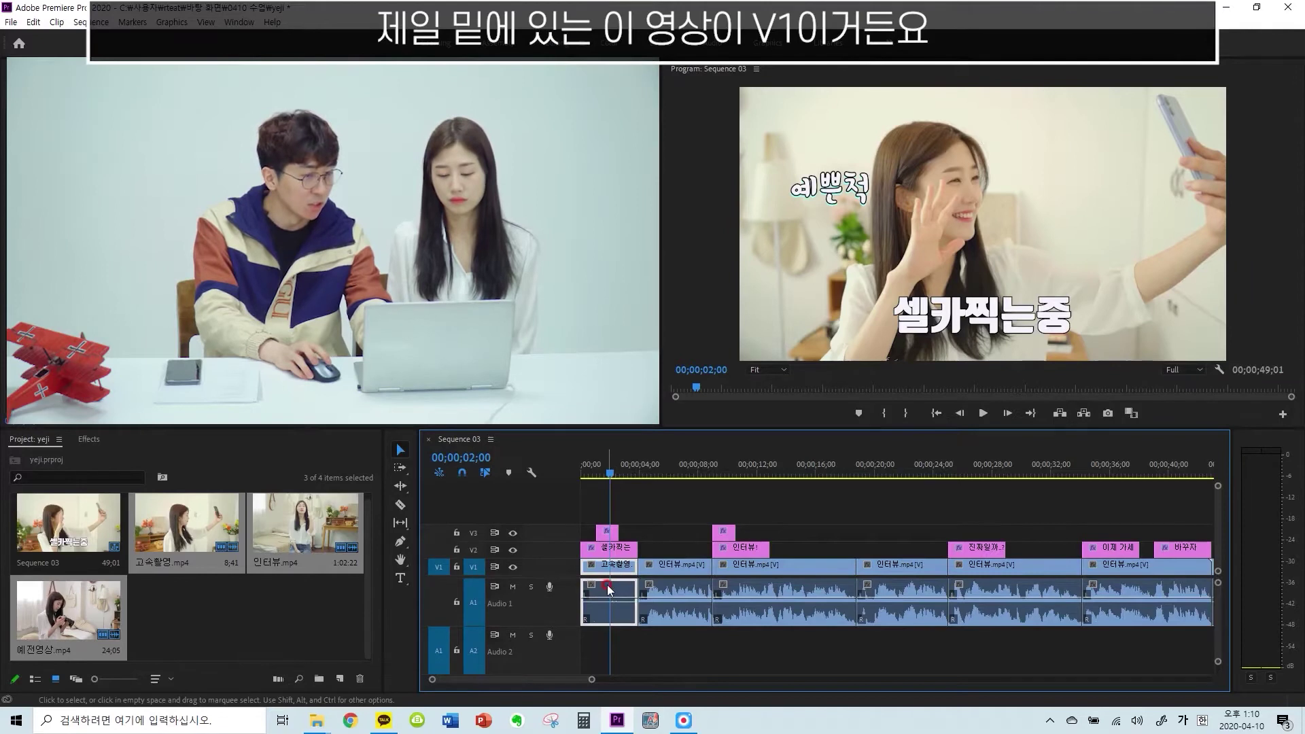
click(606, 585)
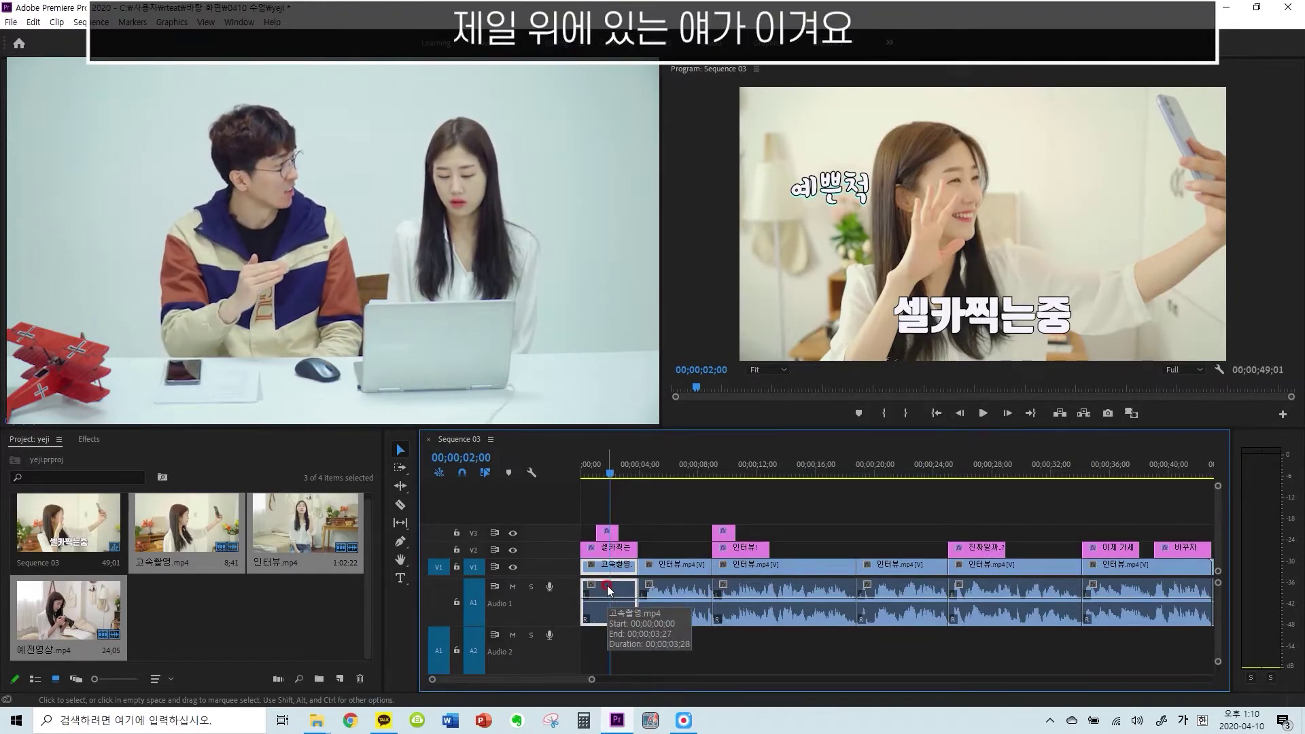
click(649, 522)
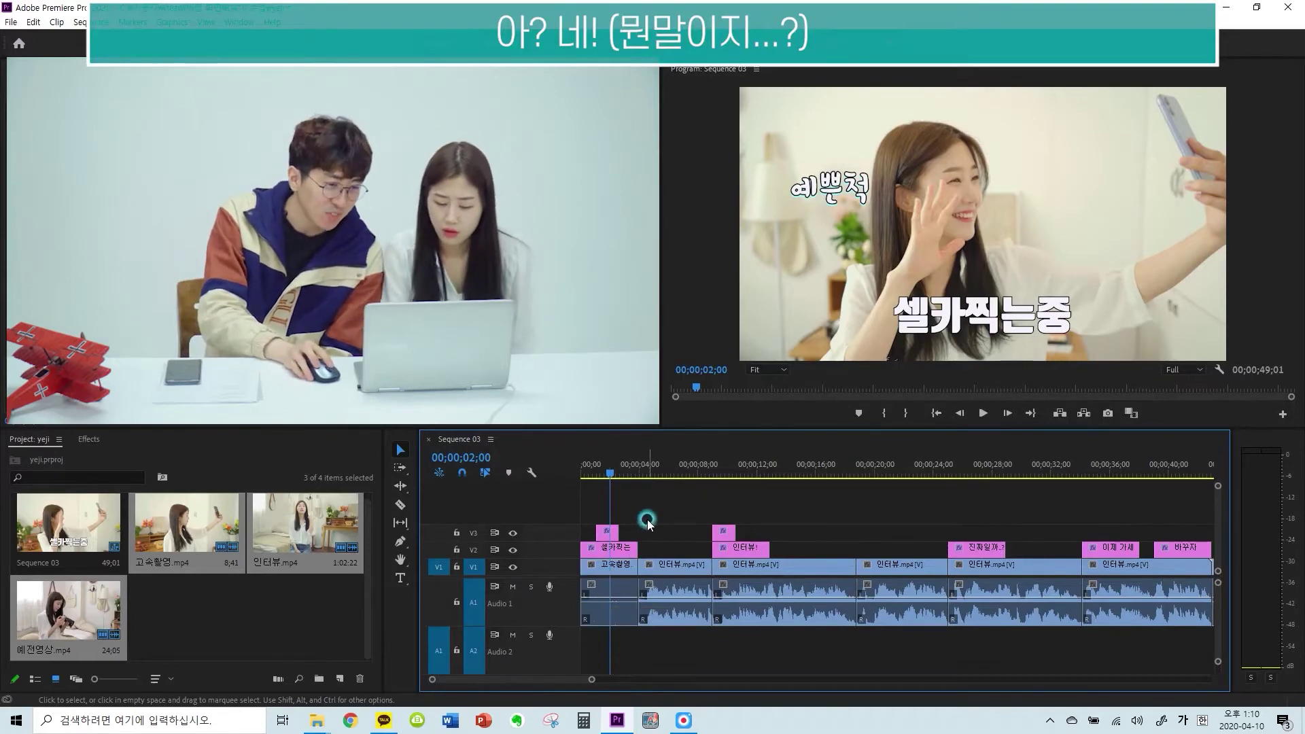
Move the 예쁜척 caption on top of the 셀카찍는중 caption and set its fill colour to 8A8AAA
click(608, 533)
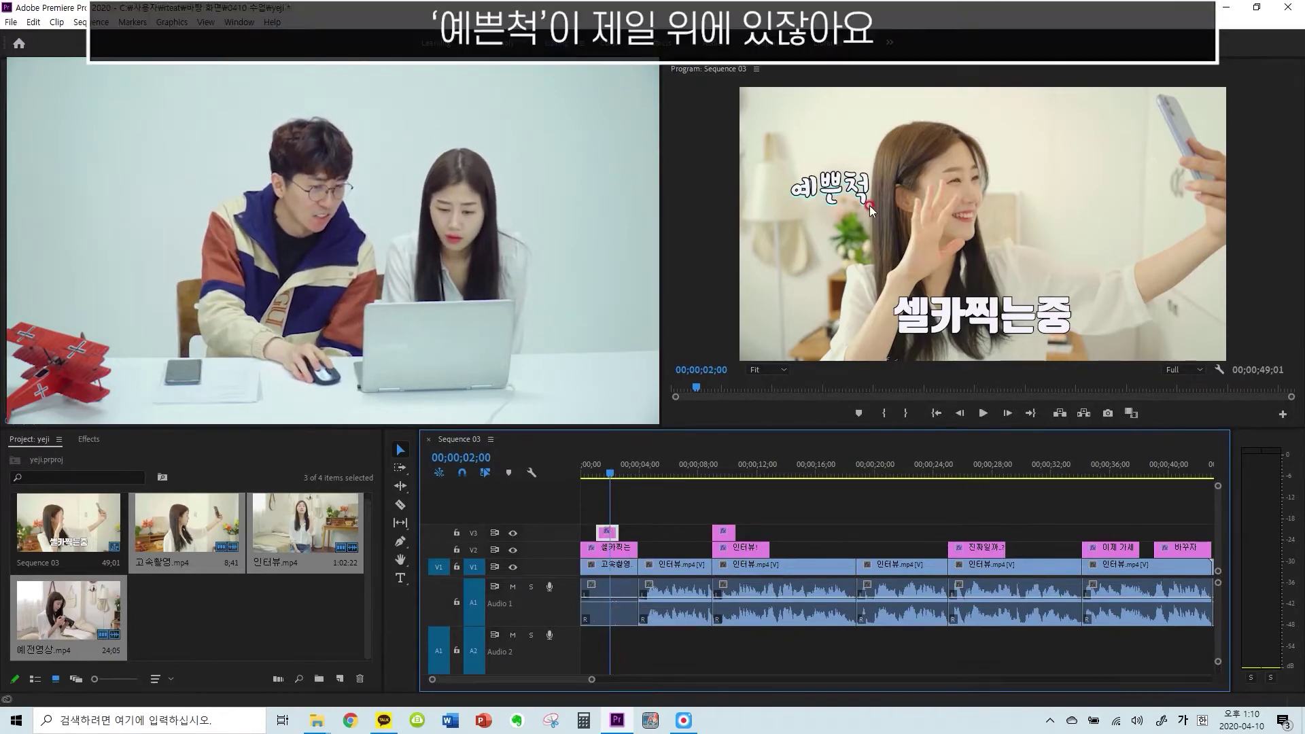
click(853, 191)
drag(852, 192, 999, 287)
click(612, 286)
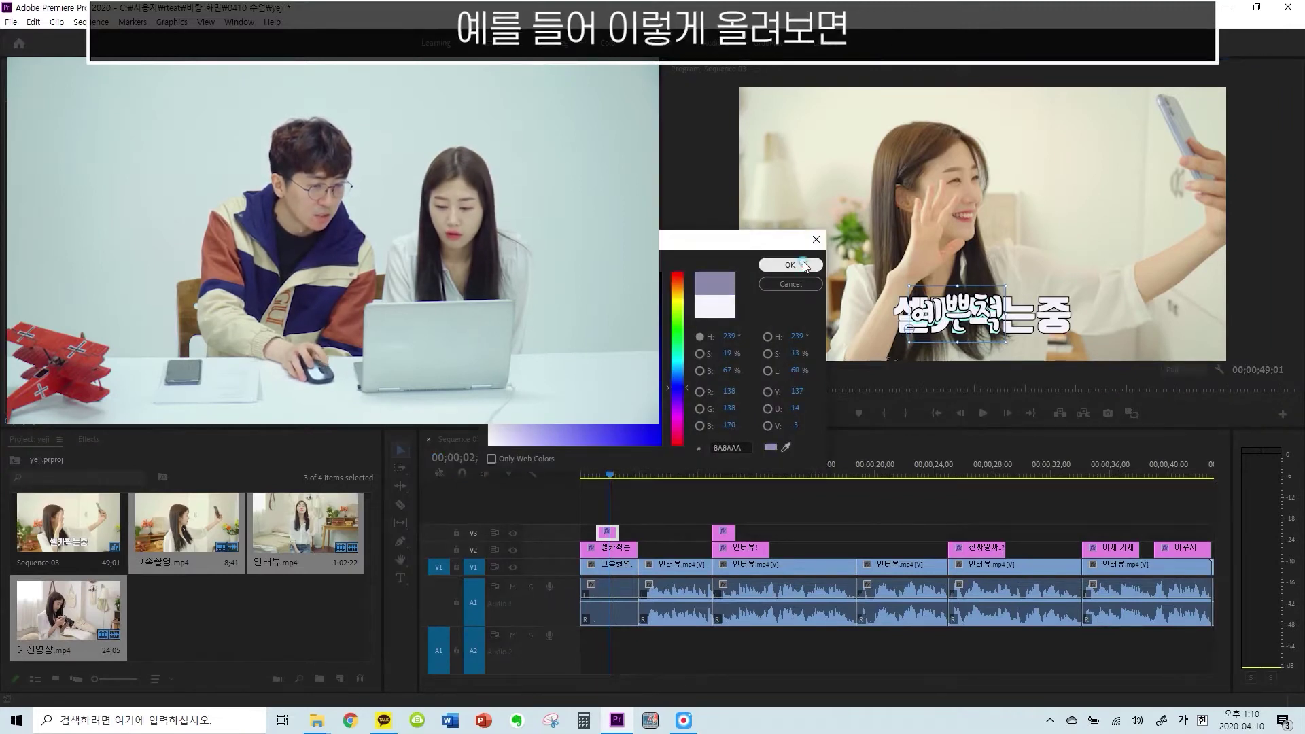
click(810, 284)
mouse_move(960, 302)
mouse_down()
mouse_move(867, 264)
mouse_move(904, 299)
mouse_move(957, 325)
mouse_move(832, 232)
mouse_move(921, 278)
mouse_move(963, 319)
mouse_up()
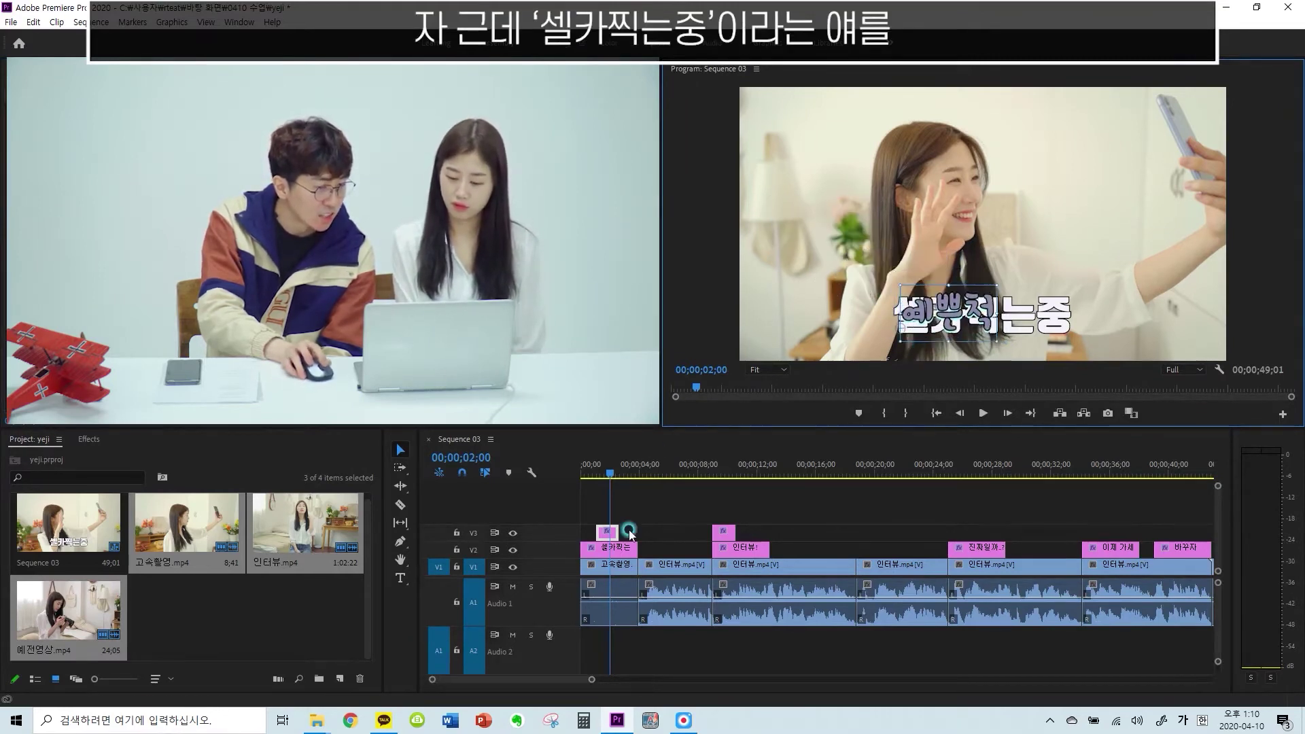
Try the 셀카찍는중 caption and the 고속촬영 video each on V4 above the other clips, returning both to their original tracks
drag(615, 547, 617, 517)
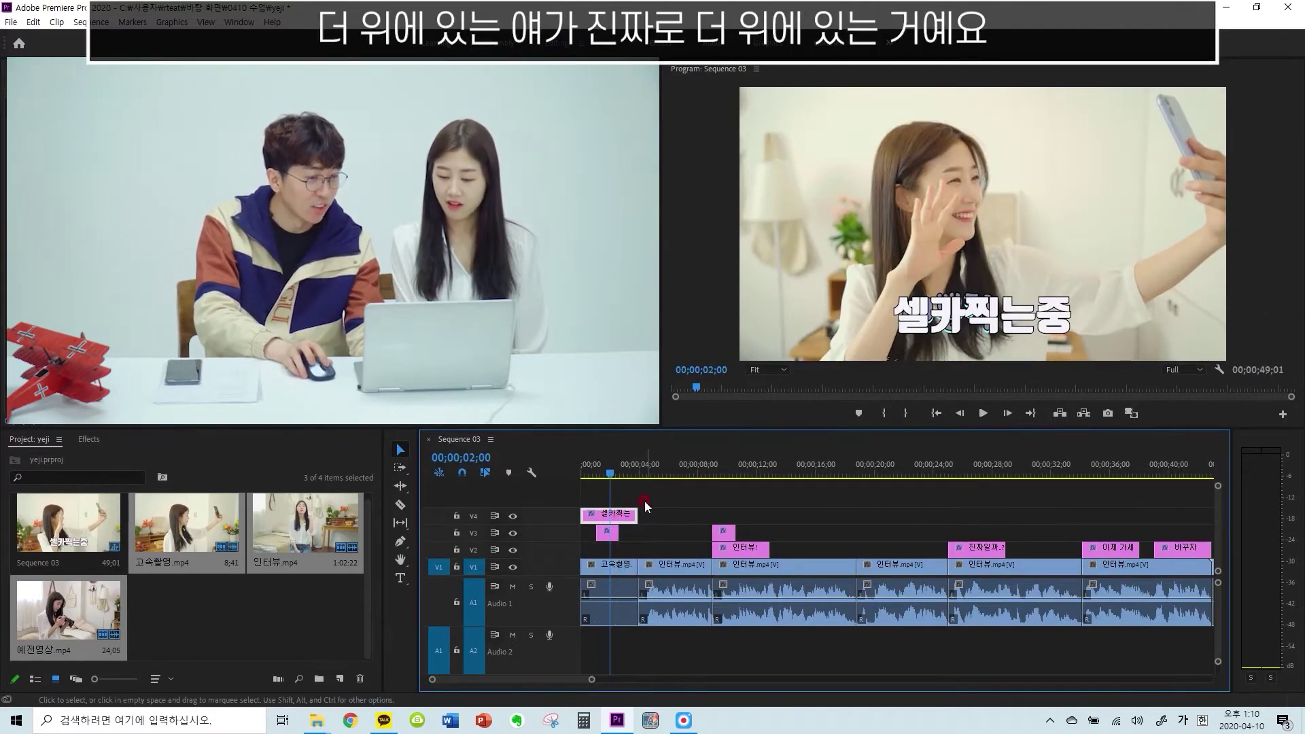
drag(617, 514, 615, 548)
click(613, 566)
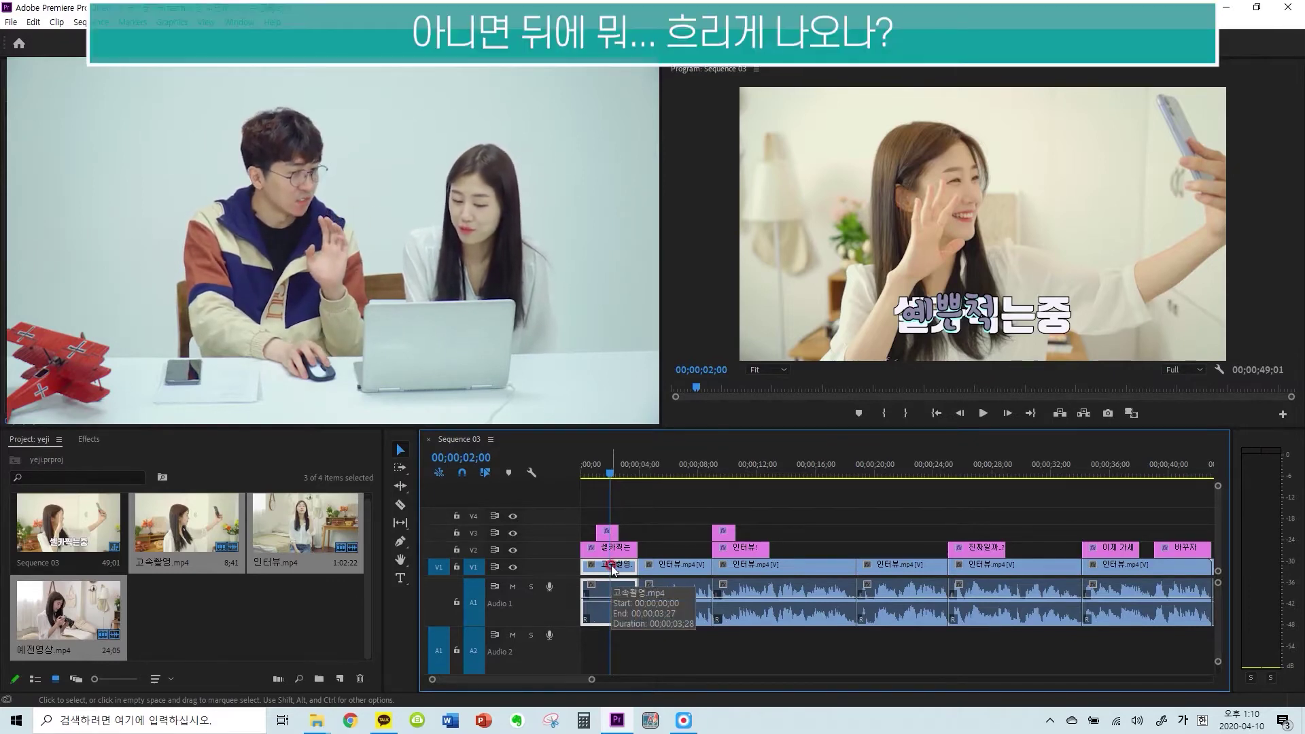
drag(614, 570, 616, 526)
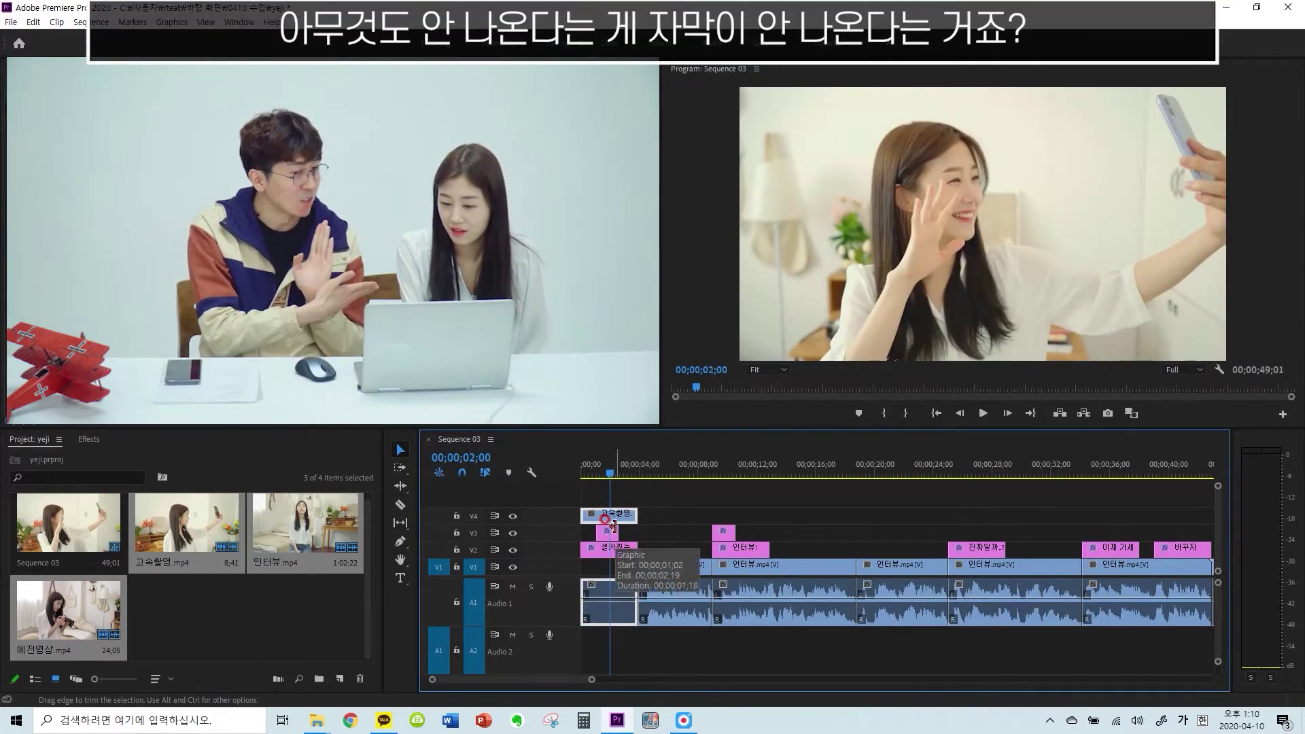
key(ctrl+z)
drag(609, 569, 609, 521)
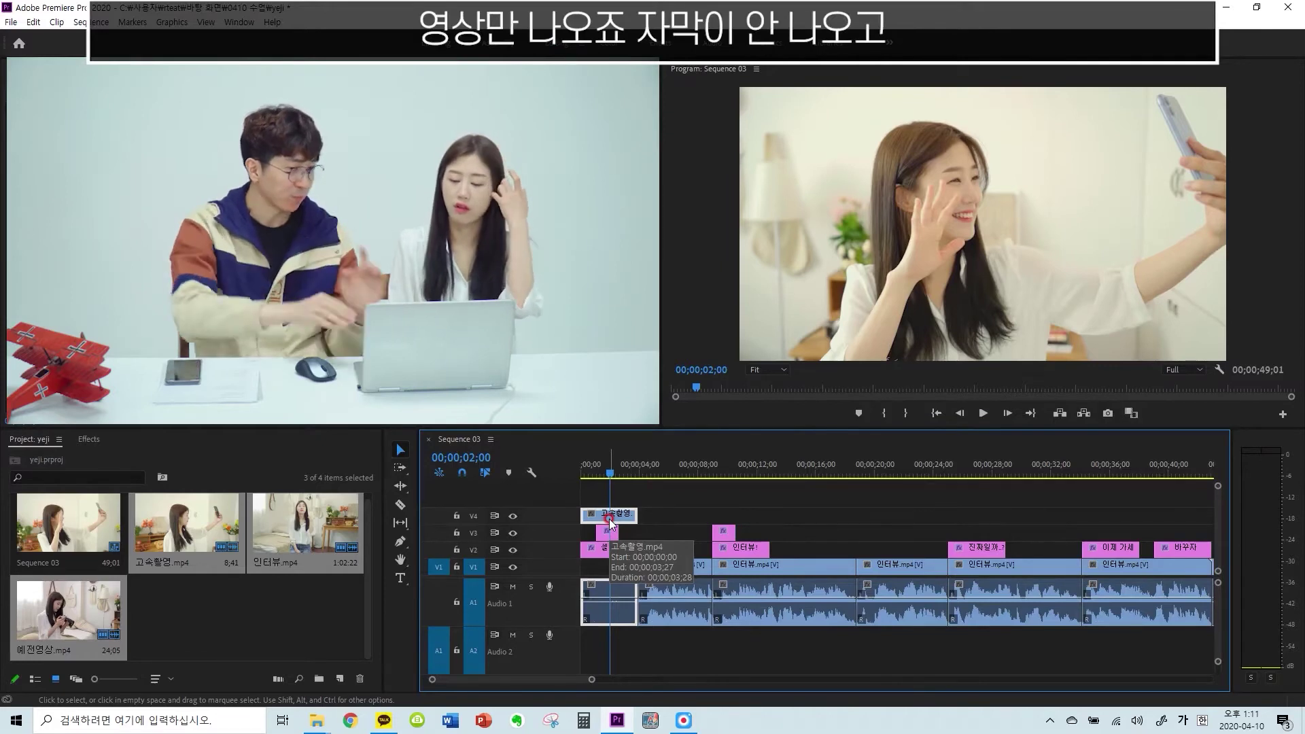
drag(614, 535, 655, 525)
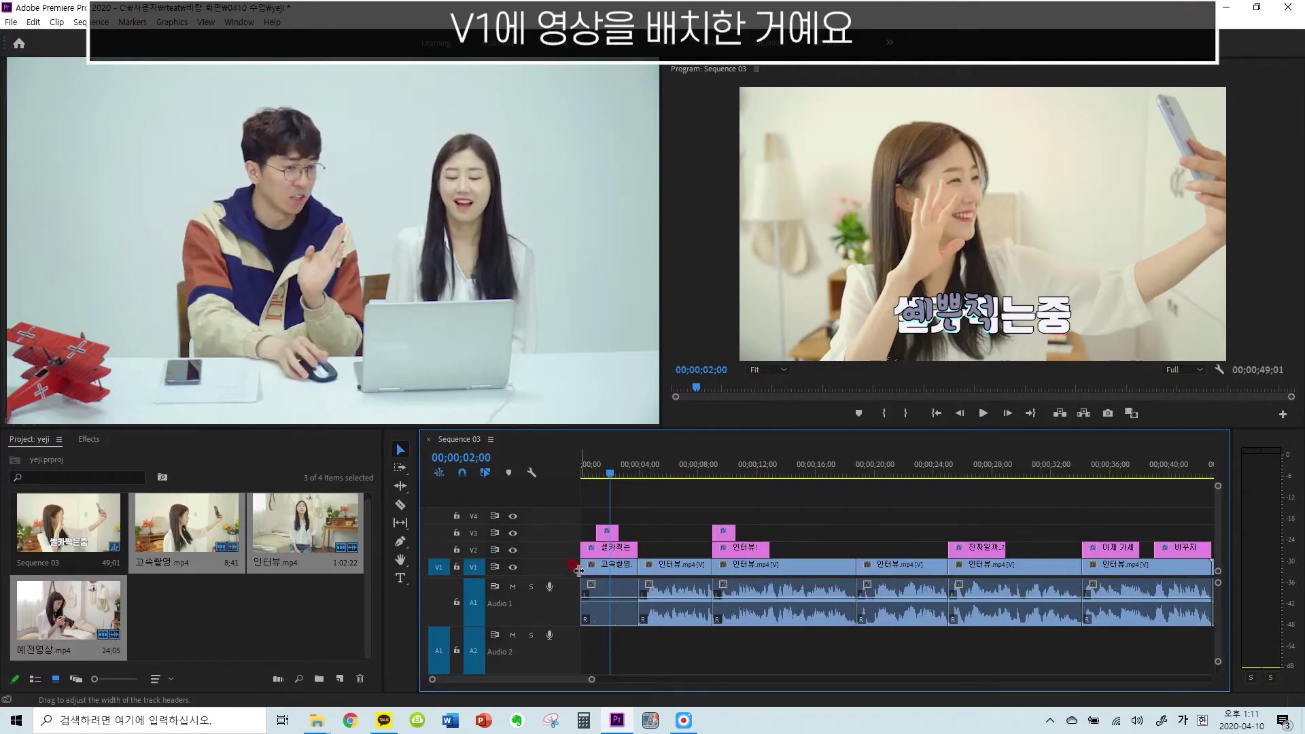
Move the 예쁜척 caption off the 셀카찍는중 caption to the empty wall area left of the woman
click(968, 315)
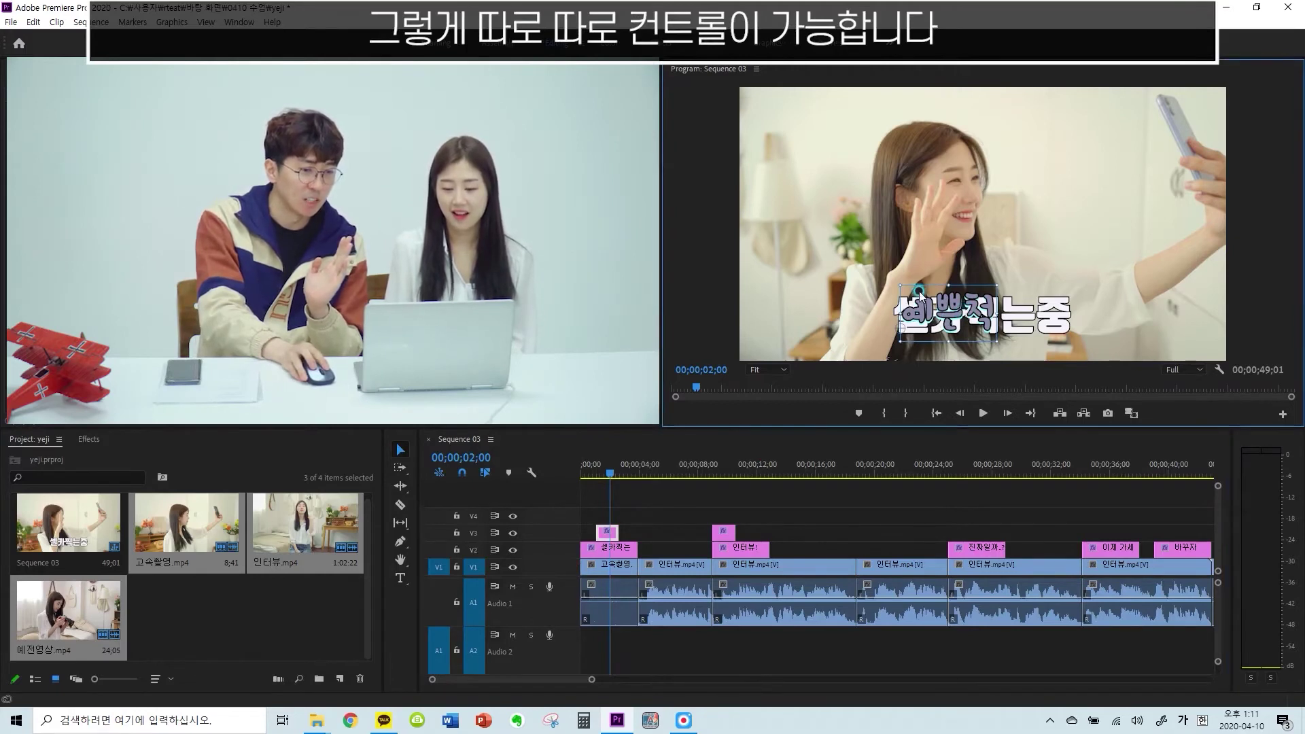
drag(919, 292, 840, 253)
click(683, 511)
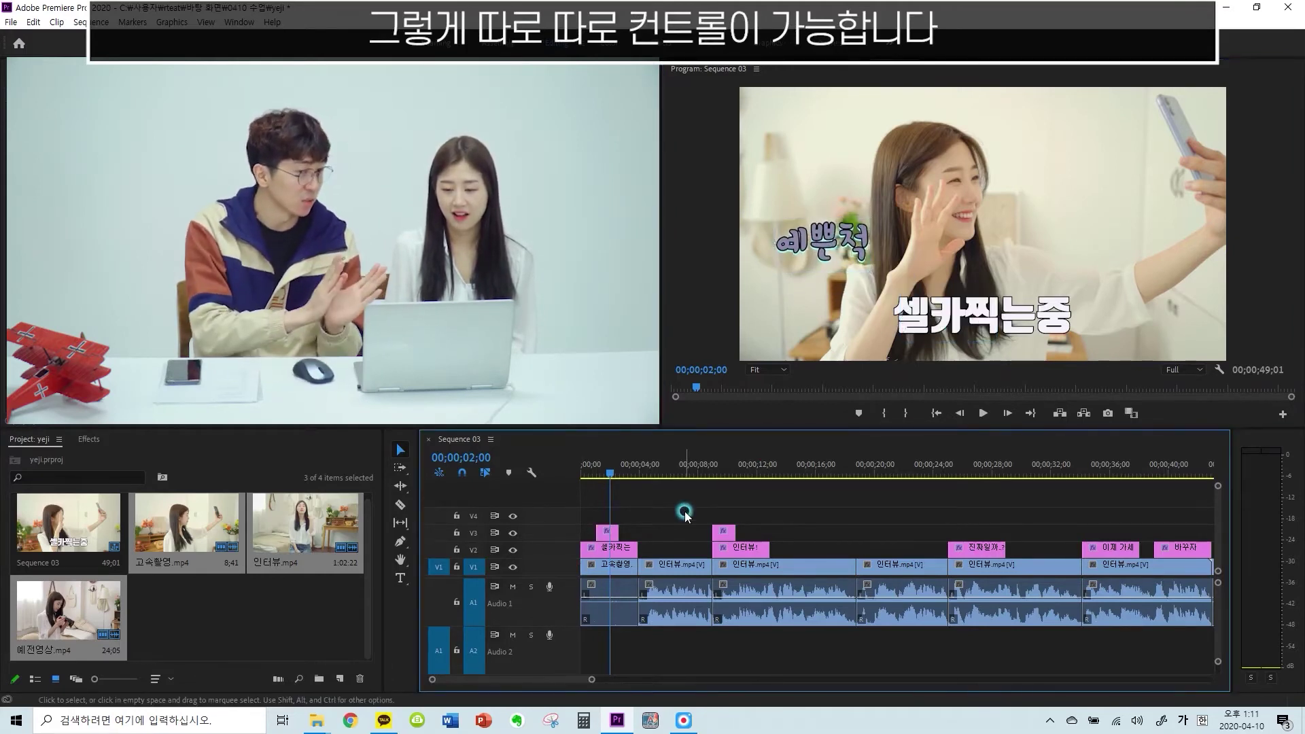
click(857, 227)
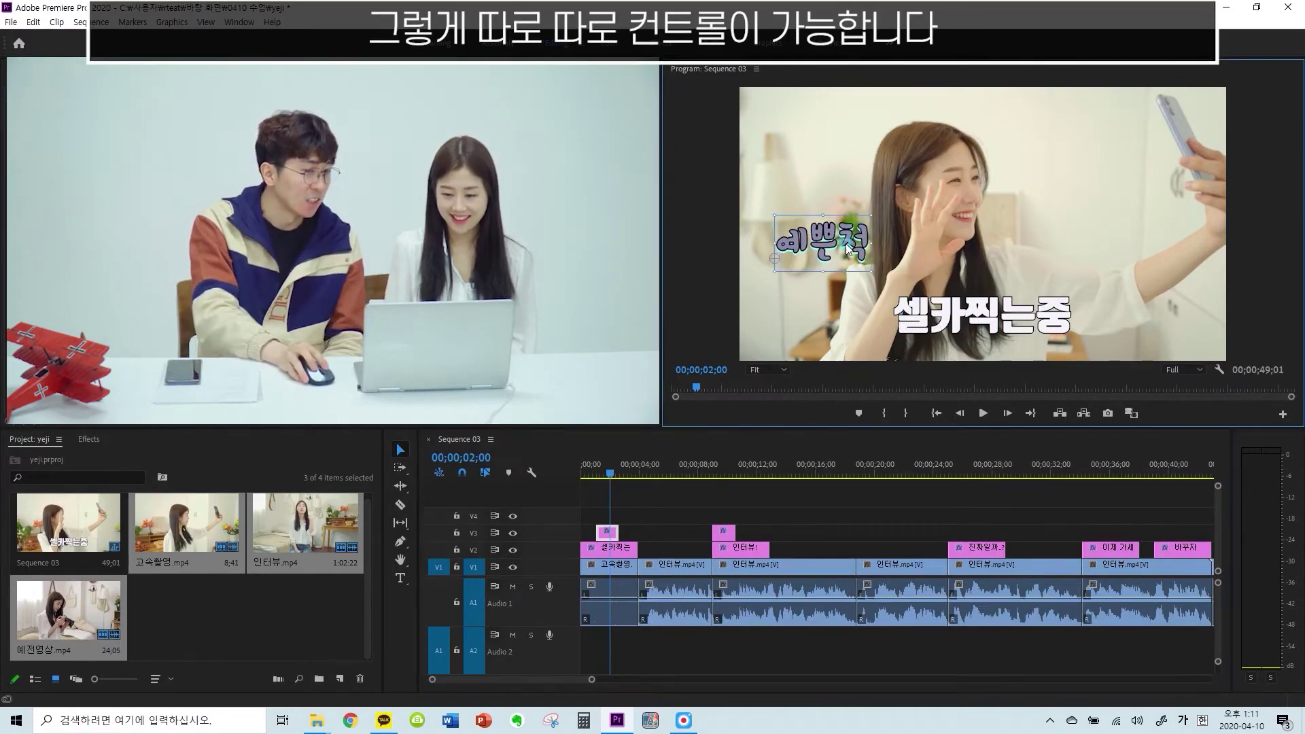
drag(846, 240, 847, 235)
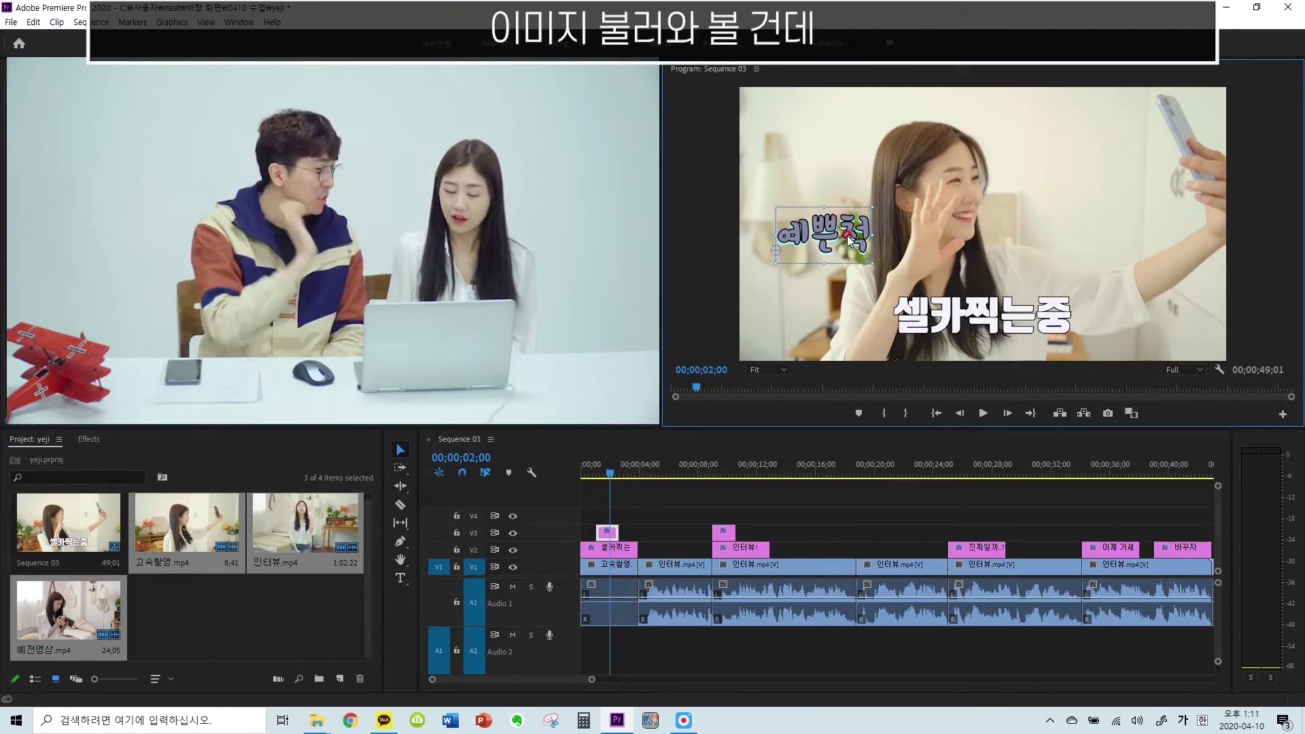
Import all seven images from the 이미지 folder of 웅필름 편집소스 into the project
right_click(300, 615)
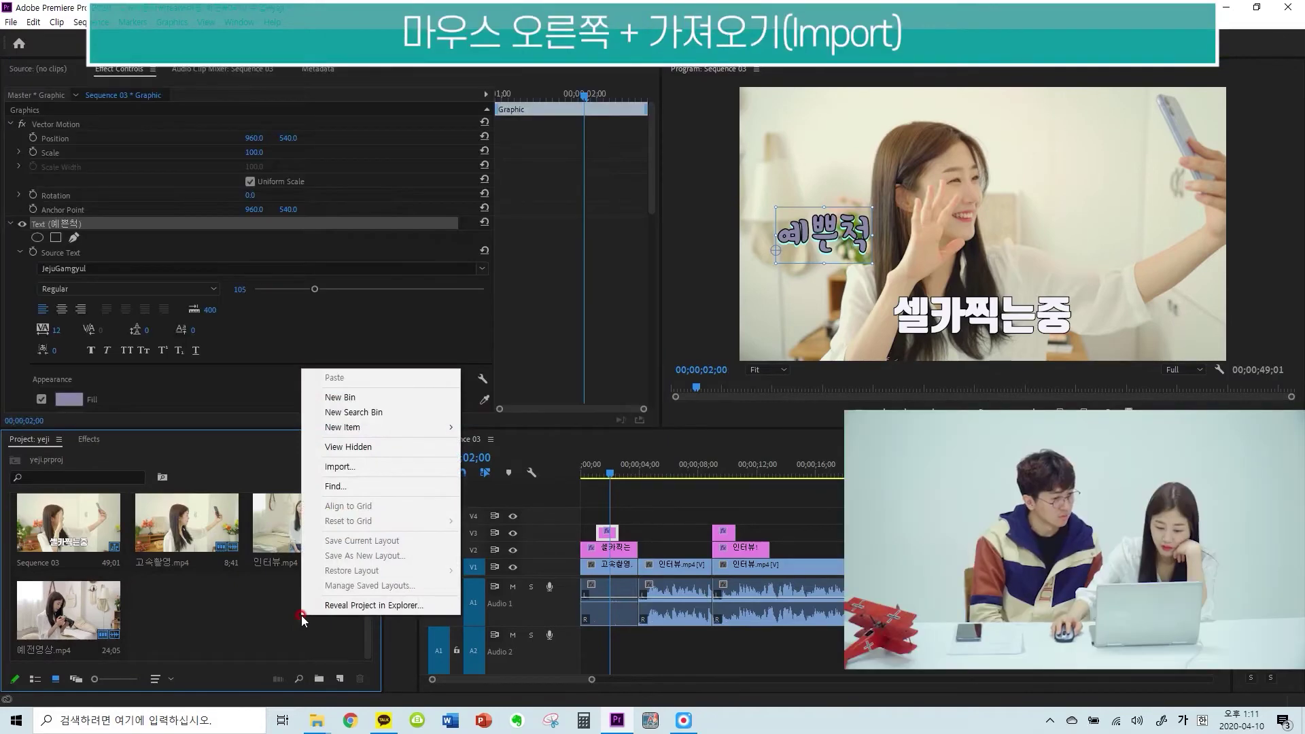
click(365, 466)
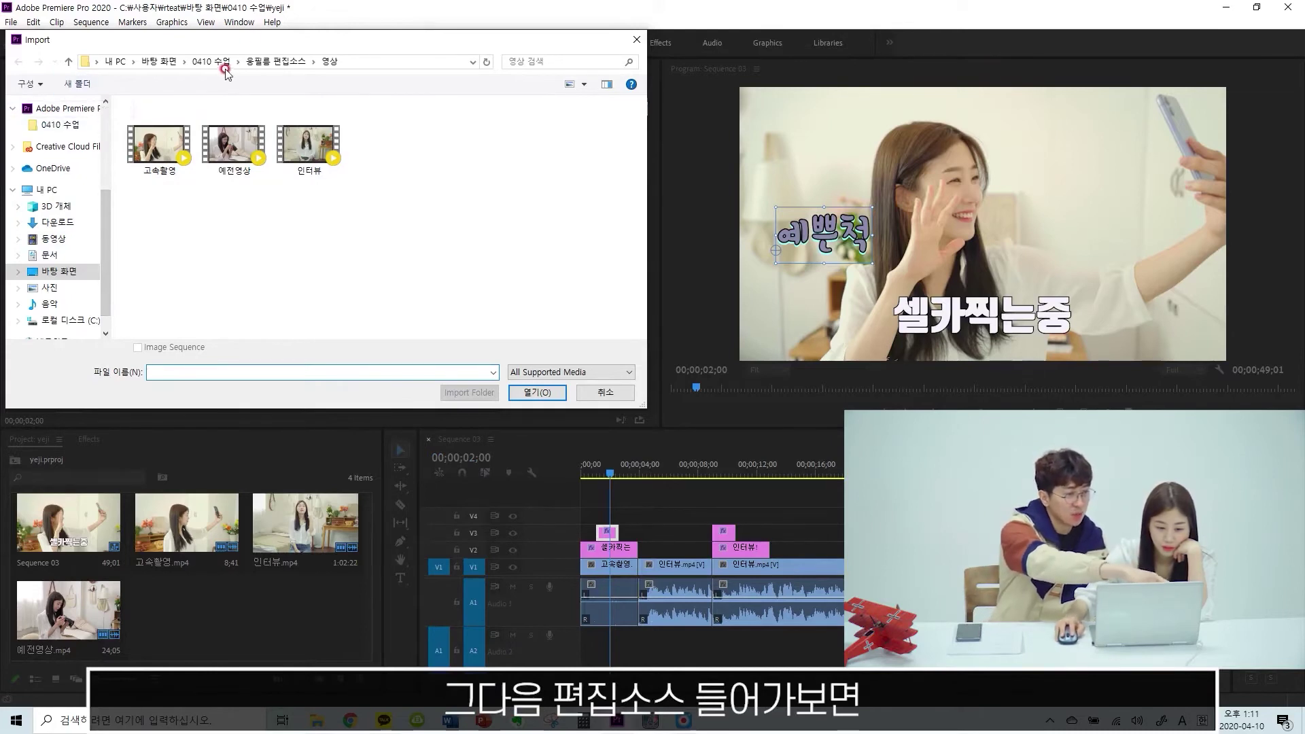
click(276, 64)
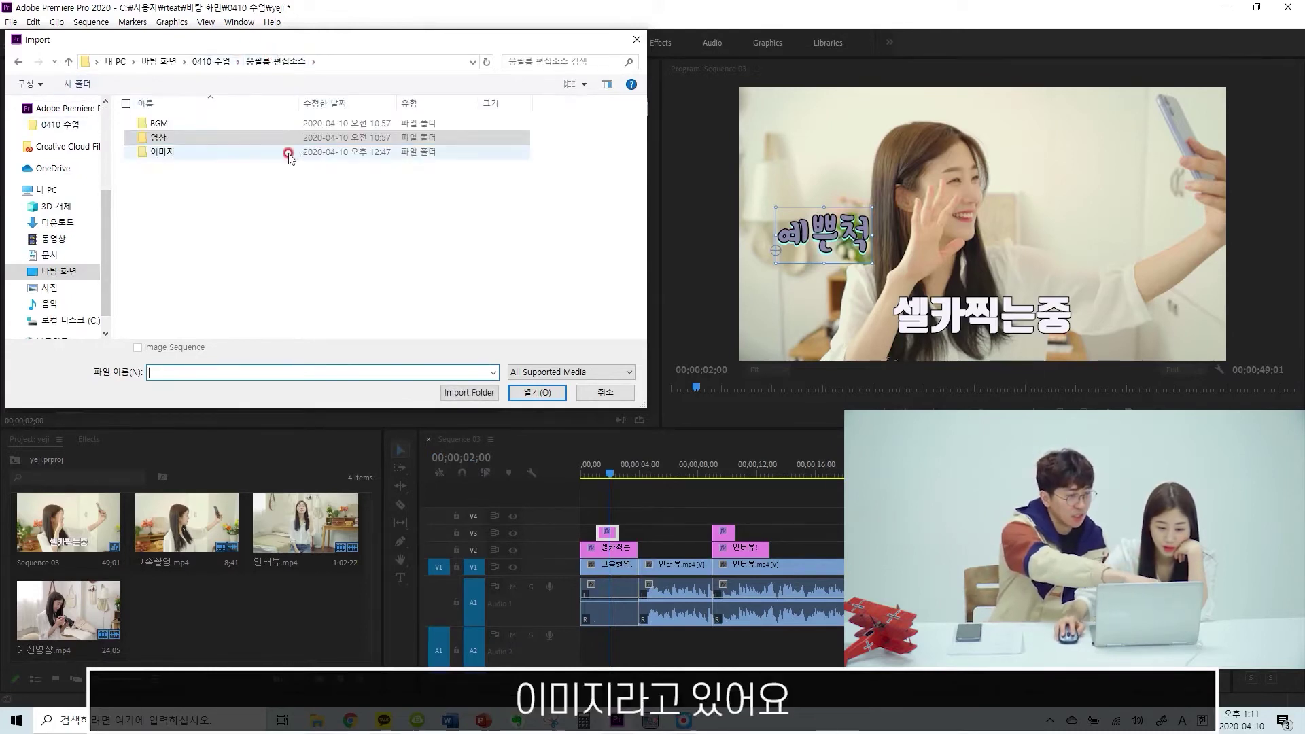
double_click(170, 150)
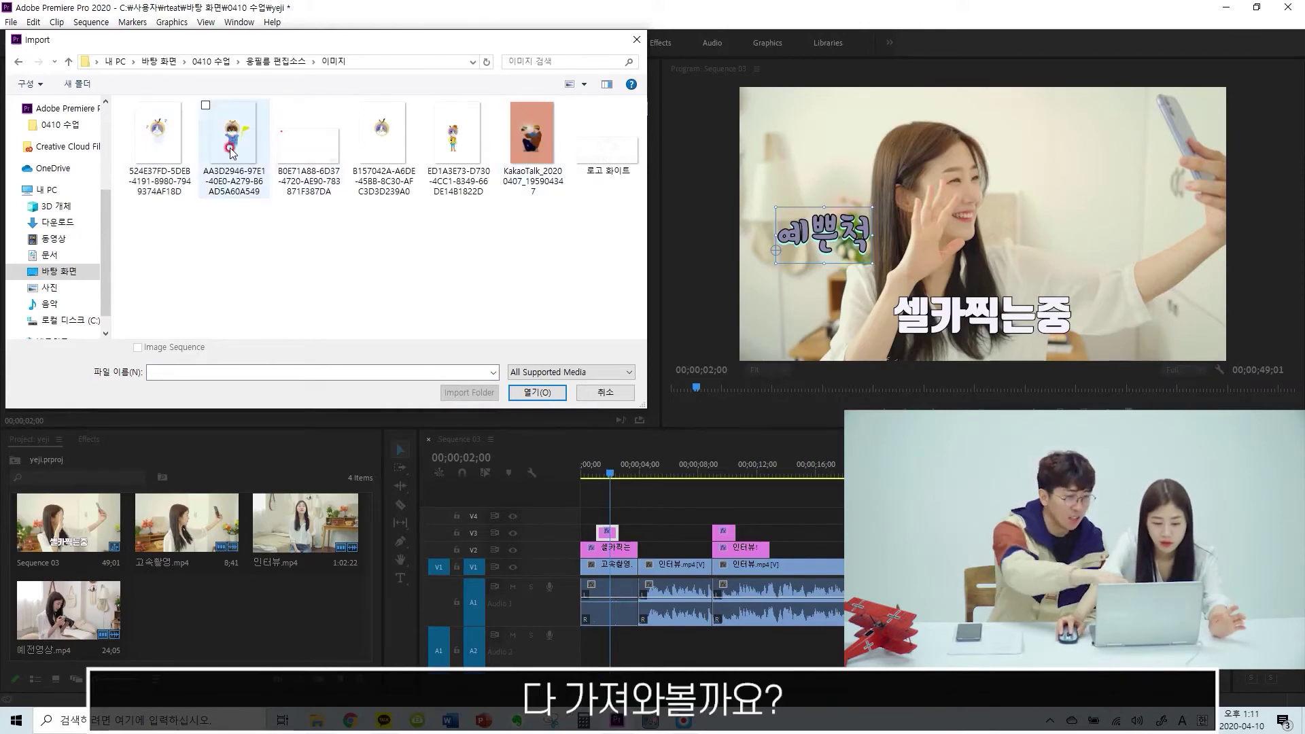
drag(617, 201, 125, 174)
click(559, 392)
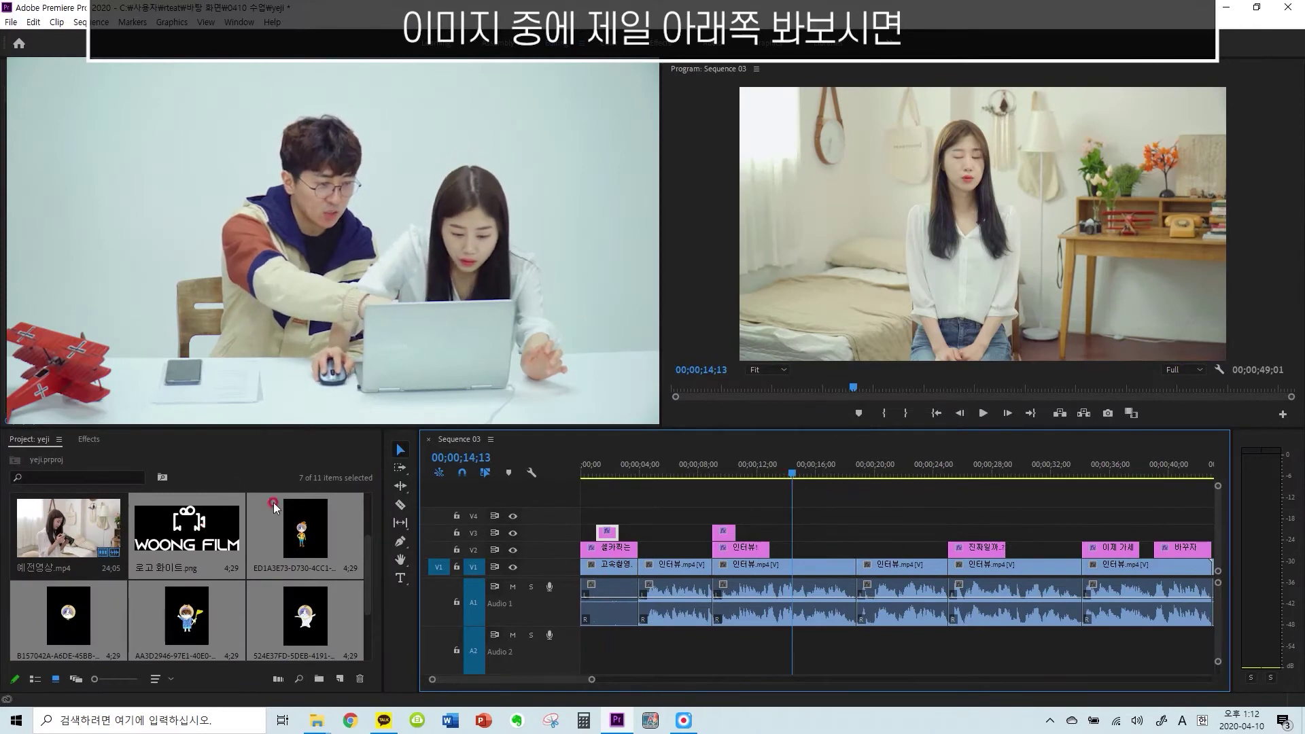
Place the KakaoTalk_20200407 image on V2 after the 인터뷰! caption, starting at about 14 seconds
scroll(327, 543, down, 1)
click(87, 615)
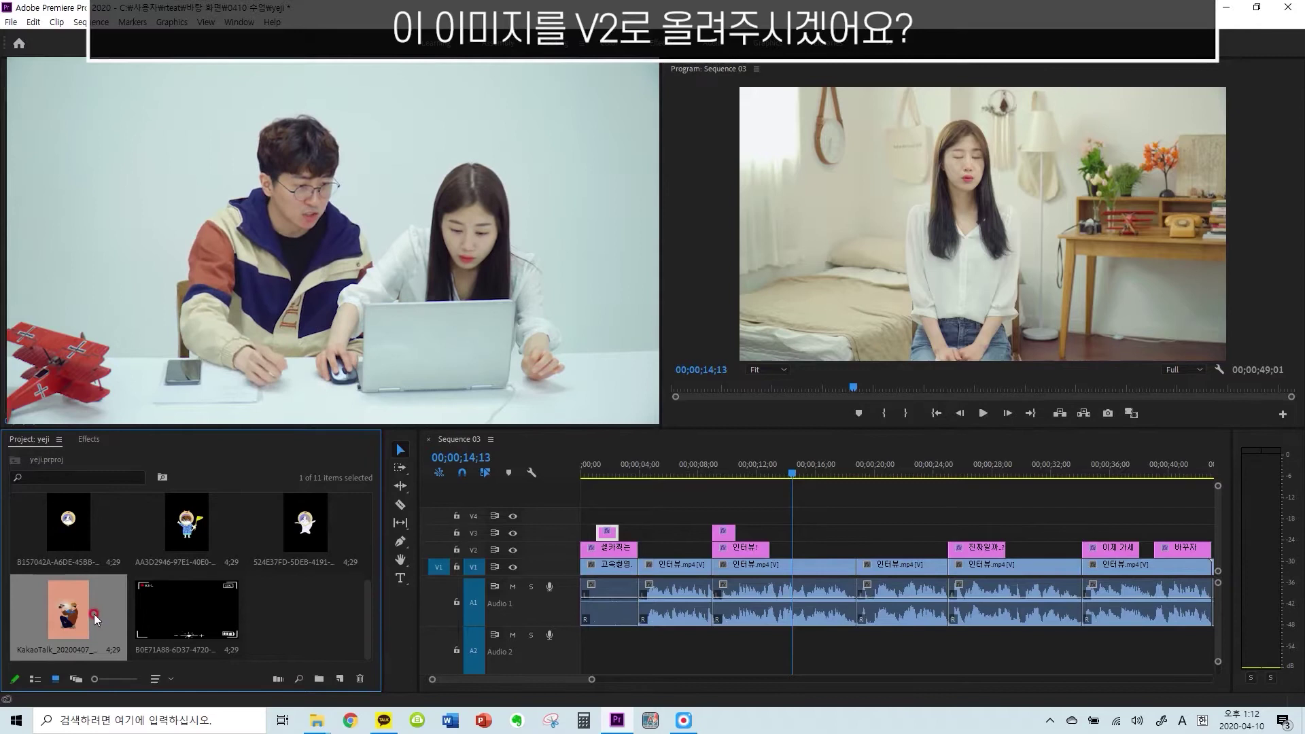
drag(92, 614, 790, 551)
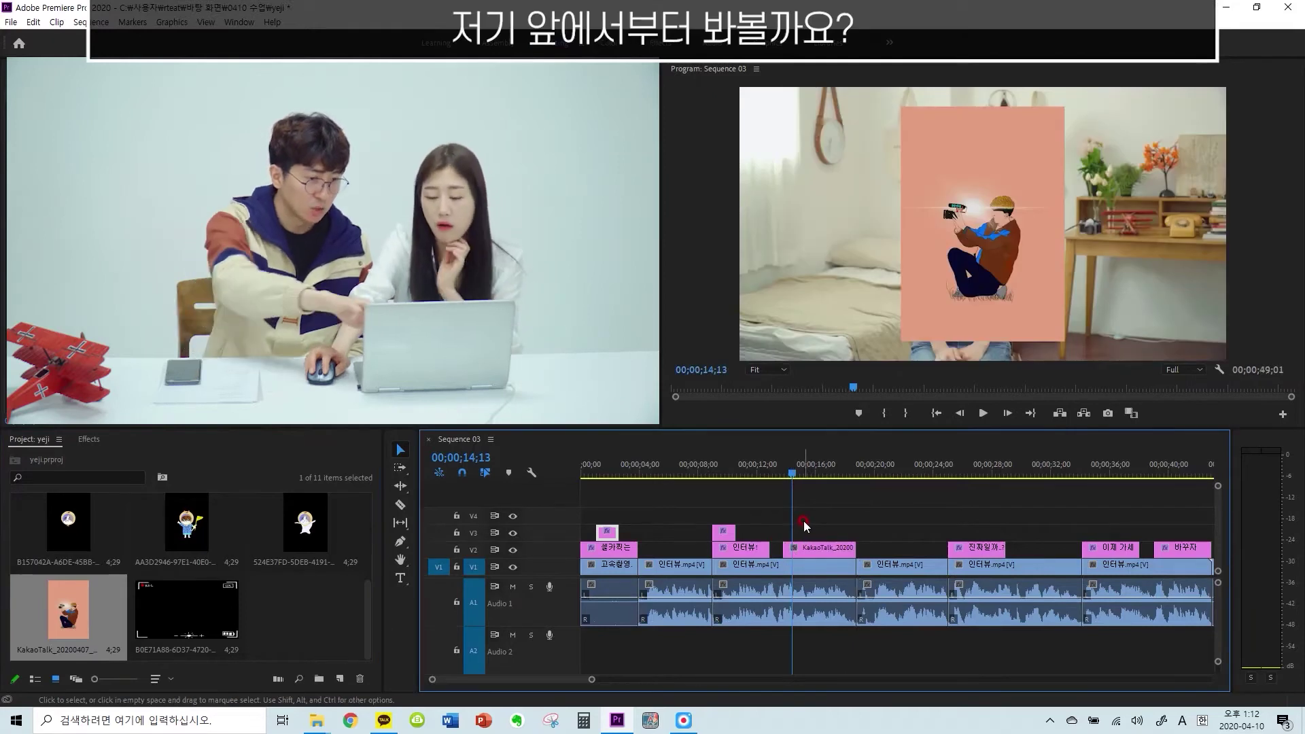
Play the sequence from about 8 seconds through the KakaoTalk image to check how it overlays the interview
click(814, 548)
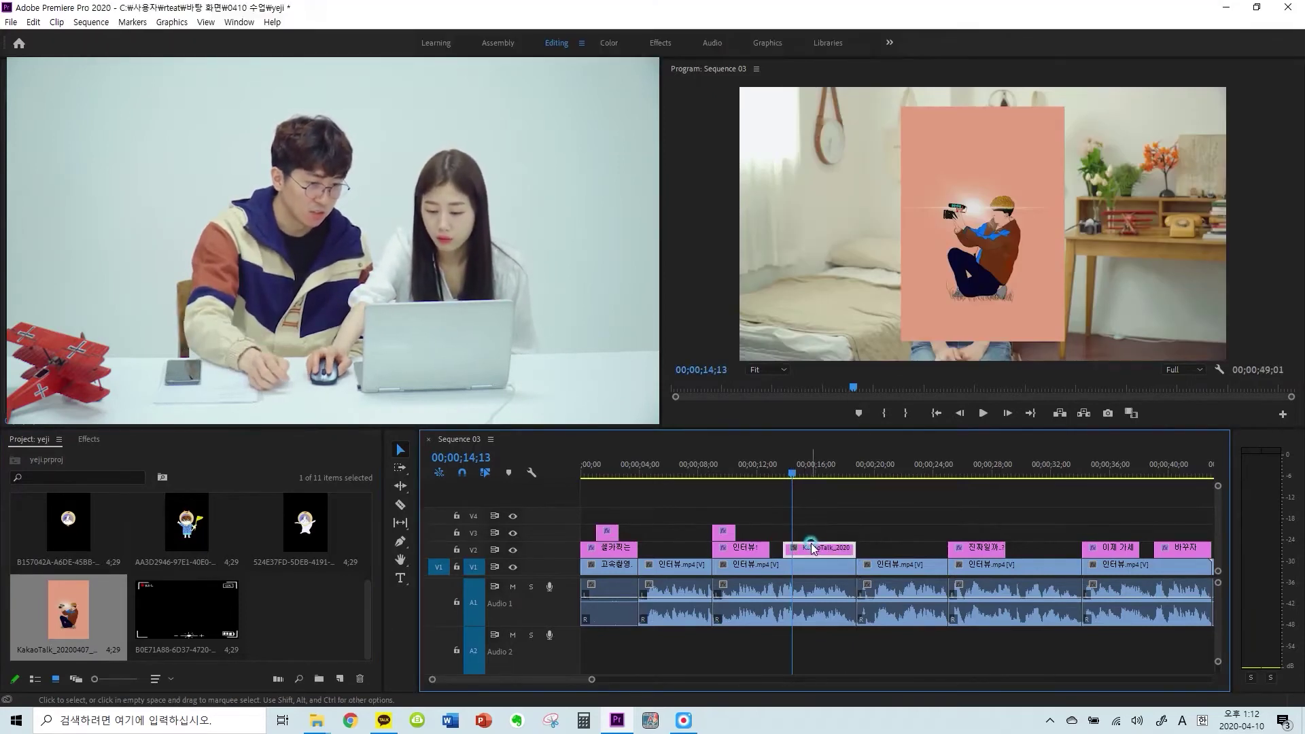
click(697, 474)
key(space)
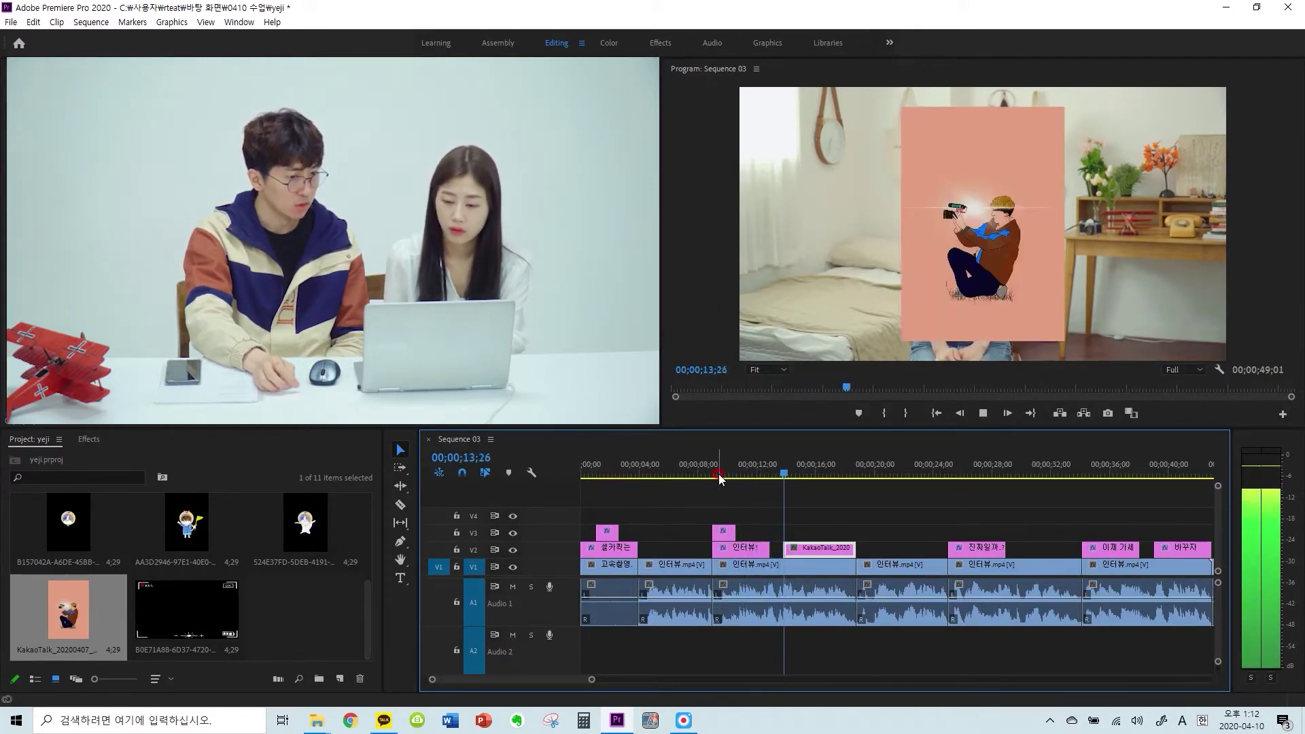
key(space)
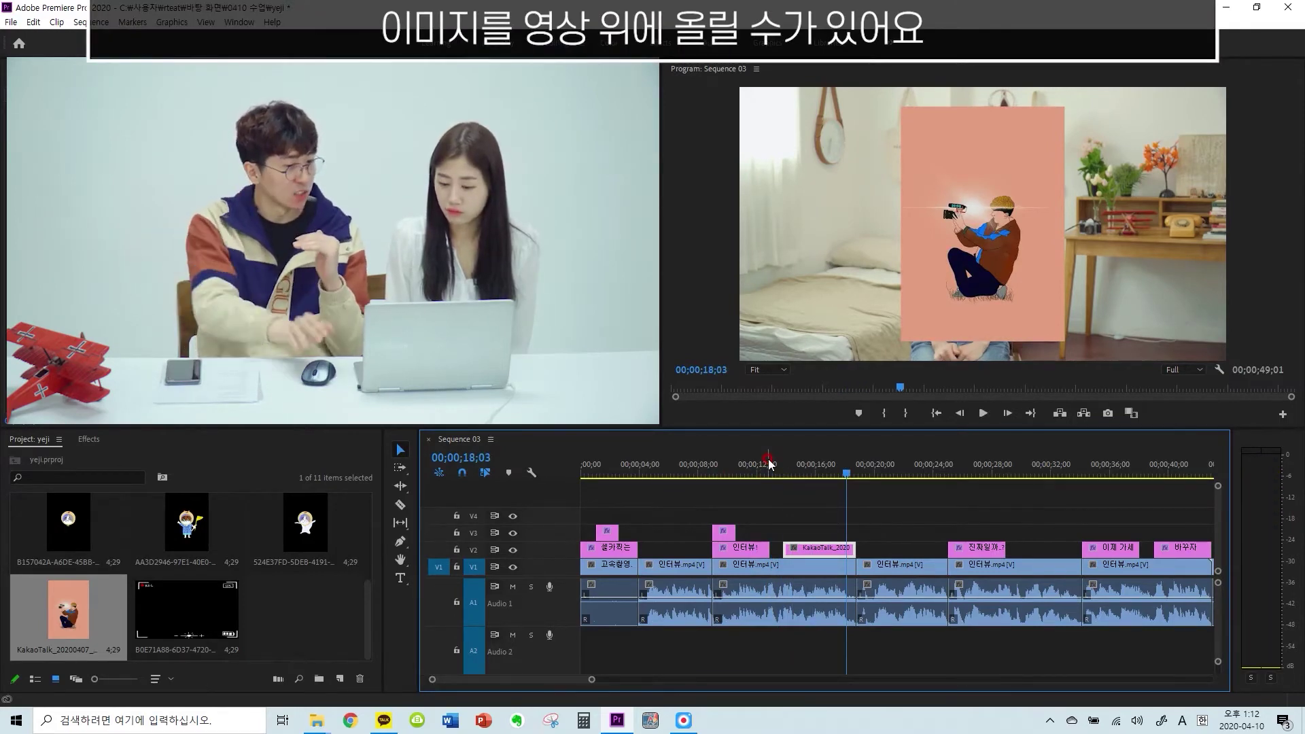
Trim the start of the KakaoTalk image on V2 to 00;00;14;20 and play back its entrance
click(796, 487)
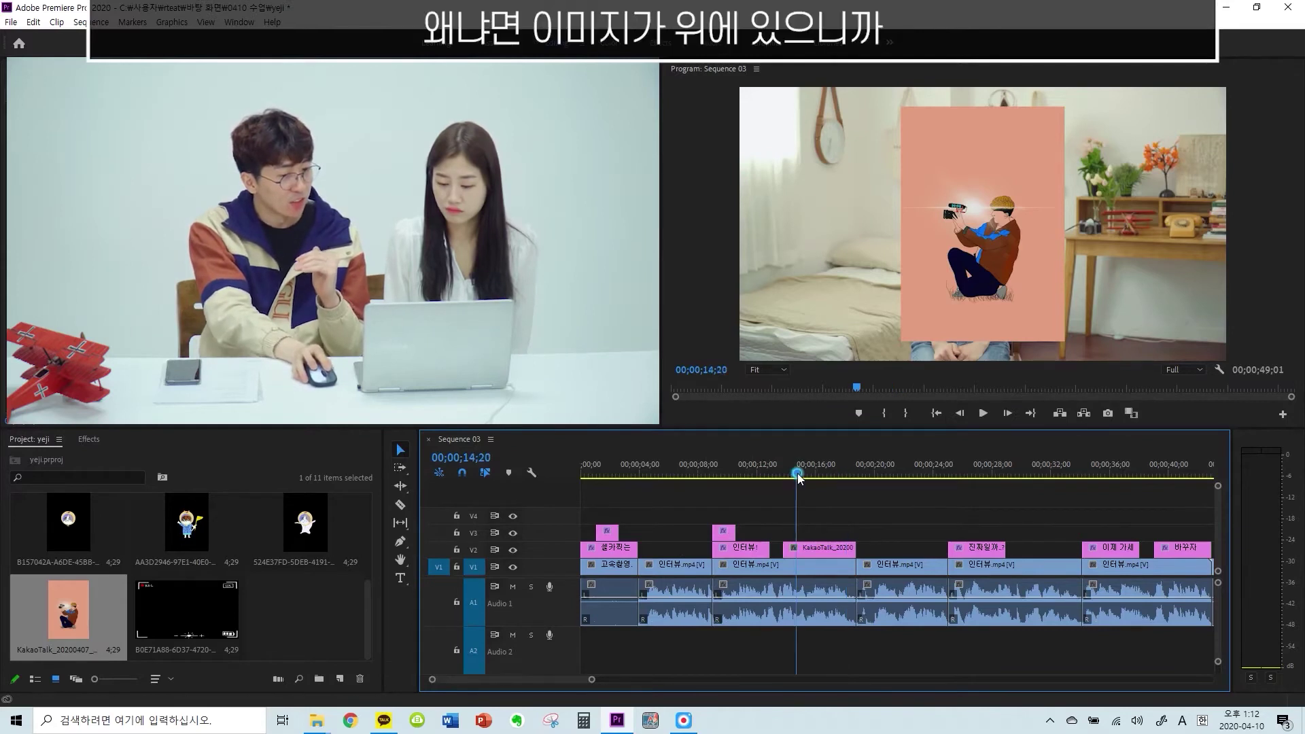
drag(795, 549, 796, 549)
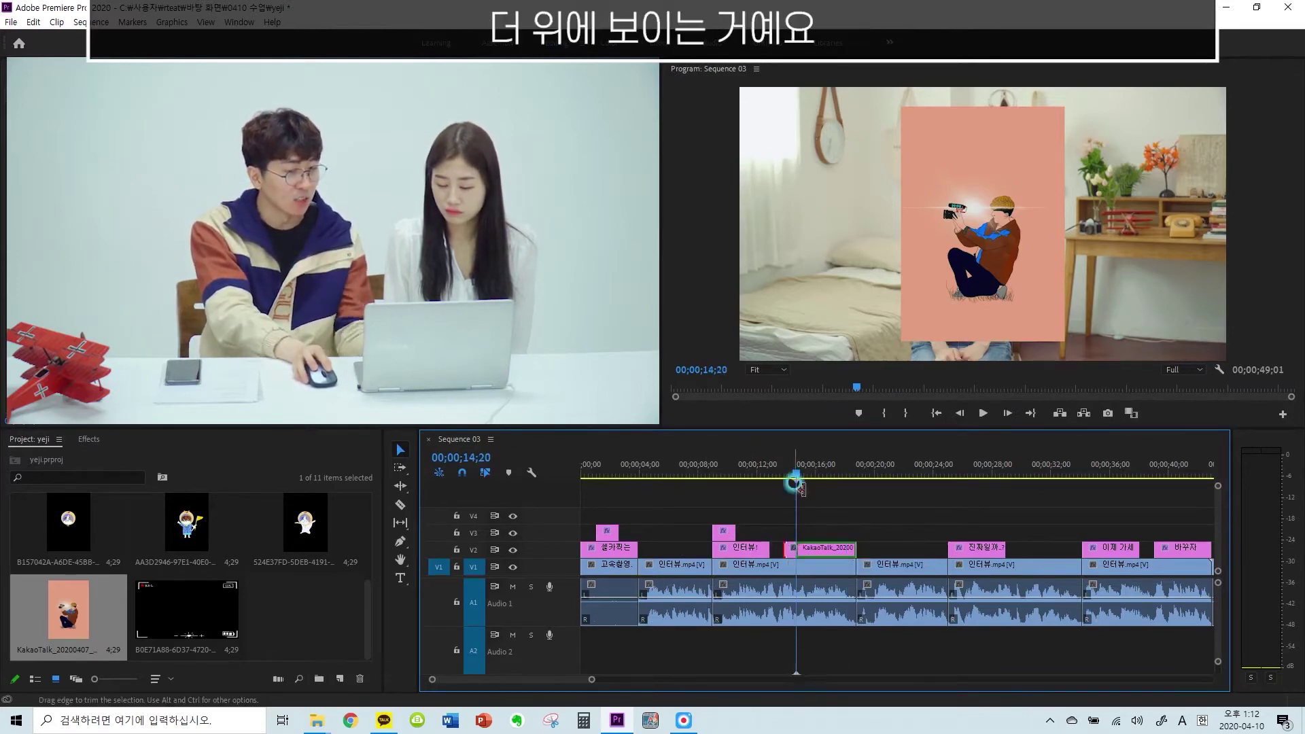
click(829, 497)
key(space)
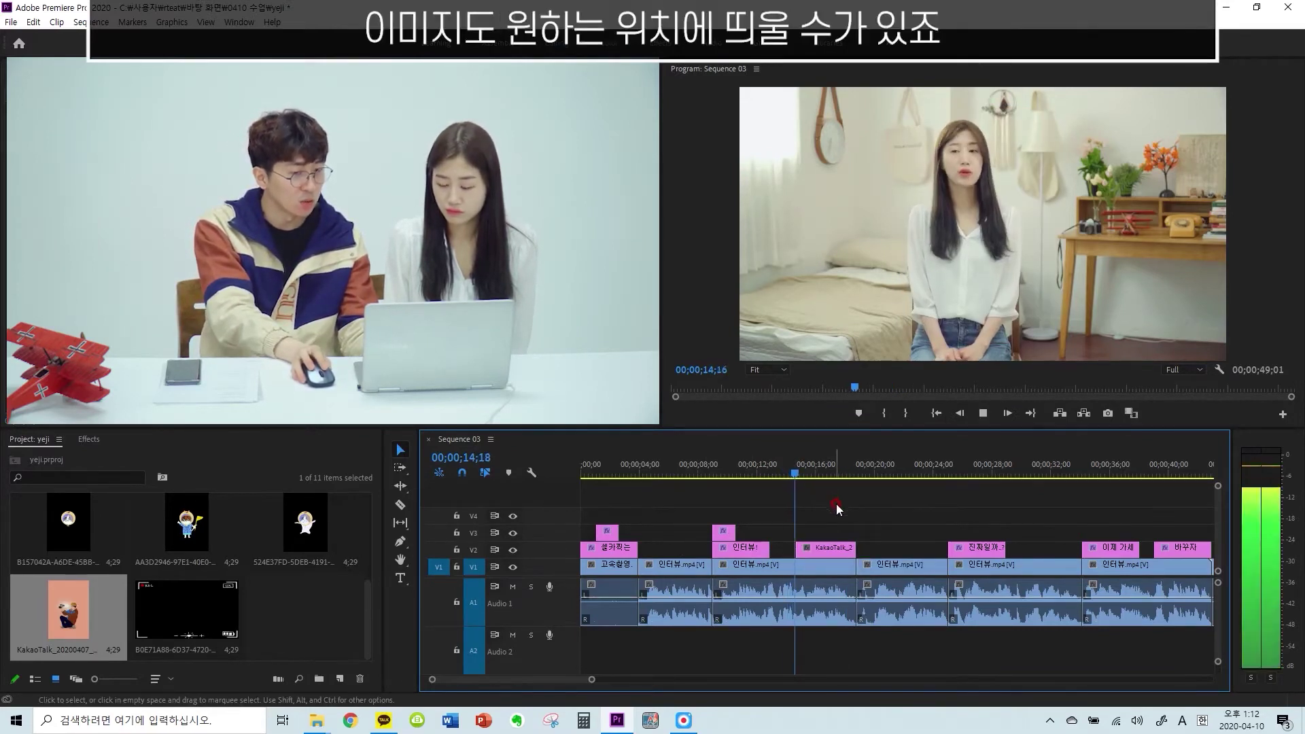
key(space)
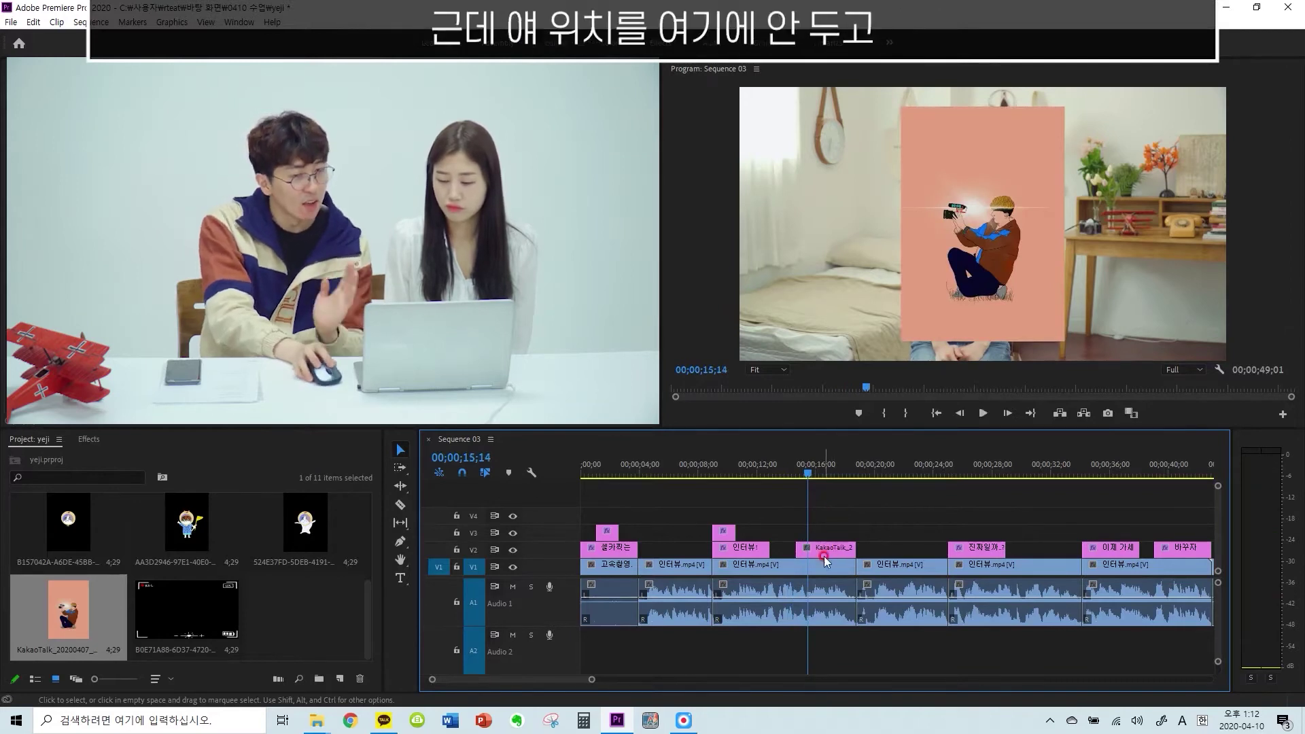
Select the KakaoTalk image clip on V2 and bring up its Motion settings in Effect Controls
click(840, 550)
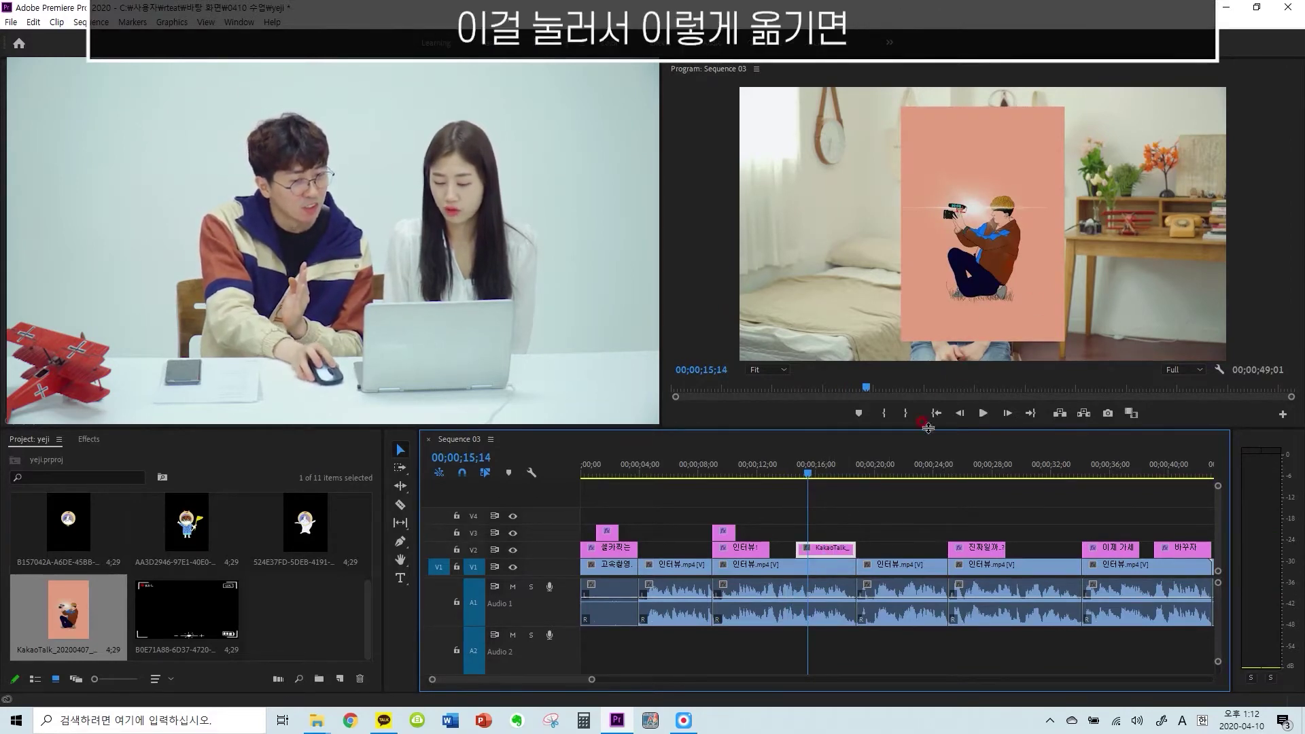
click(1013, 181)
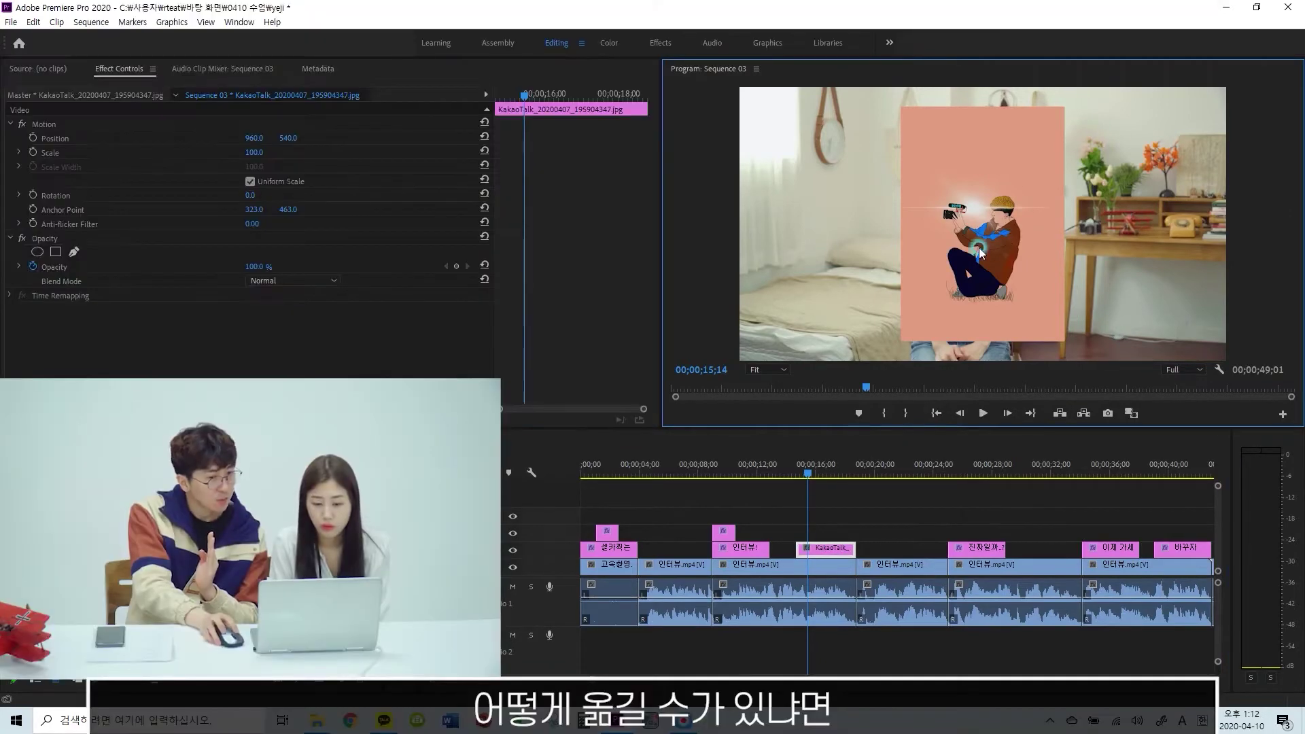
click(881, 414)
click(803, 524)
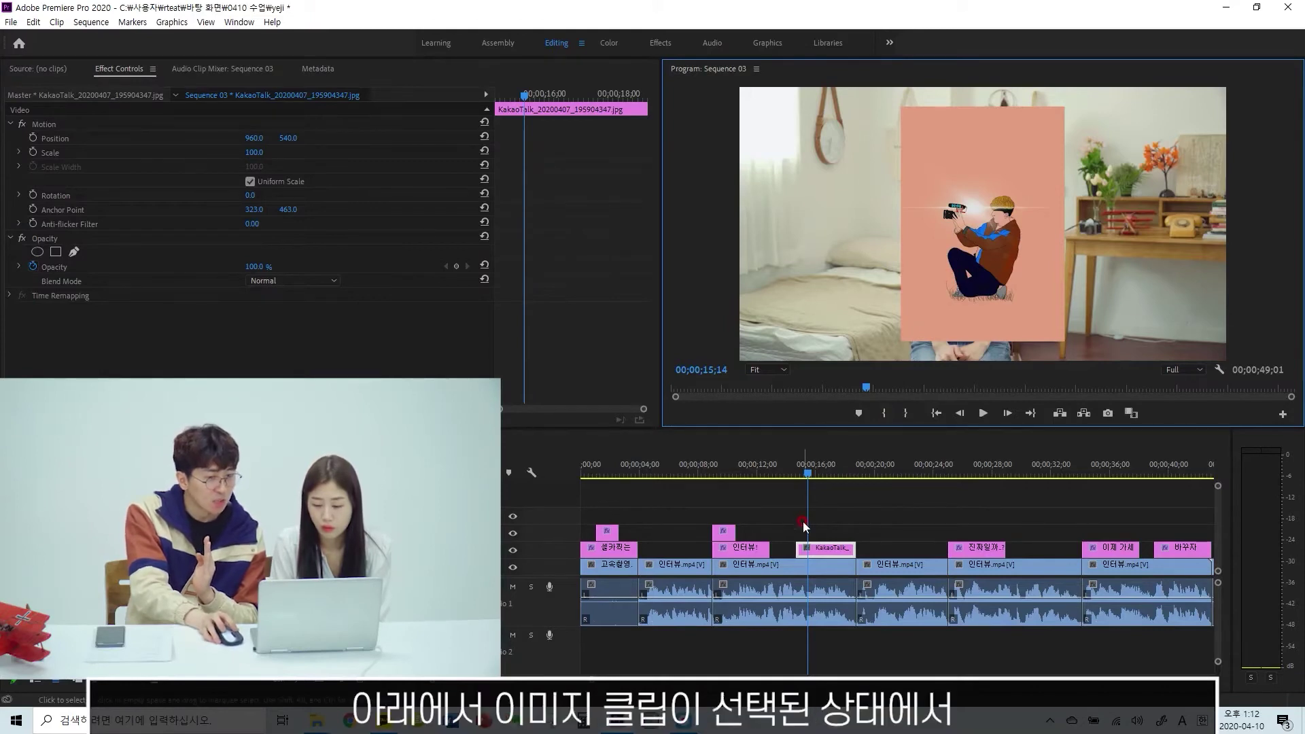
click(866, 515)
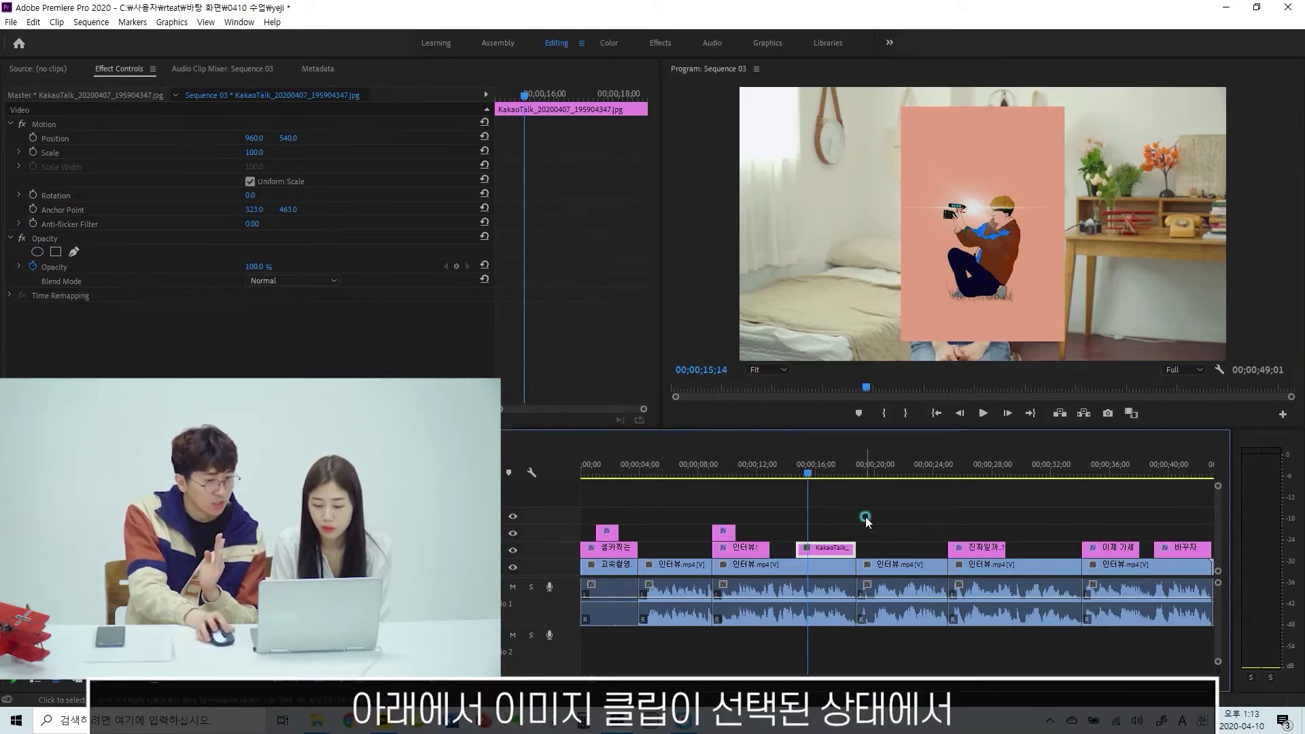
click(44, 124)
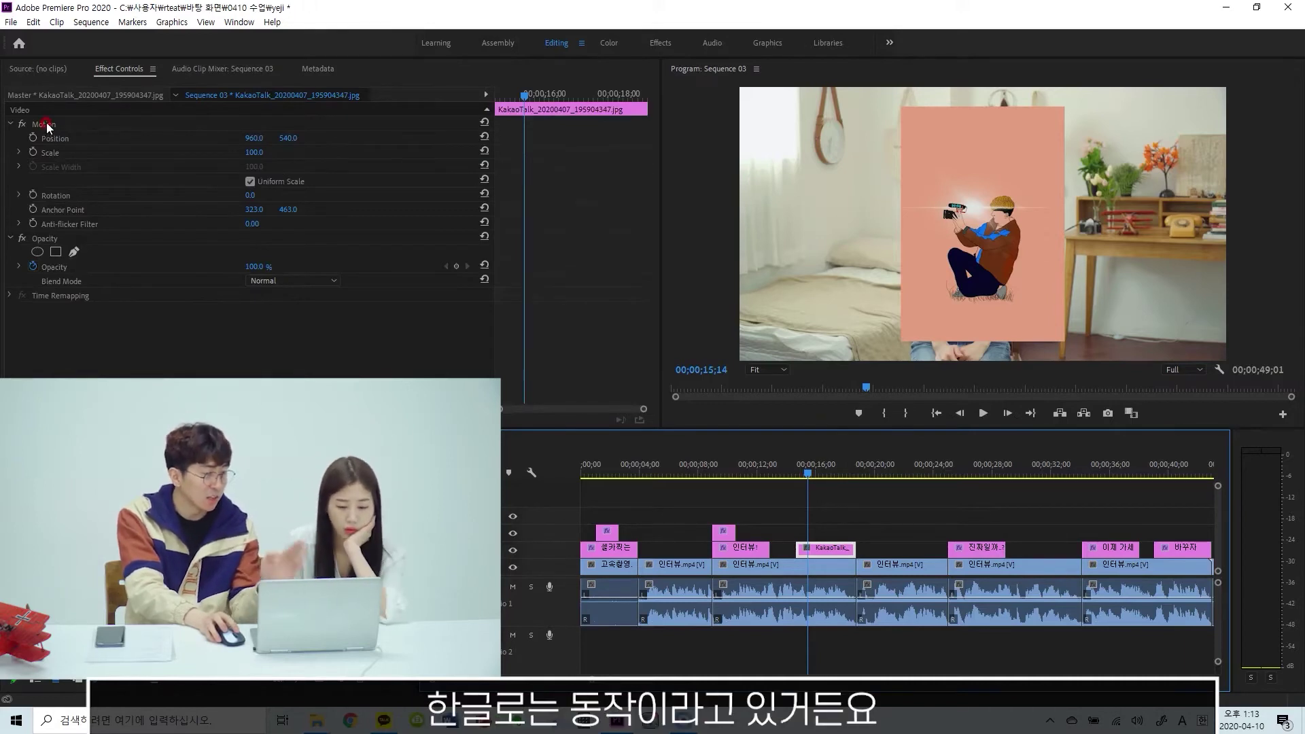
click(112, 70)
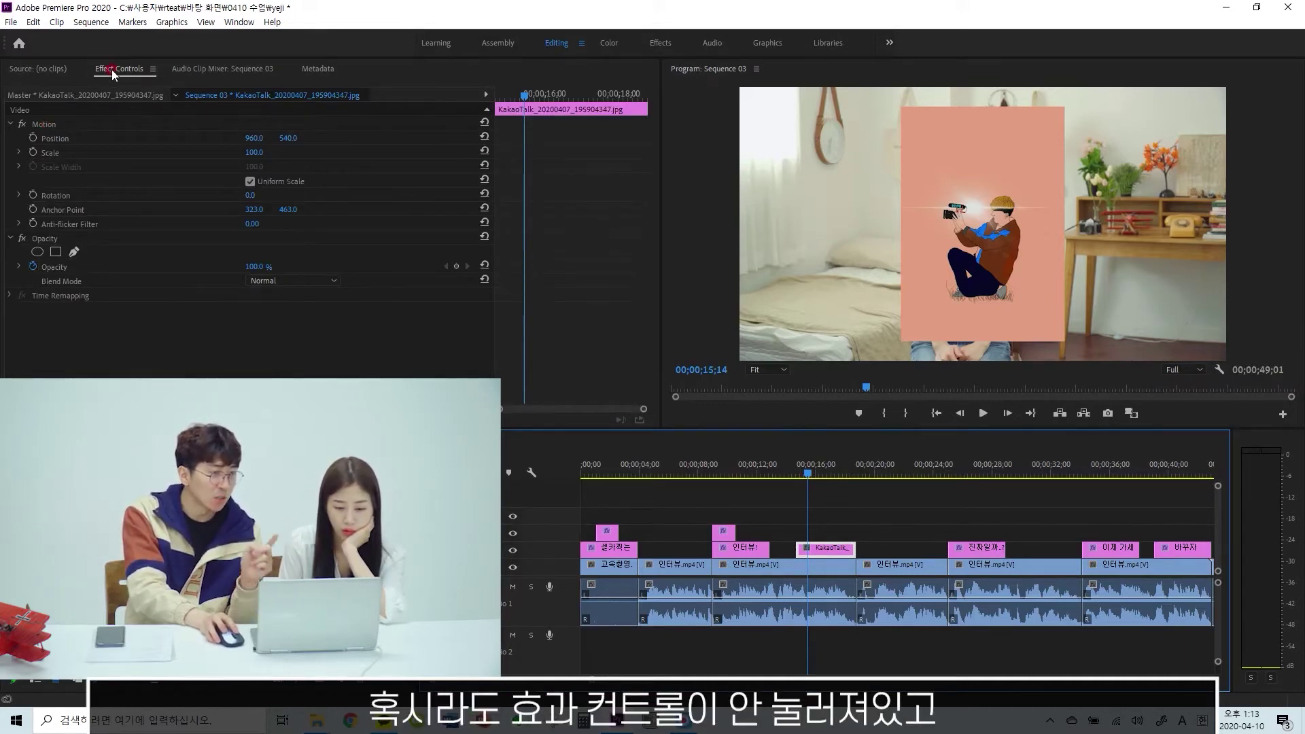
click(204, 68)
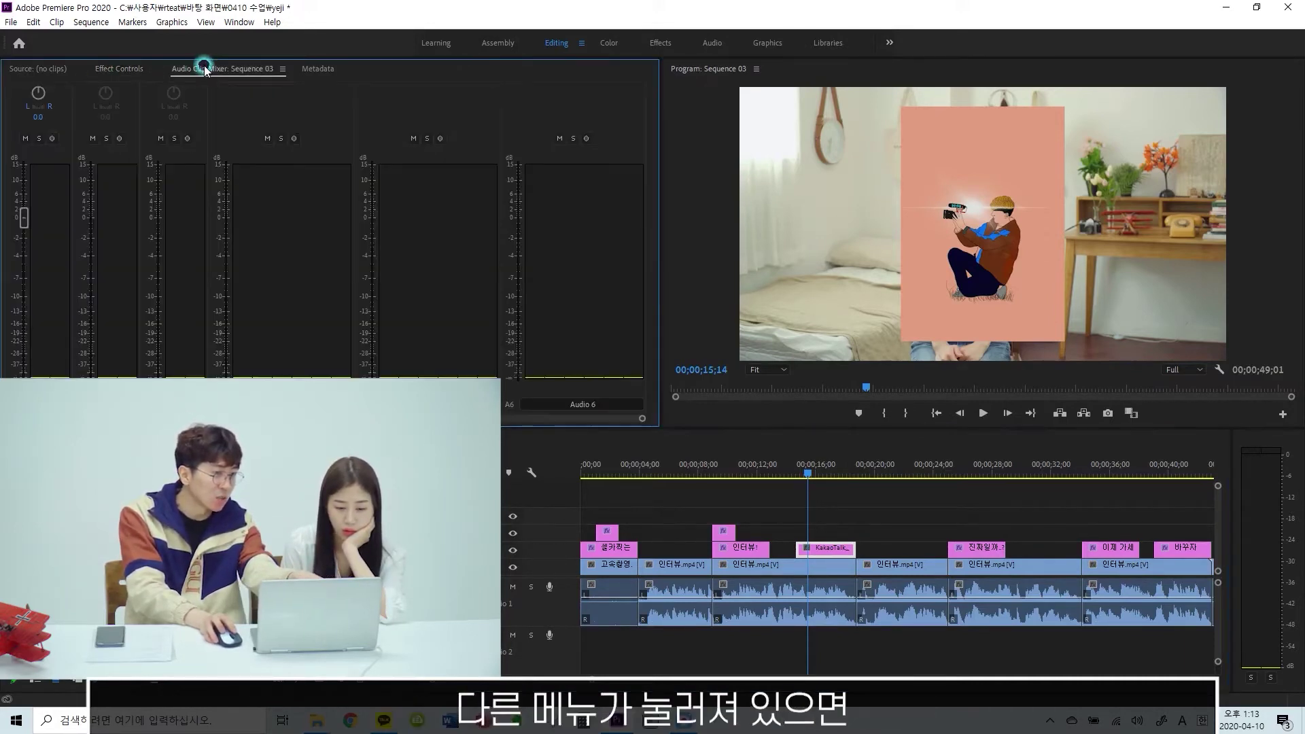
click(123, 71)
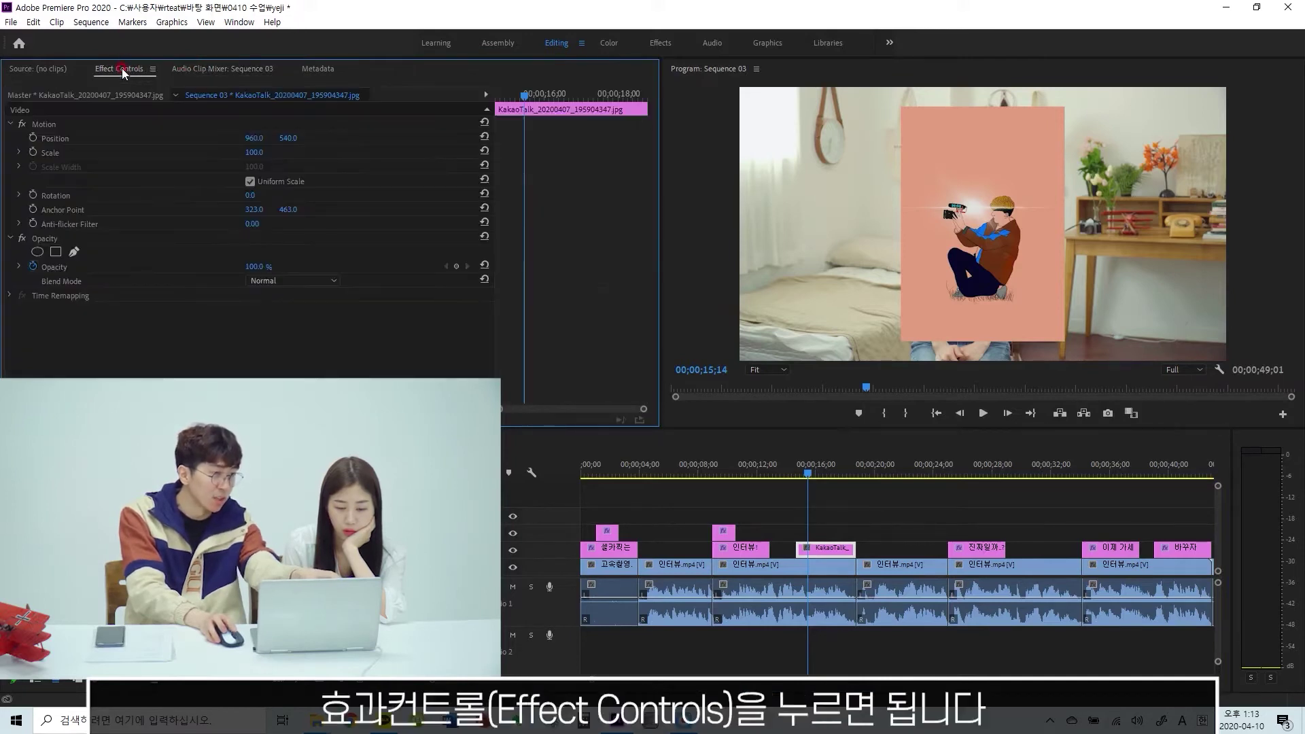
Move the KakaoTalk image beside the woman to about 1525.8, 534.6 and shrink it to about 89.6 percent scale
click(44, 125)
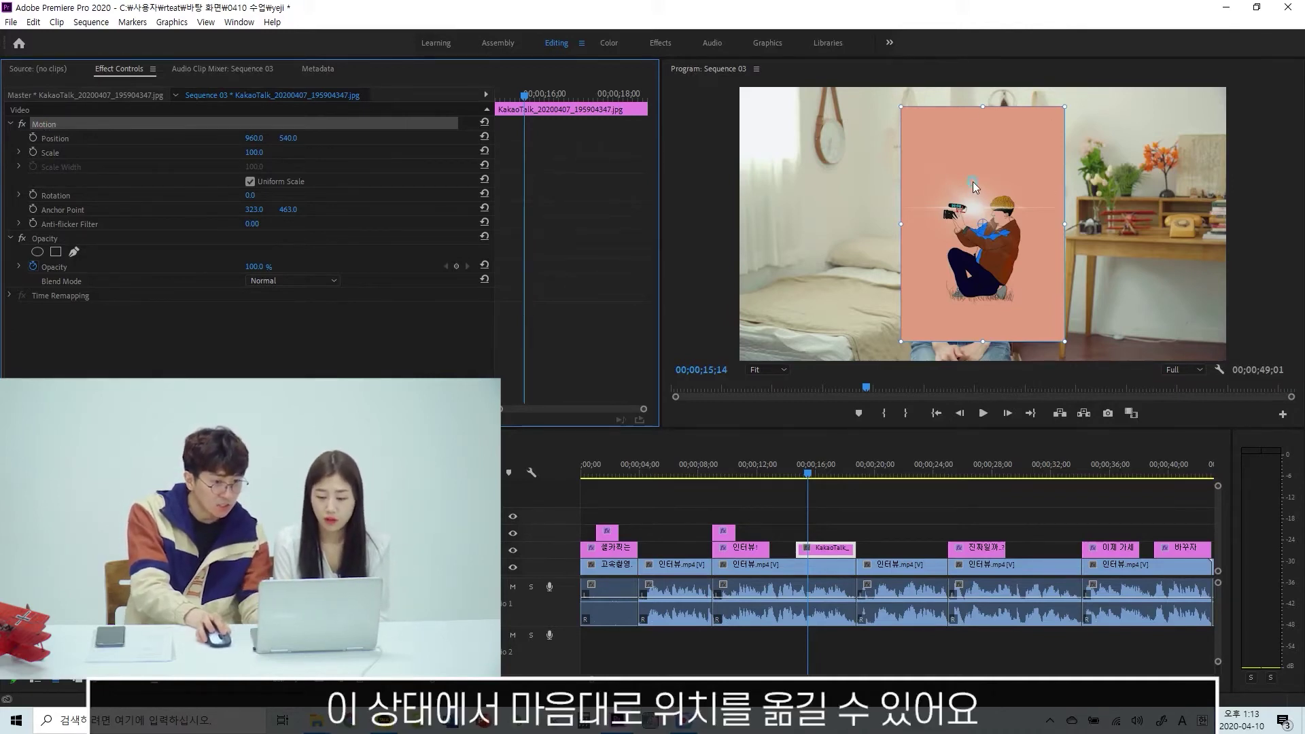
drag(974, 185, 1121, 119)
drag(1054, 224, 1125, 228)
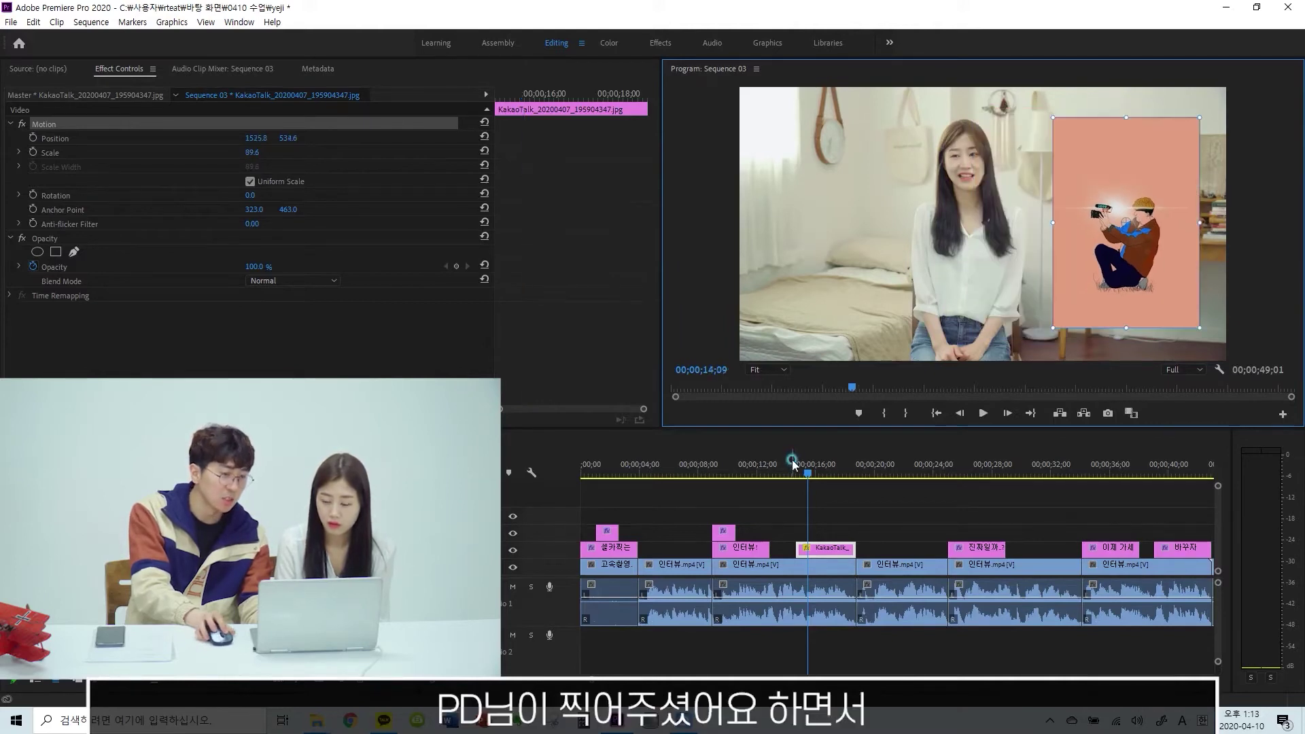
Play the sequence from about 00;00;14;09 to check the repositioned KakaoTalk image beside the woman
click(789, 468)
key(space)
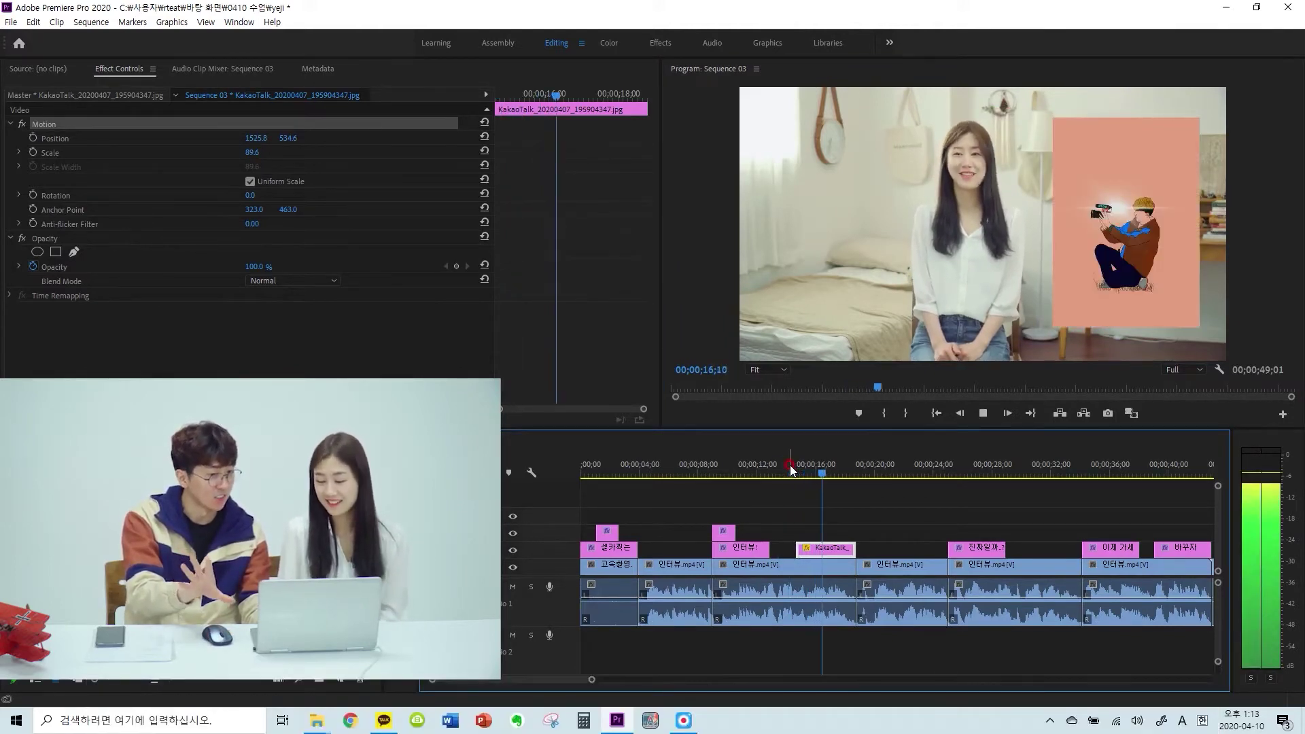
key(space)
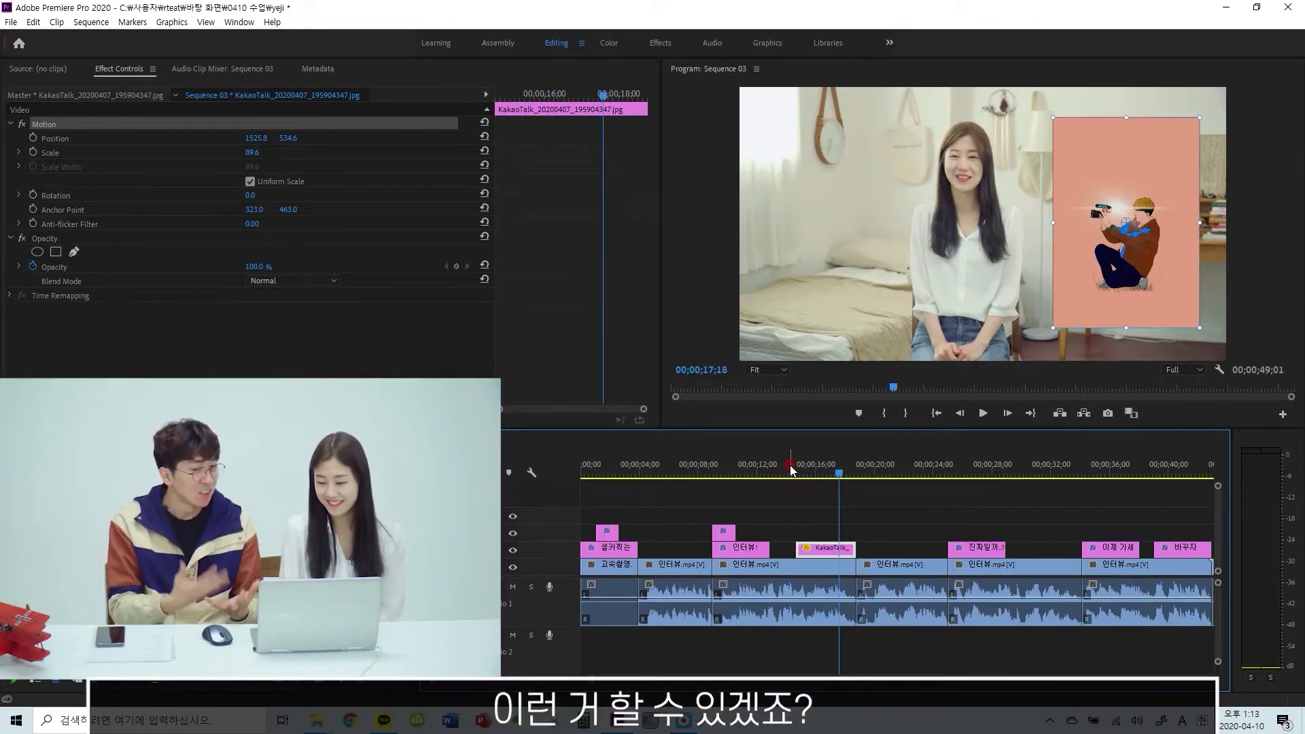
Add the caption 웅피디 above the illustrated figure on the KakaoTalk image, starting at 00;00;15;29
click(815, 468)
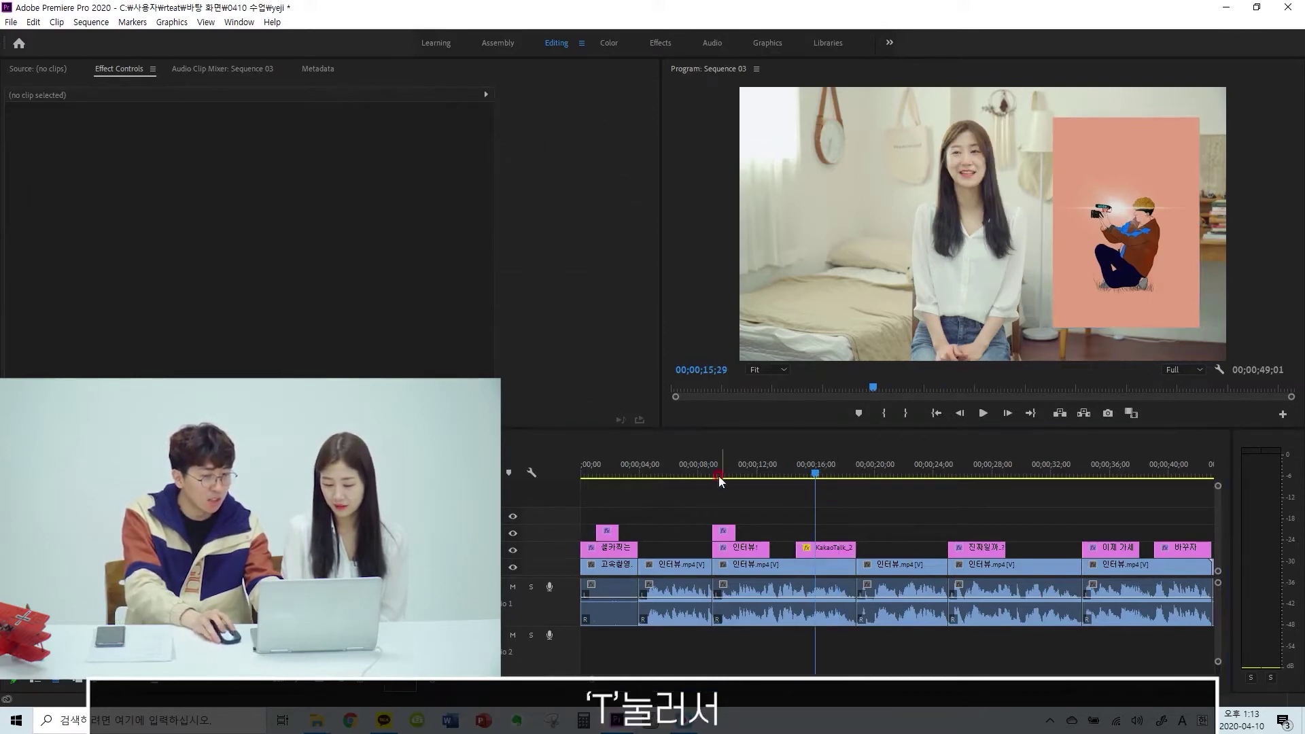
click(1125, 165)
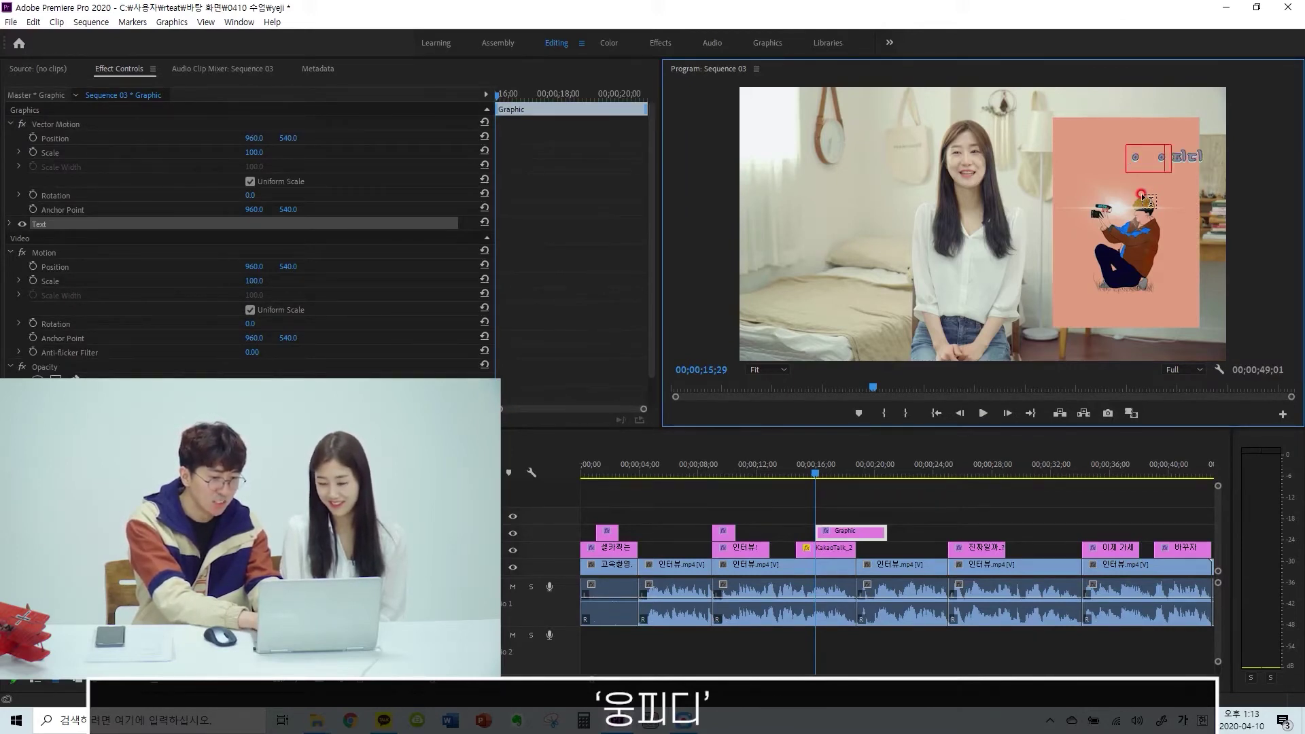
key(BackSpace)
key(BackSpace)
key(BackSpace)
text(웅)
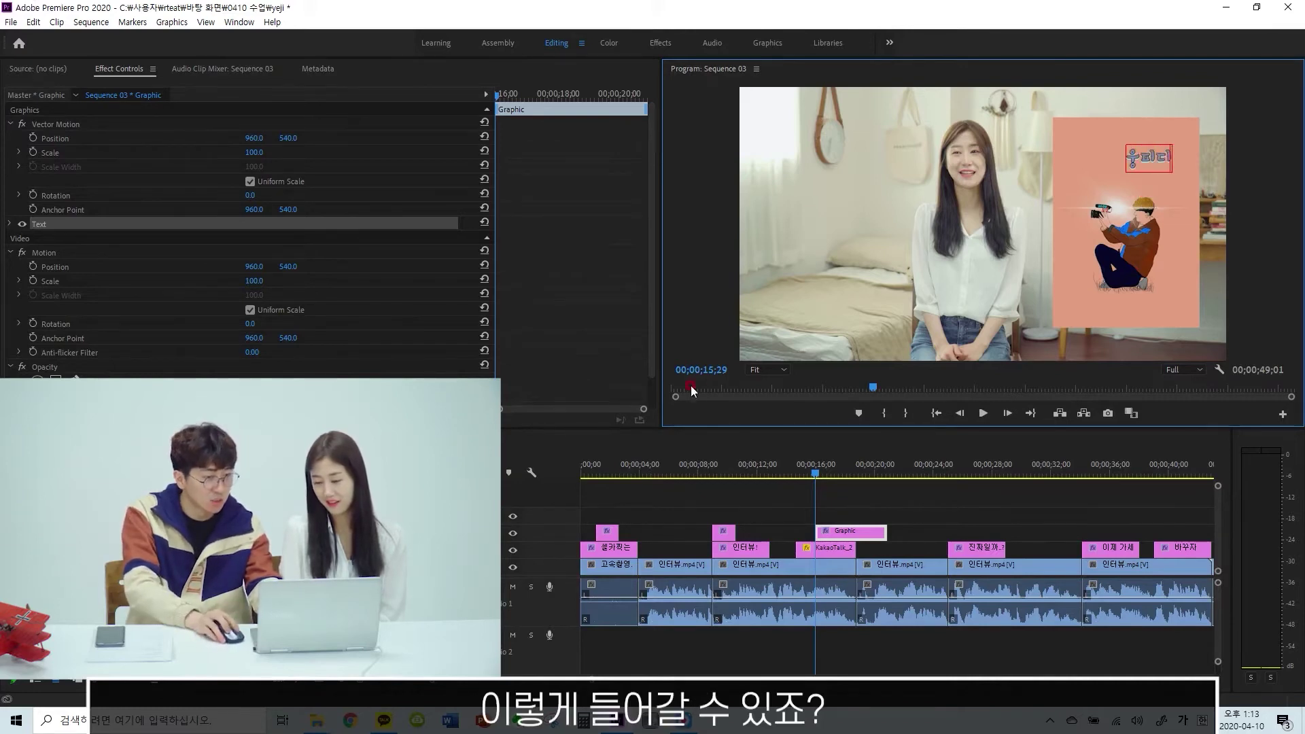
Trim the end of the 웅피디 caption on V3 to the end of the KakaoTalk image, about 00;00;18;23
click(843, 522)
mouse_move(842, 527)
mouse_down()
mouse_move(826, 557)
mouse_move(839, 522)
mouse_move(854, 526)
mouse_up()
click(854, 502)
key(ctrl+z)
click(829, 472)
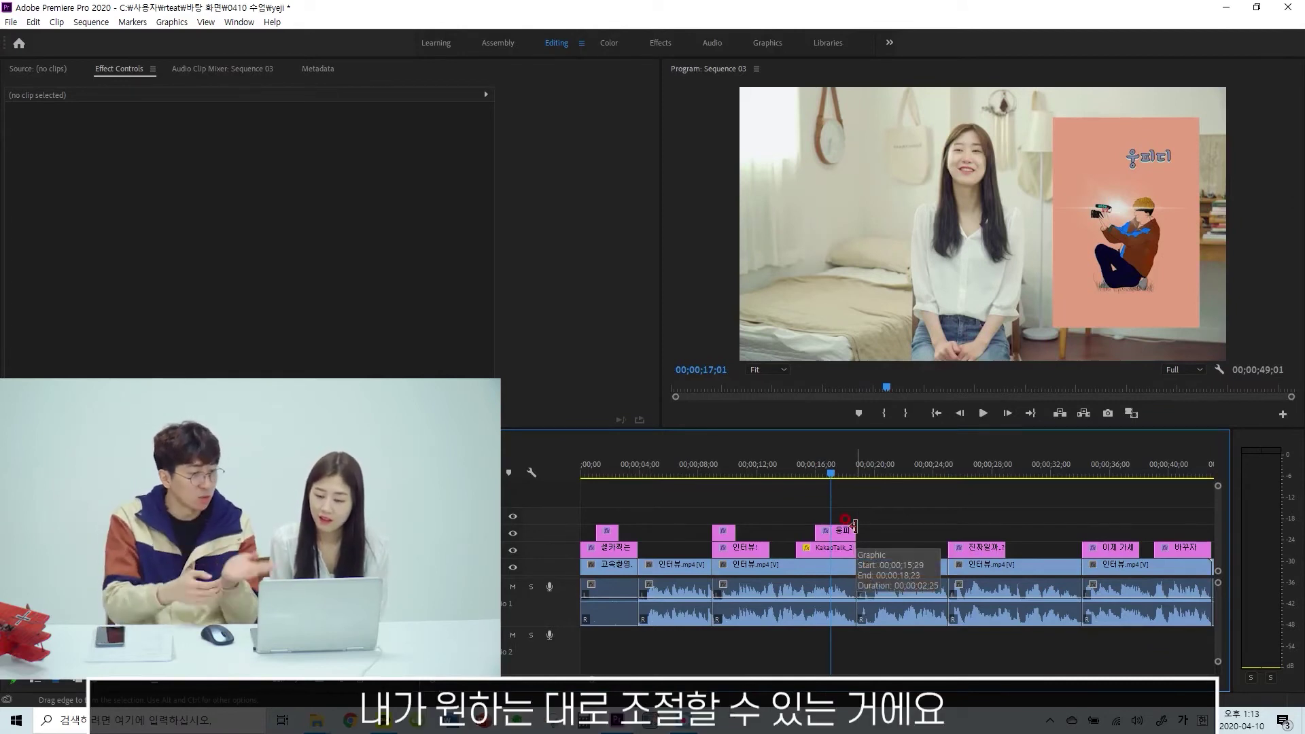
drag(854, 527, 855, 526)
Place the AA3D2946 character image on V3 over the interview at about 20 seconds
click(881, 464)
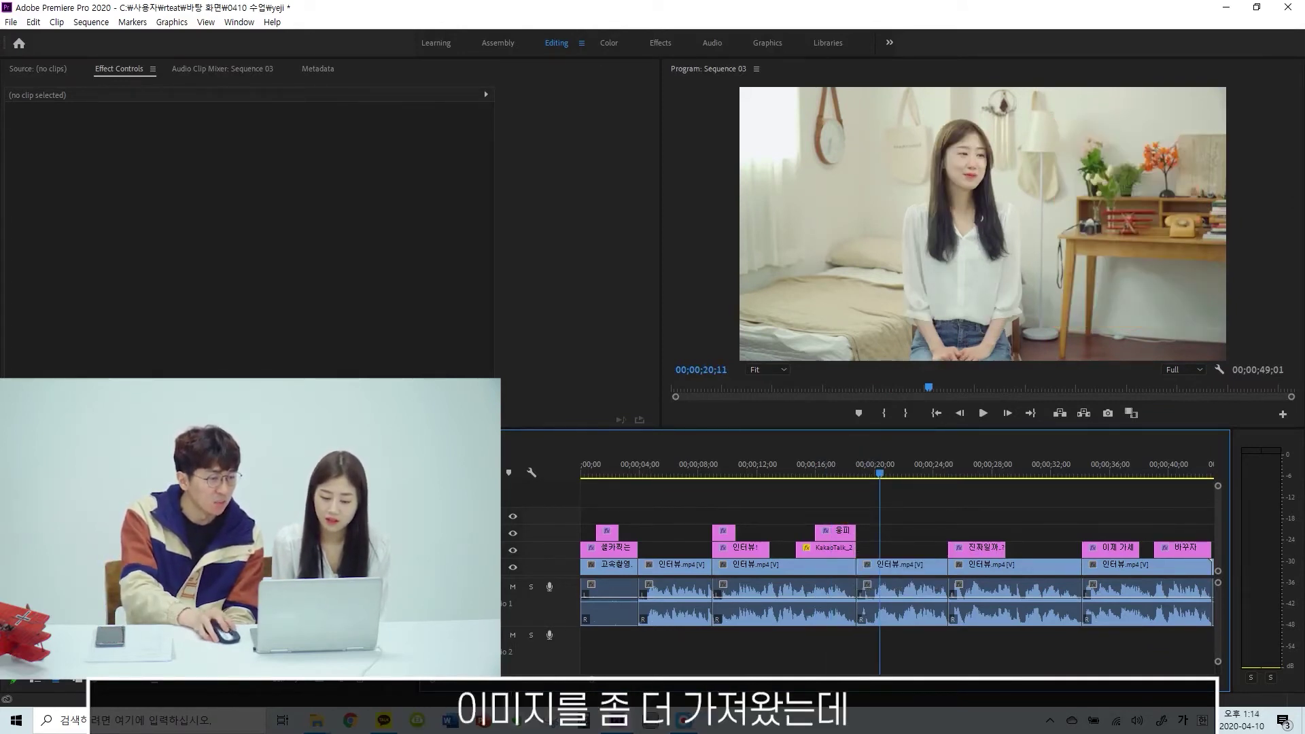
drag(476, 557, 878, 532)
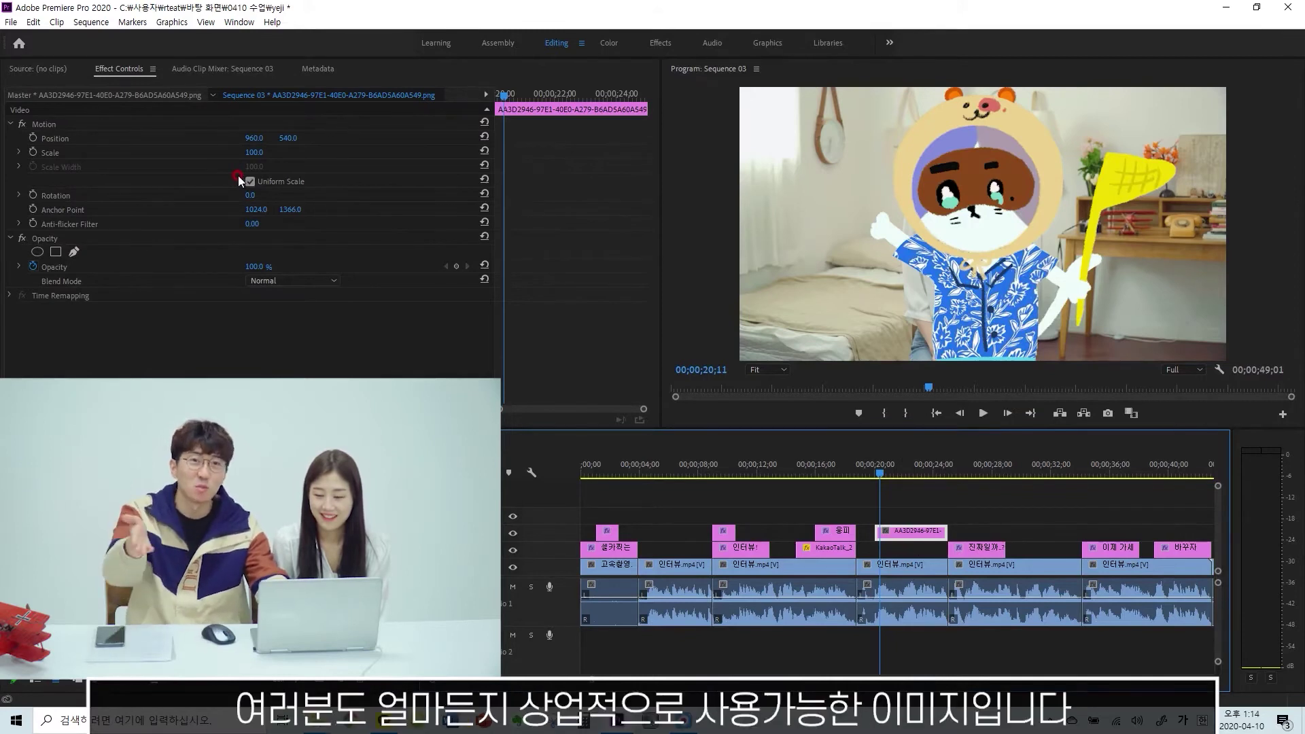
Shrink the AA3D2946 character to a small figure with Motion and move it beside the woman's head, on the bed side
click(260, 159)
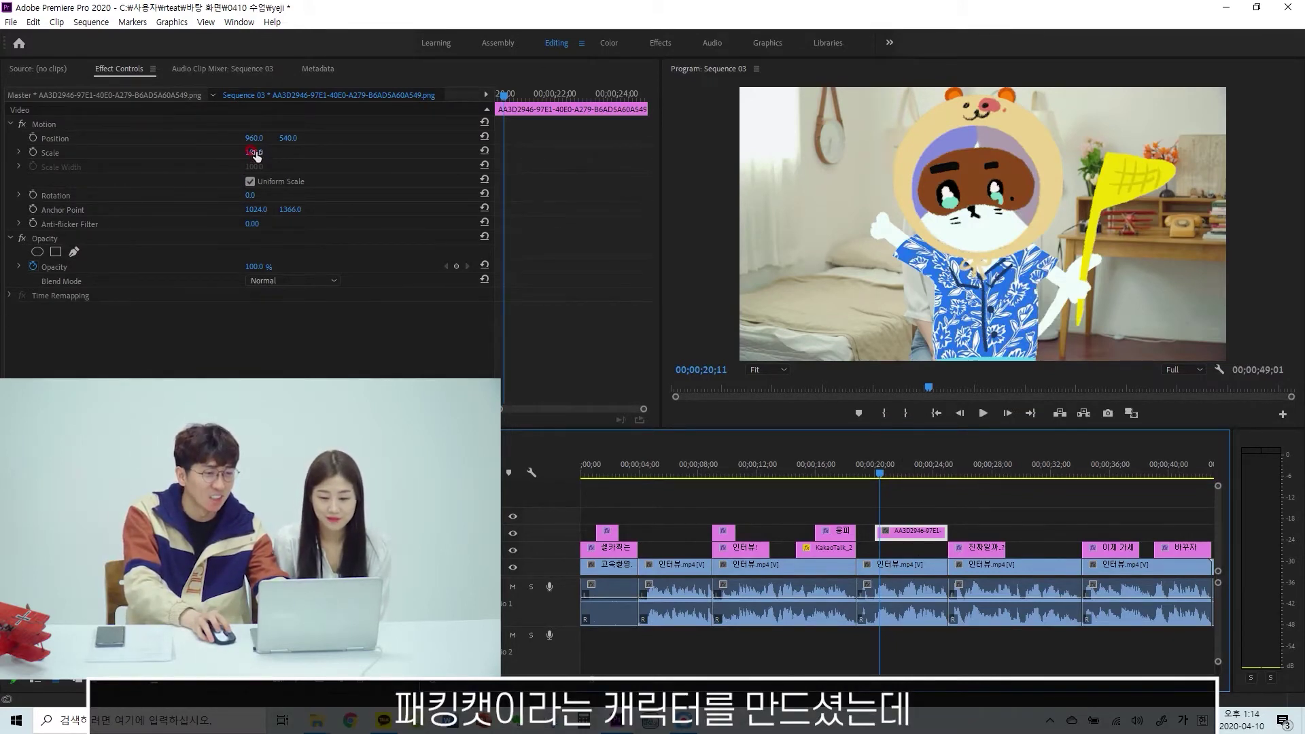
click(61, 123)
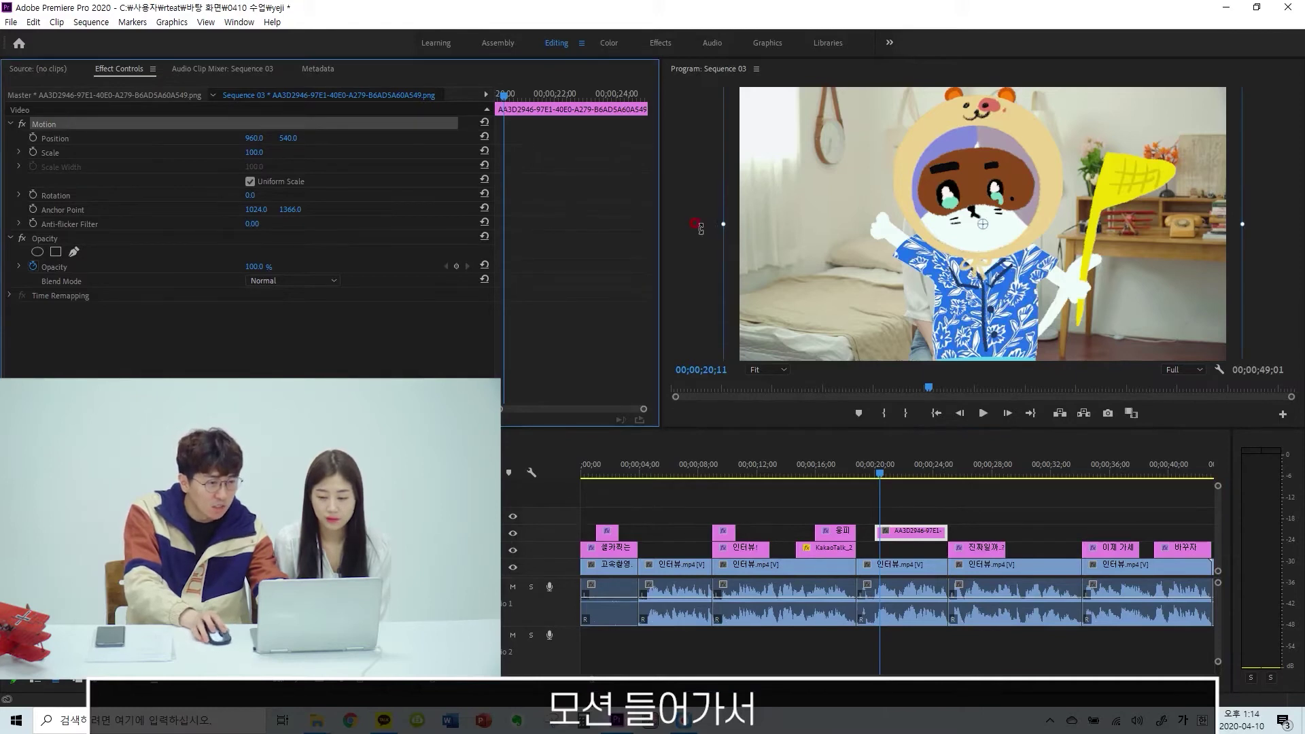
drag(721, 224, 863, 213)
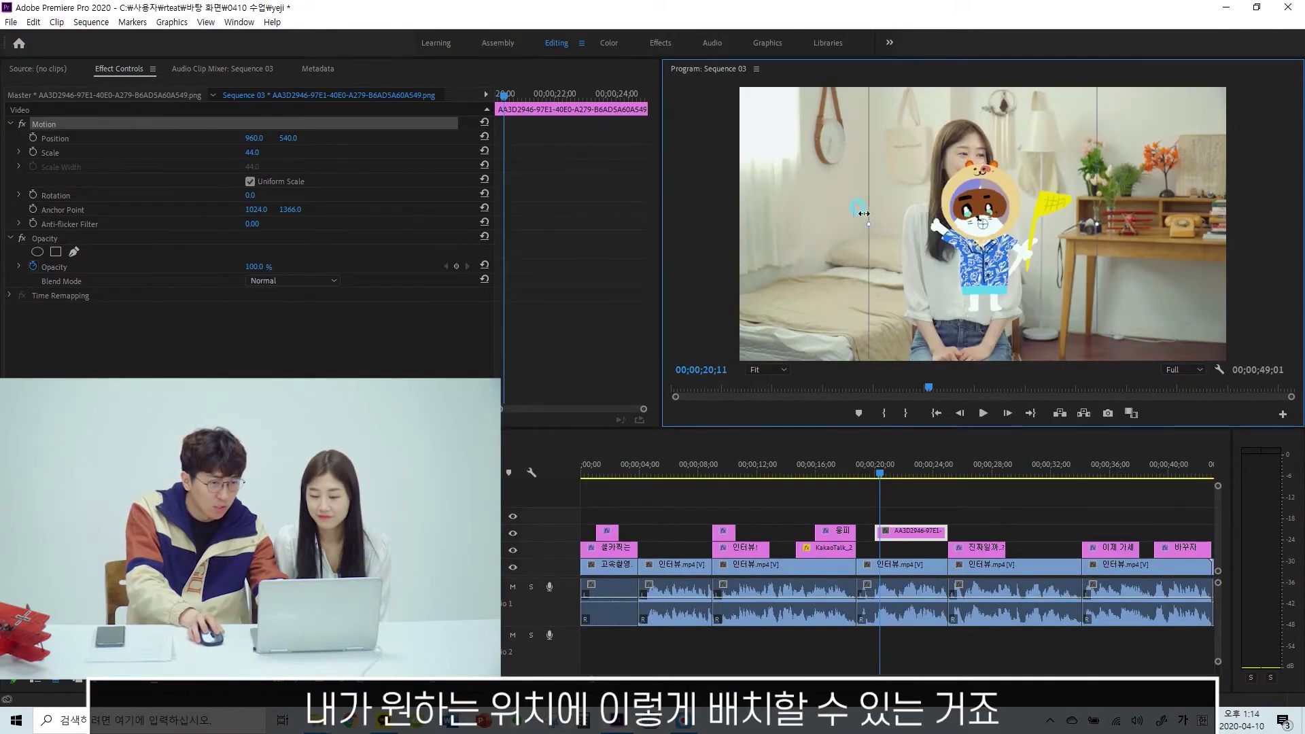
drag(1030, 214, 1082, 163)
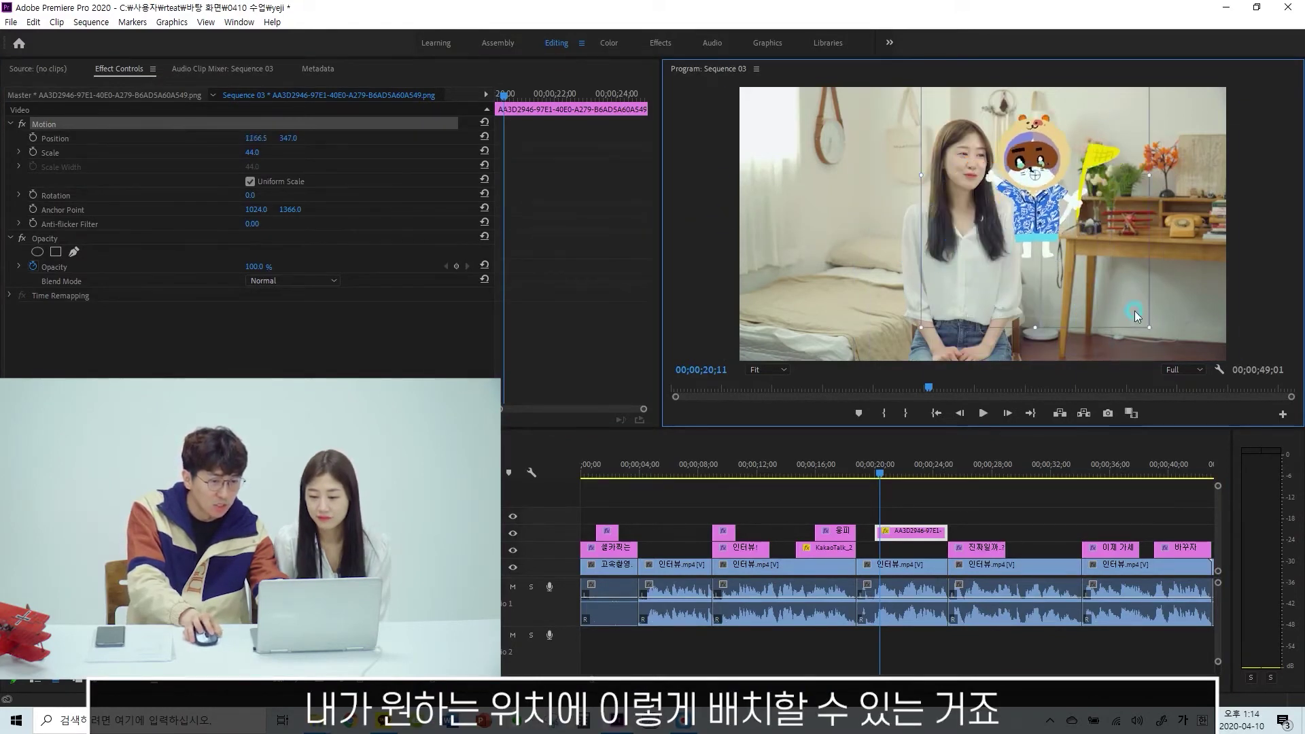
click(1005, 511)
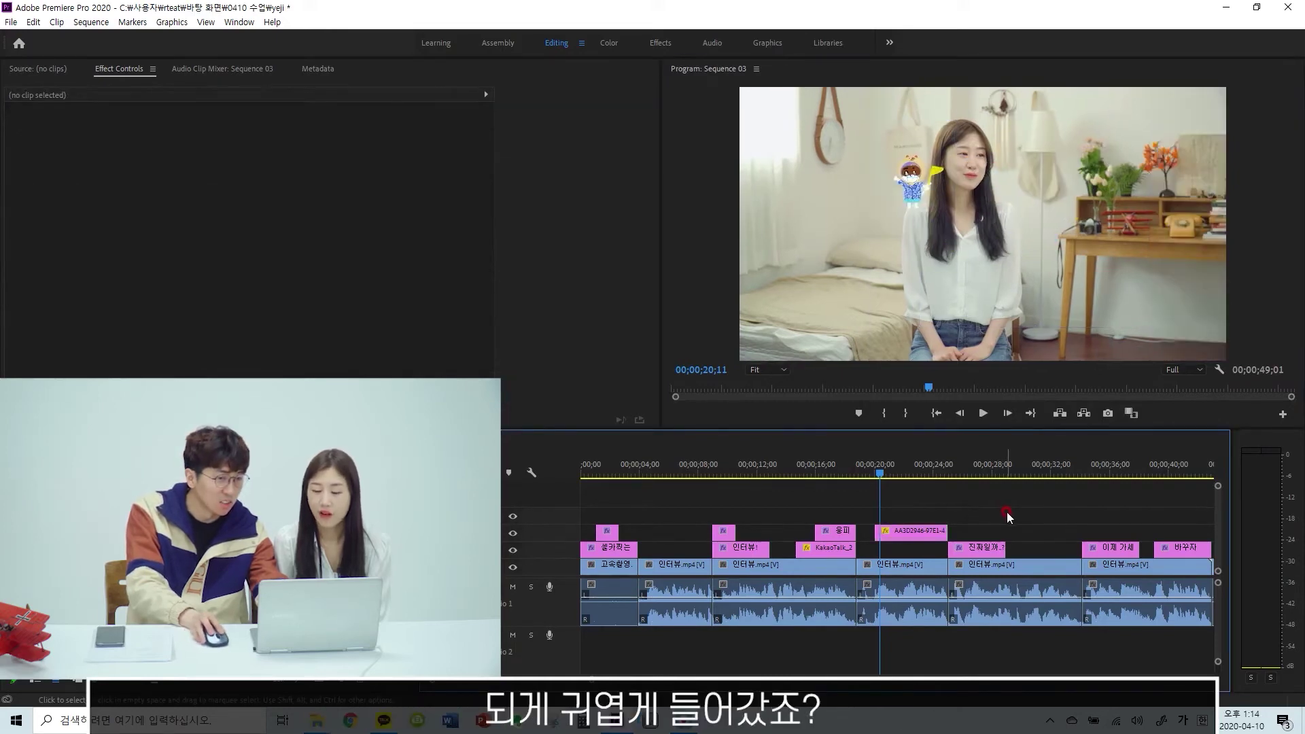
Place the S24E37FD character image on V4 at 00;00;20;11 and show its Motion properties
drag(644, 449, 882, 514)
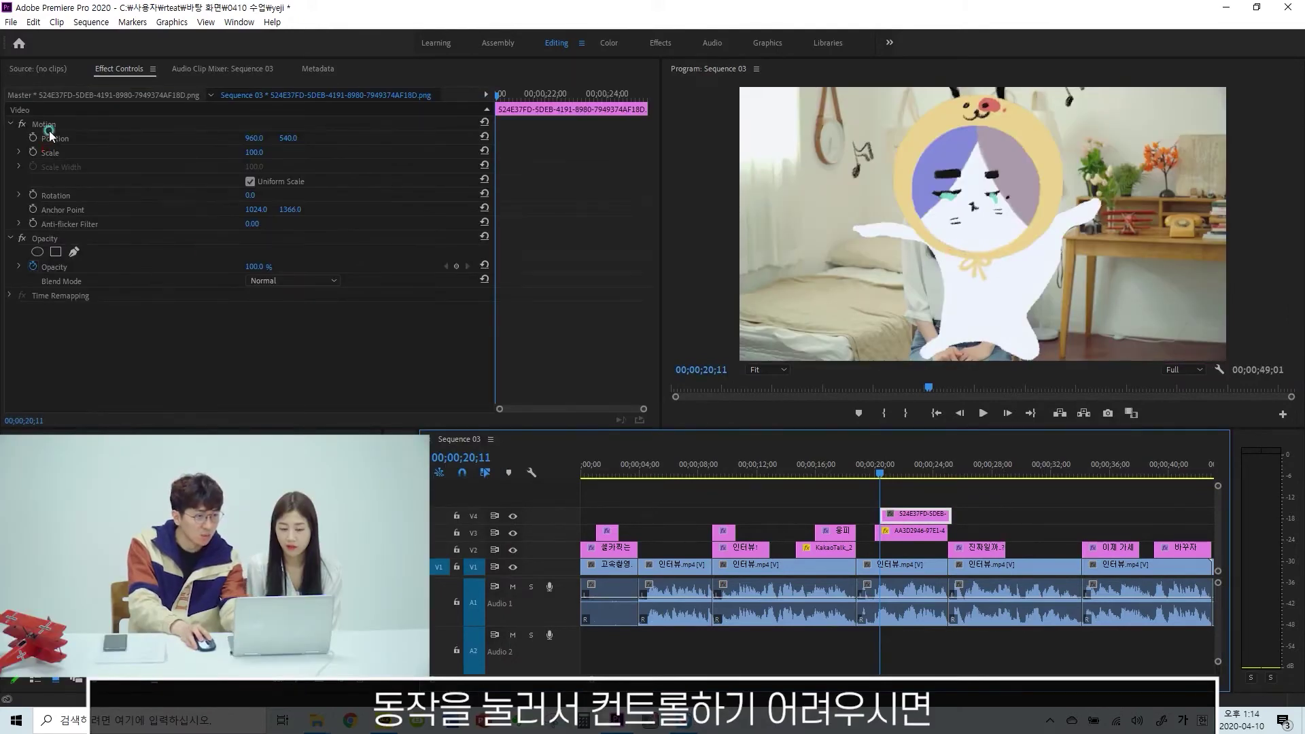
click(47, 128)
click(10, 125)
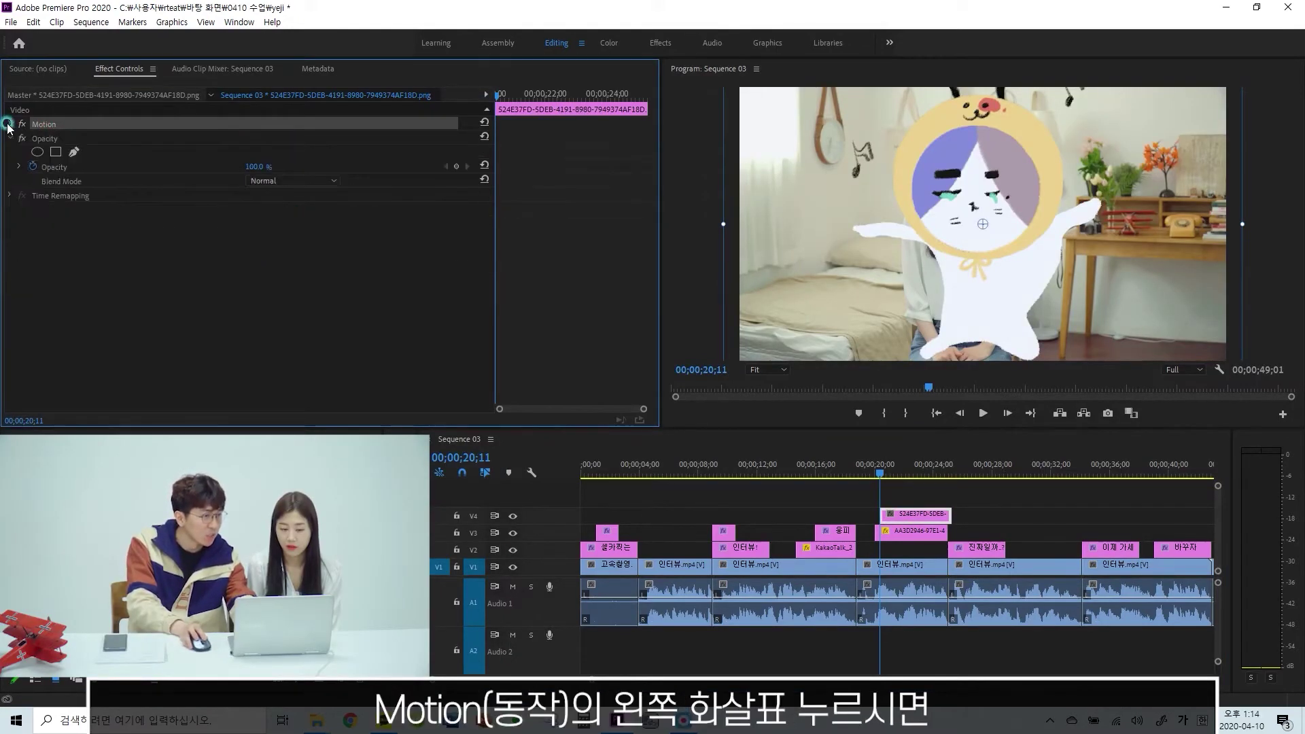
click(10, 124)
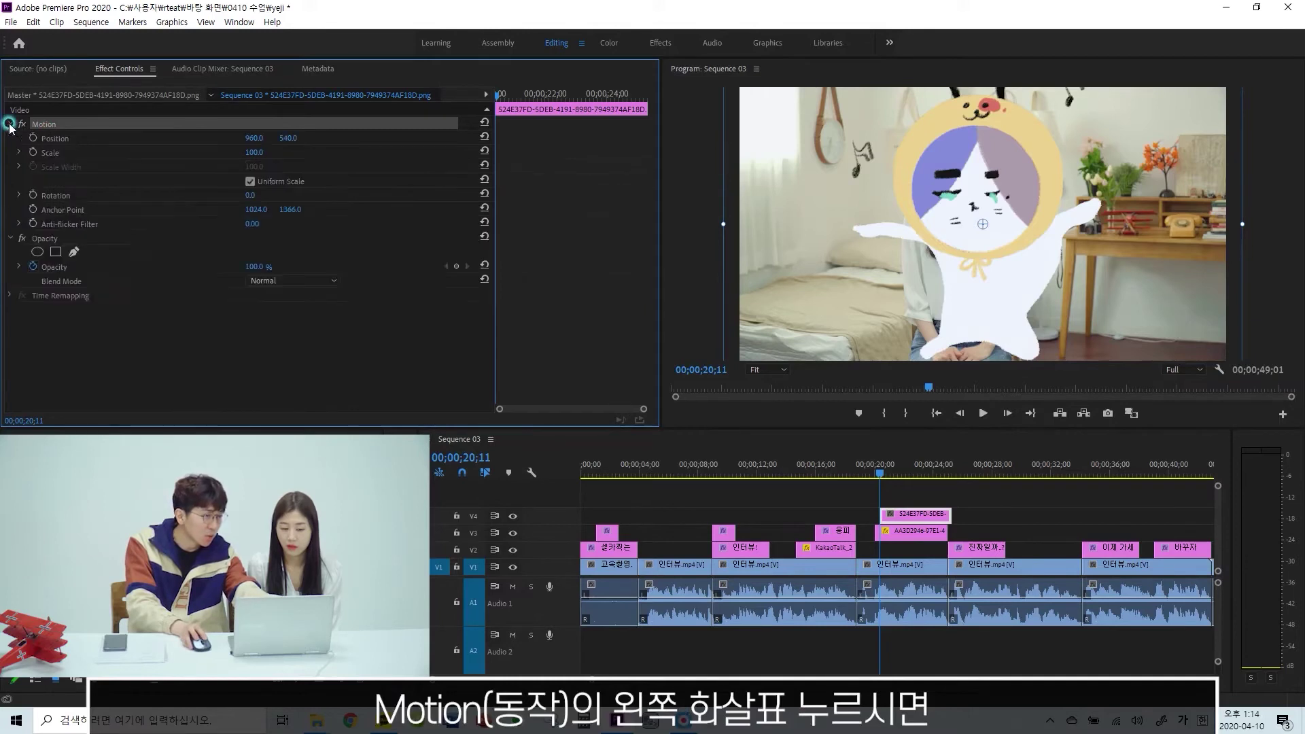
Set the S24E37FD character's scale to 28 and move it above the desk to about 1351.5, 396.9
click(50, 153)
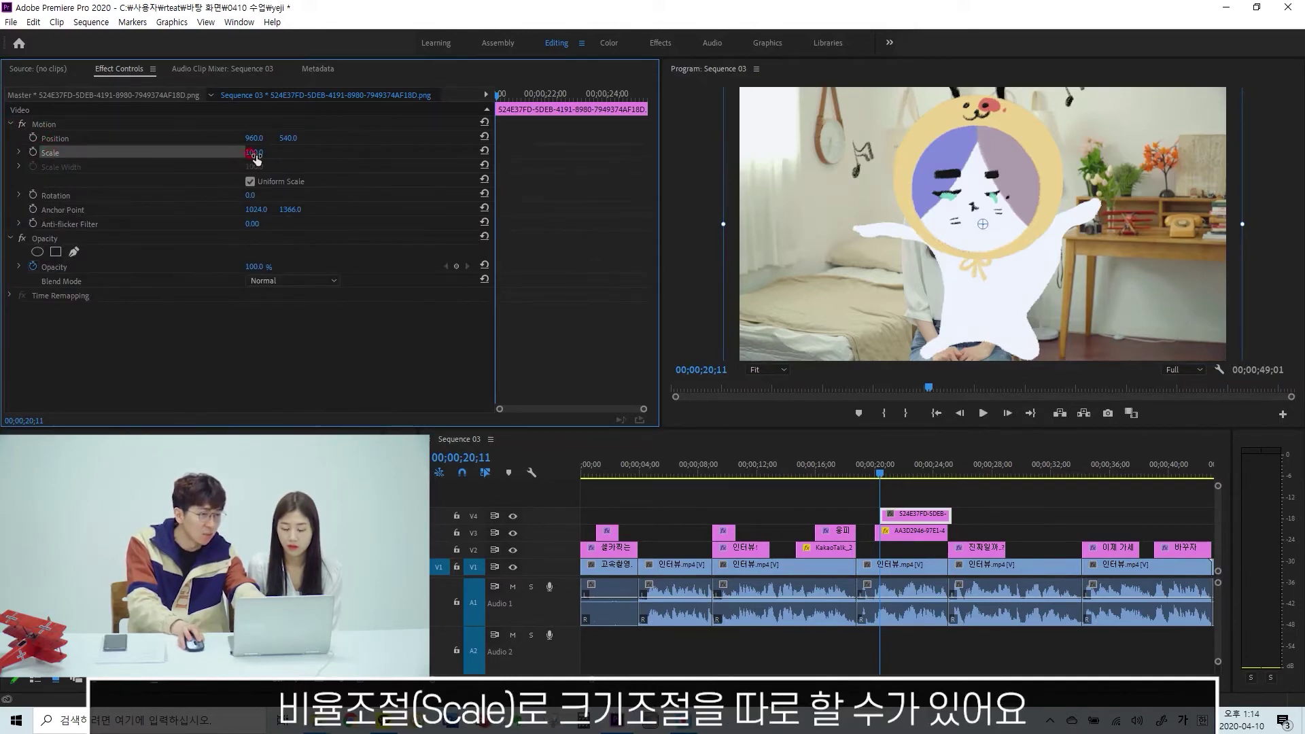
text(11)
key(Return)
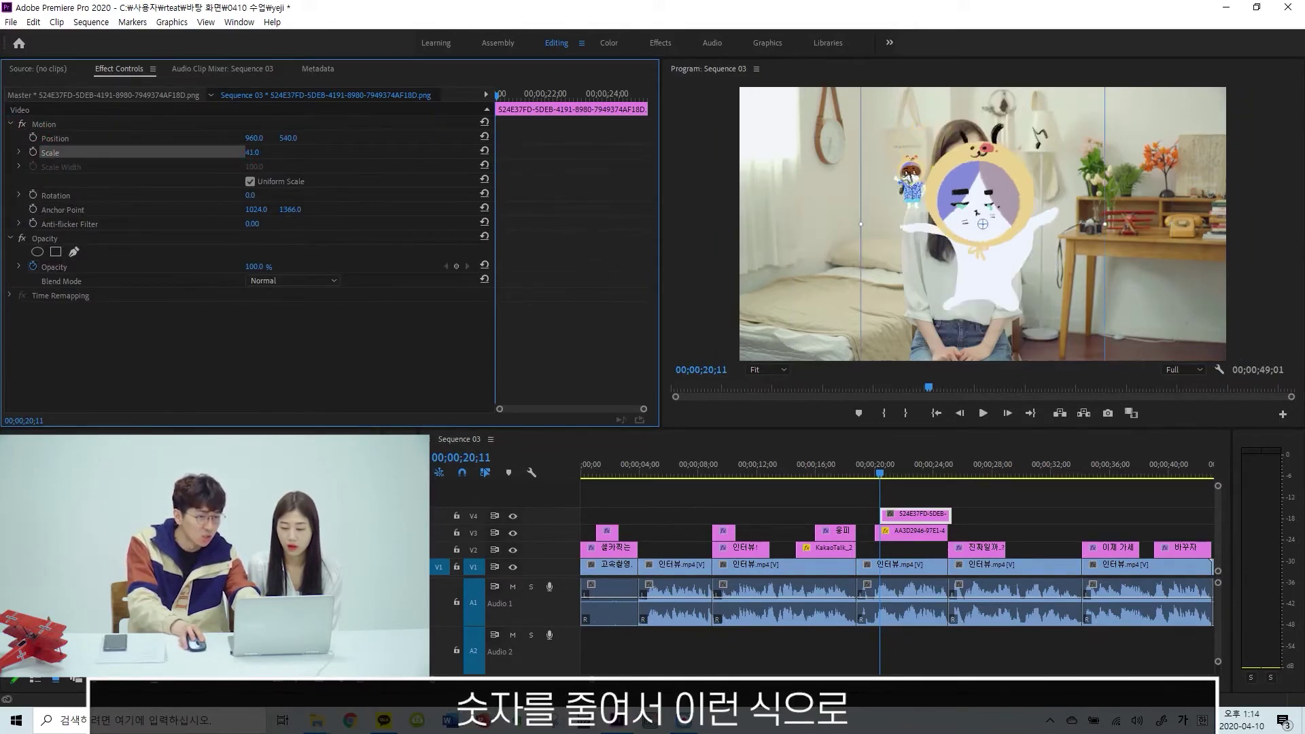
text(28)
key(Return)
click(883, 175)
drag(959, 264, 1072, 209)
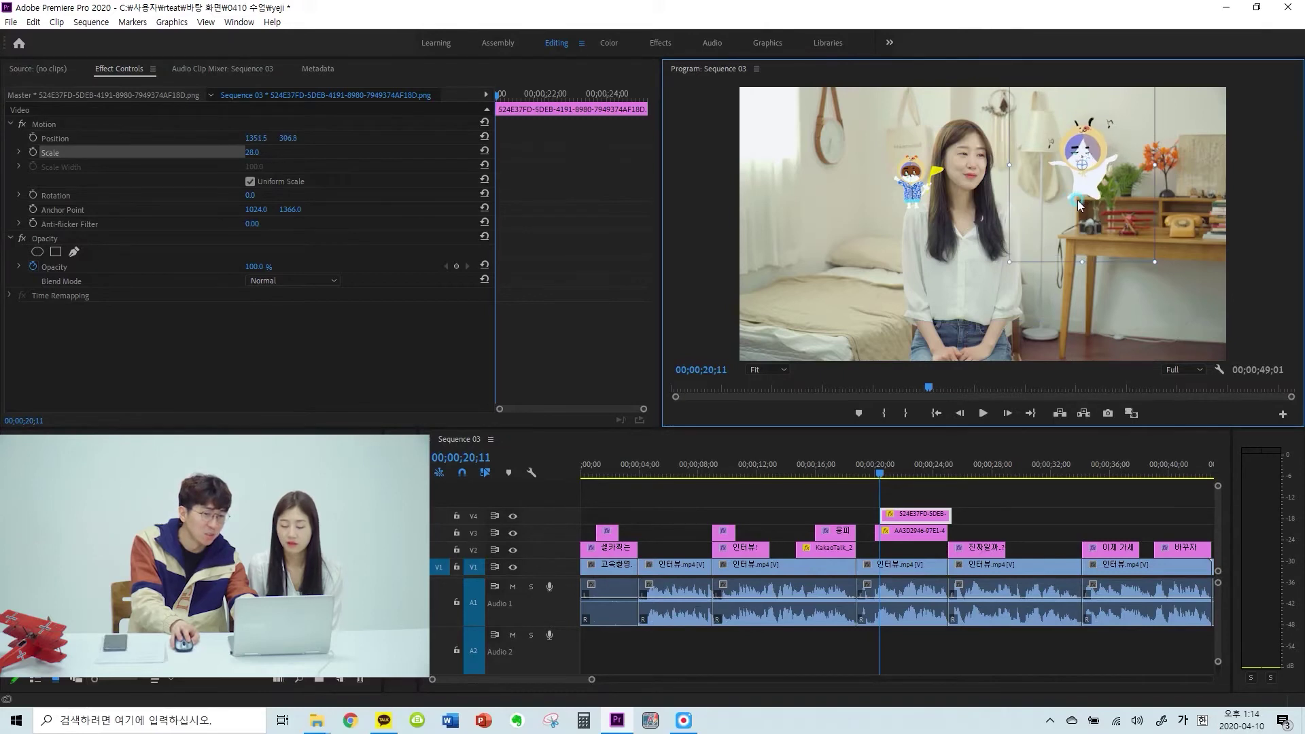
click(551, 542)
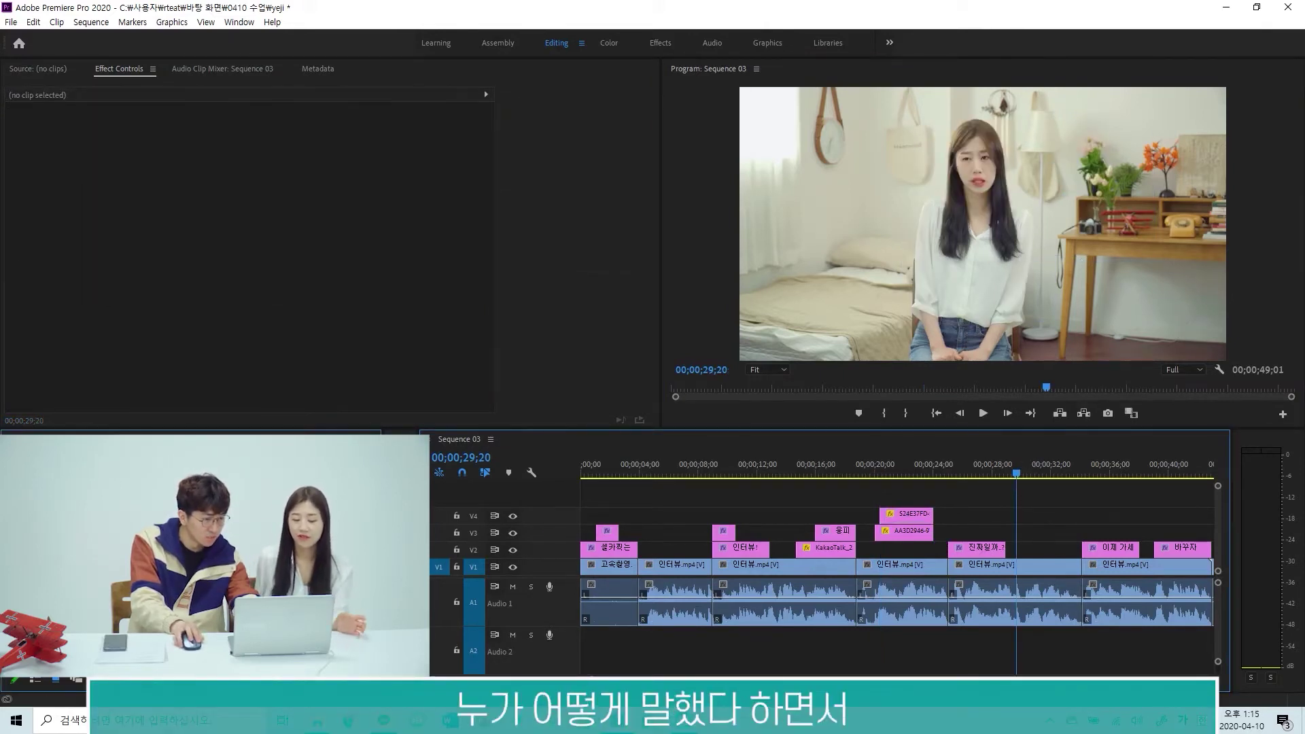
click(1024, 506)
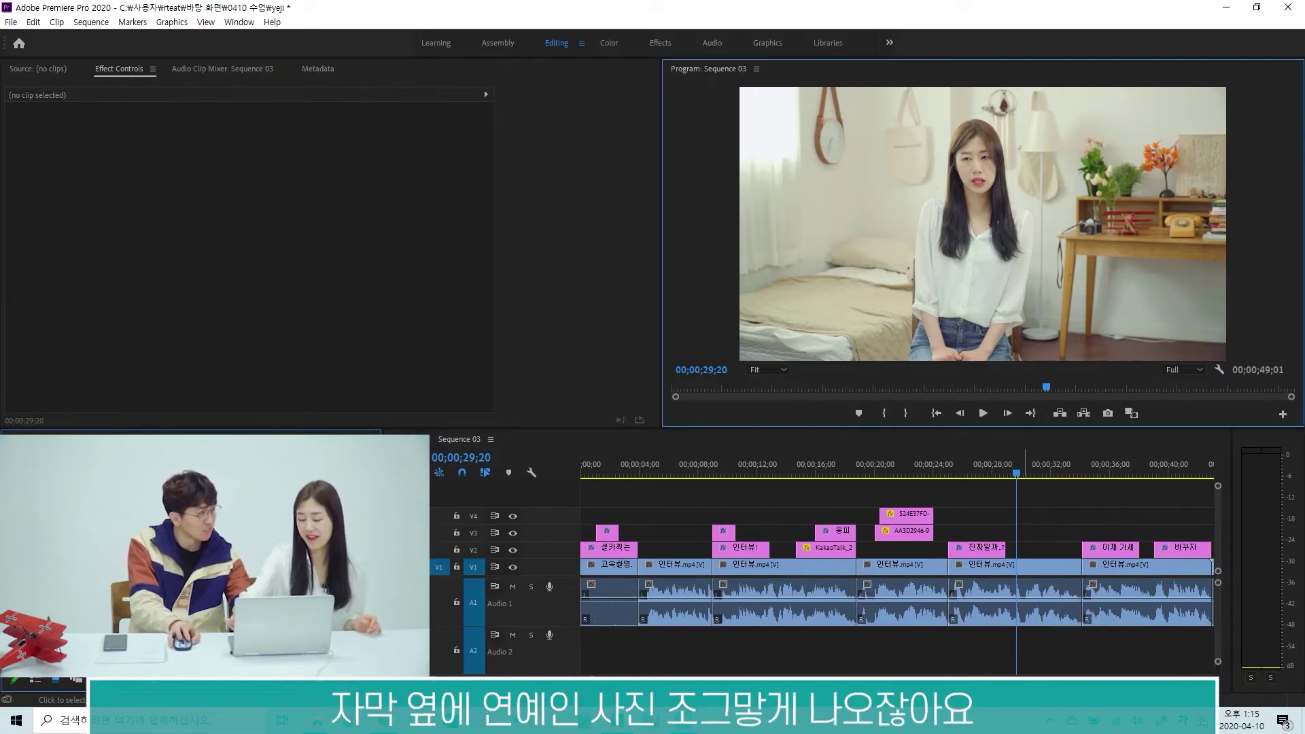
click(905, 321)
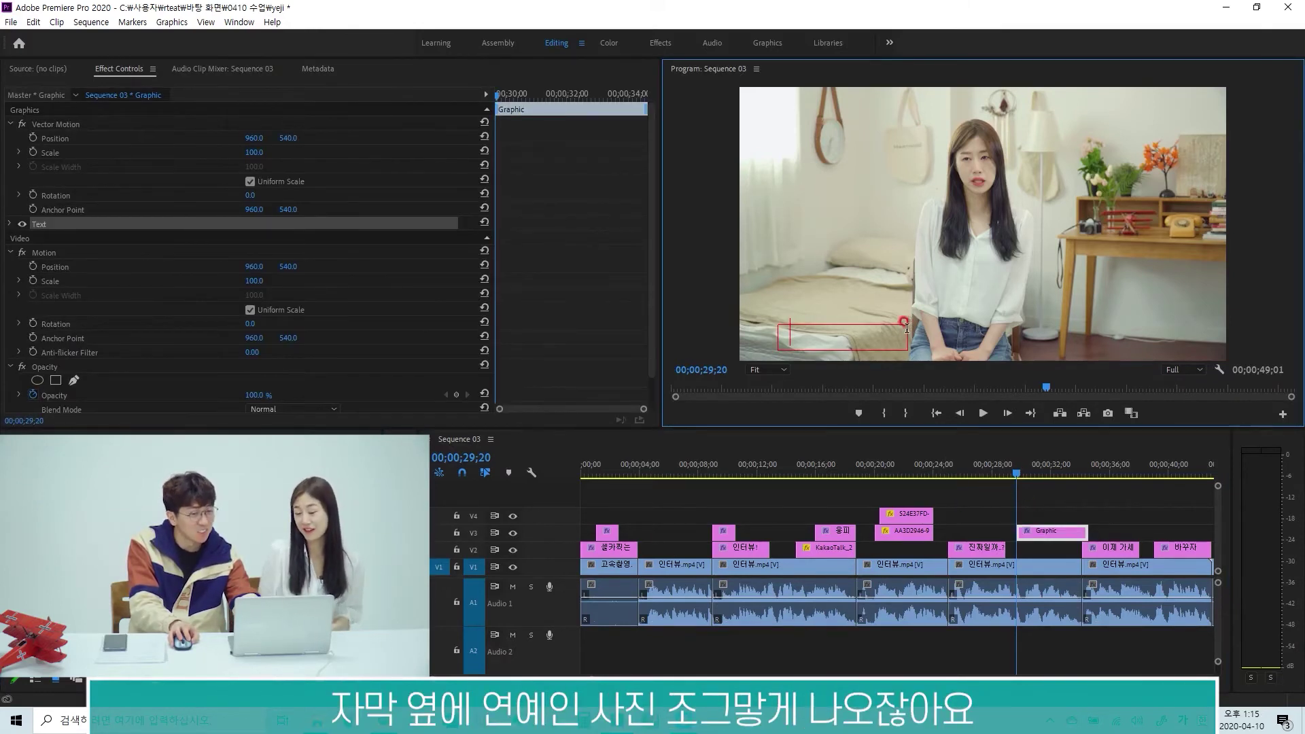
click(1016, 509)
click(1029, 531)
key(Delete)
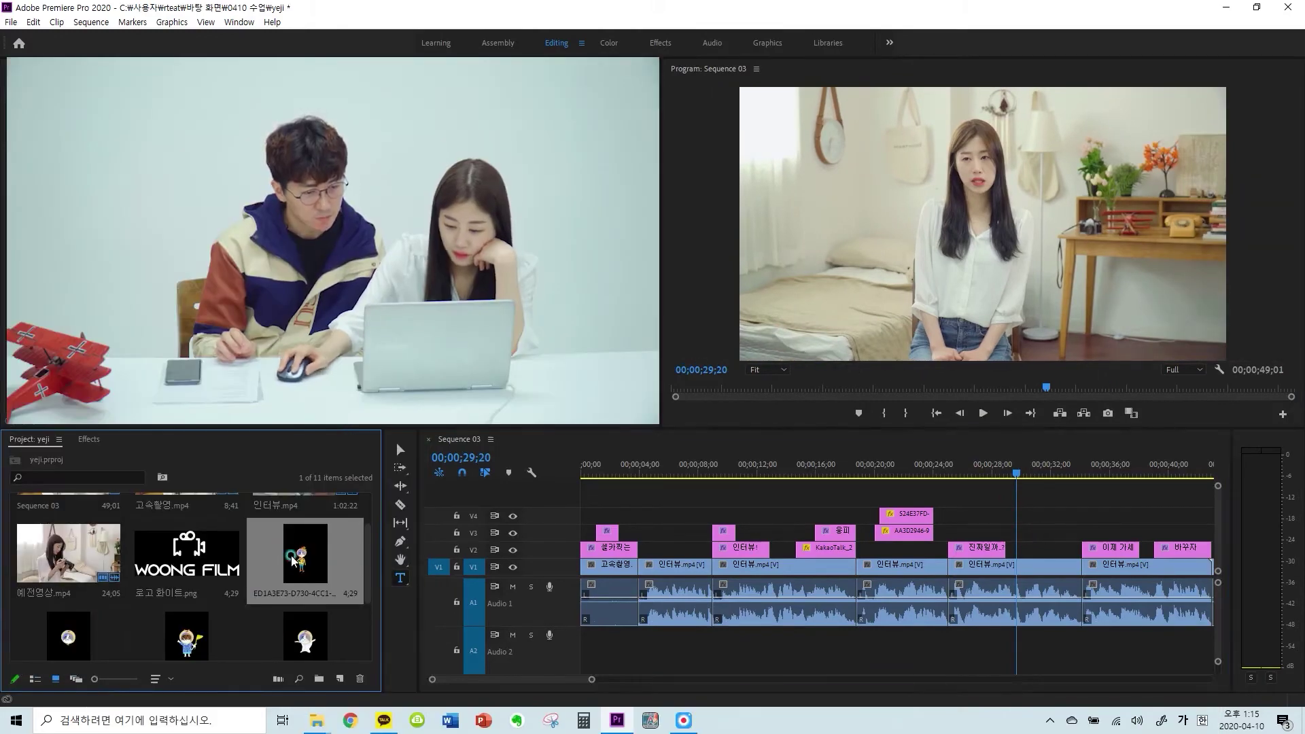
Place the ED1A3E73 cowboy character image on V2 after the 진짜일까..? caption, starting at about 29 seconds
drag(304, 554, 1010, 547)
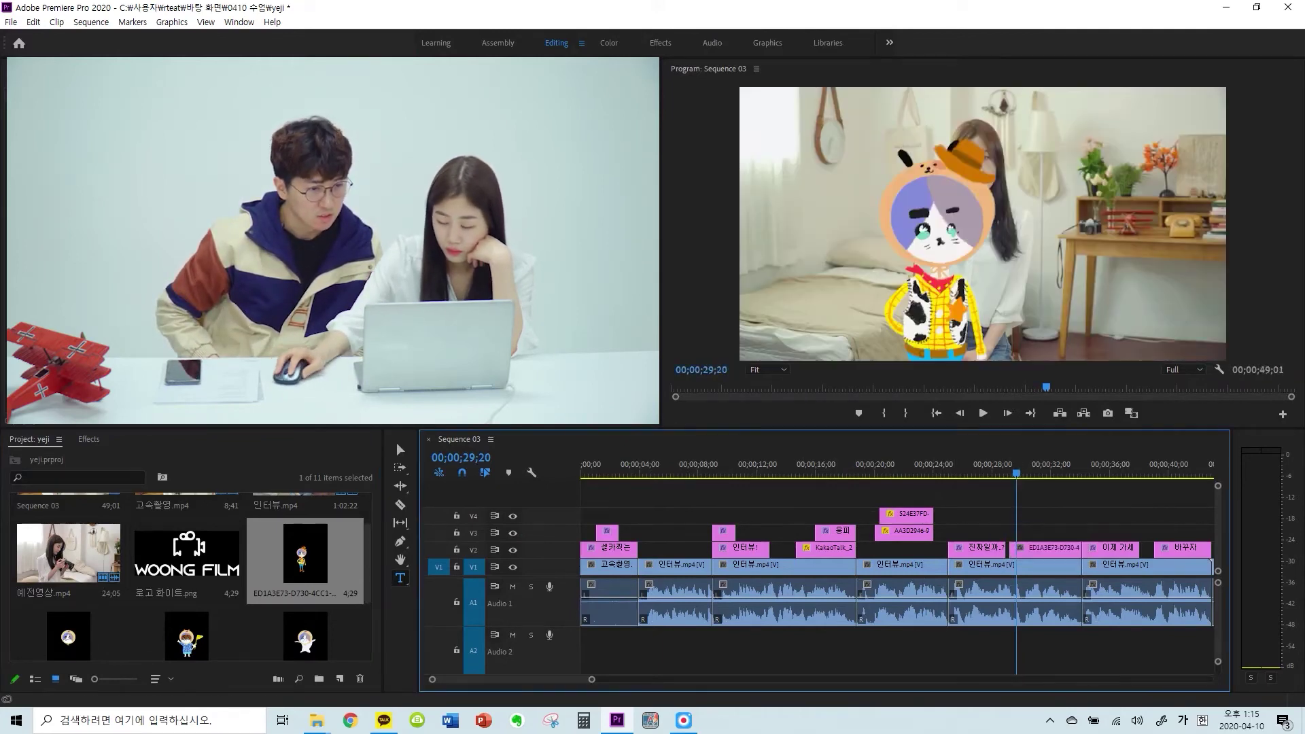
click(979, 233)
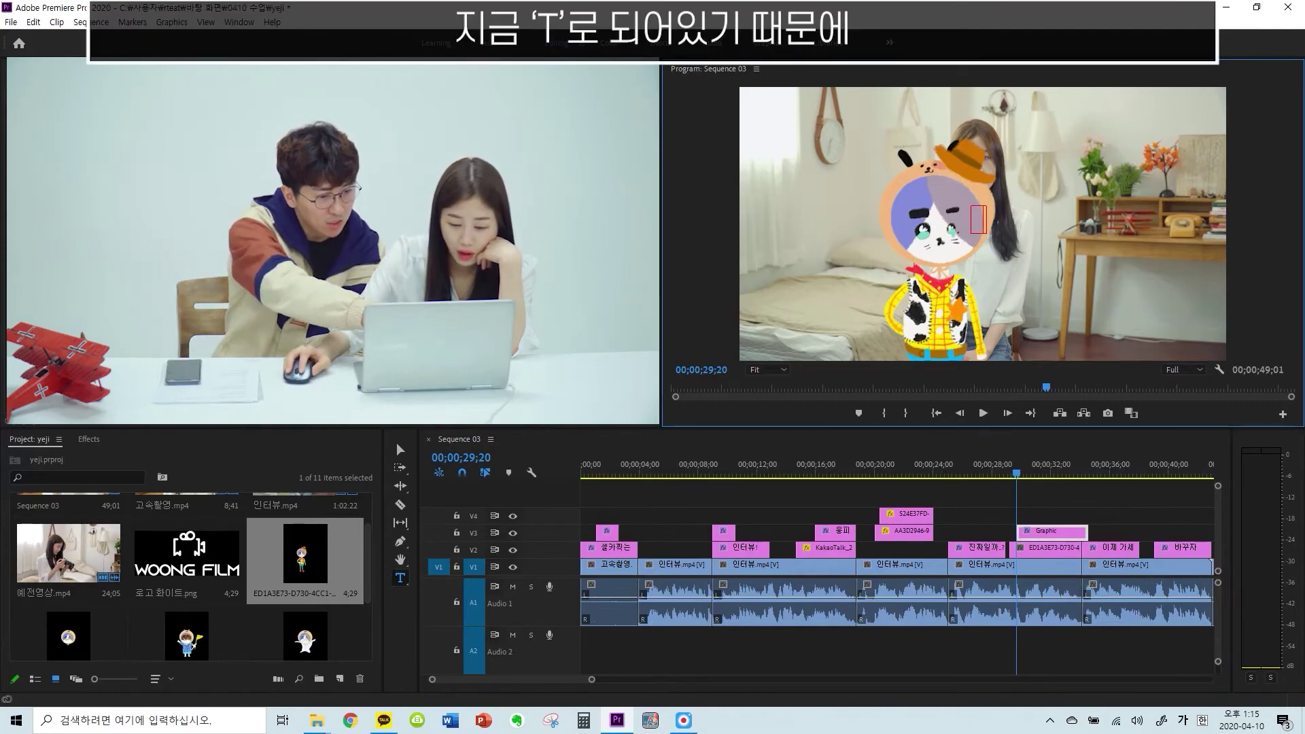
Delete the accidentally created empty text graphic on V3 above the cowboy character clip
click(401, 451)
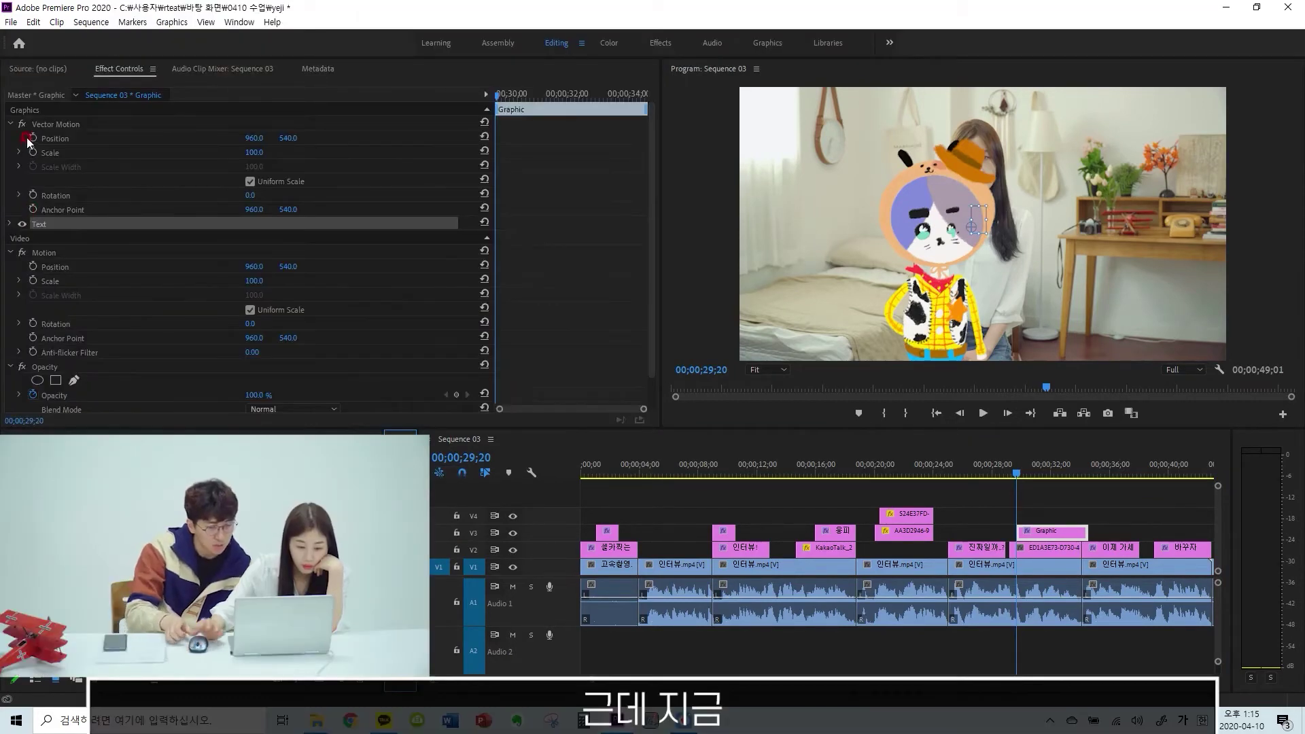
click(1042, 511)
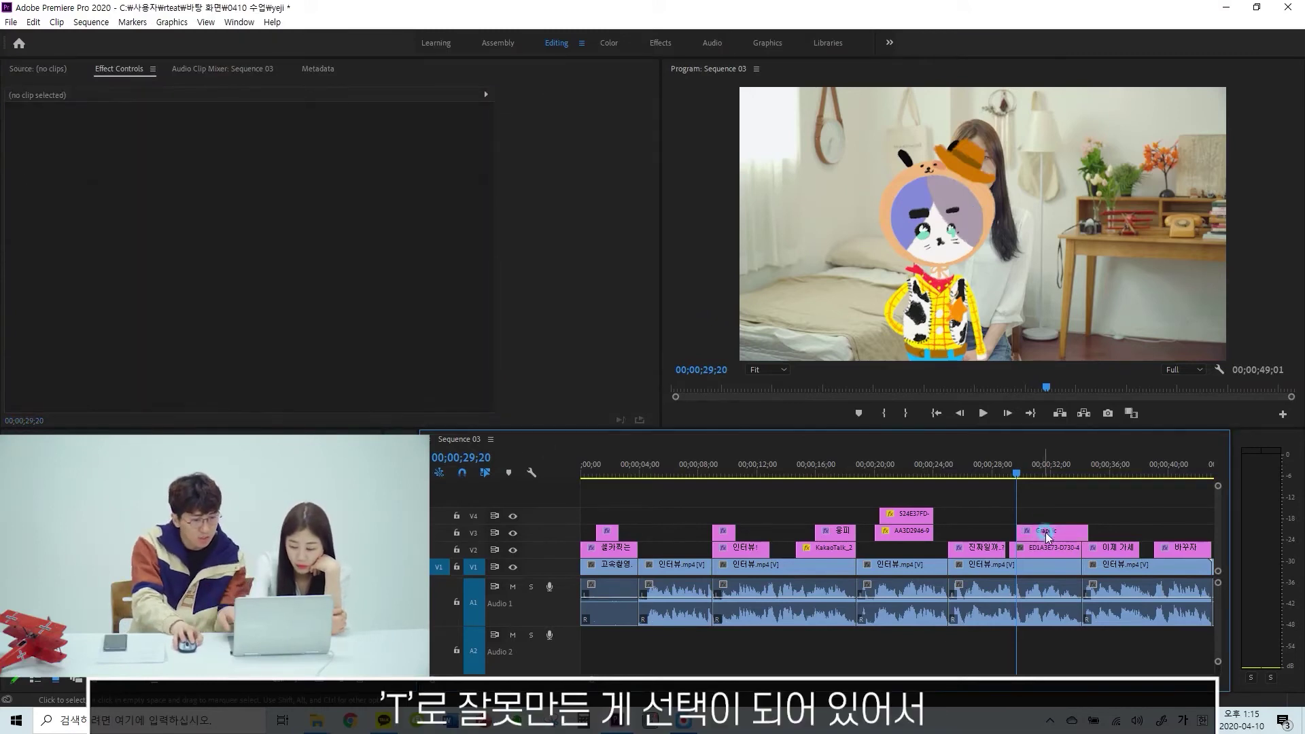
click(1047, 535)
key(Delete)
click(1029, 515)
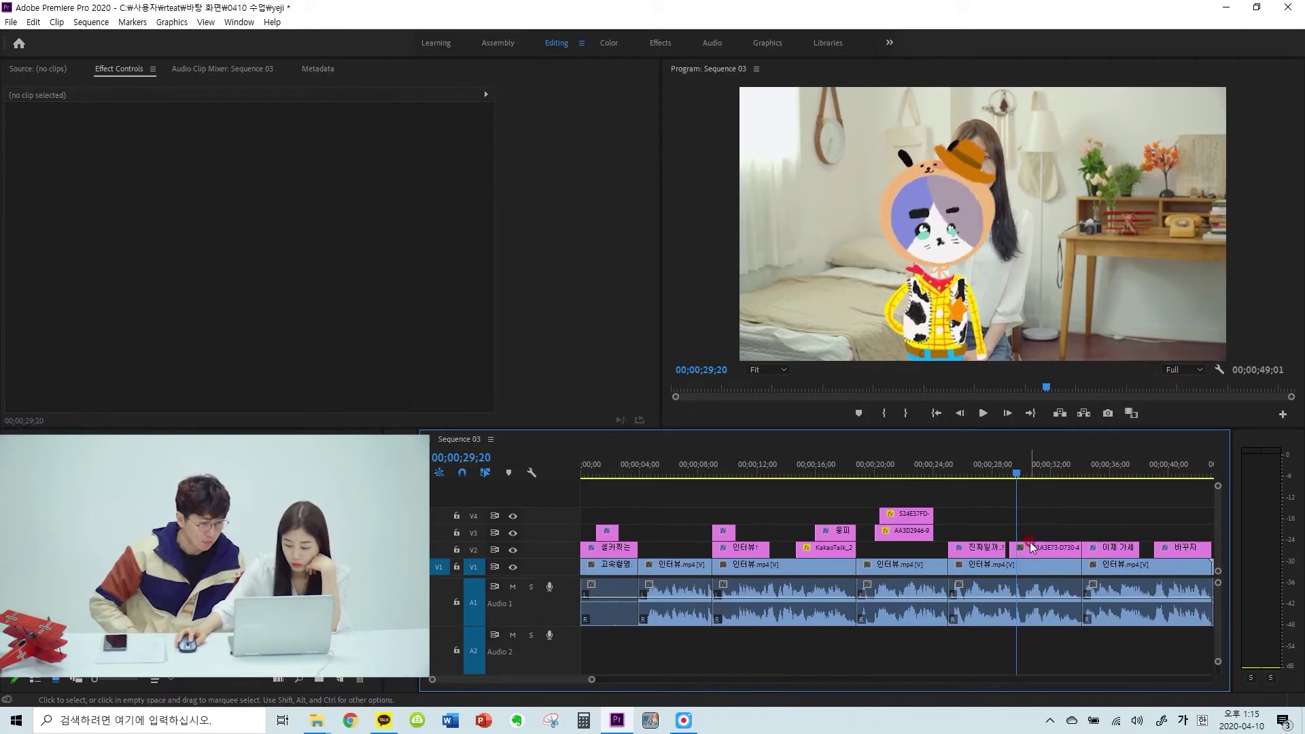
Set the ED1A3E73 cowboy character's scale to 50, shrink it a bit more and move it over the bed beside the woman
click(1031, 548)
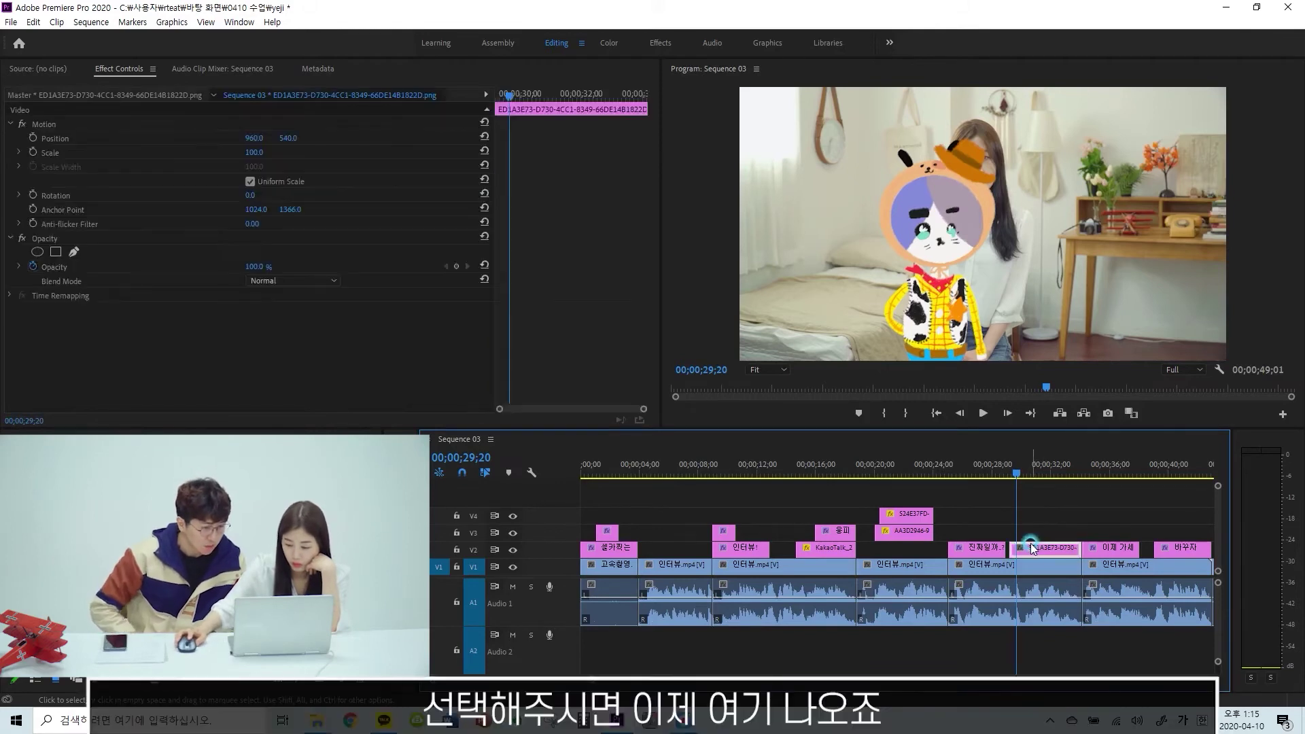
click(41, 126)
click(915, 199)
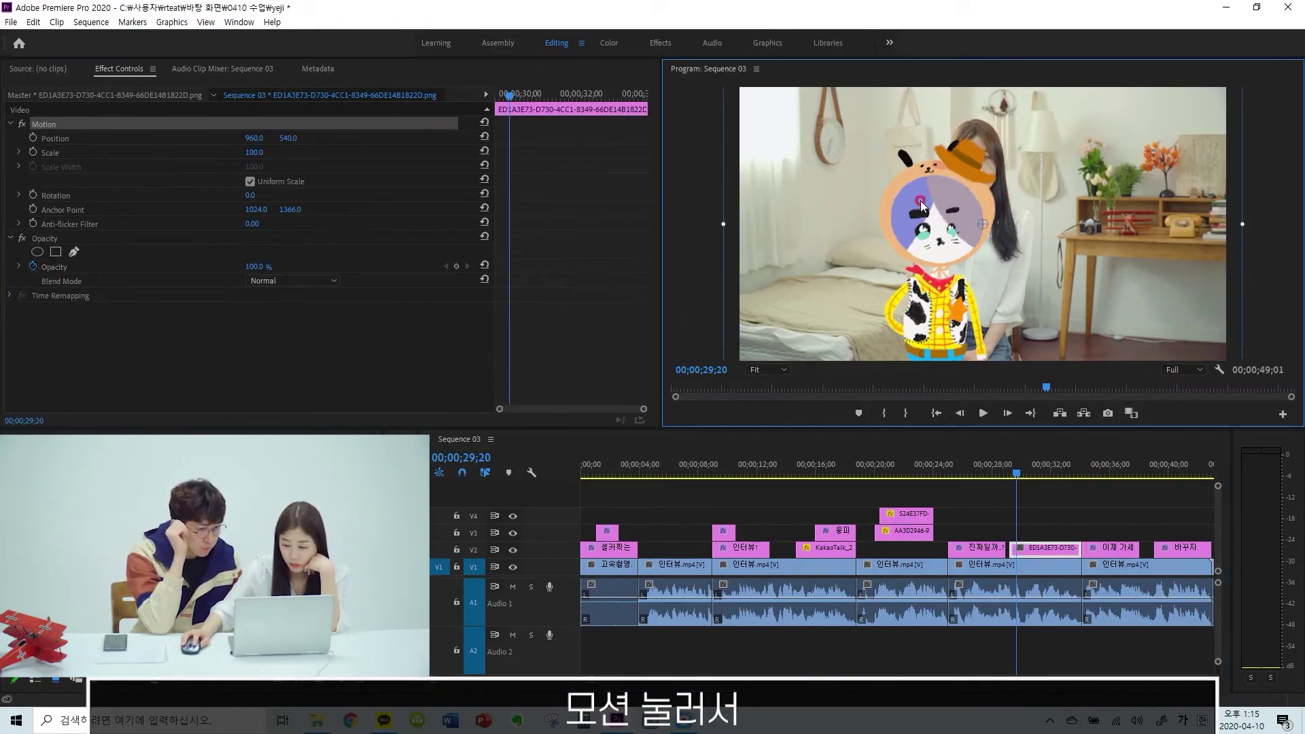
click(662, 421)
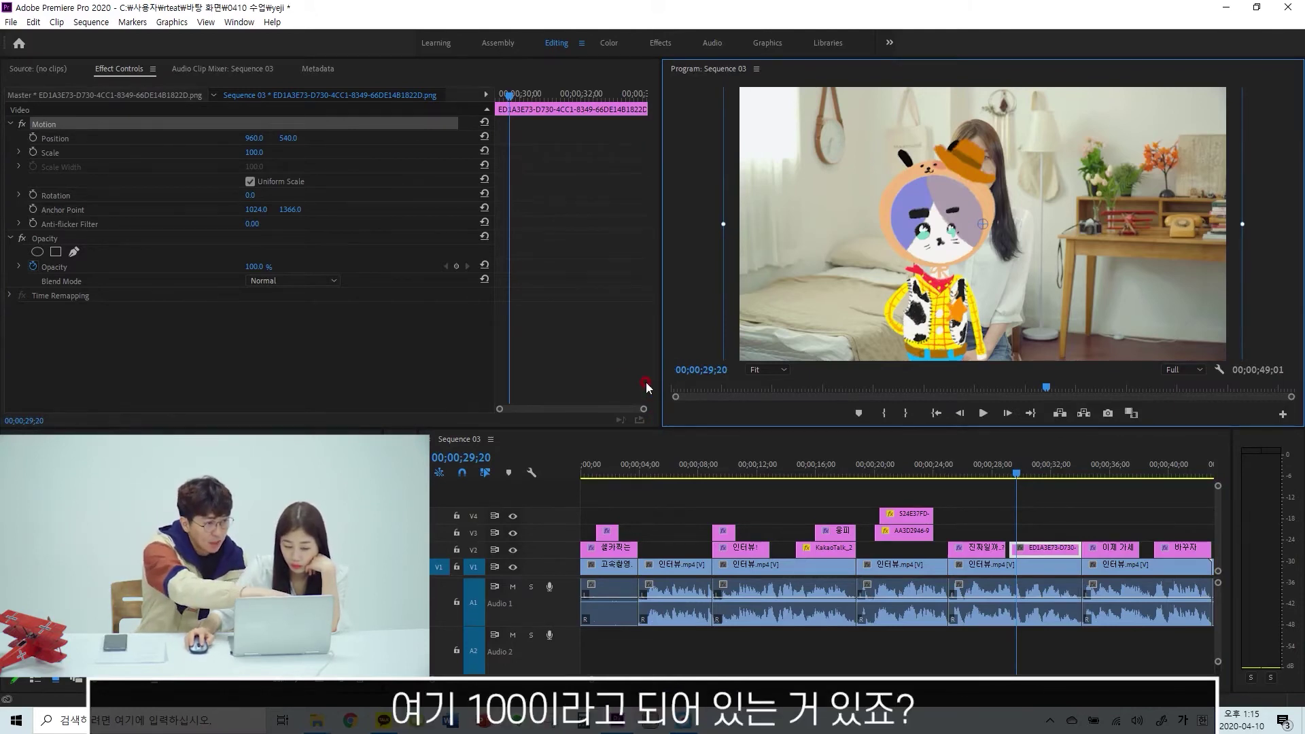
drag(265, 155, 246, 155)
click(249, 154)
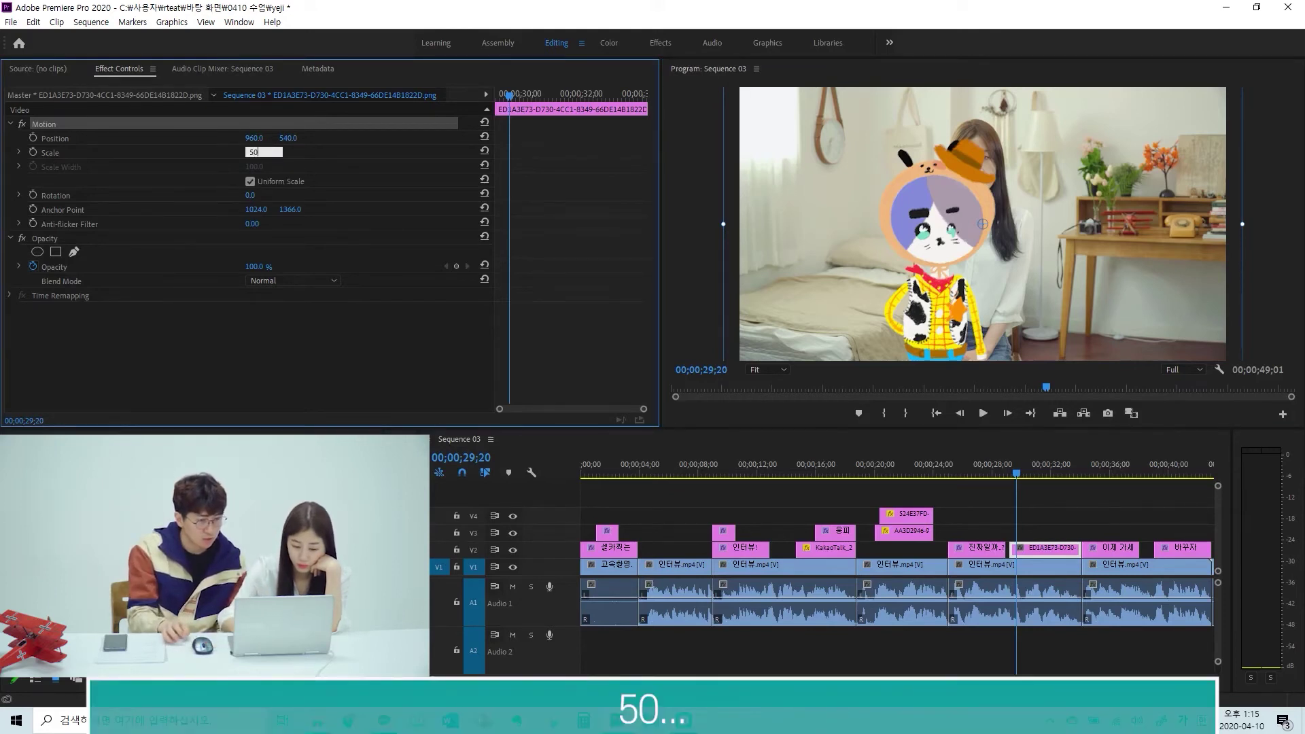
text(50)
key(Return)
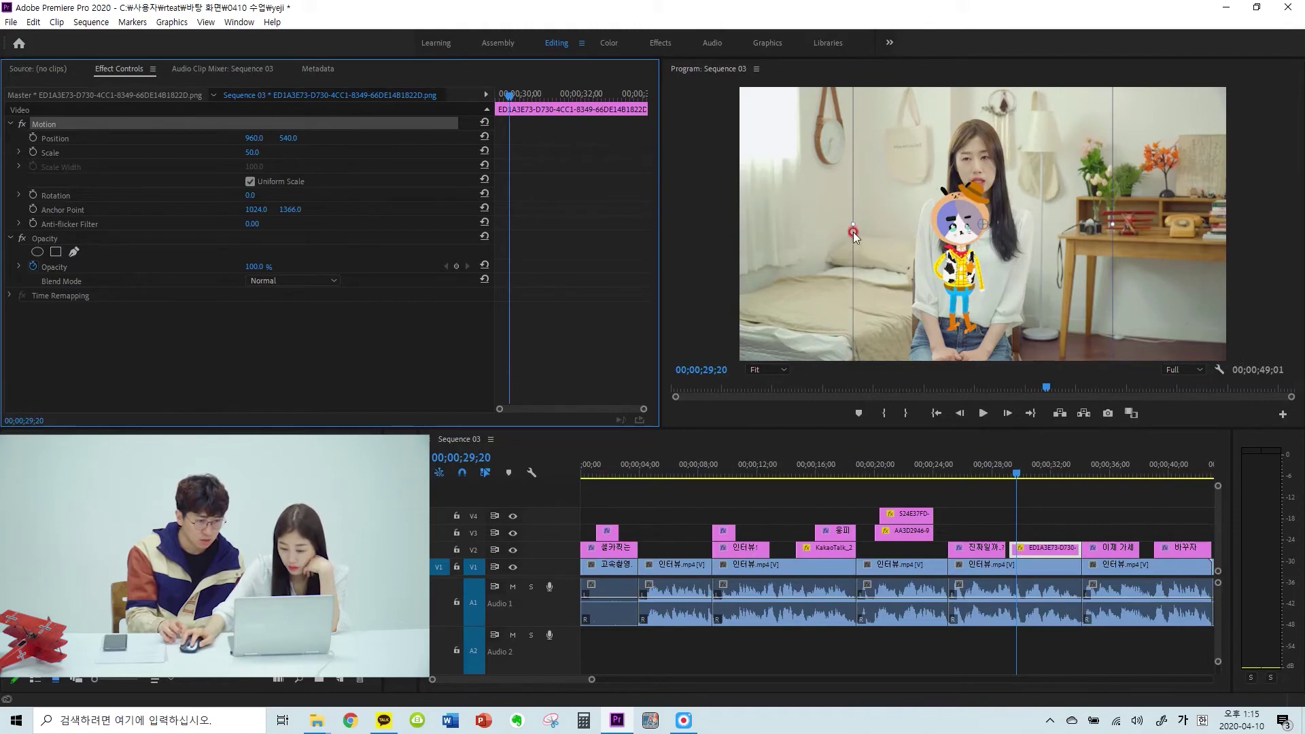
drag(852, 223, 897, 218)
drag(977, 231, 835, 251)
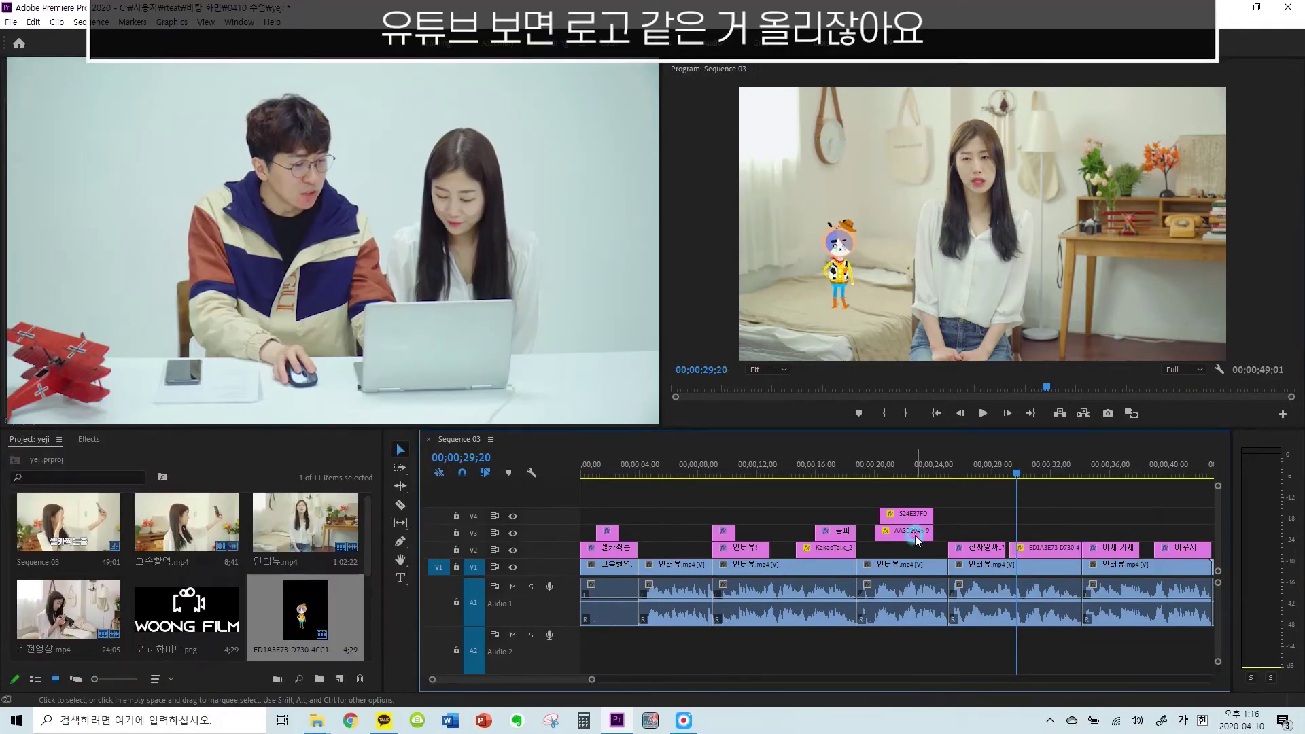
Place the 로고 화이트.png logo on V5 near the sequence's end, scaled to 29.5 in the frame's upper-right corner at 1802.0, 61.6
key(minus)
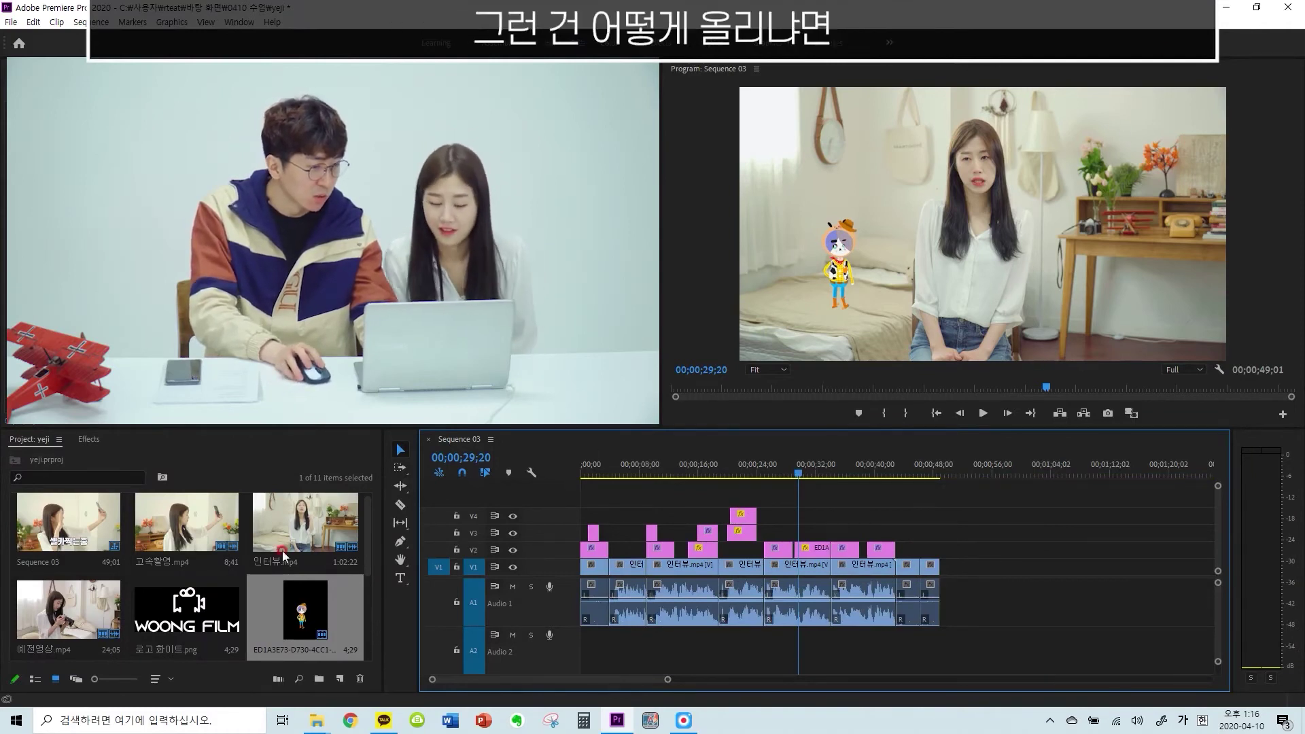
drag(187, 608, 848, 502)
click(918, 469)
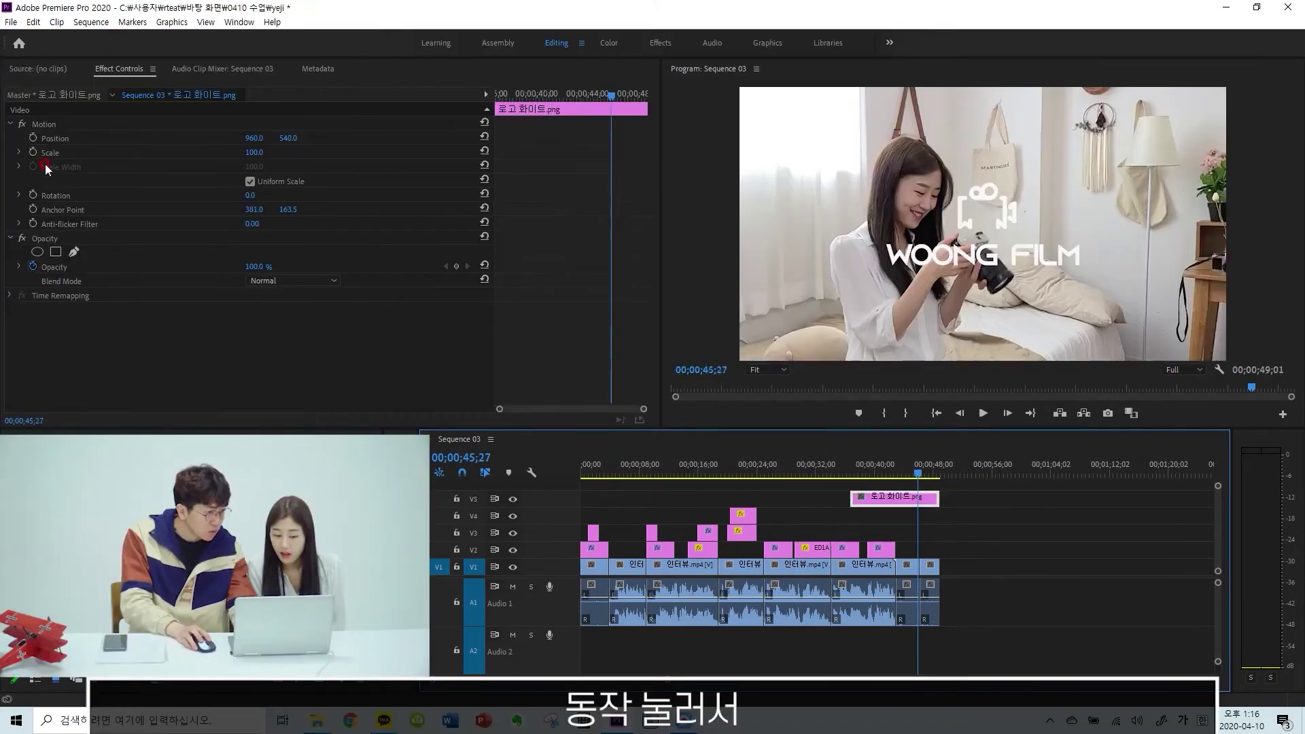
click(52, 127)
drag(1071, 263, 1199, 108)
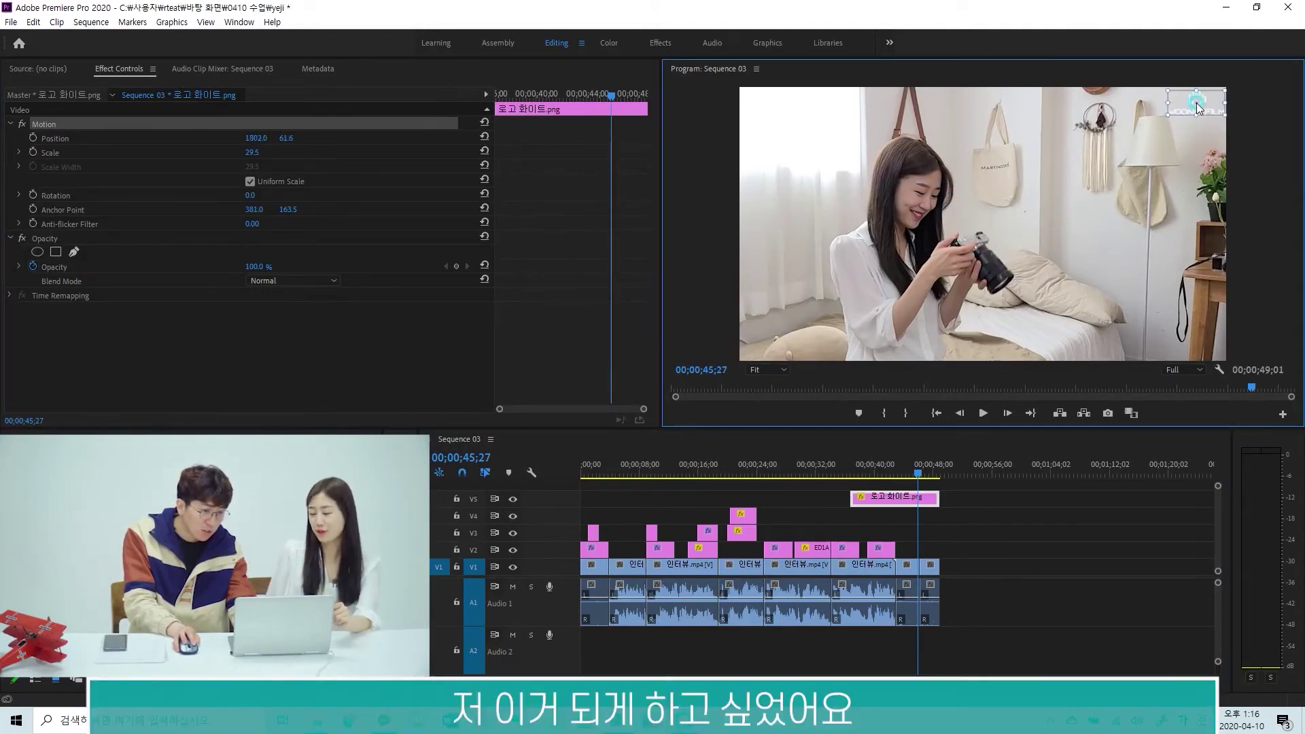
Extend the logo clip's start back to the beginning of the sequence and preview it over several parts of the video
drag(853, 499, 535, 514)
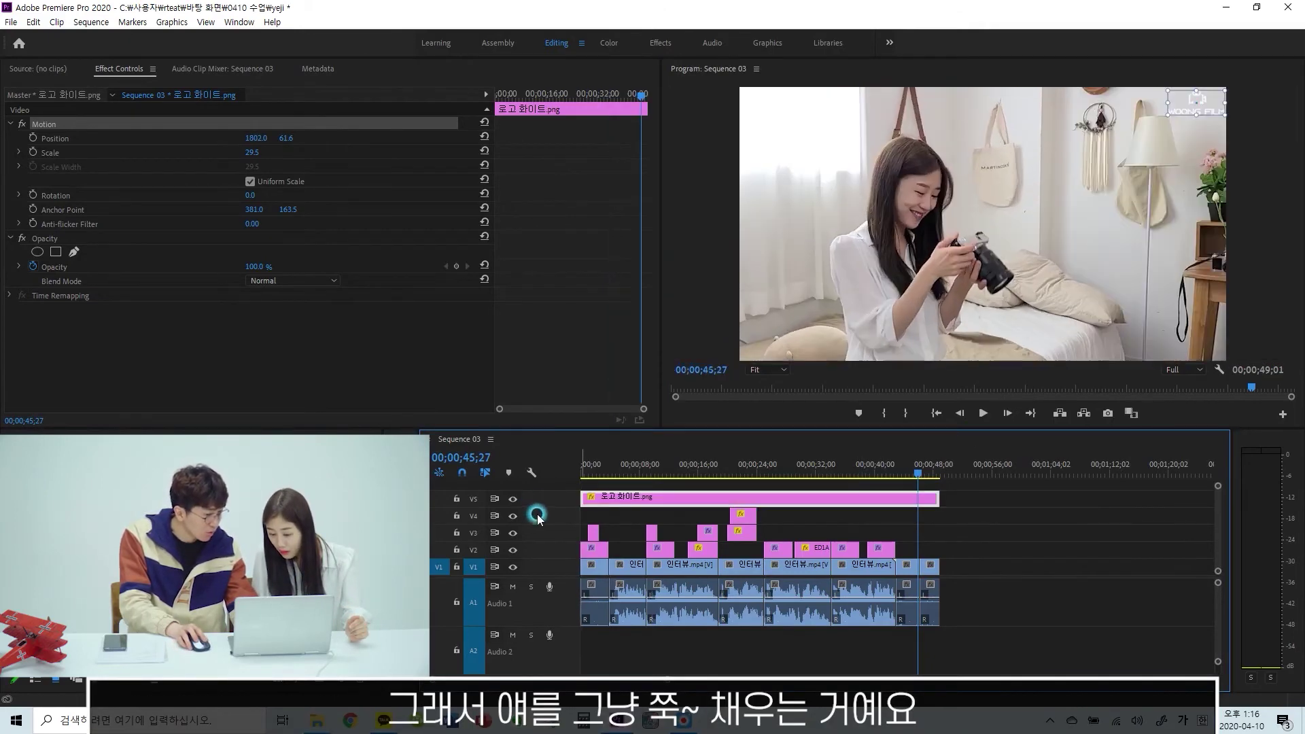
click(606, 474)
drag(616, 483, 647, 488)
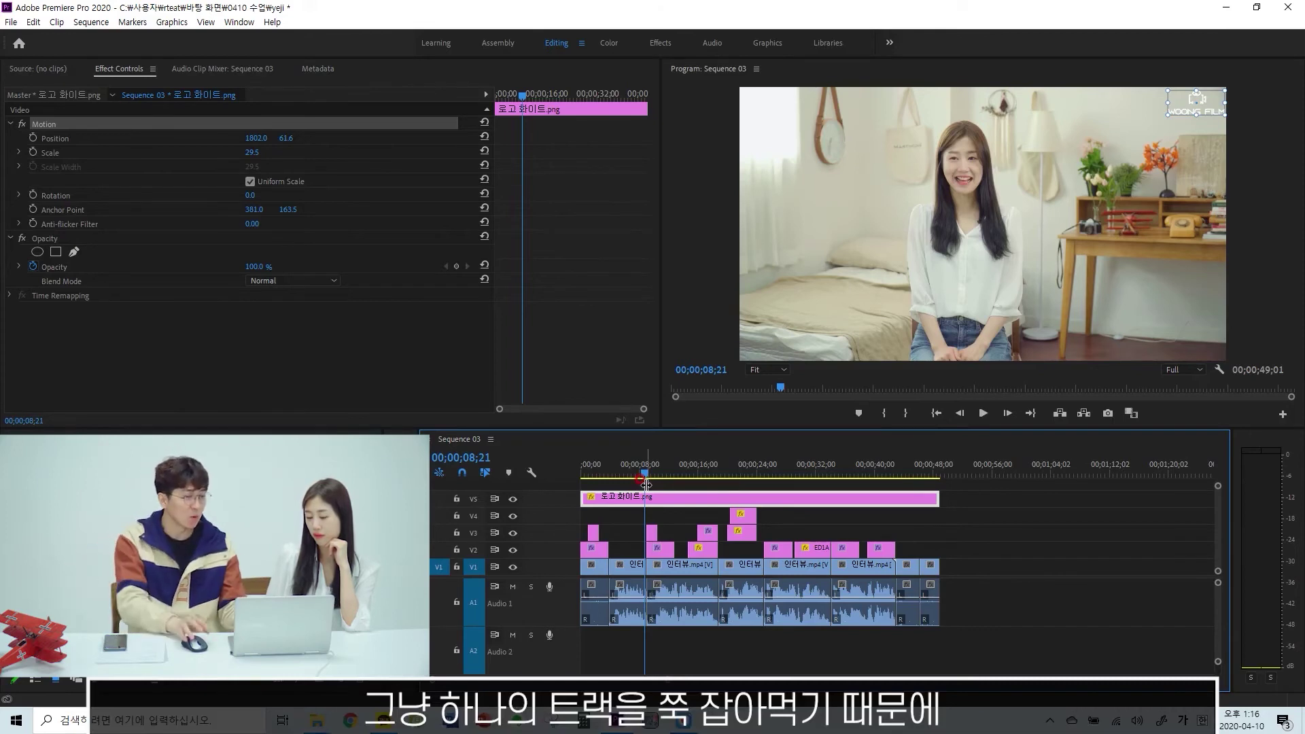
drag(646, 484, 690, 468)
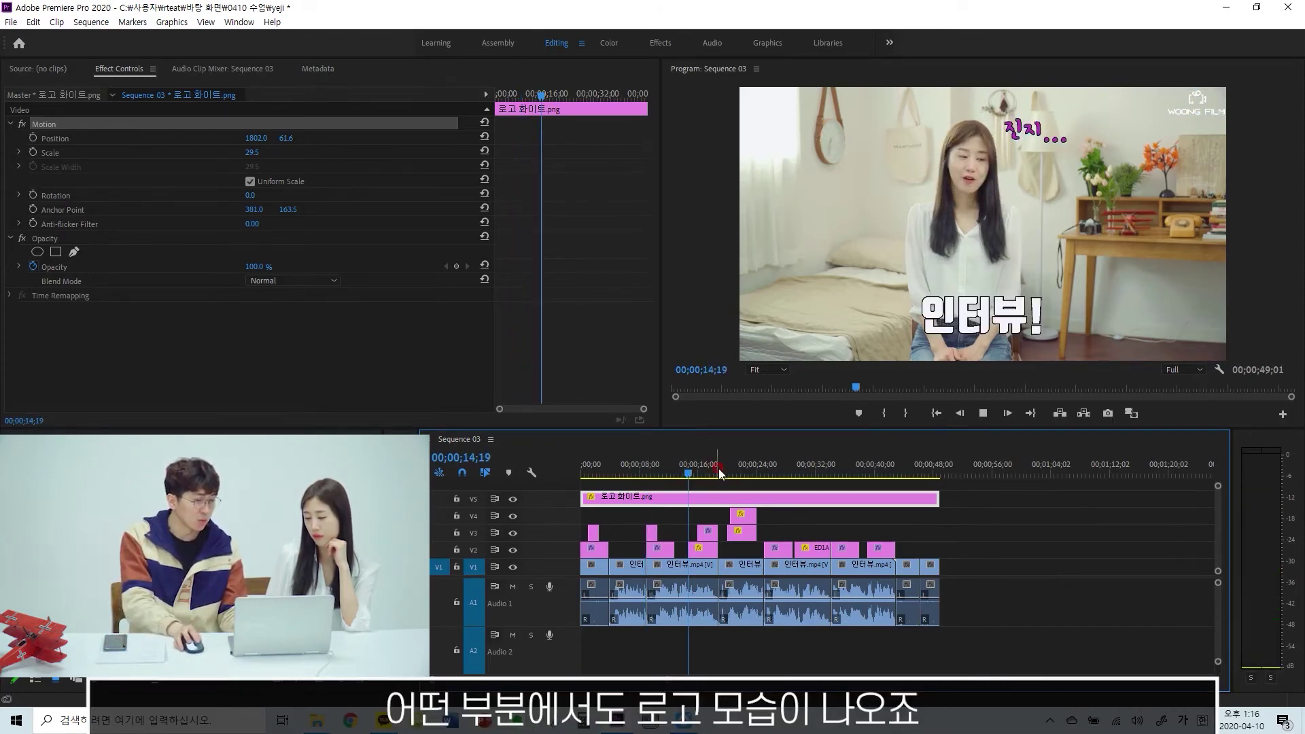
key(space)
click(721, 513)
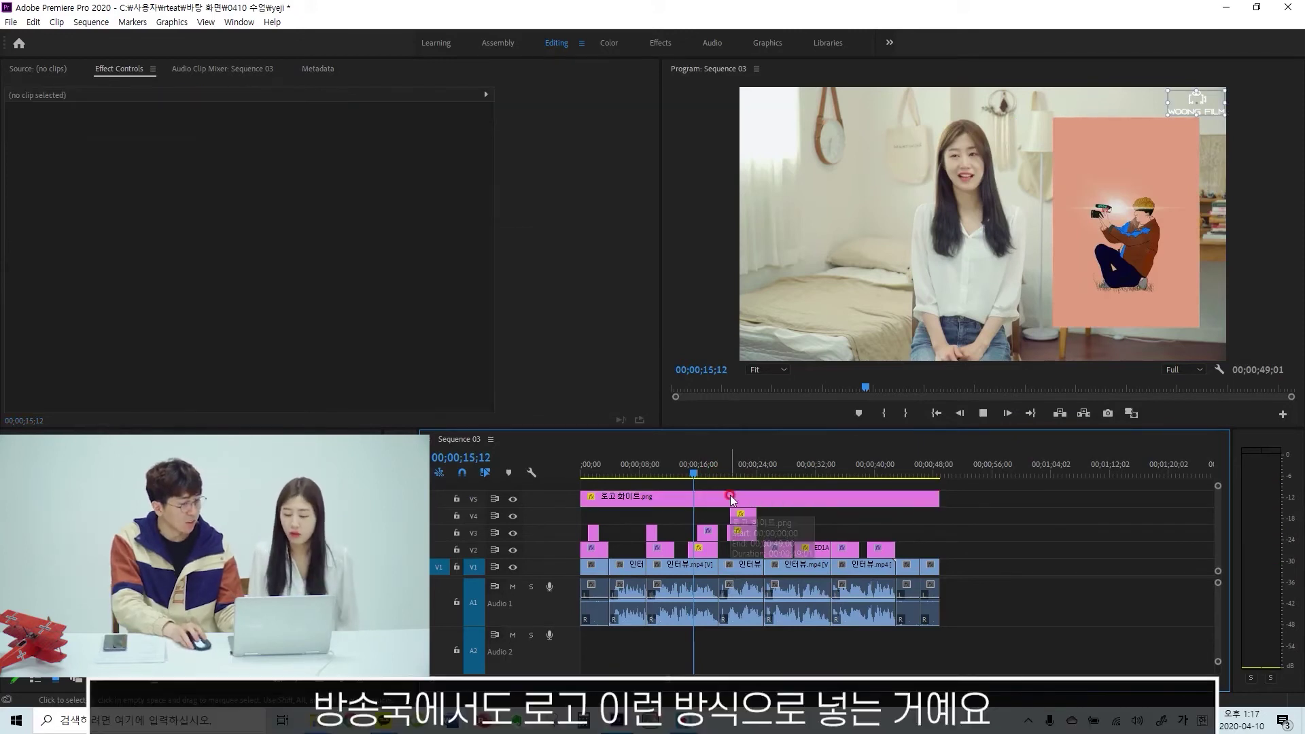
key(space)
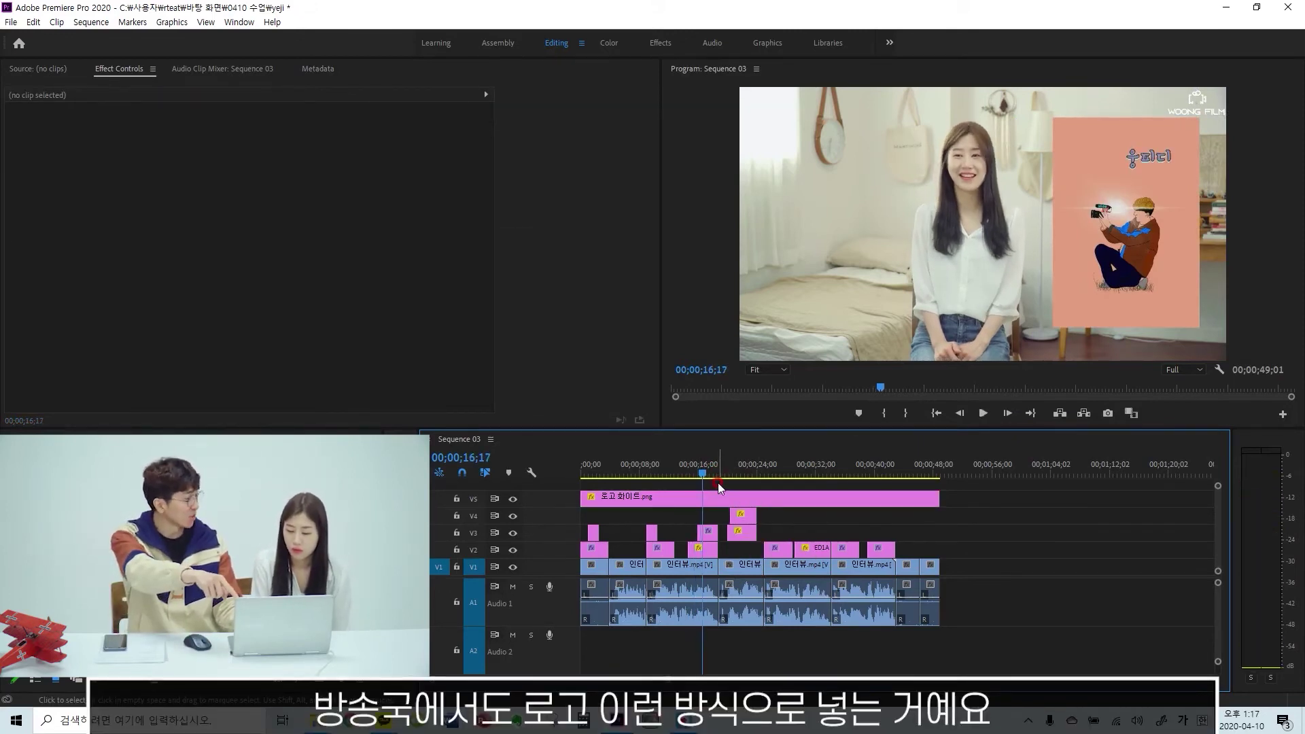
Move the 진짜일까..? caption to V4 at about 41 seconds and place the B157042A character image on V3 at about 25 seconds
drag(778, 549, 892, 520)
drag(804, 531, 792, 537)
click(776, 466)
key(=)
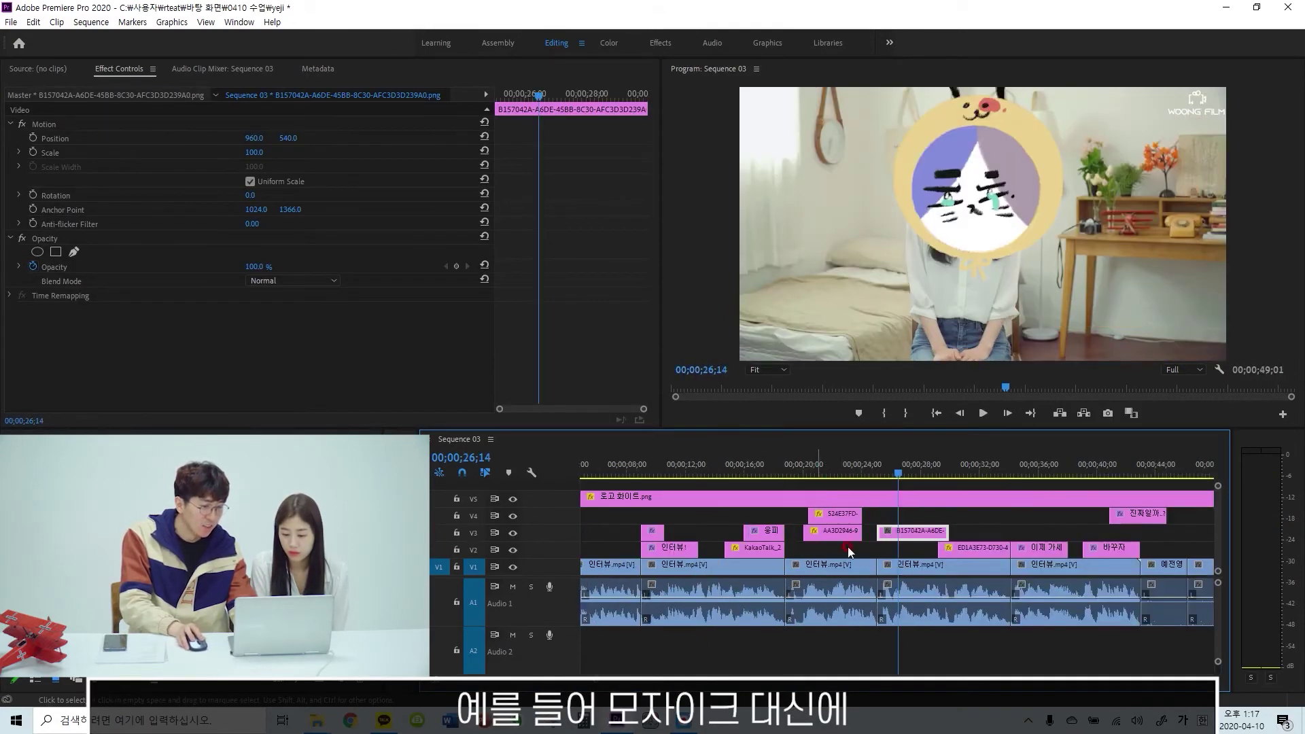
Shrink the B157042A character with Motion and move it over the woman's face as a mask
click(44, 128)
drag(719, 224, 830, 230)
drag(1011, 230, 993, 187)
Place the B0E71A88 camera viewfinder image on V2 over the 예전영상 clips, starting at about 43 seconds, and preview it
drag(968, 479, 884, 523)
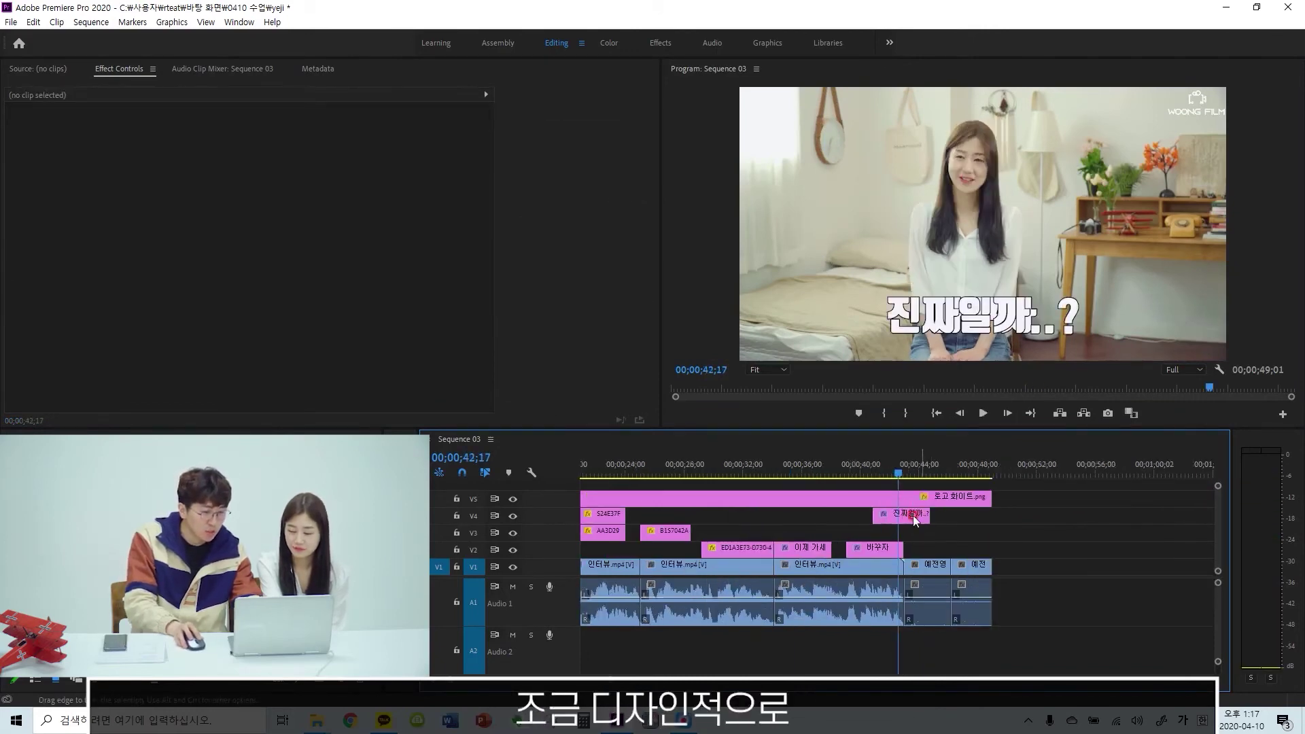
drag(899, 517, 873, 516)
drag(204, 544, 951, 549)
key(=)
key(space)
key(space)
Move the 진짜일까..? caption to V3 above the cowboy character clip at about 30 seconds, and play the viewfinder section
drag(808, 515, 607, 529)
key(space)
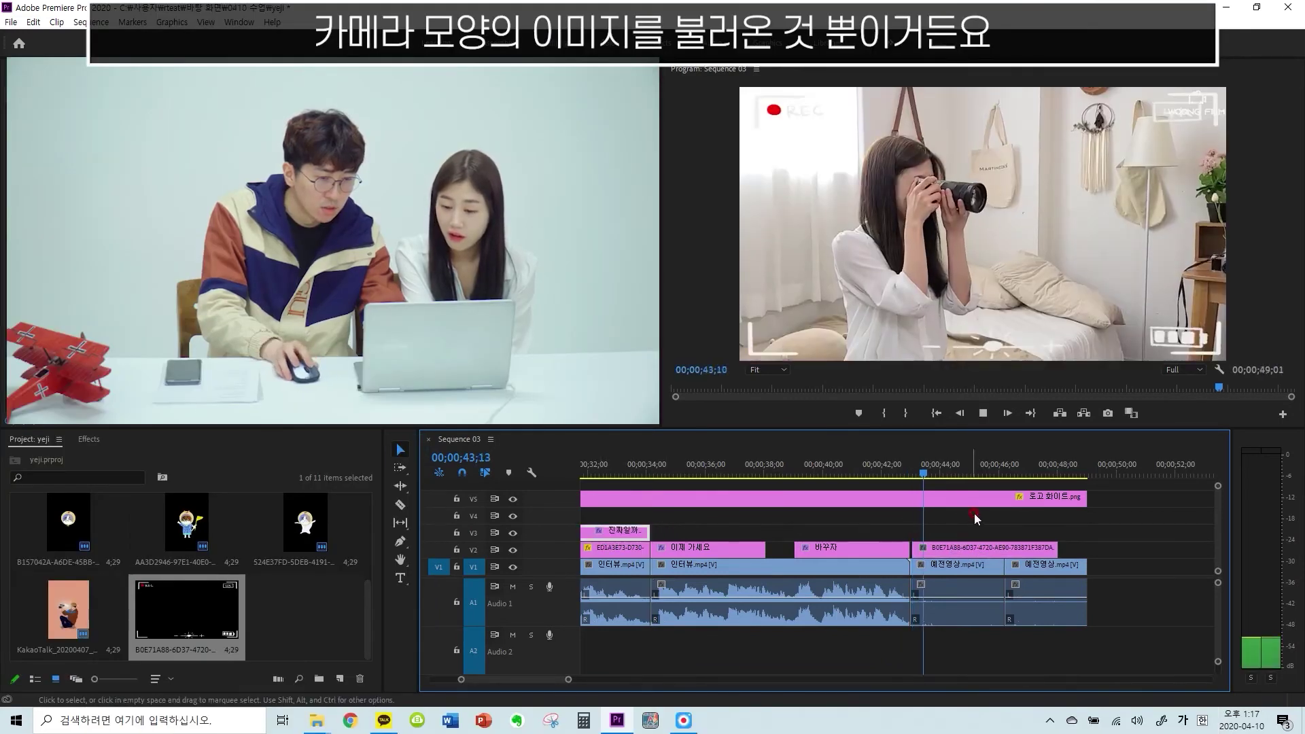
key(space)
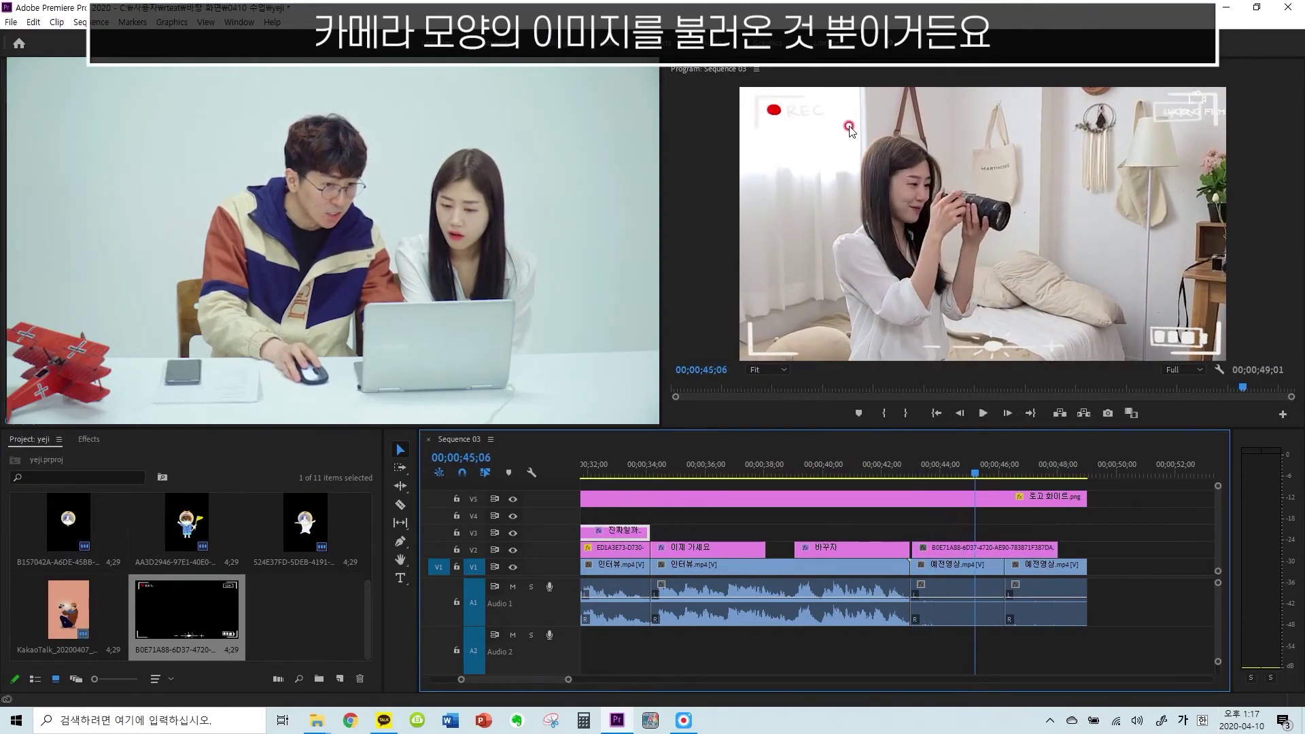
key(space)
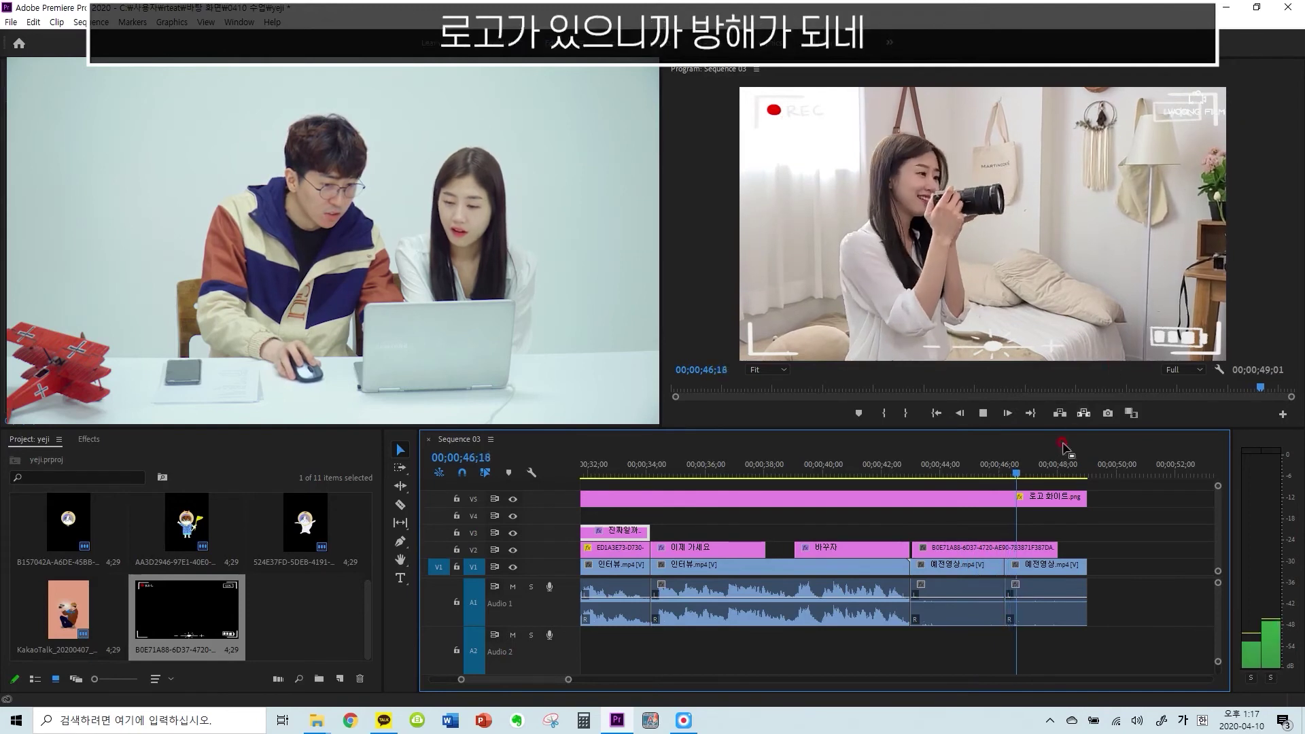
Delete the 로고 화이트.png logo clip from V5 and play the viewfinder section from its start
click(1047, 496)
key(Delete)
click(926, 469)
key(space)
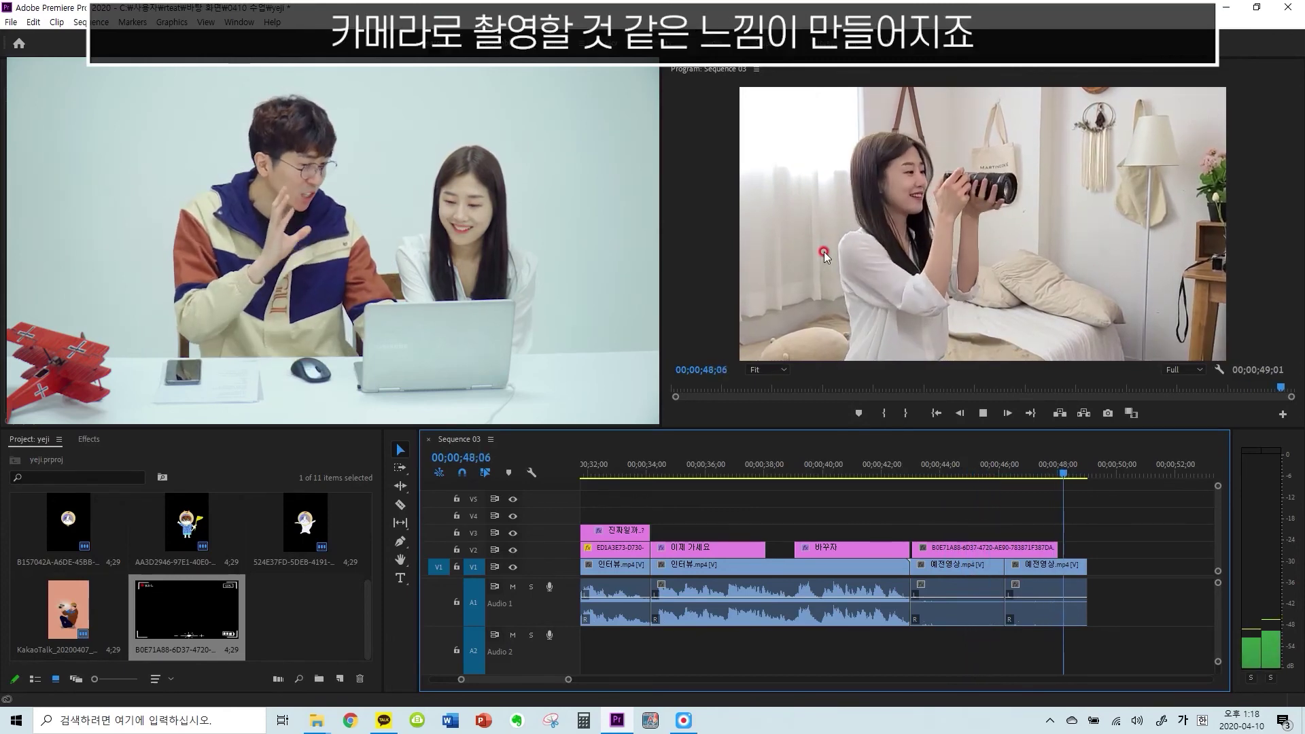
Extend the B0E71A88 viewfinder image to the end of the last 예전영상 clip and play the section through to the end
key(space)
drag(1058, 547, 1086, 547)
click(983, 463)
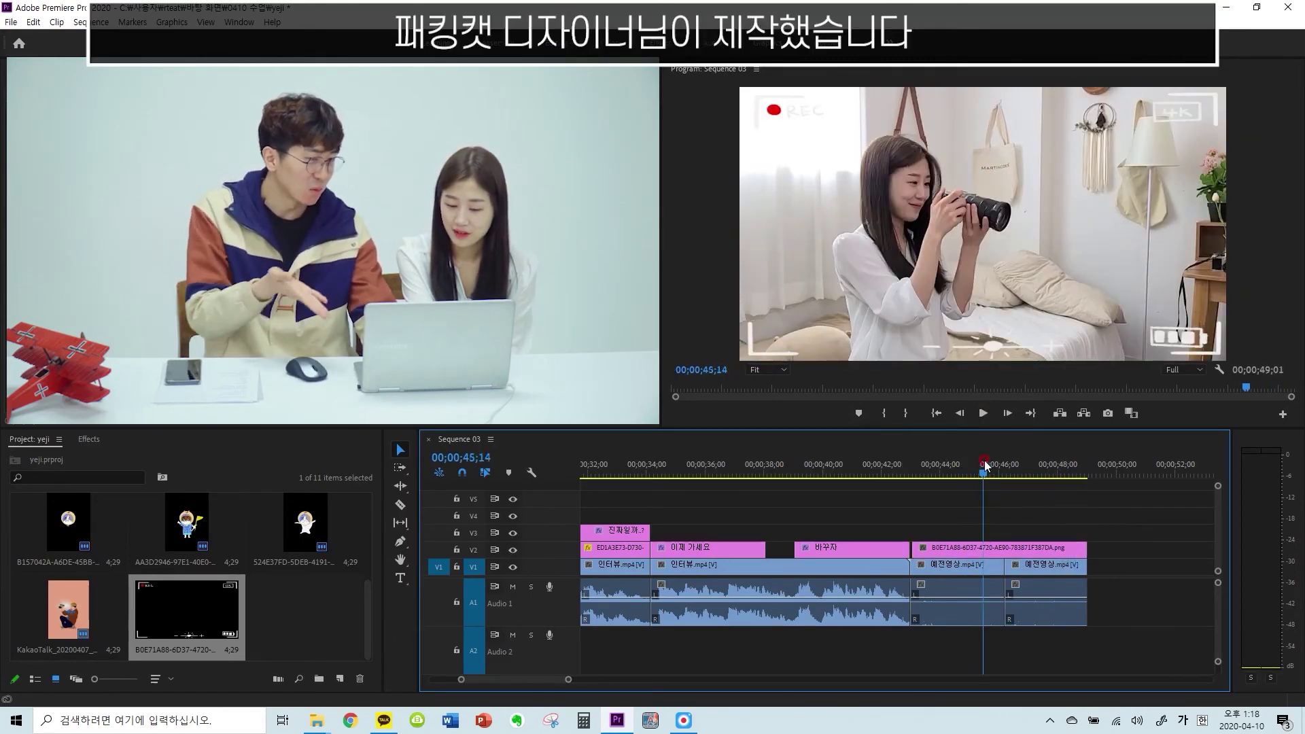
key(space)
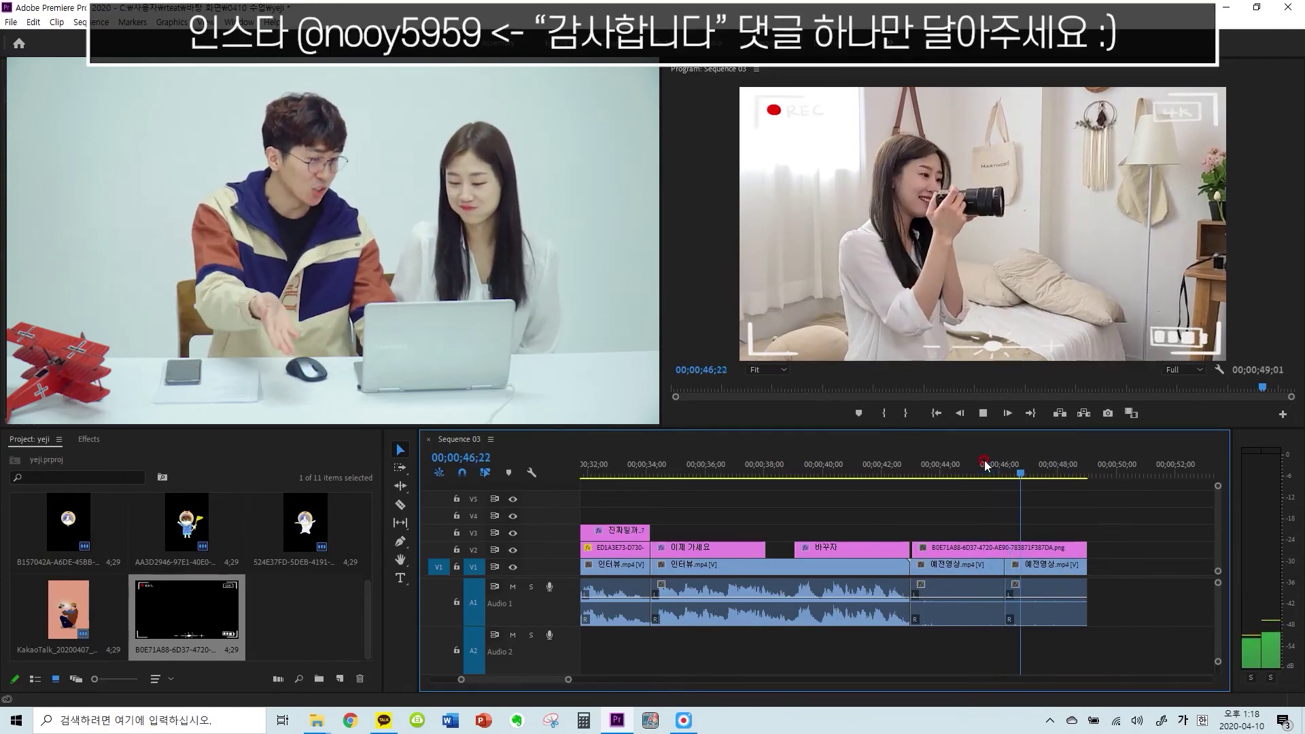
key(space)
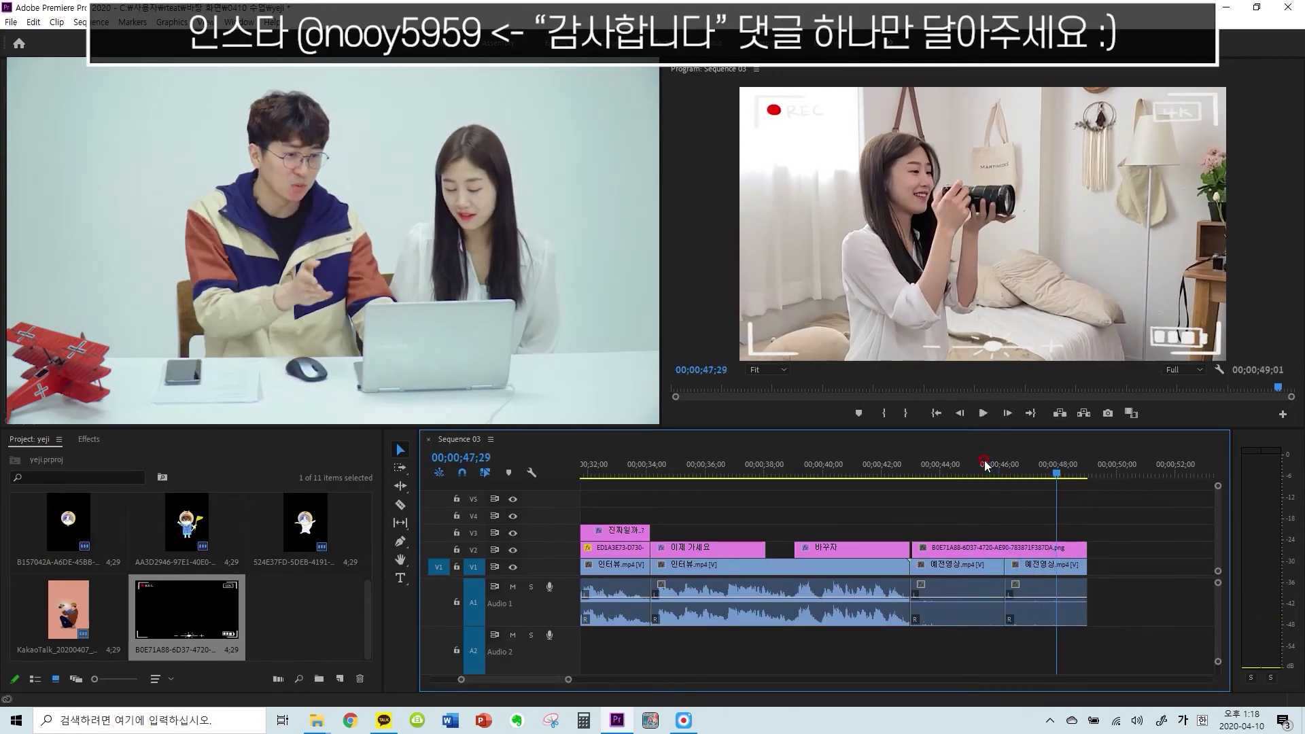
key(minus)
key(space)
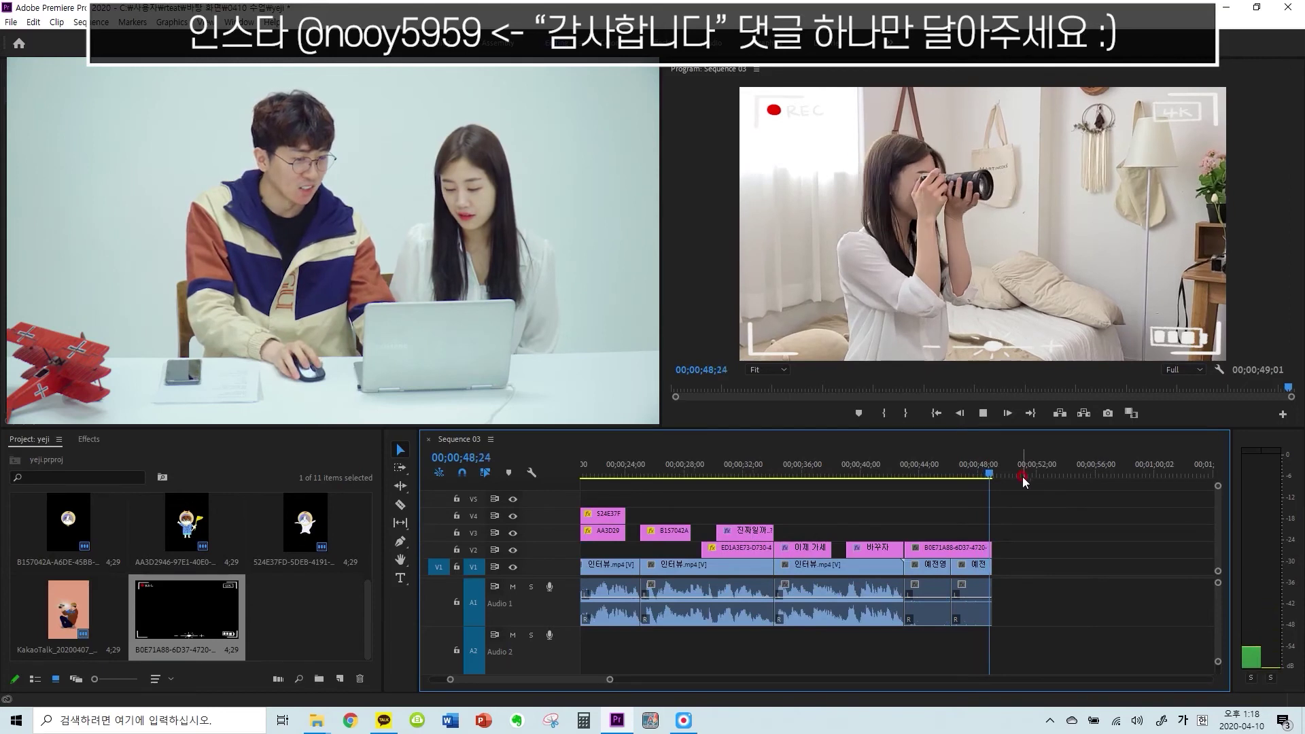
click(994, 415)
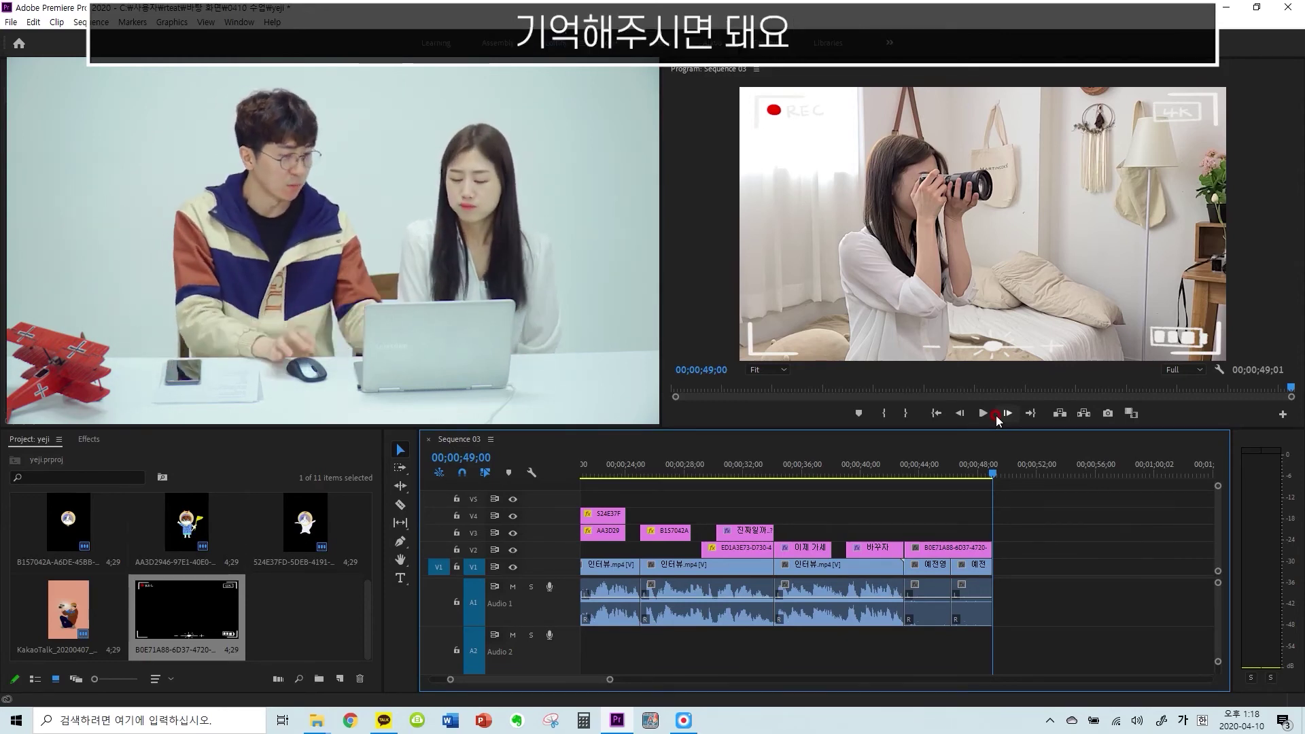
Raise the 524E37FD character clip past V5 so that track V6 is added, and return the clip to V4
key(minus)
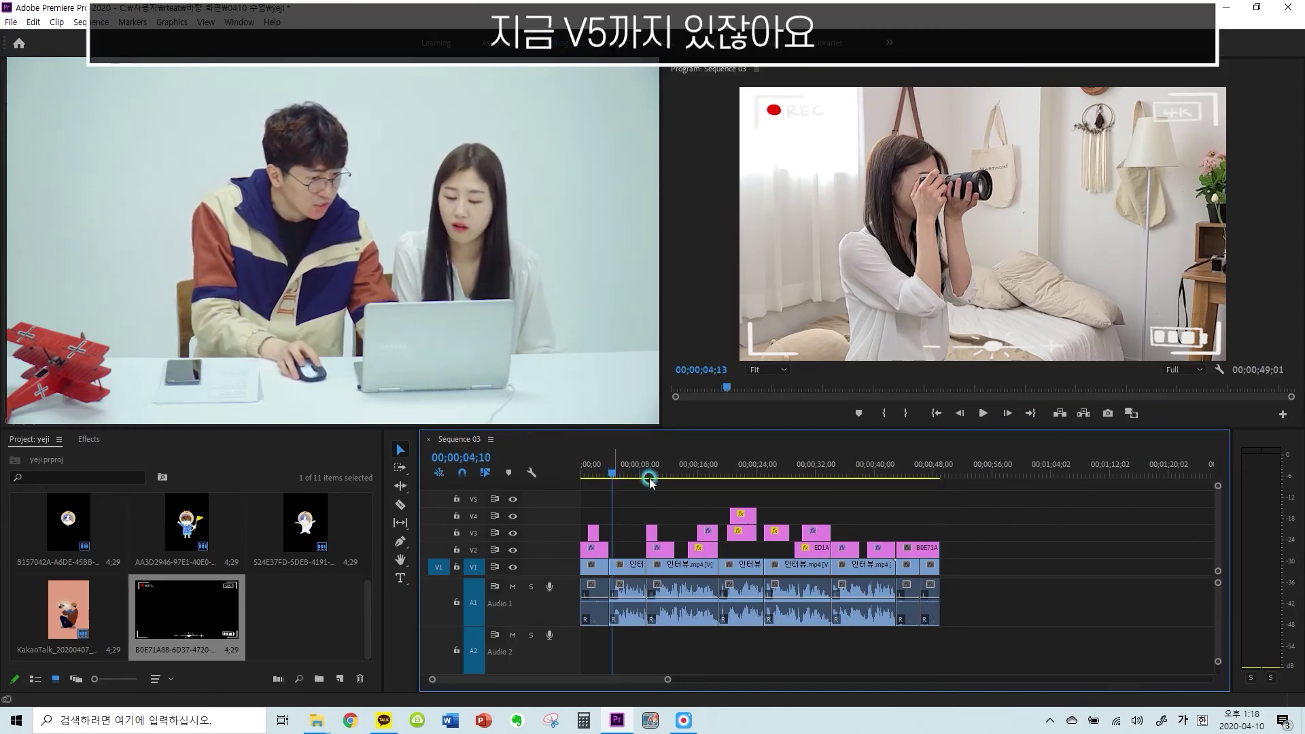
click(734, 466)
key(=)
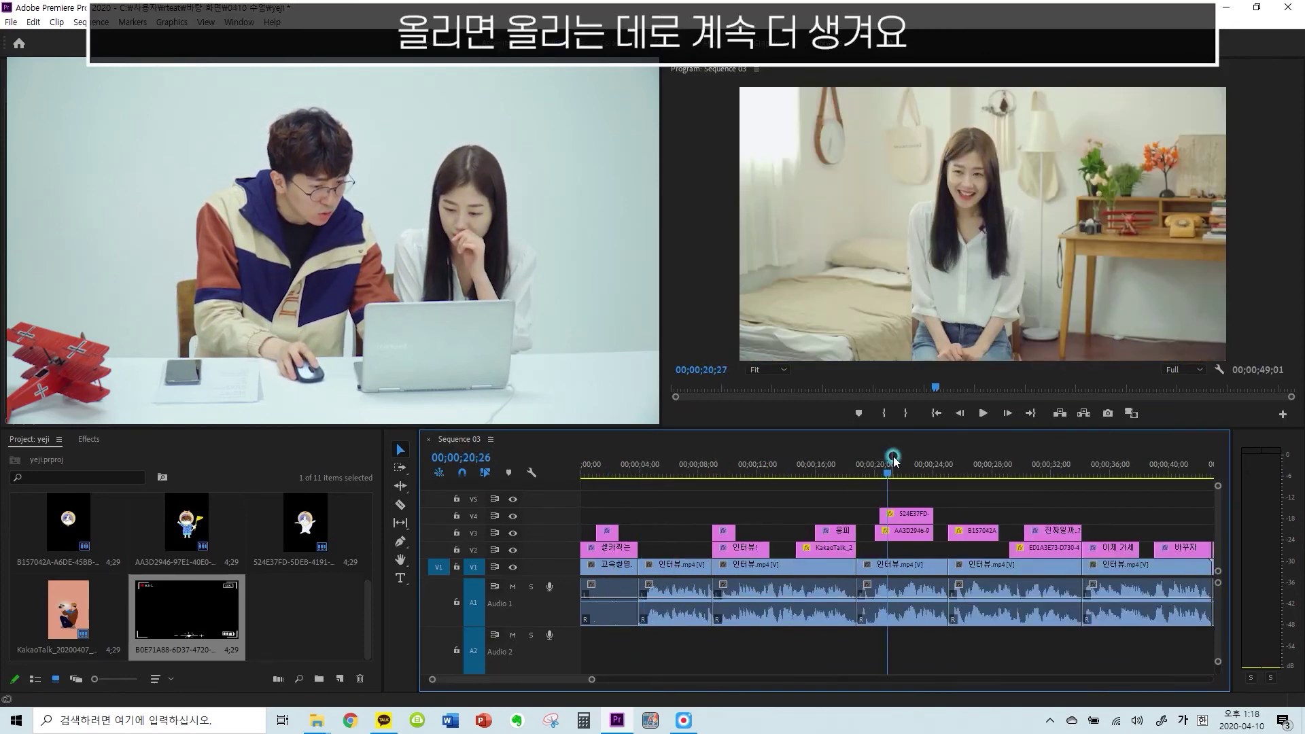
drag(893, 431, 905, 505)
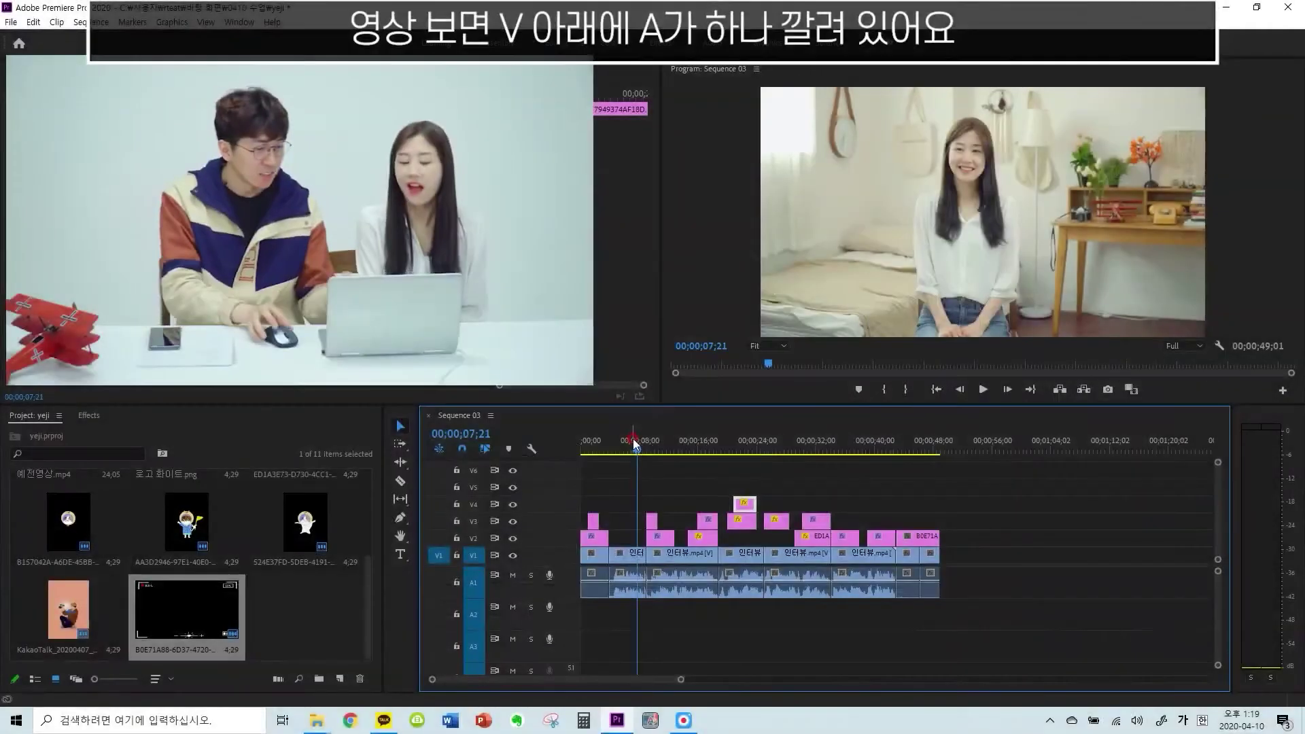
Examine the linked audio of the first interview clip and compare it with the 인터뷰! caption clip at about 10 seconds
click(625, 578)
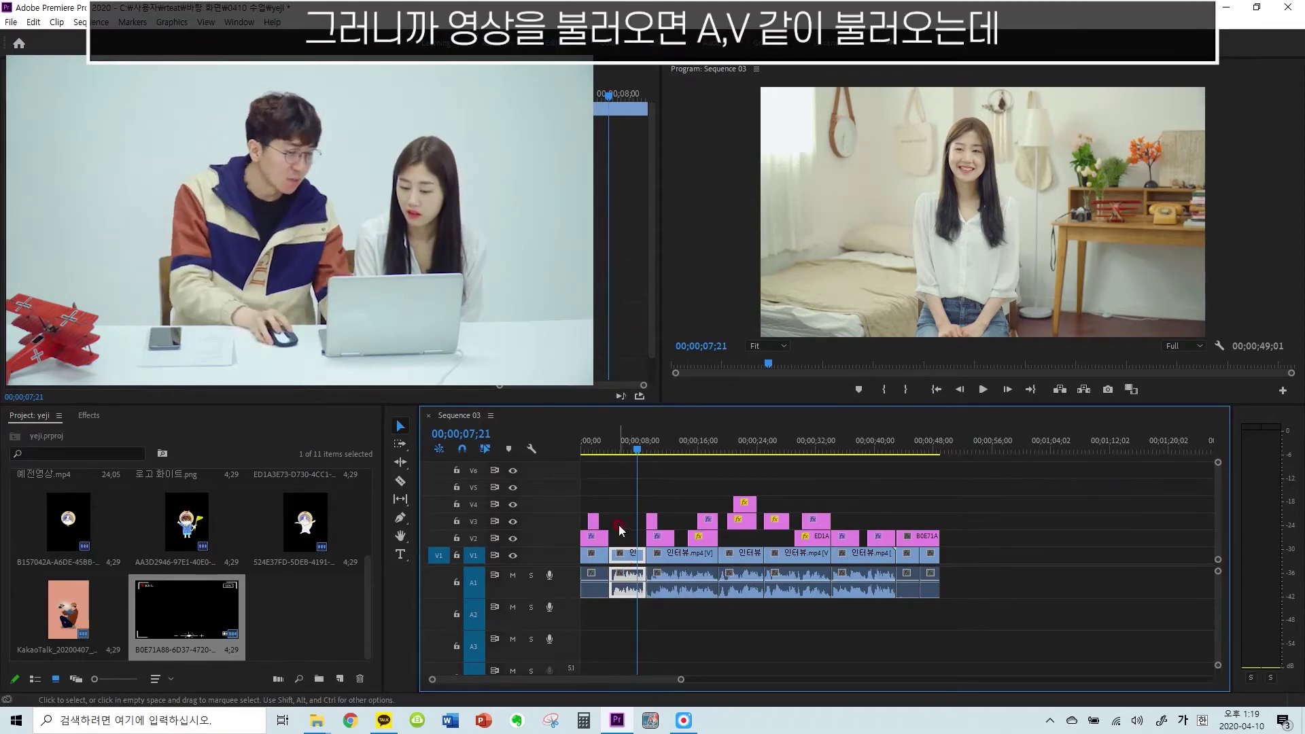
drag(647, 452, 659, 457)
click(658, 537)
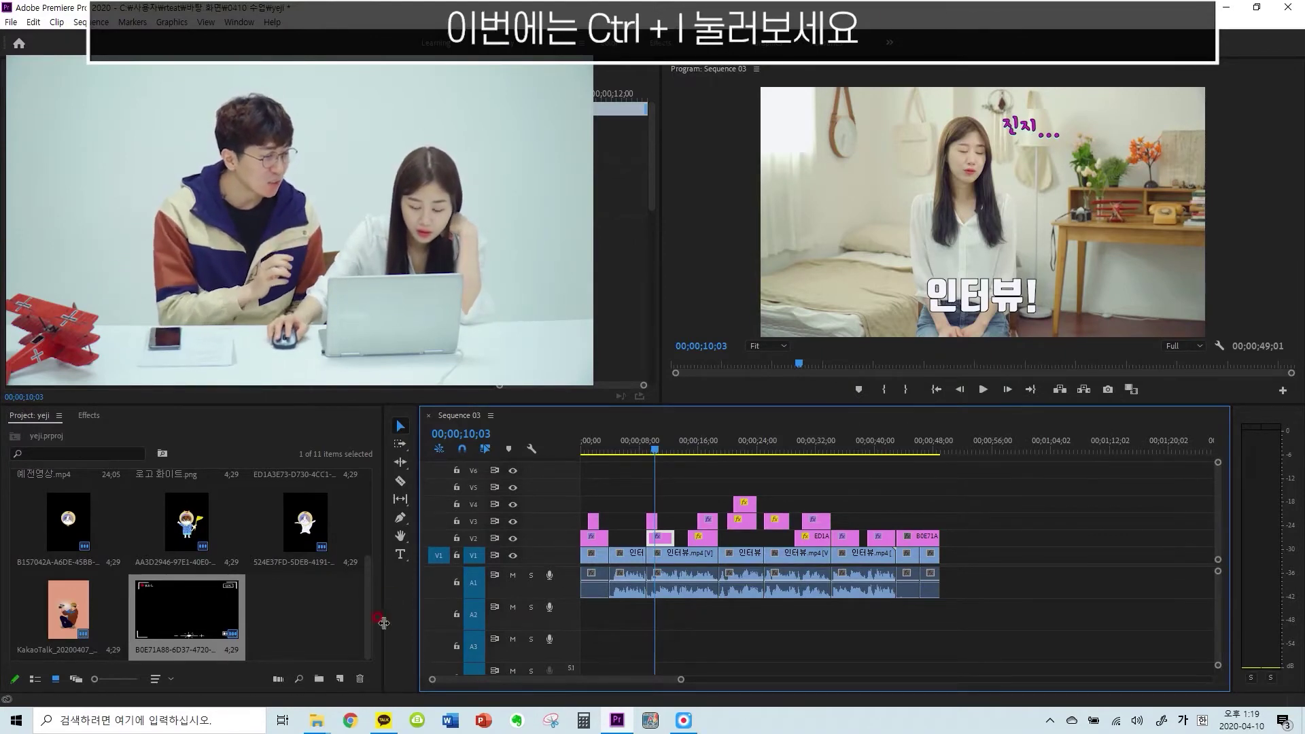
Import all three music files from the BGM folder of the edit source folder into the project
right_click(326, 609)
click(308, 605)
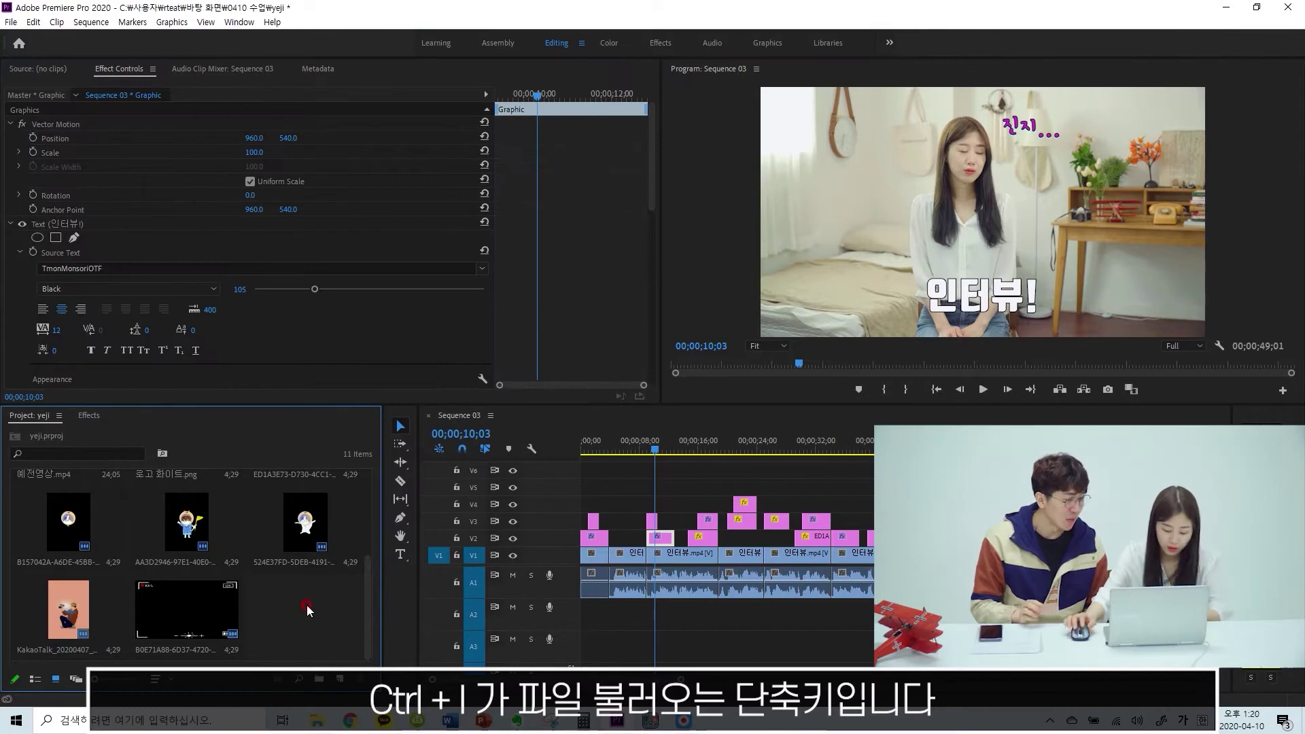
key(ctrl+i)
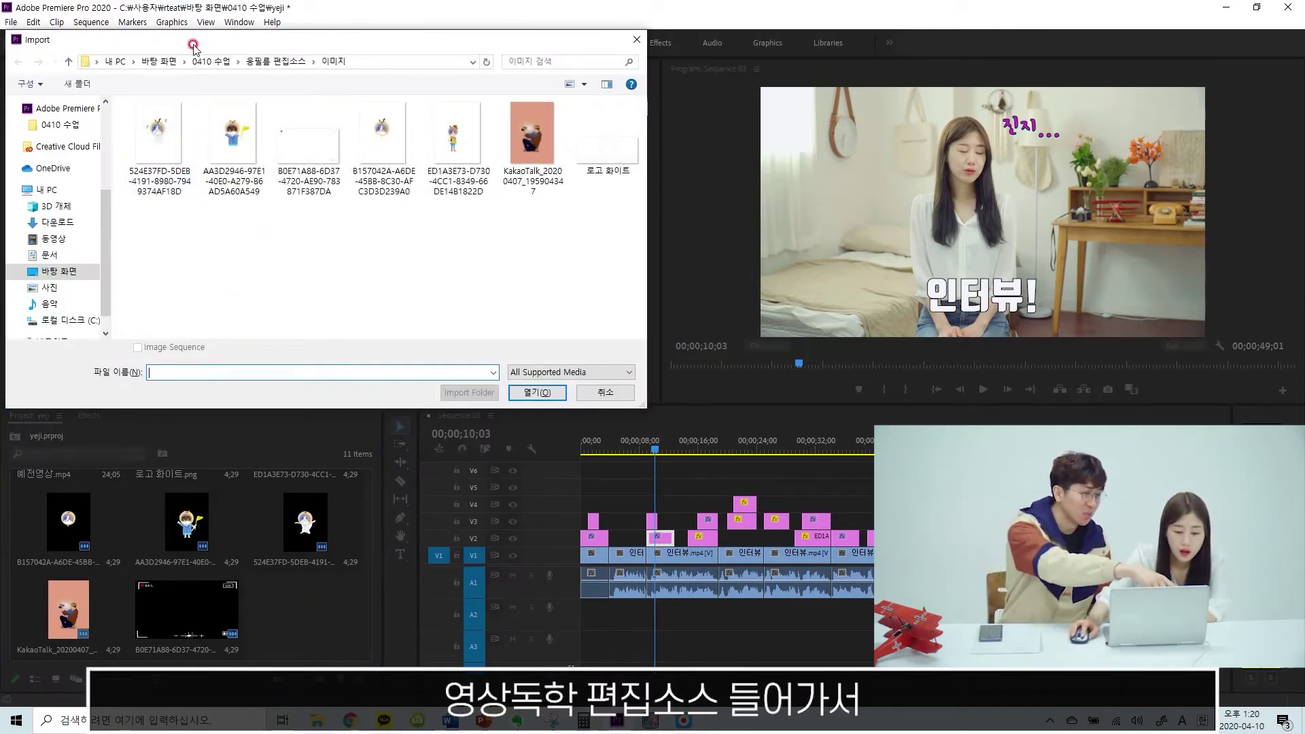
click(265, 62)
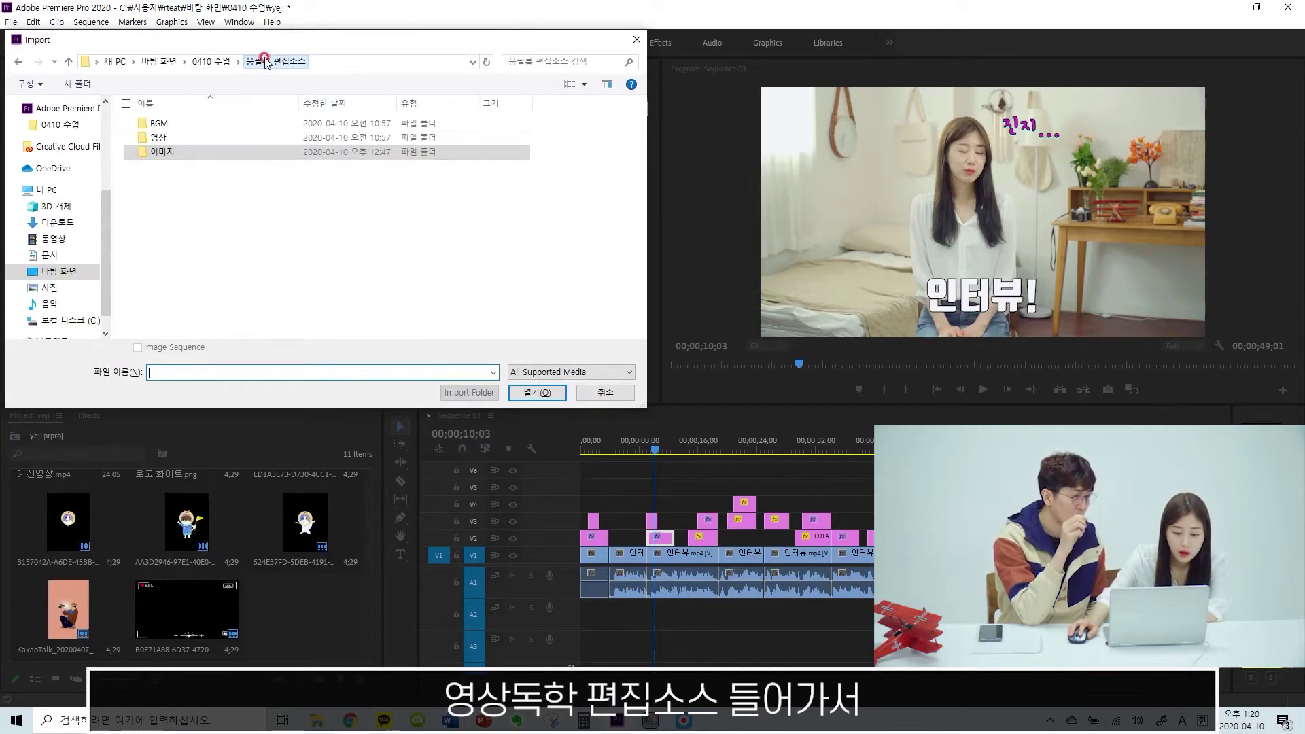
double_click(189, 129)
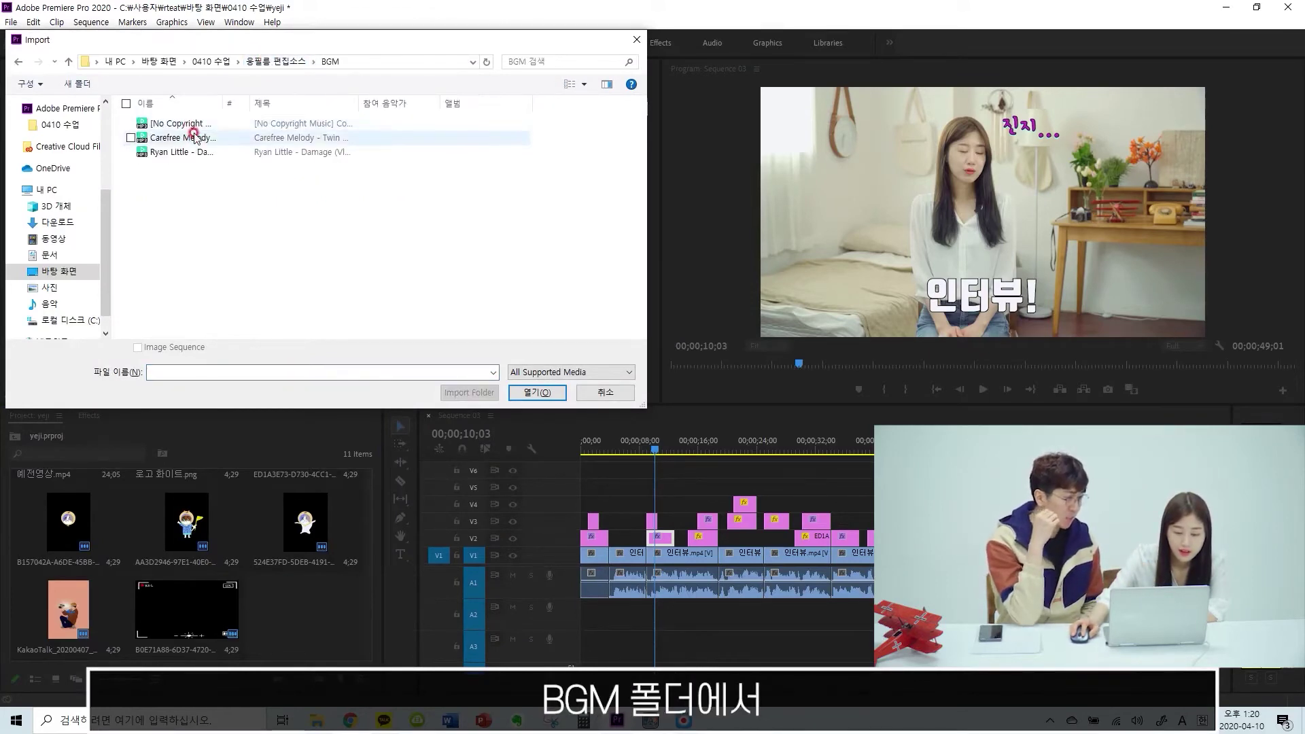
drag(198, 189, 184, 113)
click(537, 392)
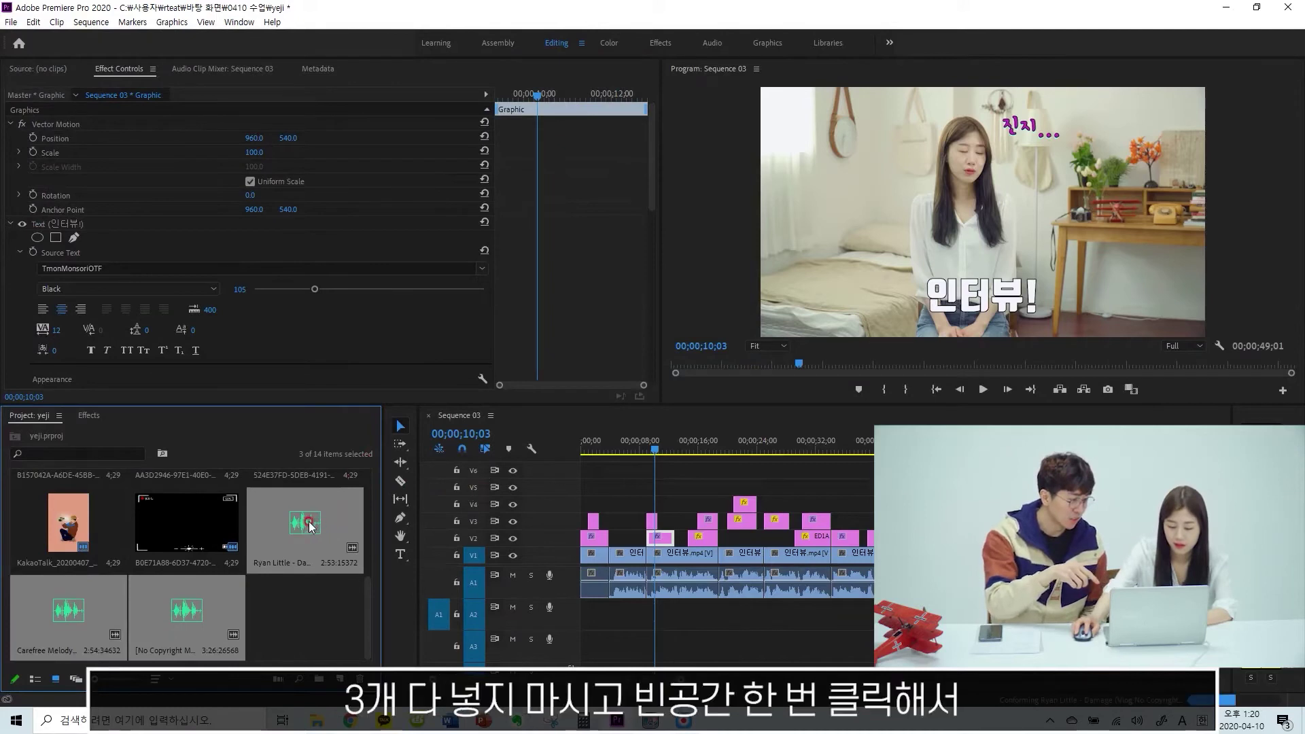
Try the Ryan Little music file on A2 from the sequence start, play the opening, and delete the clip
click(303, 579)
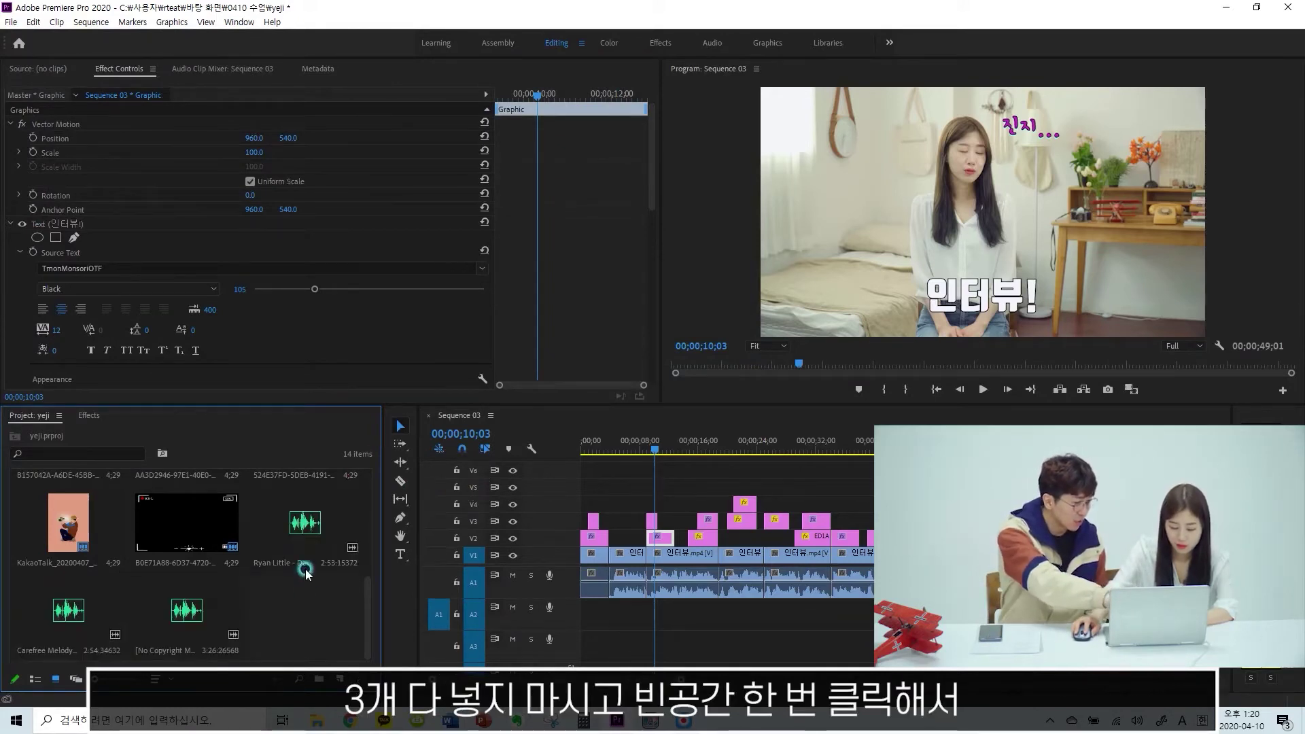
drag(307, 526, 575, 612)
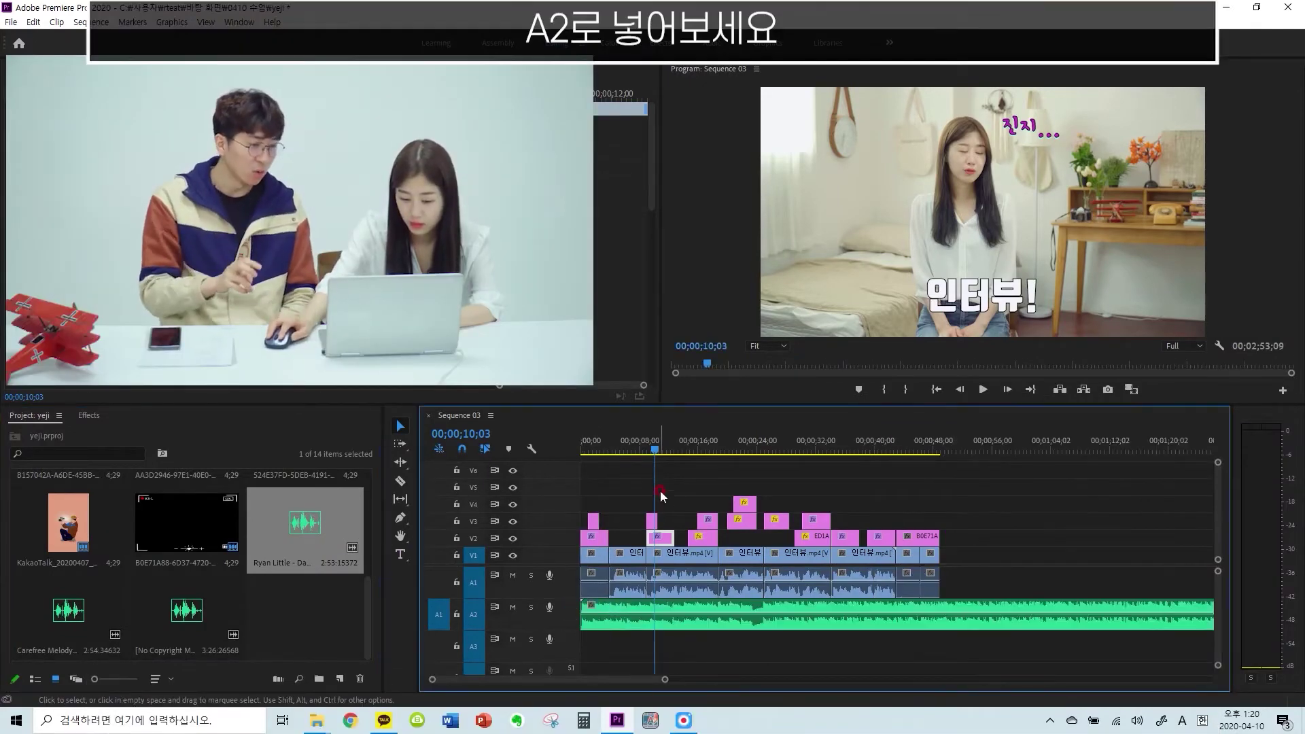
click(580, 455)
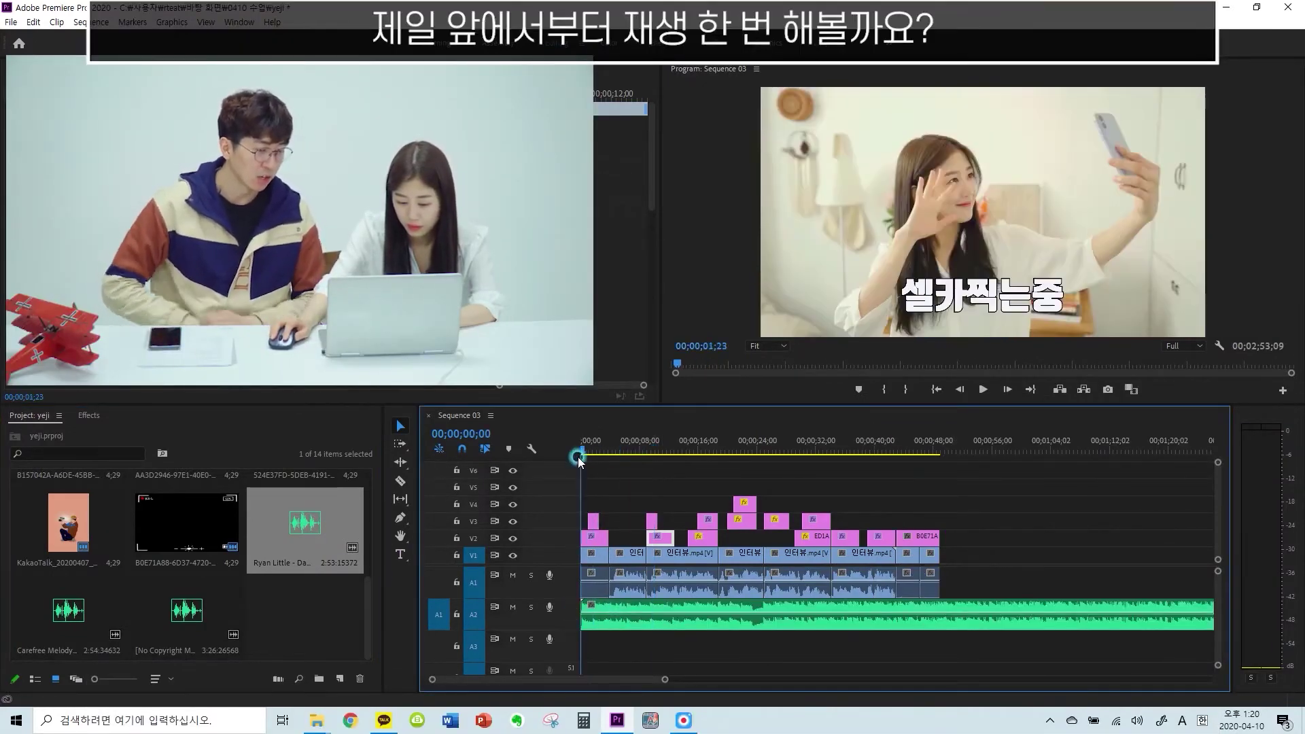
key(space)
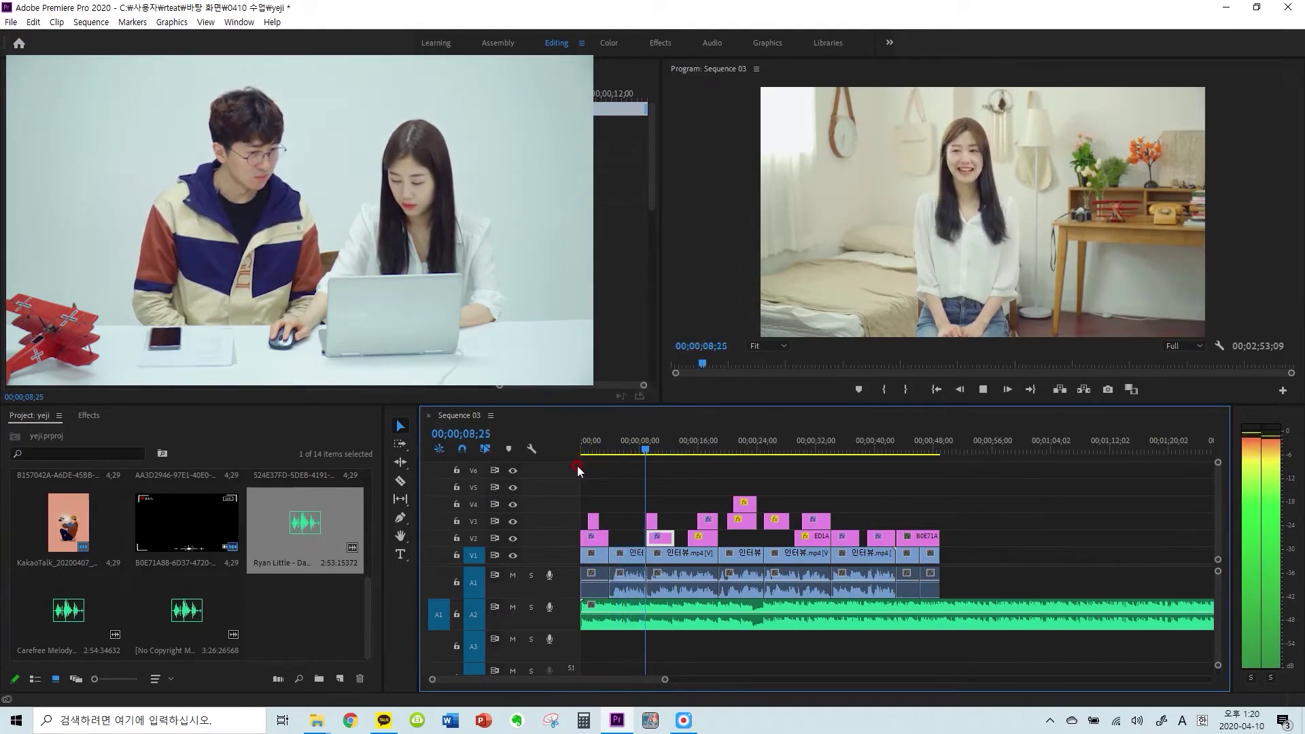
key(space)
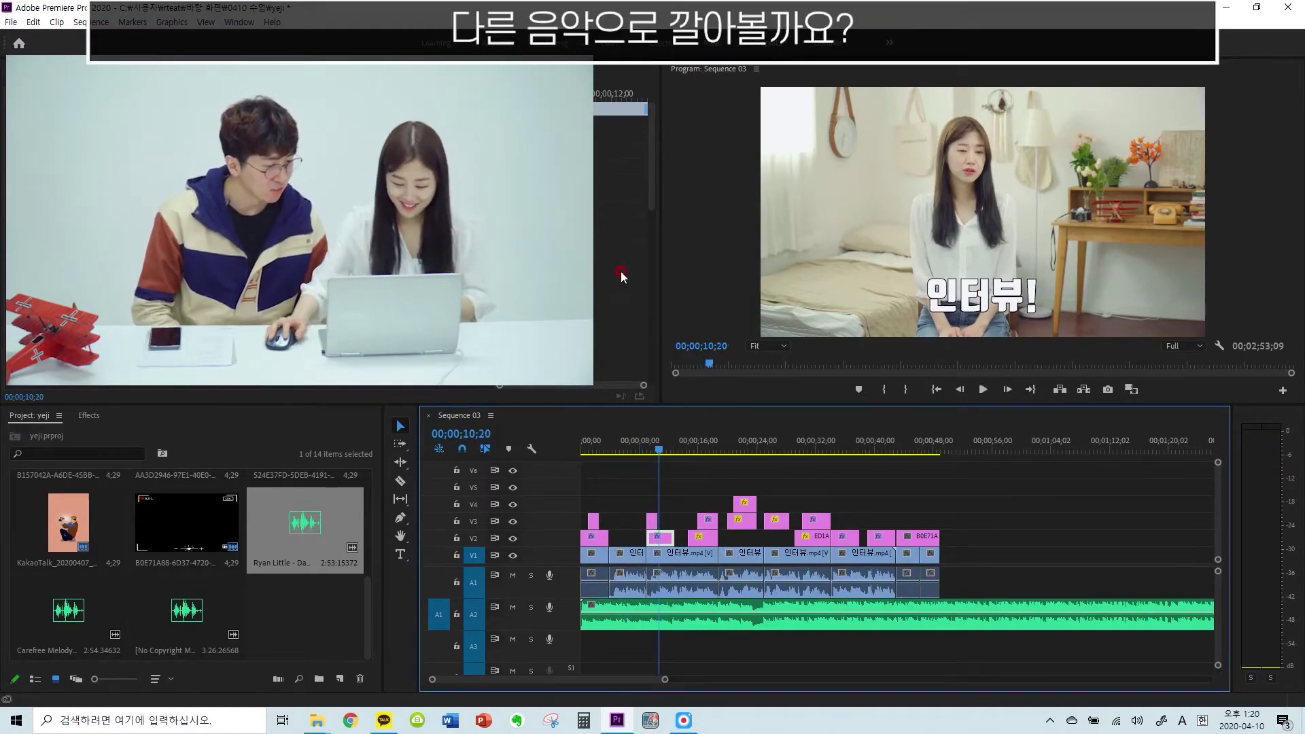
click(710, 601)
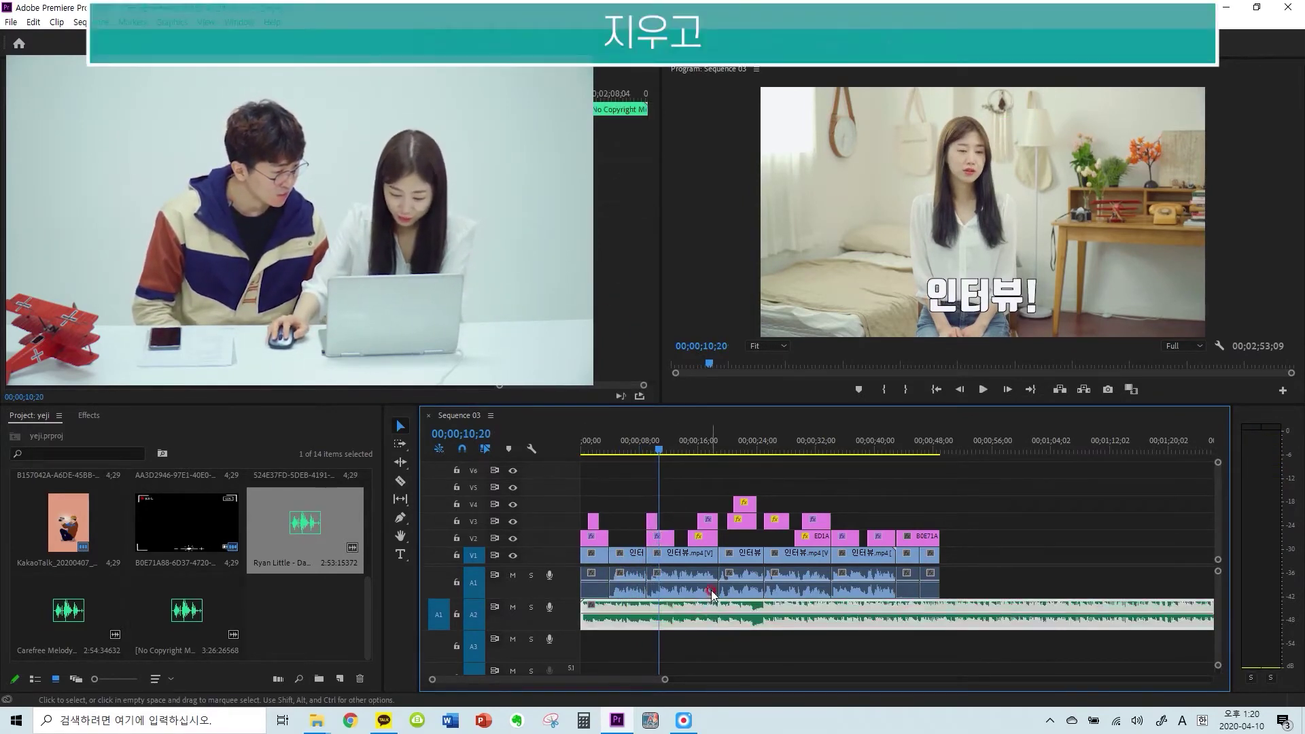
key(Delete)
Place the Carefree Melody music on A2 at the sequence start and play the sequence from the beginning
drag(68, 628, 569, 610)
drag(661, 454, 584, 451)
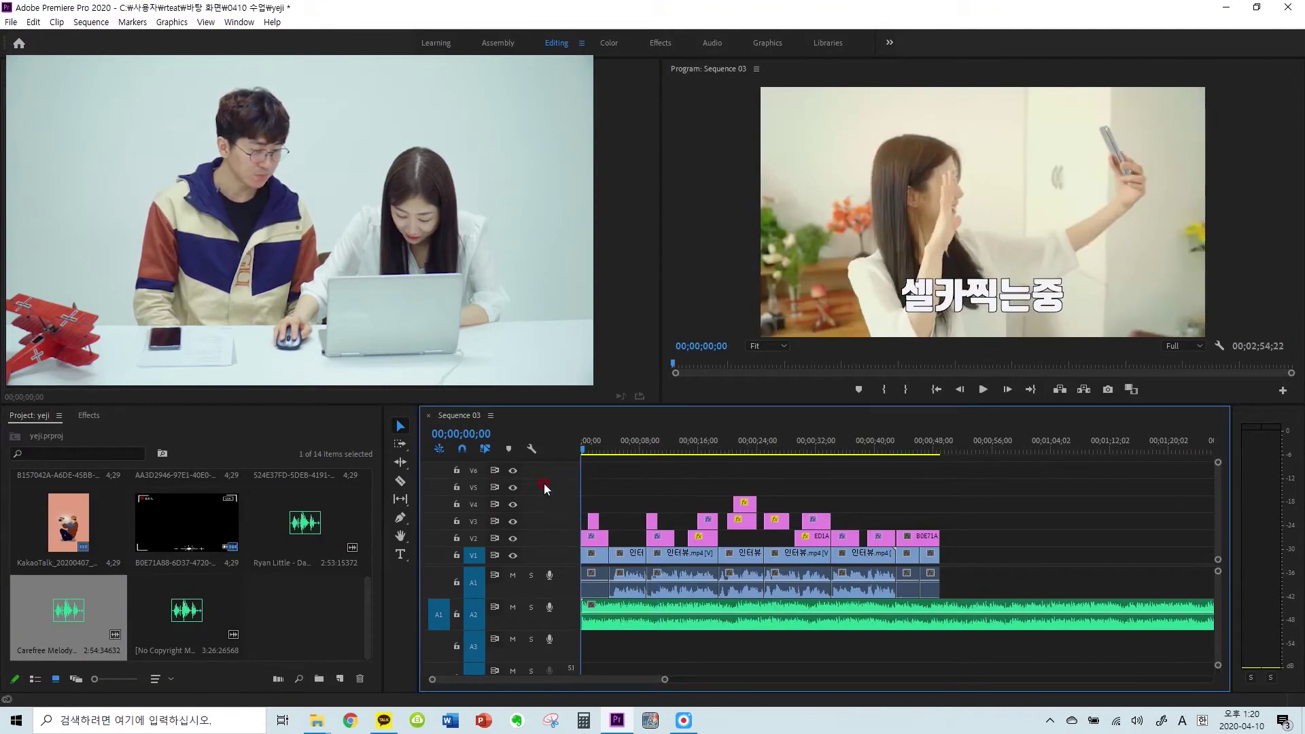
key(space)
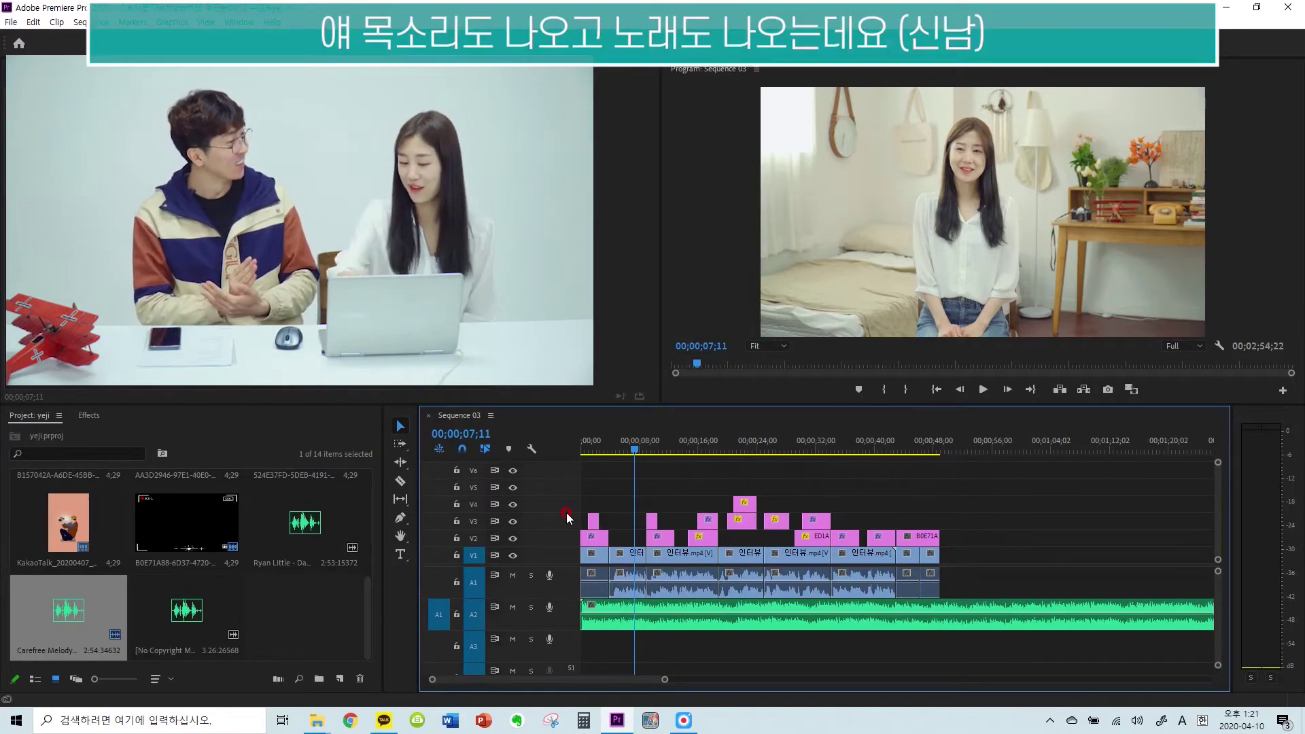
Compare the A2 music with the A1 voice audio by playing the selfie clip and the start of the interview
click(612, 615)
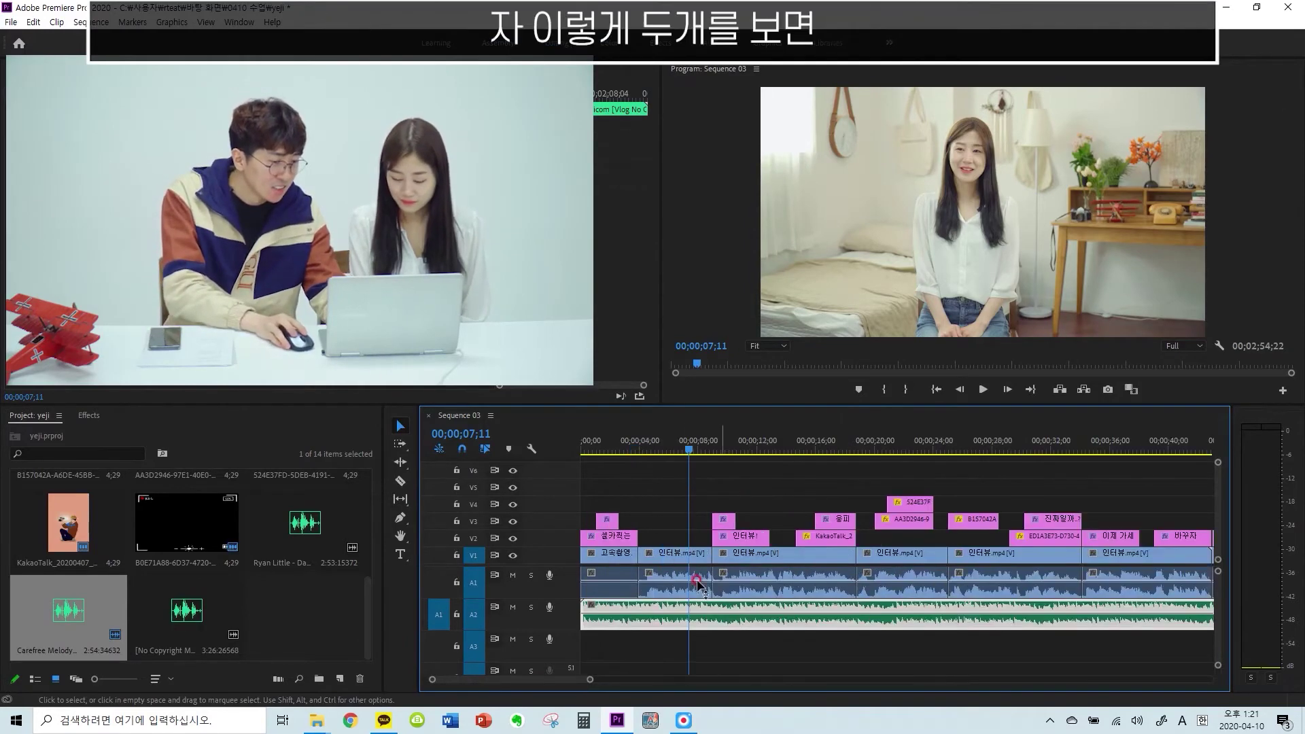
key(=)
drag(604, 449, 582, 448)
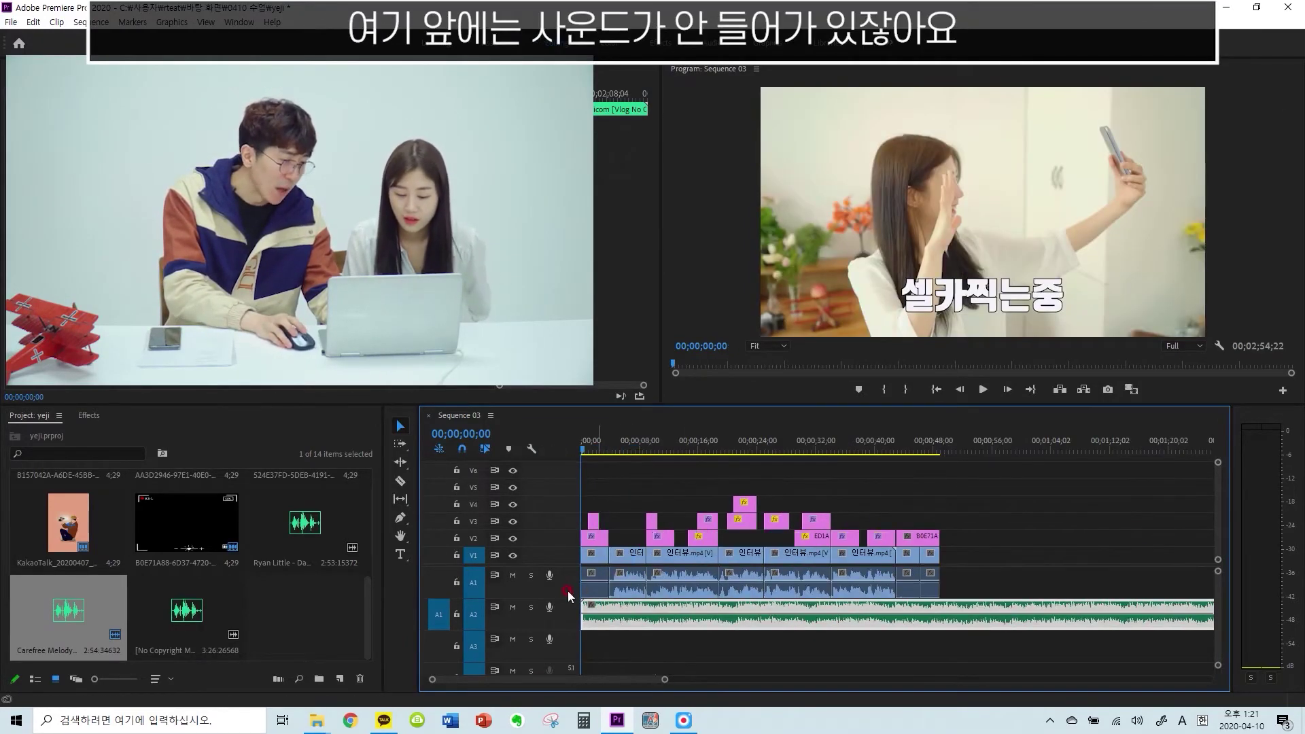
key(space)
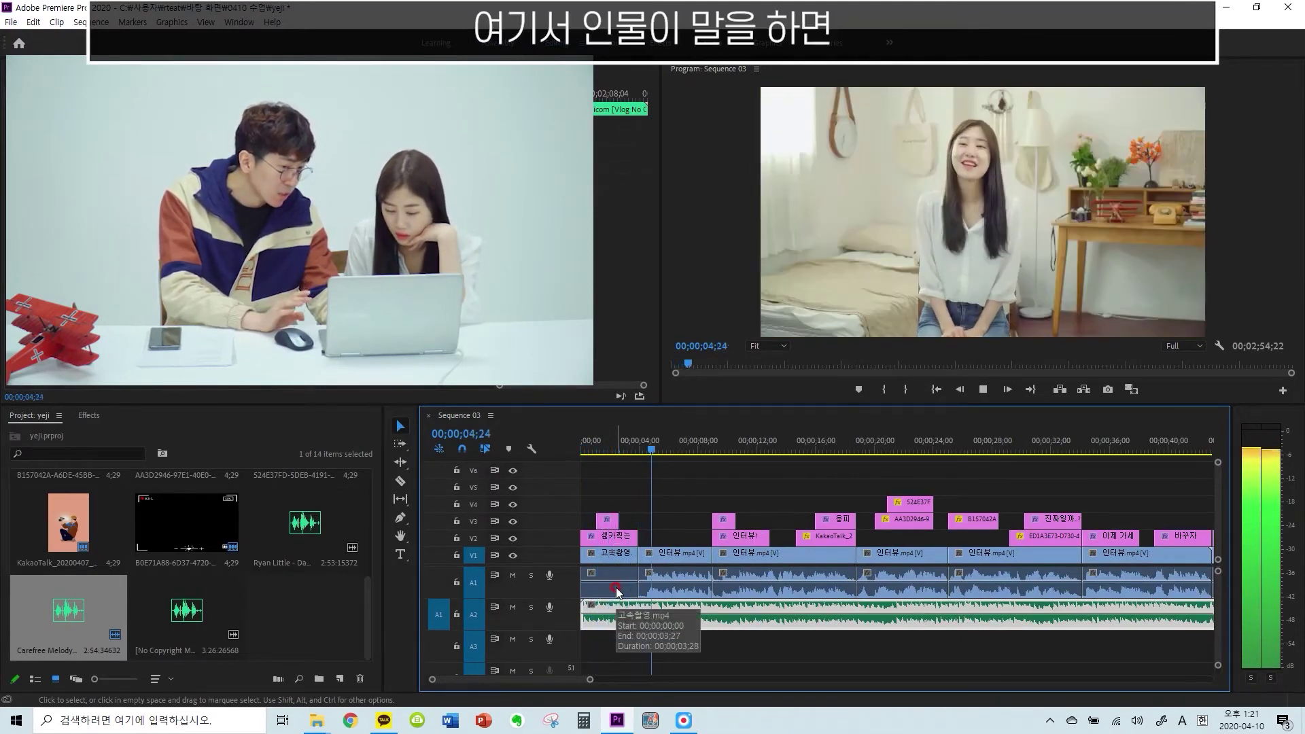
key(space)
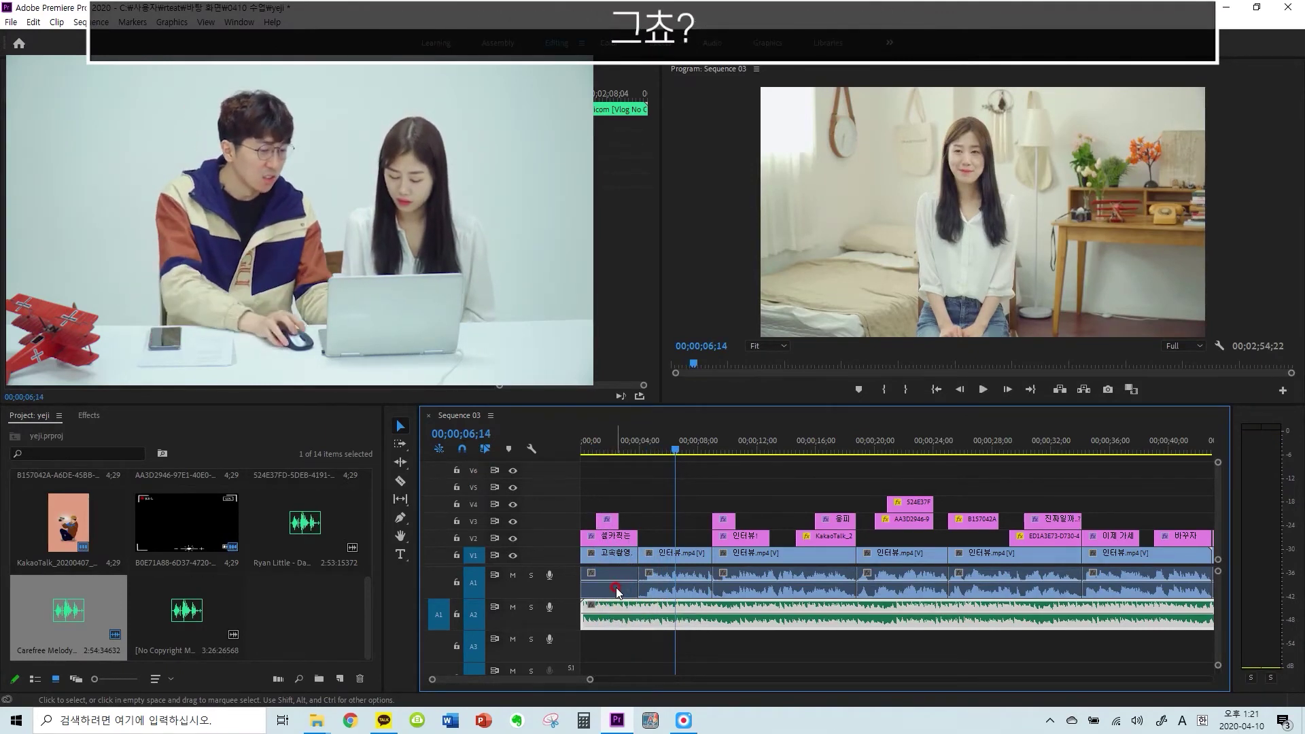
key(Up)
key(space)
key(space)
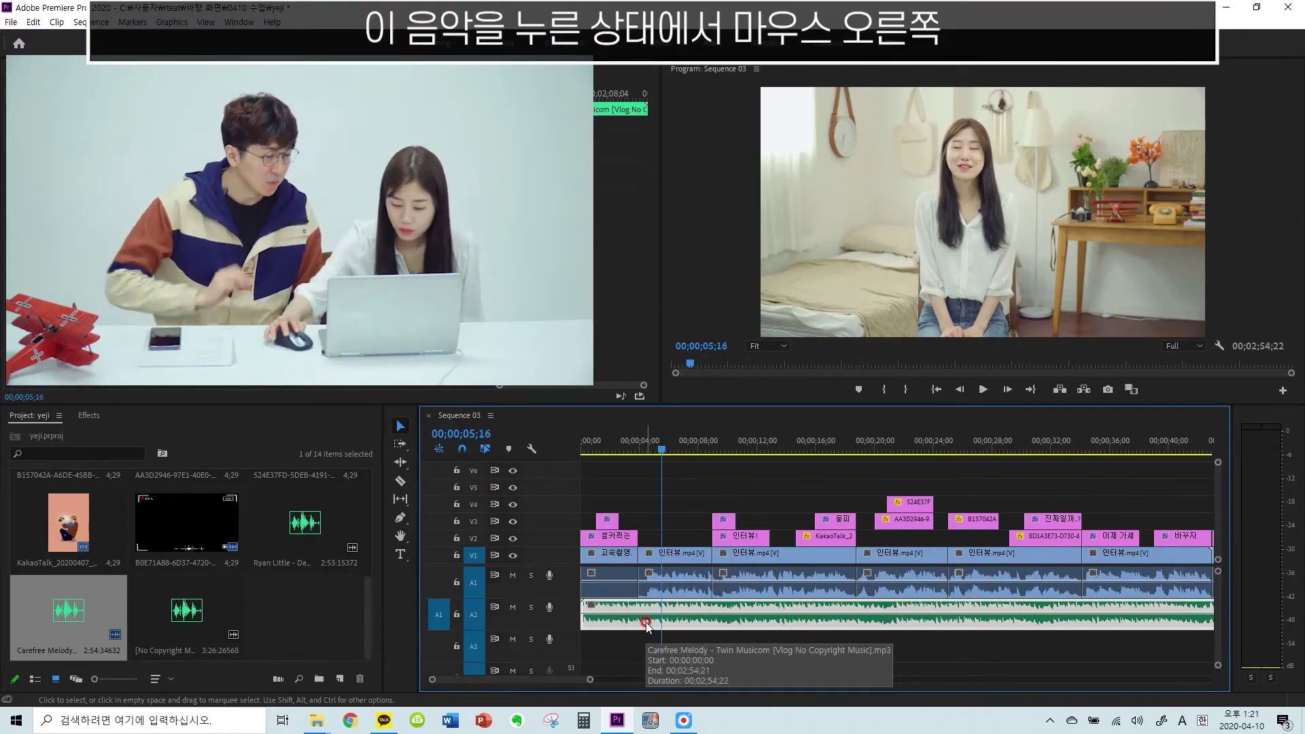
Adjust the audio gain of the Carefree Melody clip on A2 by -10 dB
right_click(693, 605)
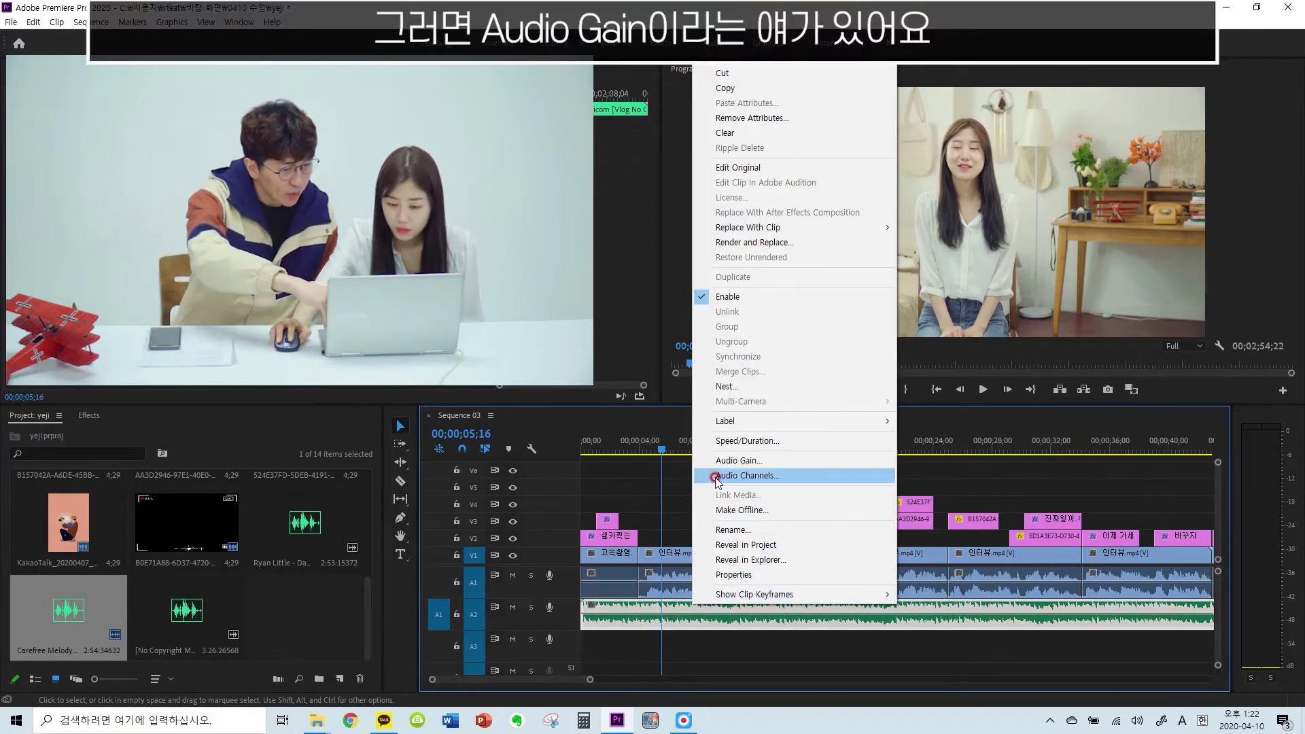
click(764, 460)
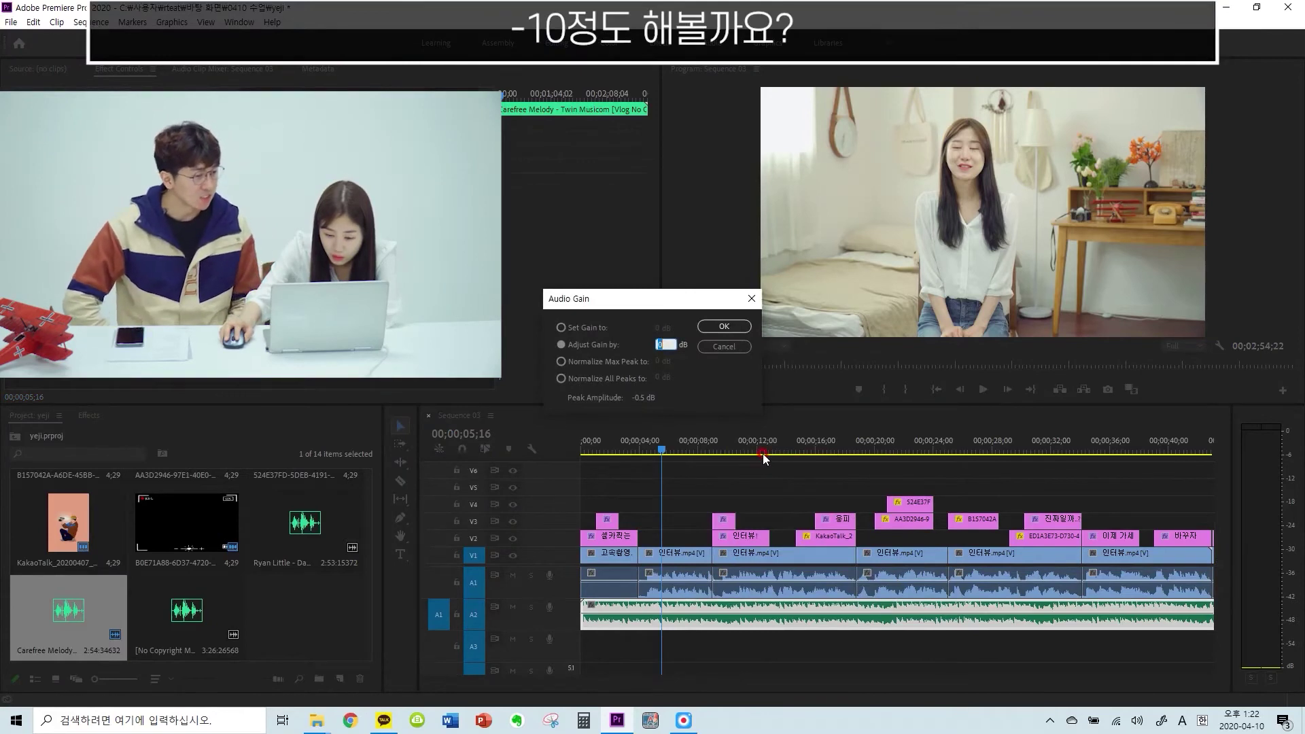
text(-1)
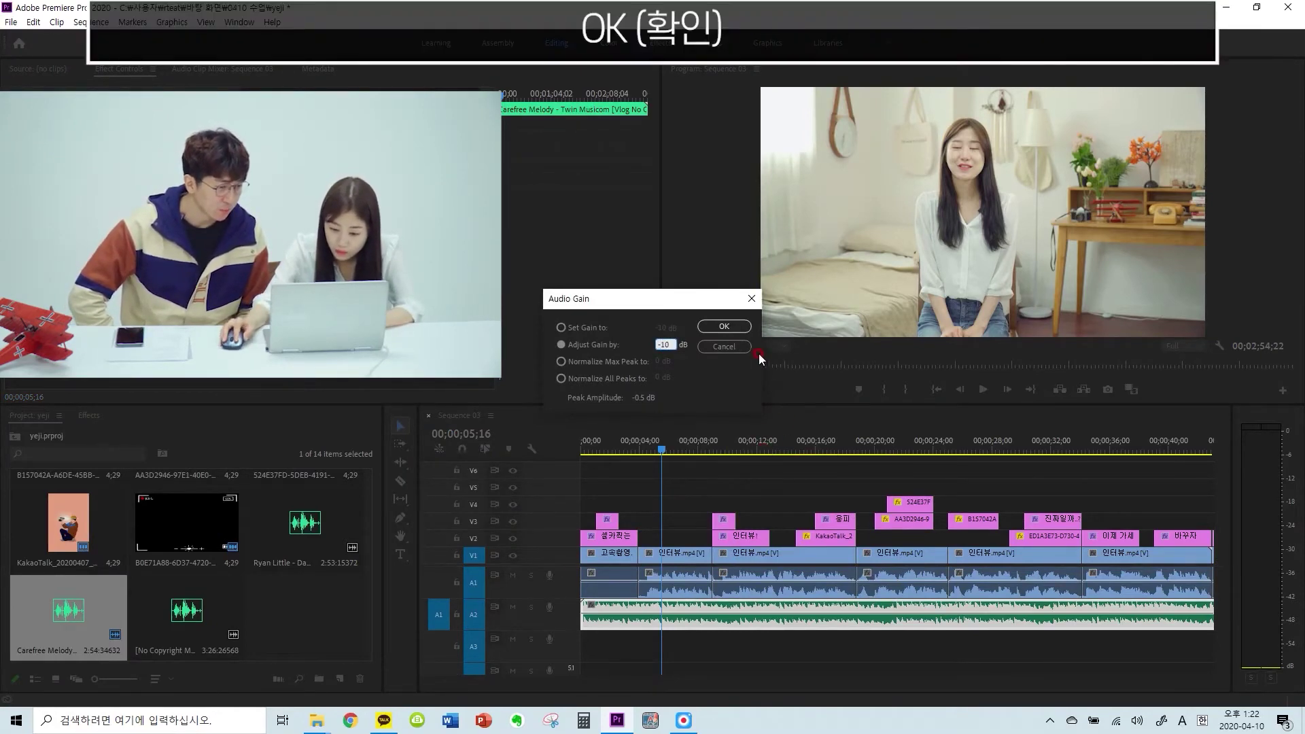
click(745, 325)
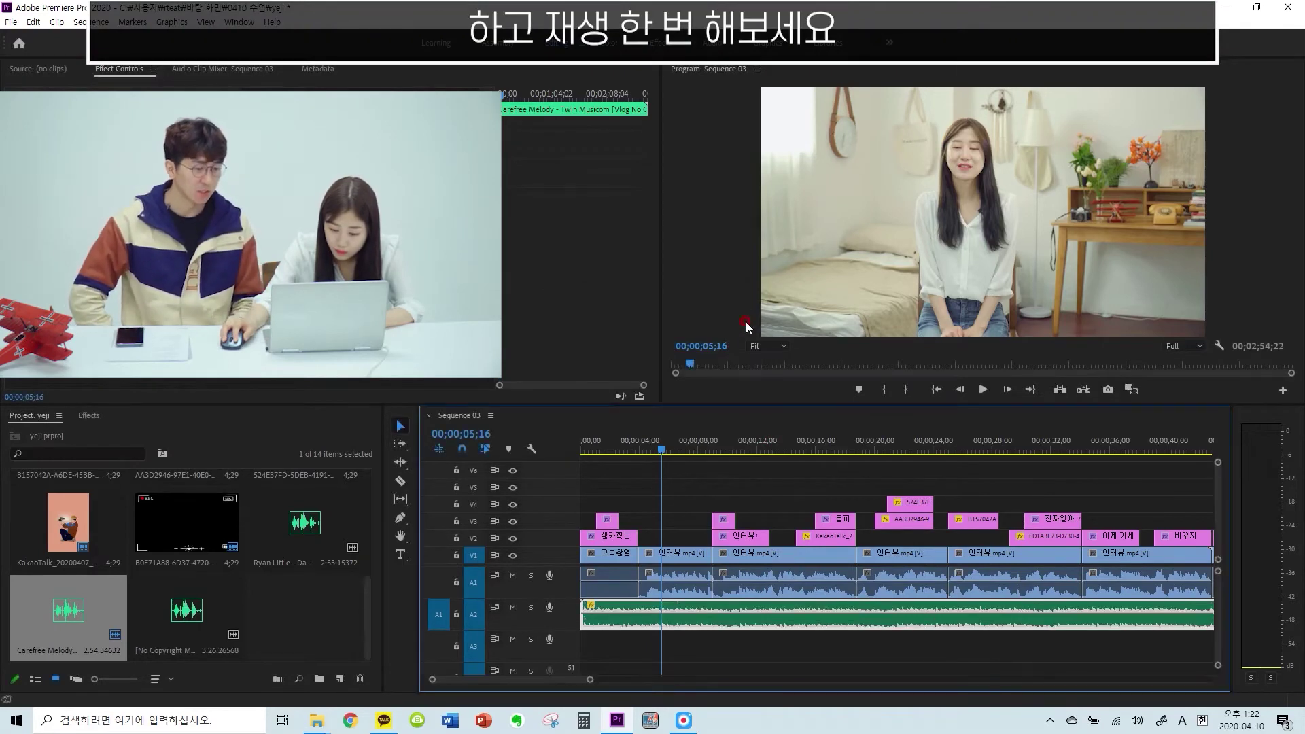
Play the sequence from its start into the first interview clip to check the music level, and return to the start
click(654, 444)
drag(661, 450, 539, 451)
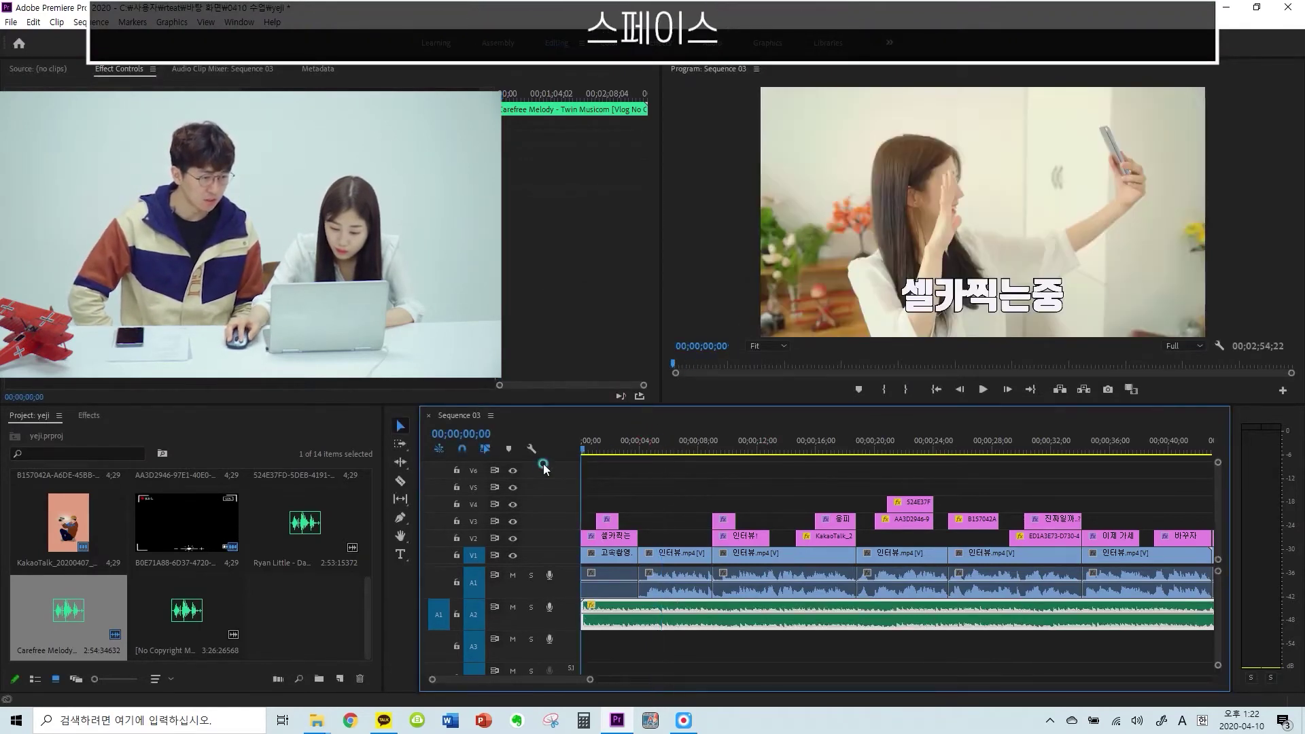
key(space)
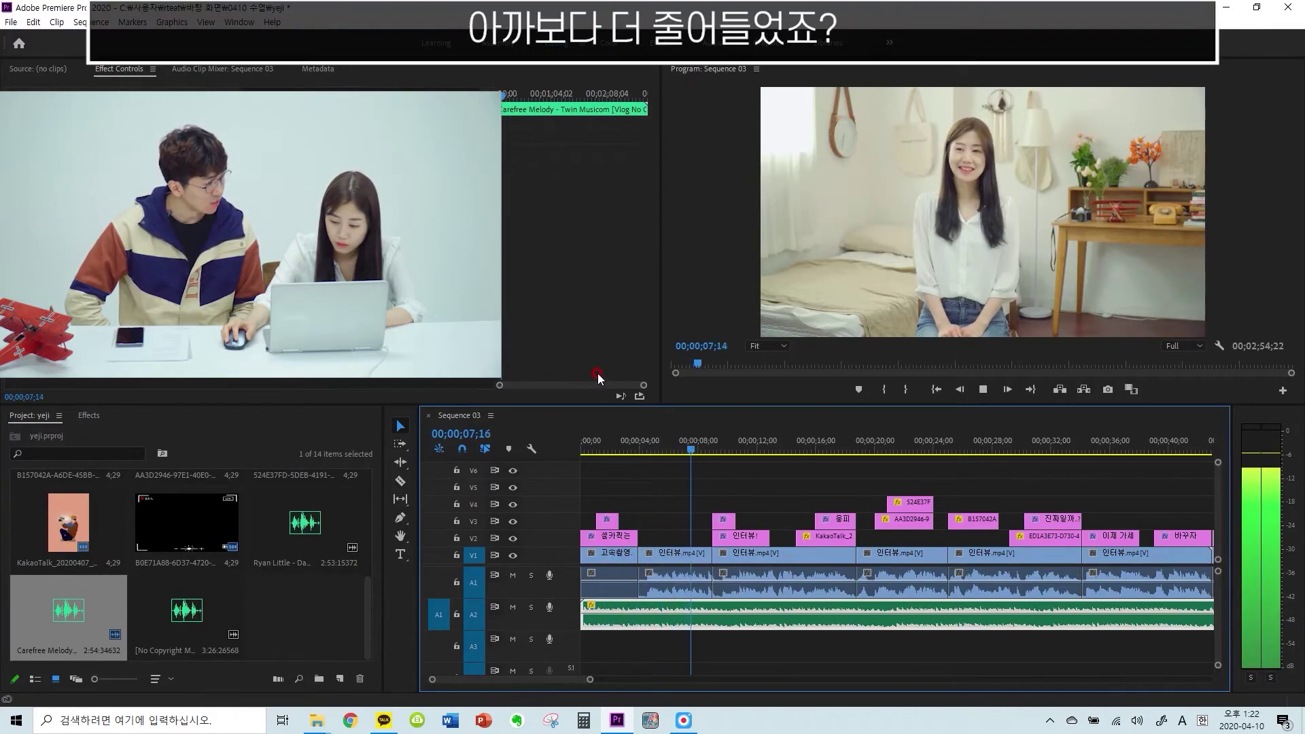
key(space)
drag(698, 443, 573, 466)
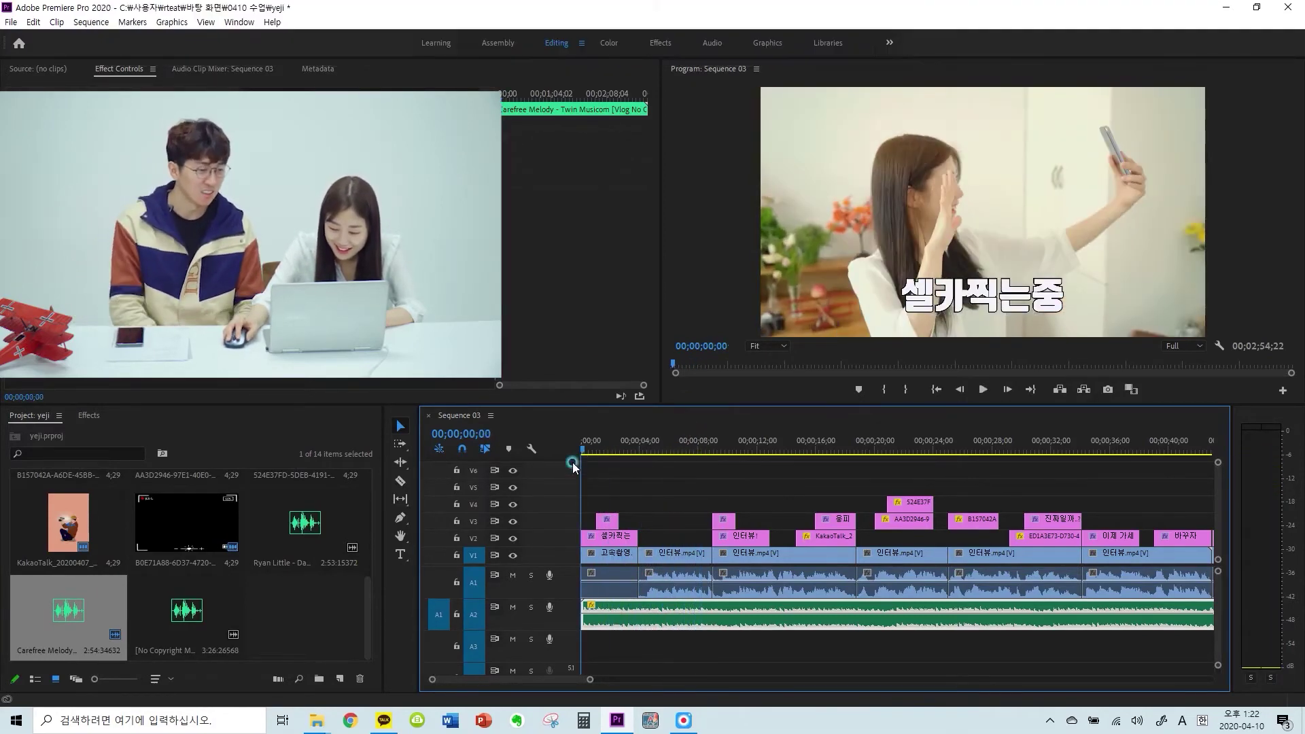
Adjust the gain of the Carefree Melody clip by a further -10 dB
right_click(642, 616)
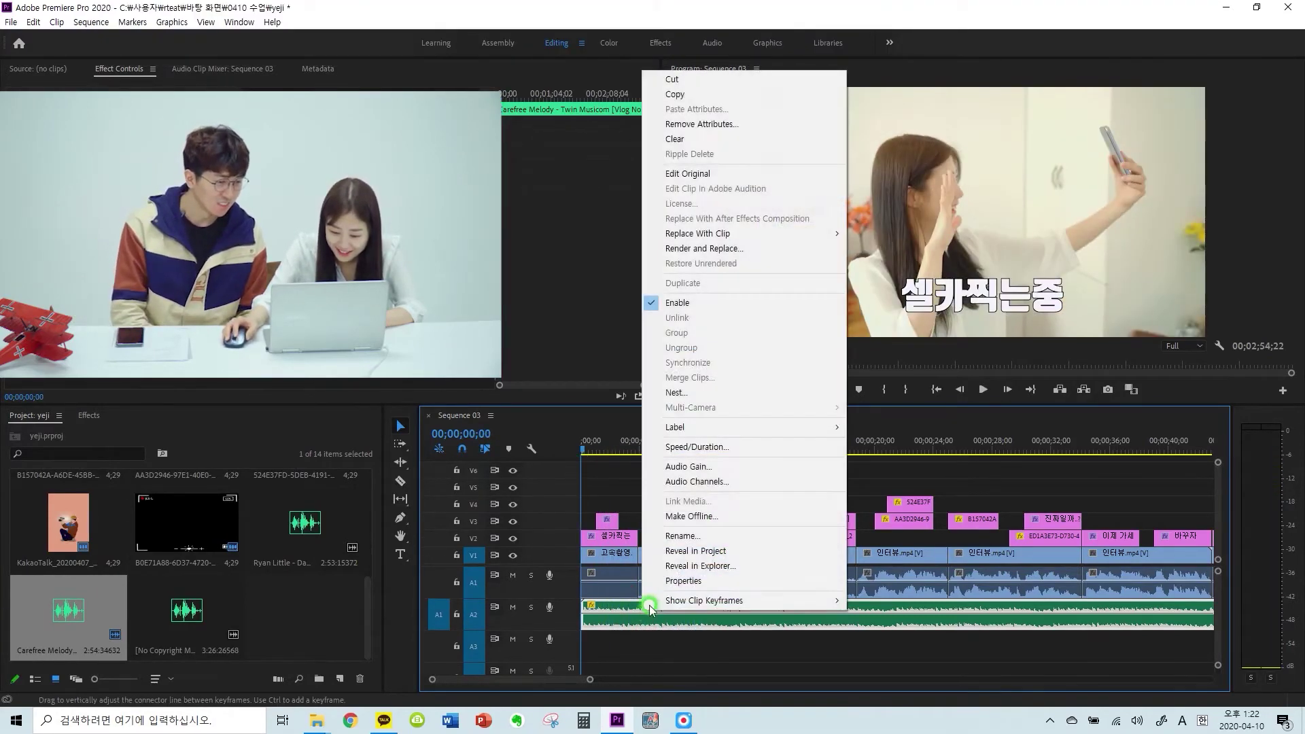
click(725, 467)
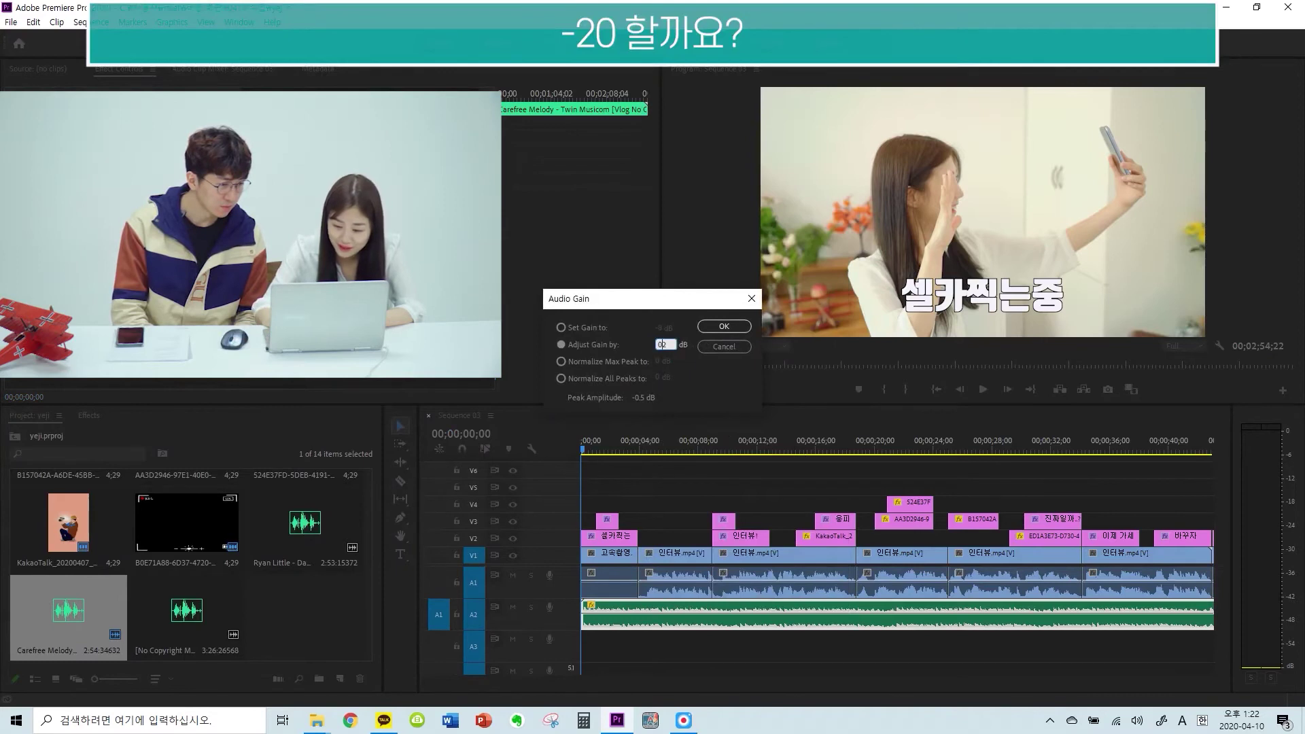
key(BackSpace)
key(Delete)
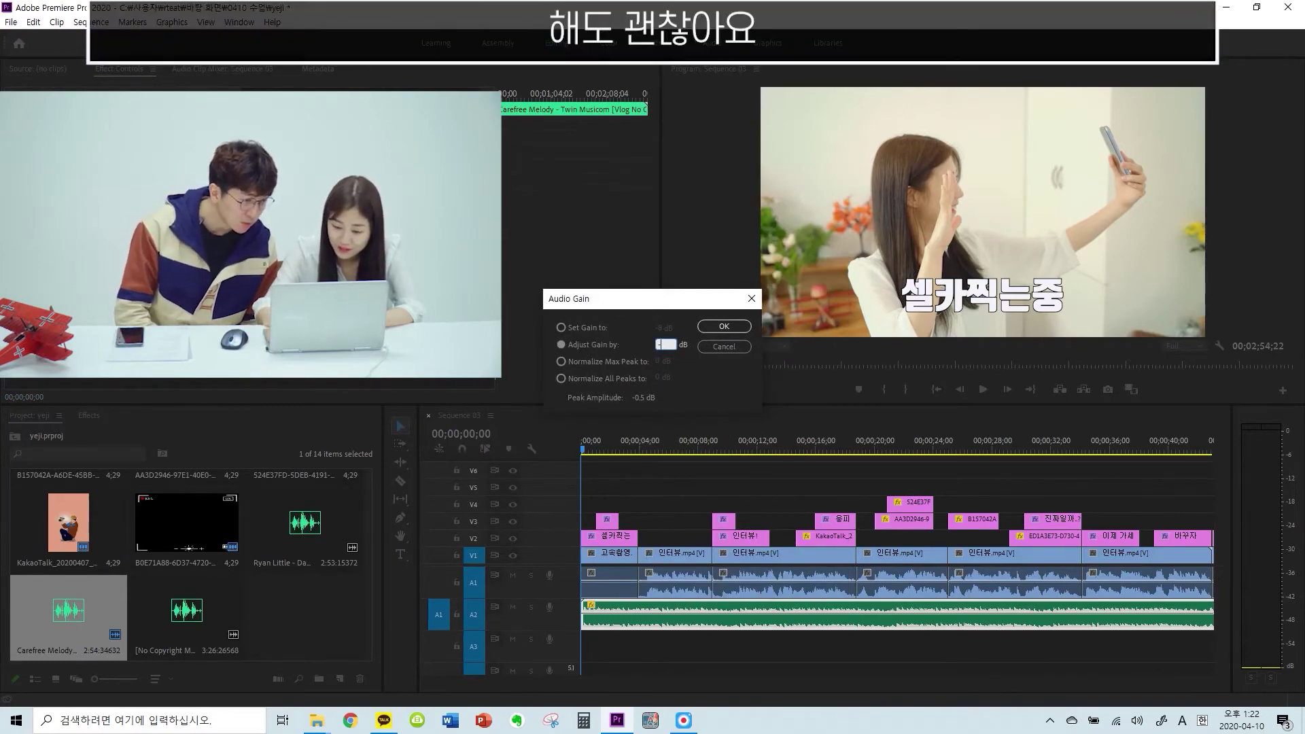
text(-)
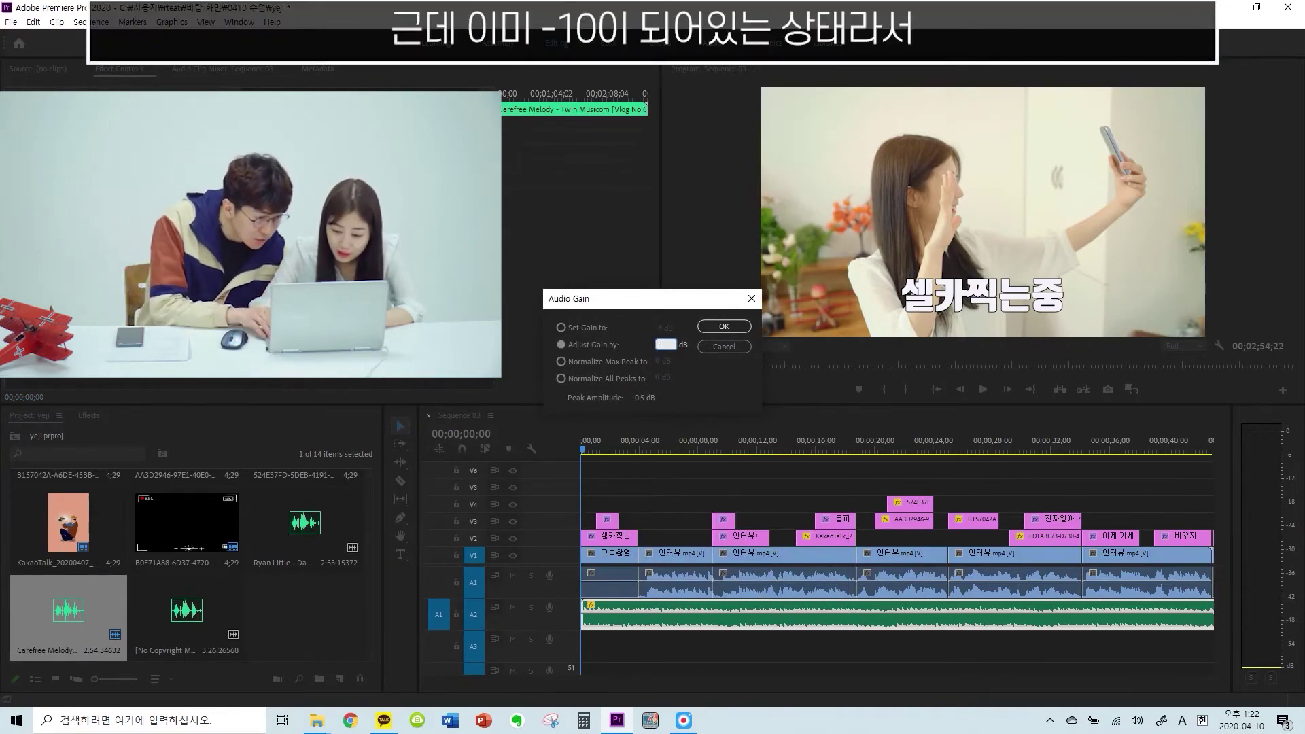
key(BackSpace)
text(-10)
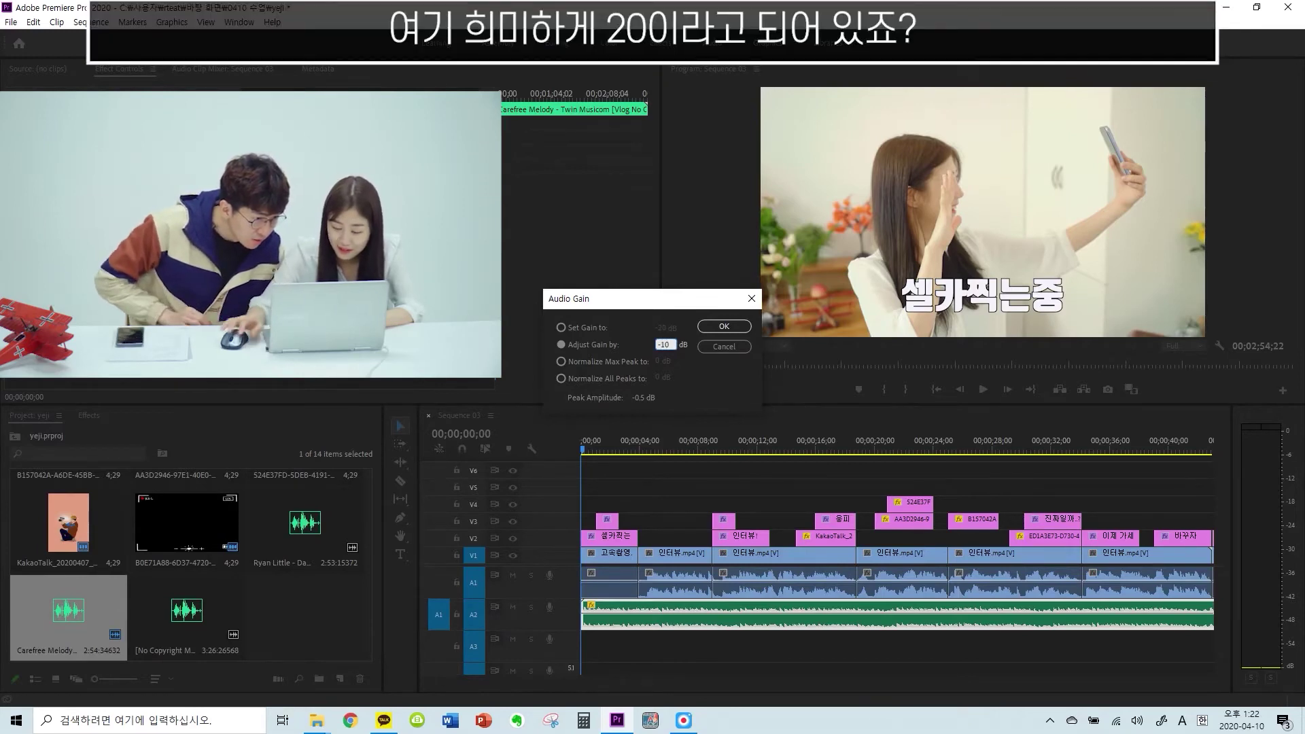
click(737, 327)
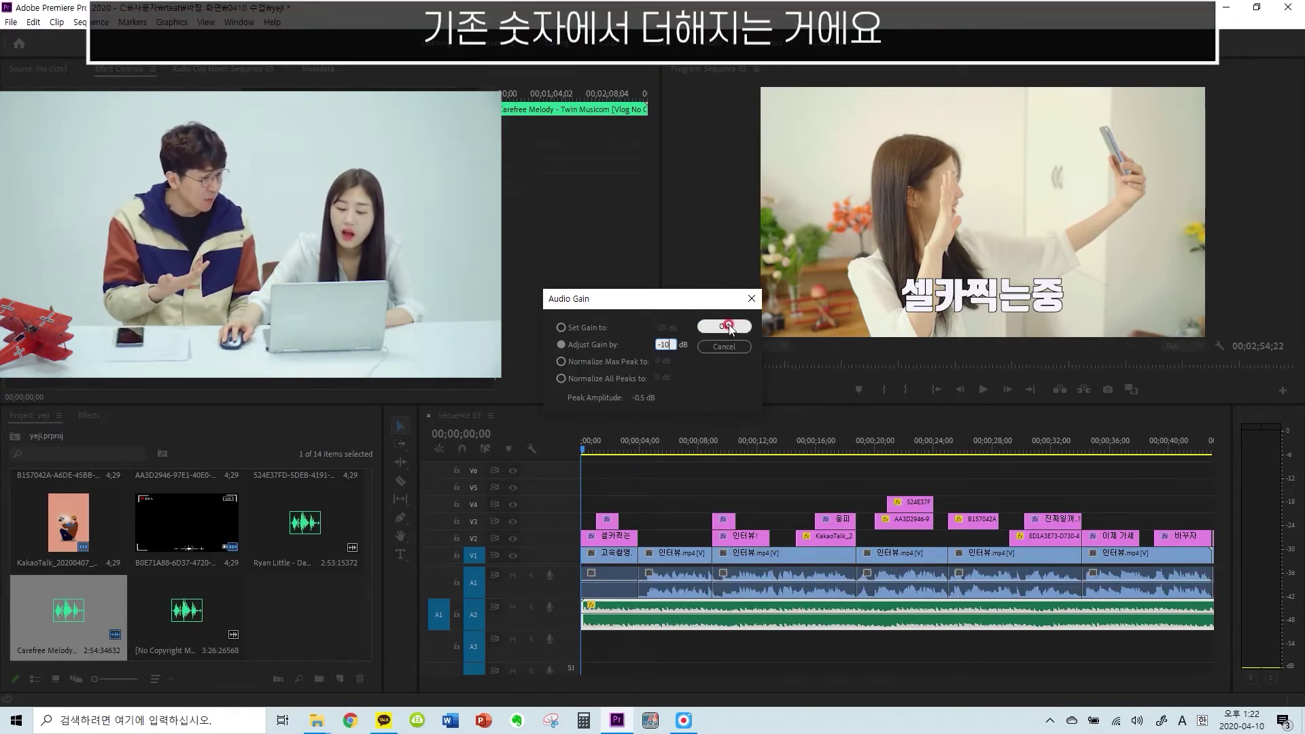
Play the opening selfie and interview clips to check the balance between the quieter music and the voice
click(664, 496)
key(space)
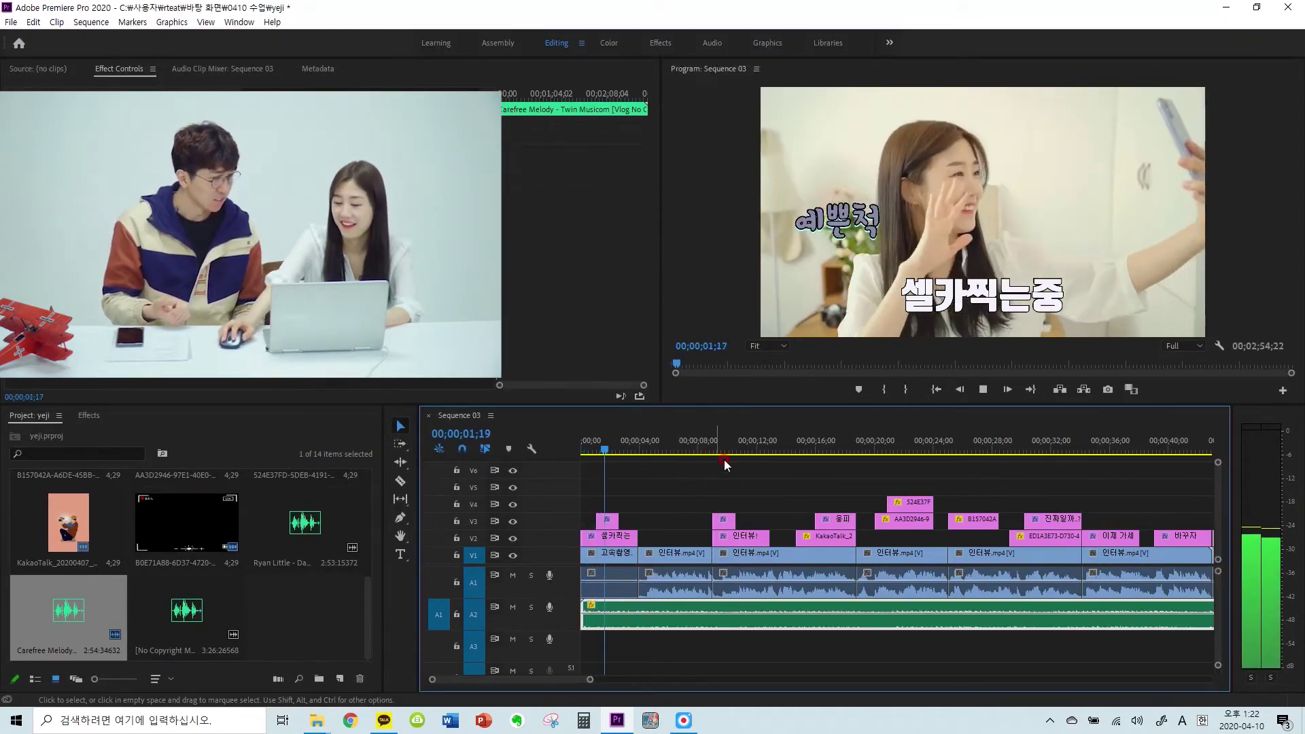
click(747, 448)
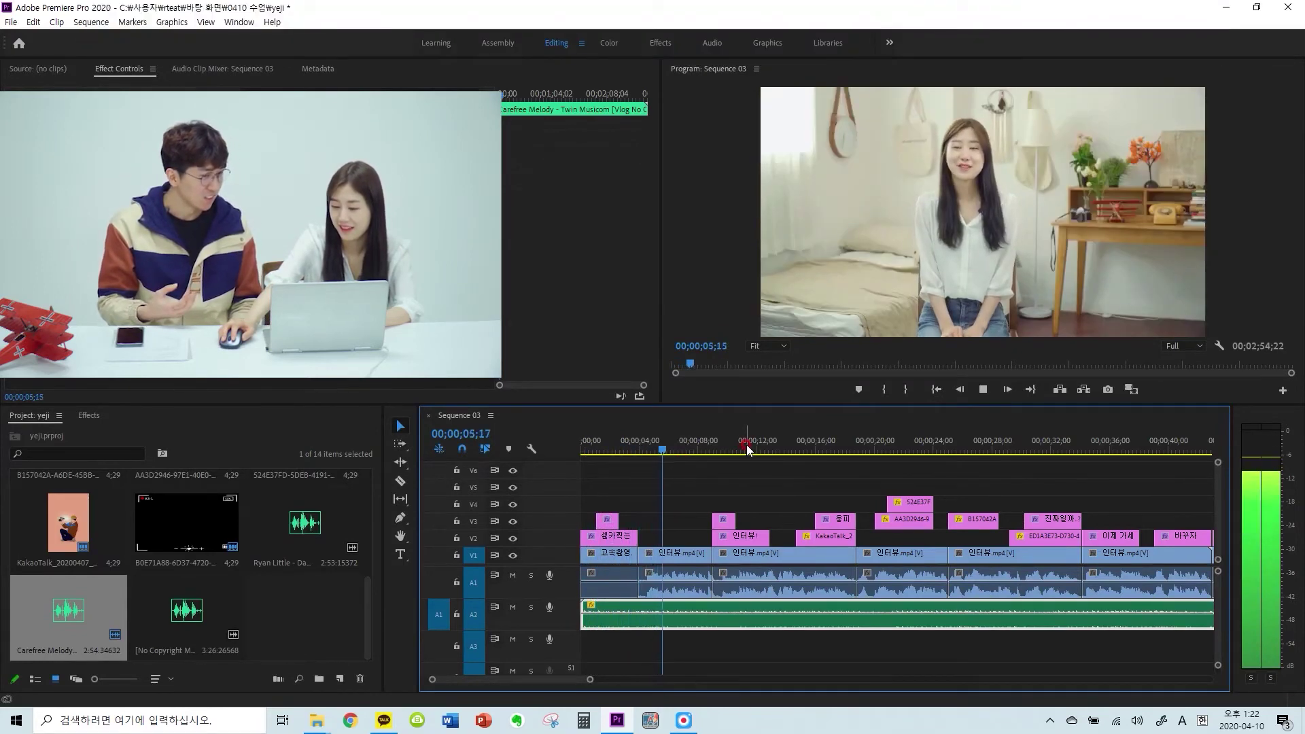
click(736, 473)
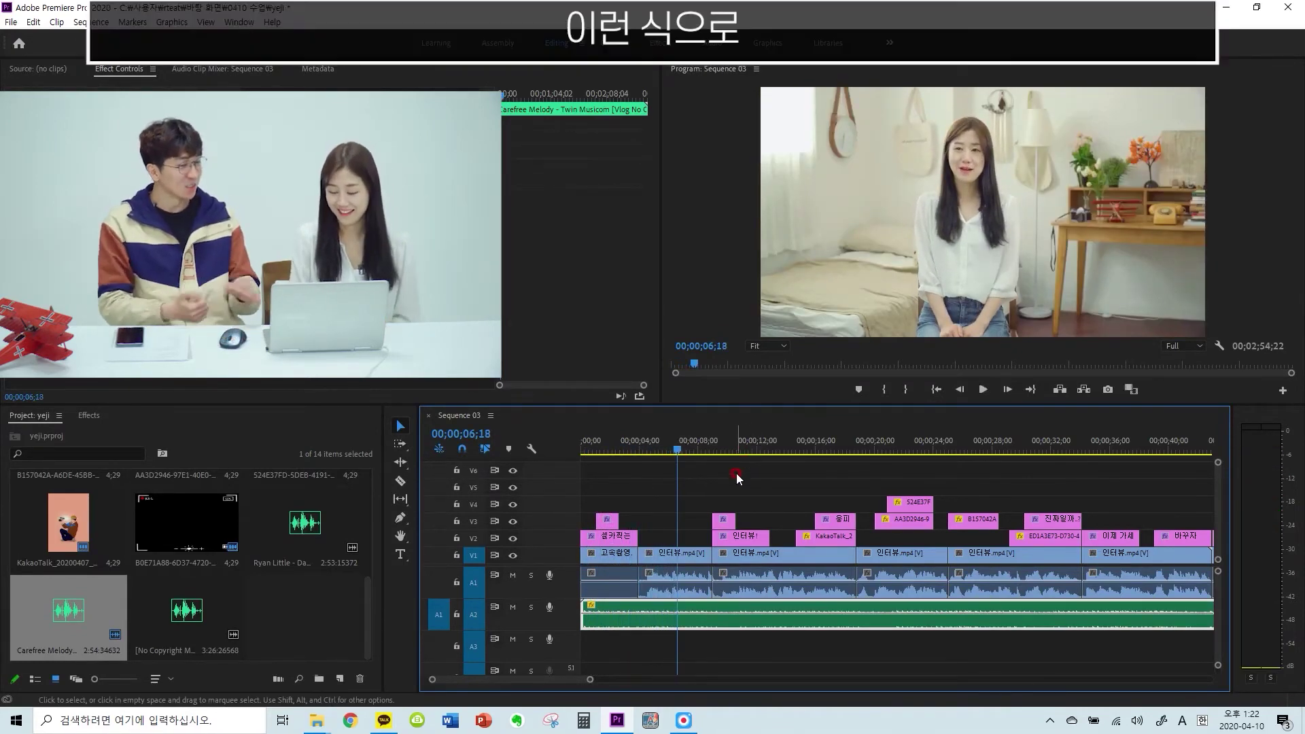
key(space)
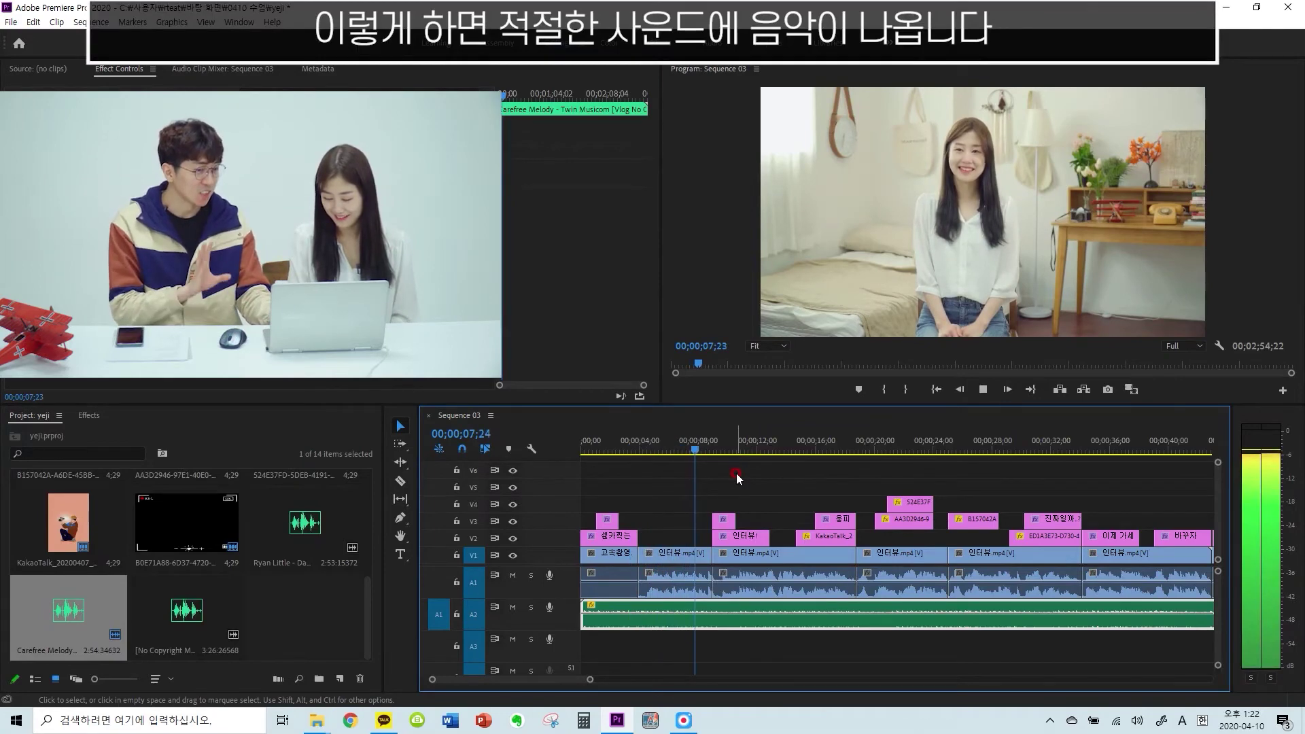
Raise the audio gain of the first interview clip by 5 dB and play through into the second interview clip
key(space)
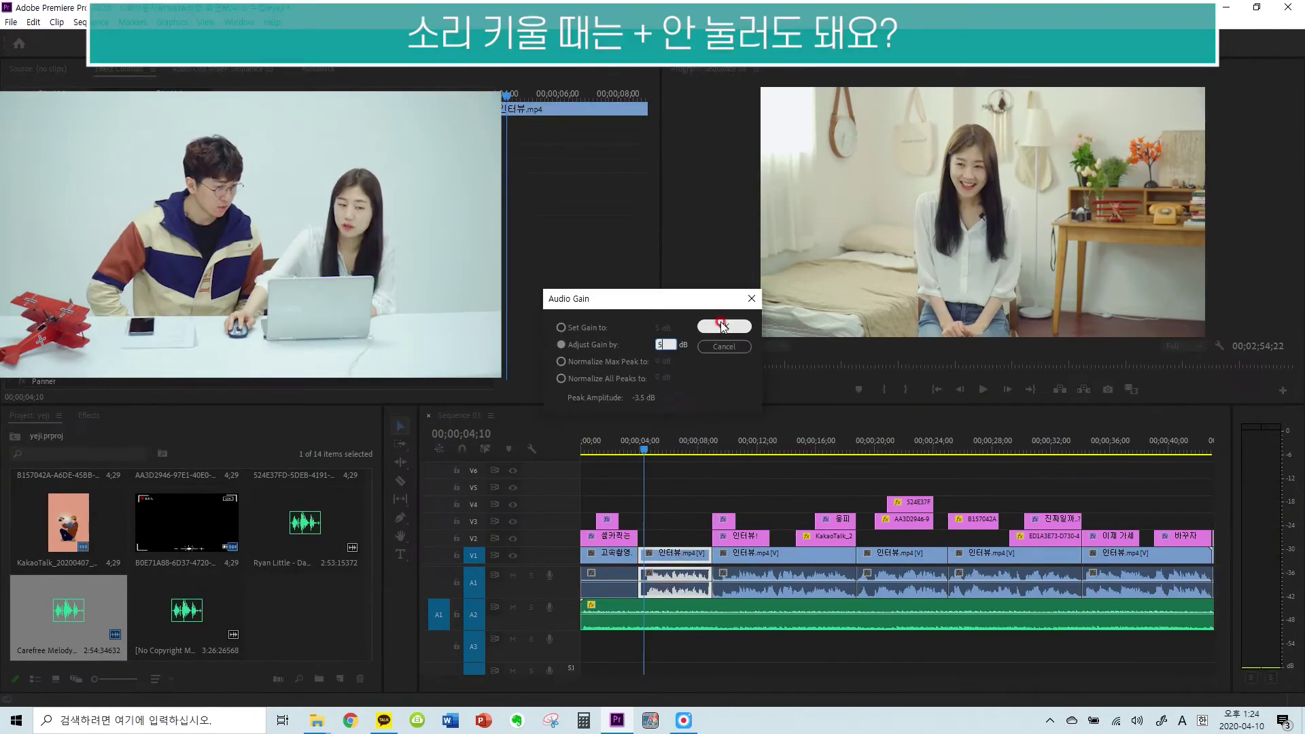
click(723, 326)
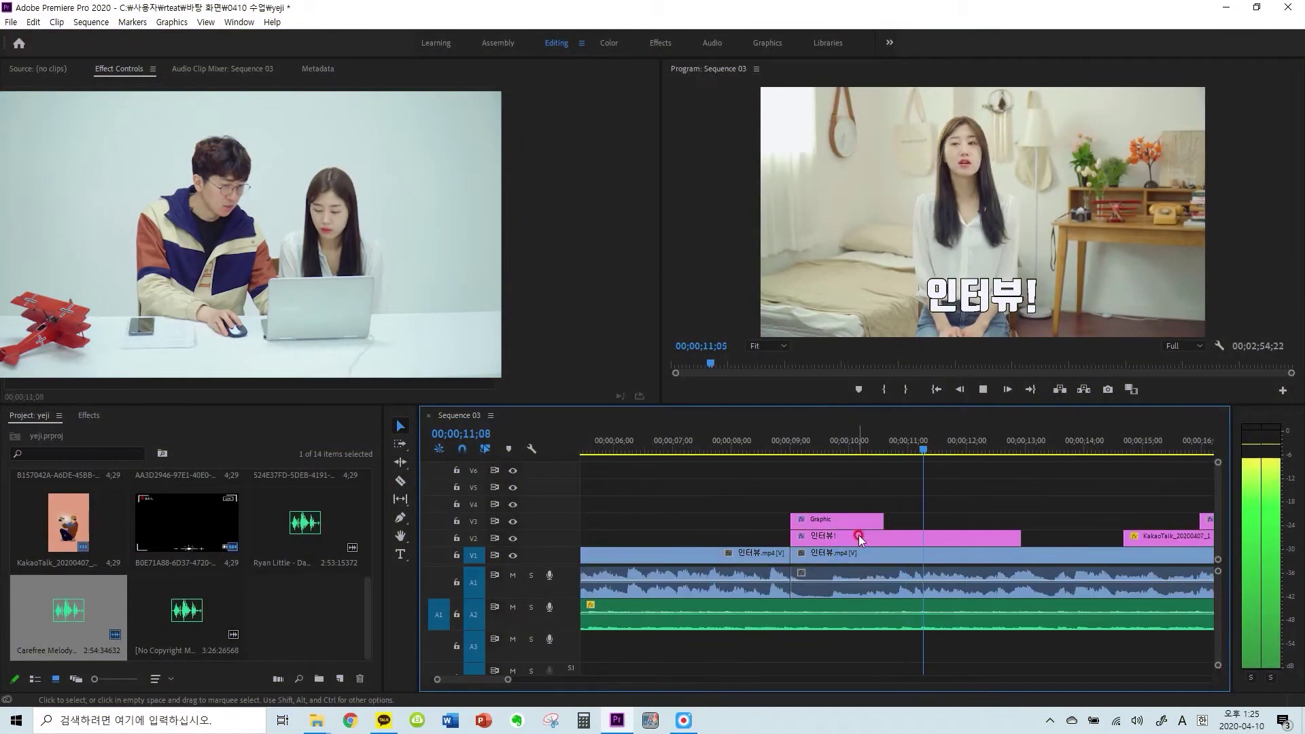
click(850, 540)
key(minus)
key(space)
Try deleting the second interview clip's audio while it is still linked to its video, and undo the deletion
click(937, 566)
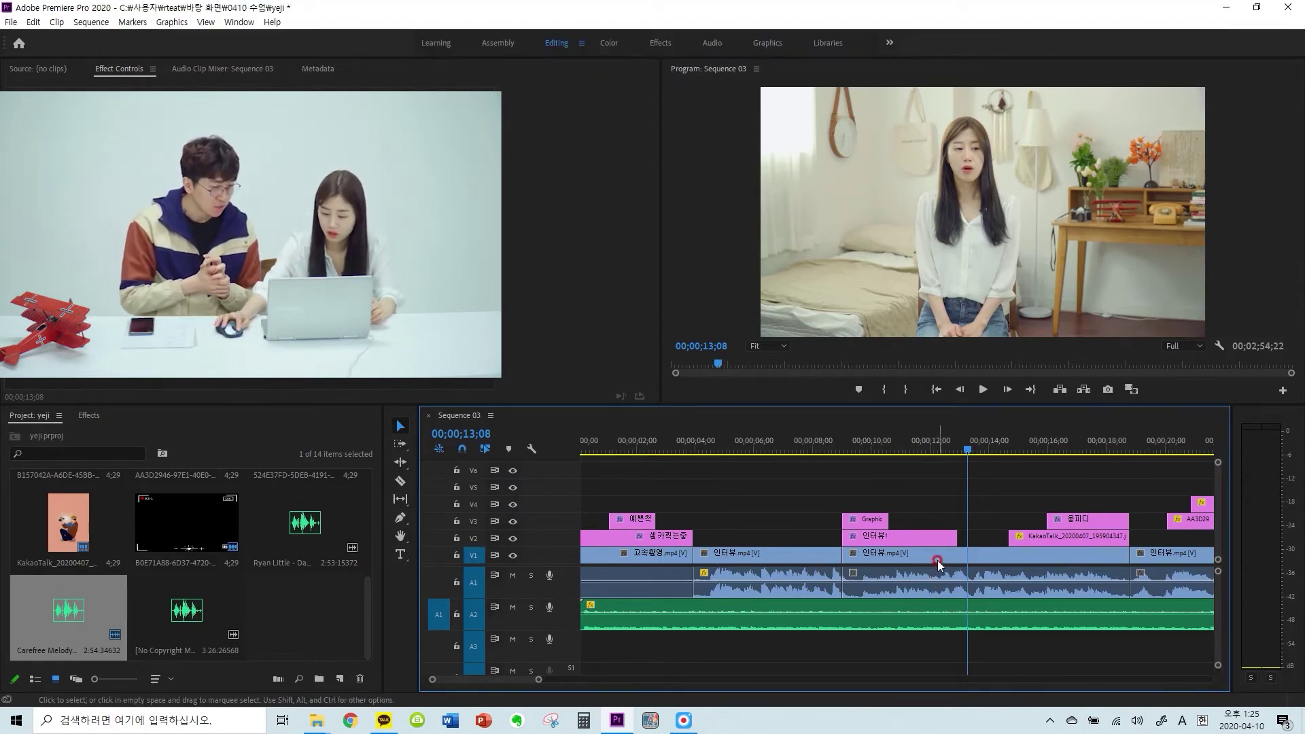
click(930, 582)
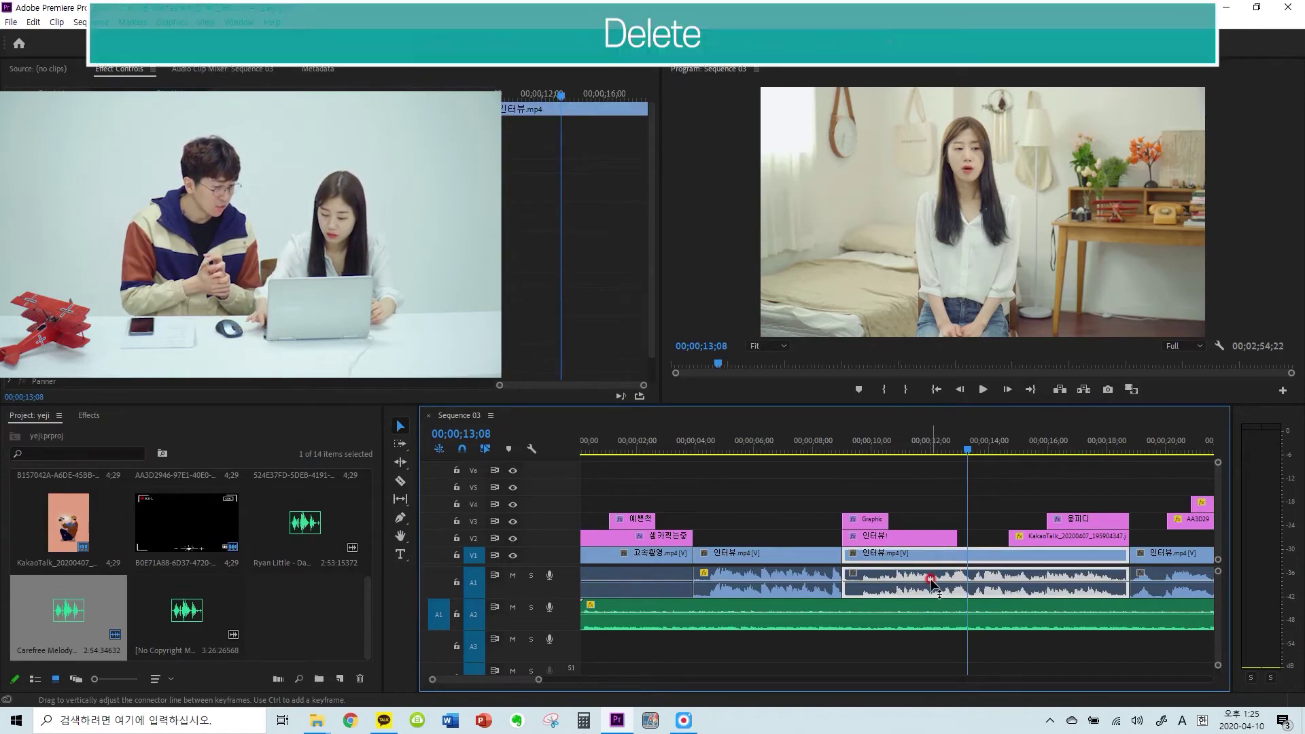
key(Delete)
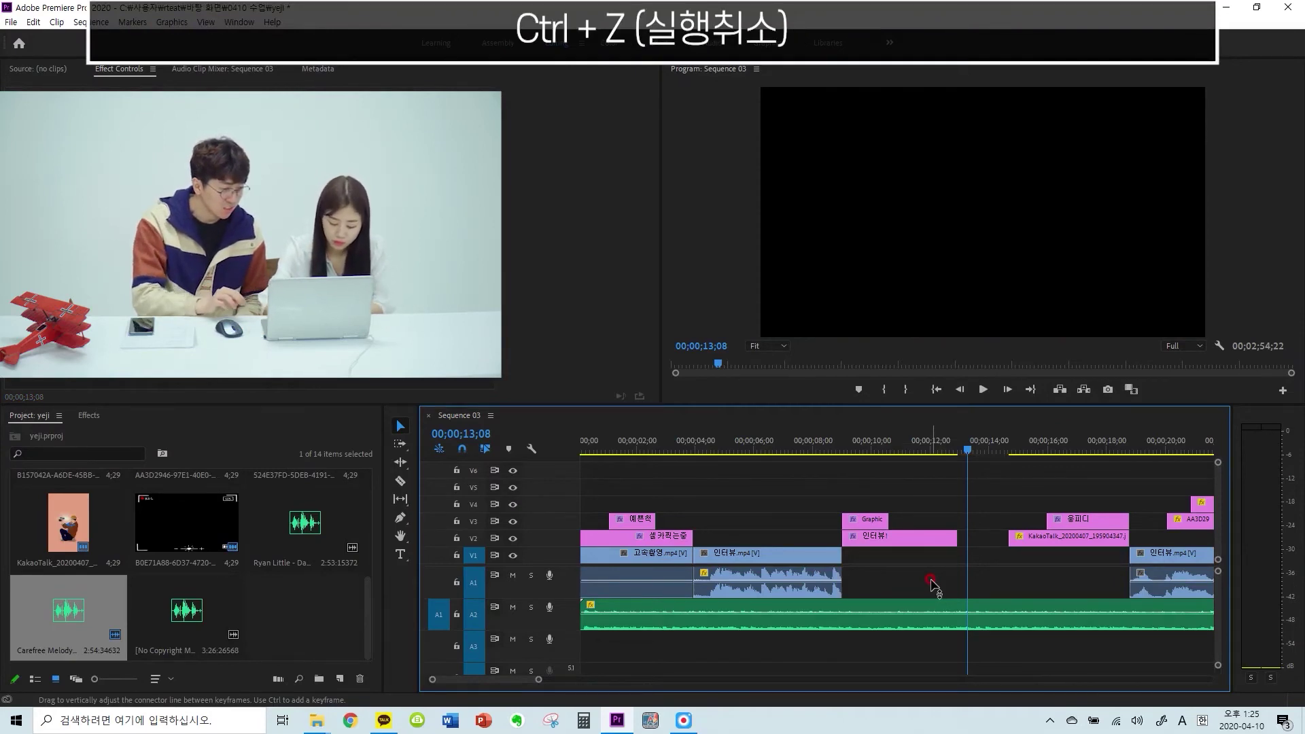
key(ctrl+z)
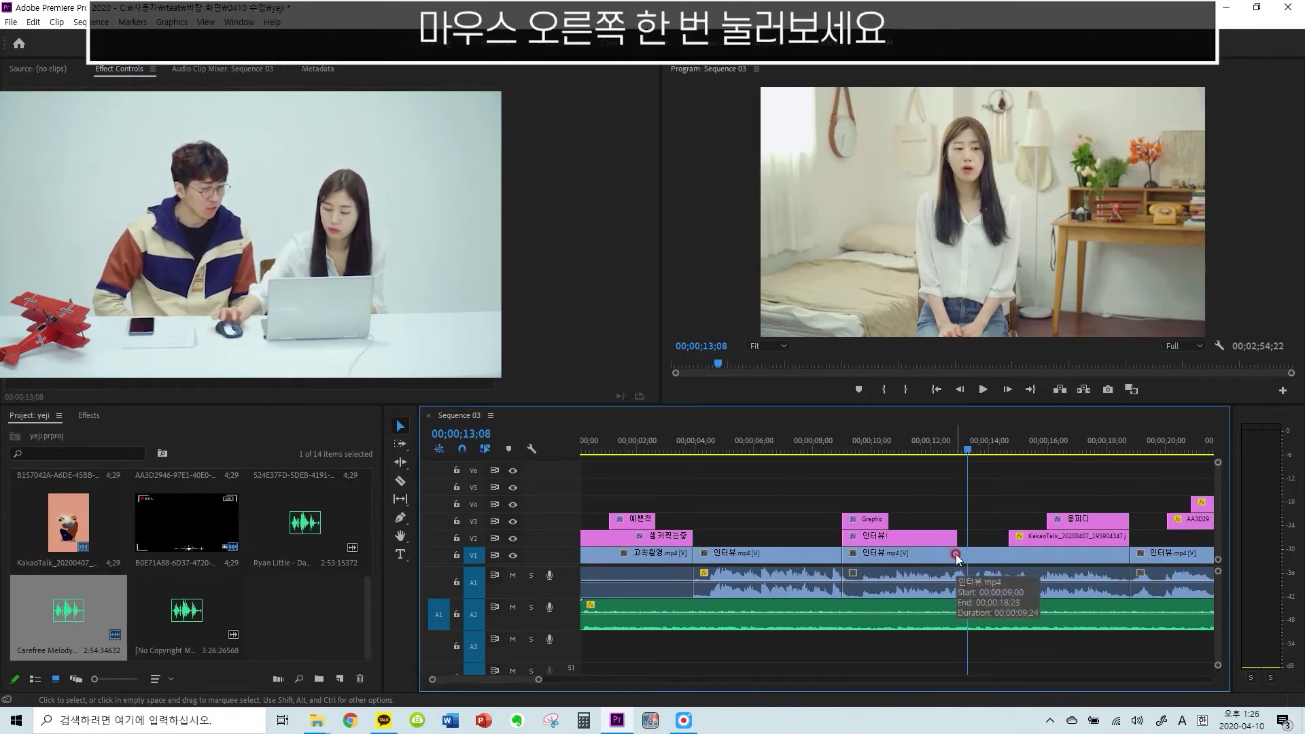
Unlink the second interview clip's video and audio, and delete only its audio from A1
right_click(955, 554)
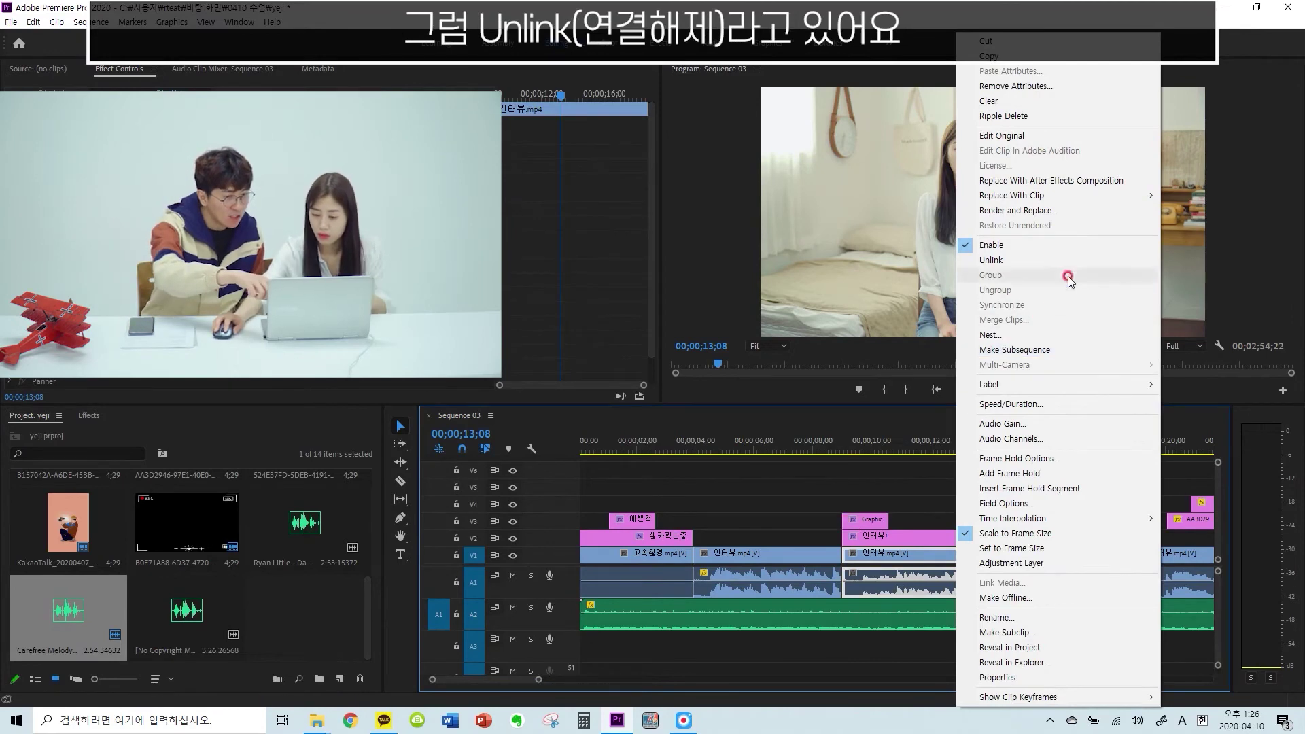
click(1050, 256)
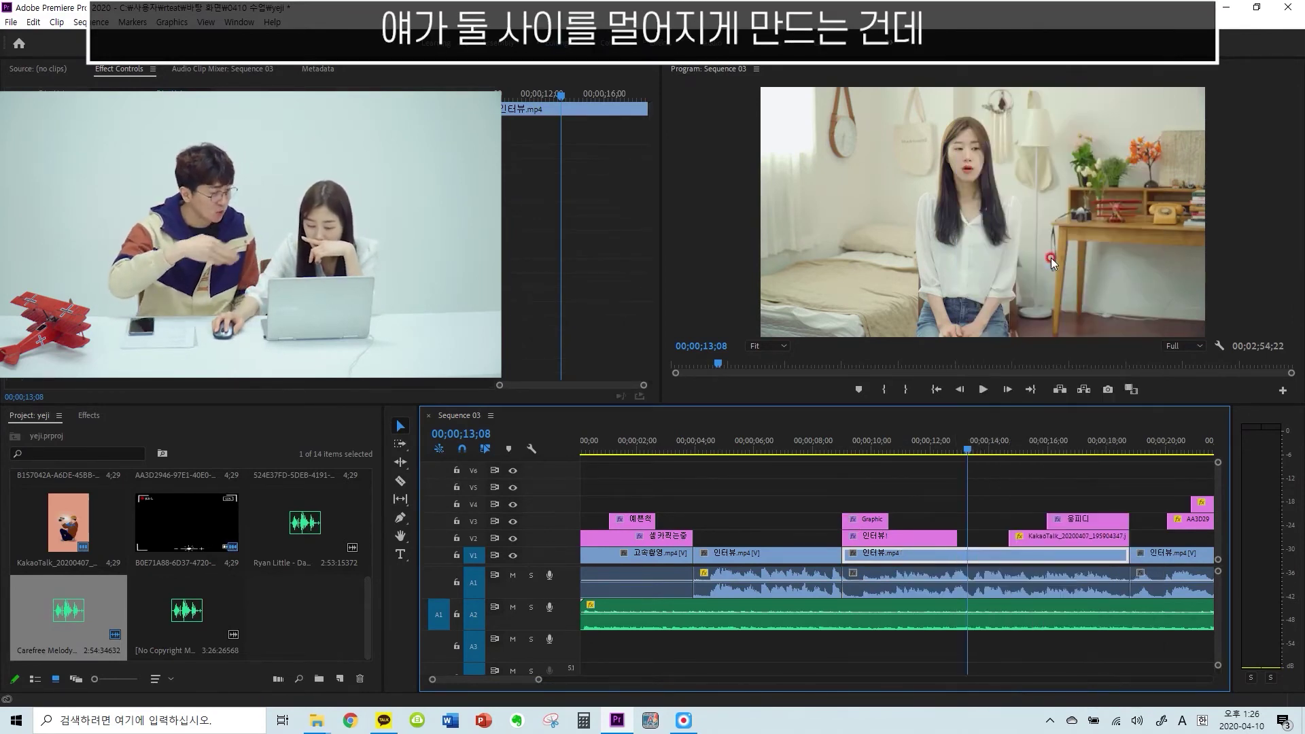
click(968, 573)
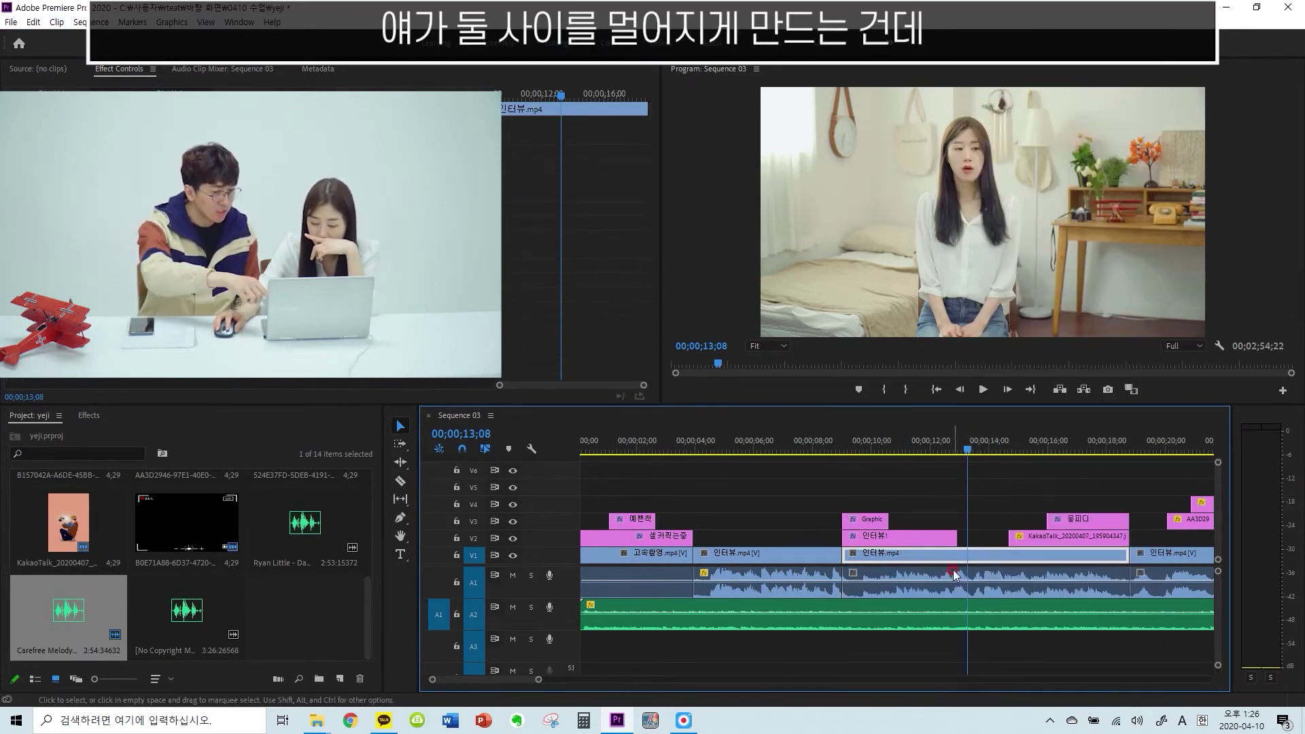
click(955, 575)
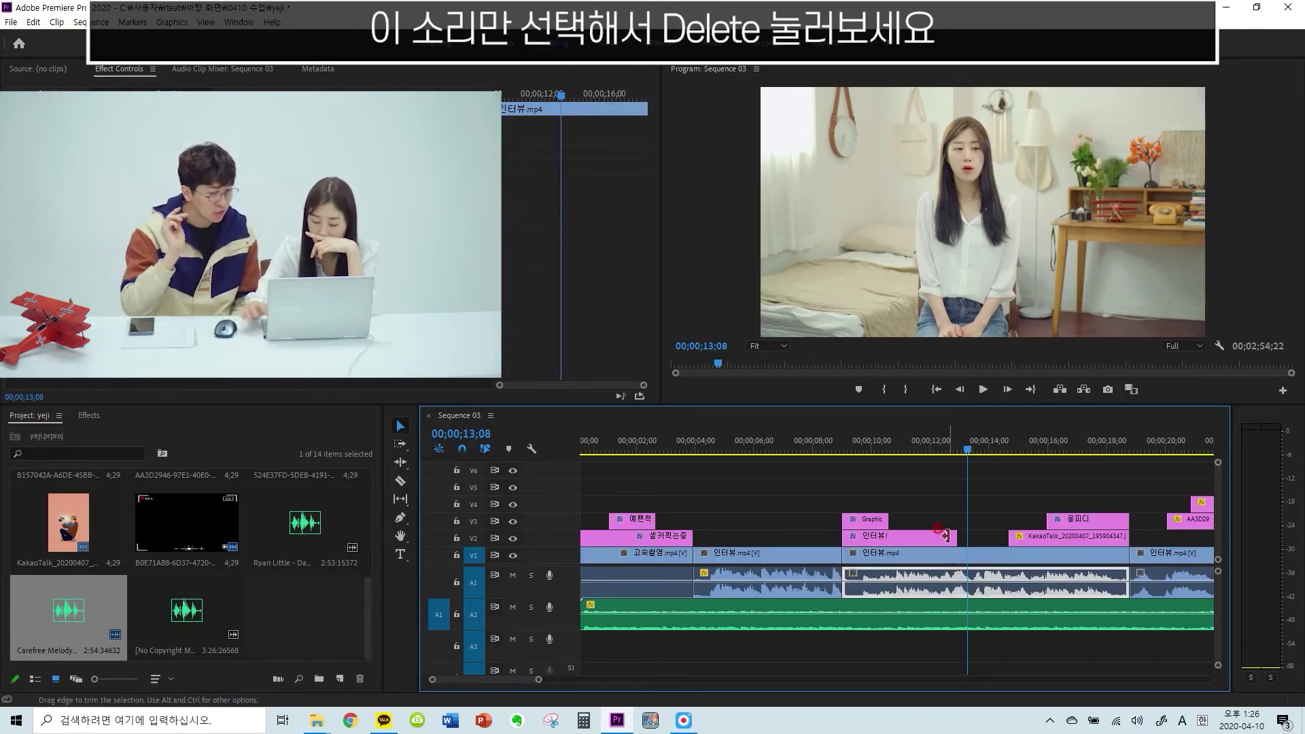
key(Delete)
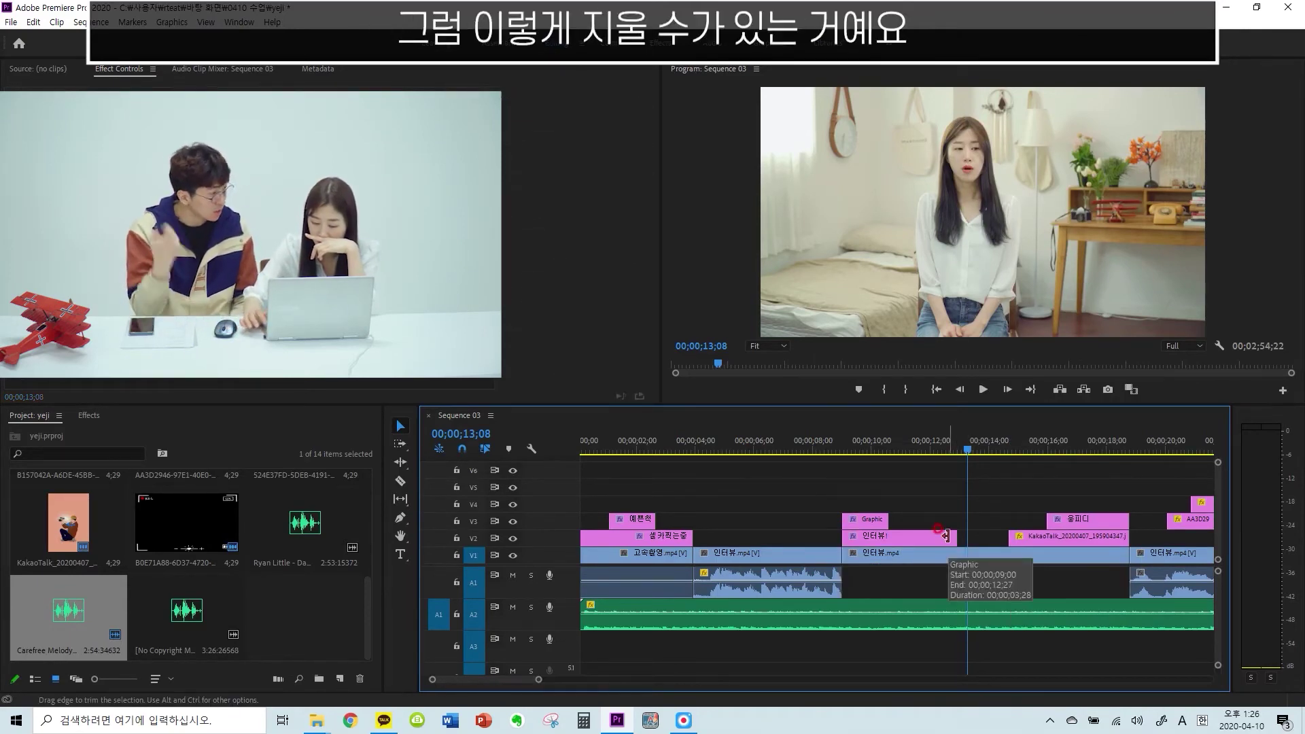
Play the second interview clip without its own sound, and replay the opening to judge the music level
drag(968, 450, 787, 466)
key(space)
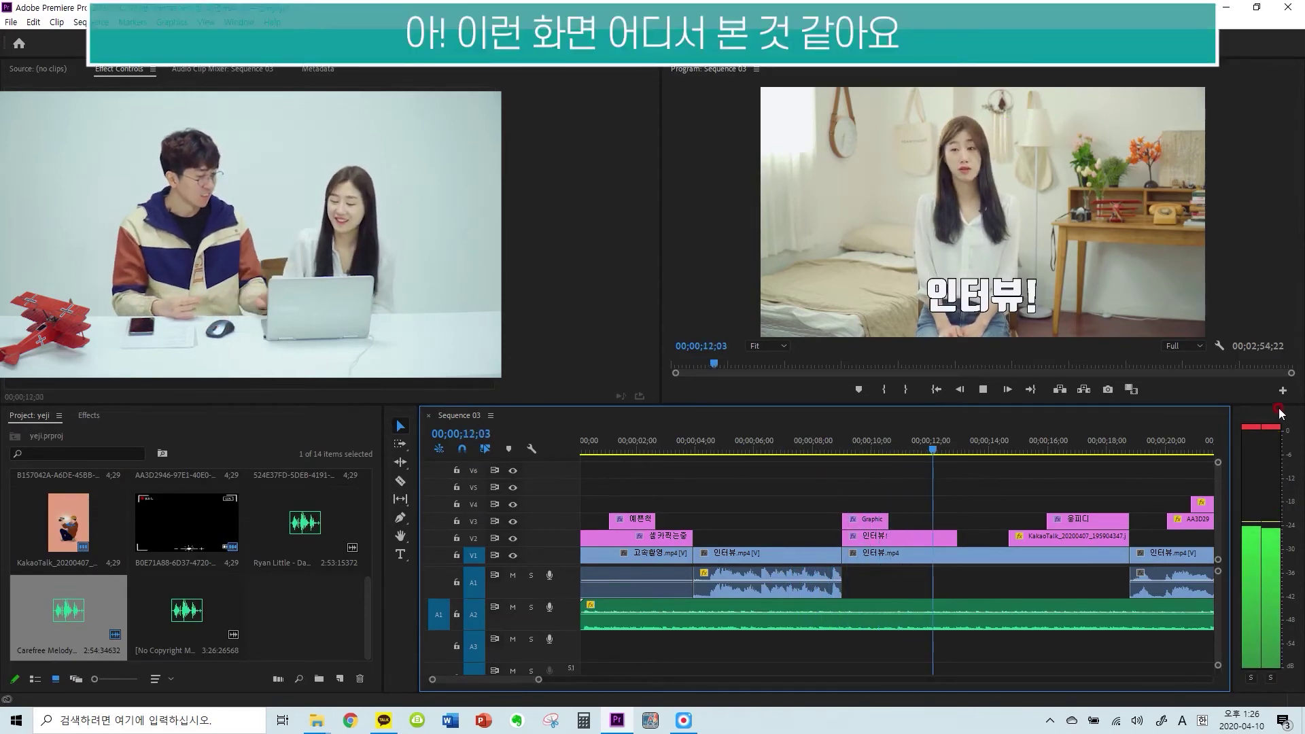
key(space)
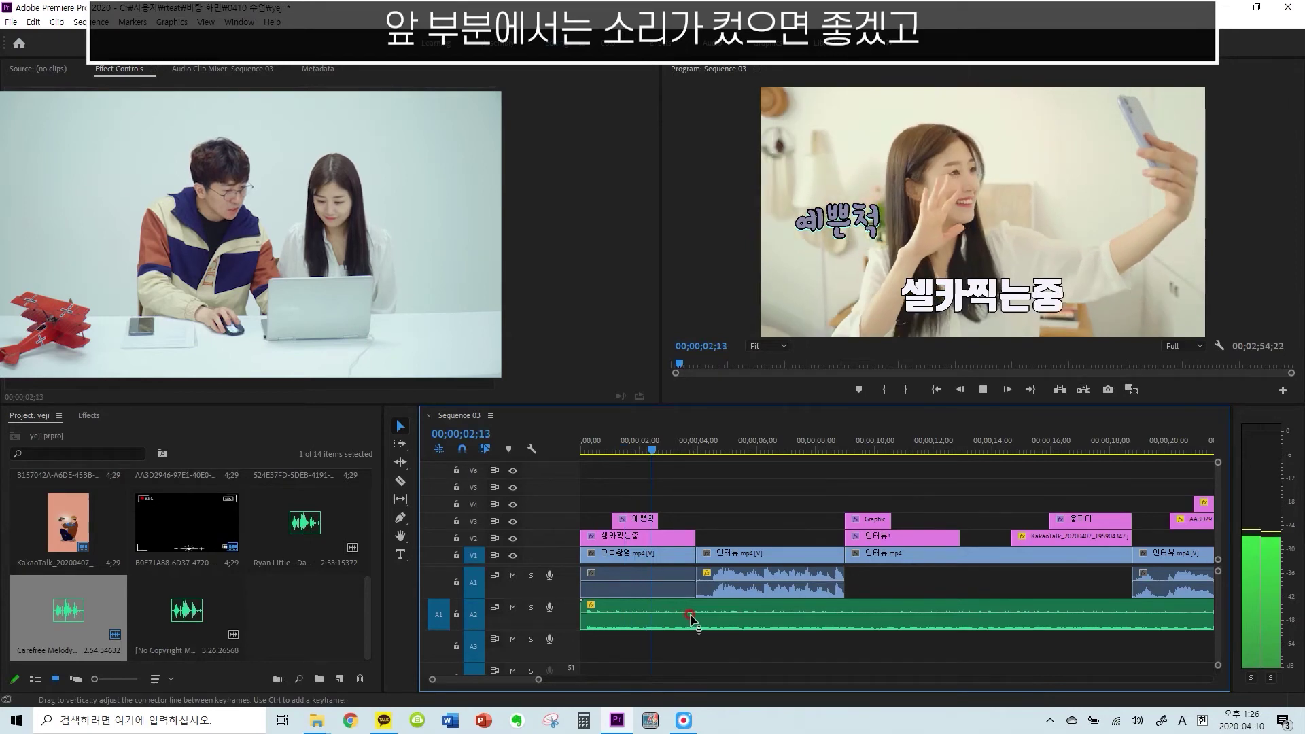
key(space)
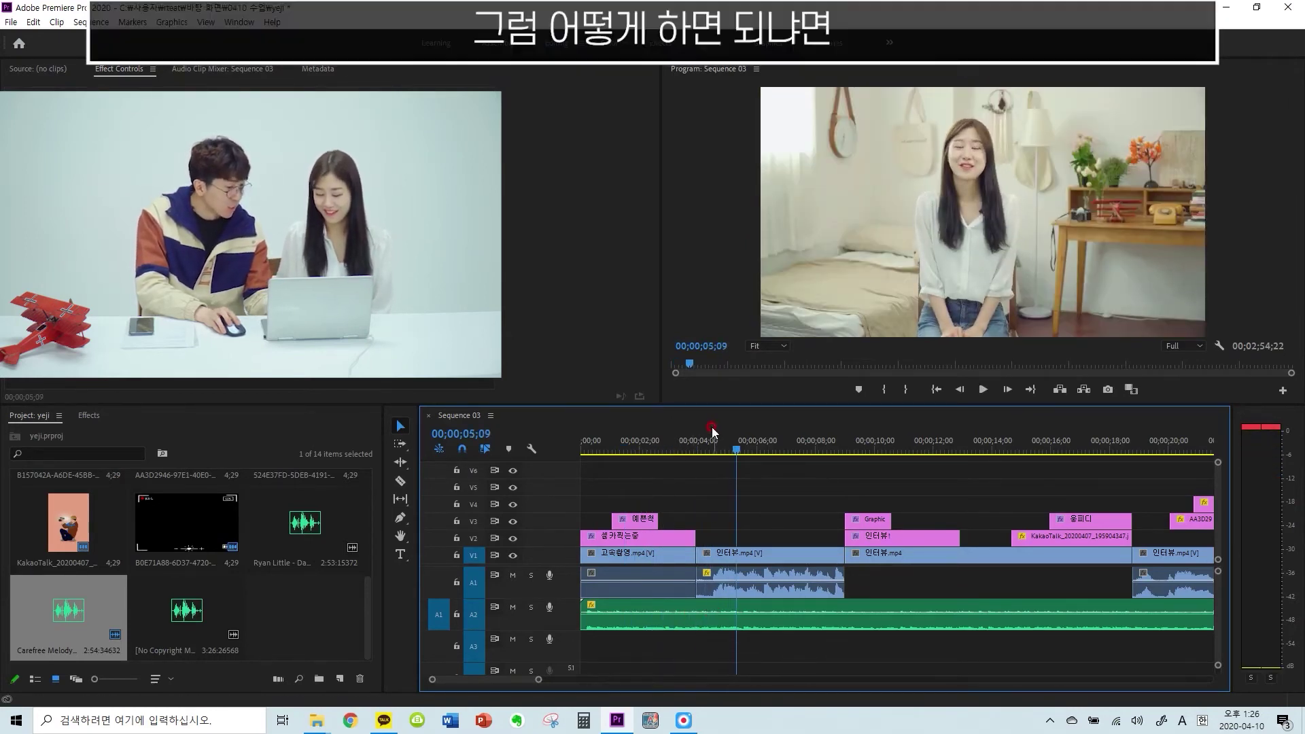
Split the Carefree Melody clip on A2 with the Razor tool where the selfie clip meets the first interview clip
click(688, 429)
click(706, 614)
right_click(706, 613)
click(691, 637)
click(696, 617)
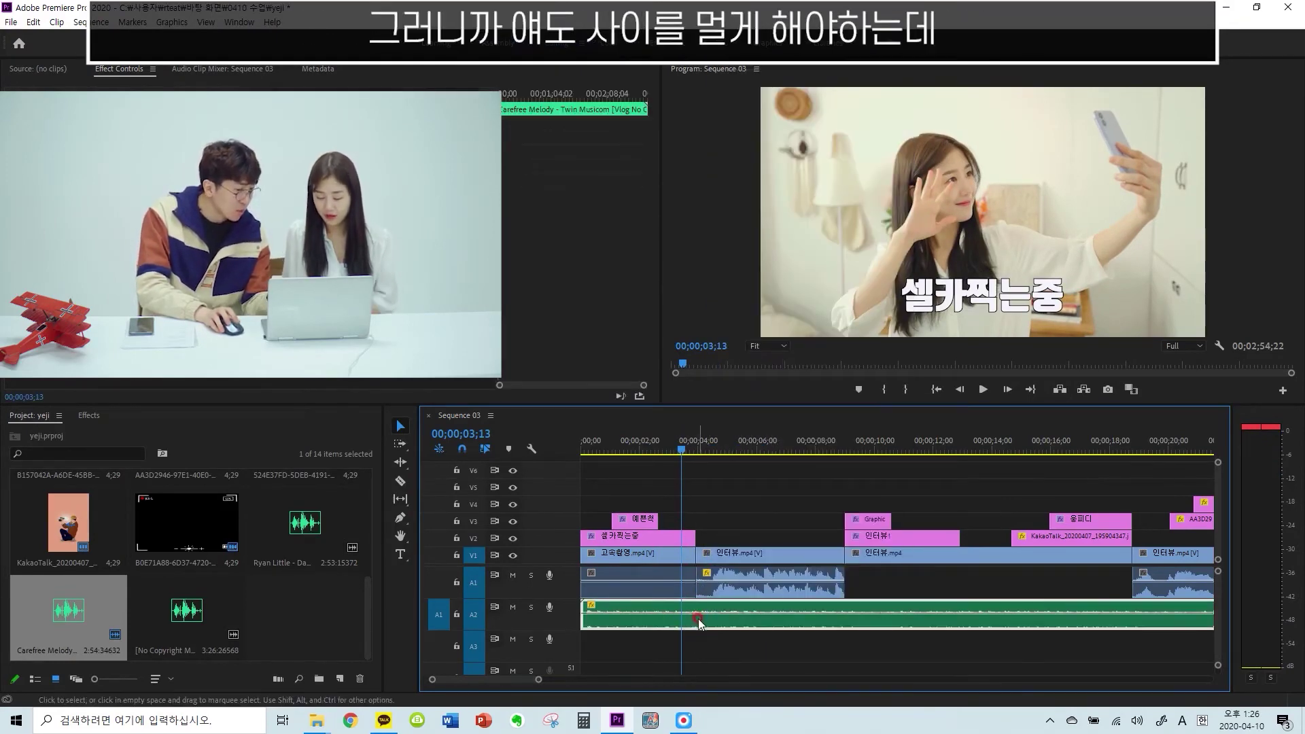
click(629, 647)
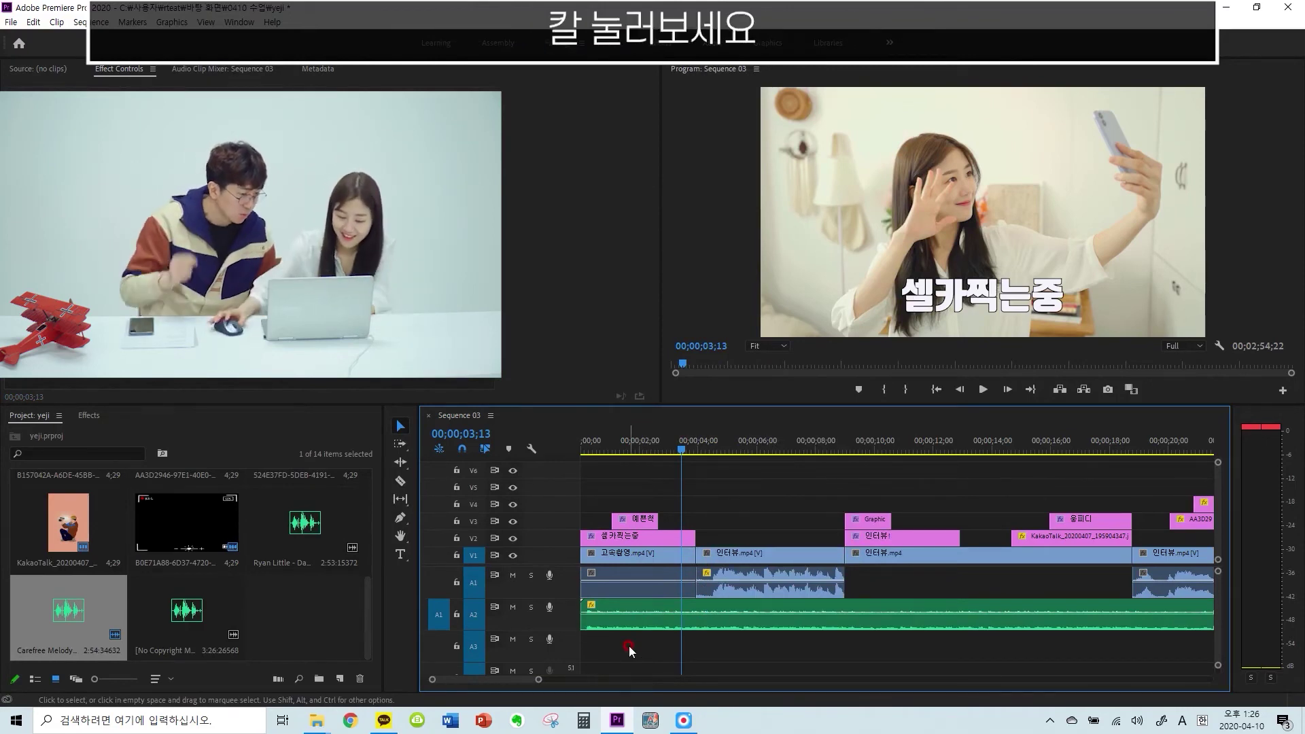
click(400, 480)
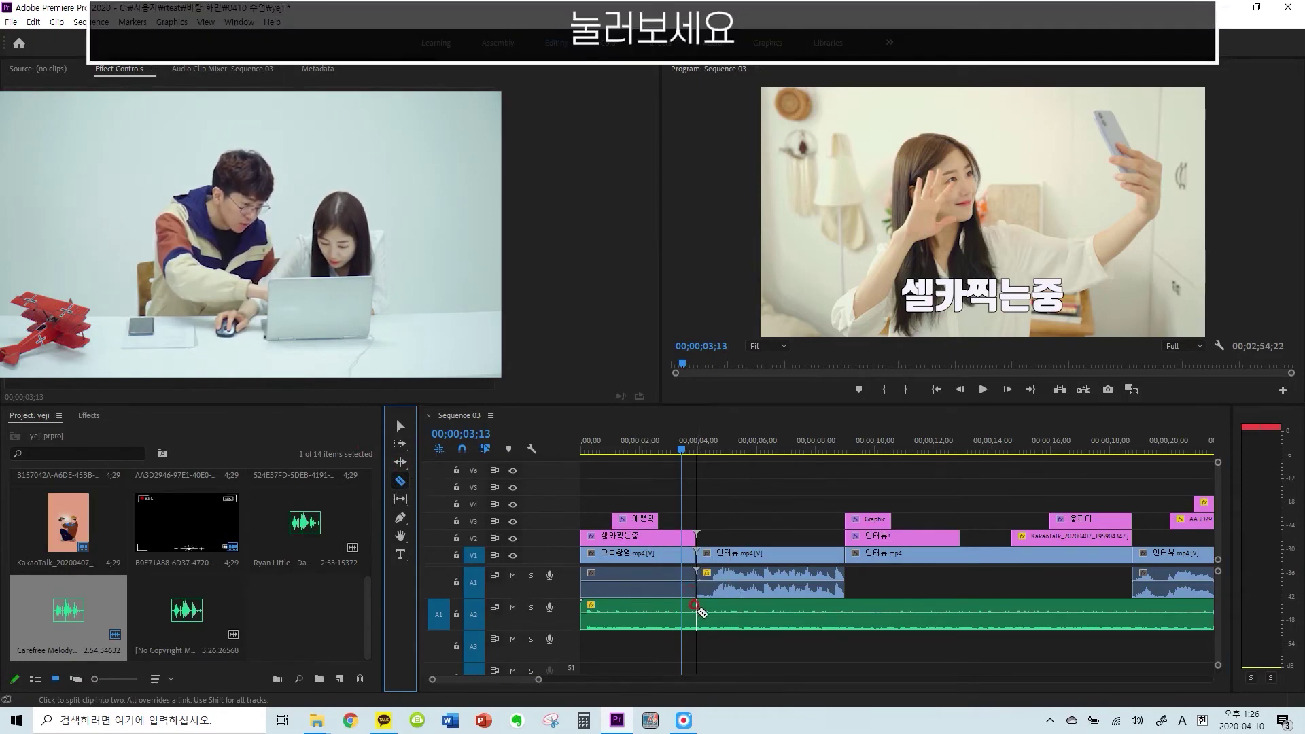
click(695, 605)
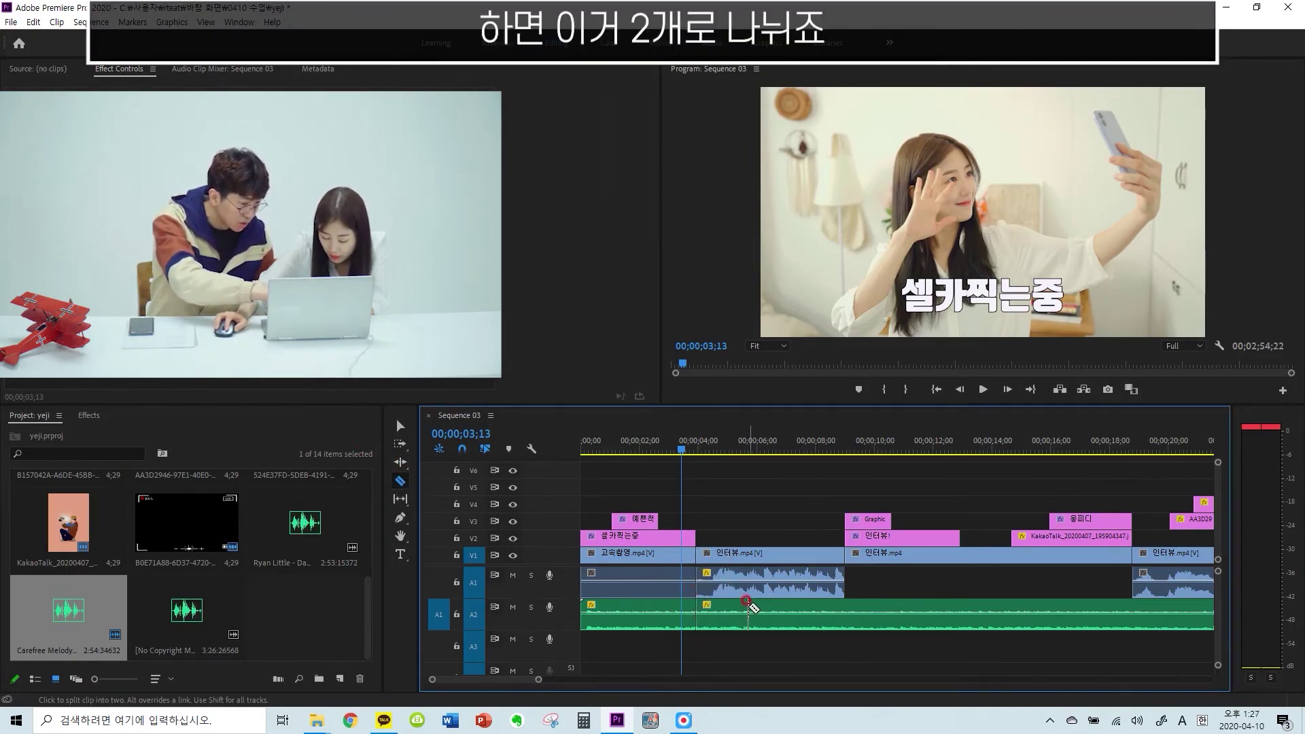
click(415, 429)
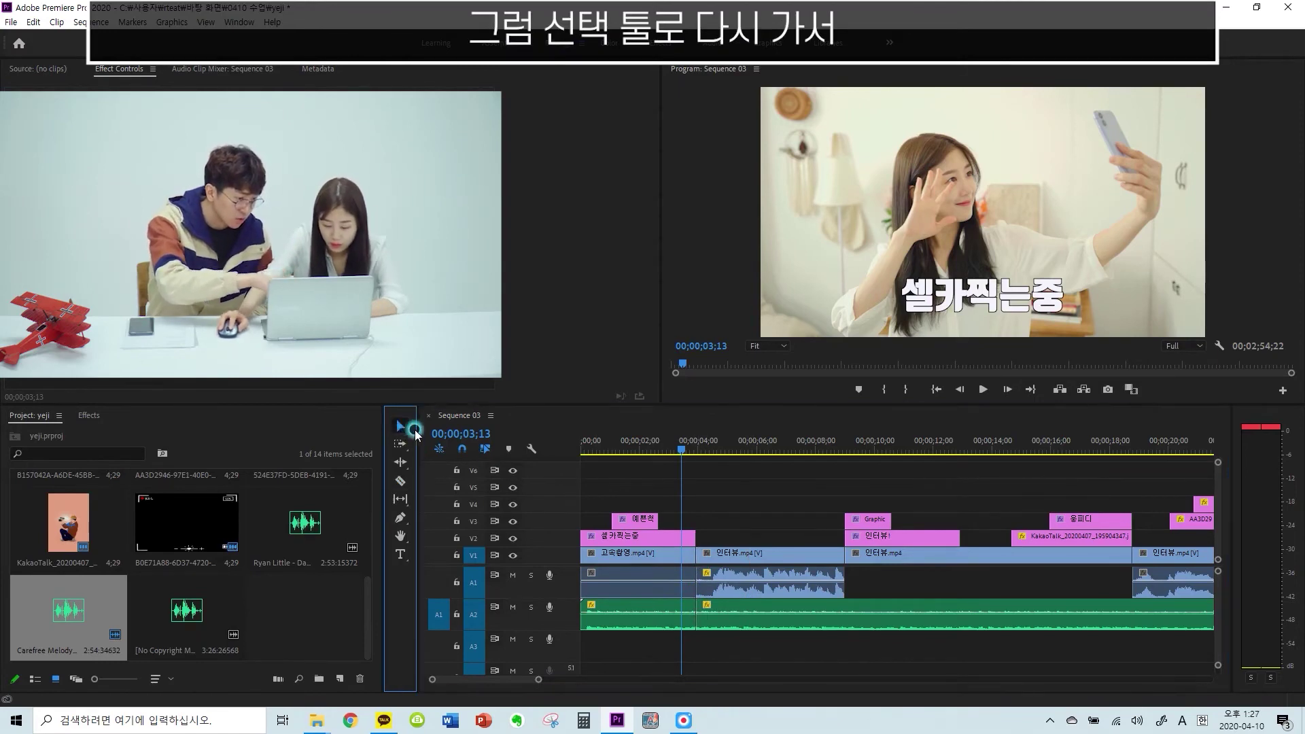
Adjust the audio gain of the Carefree Melody segment under the selfie clip by 15 dB
right_click(684, 593)
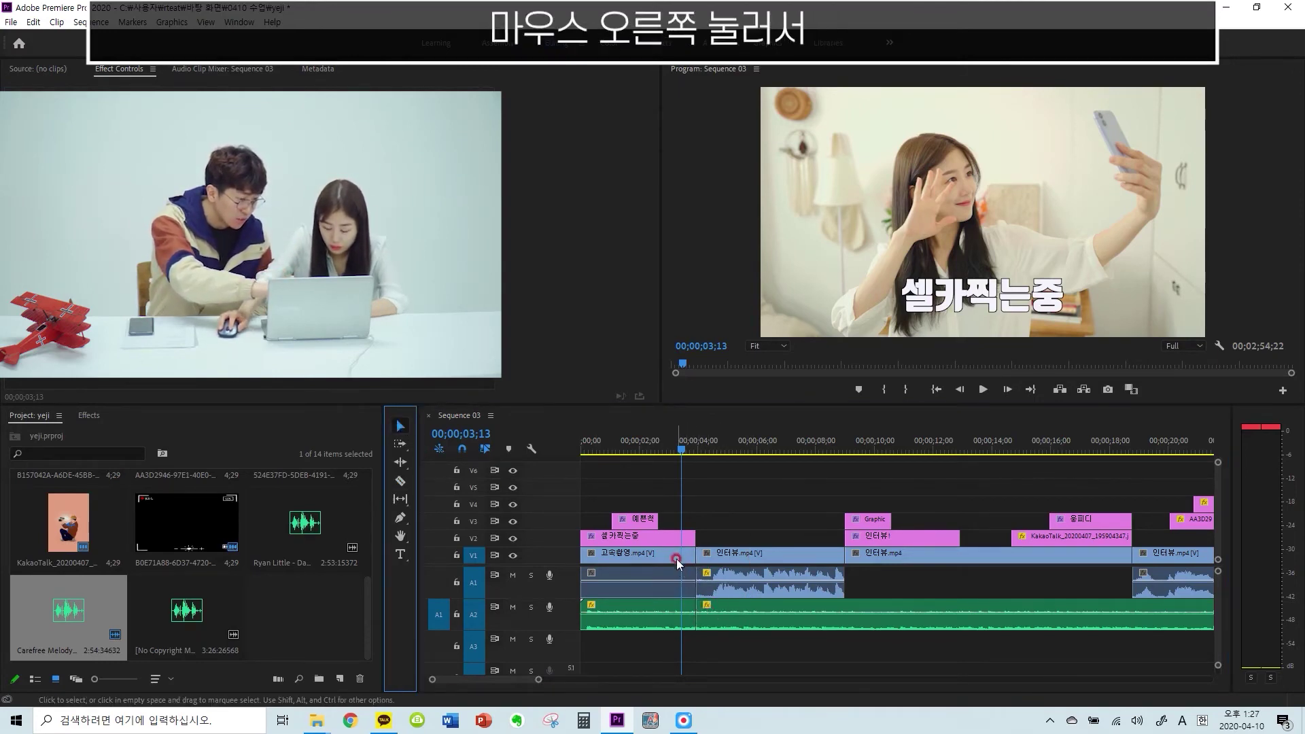
right_click(678, 607)
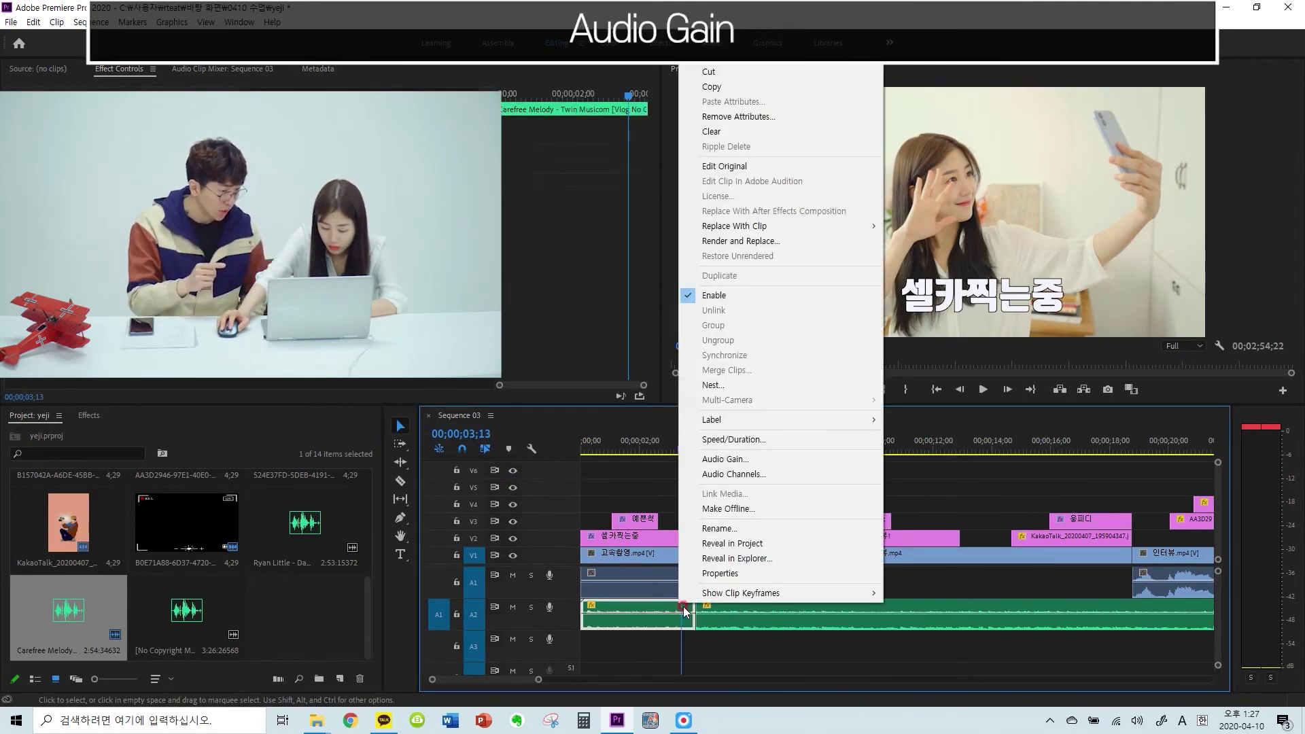
click(712, 460)
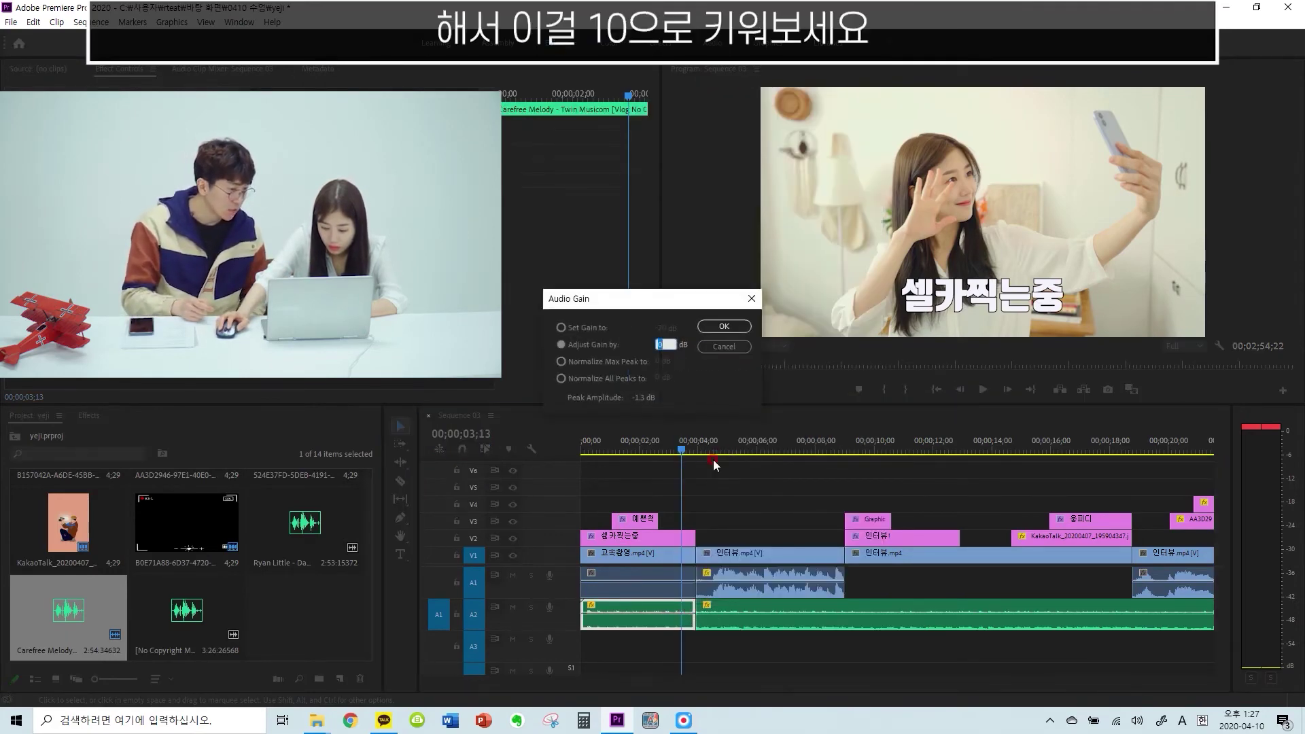
text(15)
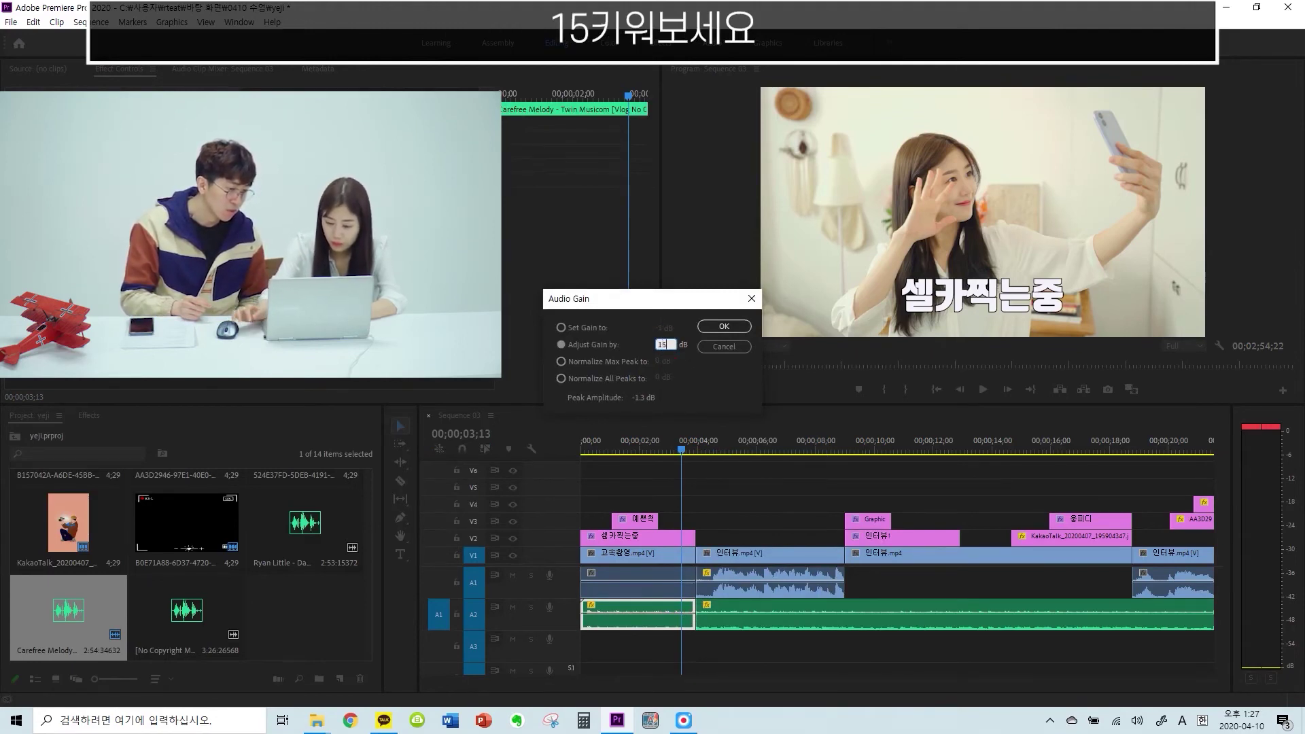
click(722, 327)
Play the sequence from its start through the first interview clip to compare the music levels on the audio meters
click(750, 515)
drag(682, 450, 581, 443)
key(space)
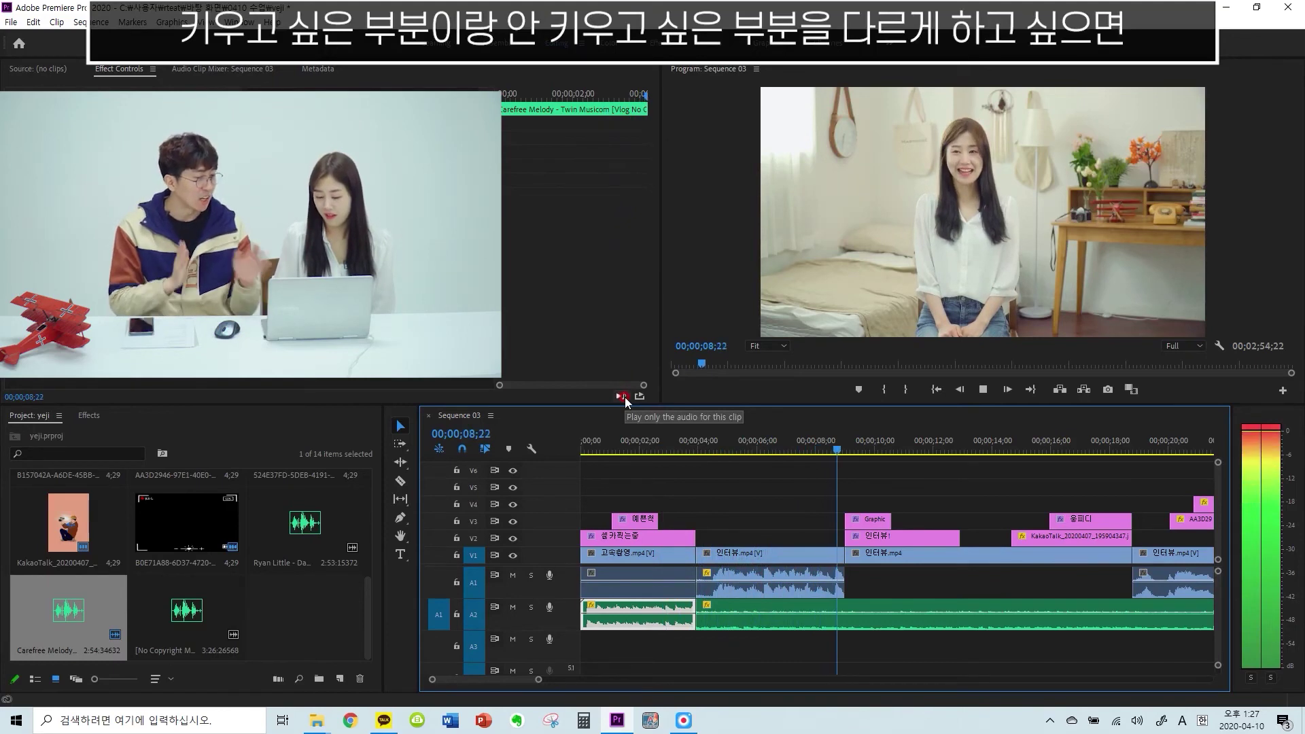
key(space)
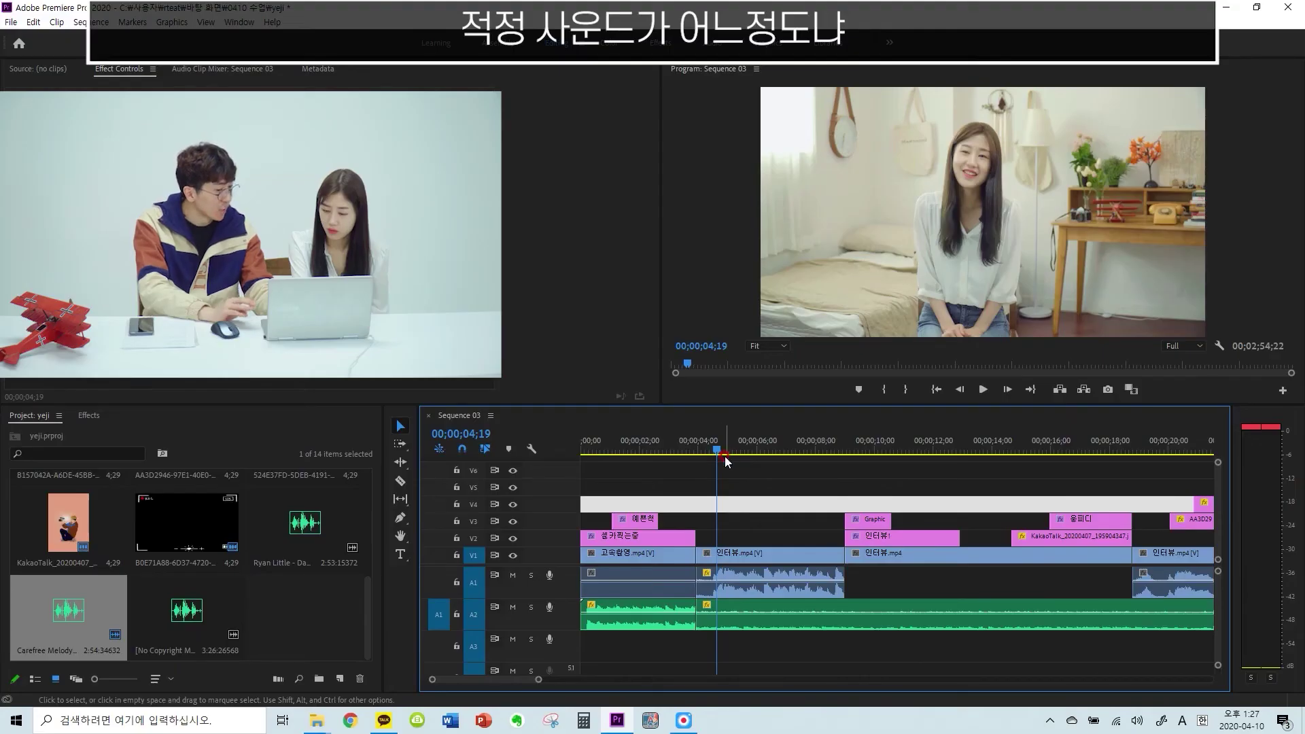
key(space)
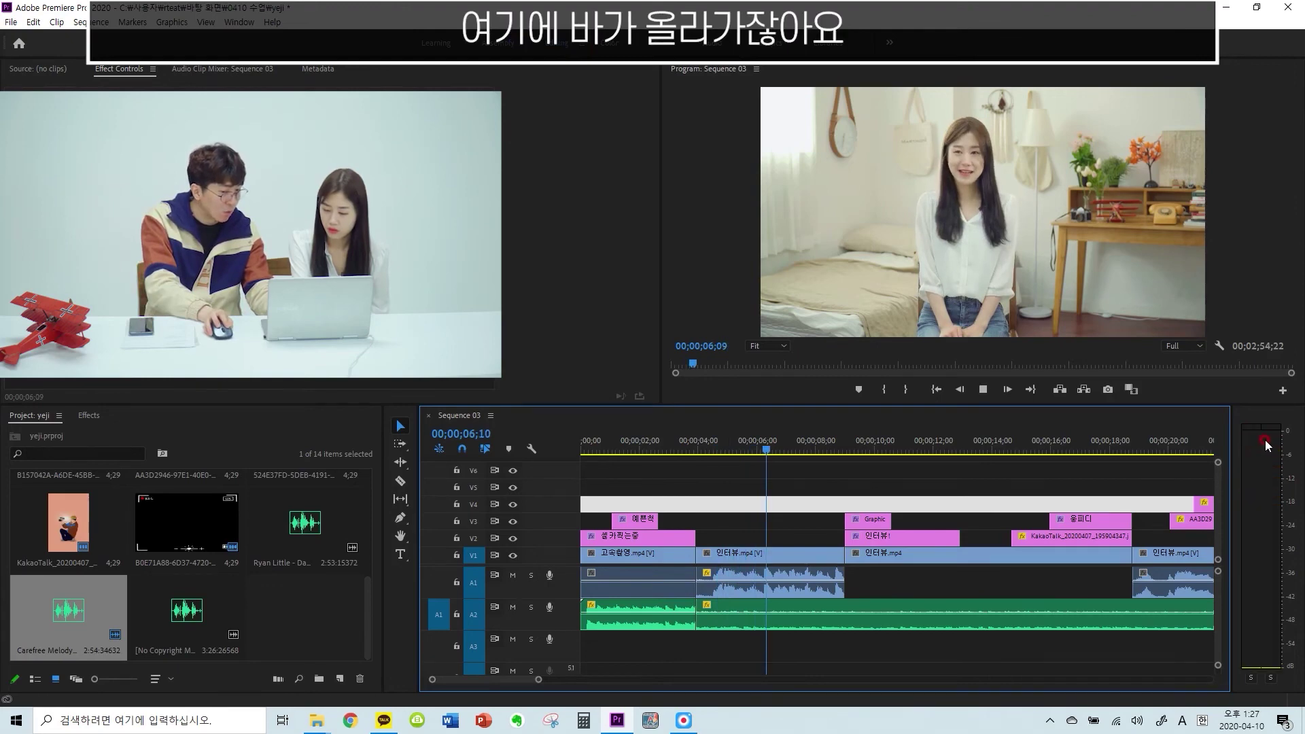
key(space)
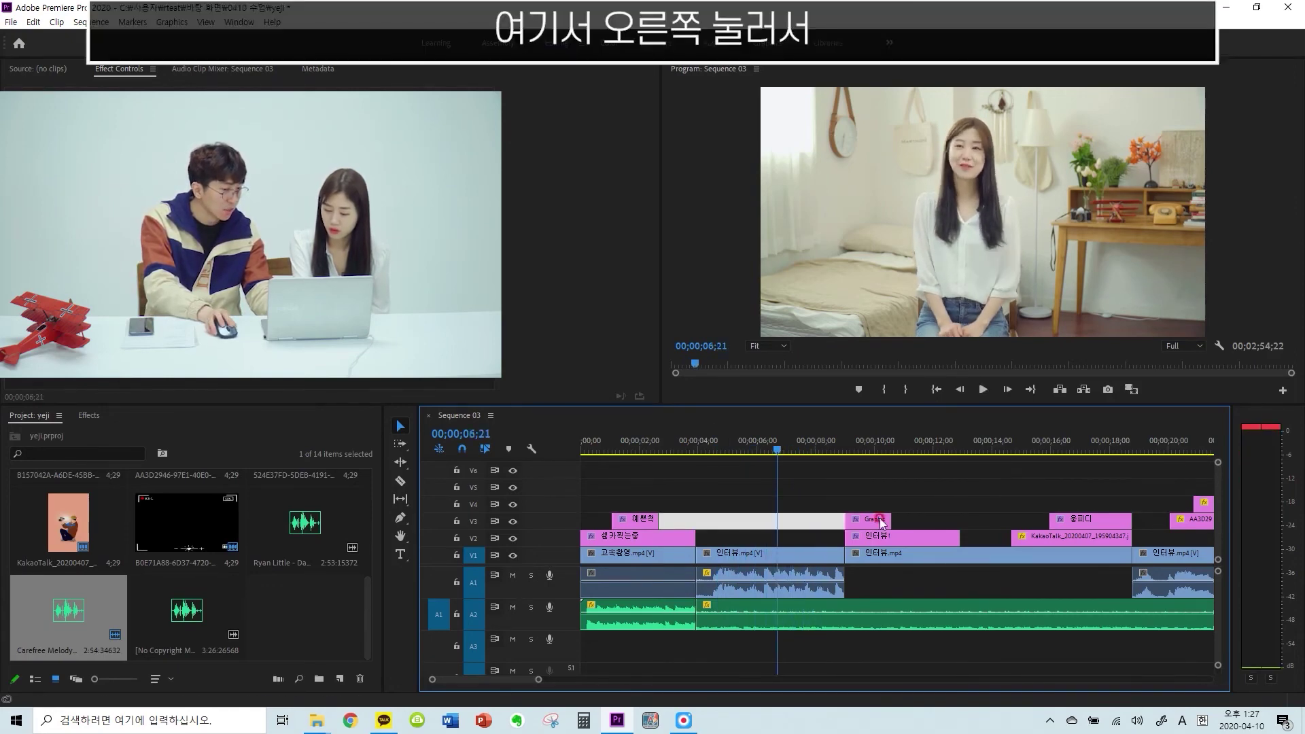
Adjust the audio gain of the first interview clip on A1 by 10 dB
right_click(751, 553)
click(796, 423)
text(5)
click(711, 325)
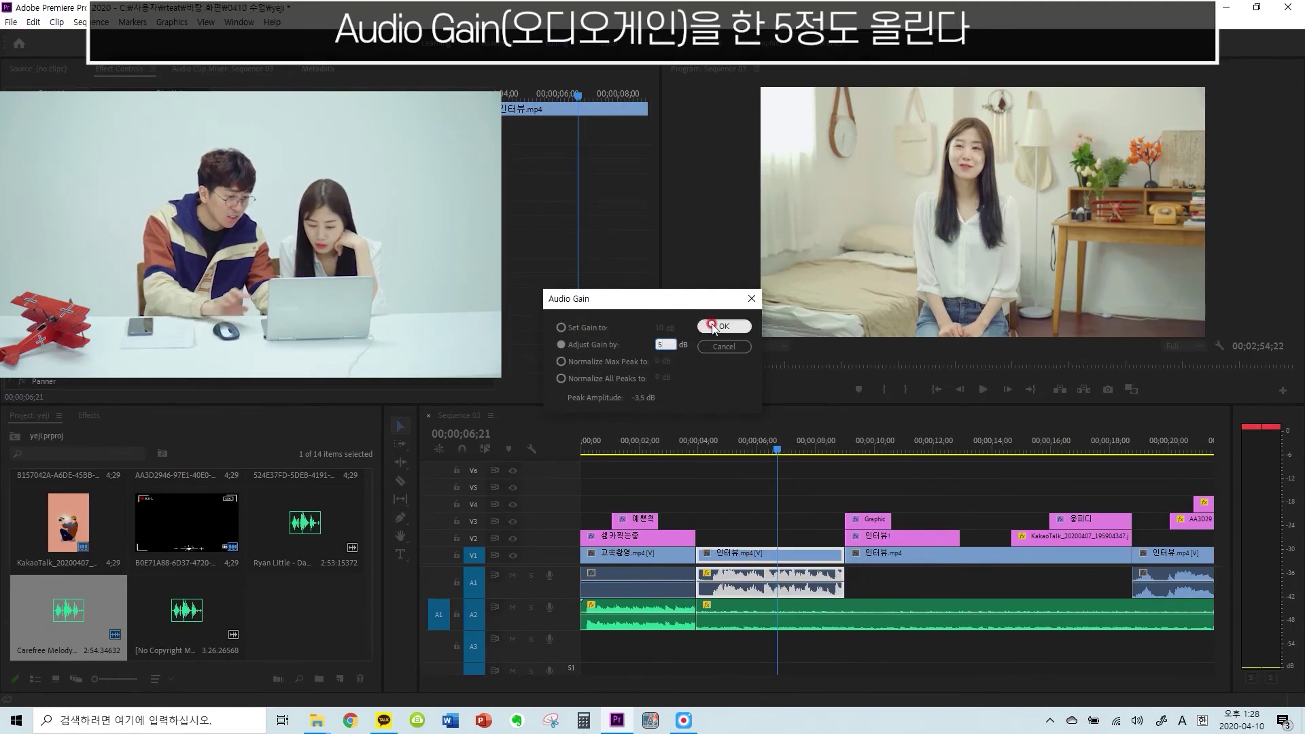
key(BackSpace)
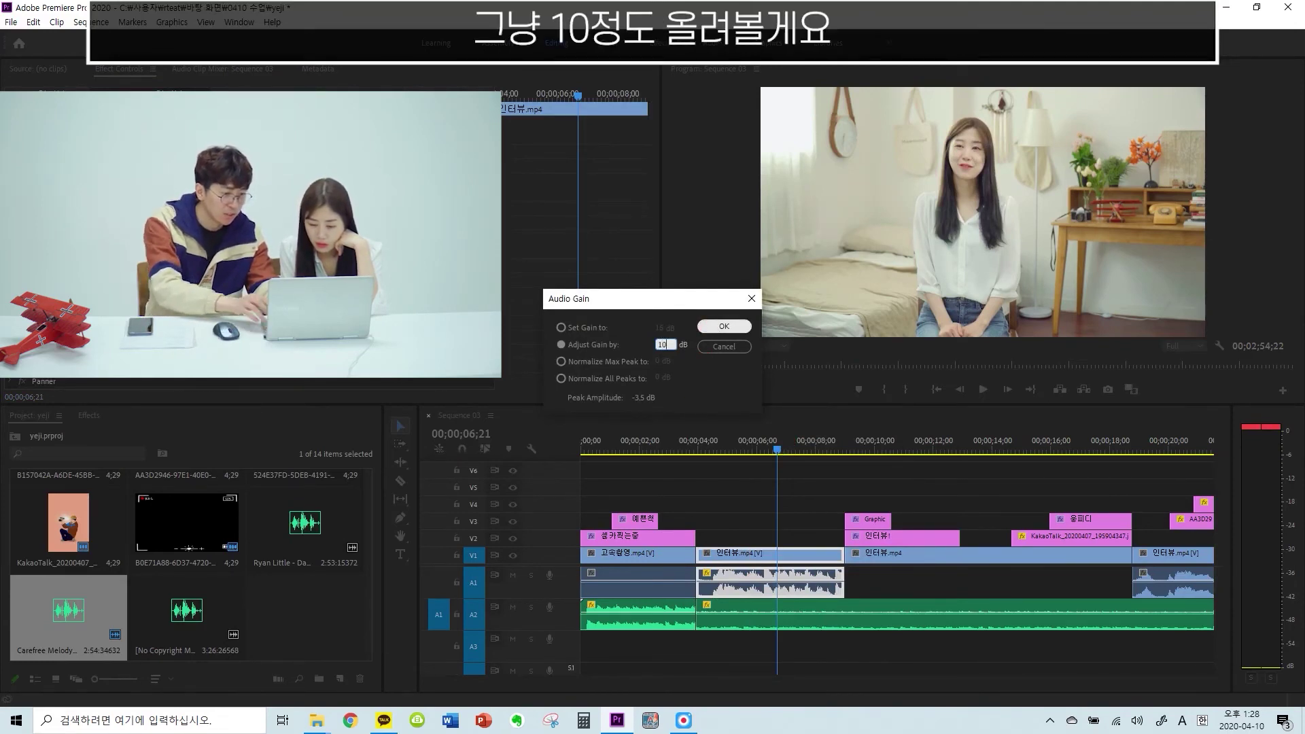
key(Return)
Play the first interview clip repeatedly and examine the audio meters for clipping at the raised gain
click(694, 442)
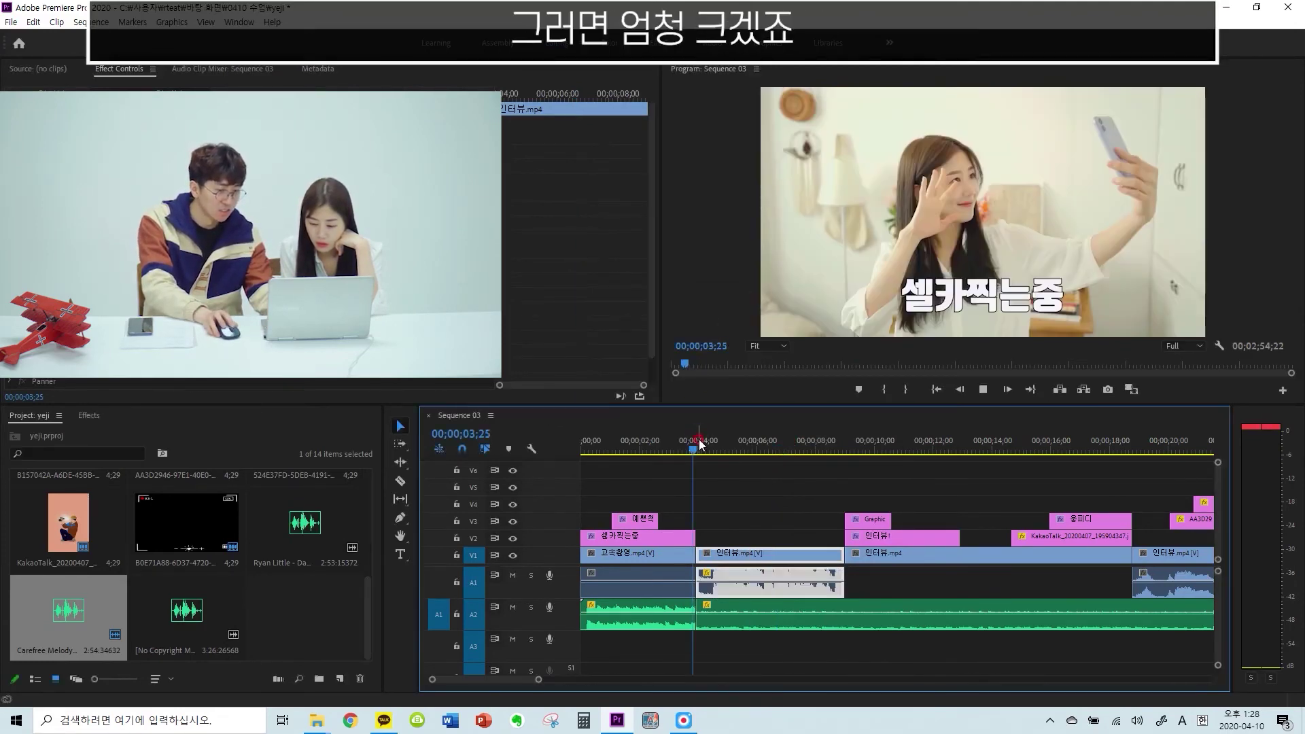
key(space)
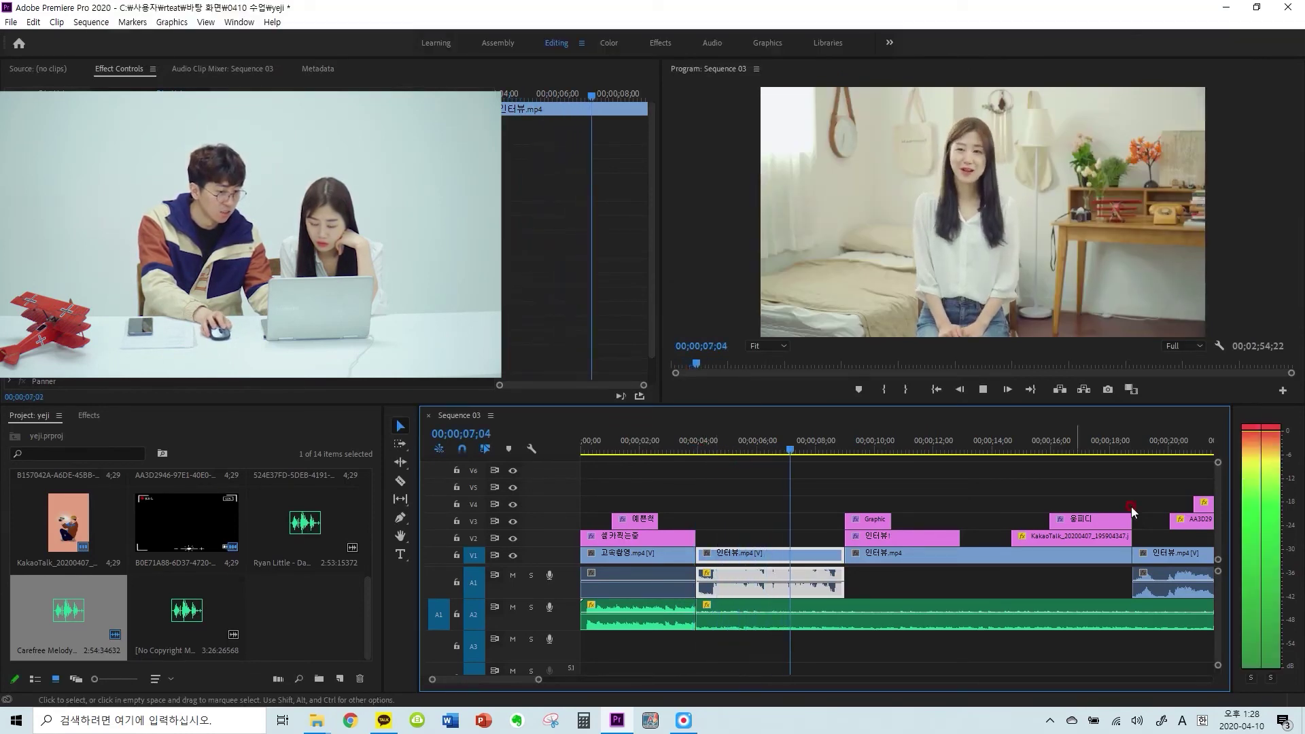
click(707, 444)
key(space)
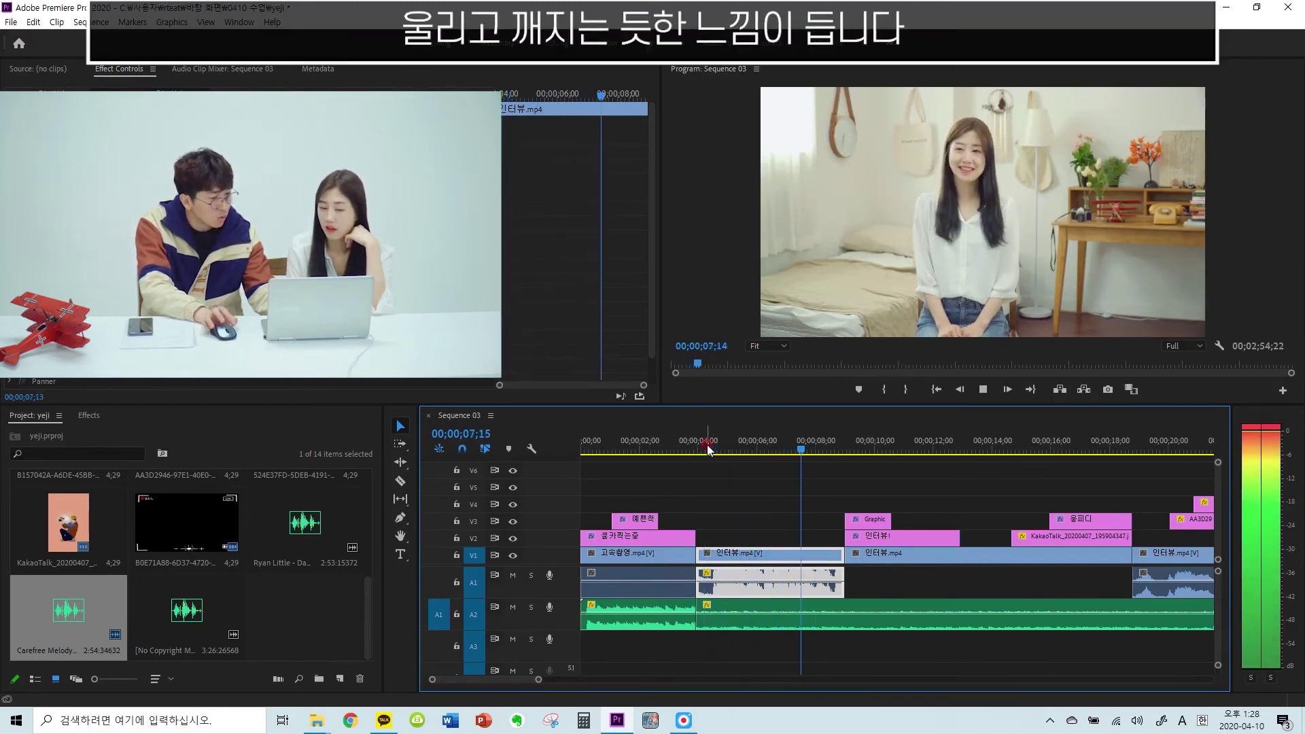
key(space)
click(707, 445)
key(space)
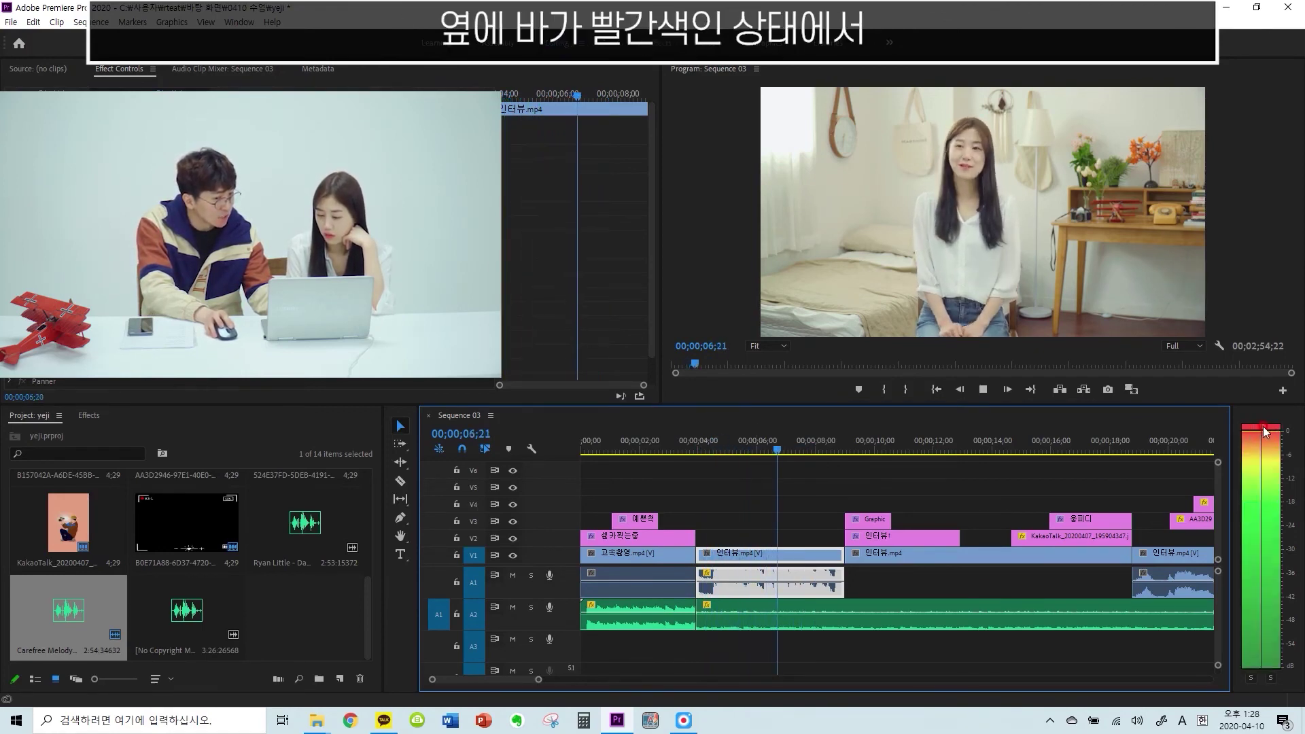
key(space)
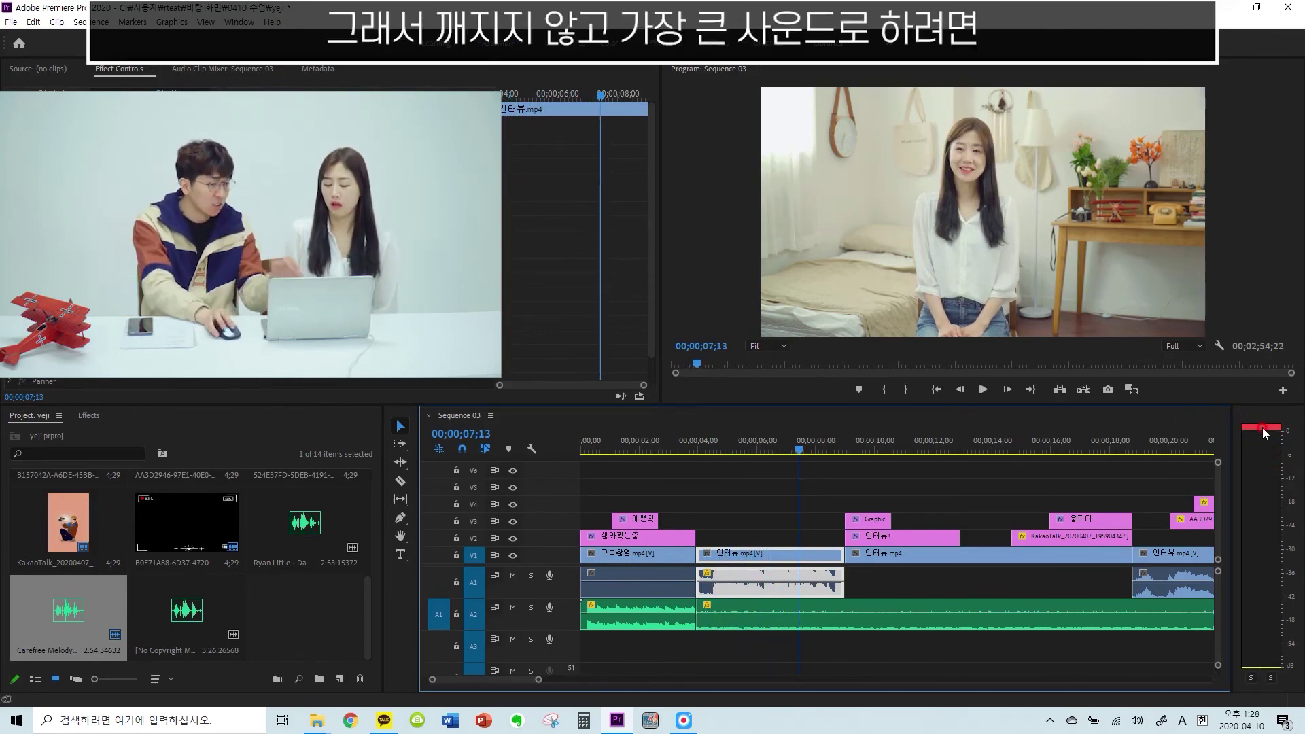
Adjust the audio gain of the first interview clip on A1 by -10 dB
click(748, 438)
drag(748, 438, 745, 438)
right_click(761, 582)
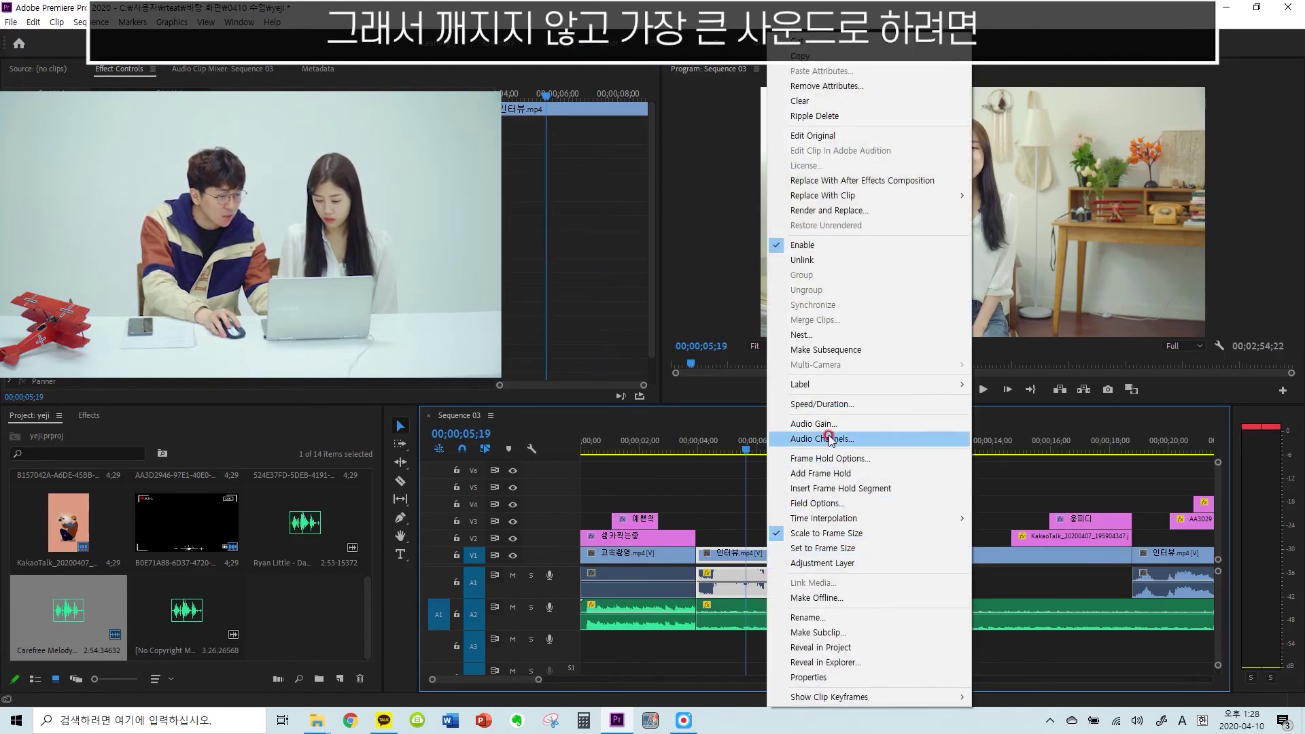
right_click(791, 583)
click(840, 424)
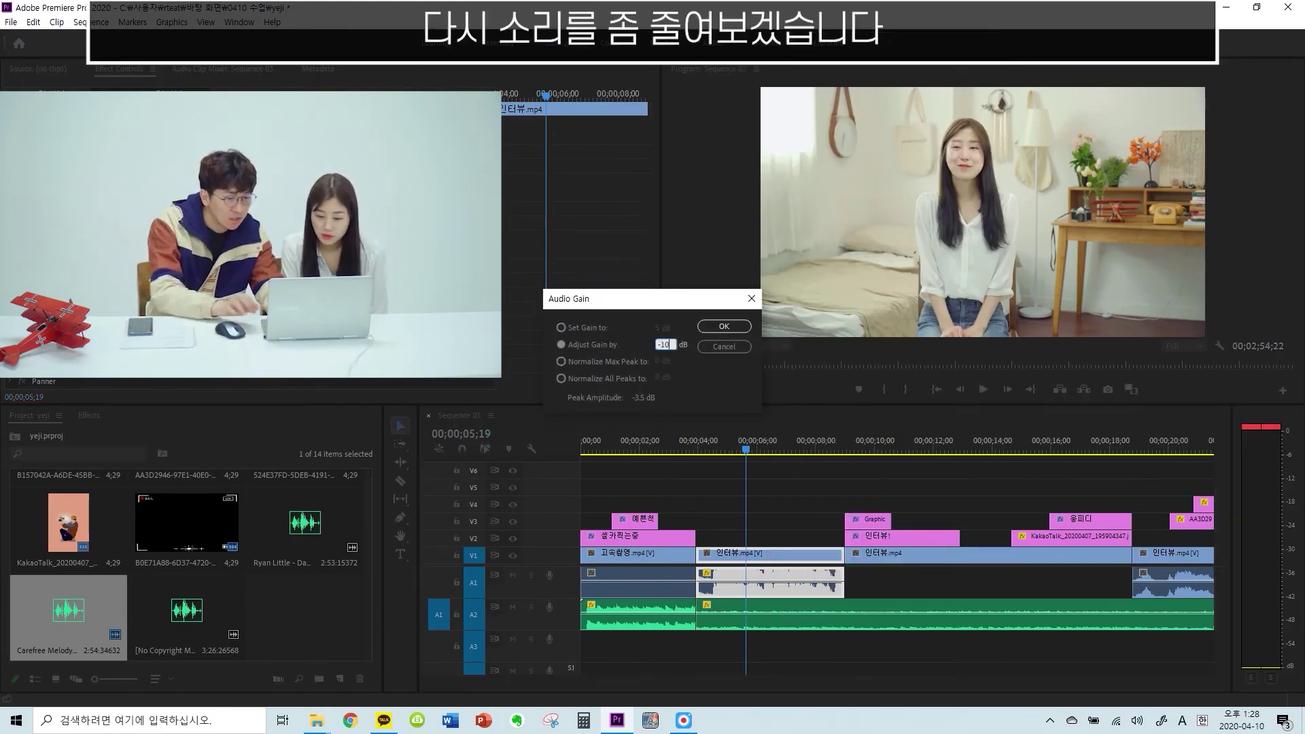
key(Return)
Play the first interview clip repeatedly and examine how often the audio meters reach the red at the reduced gain
key(space)
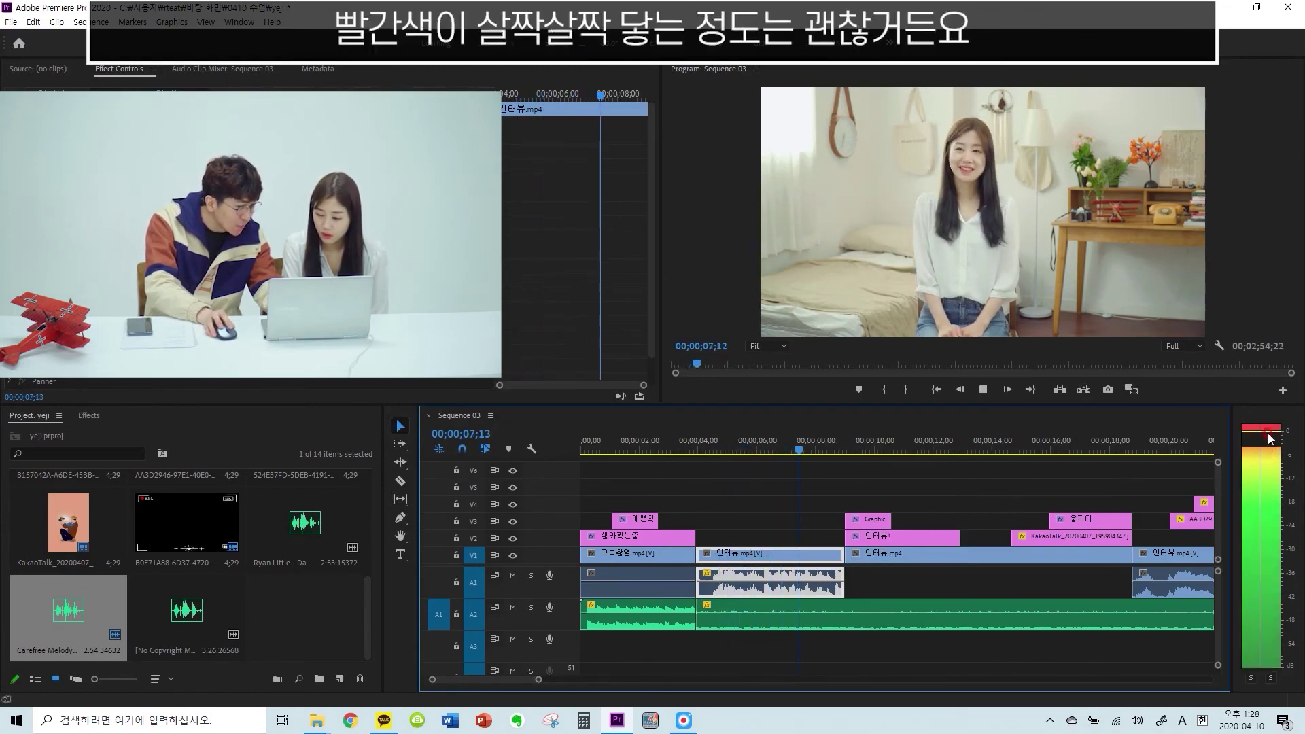
click(919, 417)
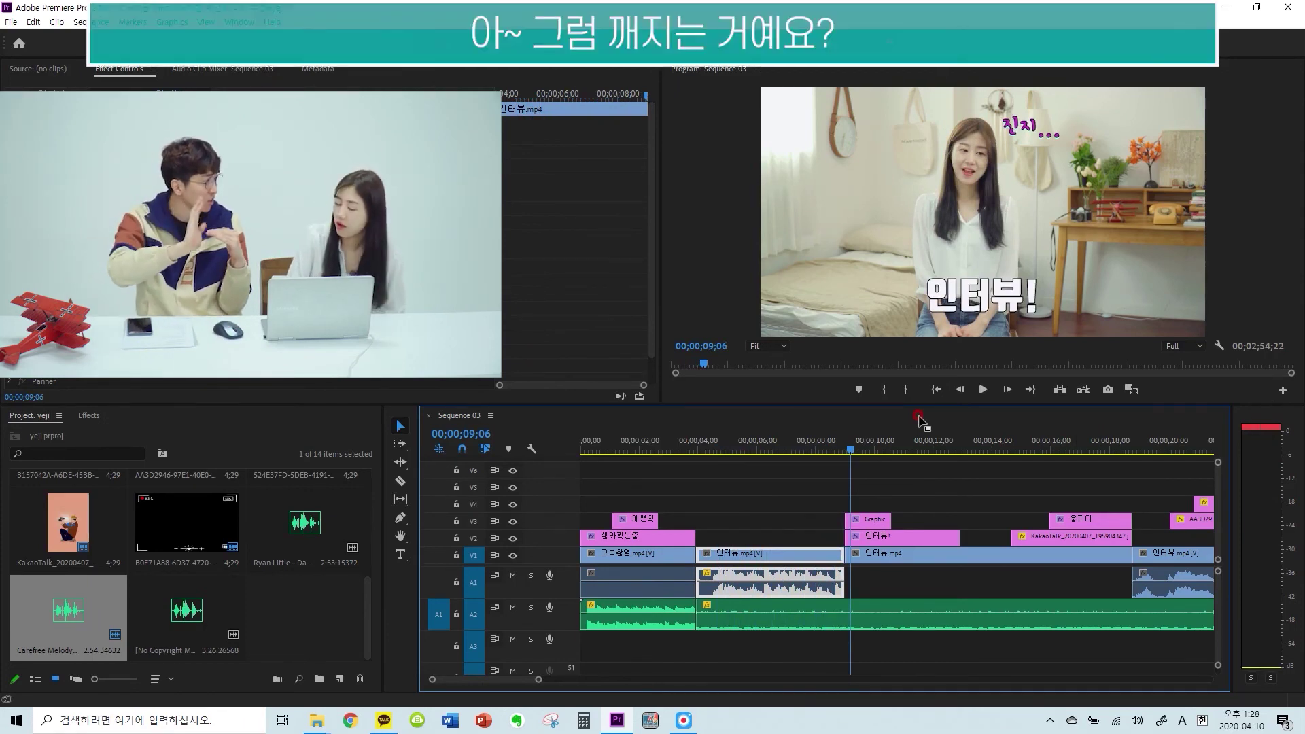
click(782, 441)
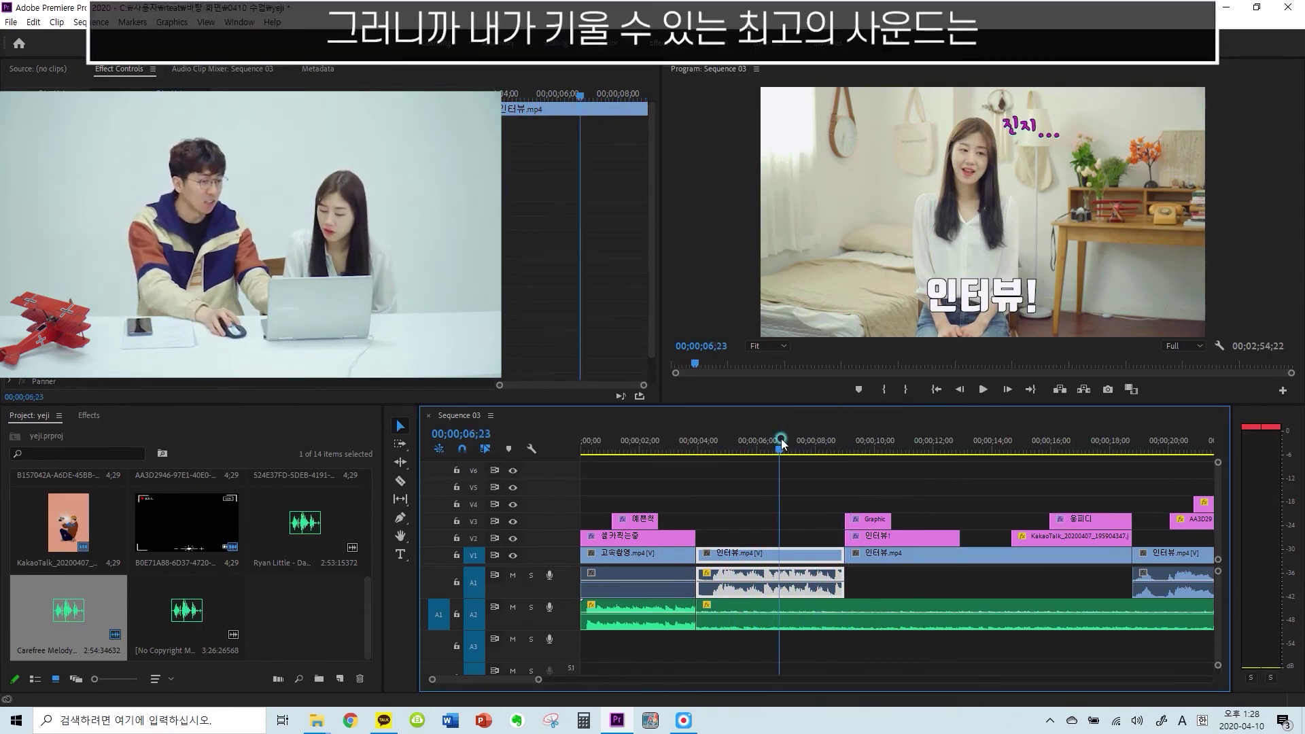
key(space)
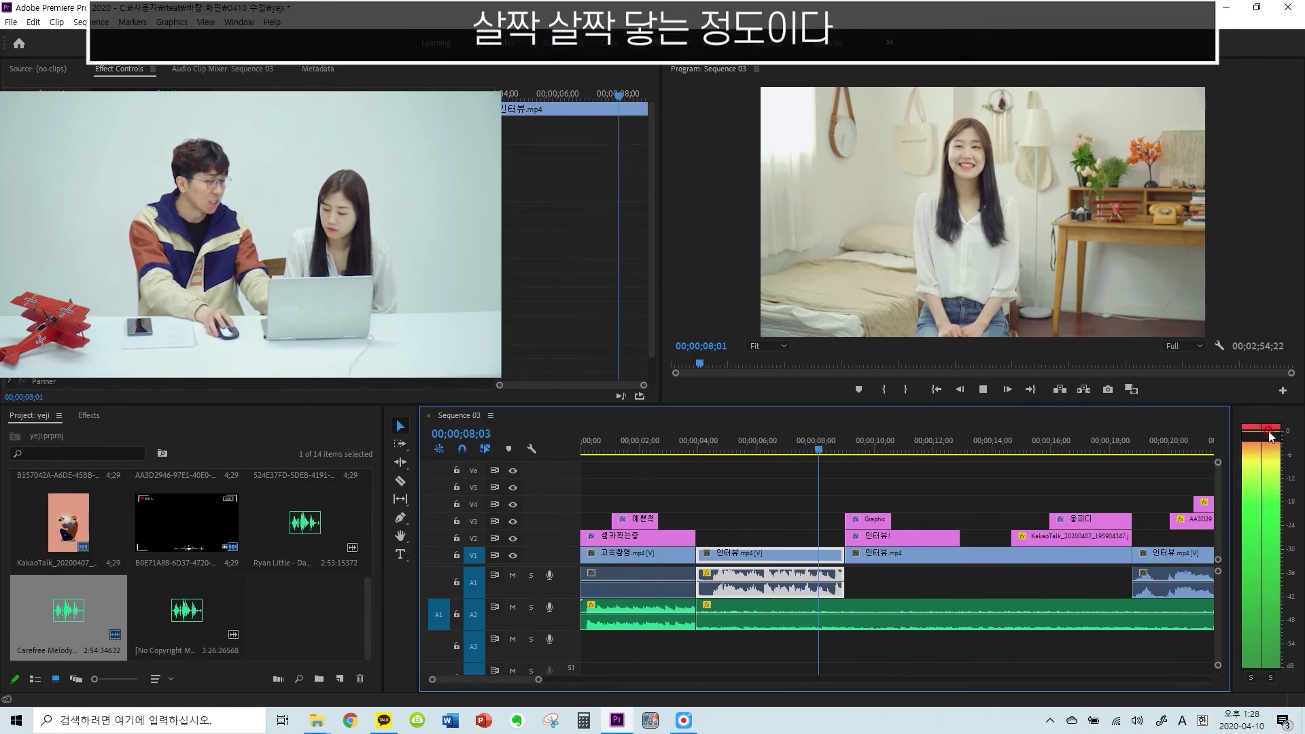
key(space)
key(space)
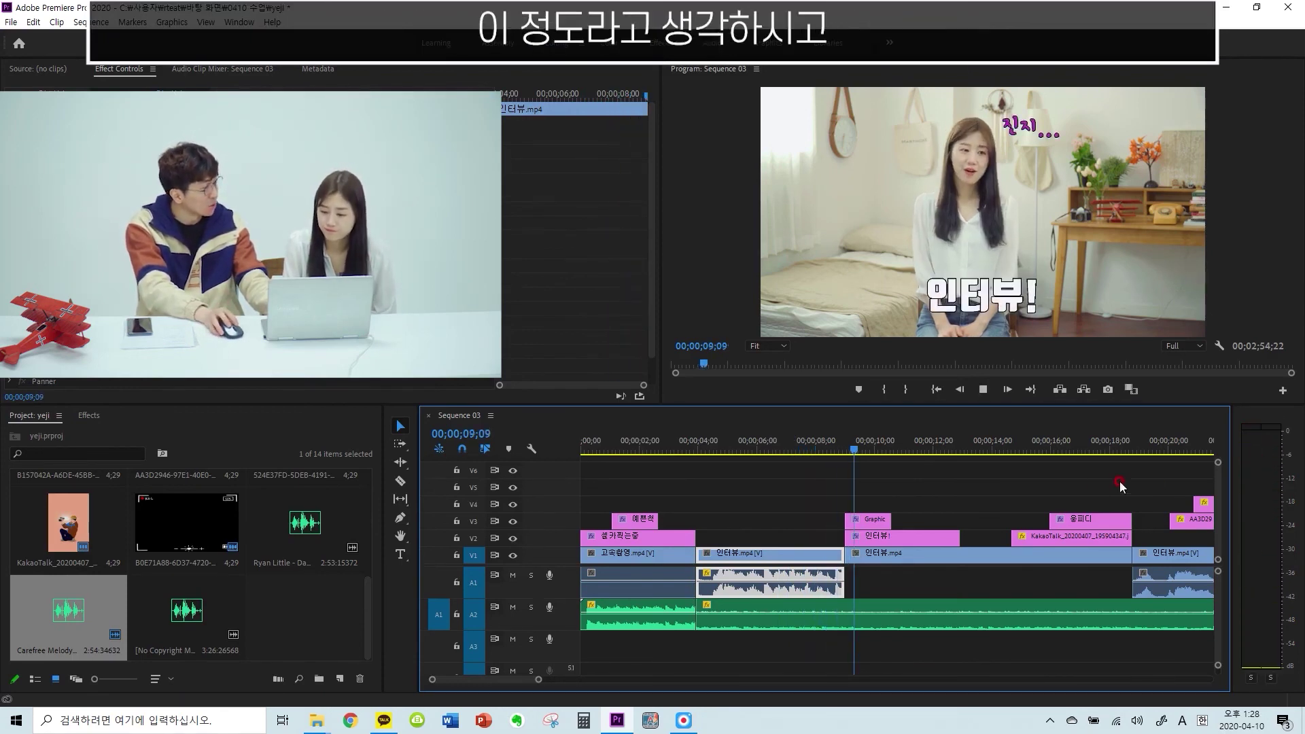
key(space)
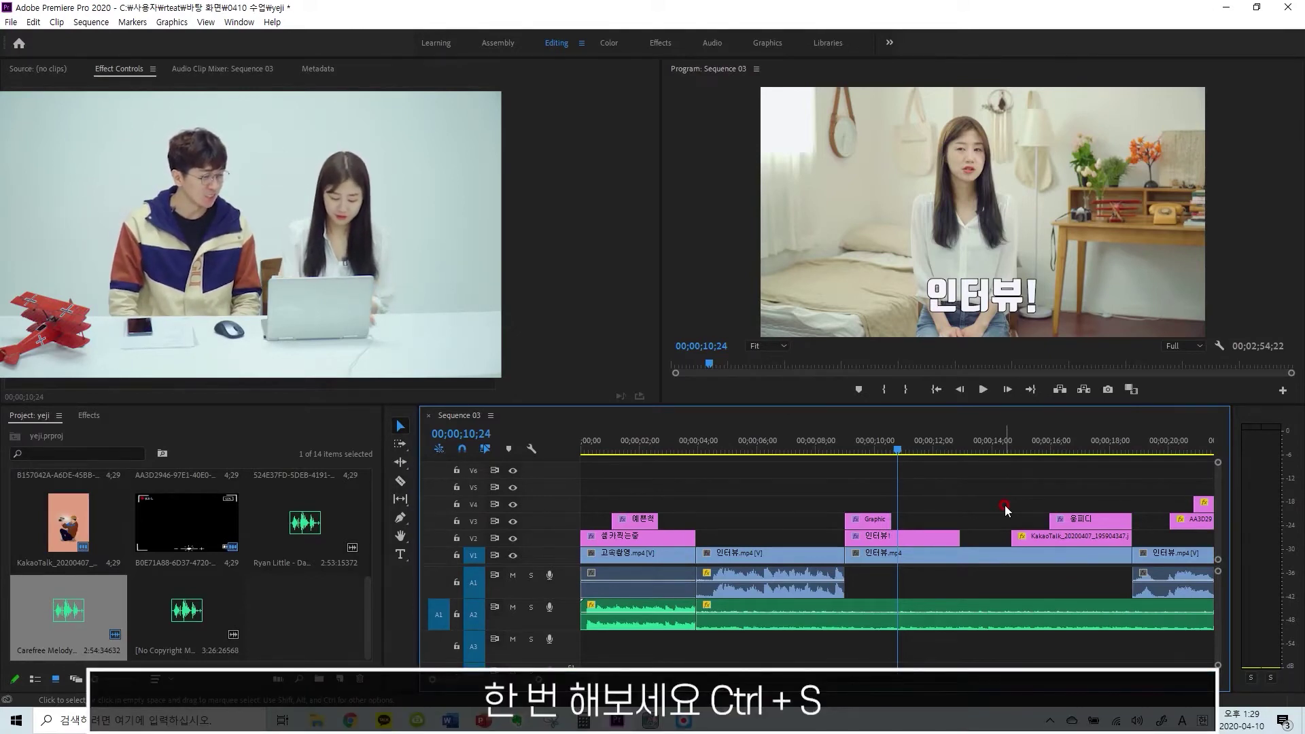
Save the yeji project
key(ctrl+s)
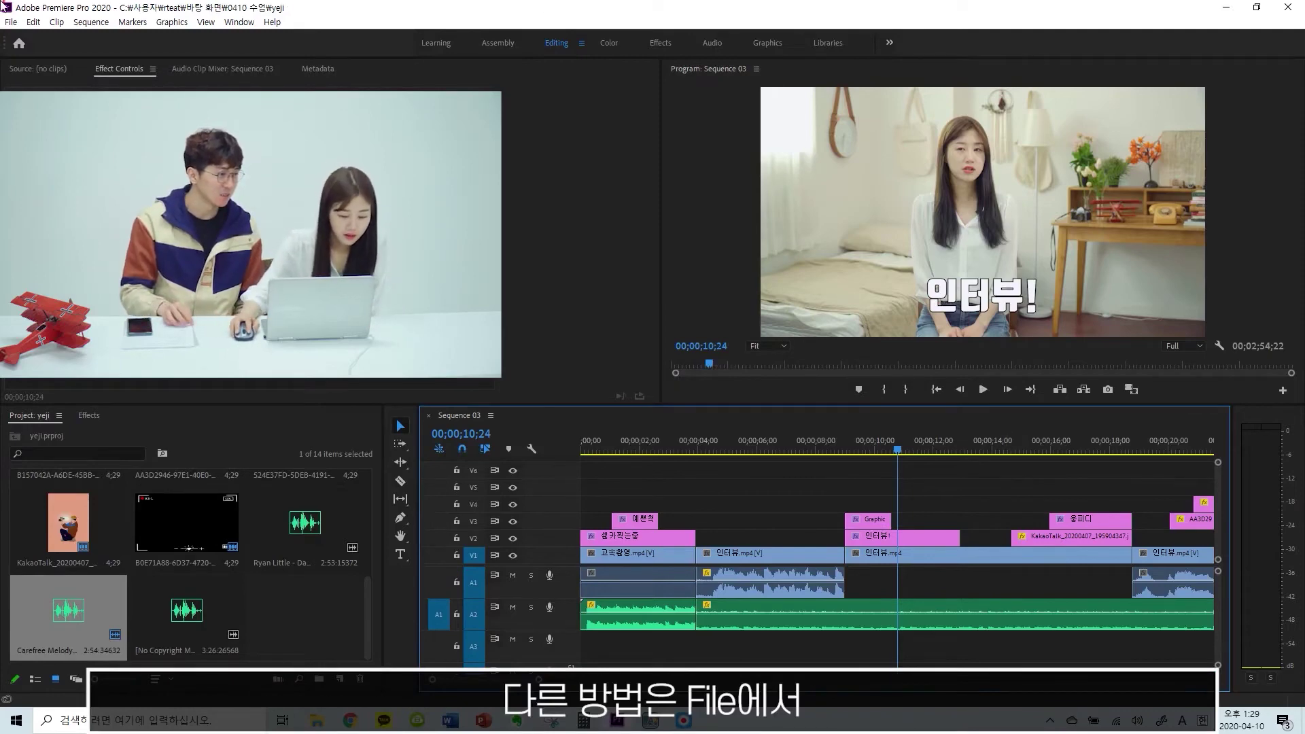
click(10, 22)
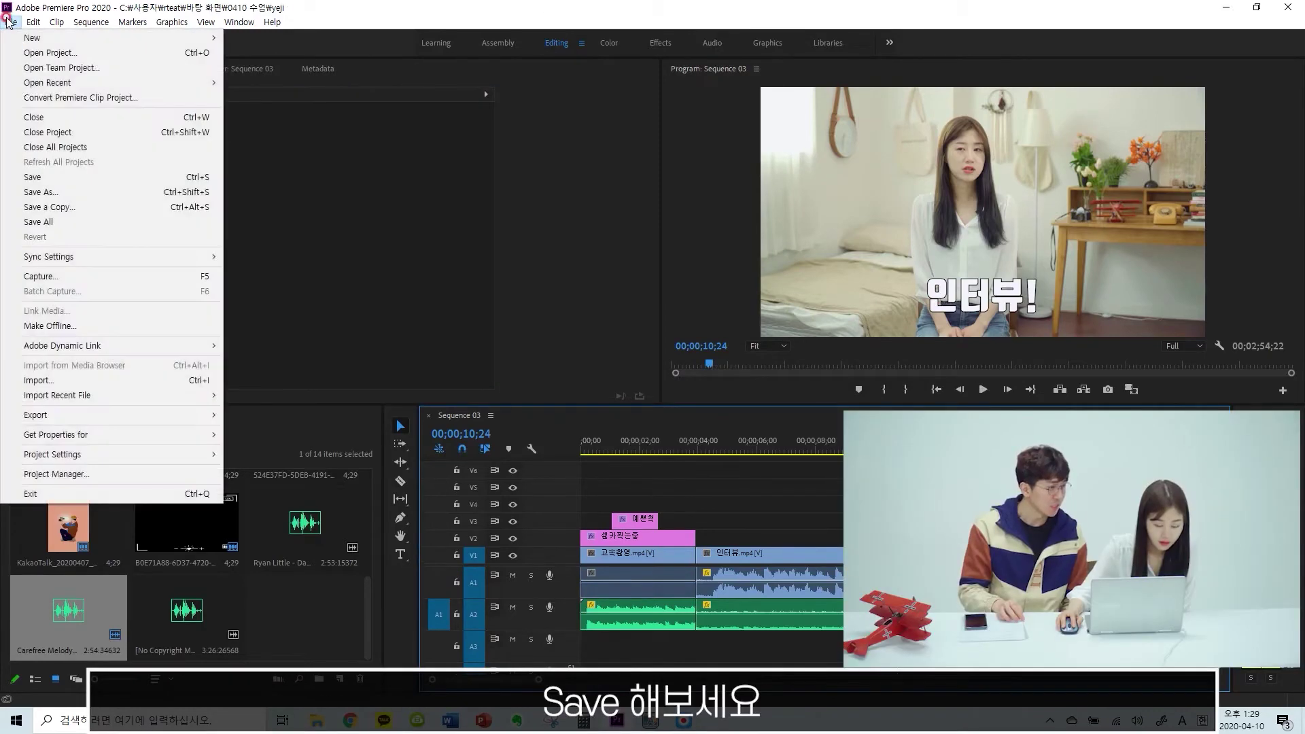
click(70, 177)
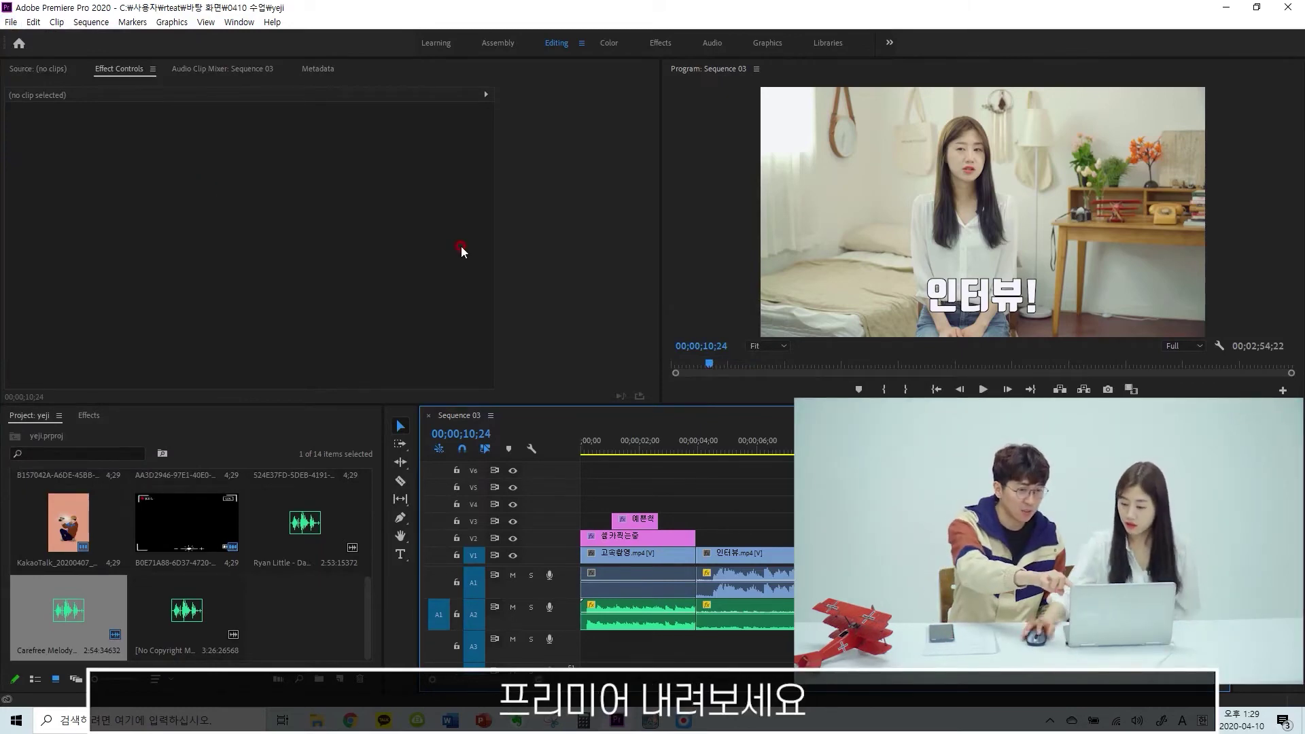
Minimize the editor, open the 0410 수업 folder on the desktop and open the saved yeji project file from it
click(1231, 7)
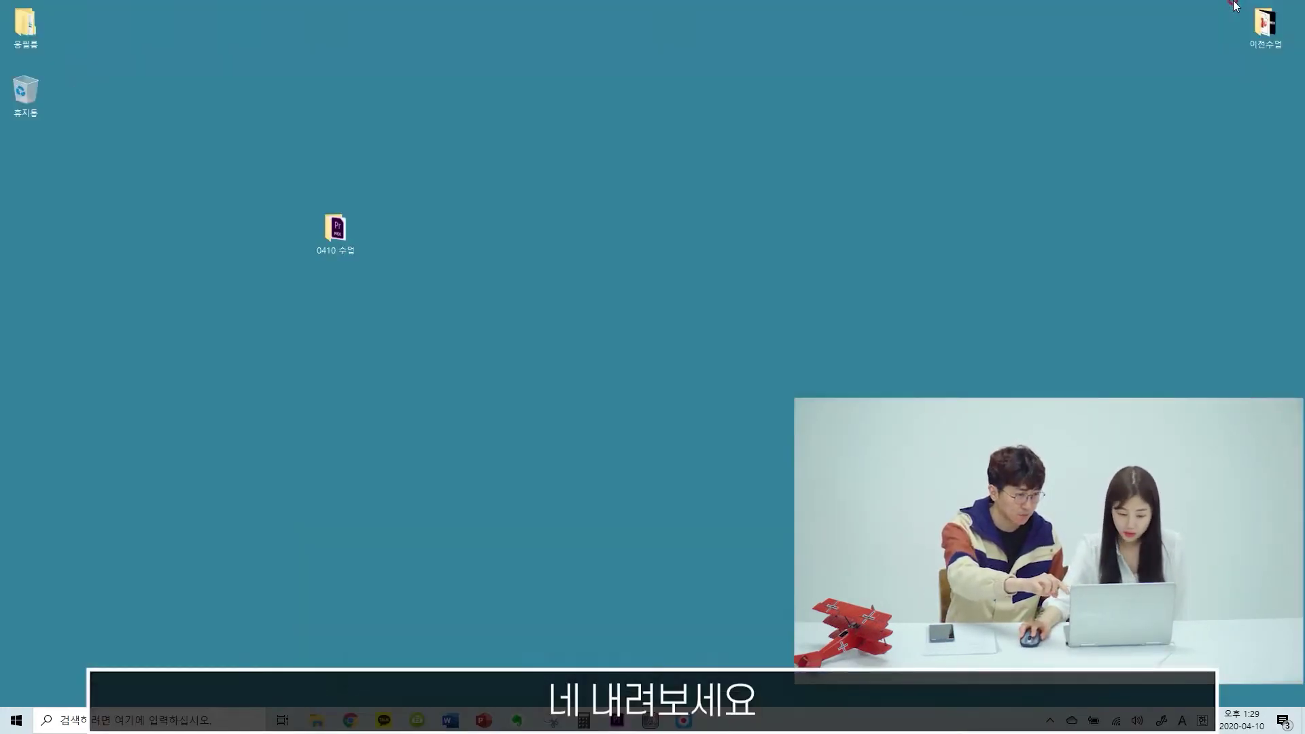
click(337, 227)
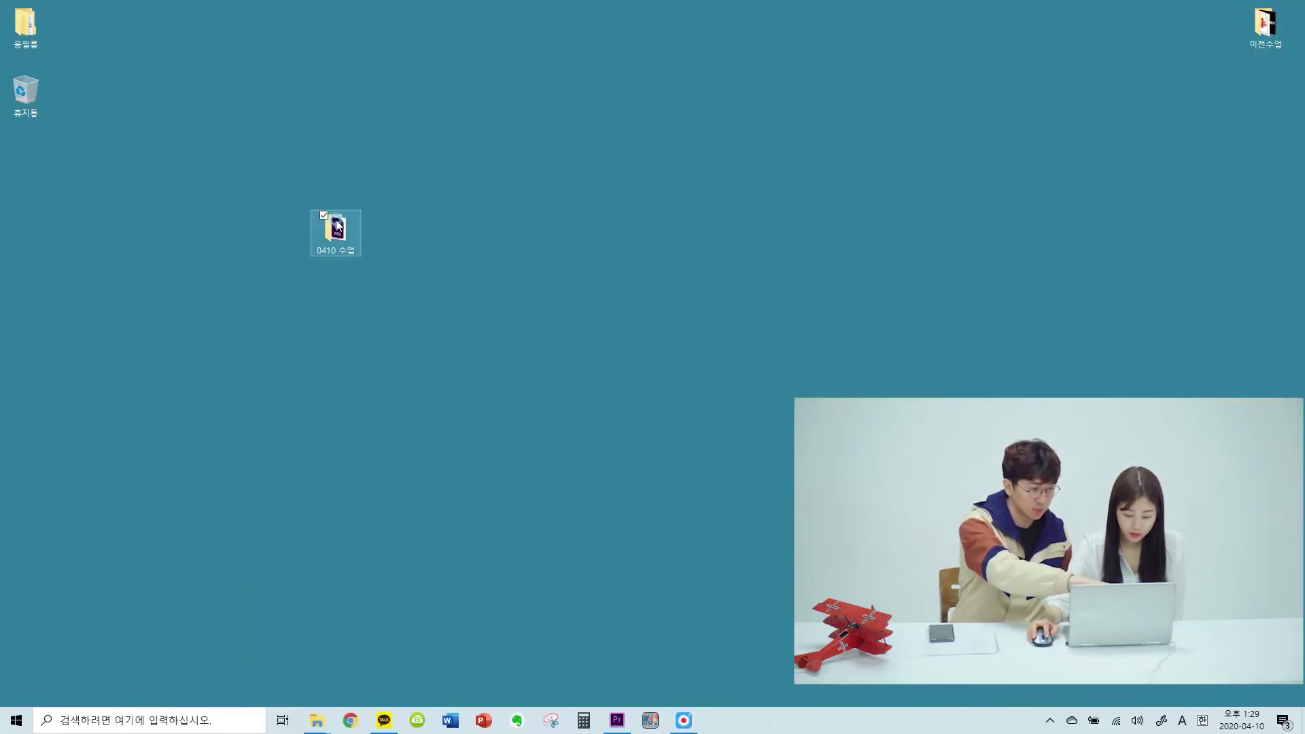
double_click(338, 226)
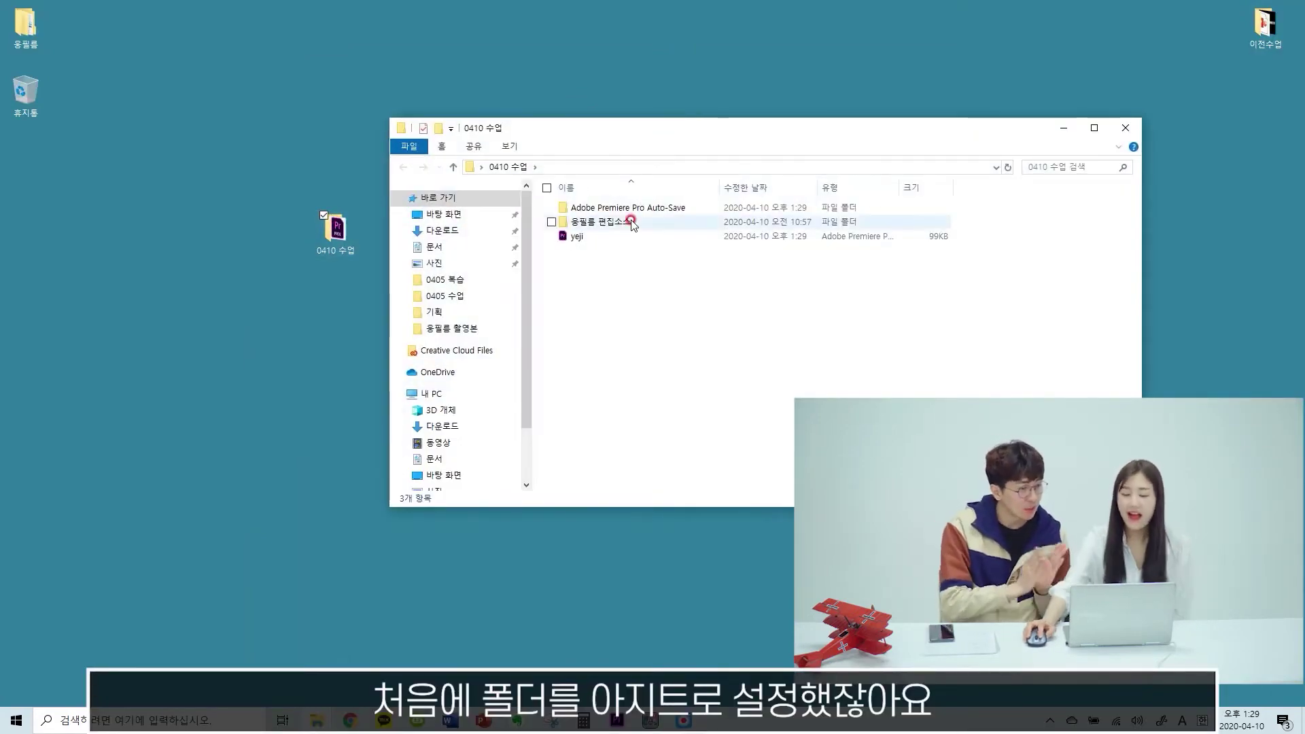
double_click(601, 242)
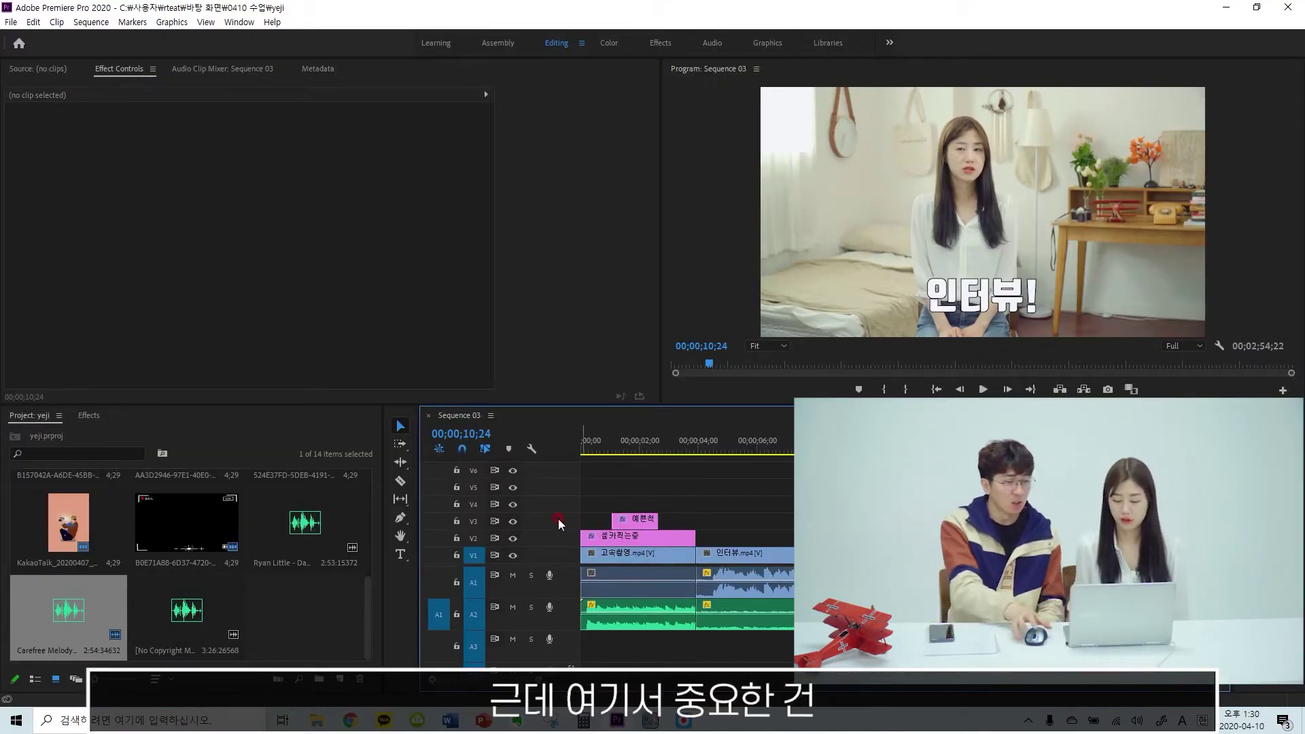
Return to the 0410 수업 folder, inspect the yeji project file's type and reopen the project
click(1220, 8)
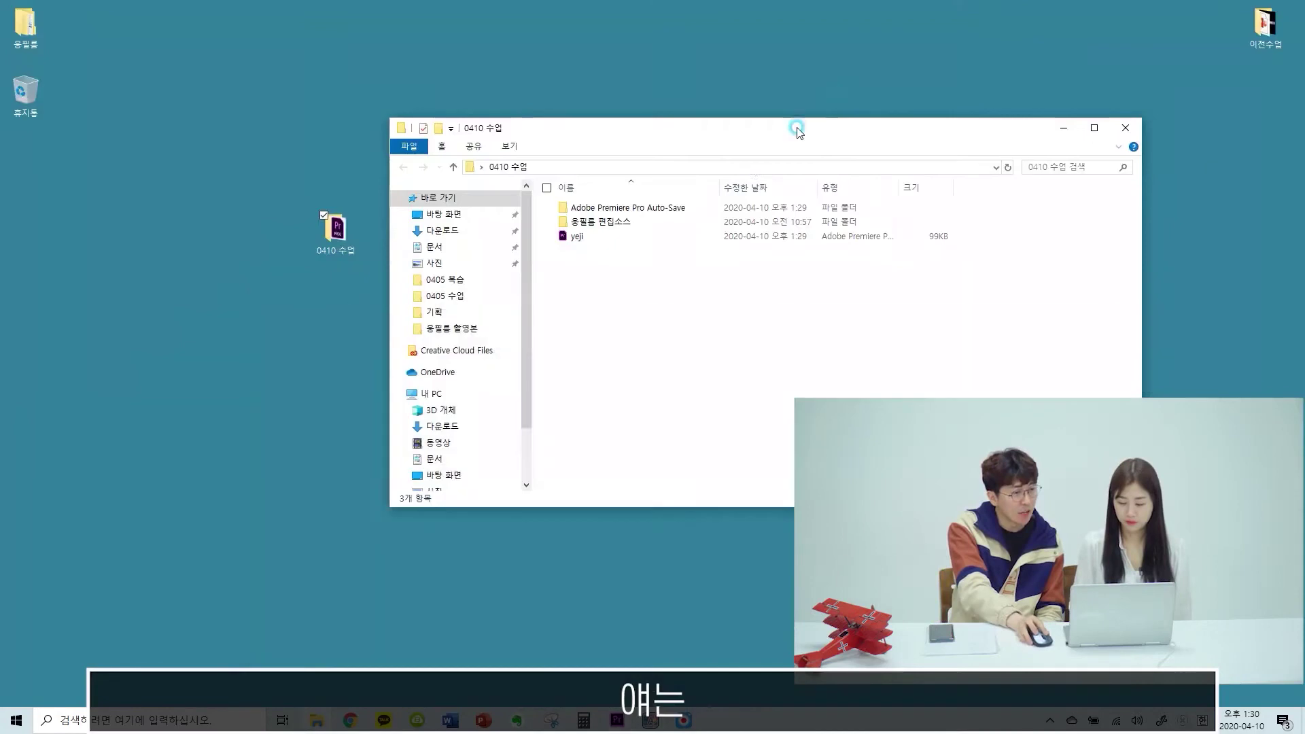
click(604, 236)
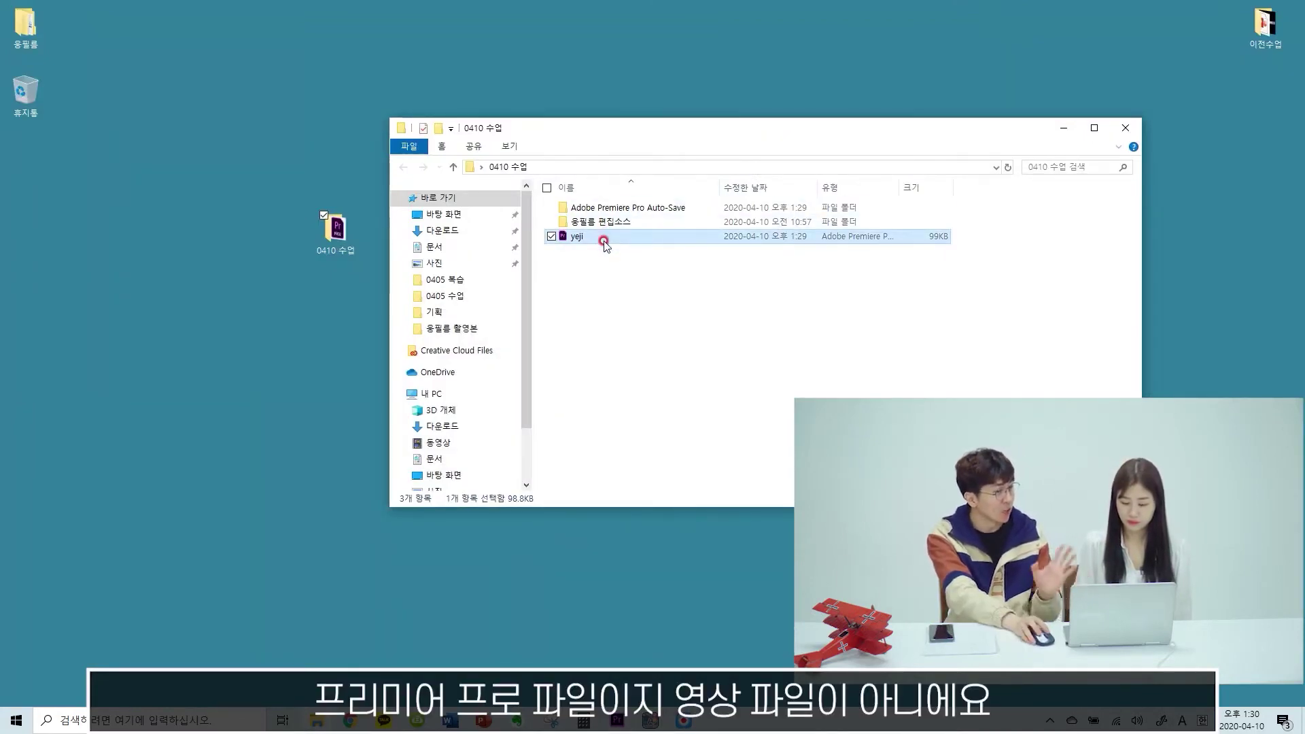
click(604, 281)
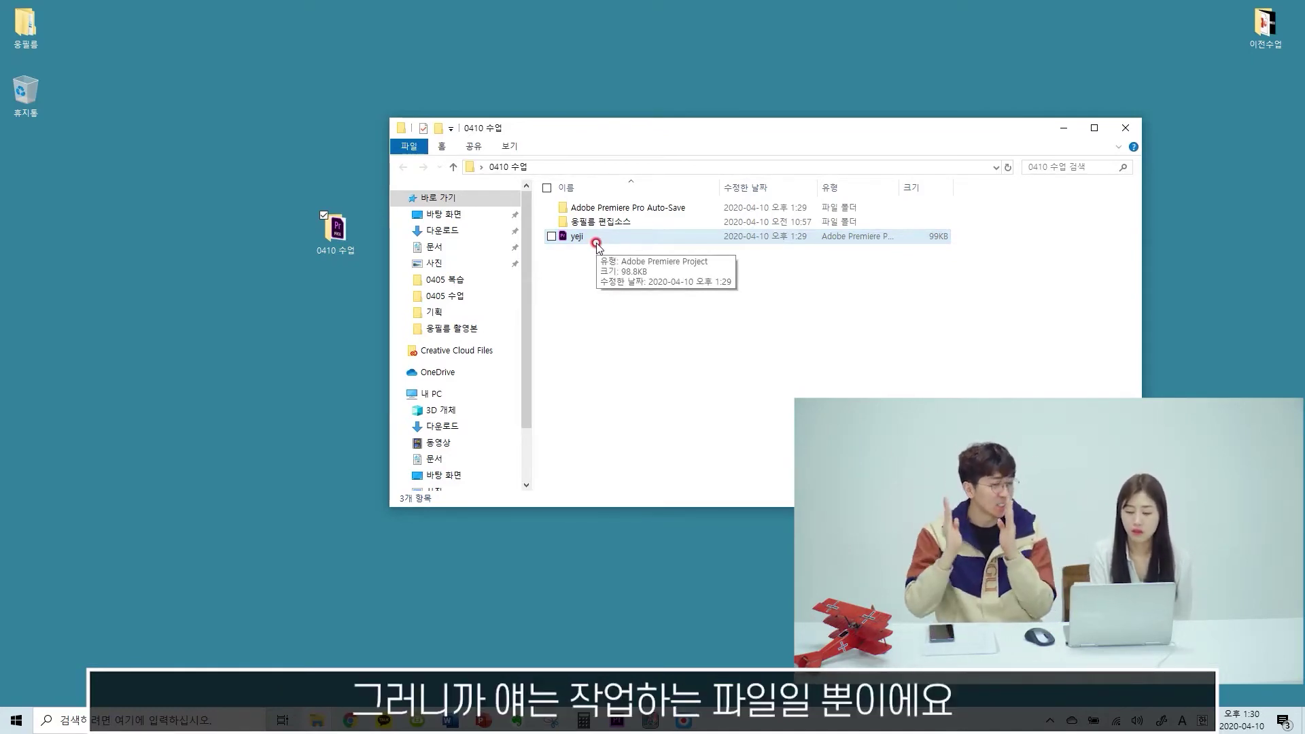
double_click(596, 242)
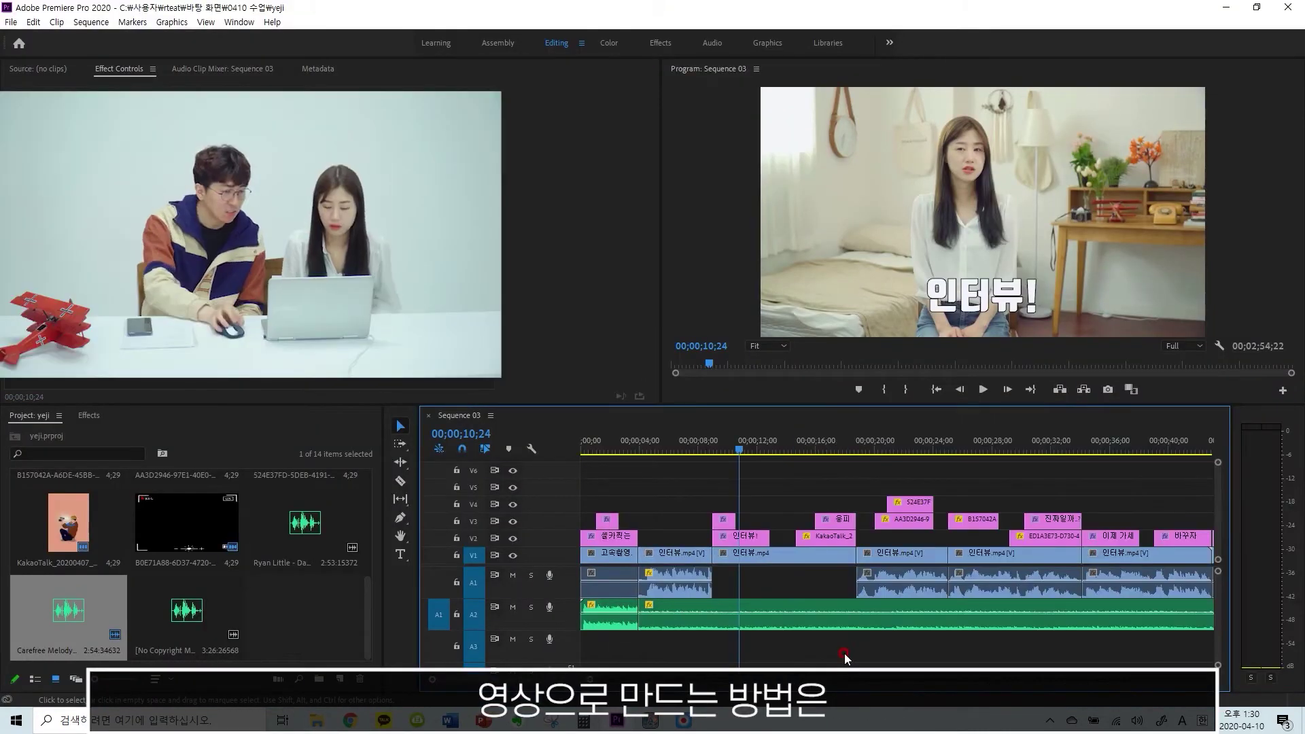
Mark the out point of Sequence 03 at 00;00;19;27 to limit the range for export
click(862, 441)
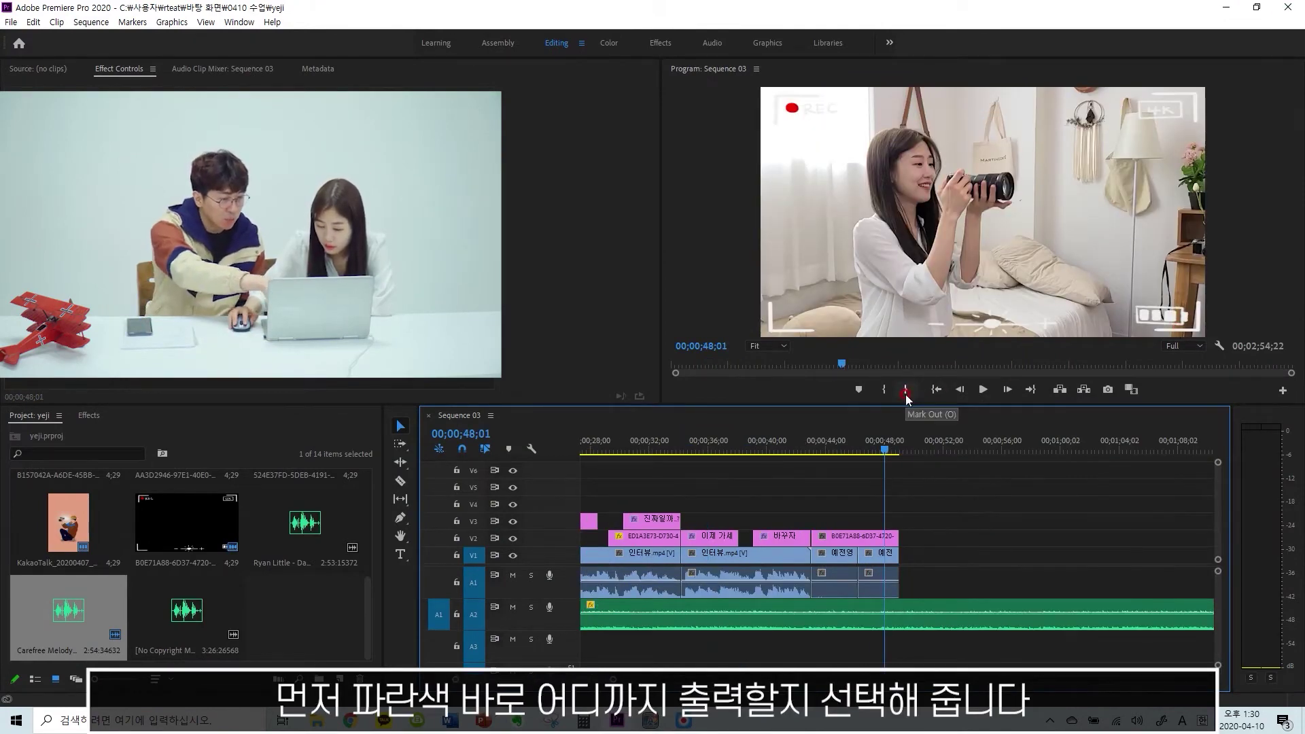
drag(882, 448, 670, 448)
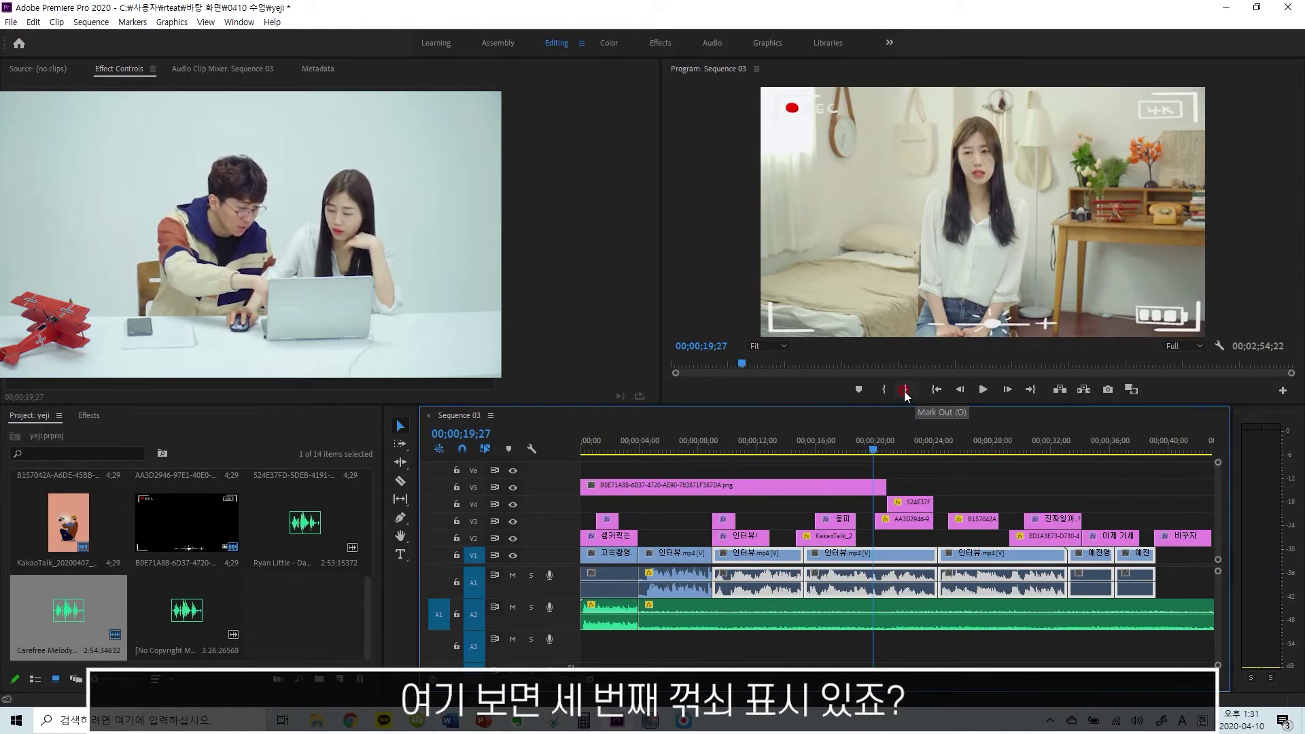
click(906, 390)
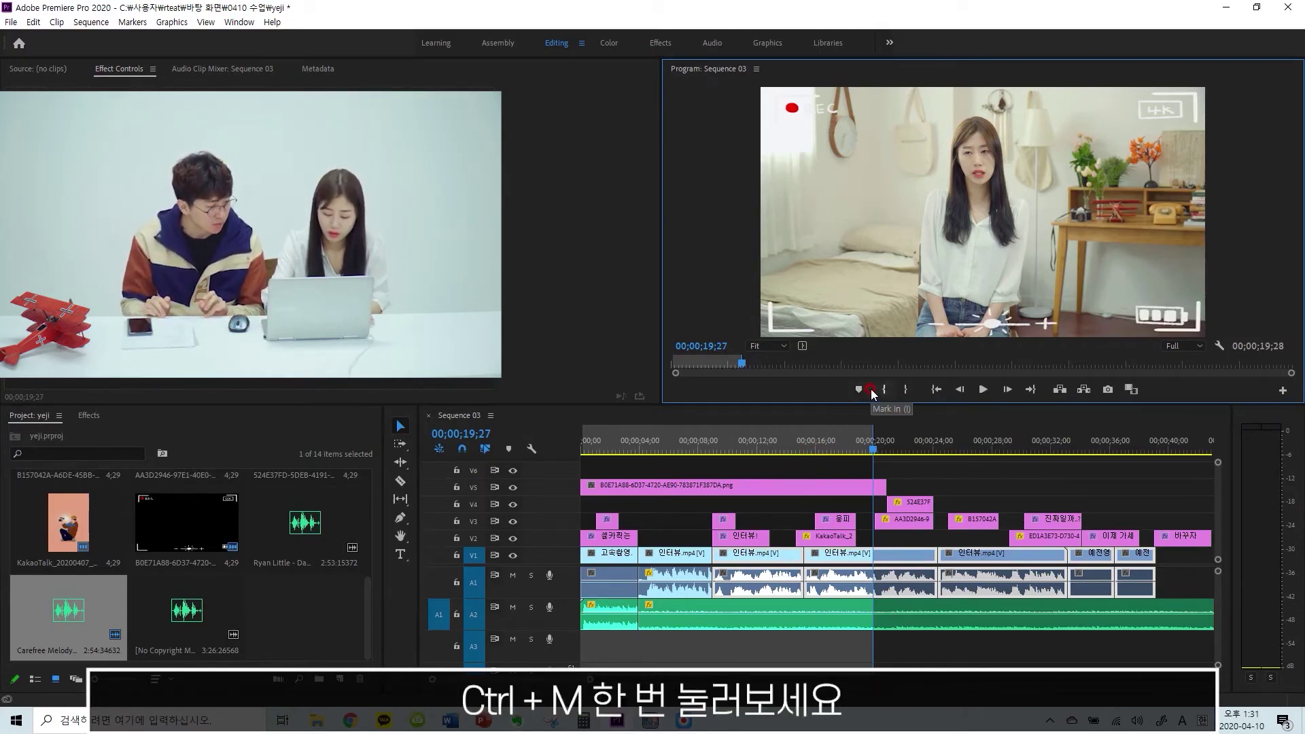
Open the media export settings for the marked range and choose H.264 as the format
key(ctrl+m)
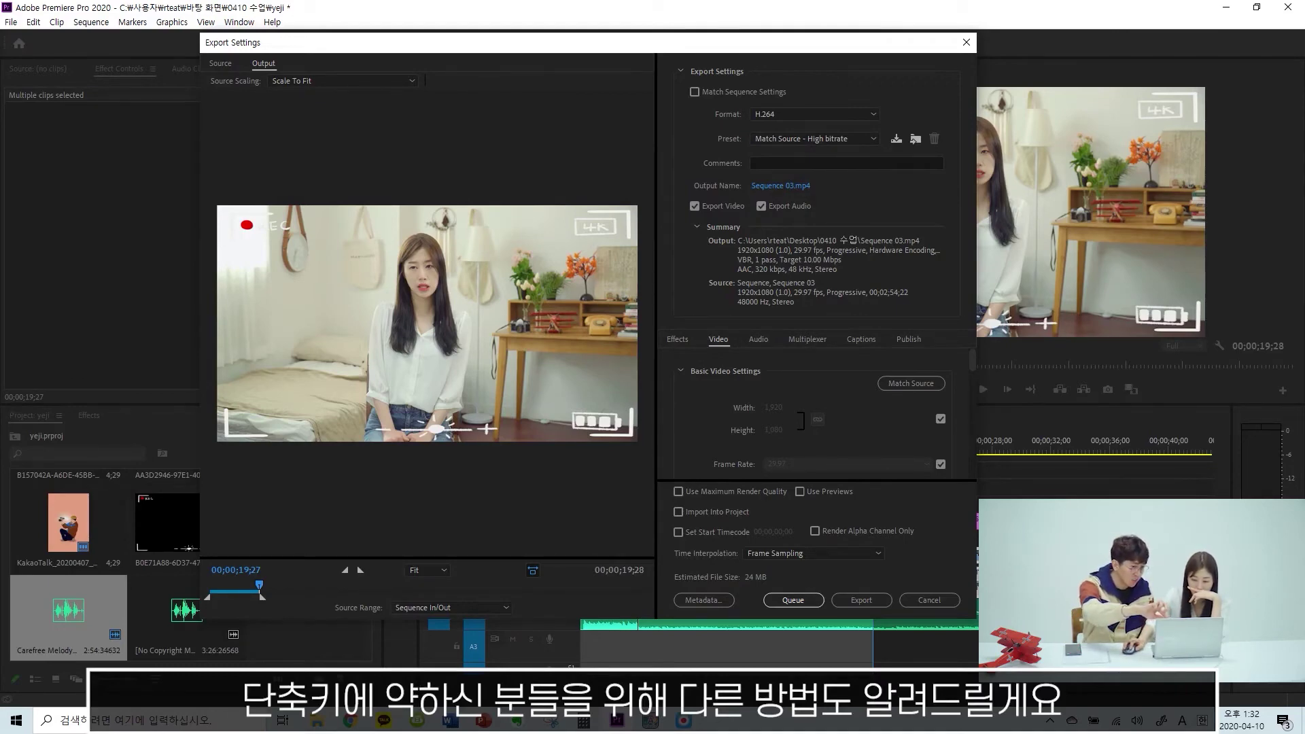
click(966, 42)
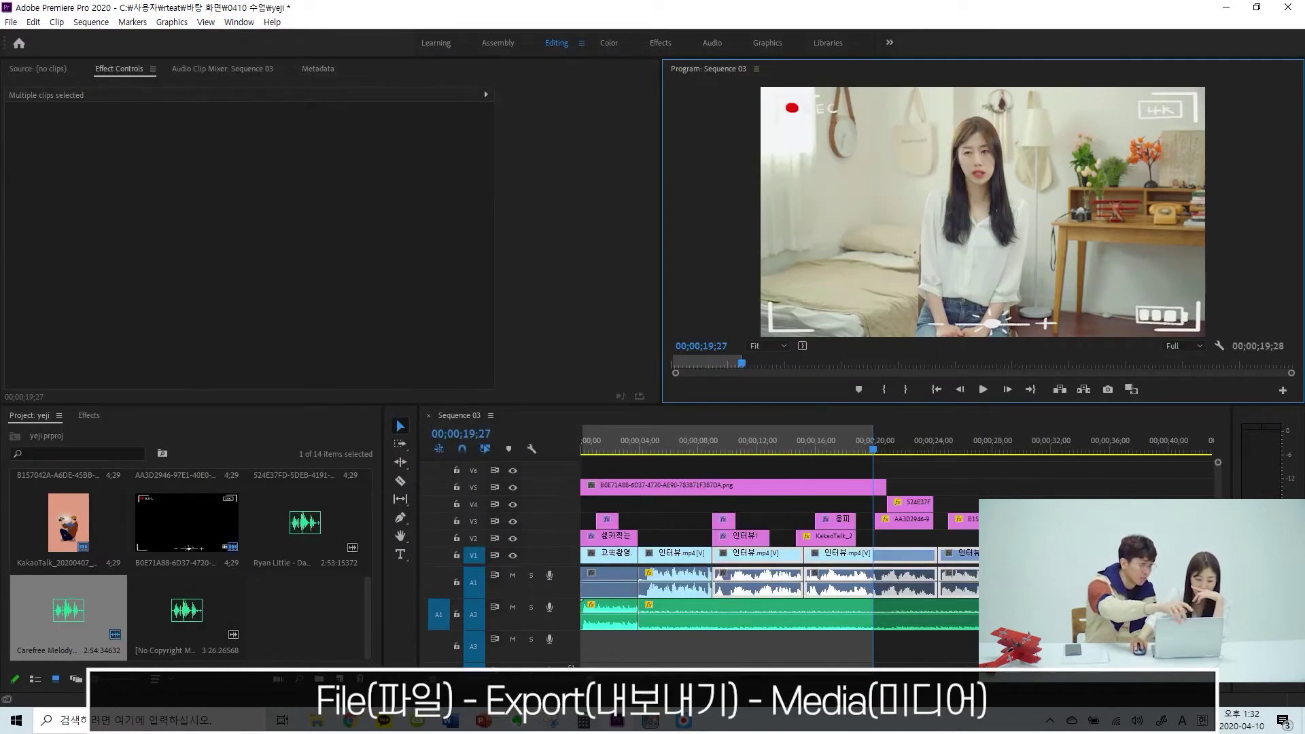
click(11, 21)
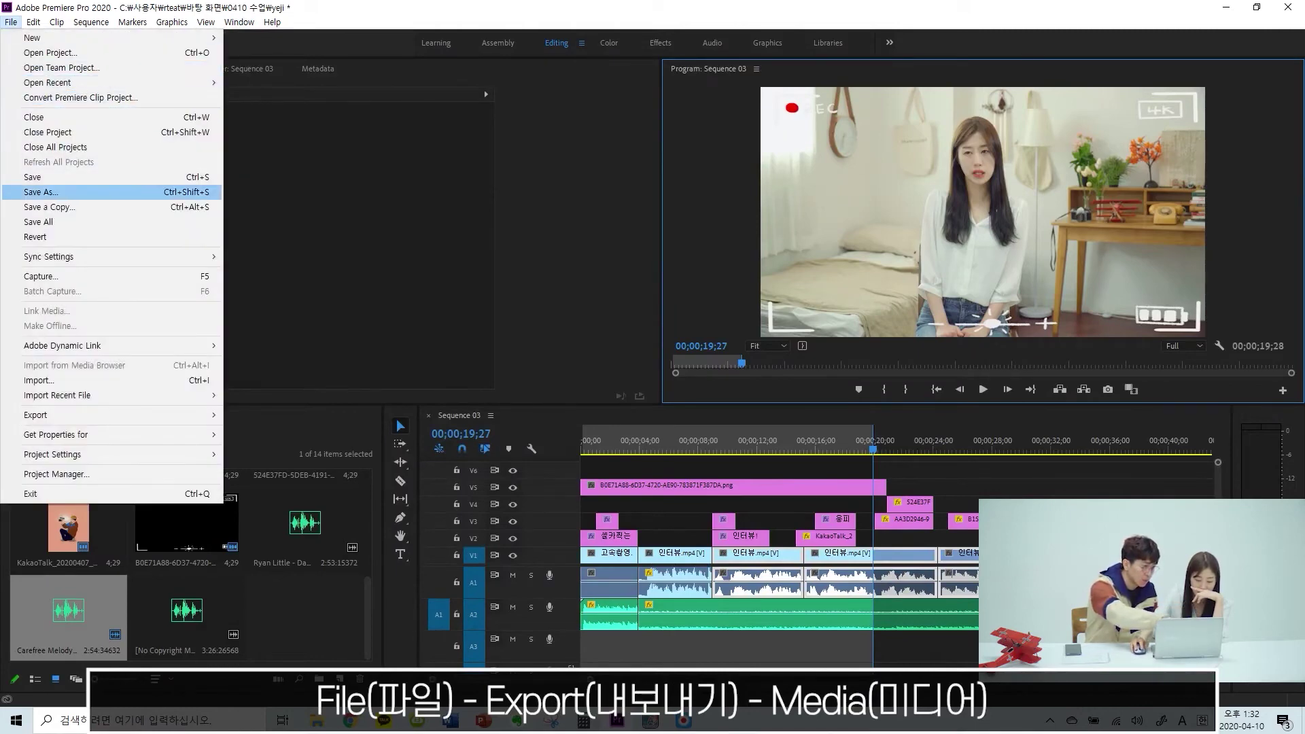
mouse_move(102, 414)
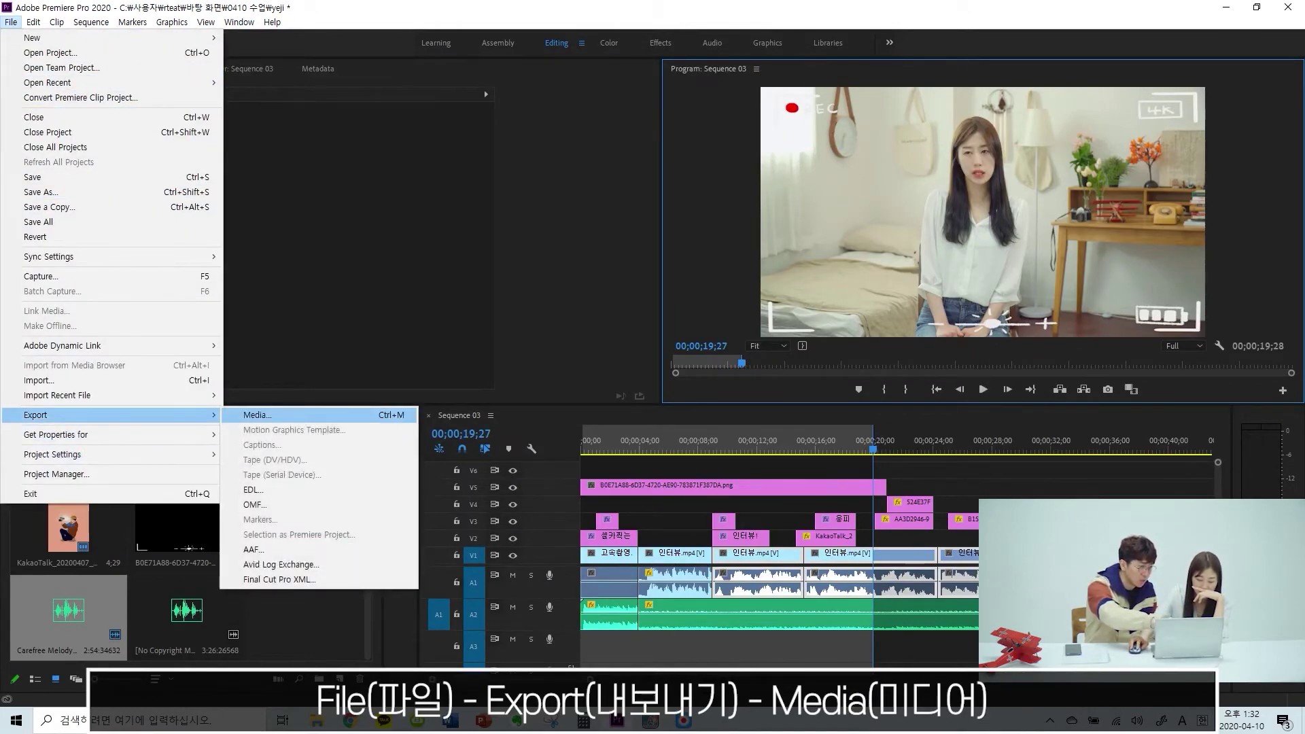
click(397, 416)
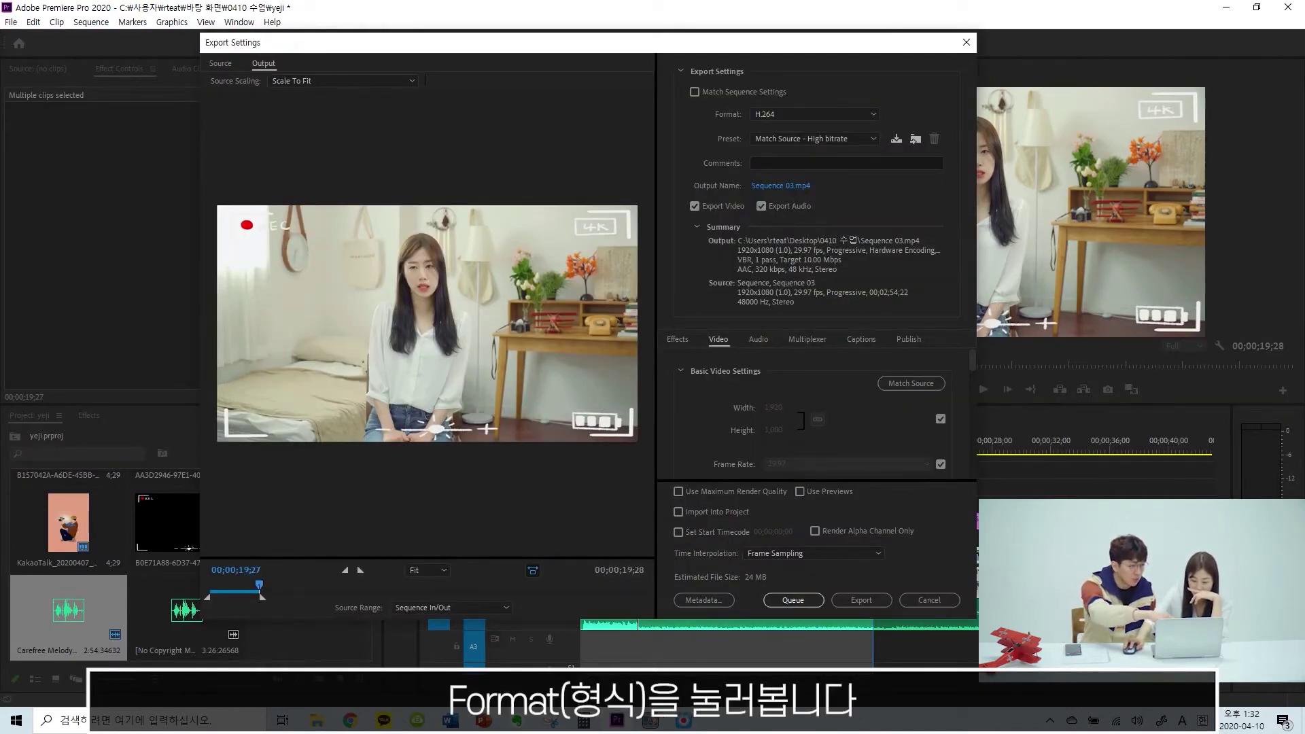
click(814, 114)
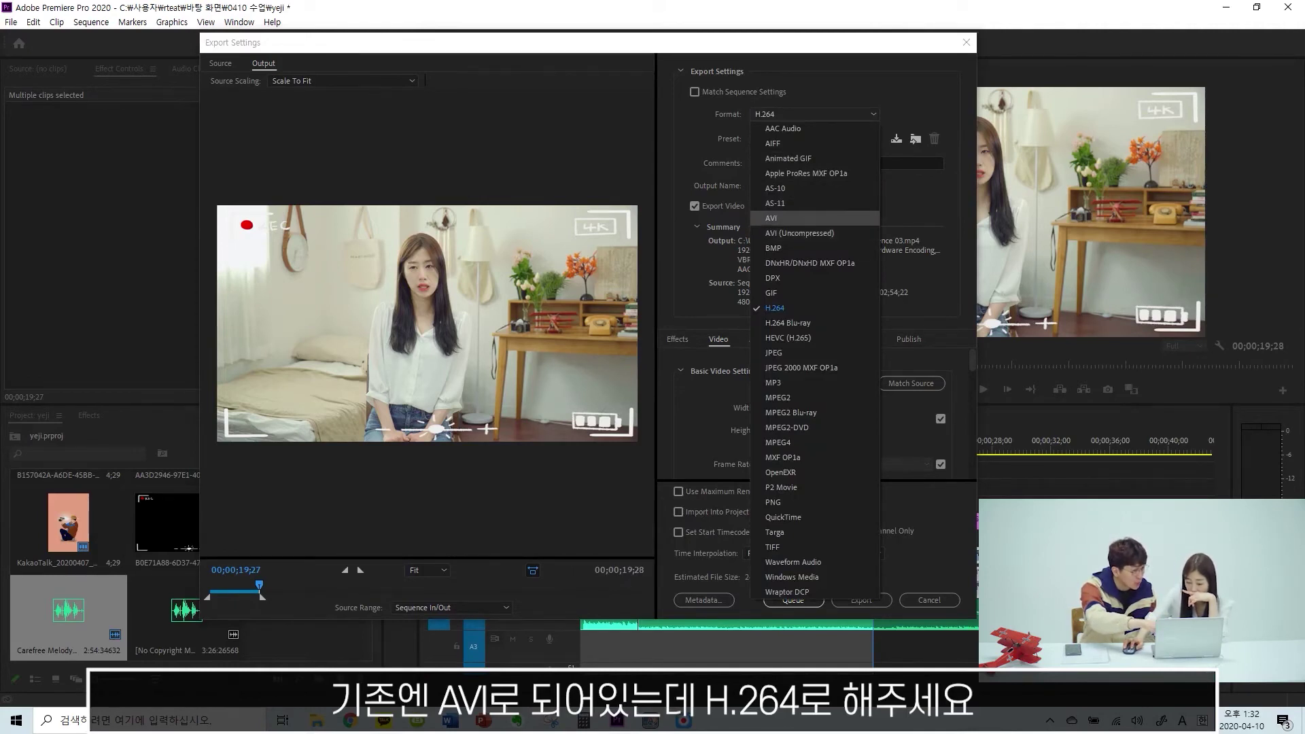
click(775, 308)
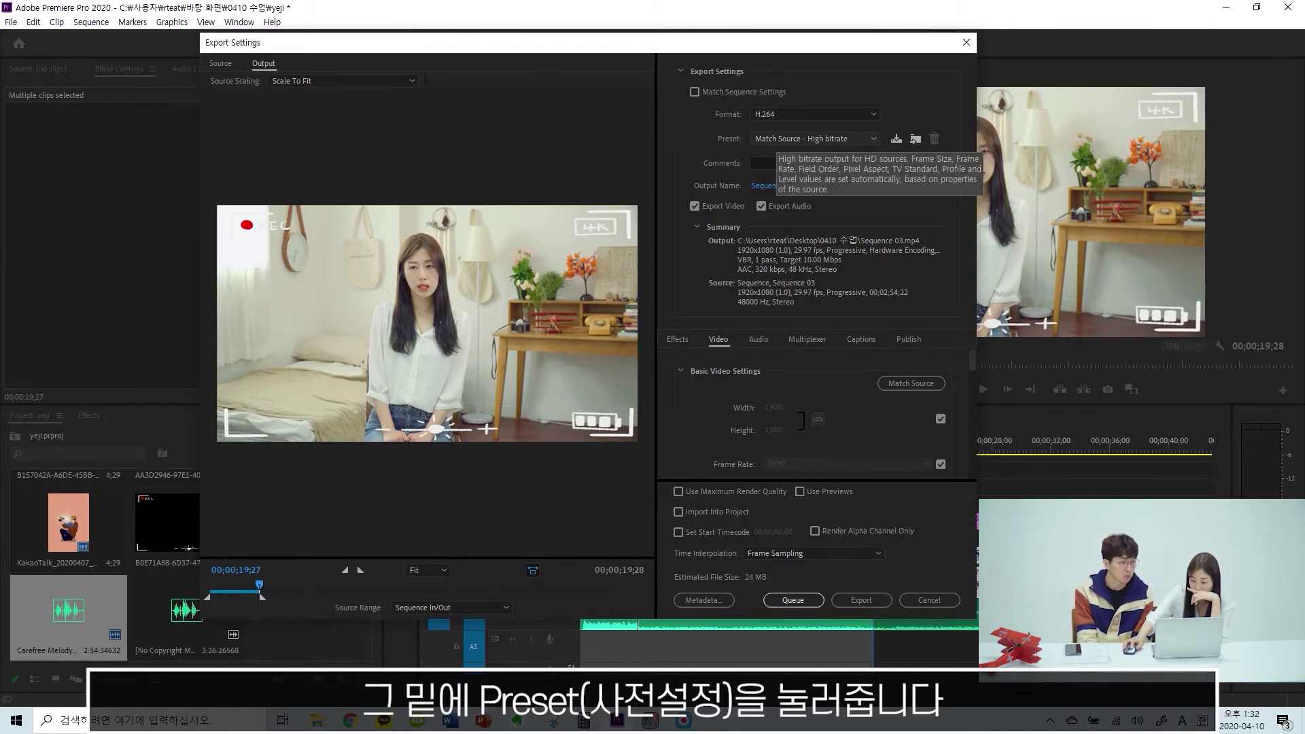
Choose the YouTube 1080p Full HD preset for the export
click(782, 139)
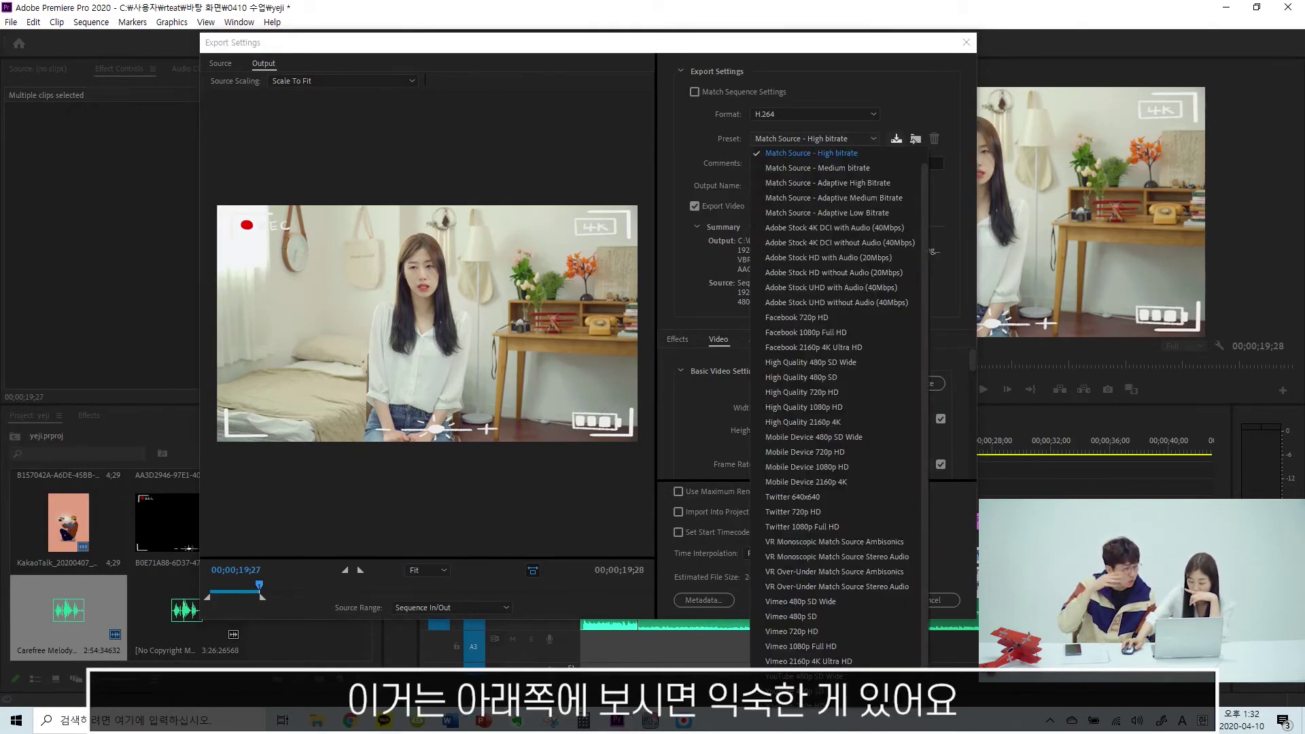
scroll(836, 408, down, 1)
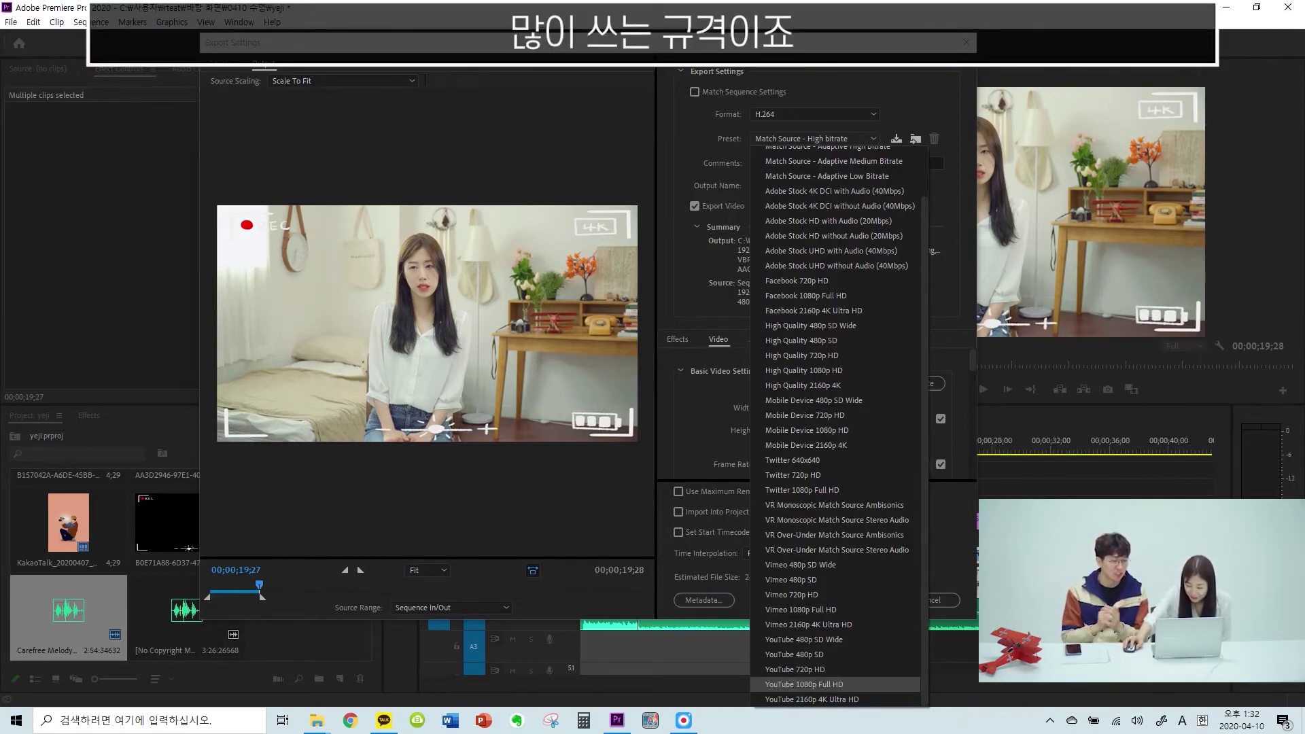
key(Return)
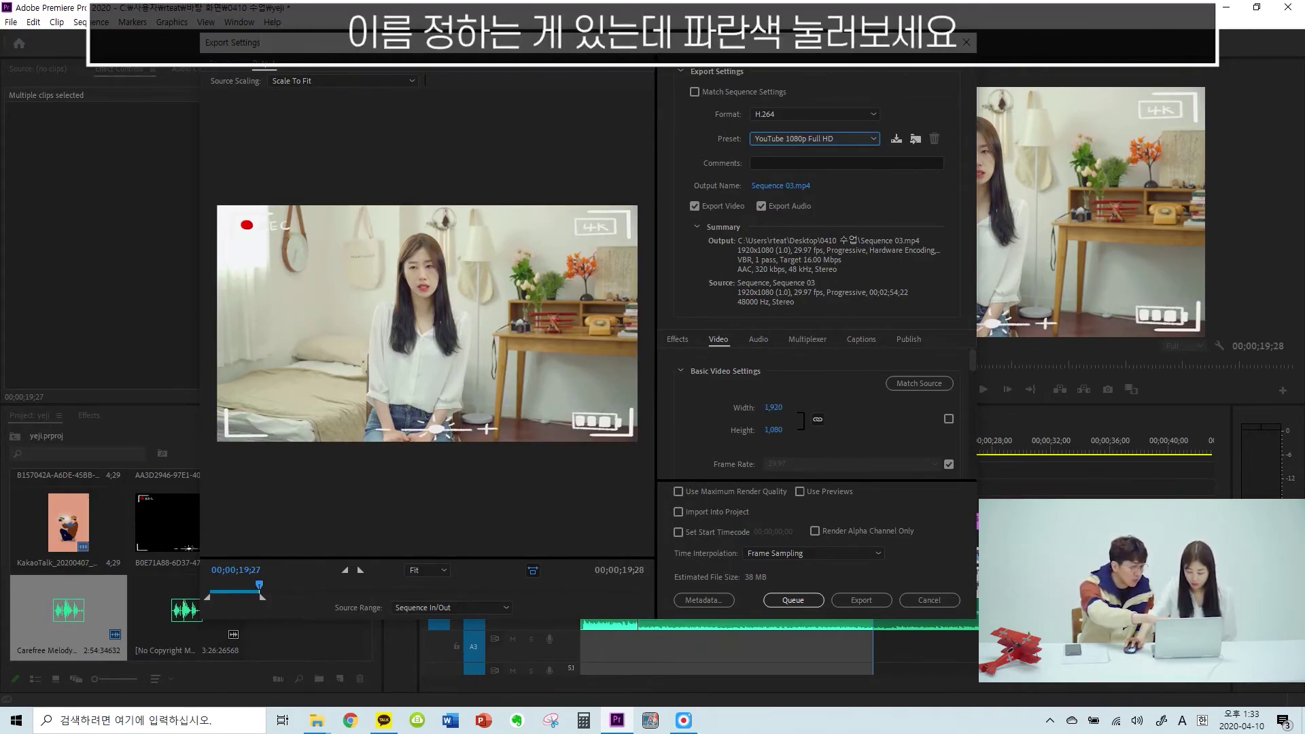
Name the output file 예지브이로그 in the 0410 수업 folder and export the video
click(780, 186)
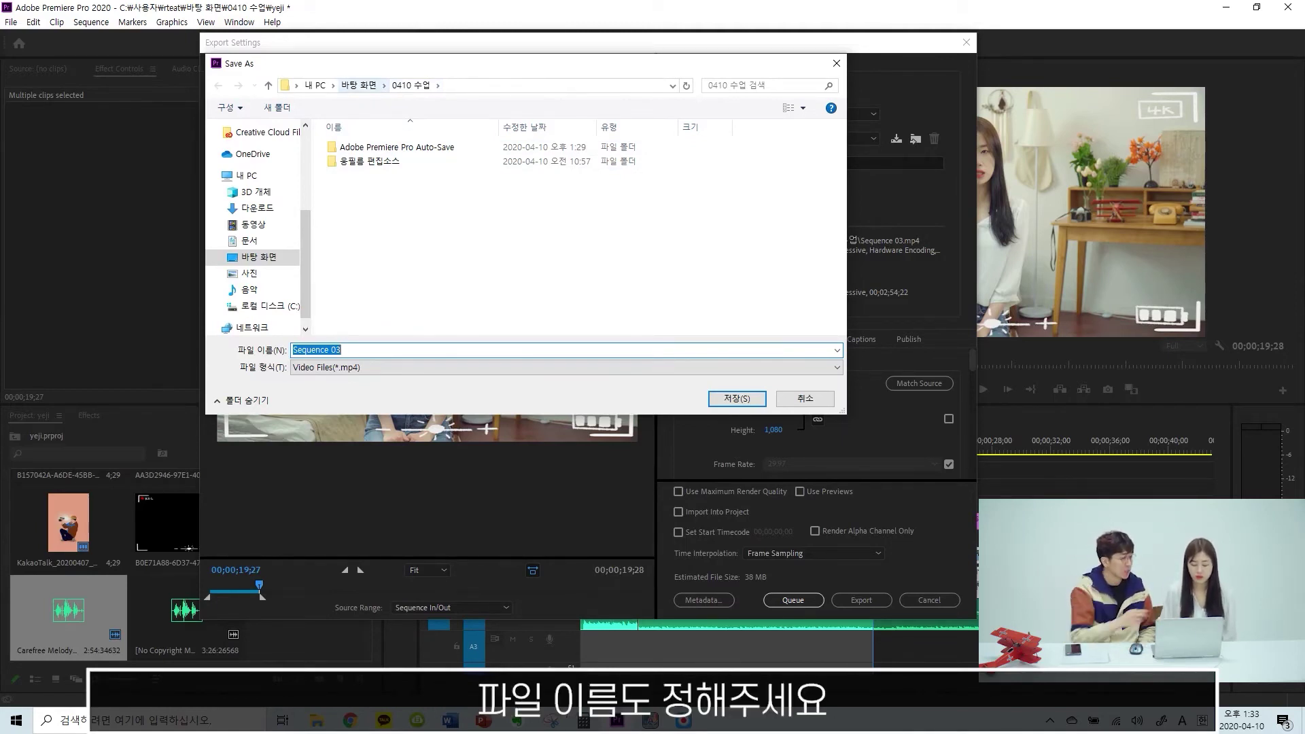
text(예지)
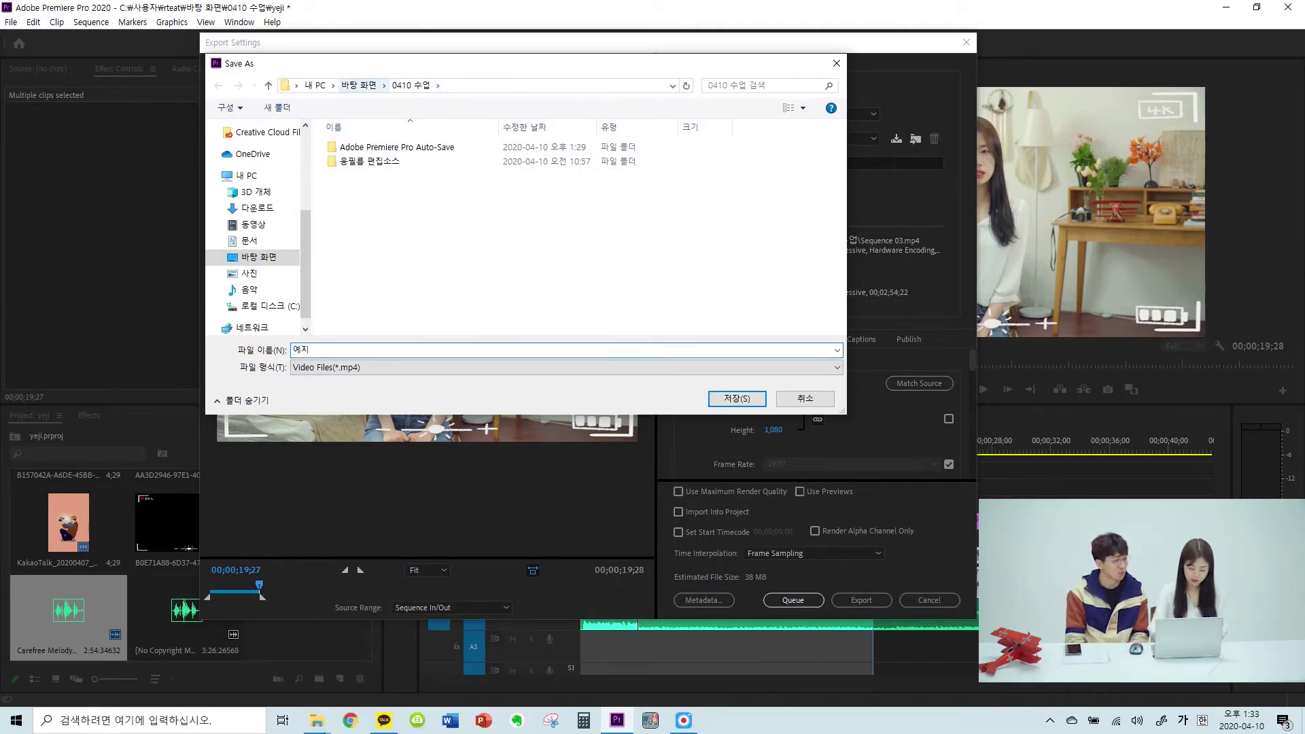
text(브이로그)
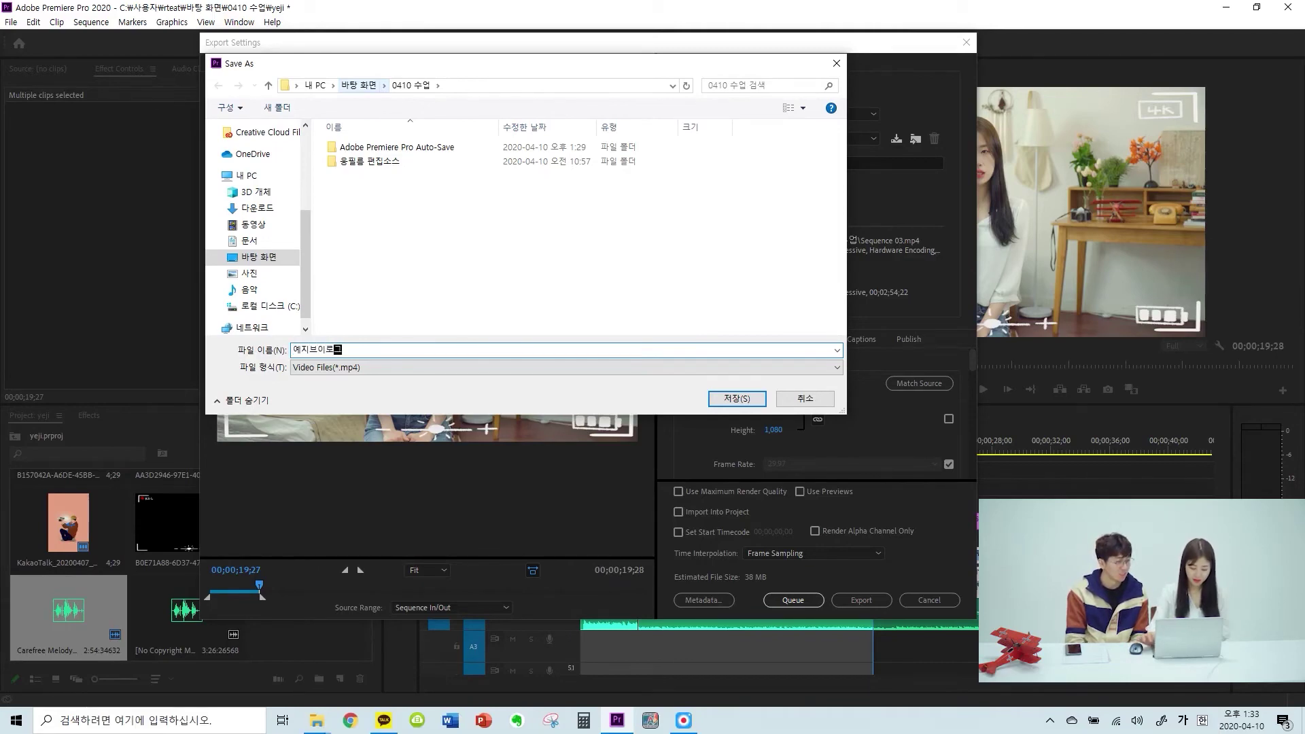
key(Return)
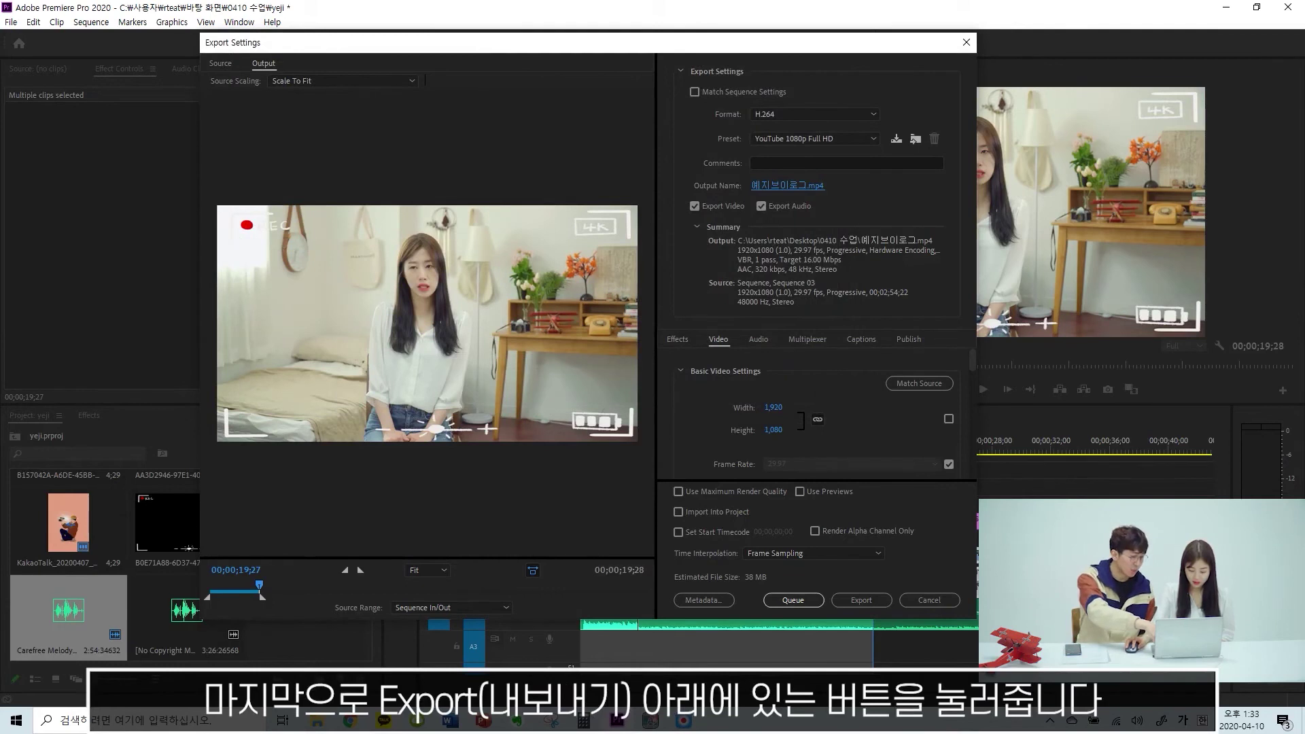
click(861, 600)
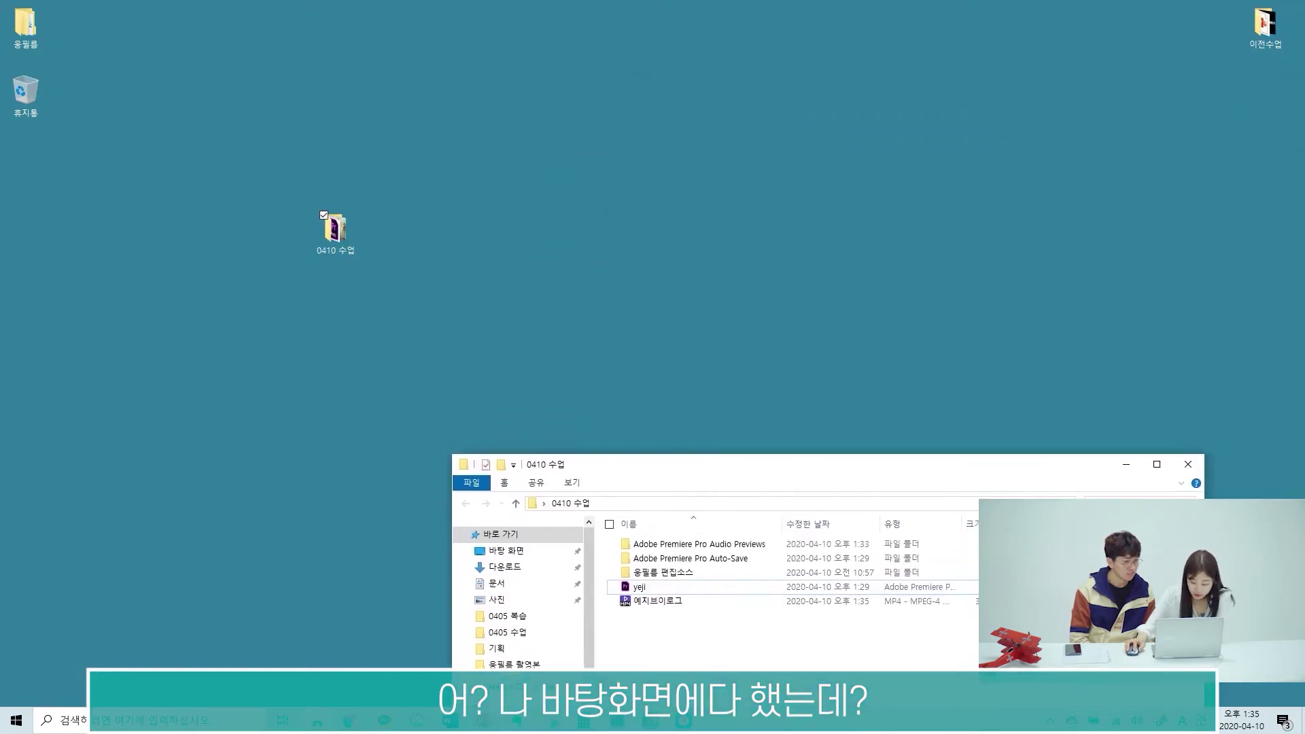
Open the exported 예지브이로그 video from the 0410 수업 folder in the media player
drag(782, 465, 759, 101)
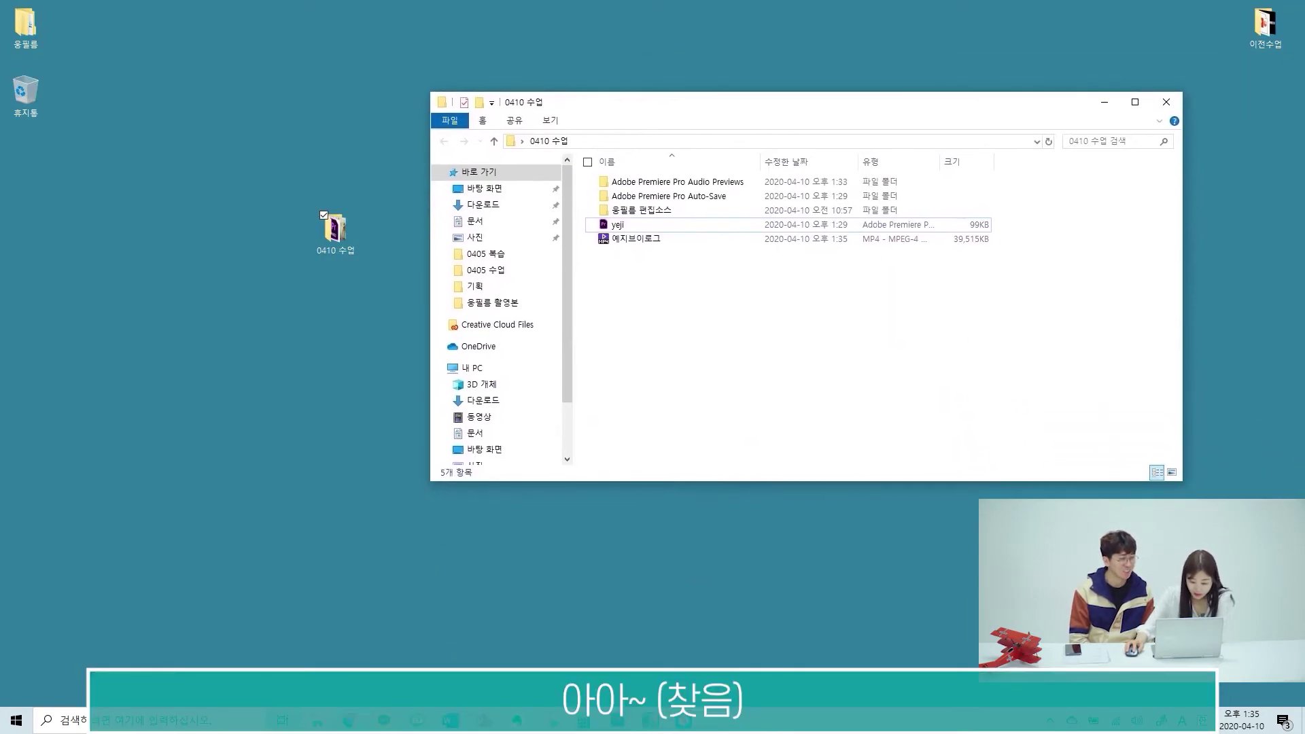
click(636, 237)
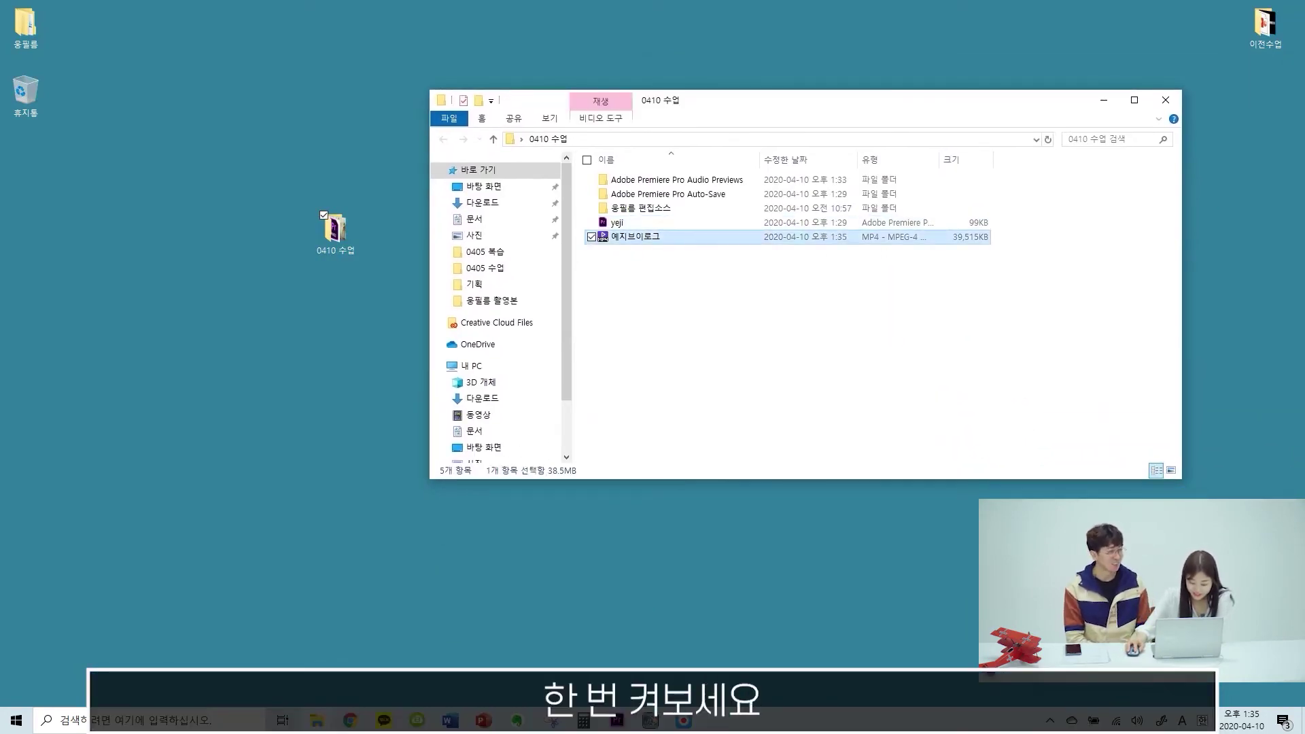
key(Return)
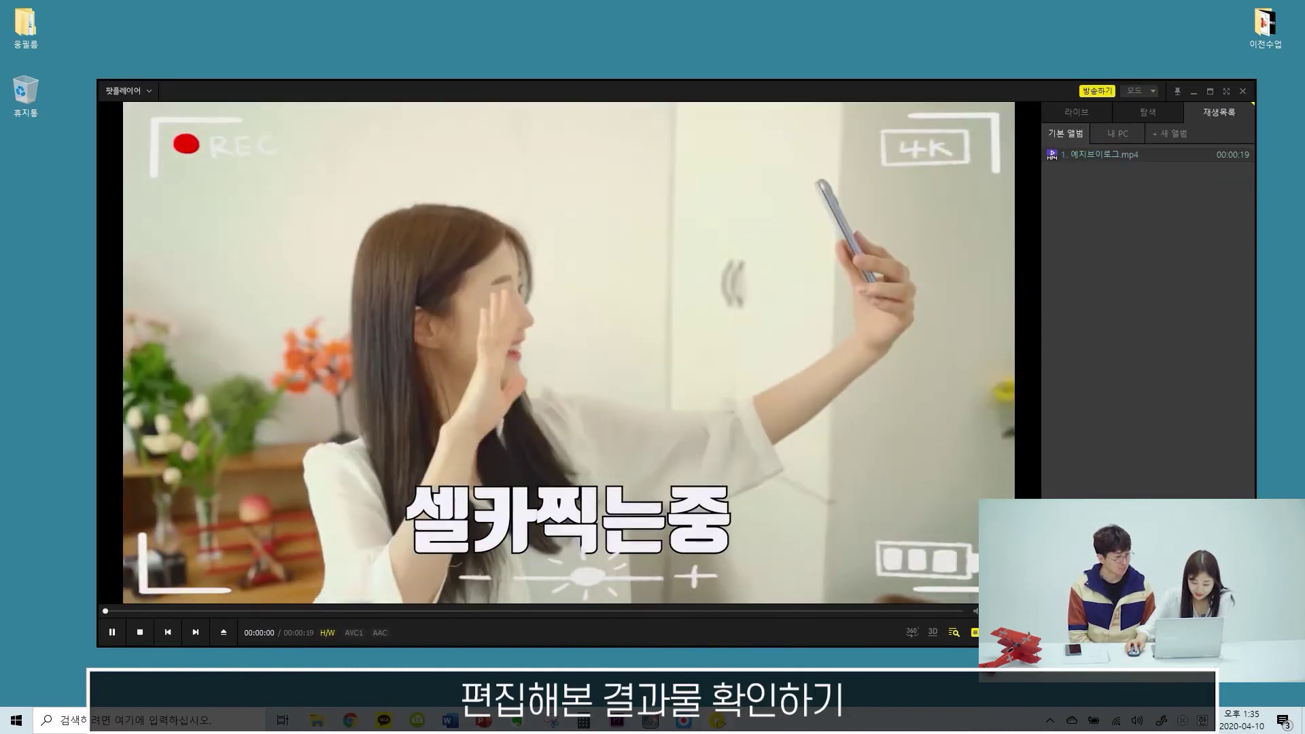